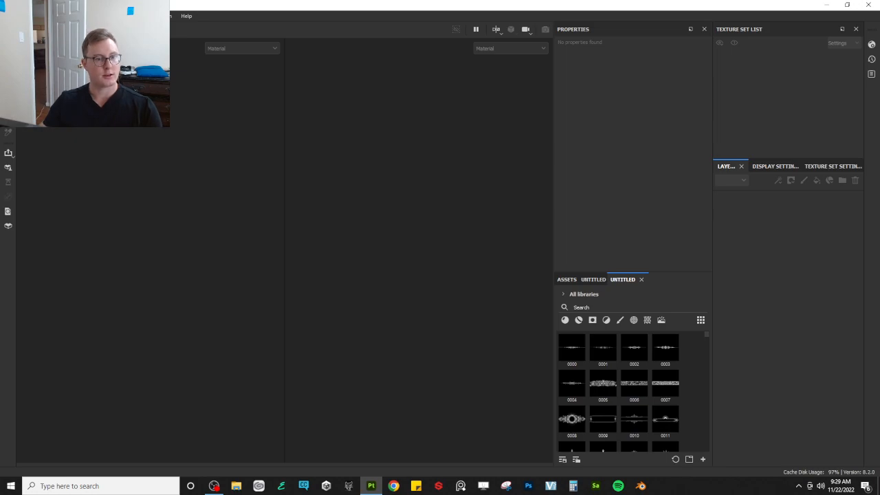
- Open the recent project Alma_v1.spp and widen the 3D viewport
{"action": "left_click", "coordinate": [8, 15]}
{"action": "mouse_move", "coordinate": [55, 44]}
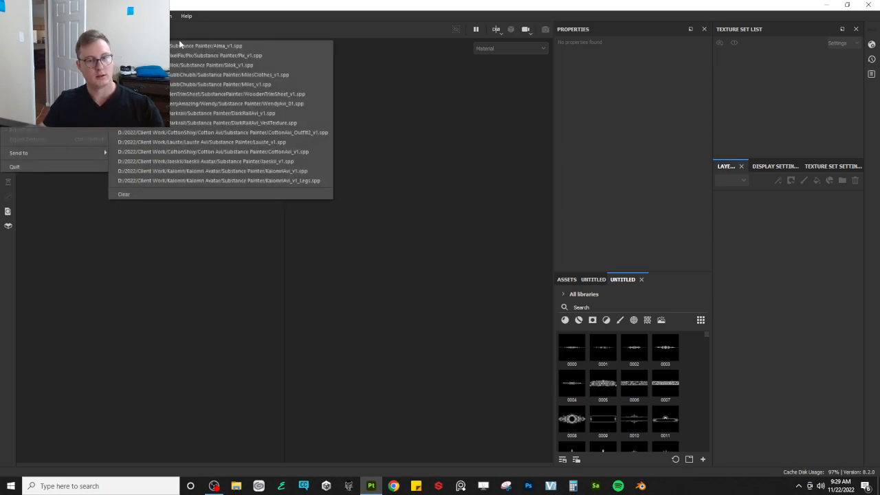
{"action": "left_click", "coordinate": [181, 44]}
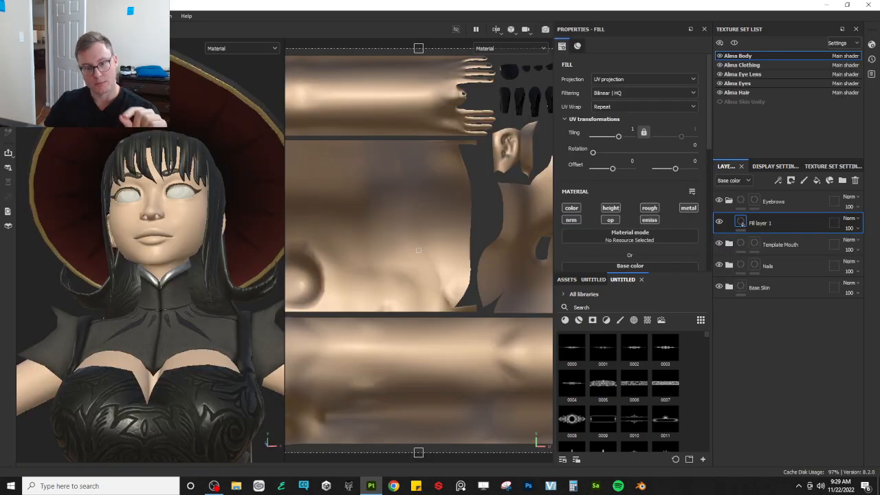
{"action": "scroll", "coordinate": [227, 239], "scroll_direction": "down", "scroll_amount": 3}
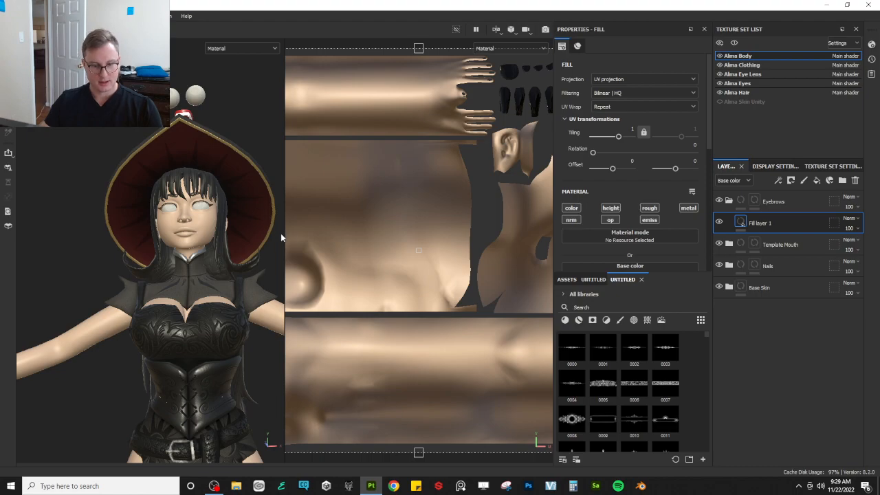
{"action": "left_click_drag", "start_coordinate": [285, 233], "coordinate": [438, 235]}
- Examine the embossed leather pattern on the character's bust and corset up close and from several angles
{"action": "left_click_drag", "start_coordinate": [316, 235], "coordinate": [298, 278], "text": "alt"}
{"action": "scroll", "coordinate": [271, 278], "scroll_direction": "up", "scroll_amount": 5}
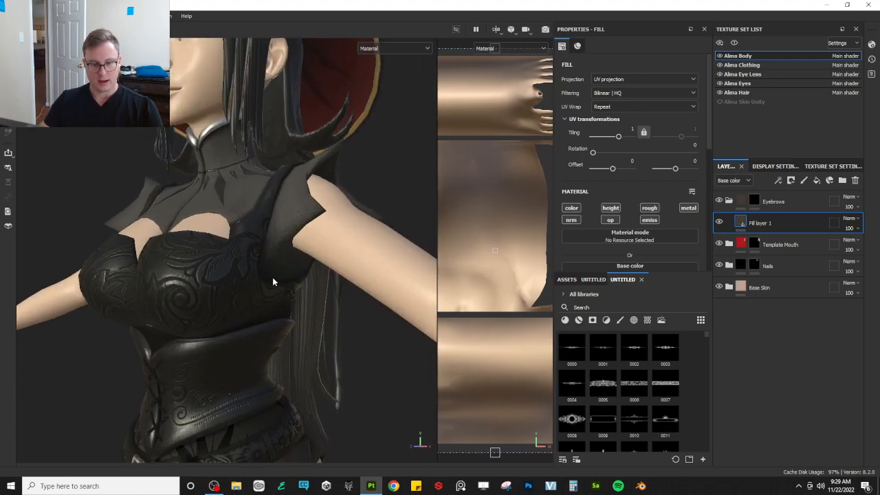
{"action": "scroll", "coordinate": [246, 293], "scroll_direction": "up", "scroll_amount": 6}
{"action": "middle_click_drag", "start_coordinate": [227, 306], "coordinate": [289, 226], "text": "alt"}
{"action": "scroll", "coordinate": [277, 204], "scroll_direction": "down", "scroll_amount": 4}
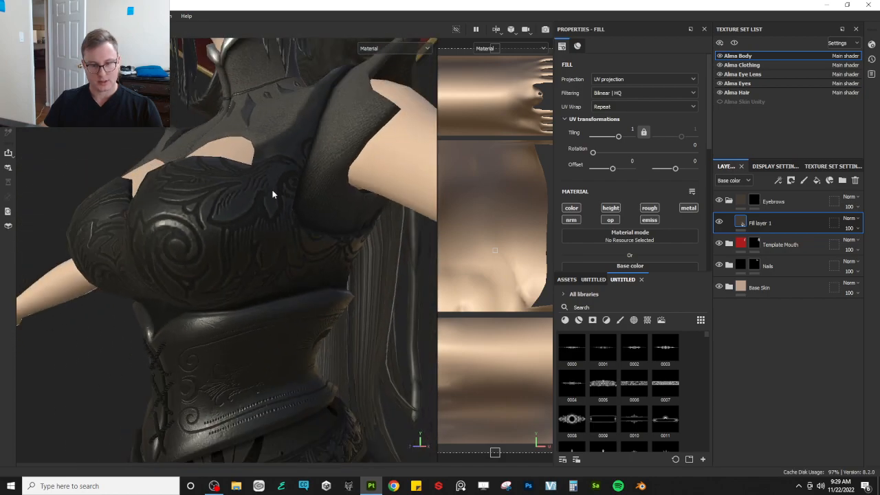
{"action": "scroll", "coordinate": [196, 245], "scroll_direction": "down", "scroll_amount": 4}
{"action": "left_click_drag", "start_coordinate": [153, 231], "coordinate": [176, 223], "text": "alt"}
{"action": "middle_click_drag", "start_coordinate": [176, 223], "coordinate": [143, 233], "text": "alt"}
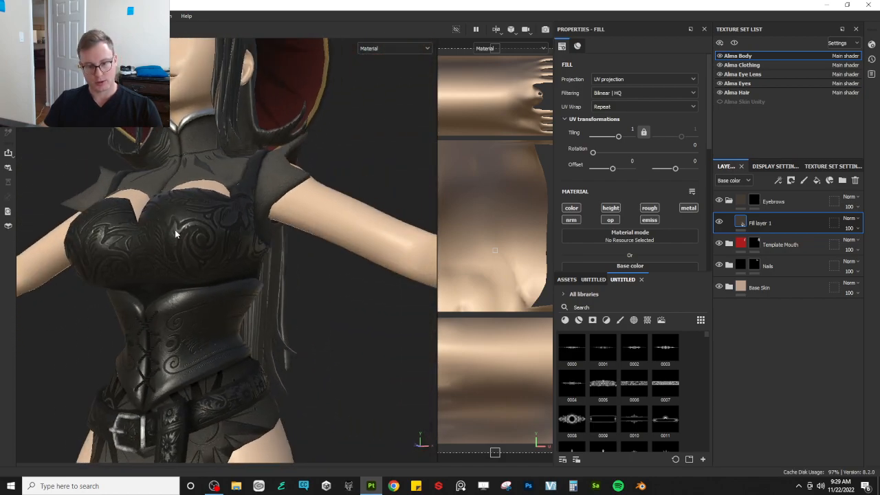
{"action": "mouse_move", "coordinate": [83, 297]}
{"action": "left_mouse_down", "text": "alt"}
{"action": "mouse_move", "coordinate": [130, 303]}
{"action": "mouse_move", "coordinate": [85, 289]}
{"action": "left_mouse_up", "text": "alt"}
{"action": "middle_click_drag", "start_coordinate": [158, 256], "coordinate": [151, 254], "text": "alt"}
{"action": "scroll", "coordinate": [192, 267], "scroll_direction": "up", "scroll_amount": 8}
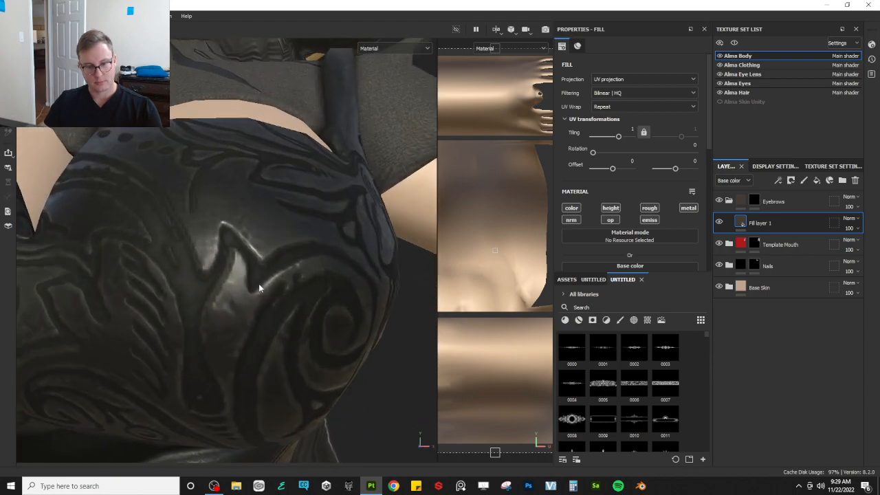
{"action": "scroll", "coordinate": [275, 282], "scroll_direction": "down", "scroll_amount": 6}
{"action": "left_click_drag", "start_coordinate": [310, 280], "coordinate": [257, 246], "text": "alt"}
{"action": "scroll", "coordinate": [234, 251], "scroll_direction": "up", "scroll_amount": 4}
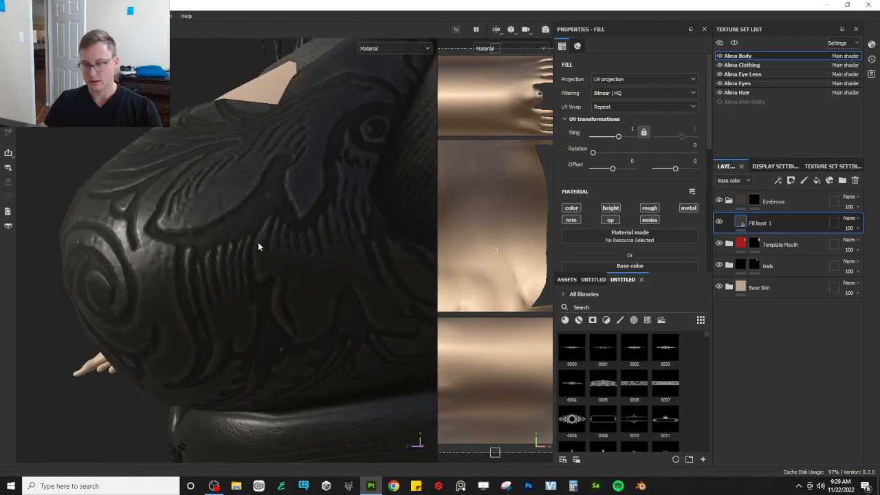
- Collapse the Eyebrows folder and switch to the Alma Clothing texture set
{"action": "left_click_drag", "start_coordinate": [729, 200], "coordinate": [729, 201]}
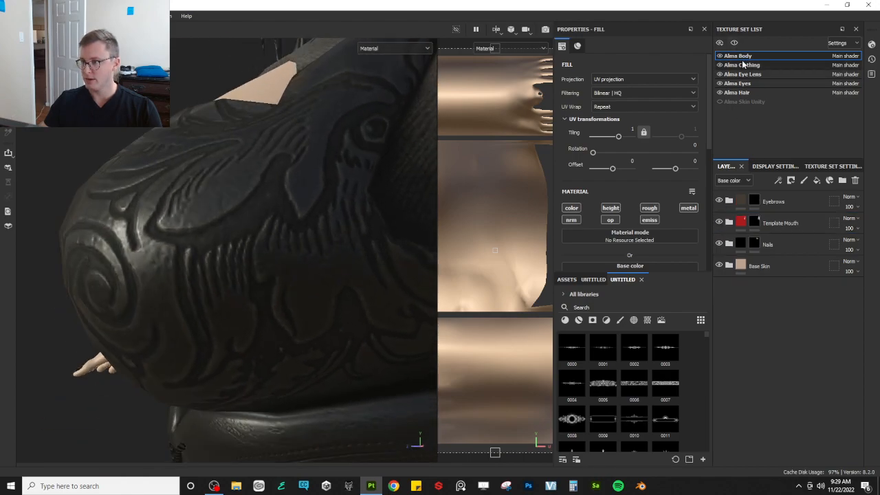
{"action": "right_click", "coordinate": [322, 199], "text": "ctrl+alt"}
- Examine the detailing on the character's skirt, boots, belt and buckle from several angles
{"action": "scroll", "coordinate": [330, 205], "scroll_direction": "down", "scroll_amount": 4}
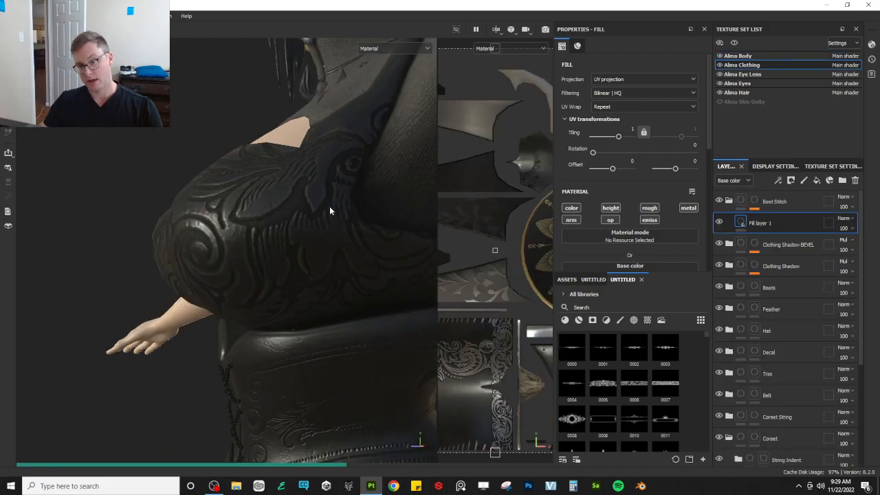
{"action": "scroll", "coordinate": [340, 210], "scroll_direction": "down", "scroll_amount": 6}
{"action": "left_click_drag", "start_coordinate": [340, 213], "coordinate": [351, 233], "text": "alt"}
{"action": "middle_click_drag", "start_coordinate": [380, 262], "coordinate": [305, 283], "text": "alt"}
{"action": "scroll", "coordinate": [303, 285], "scroll_direction": "up", "scroll_amount": 6}
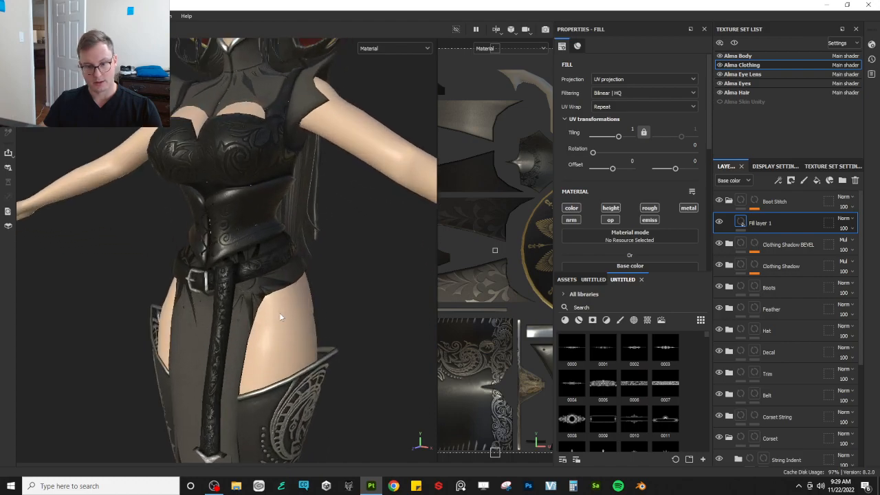
{"action": "middle_click_drag", "start_coordinate": [217, 339], "coordinate": [211, 282], "text": "alt"}
{"action": "mouse_move", "coordinate": [212, 282]}
{"action": "left_mouse_down", "text": "alt"}
{"action": "mouse_move", "coordinate": [318, 255]}
{"action": "mouse_move", "coordinate": [209, 269]}
{"action": "mouse_move", "coordinate": [199, 283]}
{"action": "left_mouse_up", "text": "alt"}
{"action": "scroll", "coordinate": [209, 270], "scroll_direction": "down", "scroll_amount": 4}
{"action": "middle_click_drag", "start_coordinate": [201, 290], "coordinate": [189, 254], "text": "alt"}
{"action": "scroll", "coordinate": [190, 254], "scroll_direction": "up", "scroll_amount": 2}
{"action": "left_click_drag", "start_coordinate": [189, 254], "coordinate": [245, 260], "text": "alt"}
{"action": "scroll", "coordinate": [178, 263], "scroll_direction": "up", "scroll_amount": 5}
{"action": "left_click_drag", "start_coordinate": [178, 263], "coordinate": [283, 251], "text": "alt"}
{"action": "scroll", "coordinate": [244, 266], "scroll_direction": "up", "scroll_amount": 3}
{"action": "scroll", "coordinate": [203, 267], "scroll_direction": "down", "scroll_amount": 6}
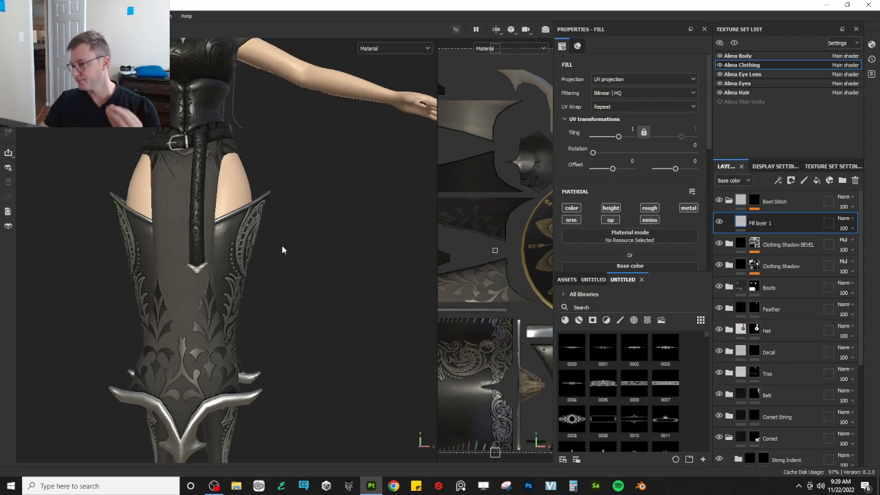
{"action": "middle_click_drag", "start_coordinate": [266, 238], "coordinate": [289, 368]}
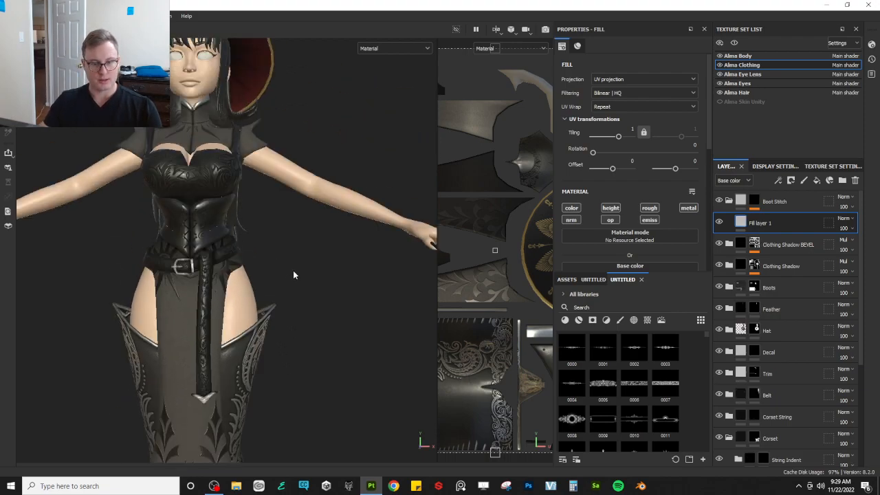
{"action": "scroll", "coordinate": [292, 275], "scroll_direction": "up", "scroll_amount": 8}
{"action": "left_click_drag", "start_coordinate": [326, 259], "coordinate": [306, 293], "text": "alt"}
{"action": "scroll", "coordinate": [299, 264], "scroll_direction": "up", "scroll_amount": 3}
{"action": "scroll", "coordinate": [299, 263], "scroll_direction": "down", "scroll_amount": 4}
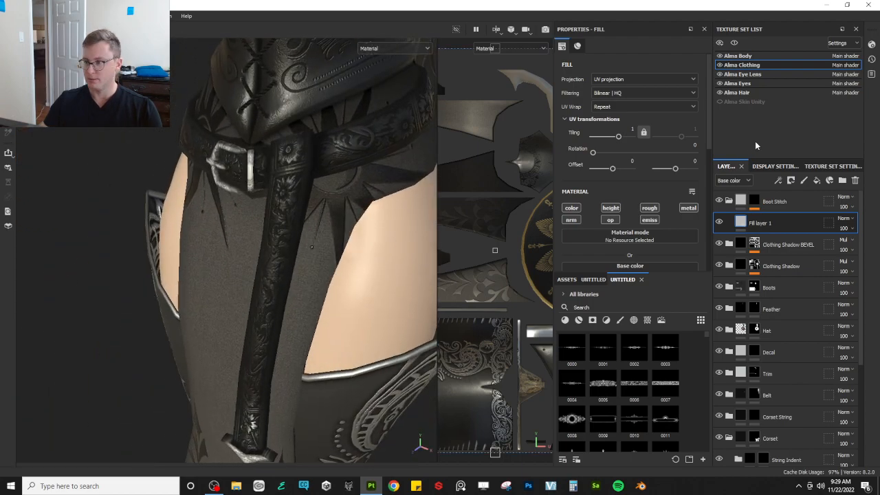
- Set the Alma Clothing texture set's size to 4096
{"action": "left_click", "coordinate": [832, 166]}
{"action": "left_click", "coordinate": [779, 258]}
{"action": "left_click", "coordinate": [766, 318]}
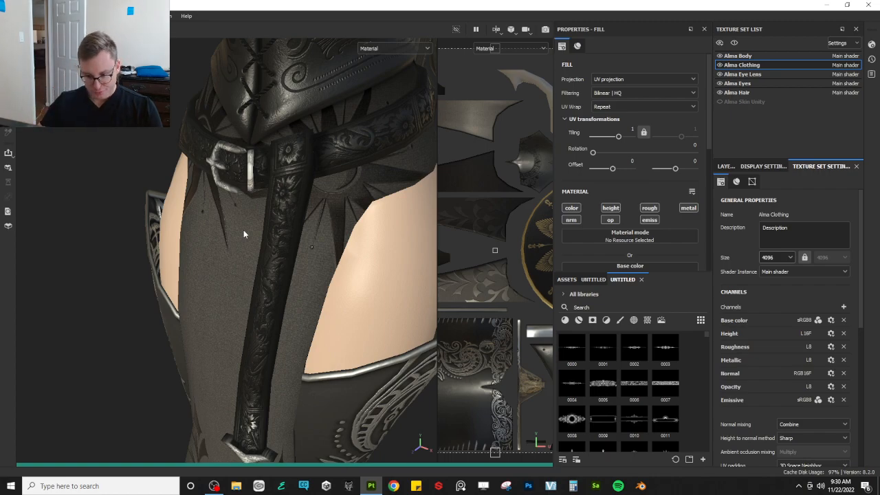
- Inspect the sharpness of the belt, buckle and skirt fabric up close at the 4096 texture size
{"action": "scroll", "coordinate": [243, 230], "scroll_direction": "up", "scroll_amount": 5}
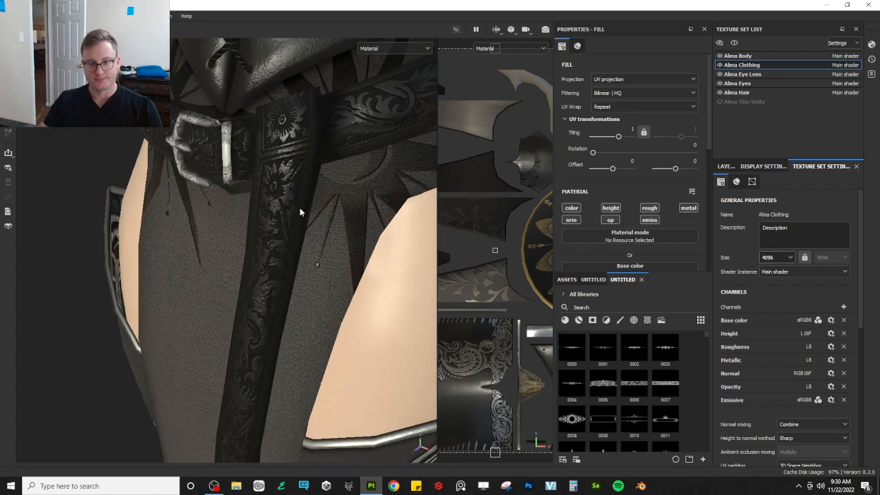
{"action": "right_click_drag", "start_coordinate": [257, 191], "coordinate": [273, 337], "text": "alt"}
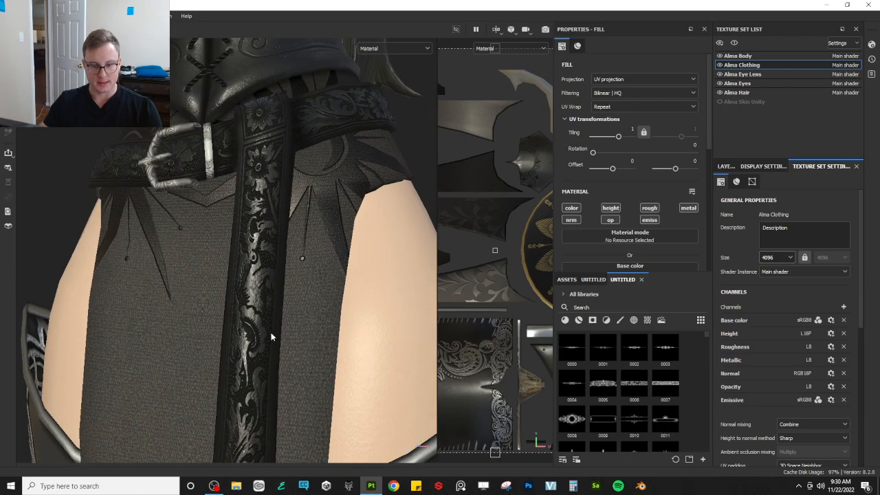
{"action": "middle_click_drag", "start_coordinate": [273, 337], "coordinate": [267, 262], "text": "alt"}
{"action": "scroll", "coordinate": [265, 267], "scroll_direction": "up", "scroll_amount": 5}
{"action": "left_click_drag", "start_coordinate": [281, 268], "coordinate": [277, 240], "text": "alt"}
{"action": "scroll", "coordinate": [277, 240], "scroll_direction": "down", "scroll_amount": 4}
{"action": "left_click_drag", "start_coordinate": [323, 259], "coordinate": [273, 202], "text": "alt"}
{"action": "middle_click_drag", "start_coordinate": [273, 202], "coordinate": [280, 229], "text": "alt"}
{"action": "scroll", "coordinate": [277, 238], "scroll_direction": "up", "scroll_amount": 3}
{"action": "scroll", "coordinate": [273, 242], "scroll_direction": "down", "scroll_amount": 3}
{"action": "left_click_drag", "start_coordinate": [269, 244], "coordinate": [300, 264], "text": "alt"}
- Set the Alma Clothing texture set's size to 2048
{"action": "left_click", "coordinate": [778, 258]}
{"action": "left_click", "coordinate": [774, 306]}
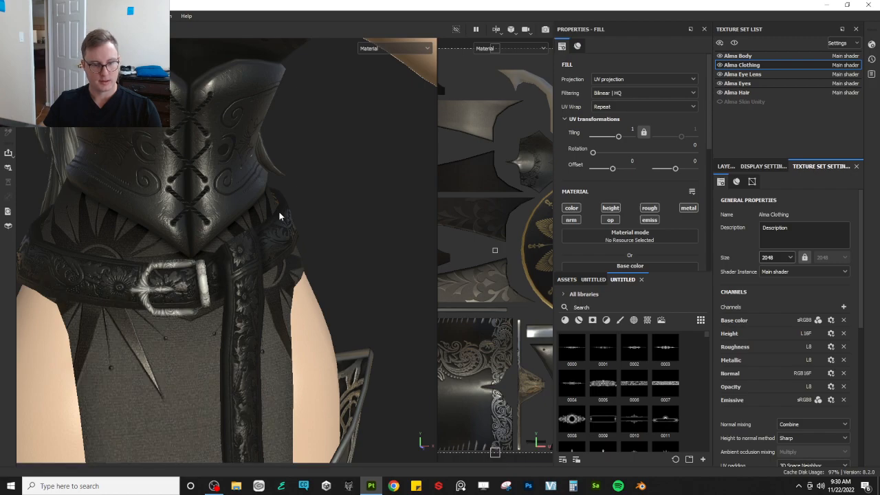
{"action": "left_click_drag", "start_coordinate": [291, 211], "coordinate": [258, 312], "text": "alt"}
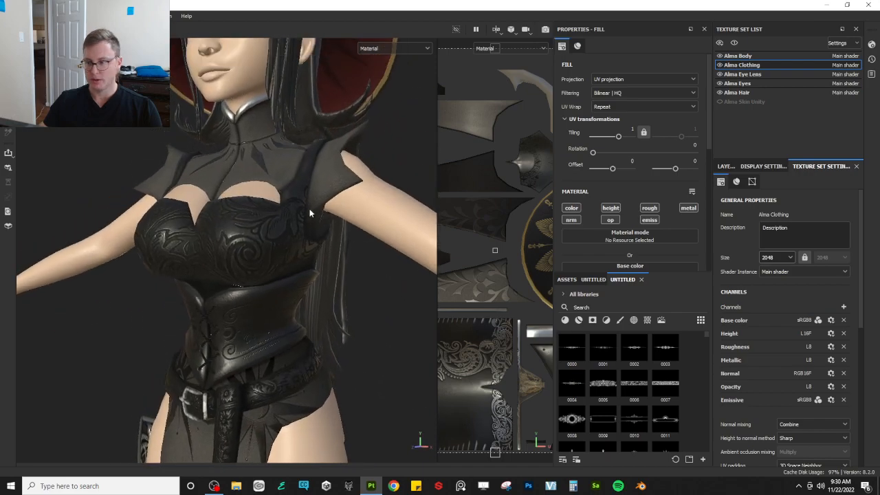
- Review the layers in the Corset folder and examine the bust and corset embossing on the model
{"action": "left_click", "coordinate": [726, 165]}
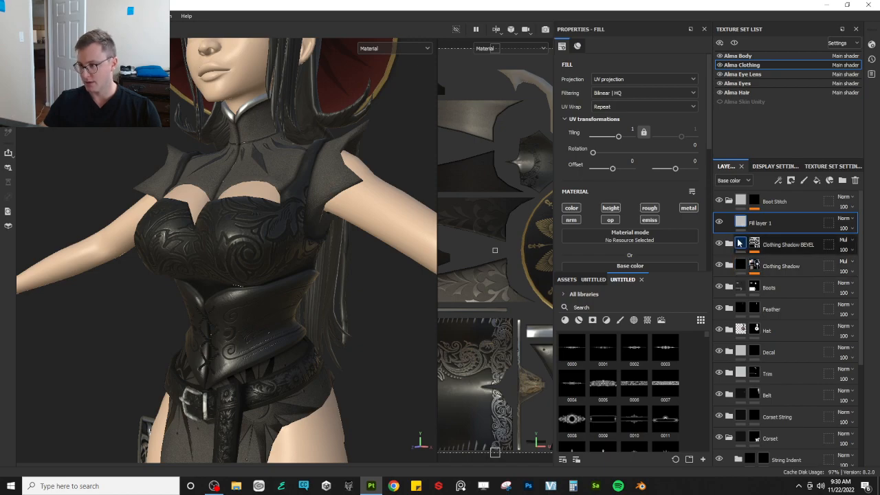
{"action": "scroll", "coordinate": [729, 310], "scroll_direction": "down", "scroll_amount": 3}
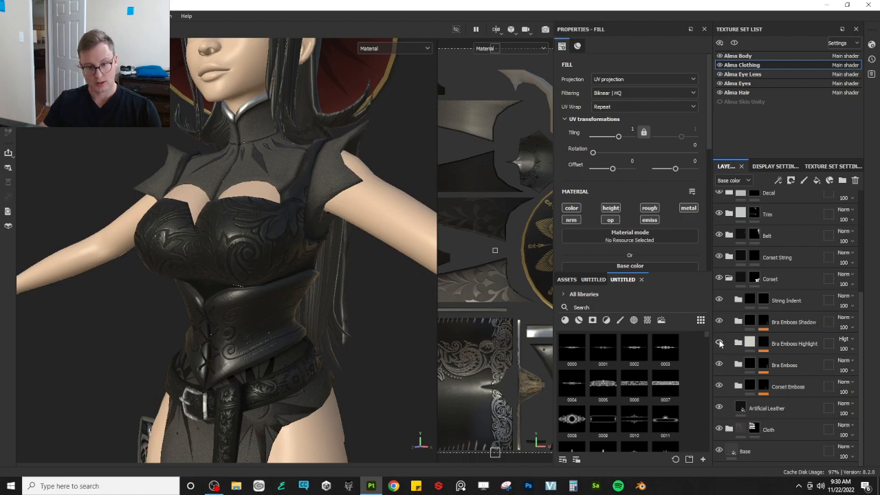
{"action": "left_click_drag", "start_coordinate": [249, 268], "coordinate": [216, 274], "text": "alt"}
{"action": "scroll", "coordinate": [216, 274], "scroll_direction": "up", "scroll_amount": 2}
{"action": "middle_click_drag", "start_coordinate": [216, 275], "coordinate": [216, 215], "text": "alt"}
{"action": "left_click_drag", "start_coordinate": [216, 215], "coordinate": [79, 289], "text": "alt"}
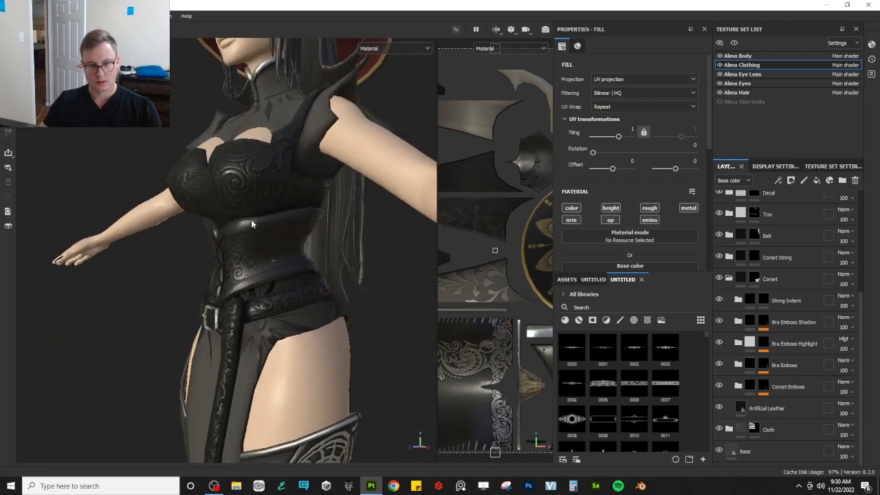
{"action": "scroll", "coordinate": [249, 224], "scroll_direction": "up", "scroll_amount": 2}
{"action": "mouse_move", "coordinate": [239, 257]}
{"action": "left_mouse_down", "text": "alt"}
{"action": "mouse_move", "coordinate": [259, 236]}
{"action": "mouse_move", "coordinate": [213, 268]}
{"action": "mouse_move", "coordinate": [35, 261]}
{"action": "mouse_move", "coordinate": [123, 251]}
{"action": "mouse_move", "coordinate": [186, 279]}
{"action": "mouse_move", "coordinate": [244, 289]}
{"action": "mouse_move", "coordinate": [351, 250]}
{"action": "mouse_move", "coordinate": [309, 271]}
{"action": "mouse_move", "coordinate": [262, 277]}
{"action": "mouse_move", "coordinate": [277, 264]}
{"action": "mouse_move", "coordinate": [236, 274]}
{"action": "left_mouse_up", "text": "alt"}
{"action": "scroll", "coordinate": [303, 256], "scroll_direction": "down", "scroll_amount": 5}
{"action": "scroll", "coordinate": [289, 277], "scroll_direction": "up", "scroll_amount": 6}
{"action": "left_click_drag", "start_coordinate": [290, 276], "coordinate": [224, 210], "text": "alt"}
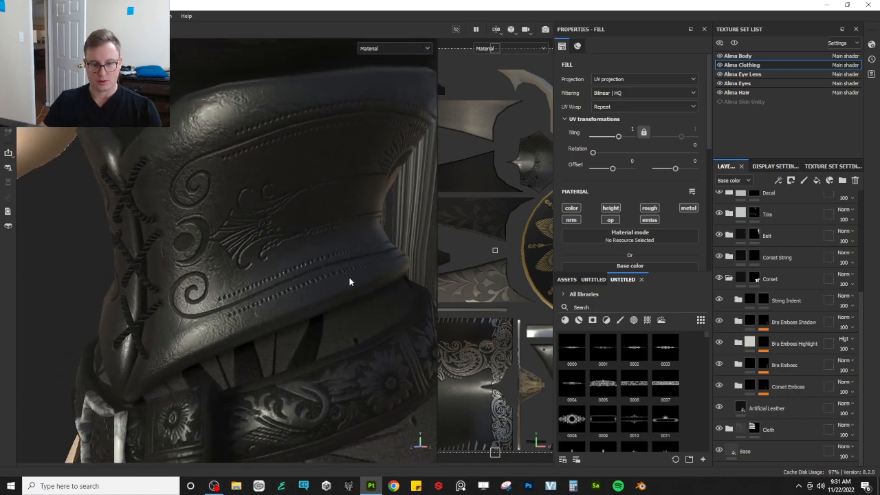
{"action": "scroll", "coordinate": [265, 250], "scroll_direction": "down", "scroll_amount": 4}
{"action": "left_click_drag", "start_coordinate": [265, 250], "coordinate": [218, 192], "text": "alt"}
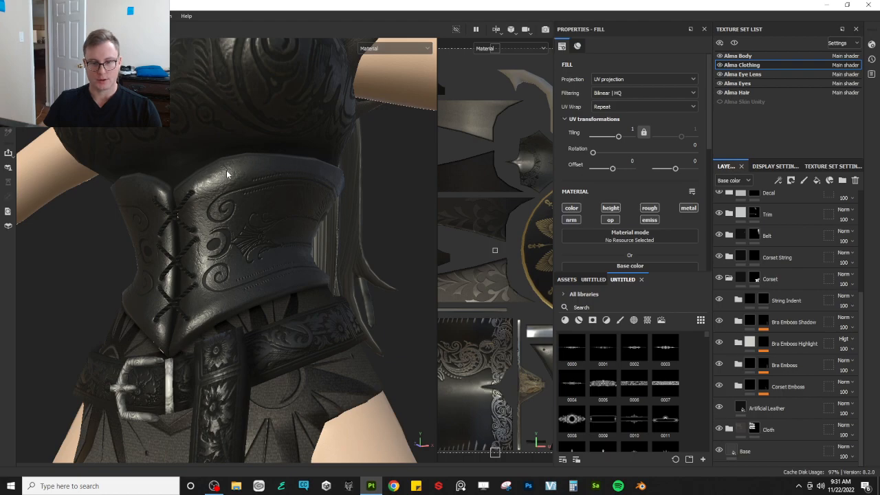
- Collapse the Corset and Boot Stitch folders and check inside the Decal, Clothing Shadow and Clothing Shadow BEVEL folders
{"action": "left_click", "coordinate": [730, 279]}
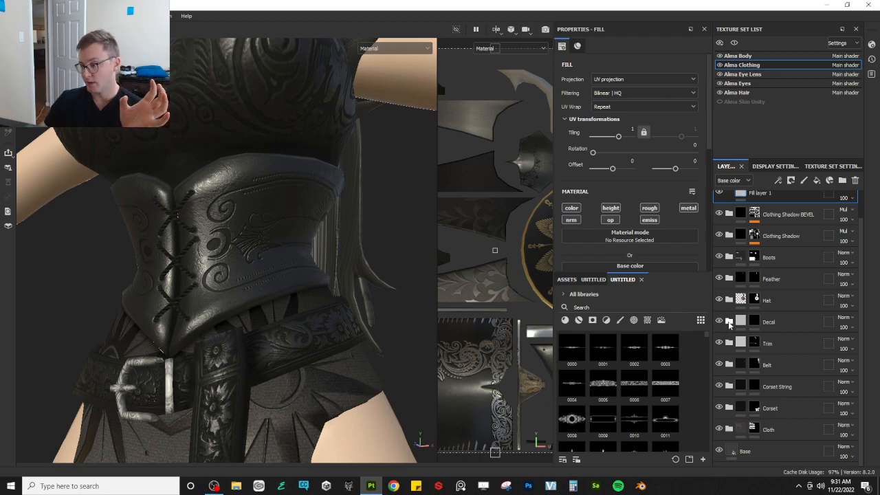
{"action": "left_click", "coordinate": [730, 324]}
{"action": "left_click", "coordinate": [730, 321]}
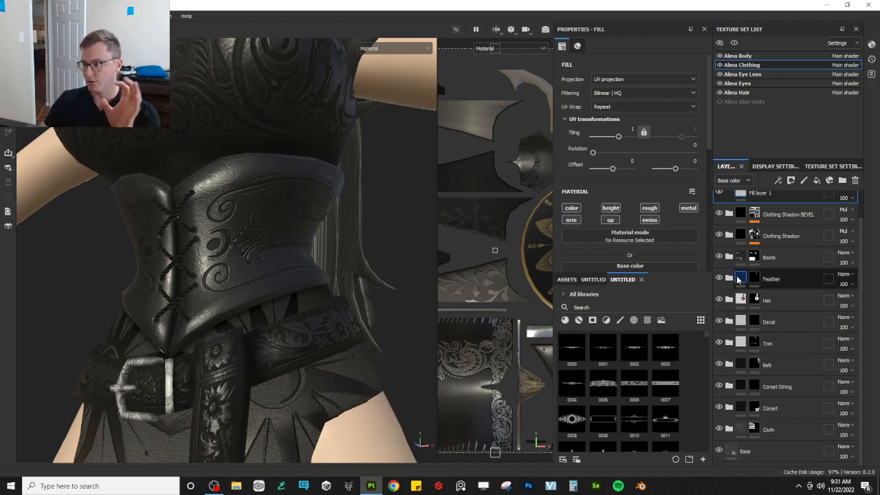
{"action": "left_click", "coordinate": [731, 235]}
{"action": "left_click", "coordinate": [731, 235]}
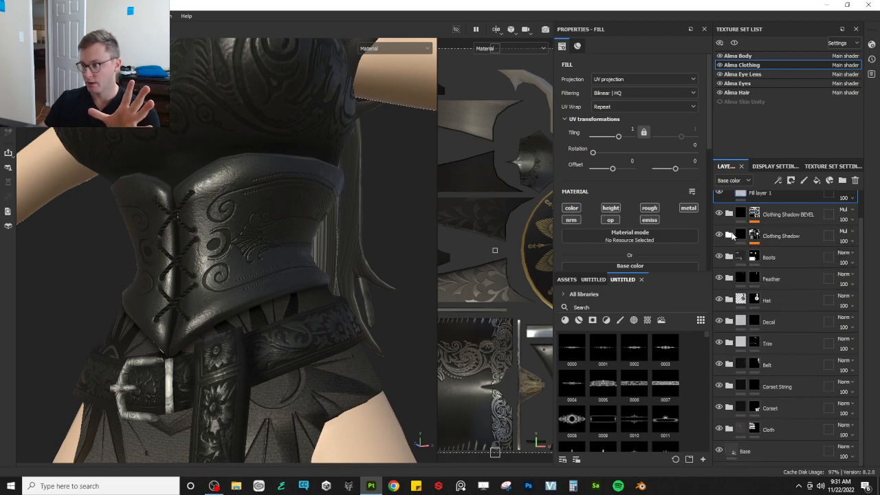
{"action": "scroll", "coordinate": [750, 276], "scroll_direction": "up", "scroll_amount": 1}
{"action": "left_click", "coordinate": [729, 201]}
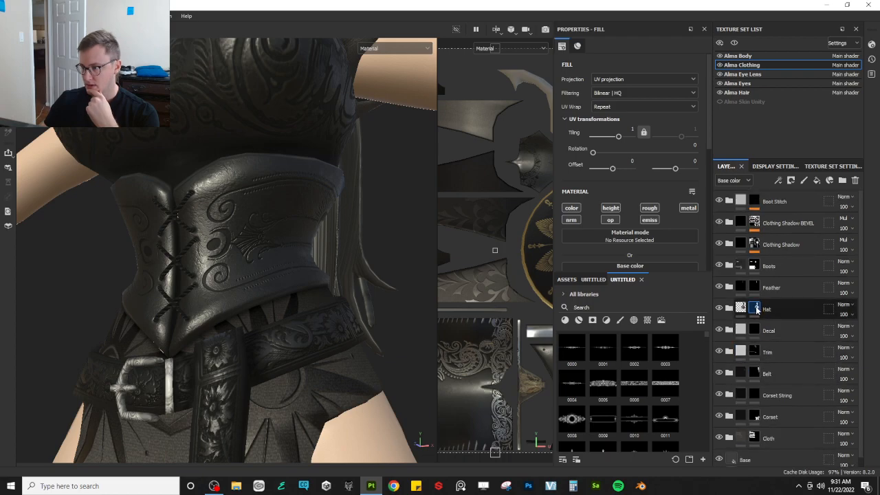
{"action": "left_click", "coordinate": [731, 225]}
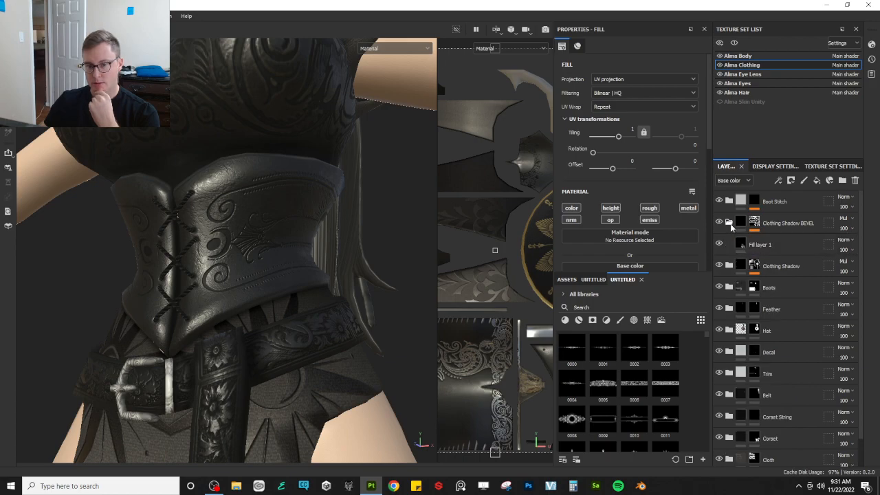
{"action": "left_click", "coordinate": [730, 224]}
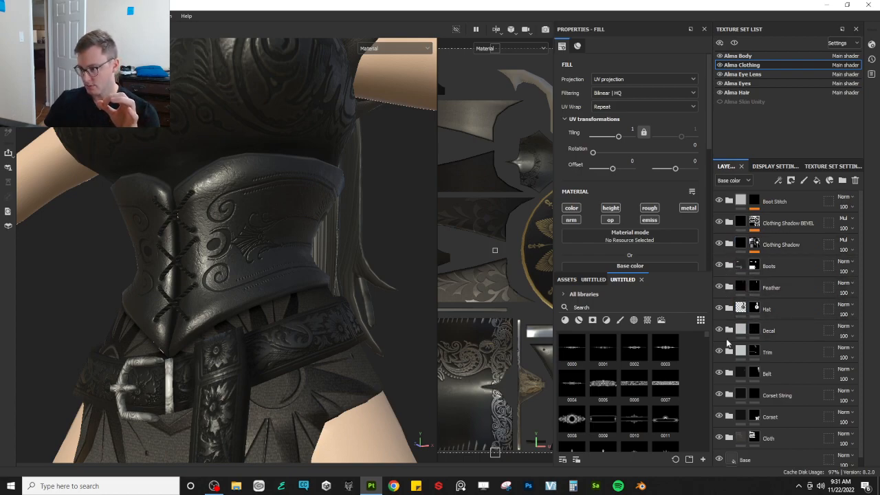
- Expand the Corset folder and search the asset library for "template"
{"action": "left_click", "coordinate": [729, 418]}
{"action": "scroll", "coordinate": [757, 405], "scroll_direction": "down", "scroll_amount": 2}
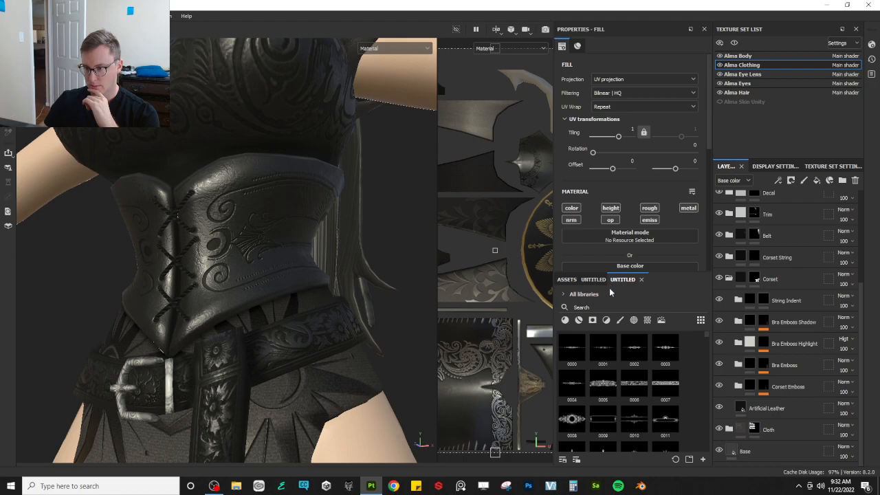
{"action": "left_click", "coordinate": [608, 307]}
{"action": "type", "text": "t3emp"}
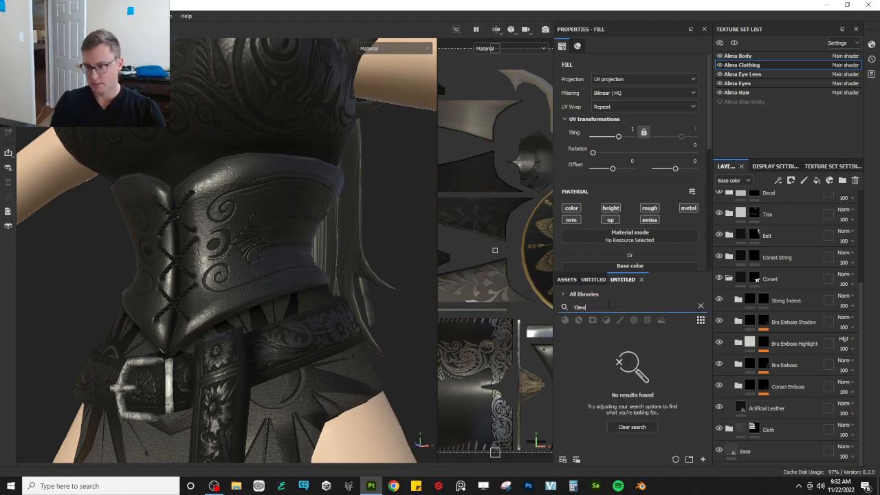
{"action": "key", "text": "BackSpace"}
{"action": "key", "text": "BackSpace"}
{"action": "key", "text": "BackSpace"}
{"action": "type", "text": "emp"}
{"action": "key", "text": "BackSpace"}
{"action": "type", "text": "plate"}
{"action": "left_click_drag", "start_coordinate": [546, 362], "coordinate": [693, 345]}
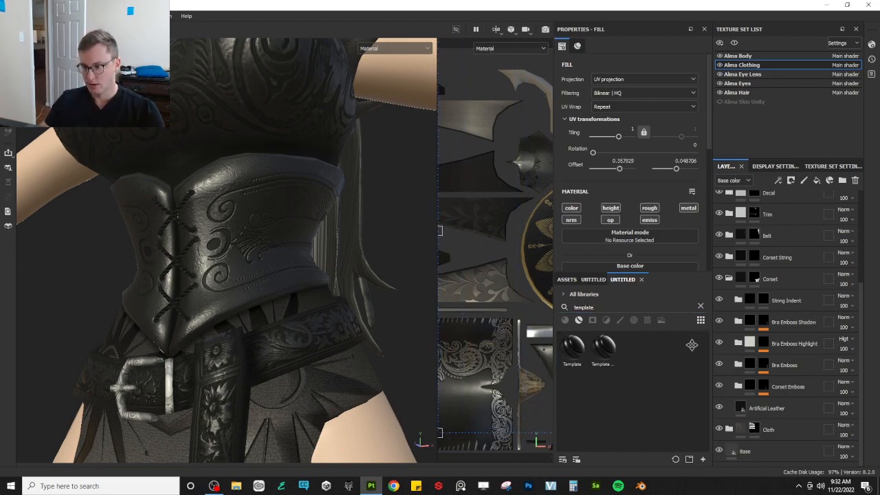
- Add the Template smart material inside the Corset folder, between Bra Emboss and Corset Emboss
{"action": "left_click_drag", "start_coordinate": [570, 352], "coordinate": [784, 288]}
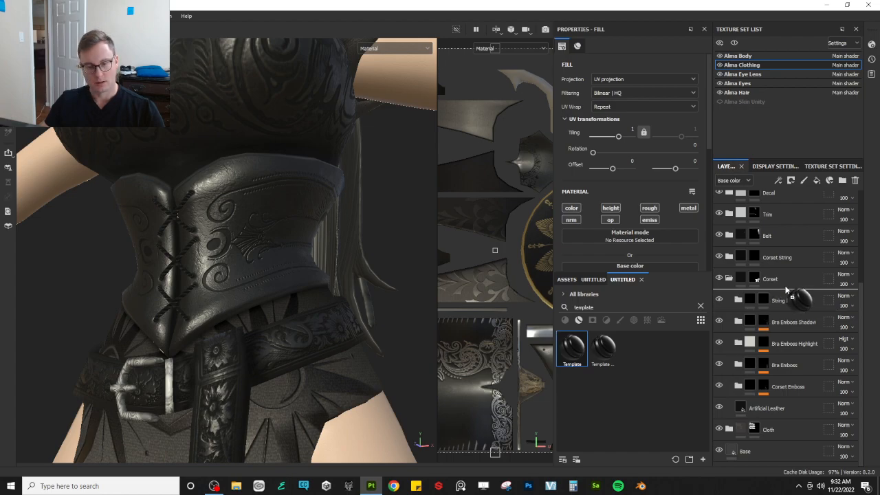
{"action": "left_click_drag", "start_coordinate": [785, 288], "coordinate": [789, 372]}
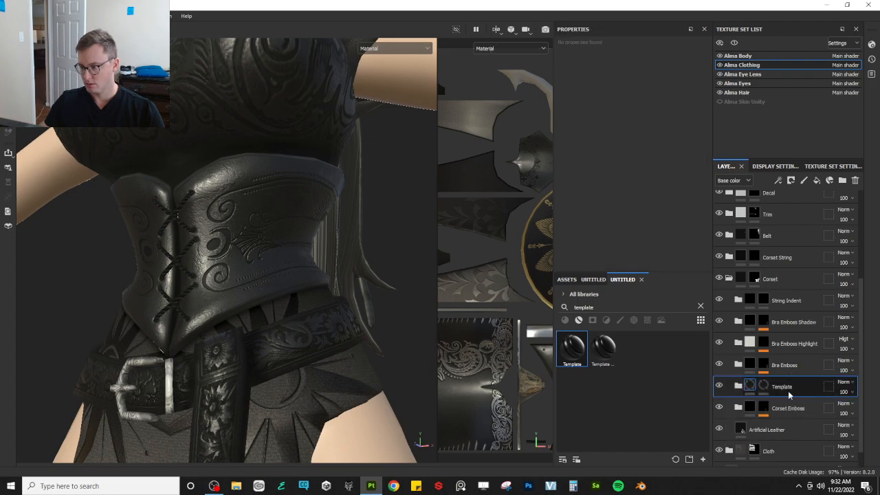
- Toggle the Corset Emboss folder's visibility to check its effect, and rename the Template folder as Corset Edge Emboss
{"action": "left_click", "coordinate": [719, 408]}
{"action": "left_click", "coordinate": [718, 408]}
{"action": "left_click", "coordinate": [718, 408]}
{"action": "left_click", "coordinate": [719, 408]}
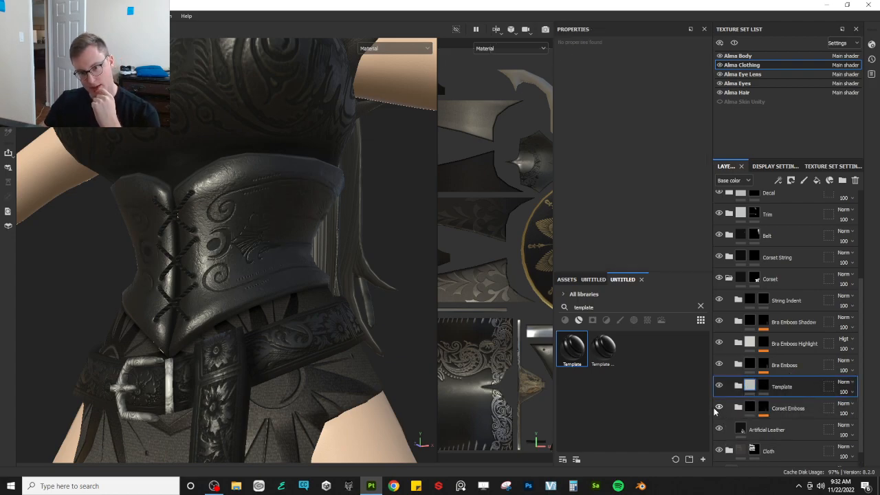
{"action": "double_click", "coordinate": [790, 387]}
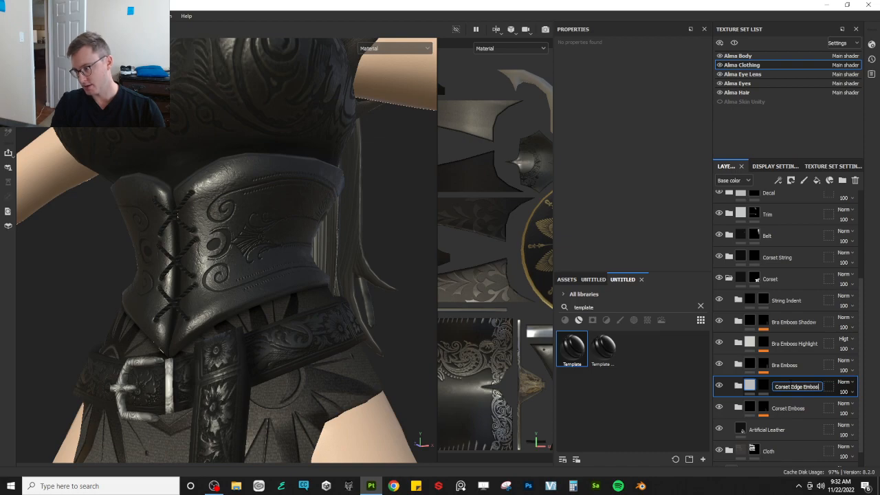
{"action": "key", "text": "Return"}
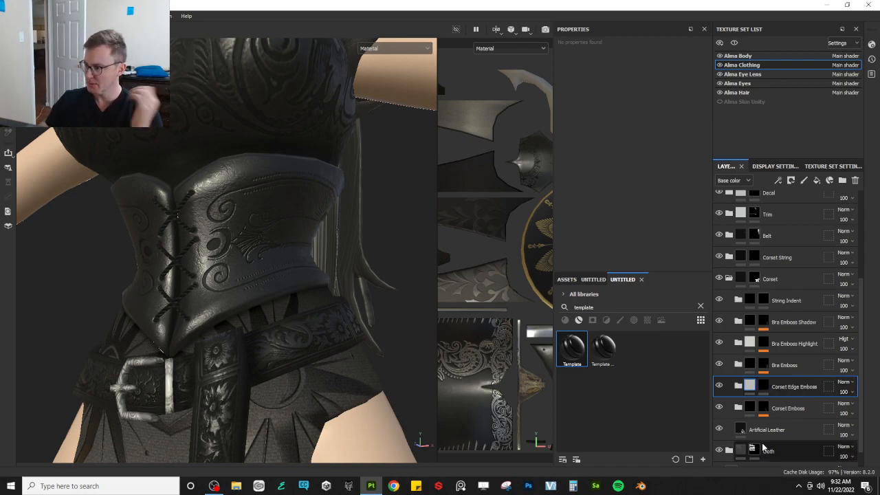
- Expand the Corset Edge Emboss folder and replace its black mask with a white mask
{"action": "left_click", "coordinate": [738, 387]}
{"action": "scroll", "coordinate": [744, 385], "scroll_direction": "down", "scroll_amount": 1}
{"action": "left_click", "coordinate": [764, 344]}
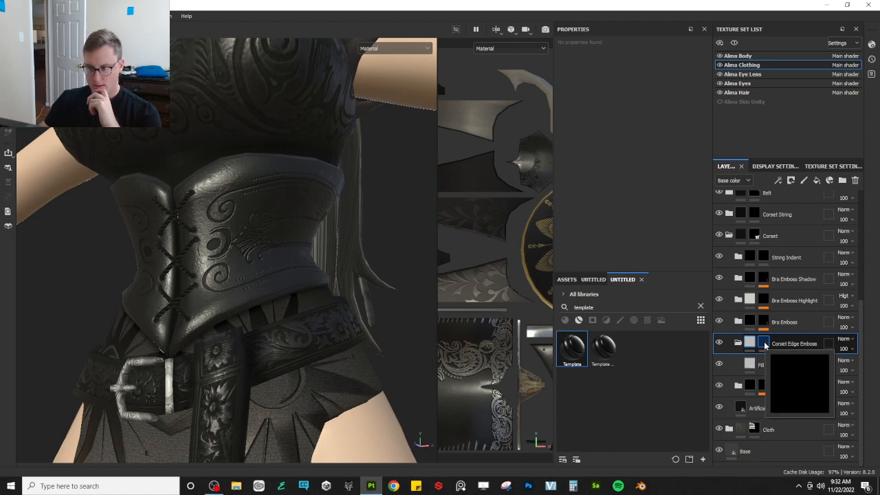
{"action": "right_click", "coordinate": [765, 344]}
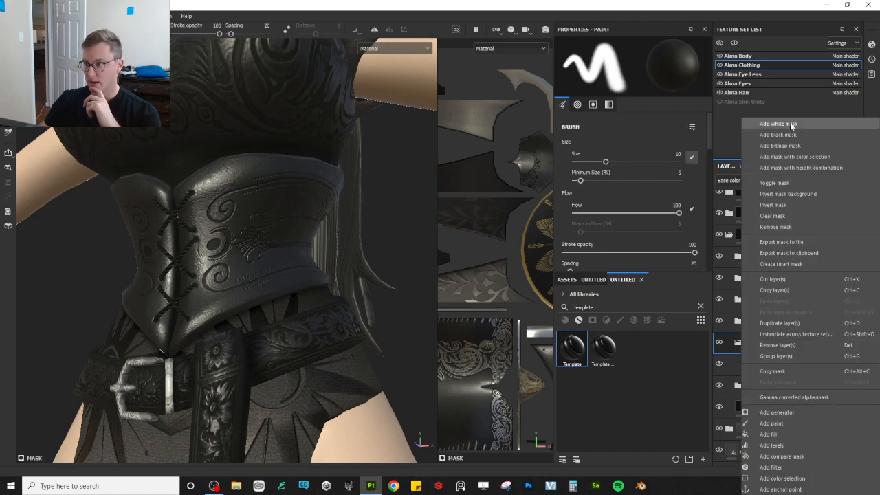
{"action": "left_click", "coordinate": [791, 123]}
- Fill all UV islands of the Corset Edge Emboss mask with white using Polygon Fill across the whole UV layout
{"action": "scroll", "coordinate": [303, 282], "scroll_direction": "down", "scroll_amount": 3}
{"action": "scroll", "coordinate": [446, 261], "scroll_direction": "down", "scroll_amount": 1}
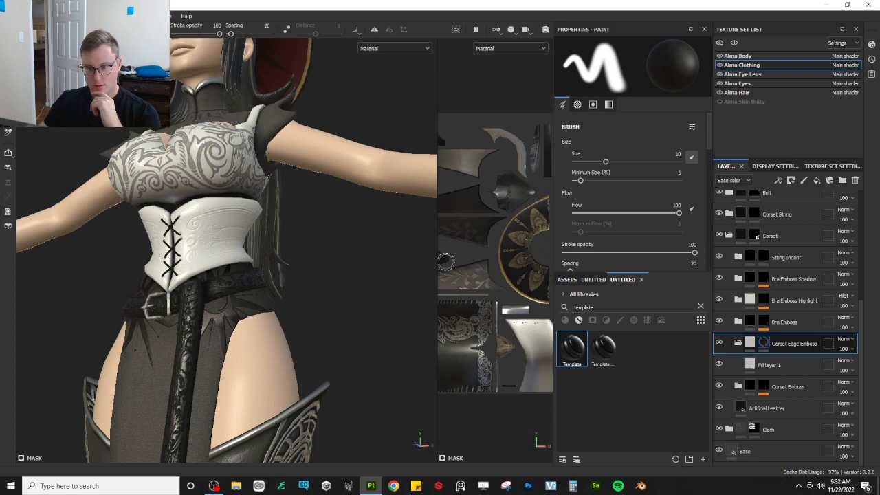
{"action": "left_click_drag", "start_coordinate": [437, 256], "coordinate": [195, 268]}
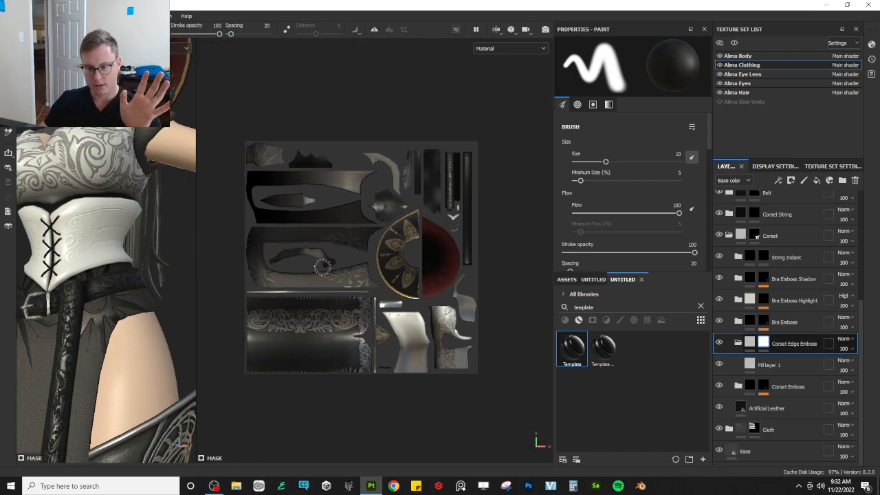
{"action": "key", "text": "4"}
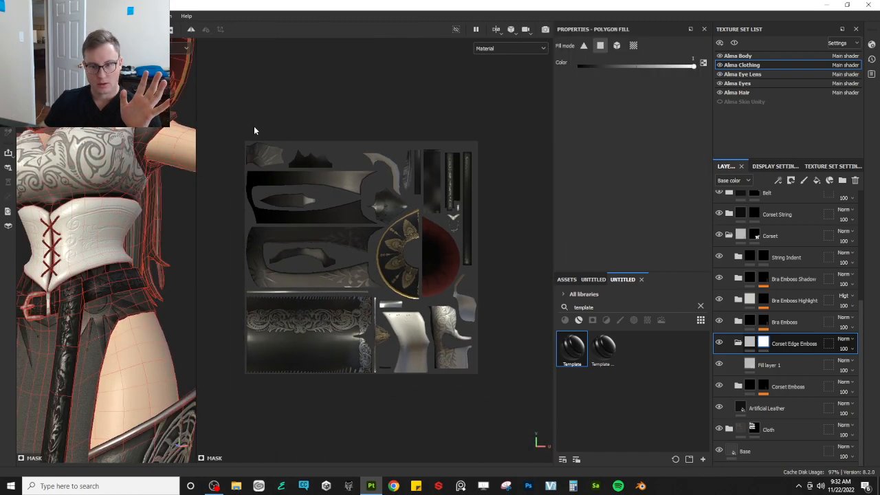
{"action": "left_click_drag", "start_coordinate": [389, 275], "coordinate": [537, 417]}
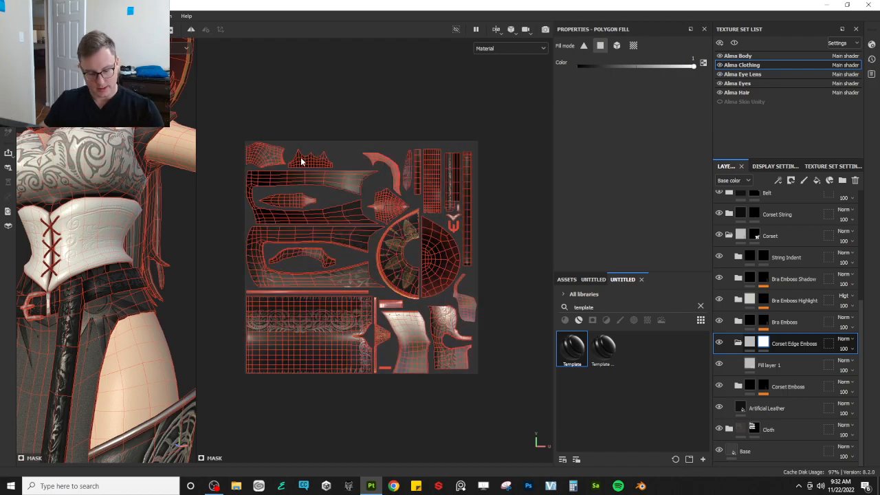
{"action": "left_click_drag", "start_coordinate": [223, 111], "coordinate": [518, 407]}
- Add a Bevel filter to the Corset Edge Emboss mask
{"action": "right_click", "coordinate": [760, 344]}
{"action": "left_click", "coordinate": [782, 348]}
{"action": "left_click", "coordinate": [655, 69]}
{"action": "left_click", "coordinate": [718, 100]}
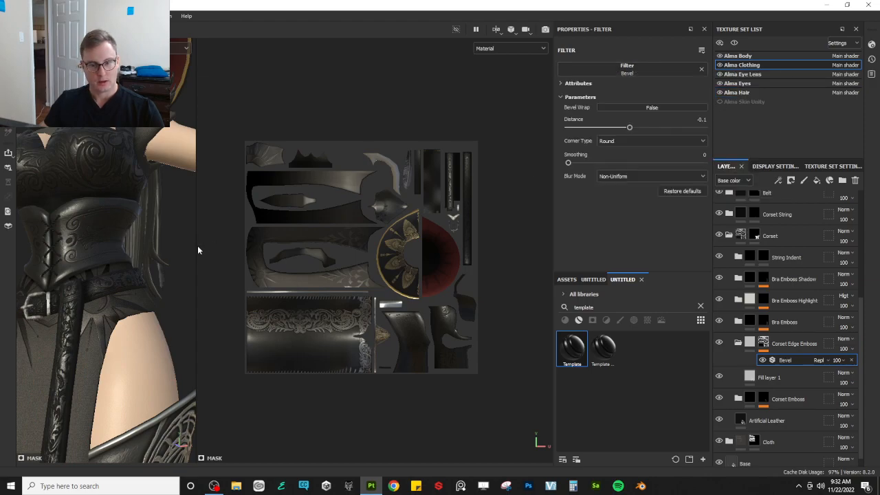
- Set the Bevel filter's distance to 0.138 and its smoothing to 0.24, checking the corset edges on the model
{"action": "left_click_drag", "start_coordinate": [197, 246], "coordinate": [377, 245]}
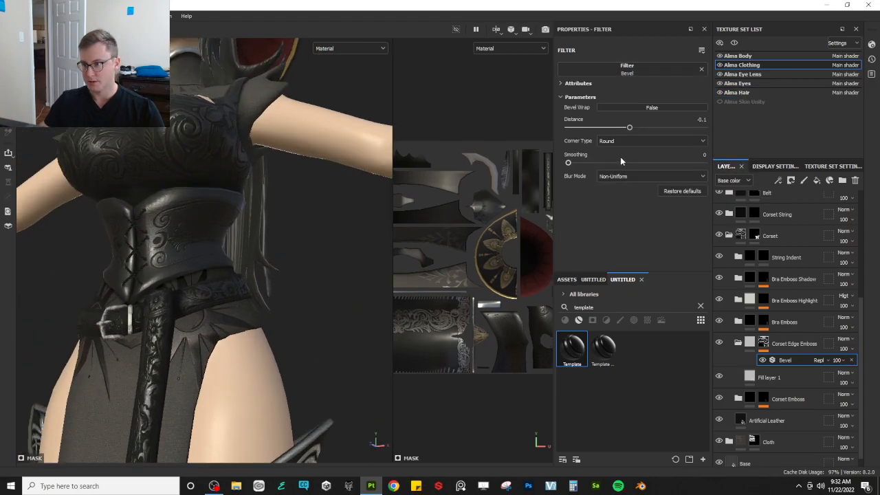
{"action": "left_click_drag", "start_coordinate": [637, 130], "coordinate": [645, 130]}
{"action": "mouse_move", "coordinate": [244, 216]}
{"action": "left_mouse_down", "text": "alt"}
{"action": "mouse_move", "coordinate": [138, 229]}
{"action": "mouse_move", "coordinate": [250, 216]}
{"action": "left_mouse_up", "text": "alt"}
{"action": "middle_click_drag", "start_coordinate": [250, 216], "coordinate": [289, 273], "text": "alt"}
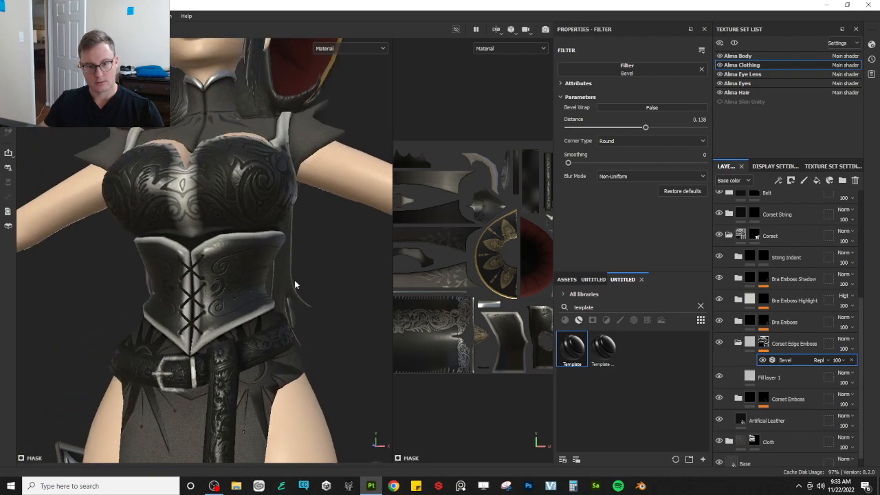
{"action": "right_click_drag", "start_coordinate": [288, 273], "coordinate": [293, 291], "text": "alt"}
{"action": "left_click_drag", "start_coordinate": [232, 313], "coordinate": [388, 273], "text": "alt"}
{"action": "mouse_move", "coordinate": [568, 164]}
{"action": "left_mouse_down"}
{"action": "mouse_move", "coordinate": [622, 164]}
{"action": "mouse_move", "coordinate": [575, 163]}
{"action": "left_mouse_up"}
- Inspect the beveled corset edges on the model and UV layout, and set the Bevel distance to 0.0572
{"action": "left_click_drag", "start_coordinate": [266, 304], "coordinate": [195, 200], "text": "alt"}
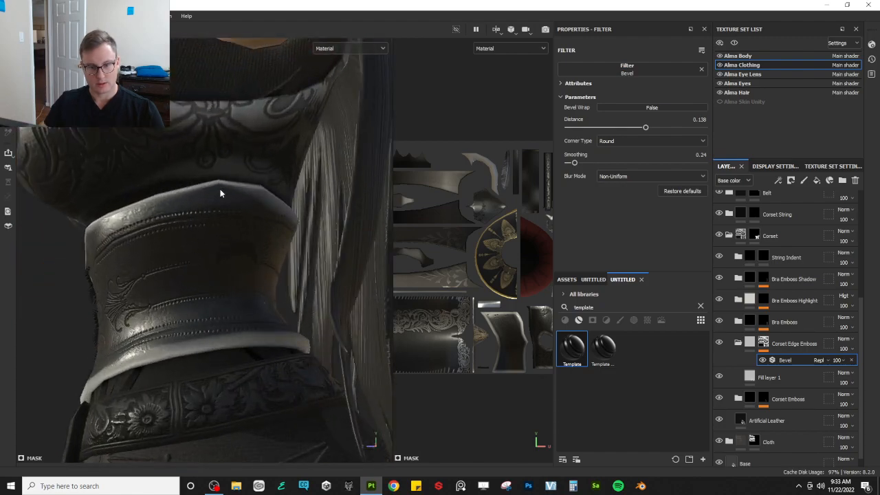
{"action": "scroll", "coordinate": [482, 310], "scroll_direction": "up", "scroll_amount": 5}
{"action": "middle_click_drag", "start_coordinate": [514, 350], "coordinate": [511, 296], "text": "alt"}
{"action": "middle_click_drag", "start_coordinate": [506, 242], "coordinate": [521, 248], "text": "alt"}
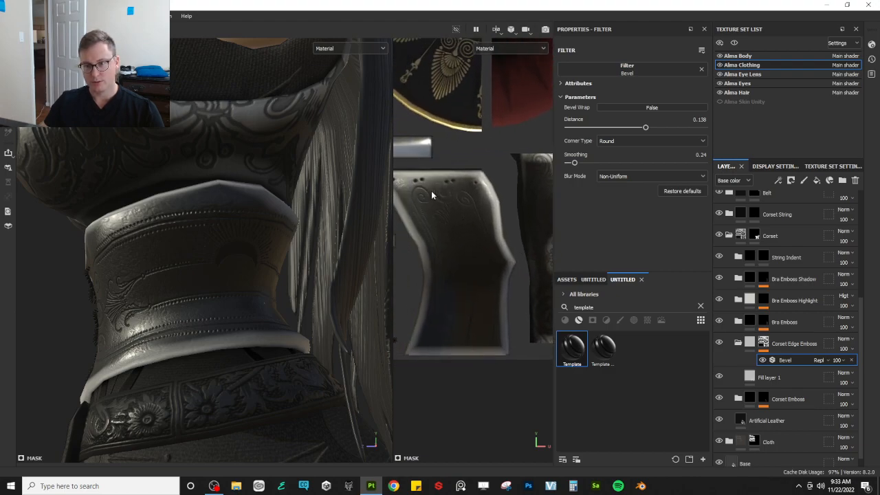
{"action": "left_click_drag", "start_coordinate": [178, 222], "coordinate": [237, 166], "text": "alt"}
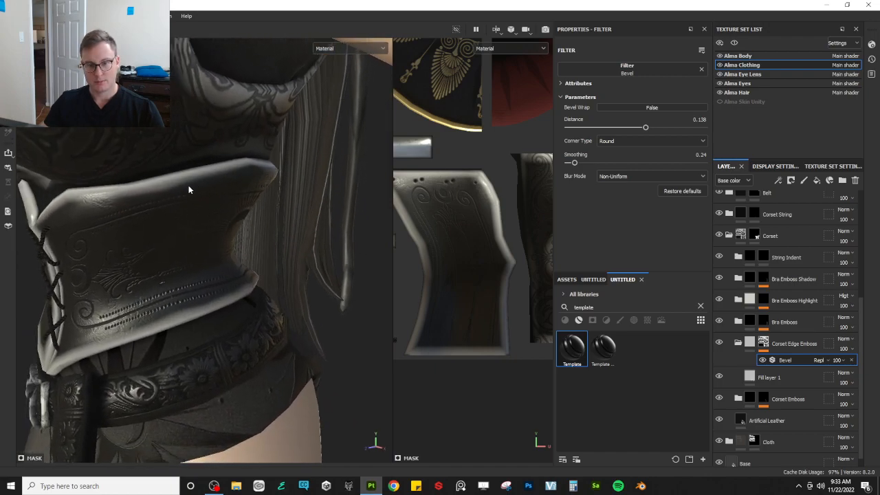
{"action": "left_click_drag", "start_coordinate": [195, 186], "coordinate": [205, 208], "text": "alt"}
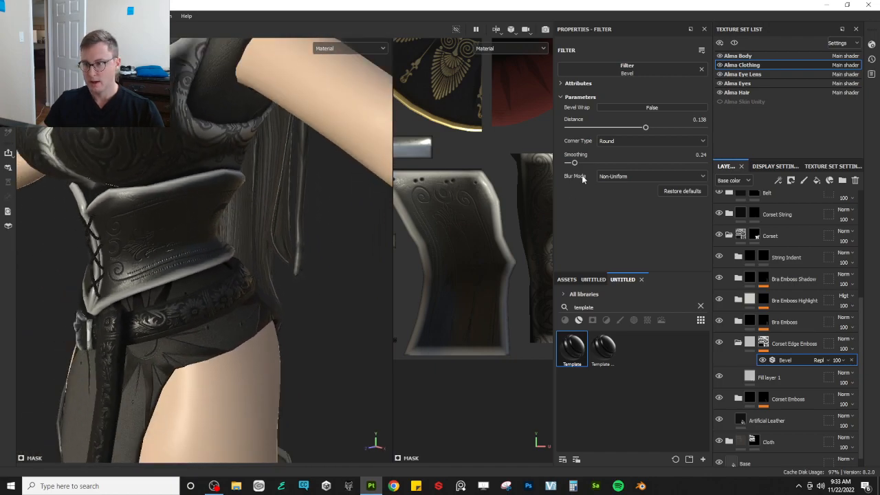
{"action": "mouse_move", "coordinate": [643, 126]}
{"action": "left_mouse_down"}
{"action": "mouse_move", "coordinate": [628, 123]}
{"action": "mouse_move", "coordinate": [641, 128]}
{"action": "left_mouse_up"}
{"action": "left_click_drag", "start_coordinate": [227, 268], "coordinate": [267, 243], "text": "alt"}
- Add a paint effect above the Bevel filter in the Corset Edge Emboss mask
{"action": "left_click", "coordinate": [763, 343]}
{"action": "right_click", "coordinate": [761, 344]}
{"action": "key", "text": "Escape"}
{"action": "right_click", "coordinate": [785, 362]}
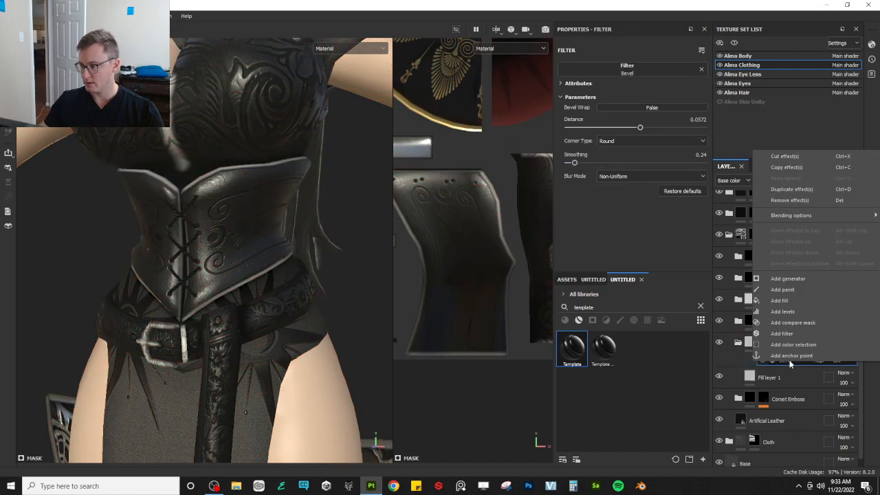
{"action": "left_click", "coordinate": [783, 290]}
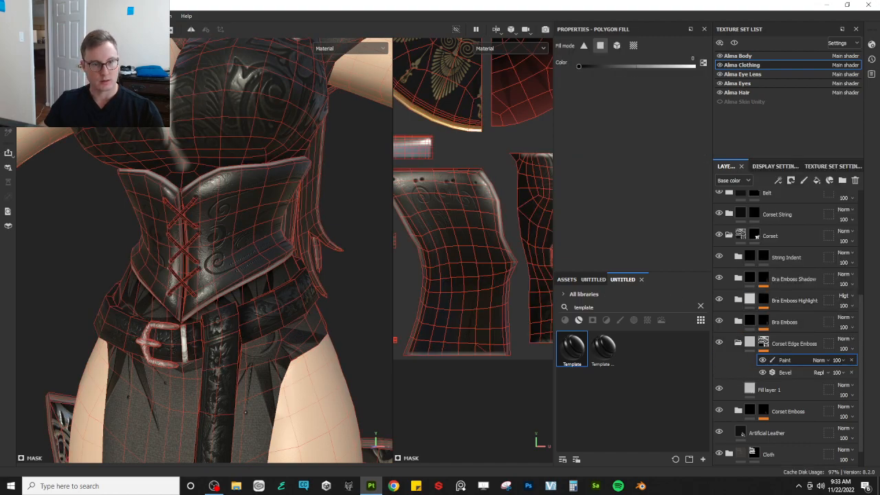
- Mask out the edge effect on the bust with a black UV chunk fill, and return to the paint brush
{"action": "mouse_move", "coordinate": [203, 75]}
{"action": "left_mouse_down"}
{"action": "mouse_move", "coordinate": [251, 108]}
{"action": "mouse_move", "coordinate": [199, 114]}
{"action": "left_mouse_up"}
{"action": "key", "text": "x"}
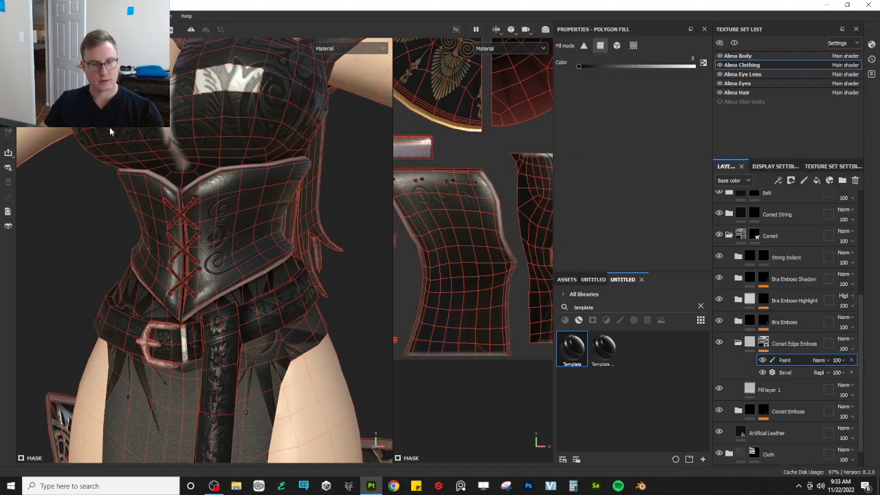
{"action": "key", "text": "4"}
{"action": "left_click", "coordinate": [111, 151]}
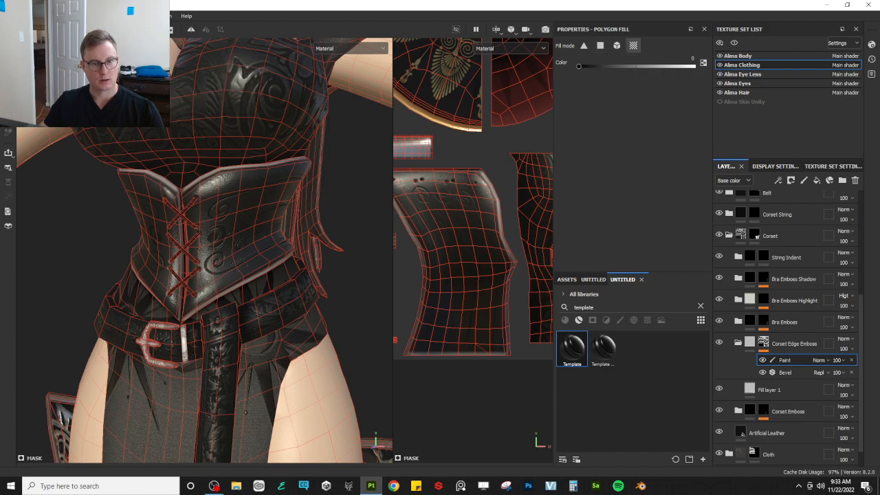
{"action": "key", "text": "1"}
{"action": "mouse_move", "coordinate": [85, 270]}
{"action": "left_mouse_down", "text": "alt"}
{"action": "mouse_move", "coordinate": [77, 263]}
{"action": "mouse_move", "coordinate": [97, 264]}
{"action": "left_mouse_up", "text": "alt"}
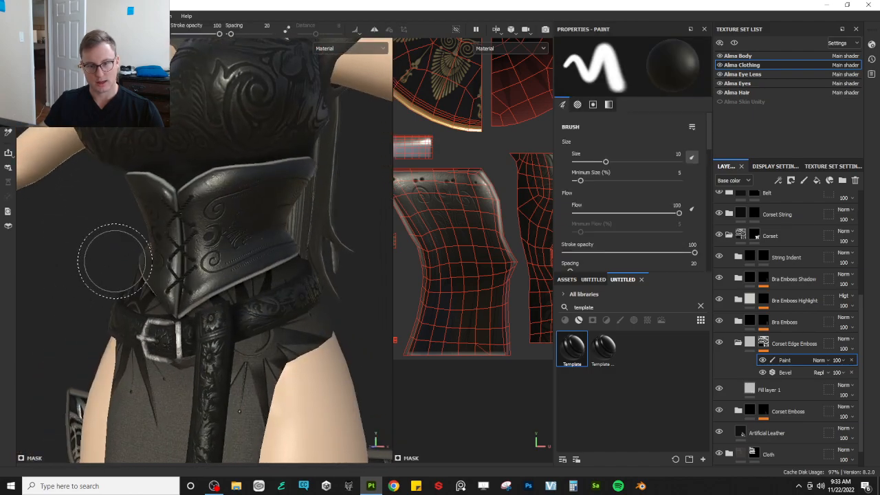
{"action": "left_click_drag", "start_coordinate": [199, 259], "coordinate": [215, 277], "text": "alt"}
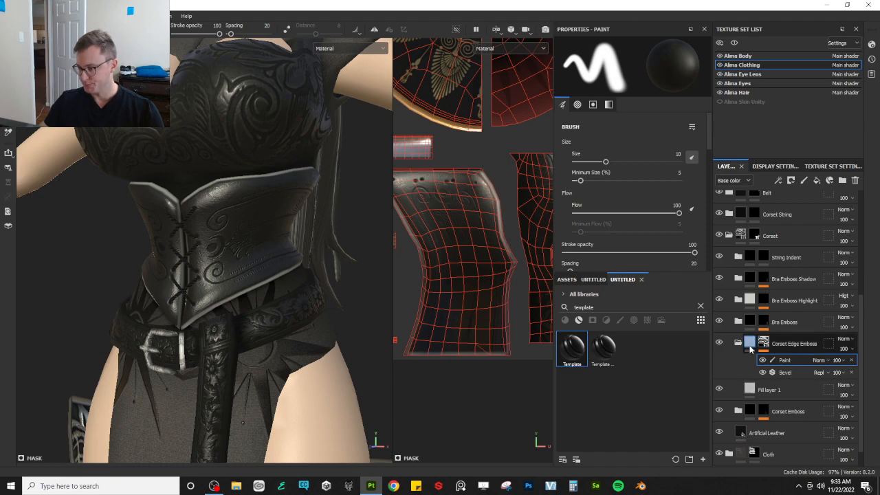
- Set the base color of Fill layer 1 in the Corset Edge Emboss folder to black (000000)
{"action": "left_click", "coordinate": [755, 391]}
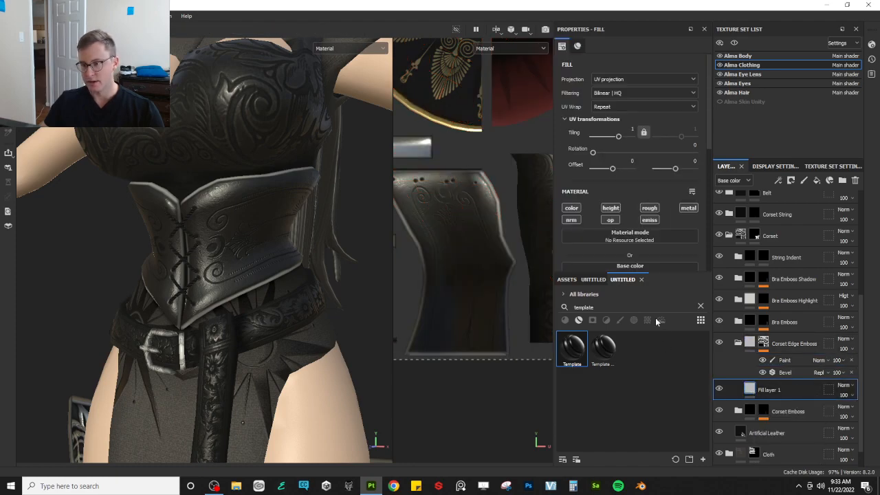
{"action": "scroll", "coordinate": [629, 185], "scroll_direction": "down", "scroll_amount": 4}
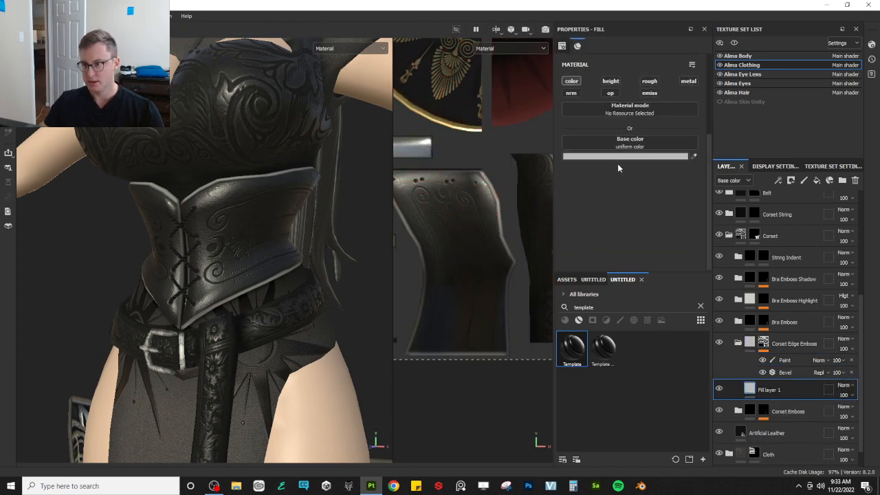
{"action": "left_click", "coordinate": [616, 157]}
{"action": "left_click", "coordinate": [635, 291]}
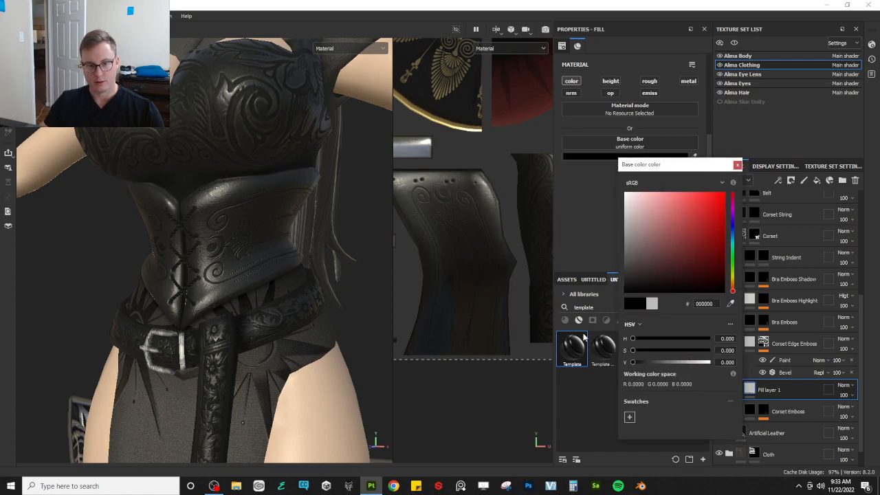
{"action": "left_click_drag", "start_coordinate": [204, 279], "coordinate": [234, 334], "text": "alt"}
{"action": "right_click_drag", "start_coordinate": [234, 335], "coordinate": [495, 222], "text": "alt"}
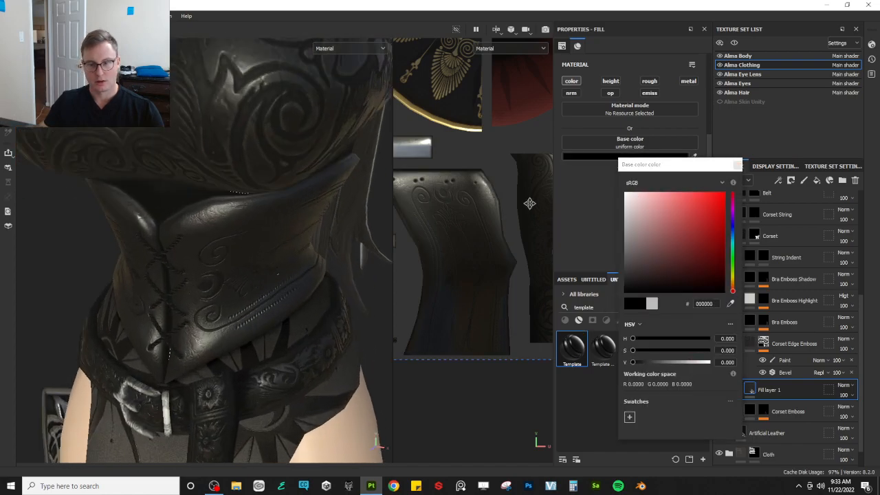
- Enable the height channel on Fill layer 1 and set its height to -0.1321
{"action": "left_click", "coordinate": [611, 81]}
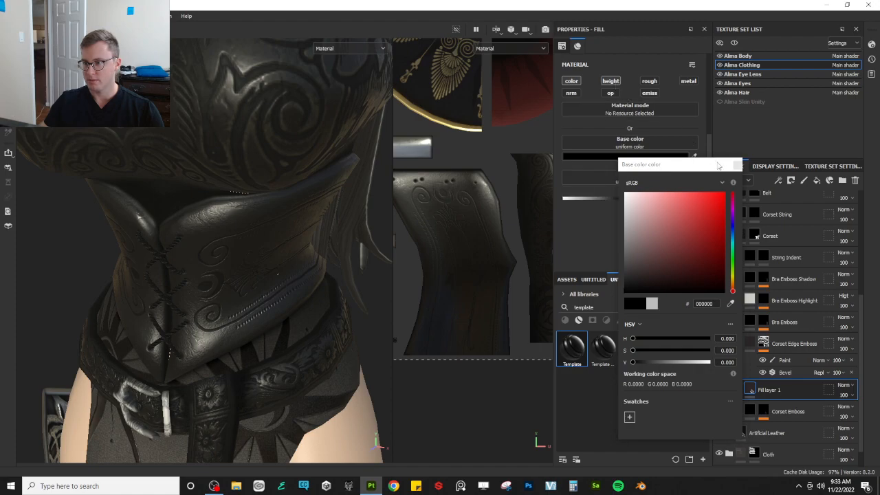
{"action": "left_click", "coordinate": [737, 165]}
{"action": "left_click_drag", "start_coordinate": [614, 196], "coordinate": [615, 198]}
{"action": "left_click_drag", "start_coordinate": [225, 341], "coordinate": [261, 282], "text": "alt"}
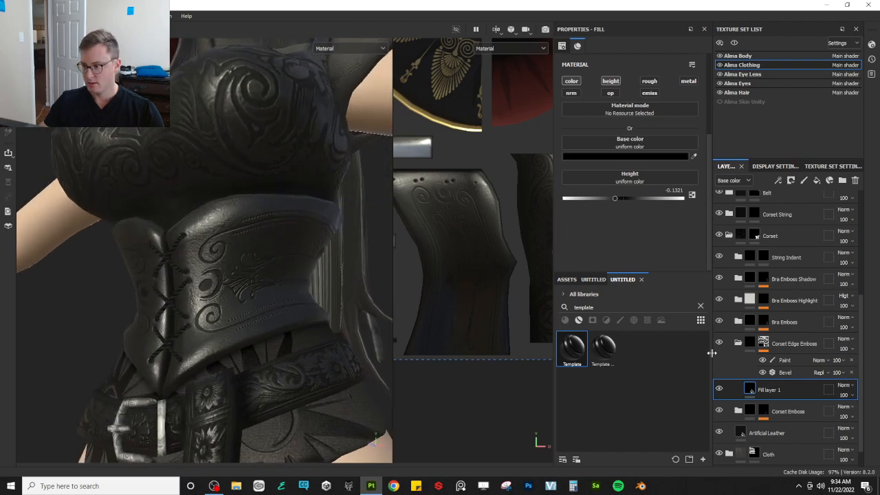
- Set the Bevel filter's smoothing to 0 and its distance to 0.1044
{"action": "left_click", "coordinate": [786, 370]}
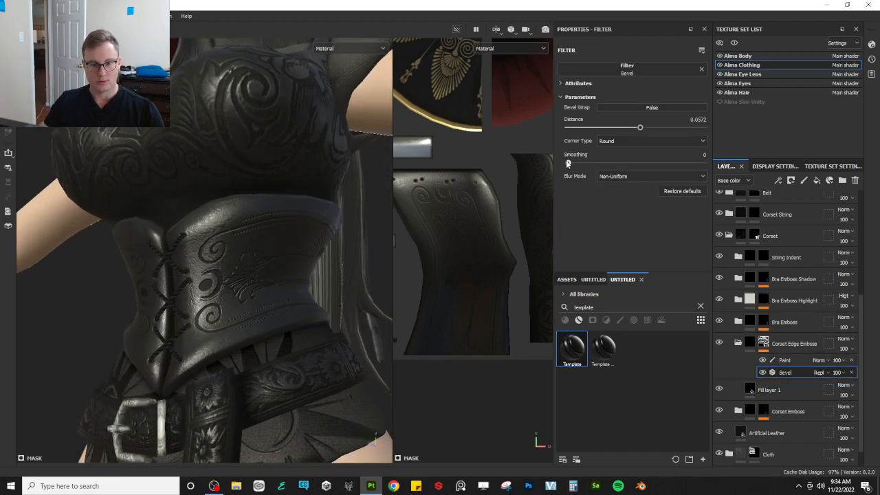
{"action": "scroll", "coordinate": [287, 245], "scroll_direction": "up", "scroll_amount": 3}
{"action": "left_click_drag", "start_coordinate": [287, 246], "coordinate": [326, 258], "text": "alt"}
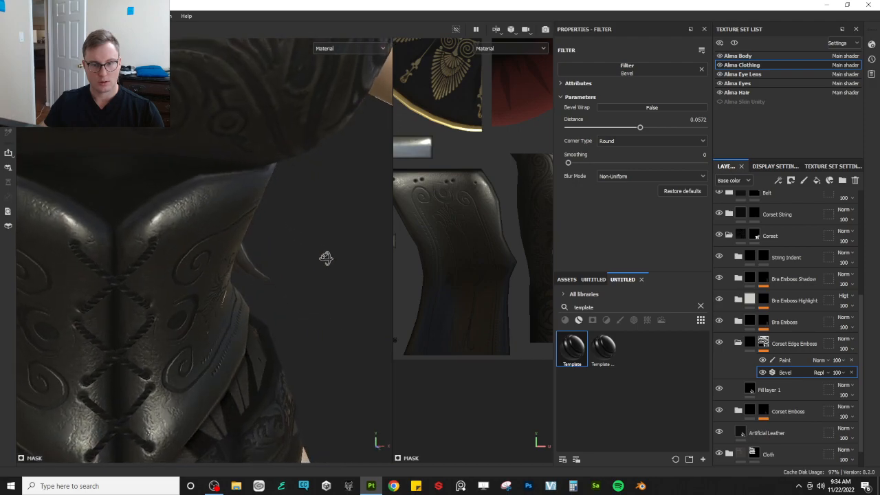
{"action": "left_click_drag", "start_coordinate": [637, 129], "coordinate": [643, 129]}
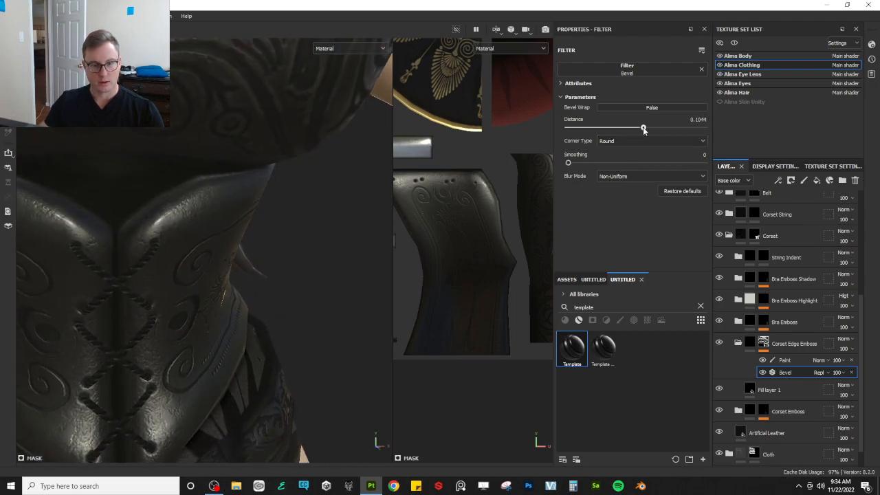
- Set Fill layer 1's height to -0.1698 and enable its roughness channel with a value of 1
{"action": "left_click", "coordinate": [747, 390]}
{"action": "mouse_move", "coordinate": [615, 199]}
{"action": "left_mouse_down"}
{"action": "mouse_move", "coordinate": [591, 199]}
{"action": "mouse_move", "coordinate": [624, 199]}
{"action": "mouse_move", "coordinate": [614, 199]}
{"action": "left_mouse_up"}
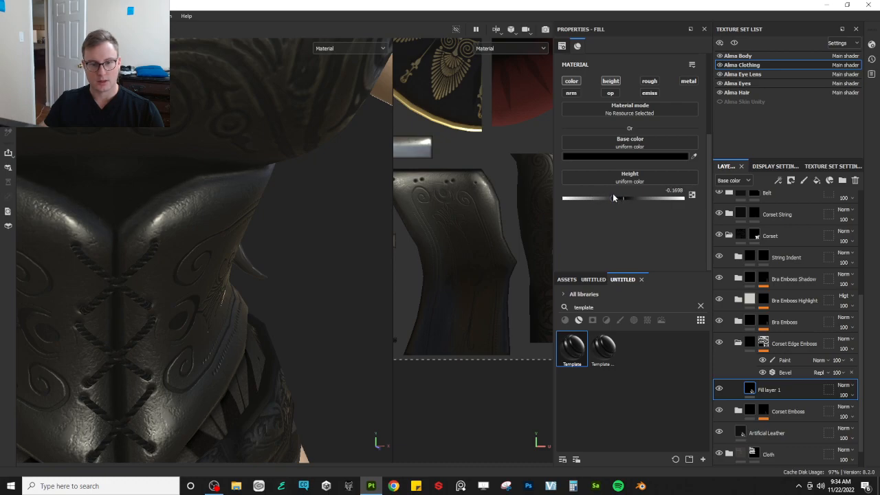
{"action": "left_click", "coordinate": [649, 80]}
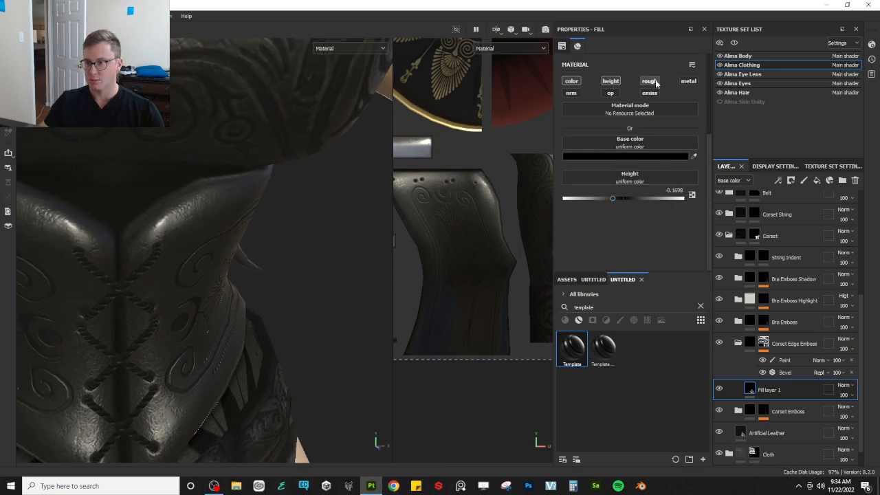
{"action": "left_click_drag", "start_coordinate": [640, 240], "coordinate": [806, 245]}
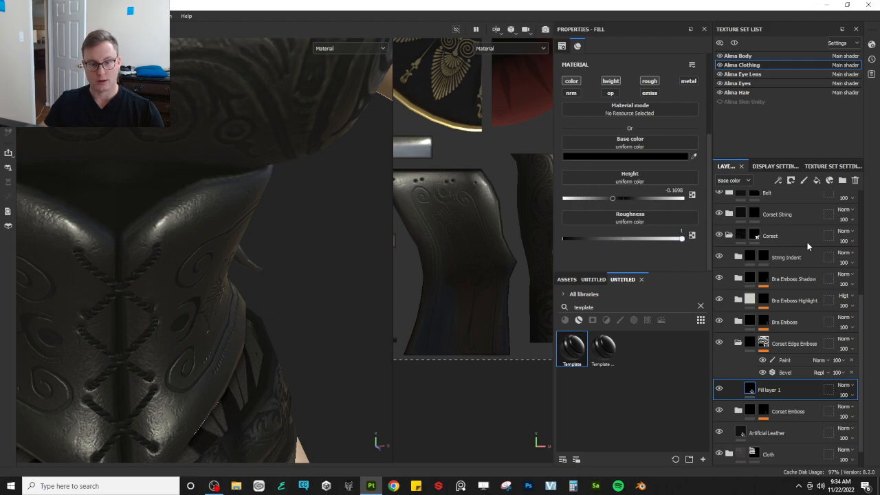
{"action": "left_click_drag", "start_coordinate": [359, 254], "coordinate": [339, 249], "text": "alt"}
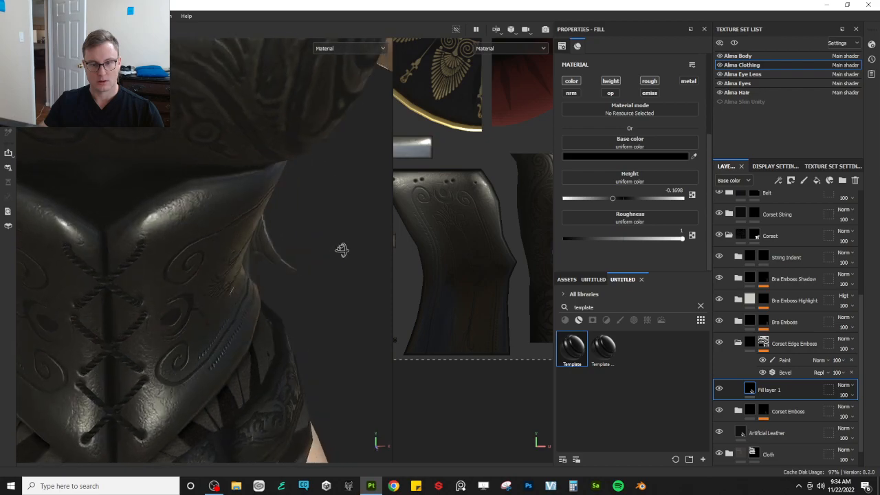
- Set the Bevel filter's distance to 0.0505 on the Corset Edge Emboss mask
{"action": "left_click", "coordinate": [788, 373]}
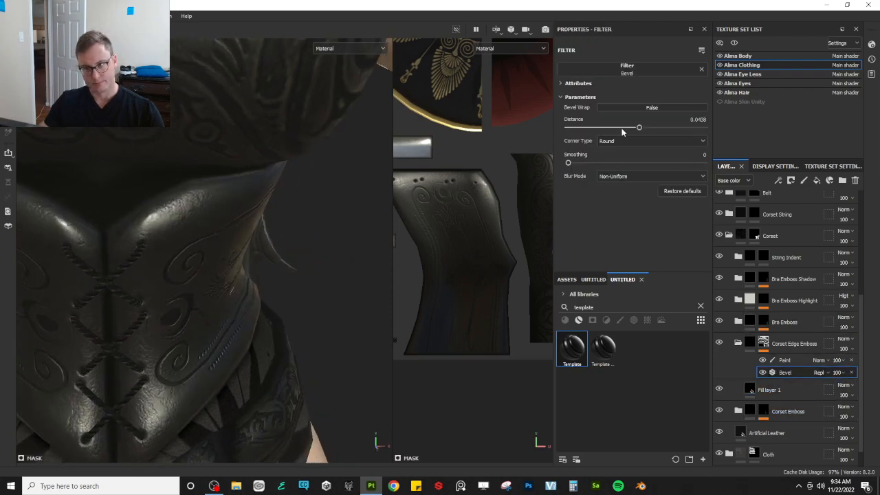
{"action": "mouse_move", "coordinate": [635, 130]}
{"action": "left_mouse_down"}
{"action": "mouse_move", "coordinate": [623, 129]}
{"action": "mouse_move", "coordinate": [656, 130]}
{"action": "mouse_move", "coordinate": [640, 128]}
{"action": "left_mouse_up"}
{"action": "scroll", "coordinate": [224, 268], "scroll_direction": "down", "scroll_amount": 5}
{"action": "left_click_drag", "start_coordinate": [224, 268], "coordinate": [193, 266], "text": "alt"}
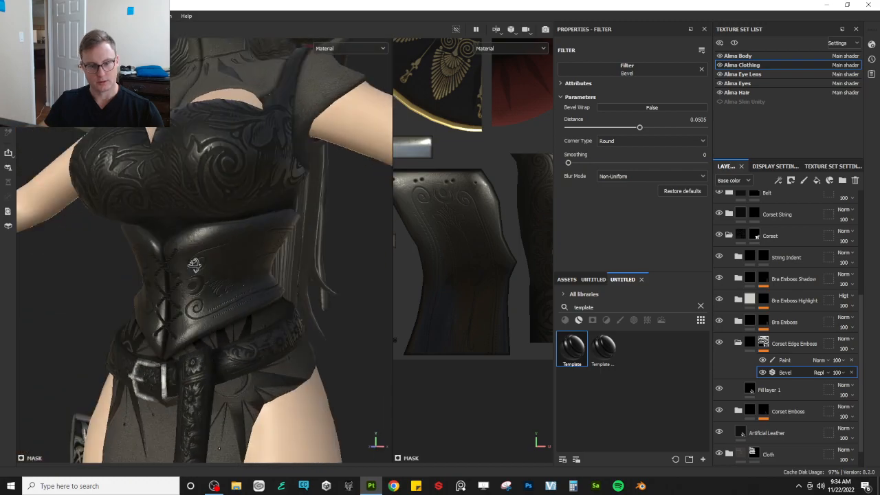
- Compare the corset with the Corset Edge Emboss folder hidden and shown, and examine its edges up close
{"action": "scroll", "coordinate": [220, 271], "scroll_direction": "up", "scroll_amount": 2}
{"action": "left_click", "coordinate": [720, 343]}
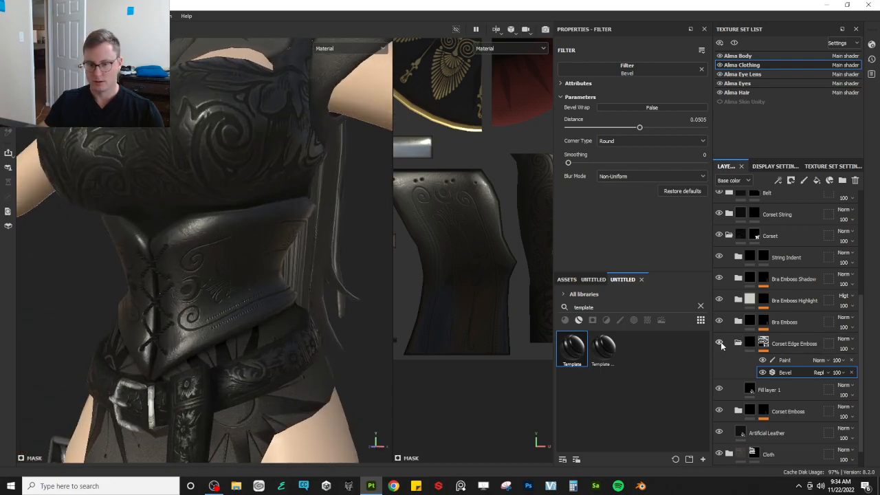
{"action": "left_click", "coordinate": [721, 342]}
{"action": "left_click", "coordinate": [721, 342]}
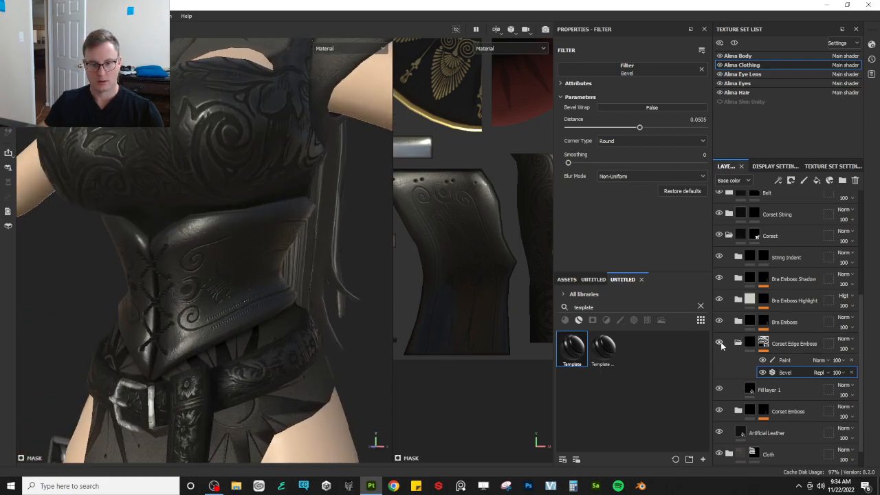
{"action": "left_click", "coordinate": [721, 343]}
{"action": "scroll", "coordinate": [227, 273], "scroll_direction": "up", "scroll_amount": 3}
{"action": "left_click_drag", "start_coordinate": [227, 273], "coordinate": [286, 251], "text": "alt"}
{"action": "left_click_drag", "start_coordinate": [217, 254], "coordinate": [227, 258], "text": "alt"}
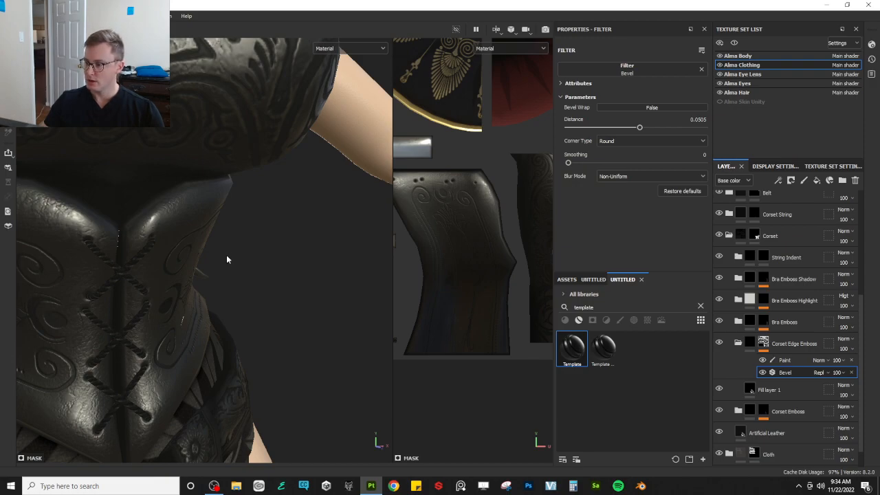
- Add a Levels effect above the Bevel filter and set its input black point to 0.497 and white point to 0.694
{"action": "right_click", "coordinate": [789, 372]}
{"action": "left_click", "coordinate": [794, 317]}
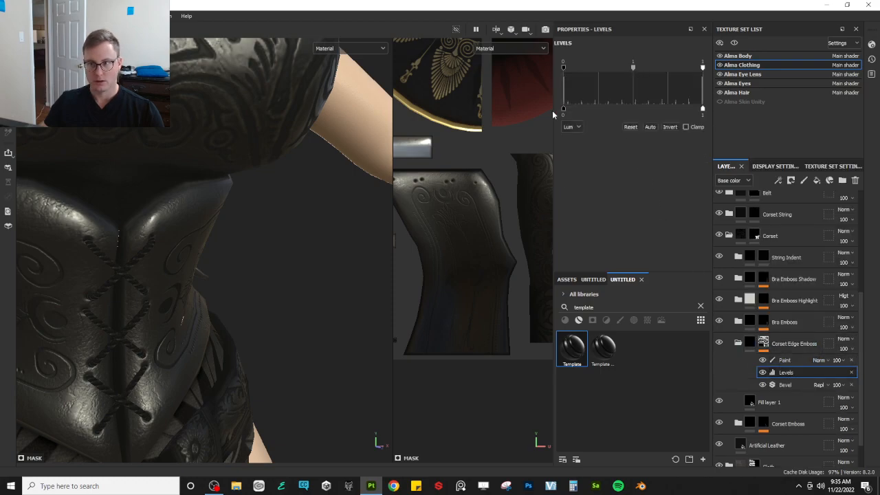
{"action": "mouse_move", "coordinate": [569, 112]}
{"action": "left_mouse_down"}
{"action": "mouse_move", "coordinate": [595, 108]}
{"action": "mouse_move", "coordinate": [565, 110]}
{"action": "left_mouse_up"}
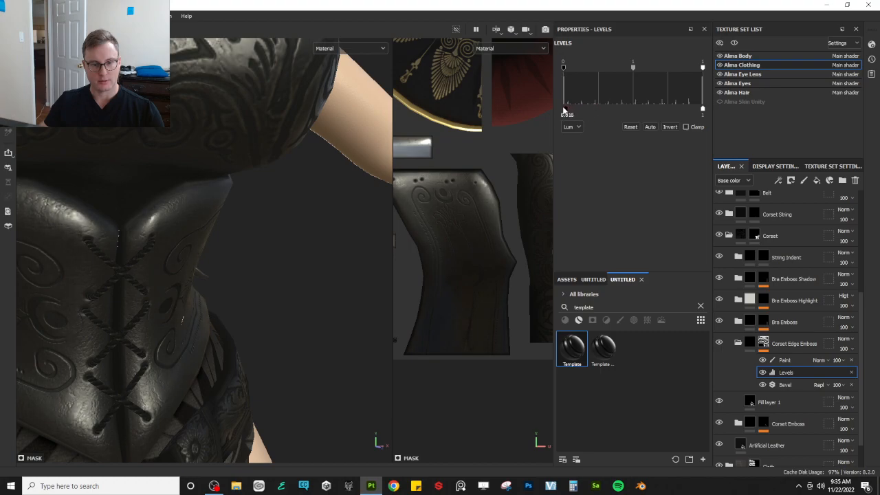
{"action": "left_click_drag", "start_coordinate": [574, 71], "coordinate": [599, 73]}
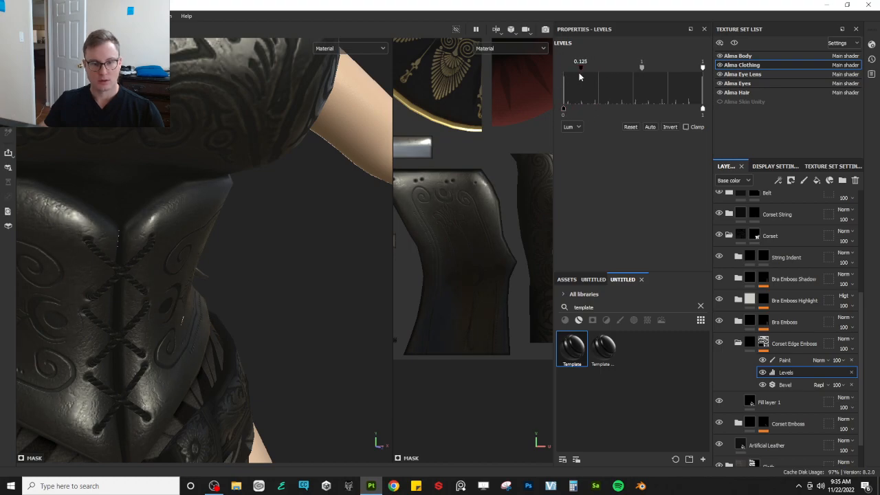
{"action": "left_click_drag", "start_coordinate": [188, 196], "coordinate": [237, 206], "text": "alt"}
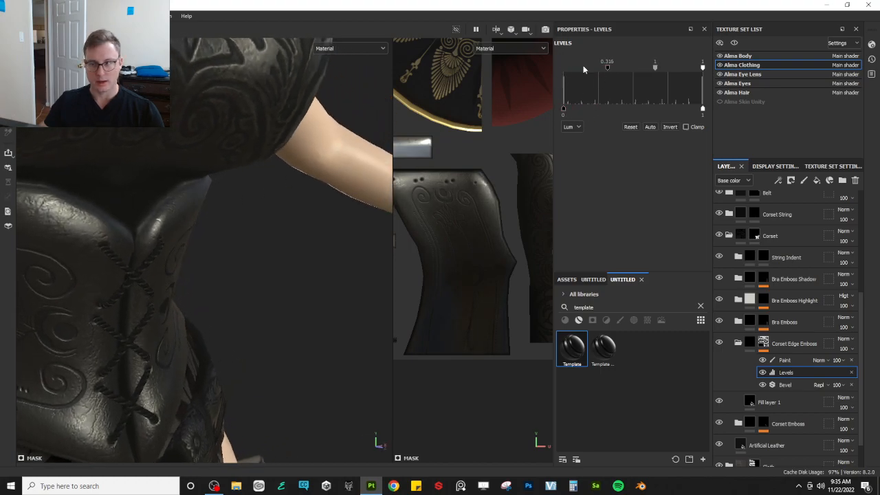
{"action": "mouse_move", "coordinate": [648, 69]}
{"action": "left_mouse_down"}
{"action": "mouse_move", "coordinate": [663, 67]}
{"action": "mouse_move", "coordinate": [634, 71]}
{"action": "left_mouse_up"}
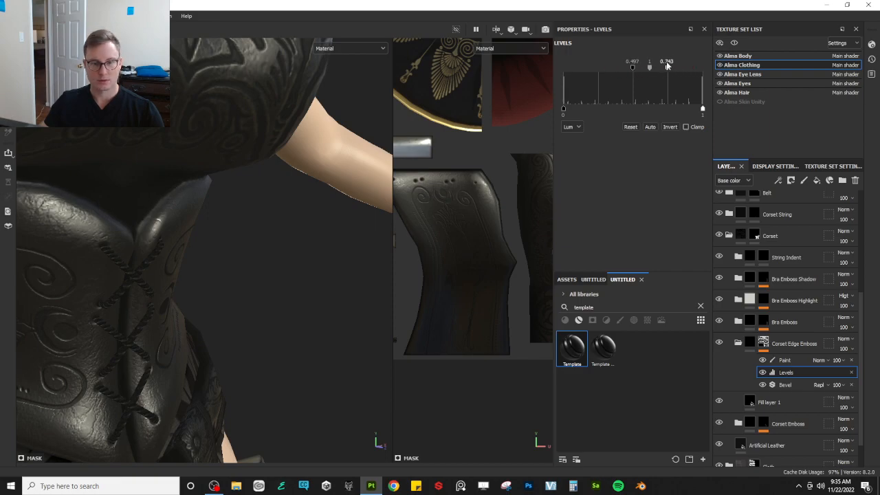
- Toggle the Corset Edge Emboss folder's visibility to check the effect of the Levels adjustment on the corset
{"action": "left_click_drag", "start_coordinate": [312, 207], "coordinate": [232, 233], "text": "alt"}
{"action": "left_click", "coordinate": [719, 343]}
{"action": "left_click", "coordinate": [719, 342]}
{"action": "left_click", "coordinate": [718, 343]}
{"action": "left_click", "coordinate": [719, 342]}
{"action": "left_click_drag", "start_coordinate": [251, 293], "coordinate": [226, 281], "text": "alt"}
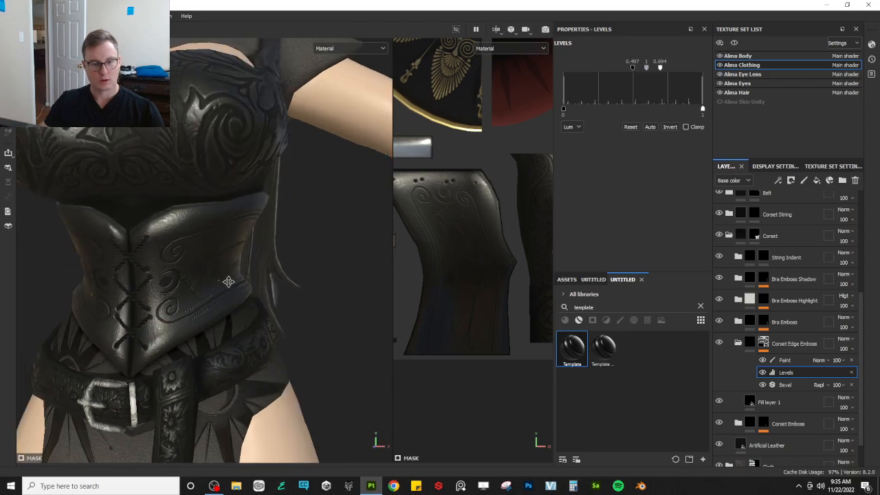
- Examine the corset's upper edge and lacing in the base color and full material views
{"action": "scroll", "coordinate": [178, 306], "scroll_direction": "up", "scroll_amount": 5}
{"action": "left_click_drag", "start_coordinate": [179, 295], "coordinate": [193, 250], "text": "alt"}
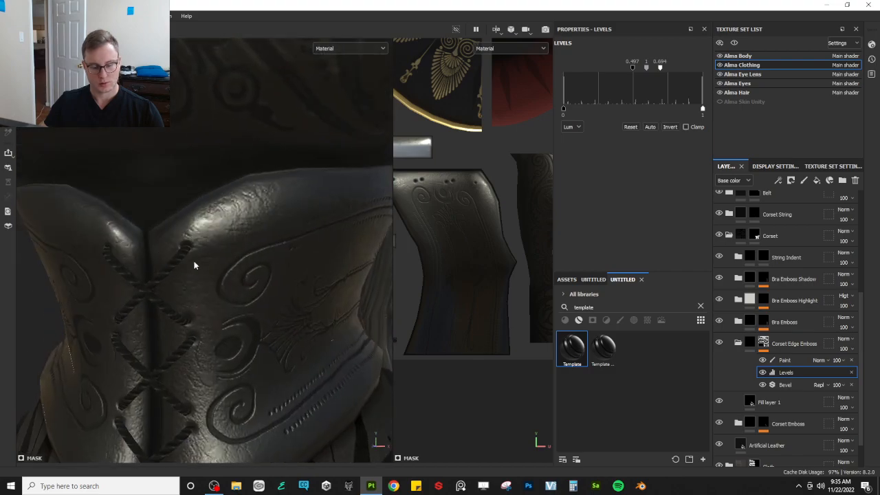
{"action": "key", "text": "c"}
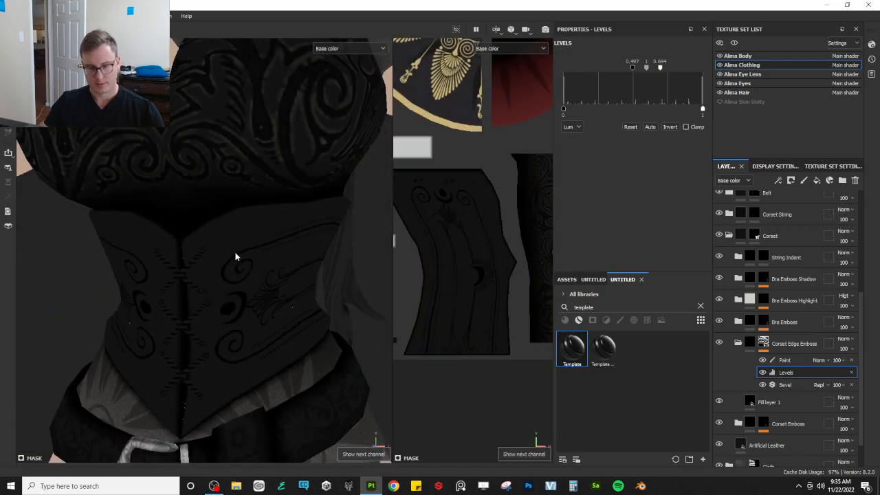
{"action": "key", "text": "m"}
{"action": "left_click_drag", "start_coordinate": [291, 269], "coordinate": [305, 250], "text": "alt"}
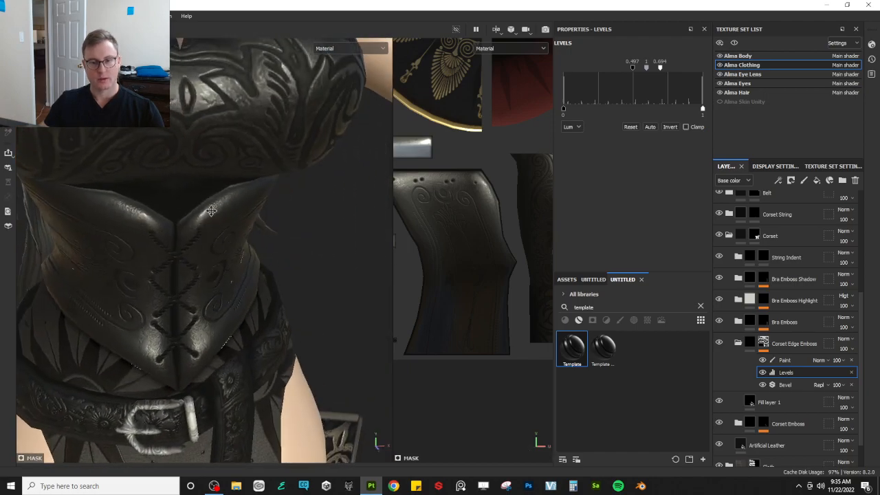
{"action": "scroll", "coordinate": [221, 252], "scroll_direction": "up", "scroll_amount": 3}
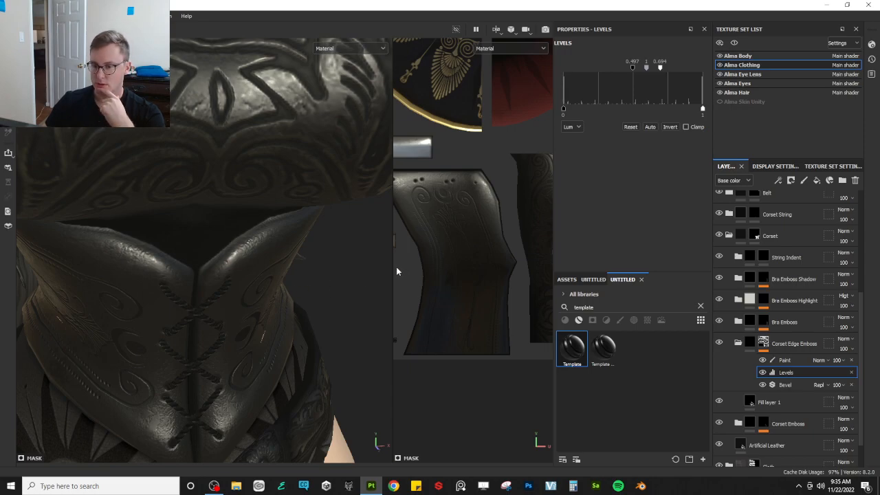
- Add a Mask Outline filter to the Corset Edge Emboss mask and move it above the Levels effect
{"action": "left_click_drag", "start_coordinate": [392, 262], "coordinate": [322, 265]}
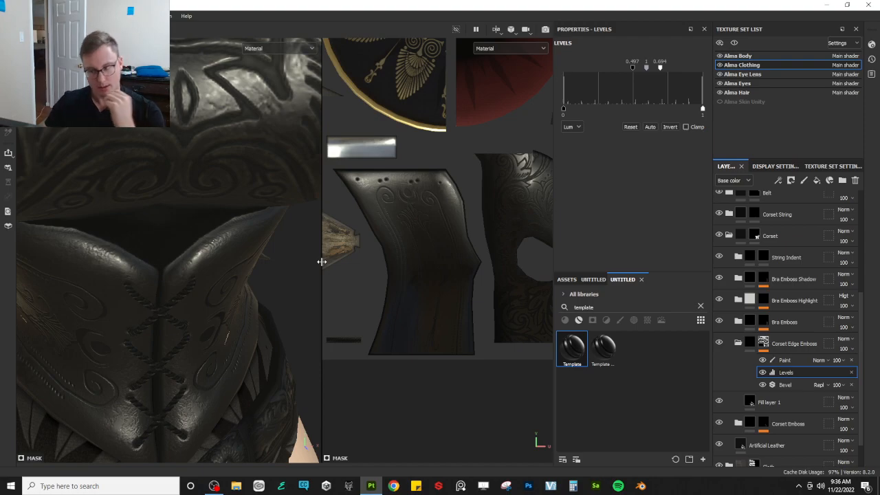
{"action": "left_click", "coordinate": [789, 385]}
{"action": "right_click", "coordinate": [790, 385]}
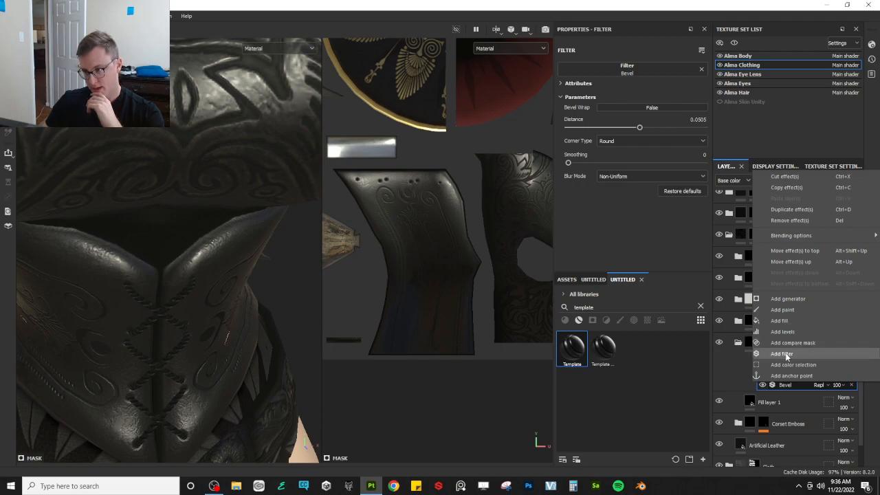
{"action": "left_click", "coordinate": [790, 347]}
{"action": "left_click", "coordinate": [601, 73]}
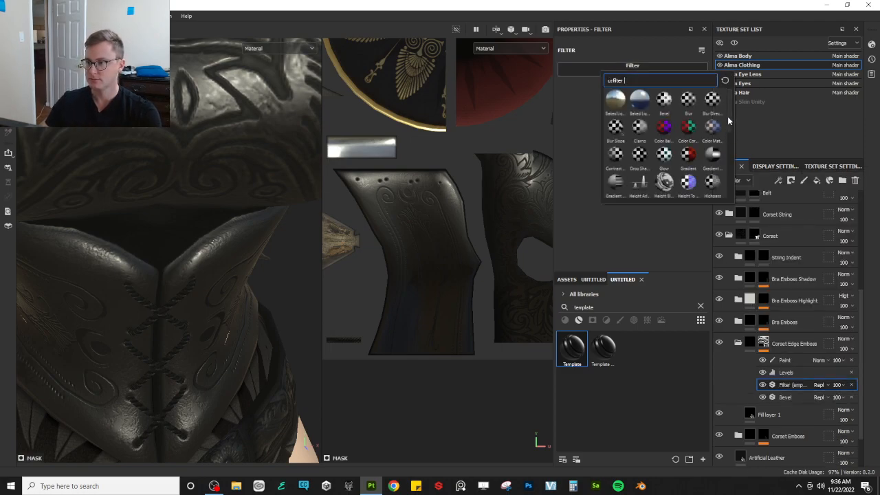
{"action": "scroll", "coordinate": [731, 128], "scroll_direction": "down", "scroll_amount": 1}
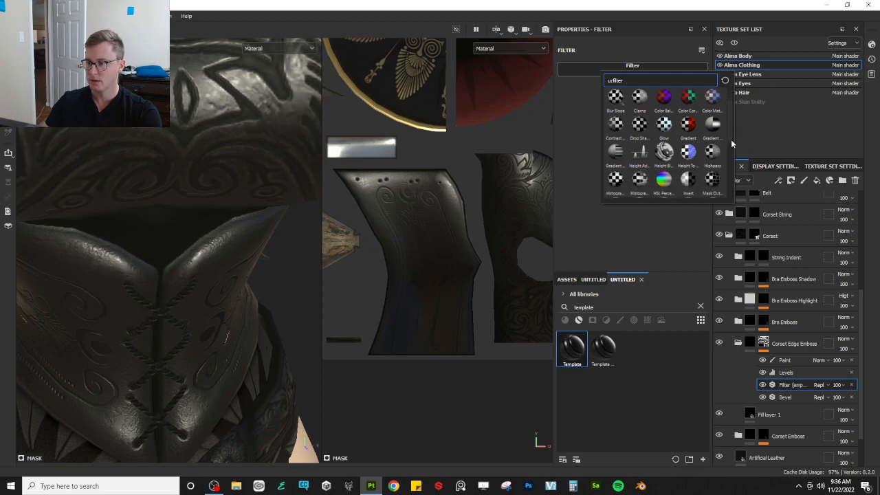
{"action": "mouse_move", "coordinate": [704, 183]}
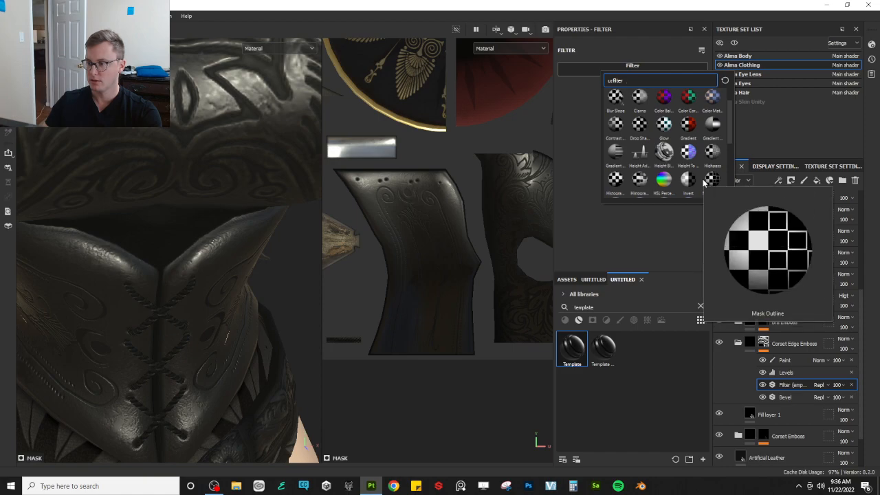
{"action": "left_click", "coordinate": [712, 181]}
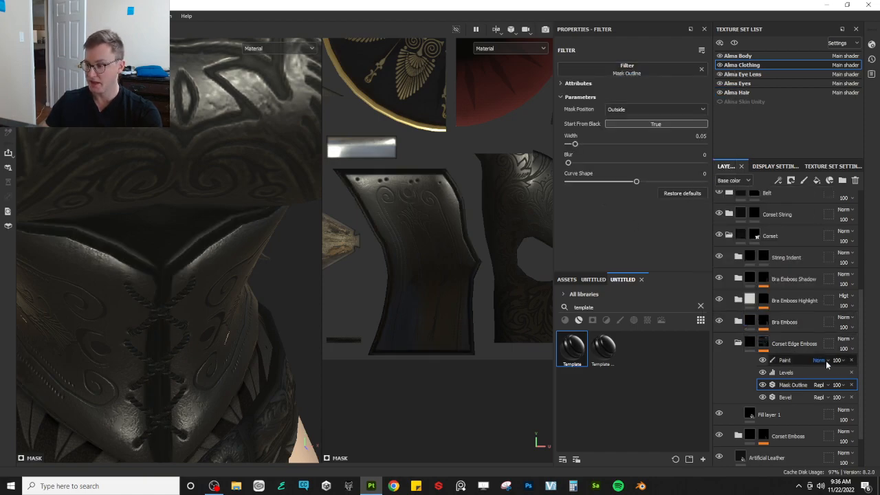
{"action": "left_click_drag", "start_coordinate": [853, 379], "coordinate": [796, 372]}
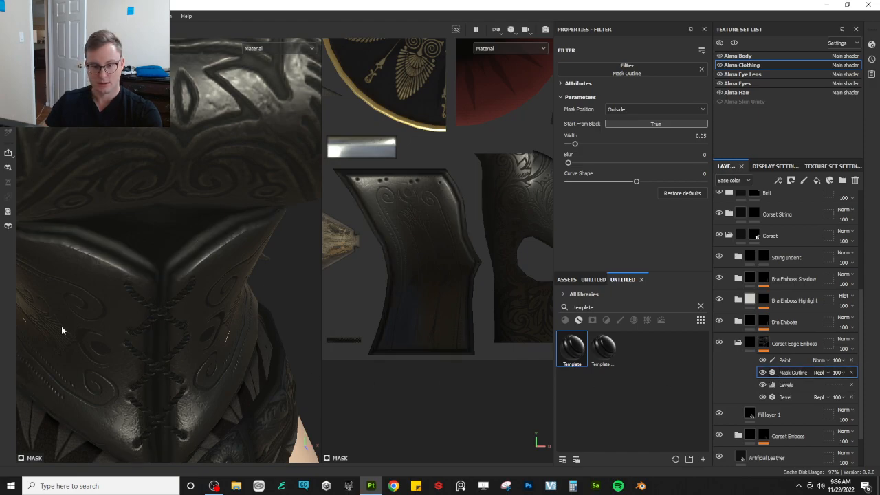
- Set the Bevel filter's distance to -0.0236 while viewing the corset's upper edge up close
{"action": "left_click_drag", "start_coordinate": [119, 286], "coordinate": [212, 284], "text": "alt"}
{"action": "scroll", "coordinate": [169, 276], "scroll_direction": "up", "scroll_amount": 3}
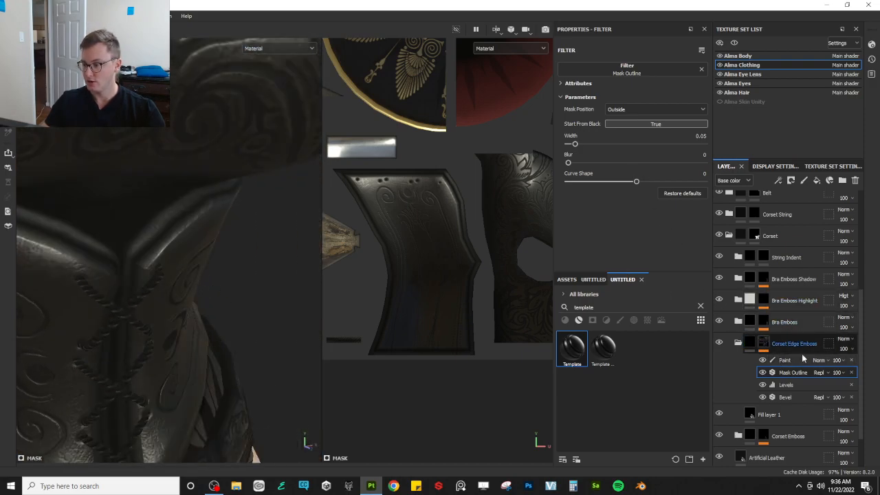
{"action": "left_click", "coordinate": [791, 397]}
{"action": "left_click_drag", "start_coordinate": [640, 128], "coordinate": [634, 128]}
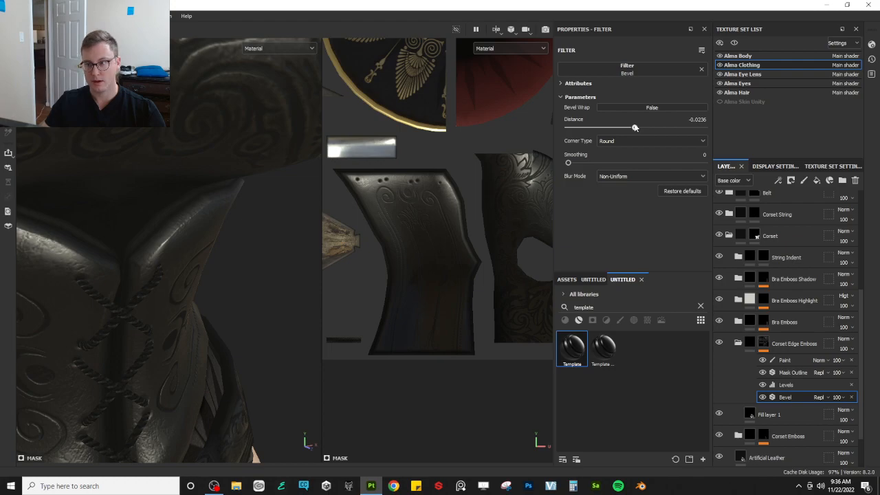
- Set the Mask Outline filter's width to 0.06, curve shape to -0.92 and mask position to Both
{"action": "left_click", "coordinate": [791, 374]}
{"action": "left_click_drag", "start_coordinate": [576, 145], "coordinate": [577, 144]}
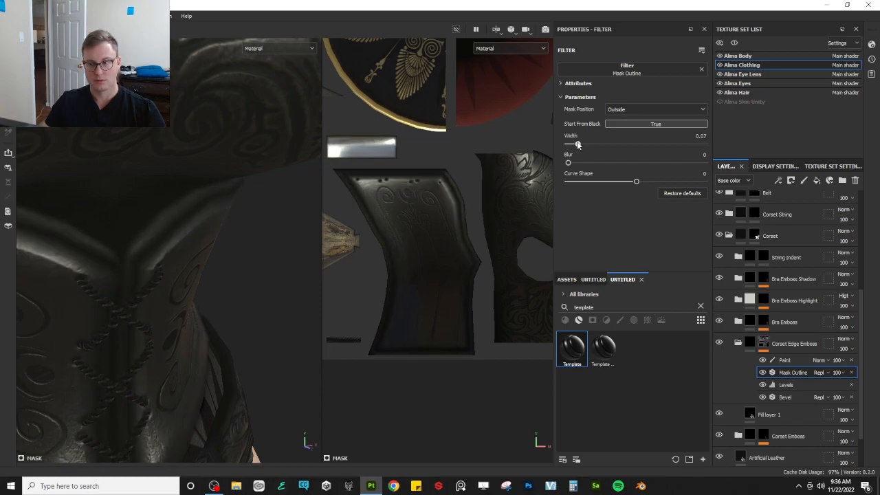
{"action": "left_click_drag", "start_coordinate": [633, 182], "coordinate": [574, 184]}
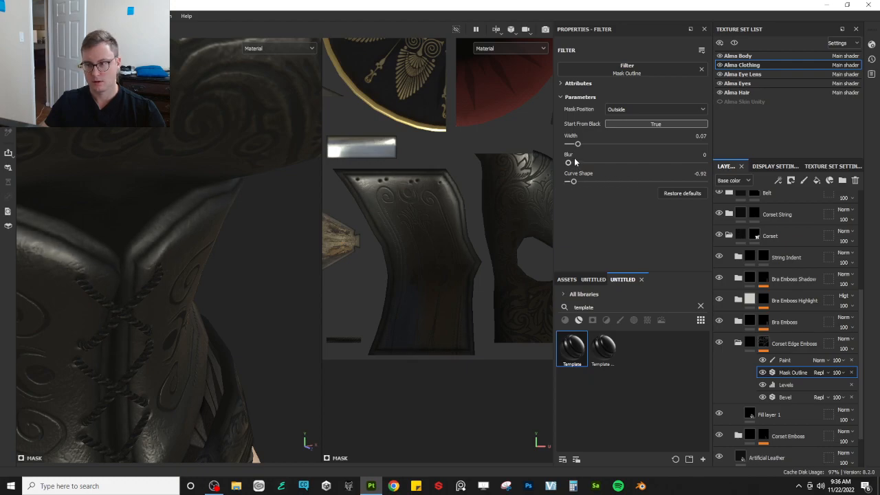
{"action": "left_click_drag", "start_coordinate": [579, 146], "coordinate": [577, 144]}
{"action": "left_click", "coordinate": [614, 109]}
{"action": "left_click", "coordinate": [615, 139]}
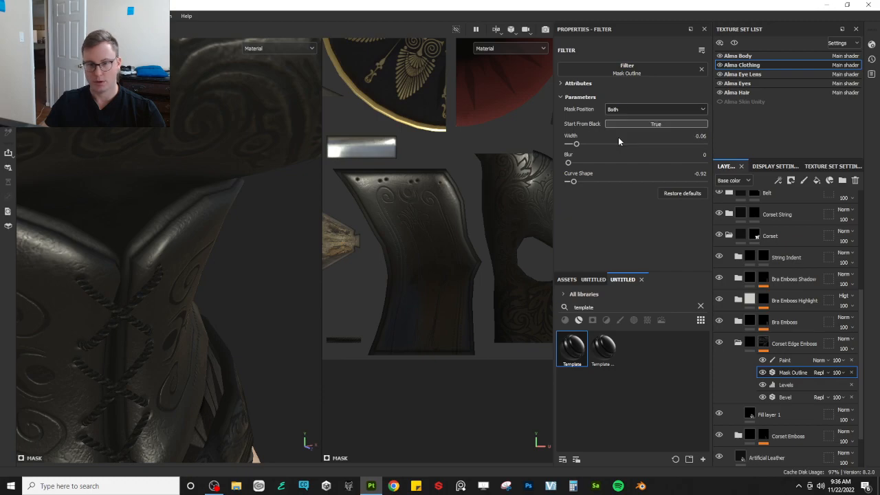
- Try a Mask Outline width of 0.1 on the corset edge and return it to 0.06
{"action": "left_click_drag", "start_coordinate": [576, 143], "coordinate": [584, 143]}
{"action": "left_click_drag", "start_coordinate": [275, 223], "coordinate": [310, 225], "text": "alt"}
{"action": "left_click_drag", "start_coordinate": [584, 145], "coordinate": [582, 145]}
{"action": "left_click_drag", "start_coordinate": [220, 220], "coordinate": [192, 209], "text": "alt"}
{"action": "scroll", "coordinate": [143, 226], "scroll_direction": "down", "scroll_amount": 4}
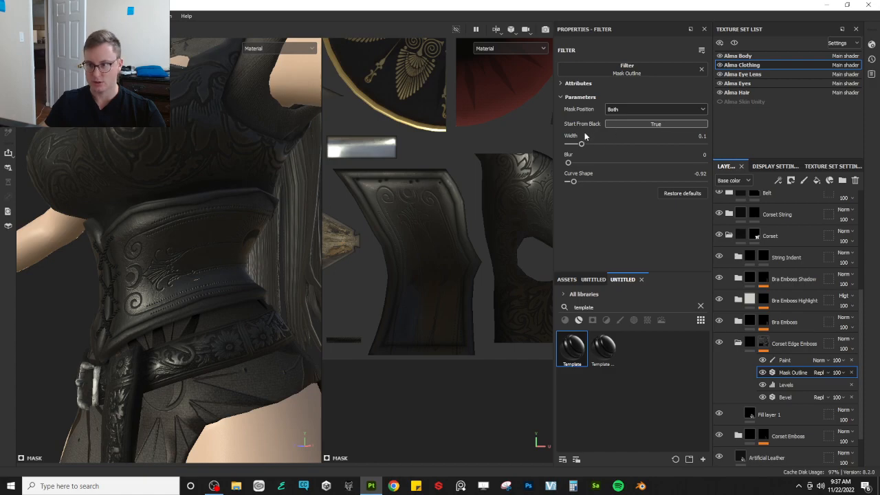
{"action": "left_click_drag", "start_coordinate": [582, 145], "coordinate": [577, 145]}
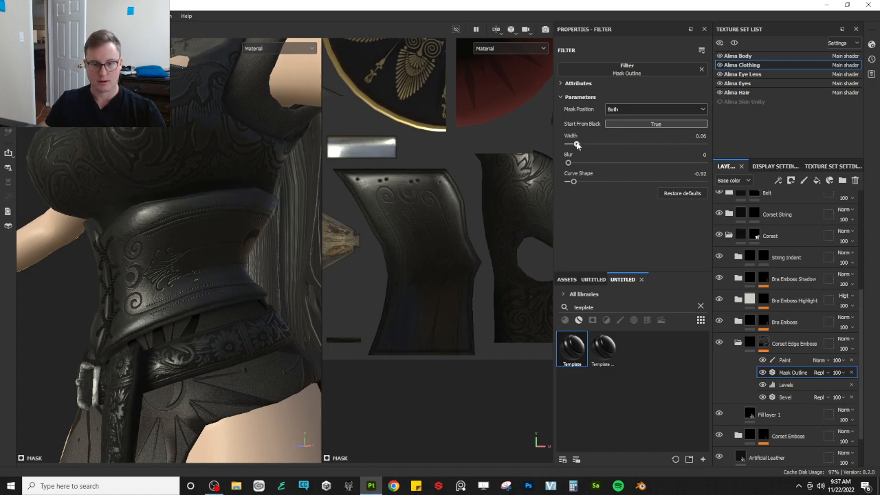
- Inspect the corset edge up close, try a Mask Outline width of 0.05, and set it back to 0.06
{"action": "left_click_drag", "start_coordinate": [105, 229], "coordinate": [208, 266], "text": "alt"}
{"action": "scroll", "coordinate": [146, 256], "scroll_direction": "up", "scroll_amount": 2}
{"action": "scroll", "coordinate": [110, 208], "scroll_direction": "up", "scroll_amount": 2}
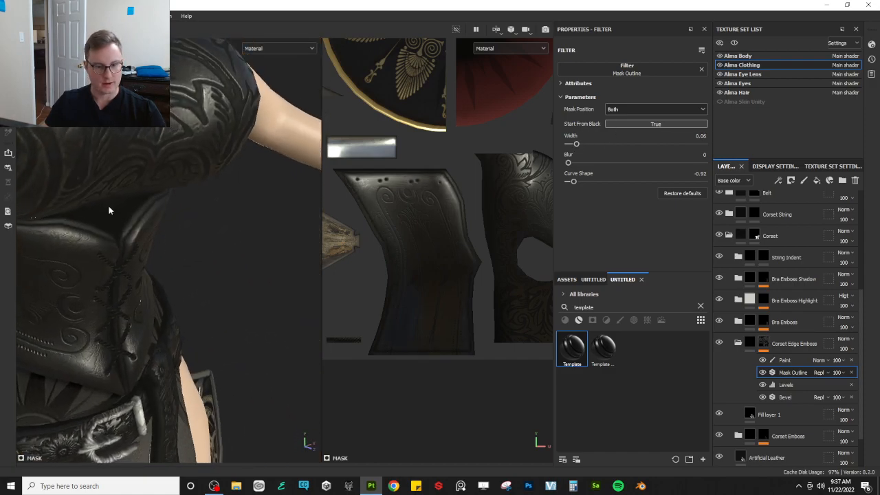
{"action": "middle_click_drag", "start_coordinate": [110, 208], "coordinate": [175, 255], "text": "alt"}
{"action": "scroll", "coordinate": [175, 255], "scroll_direction": "up", "scroll_amount": 2}
{"action": "left_click_drag", "start_coordinate": [176, 259], "coordinate": [333, 261], "text": "alt"}
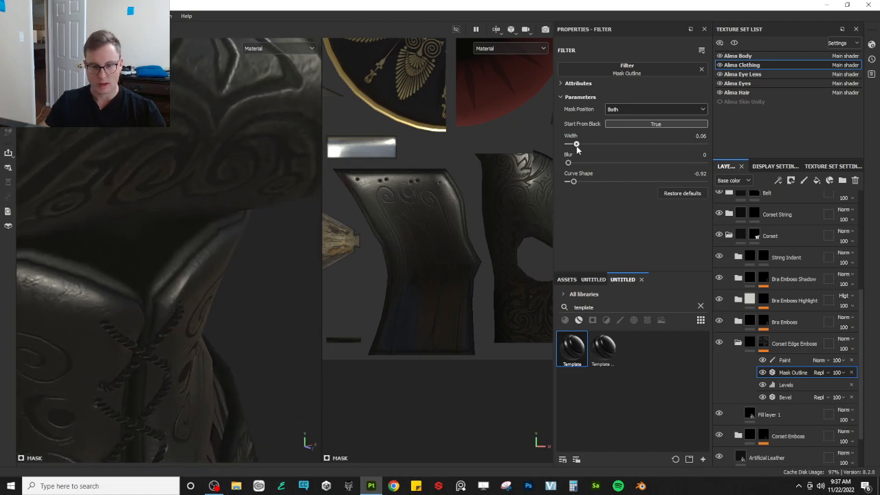
{"action": "scroll", "coordinate": [220, 266], "scroll_direction": "down", "scroll_amount": 3}
{"action": "left_click_drag", "start_coordinate": [220, 268], "coordinate": [358, 205], "text": "alt"}
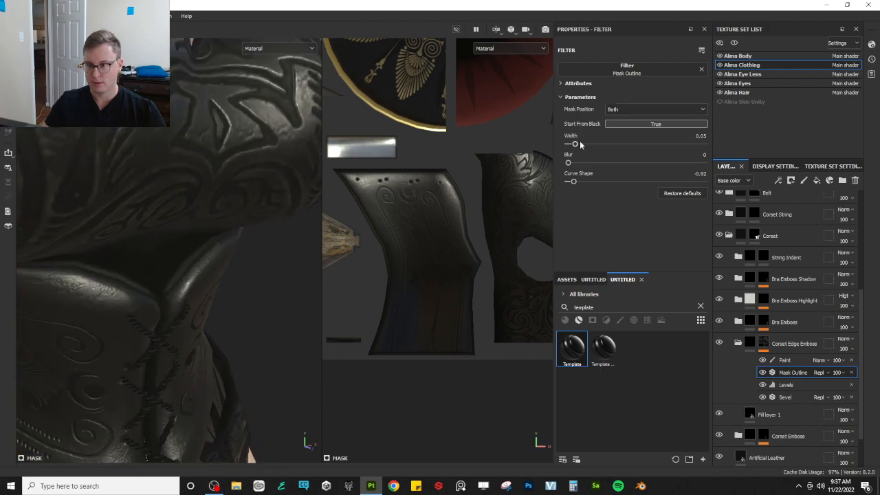
{"action": "left_click_drag", "start_coordinate": [576, 145], "coordinate": [578, 145]}
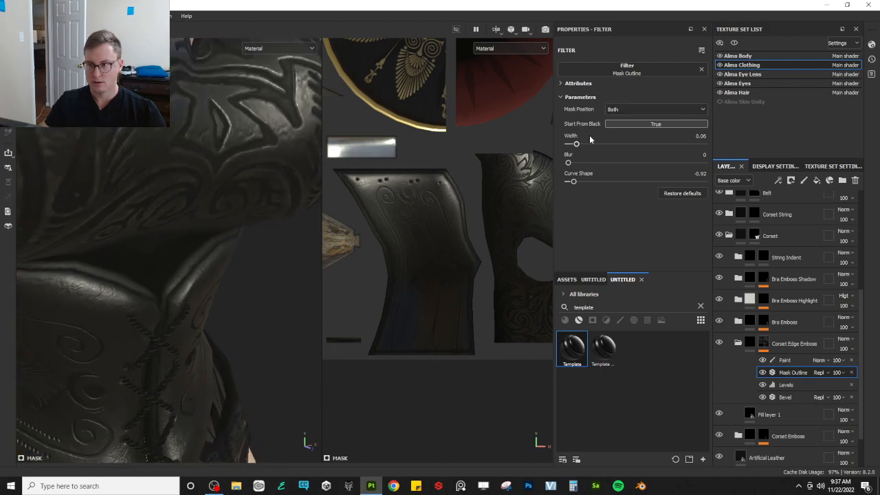
- Switch the Mask Outline's Start From Black option off and back on to compare the corset edge
{"action": "left_click", "coordinate": [622, 125]}
{"action": "left_click", "coordinate": [622, 125]}
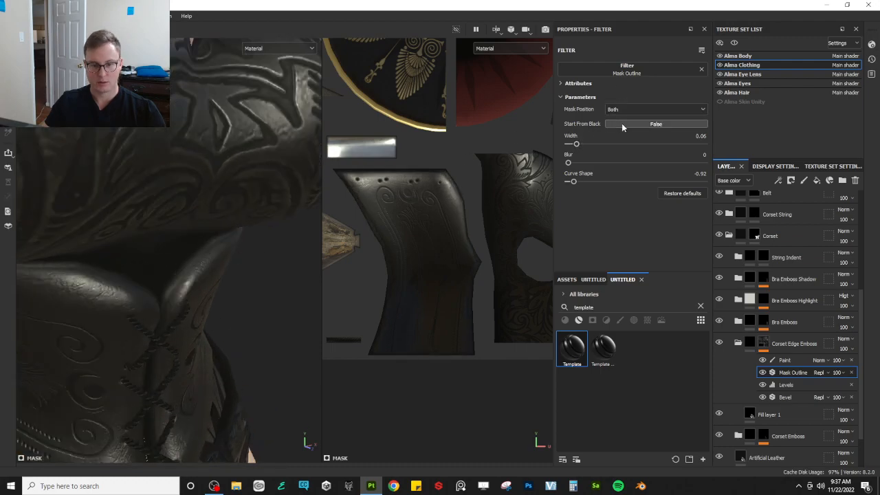
{"action": "scroll", "coordinate": [207, 261], "scroll_direction": "down", "scroll_amount": 5}
{"action": "scroll", "coordinate": [207, 262], "scroll_direction": "up", "scroll_amount": 8}
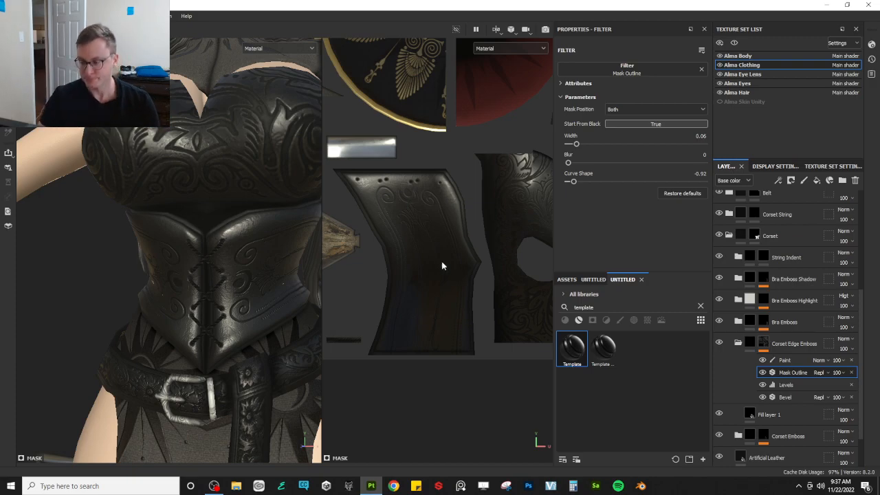
- Move the Levels effect above Mask Outline in the Corset Edge Emboss mask and toggle its visibility to compare the edge
{"action": "left_click_drag", "start_coordinate": [808, 383], "coordinate": [806, 367]}
{"action": "scroll", "coordinate": [219, 253], "scroll_direction": "up", "scroll_amount": 3}
{"action": "mouse_move", "coordinate": [220, 253]}
{"action": "left_mouse_down", "text": "alt"}
{"action": "mouse_move", "coordinate": [240, 285]}
{"action": "mouse_move", "coordinate": [177, 292]}
{"action": "mouse_move", "coordinate": [269, 254]}
{"action": "mouse_move", "coordinate": [273, 271]}
{"action": "mouse_move", "coordinate": [183, 279]}
{"action": "mouse_move", "coordinate": [205, 255]}
{"action": "left_mouse_up", "text": "alt"}
{"action": "scroll", "coordinate": [269, 263], "scroll_direction": "down", "scroll_amount": 3}
{"action": "left_click", "coordinate": [763, 373]}
{"action": "left_click", "coordinate": [764, 373]}
{"action": "left_click", "coordinate": [763, 374]}
{"action": "left_click", "coordinate": [764, 373]}
{"action": "left_click", "coordinate": [764, 374]}
{"action": "left_click_drag", "start_coordinate": [184, 283], "coordinate": [324, 346], "text": "alt"}
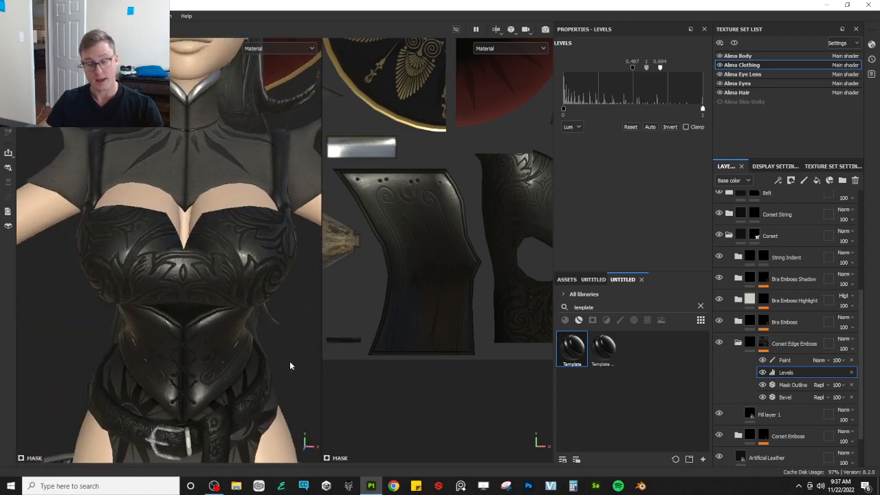
- Examine the corset's edge emboss from several angles, both up close and from a distance
{"action": "scroll", "coordinate": [215, 380], "scroll_direction": "up", "scroll_amount": 4}
{"action": "left_click_drag", "start_coordinate": [215, 379], "coordinate": [192, 337], "text": "alt"}
{"action": "scroll", "coordinate": [214, 344], "scroll_direction": "down", "scroll_amount": 4}
{"action": "scroll", "coordinate": [217, 350], "scroll_direction": "down", "scroll_amount": 4}
{"action": "middle_click_drag", "start_coordinate": [193, 337], "coordinate": [194, 289], "text": "alt"}
{"action": "scroll", "coordinate": [209, 313], "scroll_direction": "up", "scroll_amount": 7}
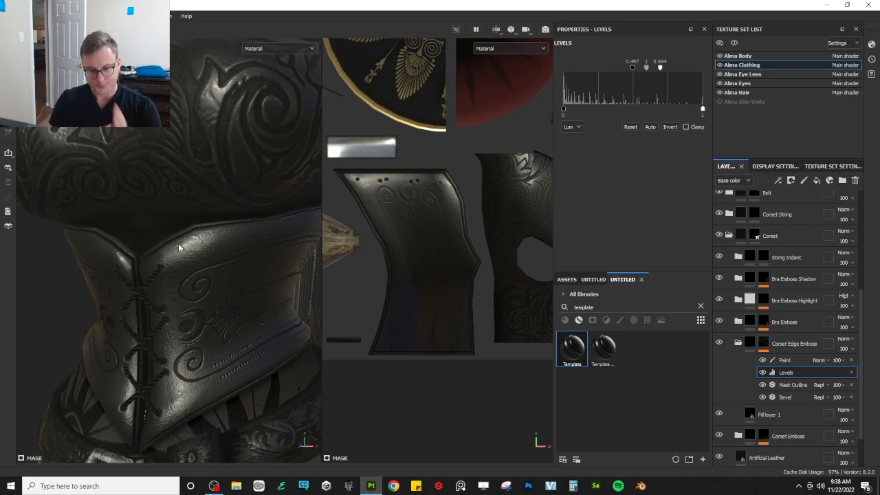
{"action": "scroll", "coordinate": [182, 244], "scroll_direction": "down", "scroll_amount": 5}
{"action": "left_click_drag", "start_coordinate": [187, 246], "coordinate": [204, 279], "text": "alt"}
- Hide the Alma Hair texture set and bring the back of the corset into close view
{"action": "left_click", "coordinate": [721, 93]}
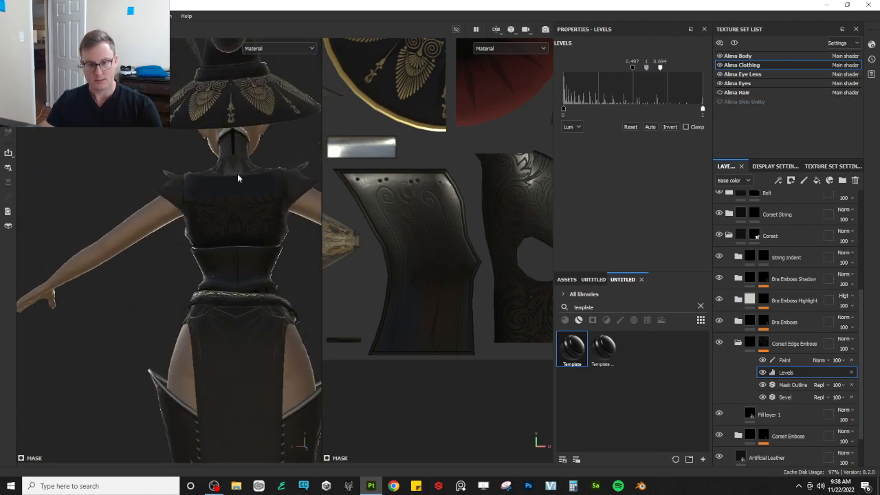
{"action": "scroll", "coordinate": [236, 206], "scroll_direction": "up", "scroll_amount": 5}
{"action": "middle_click_drag", "start_coordinate": [241, 342], "coordinate": [219, 297], "text": "alt"}
{"action": "mouse_move", "coordinate": [219, 300]}
{"action": "left_mouse_down", "text": "alt"}
{"action": "mouse_move", "coordinate": [263, 335]}
{"action": "mouse_move", "coordinate": [230, 320]}
{"action": "mouse_move", "coordinate": [194, 275]}
{"action": "mouse_move", "coordinate": [219, 323]}
{"action": "mouse_move", "coordinate": [232, 321]}
{"action": "mouse_move", "coordinate": [220, 291]}
{"action": "left_mouse_up", "text": "alt"}
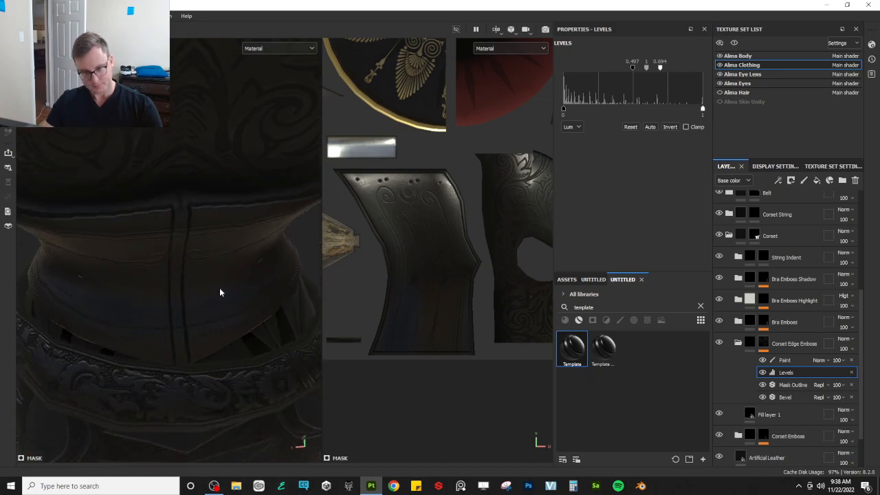
- Shrink the brush on the mask's Paint effect and paint out the embossed edge along the corset's center-back seam
{"action": "left_click", "coordinate": [799, 358]}
{"action": "key", "text": "bracketleft"}
{"action": "key", "text": "bracketleft"}
{"action": "key", "text": "bracketleft"}
{"action": "key", "text": "bracketleft"}
{"action": "key", "text": "bracketleft"}
{"action": "key", "text": "bracketleft"}
{"action": "key", "text": "bracketleft"}
{"action": "key", "text": "bracketleft"}
{"action": "key", "text": "bracketleft"}
{"action": "key", "text": "bracketleft"}
{"action": "key", "text": "bracketleft"}
{"action": "key", "text": "bracketleft"}
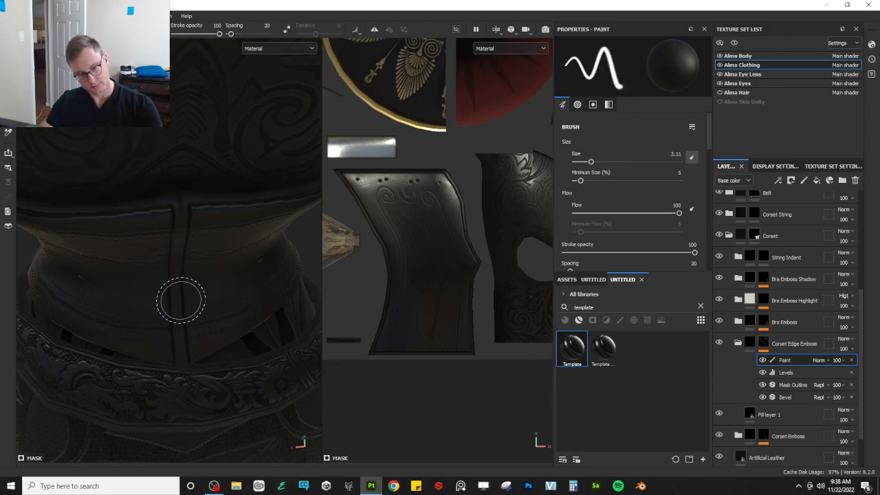
{"action": "left_click_drag", "start_coordinate": [177, 295], "coordinate": [167, 269], "text": "alt"}
{"action": "right_click_drag", "start_coordinate": [182, 332], "coordinate": [176, 377], "text": "alt"}
{"action": "mouse_move", "coordinate": [176, 364]}
{"action": "left_mouse_down"}
{"action": "mouse_move", "coordinate": [179, 130]}
{"action": "mouse_move", "coordinate": [168, 249]}
{"action": "left_mouse_up"}
{"action": "left_click_drag", "start_coordinate": [202, 153], "coordinate": [190, 149]}
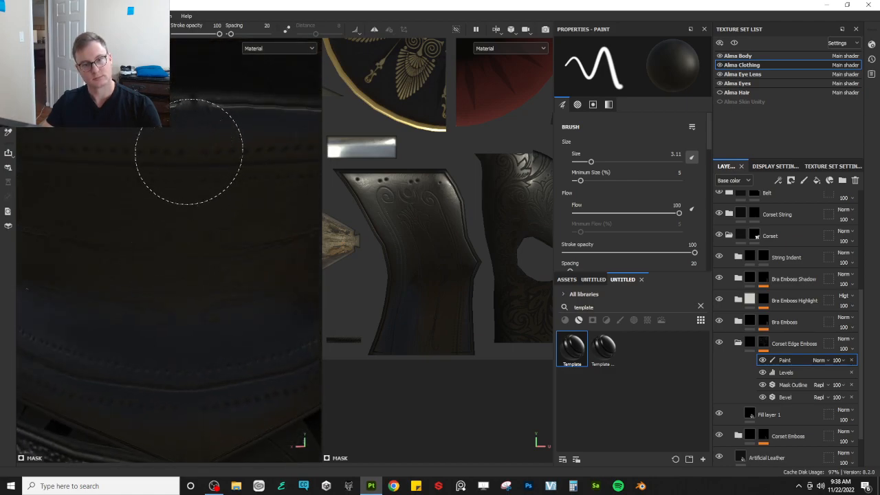
- Check the corset's edge emboss around the front and side after painting out the back seam
{"action": "right_click_drag", "start_coordinate": [184, 248], "coordinate": [173, 231], "text": "alt"}
{"action": "left_click_drag", "start_coordinate": [172, 232], "coordinate": [241, 267], "text": "alt"}
{"action": "left_click_drag", "start_coordinate": [290, 291], "coordinate": [238, 267], "text": "alt"}
{"action": "scroll", "coordinate": [197, 241], "scroll_direction": "up", "scroll_amount": 5}
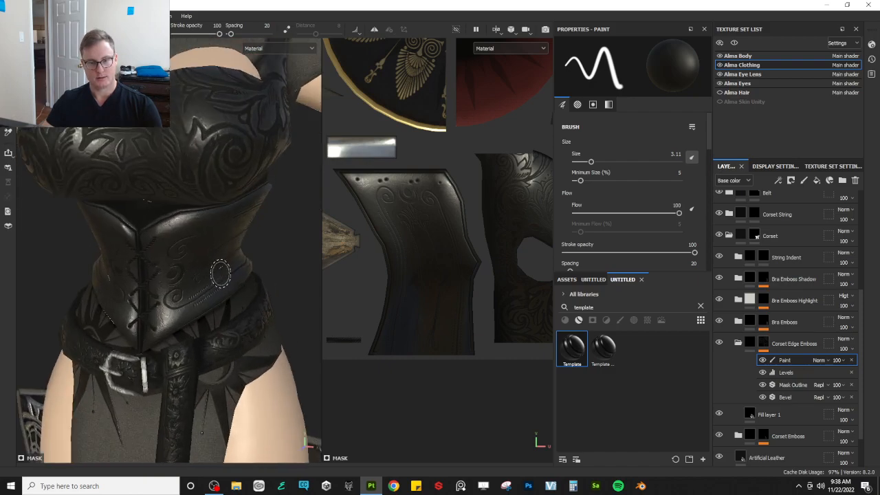
{"action": "left_click_drag", "start_coordinate": [197, 243], "coordinate": [204, 286], "text": "alt"}
{"action": "scroll", "coordinate": [218, 252], "scroll_direction": "down", "scroll_amount": 4}
{"action": "scroll", "coordinate": [185, 276], "scroll_direction": "up", "scroll_amount": 4}
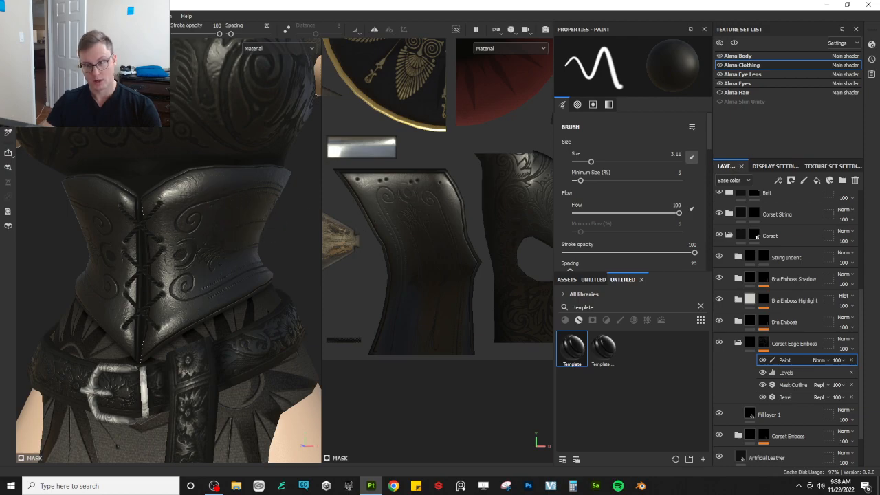
- Collapse the Corset Edge Emboss folder, then expand the Corset Emboss folder and select its mask
{"action": "left_click", "coordinate": [739, 343]}
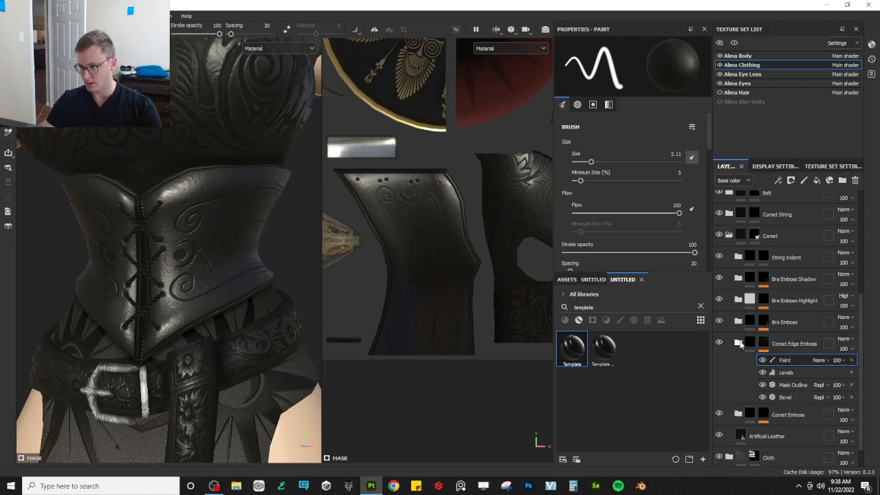
{"action": "left_click", "coordinate": [748, 346]}
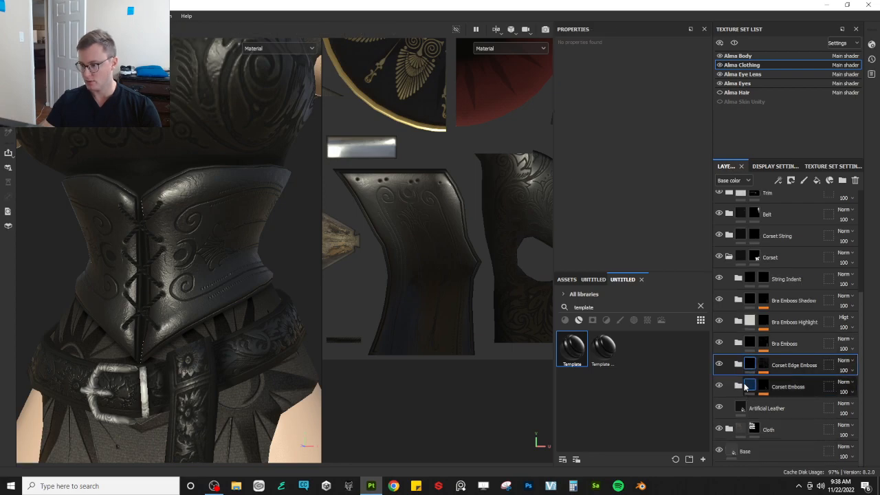
{"action": "left_click", "coordinate": [744, 386]}
{"action": "left_click", "coordinate": [764, 393]}
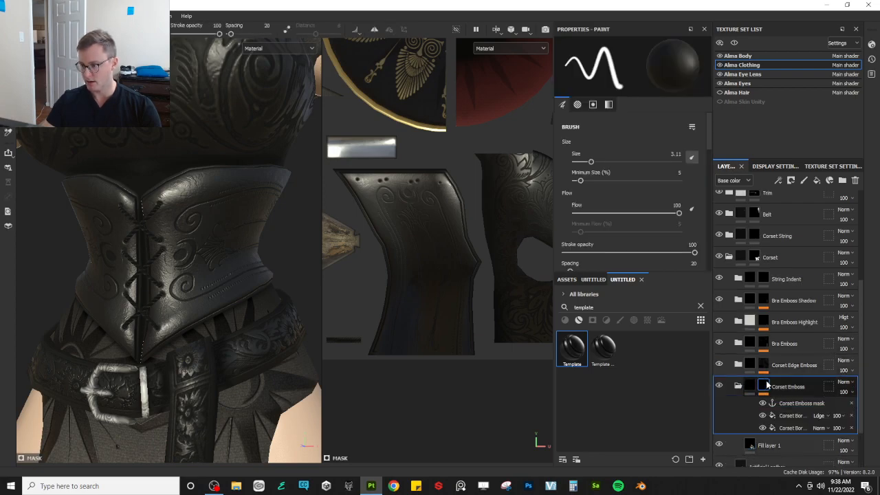
- Adjust the vertical scale of the projection on the Corset Emboss mask's 0011 ornament fill
{"action": "left_click", "coordinate": [794, 403]}
{"action": "left_click", "coordinate": [796, 416]}
{"action": "left_click_drag", "start_coordinate": [227, 222], "coordinate": [180, 241], "text": "alt"}
{"action": "key", "text": "r"}
{"action": "left_click_drag", "start_coordinate": [281, 208], "coordinate": [279, 176]}
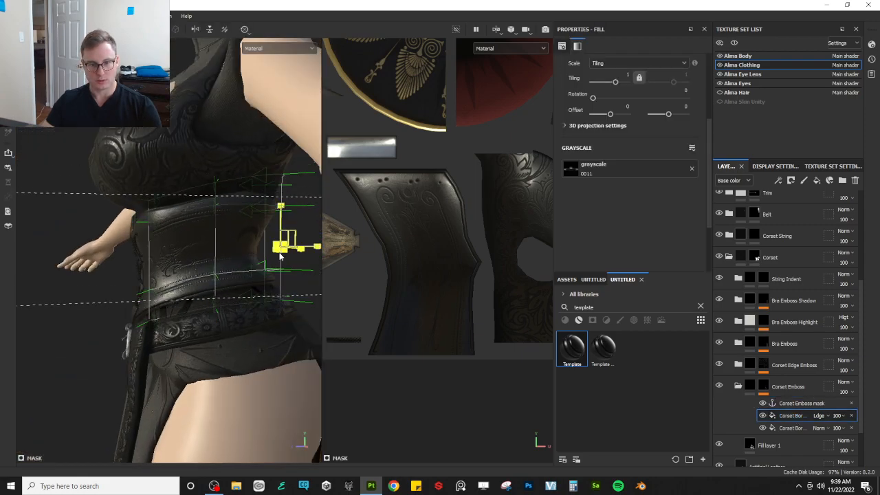
- Examine the 0009 border fill's warp projection around the corset and check its grid options
{"action": "left_click", "coordinate": [807, 428]}
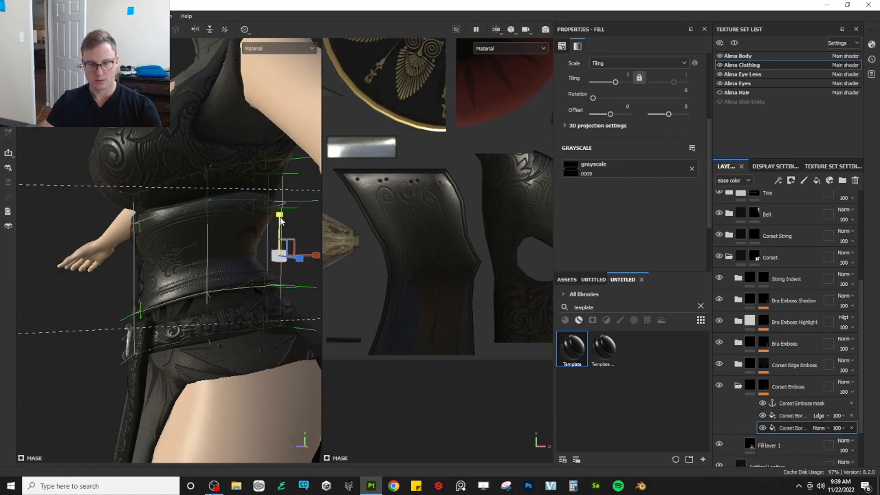
{"action": "left_click_drag", "start_coordinate": [180, 230], "coordinate": [256, 239], "text": "alt"}
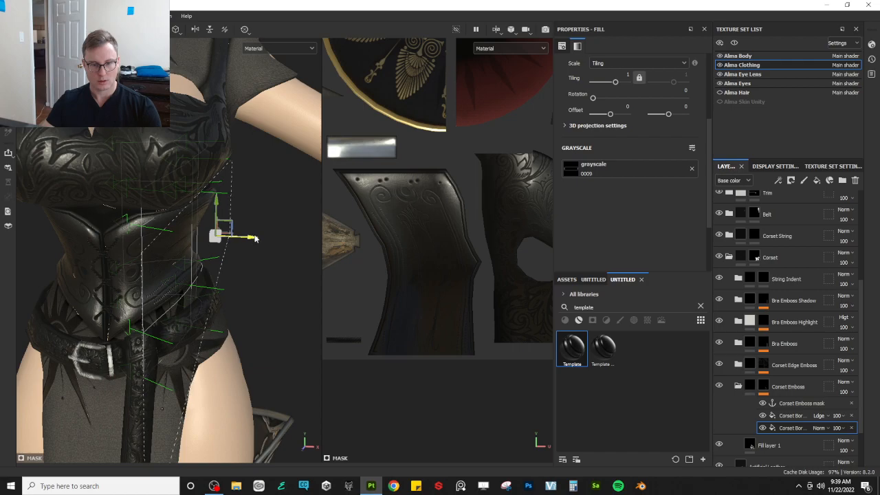
{"action": "left_click_drag", "start_coordinate": [273, 227], "coordinate": [137, 250], "text": "alt"}
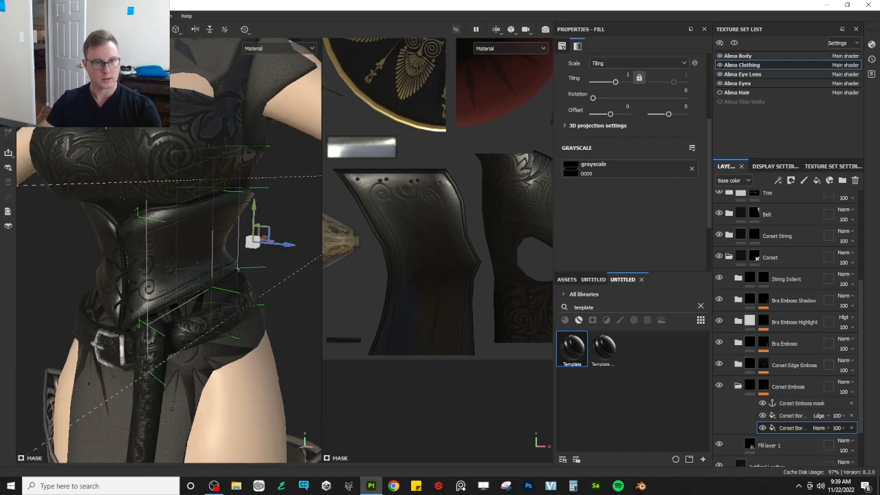
{"action": "left_click", "coordinate": [138, 29]}
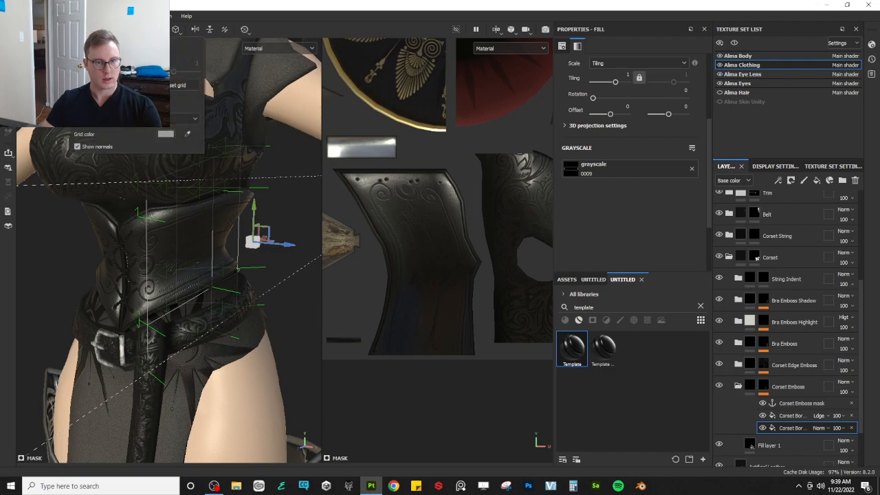
{"action": "left_click", "coordinate": [137, 30]}
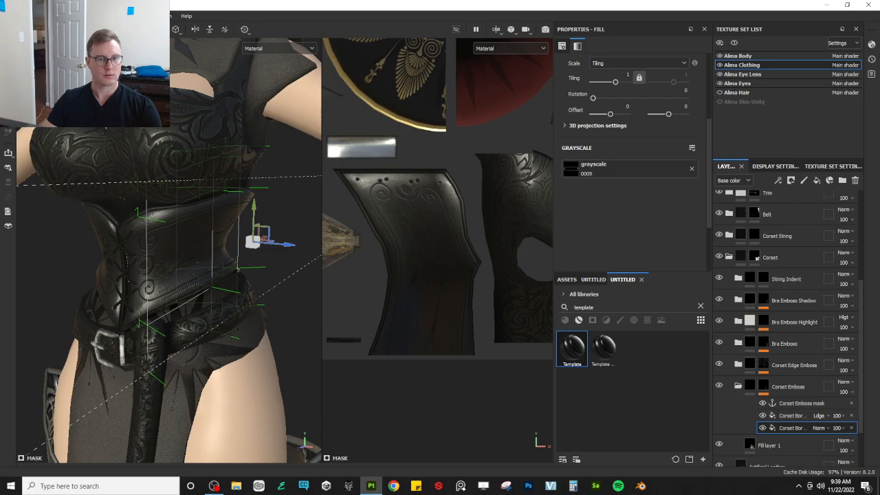
- Enable point editing on the 0009 border fill's warp grid and adjust its upper front points along the corset's top edge
{"action": "left_click", "coordinate": [110, 30]}
{"action": "left_click_drag", "start_coordinate": [153, 262], "coordinate": [89, 236], "text": "alt"}
{"action": "left_click_drag", "start_coordinate": [98, 141], "coordinate": [145, 222]}
{"action": "left_click_drag", "start_coordinate": [105, 250], "coordinate": [170, 202], "text": "alt"}
{"action": "left_click", "coordinate": [176, 199]}
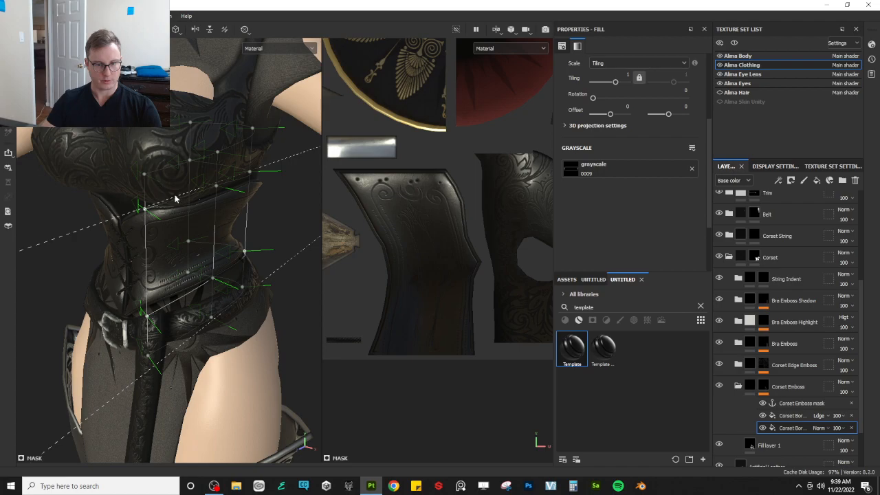
{"action": "left_click_drag", "start_coordinate": [115, 149], "coordinate": [172, 228]}
{"action": "left_click_drag", "start_coordinate": [180, 198], "coordinate": [168, 173], "text": "alt"}
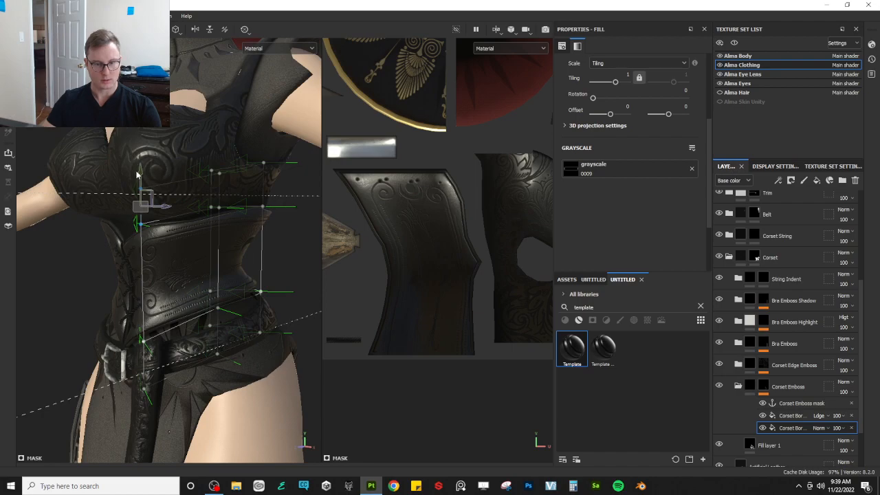
- Adjust the warp grid's upper back and lower front points to fit the border to the corset, then leave the fill
{"action": "left_click_drag", "start_coordinate": [203, 153], "coordinate": [238, 230]}
{"action": "left_click_drag", "start_coordinate": [215, 165], "coordinate": [258, 223], "text": "alt"}
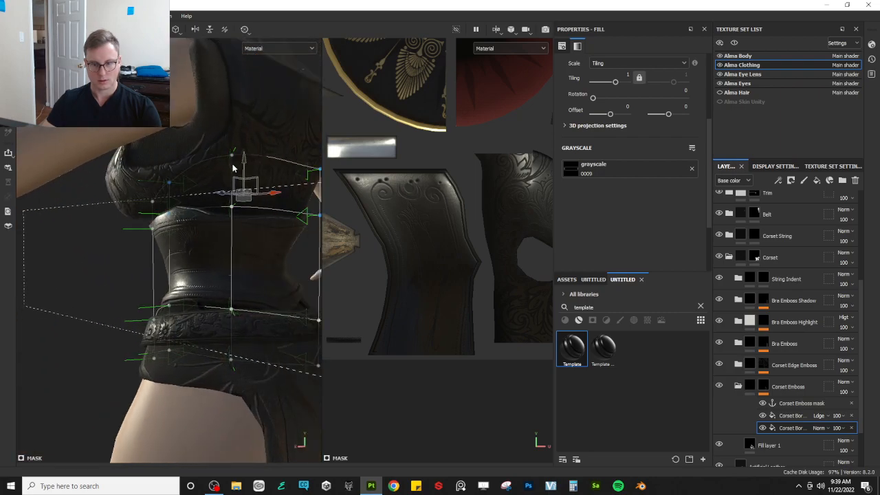
{"action": "left_click_drag", "start_coordinate": [232, 146], "coordinate": [383, 177]}
{"action": "mouse_move", "coordinate": [178, 224]}
{"action": "left_mouse_down", "text": "alt"}
{"action": "mouse_move", "coordinate": [200, 216]}
{"action": "mouse_move", "coordinate": [183, 240]}
{"action": "mouse_move", "coordinate": [180, 220]}
{"action": "left_mouse_up", "text": "alt"}
{"action": "left_click_drag", "start_coordinate": [109, 289], "coordinate": [159, 399]}
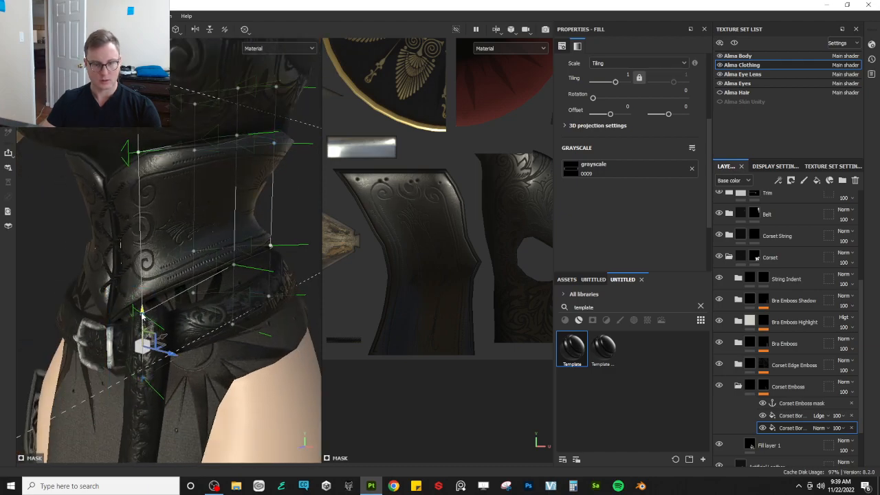
{"action": "left_click_drag", "start_coordinate": [142, 318], "coordinate": [187, 215], "text": "alt"}
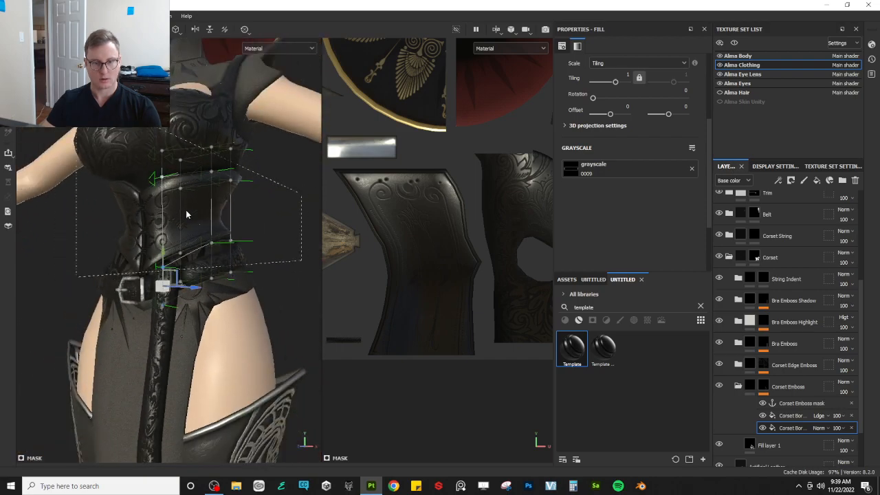
{"action": "left_click_drag", "start_coordinate": [217, 273], "coordinate": [235, 261], "text": "alt"}
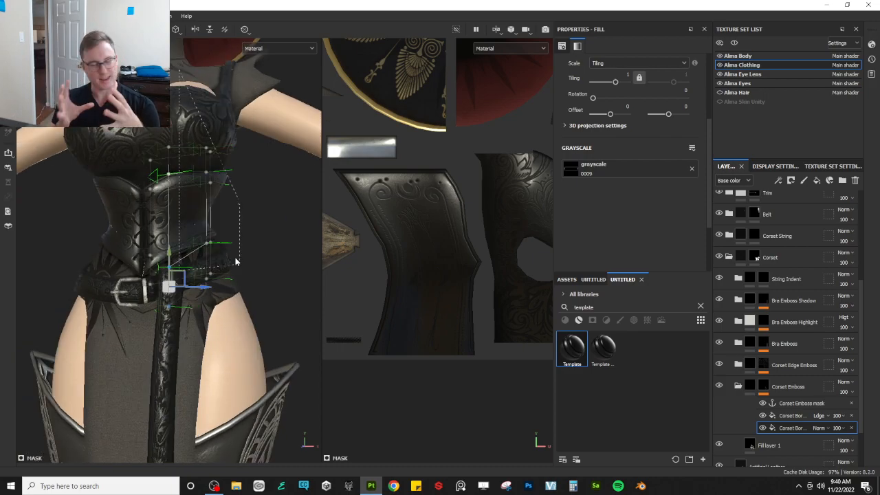
{"action": "left_click", "coordinate": [806, 405]}
{"action": "left_click_drag", "start_coordinate": [223, 233], "coordinate": [226, 286], "text": "alt"}
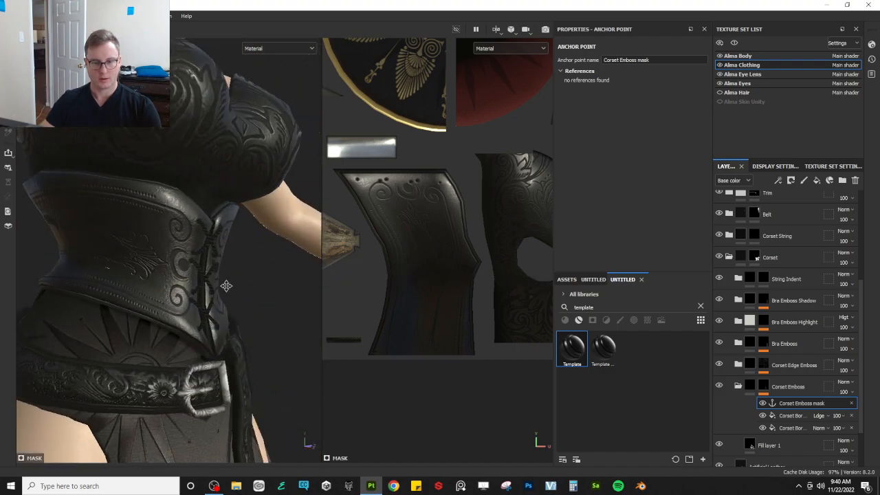
- Reselect the 0009 border fill and look through the ornament alphas such as 0009 and 0011 in the asset library
{"action": "left_click", "coordinate": [791, 428]}
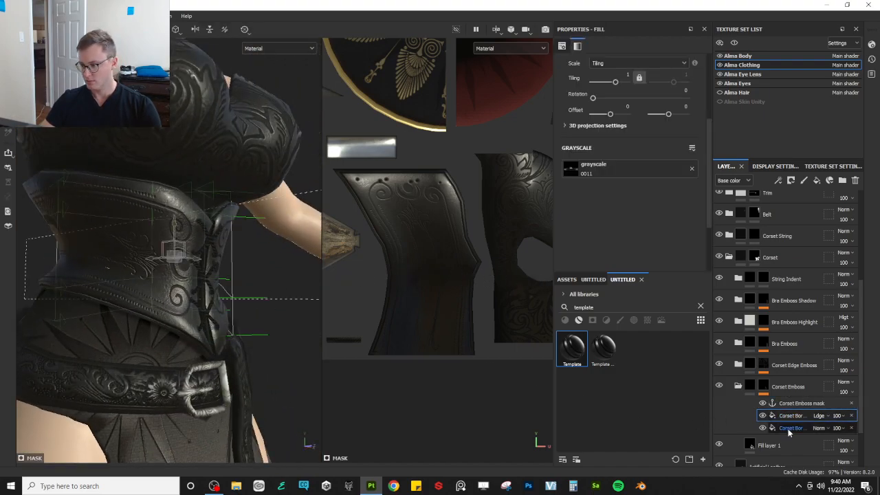
{"action": "left_click", "coordinate": [593, 279]}
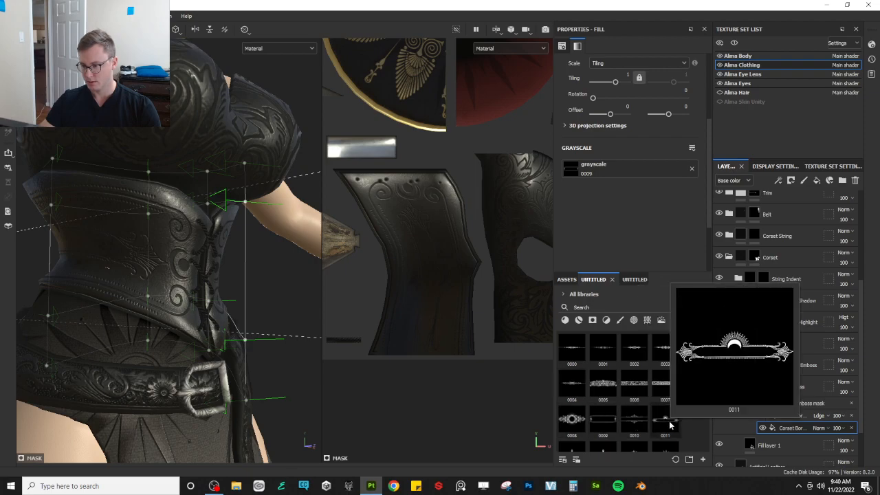
{"action": "mouse_move", "coordinate": [608, 426]}
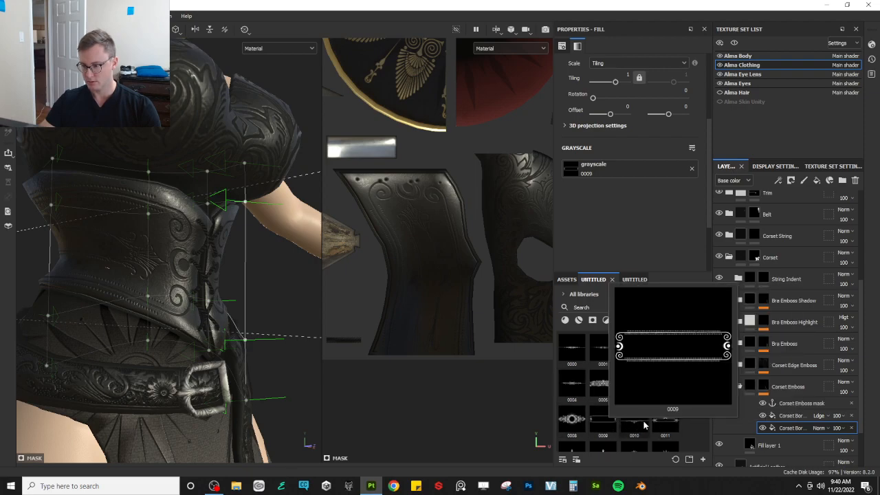
{"action": "left_click_drag", "start_coordinate": [643, 425], "coordinate": [605, 169]}
{"action": "left_click_drag", "start_coordinate": [230, 223], "coordinate": [102, 223], "text": "alt"}
{"action": "scroll", "coordinate": [657, 416], "scroll_direction": "down", "scroll_amount": 5}
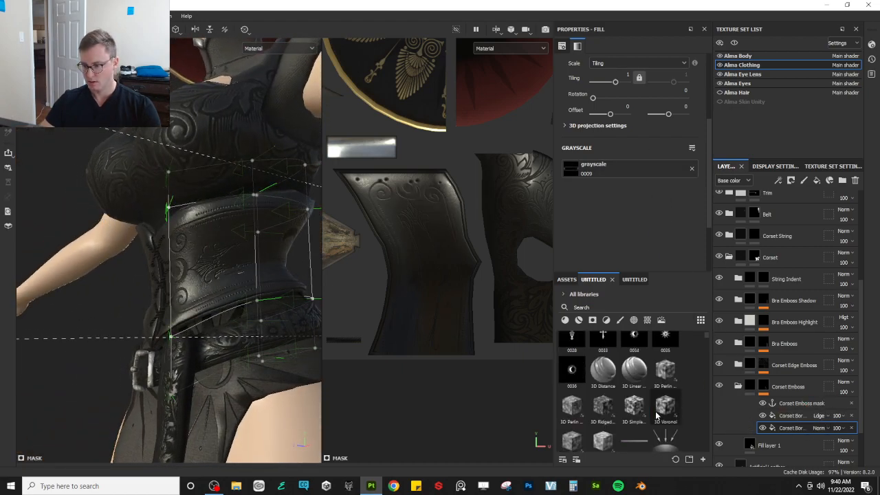
{"action": "scroll", "coordinate": [657, 416], "scroll_direction": "up", "scroll_amount": 5}
- Switch to File Explorer and browse from 2022 > Resources > Clip Art > Celestial Tarot to the Major Arcana illustrations folder
{"action": "left_click", "coordinate": [236, 487]}
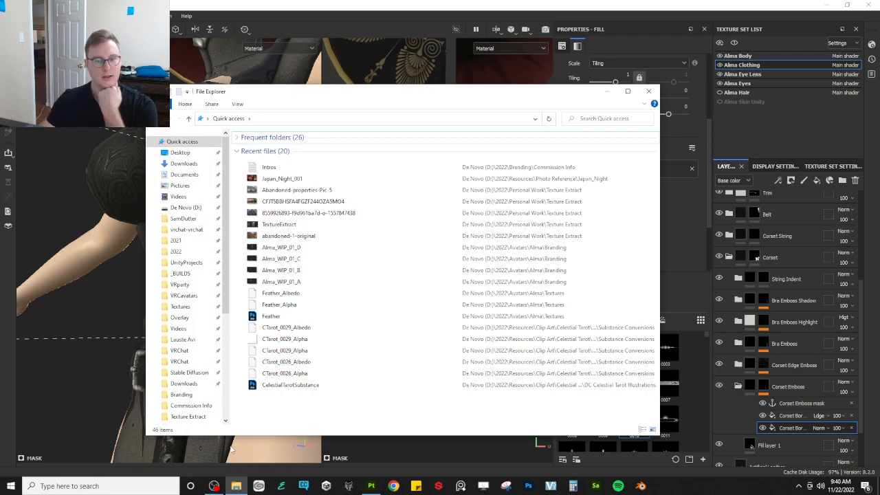
{"action": "left_click", "coordinate": [176, 251]}
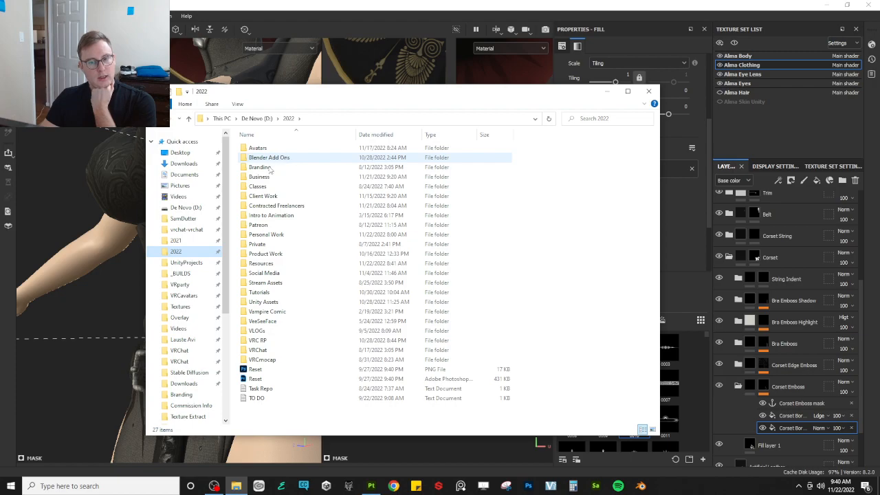
{"action": "double_click", "coordinate": [262, 263]}
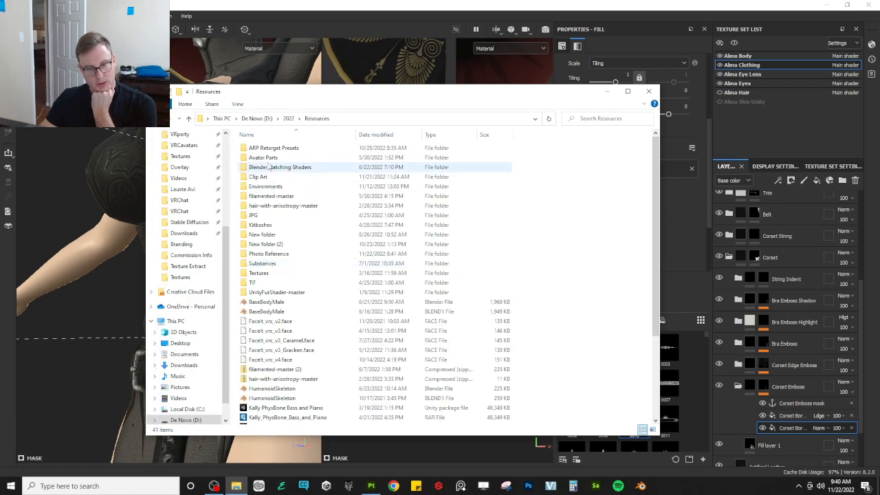
{"action": "double_click", "coordinate": [275, 177]}
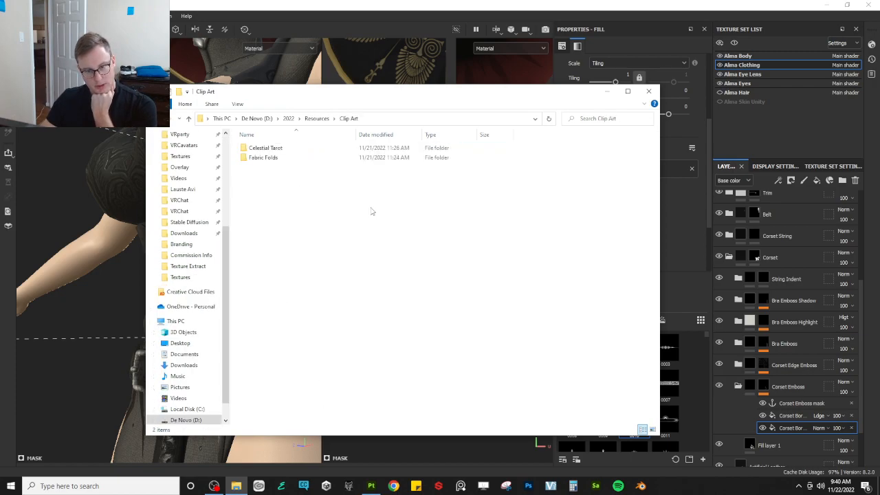
{"action": "double_click", "coordinate": [267, 147]}
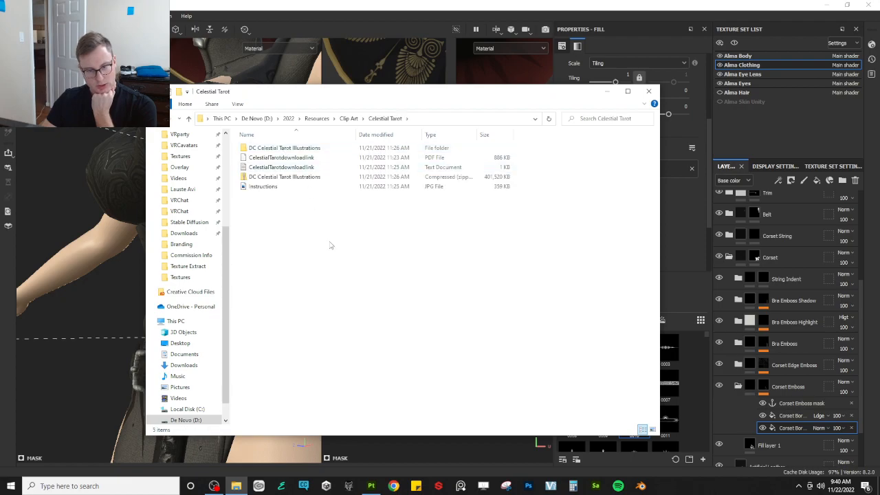
{"action": "double_click", "coordinate": [296, 148]}
{"action": "left_click", "coordinate": [290, 156]}
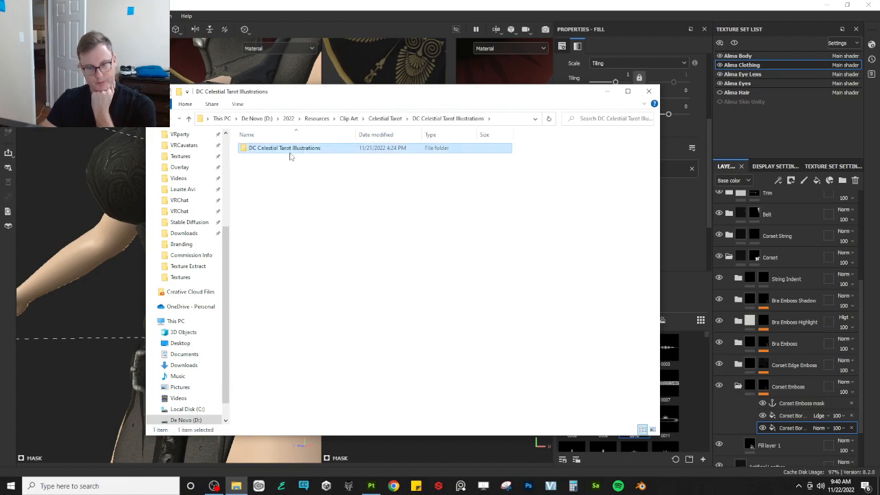
{"action": "double_click", "coordinate": [290, 153]}
{"action": "double_click", "coordinate": [255, 181]}
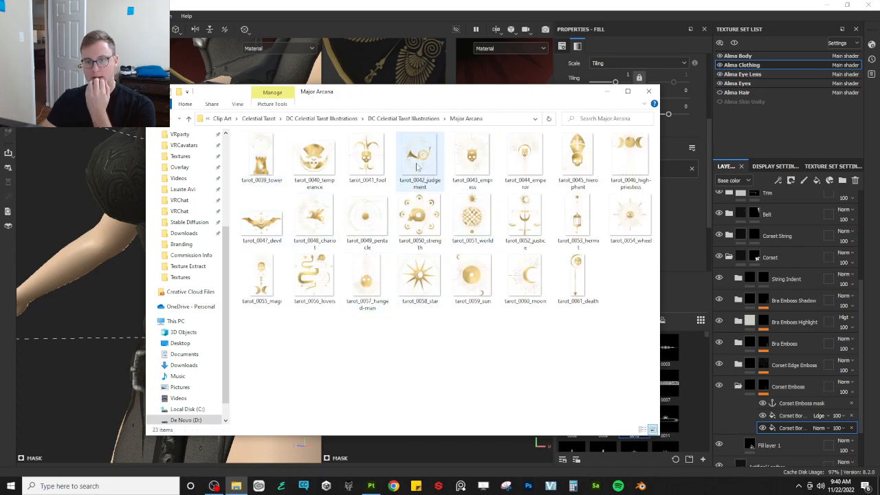
- Look through the Design Elements and Card Design Elements folders of the Celestial Tarot illustrations for ornaments and card borders
{"action": "key", "text": "alt+Left"}
{"action": "double_click", "coordinate": [344, 169]}
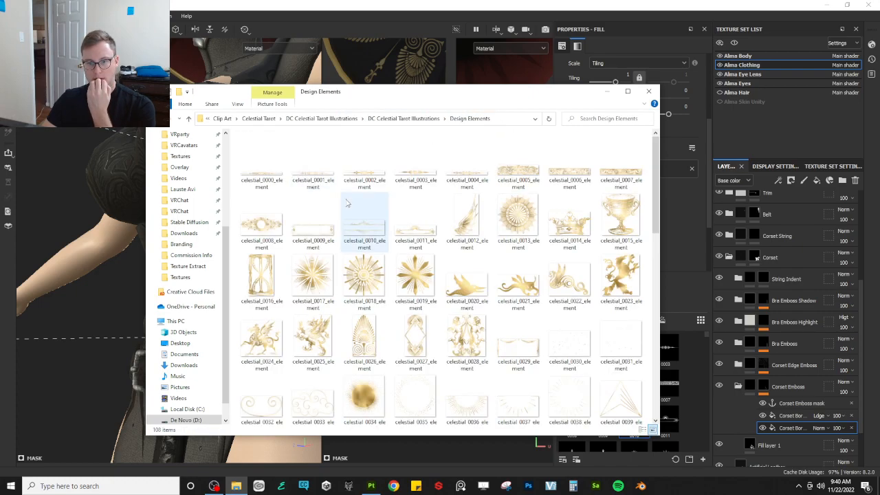
{"action": "left_click", "coordinate": [316, 229]}
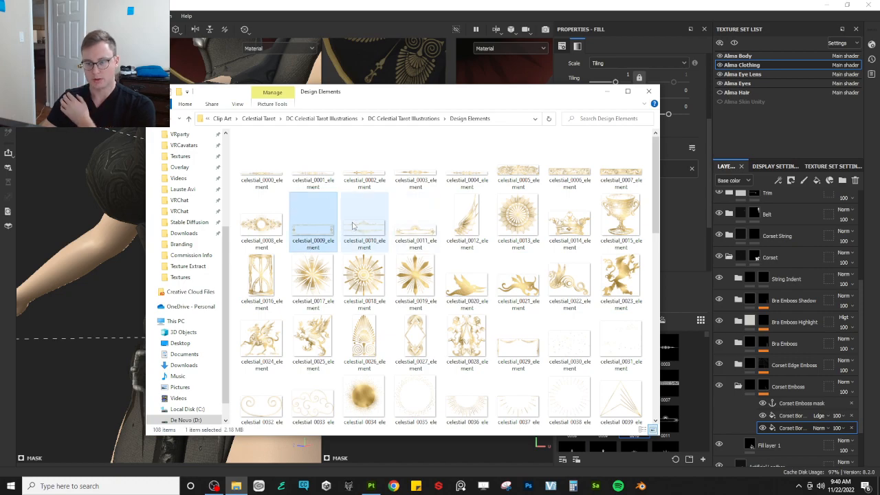
{"action": "scroll", "coordinate": [474, 254], "scroll_direction": "down", "scroll_amount": 2}
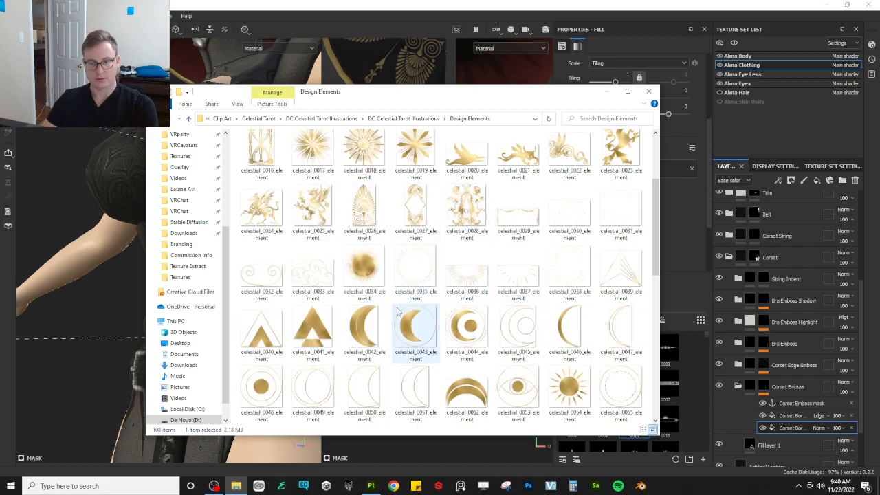
{"action": "scroll", "coordinate": [396, 313], "scroll_direction": "down", "scroll_amount": 6}
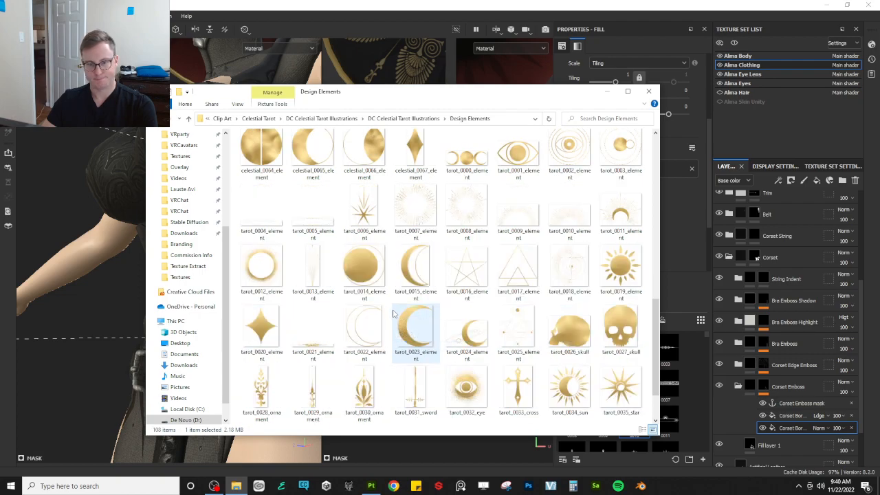
{"action": "scroll", "coordinate": [390, 315], "scroll_direction": "down", "scroll_amount": 1}
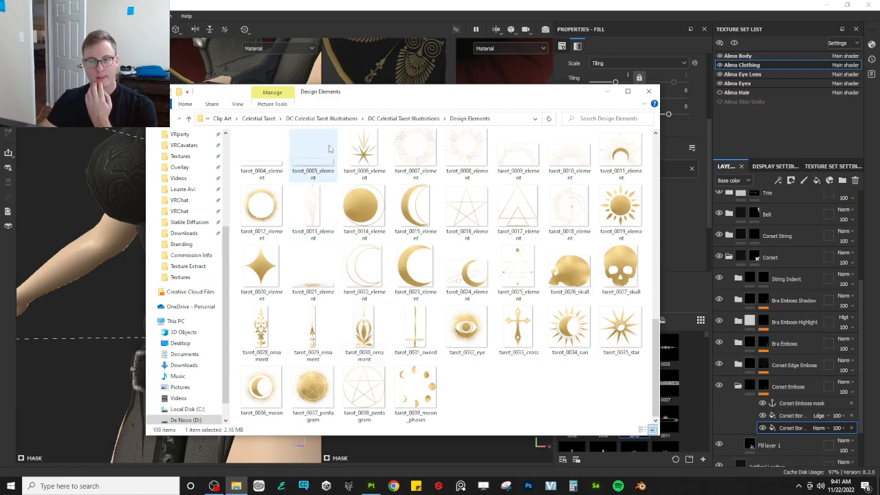
{"action": "left_click", "coordinate": [413, 120]}
{"action": "double_click", "coordinate": [302, 158]}
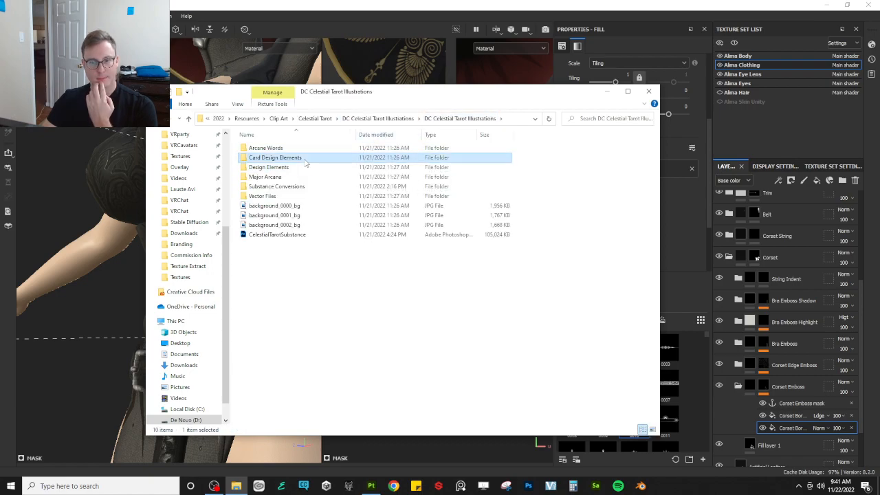
{"action": "left_click", "coordinate": [271, 182]}
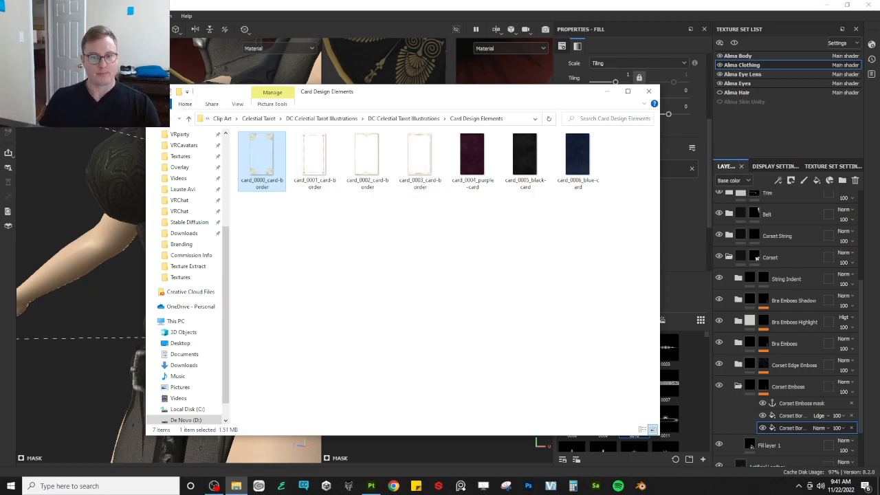
- Switch back to Substance 3D Painter and show the Alma Hair texture set on the full avatar
{"action": "key", "text": "alt+Tab"}
{"action": "right_click_drag", "start_coordinate": [286, 230], "coordinate": [220, 218], "text": "alt"}
{"action": "left_click_drag", "start_coordinate": [220, 218], "coordinate": [213, 210], "text": "alt"}
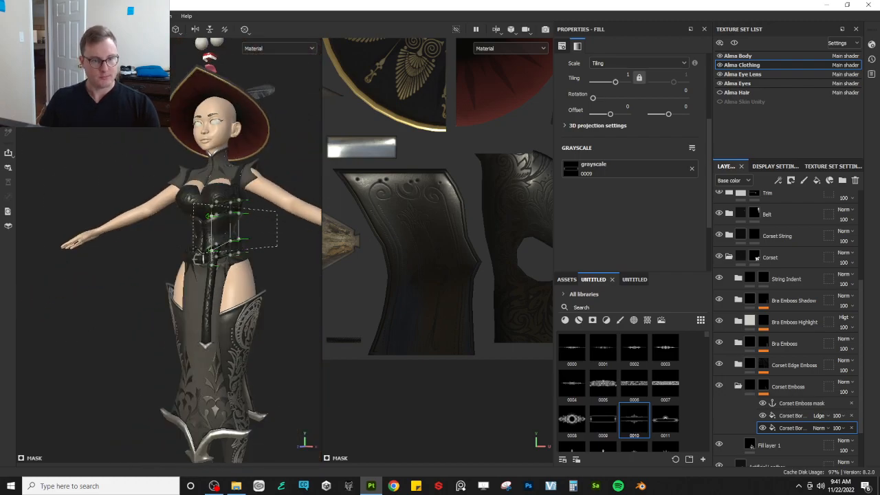
{"action": "left_click", "coordinate": [720, 93]}
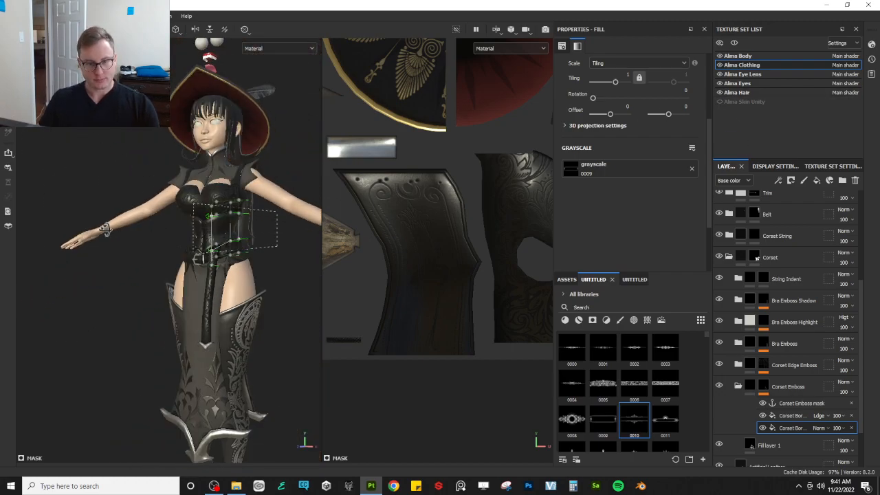
{"action": "right_click_drag", "start_coordinate": [106, 233], "coordinate": [77, 229], "text": "alt"}
{"action": "left_click_drag", "start_coordinate": [77, 230], "coordinate": [104, 242], "text": "alt"}
{"action": "right_click_drag", "start_coordinate": [104, 243], "coordinate": [131, 252], "text": "alt"}
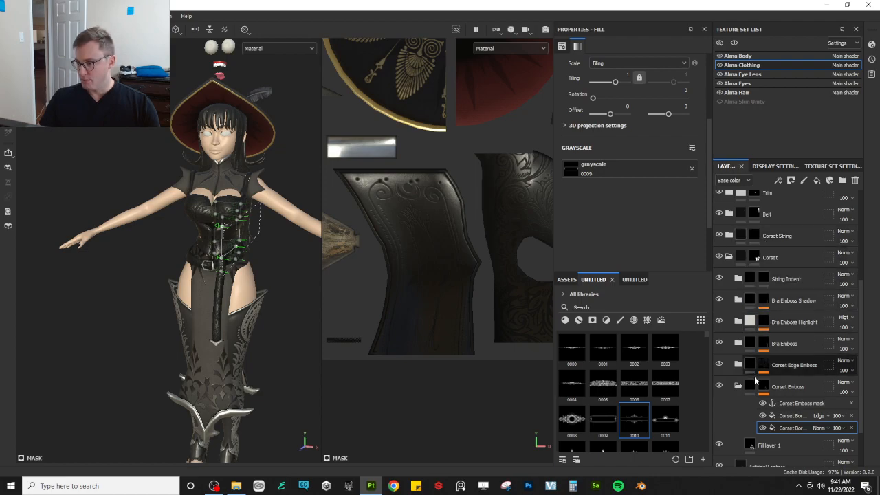
- Collapse the Corset Emboss effects and the Corset group, and examine the embossing around the corset lacing and belt
{"action": "left_click", "coordinate": [746, 387]}
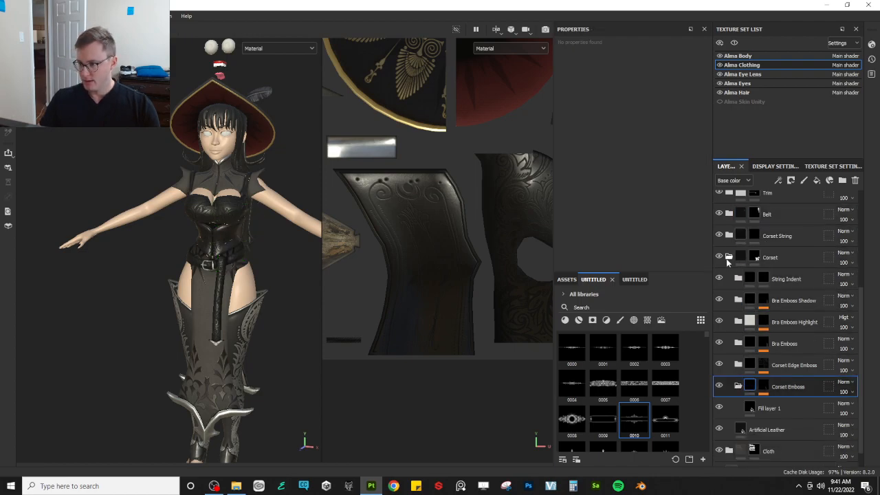
{"action": "left_click", "coordinate": [729, 258]}
{"action": "left_click_drag", "start_coordinate": [131, 184], "coordinate": [113, 231], "text": "alt"}
{"action": "right_click_drag", "start_coordinate": [113, 230], "coordinate": [162, 240], "text": "alt"}
{"action": "left_click_drag", "start_coordinate": [161, 239], "coordinate": [111, 192], "text": "alt"}
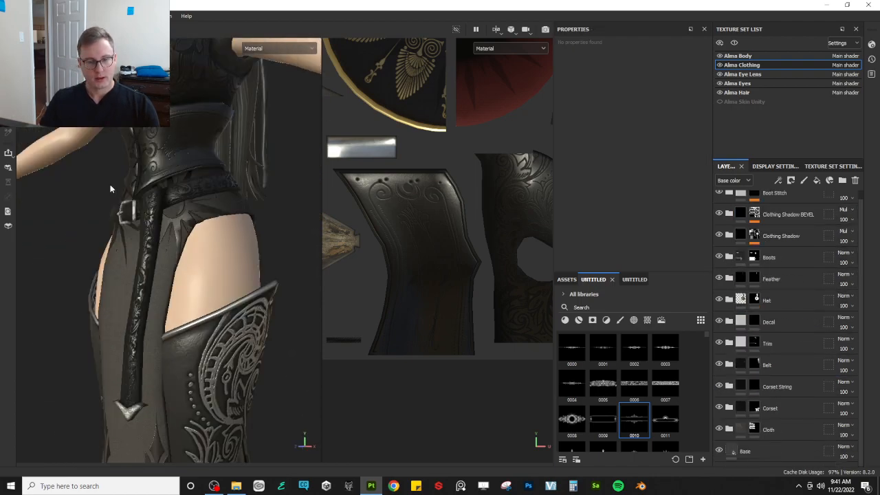
{"action": "middle_click_drag", "start_coordinate": [112, 192], "coordinate": [145, 283], "text": "alt"}
{"action": "right_click_drag", "start_coordinate": [145, 284], "coordinate": [183, 269], "text": "alt"}
{"action": "left_click_drag", "start_coordinate": [183, 268], "coordinate": [169, 309], "text": "alt"}
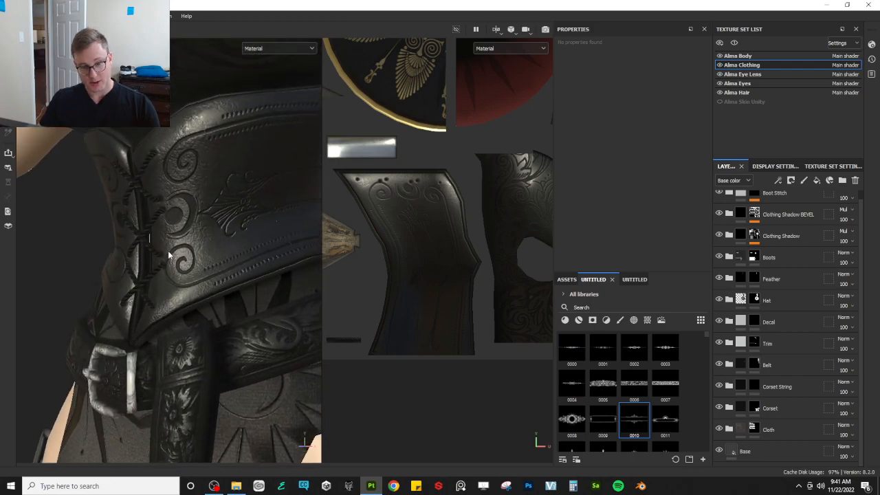
{"action": "left_click_drag", "start_coordinate": [168, 254], "coordinate": [141, 256], "text": "alt"}
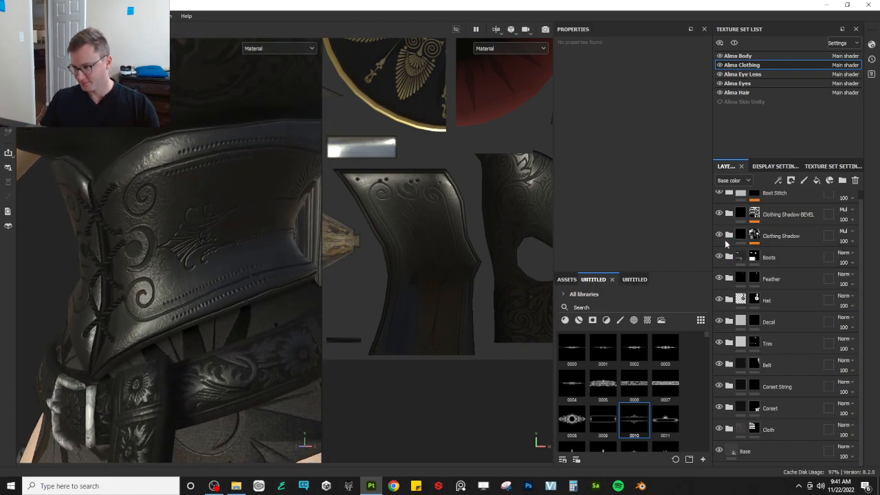
- Reopen the Corset group and compare the bra with its Bra Emboss Shadow and Bra Emboss Highlight layers hidden and shown
{"action": "left_click", "coordinate": [729, 406]}
{"action": "scroll", "coordinate": [791, 385], "scroll_direction": "down", "scroll_amount": 4}
{"action": "left_click", "coordinate": [789, 372]}
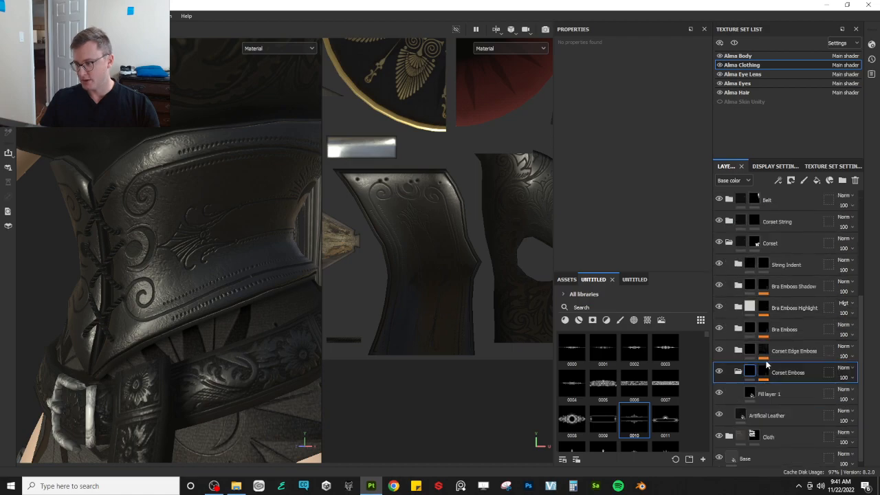
{"action": "left_click_drag", "start_coordinate": [80, 175], "coordinate": [201, 192], "text": "alt"}
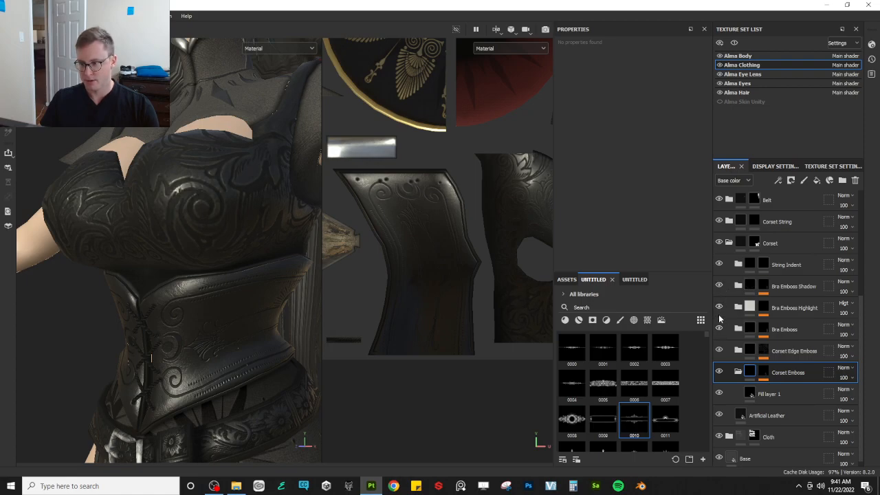
{"action": "left_click", "coordinate": [720, 286]}
{"action": "left_click", "coordinate": [721, 286]}
{"action": "left_click", "coordinate": [720, 306]}
{"action": "left_click", "coordinate": [720, 307]}
{"action": "middle_click_drag", "start_coordinate": [173, 324], "coordinate": [167, 237], "text": "alt"}
{"action": "scroll", "coordinate": [167, 272], "scroll_direction": "up", "scroll_amount": 4}
{"action": "middle_click_drag", "start_coordinate": [249, 328], "coordinate": [220, 327], "text": "alt"}
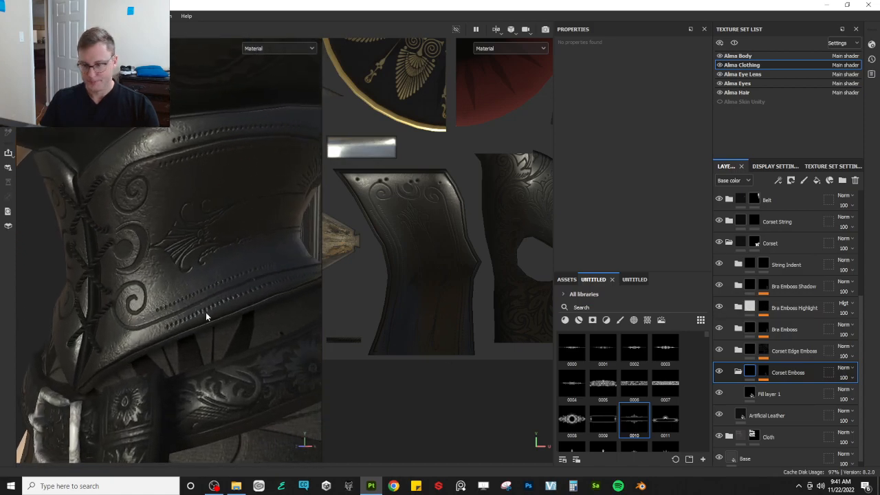
- Add the Template smart material above Corset Edge Emboss in the Corset group and name it Corset Emboss Highlight
{"action": "left_click", "coordinate": [739, 372]}
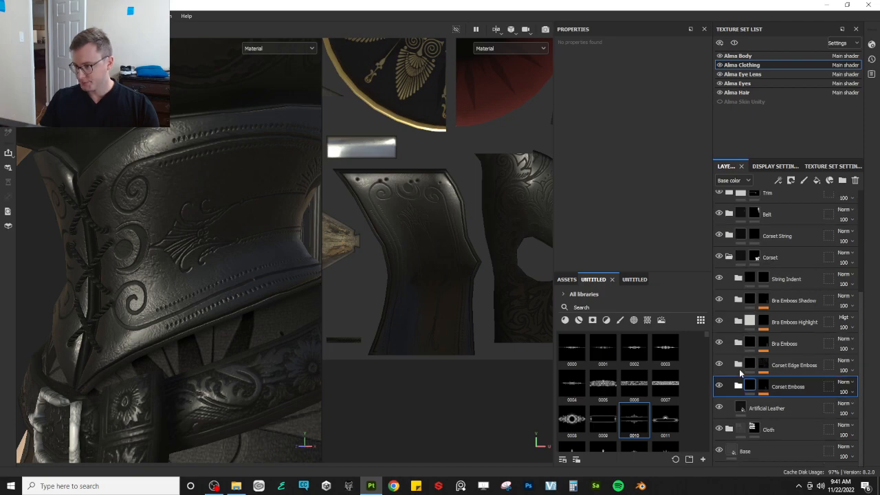
{"action": "left_click", "coordinate": [724, 370]}
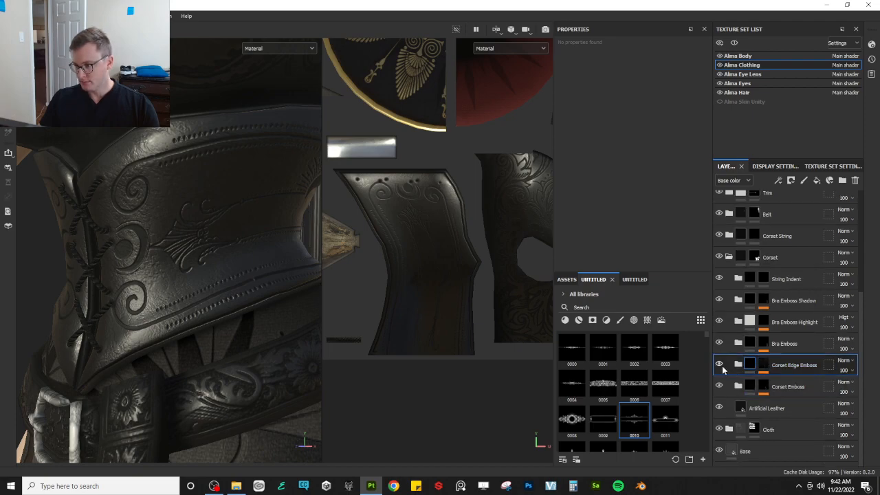
{"action": "left_click", "coordinate": [721, 367]}
{"action": "left_click", "coordinate": [720, 367]}
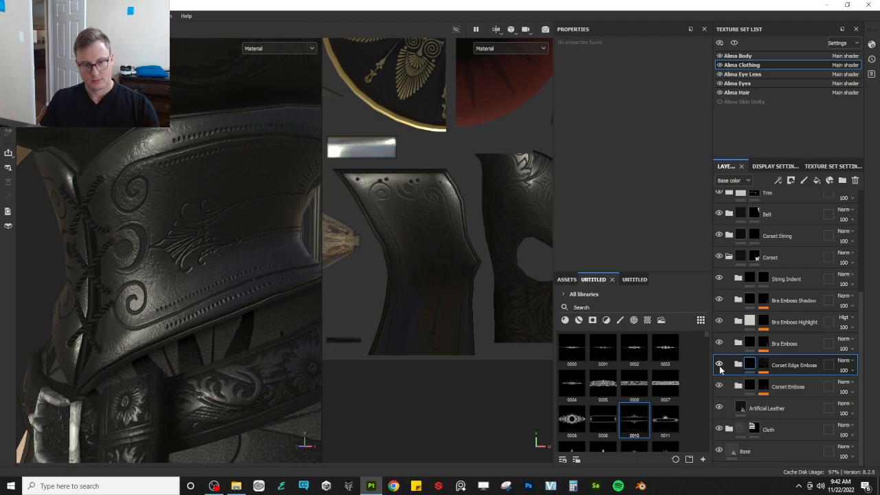
{"action": "left_click", "coordinate": [635, 279]}
{"action": "left_click_drag", "start_coordinate": [573, 348], "coordinate": [795, 365]}
{"action": "type", "text": "Corset Em"}
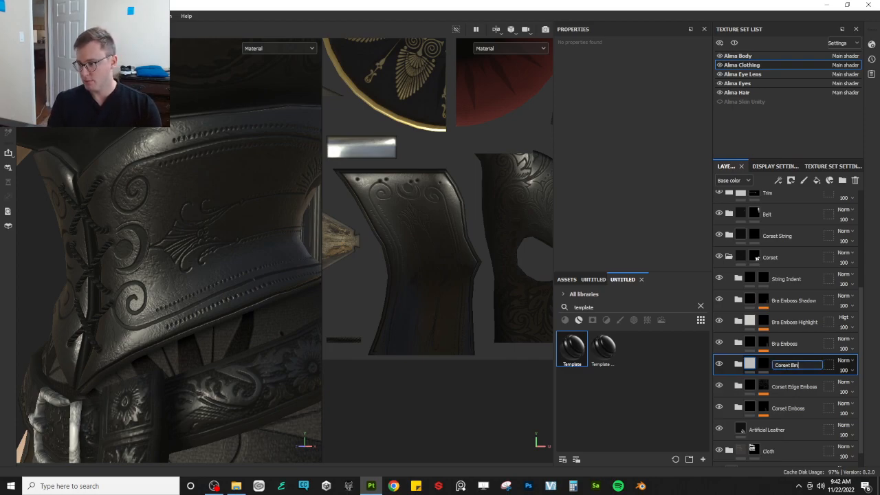
{"action": "type", "text": "boss Highlight"}
{"action": "key", "text": "Return"}
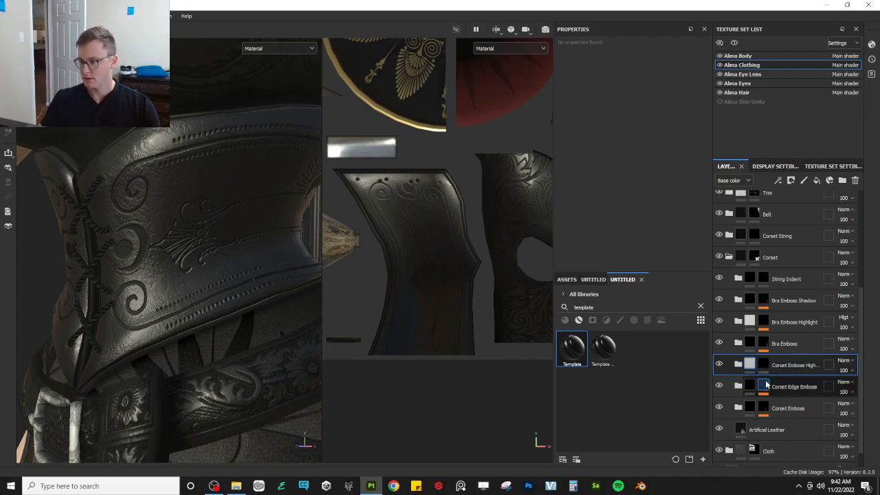
- Add a fill to the Corset Emboss Highlight mask and use the Corset Emboss mask anchor point as its grayscale source
{"action": "left_click", "coordinate": [765, 366]}
{"action": "right_click", "coordinate": [765, 367]}
{"action": "left_click", "coordinate": [768, 317]}
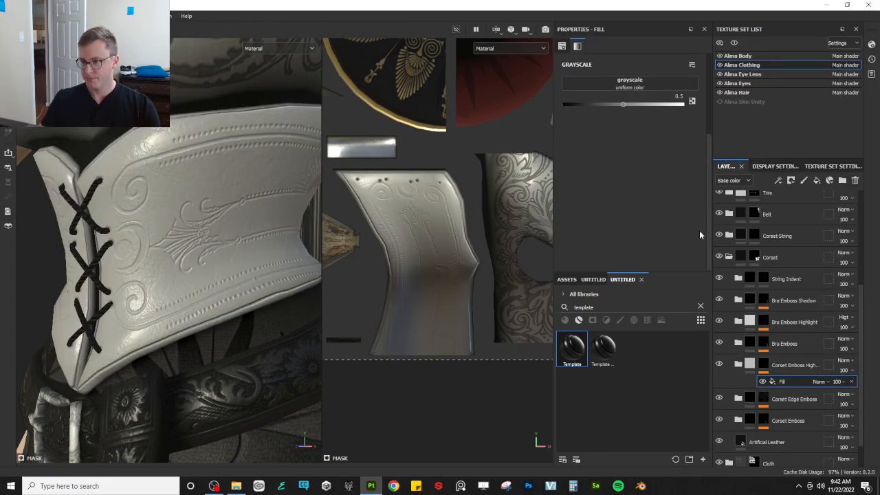
{"action": "left_click", "coordinate": [607, 88]}
{"action": "left_click", "coordinate": [668, 98]}
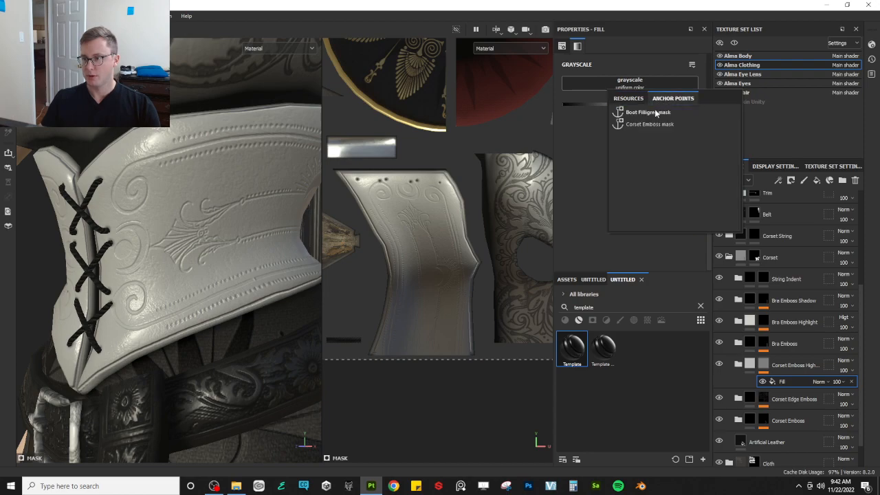
{"action": "left_click", "coordinate": [649, 125]}
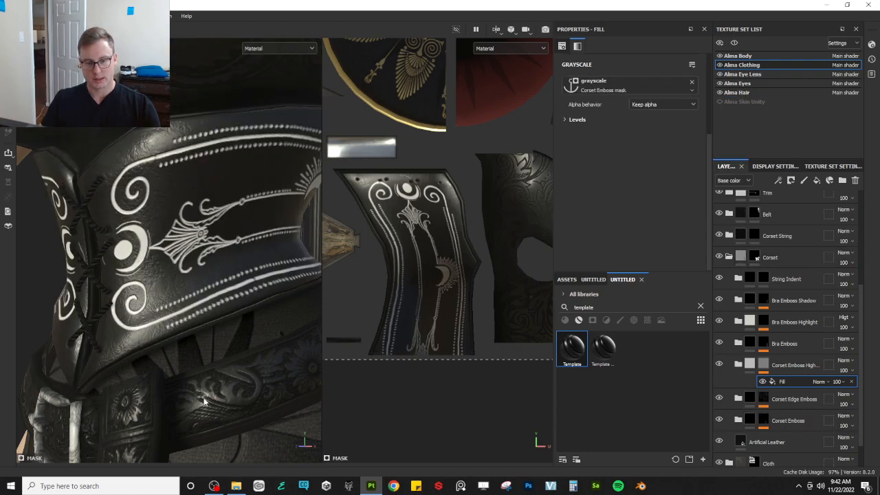
- Add a filter to the Corset Emboss Highlight mask and try Bevel with distance 0.0438 and smoothing 0.24
{"action": "right_click", "coordinate": [813, 365]}
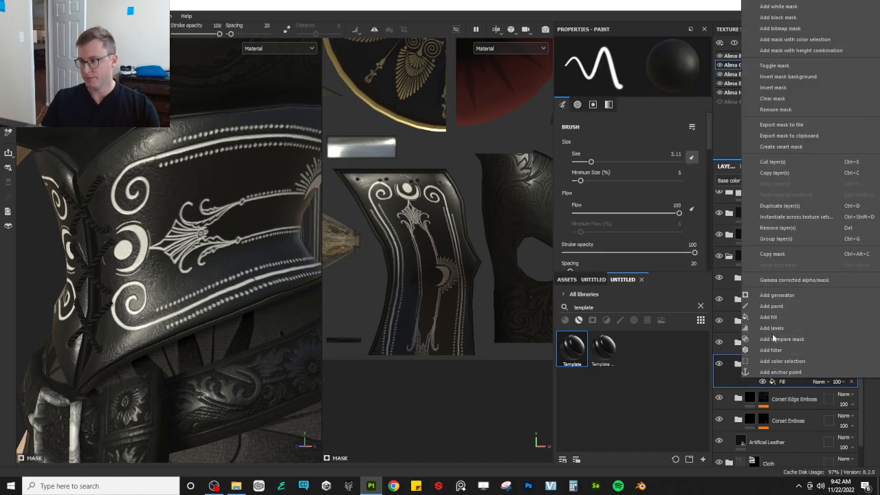
{"action": "left_click", "coordinate": [771, 350]}
{"action": "left_click", "coordinate": [660, 69]}
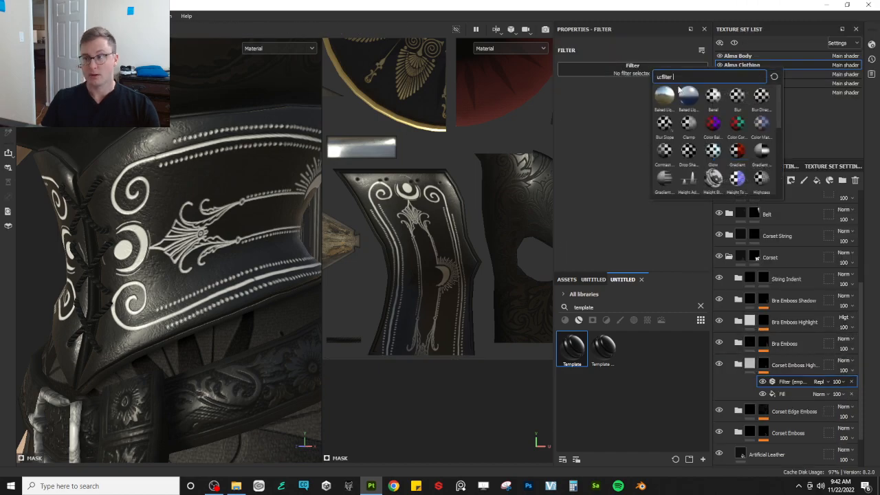
{"action": "left_click", "coordinate": [718, 99]}
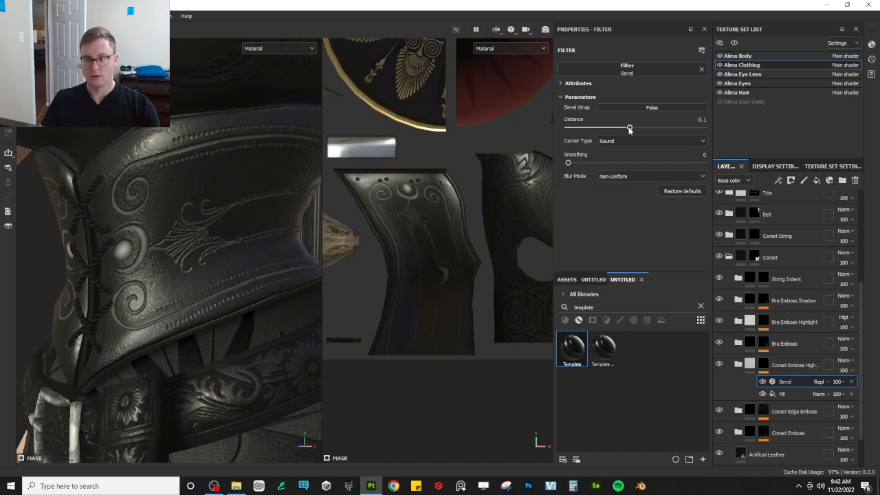
{"action": "left_click_drag", "start_coordinate": [630, 129], "coordinate": [639, 129]}
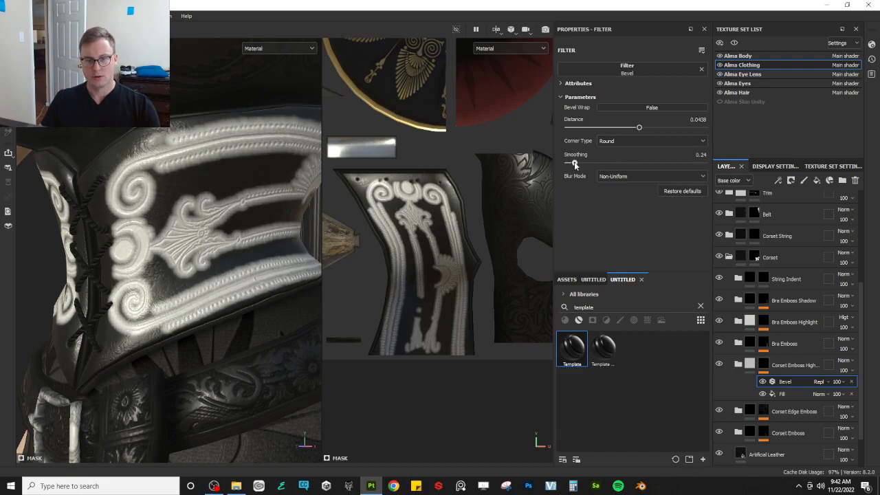
- Replace the mask's Bevel filter with Blur and set its blur intensity to 0.86
{"action": "left_click", "coordinate": [701, 69]}
{"action": "left_click", "coordinate": [676, 71]}
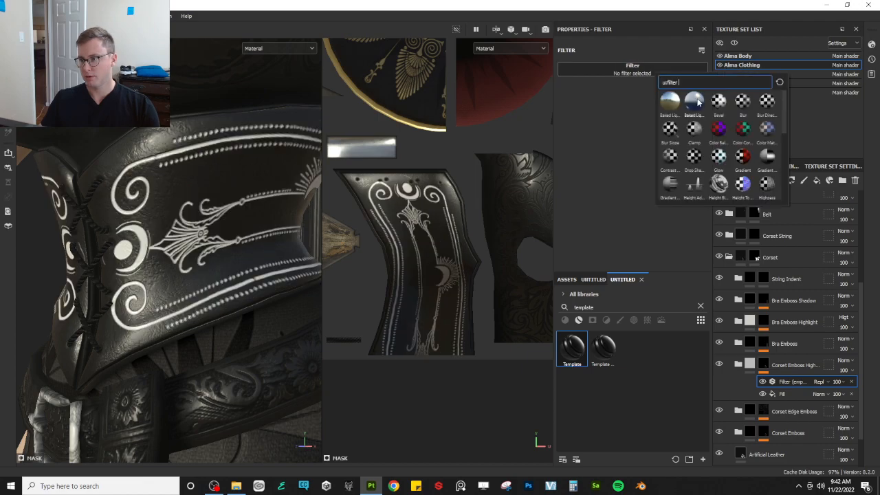
{"action": "left_click", "coordinate": [744, 104]}
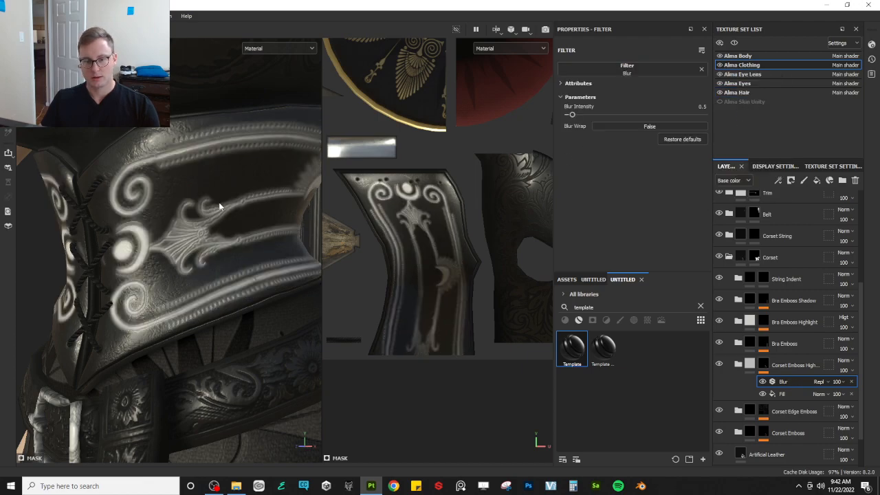
{"action": "left_click_drag", "start_coordinate": [573, 116], "coordinate": [575, 117]}
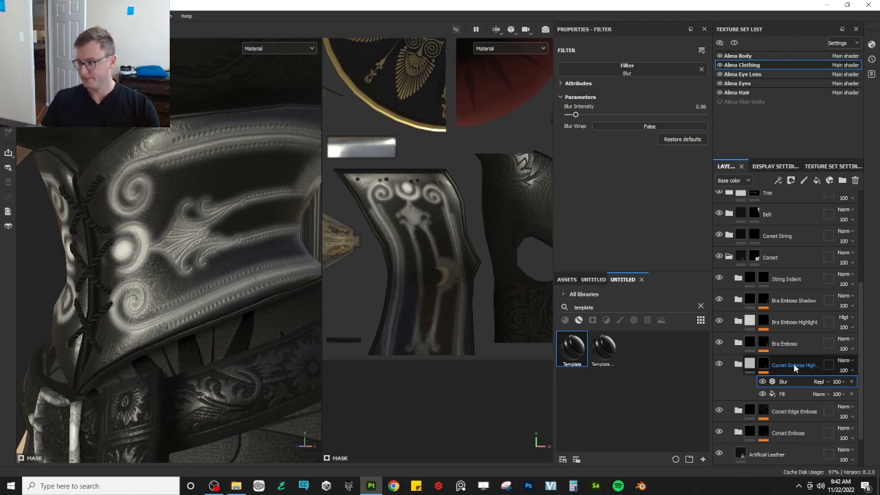
- Duplicate the anchor fill above the Blur filter, set the copy's blend mode to Subtract, and inspect the outline around the corset ornaments
{"action": "left_click", "coordinate": [794, 394]}
{"action": "key", "text": "ctrl+d"}
{"action": "left_click_drag", "start_coordinate": [795, 394], "coordinate": [813, 379]}
{"action": "left_click", "coordinate": [818, 382]}
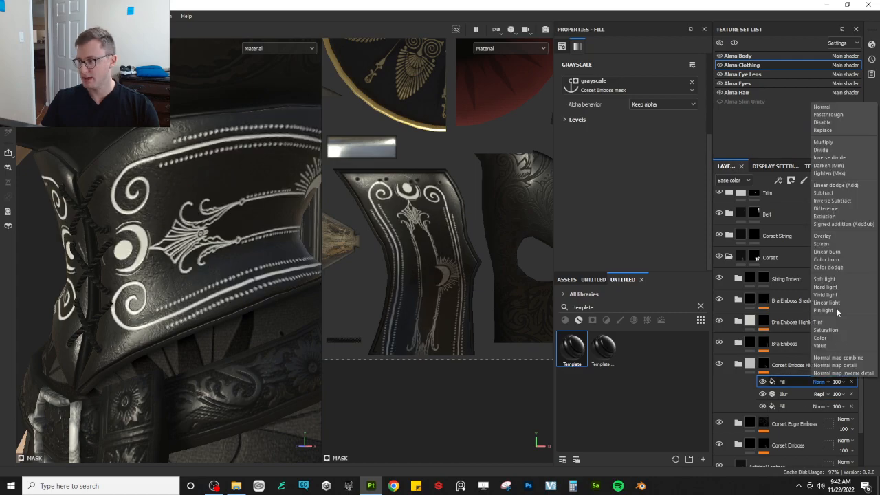
{"action": "left_click", "coordinate": [823, 194]}
{"action": "left_click_drag", "start_coordinate": [123, 252], "coordinate": [162, 183], "text": "alt"}
{"action": "left_click_drag", "start_coordinate": [124, 230], "coordinate": [89, 273], "text": "alt"}
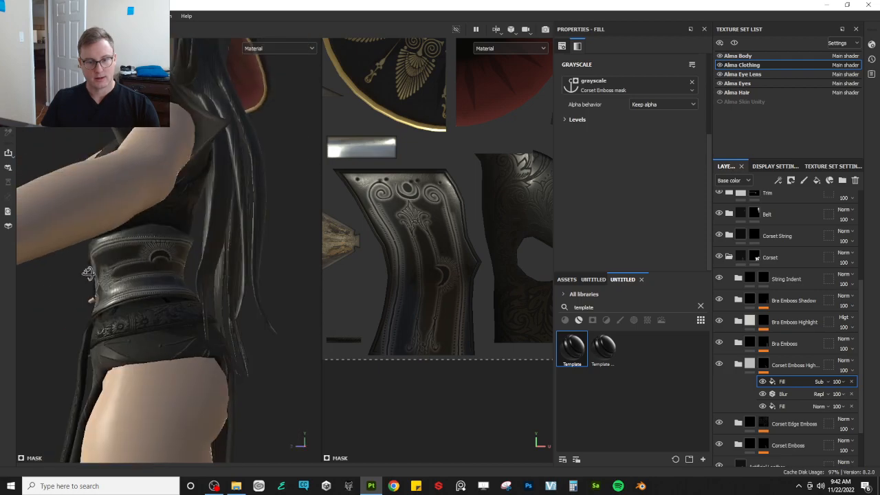
{"action": "mouse_move", "coordinate": [184, 301]}
{"action": "left_mouse_down", "text": "alt"}
{"action": "mouse_move", "coordinate": [69, 276]}
{"action": "mouse_move", "coordinate": [73, 304]}
{"action": "mouse_move", "coordinate": [89, 310]}
{"action": "mouse_move", "coordinate": [199, 300]}
{"action": "left_mouse_up", "text": "alt"}
{"action": "right_click_drag", "start_coordinate": [200, 300], "coordinate": [277, 308], "text": "alt"}
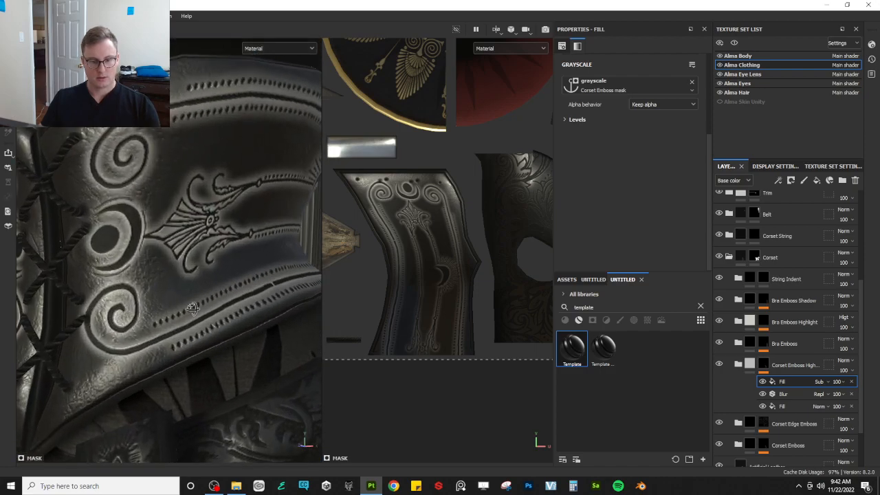
- Set the Corset Emboss Highlight mask's blur intensity to 0.48 and leave only the color and height channels active on Fill layer 1
{"action": "left_click", "coordinate": [784, 394]}
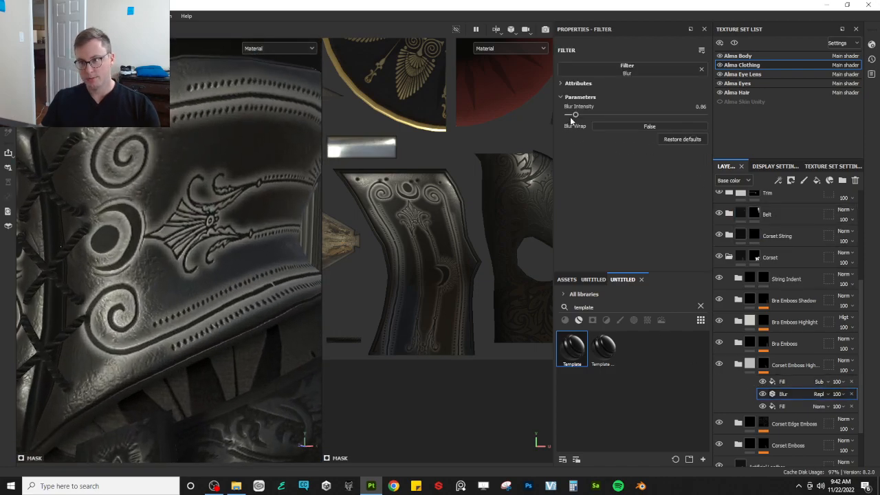
{"action": "left_click_drag", "start_coordinate": [576, 117], "coordinate": [573, 117]}
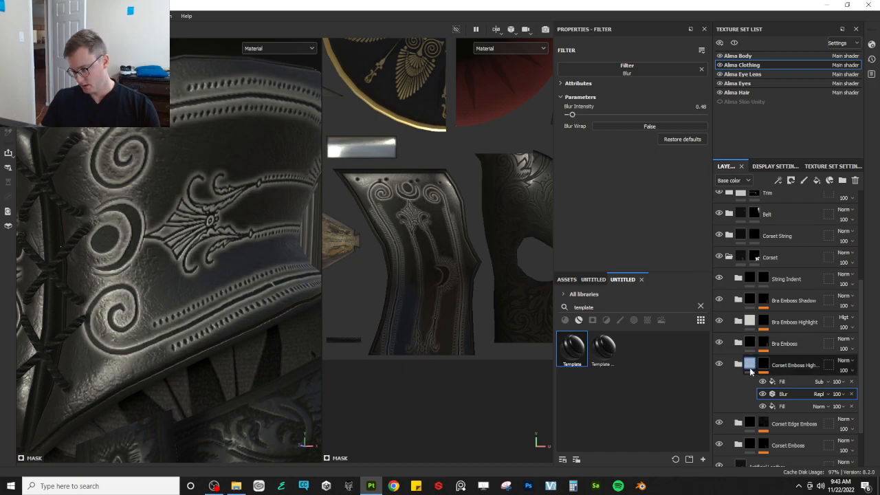
{"action": "left_click", "coordinate": [738, 364]}
{"action": "left_click", "coordinate": [761, 427]}
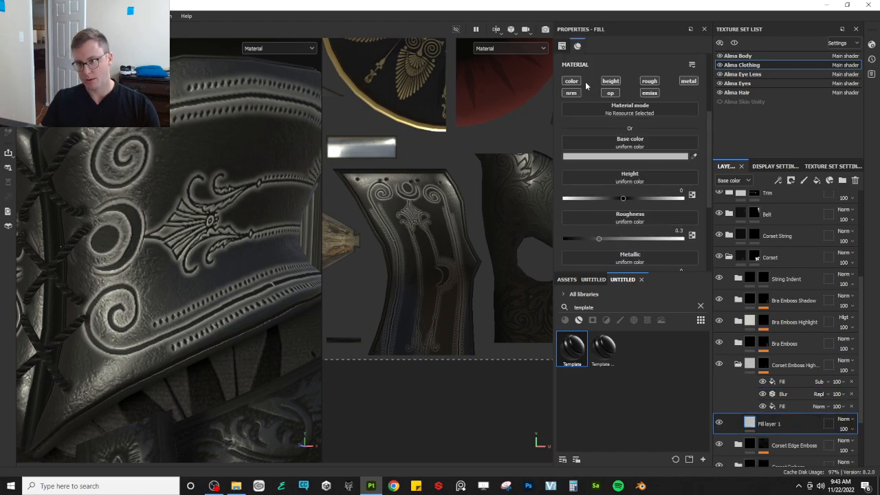
{"action": "left_click", "coordinate": [572, 82]}
{"action": "left_click", "coordinate": [611, 82]}
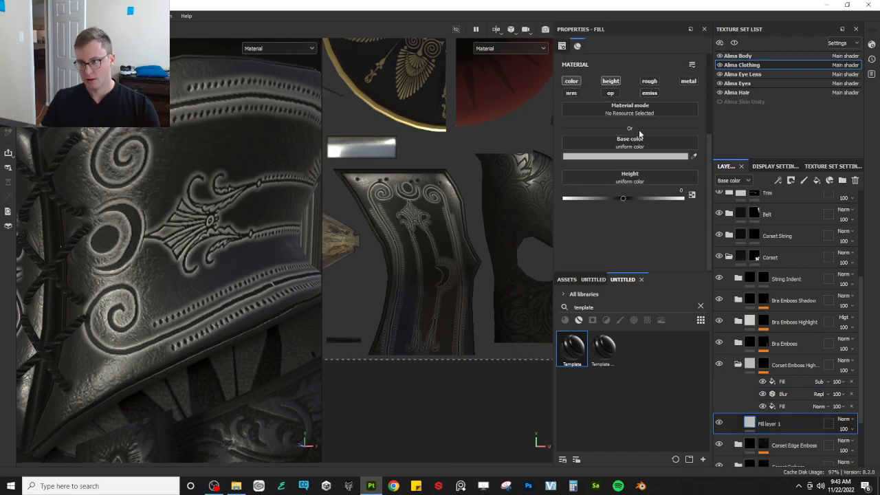
- Try a height of 0.1019 on Fill layer 1 with its color channel off and inspect the corset relief
{"action": "mouse_move", "coordinate": [625, 197]}
{"action": "left_mouse_down"}
{"action": "mouse_move", "coordinate": [640, 195]}
{"action": "mouse_move", "coordinate": [629, 187]}
{"action": "left_mouse_up"}
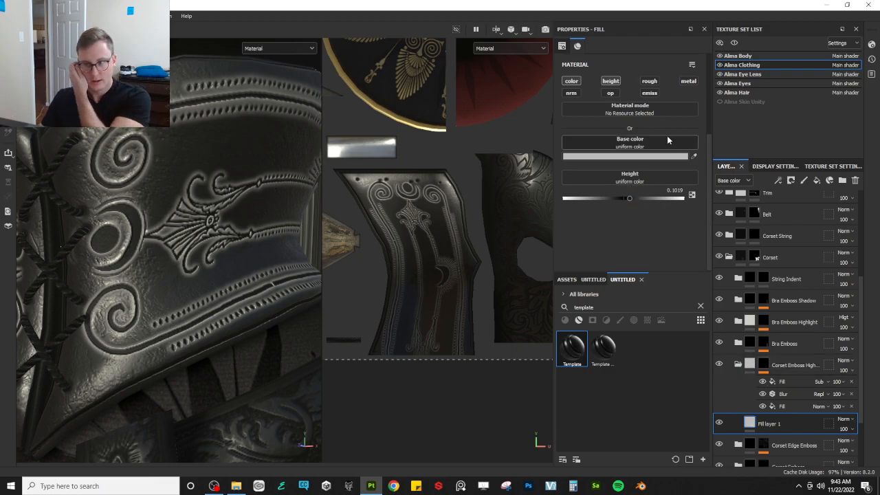
{"action": "left_click", "coordinate": [571, 81]}
{"action": "left_click_drag", "start_coordinate": [211, 241], "coordinate": [210, 274], "text": "alt"}
{"action": "scroll", "coordinate": [143, 250], "scroll_direction": "down", "scroll_amount": 8}
{"action": "scroll", "coordinate": [163, 272], "scroll_direction": "up", "scroll_amount": 6}
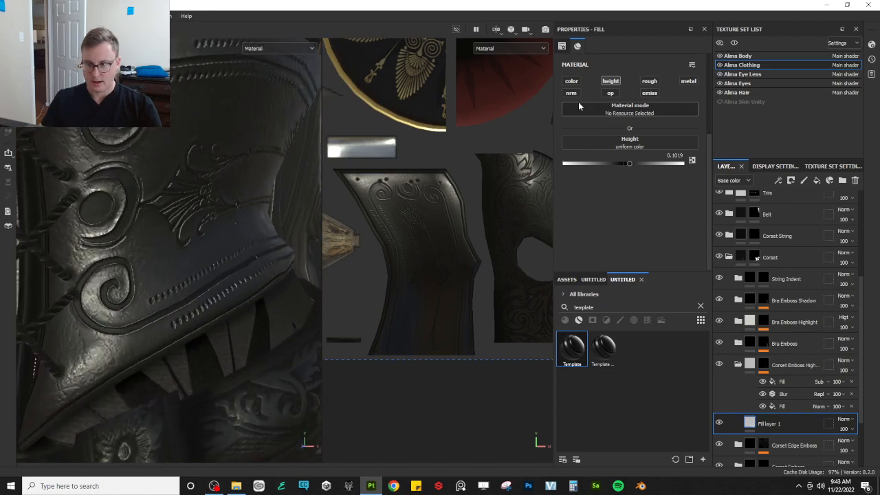
- Set the height of Fill layer 1 to -0.0038 and check the corset embossing from a new angle
{"action": "left_click_drag", "start_coordinate": [629, 162], "coordinate": [623, 163]}
{"action": "left_click_drag", "start_coordinate": [257, 227], "coordinate": [193, 212], "text": "alt"}
{"action": "middle_click_drag", "start_coordinate": [193, 213], "coordinate": [199, 281], "text": "alt"}
{"action": "scroll", "coordinate": [199, 281], "scroll_direction": "down", "scroll_amount": 3}
{"action": "left_click_drag", "start_coordinate": [199, 281], "coordinate": [190, 260], "text": "alt"}
{"action": "scroll", "coordinate": [190, 261], "scroll_direction": "up", "scroll_amount": 5}
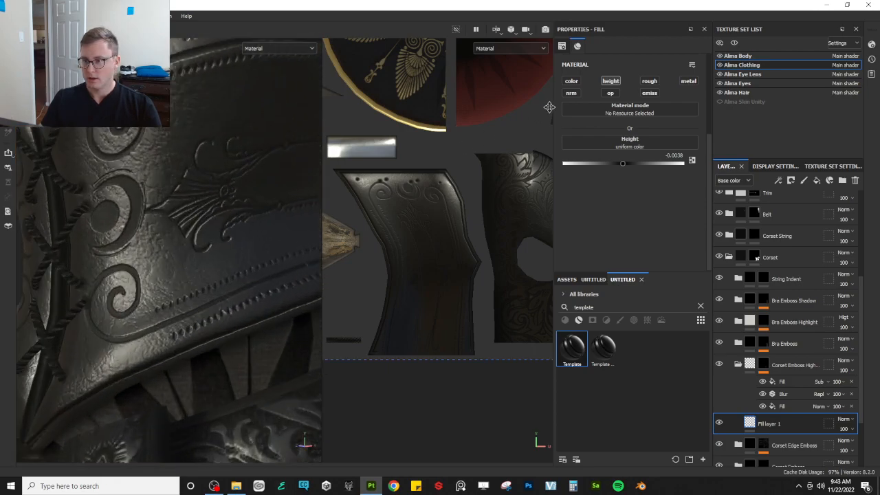
- Enable the color channel of Fill layer 1 and give its base color a pale warm beige tint with hue 0.087
{"action": "left_click", "coordinate": [576, 81]}
{"action": "left_click", "coordinate": [609, 156]}
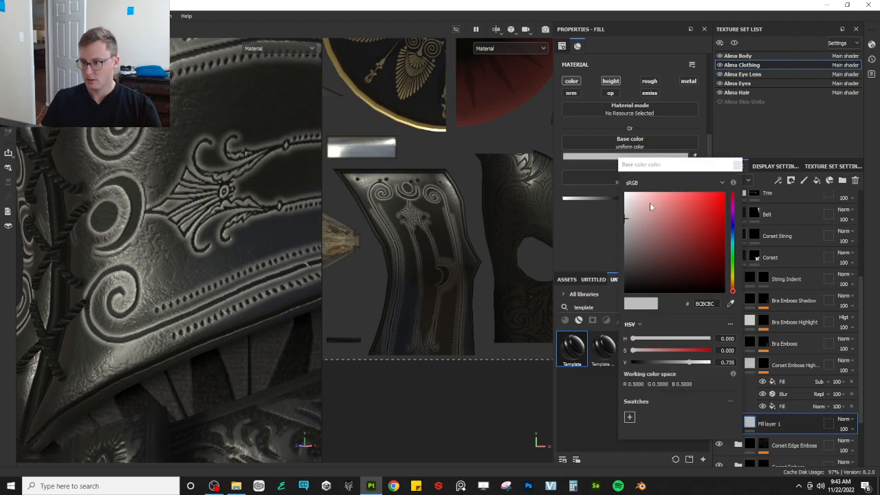
{"action": "left_click", "coordinate": [732, 289]}
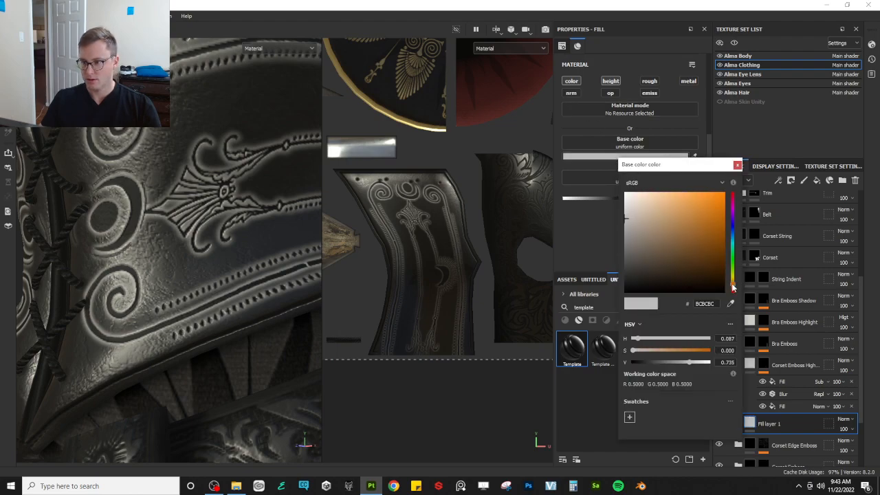
{"action": "mouse_move", "coordinate": [644, 214]}
{"action": "left_mouse_down"}
{"action": "mouse_move", "coordinate": [644, 204]}
{"action": "mouse_move", "coordinate": [632, 210]}
{"action": "left_mouse_up"}
{"action": "left_click", "coordinate": [737, 165]}
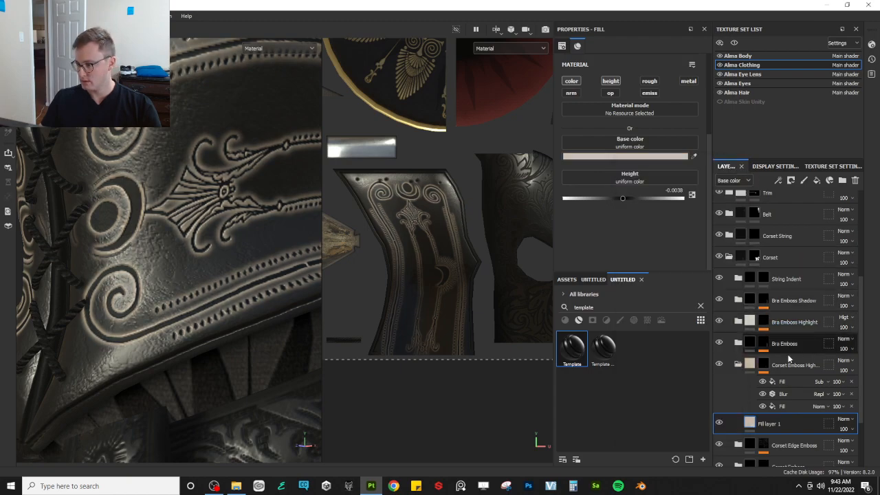
- Try Hard light on the Corset Emboss Highlight folder and set its blend mode to Soft light
{"action": "left_click", "coordinate": [843, 361]}
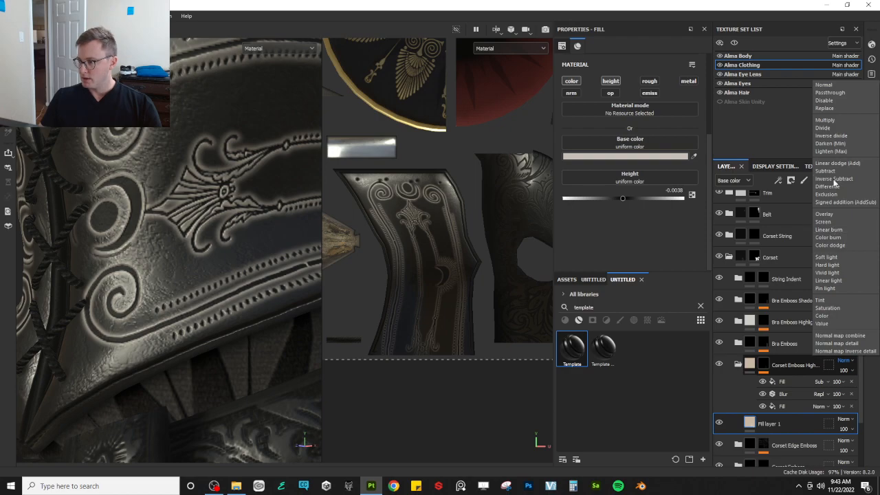
{"action": "left_click", "coordinate": [828, 265]}
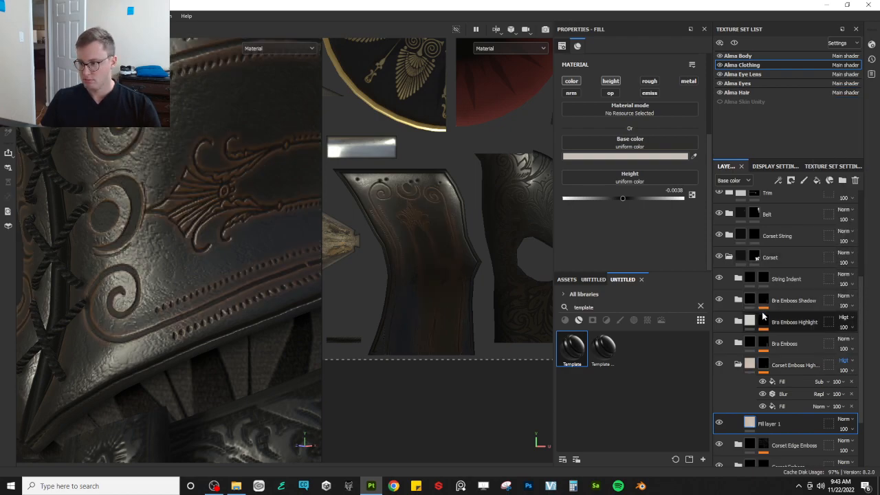
{"action": "left_click", "coordinate": [846, 361]}
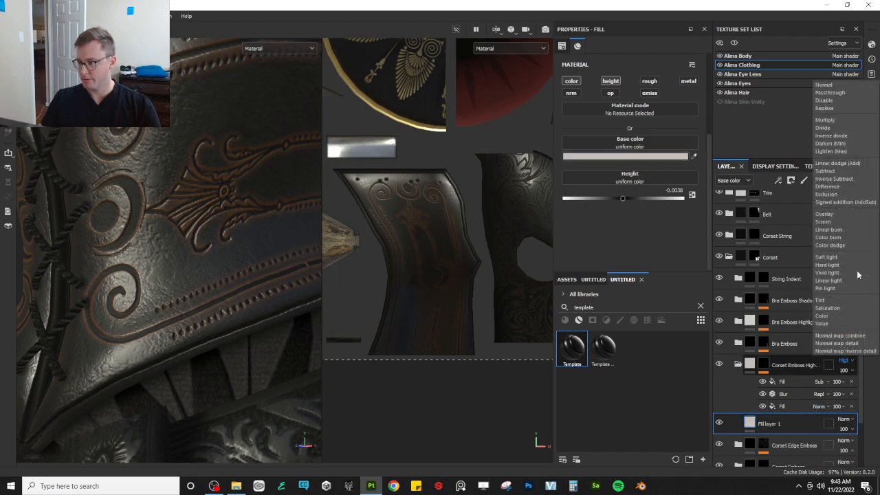
{"action": "left_click", "coordinate": [821, 258]}
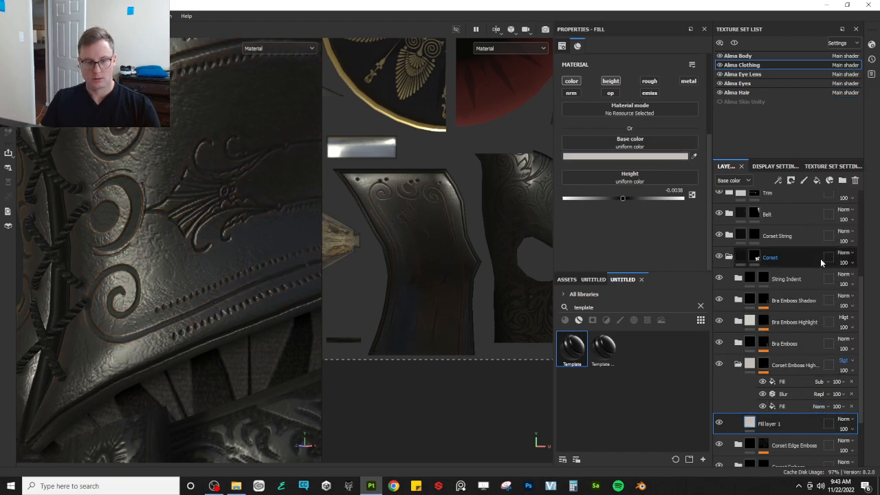
- Brighten the base color of Fill layer 1 to F5ECE3 and check it on the corset
{"action": "left_click", "coordinate": [604, 157]}
{"action": "left_click_drag", "start_coordinate": [633, 218], "coordinate": [631, 197]}
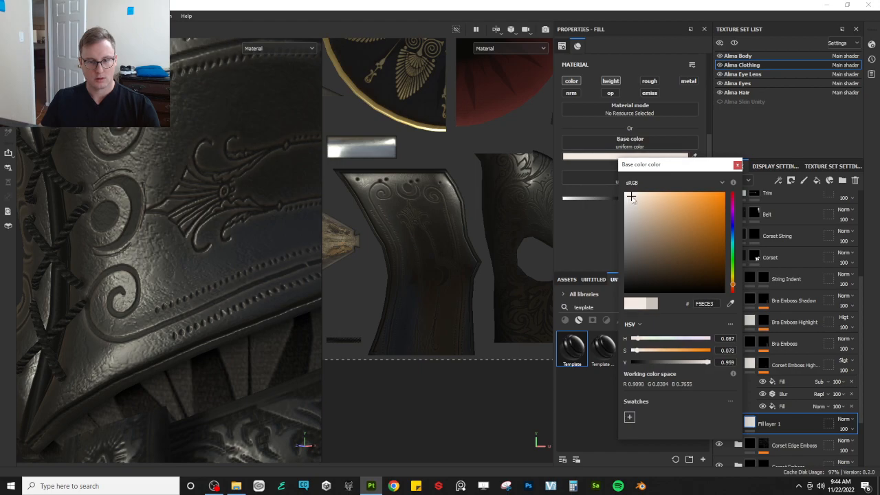
{"action": "scroll", "coordinate": [107, 269], "scroll_direction": "down", "scroll_amount": 5}
{"action": "left_click_drag", "start_coordinate": [111, 267], "coordinate": [158, 252], "text": "alt"}
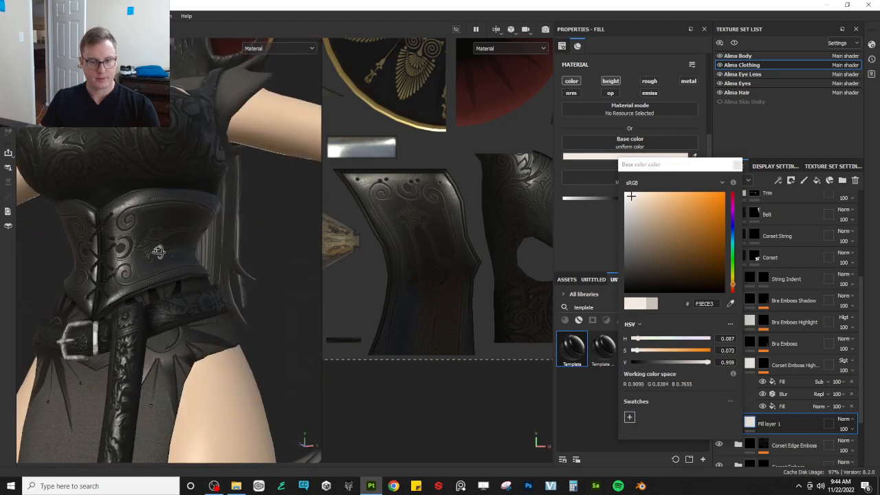
{"action": "right_click_drag", "start_coordinate": [159, 252], "coordinate": [204, 272], "text": "alt"}
{"action": "left_click", "coordinate": [739, 165]}
- Examine the corset highlight near and far, toggling the Corset Emboss Highlight folder's visibility and comparing the Base color and Material views
{"action": "scroll", "coordinate": [95, 245], "scroll_direction": "down", "scroll_amount": 5}
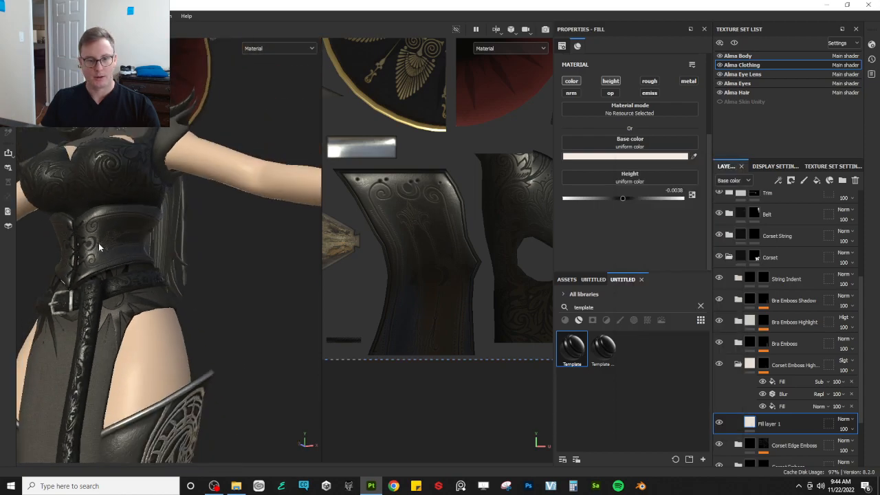
{"action": "left_click_drag", "start_coordinate": [160, 233], "coordinate": [128, 262], "text": "alt"}
{"action": "middle_click_drag", "start_coordinate": [128, 262], "coordinate": [212, 282], "text": "alt"}
{"action": "scroll", "coordinate": [213, 282], "scroll_direction": "down", "scroll_amount": 2}
{"action": "scroll", "coordinate": [212, 282], "scroll_direction": "up", "scroll_amount": 5}
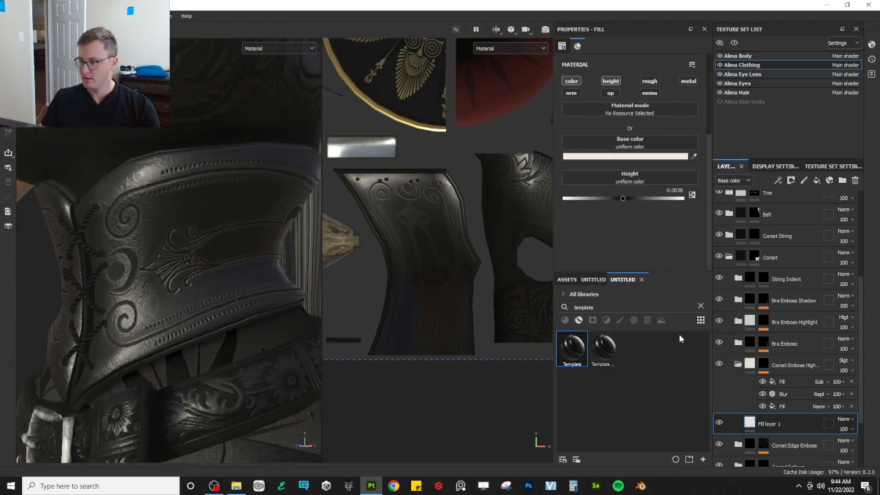
{"action": "left_click", "coordinate": [721, 367]}
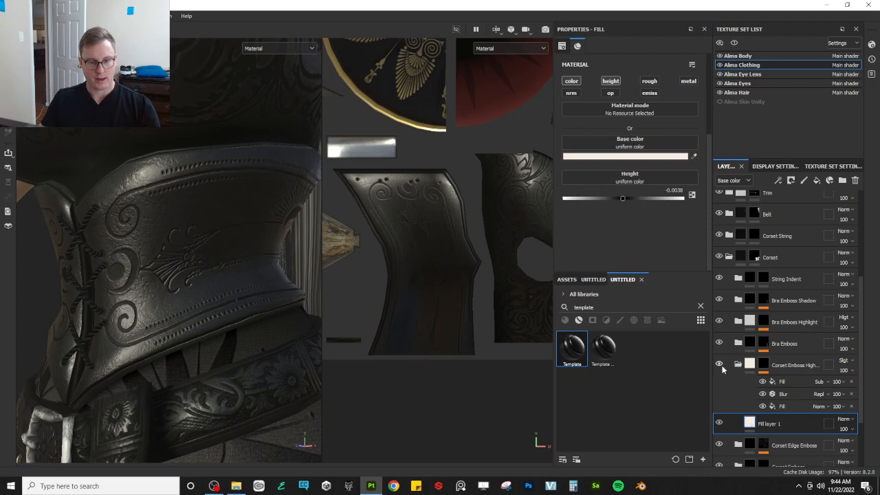
{"action": "left_click_drag", "start_coordinate": [252, 312], "coordinate": [196, 315], "text": "alt"}
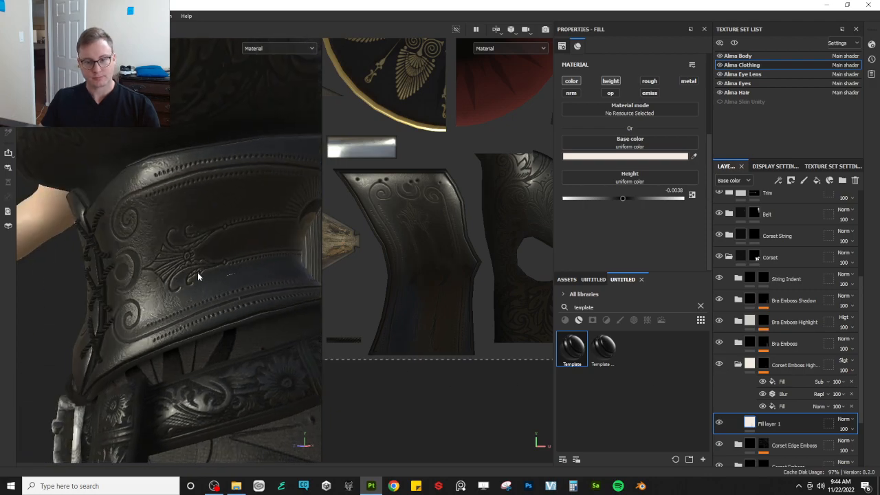
{"action": "scroll", "coordinate": [201, 275], "scroll_direction": "down", "scroll_amount": 8}
{"action": "left_click_drag", "start_coordinate": [201, 276], "coordinate": [174, 288], "text": "alt"}
{"action": "key", "text": "c"}
{"action": "scroll", "coordinate": [202, 291], "scroll_direction": "up", "scroll_amount": 8}
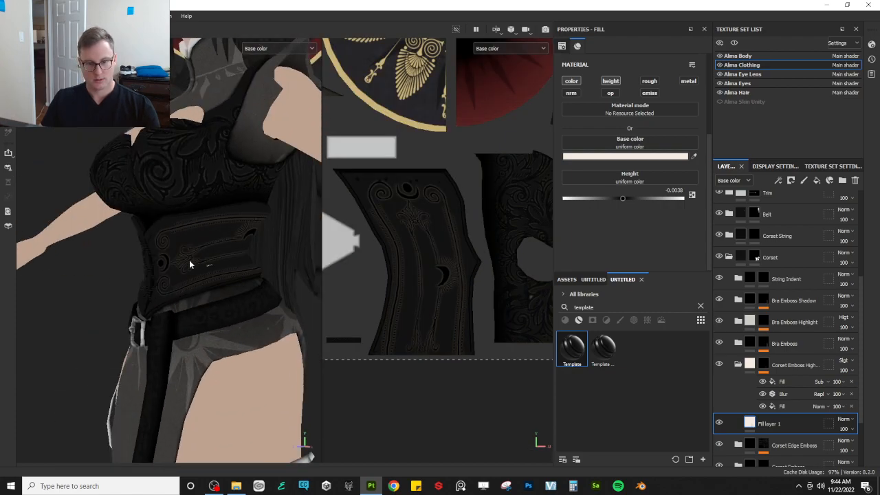
{"action": "key", "text": "m"}
{"action": "scroll", "coordinate": [165, 268], "scroll_direction": "up", "scroll_amount": 5}
{"action": "left_click_drag", "start_coordinate": [161, 266], "coordinate": [196, 251], "text": "alt"}
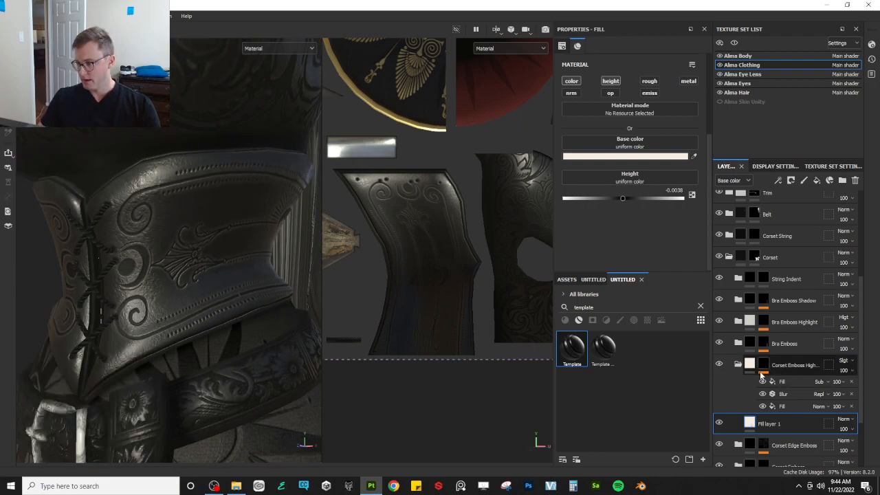
- Duplicate the Subtract fill in the Corset Emboss Highlight mask and replace the copy's grayscale source with the BnW Spots 2 noise
{"action": "mouse_move", "coordinate": [748, 367]}
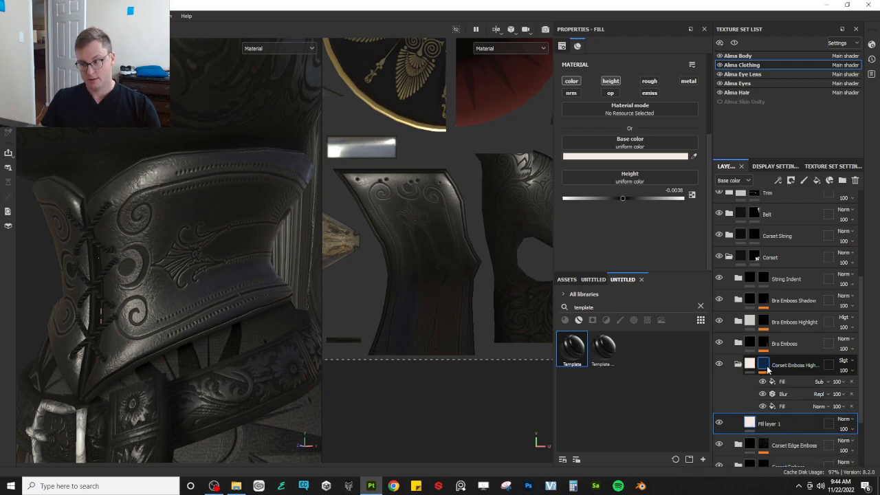
{"action": "left_click", "coordinate": [767, 368]}
{"action": "left_click", "coordinate": [795, 385]}
{"action": "key", "text": "ctrl+d"}
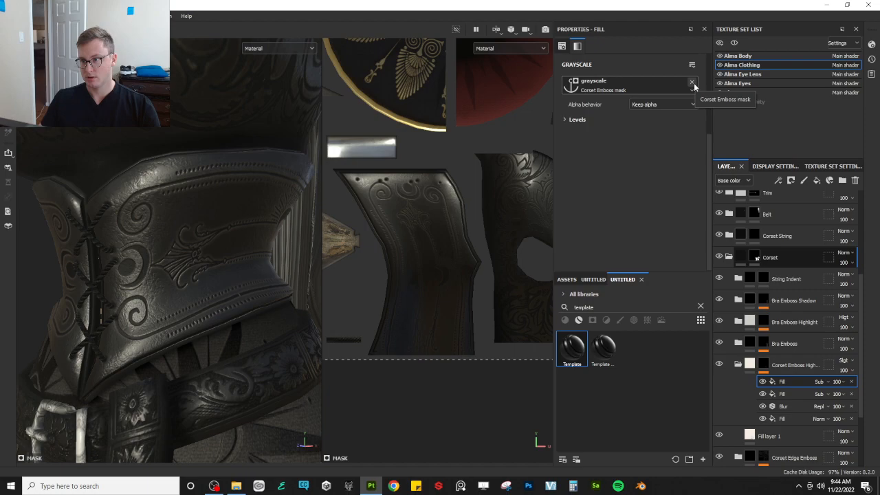
{"action": "left_click", "coordinate": [694, 82]}
{"action": "left_click", "coordinate": [666, 82]}
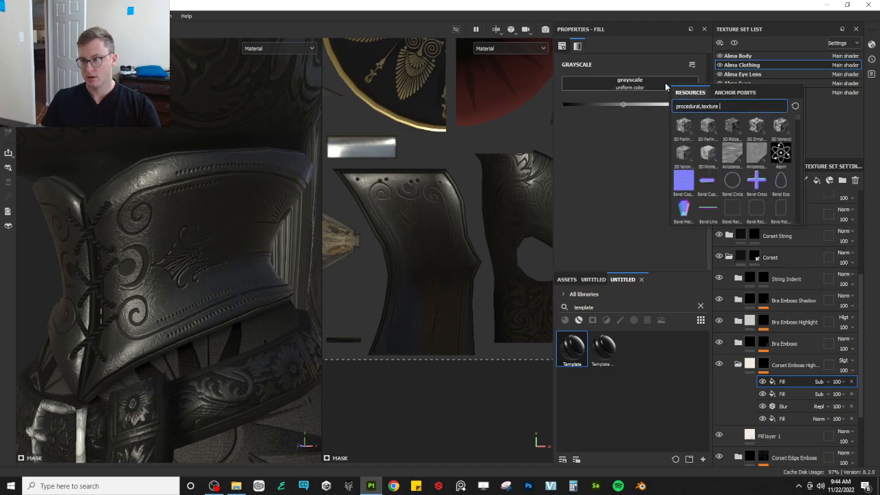
{"action": "triple_click", "coordinate": [698, 108]}
{"action": "type", "text": "noise"}
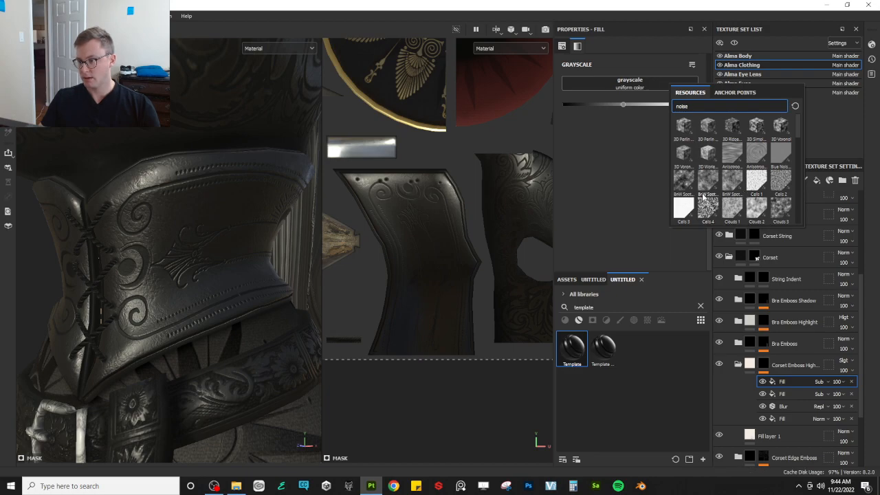
{"action": "left_click", "coordinate": [702, 184]}
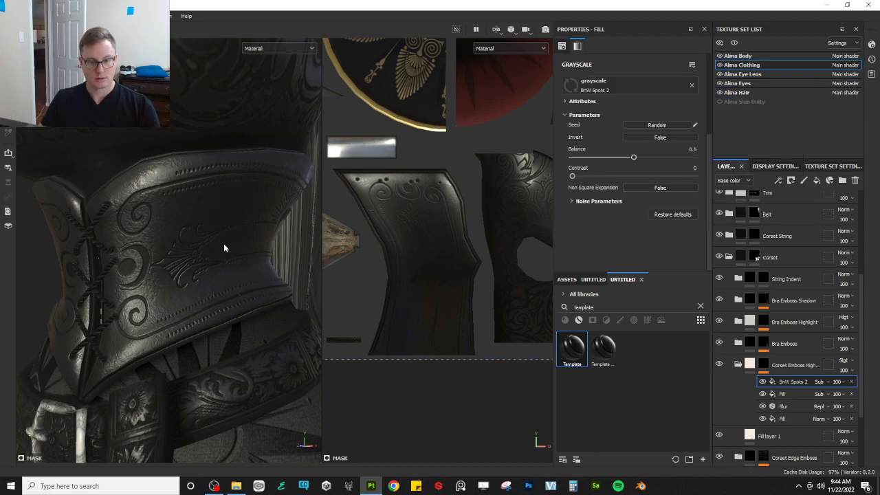
- Set the BnW Spots 2 fill's tiling to 4 and its balance to 0.28
{"action": "scroll", "coordinate": [243, 261], "scroll_direction": "up", "scroll_amount": 2}
{"action": "scroll", "coordinate": [618, 124], "scroll_direction": "up", "scroll_amount": 3}
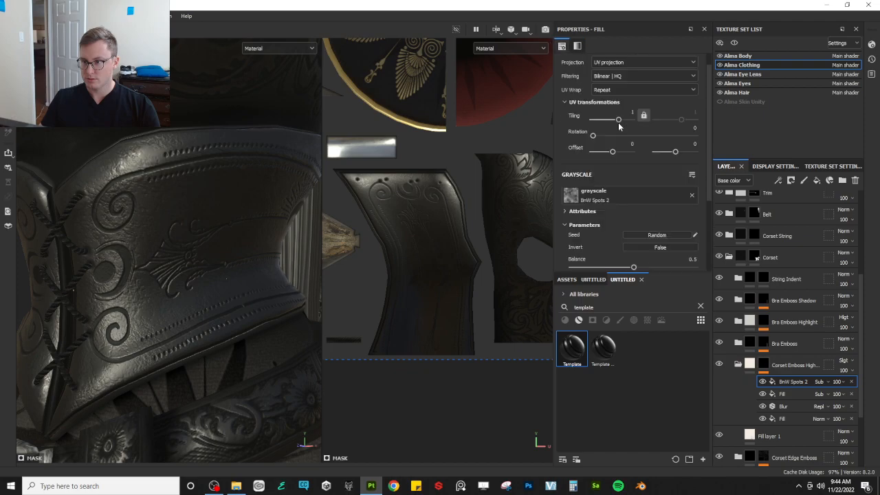
{"action": "type", "text": "4"}
{"action": "key", "text": "Return"}
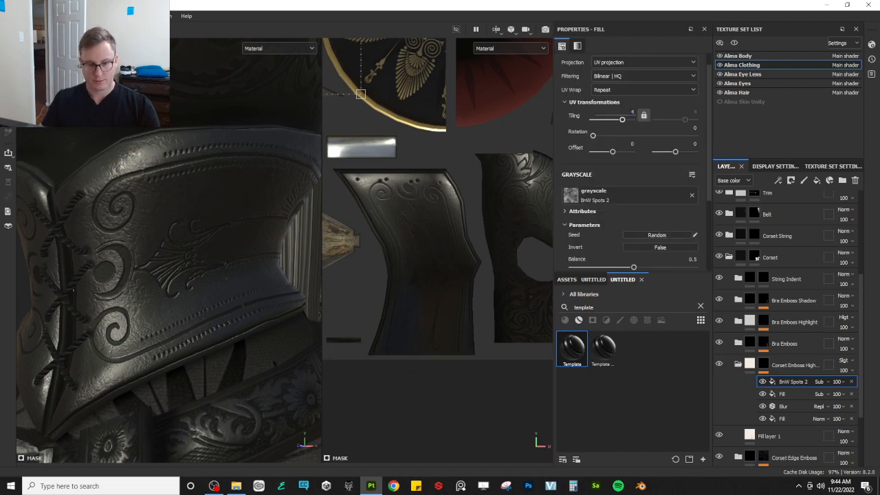
{"action": "scroll", "coordinate": [618, 165], "scroll_direction": "down", "scroll_amount": 2}
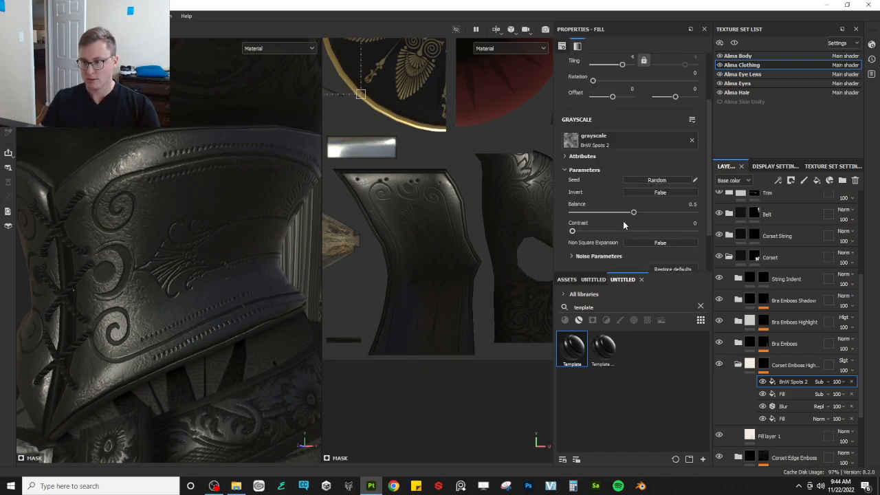
{"action": "left_click_drag", "start_coordinate": [633, 213], "coordinate": [595, 213]}
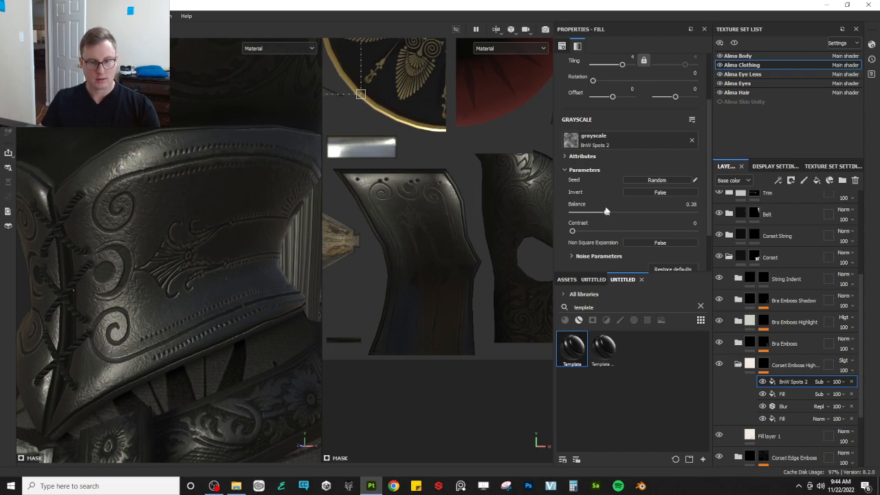
- Try a balance of 0.21 in the Base color view and remove the BnW Spots 2 fill from the mask
{"action": "left_click_drag", "start_coordinate": [192, 254], "coordinate": [215, 239], "text": "alt"}
{"action": "key", "text": "c"}
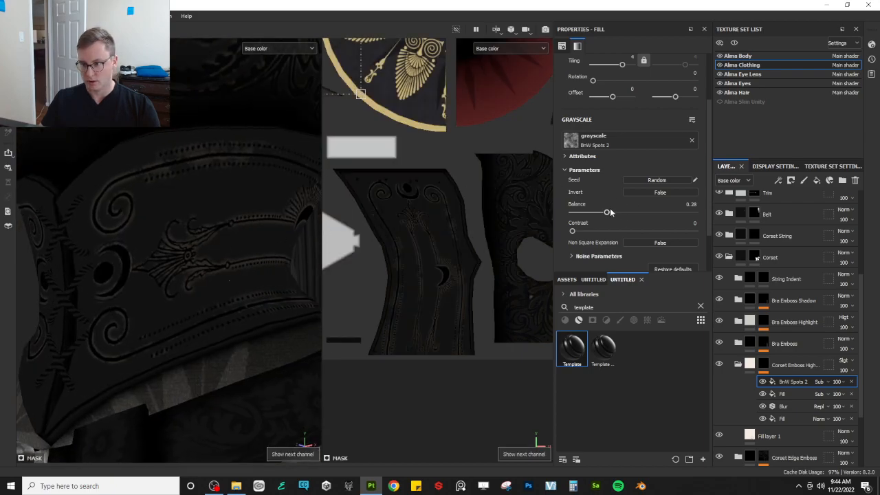
{"action": "left_click_drag", "start_coordinate": [603, 214], "coordinate": [599, 211]}
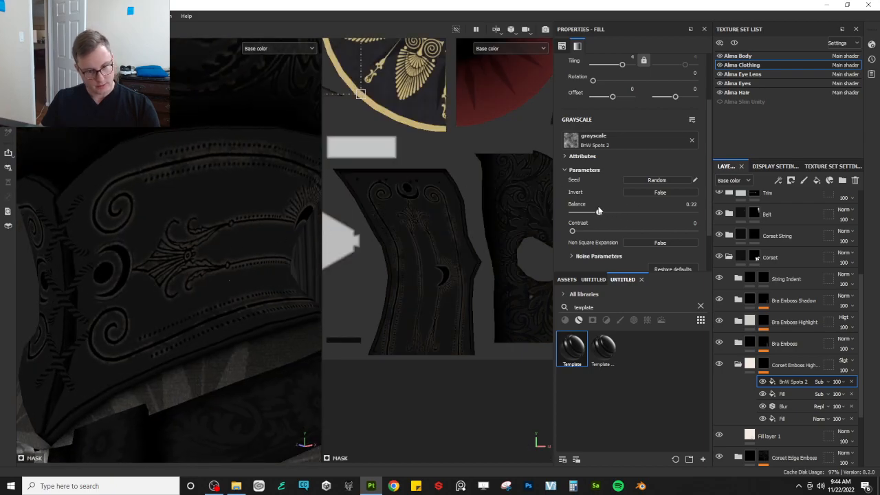
{"action": "left_click_drag", "start_coordinate": [190, 308], "coordinate": [249, 260], "text": "alt"}
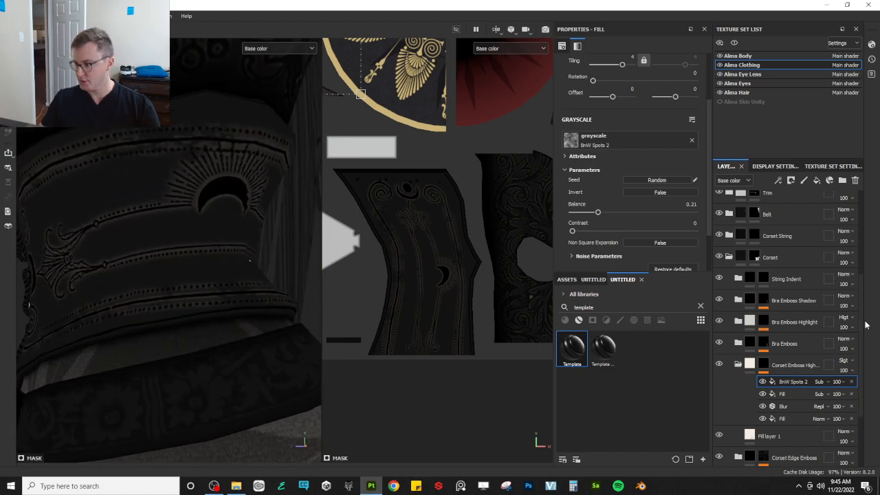
{"action": "left_click", "coordinate": [851, 382]}
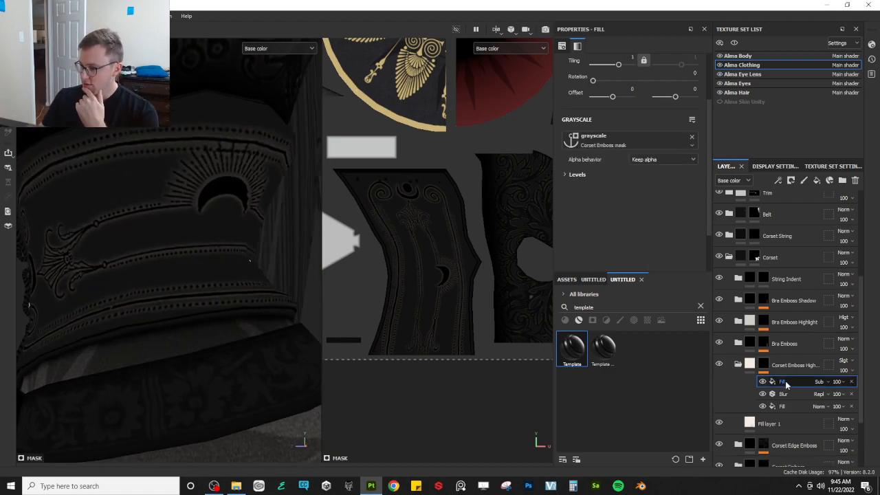
- Add a Blur Slope filter above the Subtract fill in the Corset Emboss Highlight mask and set its intensity to 0.01
{"action": "right_click", "coordinate": [786, 385]}
{"action": "left_click", "coordinate": [796, 350]}
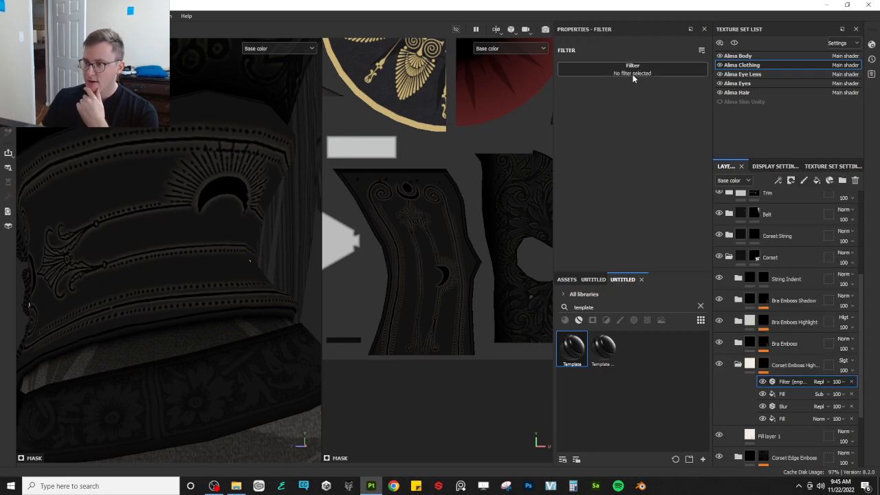
{"action": "left_click", "coordinate": [634, 71]}
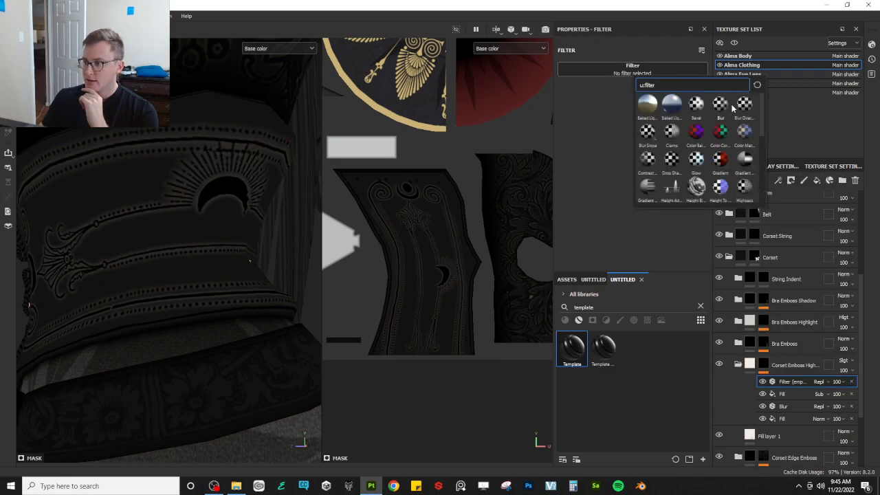
{"action": "left_click", "coordinate": [648, 132]}
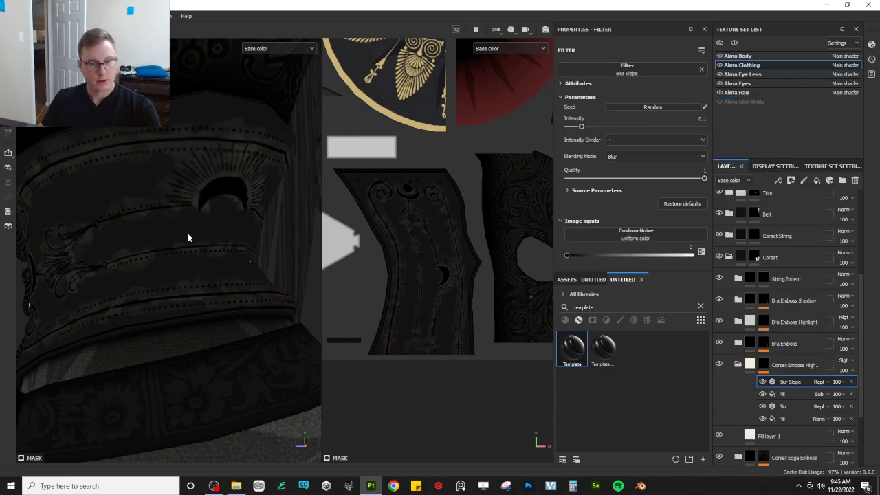
{"action": "scroll", "coordinate": [181, 231], "scroll_direction": "up", "scroll_amount": 5}
{"action": "left_click_drag", "start_coordinate": [135, 253], "coordinate": [190, 258], "text": "alt"}
{"action": "left_click_drag", "start_coordinate": [110, 244], "coordinate": [225, 257], "text": "alt"}
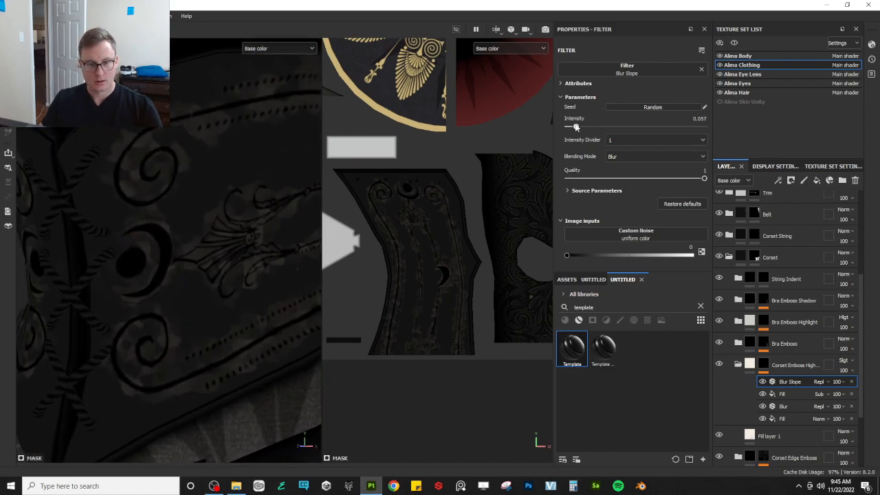
{"action": "left_click_drag", "start_coordinate": [570, 127], "coordinate": [568, 127]}
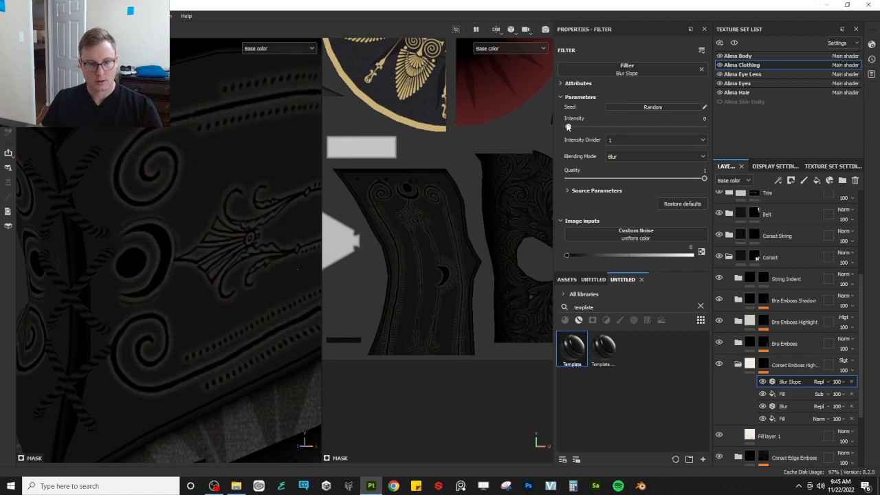
{"action": "left_click_drag", "start_coordinate": [227, 278], "coordinate": [217, 253], "text": "alt"}
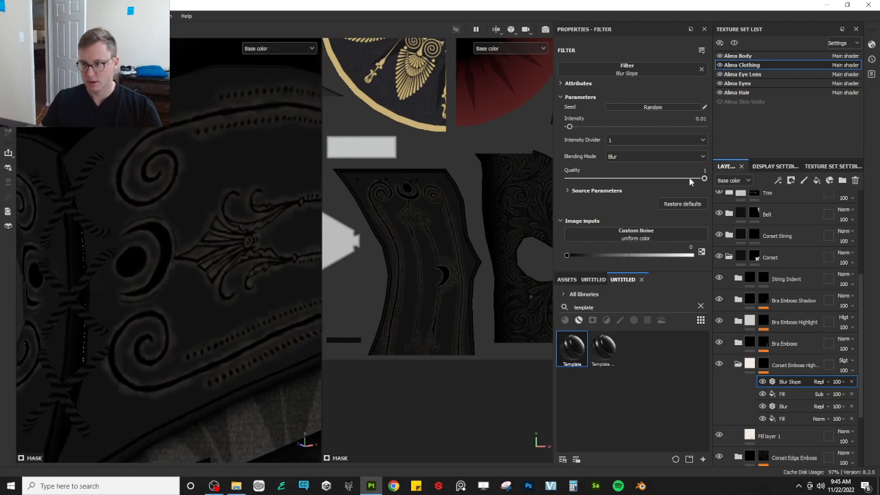
- Try BnW Spots 1 as the Blur Slope filter's custom noise with a balance of 0.66, and remove the noise
{"action": "left_click", "coordinate": [641, 234]}
{"action": "type", "text": "noise"}
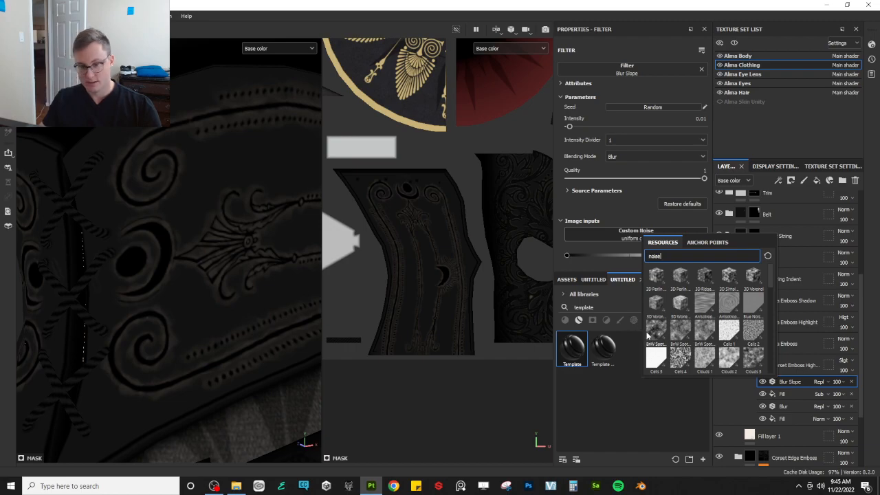
{"action": "left_click", "coordinate": [651, 333]}
{"action": "scroll", "coordinate": [640, 221], "scroll_direction": "down", "scroll_amount": 2}
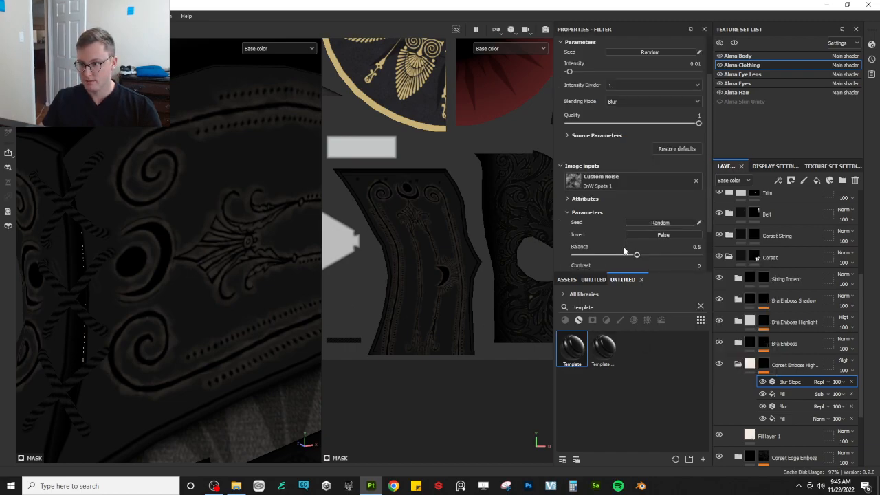
{"action": "left_click_drag", "start_coordinate": [608, 261], "coordinate": [667, 266]}
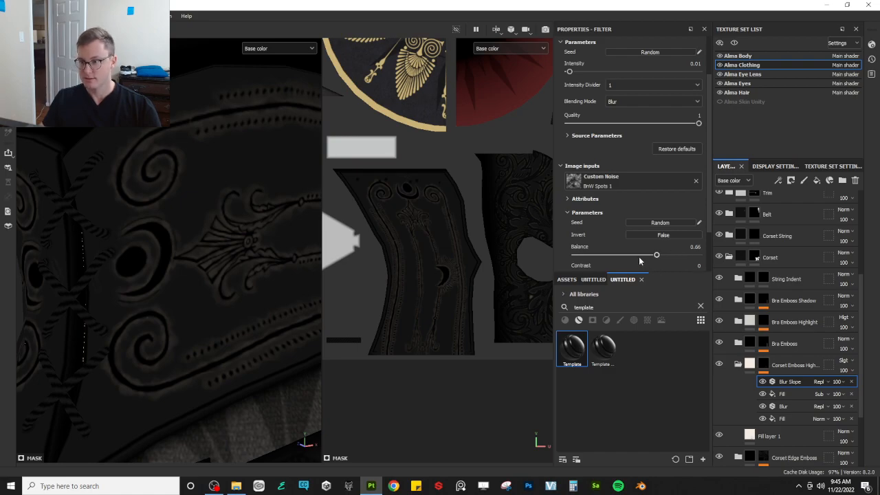
{"action": "left_click", "coordinate": [696, 181]}
- Compare Blur Slope intensity dividers of 1 and 10, settle on 10, and set the intensity to 0.061
{"action": "left_click", "coordinate": [628, 156]}
{"action": "left_click", "coordinate": [623, 140]}
{"action": "left_click", "coordinate": [621, 164]}
{"action": "left_click", "coordinate": [620, 140]}
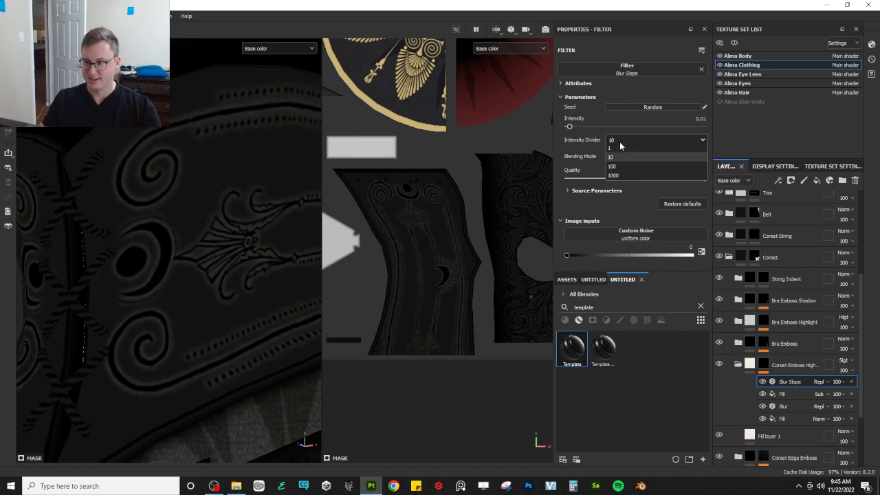
{"action": "left_click", "coordinate": [617, 152]}
{"action": "left_click", "coordinate": [617, 142]}
{"action": "left_click", "coordinate": [616, 161]}
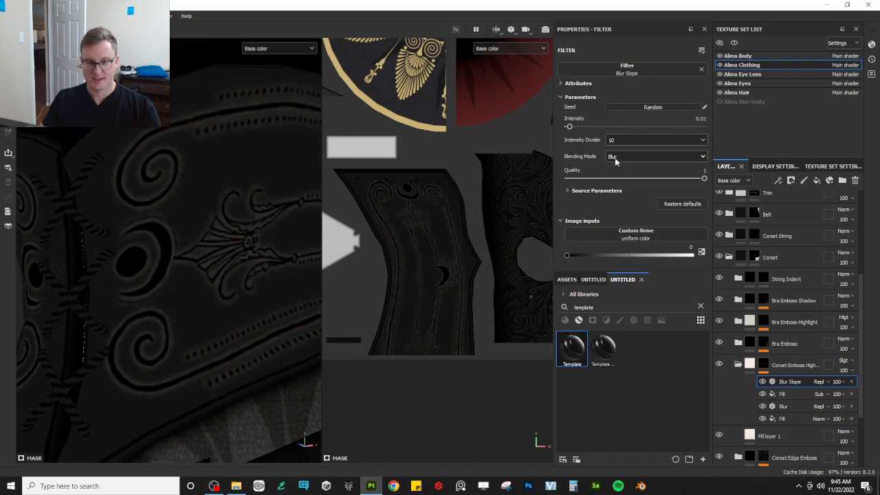
{"action": "left_click", "coordinate": [619, 142]}
{"action": "left_click", "coordinate": [617, 152]}
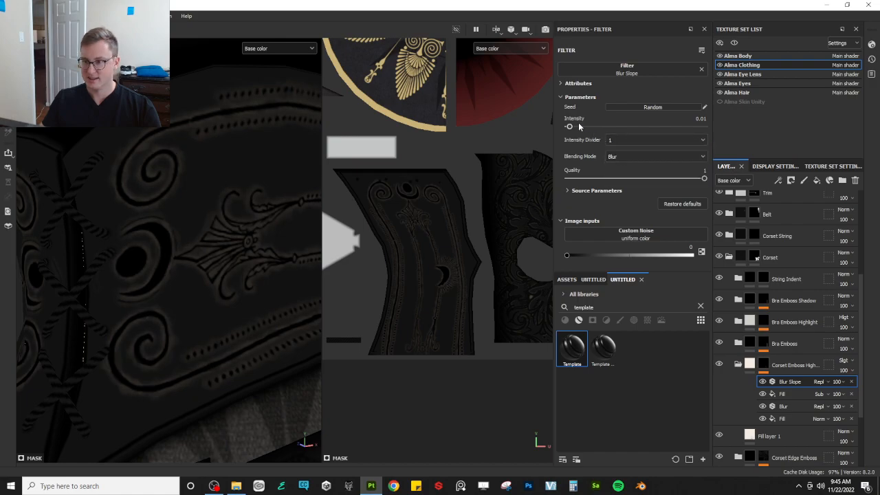
{"action": "left_click", "coordinate": [631, 140]}
{"action": "left_click", "coordinate": [619, 161]}
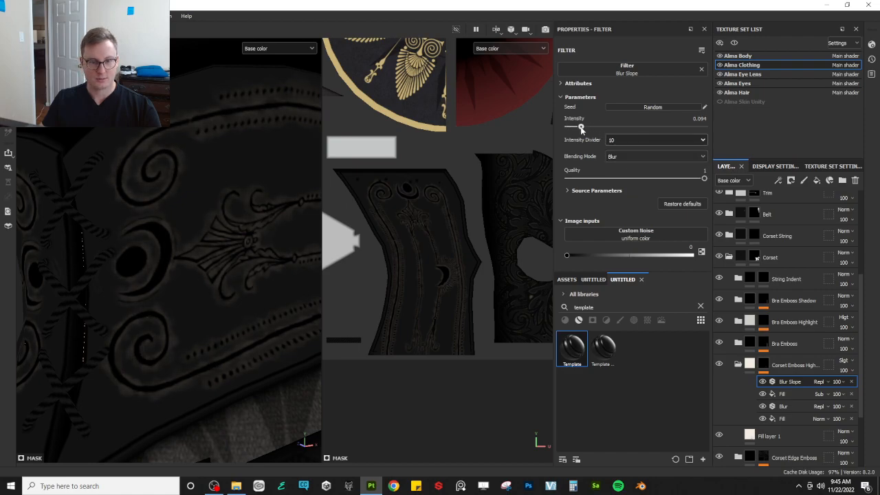
{"action": "left_click_drag", "start_coordinate": [580, 127], "coordinate": [576, 127]}
- Examine the blurred corset highlight from the front and side, comparing the Material and Base color views
{"action": "key", "text": "m"}
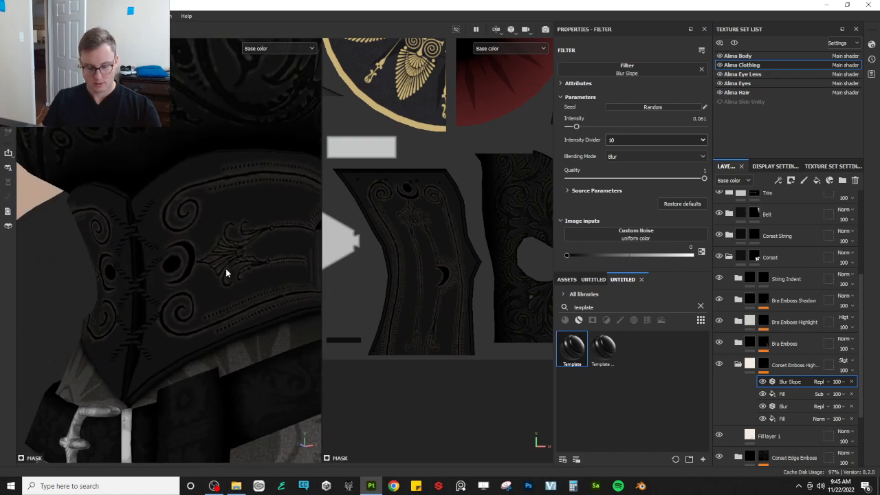
{"action": "left_click_drag", "start_coordinate": [224, 282], "coordinate": [215, 313], "text": "alt"}
{"action": "scroll", "coordinate": [249, 306], "scroll_direction": "down", "scroll_amount": 5}
{"action": "scroll", "coordinate": [215, 313], "scroll_direction": "up", "scroll_amount": 3}
{"action": "middle_click_drag", "start_coordinate": [214, 313], "coordinate": [204, 327], "text": "alt"}
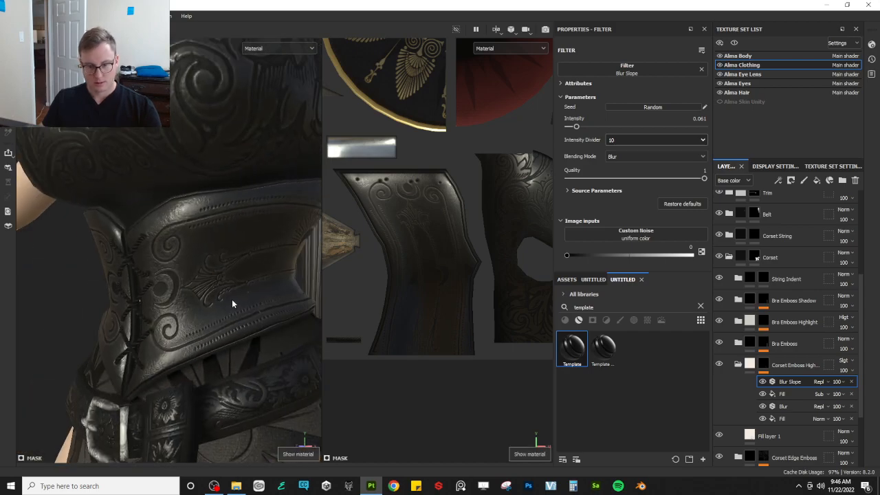
{"action": "key", "text": "c"}
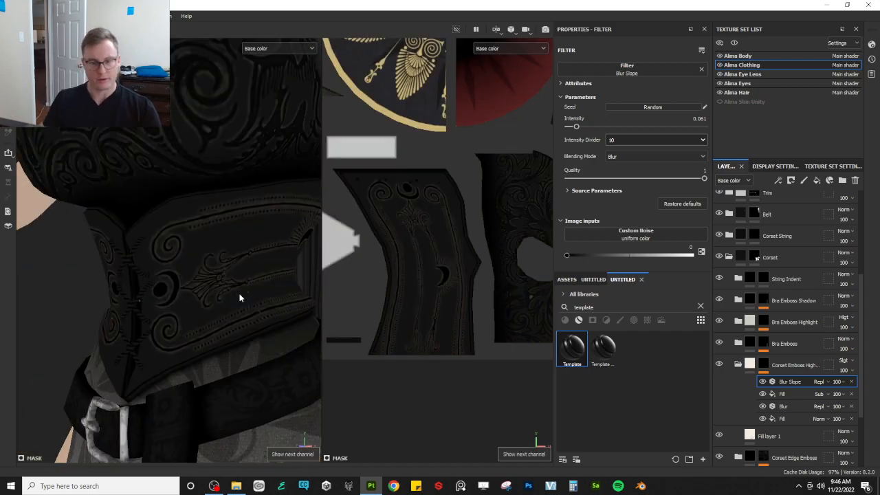
{"action": "scroll", "coordinate": [227, 300], "scroll_direction": "up", "scroll_amount": 4}
{"action": "left_click_drag", "start_coordinate": [208, 297], "coordinate": [204, 285], "text": "alt"}
{"action": "middle_click_drag", "start_coordinate": [204, 285], "coordinate": [200, 251], "text": "alt"}
{"action": "left_click_drag", "start_coordinate": [200, 252], "coordinate": [227, 272], "text": "alt"}
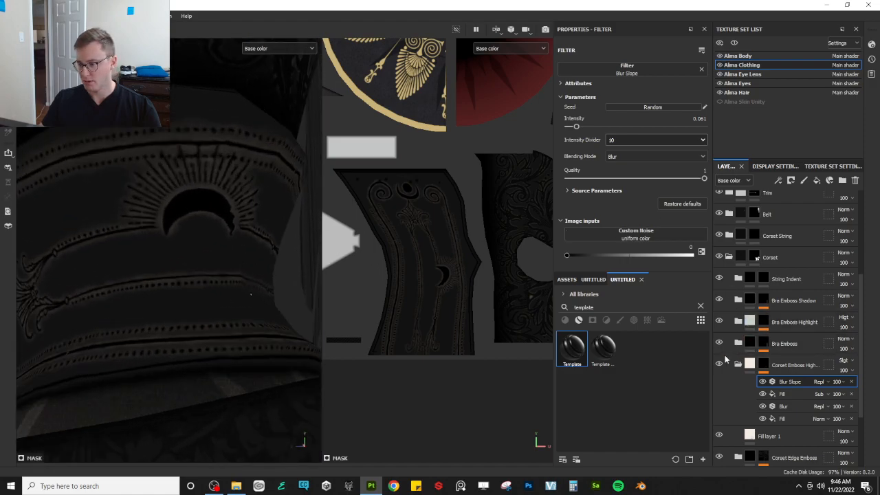
- Toggle the Corset Emboss Highlight folder's visibility and judge the highlight near and far in the Base color and Material views
{"action": "left_click", "coordinate": [720, 364]}
{"action": "left_click", "coordinate": [719, 364]}
{"action": "mouse_move", "coordinate": [224, 237]}
{"action": "left_mouse_down", "text": "alt"}
{"action": "mouse_move", "coordinate": [177, 225]}
{"action": "mouse_move", "coordinate": [215, 200]}
{"action": "mouse_move", "coordinate": [185, 227]}
{"action": "mouse_move", "coordinate": [200, 246]}
{"action": "mouse_move", "coordinate": [232, 206]}
{"action": "mouse_move", "coordinate": [244, 222]}
{"action": "mouse_move", "coordinate": [279, 205]}
{"action": "mouse_move", "coordinate": [231, 207]}
{"action": "mouse_move", "coordinate": [172, 237]}
{"action": "mouse_move", "coordinate": [189, 223]}
{"action": "mouse_move", "coordinate": [211, 224]}
{"action": "mouse_move", "coordinate": [194, 238]}
{"action": "mouse_move", "coordinate": [244, 254]}
{"action": "mouse_move", "coordinate": [202, 213]}
{"action": "mouse_move", "coordinate": [184, 253]}
{"action": "left_mouse_up", "text": "alt"}
{"action": "scroll", "coordinate": [224, 218], "scroll_direction": "down", "scroll_amount": 3}
{"action": "scroll", "coordinate": [259, 185], "scroll_direction": "up", "scroll_amount": 3}
{"action": "scroll", "coordinate": [259, 214], "scroll_direction": "down", "scroll_amount": 6}
{"action": "key", "text": "m"}
{"action": "scroll", "coordinate": [217, 214], "scroll_direction": "up", "scroll_amount": 8}
{"action": "scroll", "coordinate": [190, 222], "scroll_direction": "down", "scroll_amount": 7}
{"action": "scroll", "coordinate": [201, 236], "scroll_direction": "up", "scroll_amount": 6}
{"action": "scroll", "coordinate": [195, 238], "scroll_direction": "down", "scroll_amount": 7}
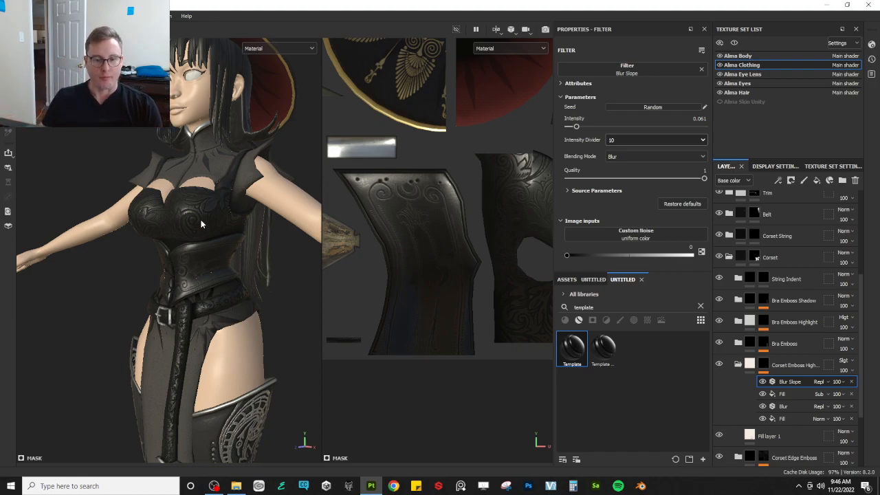
- Inspect the corset's embossed leather from several angles and distances in the Material view
{"action": "scroll", "coordinate": [192, 249], "scroll_direction": "up", "scroll_amount": 6}
{"action": "middle_click_drag", "start_coordinate": [190, 254], "coordinate": [191, 222], "text": "alt"}
{"action": "left_click_drag", "start_coordinate": [190, 222], "coordinate": [151, 234], "text": "alt"}
{"action": "scroll", "coordinate": [176, 218], "scroll_direction": "down", "scroll_amount": 3}
{"action": "middle_click_drag", "start_coordinate": [151, 234], "coordinate": [128, 202], "text": "alt"}
{"action": "scroll", "coordinate": [141, 240], "scroll_direction": "down", "scroll_amount": 2}
{"action": "left_click_drag", "start_coordinate": [141, 240], "coordinate": [102, 234], "text": "alt"}
{"action": "scroll", "coordinate": [103, 233], "scroll_direction": "up", "scroll_amount": 4}
{"action": "scroll", "coordinate": [167, 228], "scroll_direction": "up", "scroll_amount": 3}
{"action": "left_click_drag", "start_coordinate": [168, 228], "coordinate": [317, 278], "text": "alt"}
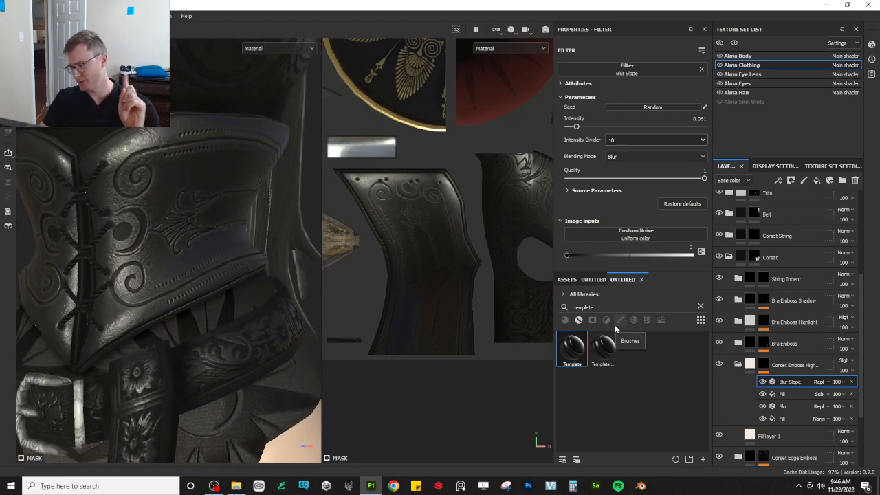
- Add the Template smart material above the collapsed Corset Emboss Highlight folder and rename it Corset Emboss Shadow
{"action": "left_click", "coordinate": [745, 367]}
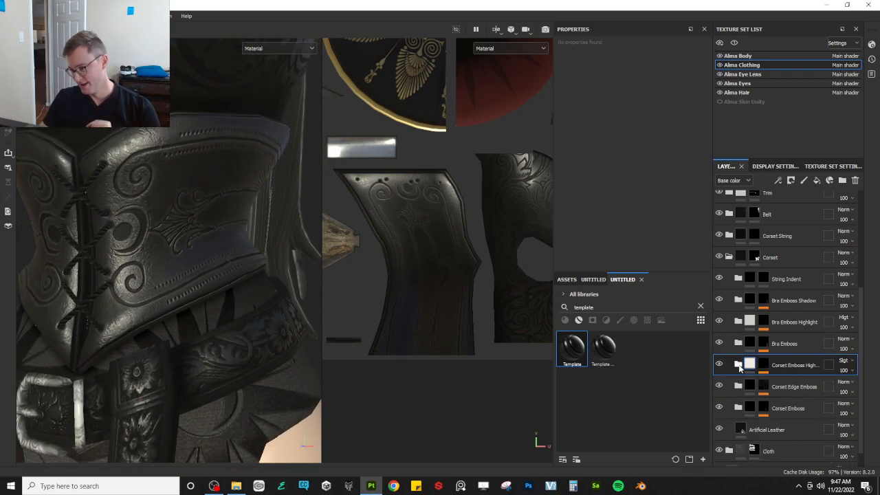
{"action": "left_click_drag", "start_coordinate": [573, 347], "coordinate": [784, 375]}
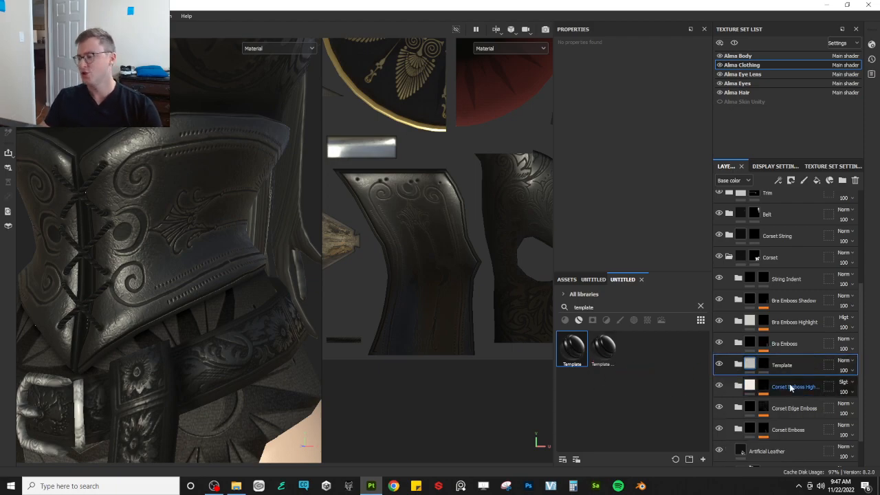
{"action": "double_click", "coordinate": [790, 368]}
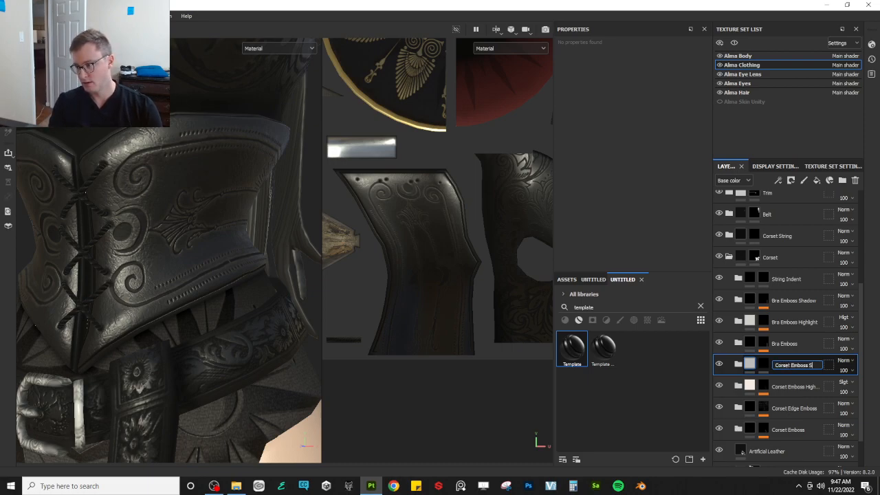
{"action": "key", "text": "Return"}
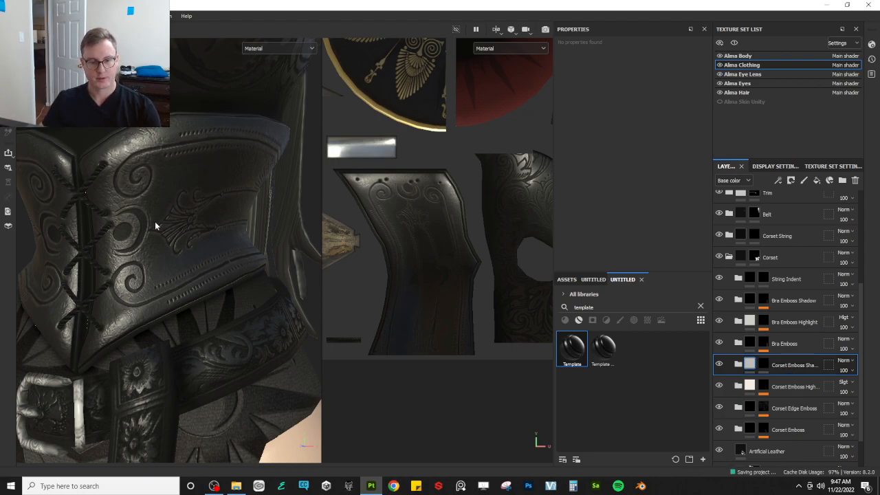
- Add a fill to the Corset Emboss Shadow mask, using the Corset Emboss mask anchor point as its grayscale source
{"action": "left_click", "coordinate": [753, 369]}
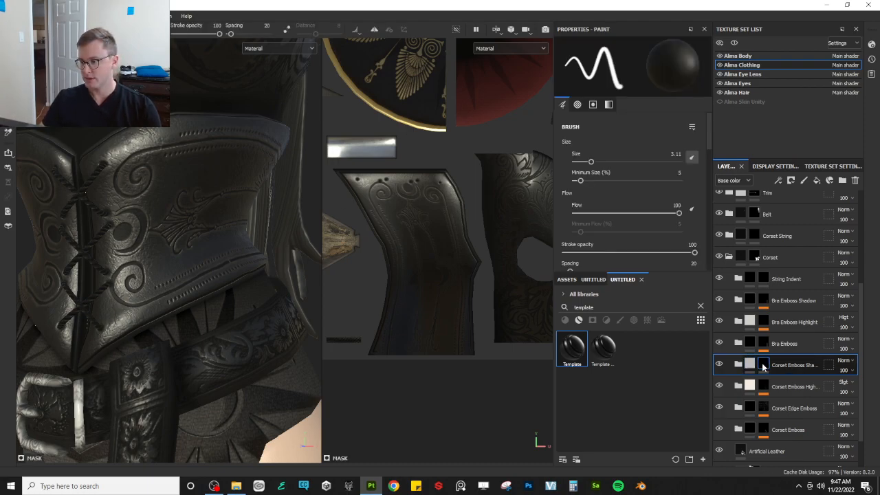
{"action": "right_click", "coordinate": [753, 369]}
{"action": "left_click", "coordinate": [777, 323]}
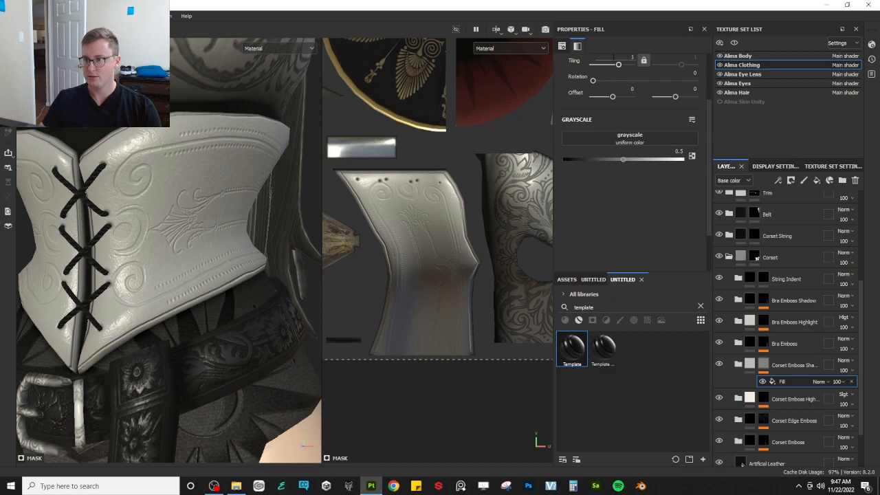
{"action": "left_click", "coordinate": [632, 137]}
{"action": "left_click", "coordinate": [695, 149]}
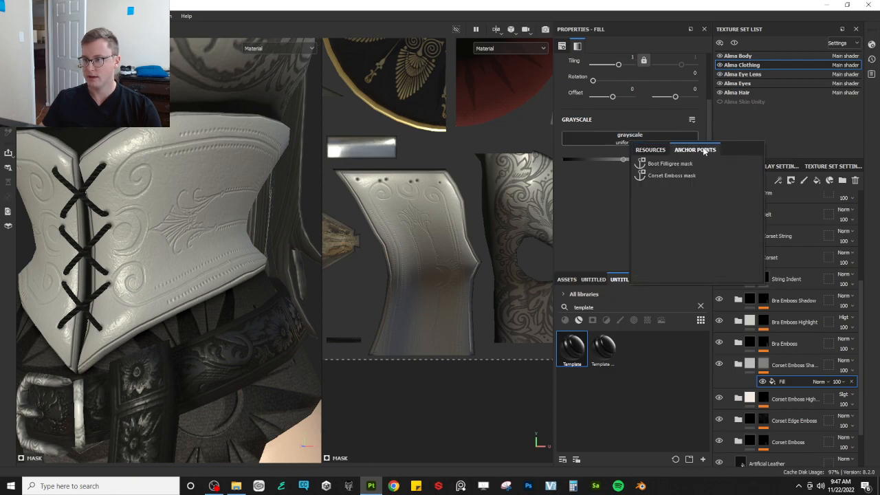
{"action": "left_click", "coordinate": [669, 175]}
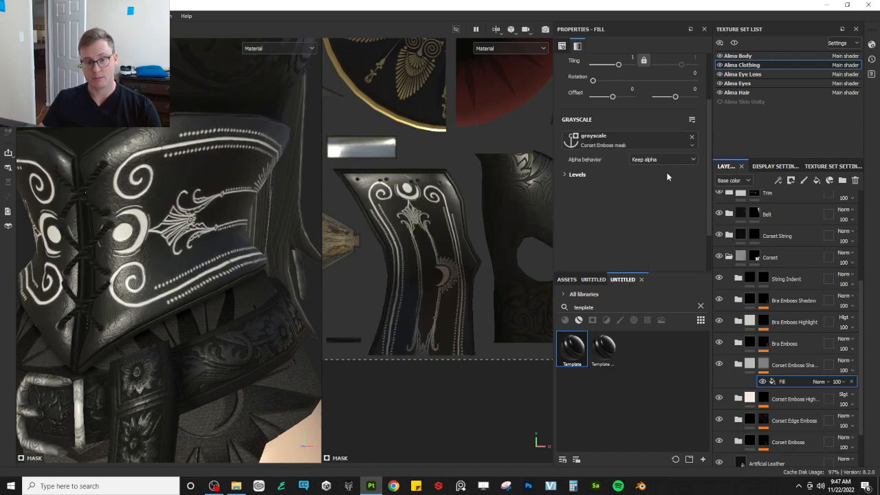
- Add a Bevel filter above the anchor fill in the Corset Emboss Shadow mask
{"action": "right_click", "coordinate": [764, 370]}
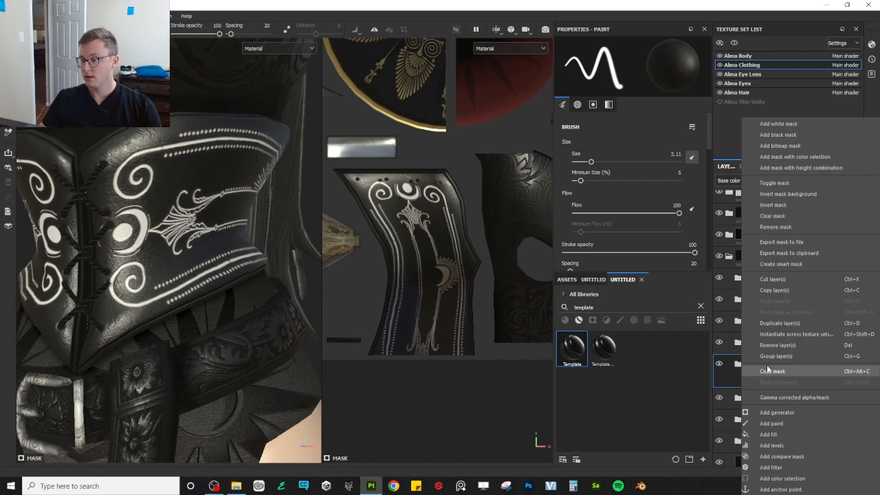
{"action": "left_click", "coordinate": [763, 462]}
{"action": "left_click", "coordinate": [632, 69]}
{"action": "left_click", "coordinate": [708, 107]}
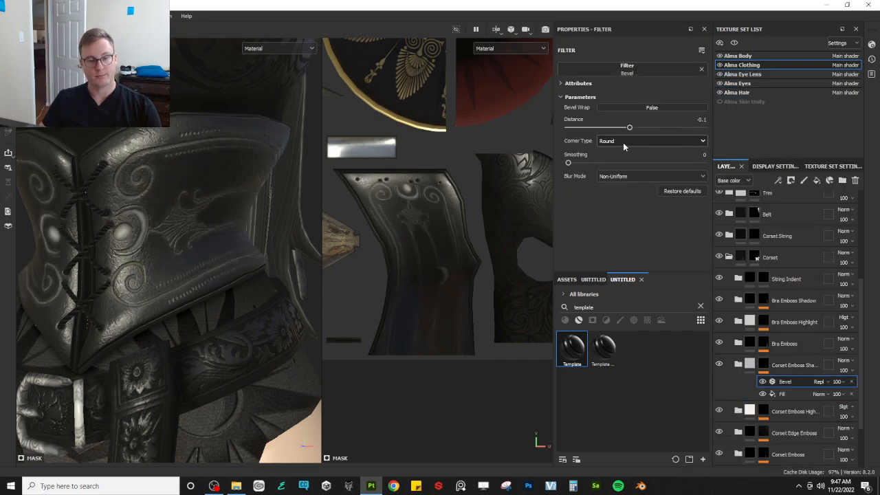
- Duplicate the shadow mask's anchor fill, place the copy above the Bevel filter, and set its blending to Inverse Subtract
{"action": "left_click_drag", "start_coordinate": [251, 199], "coordinate": [205, 206], "text": "alt"}
{"action": "scroll", "coordinate": [172, 227], "scroll_direction": "up", "scroll_amount": 3}
{"action": "left_click_drag", "start_coordinate": [151, 240], "coordinate": [167, 270], "text": "alt"}
{"action": "scroll", "coordinate": [164, 260], "scroll_direction": "up", "scroll_amount": 2}
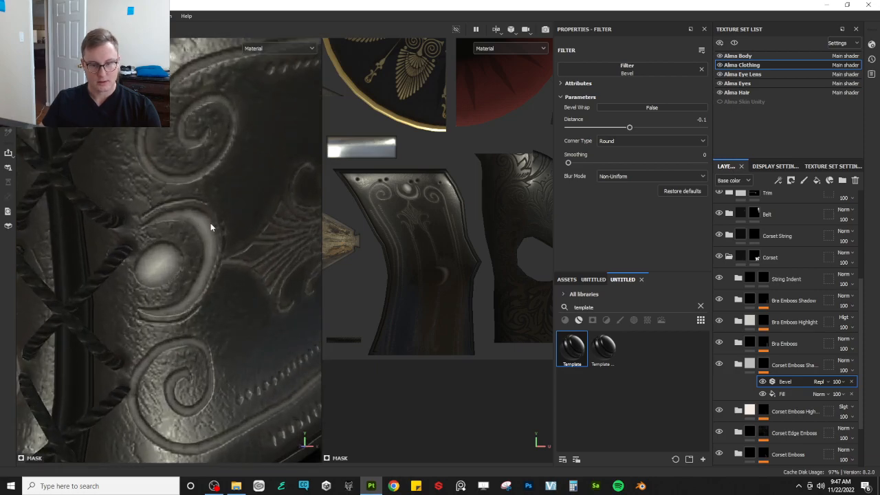
{"action": "left_click", "coordinate": [808, 396]}
{"action": "key", "text": "ctrl+d"}
{"action": "left_click_drag", "start_coordinate": [794, 397], "coordinate": [802, 376]}
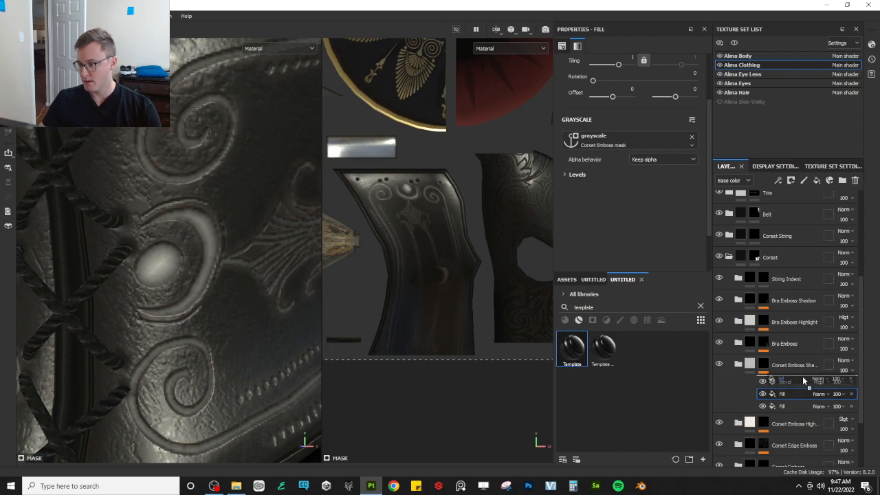
{"action": "left_click", "coordinate": [818, 381]}
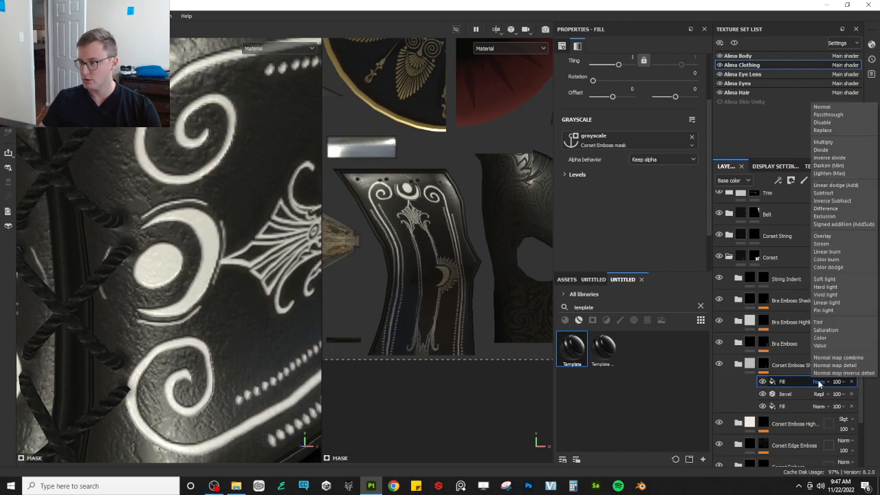
{"action": "left_click", "coordinate": [841, 200]}
- Set the shadow mask's Bevel distance to -0.0101 and its smoothing to 0.22
{"action": "left_click_drag", "start_coordinate": [80, 275], "coordinate": [163, 261], "text": "alt"}
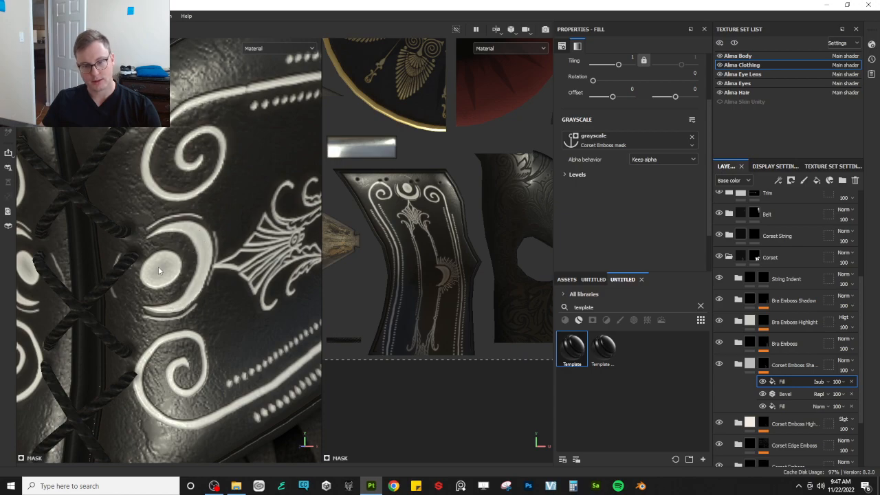
{"action": "left_click", "coordinate": [798, 394]}
{"action": "left_click_drag", "start_coordinate": [630, 129], "coordinate": [636, 129]}
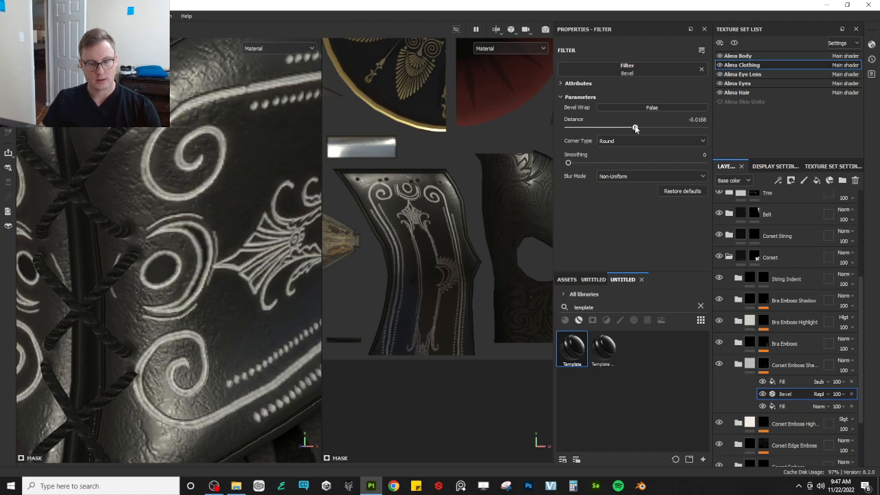
{"action": "left_click_drag", "start_coordinate": [568, 165], "coordinate": [575, 165]}
{"action": "scroll", "coordinate": [212, 241], "scroll_direction": "down", "scroll_amount": 6}
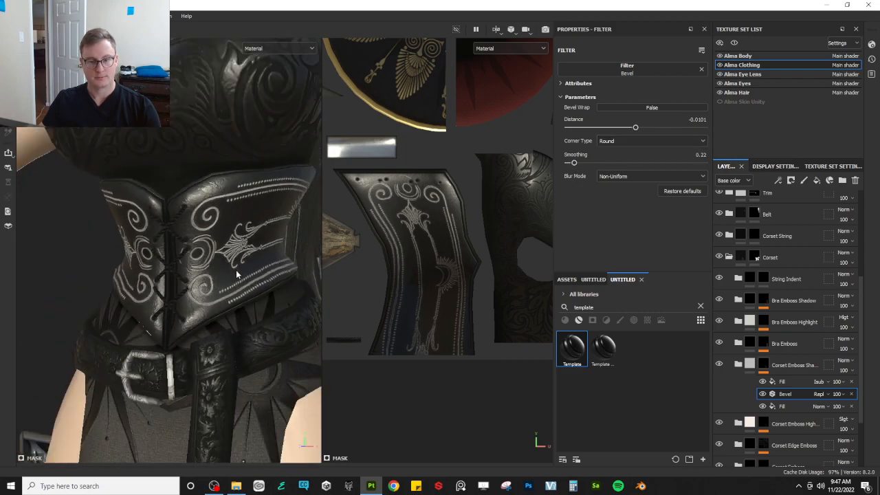
- Restrict the fill layer inside the Corset Emboss Shadow folder to the color channel and set its base color to black, 000000
{"action": "left_click_drag", "start_coordinate": [238, 270], "coordinate": [210, 280], "text": "alt"}
{"action": "scroll", "coordinate": [210, 282], "scroll_direction": "up", "scroll_amount": 3}
{"action": "scroll", "coordinate": [210, 280], "scroll_direction": "up", "scroll_amount": 3}
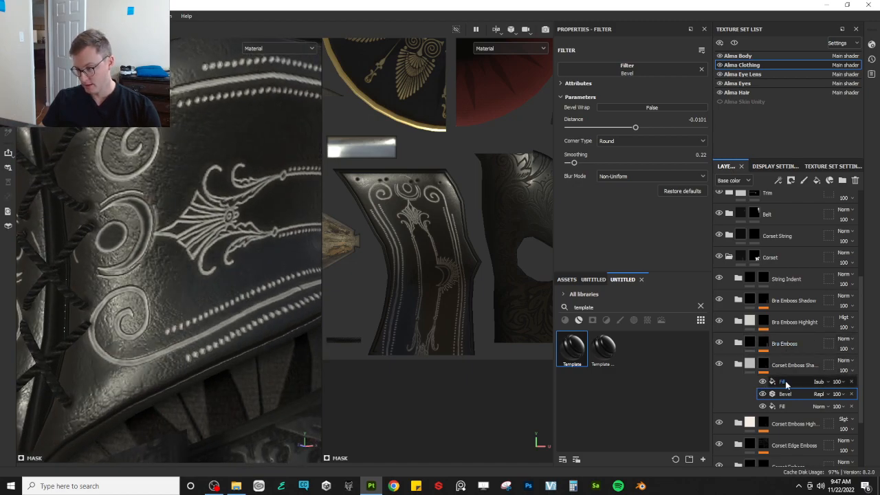
{"action": "left_click", "coordinate": [737, 365]}
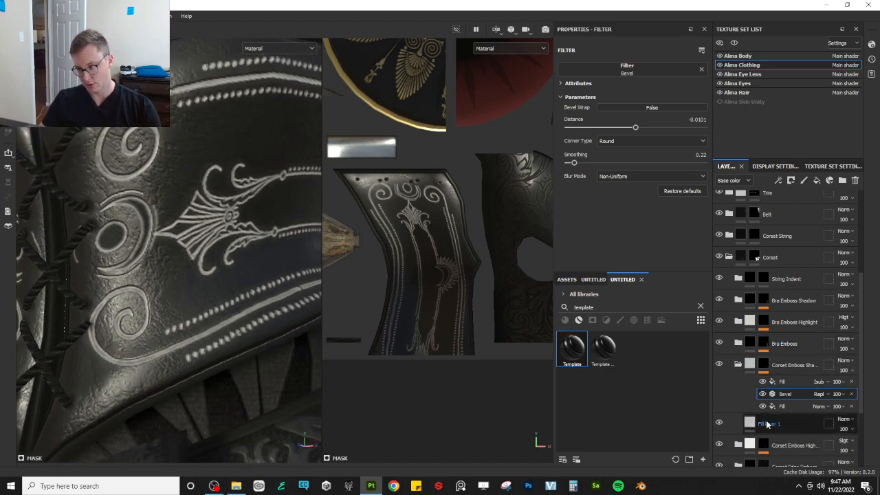
{"action": "left_click", "coordinate": [767, 423]}
{"action": "left_click", "coordinate": [572, 136]}
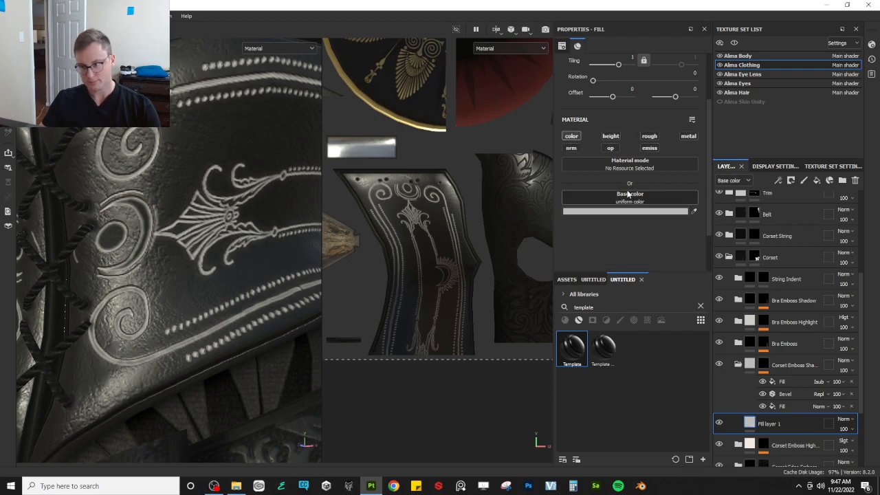
{"action": "left_click", "coordinate": [612, 212]}
{"action": "left_click", "coordinate": [662, 313]}
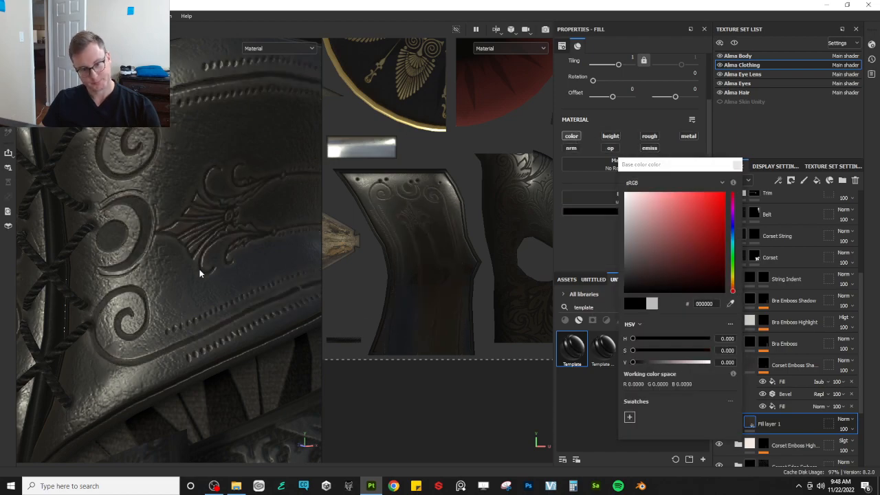
{"action": "key", "text": "c"}
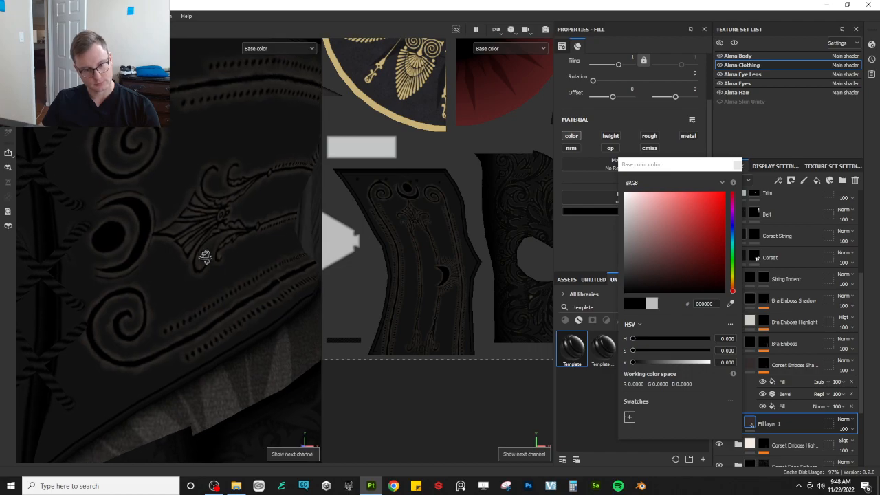
{"action": "left_click_drag", "start_coordinate": [190, 257], "coordinate": [119, 205], "text": "alt"}
{"action": "left_click", "coordinate": [737, 165]}
{"action": "scroll", "coordinate": [784, 310], "scroll_direction": "down", "scroll_amount": 3}
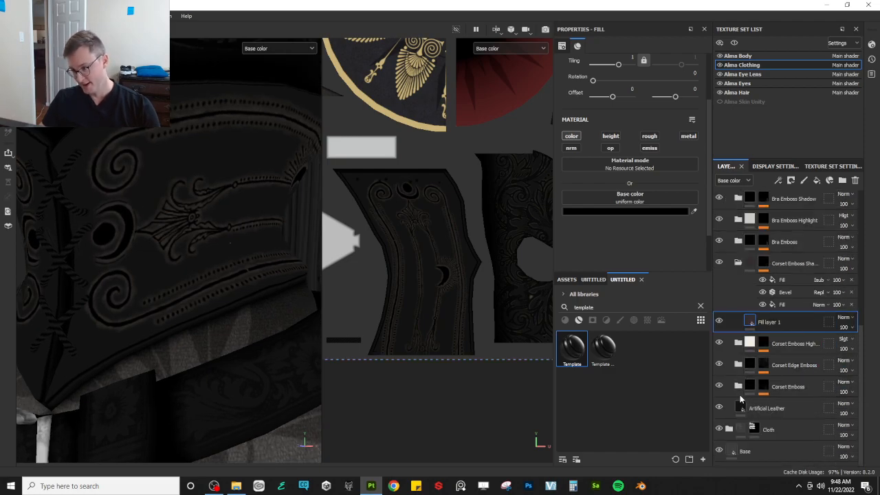
{"action": "left_click", "coordinate": [746, 408]}
{"action": "left_click", "coordinate": [602, 212]}
{"action": "left_click_drag", "start_coordinate": [632, 286], "coordinate": [618, 267]}
{"action": "key", "text": "ctrl+z"}
{"action": "left_click", "coordinate": [738, 167]}
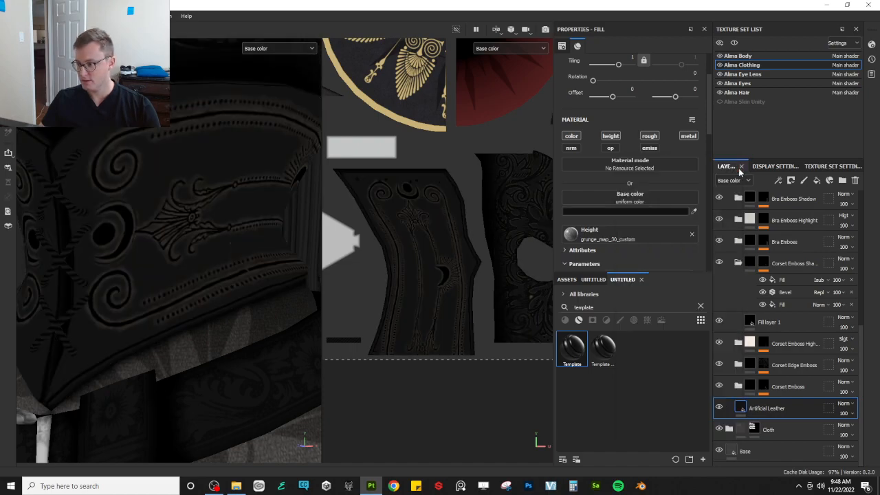
- Set the base color of the fill layer in the Corset Emboss folder to 0F0F0F and inspect it in material view
{"action": "left_click", "coordinate": [739, 388]}
{"action": "scroll", "coordinate": [756, 381], "scroll_direction": "down", "scroll_amount": 1}
{"action": "left_click", "coordinate": [769, 386]}
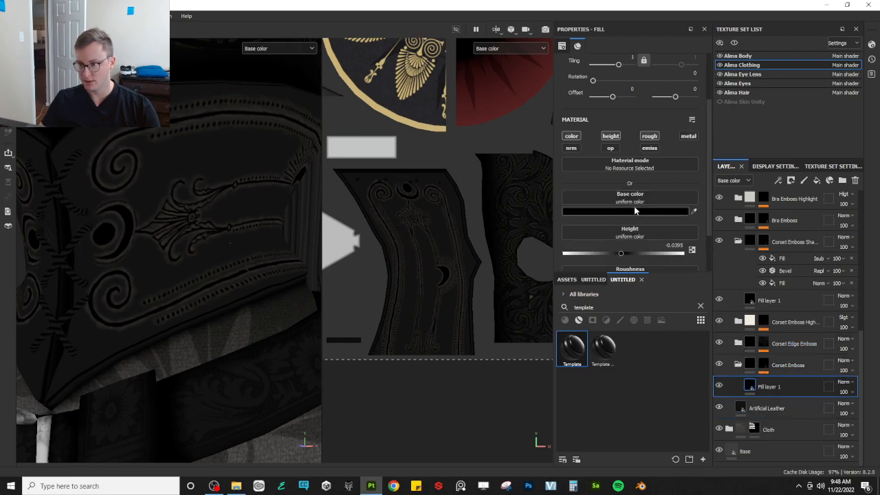
{"action": "left_click", "coordinate": [622, 211]}
{"action": "left_click_drag", "start_coordinate": [633, 266], "coordinate": [596, 296]}
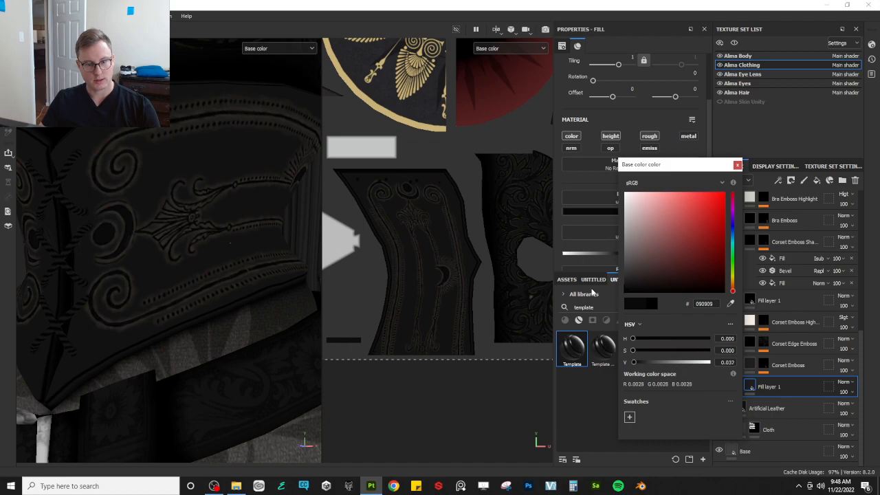
{"action": "scroll", "coordinate": [192, 230], "scroll_direction": "up", "scroll_amount": 6}
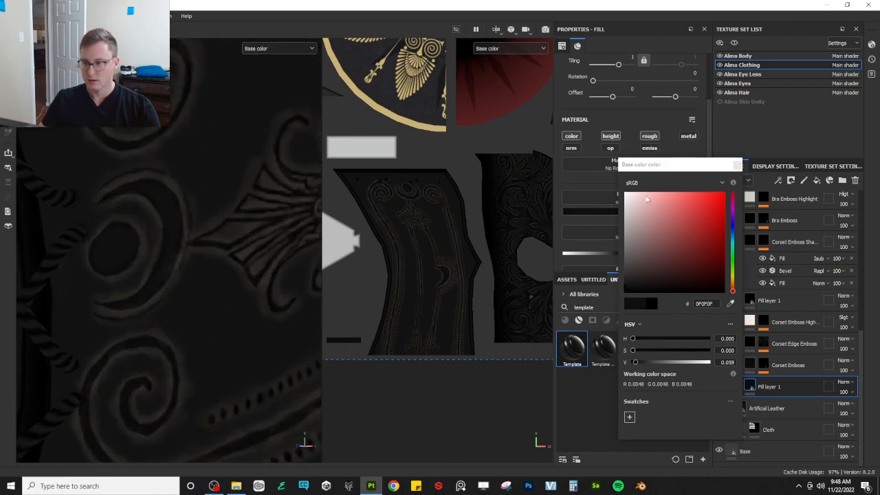
{"action": "left_click", "coordinate": [737, 165]}
{"action": "key", "text": "m"}
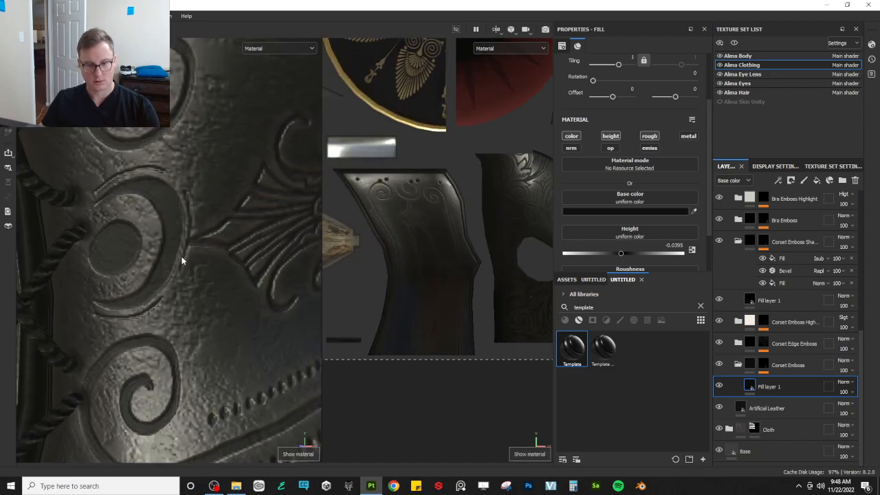
{"action": "scroll", "coordinate": [190, 252], "scroll_direction": "down", "scroll_amount": 2}
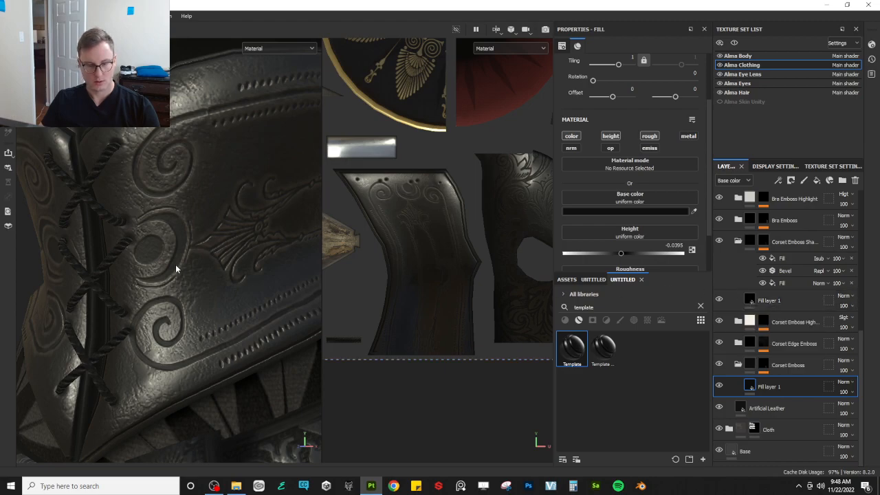
{"action": "scroll", "coordinate": [175, 265], "scroll_direction": "up", "scroll_amount": 2}
- Set the distance of the Bevel filter in the Corset Emboss Shadow mask to -0.0303, checking the base color view
{"action": "key", "text": "c"}
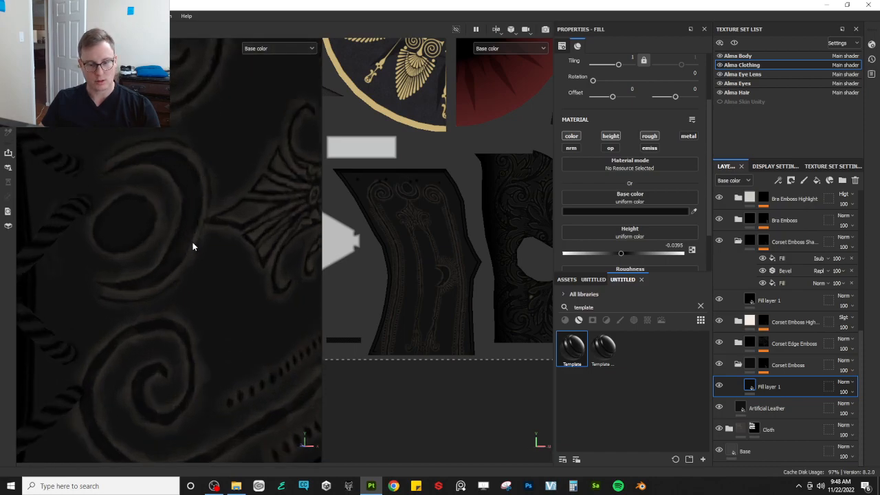
{"action": "left_click_drag", "start_coordinate": [192, 245], "coordinate": [124, 373], "text": "alt"}
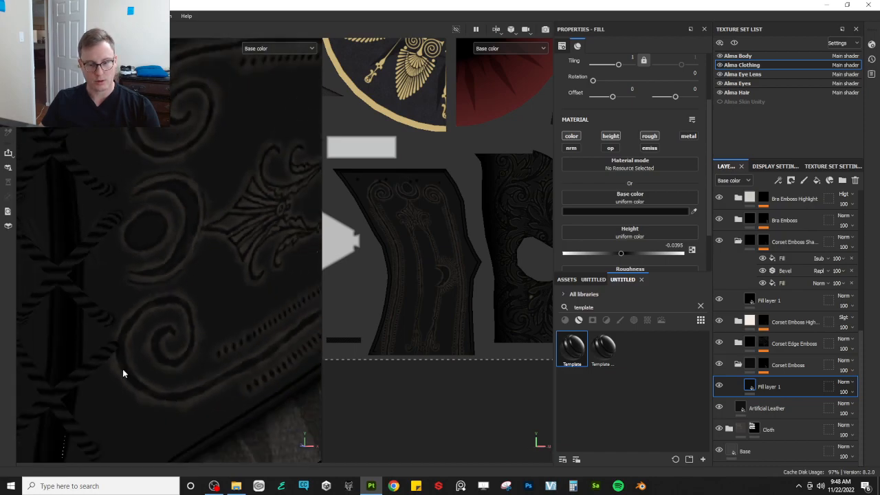
{"action": "left_click", "coordinate": [718, 242]}
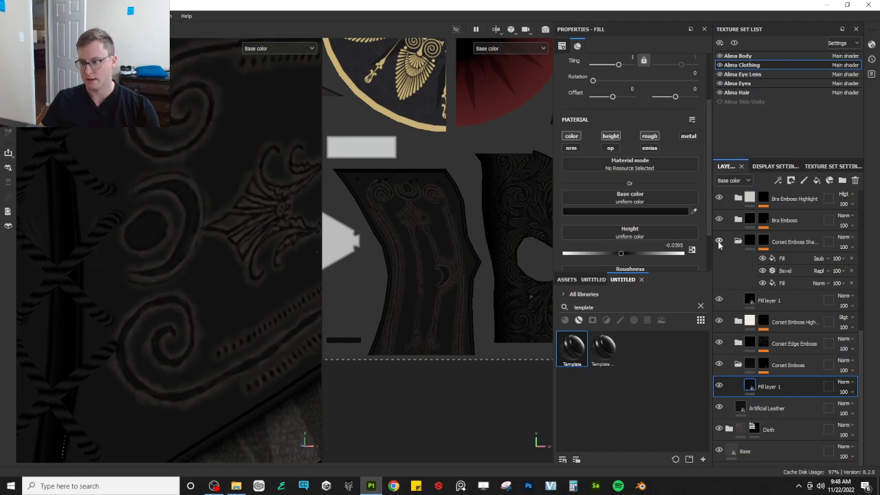
{"action": "left_click", "coordinate": [784, 271]}
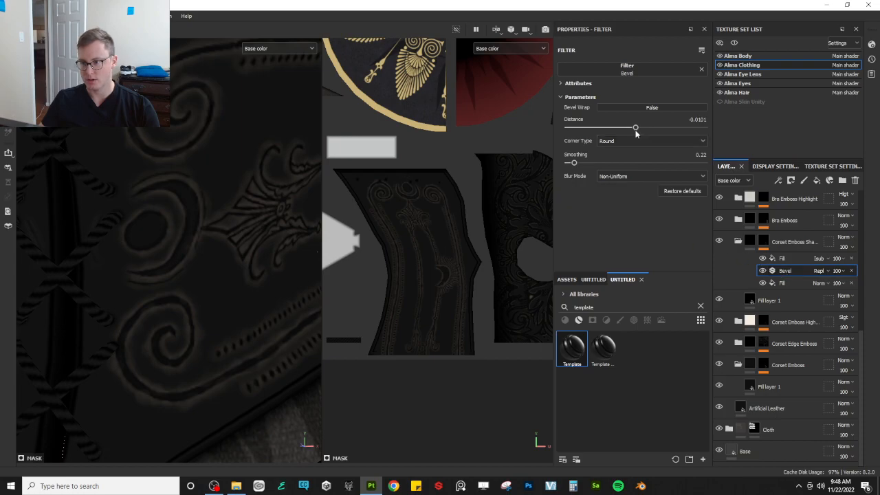
{"action": "left_click_drag", "start_coordinate": [634, 130], "coordinate": [636, 130]}
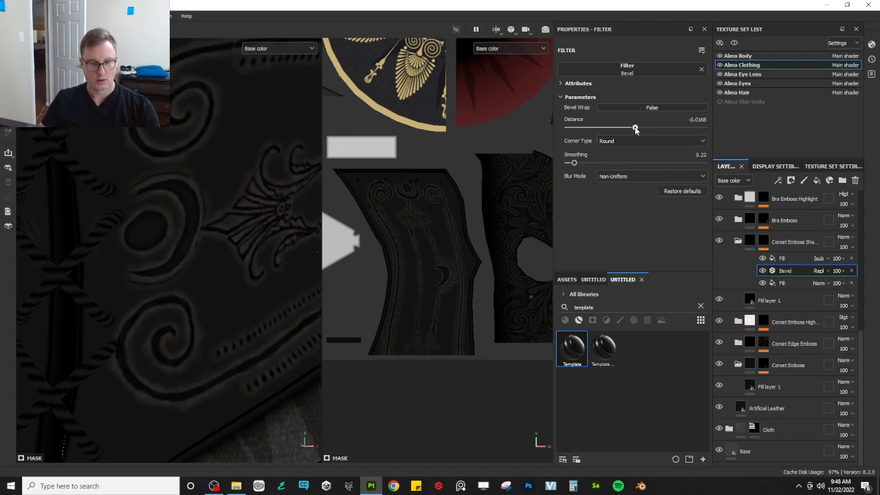
{"action": "left_click_drag", "start_coordinate": [226, 238], "coordinate": [207, 255], "text": "alt"}
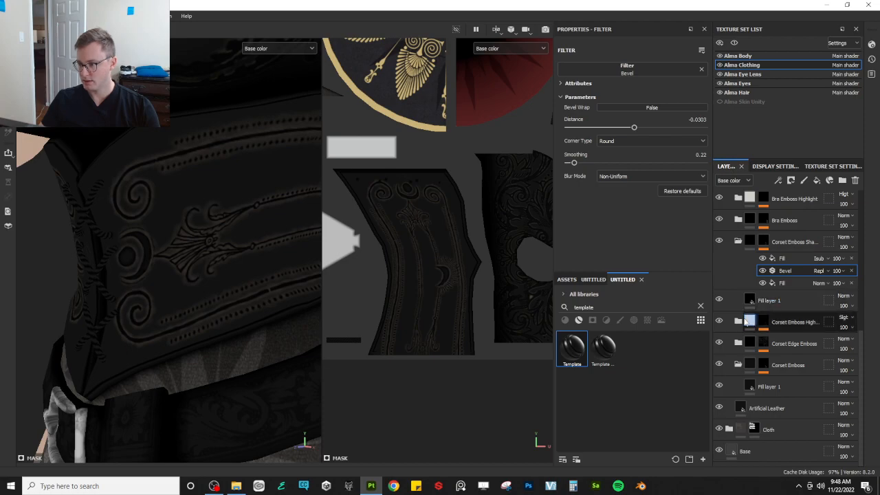
- Set the Corset Emboss Highlight mask's Blur Slope filter to an intensity divider of 100 and an intensity of 0.522
{"action": "left_click", "coordinate": [738, 320]}
{"action": "left_click", "coordinate": [781, 347]}
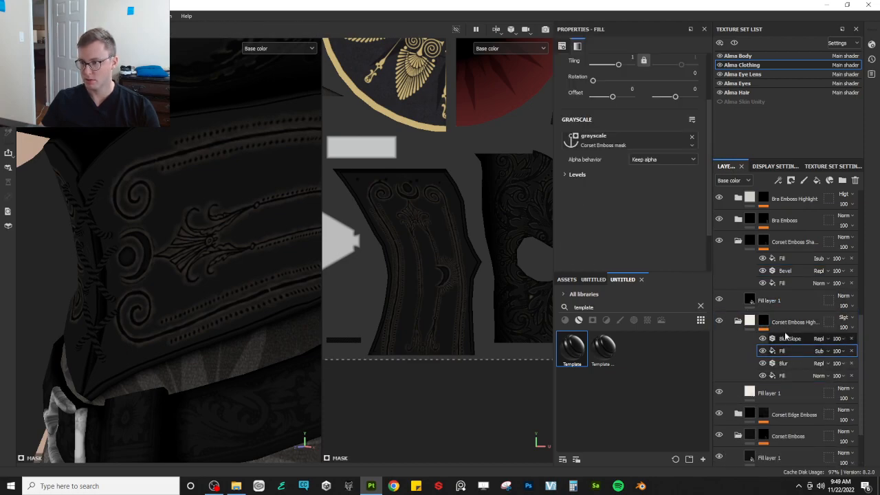
{"action": "left_click", "coordinate": [791, 339]}
{"action": "scroll", "coordinate": [297, 203], "scroll_direction": "up", "scroll_amount": 2}
{"action": "left_click", "coordinate": [627, 144]}
{"action": "left_click", "coordinate": [626, 166]}
{"action": "left_click_drag", "start_coordinate": [579, 126], "coordinate": [585, 128]}
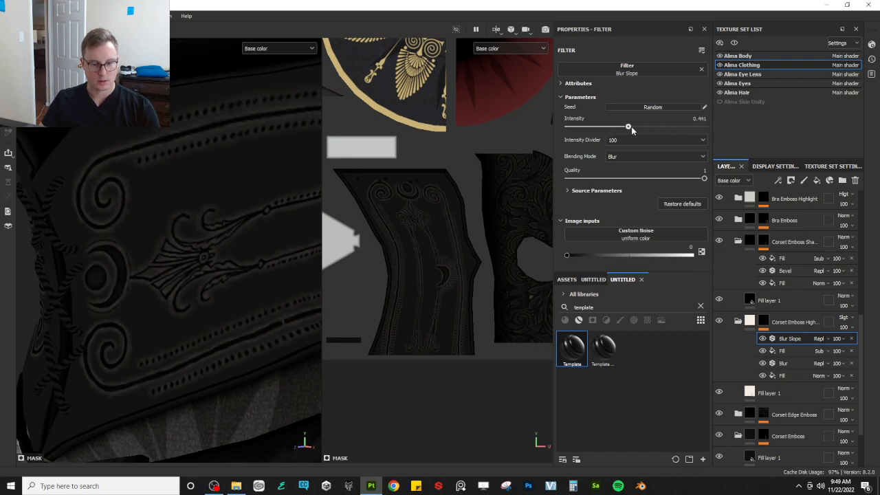
{"action": "left_click_drag", "start_coordinate": [223, 258], "coordinate": [233, 236], "text": "alt"}
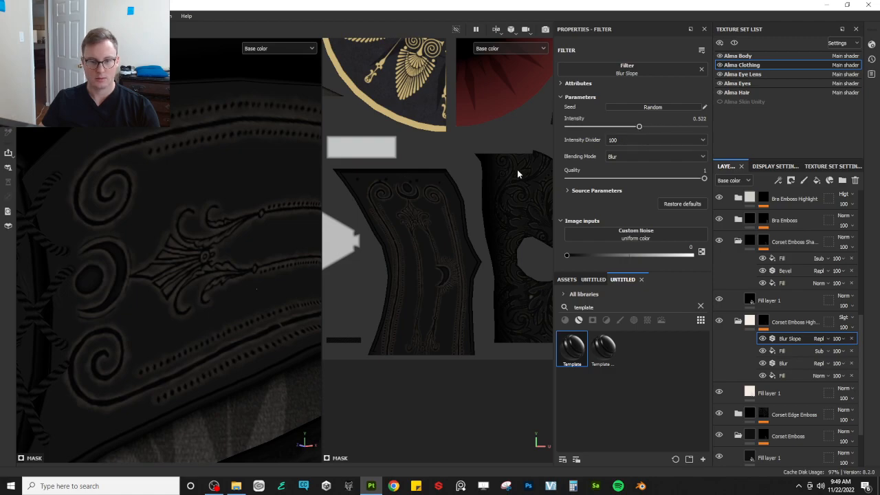
{"action": "left_click_drag", "start_coordinate": [185, 259], "coordinate": [143, 261], "text": "alt"}
{"action": "left_click", "coordinate": [719, 321]}
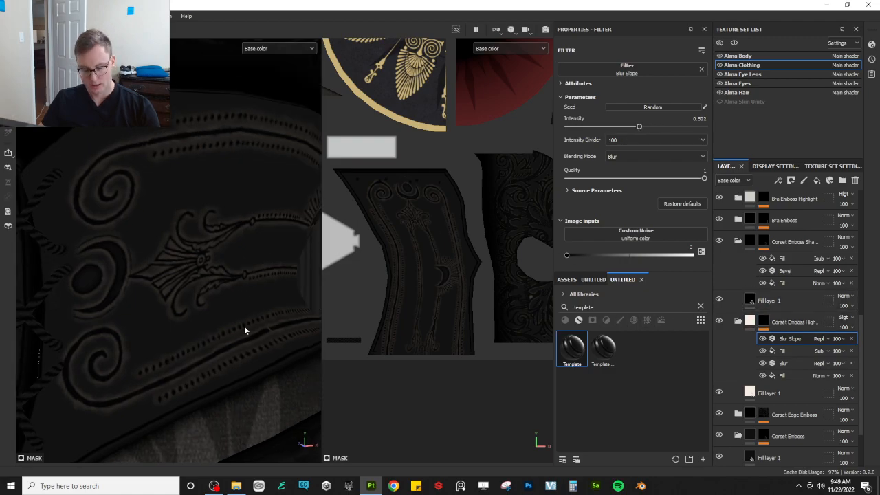
{"action": "key", "text": "m"}
{"action": "left_click_drag", "start_coordinate": [181, 297], "coordinate": [152, 296], "text": "alt"}
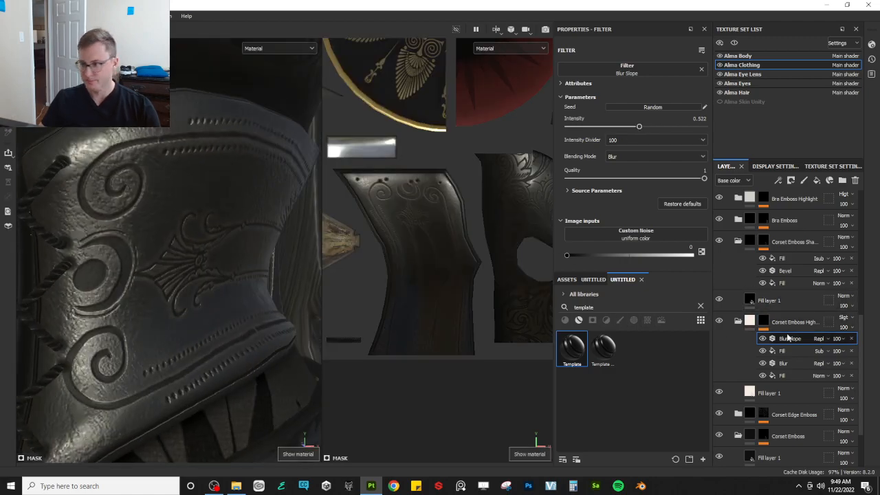
- Enable the height channel on the Corset Emboss Shadow folder's fill layer and set its height to -0.0189
{"action": "left_click", "coordinate": [754, 242]}
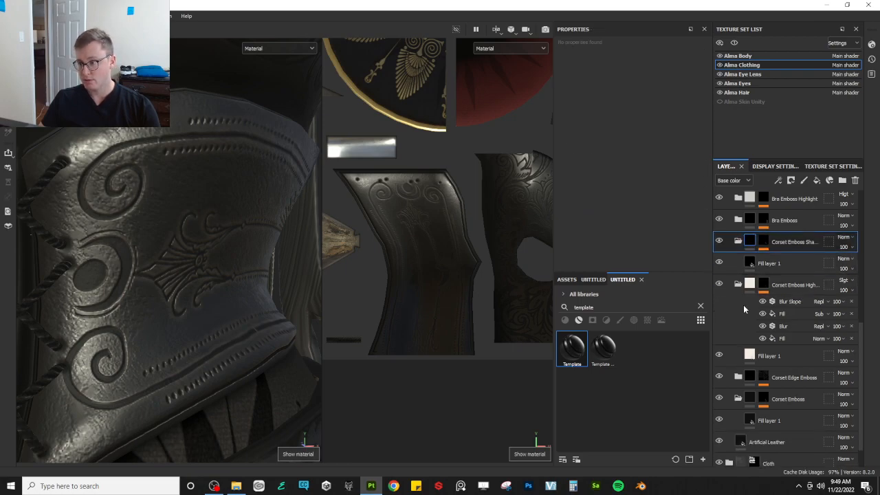
{"action": "left_click", "coordinate": [751, 265]}
{"action": "left_click", "coordinate": [617, 137]}
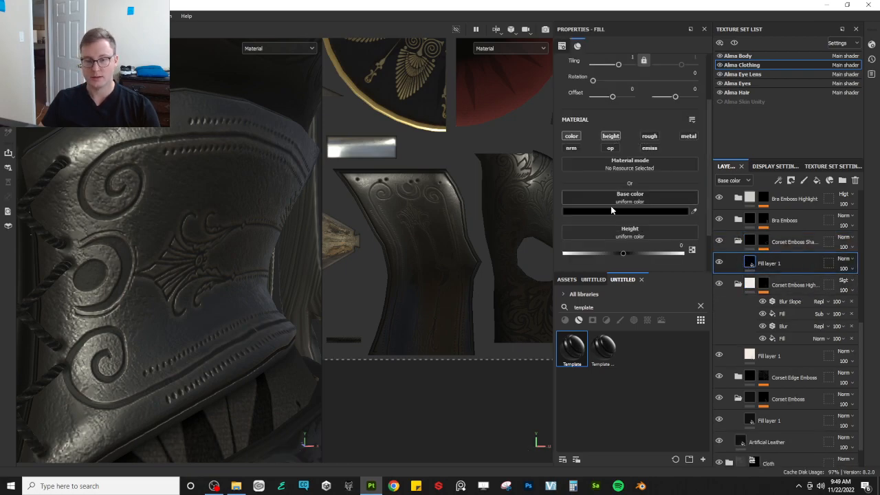
{"action": "left_click", "coordinate": [617, 254]}
{"action": "left_click_drag", "start_coordinate": [618, 255], "coordinate": [623, 257]}
{"action": "left_click_drag", "start_coordinate": [85, 375], "coordinate": [188, 282], "text": "alt"}
{"action": "scroll", "coordinate": [166, 265], "scroll_direction": "down", "scroll_amount": 3}
{"action": "scroll", "coordinate": [189, 281], "scroll_direction": "up", "scroll_amount": 5}
{"action": "right_click_drag", "start_coordinate": [149, 310], "coordinate": [292, 247], "text": "shift"}
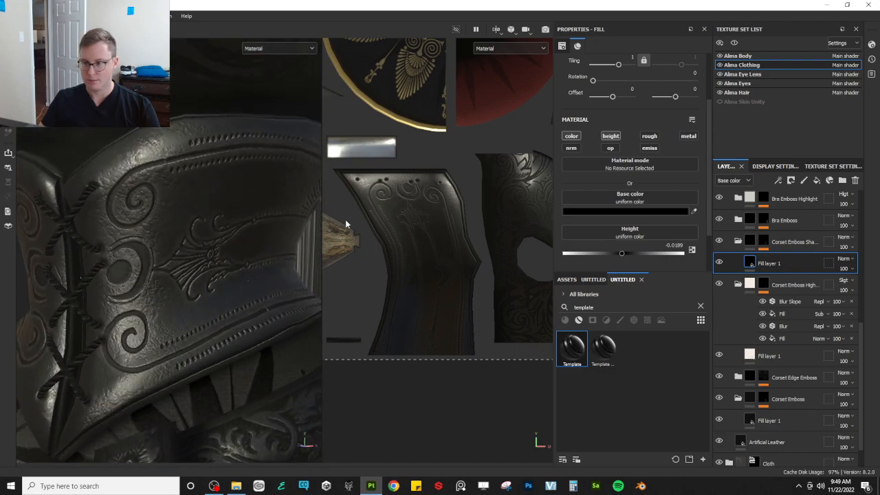
- Enable the roughness channel on the Corset Emboss Shadow folder's fill layer and set its roughness to 1
{"action": "left_click", "coordinate": [651, 136]}
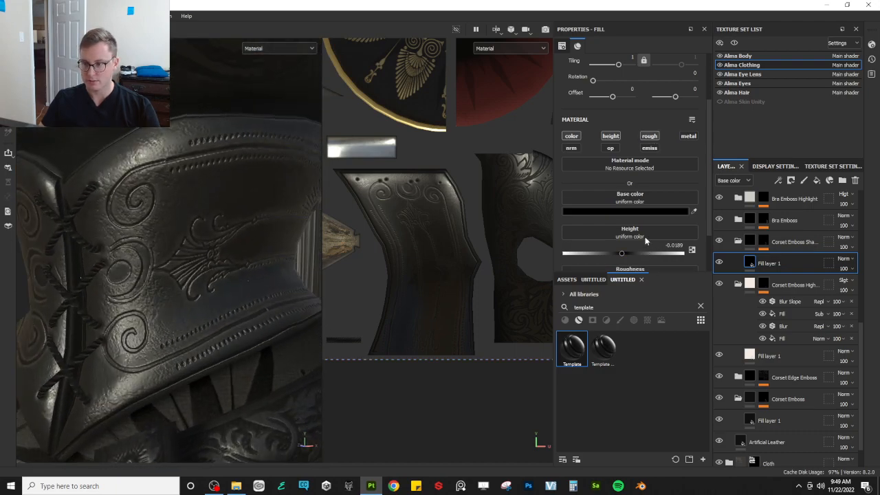
{"action": "scroll", "coordinate": [647, 246], "scroll_direction": "down", "scroll_amount": 2}
{"action": "scroll", "coordinate": [139, 284], "scroll_direction": "up", "scroll_amount": 2}
{"action": "mouse_move", "coordinate": [139, 283]}
{"action": "left_mouse_down", "text": "alt"}
{"action": "mouse_move", "coordinate": [181, 240]}
{"action": "mouse_move", "coordinate": [120, 243]}
{"action": "mouse_move", "coordinate": [147, 279]}
{"action": "mouse_move", "coordinate": [136, 268]}
{"action": "left_mouse_up", "text": "alt"}
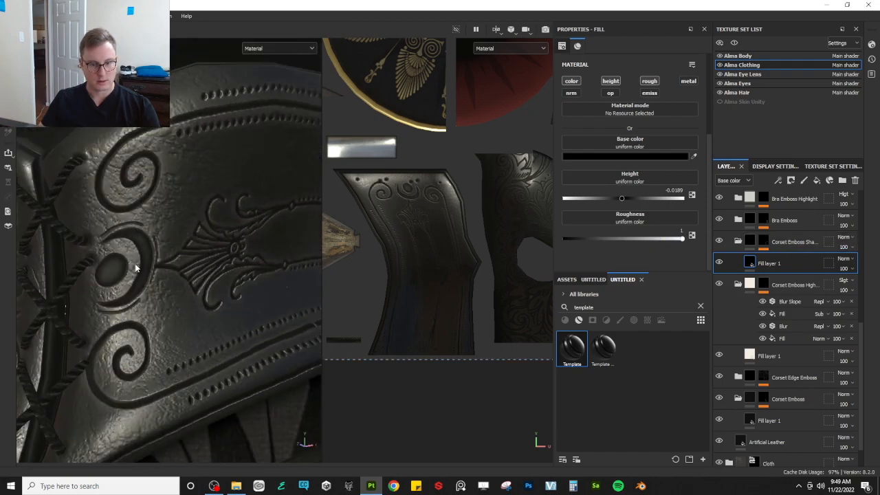
{"action": "scroll", "coordinate": [135, 268], "scroll_direction": "up", "scroll_amount": 2}
{"action": "scroll", "coordinate": [760, 385], "scroll_direction": "down", "scroll_amount": 1}
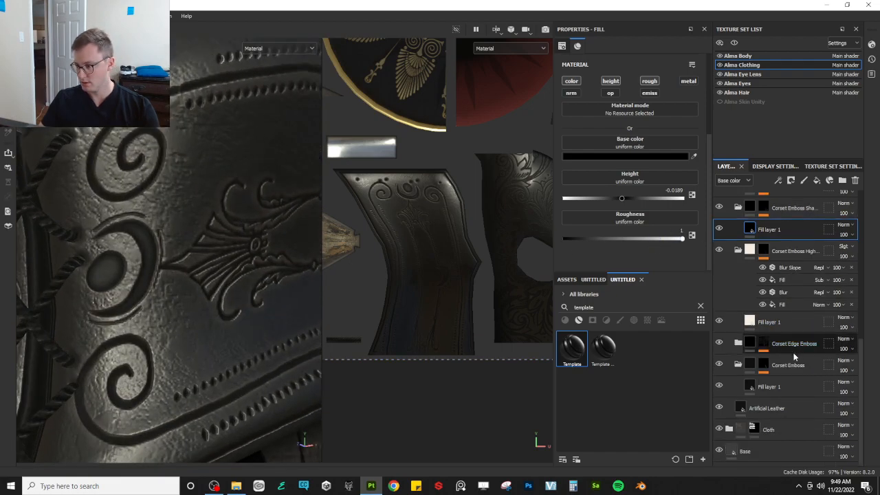
- Set the roughness of the fill layer in the Corset Emboss folder to 0.6075
{"action": "left_click", "coordinate": [752, 387]}
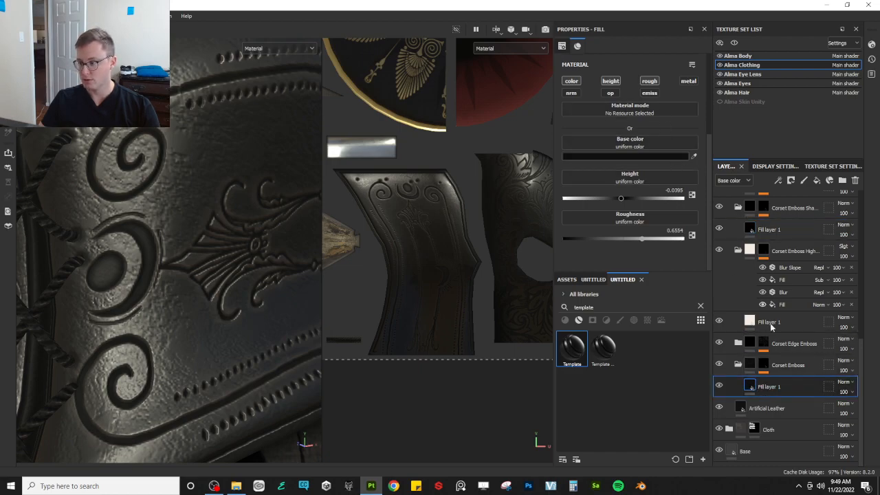
{"action": "left_click_drag", "start_coordinate": [645, 240], "coordinate": [646, 244]}
{"action": "mouse_move", "coordinate": [242, 292]}
{"action": "left_mouse_down", "text": "alt"}
{"action": "mouse_move", "coordinate": [351, 284]}
{"action": "mouse_move", "coordinate": [257, 294]}
{"action": "left_mouse_up", "text": "alt"}
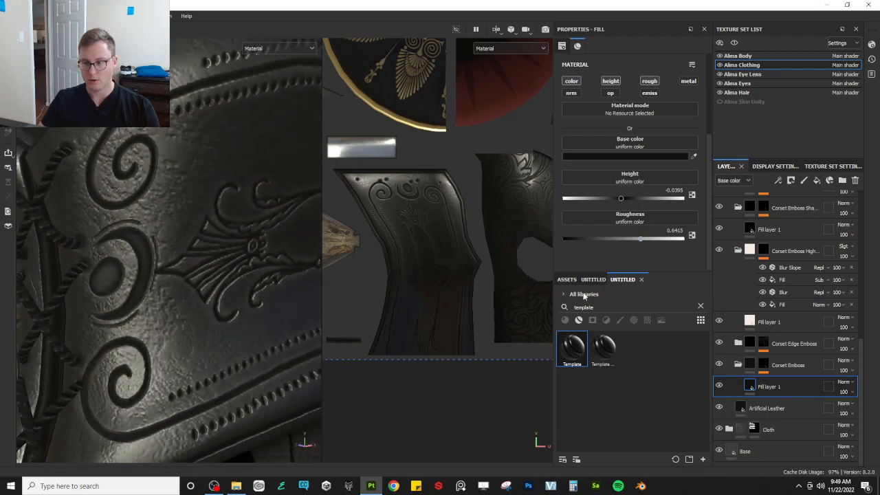
{"action": "mouse_move", "coordinate": [156, 310]}
{"action": "left_mouse_down", "text": "alt"}
{"action": "mouse_move", "coordinate": [110, 321]}
{"action": "mouse_move", "coordinate": [167, 305]}
{"action": "mouse_move", "coordinate": [189, 312]}
{"action": "mouse_move", "coordinate": [244, 312]}
{"action": "mouse_move", "coordinate": [248, 304]}
{"action": "mouse_move", "coordinate": [147, 304]}
{"action": "left_mouse_up", "text": "alt"}
{"action": "scroll", "coordinate": [179, 301], "scroll_direction": "down", "scroll_amount": 5}
{"action": "scroll", "coordinate": [148, 303], "scroll_direction": "up", "scroll_amount": 5}
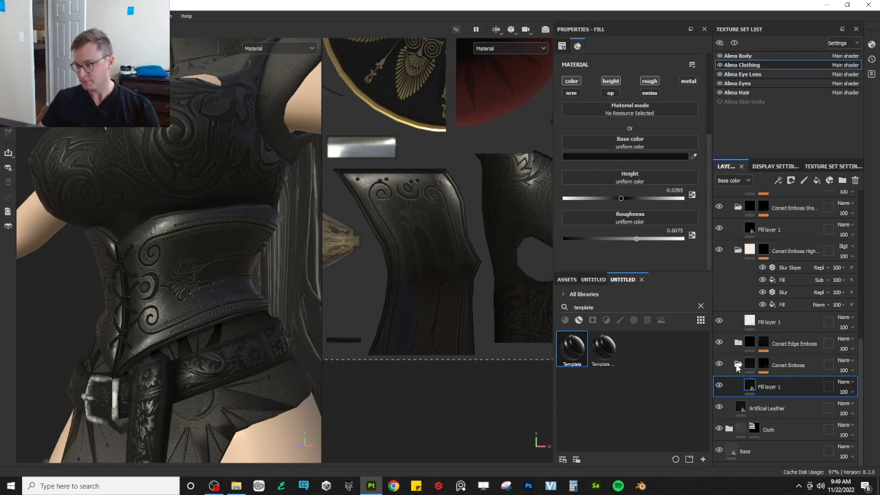
- Collapse the Corset Emboss and Corset Emboss Highlight folders, and compare the corset with the highlight hidden and shown
{"action": "left_click", "coordinate": [738, 365]}
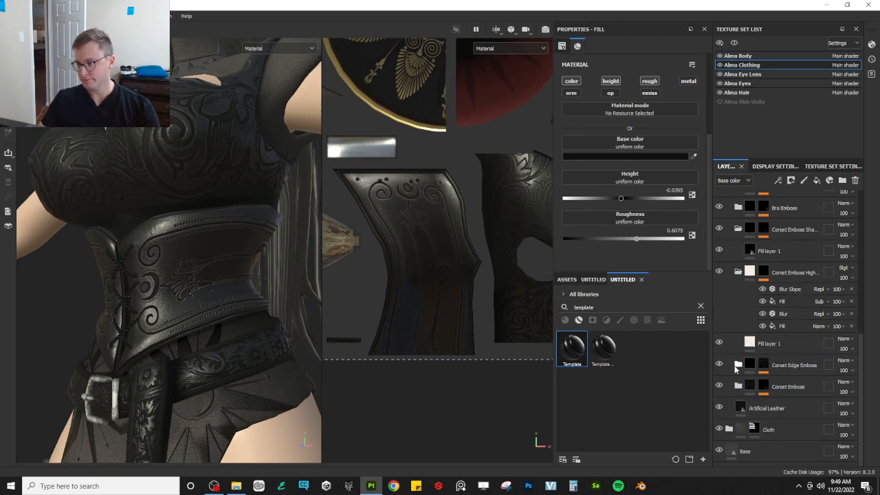
{"action": "left_click", "coordinate": [739, 274]}
{"action": "left_click", "coordinate": [739, 321]}
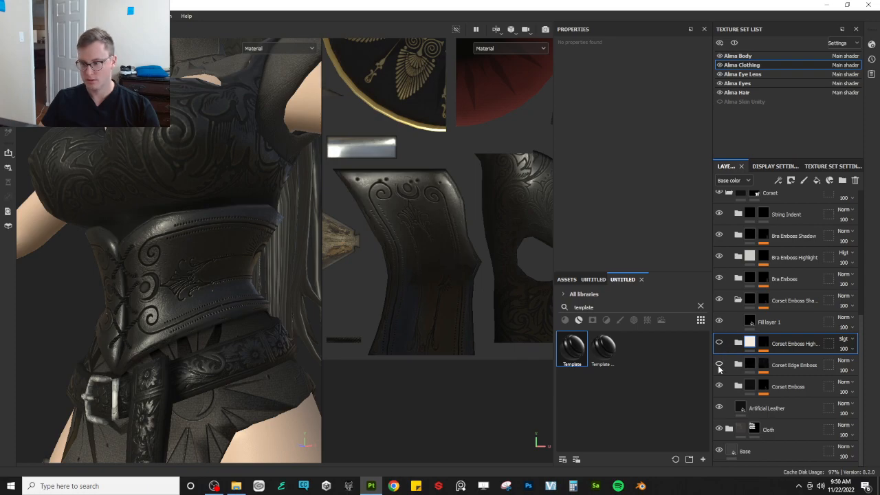
{"action": "left_click", "coordinate": [719, 343]}
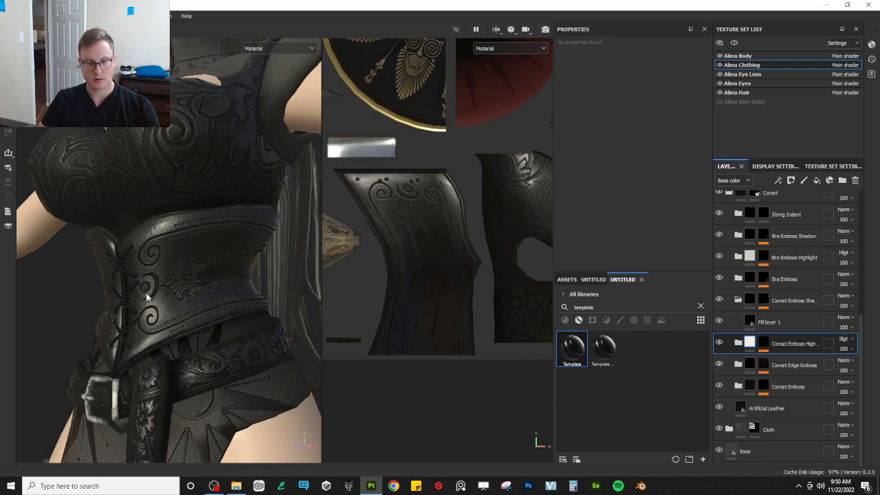
- Collapse the Corset Emboss Shadow folder and compare the corset with its emboss shadow, highlight and edge folders hidden and shown
{"action": "left_click", "coordinate": [739, 301]}
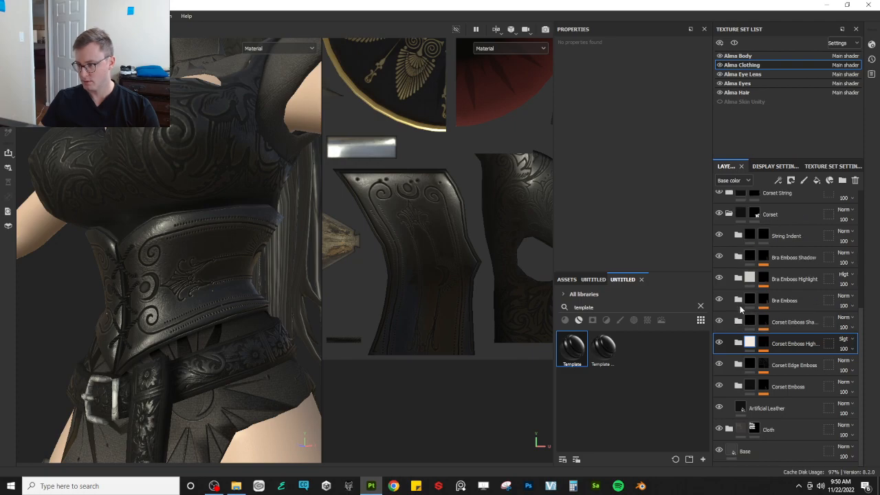
{"action": "left_click", "coordinate": [789, 324]}
{"action": "left_click", "coordinate": [808, 372], "text": "shift"}
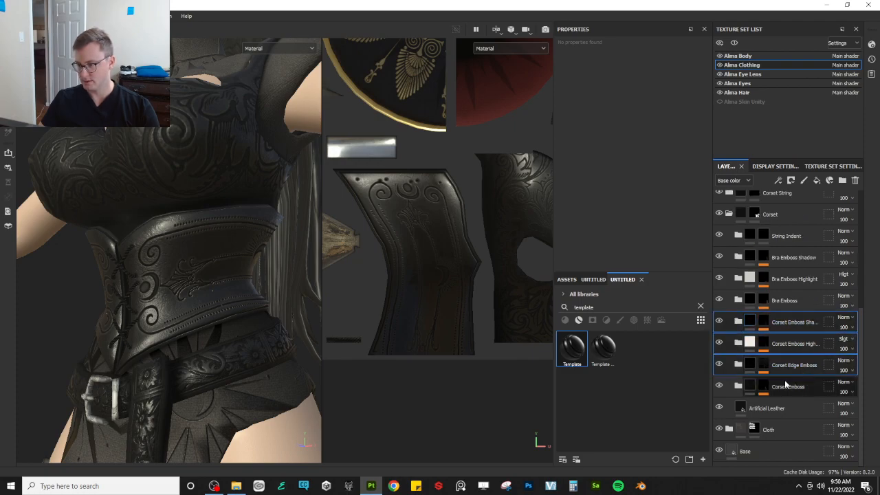
{"action": "left_click", "coordinate": [718, 363]}
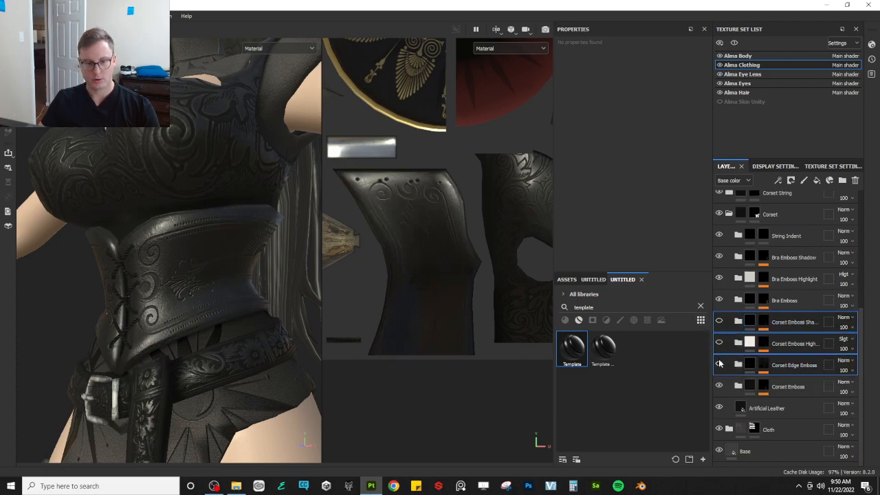
{"action": "left_click", "coordinate": [719, 364]}
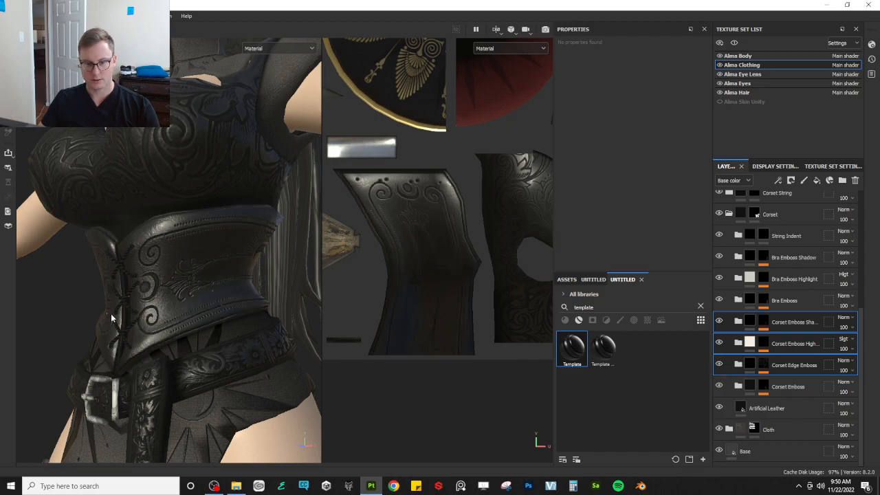
- Examine the embossed corset, belt, skirt and boots on the full avatar from several angles and distances
{"action": "scroll", "coordinate": [199, 273], "scroll_direction": "down", "scroll_amount": 6}
{"action": "left_click_drag", "start_coordinate": [205, 277], "coordinate": [181, 294], "text": "alt"}
{"action": "scroll", "coordinate": [247, 279], "scroll_direction": "up", "scroll_amount": 5}
{"action": "left_click_drag", "start_coordinate": [242, 285], "coordinate": [225, 295], "text": "alt"}
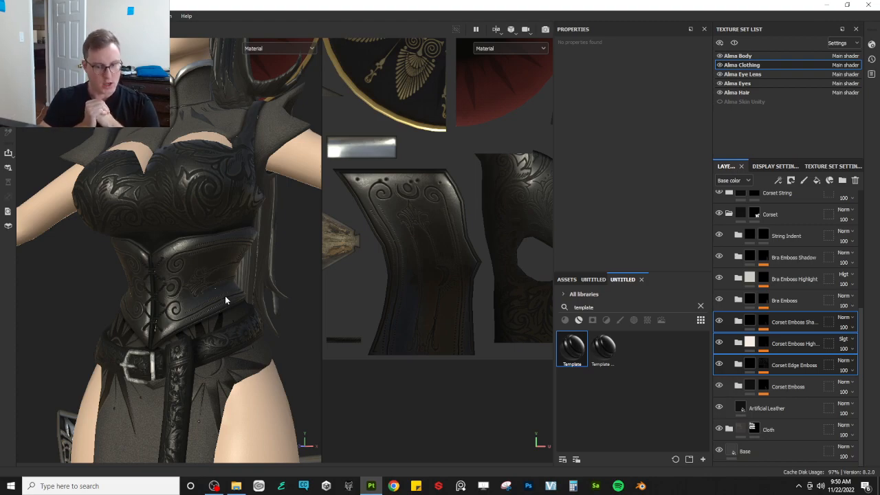
{"action": "scroll", "coordinate": [225, 296], "scroll_direction": "down", "scroll_amount": 5}
{"action": "left_click_drag", "start_coordinate": [196, 293], "coordinate": [221, 285], "text": "alt"}
{"action": "middle_click_drag", "start_coordinate": [152, 293], "coordinate": [141, 241], "text": "alt"}
{"action": "left_click_drag", "start_coordinate": [141, 241], "coordinate": [145, 263], "text": "alt"}
{"action": "middle_click_drag", "start_coordinate": [164, 296], "coordinate": [152, 211], "text": "alt"}
{"action": "left_click_drag", "start_coordinate": [154, 267], "coordinate": [165, 271], "text": "alt"}
{"action": "left_click_drag", "start_coordinate": [158, 237], "coordinate": [176, 240], "text": "alt"}
{"action": "middle_click_drag", "start_coordinate": [157, 276], "coordinate": [178, 229], "text": "alt"}
{"action": "scroll", "coordinate": [179, 229], "scroll_direction": "down", "scroll_amount": 3}
{"action": "mouse_move", "coordinate": [155, 249]}
{"action": "left_mouse_down", "text": "alt"}
{"action": "mouse_move", "coordinate": [183, 238]}
{"action": "mouse_move", "coordinate": [128, 227]}
{"action": "mouse_move", "coordinate": [167, 237]}
{"action": "left_mouse_up", "text": "alt"}
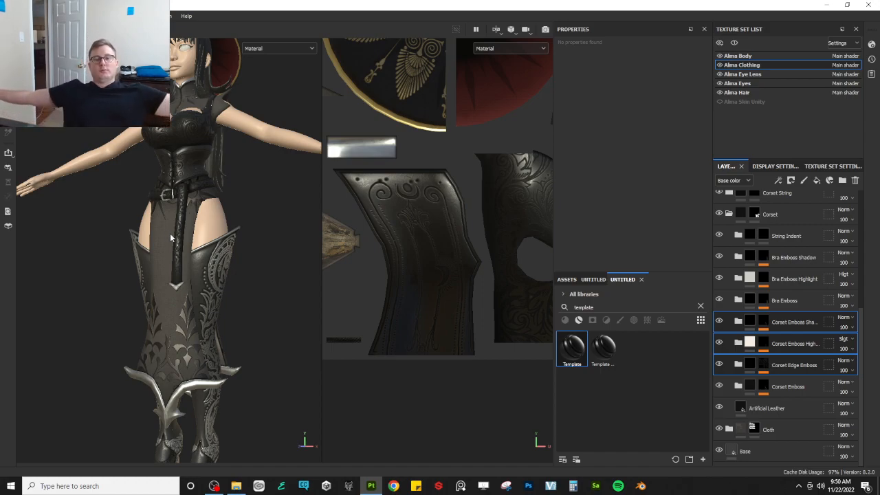
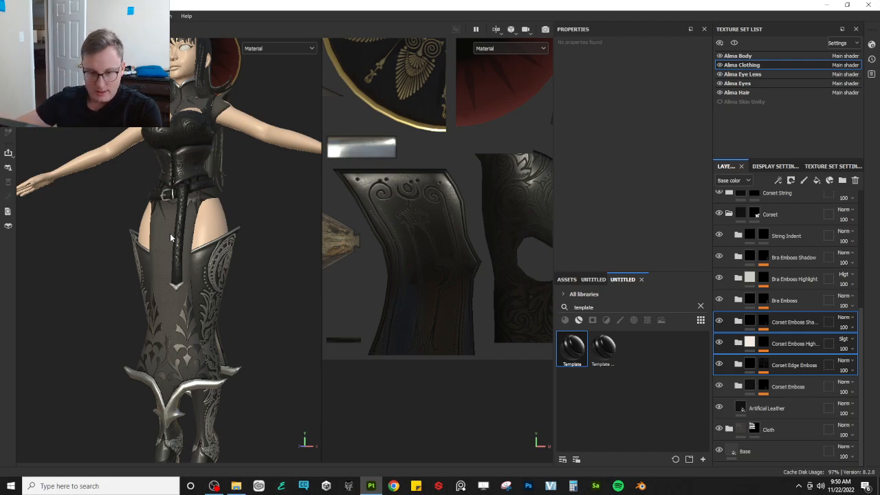
{"action": "scroll", "coordinate": [182, 238], "scroll_direction": "up", "scroll_amount": 5}
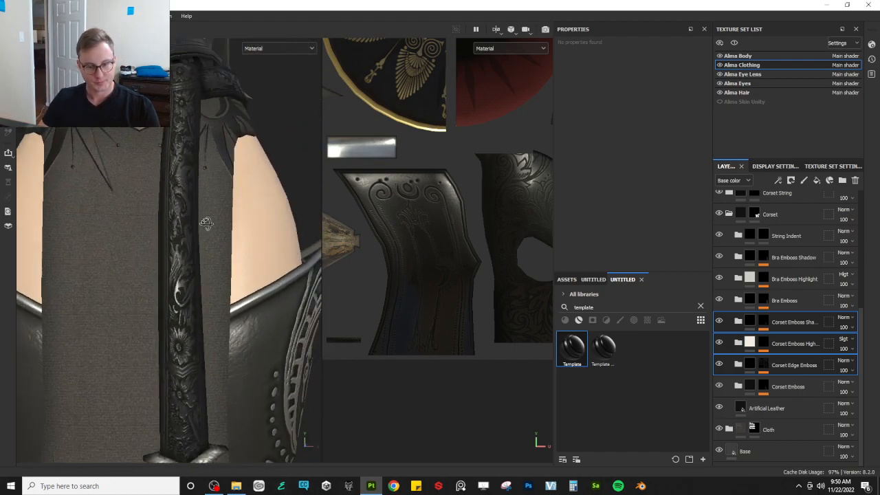
{"action": "scroll", "coordinate": [196, 220], "scroll_direction": "down", "scroll_amount": 4}
{"action": "left_click_drag", "start_coordinate": [205, 216], "coordinate": [222, 223], "text": "alt"}
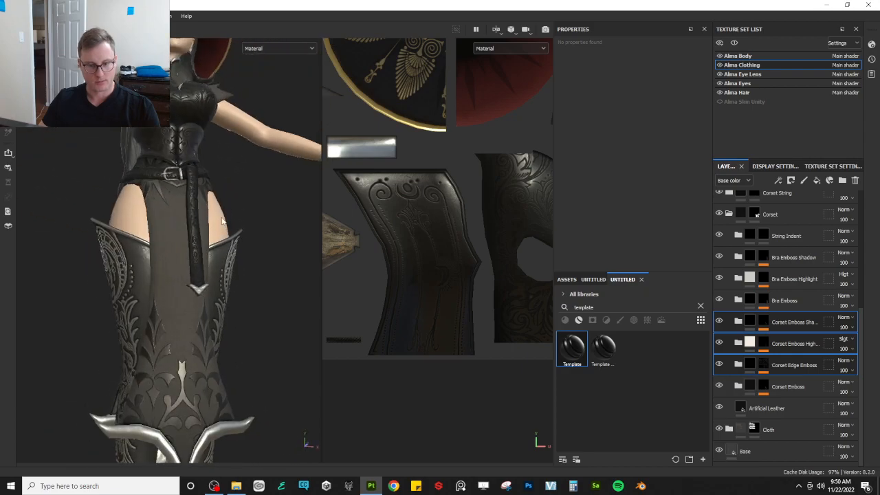
{"action": "middle_click_drag", "start_coordinate": [230, 195], "coordinate": [238, 249], "text": "alt"}
{"action": "middle_click_drag", "start_coordinate": [233, 171], "coordinate": [197, 296], "text": "alt"}
{"action": "scroll", "coordinate": [236, 242], "scroll_direction": "up", "scroll_amount": 5}
{"action": "left_click_drag", "start_coordinate": [197, 296], "coordinate": [251, 306], "text": "alt"}
{"action": "middle_click_drag", "start_coordinate": [192, 255], "coordinate": [218, 296], "text": "alt"}
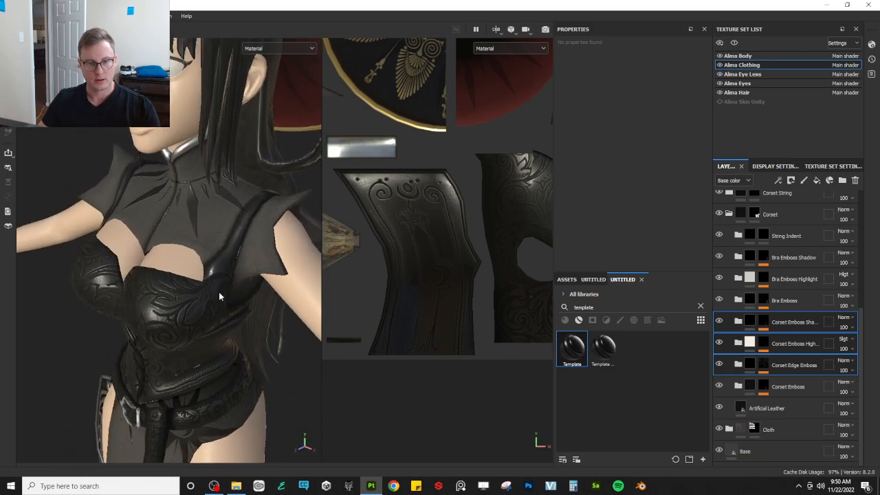
{"action": "scroll", "coordinate": [218, 297], "scroll_direction": "down", "scroll_amount": 4}
{"action": "left_click_drag", "start_coordinate": [206, 285], "coordinate": [292, 222], "text": "alt"}
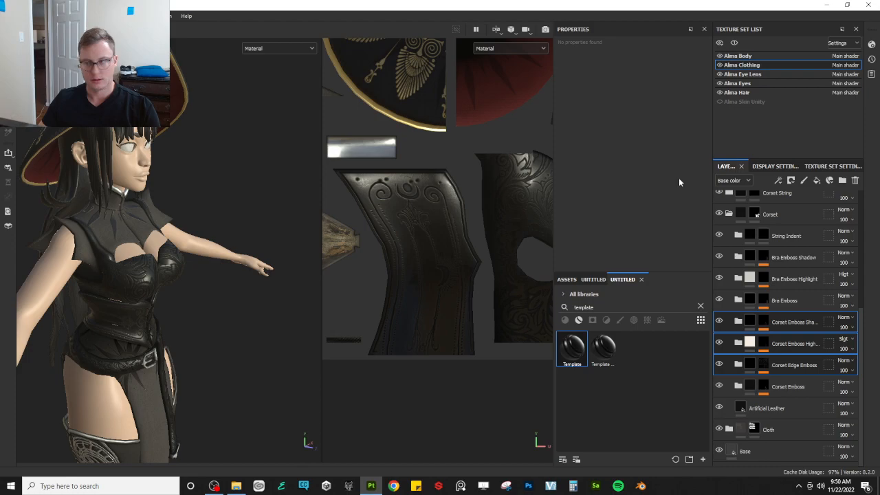
- Hide the Alma Hair texture set, examine the embossing on the outfit's back, and show the hair again
{"action": "left_click", "coordinate": [719, 93]}
{"action": "left_click_drag", "start_coordinate": [48, 281], "coordinate": [151, 262], "text": "alt"}
{"action": "middle_click_drag", "start_coordinate": [151, 261], "coordinate": [152, 283], "text": "alt"}
{"action": "right_click_drag", "start_coordinate": [152, 283], "coordinate": [181, 239], "text": "alt"}
{"action": "middle_click_drag", "start_coordinate": [181, 239], "coordinate": [183, 267], "text": "alt"}
{"action": "right_click_drag", "start_coordinate": [183, 268], "coordinate": [174, 228], "text": "alt"}
{"action": "mouse_move", "coordinate": [190, 226]}
{"action": "left_mouse_down", "text": "alt"}
{"action": "mouse_move", "coordinate": [190, 183]}
{"action": "mouse_move", "coordinate": [173, 226]}
{"action": "left_mouse_up", "text": "alt"}
{"action": "right_click_drag", "start_coordinate": [173, 227], "coordinate": [258, 220], "text": "alt"}
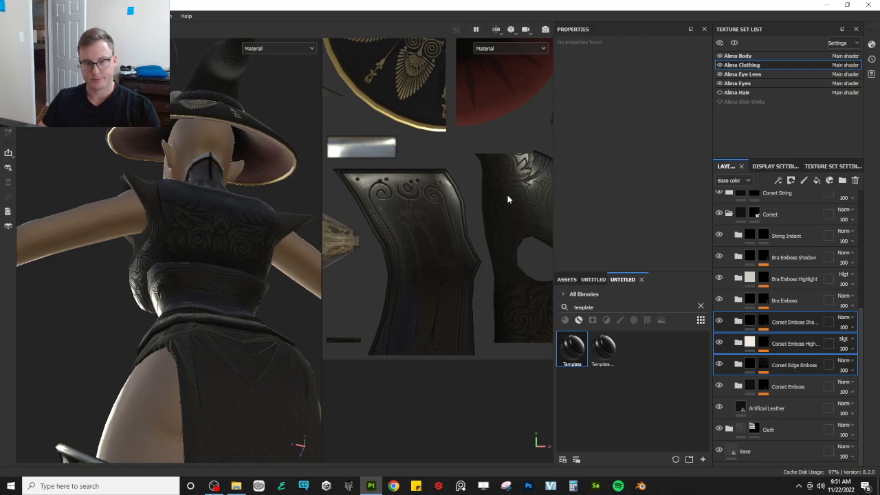
{"action": "left_click", "coordinate": [719, 93]}
- Hide the Alma Body texture set and examine the engraved boots and thigh armor from foot to hip
{"action": "left_click_drag", "start_coordinate": [43, 301], "coordinate": [189, 306], "text": "alt"}
{"action": "middle_click_drag", "start_coordinate": [189, 306], "coordinate": [204, 220], "text": "alt"}
{"action": "left_click_drag", "start_coordinate": [204, 220], "coordinate": [156, 293], "text": "alt"}
{"action": "middle_click_drag", "start_coordinate": [155, 293], "coordinate": [156, 206], "text": "alt"}
{"action": "right_click_drag", "start_coordinate": [155, 207], "coordinate": [150, 253], "text": "alt"}
{"action": "left_click_drag", "start_coordinate": [149, 252], "coordinate": [232, 244], "text": "alt"}
{"action": "middle_click_drag", "start_coordinate": [232, 244], "coordinate": [246, 153], "text": "alt"}
{"action": "left_click_drag", "start_coordinate": [246, 153], "coordinate": [218, 153], "text": "alt"}
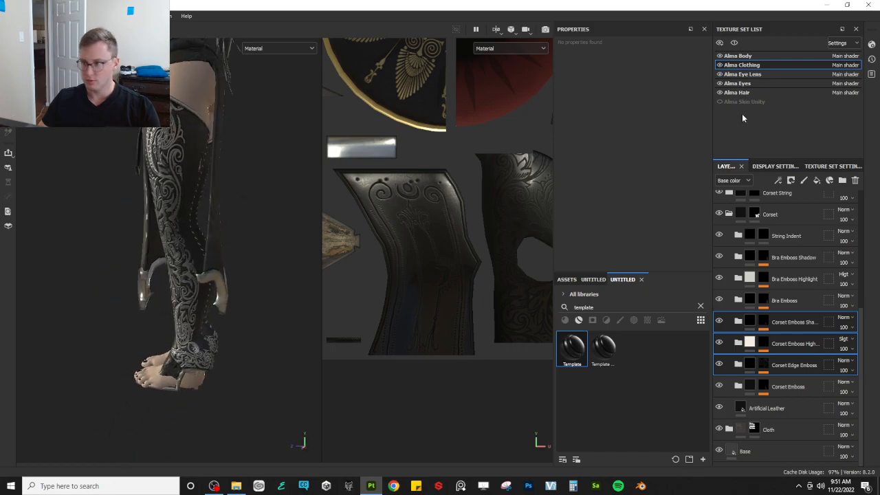
{"action": "left_click", "coordinate": [719, 56]}
{"action": "left_click_drag", "start_coordinate": [156, 304], "coordinate": [195, 316], "text": "alt"}
{"action": "middle_click_drag", "start_coordinate": [143, 331], "coordinate": [162, 213], "text": "alt"}
{"action": "right_click_drag", "start_coordinate": [161, 213], "coordinate": [230, 309], "text": "alt"}
{"action": "left_click_drag", "start_coordinate": [231, 309], "coordinate": [199, 330], "text": "alt"}
{"action": "right_click_drag", "start_coordinate": [198, 330], "coordinate": [204, 317], "text": "alt"}
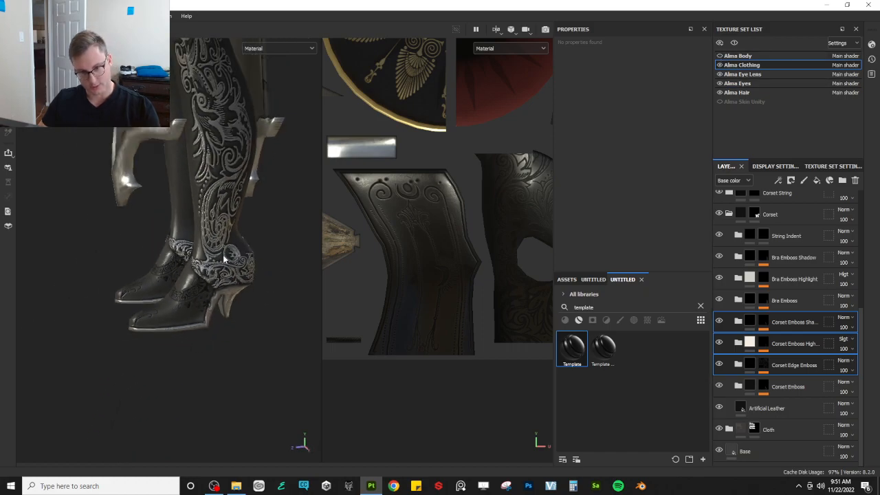
{"action": "middle_click_drag", "start_coordinate": [224, 260], "coordinate": [217, 303], "text": "alt"}
{"action": "left_click_drag", "start_coordinate": [206, 273], "coordinate": [196, 323], "text": "alt"}
{"action": "middle_click_drag", "start_coordinate": [194, 253], "coordinate": [195, 296], "text": "alt"}
{"action": "left_click_drag", "start_coordinate": [154, 229], "coordinate": [184, 231], "text": "alt"}
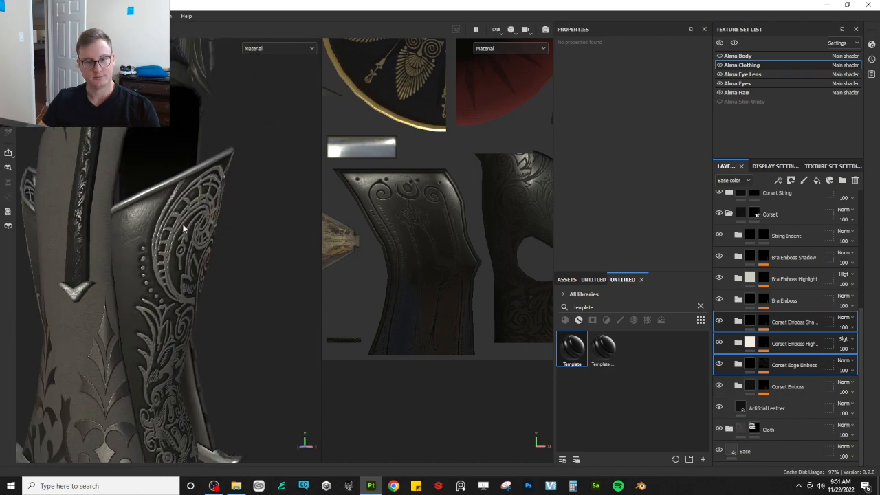
{"action": "middle_click_drag", "start_coordinate": [184, 232], "coordinate": [191, 281], "text": "alt"}
{"action": "right_click_drag", "start_coordinate": [191, 280], "coordinate": [184, 244], "text": "alt"}
{"action": "middle_click_drag", "start_coordinate": [184, 244], "coordinate": [191, 302], "text": "alt"}
{"action": "left_click_drag", "start_coordinate": [199, 279], "coordinate": [108, 280], "text": "alt"}
{"action": "right_click_drag", "start_coordinate": [108, 279], "coordinate": [103, 249], "text": "alt"}
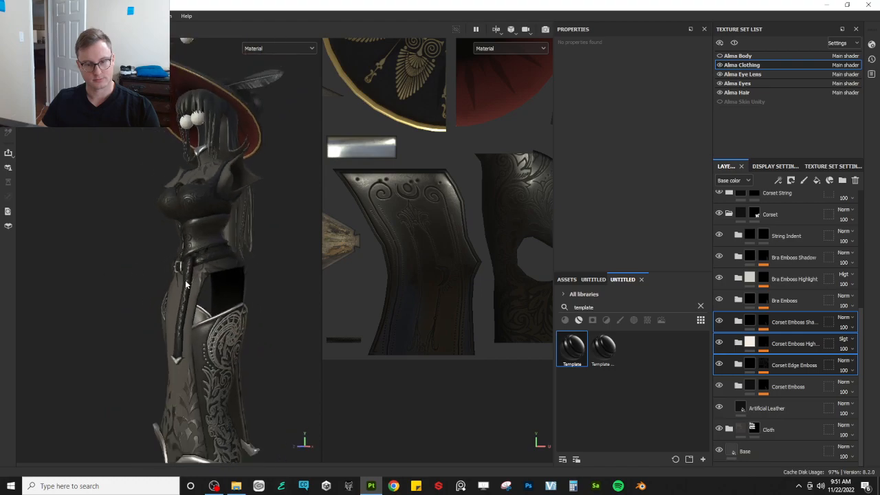
- Examine the belt, corset and bra leather without the body, and show the Alma Body texture set again
{"action": "left_click_drag", "start_coordinate": [172, 282], "coordinate": [193, 285], "text": "alt"}
{"action": "middle_click_drag", "start_coordinate": [207, 299], "coordinate": [205, 275], "text": "alt"}
{"action": "right_click_drag", "start_coordinate": [205, 275], "coordinate": [205, 282], "text": "alt"}
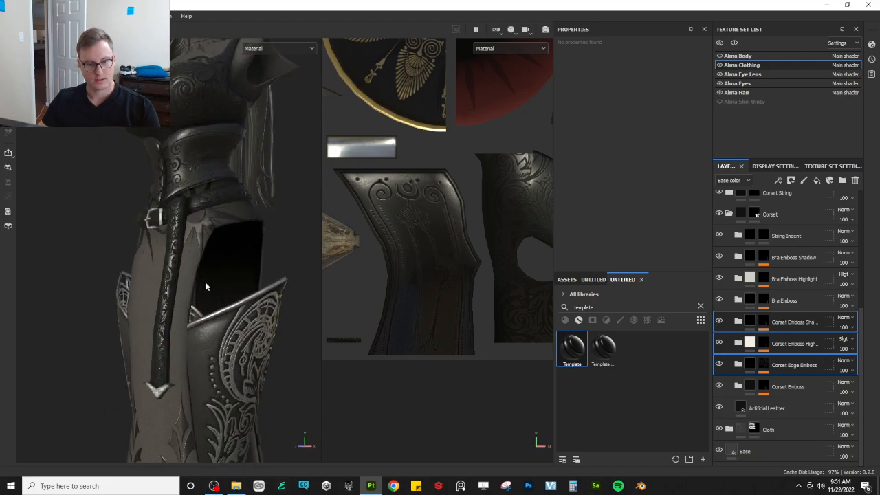
{"action": "left_click_drag", "start_coordinate": [205, 278], "coordinate": [155, 255], "text": "alt"}
{"action": "scroll", "coordinate": [189, 270], "scroll_direction": "up", "scroll_amount": 5}
{"action": "scroll", "coordinate": [189, 270], "scroll_direction": "down", "scroll_amount": 3}
{"action": "middle_click_drag", "start_coordinate": [149, 252], "coordinate": [153, 276], "text": "alt"}
{"action": "left_click_drag", "start_coordinate": [153, 276], "coordinate": [287, 284], "text": "alt"}
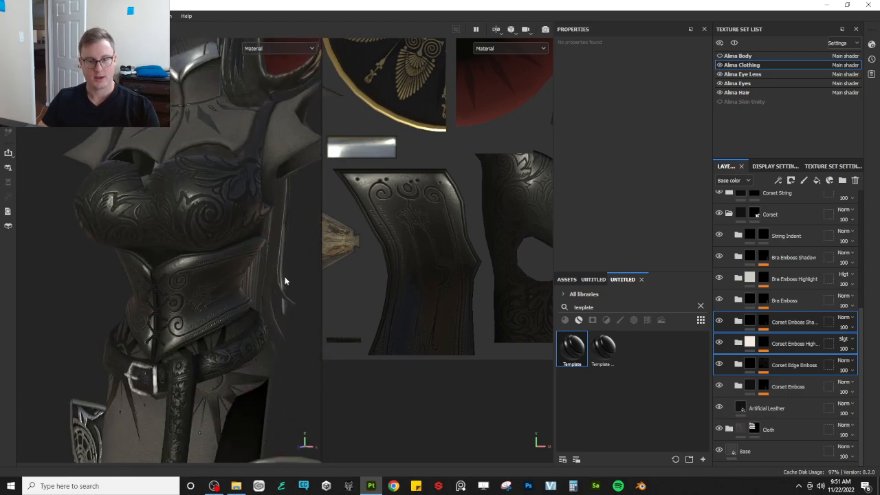
{"action": "left_click_drag", "start_coordinate": [202, 217], "coordinate": [207, 268], "text": "alt"}
{"action": "left_click", "coordinate": [719, 57]}
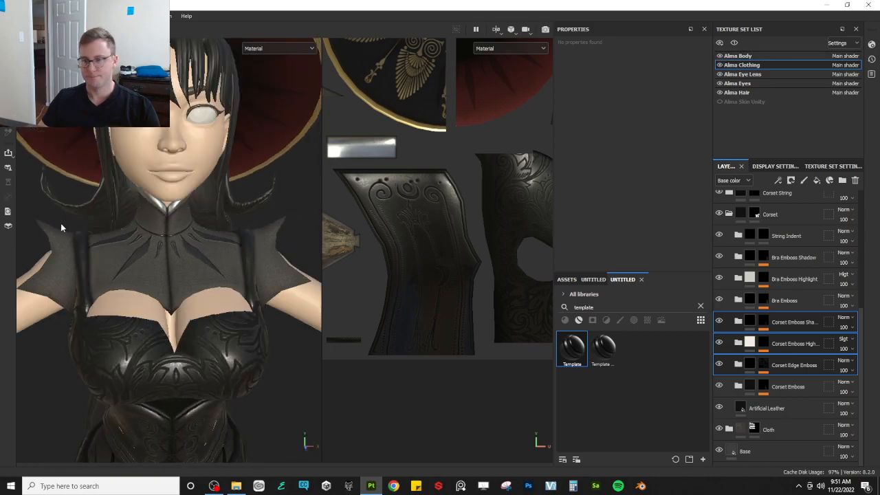
- Switch to the Alma Body texture set and collapse its Eyebrows folder
{"action": "left_click_drag", "start_coordinate": [101, 222], "coordinate": [103, 199], "text": "alt"}
{"action": "scroll", "coordinate": [110, 206], "scroll_direction": "down", "scroll_amount": 3}
{"action": "left_click_drag", "start_coordinate": [138, 261], "coordinate": [7, 270], "text": "alt"}
{"action": "left_click_drag", "start_coordinate": [141, 276], "coordinate": [223, 210], "text": "alt"}
{"action": "left_click", "coordinate": [764, 56]}
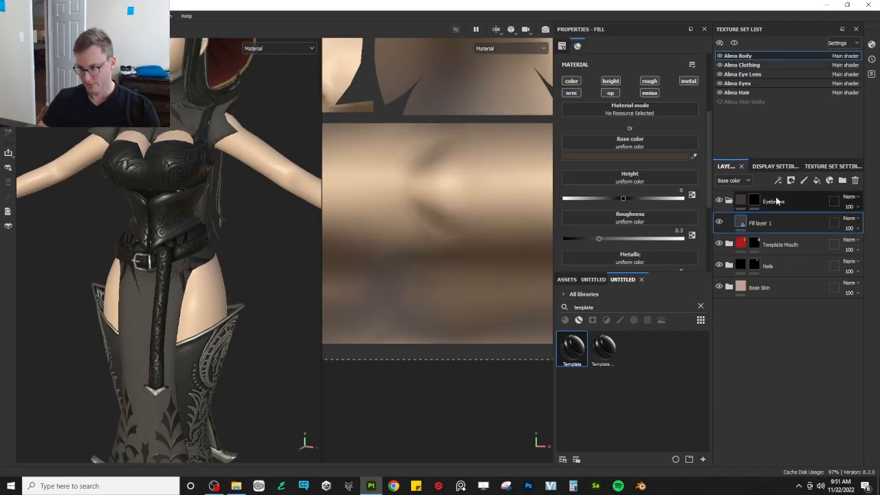
{"action": "left_click", "coordinate": [731, 204]}
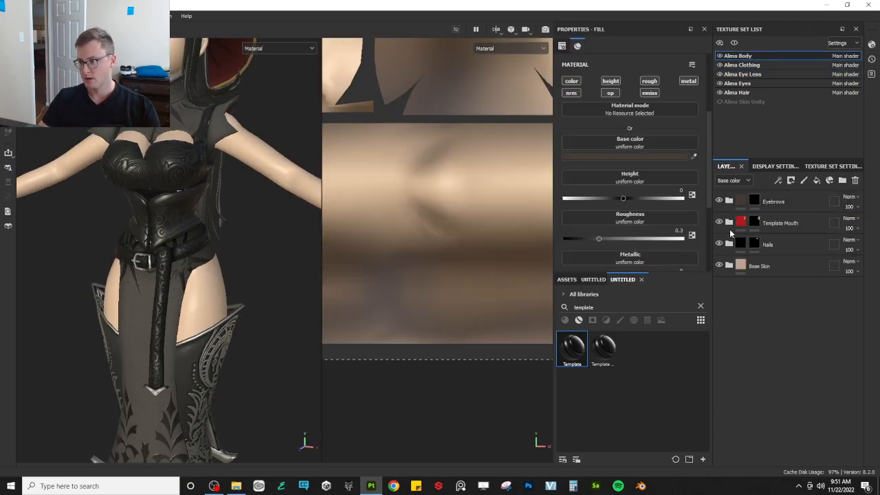
- Add the Template smart material directly above Base Skin and rename it Lingerie
{"action": "left_click_drag", "start_coordinate": [572, 347], "coordinate": [774, 261]}
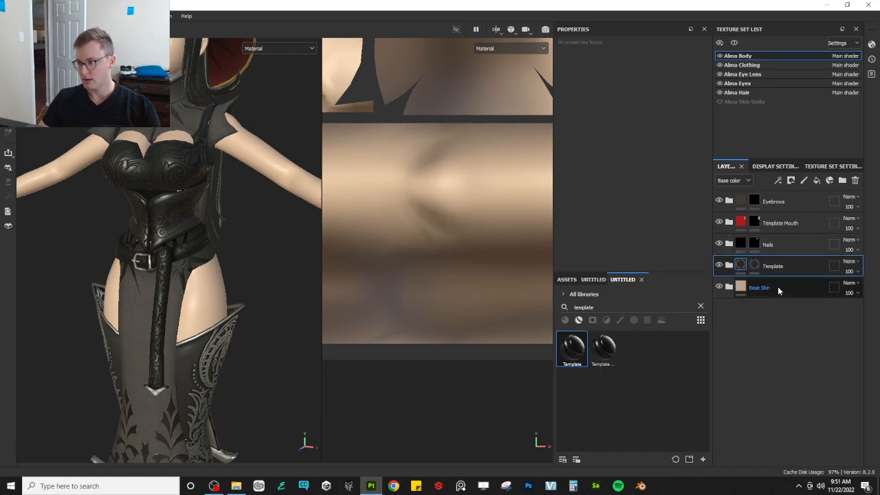
{"action": "double_click", "coordinate": [776, 266]}
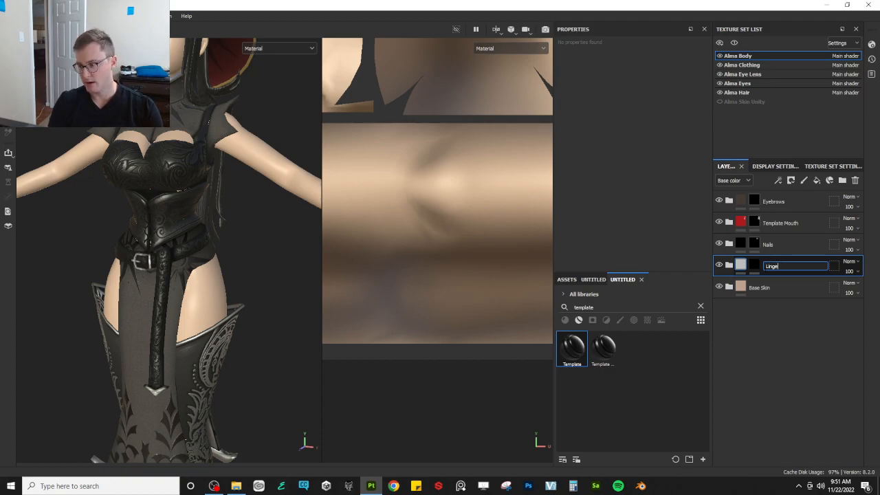
{"action": "key", "text": "Return"}
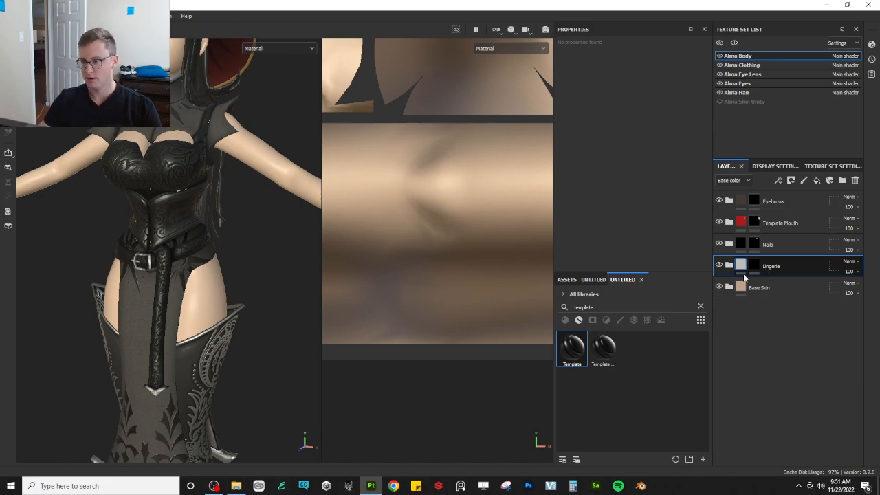
- Add a fill effect to the Lingerie folder's mask
{"action": "left_click", "coordinate": [752, 265]}
{"action": "right_click", "coordinate": [752, 265]}
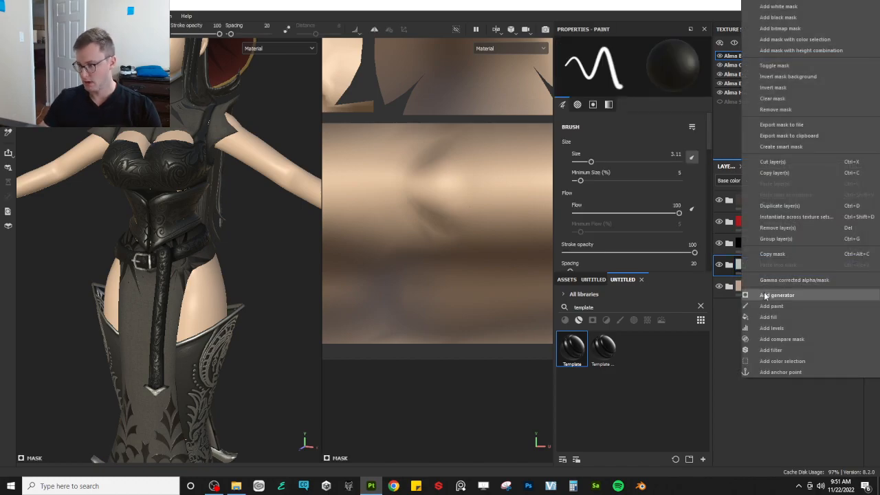
{"action": "left_click", "coordinate": [768, 317]}
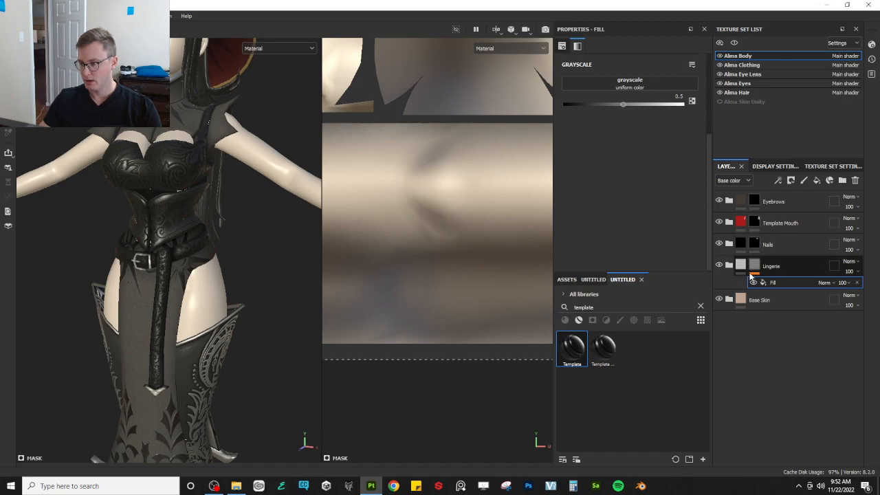
- Browse the ornament alphas and assign 0002 as the grayscale of the Lingerie mask's fill
{"action": "left_click", "coordinate": [594, 280]}
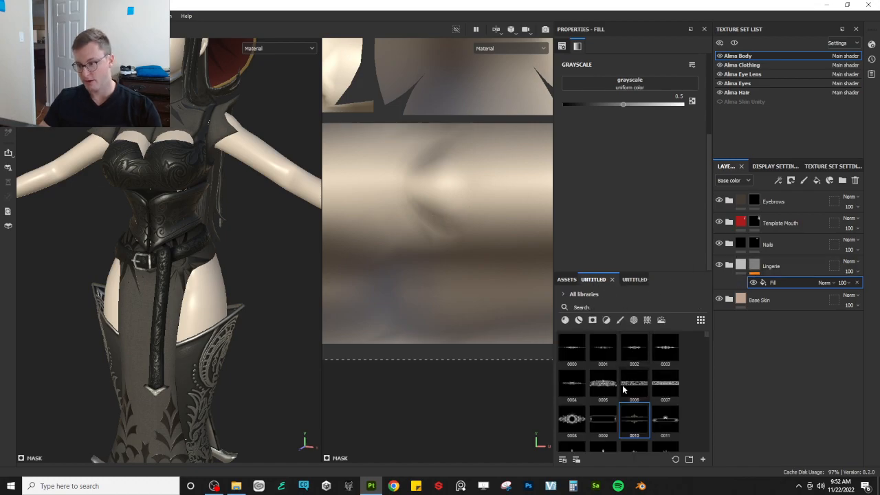
{"action": "mouse_move", "coordinate": [622, 393]}
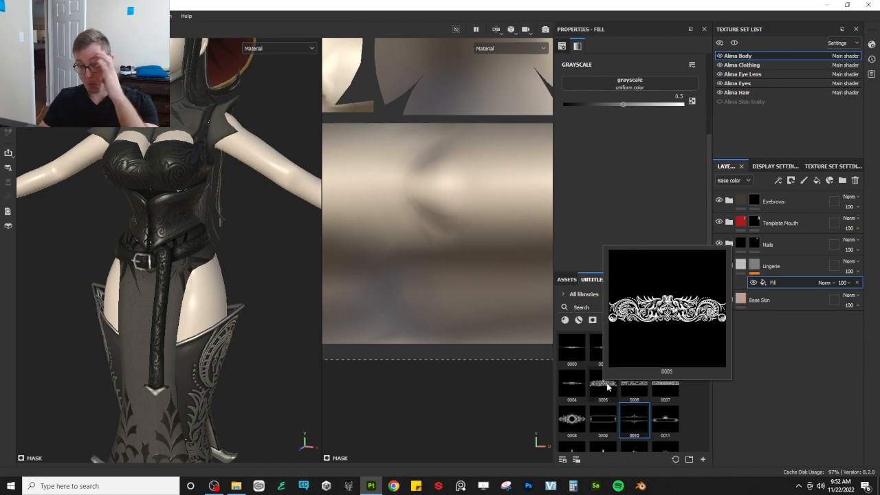
{"action": "scroll", "coordinate": [607, 388], "scroll_direction": "down", "scroll_amount": 5}
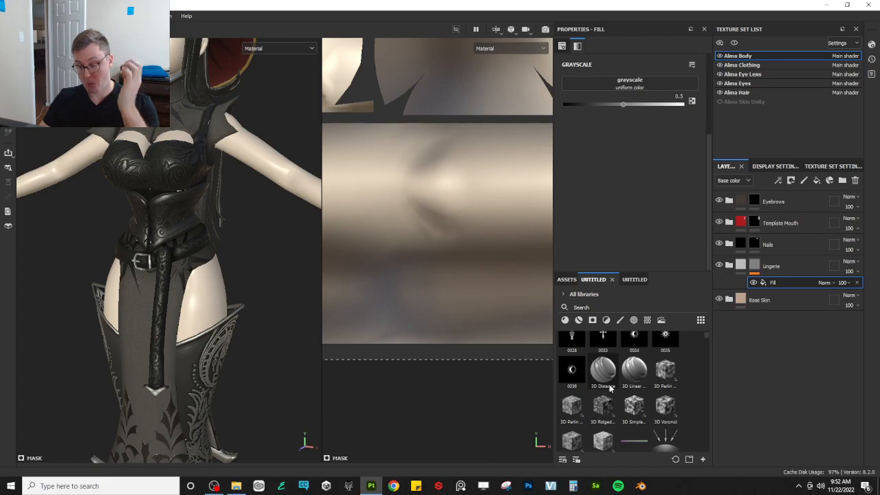
{"action": "scroll", "coordinate": [608, 388], "scroll_direction": "up", "scroll_amount": 5}
{"action": "mouse_move", "coordinate": [658, 353]}
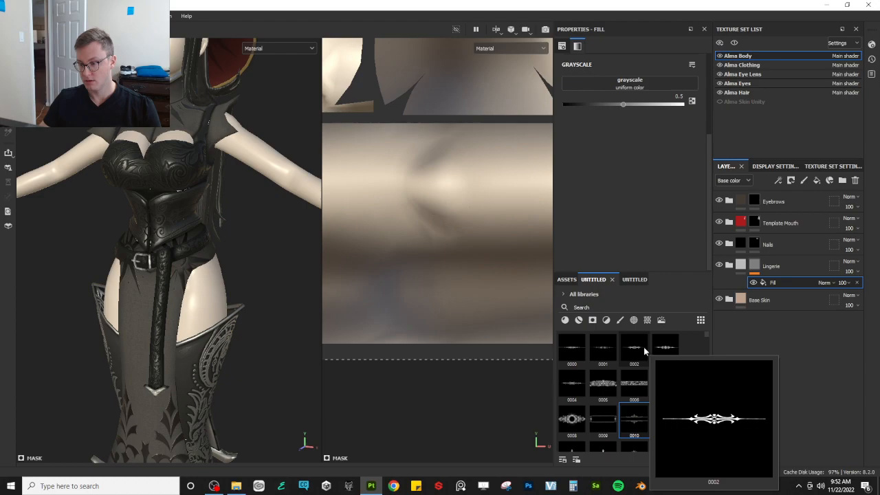
{"action": "mouse_move", "coordinate": [616, 350]}
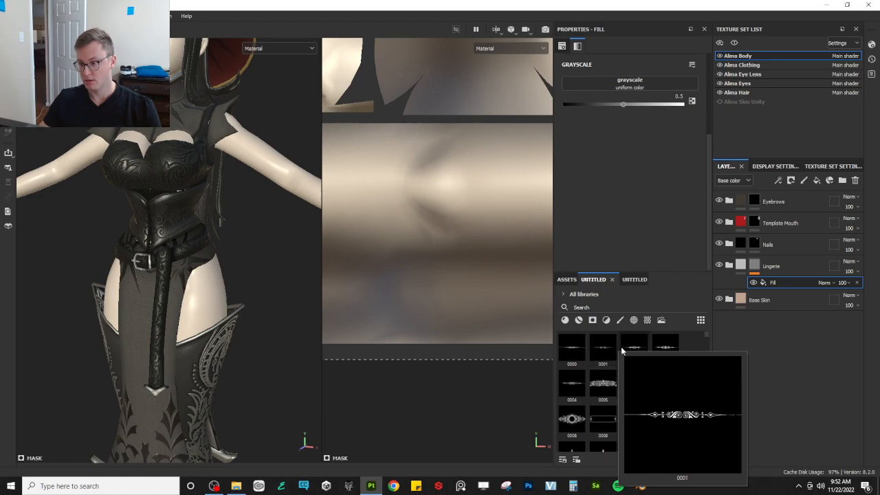
{"action": "left_click_drag", "start_coordinate": [633, 348], "coordinate": [615, 86]}
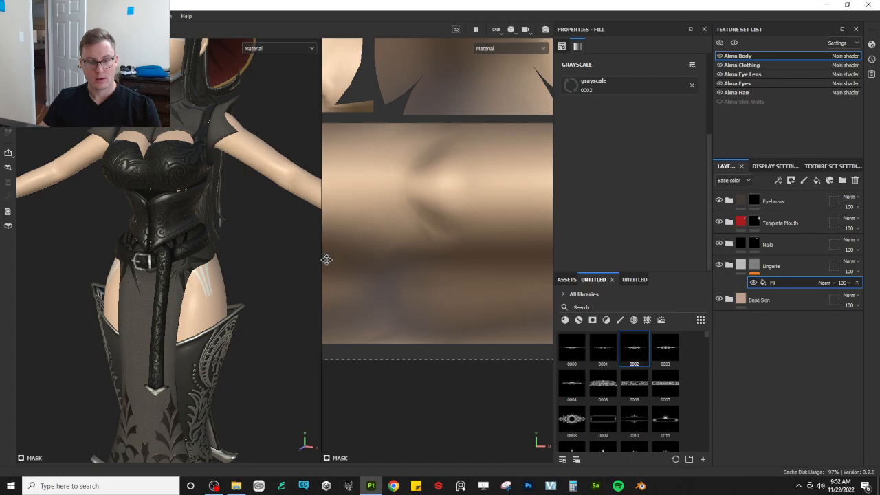
- Set the UV wrap of the Lingerie mask's fill to None so the ornament does not repeat
{"action": "scroll", "coordinate": [458, 196], "scroll_direction": "down", "scroll_amount": 4}
{"action": "left_click_drag", "start_coordinate": [466, 262], "coordinate": [445, 193]}
{"action": "scroll", "coordinate": [619, 108], "scroll_direction": "up", "scroll_amount": 3}
{"action": "left_click", "coordinate": [619, 107]}
{"action": "left_click", "coordinate": [616, 117]}
- Rotate the 0002 ornament to 180 and move it over the leg UV island, at offset 0.149327, -0.347143
{"action": "left_click_drag", "start_coordinate": [446, 189], "coordinate": [438, 243]}
{"action": "left_click_drag", "start_coordinate": [493, 152], "coordinate": [535, 273], "text": "shift"}
{"action": "mouse_move", "coordinate": [402, 239]}
{"action": "left_mouse_down"}
{"action": "mouse_move", "coordinate": [445, 221]}
{"action": "mouse_move", "coordinate": [415, 229]}
{"action": "left_mouse_up"}
{"action": "scroll", "coordinate": [444, 224], "scroll_direction": "up", "scroll_amount": 3}
{"action": "left_click_drag", "start_coordinate": [485, 145], "coordinate": [456, 136]}
{"action": "left_click_drag", "start_coordinate": [493, 321], "coordinate": [492, 246]}
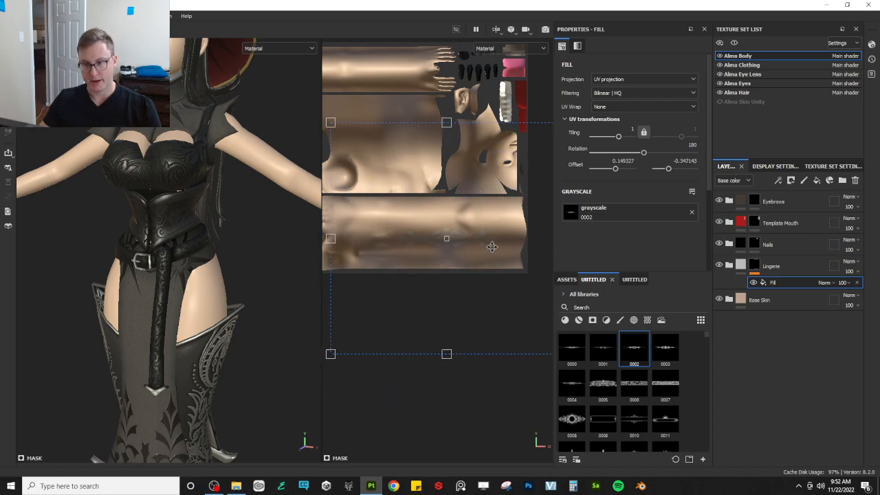
- Scale down the 0002 ornament and place it on the leg UV island with rotation 360 and offset 0.252176, -0.309564
{"action": "left_click_drag", "start_coordinate": [339, 123], "coordinate": [415, 179]}
{"action": "left_click_drag", "start_coordinate": [471, 246], "coordinate": [490, 247]}
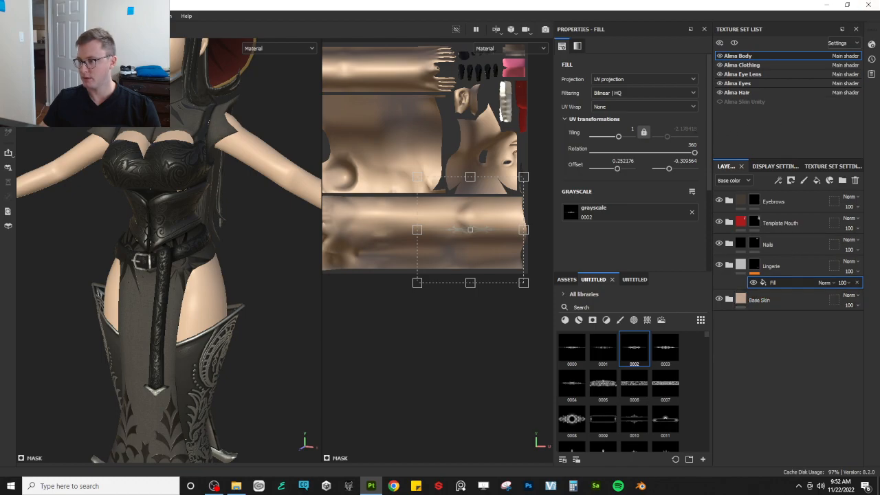
{"action": "left_click_drag", "start_coordinate": [183, 271], "coordinate": [215, 227], "text": "alt"}
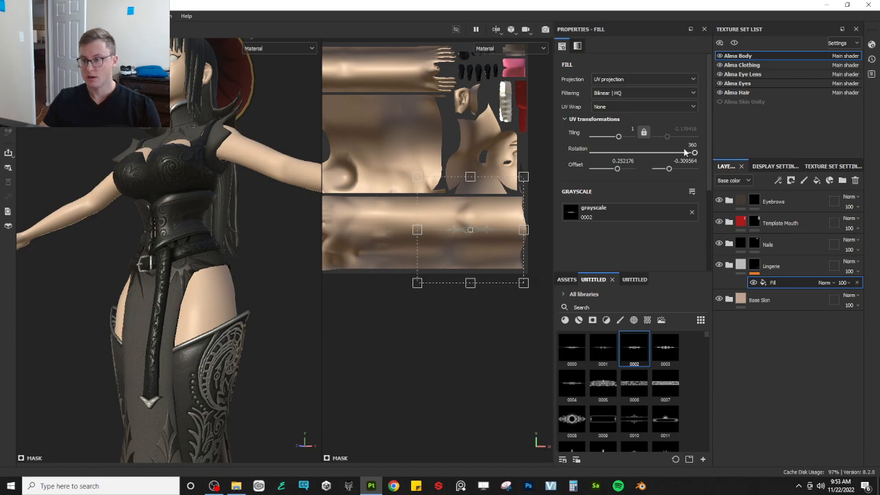
- Replace the Lingerie mask's fill with a new fill that uses planar projection and UV wrap None
{"action": "left_click", "coordinate": [857, 282]}
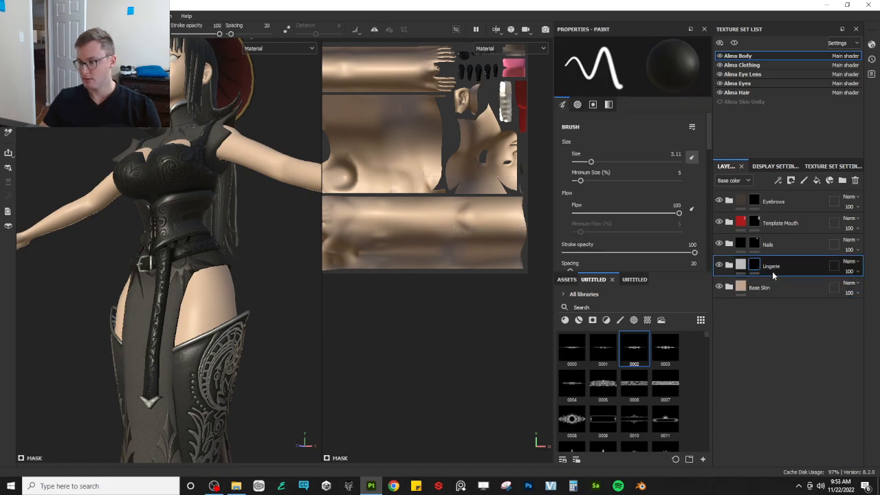
{"action": "right_click", "coordinate": [757, 265]}
{"action": "left_click", "coordinate": [776, 318]}
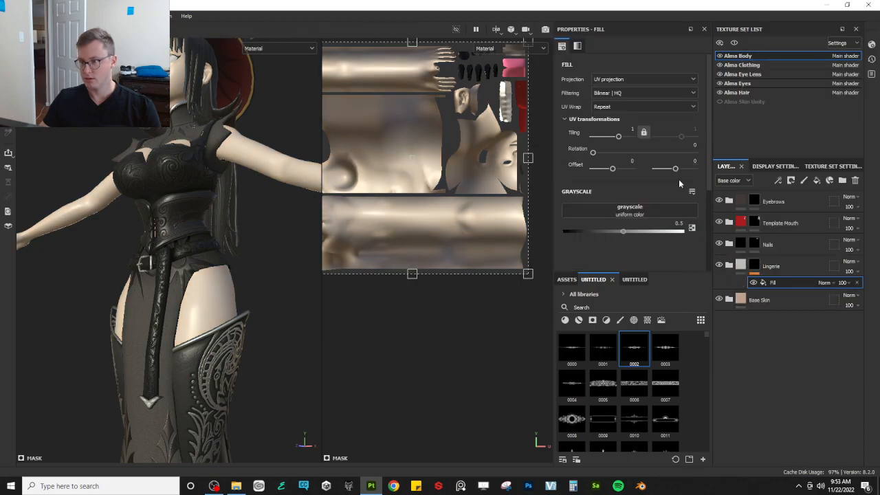
{"action": "left_click", "coordinate": [608, 82]}
{"action": "left_click", "coordinate": [609, 115]}
{"action": "left_click", "coordinate": [604, 108]}
{"action": "left_click", "coordinate": [605, 121]}
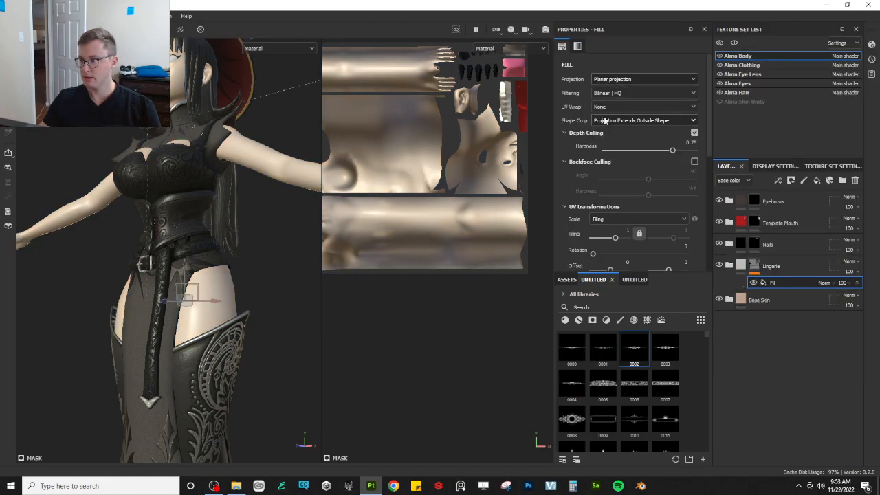
- Place the planar projection over the bare thigh above the boot
{"action": "scroll", "coordinate": [107, 219], "scroll_direction": "down", "scroll_amount": 4}
{"action": "left_click_drag", "start_coordinate": [110, 220], "coordinate": [62, 338], "text": "alt"}
{"action": "scroll", "coordinate": [130, 249], "scroll_direction": "up", "scroll_amount": 2}
{"action": "scroll", "coordinate": [130, 252], "scroll_direction": "up", "scroll_amount": 2}
{"action": "left_click_drag", "start_coordinate": [165, 267], "coordinate": [116, 323]}
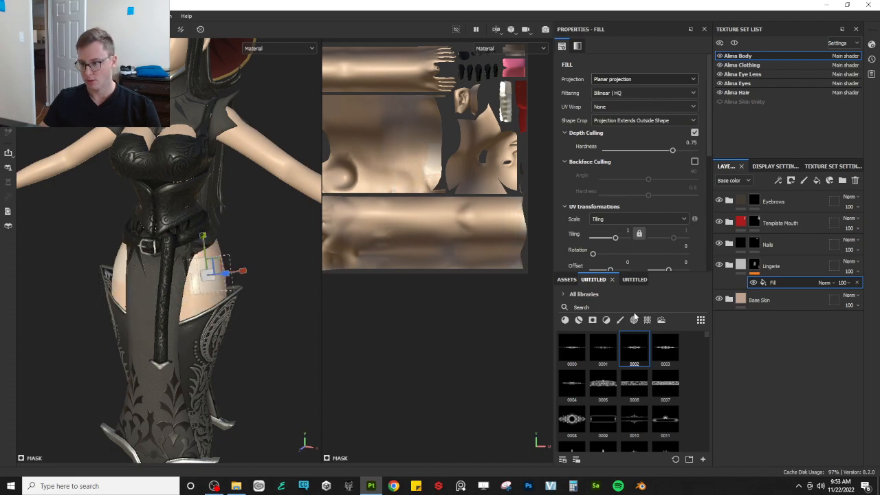
- Assign the 0002 ornament alpha as the grayscale of the planar fill
{"action": "scroll", "coordinate": [638, 235], "scroll_direction": "down", "scroll_amount": 3}
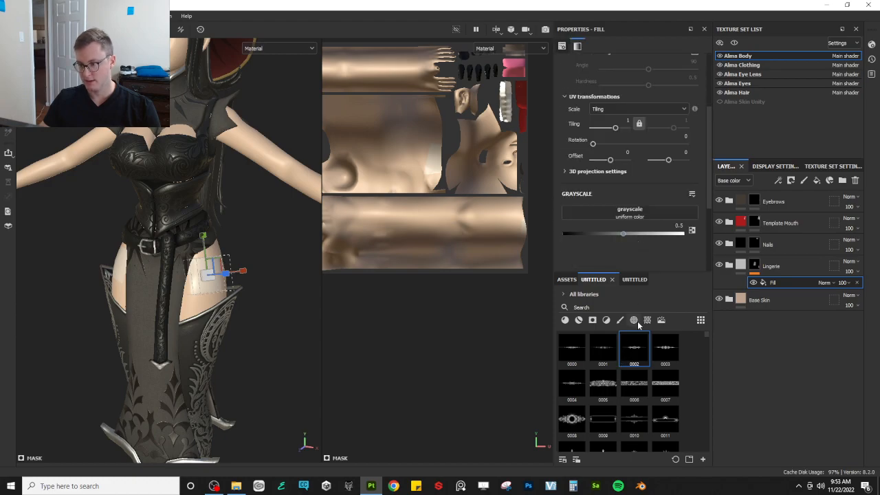
{"action": "left_click_drag", "start_coordinate": [645, 294], "coordinate": [633, 215]}
{"action": "scroll", "coordinate": [234, 275], "scroll_direction": "up", "scroll_amount": 5}
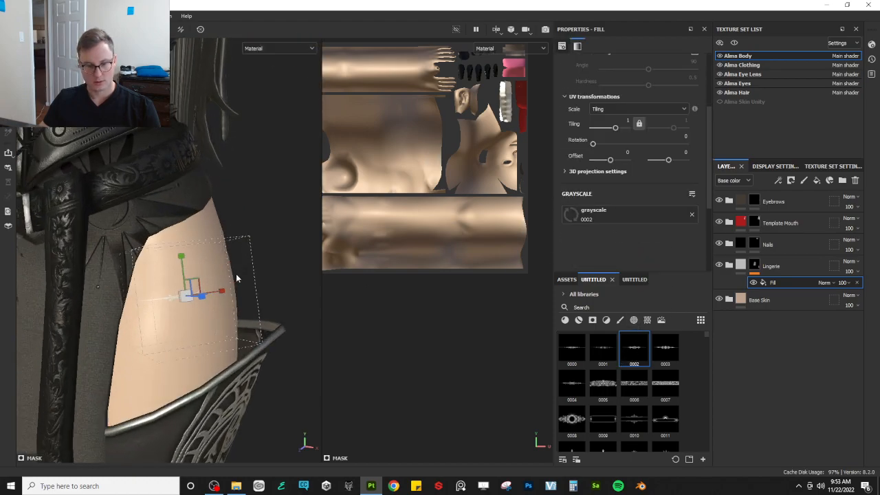
- Enlarge the projected 0002 ornament and rotate it so it runs vertically down the front of the thigh
{"action": "left_click_drag", "start_coordinate": [182, 296], "coordinate": [95, 347]}
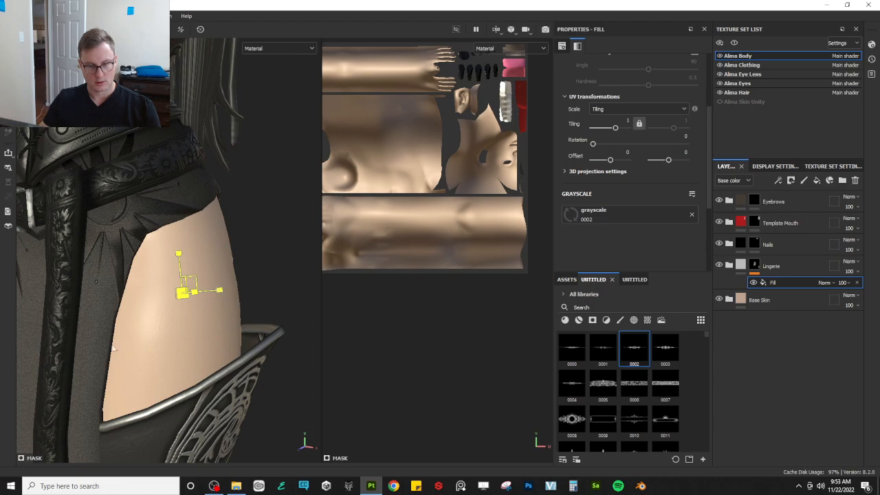
{"action": "left_click_drag", "start_coordinate": [249, 345], "coordinate": [458, 320]}
{"action": "scroll", "coordinate": [174, 227], "scroll_direction": "down", "scroll_amount": 4}
{"action": "key", "text": "e"}
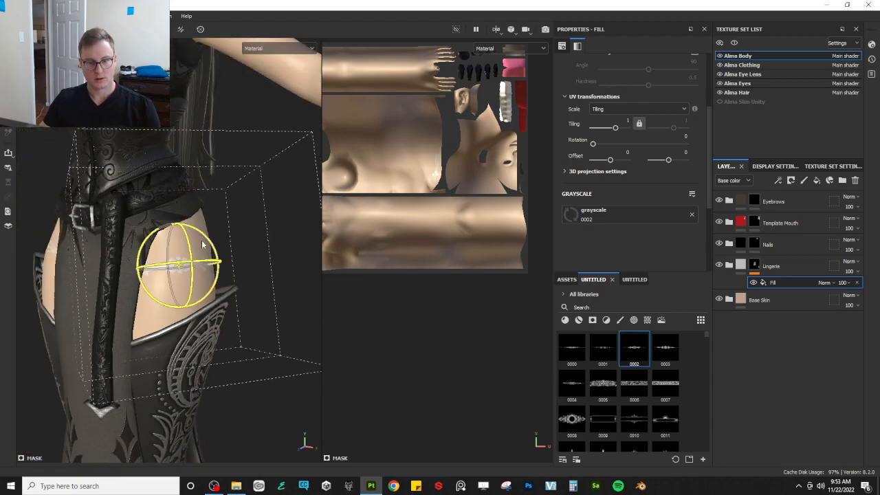
{"action": "left_click_drag", "start_coordinate": [202, 235], "coordinate": [232, 298]}
{"action": "left_click_drag", "start_coordinate": [232, 298], "coordinate": [196, 288], "text": "alt"}
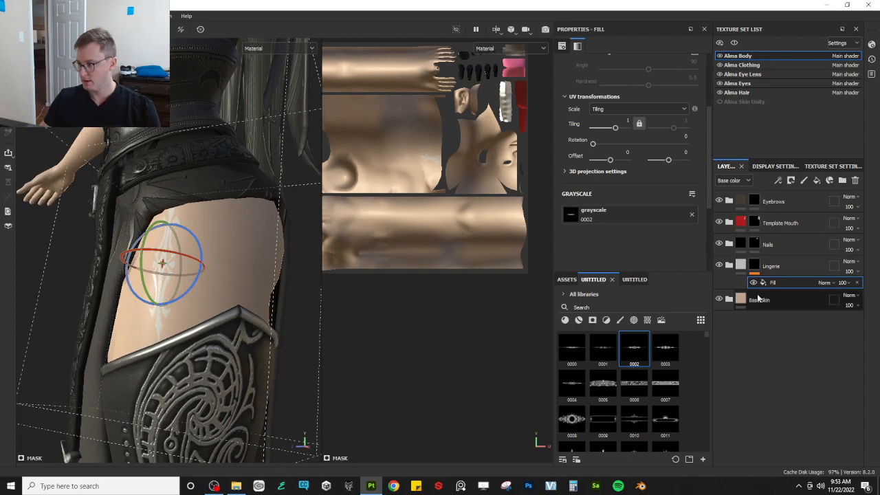
- Set the base color of the fill layer inside the Lingerie folder to black, 000000
{"action": "left_click", "coordinate": [740, 267]}
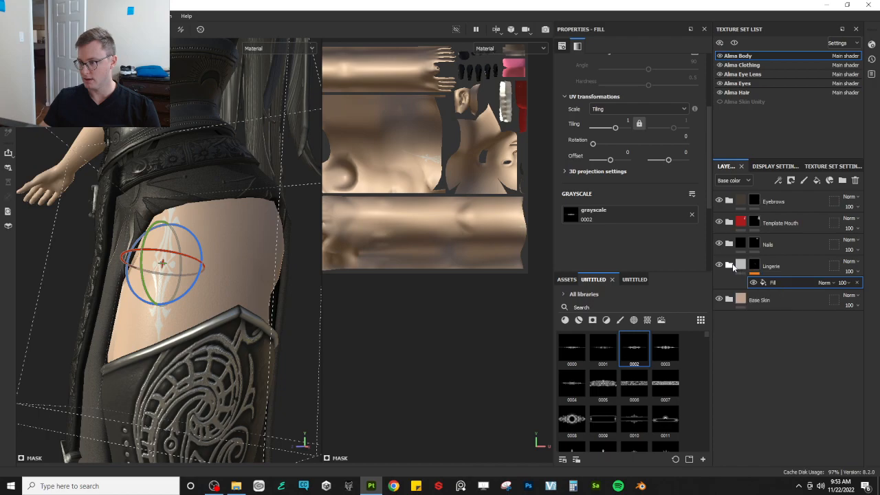
{"action": "left_click", "coordinate": [756, 300]}
{"action": "left_click", "coordinate": [601, 174]}
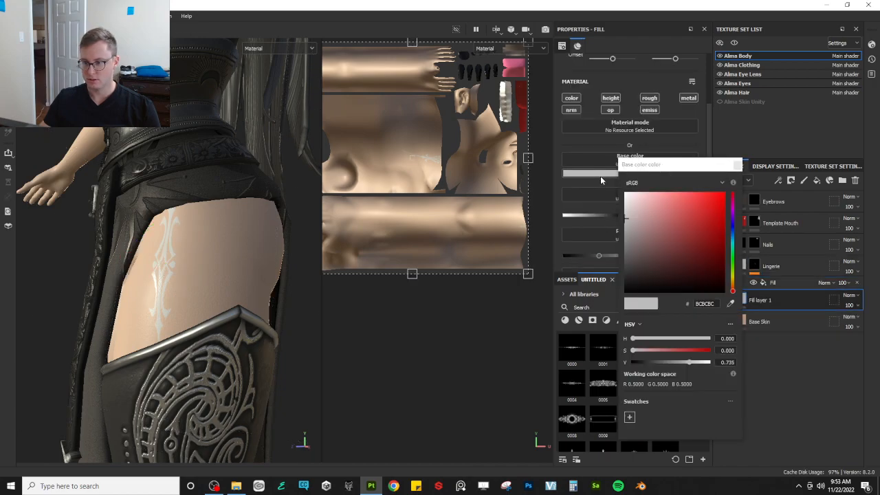
{"action": "left_click_drag", "start_coordinate": [648, 265], "coordinate": [615, 302]}
{"action": "left_click_drag", "start_coordinate": [160, 304], "coordinate": [191, 297], "text": "alt"}
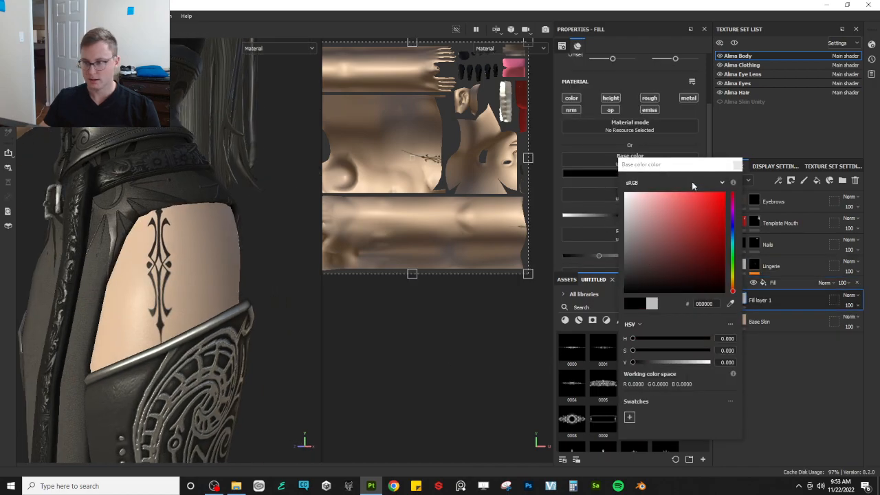
{"action": "left_click", "coordinate": [738, 166]}
- Set the Lingerie fill layer's height to 0.2981 and its roughness to 0.6340
{"action": "scroll", "coordinate": [644, 172], "scroll_direction": "down", "scroll_amount": 3}
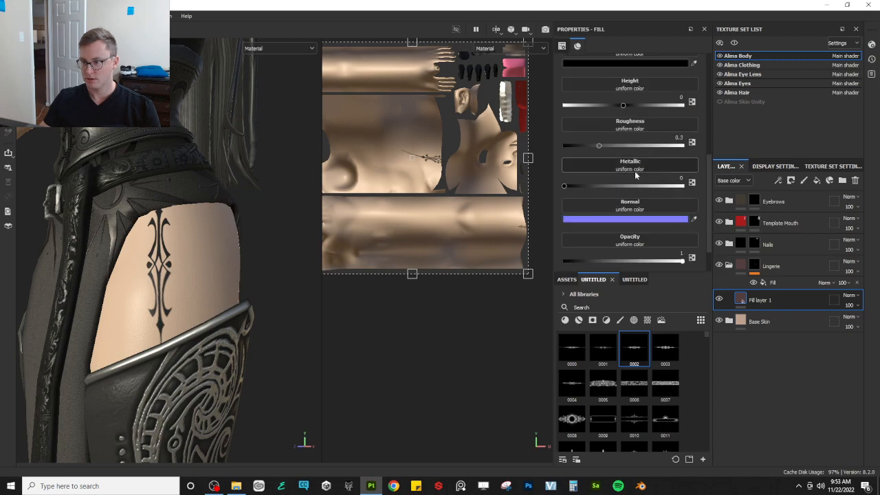
{"action": "left_click", "coordinate": [641, 106]}
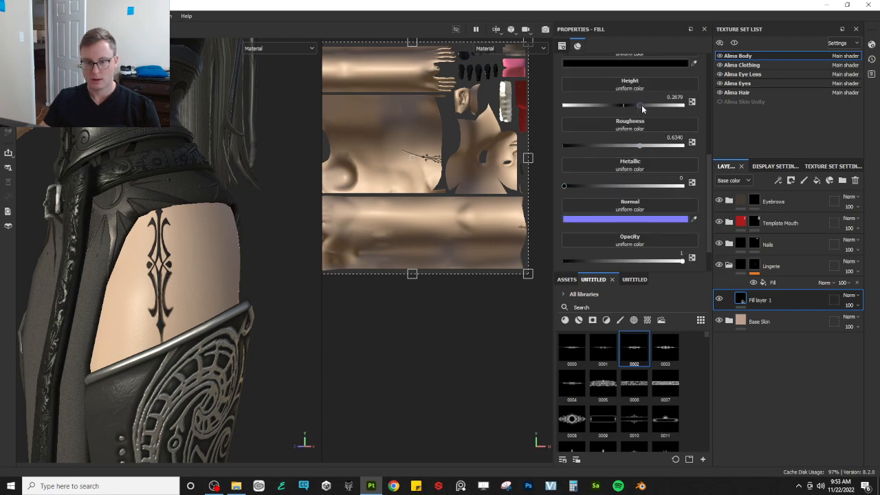
{"action": "scroll", "coordinate": [169, 272], "scroll_direction": "down", "scroll_amount": 2}
{"action": "left_click_drag", "start_coordinate": [169, 271], "coordinate": [210, 286], "text": "alt"}
- Examine the thigh ornament together with the corset, belt and feet from several distances and angles
{"action": "scroll", "coordinate": [222, 282], "scroll_direction": "down", "scroll_amount": 3}
{"action": "scroll", "coordinate": [156, 312], "scroll_direction": "up", "scroll_amount": 5}
{"action": "scroll", "coordinate": [180, 272], "scroll_direction": "down", "scroll_amount": 5}
{"action": "scroll", "coordinate": [245, 275], "scroll_direction": "up", "scroll_amount": 5}
{"action": "scroll", "coordinate": [187, 273], "scroll_direction": "down", "scroll_amount": 6}
{"action": "scroll", "coordinate": [207, 286], "scroll_direction": "up", "scroll_amount": 6}
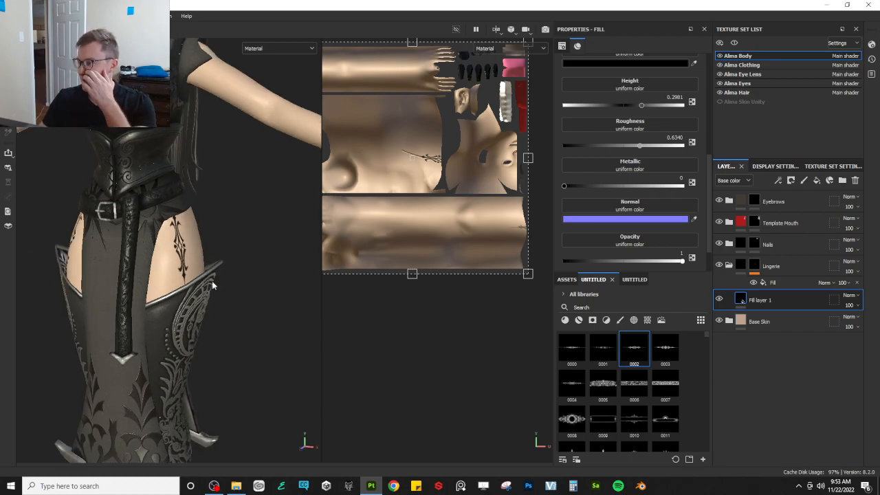
{"action": "scroll", "coordinate": [212, 282], "scroll_direction": "down", "scroll_amount": 6}
{"action": "left_click_drag", "start_coordinate": [212, 282], "coordinate": [206, 249], "text": "alt"}
{"action": "scroll", "coordinate": [223, 275], "scroll_direction": "up", "scroll_amount": 6}
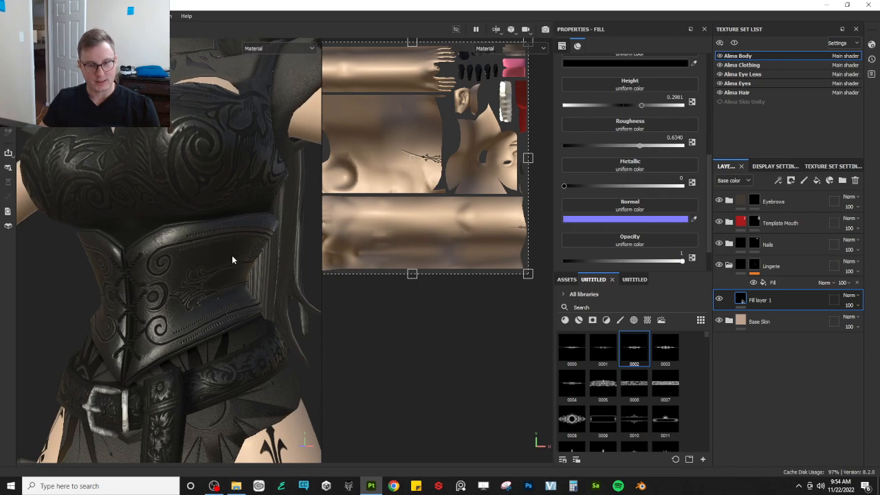
{"action": "left_click_drag", "start_coordinate": [285, 280], "coordinate": [183, 294], "text": "alt"}
{"action": "middle_click_drag", "start_coordinate": [182, 294], "coordinate": [233, 148], "text": "alt"}
{"action": "middle_click_drag", "start_coordinate": [174, 330], "coordinate": [169, 259], "text": "alt"}
{"action": "scroll", "coordinate": [169, 260], "scroll_direction": "up", "scroll_amount": 2}
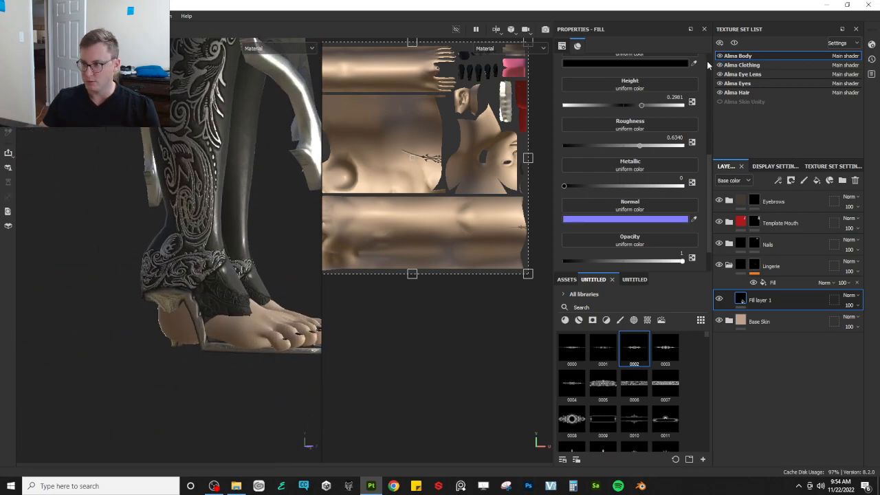
- Inspect the boots and the full outfit with the Alma Body texture set temporarily hidden
{"action": "left_click", "coordinate": [720, 57]}
{"action": "left_click_drag", "start_coordinate": [188, 255], "coordinate": [220, 298], "text": "alt"}
{"action": "middle_click_drag", "start_coordinate": [220, 298], "coordinate": [149, 288], "text": "alt"}
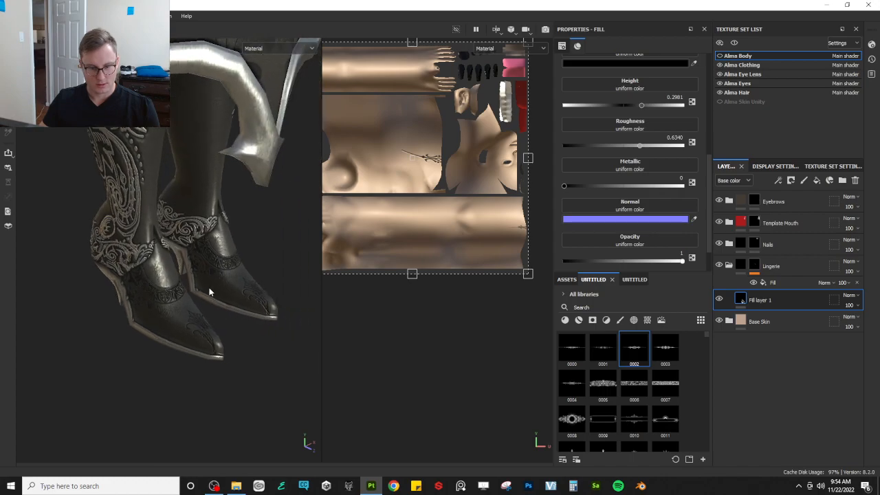
{"action": "left_click_drag", "start_coordinate": [209, 290], "coordinate": [206, 296], "text": "alt"}
{"action": "key", "text": "Tab"}
{"action": "left_click_drag", "start_coordinate": [304, 284], "coordinate": [312, 238], "text": "alt"}
{"action": "middle_click_drag", "start_coordinate": [313, 179], "coordinate": [317, 275], "text": "alt"}
{"action": "scroll", "coordinate": [328, 248], "scroll_direction": "down", "scroll_amount": 5}
{"action": "middle_click_drag", "start_coordinate": [315, 97], "coordinate": [299, 272], "text": "alt"}
{"action": "key", "text": "Tab"}
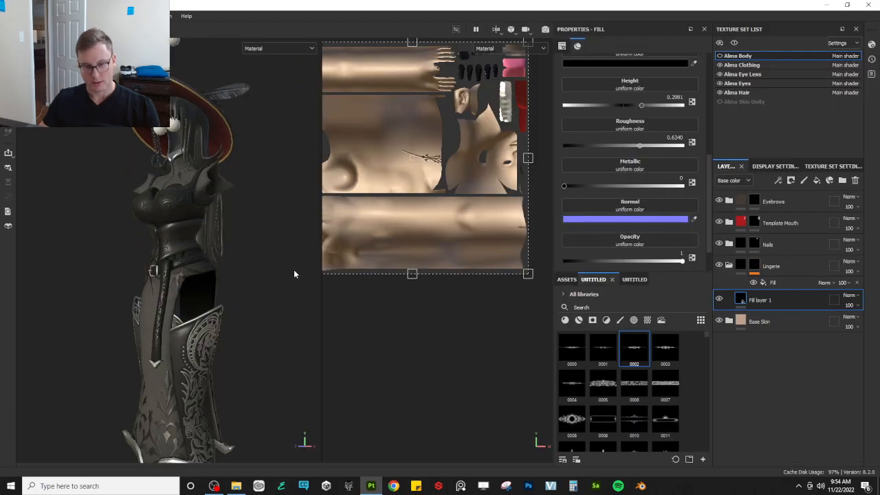
{"action": "left_click", "coordinate": [721, 56]}
- Duplicate the 0002 fill in the Lingerie mask and set the copy's blending mode to Linear dodge (Add)
{"action": "left_click_drag", "start_coordinate": [198, 270], "coordinate": [230, 307], "text": "alt"}
{"action": "double_click", "coordinate": [763, 301]}
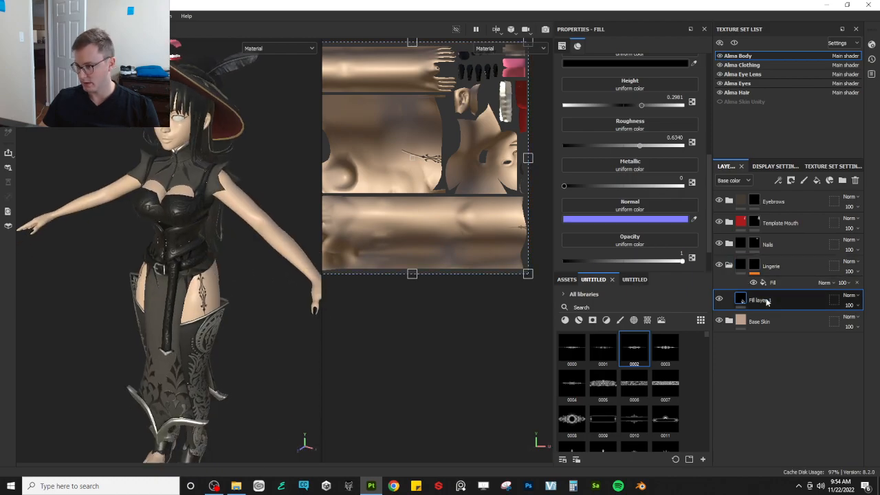
{"action": "left_click", "coordinate": [784, 282]}
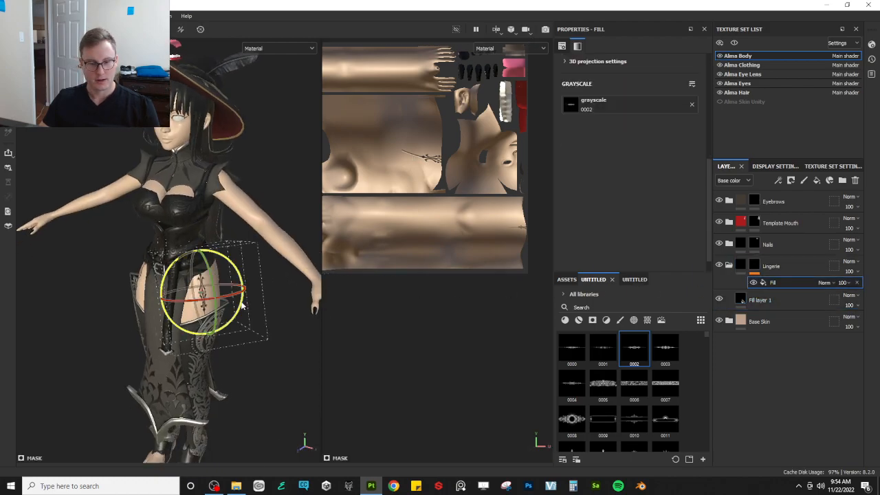
{"action": "key", "text": "ctrl+d"}
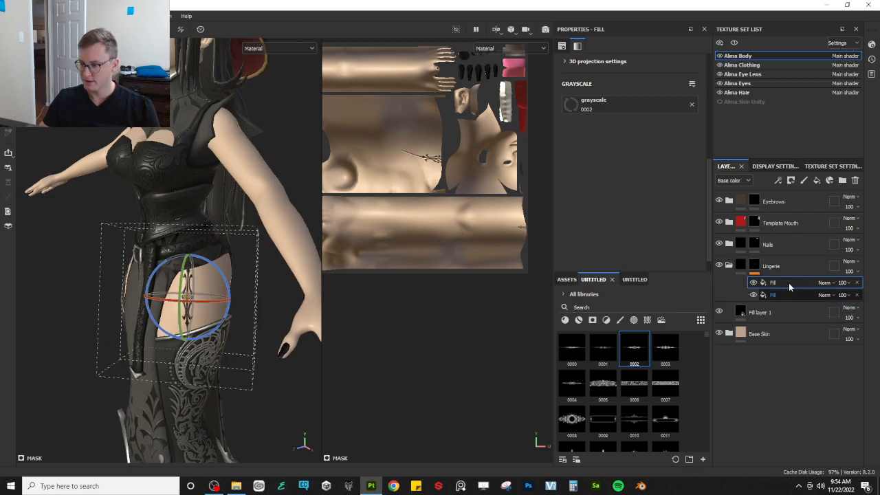
{"action": "left_click", "coordinate": [824, 282]}
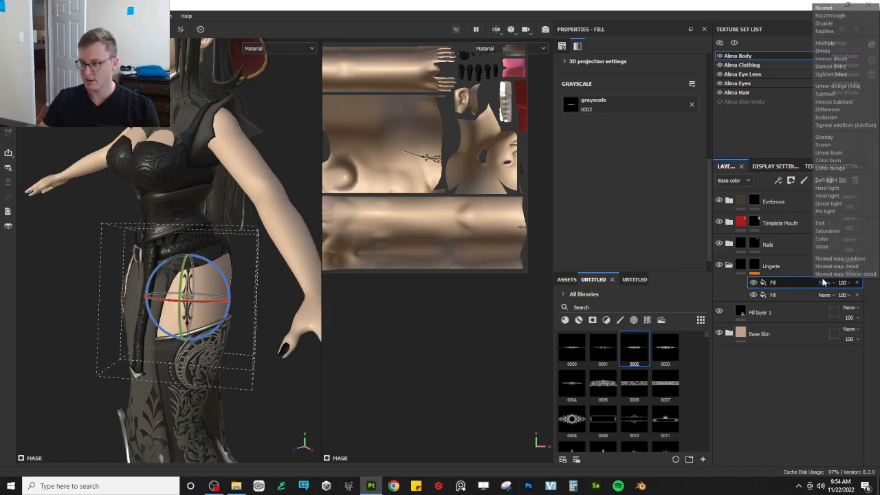
{"action": "left_click", "coordinate": [836, 86]}
- Move the duplicated 0002 ornament to the outer side of the thigh and rotate its projection to face the surface
{"action": "key", "text": "q"}
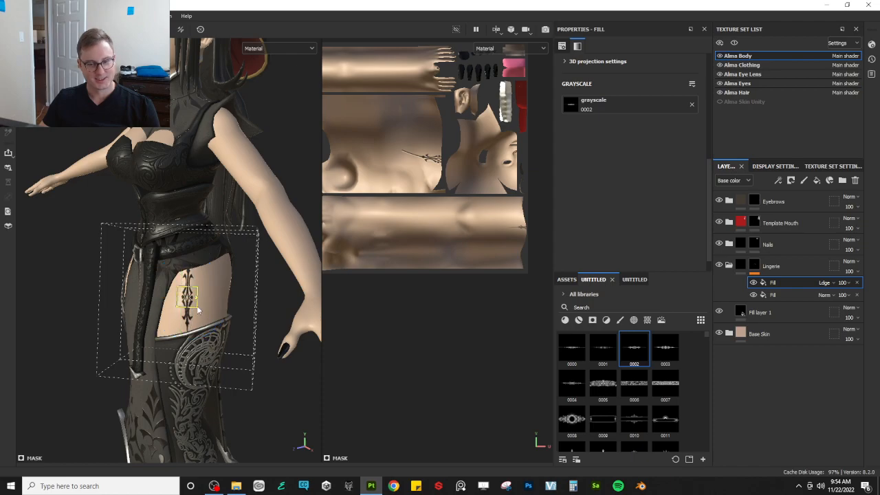
{"action": "left_click_drag", "start_coordinate": [195, 309], "coordinate": [223, 305]}
{"action": "key", "text": "e"}
{"action": "left_click_drag", "start_coordinate": [201, 270], "coordinate": [114, 276]}
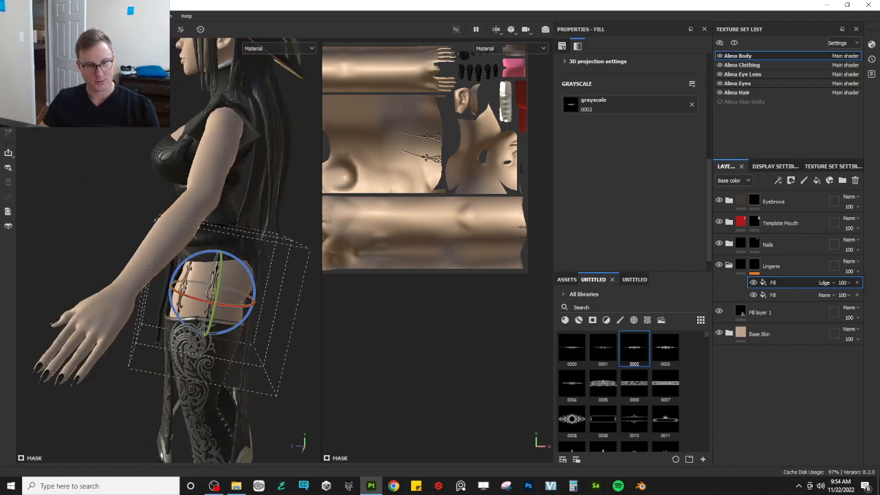
{"action": "key", "text": "q"}
{"action": "left_click_drag", "start_coordinate": [217, 295], "coordinate": [226, 298]}
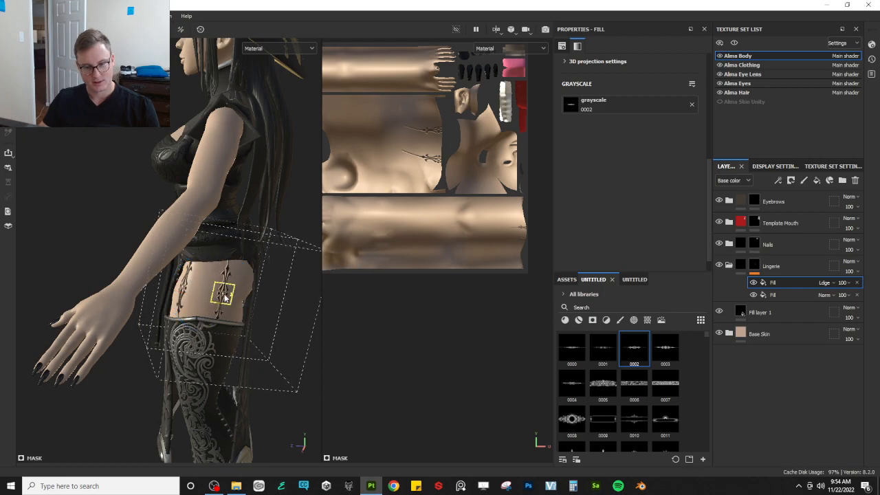
{"action": "key", "text": "e"}
{"action": "left_click_drag", "start_coordinate": [259, 270], "coordinate": [256, 265]}
- Duplicate the Linear dodge fill in the Lingerie mask and assign alpha 0008 as the new copy's grayscale
{"action": "left_click_drag", "start_coordinate": [147, 298], "coordinate": [181, 269], "text": "alt"}
{"action": "right_click_drag", "start_coordinate": [180, 271], "coordinate": [207, 275], "text": "alt"}
{"action": "left_click_drag", "start_coordinate": [206, 275], "coordinate": [238, 248], "text": "alt"}
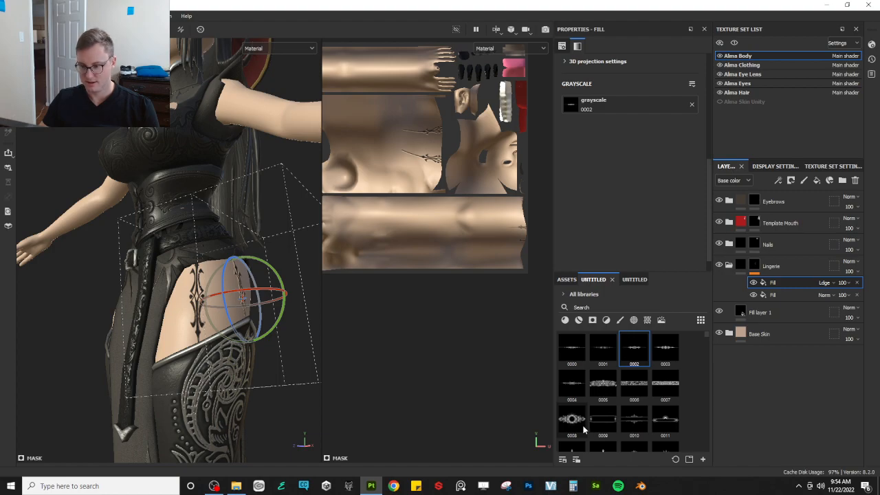
{"action": "left_click_drag", "start_coordinate": [575, 419], "coordinate": [774, 276]}
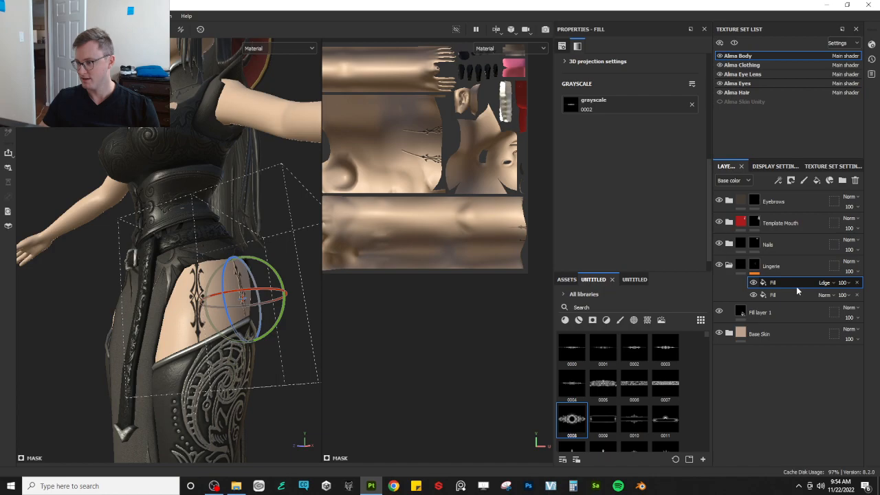
{"action": "key", "text": "ctrl+d"}
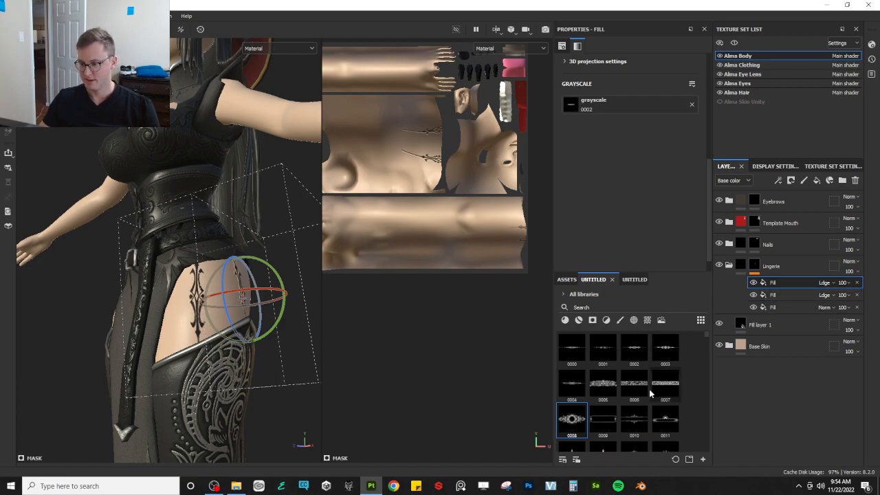
{"action": "left_click_drag", "start_coordinate": [716, 17], "coordinate": [623, 110]}
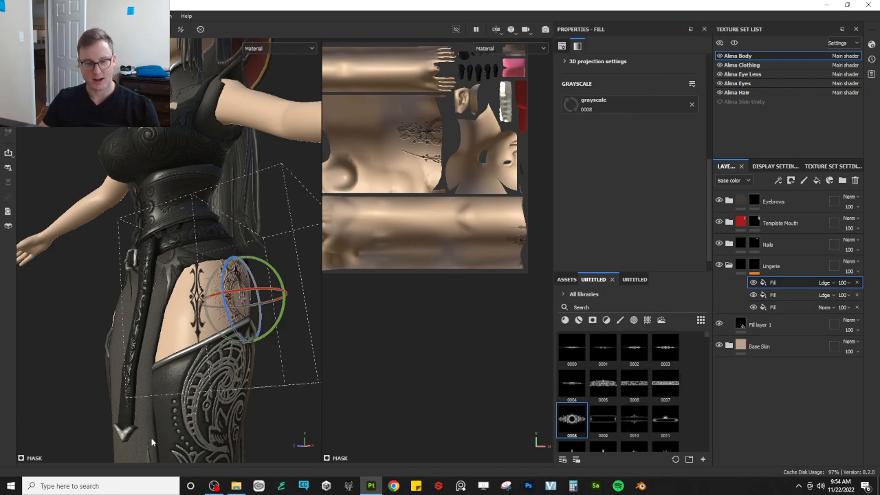
- Rotate the 0008 ornament to horizontal, scale it down and place it across the upper thigh between the two vertical ornaments
{"action": "left_click_drag", "start_coordinate": [222, 275], "coordinate": [218, 344]}
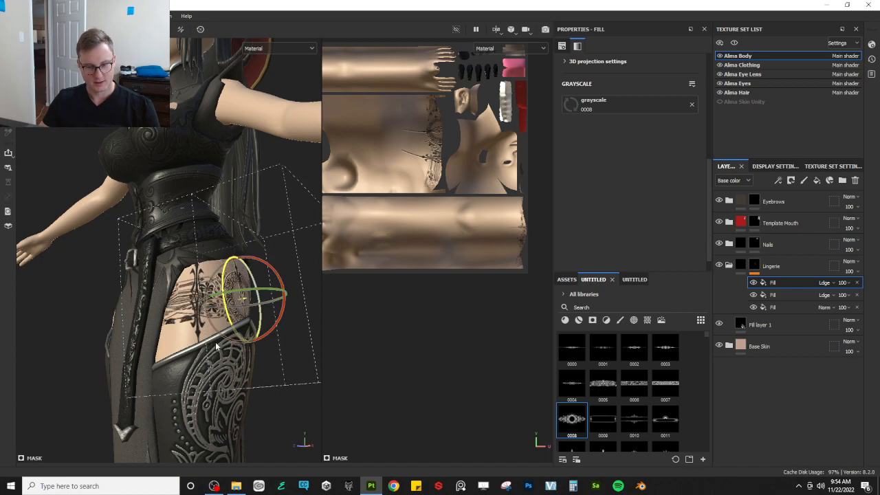
{"action": "left_click_drag", "start_coordinate": [242, 312], "coordinate": [182, 307], "text": "alt"}
{"action": "middle_click_drag", "start_coordinate": [274, 302], "coordinate": [240, 303], "text": "alt"}
{"action": "key", "text": "r"}
{"action": "left_click_drag", "start_coordinate": [240, 299], "coordinate": [189, 333]}
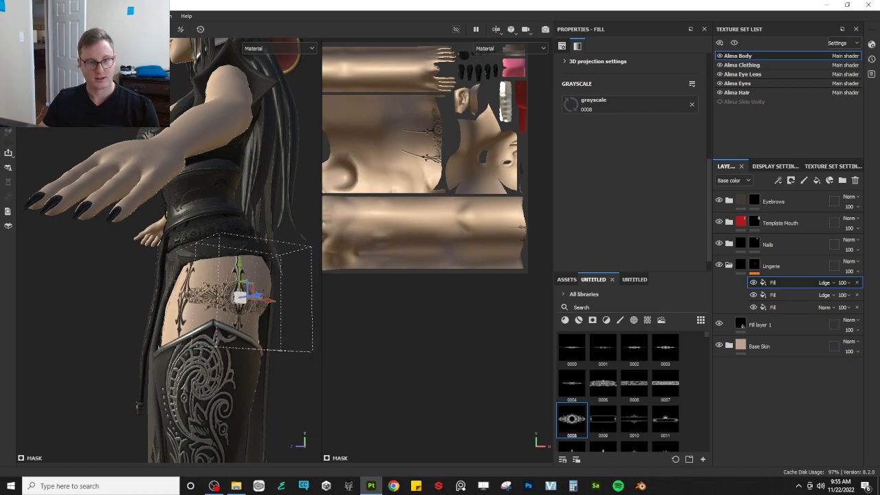
{"action": "left_click_drag", "start_coordinate": [240, 303], "coordinate": [217, 282]}
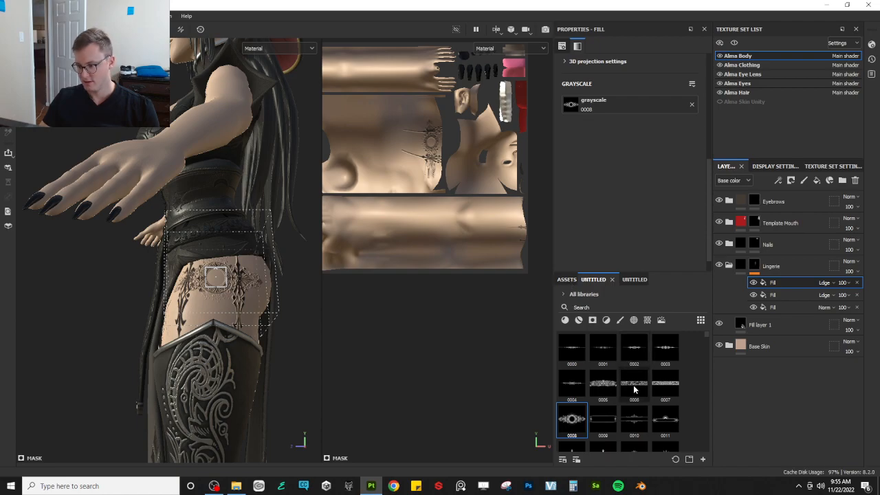
- Try alpha 0006 for the horizontal thigh band and replace it with alpha 0007
{"action": "left_click_drag", "start_coordinate": [611, 81], "coordinate": [606, 107]}
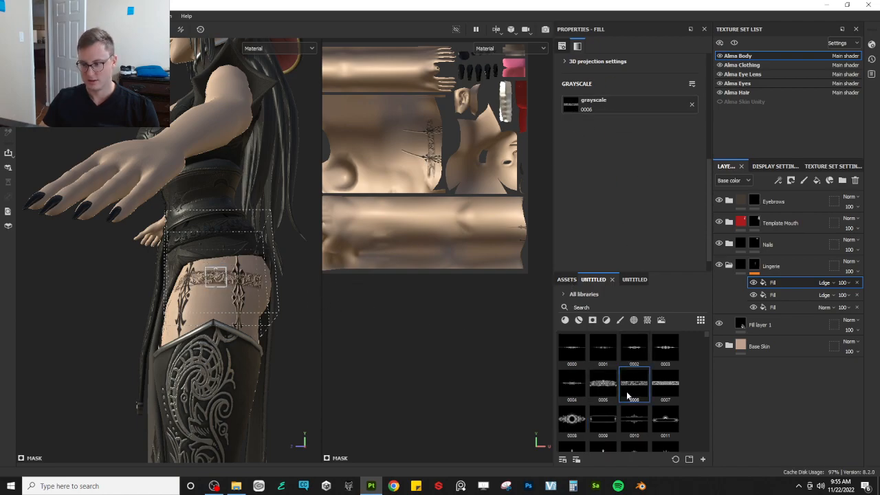
{"action": "left_click_drag", "start_coordinate": [654, 390], "coordinate": [602, 105]}
{"action": "left_click_drag", "start_coordinate": [268, 249], "coordinate": [147, 253], "text": "alt"}
{"action": "right_click_drag", "start_coordinate": [147, 253], "coordinate": [146, 267], "text": "alt"}
{"action": "mouse_move", "coordinate": [147, 267]}
{"action": "left_mouse_down", "text": "alt"}
{"action": "mouse_move", "coordinate": [140, 245]}
{"action": "mouse_move", "coordinate": [152, 249]}
{"action": "mouse_move", "coordinate": [145, 249]}
{"action": "mouse_move", "coordinate": [140, 302]}
{"action": "mouse_move", "coordinate": [154, 235]}
{"action": "mouse_move", "coordinate": [147, 206]}
{"action": "mouse_move", "coordinate": [137, 315]}
{"action": "mouse_move", "coordinate": [137, 287]}
{"action": "mouse_move", "coordinate": [141, 281]}
{"action": "mouse_move", "coordinate": [131, 301]}
{"action": "mouse_move", "coordinate": [137, 310]}
{"action": "mouse_move", "coordinate": [146, 278]}
{"action": "mouse_move", "coordinate": [142, 311]}
{"action": "mouse_move", "coordinate": [147, 271]}
{"action": "mouse_move", "coordinate": [140, 315]}
{"action": "mouse_move", "coordinate": [157, 275]}
{"action": "mouse_move", "coordinate": [144, 311]}
{"action": "mouse_move", "coordinate": [140, 285]}
{"action": "mouse_move", "coordinate": [148, 284]}
{"action": "left_mouse_up", "text": "alt"}
{"action": "key", "text": "e"}
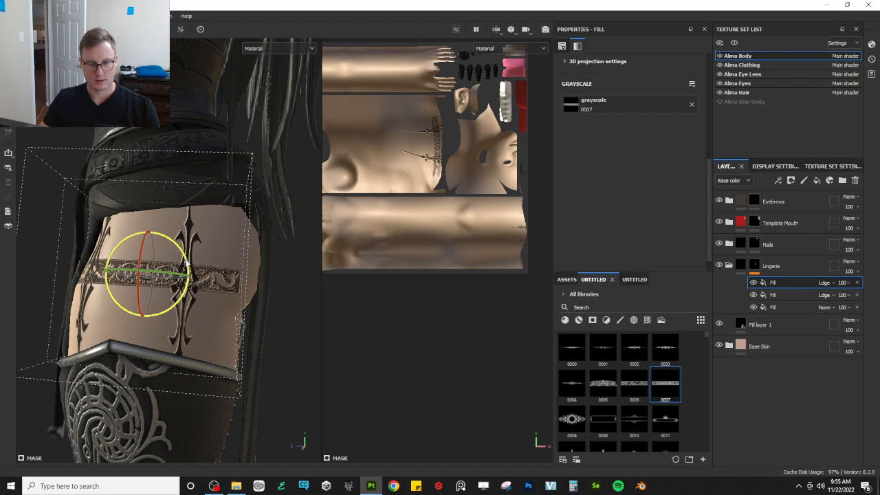
- Tilt the horizontal 0007 band to follow the thigh and move it up between the two vertical ornaments
{"action": "left_click_drag", "start_coordinate": [187, 261], "coordinate": [172, 278]}
{"action": "key", "text": "w"}
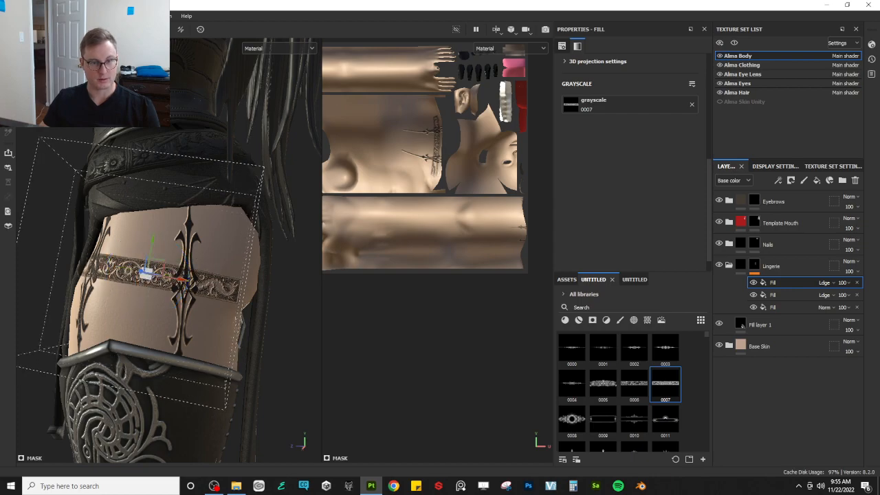
{"action": "left_click_drag", "start_coordinate": [115, 178], "coordinate": [121, 177], "text": "alt"}
{"action": "left_click_drag", "start_coordinate": [170, 268], "coordinate": [167, 242]}
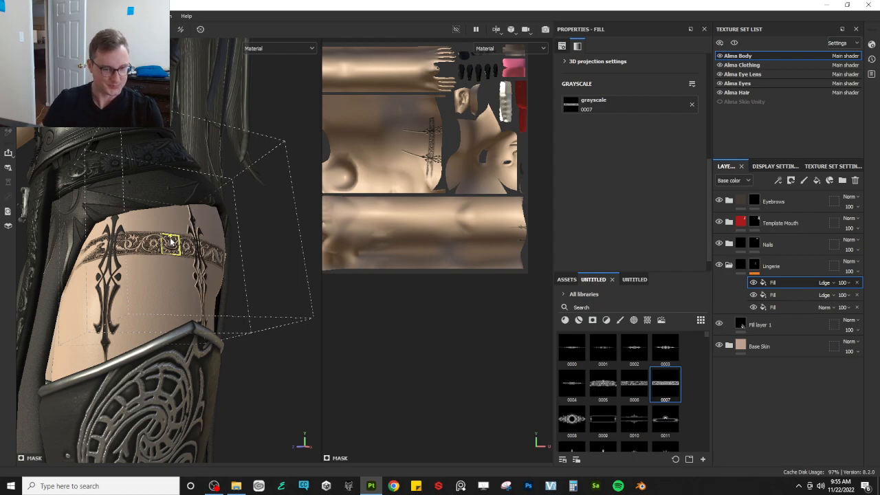
{"action": "scroll", "coordinate": [50, 262], "scroll_direction": "down", "scroll_amount": 5}
{"action": "left_click_drag", "start_coordinate": [51, 263], "coordinate": [199, 283], "text": "alt"}
{"action": "scroll", "coordinate": [200, 283], "scroll_direction": "up", "scroll_amount": 4}
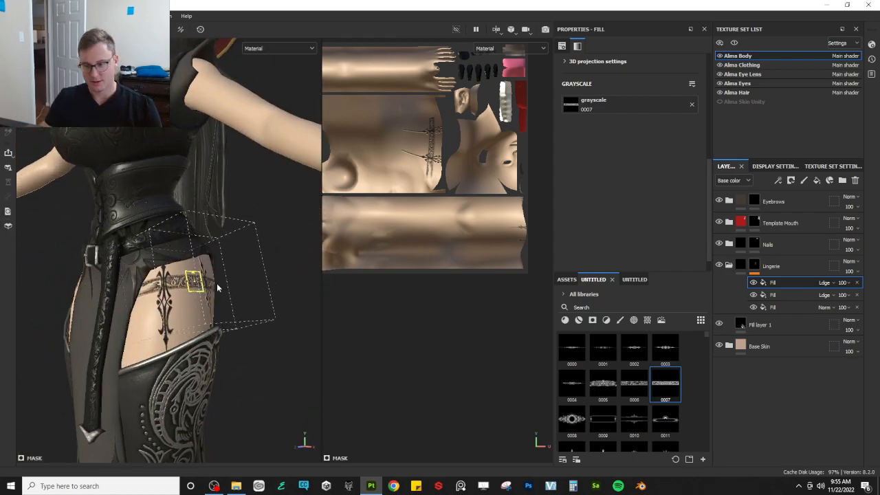
- Try alpha 0005 as the grayscale of the horizontal band on the upper thigh
{"action": "left_click_drag", "start_coordinate": [603, 394], "coordinate": [598, 105]}
{"action": "left_click_drag", "start_coordinate": [254, 266], "coordinate": [211, 270], "text": "alt"}
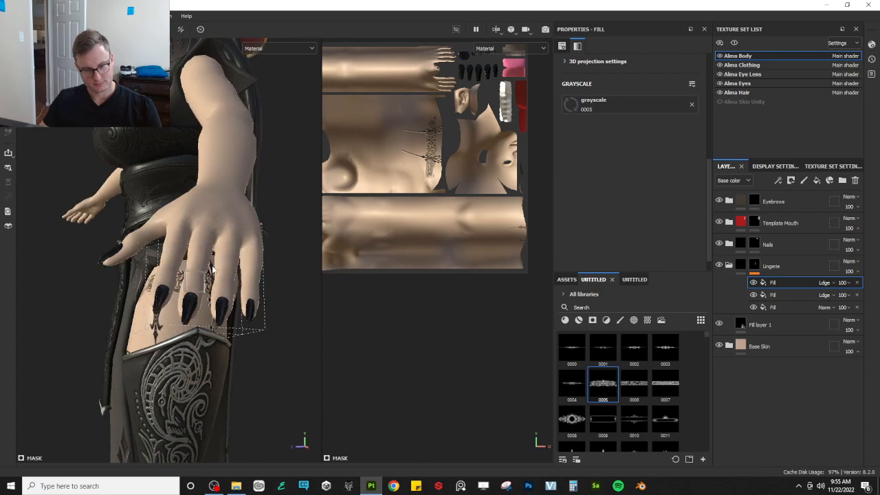
{"action": "left_click_drag", "start_coordinate": [157, 315], "coordinate": [206, 313], "text": "alt"}
{"action": "scroll", "coordinate": [199, 313], "scroll_direction": "up", "scroll_amount": 4}
{"action": "left_click_drag", "start_coordinate": [170, 239], "coordinate": [337, 221]}
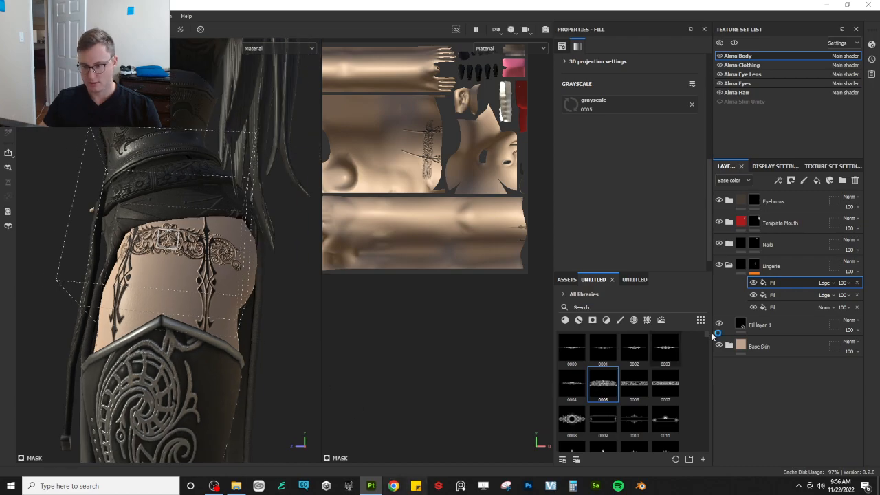
- Check the browser, return to the thigh ornaments for a close inspection and look through the available alphas
{"action": "left_click", "coordinate": [394, 486]}
{"action": "left_click", "coordinate": [505, 277]}
{"action": "left_click_drag", "start_coordinate": [589, 4], "coordinate": [879, 158]}
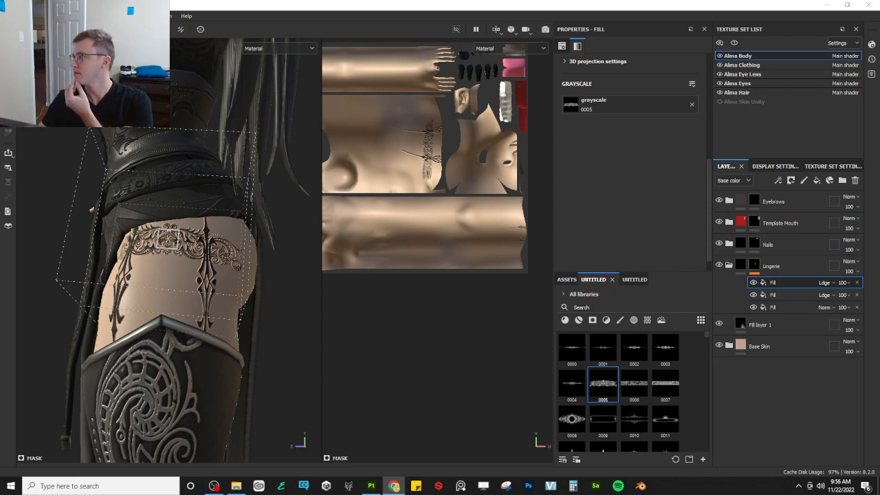
{"action": "left_click_drag", "start_coordinate": [153, 270], "coordinate": [232, 224], "text": "alt"}
{"action": "scroll", "coordinate": [185, 267], "scroll_direction": "up", "scroll_amount": 3}
{"action": "left_click_drag", "start_coordinate": [185, 267], "coordinate": [234, 301], "text": "alt"}
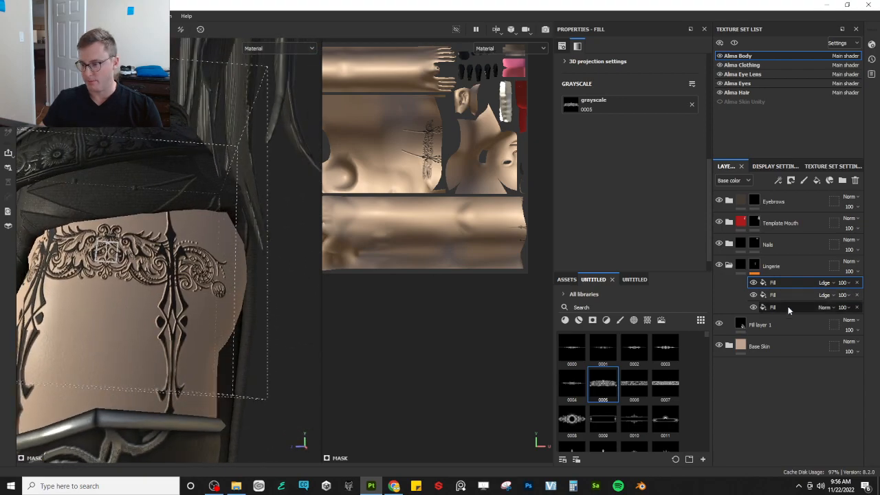
{"action": "scroll", "coordinate": [615, 394], "scroll_direction": "down", "scroll_amount": 10}
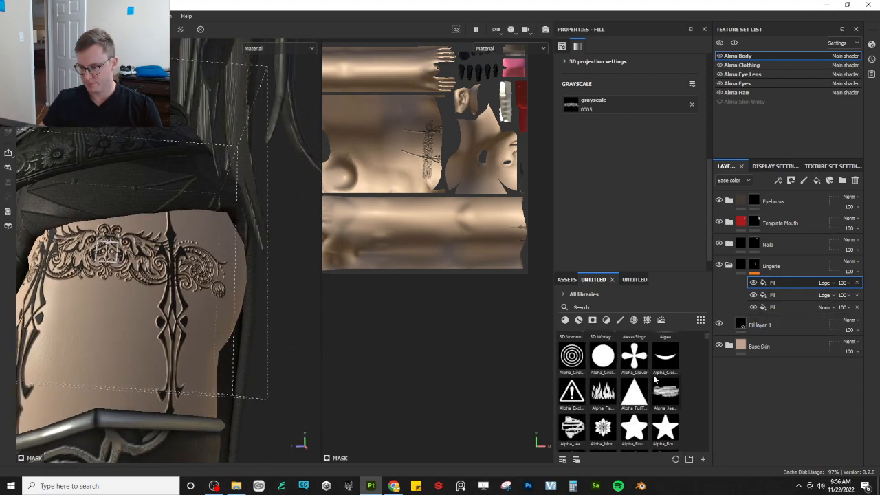
{"action": "scroll", "coordinate": [656, 379], "scroll_direction": "up", "scroll_amount": 10}
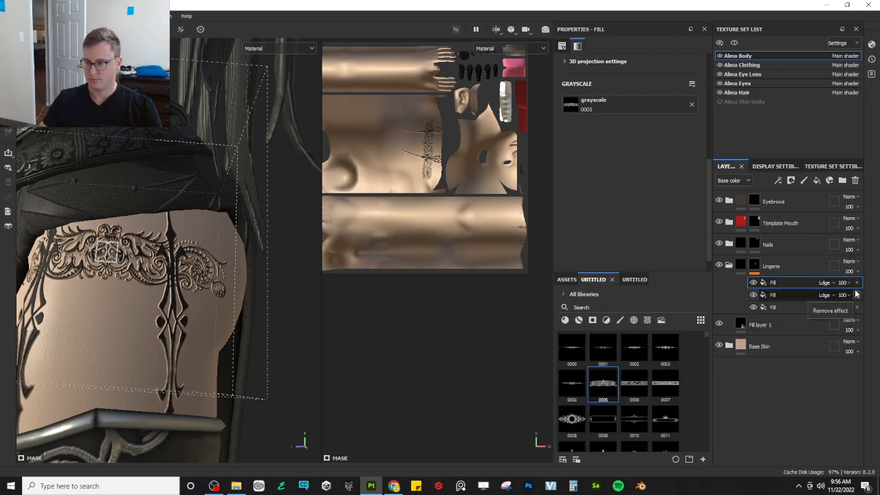
- Clear alpha 0005 from the band fill, set its grayscale to 1 and shape the projection into a narrow plain strap
{"action": "left_click", "coordinate": [692, 104]}
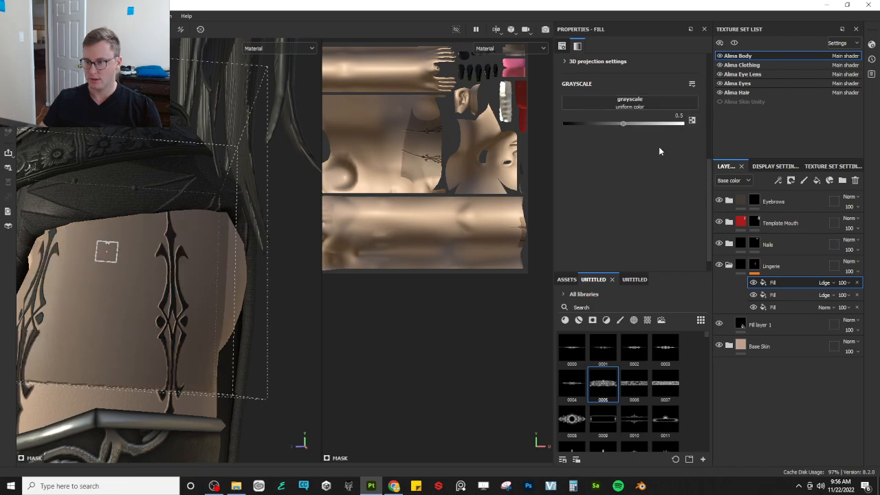
{"action": "scroll", "coordinate": [373, 273], "scroll_direction": "down", "scroll_amount": 2}
{"action": "scroll", "coordinate": [128, 251], "scroll_direction": "down", "scroll_amount": 3}
{"action": "mouse_move", "coordinate": [129, 252]}
{"action": "left_mouse_down", "text": "alt"}
{"action": "mouse_move", "coordinate": [144, 252]}
{"action": "mouse_move", "coordinate": [141, 292]}
{"action": "mouse_move", "coordinate": [167, 221]}
{"action": "mouse_move", "coordinate": [152, 219]}
{"action": "mouse_move", "coordinate": [153, 229]}
{"action": "mouse_move", "coordinate": [148, 210]}
{"action": "mouse_move", "coordinate": [167, 269]}
{"action": "left_mouse_up", "text": "alt"}
{"action": "scroll", "coordinate": [146, 187], "scroll_direction": "down", "scroll_amount": 1}
{"action": "left_click_drag", "start_coordinate": [149, 206], "coordinate": [162, 382]}
{"action": "key", "text": "e"}
{"action": "left_click_drag", "start_coordinate": [116, 233], "coordinate": [117, 148]}
- Remove the two vertical ornament fills from the Lingerie mask and place the plain strap upright on the front of the thigh
{"action": "left_click", "coordinate": [857, 295]}
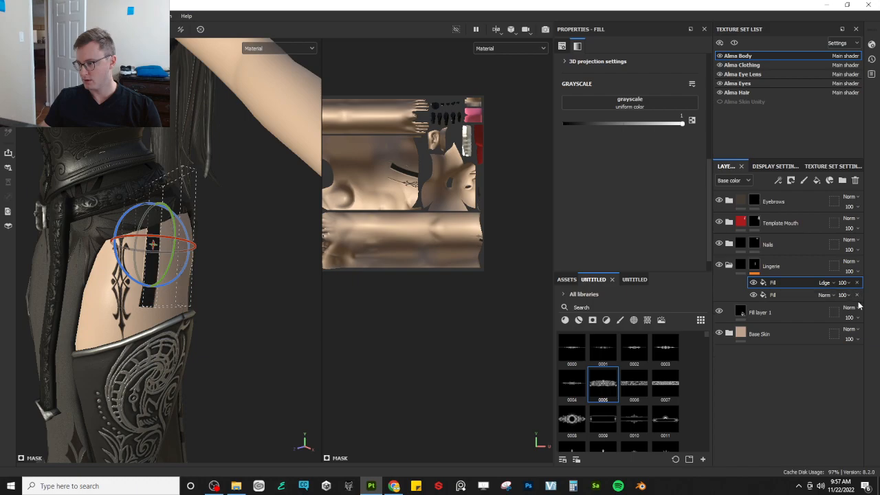
{"action": "left_click", "coordinate": [857, 295]}
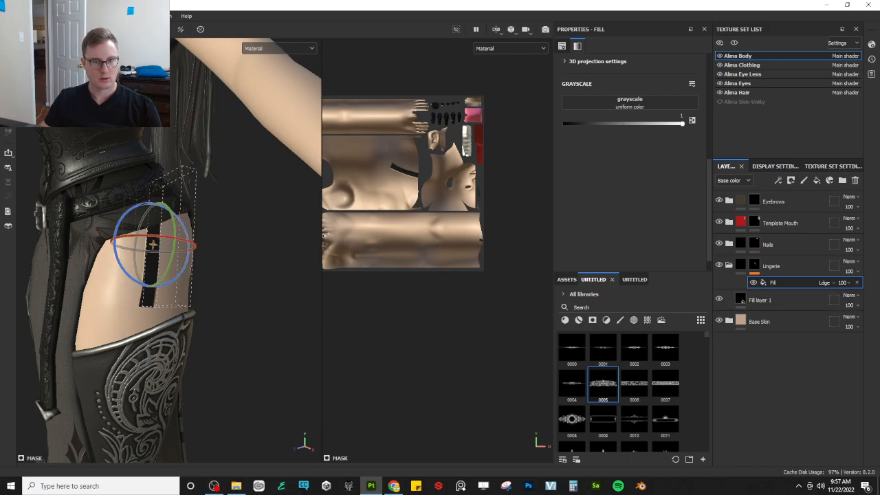
{"action": "key", "text": "w"}
{"action": "left_click_drag", "start_coordinate": [152, 249], "coordinate": [121, 292]}
{"action": "key", "text": "e"}
{"action": "left_click_drag", "start_coordinate": [163, 273], "coordinate": [186, 293]}
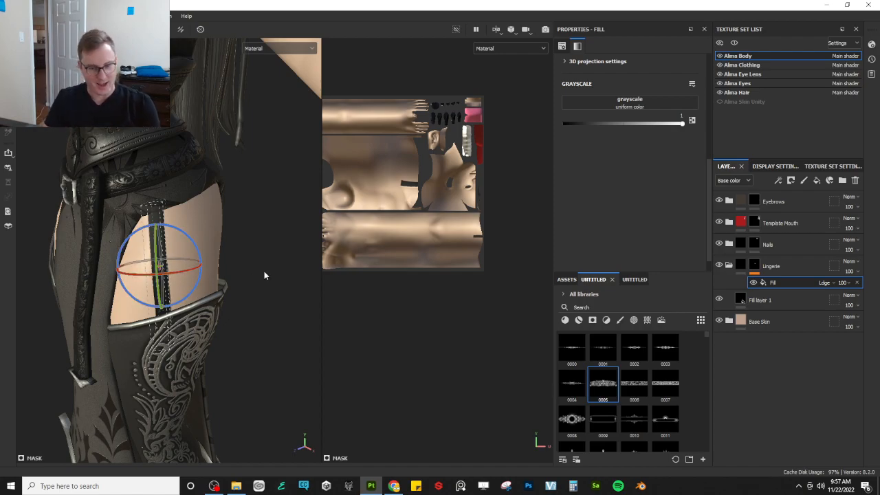
- Fine-tune the plain strap's placement so it runs from the belt down to the top of the leg armor
{"action": "key", "text": "w"}
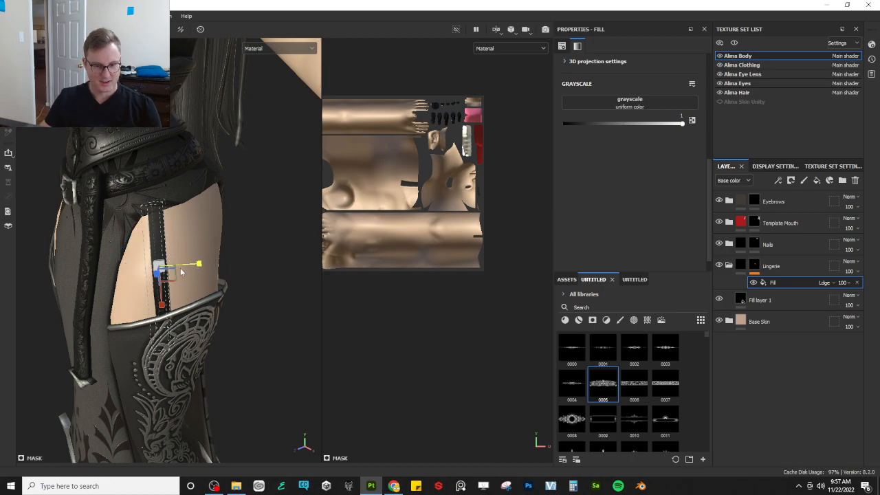
{"action": "key", "text": "e"}
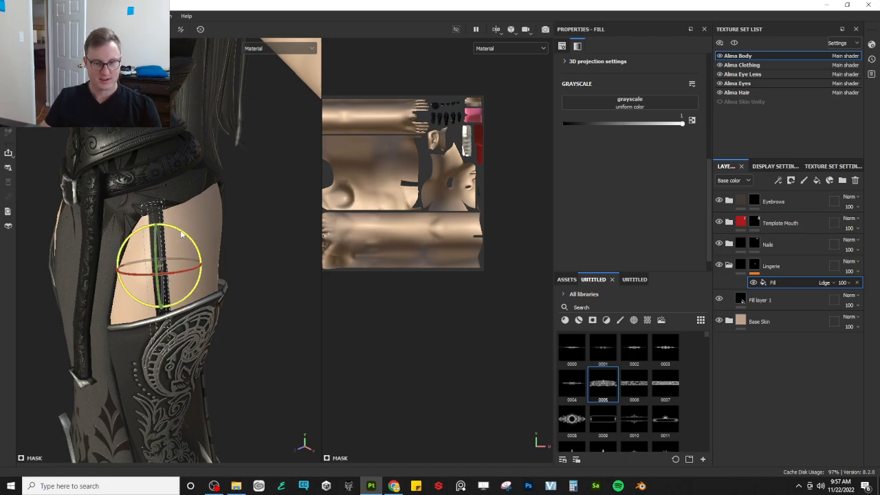
{"action": "key", "text": "w"}
{"action": "left_click_drag", "start_coordinate": [140, 155], "coordinate": [215, 233], "text": "alt+shift"}
{"action": "left_click_drag", "start_coordinate": [166, 266], "coordinate": [161, 269]}
{"action": "left_click_drag", "start_coordinate": [221, 240], "coordinate": [195, 251], "text": "alt"}
{"action": "key", "text": "e"}
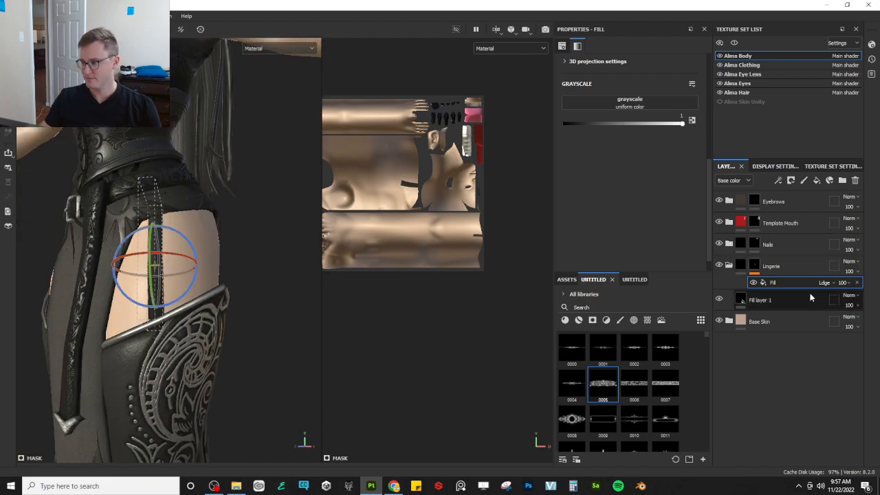
- Duplicate the strap fill and place the copy as a second strap on the outer side of the thigh
{"action": "key", "text": "ctrl+d"}
{"action": "key", "text": "w"}
{"action": "mouse_move", "coordinate": [162, 273]}
{"action": "left_mouse_down"}
{"action": "mouse_move", "coordinate": [205, 269]}
{"action": "mouse_move", "coordinate": [154, 272]}
{"action": "left_mouse_up"}
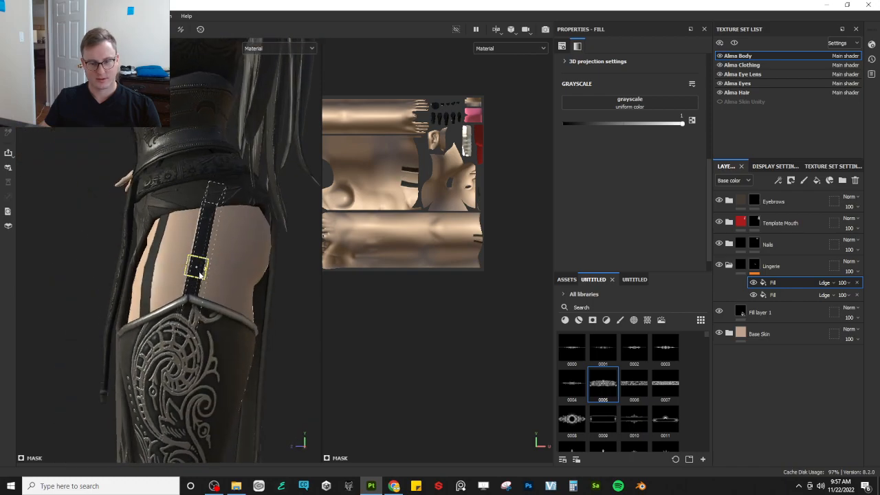
{"action": "key", "text": "e"}
{"action": "key", "text": "w"}
{"action": "key", "text": "q"}
{"action": "left_click_drag", "start_coordinate": [215, 282], "coordinate": [261, 289]}
- Inspect the garter straps on the whole character from the front, the side and close up on the thigh
{"action": "right_click_drag", "start_coordinate": [261, 289], "coordinate": [124, 299], "text": "alt"}
{"action": "left_click_drag", "start_coordinate": [124, 299], "coordinate": [250, 320], "text": "alt"}
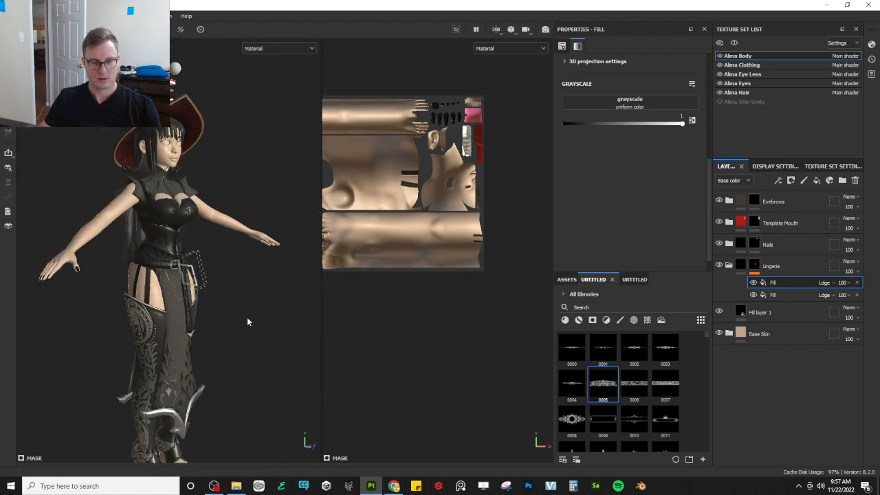
{"action": "left_click", "coordinate": [784, 208]}
{"action": "right_click_drag", "start_coordinate": [123, 275], "coordinate": [186, 288], "text": "alt"}
{"action": "left_click_drag", "start_coordinate": [209, 286], "coordinate": [138, 286], "text": "alt"}
{"action": "right_click_drag", "start_coordinate": [138, 286], "coordinate": [69, 289], "text": "alt"}
{"action": "left_click_drag", "start_coordinate": [131, 281], "coordinate": [209, 272], "text": "alt"}
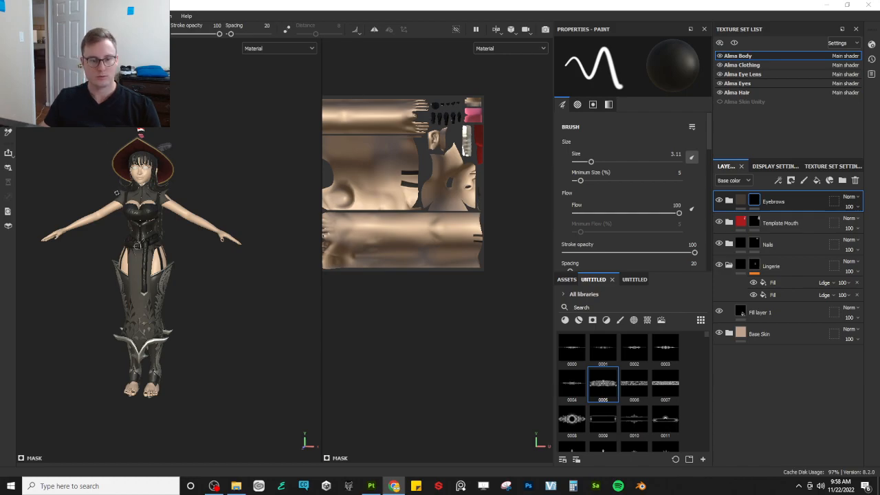
{"action": "scroll", "coordinate": [179, 248], "scroll_direction": "up", "scroll_amount": 5}
{"action": "scroll", "coordinate": [188, 256], "scroll_direction": "down", "scroll_amount": 4}
{"action": "left_click_drag", "start_coordinate": [199, 254], "coordinate": [126, 268], "text": "alt"}
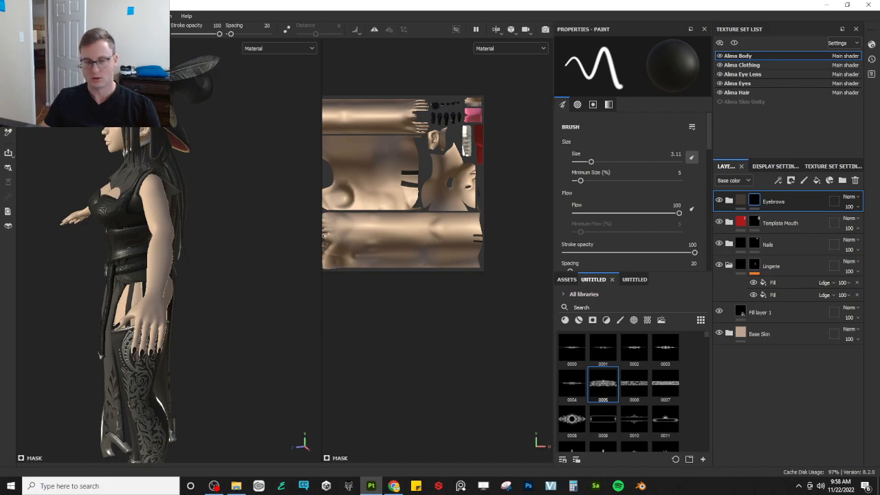
{"action": "scroll", "coordinate": [159, 296], "scroll_direction": "up", "scroll_amount": 3}
{"action": "left_click_drag", "start_coordinate": [123, 292], "coordinate": [195, 295], "text": "alt"}
{"action": "middle_click_drag", "start_coordinate": [195, 294], "coordinate": [206, 248], "text": "alt"}
{"action": "scroll", "coordinate": [206, 309], "scroll_direction": "up", "scroll_amount": 5}
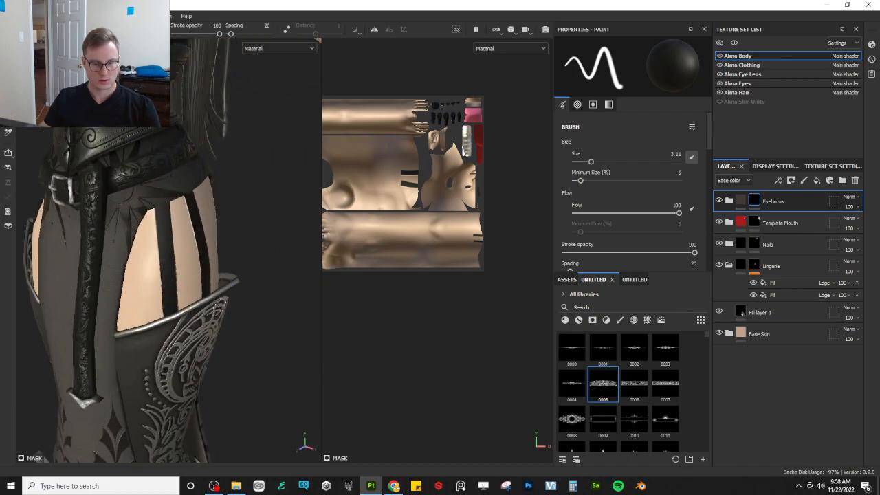
- Collapse the Lingerie folder, add an anchor point to its mask and create a new fill layer directly above the folder
{"action": "left_click", "coordinate": [729, 266]}
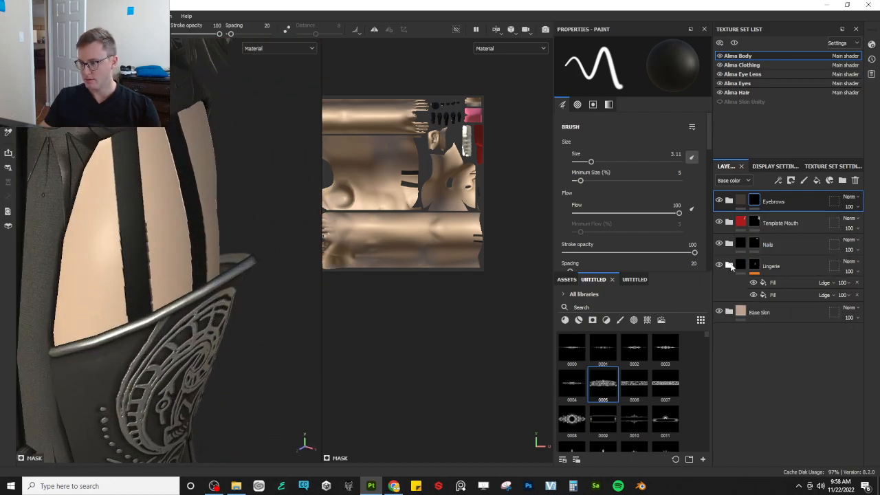
{"action": "right_click", "coordinate": [757, 266]}
{"action": "left_click", "coordinate": [775, 373]}
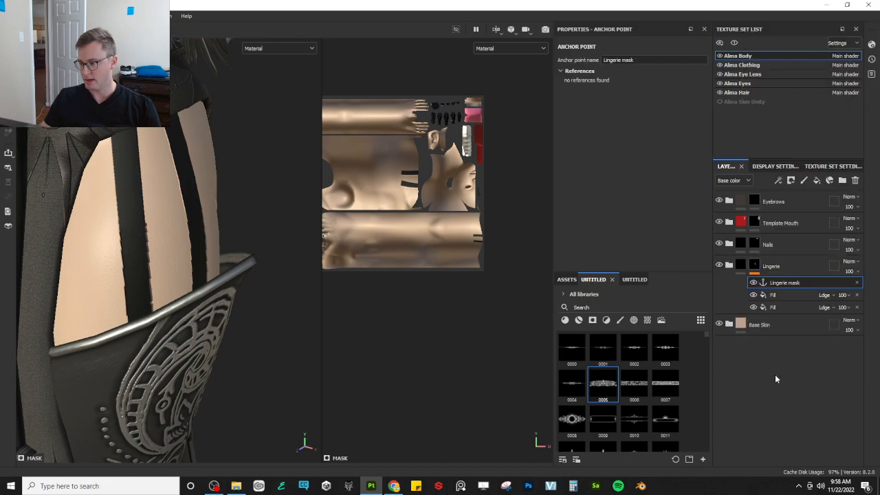
{"action": "left_click", "coordinate": [782, 270]}
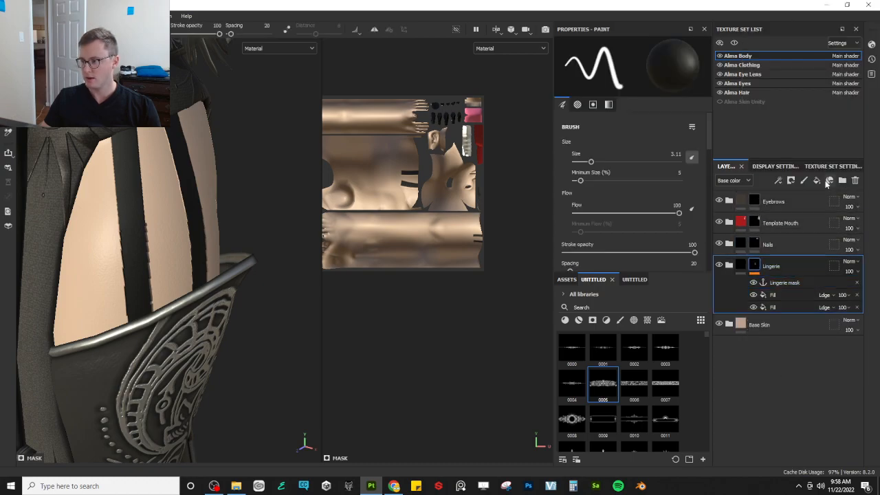
{"action": "left_click", "coordinate": [817, 180]}
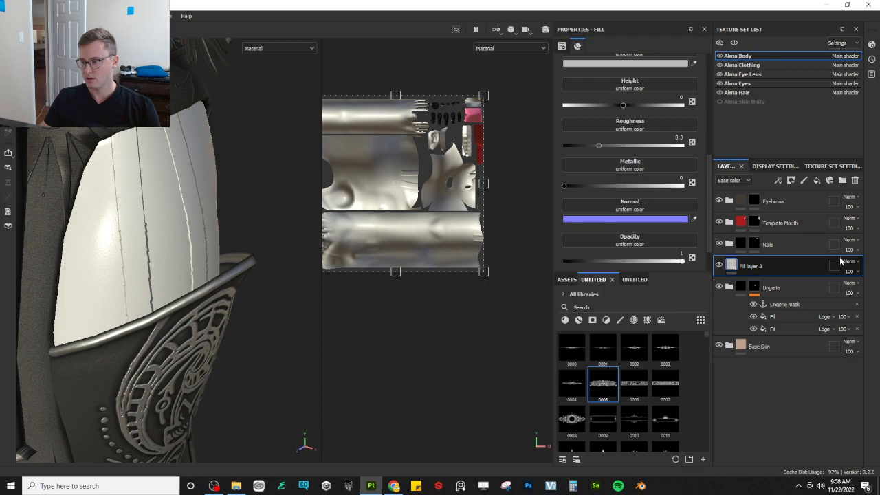
- Delete Fill layer 3, add the Template smart material above the Lingerie group, and name it Linegerie Shadow
{"action": "left_click", "coordinate": [855, 180]}
{"action": "left_click", "coordinate": [623, 279]}
{"action": "left_click_drag", "start_coordinate": [576, 352], "coordinate": [764, 265]}
{"action": "double_click", "coordinate": [775, 266]}
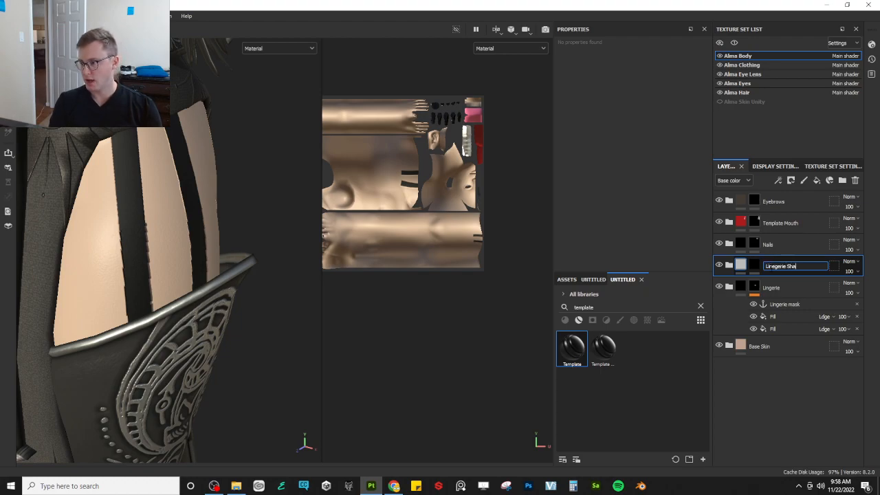
{"action": "key", "text": "Return"}
- Add a fill to the Linegerie Shadow mask and use the Lingerie mask anchor point as its grayscale source
{"action": "left_click", "coordinate": [755, 266]}
{"action": "right_click", "coordinate": [758, 265]}
{"action": "left_click", "coordinate": [778, 316]}
{"action": "left_click", "coordinate": [634, 83]}
{"action": "left_click", "coordinate": [696, 88]}
{"action": "left_click", "coordinate": [659, 106]}
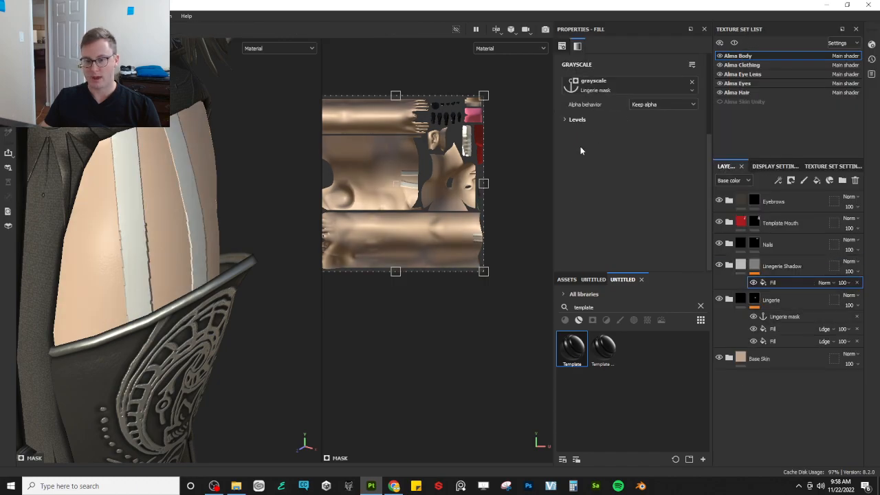
- Add a Blur filter to the Linegerie Shadow mask and set its blur intensity to 3.93
{"action": "left_click", "coordinate": [754, 265]}
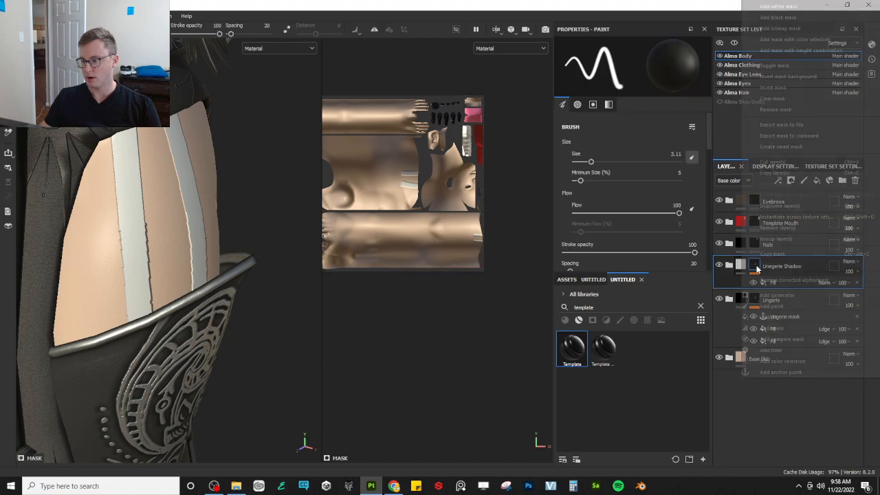
{"action": "right_click", "coordinate": [755, 266]}
{"action": "left_click", "coordinate": [772, 350]}
{"action": "left_click", "coordinate": [627, 68]}
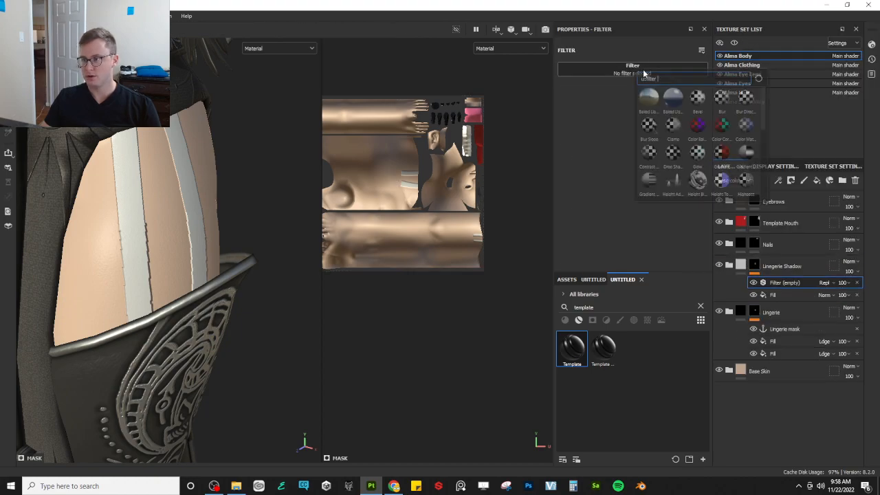
{"action": "left_click", "coordinate": [719, 100]}
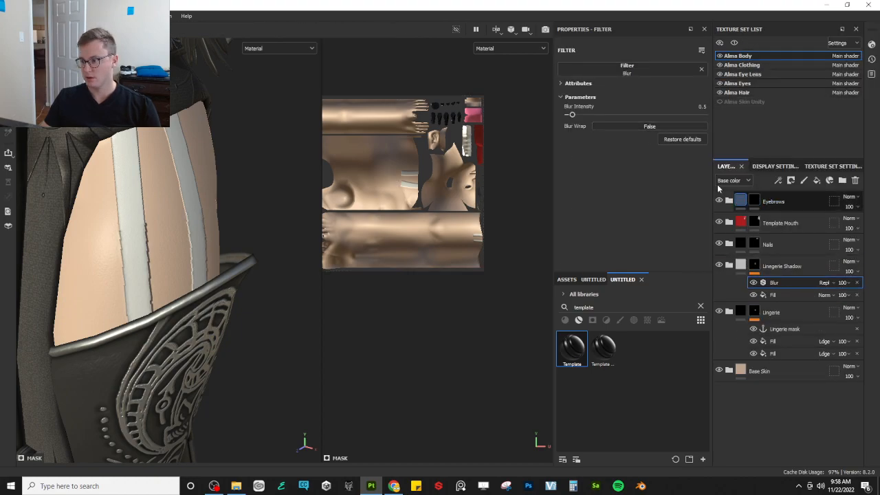
{"action": "mouse_move", "coordinate": [571, 115]}
{"action": "left_mouse_down"}
{"action": "mouse_move", "coordinate": [614, 114]}
{"action": "mouse_move", "coordinate": [602, 115]}
{"action": "left_mouse_up"}
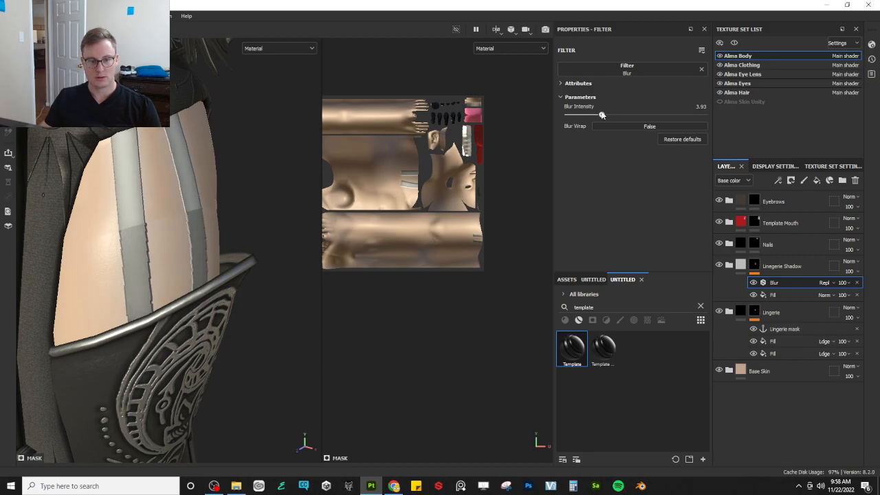
- Duplicate the mask's fill, place one fill above the Blur filter, and set its blending mode to Subtract
{"action": "left_click", "coordinate": [785, 296]}
{"action": "key", "text": "ctrl+d"}
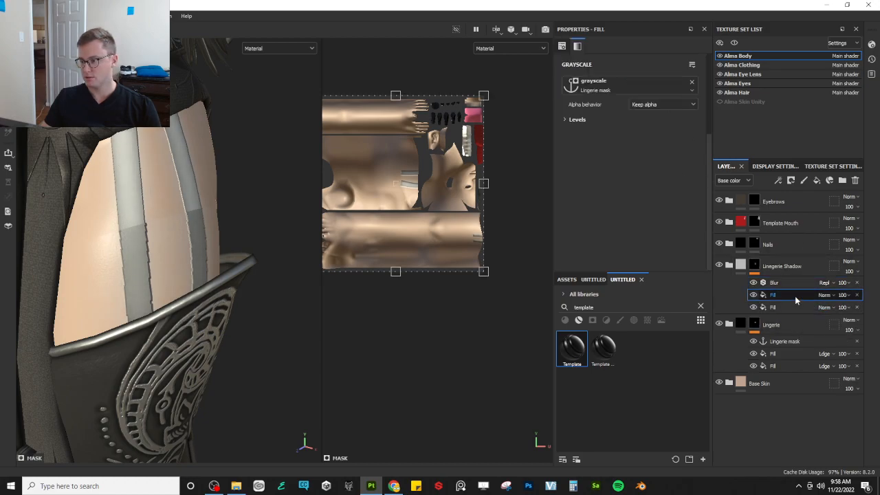
{"action": "left_click", "coordinate": [786, 309]}
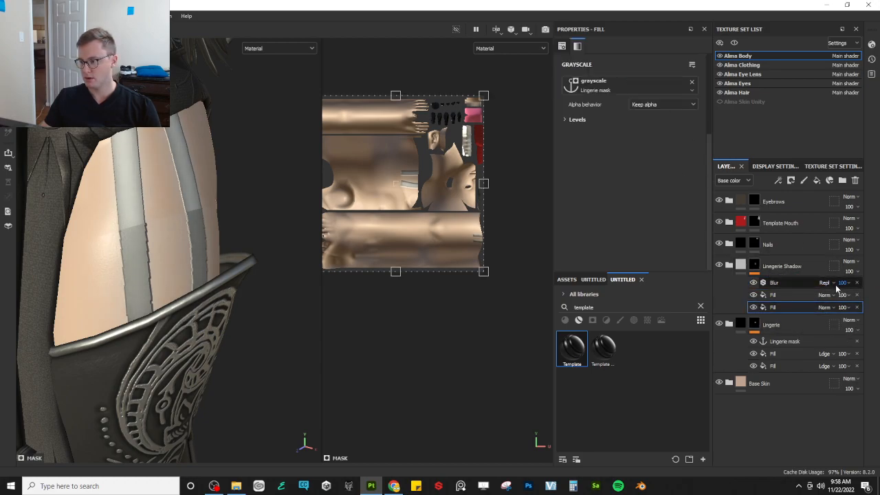
{"action": "left_click_drag", "start_coordinate": [808, 307], "coordinate": [812, 281]}
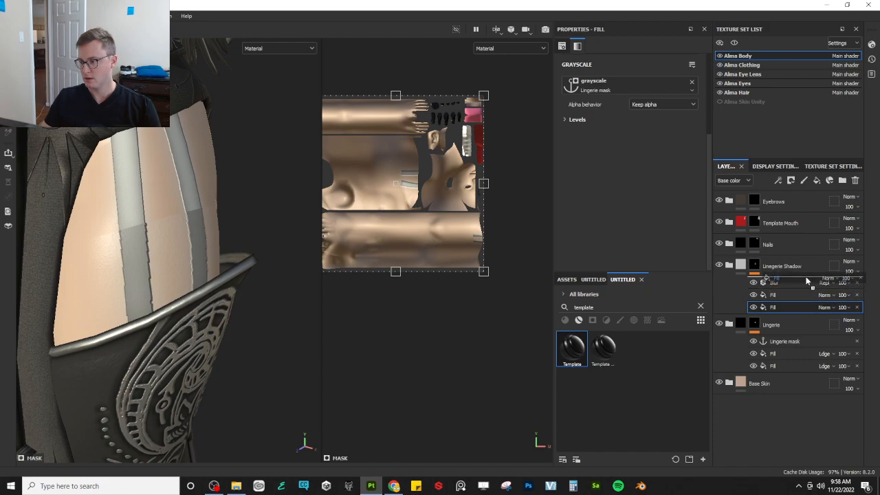
{"action": "left_click", "coordinate": [829, 281]}
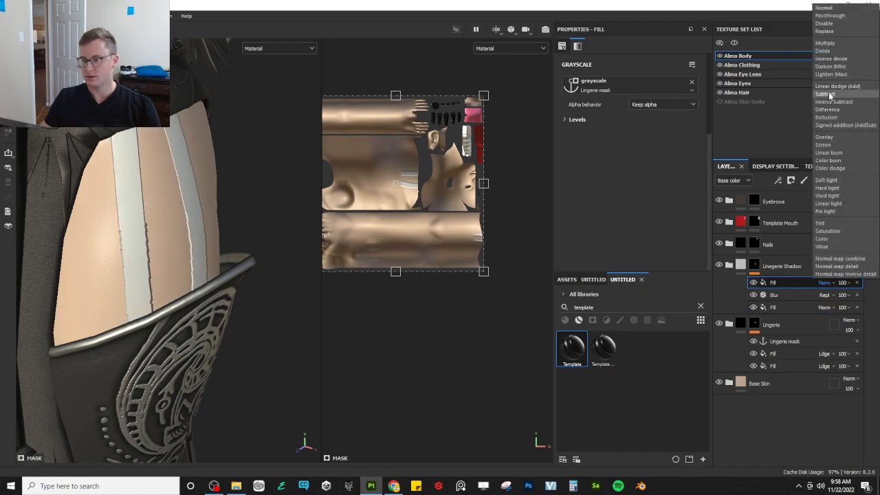
{"action": "left_click", "coordinate": [826, 94]}
{"action": "left_click_drag", "start_coordinate": [180, 255], "coordinate": [152, 247], "text": "alt"}
{"action": "middle_click_drag", "start_coordinate": [152, 247], "coordinate": [172, 274], "text": "alt"}
{"action": "scroll", "coordinate": [173, 280], "scroll_direction": "up", "scroll_amount": 5}
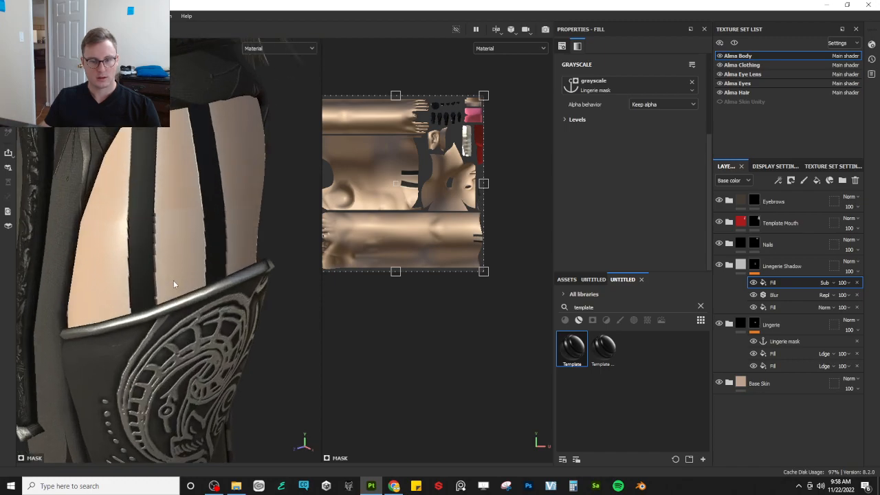
- Expand the Linegerie Shadow group and set the base color of its Fill layer 1 to black (000000)
{"action": "left_click", "coordinate": [729, 266]}
{"action": "left_click", "coordinate": [729, 266]}
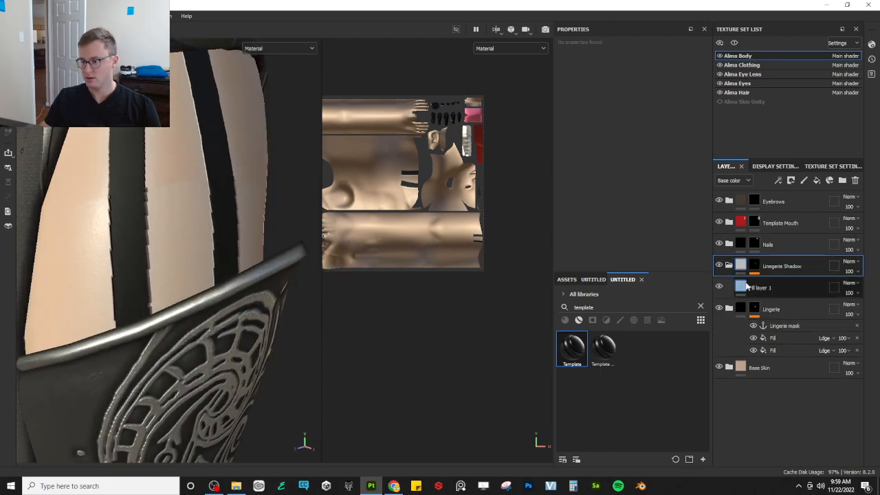
{"action": "left_click", "coordinate": [745, 286]}
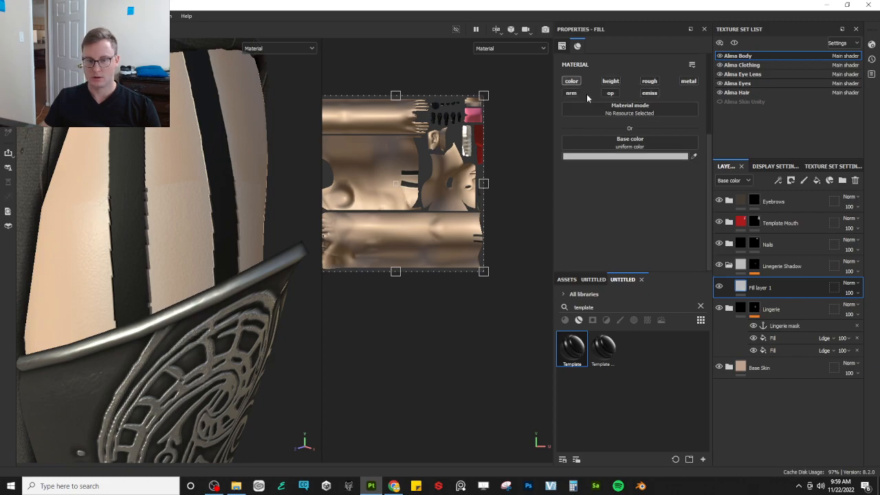
{"action": "left_click", "coordinate": [639, 157]}
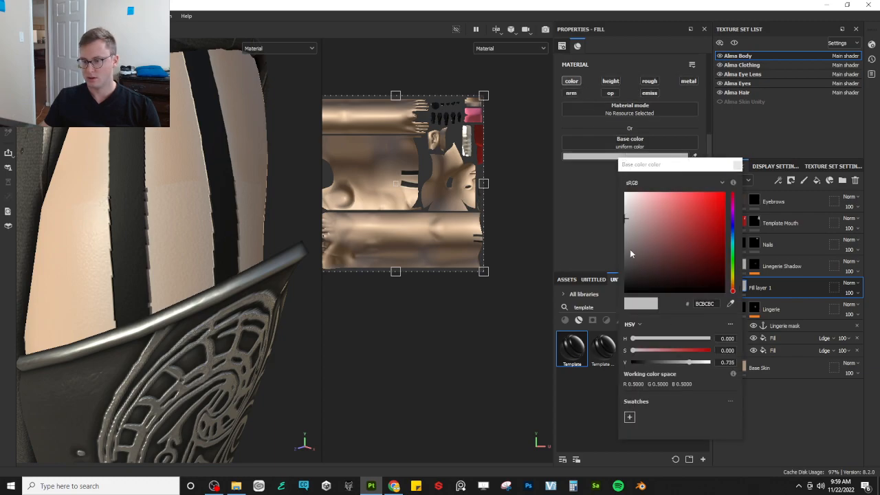
{"action": "left_click_drag", "start_coordinate": [630, 252], "coordinate": [611, 301]}
{"action": "scroll", "coordinate": [198, 244], "scroll_direction": "down", "scroll_amount": 4}
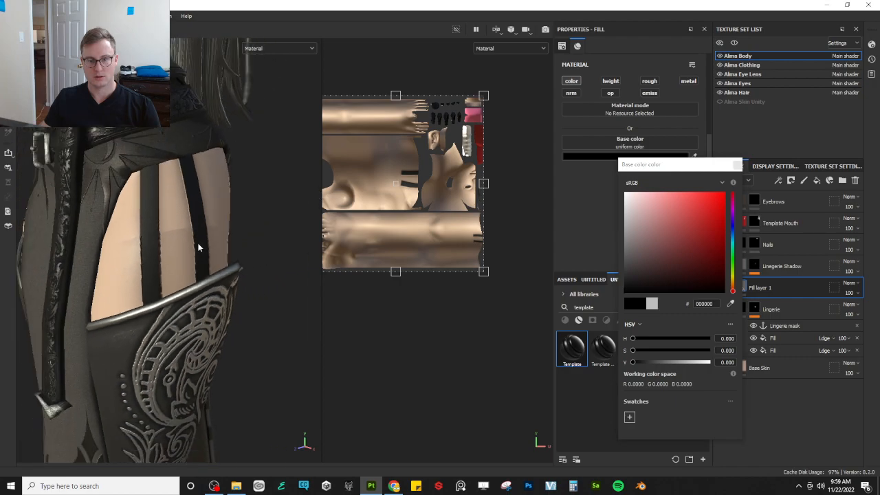
{"action": "scroll", "coordinate": [197, 246], "scroll_direction": "down", "scroll_amount": 3}
{"action": "left_click_drag", "start_coordinate": [197, 246], "coordinate": [167, 240], "text": "alt"}
{"action": "scroll", "coordinate": [168, 240], "scroll_direction": "up", "scroll_amount": 7}
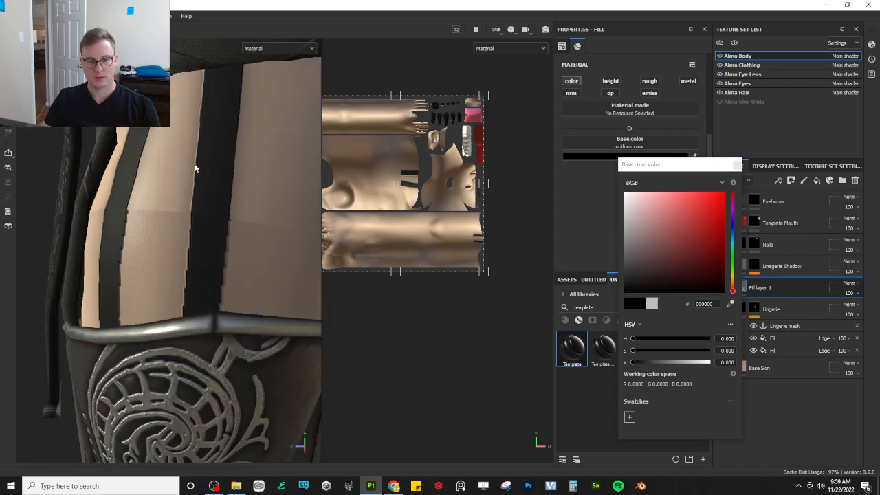
{"action": "left_click", "coordinate": [770, 152]}
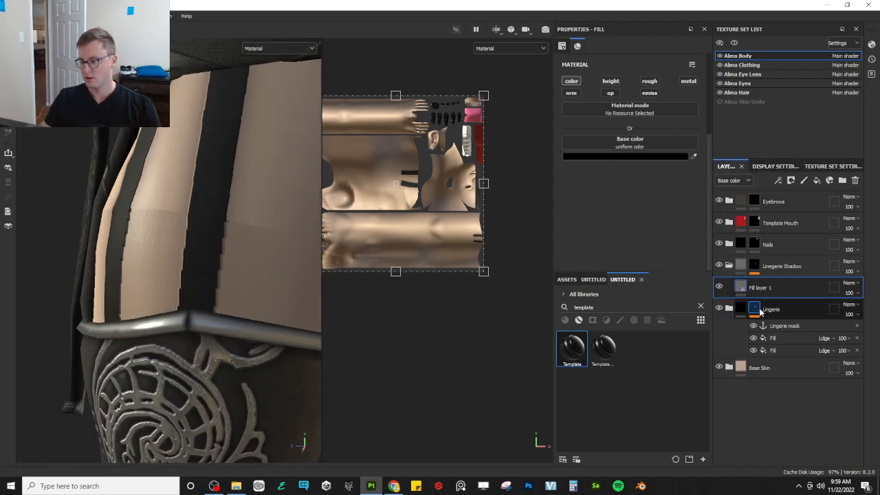
- Add a Levels effect to the Linegerie Shadow mask, set its midtone value to 1.789, and select Fill layer 1
{"action": "left_click", "coordinate": [754, 266]}
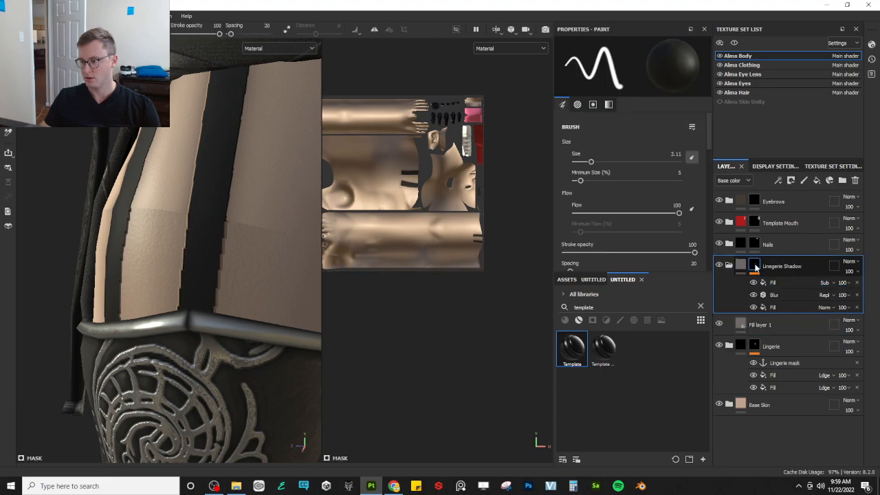
{"action": "right_click", "coordinate": [741, 265]}
{"action": "left_click", "coordinate": [771, 328]}
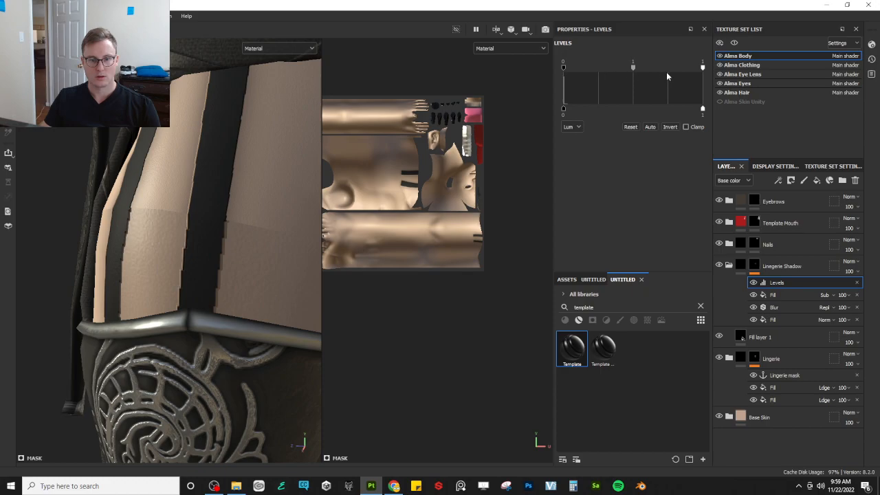
{"action": "mouse_move", "coordinate": [634, 68]}
{"action": "left_mouse_down"}
{"action": "mouse_move", "coordinate": [670, 67]}
{"action": "mouse_move", "coordinate": [636, 67]}
{"action": "left_mouse_up"}
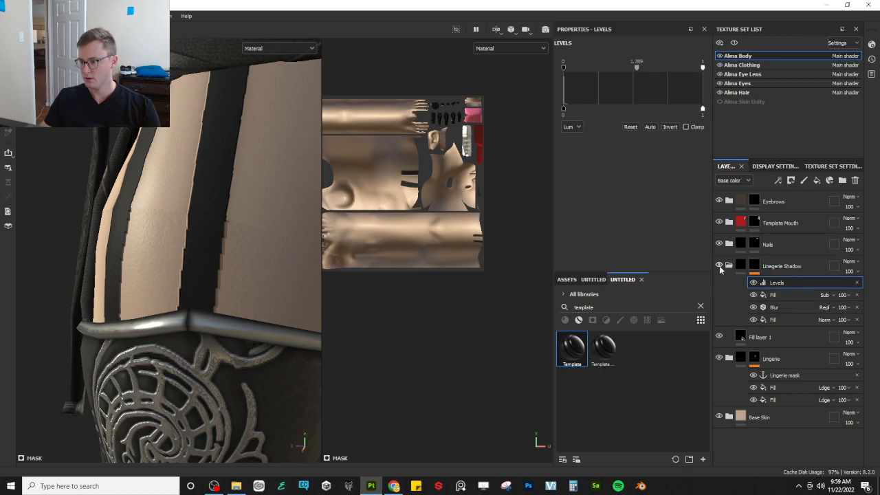
{"action": "left_click", "coordinate": [741, 335]}
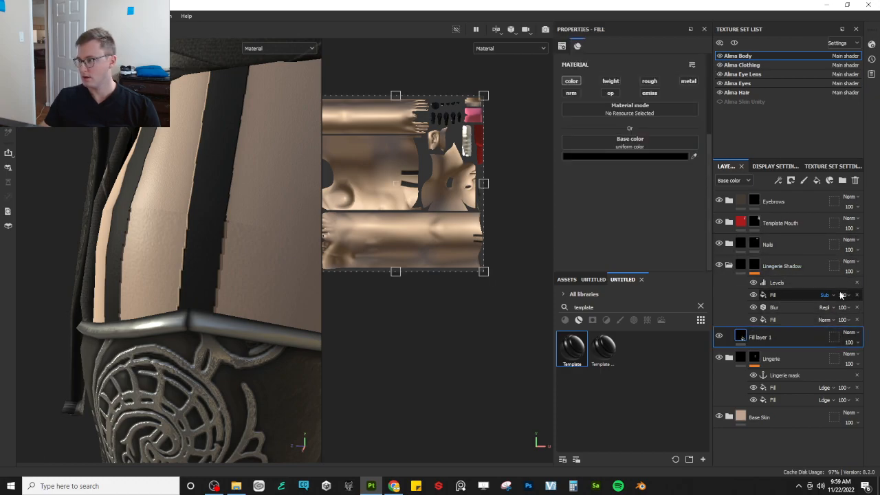
- Switch to Discord and watch the mANNY_q_SMALLER.mp4 video full screen in the selfpromotion channel
{"action": "left_click", "coordinate": [799, 486]}
{"action": "left_click", "coordinate": [772, 468]}
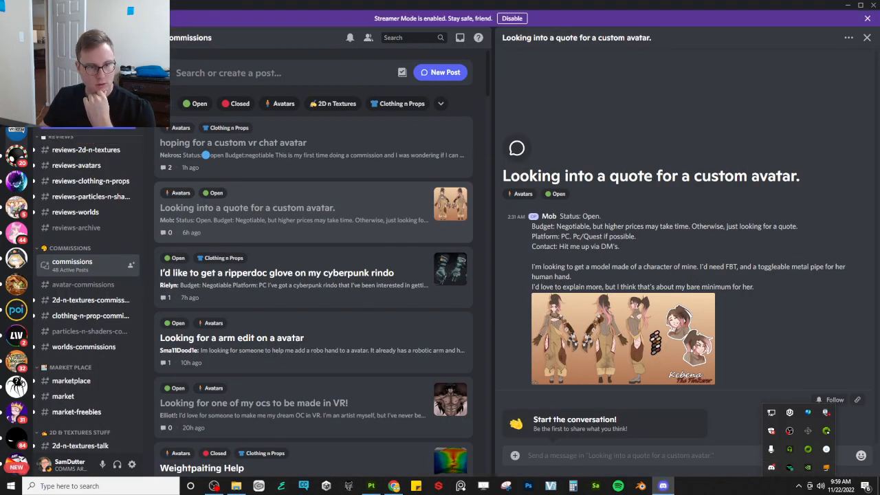
{"action": "left_click", "coordinate": [17, 104]}
{"action": "left_click", "coordinate": [75, 181]}
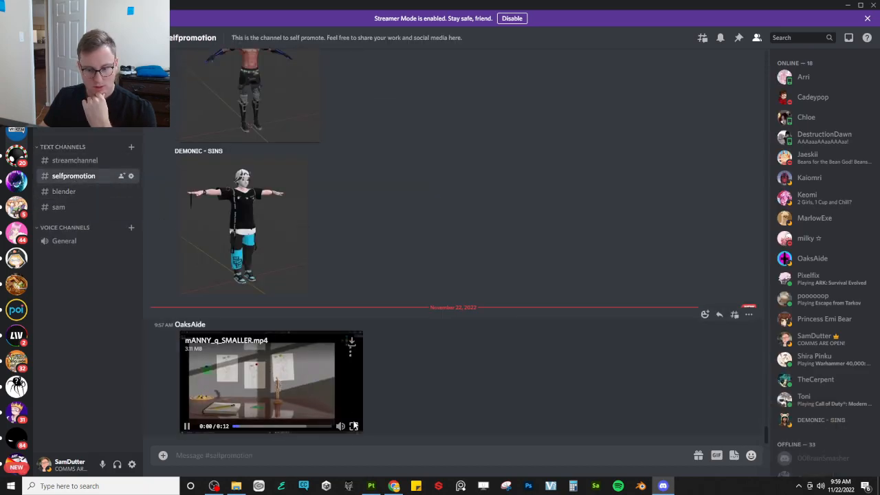
{"action": "left_click", "coordinate": [356, 424]}
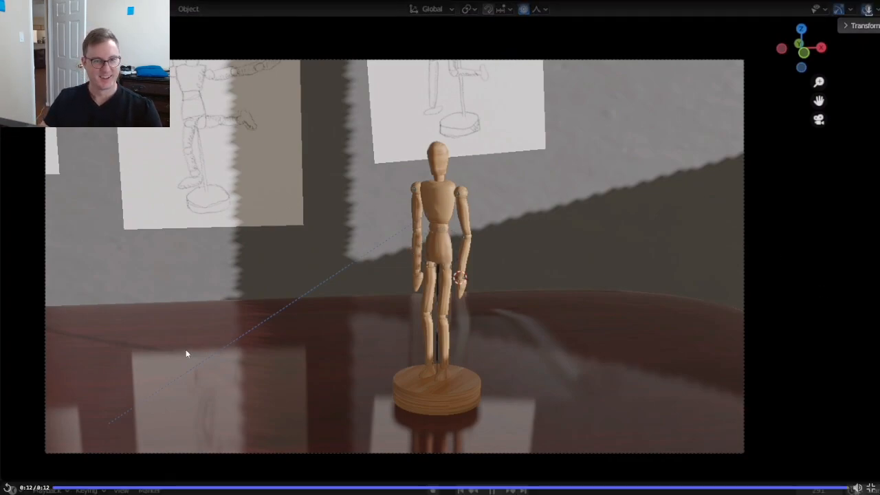
{"action": "key", "text": "Escape"}
{"action": "mouse_move", "coordinate": [556, 9]}
{"action": "left_mouse_down"}
{"action": "mouse_move", "coordinate": [758, 132]}
{"action": "mouse_move", "coordinate": [879, 118]}
{"action": "left_mouse_up"}
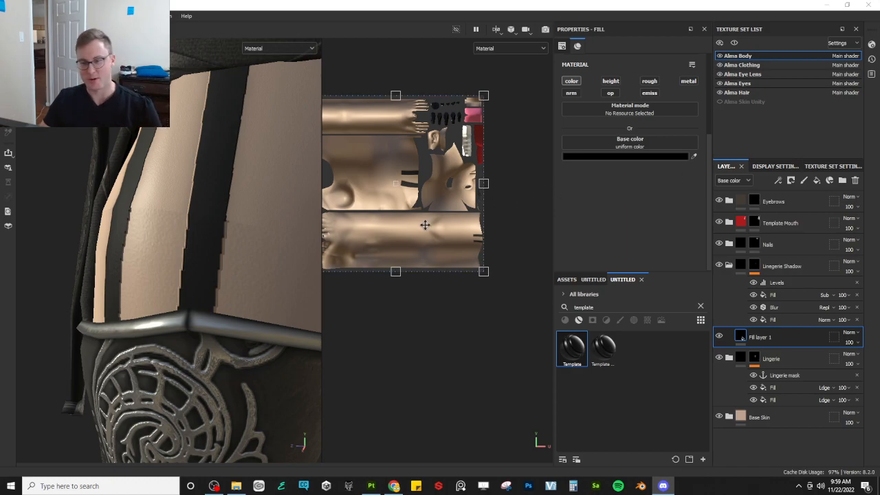
- Enable the height channel on Fill layer 1 and set its height to -0.3585
{"action": "left_click_drag", "start_coordinate": [144, 208], "coordinate": [204, 227], "text": "alt"}
{"action": "right_click_drag", "start_coordinate": [204, 227], "coordinate": [161, 268], "text": "alt"}
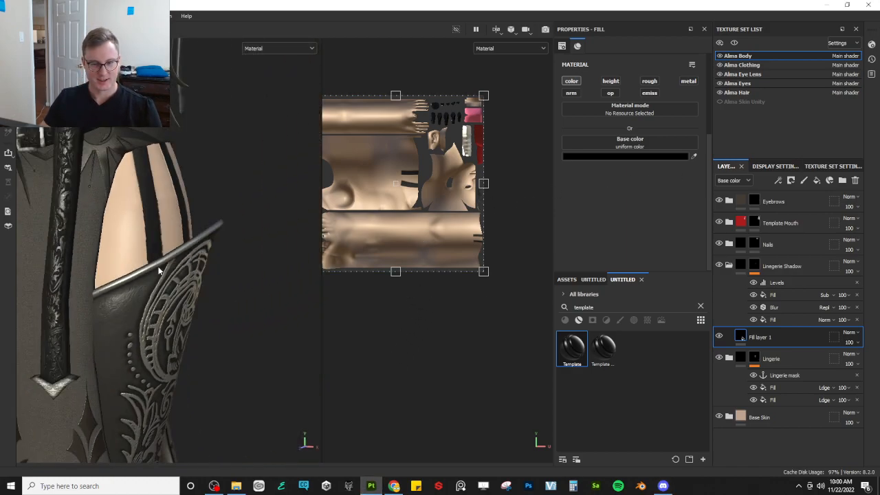
{"action": "middle_click_drag", "start_coordinate": [161, 267], "coordinate": [192, 325], "text": "alt"}
{"action": "left_click_drag", "start_coordinate": [192, 325], "coordinate": [153, 320], "text": "alt"}
{"action": "right_click_drag", "start_coordinate": [153, 321], "coordinate": [177, 302], "text": "alt"}
{"action": "middle_click_drag", "start_coordinate": [177, 303], "coordinate": [205, 286], "text": "alt"}
{"action": "right_click_drag", "start_coordinate": [205, 286], "coordinate": [212, 281], "text": "alt"}
{"action": "left_click_drag", "start_coordinate": [212, 281], "coordinate": [225, 272], "text": "alt"}
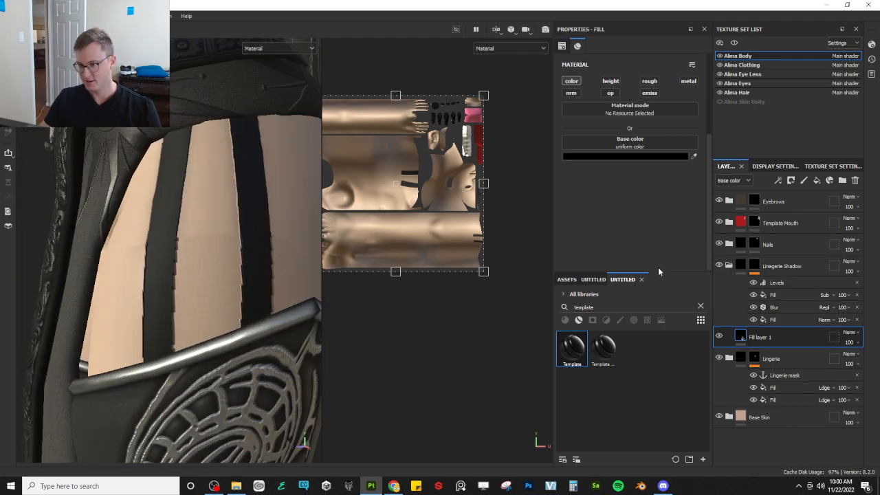
{"action": "left_click", "coordinate": [611, 81]}
{"action": "left_click_drag", "start_coordinate": [622, 200], "coordinate": [603, 199]}
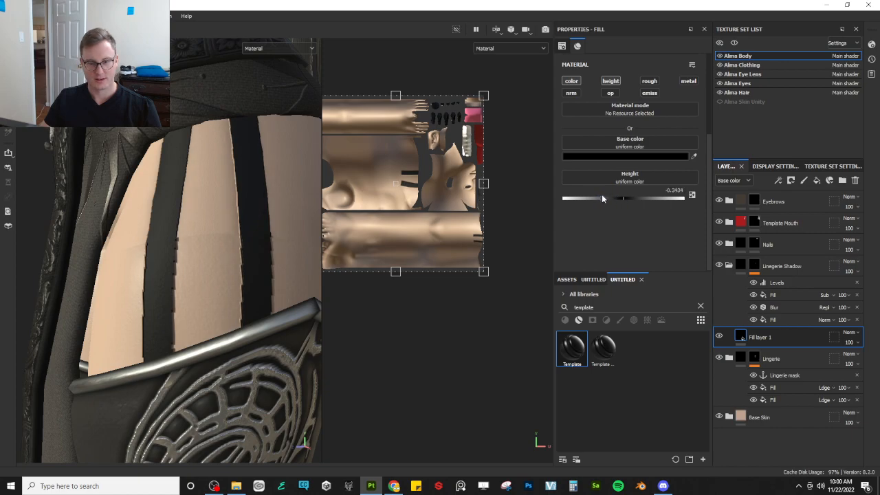
{"action": "left_click_drag", "start_coordinate": [145, 244], "coordinate": [71, 251], "text": "alt"}
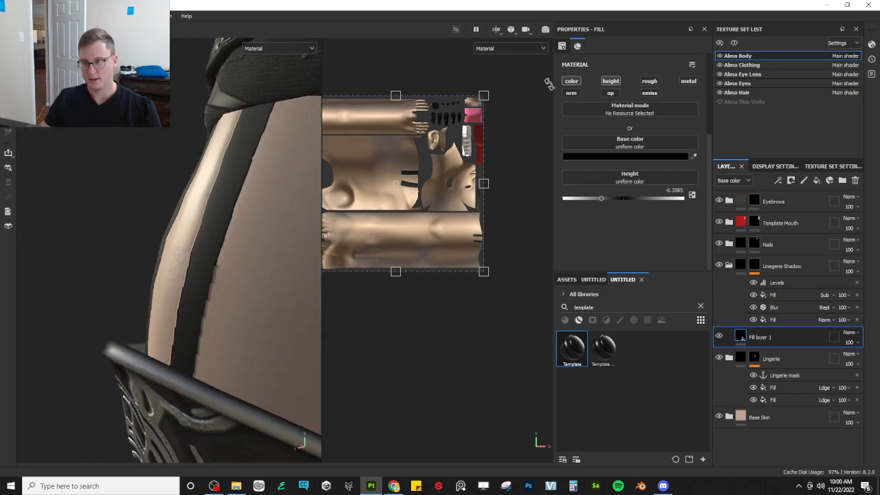
- Compare the strap edges on the thigh with Fill layer 1's height channel switched off and on
{"action": "left_click", "coordinate": [605, 82]}
{"action": "left_click", "coordinate": [605, 82]}
{"action": "left_click", "coordinate": [605, 82]}
{"action": "left_click", "coordinate": [605, 82]}
{"action": "left_click", "coordinate": [605, 82]}
{"action": "left_click", "coordinate": [605, 82]}
{"action": "left_click_drag", "start_coordinate": [166, 203], "coordinate": [185, 279], "text": "alt"}
{"action": "scroll", "coordinate": [185, 279], "scroll_direction": "up", "scroll_amount": 1}
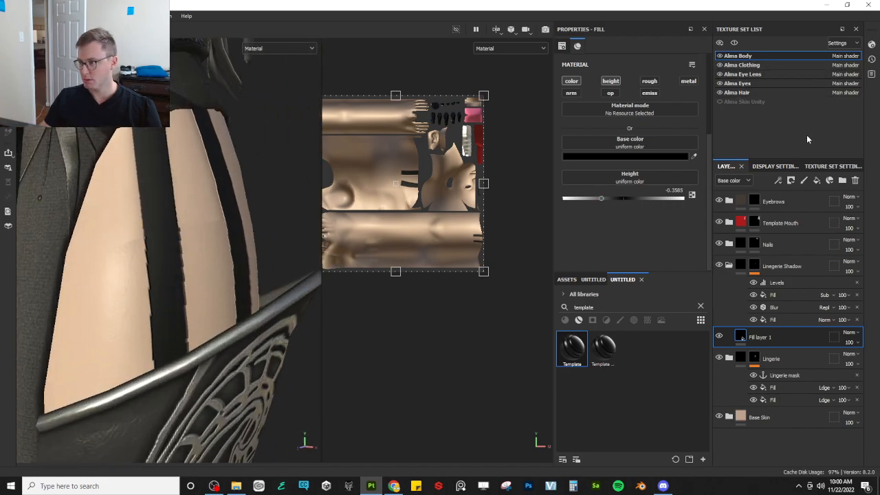
- Try a texture size of 4096 for the Alma Body texture set and inspect the strap edges
{"action": "left_click", "coordinate": [833, 166]}
{"action": "left_click", "coordinate": [774, 257]}
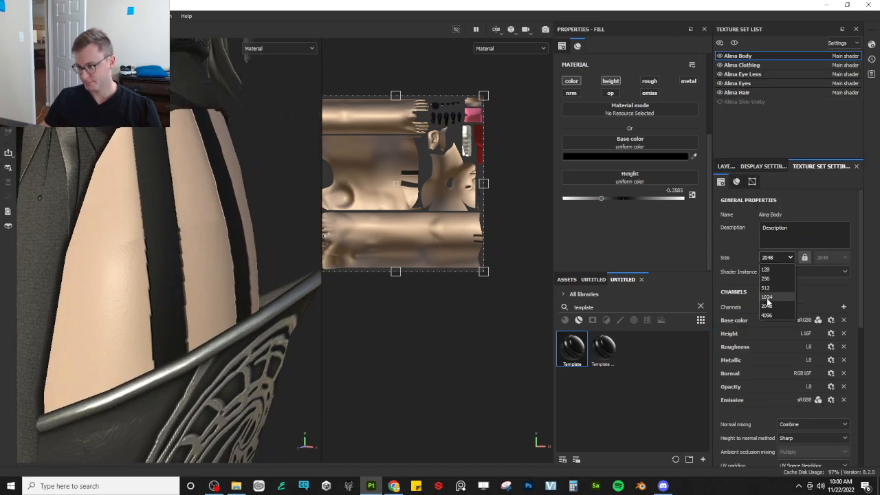
{"action": "left_click", "coordinate": [766, 283]}
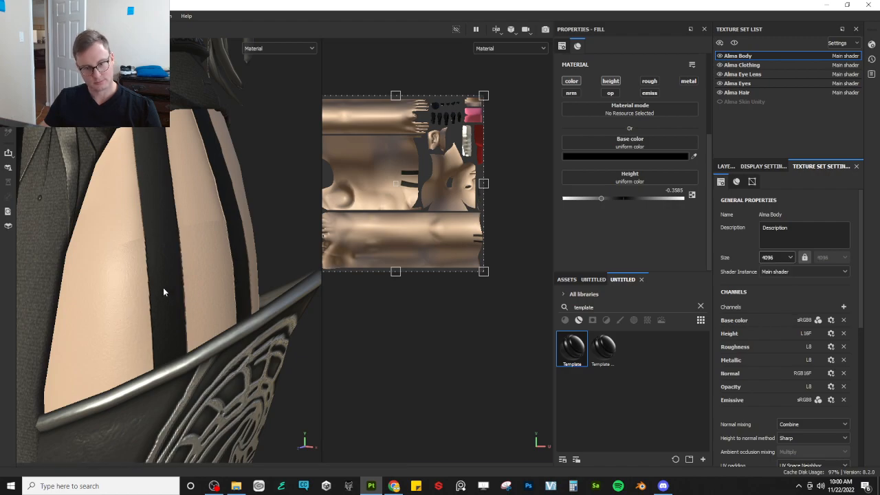
{"action": "left_click_drag", "start_coordinate": [194, 269], "coordinate": [164, 275], "text": "alt"}
{"action": "scroll", "coordinate": [163, 274], "scroll_direction": "up", "scroll_amount": 3}
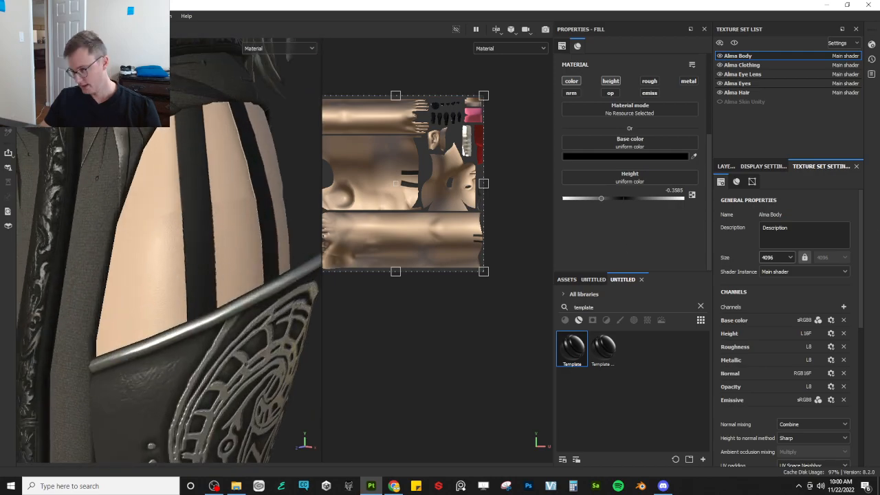
- Set the Alma Body texture size back to 2048 and return to the layer stack
{"action": "left_click", "coordinate": [778, 257]}
{"action": "left_click", "coordinate": [768, 305]}
{"action": "left_click_drag", "start_coordinate": [206, 255], "coordinate": [278, 243], "text": "alt"}
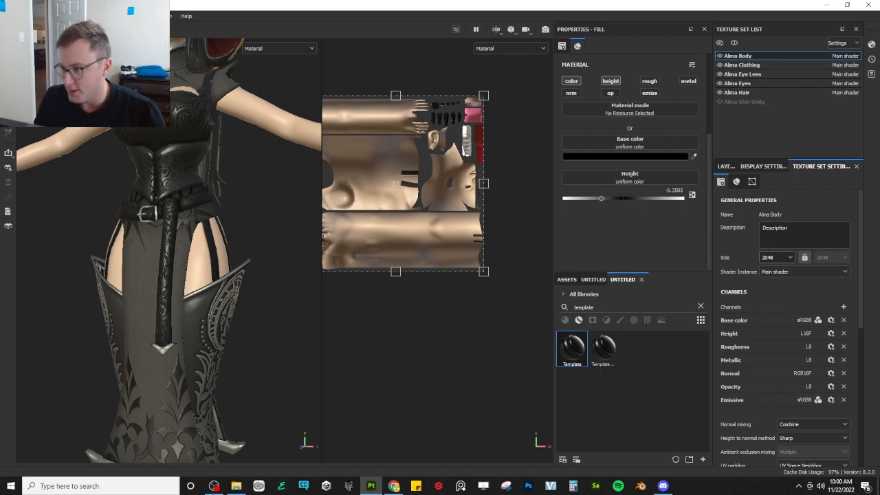
{"action": "left_click", "coordinate": [726, 166]}
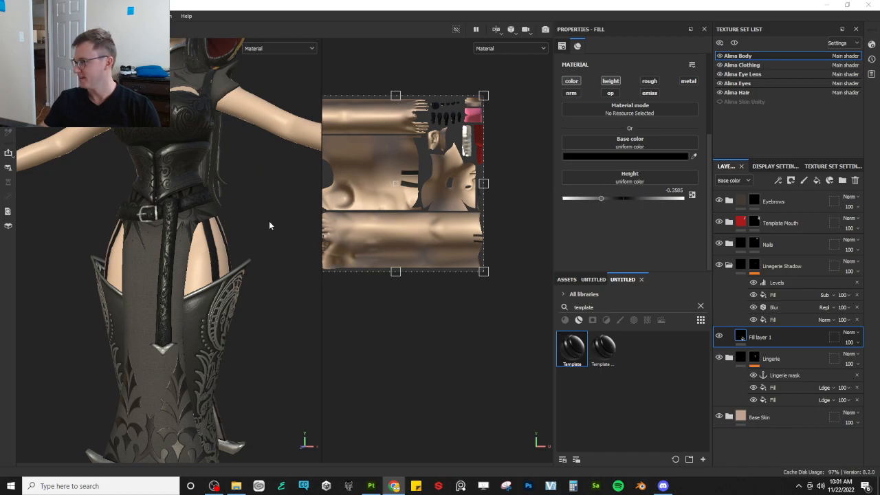
{"action": "mouse_move", "coordinate": [269, 226]}
{"action": "left_mouse_down", "text": "alt"}
{"action": "mouse_move", "coordinate": [66, 219]}
{"action": "mouse_move", "coordinate": [79, 220]}
{"action": "left_mouse_up", "text": "alt"}
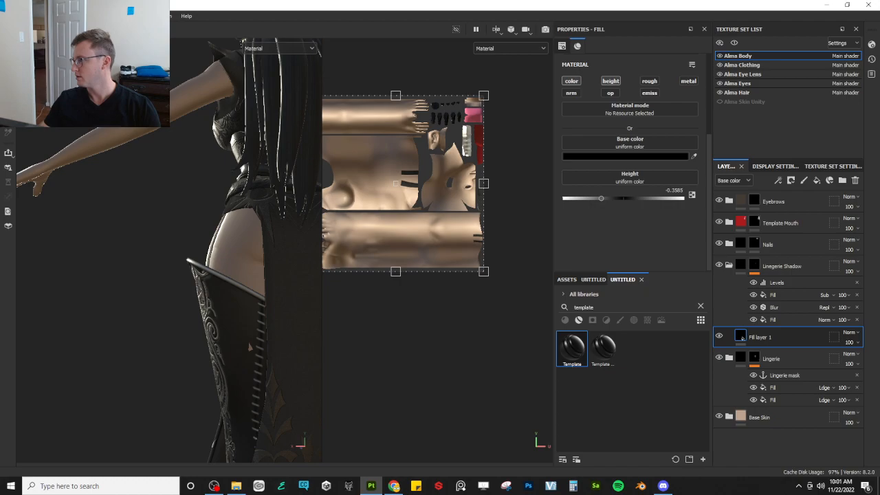
{"action": "key", "text": "alt+Tab"}
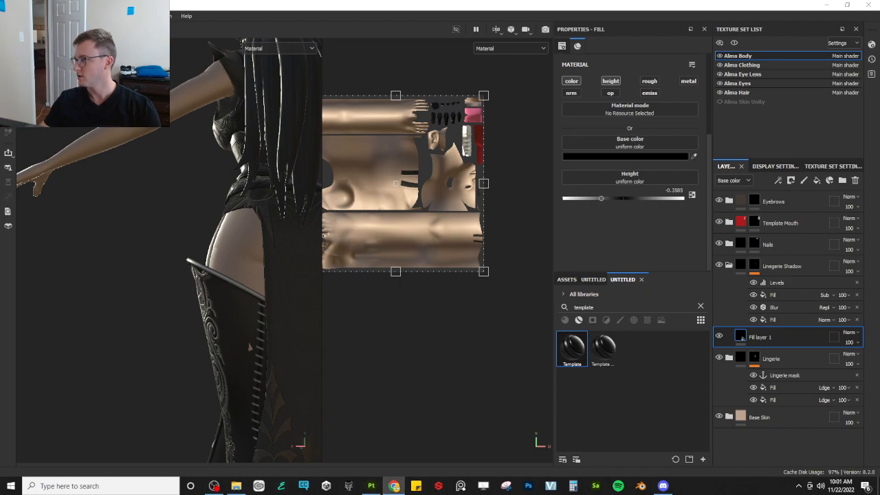
{"action": "mouse_move", "coordinate": [144, 278]}
{"action": "left_mouse_down", "text": "alt"}
{"action": "mouse_move", "coordinate": [287, 274]}
{"action": "mouse_move", "coordinate": [242, 316]}
{"action": "left_mouse_up", "text": "alt"}
{"action": "mouse_move", "coordinate": [600, 5]}
{"action": "left_mouse_down"}
{"action": "mouse_move", "coordinate": [656, 39]}
{"action": "mouse_move", "coordinate": [879, 48]}
{"action": "mouse_move", "coordinate": [385, 1]}
{"action": "left_mouse_up"}
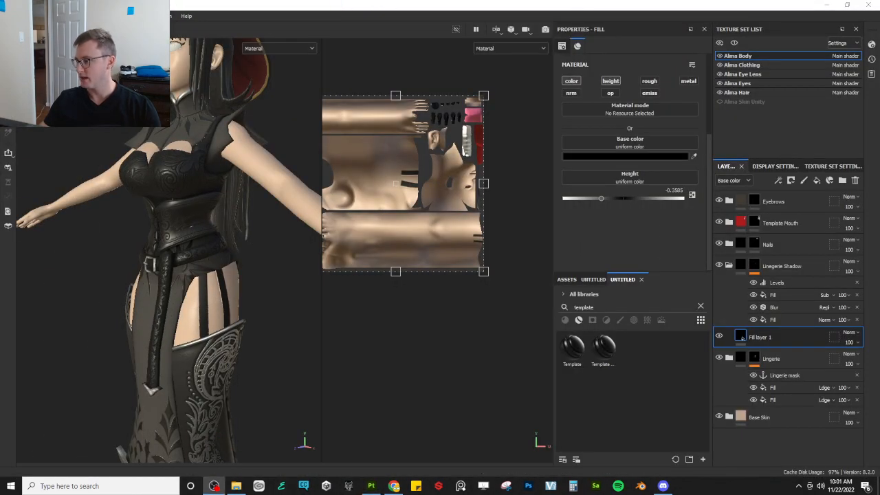
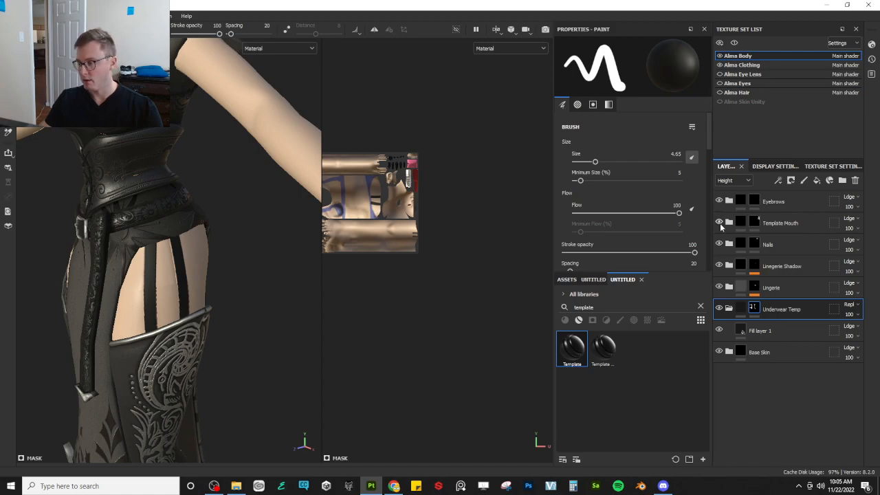
- Collapse the Underwear Temp folder and hide the Alma Clothing texture set to expose the body's underwear and thigh straps
{"action": "left_click", "coordinate": [730, 309]}
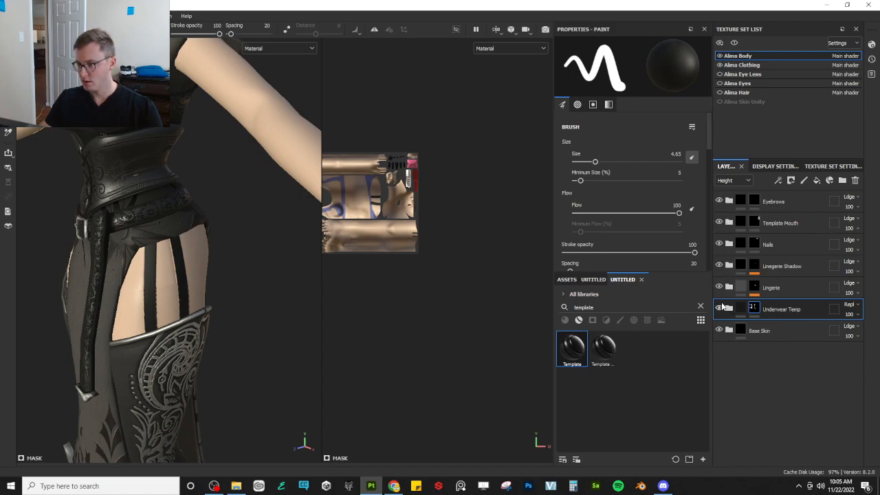
{"action": "left_click", "coordinate": [719, 65]}
{"action": "left_click_drag", "start_coordinate": [97, 257], "coordinate": [79, 171], "text": "alt"}
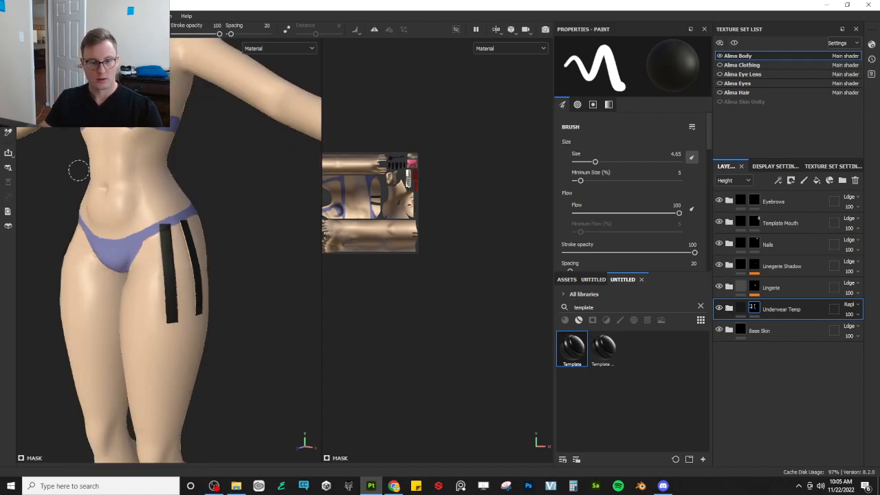
{"action": "left_click_drag", "start_coordinate": [161, 247], "coordinate": [206, 258], "text": "alt"}
{"action": "middle_click_drag", "start_coordinate": [206, 259], "coordinate": [227, 330], "text": "alt"}
{"action": "scroll", "coordinate": [227, 330], "scroll_direction": "down", "scroll_amount": 4}
{"action": "left_click_drag", "start_coordinate": [227, 330], "coordinate": [172, 328], "text": "alt"}
{"action": "scroll", "coordinate": [238, 313], "scroll_direction": "up", "scroll_amount": 3}
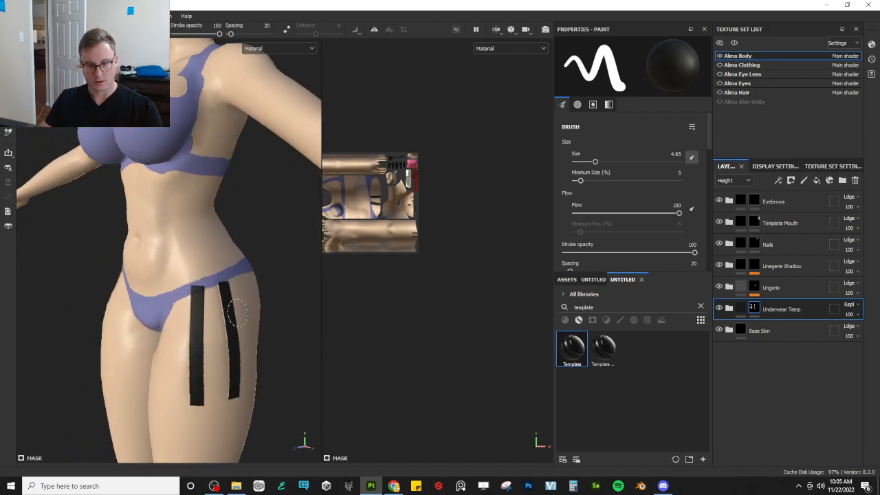
- Set the Lingerie folder's blend mode to Replace for the height channel and check the straps where they meet the underwear
{"action": "left_click", "coordinate": [789, 285]}
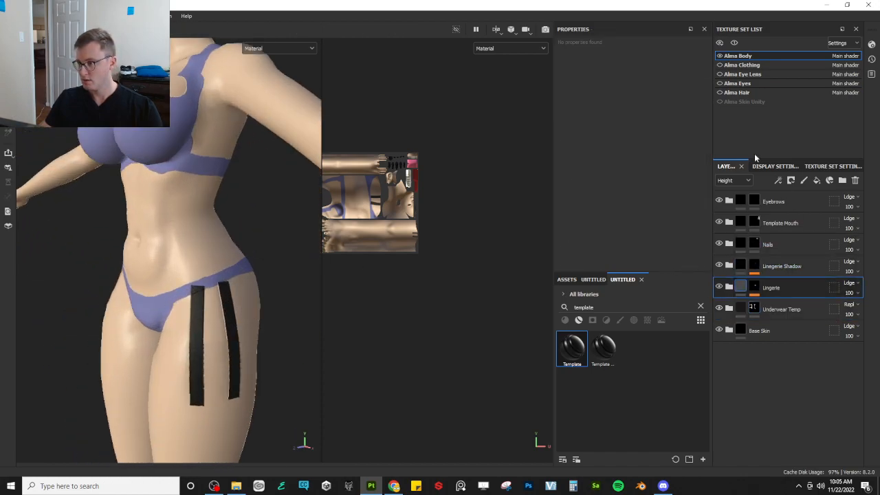
{"action": "left_click", "coordinate": [740, 181]}
{"action": "left_click", "coordinate": [851, 283]}
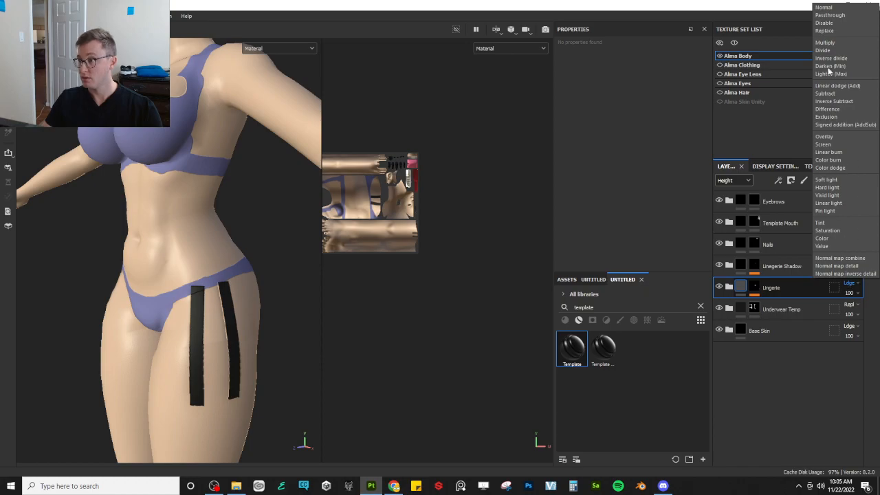
{"action": "left_click", "coordinate": [830, 31]}
{"action": "mouse_move", "coordinate": [241, 249]}
{"action": "left_mouse_down", "text": "alt"}
{"action": "mouse_move", "coordinate": [258, 253]}
{"action": "mouse_move", "coordinate": [225, 245]}
{"action": "left_mouse_up", "text": "alt"}
{"action": "scroll", "coordinate": [186, 278], "scroll_direction": "up", "scroll_amount": 3}
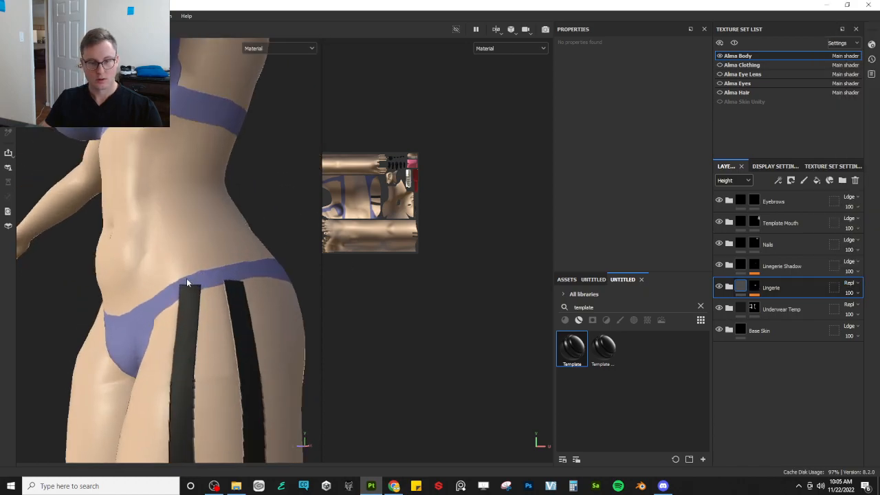
{"action": "scroll", "coordinate": [186, 278], "scroll_direction": "down", "scroll_amount": 6}
{"action": "left_click_drag", "start_coordinate": [147, 270], "coordinate": [196, 272], "text": "alt"}
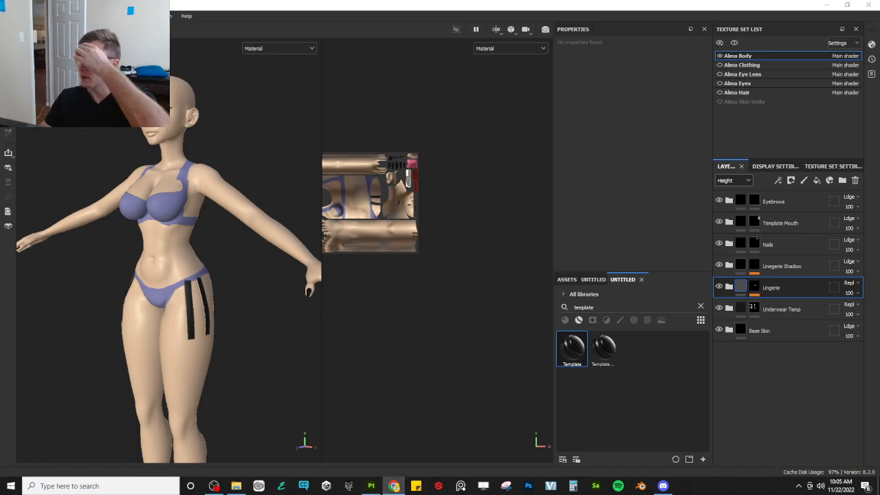
{"action": "left_click", "coordinate": [292, 311]}
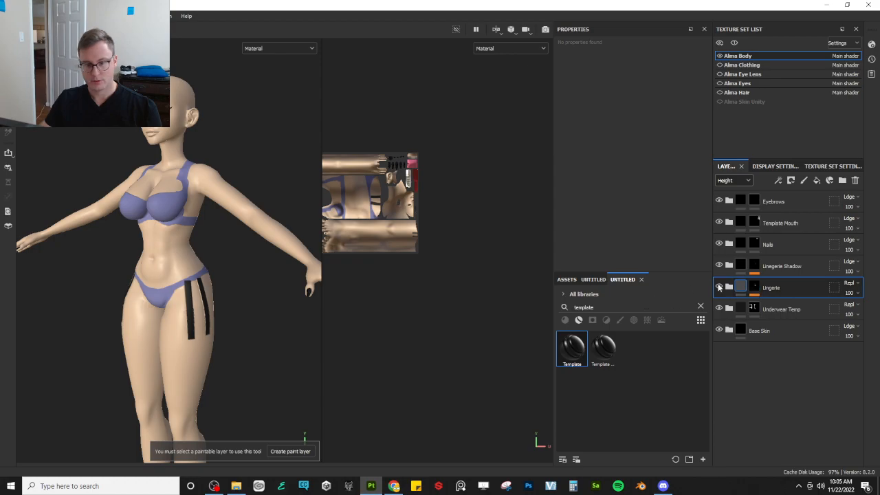
- Rename the Lingerie folder as Garters
{"action": "left_click", "coordinate": [756, 288]}
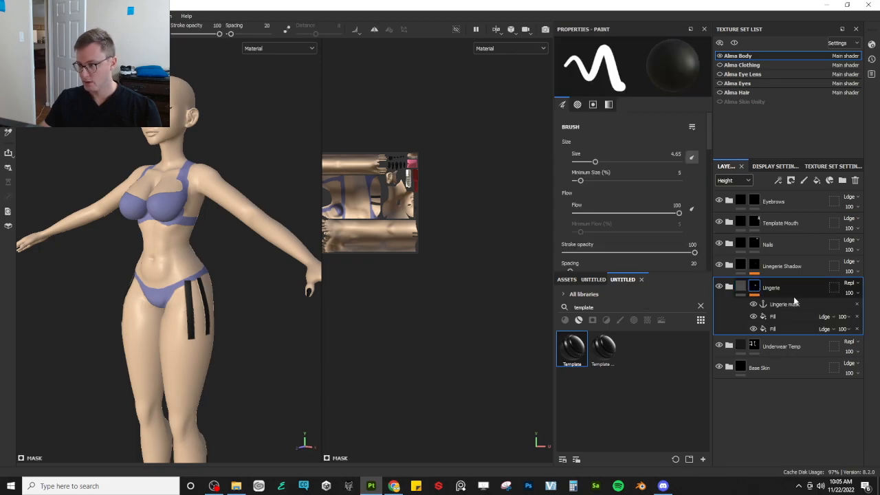
{"action": "scroll", "coordinate": [200, 322], "scroll_direction": "up", "scroll_amount": 3}
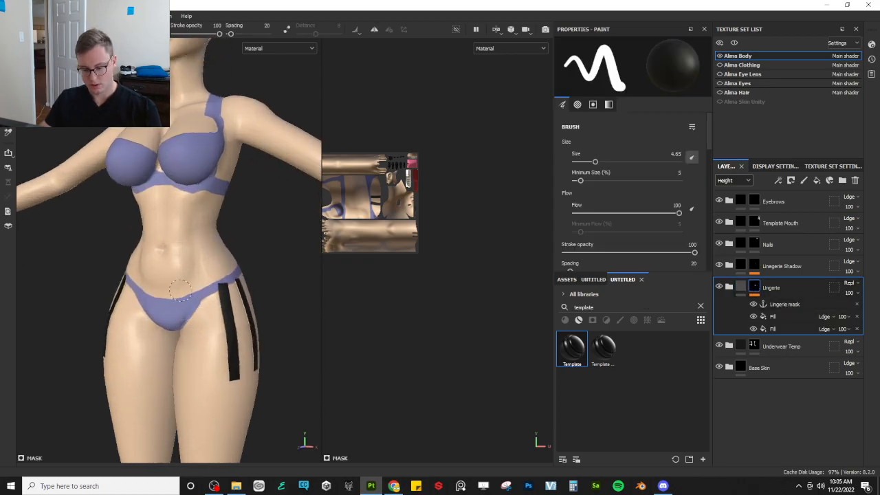
{"action": "double_click", "coordinate": [778, 288]}
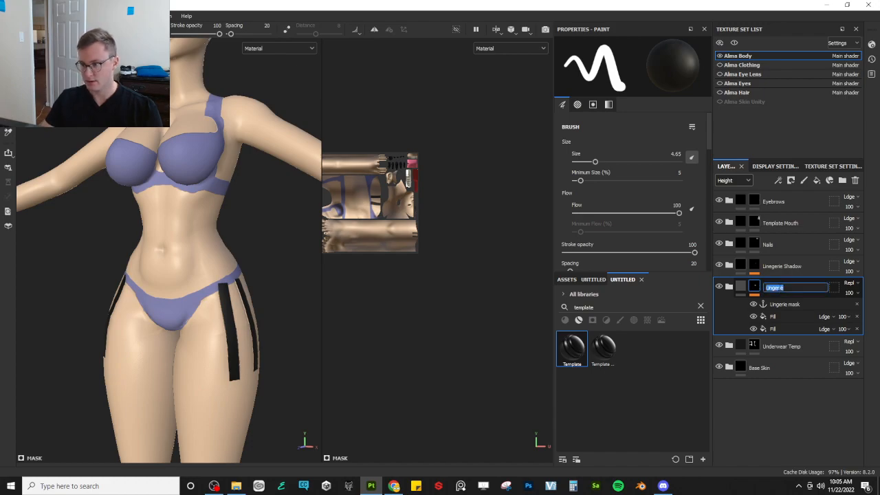
{"action": "type", "text": "Garters"}
{"action": "key", "text": "Return"}
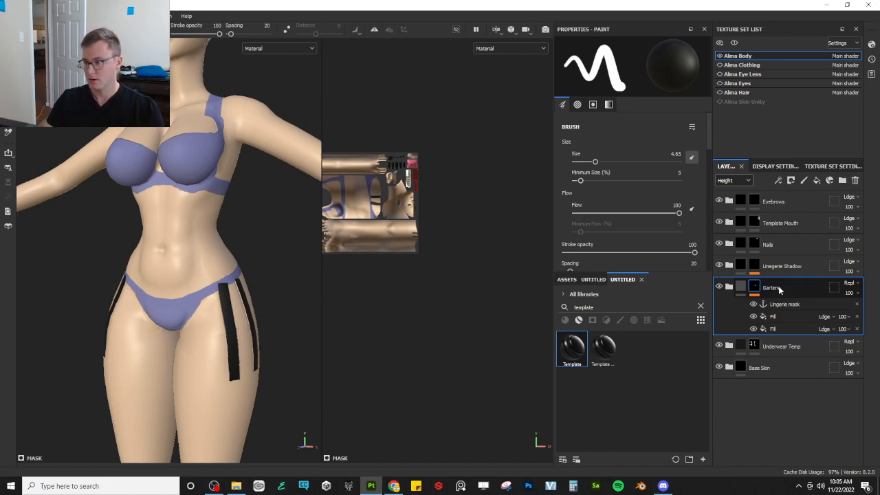
- Rename the anchor point in the Garters folder's mask as Garter mask
{"action": "double_click", "coordinate": [788, 304]}
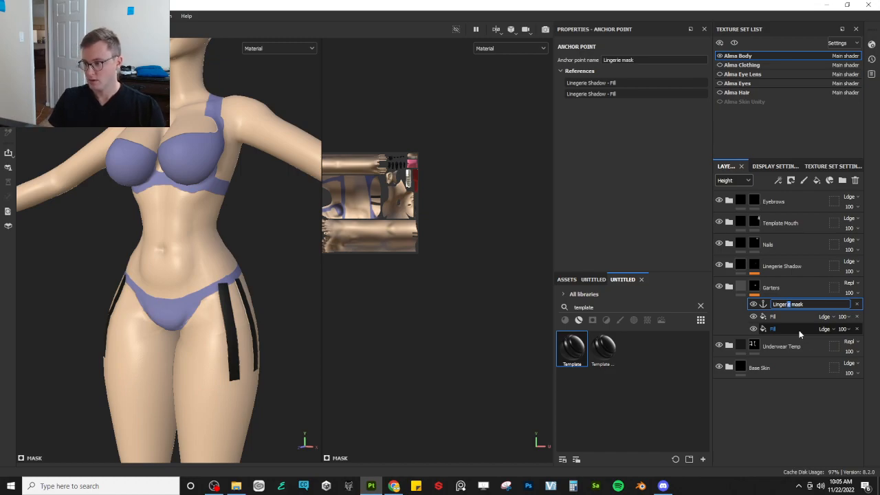
{"action": "type", "text": "Gar"}
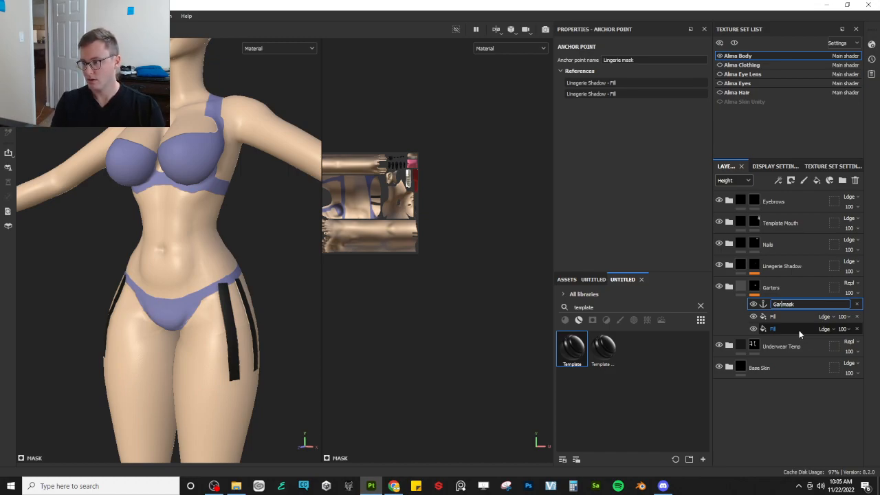
{"action": "type", "text": "ter"}
{"action": "key", "text": "Return"}
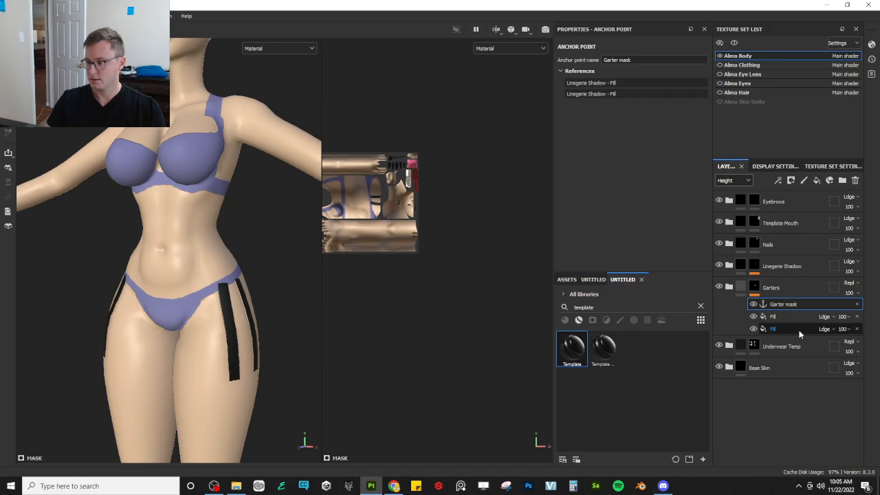
- Rename the shadow folder above Garters as Garter Shadow
{"action": "double_click", "coordinate": [776, 270]}
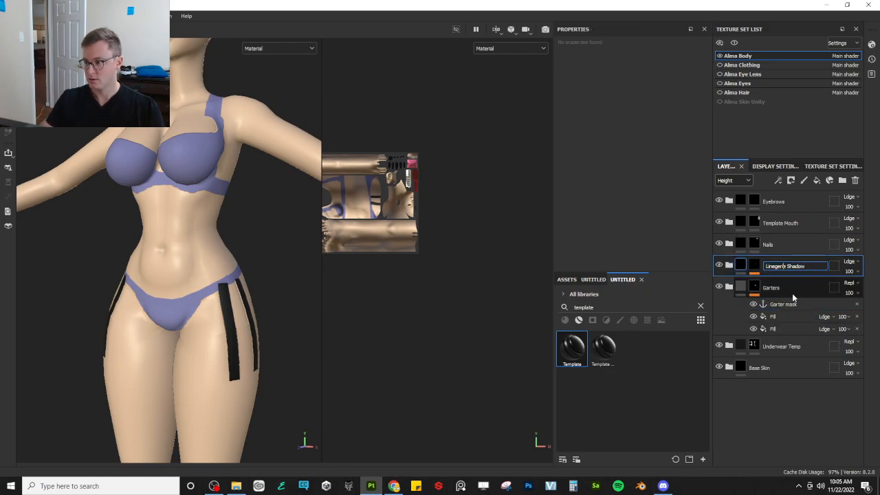
{"action": "key", "text": "shift+Left"}
{"action": "key", "text": "shift+Left"}
{"action": "key", "text": "shift+Left"}
{"action": "key", "text": "shift+Left"}
{"action": "key", "text": "shift+Left"}
{"action": "key", "text": "shift+Left"}
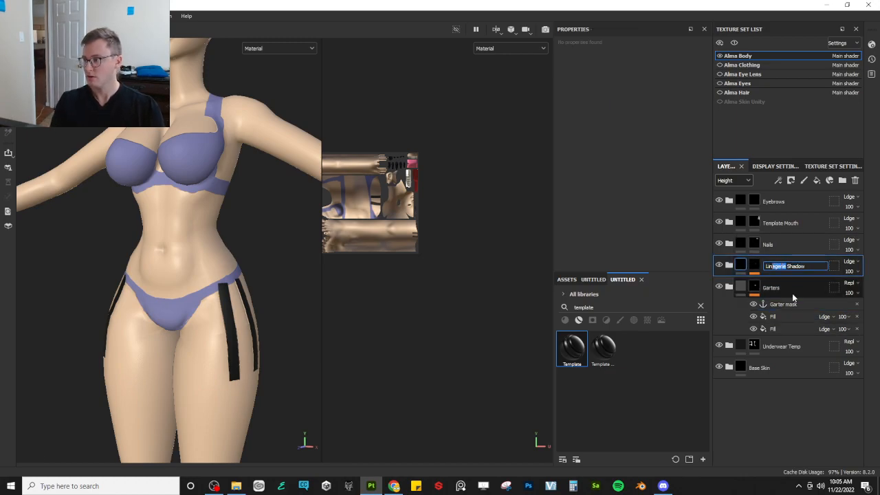
{"action": "type", "text": "Garter"}
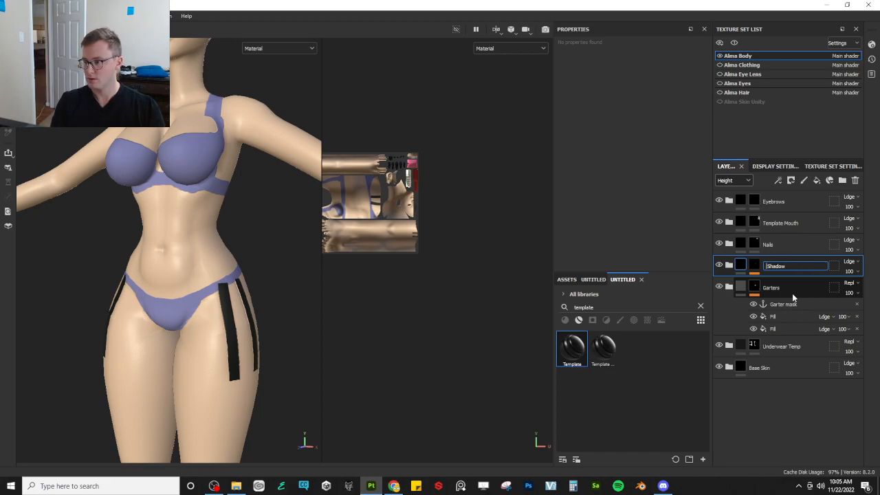
{"action": "type", "text": "Garter"}
{"action": "key", "text": "Return"}
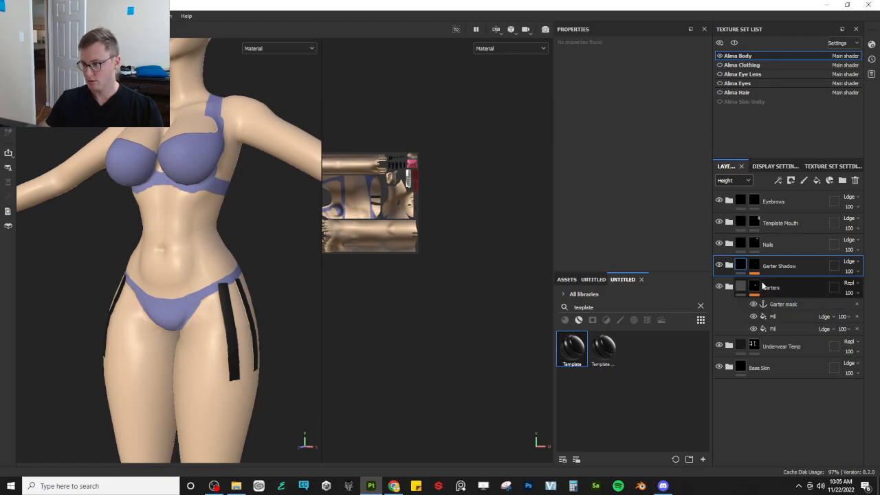
- Add a Paint effect to the Garters mask between the two strap fills and the Garter mask anchor point
{"action": "left_click", "coordinate": [779, 317]}
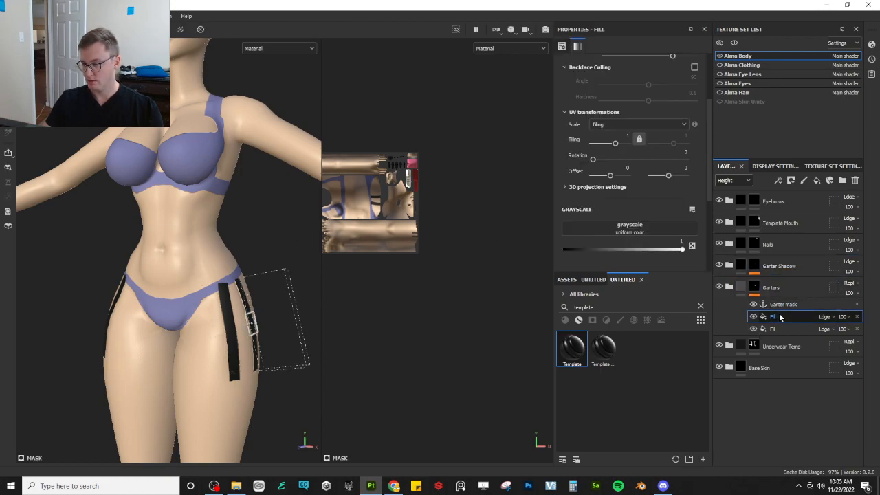
{"action": "right_click", "coordinate": [780, 318]}
{"action": "left_click", "coordinate": [412, 324]}
{"action": "key", "text": "1"}
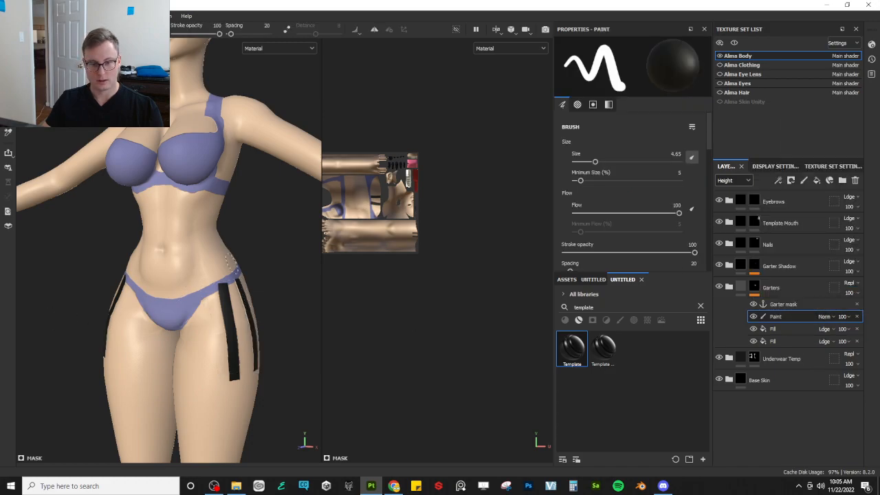
{"action": "key", "text": "alt"}
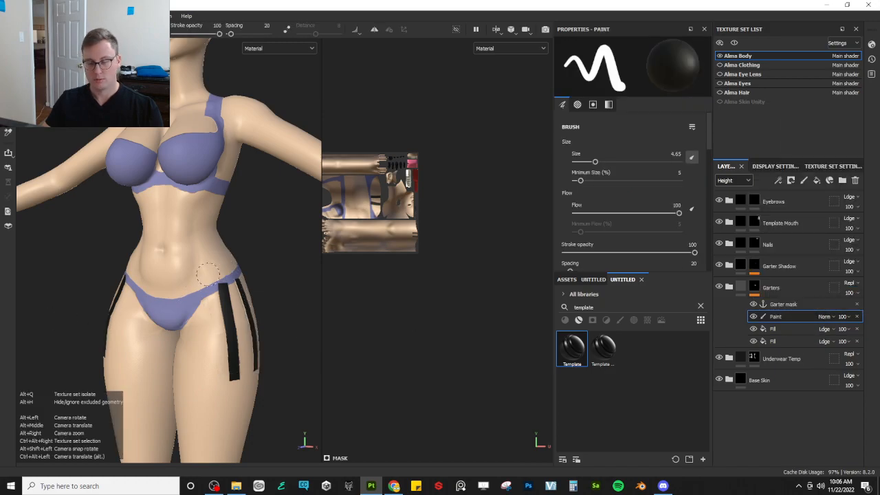
- Duplicate the upper strap fill in the Garters mask, raise the copy to the hip and rotate it to run horizontally
{"action": "left_click", "coordinate": [791, 331]}
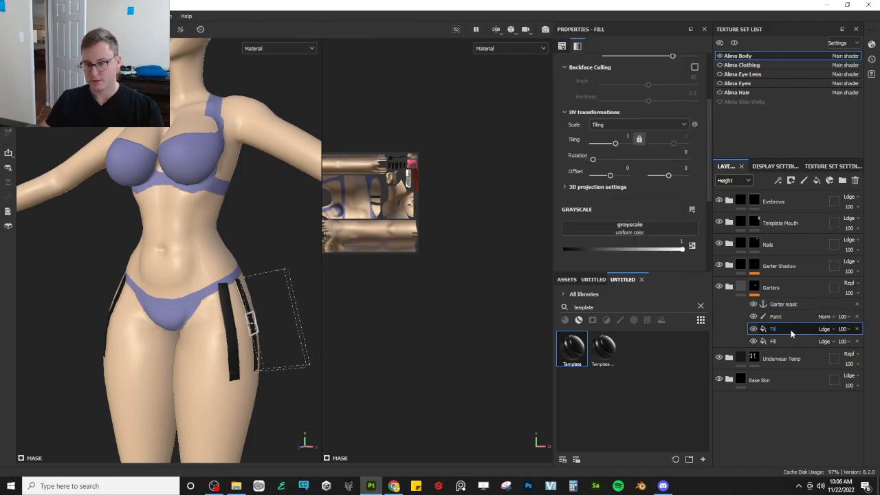
{"action": "key", "text": "ctrl+d"}
{"action": "key", "text": "e"}
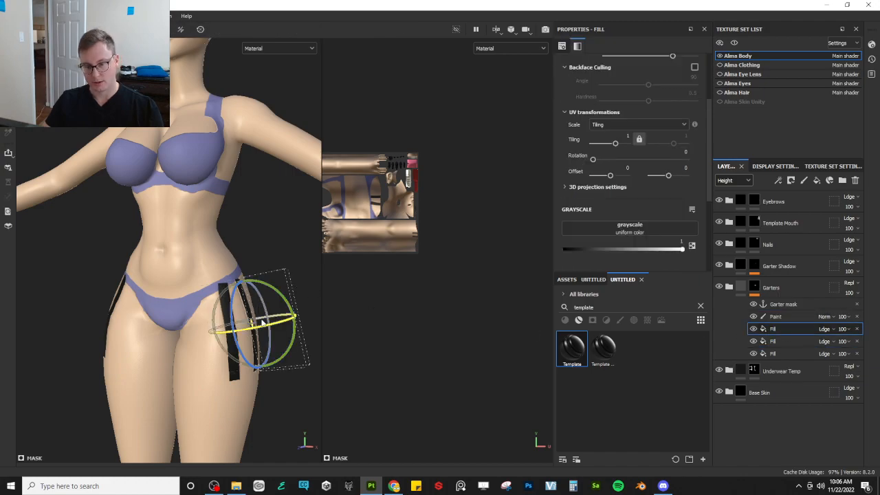
{"action": "key", "text": "w"}
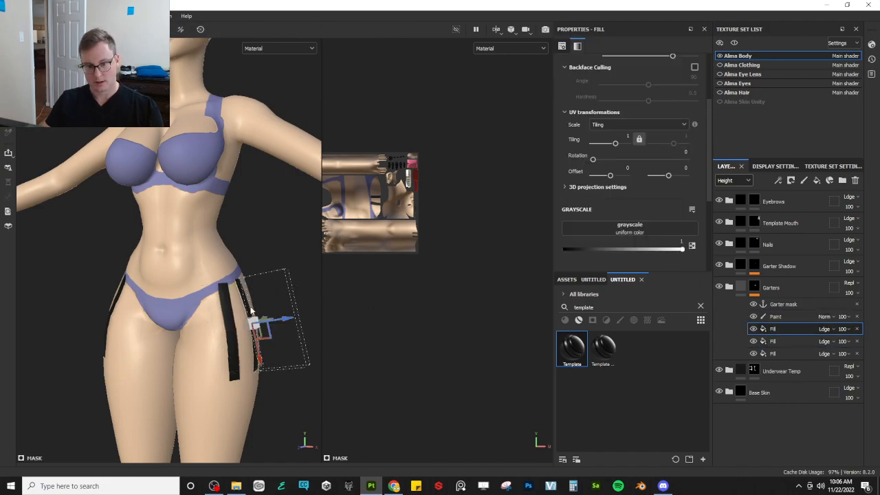
{"action": "left_click_drag", "start_coordinate": [260, 358], "coordinate": [252, 305]}
{"action": "key", "text": "e"}
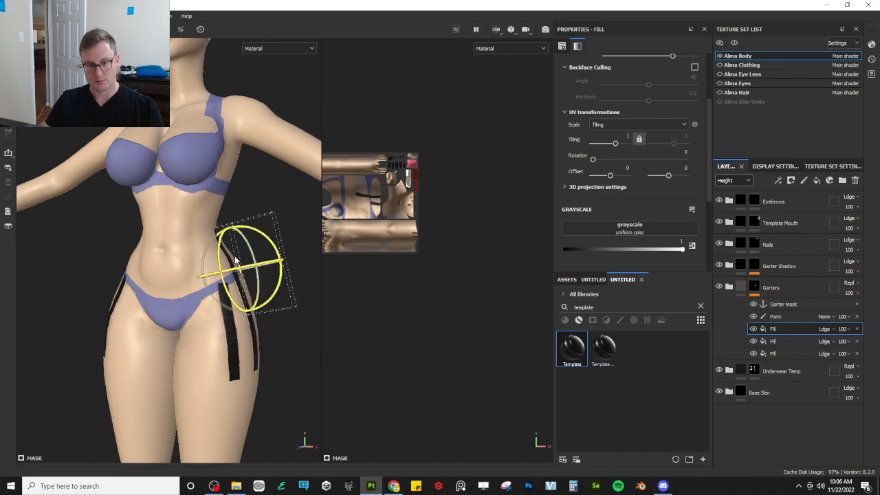
{"action": "left_click_drag", "start_coordinate": [218, 262], "coordinate": [214, 205]}
{"action": "left_click_drag", "start_coordinate": [216, 224], "coordinate": [227, 295], "text": "alt"}
- Set the Depth Culling hardness of the horizontal strap fill to 1
{"action": "key", "text": "w"}
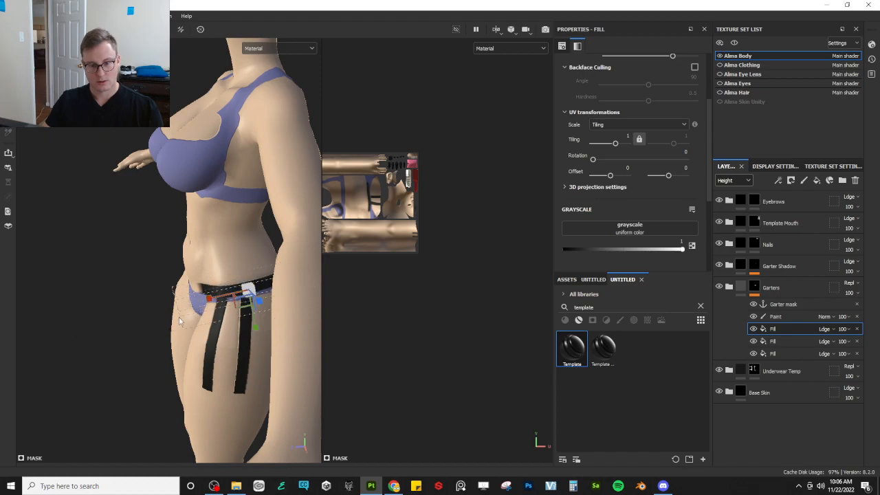
{"action": "left_click_drag", "start_coordinate": [179, 321], "coordinate": [213, 317], "text": "alt"}
{"action": "scroll", "coordinate": [659, 113], "scroll_direction": "up", "scroll_amount": 1}
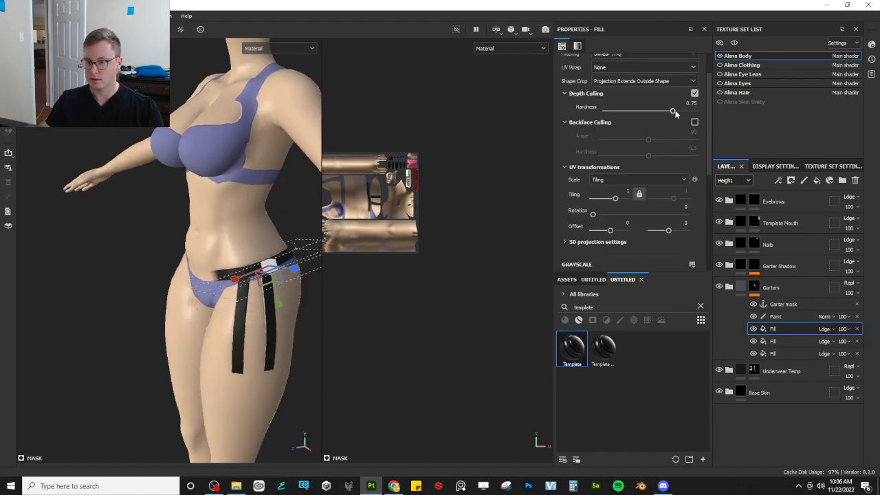
{"action": "left_click_drag", "start_coordinate": [673, 111], "coordinate": [696, 112]}
{"action": "left_click_drag", "start_coordinate": [248, 274], "coordinate": [252, 224], "text": "alt"}
- Move the horizontal strap fill's projection up and inward so the band wraps the waist just below the navel
{"action": "key", "text": "e"}
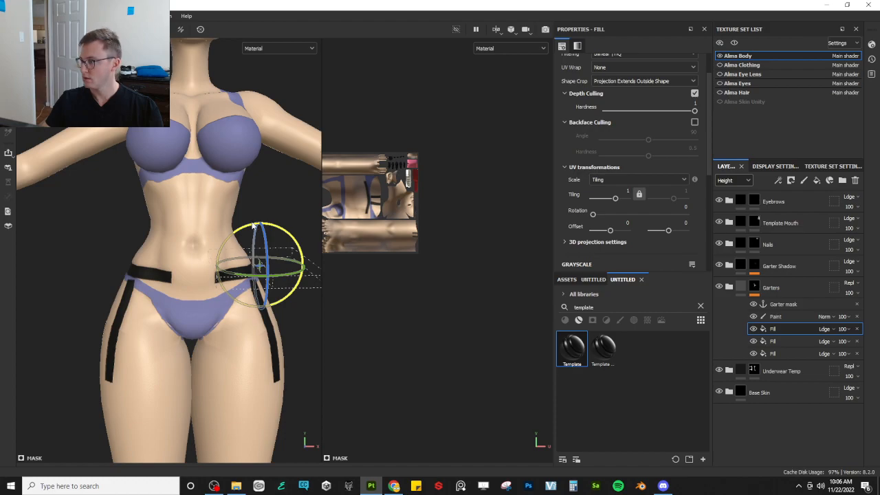
{"action": "key", "text": "w"}
{"action": "left_click_drag", "start_coordinate": [261, 303], "coordinate": [244, 290]}
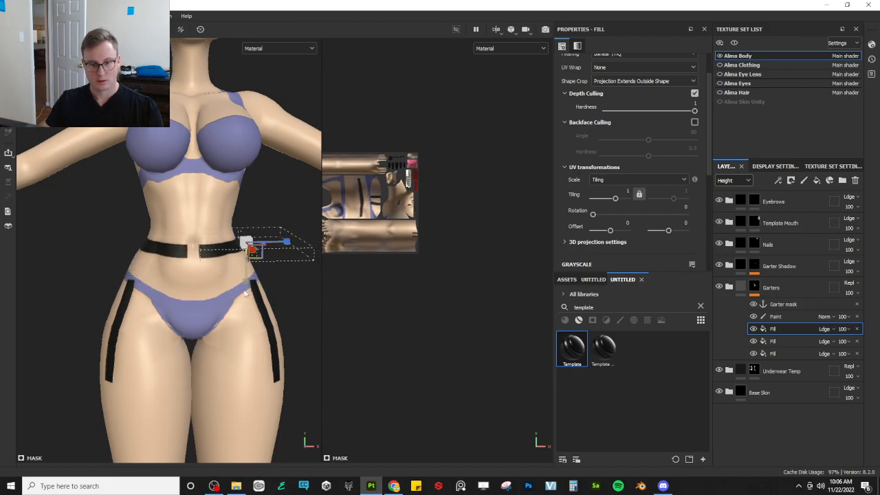
{"action": "scroll", "coordinate": [218, 294], "scroll_direction": "down", "scroll_amount": 3}
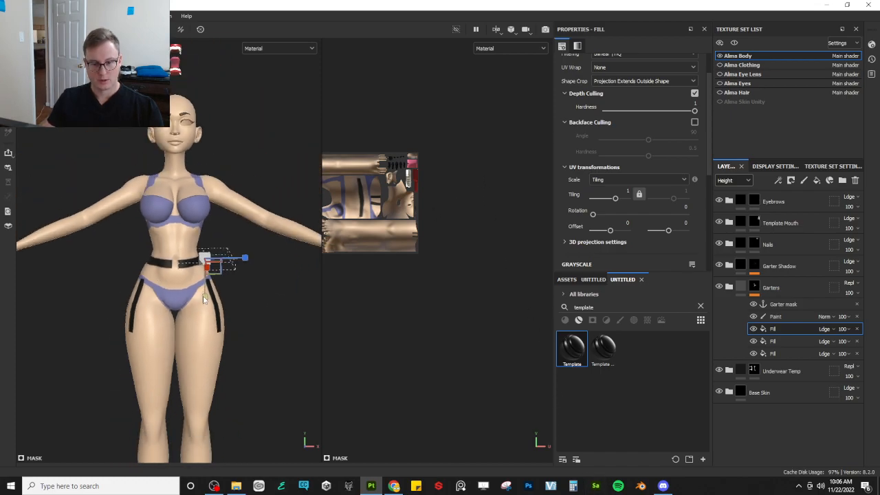
- Stretch the waist band fill's projection to about three times its height and shift it to sit on the hips
{"action": "scroll", "coordinate": [169, 314], "scroll_direction": "down", "scroll_amount": 2}
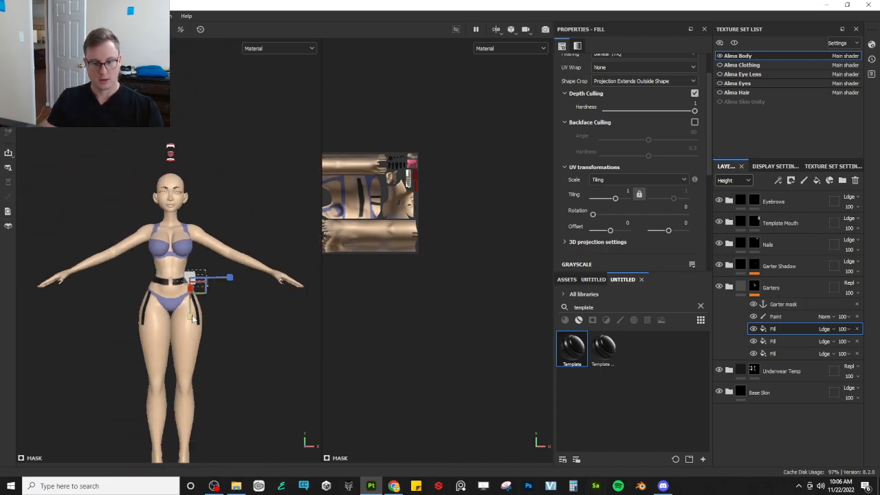
{"action": "left_click_drag", "start_coordinate": [192, 316], "coordinate": [209, 433]}
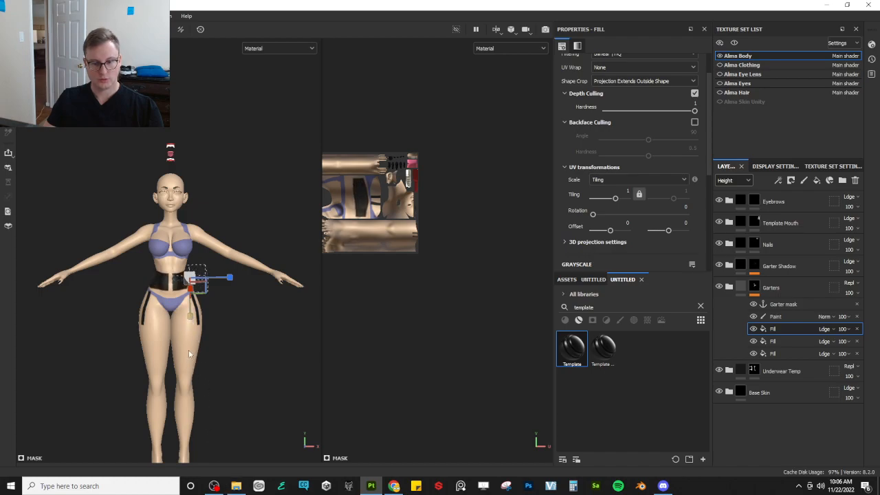
{"action": "scroll", "coordinate": [185, 330], "scroll_direction": "up", "scroll_amount": 4}
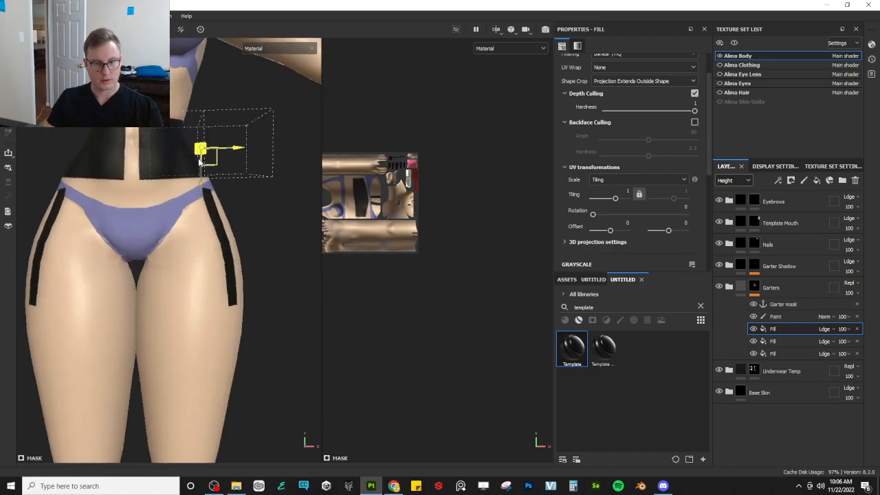
{"action": "left_click_drag", "start_coordinate": [200, 160], "coordinate": [142, 329]}
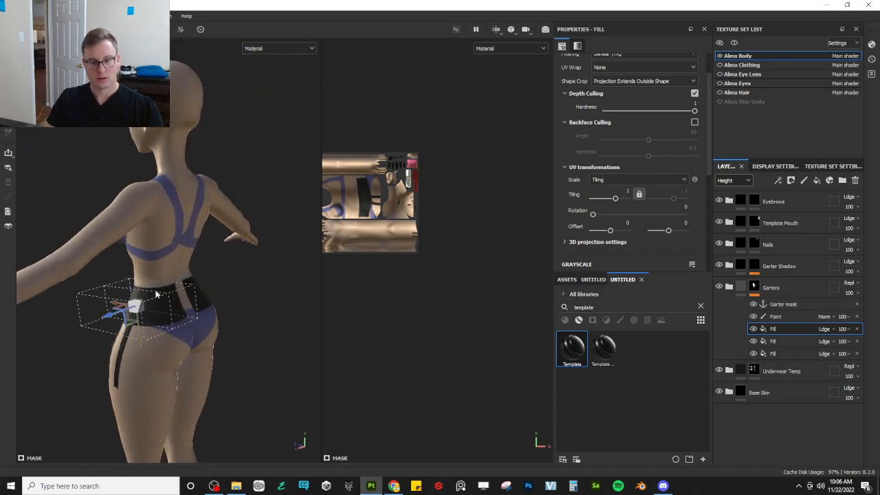
- Rotate and reposition the waist band fill's projection so the band wraps around the hips with a narrow gap at the front
{"action": "left_click_drag", "start_coordinate": [157, 294], "coordinate": [220, 273], "text": "alt"}
{"action": "key", "text": "e"}
{"action": "key", "text": "w"}
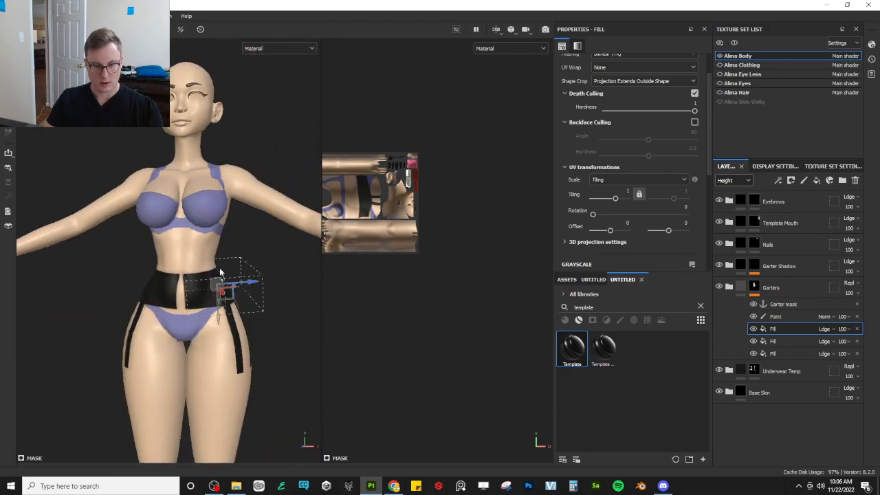
{"action": "scroll", "coordinate": [220, 272], "scroll_direction": "up", "scroll_amount": 3}
{"action": "key", "text": "e"}
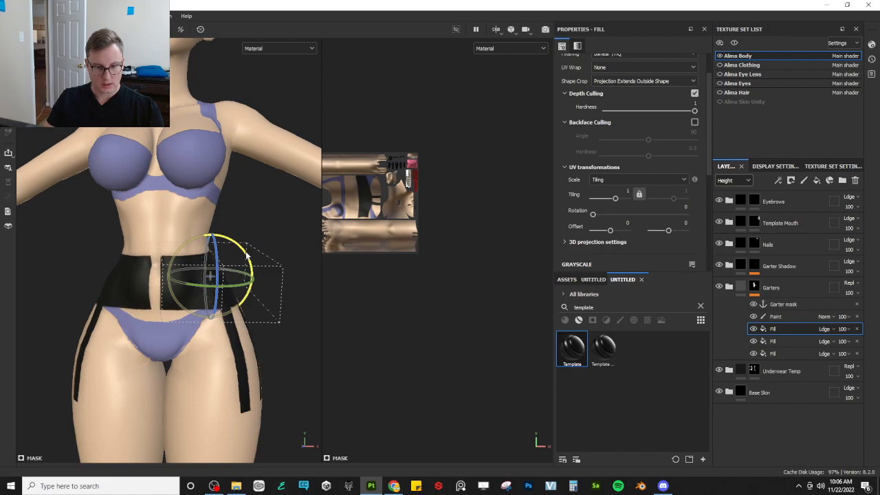
{"action": "left_click_drag", "start_coordinate": [242, 260], "coordinate": [235, 293], "text": "alt"}
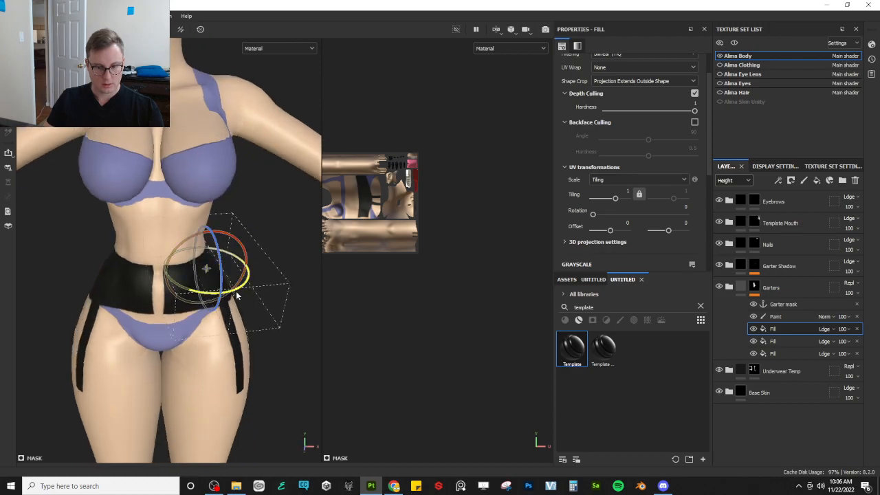
{"action": "key", "text": "w"}
{"action": "key", "text": "e"}
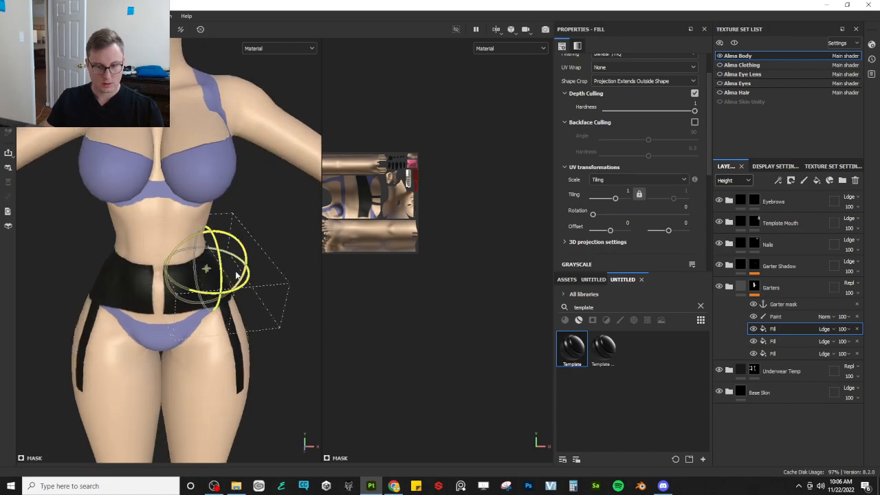
{"action": "key", "text": "w"}
{"action": "left_click_drag", "start_coordinate": [237, 267], "coordinate": [221, 238], "text": "alt"}
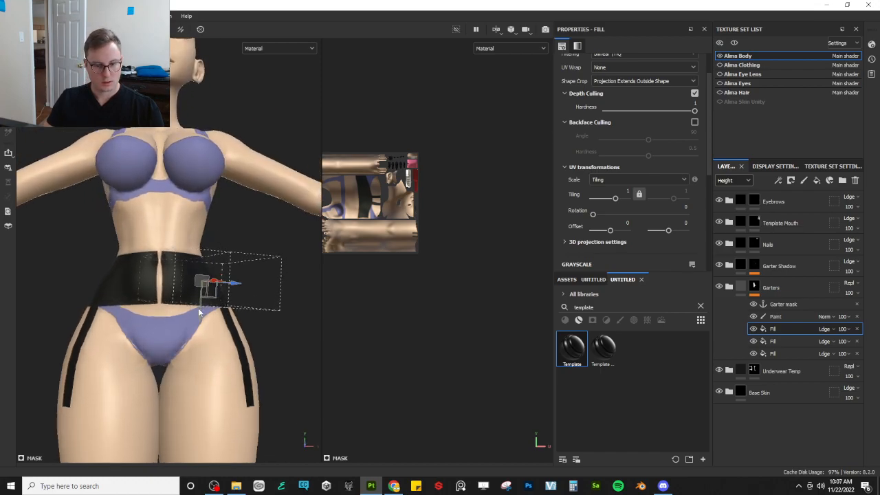
{"action": "left_click_drag", "start_coordinate": [199, 309], "coordinate": [288, 297]}
{"action": "key", "text": "r"}
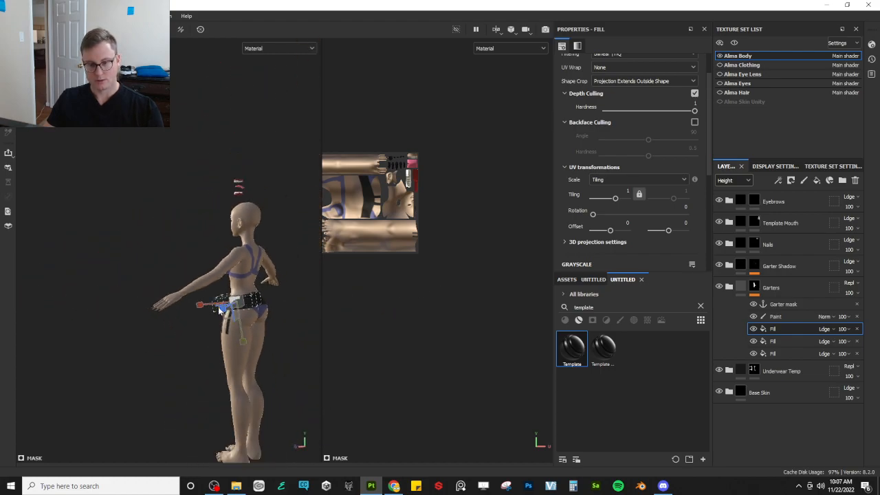
- Show the Alma Clothing set as a guide, tilt the waist band's projection to follow its belt line, and hide the clothing again
{"action": "left_click", "coordinate": [720, 65]}
{"action": "mouse_move", "coordinate": [165, 310]}
{"action": "left_mouse_down", "text": "alt"}
{"action": "mouse_move", "coordinate": [221, 313]}
{"action": "mouse_move", "coordinate": [78, 339]}
{"action": "mouse_move", "coordinate": [261, 317]}
{"action": "mouse_move", "coordinate": [270, 328]}
{"action": "mouse_move", "coordinate": [129, 311]}
{"action": "mouse_move", "coordinate": [138, 293]}
{"action": "left_mouse_up", "text": "alt"}
{"action": "scroll", "coordinate": [221, 330], "scroll_direction": "up", "scroll_amount": 3}
{"action": "right_click_drag", "start_coordinate": [137, 293], "coordinate": [203, 307], "text": "alt"}
{"action": "left_click_drag", "start_coordinate": [202, 307], "coordinate": [248, 284], "text": "alt"}
{"action": "key", "text": "e"}
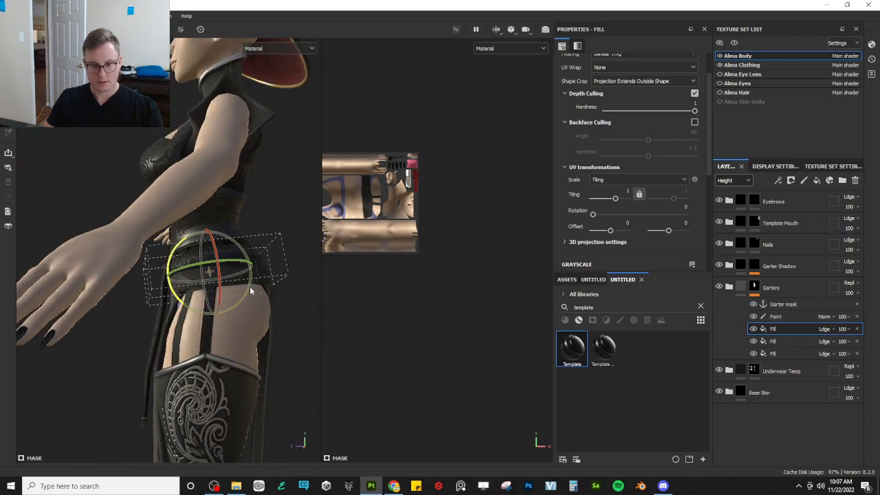
{"action": "key", "text": "w"}
{"action": "key", "text": "r"}
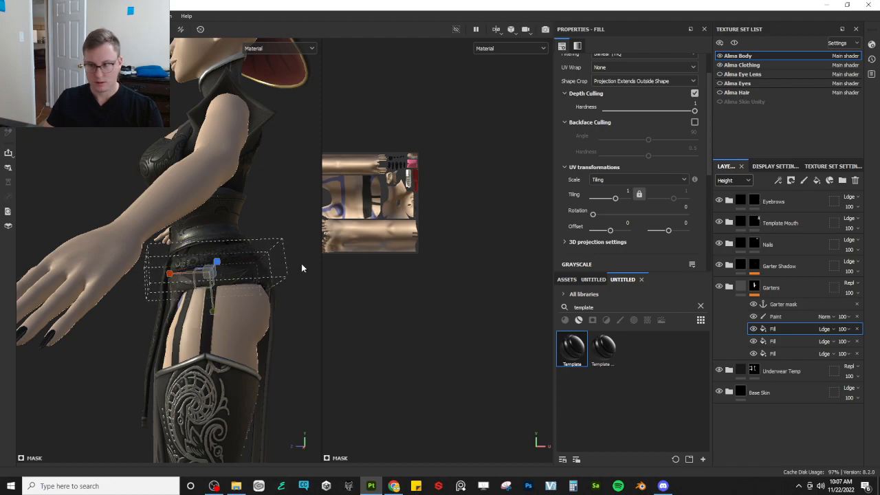
{"action": "left_click", "coordinate": [720, 66]}
- Move the tilted waist band fill inward so its mirrored halves meet in a V below the navel
{"action": "left_click_drag", "start_coordinate": [287, 223], "coordinate": [349, 211], "text": "alt"}
{"action": "left_click_drag", "start_coordinate": [192, 314], "coordinate": [223, 304], "text": "alt"}
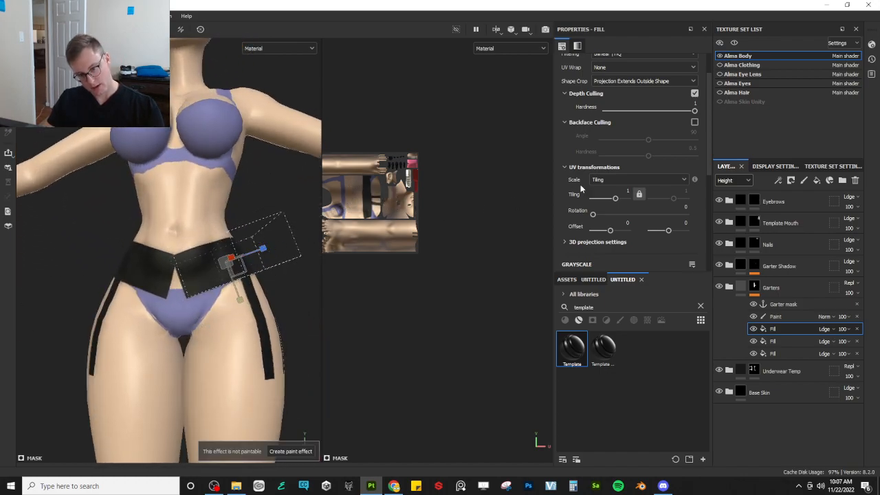
{"action": "scroll", "coordinate": [287, 262], "scroll_direction": "down", "scroll_amount": 3}
{"action": "left_click_drag", "start_coordinate": [256, 261], "coordinate": [236, 264]}
{"action": "scroll", "coordinate": [226, 304], "scroll_direction": "up", "scroll_amount": 3}
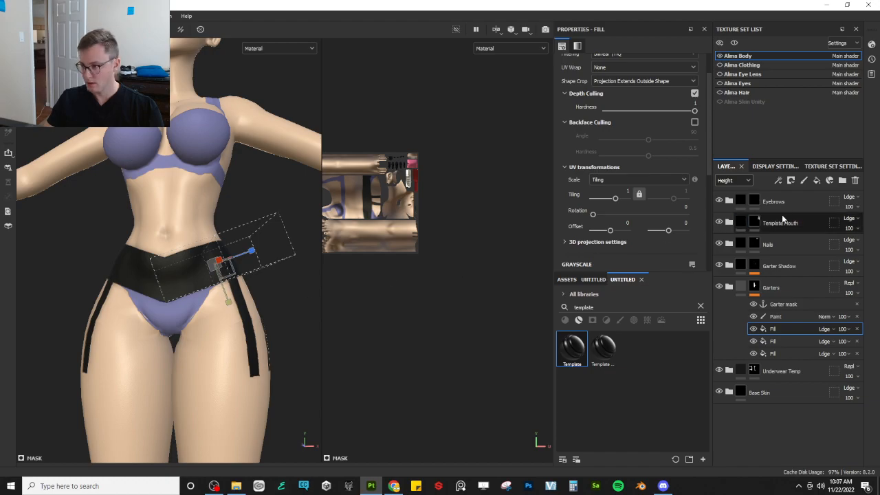
- Add a fill effect above the waist band fill in the Garters mask, with grayscale 1 and Subtract blending
{"action": "right_click", "coordinate": [776, 329]}
{"action": "left_click", "coordinate": [784, 269]}
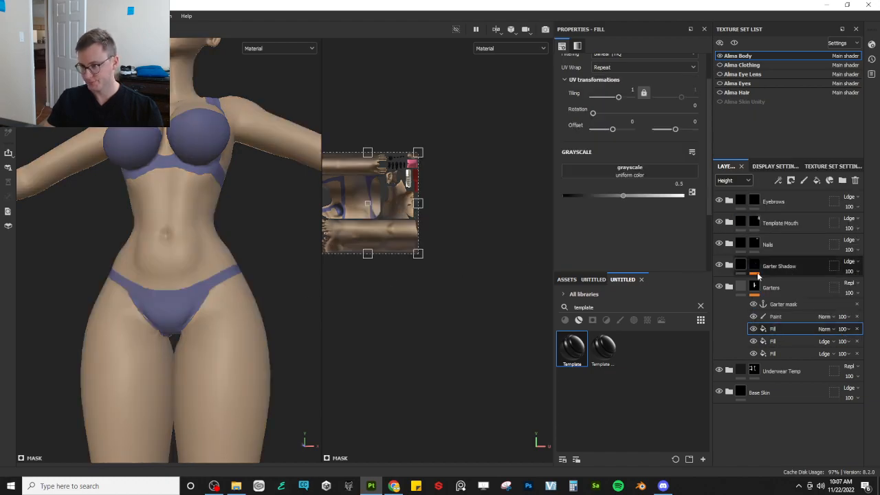
{"action": "left_click_drag", "start_coordinate": [628, 196], "coordinate": [671, 192]}
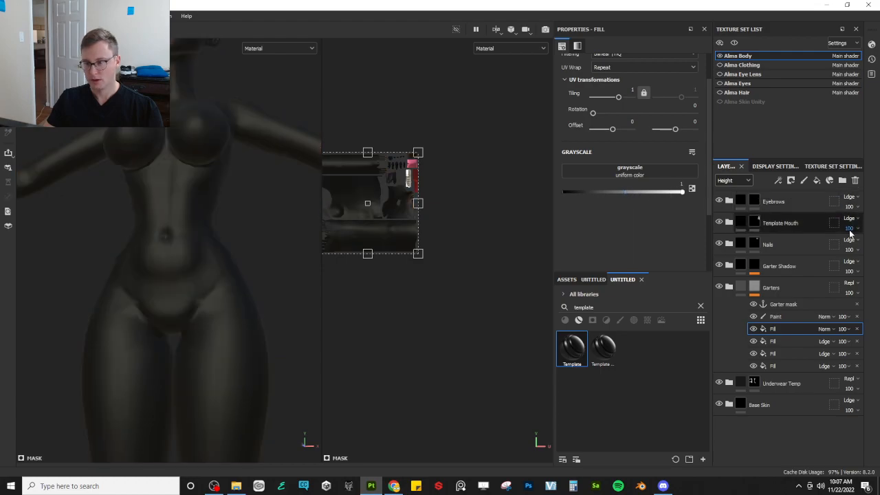
{"action": "left_click", "coordinate": [828, 328]}
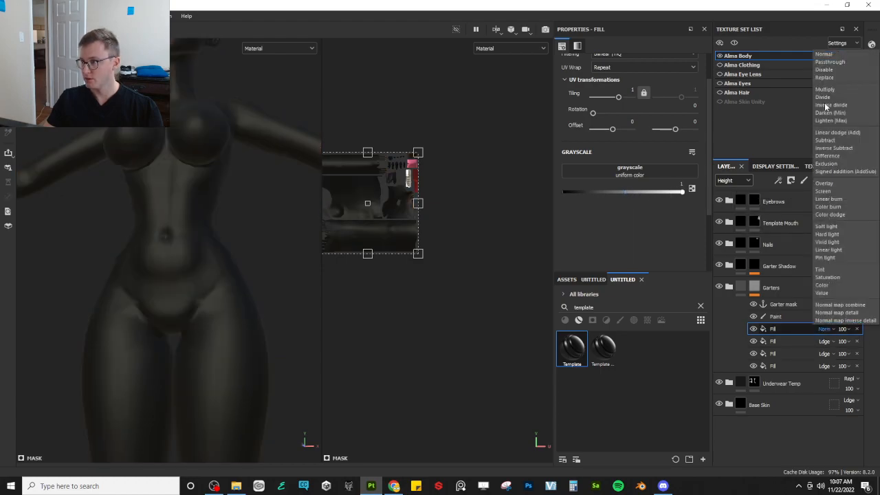
{"action": "left_click", "coordinate": [833, 140]}
- Set the subtracting fill's UV Wrap to None and its projection to Planar projection
{"action": "scroll", "coordinate": [595, 119], "scroll_direction": "up", "scroll_amount": 2}
{"action": "left_click", "coordinate": [643, 107]}
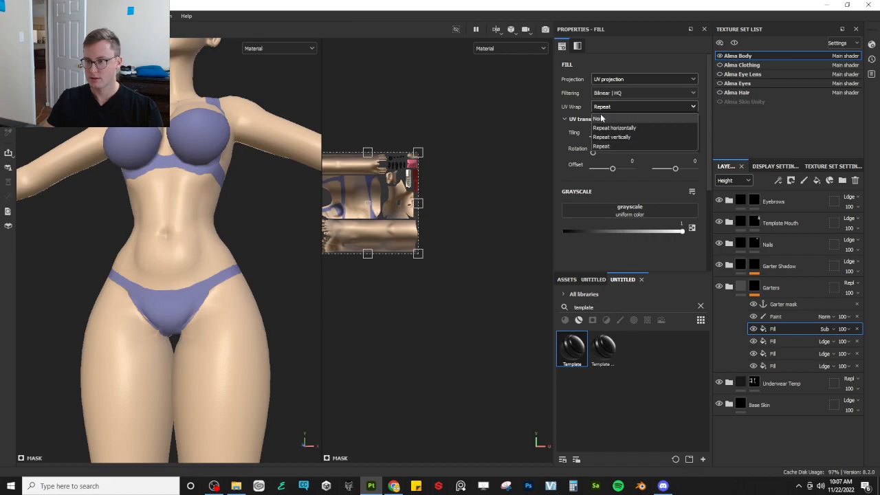
{"action": "left_click", "coordinate": [605, 121]}
{"action": "scroll", "coordinate": [300, 258], "scroll_direction": "down", "scroll_amount": 5}
{"action": "scroll", "coordinate": [282, 256], "scroll_direction": "down", "scroll_amount": 5}
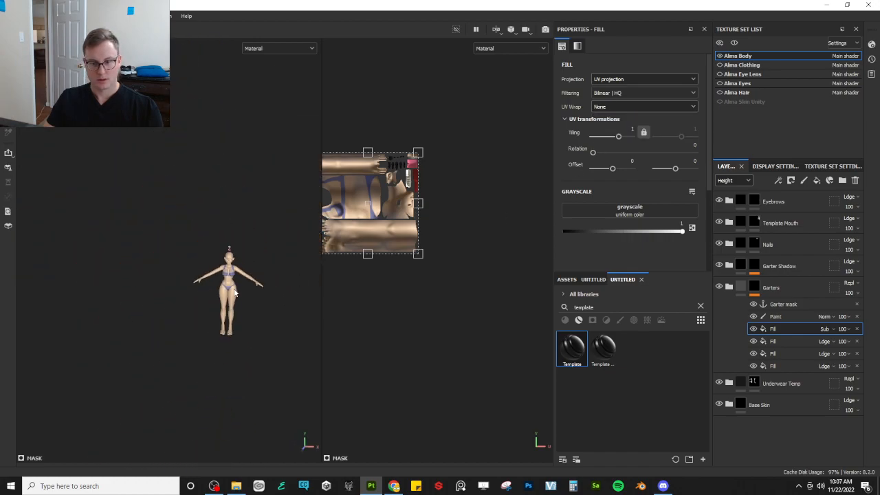
{"action": "left_click", "coordinate": [627, 80]}
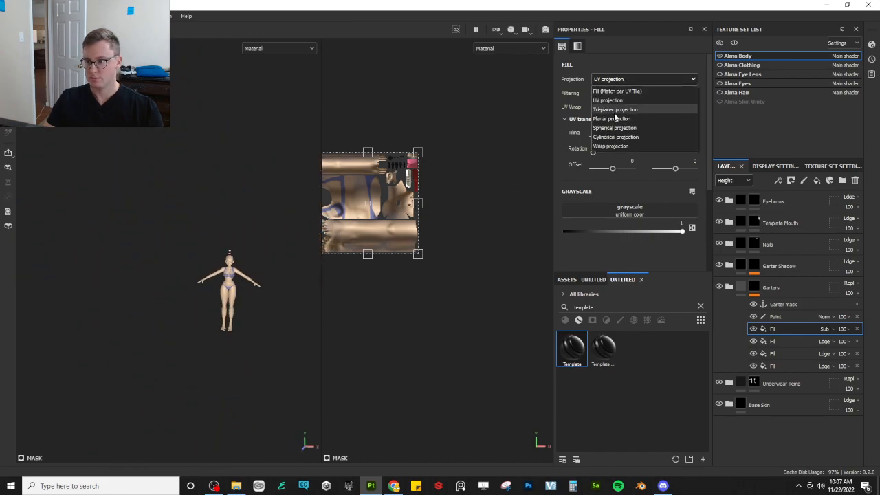
{"action": "left_click", "coordinate": [612, 110]}
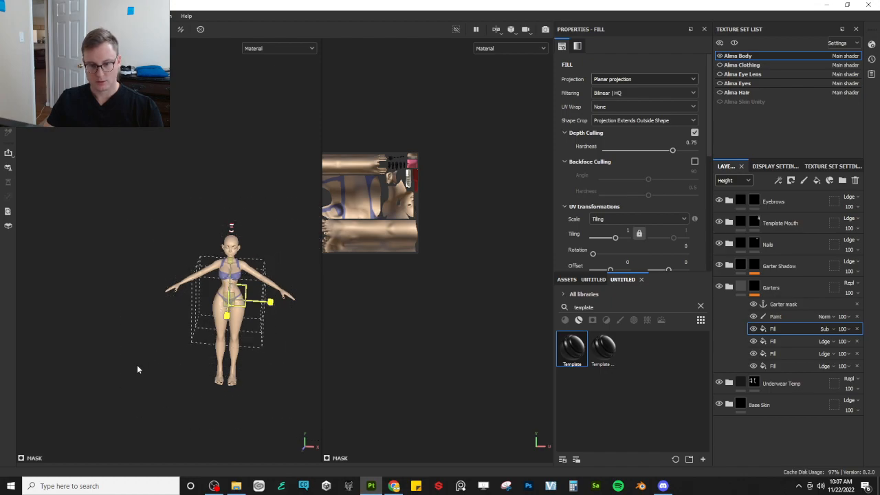
- Scale down the subtracting fill's projection and place it over the front of the pelvis to cut into the band's centre
{"action": "scroll", "coordinate": [215, 340], "scroll_direction": "up", "scroll_amount": 5}
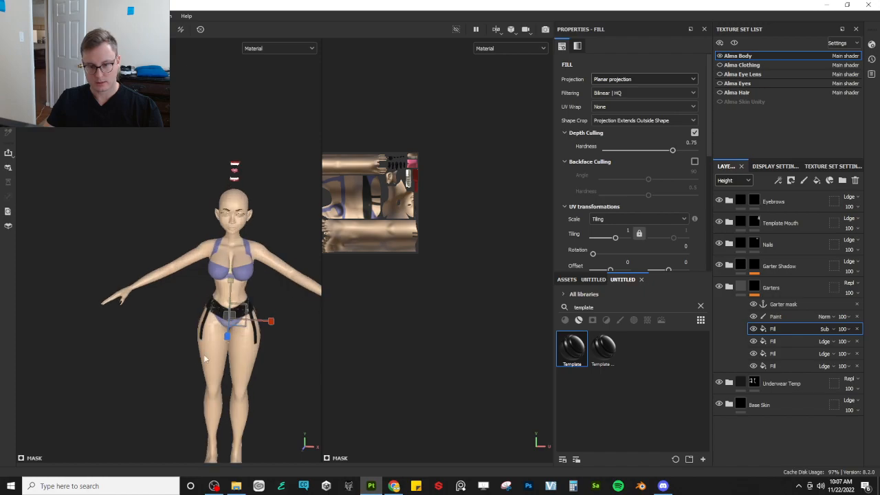
{"action": "scroll", "coordinate": [206, 339], "scroll_direction": "up", "scroll_amount": 5}
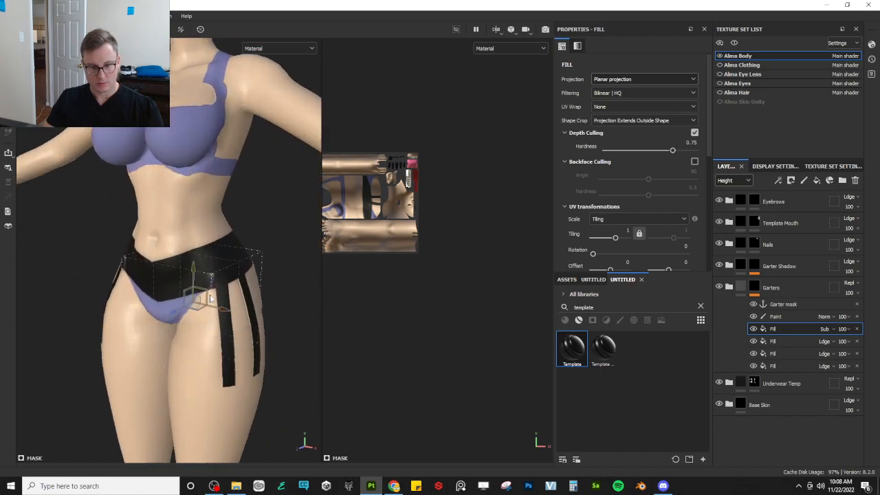
{"action": "left_click_drag", "start_coordinate": [179, 319], "coordinate": [142, 344]}
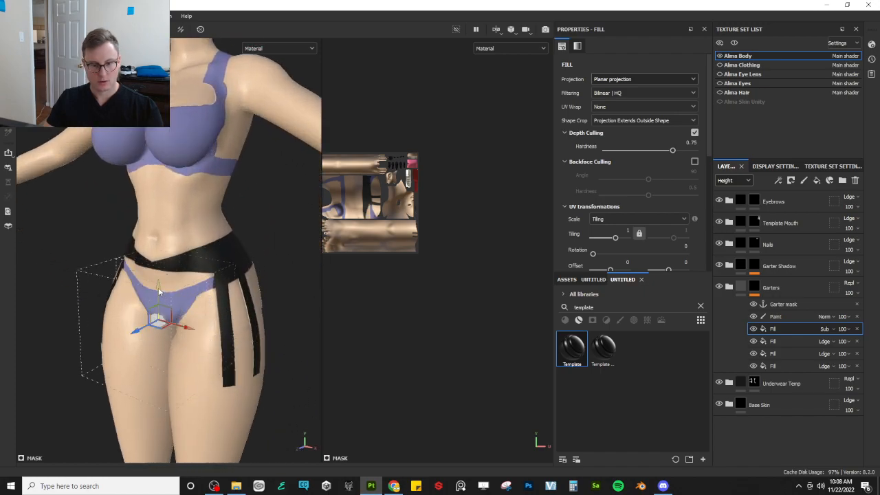
{"action": "left_click_drag", "start_coordinate": [159, 291], "coordinate": [159, 257]}
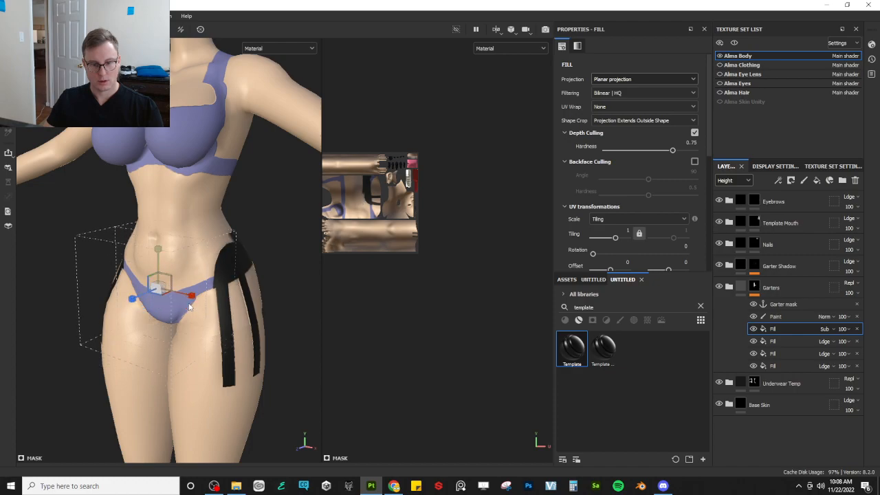
{"action": "left_click_drag", "start_coordinate": [159, 296], "coordinate": [1, 299]}
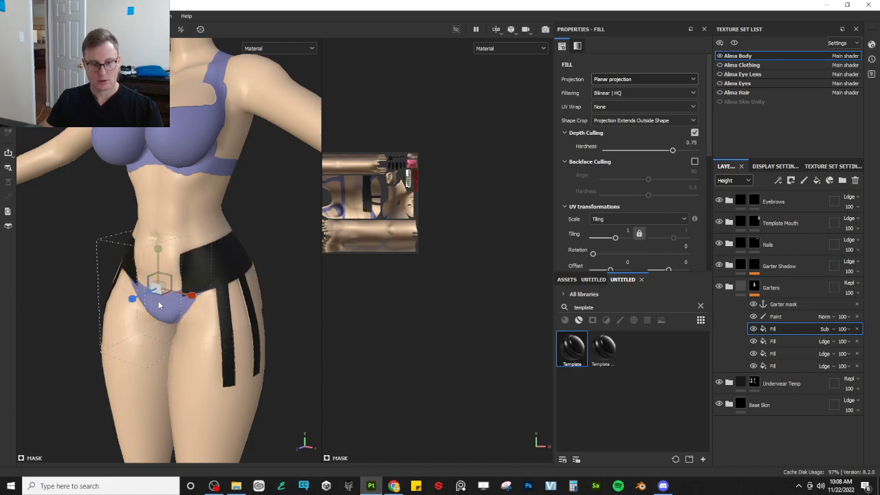
{"action": "left_click_drag", "start_coordinate": [191, 297], "coordinate": [34, 278]}
- Move the subtracting fill's projection forward from the body and narrow it further
{"action": "key", "text": "w"}
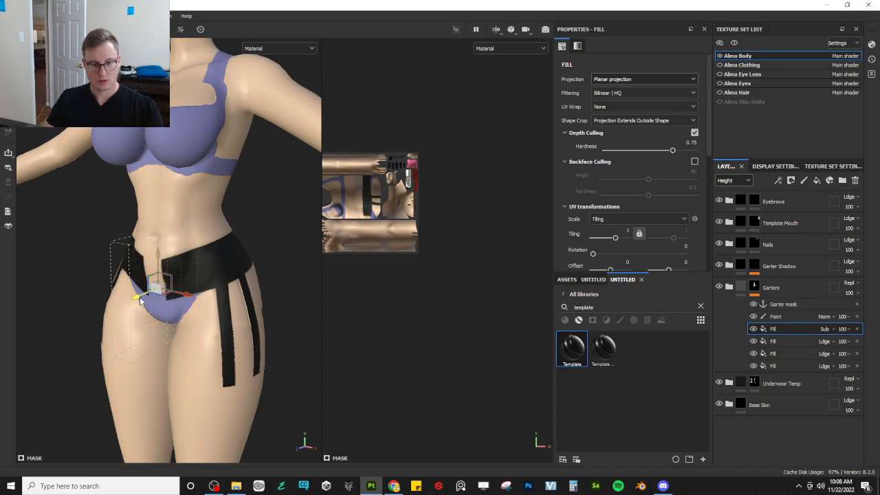
{"action": "left_click_drag", "start_coordinate": [141, 300], "coordinate": [57, 295]}
{"action": "key", "text": "r"}
{"action": "left_click_drag", "start_coordinate": [126, 297], "coordinate": [0, 280]}
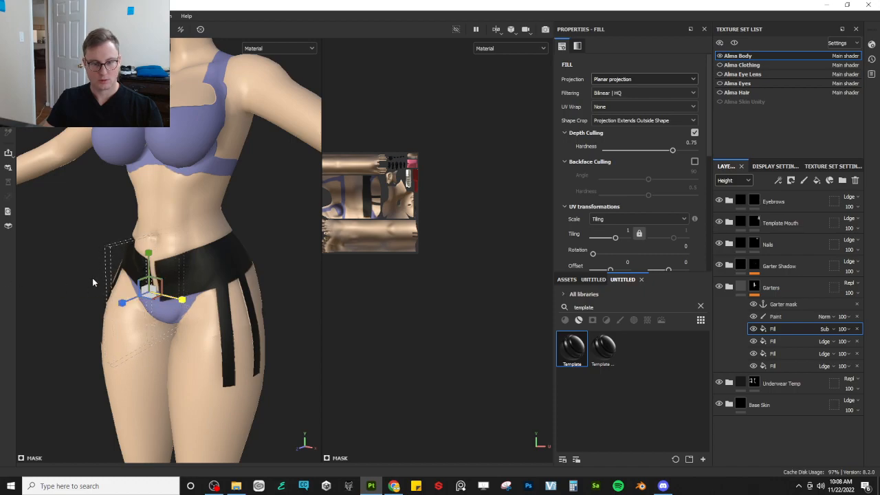
{"action": "left_click_drag", "start_coordinate": [108, 295], "coordinate": [329, 281], "text": "alt"}
- Select the waist band fill, enlarge its projection to reach further around the hips, and shift it along its length
{"action": "left_click", "coordinate": [793, 340]}
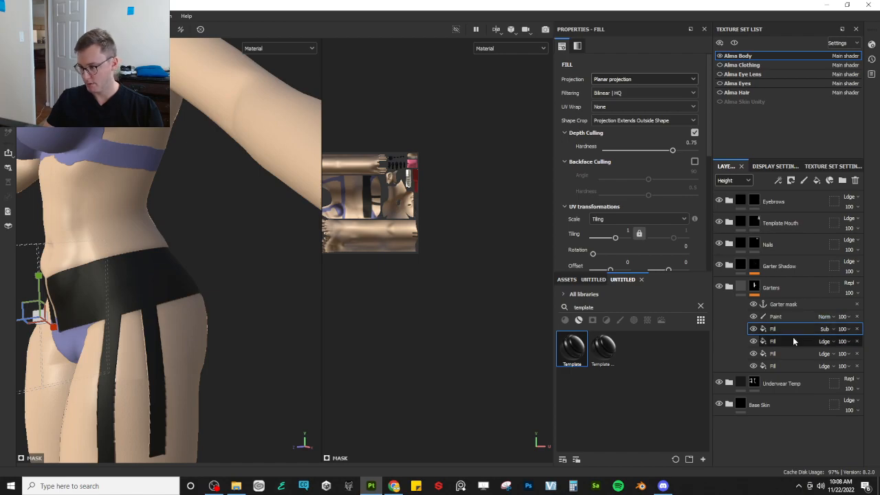
{"action": "left_click_drag", "start_coordinate": [290, 378], "coordinate": [152, 333], "text": "alt"}
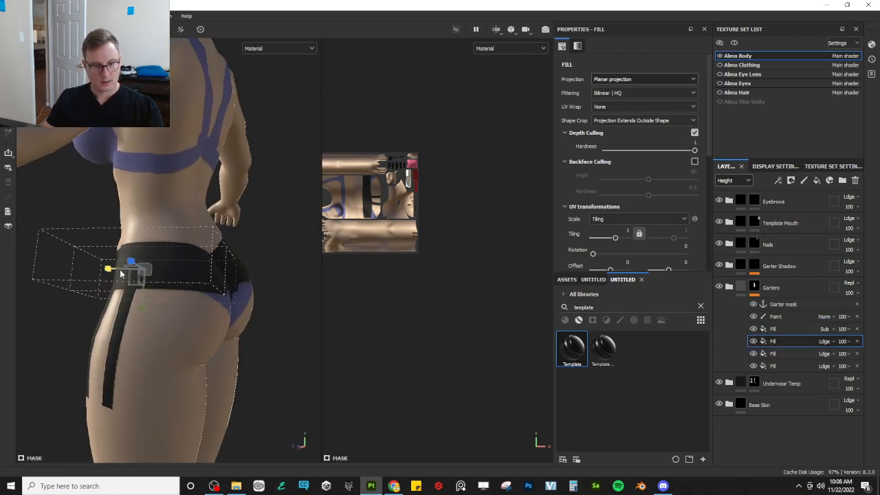
{"action": "left_click_drag", "start_coordinate": [273, 299], "coordinate": [237, 290], "text": "alt"}
{"action": "key", "text": "e"}
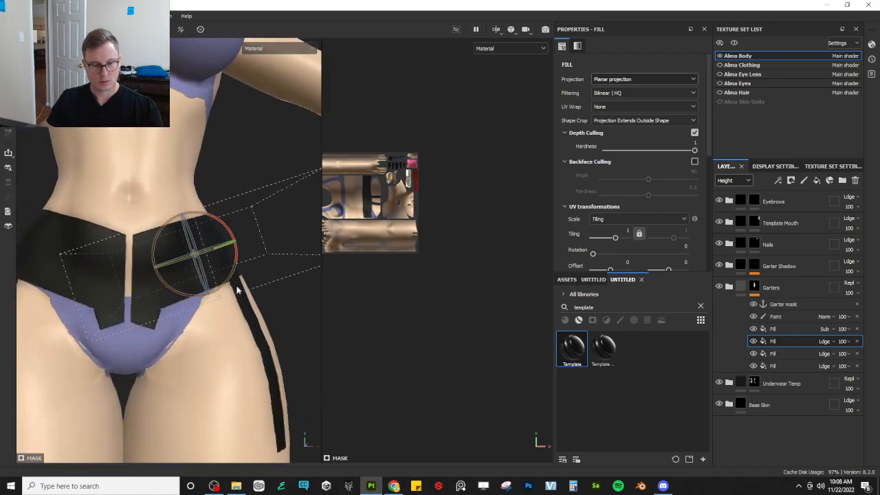
{"action": "scroll", "coordinate": [214, 296], "scroll_direction": "down", "scroll_amount": 3}
{"action": "key", "text": "w"}
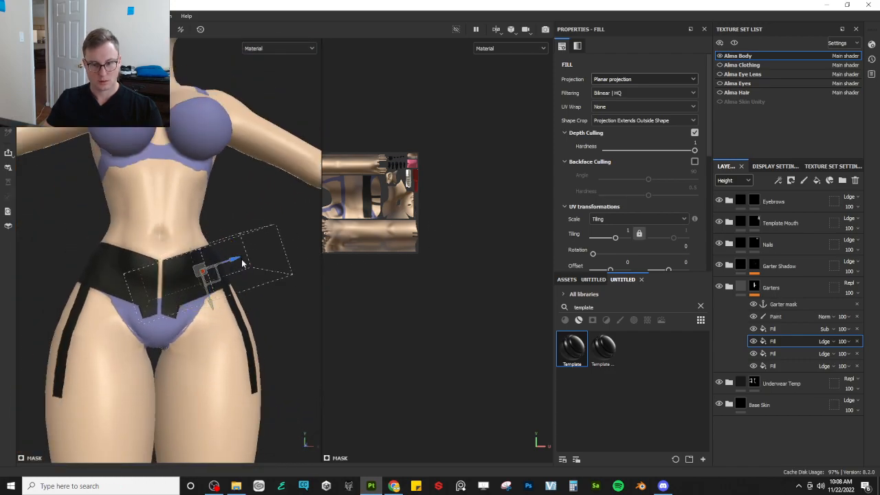
{"action": "left_click_drag", "start_coordinate": [236, 258], "coordinate": [149, 244]}
- Rotate the waist band fill's planar projection so the band follows the curve of the hip
{"action": "key", "text": "e"}
{"action": "left_click_drag", "start_coordinate": [280, 350], "coordinate": [409, 315], "text": "alt"}
{"action": "middle_click_drag", "start_coordinate": [274, 330], "coordinate": [172, 309], "text": "alt"}
{"action": "scroll", "coordinate": [174, 307], "scroll_direction": "down", "scroll_amount": 3}
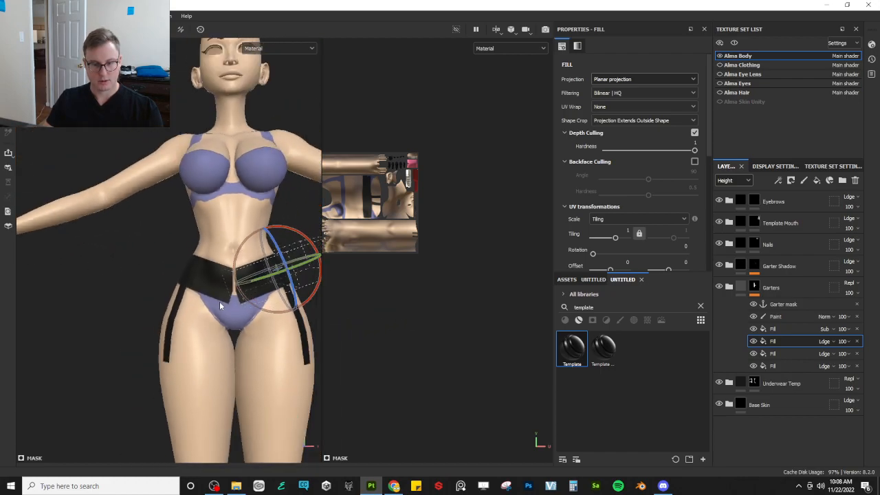
{"action": "left_click_drag", "start_coordinate": [219, 302], "coordinate": [130, 301], "text": "alt"}
{"action": "middle_click_drag", "start_coordinate": [258, 315], "coordinate": [130, 314], "text": "alt"}
{"action": "left_click_drag", "start_coordinate": [222, 304], "coordinate": [286, 287], "text": "alt"}
{"action": "scroll", "coordinate": [190, 305], "scroll_direction": "up", "scroll_amount": 3}
{"action": "scroll", "coordinate": [189, 305], "scroll_direction": "up", "scroll_amount": 2}
{"action": "left_click_drag", "start_coordinate": [180, 303], "coordinate": [216, 301], "text": "alt"}
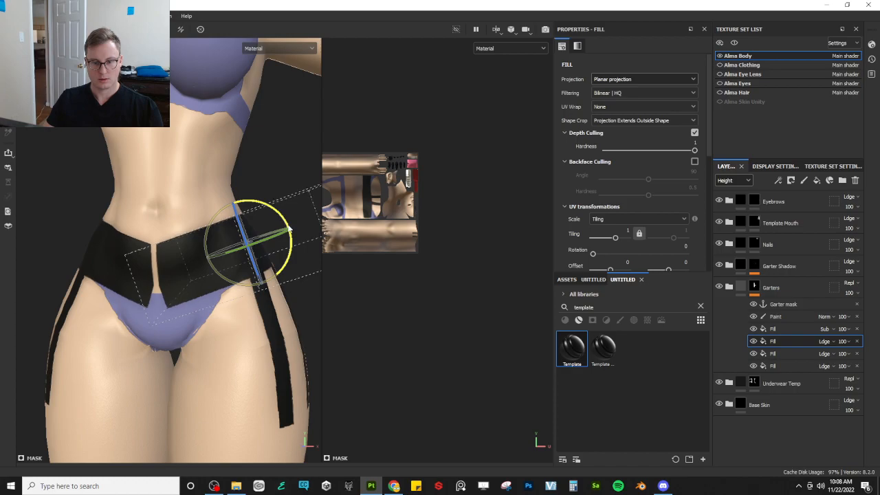
- Shift the waist band's projection along its length and adjust its rotation so the band covers the back of the hips
{"action": "key", "text": "w"}
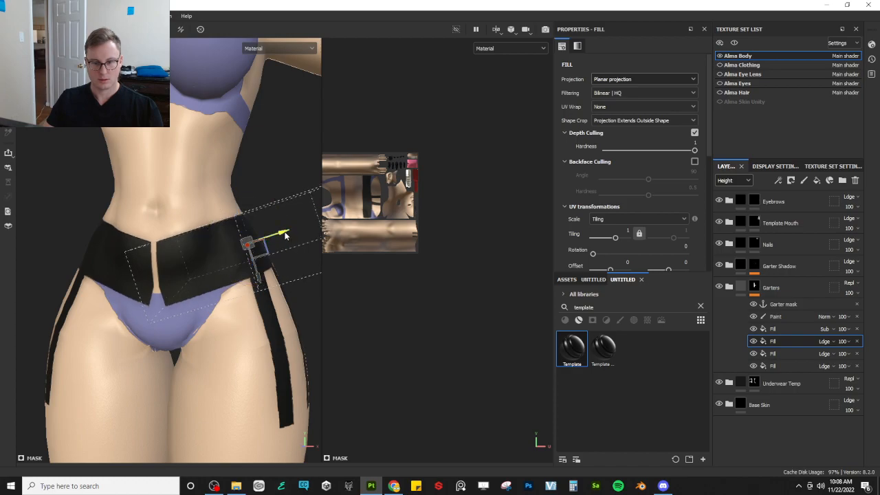
{"action": "left_click_drag", "start_coordinate": [285, 234], "coordinate": [102, 282]}
{"action": "scroll", "coordinate": [180, 286], "scroll_direction": "down", "scroll_amount": 3}
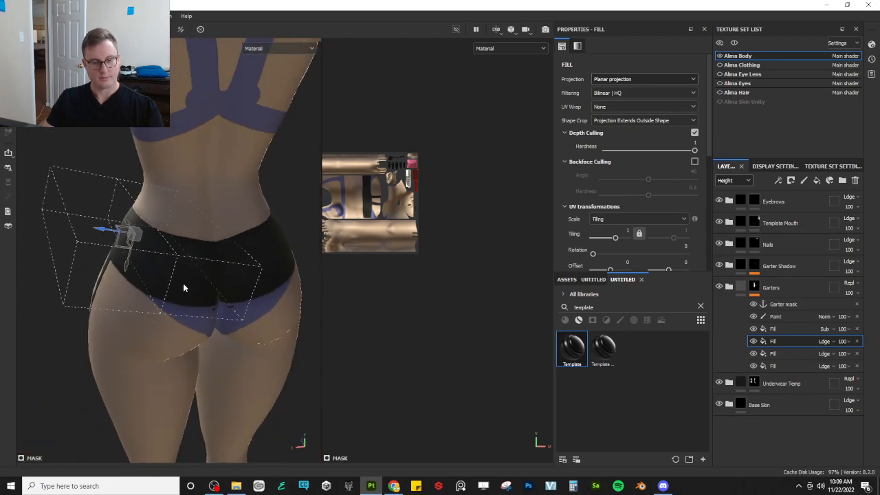
{"action": "key", "text": "e"}
{"action": "left_click_drag", "start_coordinate": [150, 252], "coordinate": [174, 288]}
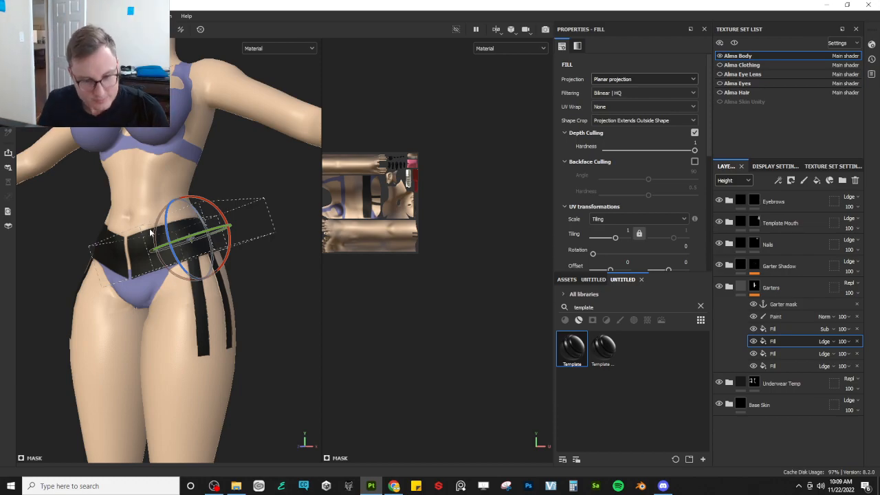
- Examine how the waist band wraps around the front, side and back of the hips
{"action": "left_click_drag", "start_coordinate": [185, 249], "coordinate": [165, 269], "text": "alt"}
{"action": "left_click_drag", "start_coordinate": [230, 262], "coordinate": [124, 267], "text": "alt"}
{"action": "middle_click_drag", "start_coordinate": [248, 265], "coordinate": [247, 264], "text": "alt"}
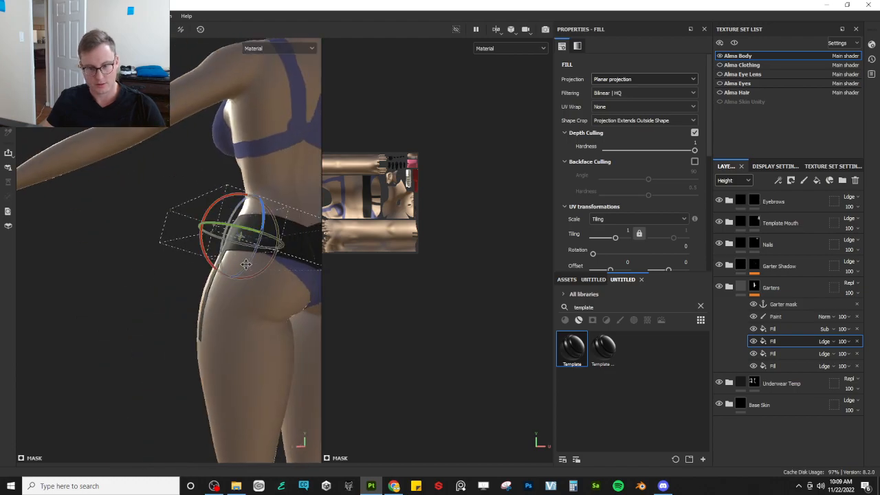
{"action": "left_click_drag", "start_coordinate": [246, 264], "coordinate": [186, 214], "text": "alt"}
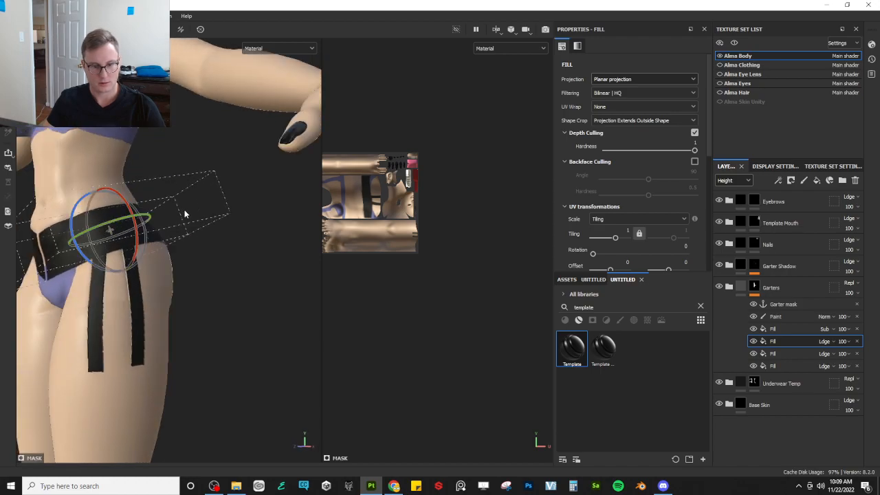
{"action": "left_click_drag", "start_coordinate": [141, 251], "coordinate": [100, 243], "text": "alt"}
{"action": "scroll", "coordinate": [117, 237], "scroll_direction": "down", "scroll_amount": 5}
{"action": "scroll", "coordinate": [156, 240], "scroll_direction": "up", "scroll_amount": 5}
{"action": "scroll", "coordinate": [156, 242], "scroll_direction": "down", "scroll_amount": 5}
{"action": "scroll", "coordinate": [104, 244], "scroll_direction": "up", "scroll_amount": 5}
- Narrow the projections of both thigh strap fills to make the straps thinner
{"action": "left_click", "coordinate": [771, 353]}
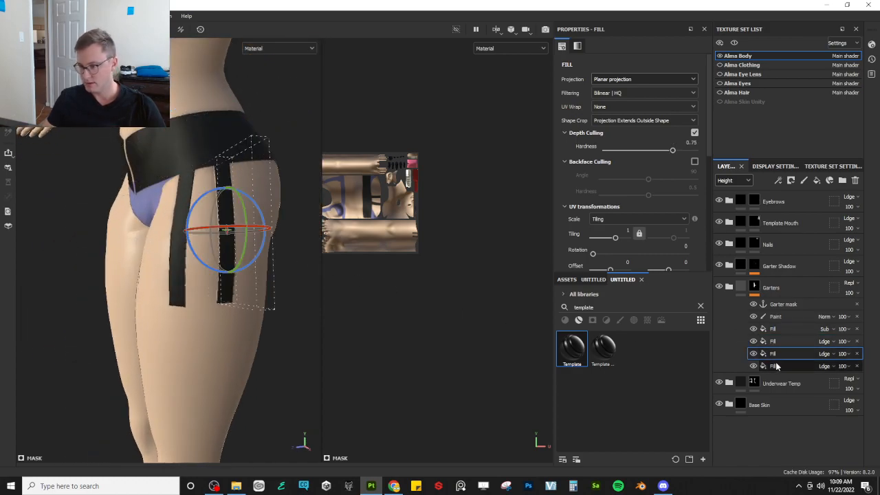
{"action": "key", "text": "w"}
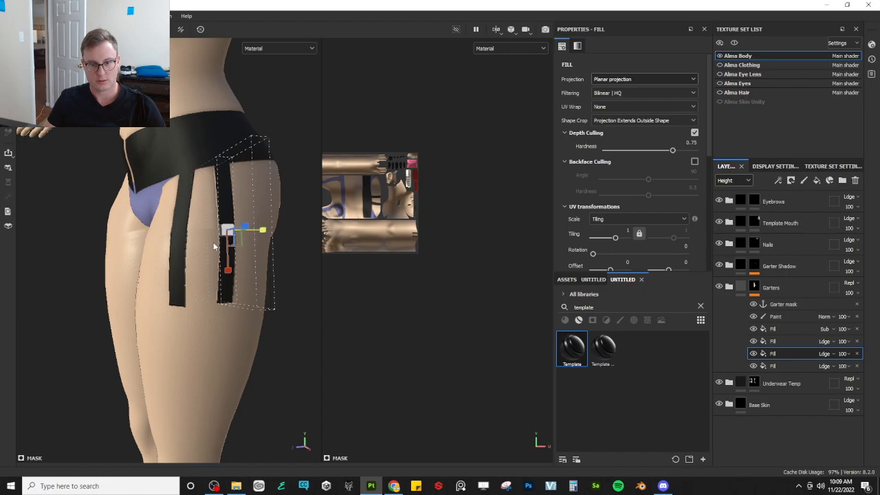
{"action": "left_click_drag", "start_coordinate": [213, 243], "coordinate": [57, 274]}
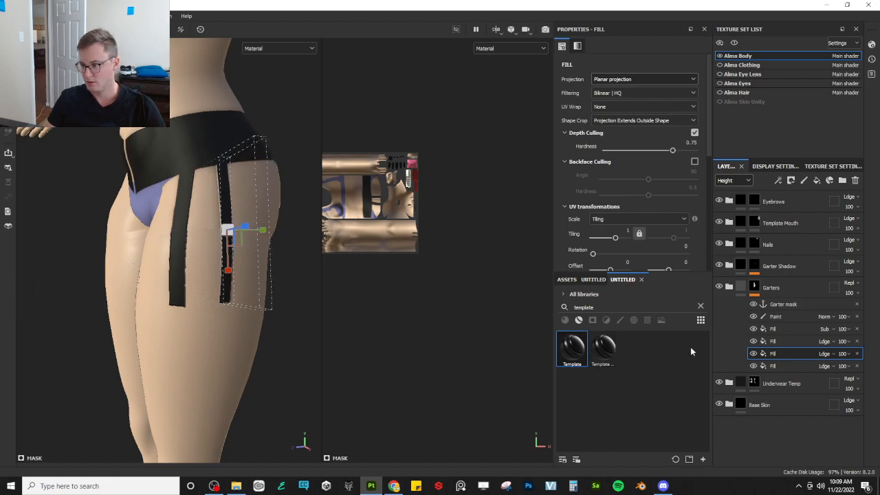
{"action": "left_click", "coordinate": [774, 366]}
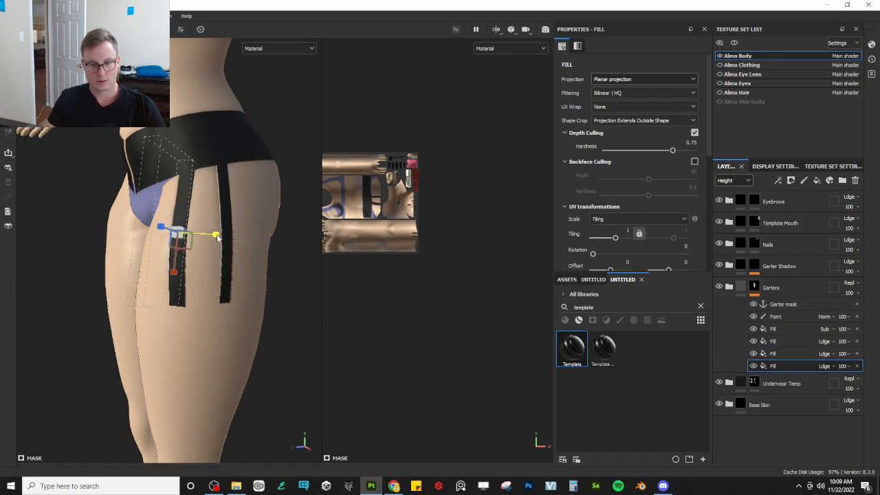
{"action": "left_click_drag", "start_coordinate": [216, 238], "coordinate": [1, 277]}
{"action": "scroll", "coordinate": [189, 249], "scroll_direction": "down", "scroll_amount": 3}
{"action": "left_click_drag", "start_coordinate": [188, 250], "coordinate": [275, 246], "text": "alt"}
{"action": "middle_click_drag", "start_coordinate": [275, 246], "coordinate": [284, 266], "text": "alt"}
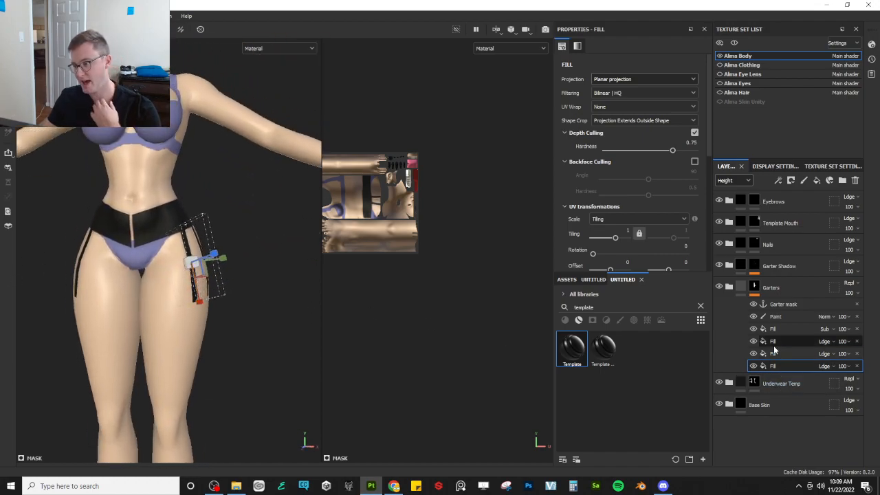
- Open the Garters folder, search the assets for silk, and add the Silk Smooth Red material beneath Fill layer 1
{"action": "left_click", "coordinate": [791, 384]}
{"action": "left_click", "coordinate": [732, 289]}
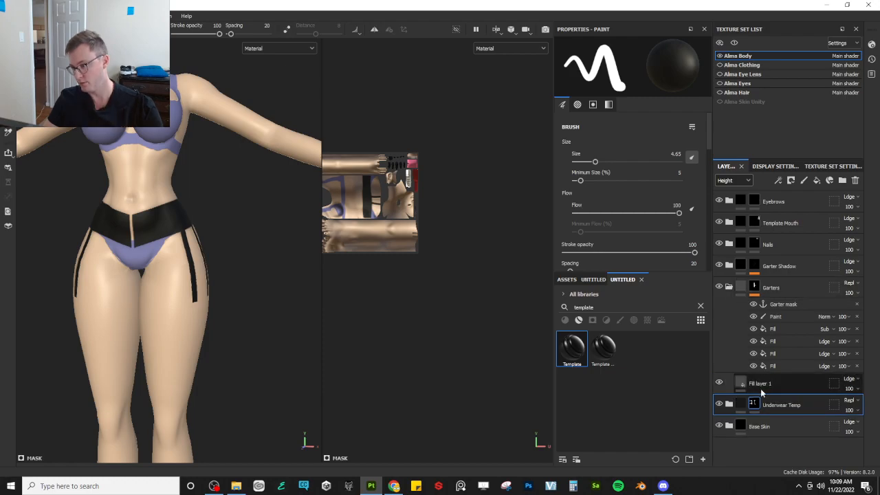
{"action": "left_click", "coordinate": [760, 386]}
{"action": "left_click", "coordinate": [594, 280]}
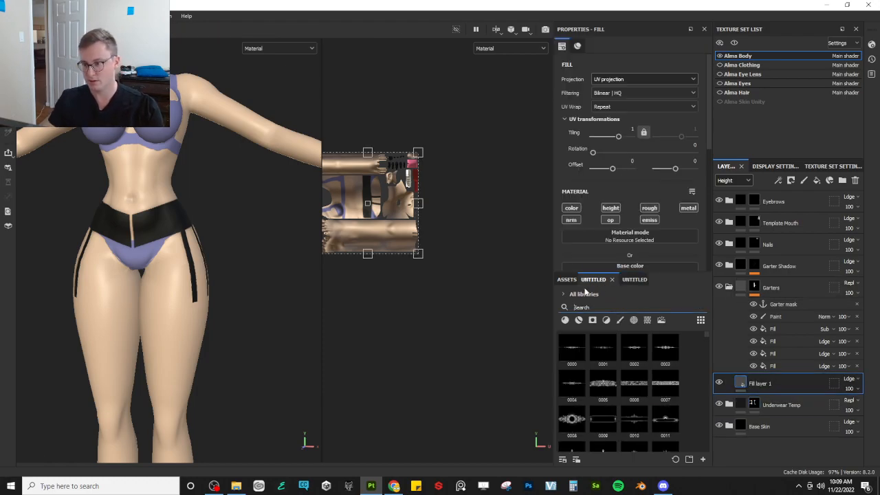
{"action": "left_click", "coordinate": [567, 279]}
{"action": "type", "text": "ski"}
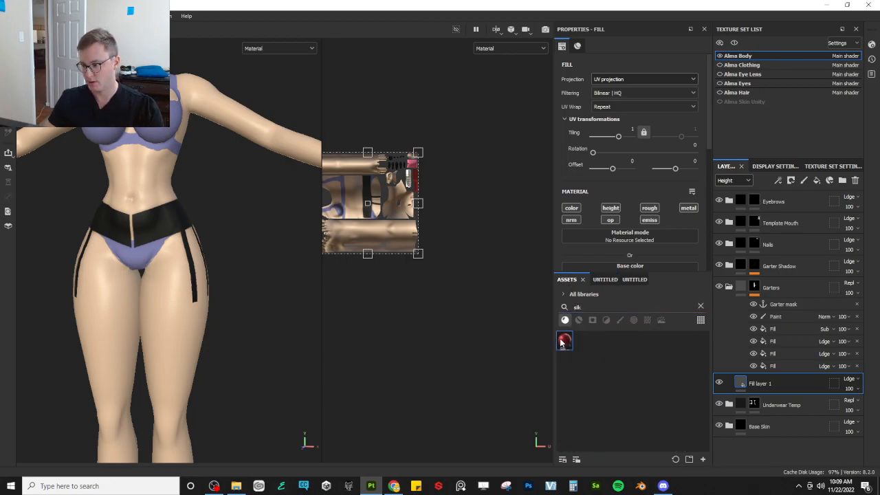
{"action": "left_click_drag", "start_coordinate": [563, 343], "coordinate": [778, 393]}
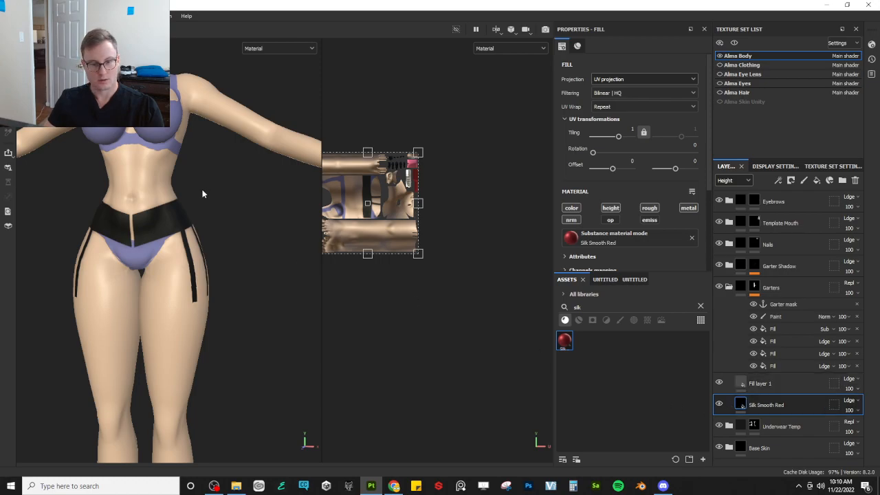
- Examine the silk weave on the waist band up close
{"action": "scroll", "coordinate": [129, 235], "scroll_direction": "up", "scroll_amount": 3}
{"action": "scroll", "coordinate": [130, 235], "scroll_direction": "up", "scroll_amount": 3}
{"action": "left_click_drag", "start_coordinate": [129, 234], "coordinate": [176, 240], "text": "alt"}
{"action": "middle_click_drag", "start_coordinate": [176, 241], "coordinate": [104, 308], "text": "alt"}
{"action": "right_click_drag", "start_coordinate": [104, 308], "coordinate": [252, 354], "text": "alt"}
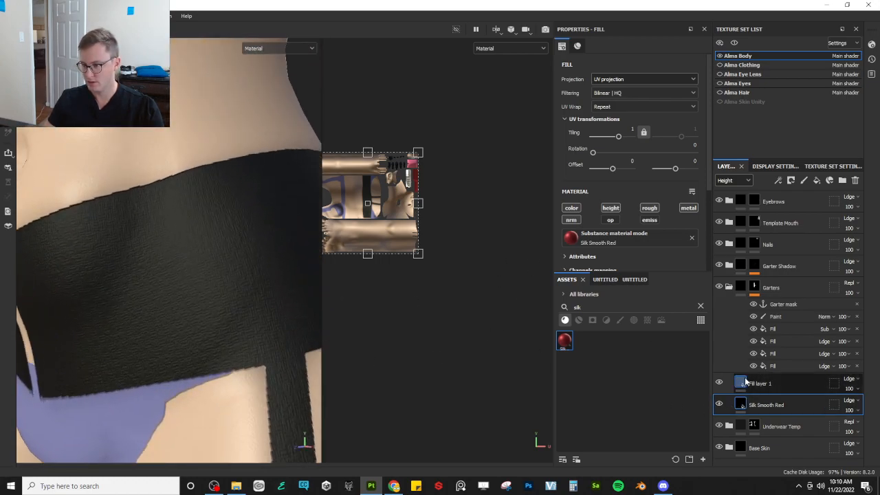
{"action": "left_click_drag", "start_coordinate": [737, 382], "coordinate": [368, 363]}
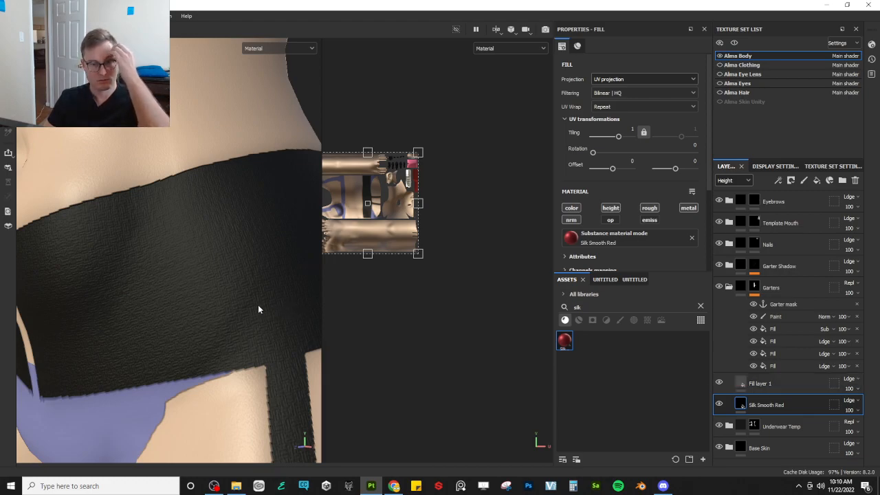
{"action": "left_click_drag", "start_coordinate": [171, 197], "coordinate": [148, 200], "text": "alt"}
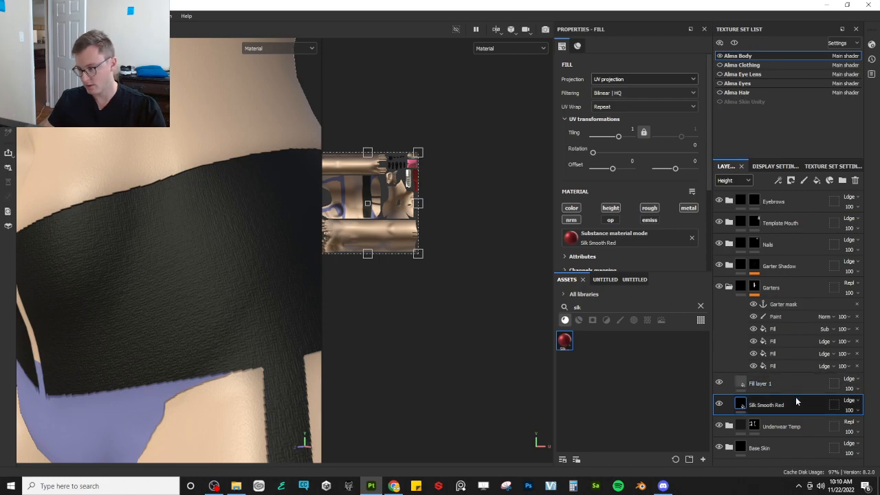
- Compare the material channels and height settings of Fill layer 1 and Silk Smooth Red
{"action": "left_click", "coordinate": [740, 383]}
{"action": "left_click", "coordinate": [741, 403]}
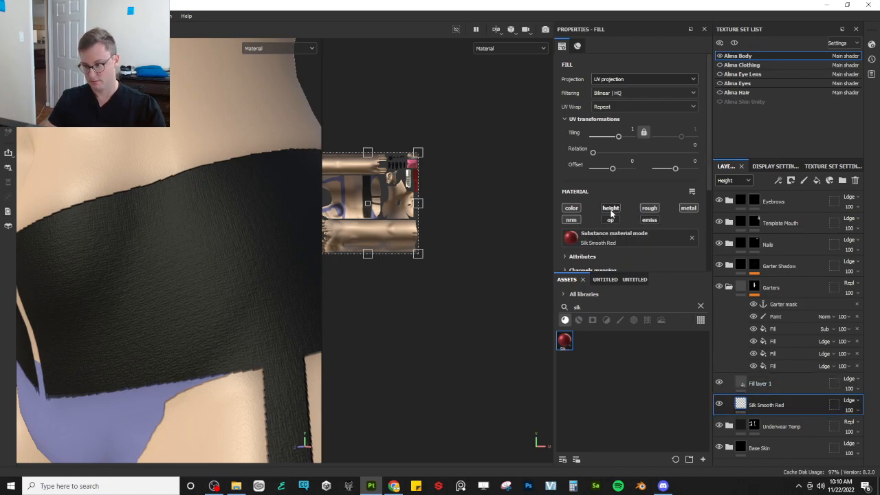
{"action": "left_click", "coordinate": [741, 385]}
{"action": "scroll", "coordinate": [623, 194], "scroll_direction": "down", "scroll_amount": 2}
{"action": "scroll", "coordinate": [633, 213], "scroll_direction": "down", "scroll_amount": 1}
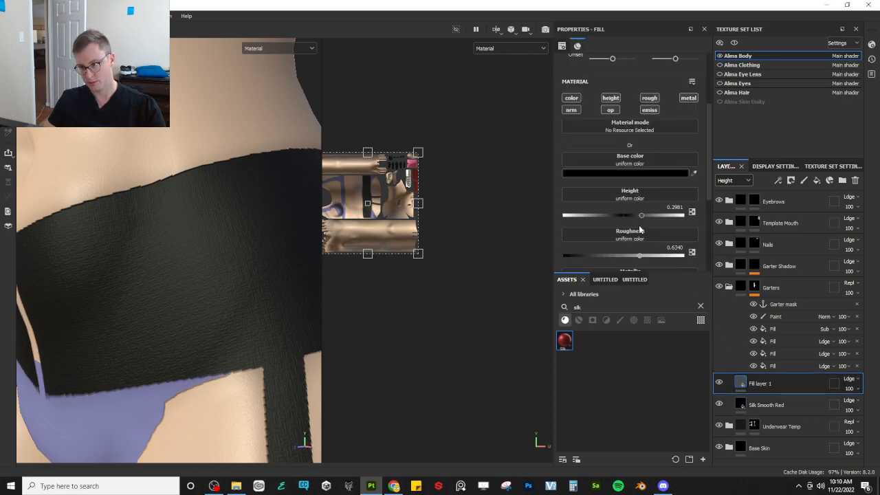
{"action": "left_click_drag", "start_coordinate": [666, 217], "coordinate": [650, 207]}
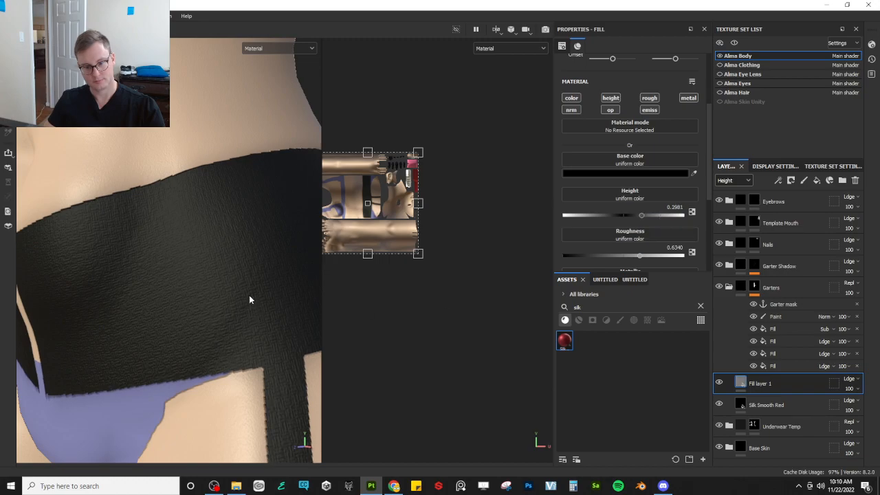
- Set the Alma Body texture set's size to 4096 for sharper fabric detail
{"action": "left_click_drag", "start_coordinate": [250, 299], "coordinate": [214, 287], "text": "alt"}
{"action": "scroll", "coordinate": [180, 265], "scroll_direction": "down", "scroll_amount": 4}
{"action": "middle_click_drag", "start_coordinate": [214, 286], "coordinate": [210, 297], "text": "alt"}
{"action": "scroll", "coordinate": [207, 296], "scroll_direction": "up", "scroll_amount": 5}
{"action": "left_click_drag", "start_coordinate": [207, 297], "coordinate": [268, 293], "text": "alt"}
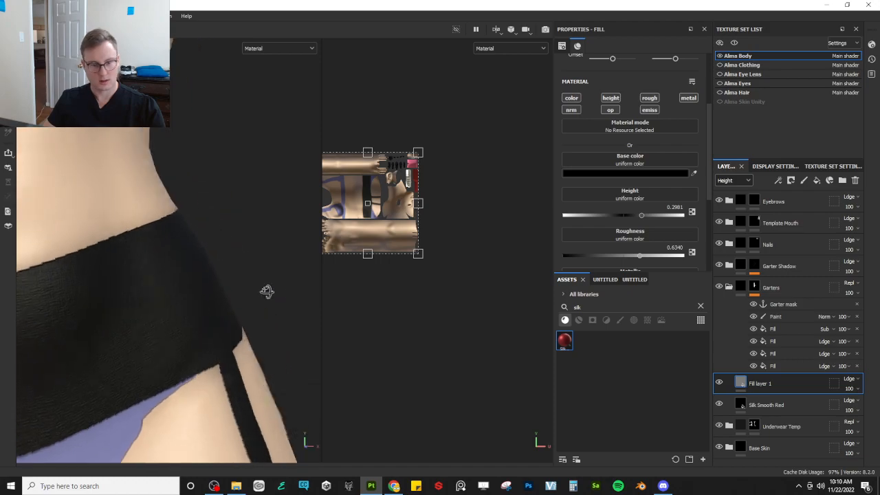
{"action": "left_click_drag", "start_coordinate": [144, 282], "coordinate": [194, 268], "text": "alt"}
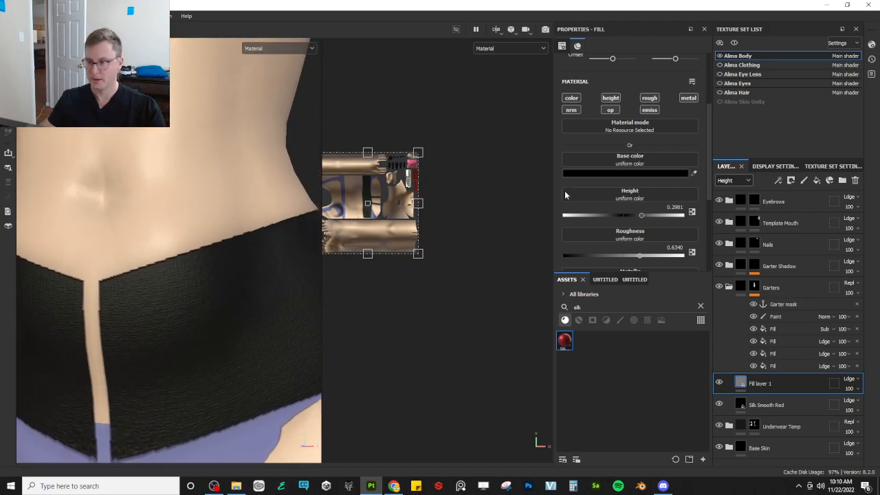
{"action": "left_click", "coordinate": [818, 166]}
{"action": "left_click", "coordinate": [768, 260]}
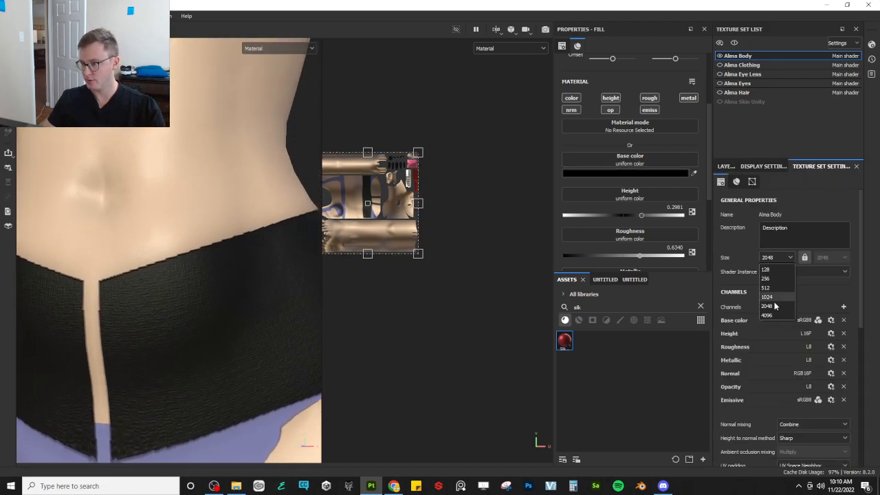
{"action": "left_click", "coordinate": [774, 317]}
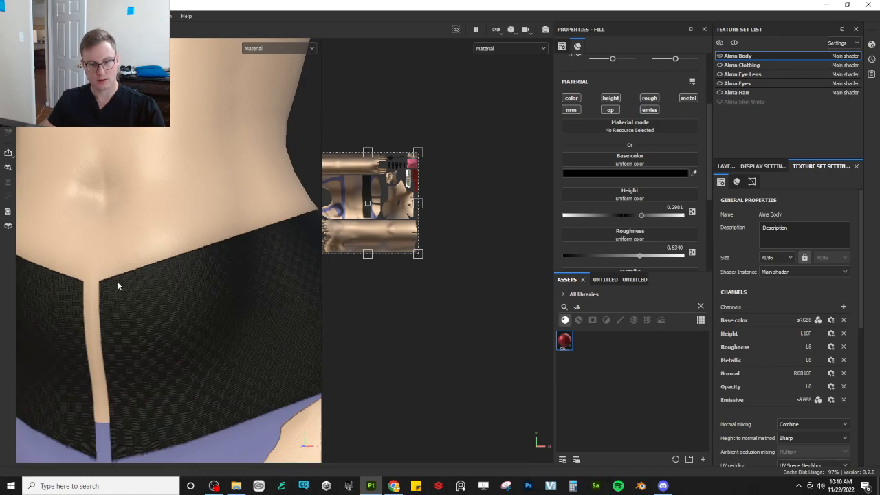
- Set the Wrinkle amount of the Silk Smooth Red layer to 0.29 in its advanced parameters
{"action": "left_click_drag", "start_coordinate": [117, 281], "coordinate": [184, 264], "text": "alt"}
{"action": "scroll", "coordinate": [125, 251], "scroll_direction": "down", "scroll_amount": 3}
{"action": "scroll", "coordinate": [175, 255], "scroll_direction": "up", "scroll_amount": 8}
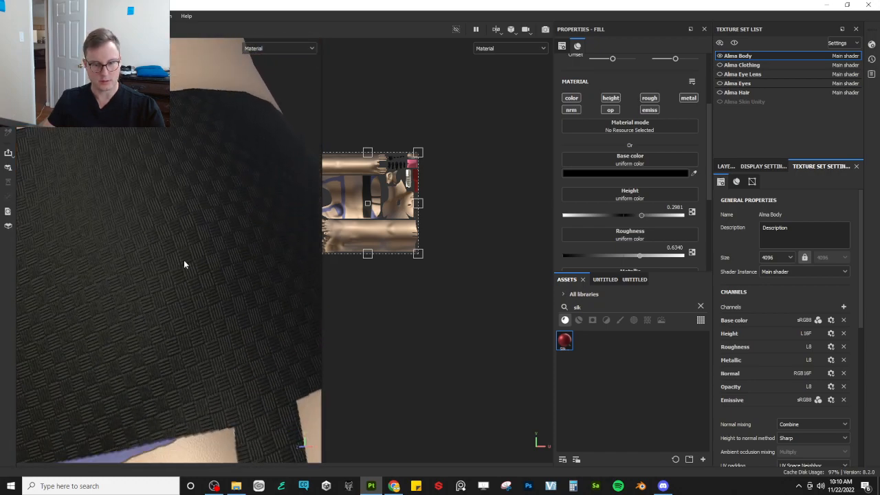
{"action": "left_click", "coordinate": [726, 167]}
{"action": "left_click", "coordinate": [752, 407]}
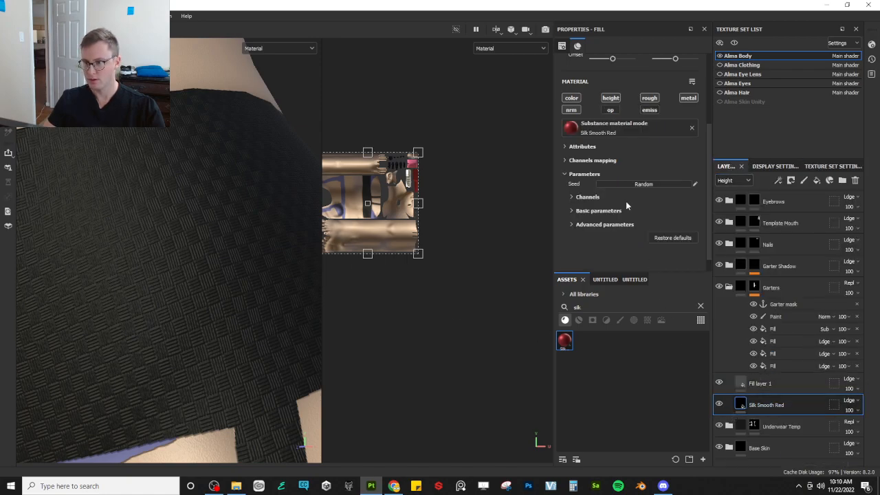
{"action": "left_click", "coordinate": [586, 224]}
{"action": "scroll", "coordinate": [579, 205], "scroll_direction": "down", "scroll_amount": 2}
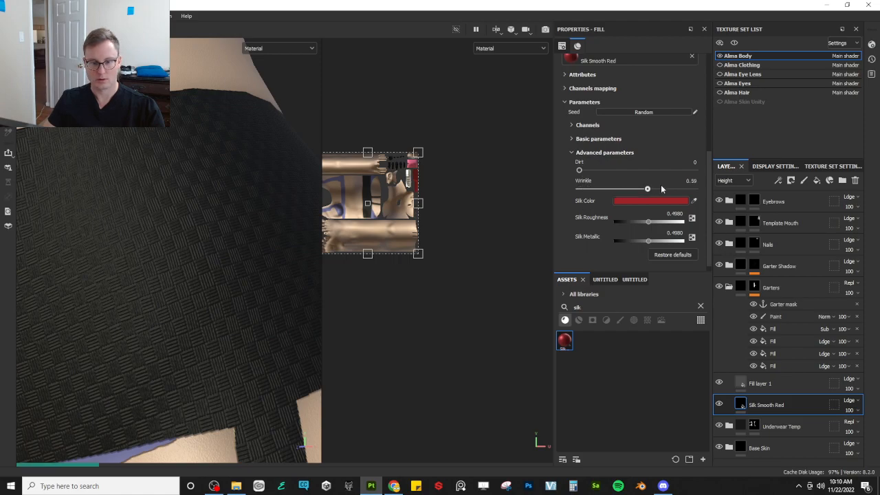
{"action": "left_click_drag", "start_coordinate": [661, 188], "coordinate": [626, 193]}
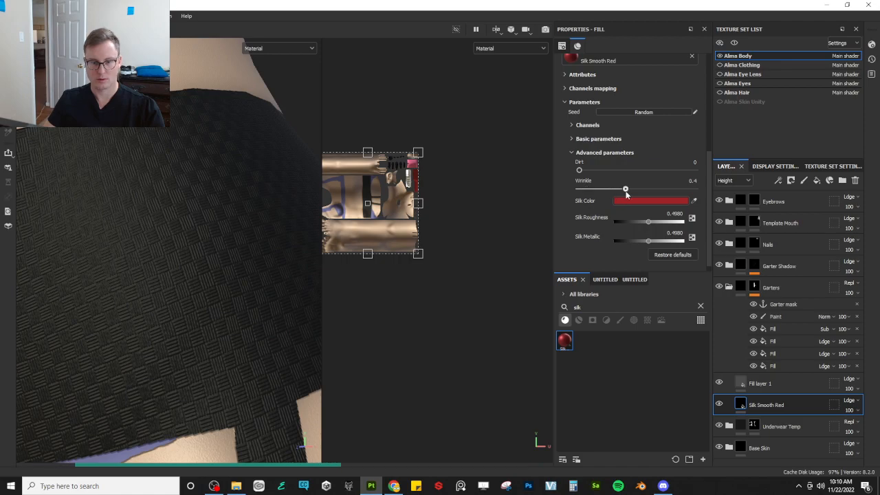
{"action": "scroll", "coordinate": [183, 242], "scroll_direction": "down", "scroll_amount": 6}
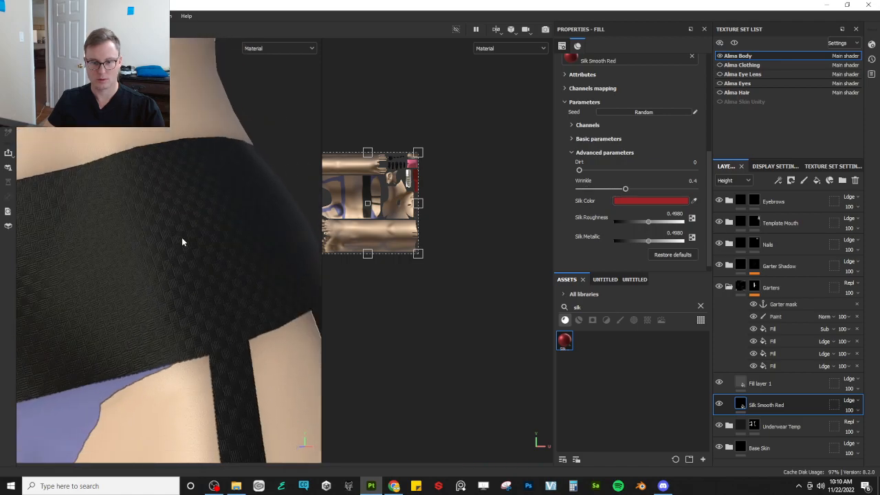
{"action": "left_click_drag", "start_coordinate": [198, 256], "coordinate": [520, 226], "text": "alt"}
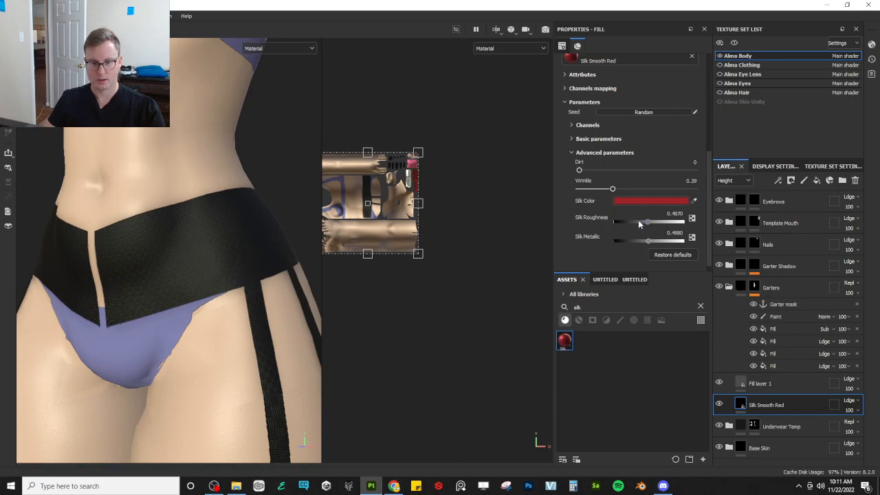
- Set the Silk Roughness of the Silk Smooth Red layer to 0.3831 and check the fabric on the body
{"action": "mouse_move", "coordinate": [638, 223]}
{"action": "left_mouse_down"}
{"action": "mouse_move", "coordinate": [617, 223]}
{"action": "mouse_move", "coordinate": [641, 221]}
{"action": "left_mouse_up"}
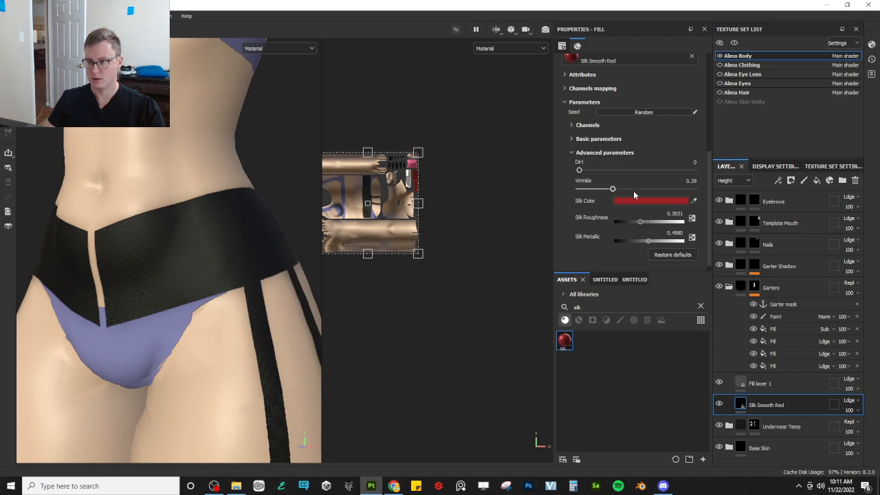
{"action": "scroll", "coordinate": [275, 229], "scroll_direction": "down", "scroll_amount": 5}
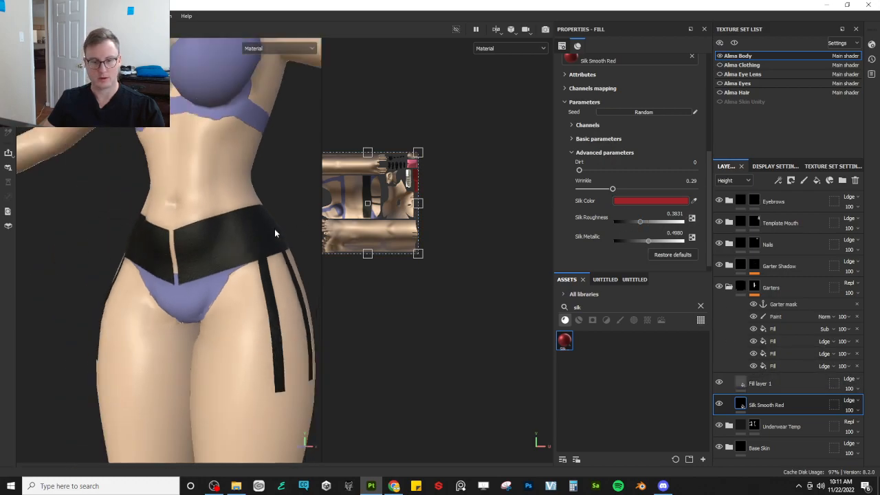
{"action": "scroll", "coordinate": [270, 249], "scroll_direction": "up", "scroll_amount": 5}
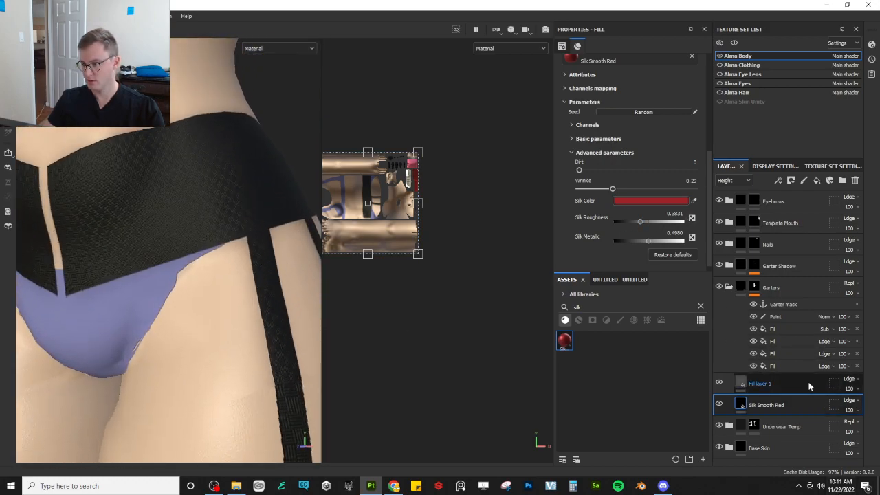
- Toggle the color, height and roughness channels of the Fill layer 1 below the Garters folder to compare their effect on the fabric
{"action": "left_click", "coordinate": [811, 384]}
{"action": "scroll", "coordinate": [584, 128], "scroll_direction": "up", "scroll_amount": 3}
{"action": "left_click", "coordinate": [575, 194]}
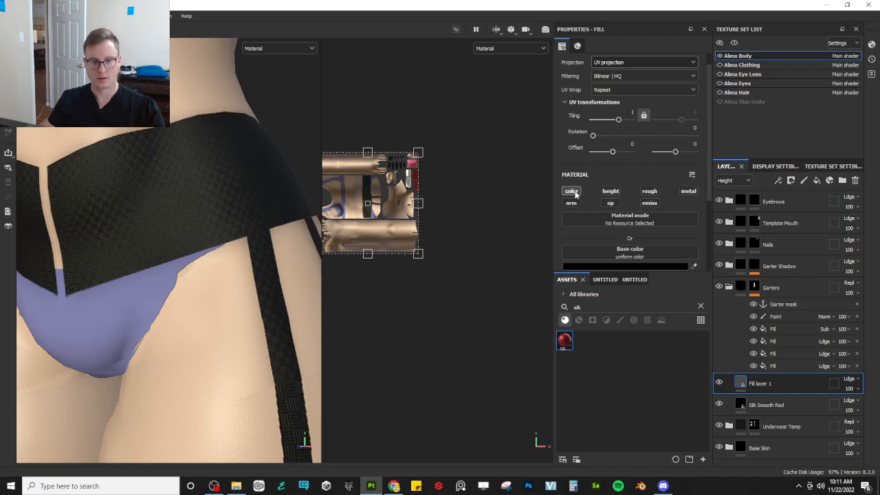
{"action": "left_click", "coordinate": [611, 193]}
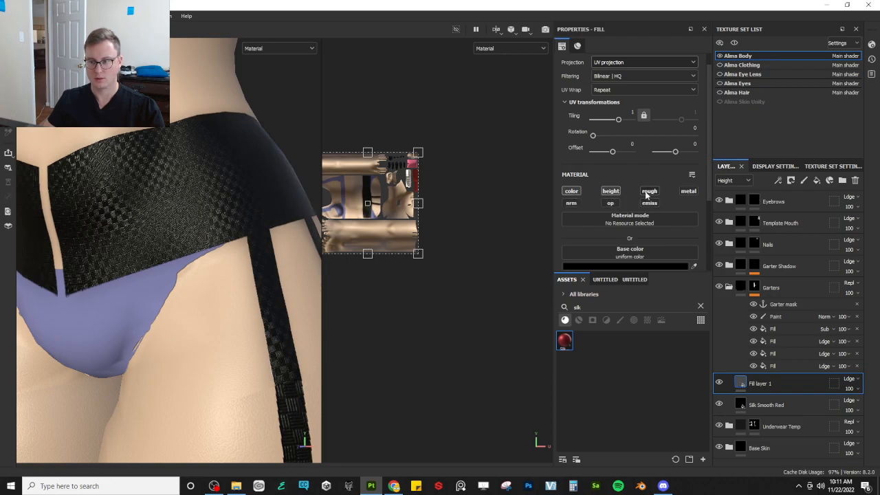
{"action": "scroll", "coordinate": [238, 234], "scroll_direction": "down", "scroll_amount": 3}
{"action": "scroll", "coordinate": [624, 198], "scroll_direction": "up", "scroll_amount": 1}
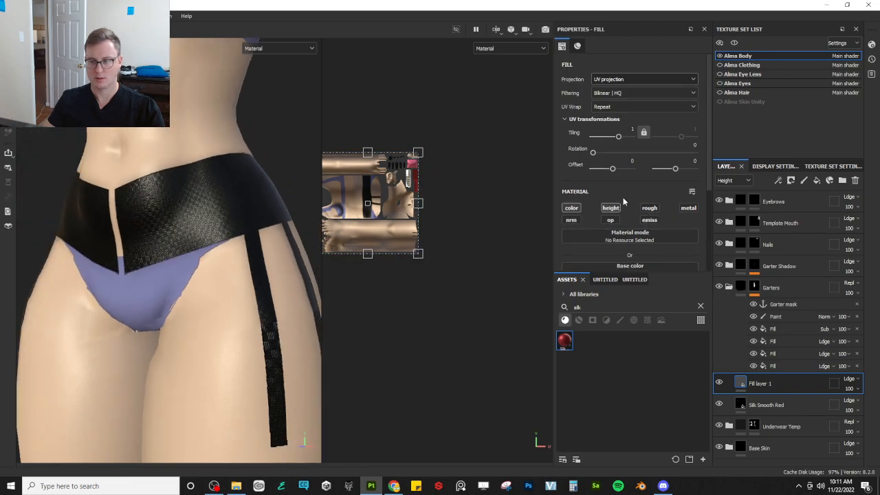
- Enable the roughness channel of Fill layer 1 below the Garters folder, set its roughness to 0.4453, and inspect the fabric up close
{"action": "left_click", "coordinate": [649, 208]}
{"action": "scroll", "coordinate": [646, 222], "scroll_direction": "down", "scroll_amount": 5}
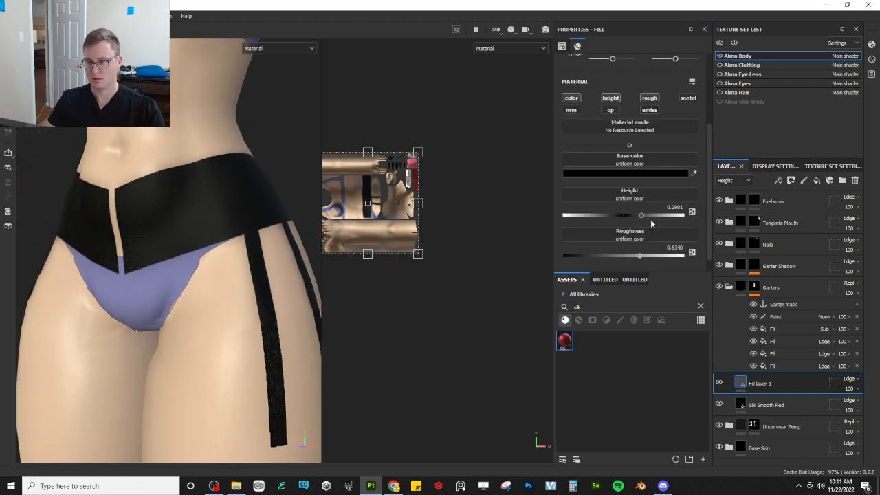
{"action": "mouse_move", "coordinate": [628, 255]}
{"action": "left_mouse_down"}
{"action": "mouse_move", "coordinate": [605, 256]}
{"action": "mouse_move", "coordinate": [616, 258]}
{"action": "left_mouse_up"}
{"action": "left_click_drag", "start_coordinate": [162, 273], "coordinate": [233, 273], "text": "alt"}
{"action": "scroll", "coordinate": [198, 279], "scroll_direction": "up", "scroll_amount": 5}
{"action": "left_click_drag", "start_coordinate": [137, 294], "coordinate": [159, 303], "text": "alt"}
{"action": "left_click_drag", "start_coordinate": [164, 297], "coordinate": [141, 298], "text": "alt"}
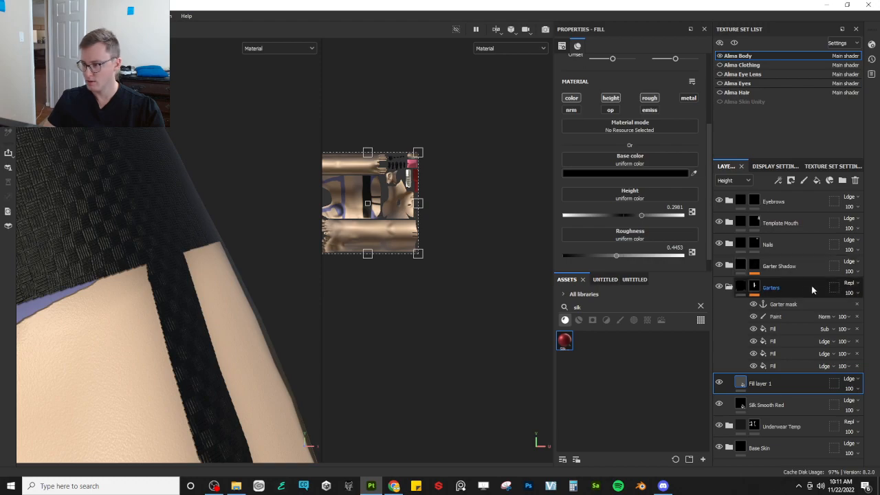
- Set the input levels of the Garter Shadow mask to 0.079, 0.945 and 0.757 while viewing the base color channel
{"action": "left_click", "coordinate": [755, 266]}
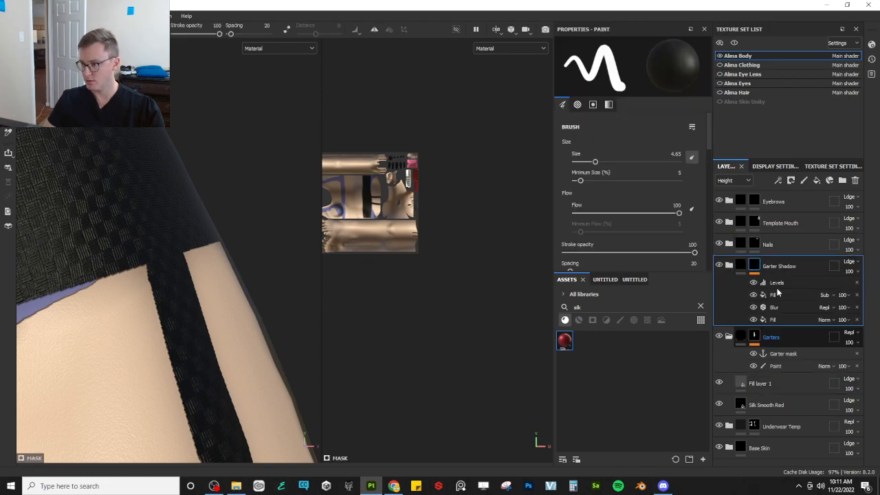
{"action": "left_click", "coordinate": [778, 283]}
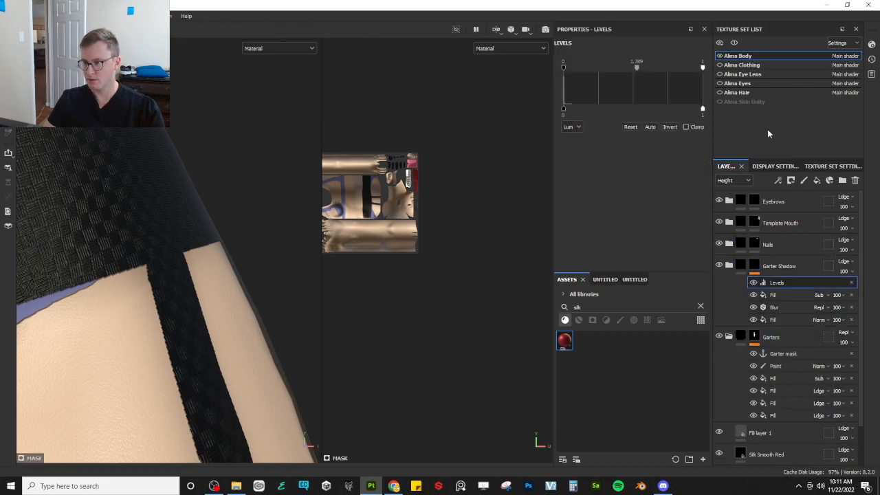
{"action": "mouse_move", "coordinate": [703, 69]}
{"action": "left_mouse_down"}
{"action": "mouse_move", "coordinate": [685, 69]}
{"action": "mouse_move", "coordinate": [712, 76]}
{"action": "left_mouse_up"}
{"action": "key", "text": "c"}
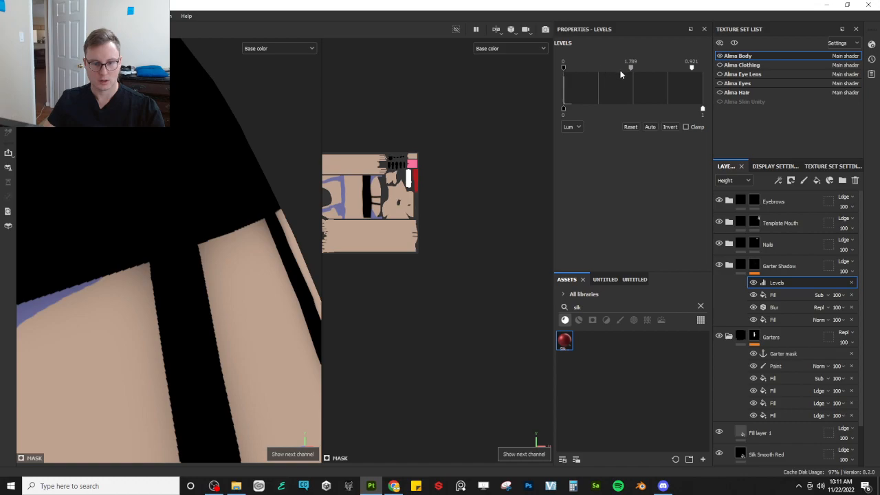
{"action": "mouse_move", "coordinate": [564, 64]}
{"action": "left_mouse_down"}
{"action": "mouse_move", "coordinate": [597, 72]}
{"action": "mouse_move", "coordinate": [546, 68]}
{"action": "mouse_move", "coordinate": [569, 76]}
{"action": "left_mouse_up"}
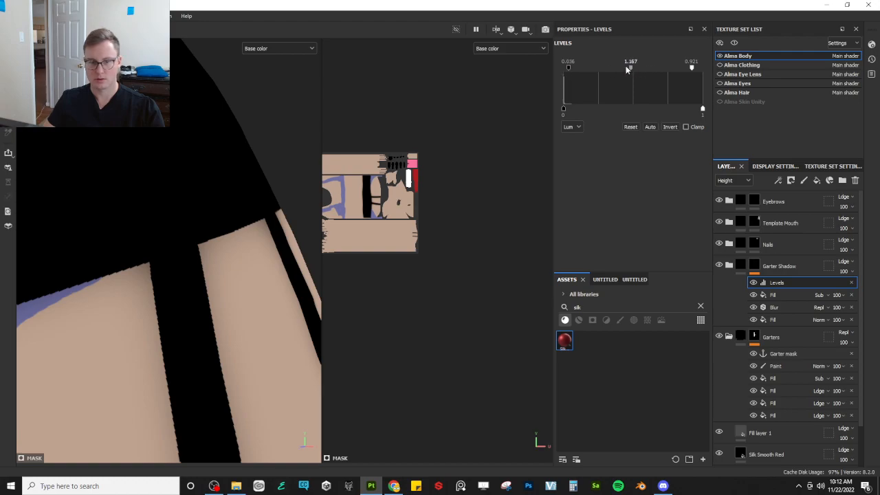
{"action": "mouse_move", "coordinate": [627, 69]}
{"action": "left_mouse_down"}
{"action": "mouse_move", "coordinate": [605, 66]}
{"action": "mouse_move", "coordinate": [625, 71]}
{"action": "left_mouse_up"}
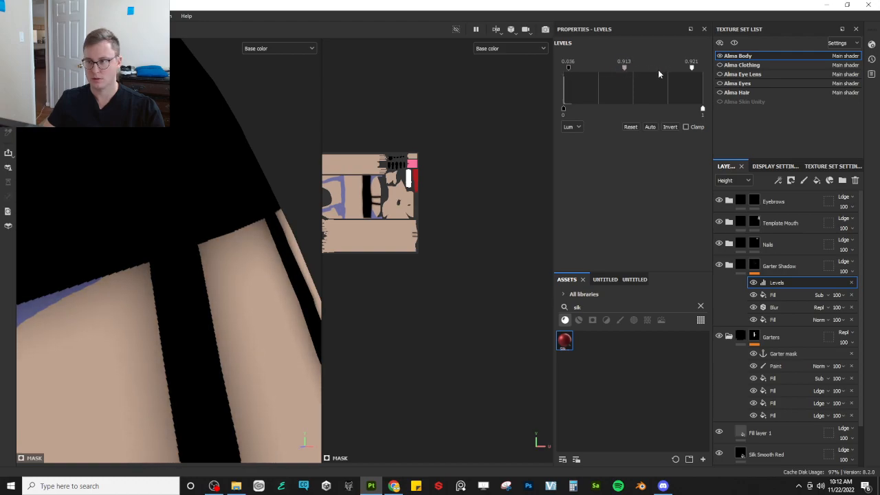
{"action": "left_click_drag", "start_coordinate": [691, 69], "coordinate": [670, 66]}
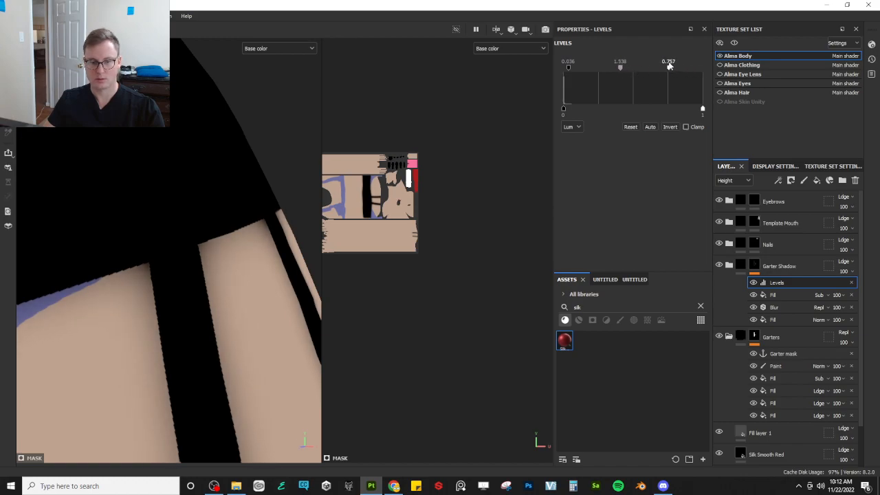
{"action": "left_click_drag", "start_coordinate": [569, 68], "coordinate": [615, 68]}
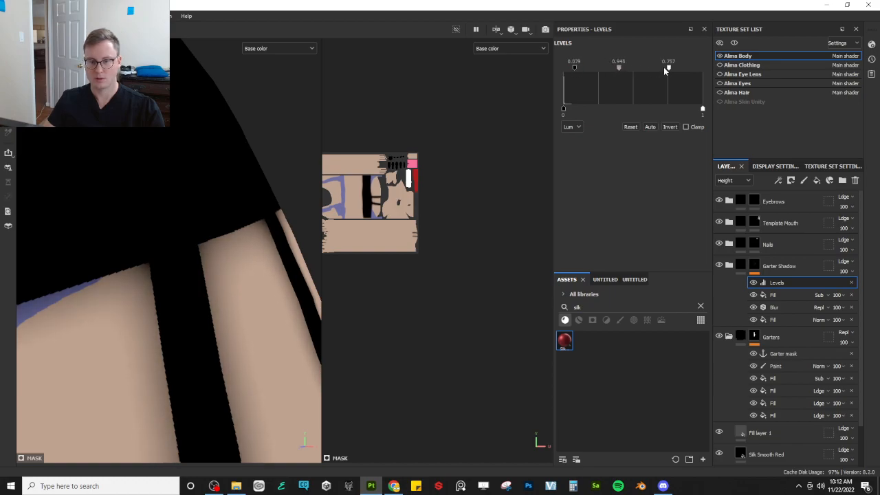
- Examine the garter shadow around the straps and waist band in the base color and full material views
{"action": "scroll", "coordinate": [170, 258], "scroll_direction": "down", "scroll_amount": 6}
{"action": "left_click_drag", "start_coordinate": [229, 268], "coordinate": [149, 267], "text": "alt"}
{"action": "scroll", "coordinate": [203, 344], "scroll_direction": "up", "scroll_amount": 3}
{"action": "left_click_drag", "start_coordinate": [204, 344], "coordinate": [229, 347], "text": "alt"}
{"action": "middle_click_drag", "start_coordinate": [230, 347], "coordinate": [220, 275], "text": "alt"}
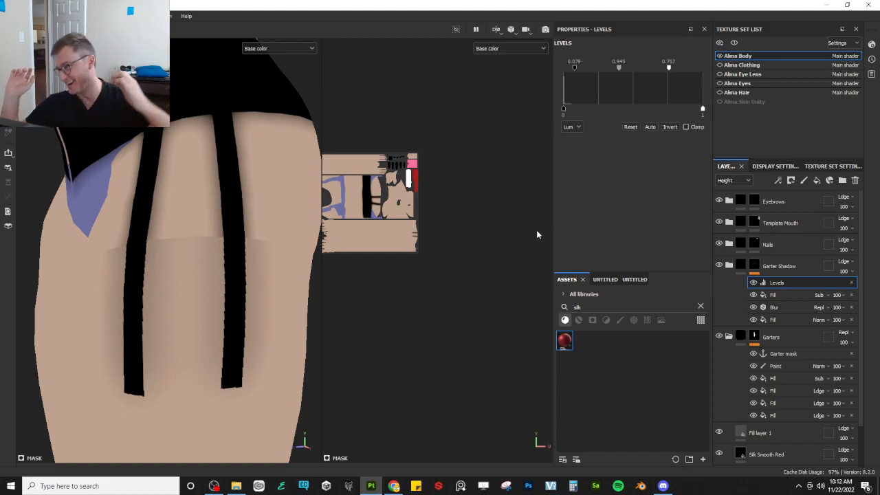
{"action": "scroll", "coordinate": [184, 232], "scroll_direction": "down", "scroll_amount": 5}
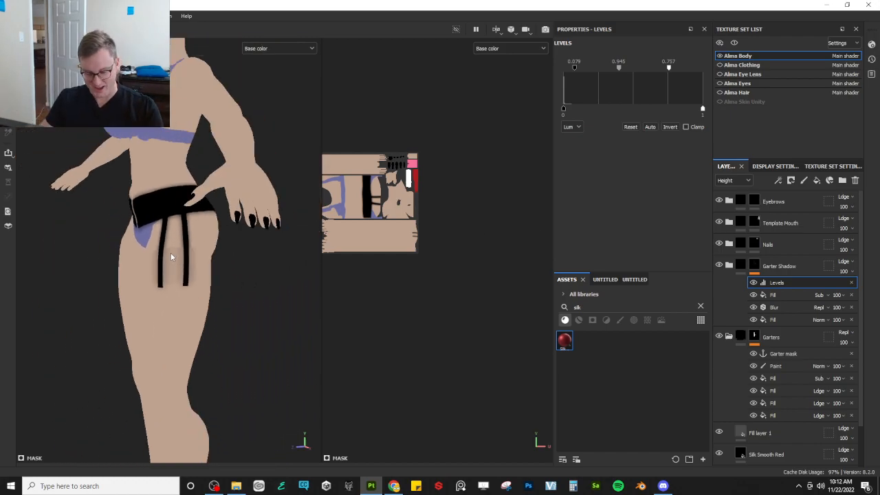
{"action": "key", "text": "m"}
{"action": "left_click_drag", "start_coordinate": [171, 252], "coordinate": [194, 213], "text": "alt"}
{"action": "scroll", "coordinate": [195, 212], "scroll_direction": "up", "scroll_amount": 3}
{"action": "middle_click_drag", "start_coordinate": [195, 212], "coordinate": [217, 294], "text": "alt"}
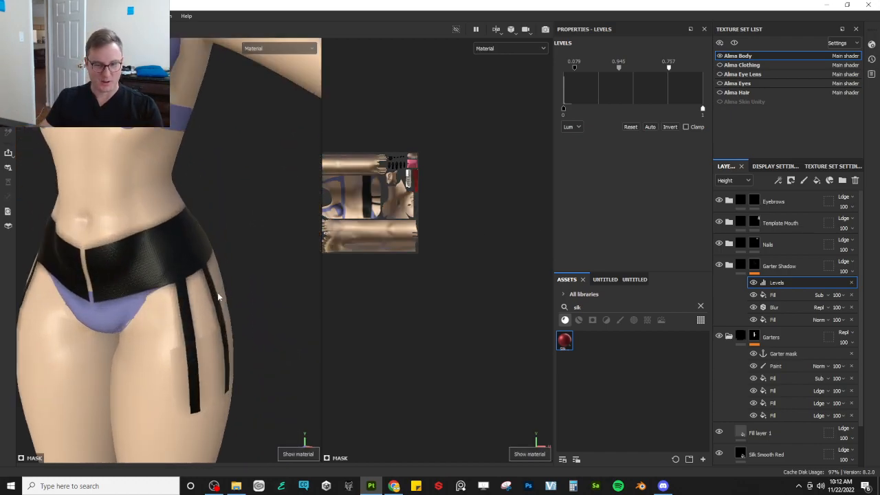
{"action": "scroll", "coordinate": [218, 296], "scroll_direction": "up", "scroll_amount": 3}
{"action": "left_click_drag", "start_coordinate": [218, 293], "coordinate": [180, 244], "text": "alt"}
{"action": "scroll", "coordinate": [189, 256], "scroll_direction": "up", "scroll_amount": 5}
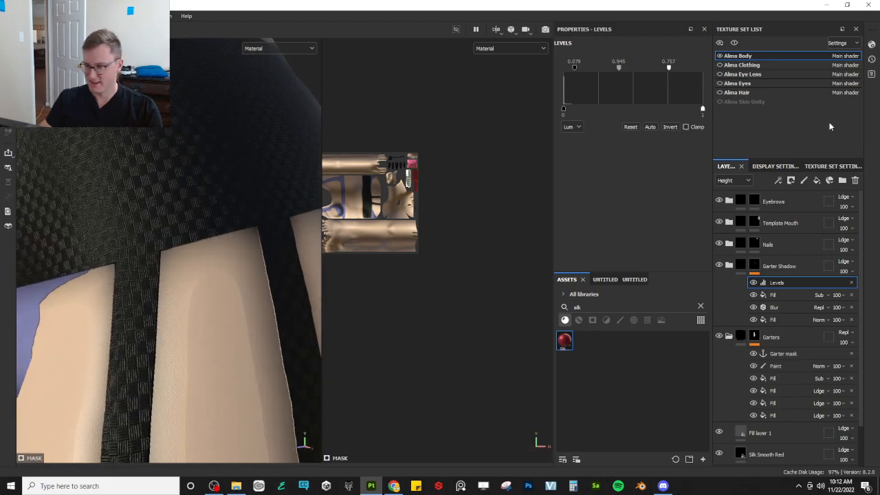
- Set the Garter Shadow mask's input black level to 0 and its midtone level to 3.087
{"action": "left_click", "coordinate": [779, 307]}
{"action": "left_click", "coordinate": [777, 283]}
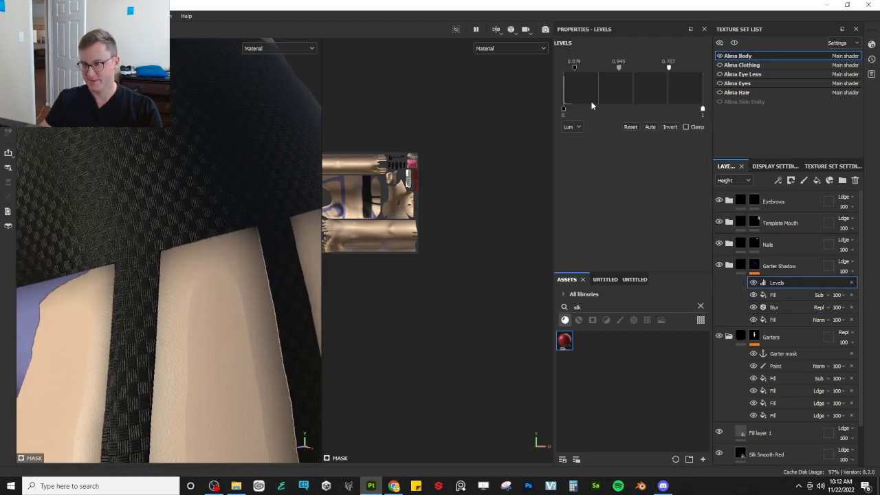
{"action": "left_click_drag", "start_coordinate": [575, 67], "coordinate": [537, 69]}
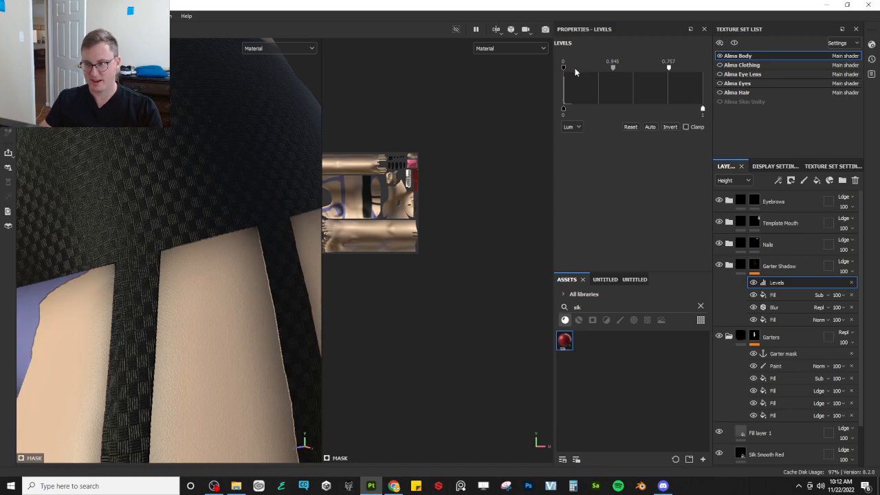
{"action": "right_click_drag", "start_coordinate": [431, 197], "coordinate": [509, 121], "text": "alt"}
{"action": "mouse_move", "coordinate": [562, 67]}
{"action": "left_mouse_down"}
{"action": "mouse_move", "coordinate": [573, 65]}
{"action": "mouse_move", "coordinate": [521, 71]}
{"action": "left_mouse_up"}
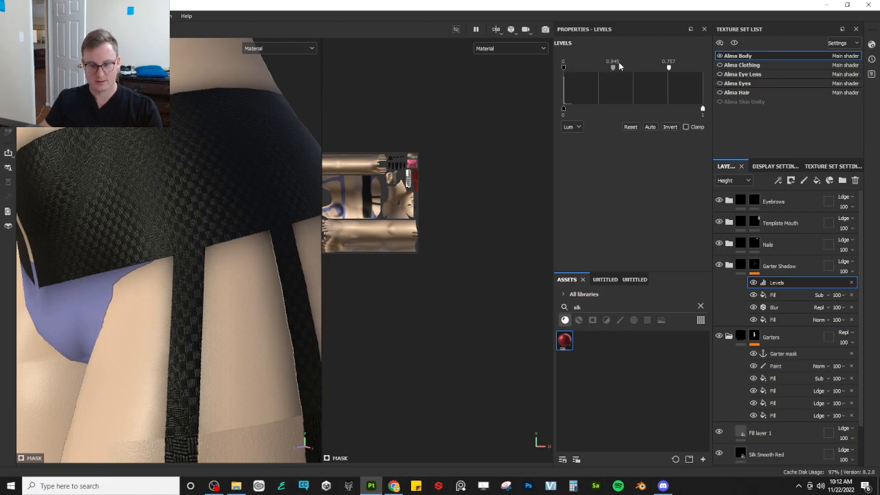
{"action": "mouse_move", "coordinate": [610, 67]}
{"action": "left_mouse_down"}
{"action": "mouse_move", "coordinate": [595, 66]}
{"action": "mouse_move", "coordinate": [623, 68]}
{"action": "left_mouse_up"}
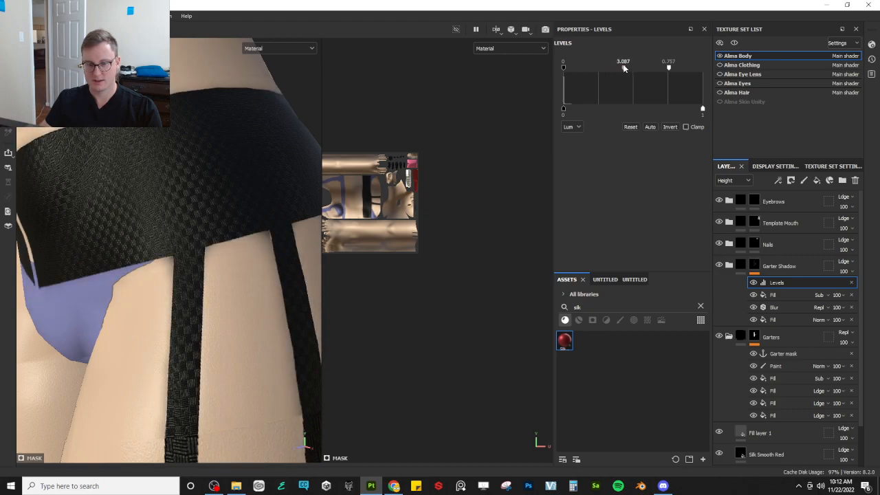
- Set the height of the fill layer inside the Garter Shadow folder to -0.4415 and check the garters on the whole body
{"action": "left_click", "coordinate": [729, 266]}
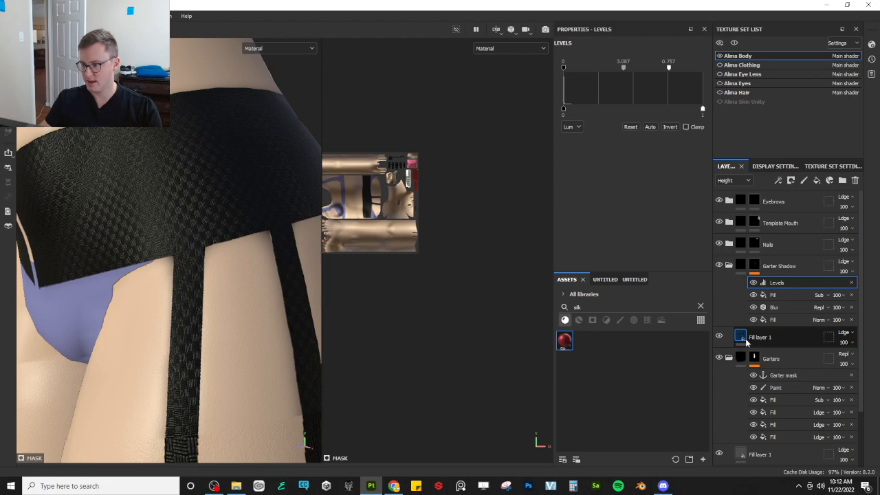
{"action": "left_click", "coordinate": [743, 337]}
{"action": "mouse_move", "coordinate": [597, 218]}
{"action": "left_mouse_down"}
{"action": "mouse_move", "coordinate": [536, 218]}
{"action": "mouse_move", "coordinate": [619, 213]}
{"action": "mouse_move", "coordinate": [591, 214]}
{"action": "mouse_move", "coordinate": [619, 213]}
{"action": "mouse_move", "coordinate": [602, 220]}
{"action": "left_mouse_up"}
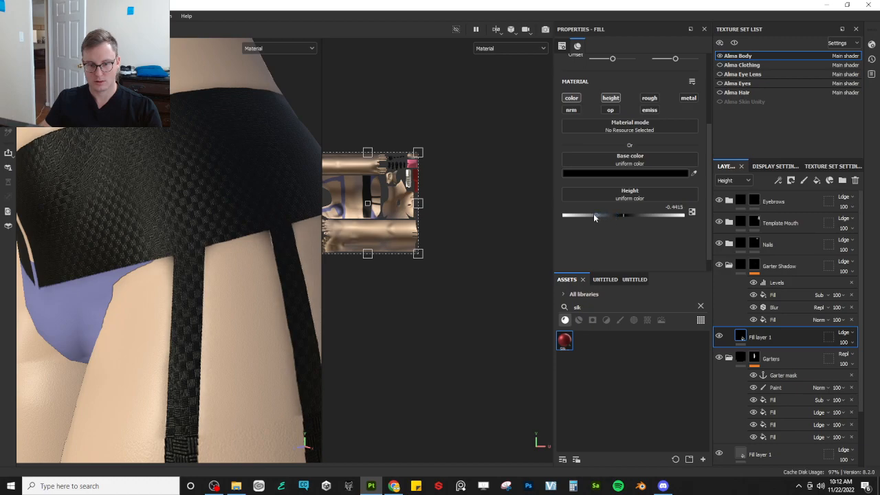
{"action": "scroll", "coordinate": [213, 246], "scroll_direction": "down", "scroll_amount": 4}
{"action": "left_click_drag", "start_coordinate": [232, 240], "coordinate": [273, 216], "text": "alt"}
{"action": "middle_click_drag", "start_coordinate": [273, 216], "coordinate": [143, 273], "text": "alt"}
{"action": "scroll", "coordinate": [145, 273], "scroll_direction": "down", "scroll_amount": 3}
{"action": "left_click_drag", "start_coordinate": [145, 273], "coordinate": [145, 228], "text": "alt"}
{"action": "scroll", "coordinate": [209, 250], "scroll_direction": "up", "scroll_amount": 4}
{"action": "middle_click_drag", "start_coordinate": [208, 251], "coordinate": [181, 274], "text": "alt"}
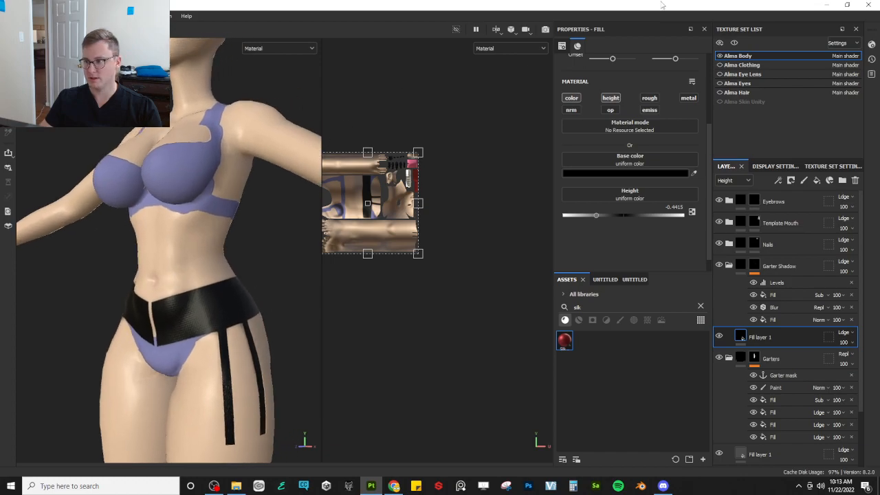
- Check the Alma Clothing texture set's settings and examine the fabric weave on the waist band and straps up close
{"action": "left_click", "coordinate": [719, 65]}
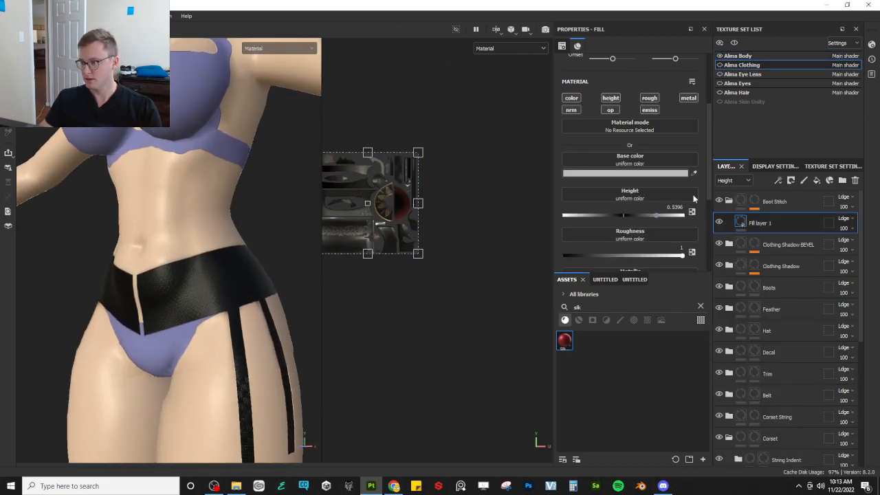
{"action": "left_click", "coordinate": [829, 166]}
{"action": "scroll", "coordinate": [183, 309], "scroll_direction": "up", "scroll_amount": 2}
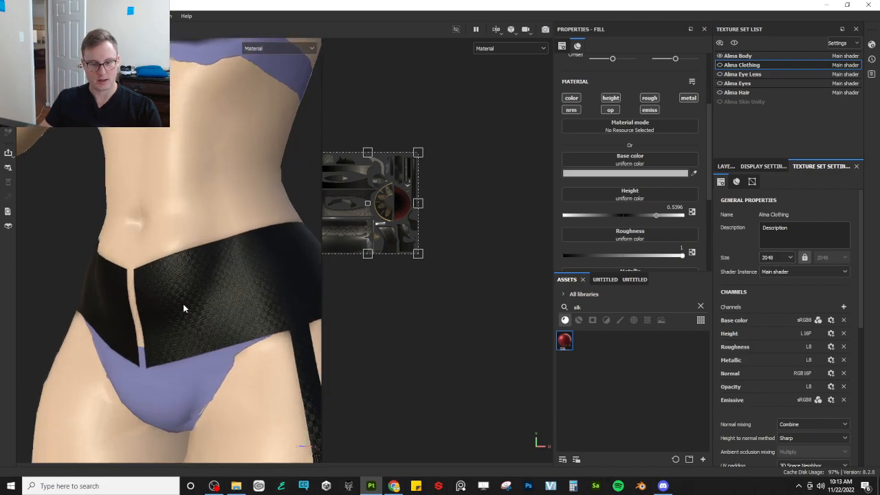
{"action": "scroll", "coordinate": [183, 309], "scroll_direction": "up", "scroll_amount": 4}
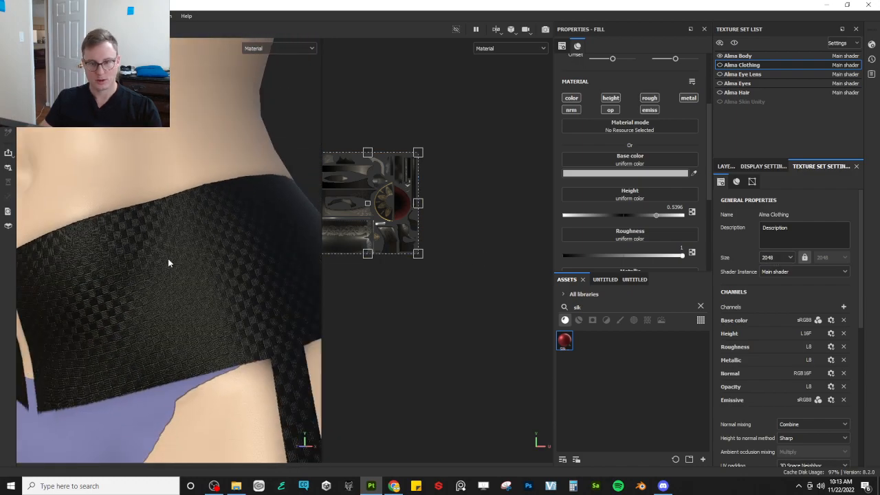
{"action": "scroll", "coordinate": [185, 254], "scroll_direction": "down", "scroll_amount": 3}
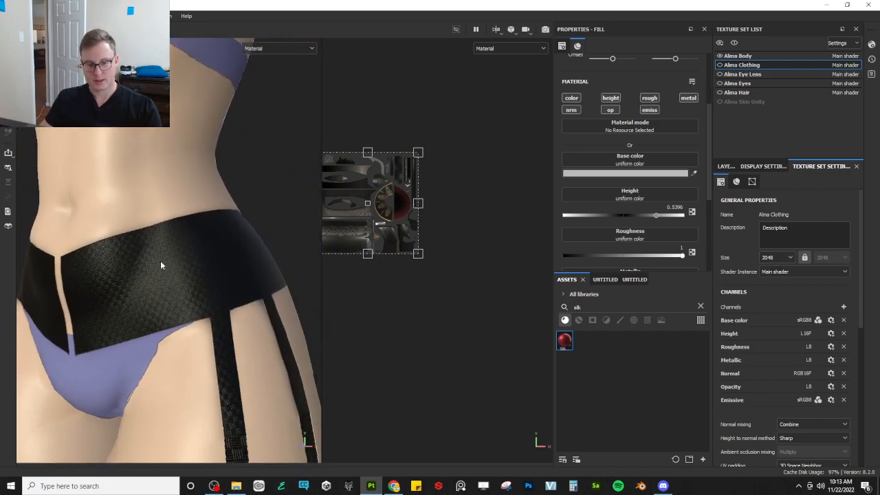
{"action": "scroll", "coordinate": [157, 314], "scroll_direction": "up", "scroll_amount": 3}
{"action": "scroll", "coordinate": [200, 225], "scroll_direction": "down", "scroll_amount": 2}
{"action": "left_click_drag", "start_coordinate": [289, 212], "coordinate": [254, 313], "text": "alt"}
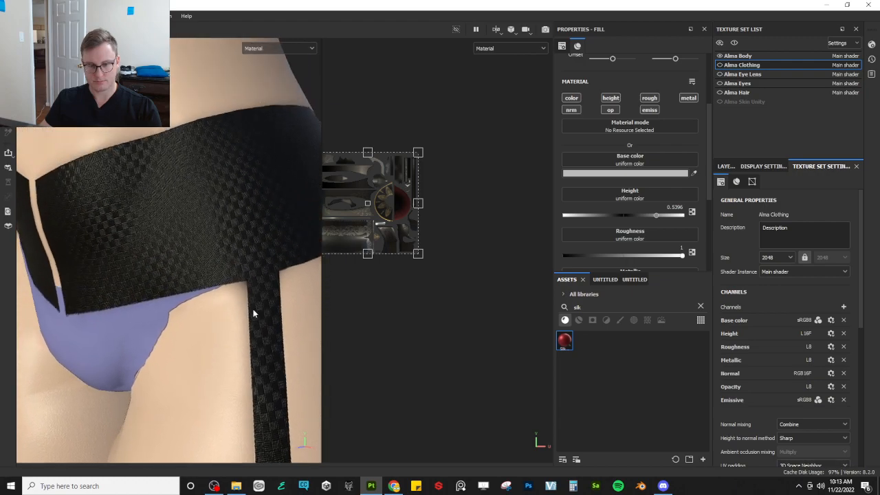
- Switch to the Alma Body texture set's layers and set the Silk Smooth Red layer in the Garters folder to tri-planar projection
{"action": "left_click", "coordinate": [725, 166]}
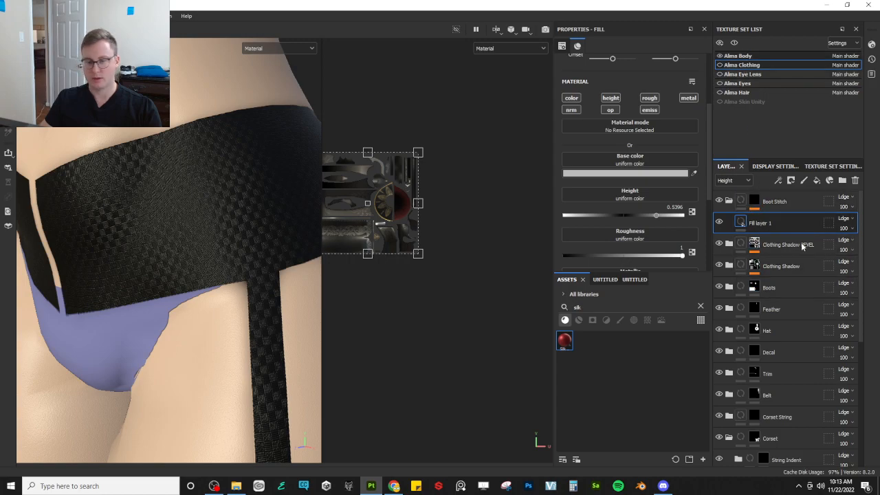
{"action": "right_click", "coordinate": [283, 238], "text": "ctrl+alt"}
{"action": "scroll", "coordinate": [764, 306], "scroll_direction": "down", "scroll_amount": 3}
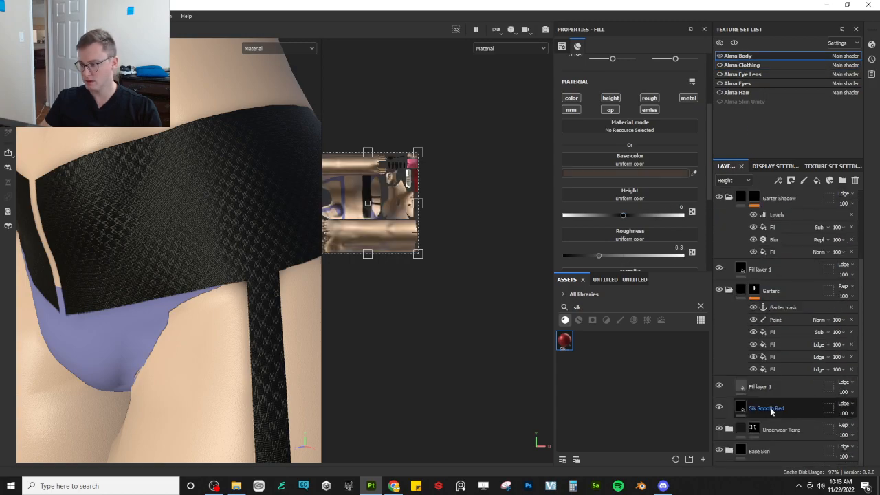
{"action": "left_click", "coordinate": [733, 406]}
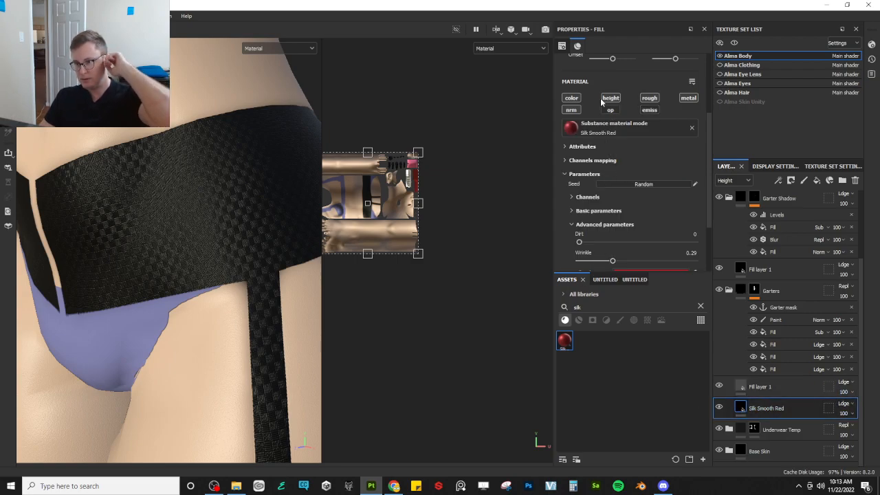
{"action": "scroll", "coordinate": [602, 102], "scroll_direction": "up", "scroll_amount": 3}
{"action": "left_click", "coordinate": [614, 81]}
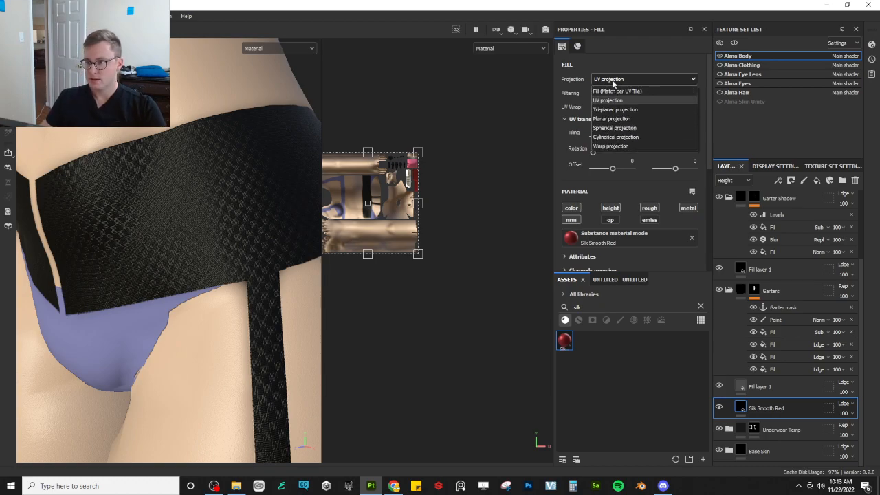
{"action": "left_click", "coordinate": [612, 108]}
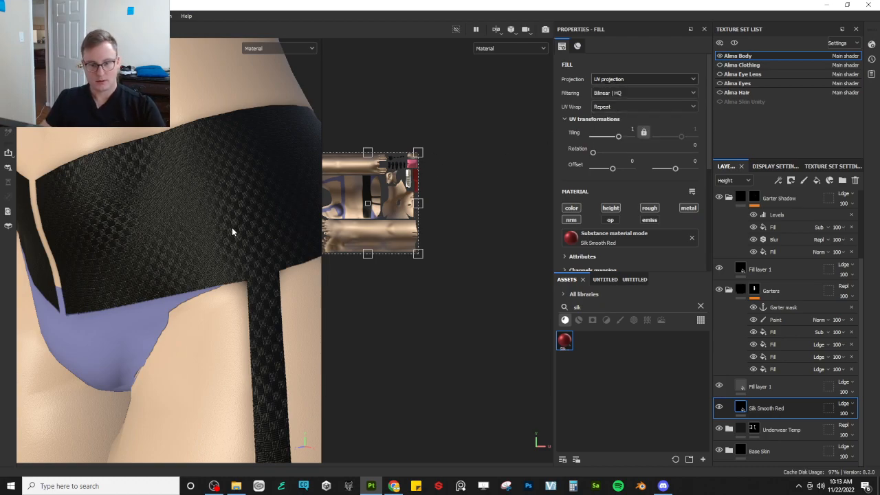
{"action": "left_click_drag", "start_coordinate": [232, 227], "coordinate": [235, 238], "text": "alt"}
{"action": "scroll", "coordinate": [251, 229], "scroll_direction": "down", "scroll_amount": 3}
{"action": "left_click_drag", "start_coordinate": [255, 296], "coordinate": [278, 297], "text": "alt"}
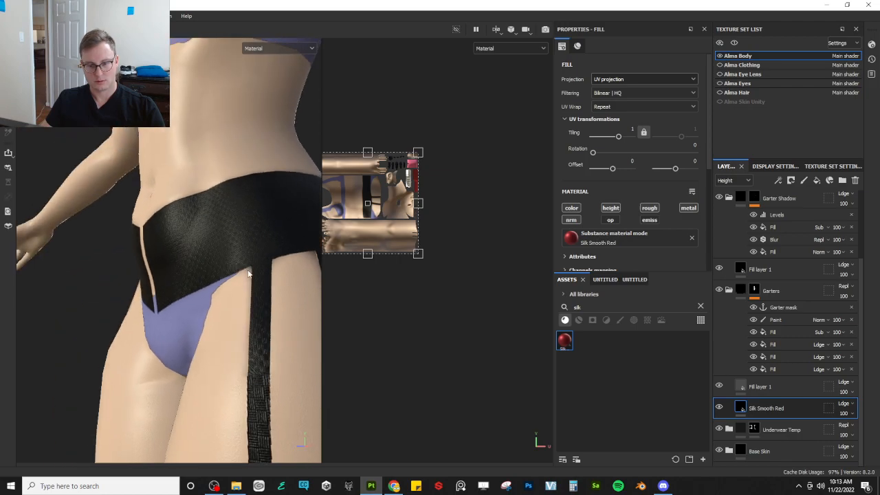
{"action": "left_click", "coordinate": [632, 81]}
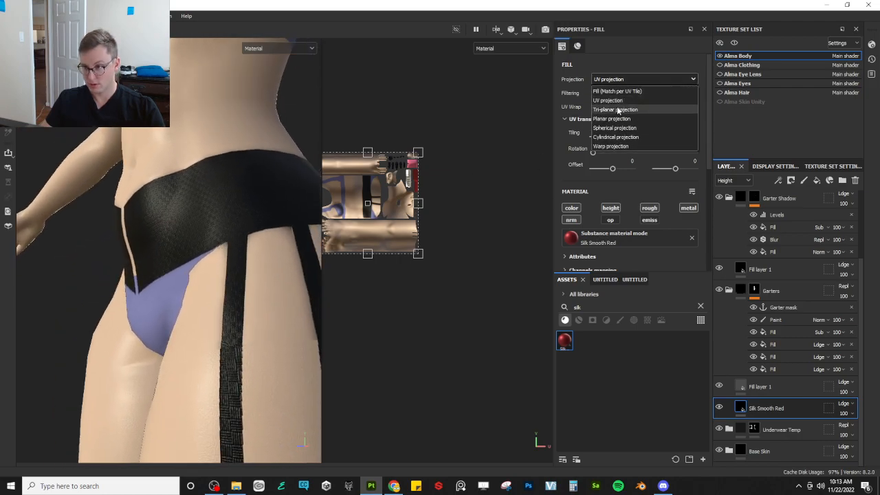
{"action": "left_click", "coordinate": [619, 110]}
{"action": "left_click_drag", "start_coordinate": [258, 253], "coordinate": [222, 282], "text": "alt"}
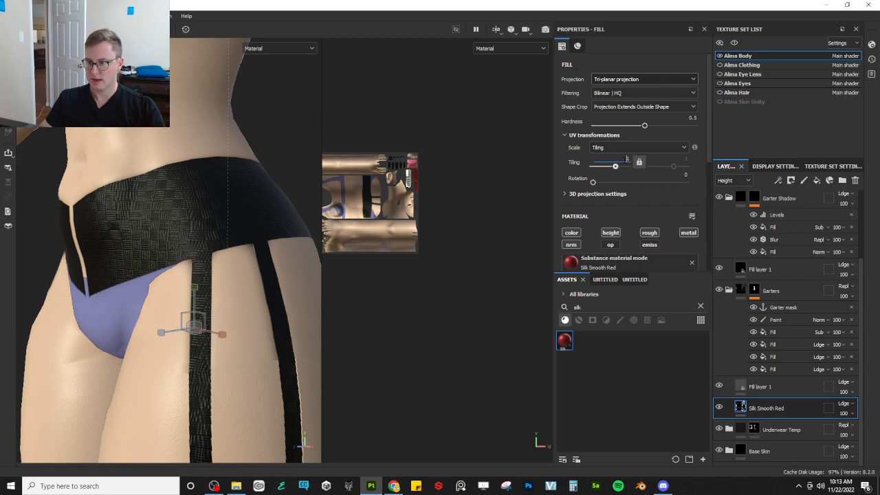
- Set the Silk Smooth Red layer's tiling to 8 and its wrinkle parameter to 0
{"action": "left_click_drag", "start_coordinate": [616, 166], "coordinate": [621, 167]}
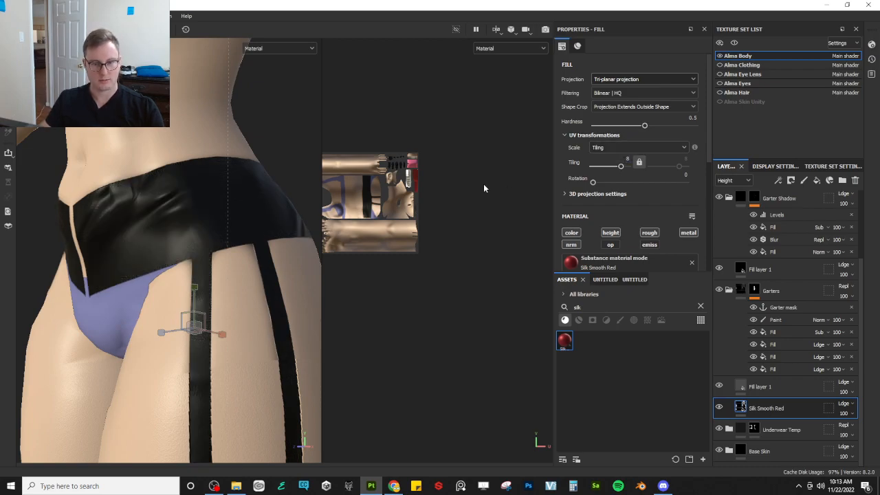
{"action": "left_click_drag", "start_coordinate": [210, 213], "coordinate": [182, 237], "text": "alt"}
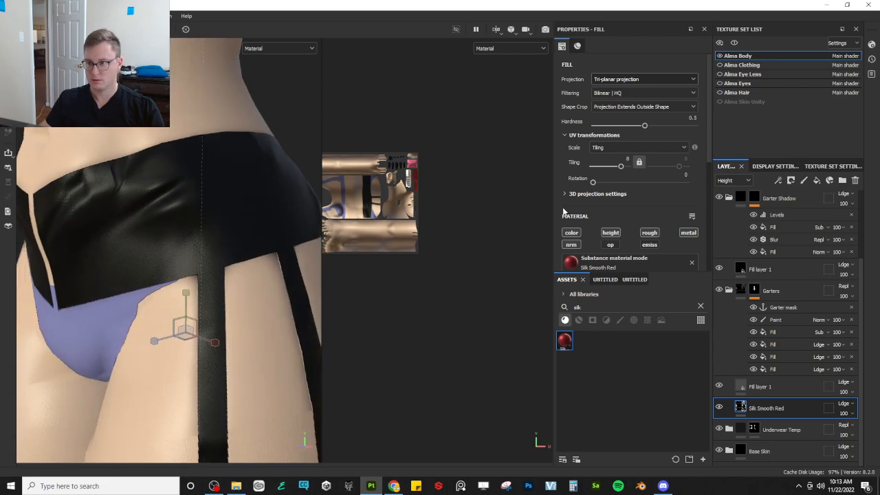
{"action": "scroll", "coordinate": [639, 187], "scroll_direction": "down", "scroll_amount": 5}
{"action": "scroll", "coordinate": [638, 187], "scroll_direction": "down", "scroll_amount": 2}
{"action": "left_click_drag", "start_coordinate": [612, 180], "coordinate": [566, 183]}
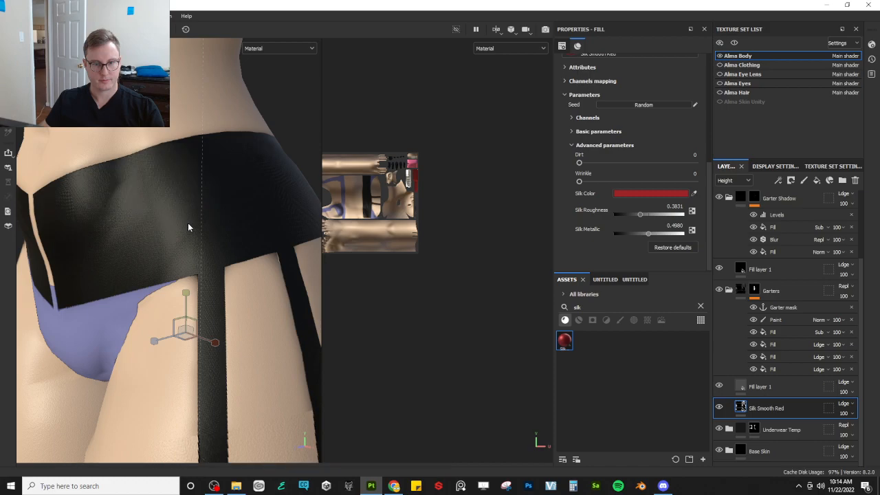
- Check the weave around the hip and set the silk's tri-planar projection hardness to 0.14
{"action": "left_click_drag", "start_coordinate": [249, 211], "coordinate": [233, 268], "text": "alt"}
{"action": "scroll", "coordinate": [196, 250], "scroll_direction": "down", "scroll_amount": 5}
{"action": "scroll", "coordinate": [214, 253], "scroll_direction": "up", "scroll_amount": 9}
{"action": "scroll", "coordinate": [607, 142], "scroll_direction": "up", "scroll_amount": 5}
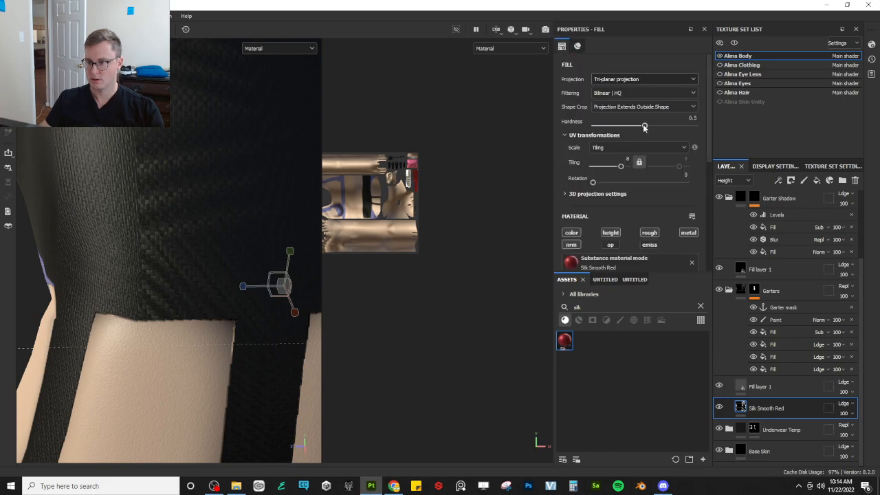
{"action": "left_click_drag", "start_coordinate": [644, 127], "coordinate": [609, 126]}
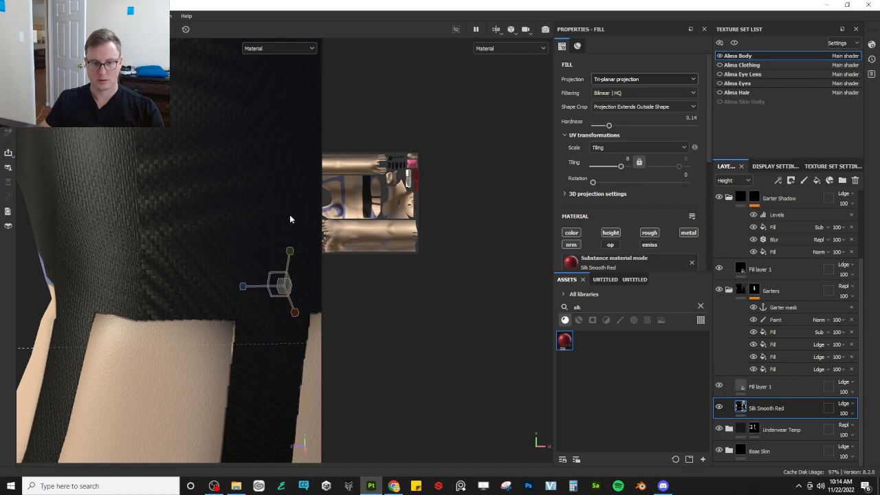
- Examine the silk weave on the waist band and straps from several angles, up close and on the whole body
{"action": "left_click_drag", "start_coordinate": [289, 214], "coordinate": [184, 277], "text": "alt"}
{"action": "key", "text": "e"}
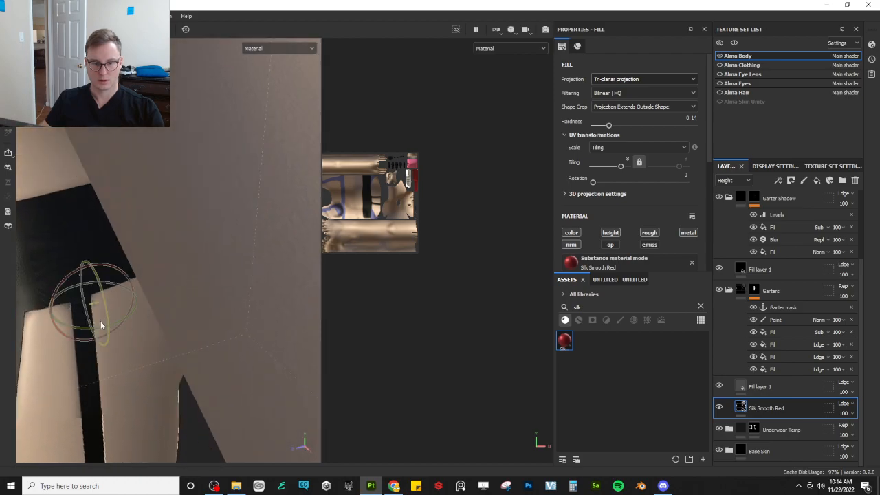
{"action": "left_click_drag", "start_coordinate": [101, 321], "coordinate": [140, 276], "text": "alt"}
{"action": "right_click_drag", "start_coordinate": [140, 276], "coordinate": [173, 279], "text": "alt"}
{"action": "scroll", "coordinate": [173, 279], "scroll_direction": "up", "scroll_amount": 1}
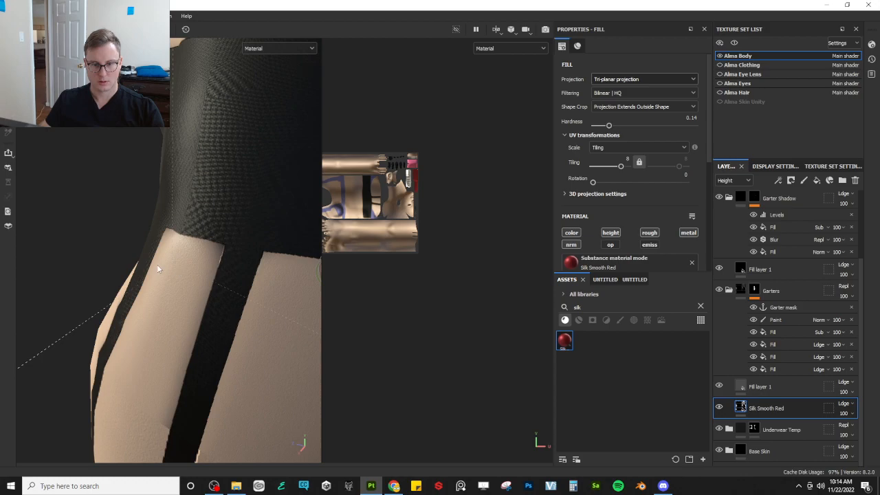
{"action": "left_click_drag", "start_coordinate": [157, 264], "coordinate": [235, 269], "text": "alt"}
{"action": "scroll", "coordinate": [238, 209], "scroll_direction": "down", "scroll_amount": 8}
{"action": "scroll", "coordinate": [194, 245], "scroll_direction": "up", "scroll_amount": 6}
{"action": "scroll", "coordinate": [155, 288], "scroll_direction": "down", "scroll_amount": 6}
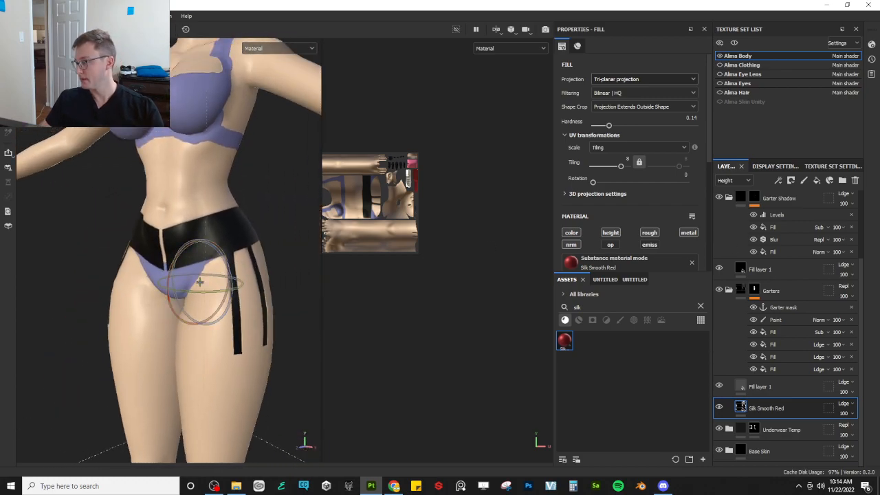
{"action": "left_click_drag", "start_coordinate": [268, 221], "coordinate": [212, 251], "text": "alt"}
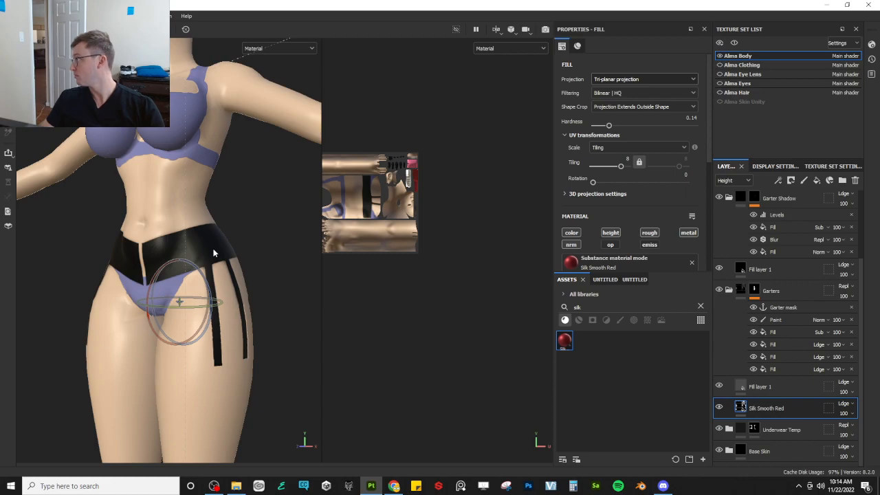
{"action": "scroll", "coordinate": [213, 254], "scroll_direction": "up", "scroll_amount": 5}
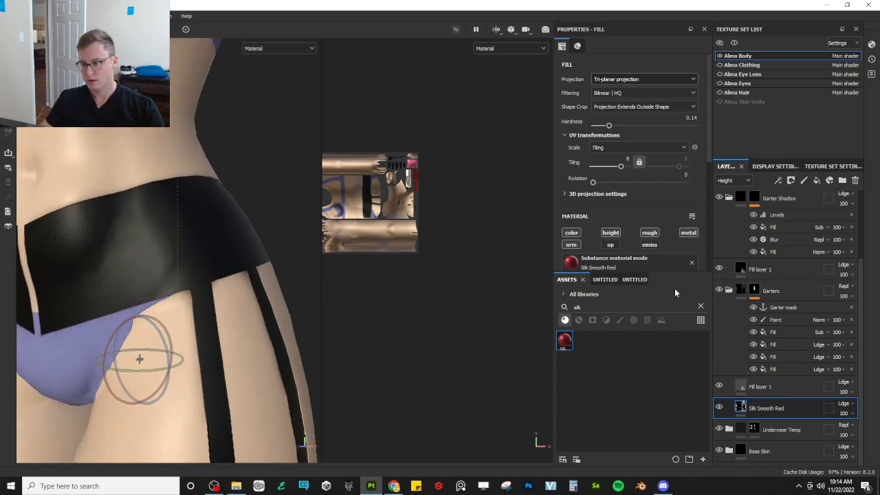
- Turn off the height channel of the fill layer inside the Garters folder
{"action": "left_click", "coordinate": [744, 290]}
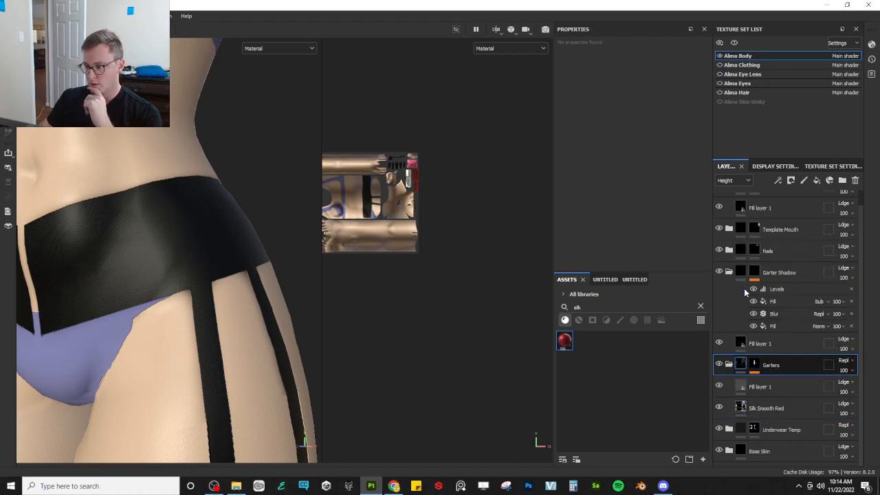
{"action": "left_click", "coordinate": [738, 388]}
{"action": "scroll", "coordinate": [608, 178], "scroll_direction": "down", "scroll_amount": 2}
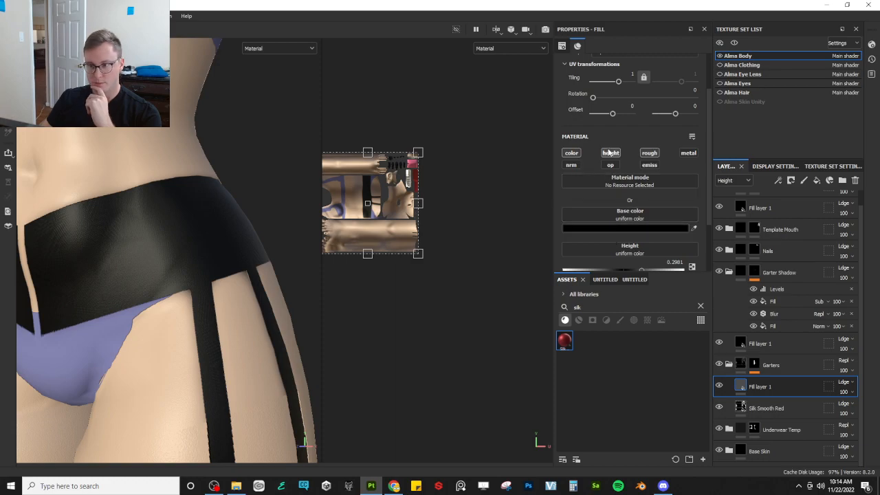
{"action": "left_click", "coordinate": [608, 152]}
{"action": "left_click", "coordinate": [609, 153]}
{"action": "left_click", "coordinate": [608, 153]}
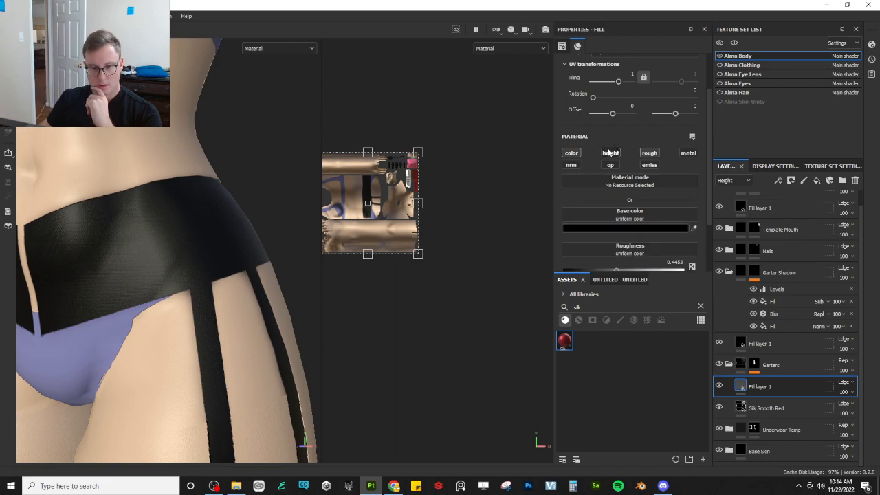
- Collapse the Garters folder, add the Template smart material directly above it, and rename the new folder as Garter Height
{"action": "left_click", "coordinate": [741, 364]}
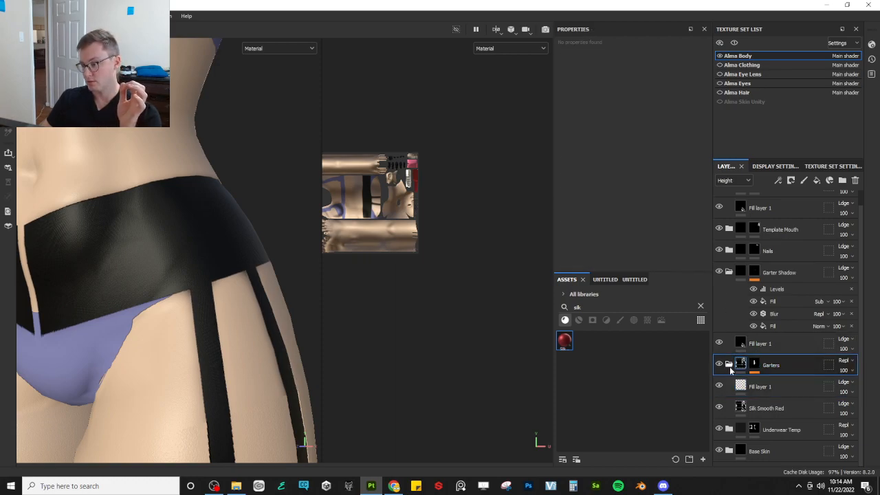
{"action": "left_click", "coordinate": [729, 365]}
{"action": "left_click", "coordinate": [633, 279]}
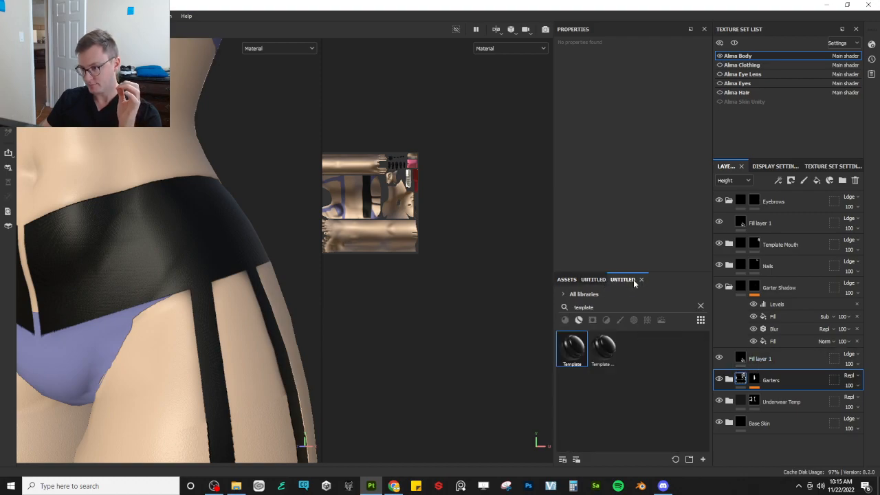
{"action": "left_click_drag", "start_coordinate": [572, 347], "coordinate": [775, 379]}
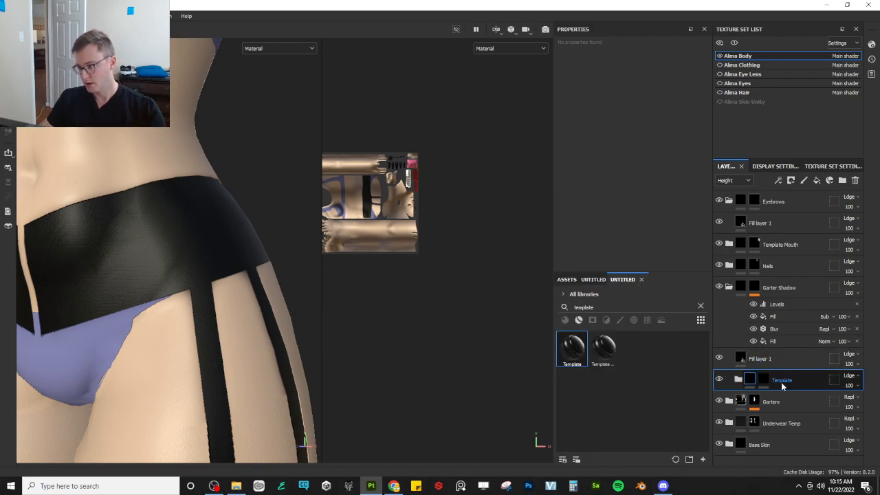
{"action": "double_click", "coordinate": [781, 381]}
{"action": "type", "text": "Garter Heigh"}
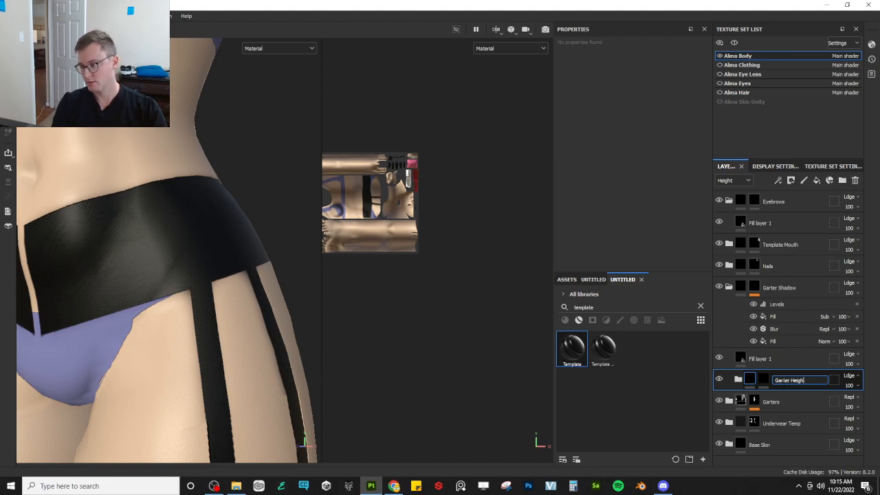
{"action": "type", "text": "t"}
{"action": "key", "text": "Return"}
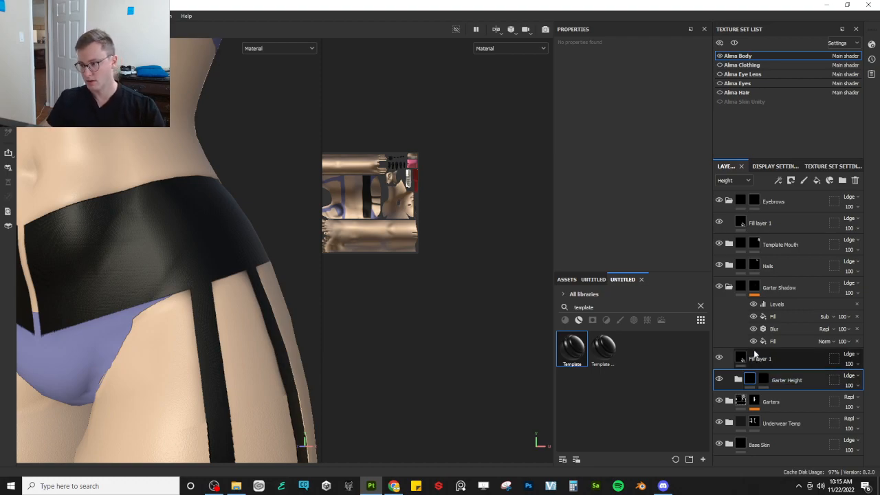
- Add a fill to the Garter Height folder's mask and use the Garter mask anchor point as its grayscale source
{"action": "left_click", "coordinate": [754, 402]}
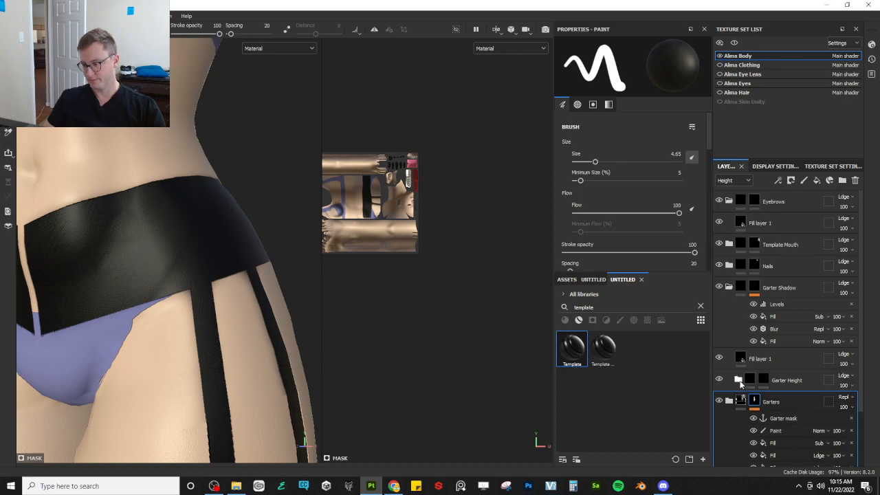
{"action": "left_click", "coordinate": [739, 381]}
{"action": "left_click", "coordinate": [761, 383]}
{"action": "right_click", "coordinate": [762, 384]}
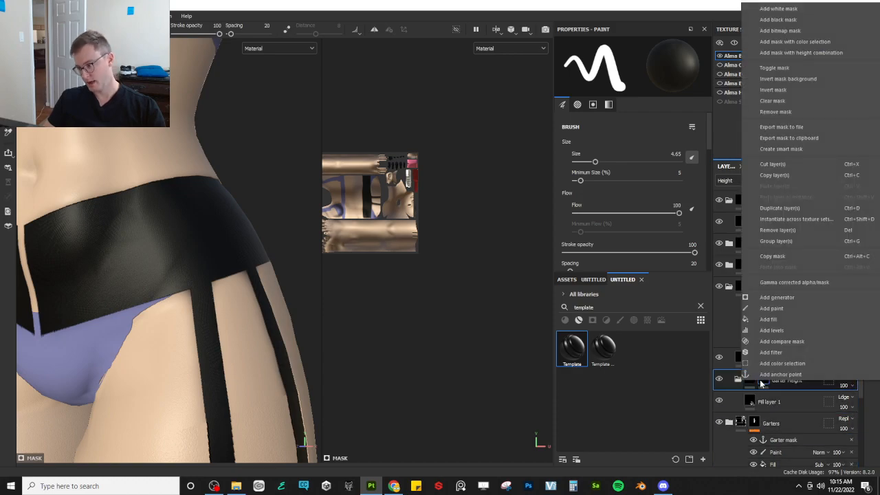
{"action": "left_click", "coordinate": [766, 320]}
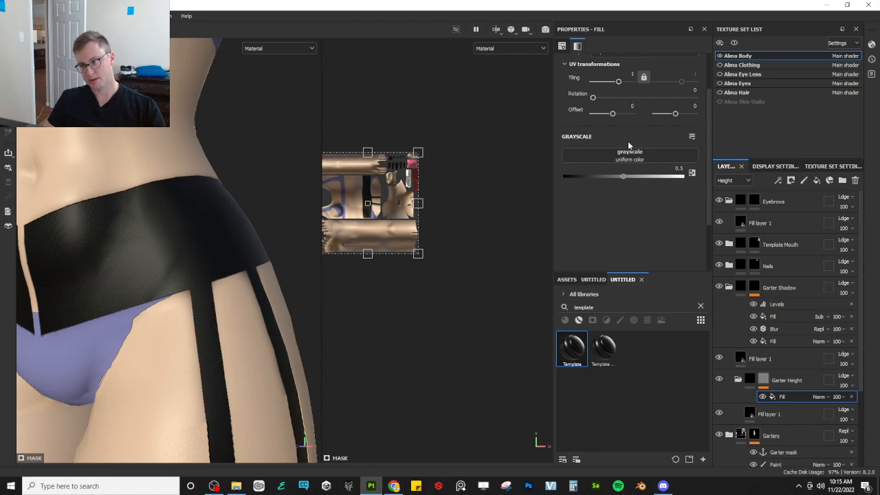
{"action": "scroll", "coordinate": [628, 140], "scroll_direction": "up", "scroll_amount": 2}
{"action": "left_click", "coordinate": [625, 215]}
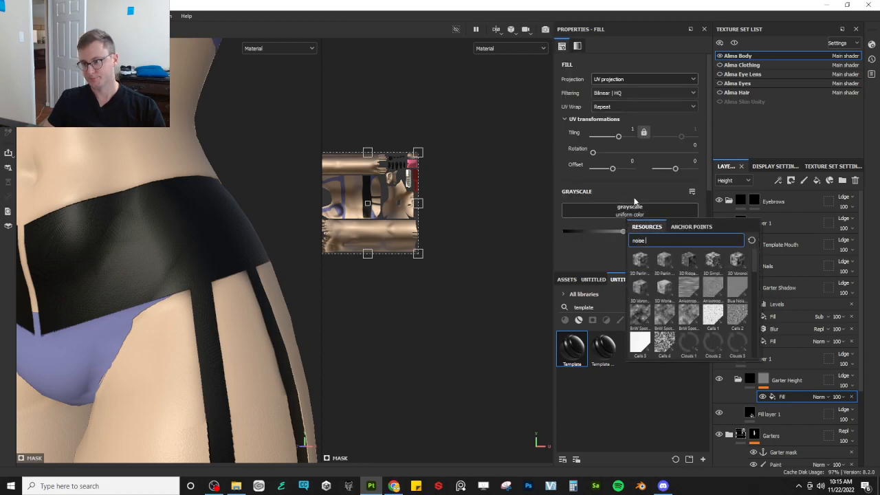
{"action": "left_click", "coordinate": [685, 227]}
{"action": "left_click", "coordinate": [655, 240]}
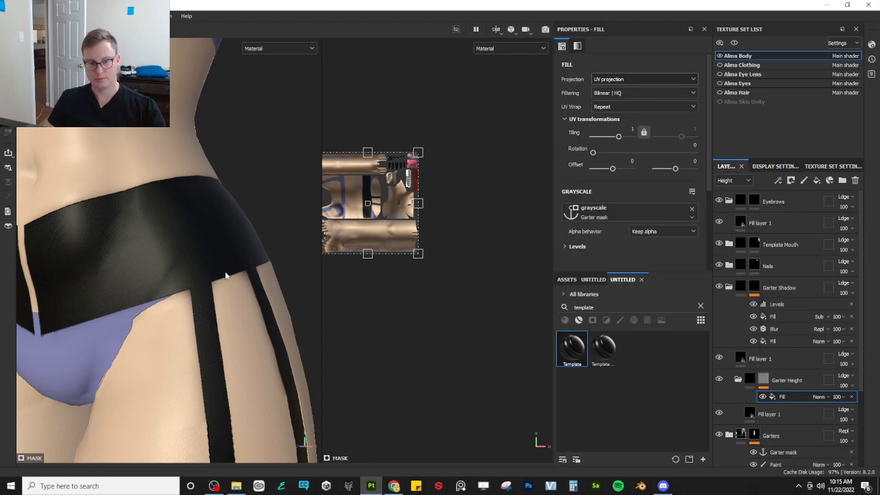
- Limit the fill layer inside the Garter Height folder to the height channel with a height of 0.5623, and select the folder's mask
{"action": "left_click", "coordinate": [764, 414]}
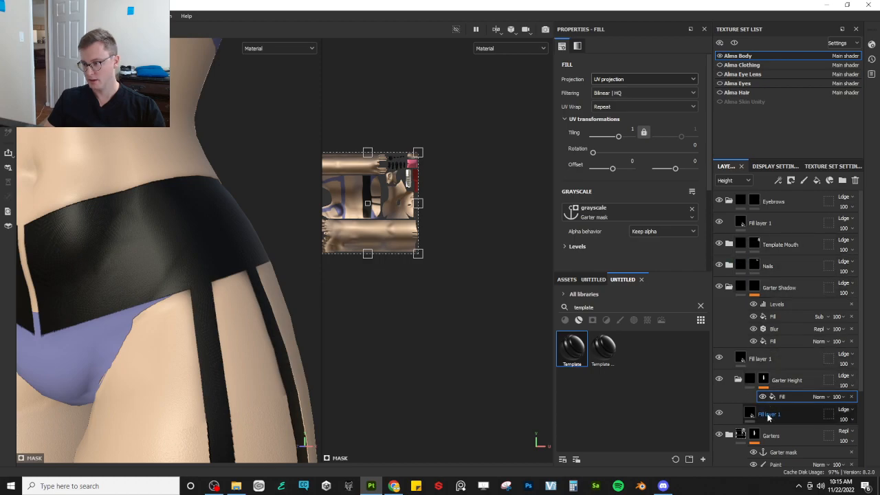
{"action": "scroll", "coordinate": [660, 247], "scroll_direction": "down", "scroll_amount": 3}
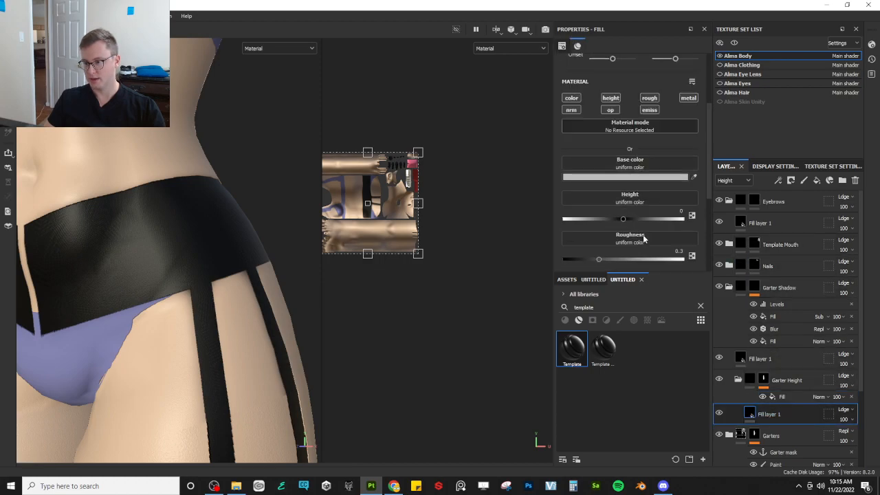
{"action": "left_click", "coordinate": [609, 99], "text": "alt"}
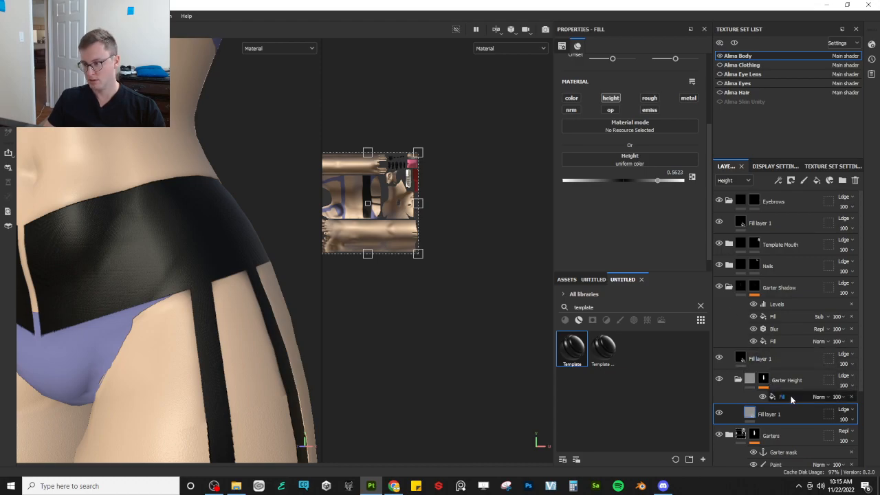
{"action": "left_click", "coordinate": [763, 380]}
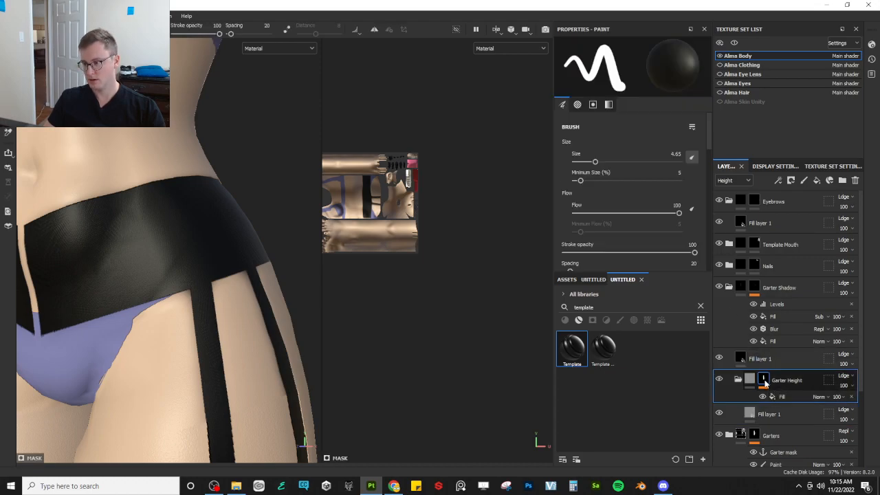
- Add a filter to the Garter Height folder's mask and assign the Bevel filter to it
{"action": "right_click", "coordinate": [764, 380]}
{"action": "left_click", "coordinate": [771, 352]}
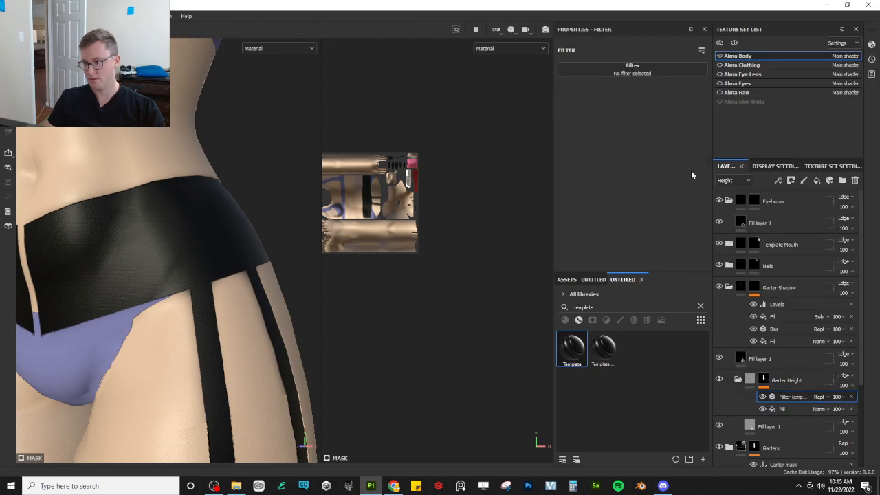
{"action": "left_click", "coordinate": [647, 72]}
{"action": "left_click", "coordinate": [713, 98]}
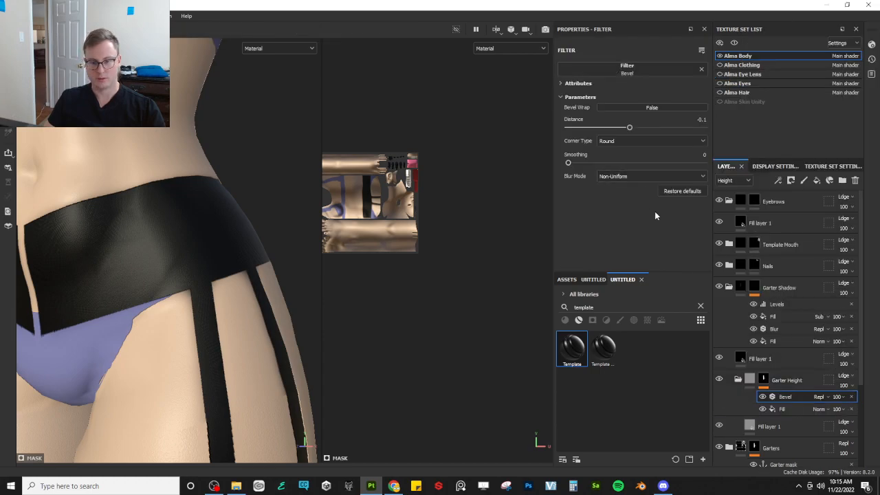
- Enable the color channel on the Garter Height fill layer, set its base color to red FF0000, and display the base color channel
{"action": "left_click", "coordinate": [766, 426]}
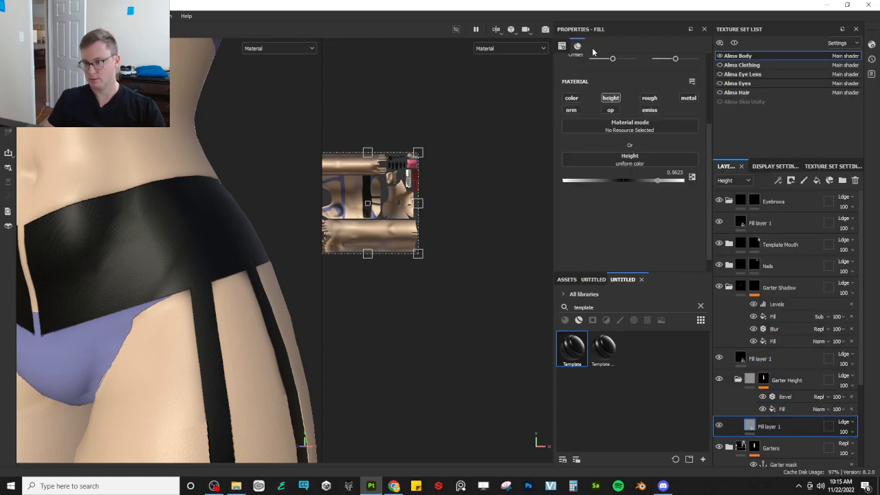
{"action": "left_click", "coordinate": [572, 99]}
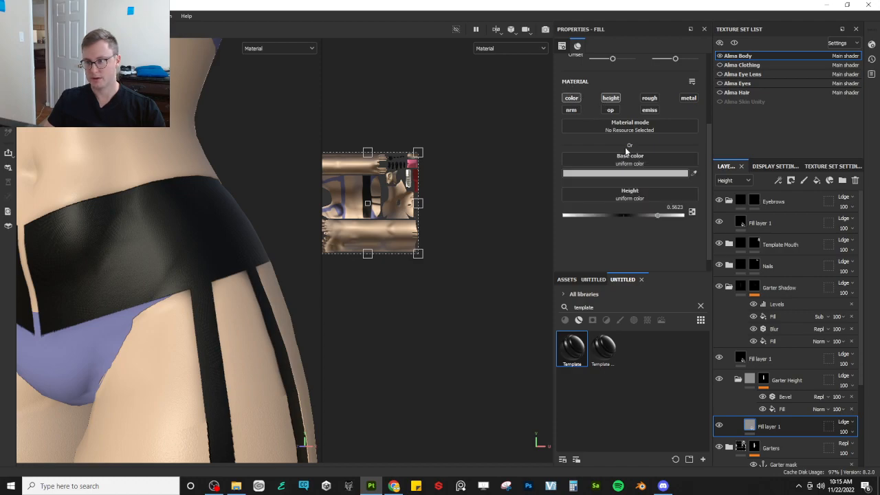
{"action": "left_click", "coordinate": [680, 173]}
{"action": "left_click_drag", "start_coordinate": [692, 205], "coordinate": [724, 194]}
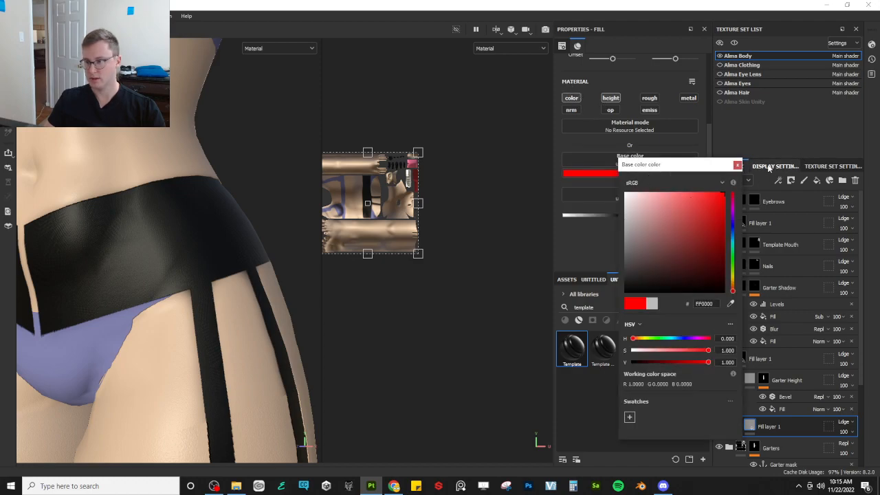
{"action": "left_click", "coordinate": [738, 165]}
{"action": "key", "text": "c"}
{"action": "scroll", "coordinate": [203, 240], "scroll_direction": "up", "scroll_amount": 2}
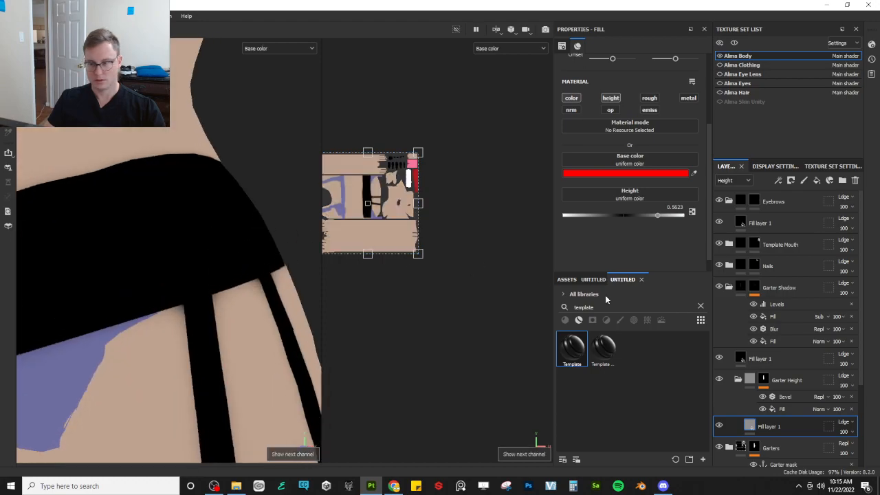
- Set the Bevel distance to -0.1044 and move the Garter Height folder above Garter Shadow with the layer stack showing base color
{"action": "left_click", "coordinate": [785, 397]}
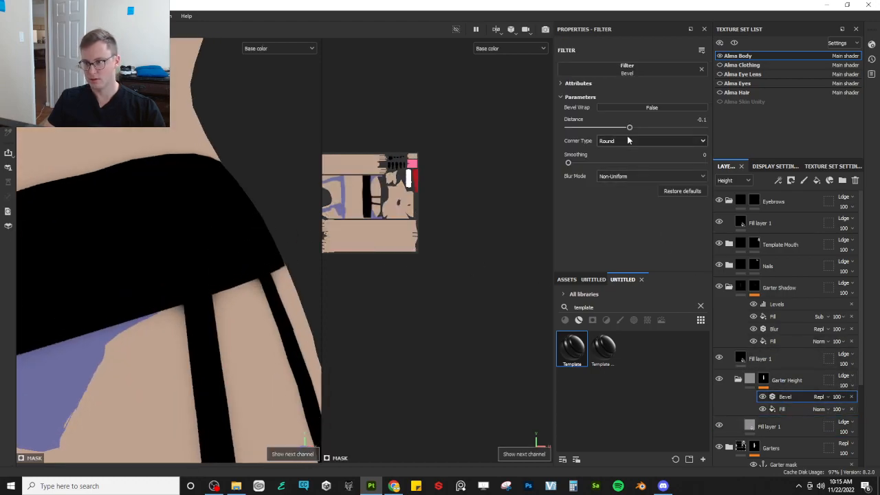
{"action": "mouse_move", "coordinate": [626, 129]}
{"action": "left_mouse_down"}
{"action": "mouse_move", "coordinate": [595, 128]}
{"action": "mouse_move", "coordinate": [697, 126]}
{"action": "mouse_move", "coordinate": [630, 128]}
{"action": "left_mouse_up"}
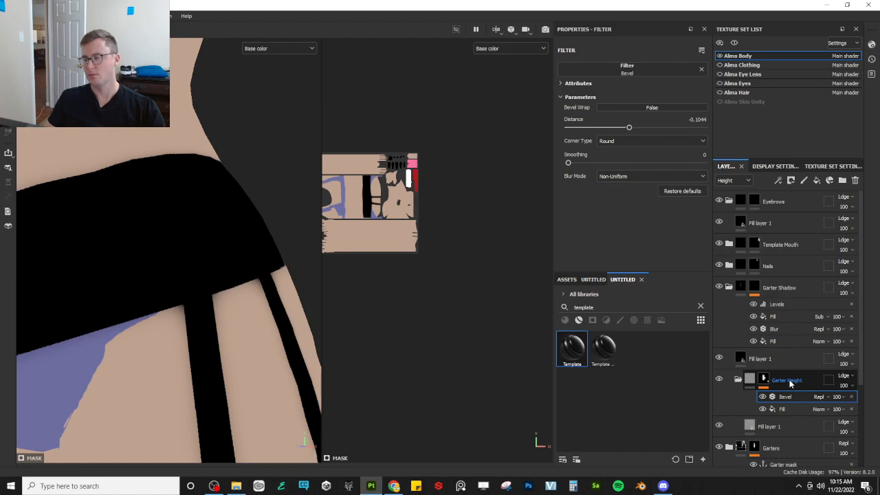
{"action": "left_click", "coordinate": [723, 182]}
{"action": "left_click", "coordinate": [725, 192]}
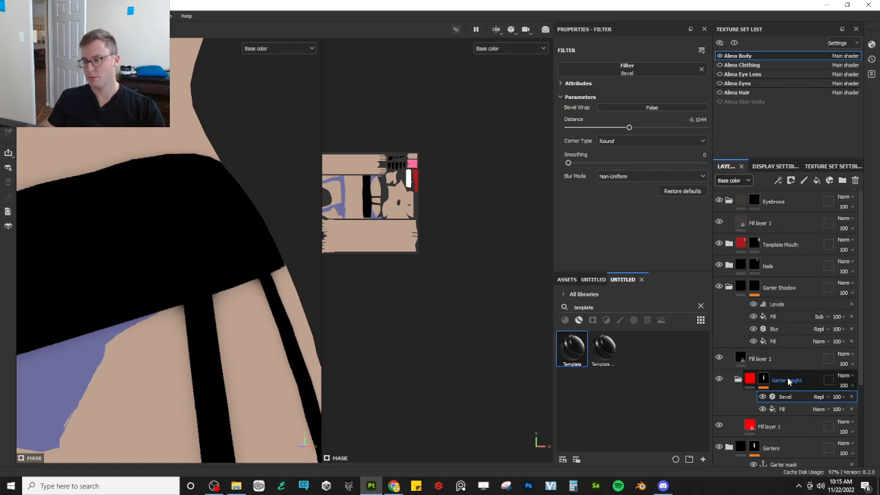
{"action": "left_click_drag", "start_coordinate": [790, 381], "coordinate": [798, 278]}
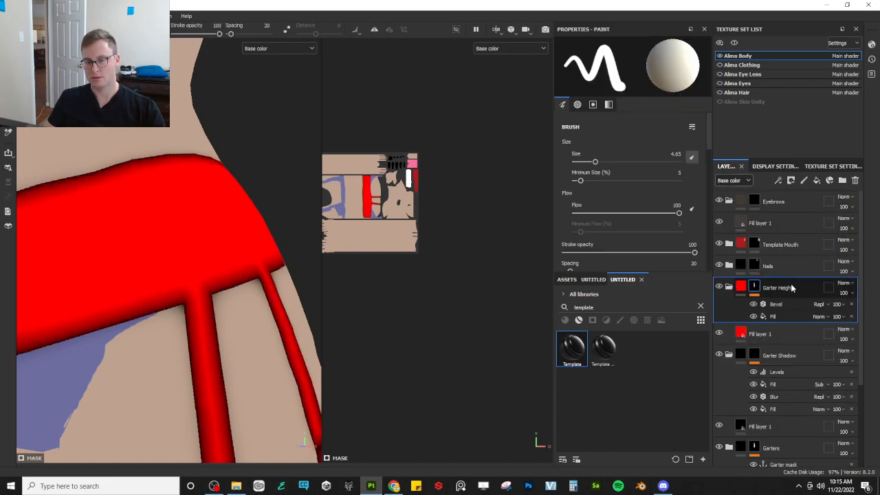
- Try an Inverse Subtract copy of the Garter mask fill above the Bevel filter on the Garter Height mask
{"action": "scroll", "coordinate": [217, 233], "scroll_direction": "down", "scroll_amount": 3}
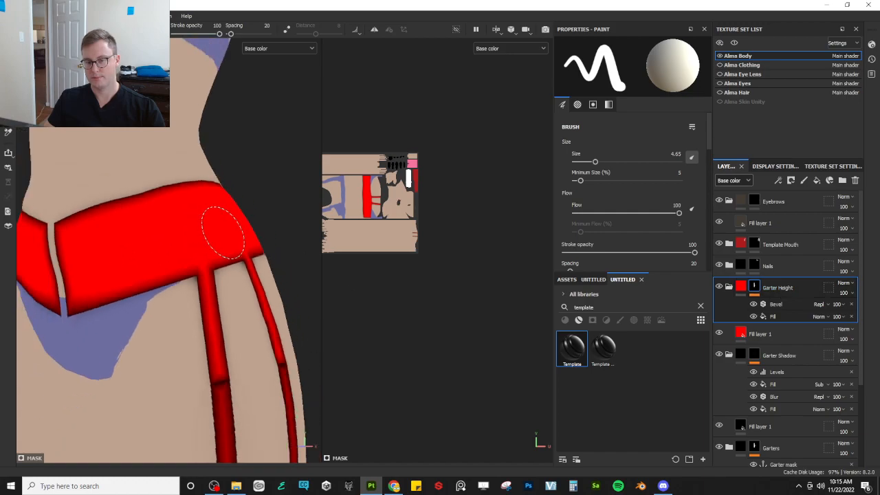
{"action": "scroll", "coordinate": [225, 233], "scroll_direction": "down", "scroll_amount": 2}
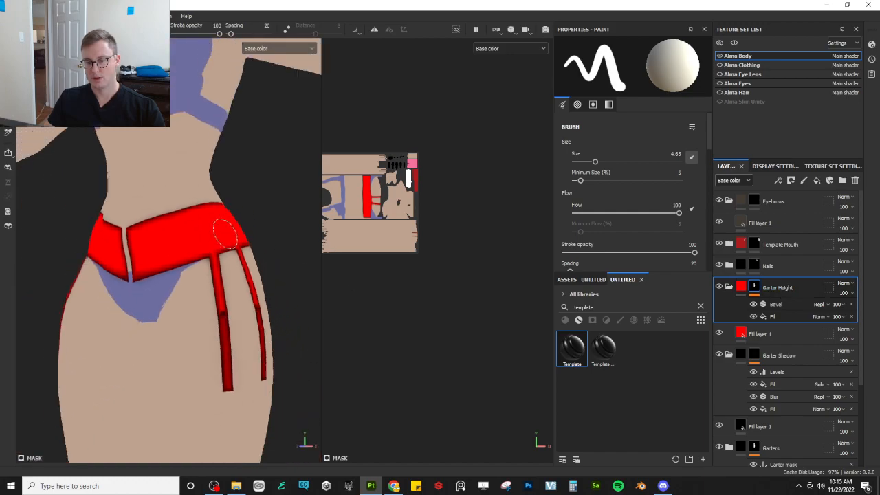
{"action": "scroll", "coordinate": [228, 234], "scroll_direction": "up", "scroll_amount": 5}
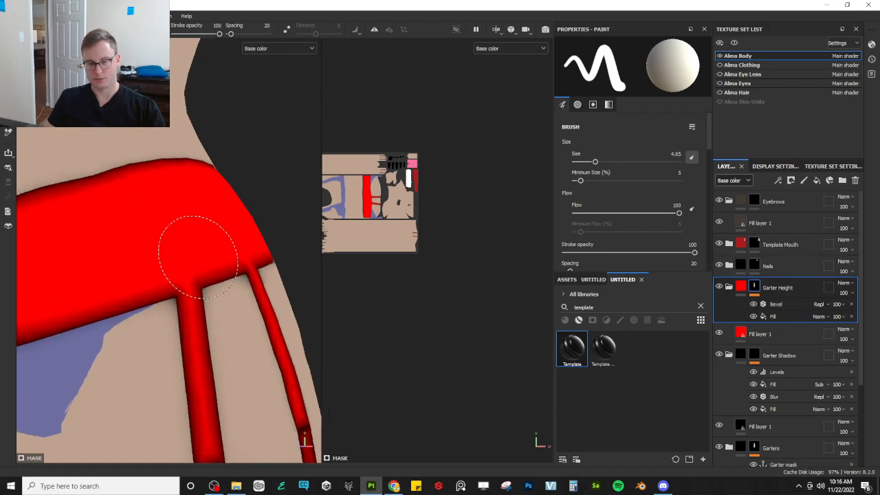
{"action": "mouse_move", "coordinate": [294, 265]}
{"action": "left_mouse_down", "text": "alt"}
{"action": "mouse_move", "coordinate": [215, 282]}
{"action": "mouse_move", "coordinate": [283, 281]}
{"action": "mouse_move", "coordinate": [217, 281]}
{"action": "left_mouse_up", "text": "alt"}
{"action": "scroll", "coordinate": [220, 275], "scroll_direction": "down", "scroll_amount": 4}
{"action": "scroll", "coordinate": [241, 282], "scroll_direction": "up", "scroll_amount": 6}
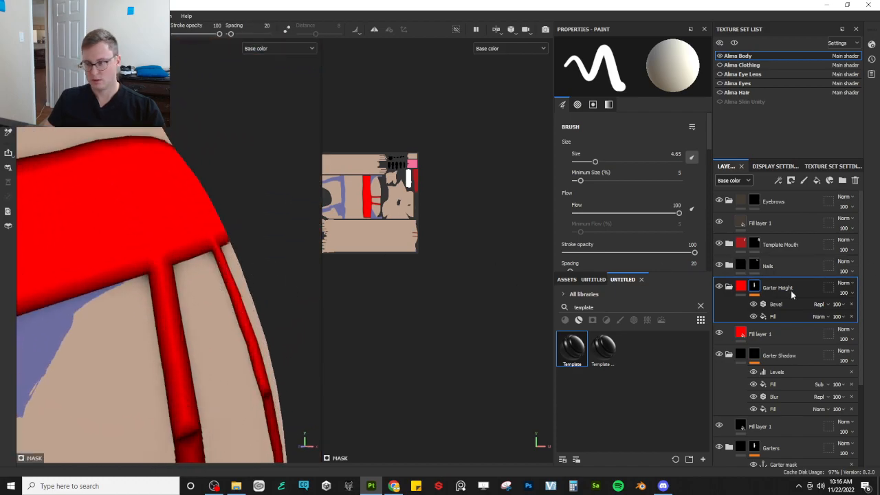
{"action": "left_click_drag", "start_coordinate": [791, 317], "coordinate": [787, 303]}
{"action": "left_click", "coordinate": [819, 304]}
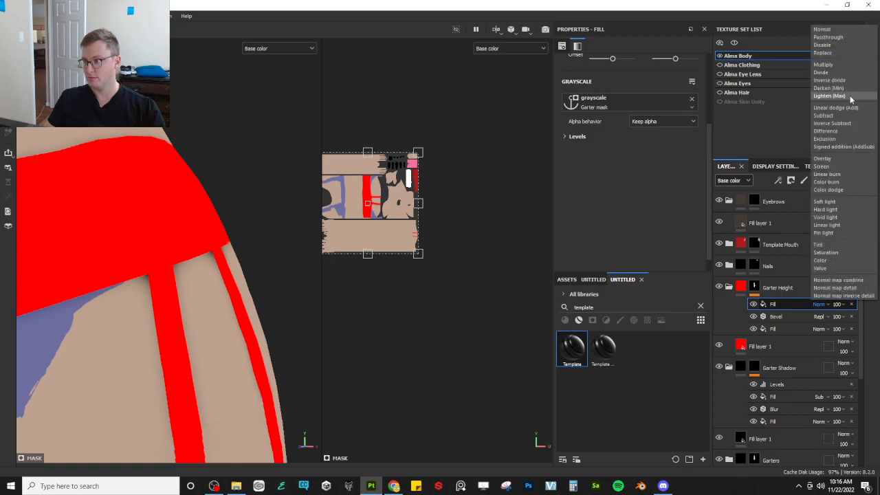
{"action": "left_click", "coordinate": [835, 124]}
{"action": "scroll", "coordinate": [192, 271], "scroll_direction": "down", "scroll_amount": 3}
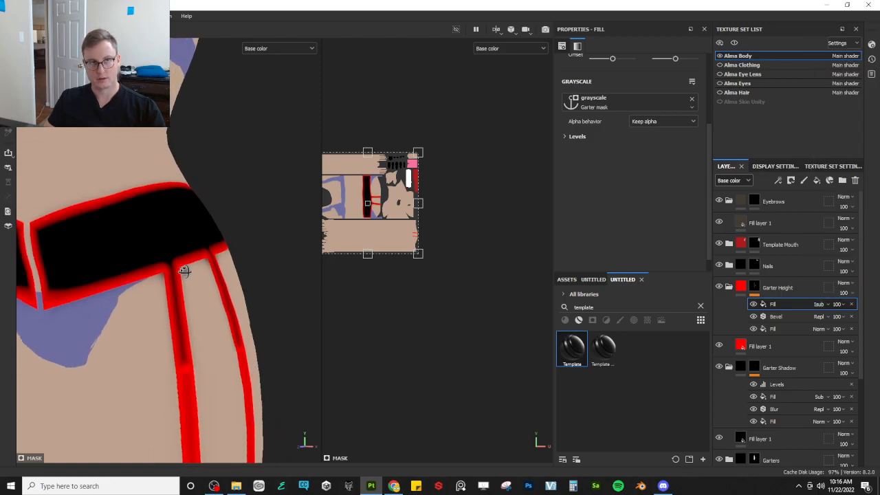
{"action": "key", "text": "ctrl+z"}
{"action": "key", "text": "ctrl+z"}
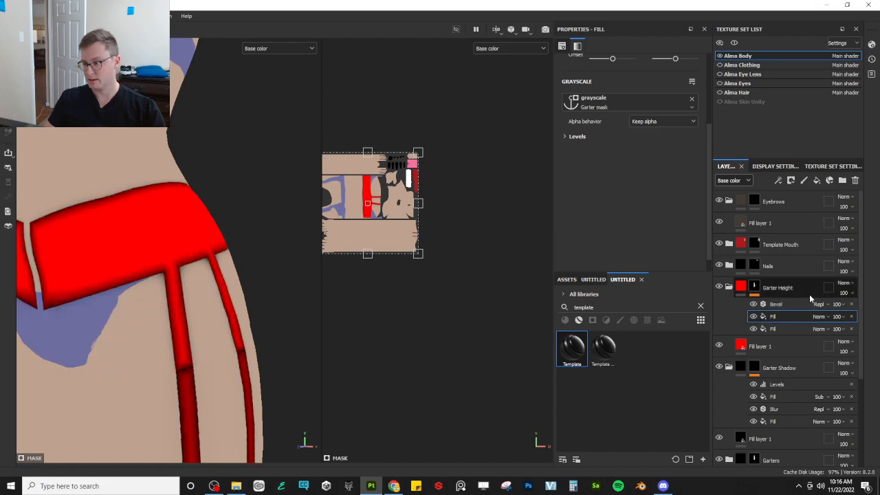
- Return to the material view, turn off the Garter Height fill layer's color channel, and set its height to 0.4264
{"action": "scroll", "coordinate": [181, 267], "scroll_direction": "up", "scroll_amount": 2}
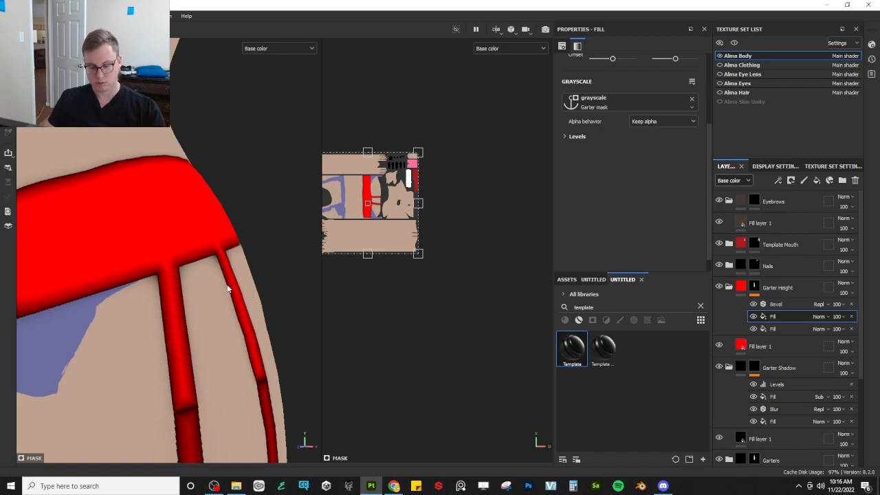
{"action": "key", "text": "m"}
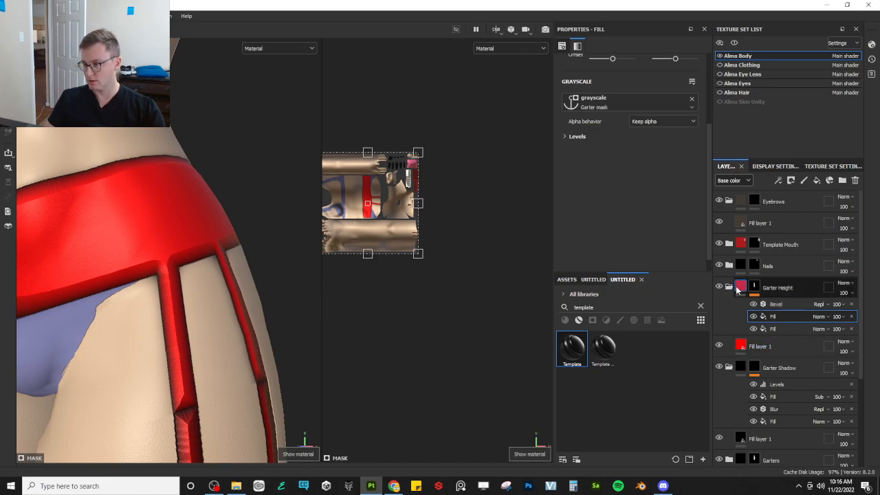
{"action": "left_click", "coordinate": [756, 346]}
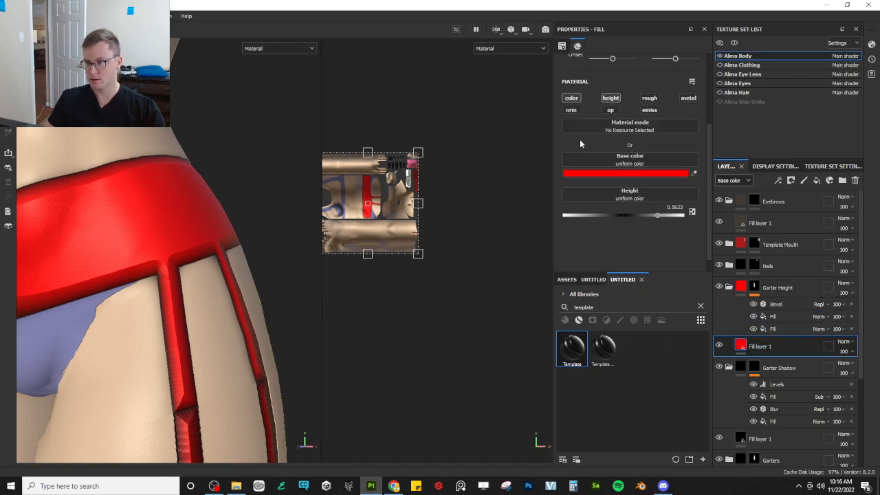
{"action": "left_click", "coordinate": [571, 98]}
{"action": "mouse_move", "coordinate": [657, 180]}
{"action": "left_mouse_down"}
{"action": "mouse_move", "coordinate": [628, 180]}
{"action": "mouse_move", "coordinate": [648, 182]}
{"action": "left_mouse_up"}
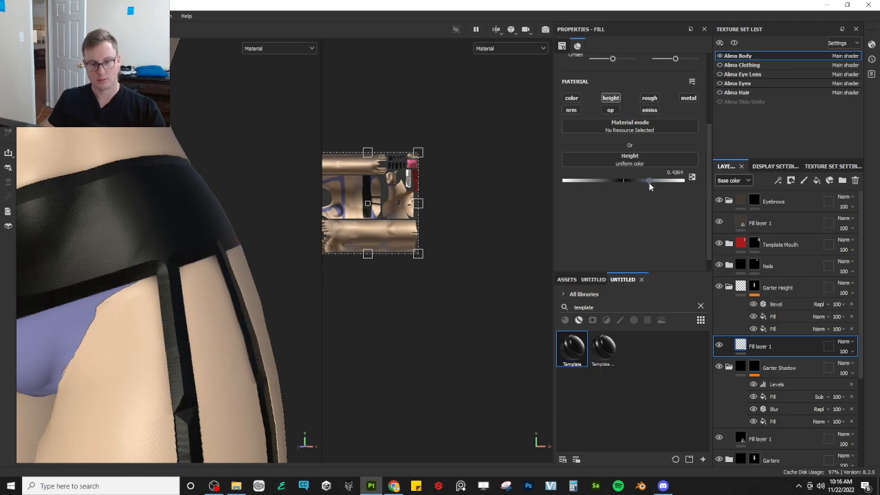
- Set the Garter Height mask's Bevel filter to a distance of -0.0236 and a smoothing of 0.29
{"action": "left_click", "coordinate": [775, 305]}
{"action": "left_click_drag", "start_coordinate": [618, 134], "coordinate": [633, 130]}
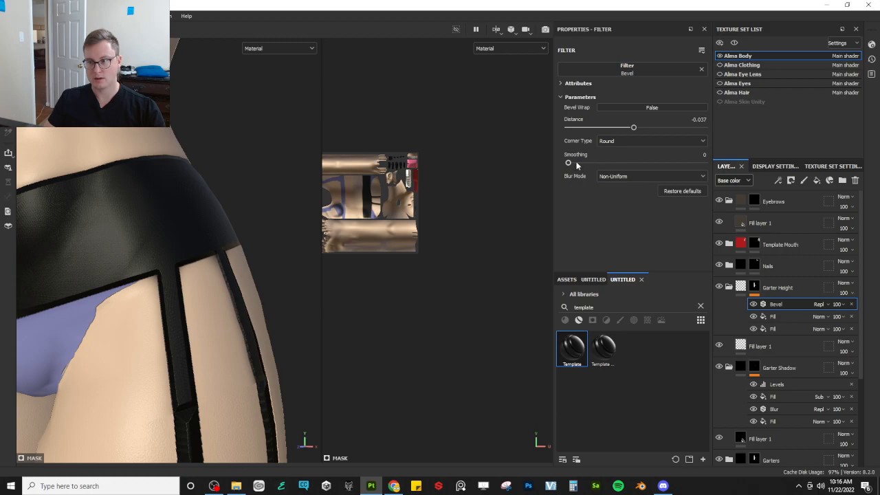
{"action": "left_click_drag", "start_coordinate": [568, 163], "coordinate": [601, 162]}
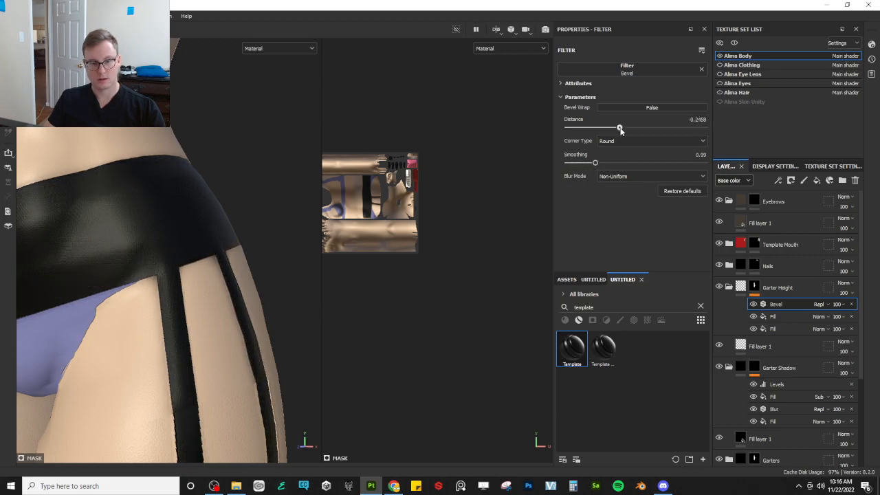
{"action": "left_click_drag", "start_coordinate": [628, 130], "coordinate": [635, 133]}
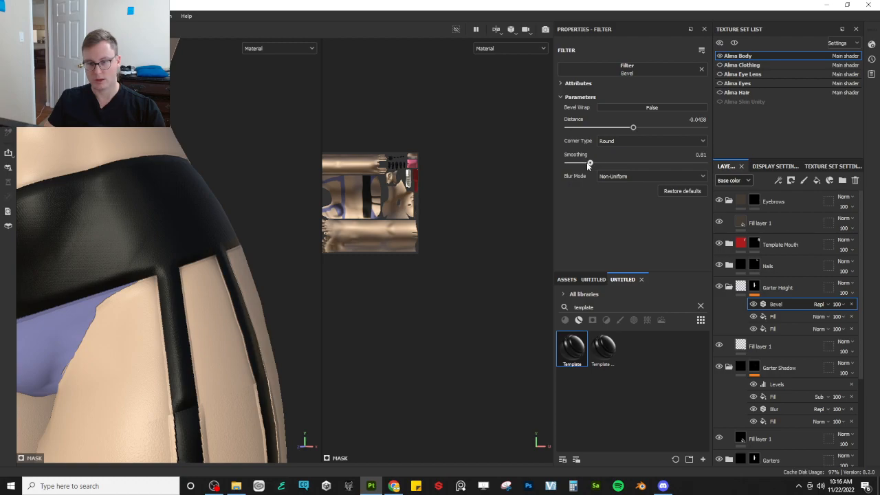
{"action": "mouse_move", "coordinate": [588, 164]}
{"action": "left_mouse_down"}
{"action": "mouse_move", "coordinate": [568, 164]}
{"action": "mouse_move", "coordinate": [577, 164]}
{"action": "left_mouse_up"}
{"action": "left_click_drag", "start_coordinate": [633, 128], "coordinate": [634, 129]}
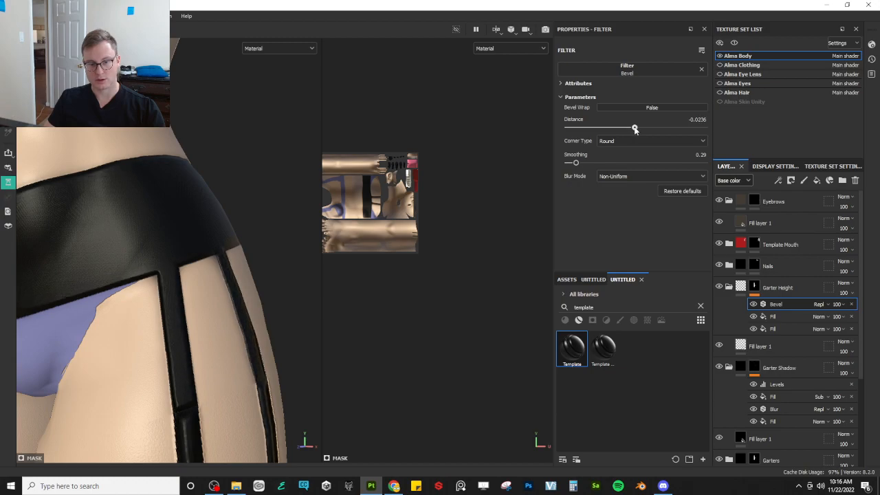
- Examine the beveled edges of the garter straps and waist band from several angles and distances
{"action": "scroll", "coordinate": [205, 266], "scroll_direction": "down", "scroll_amount": 5}
{"action": "left_click_drag", "start_coordinate": [205, 266], "coordinate": [232, 195], "text": "alt"}
{"action": "scroll", "coordinate": [127, 266], "scroll_direction": "up", "scroll_amount": 4}
{"action": "scroll", "coordinate": [232, 195], "scroll_direction": "down", "scroll_amount": 3}
{"action": "scroll", "coordinate": [232, 195], "scroll_direction": "down", "scroll_amount": 3}
{"action": "left_click_drag", "start_coordinate": [171, 234], "coordinate": [255, 221], "text": "alt"}
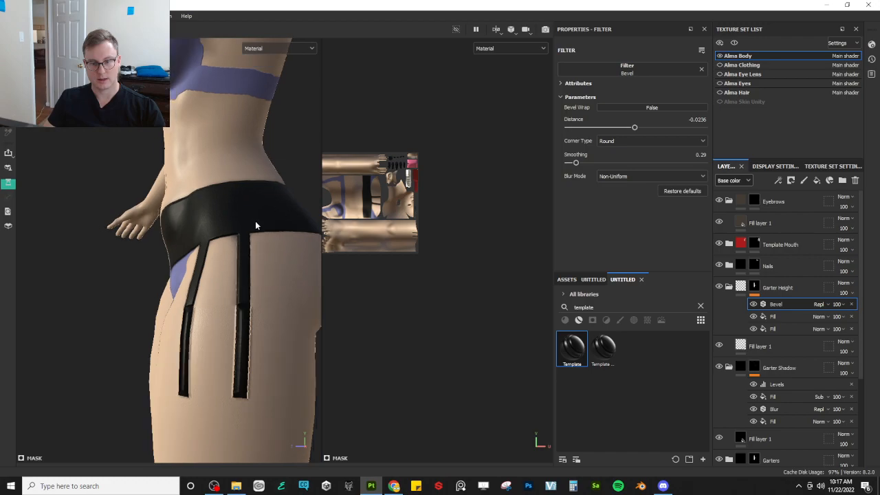
{"action": "scroll", "coordinate": [255, 221], "scroll_direction": "up", "scroll_amount": 5}
{"action": "middle_click_drag", "start_coordinate": [255, 221], "coordinate": [170, 252], "text": "alt"}
{"action": "left_click_drag", "start_coordinate": [171, 251], "coordinate": [249, 238], "text": "alt"}
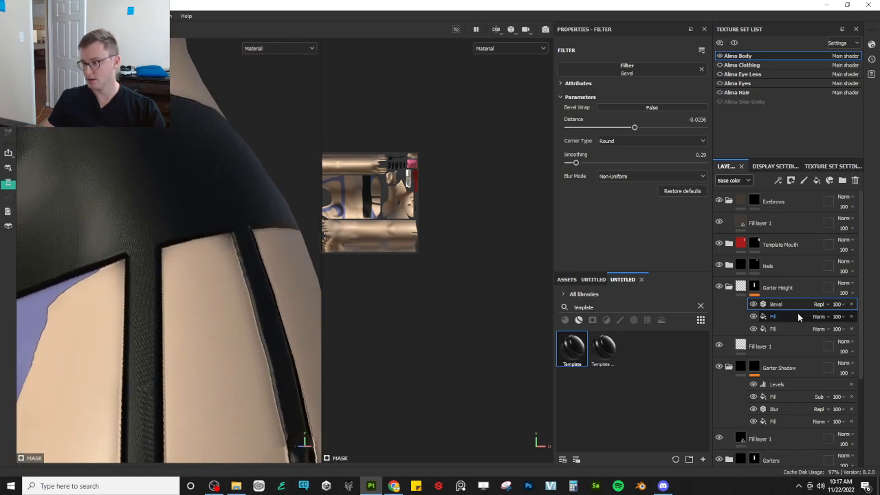
- Lower the Garter Height fill layer's height to 0.1547 and save the project
{"action": "left_click", "coordinate": [759, 290]}
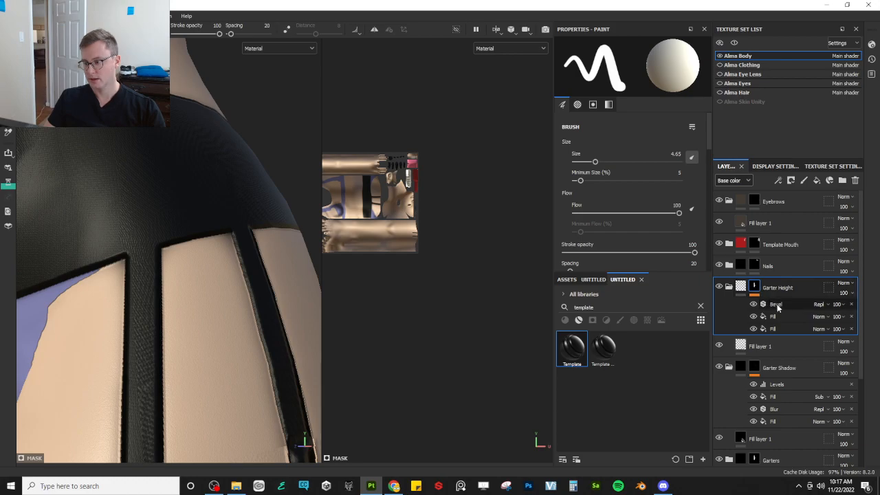
{"action": "left_click", "coordinate": [742, 287]}
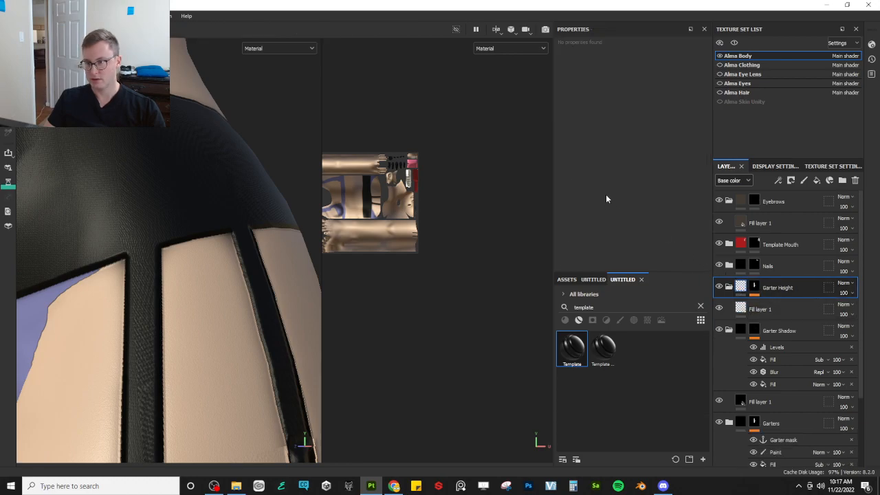
{"action": "left_click", "coordinate": [745, 318]}
{"action": "left_click", "coordinate": [646, 180]}
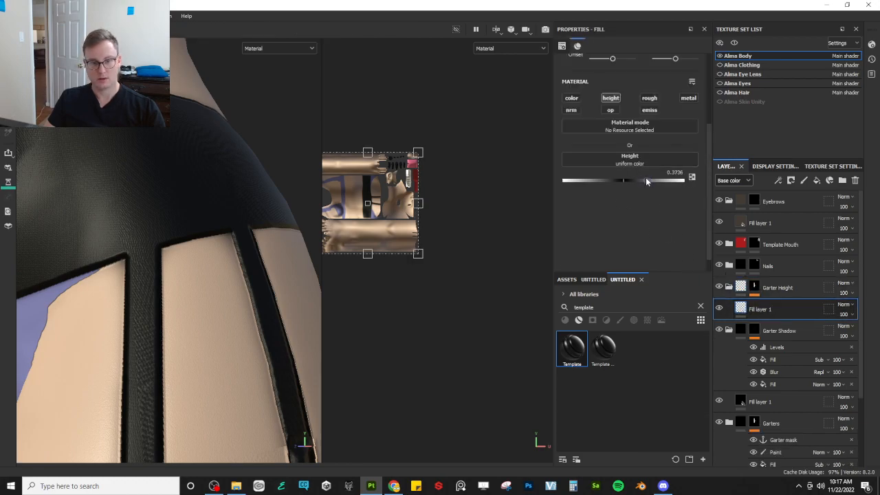
{"action": "left_click_drag", "start_coordinate": [642, 179], "coordinate": [633, 179]}
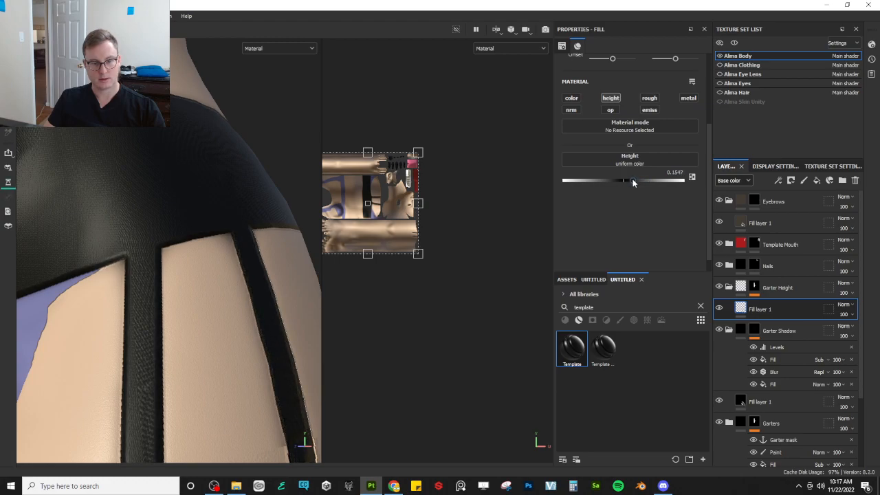
{"action": "scroll", "coordinate": [238, 215], "scroll_direction": "down", "scroll_amount": 5}
{"action": "left_click_drag", "start_coordinate": [229, 214], "coordinate": [165, 224], "text": "alt"}
{"action": "key", "text": "ctrl+s"}
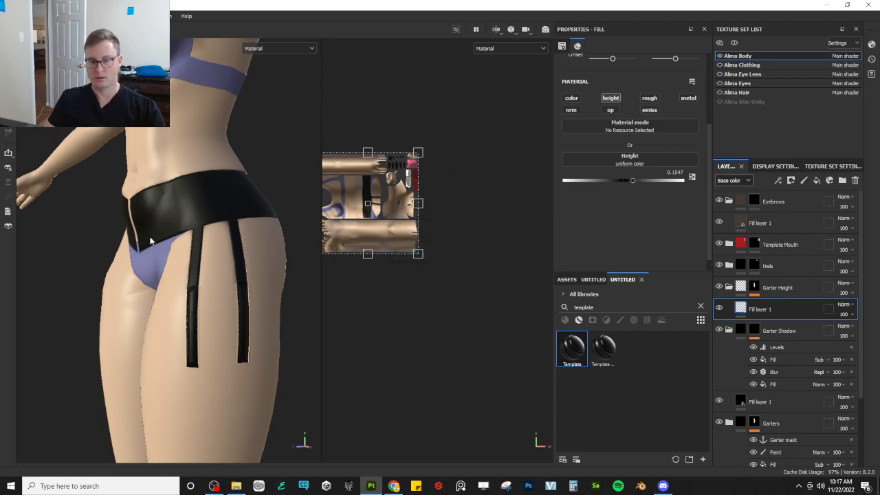
- Inspect the raised garter belt and straps up close and on the full character
{"action": "left_click_drag", "start_coordinate": [151, 240], "coordinate": [199, 236], "text": "alt"}
{"action": "middle_click_drag", "start_coordinate": [204, 202], "coordinate": [225, 246], "text": "alt"}
{"action": "scroll", "coordinate": [225, 247], "scroll_direction": "up", "scroll_amount": 3}
{"action": "left_click_drag", "start_coordinate": [225, 246], "coordinate": [162, 267], "text": "alt"}
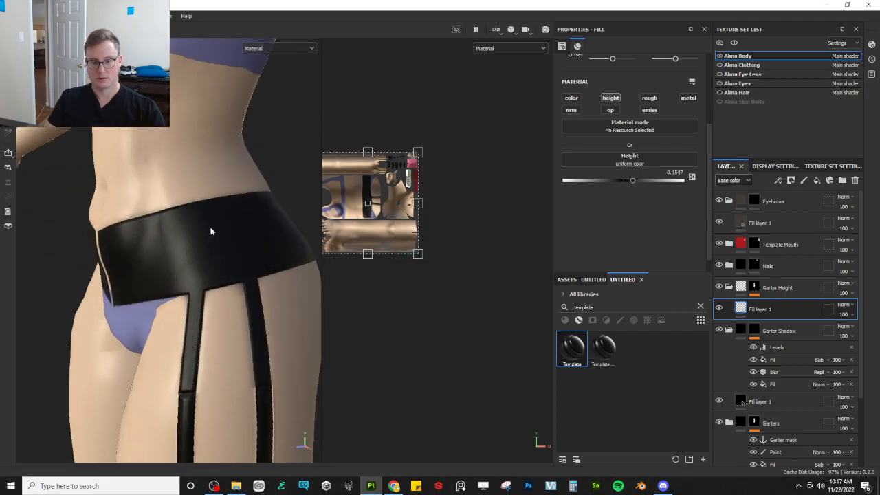
{"action": "middle_click_drag", "start_coordinate": [212, 232], "coordinate": [193, 290], "text": "alt"}
{"action": "scroll", "coordinate": [191, 289], "scroll_direction": "down", "scroll_amount": 5}
{"action": "left_click_drag", "start_coordinate": [161, 266], "coordinate": [216, 279], "text": "alt"}
{"action": "scroll", "coordinate": [189, 265], "scroll_direction": "down", "scroll_amount": 5}
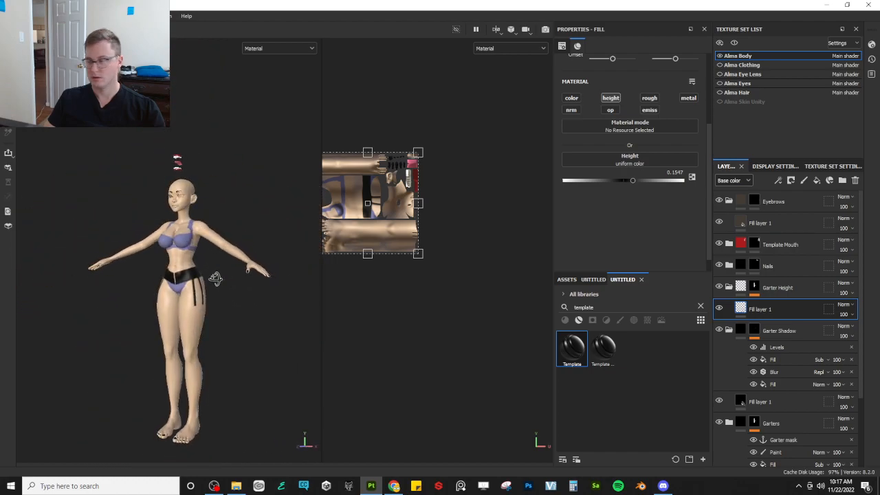
{"action": "scroll", "coordinate": [188, 310], "scroll_direction": "up", "scroll_amount": 4}
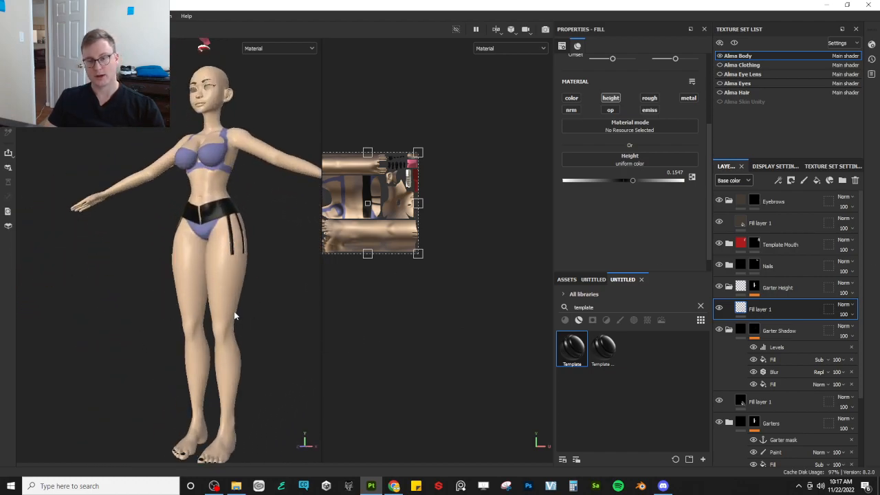
- Collapse the Garter Height, Garter Shadow and Garters folders along with their mask effects in the layer stack
{"action": "left_click_drag", "start_coordinate": [234, 316], "coordinate": [209, 313], "text": "alt"}
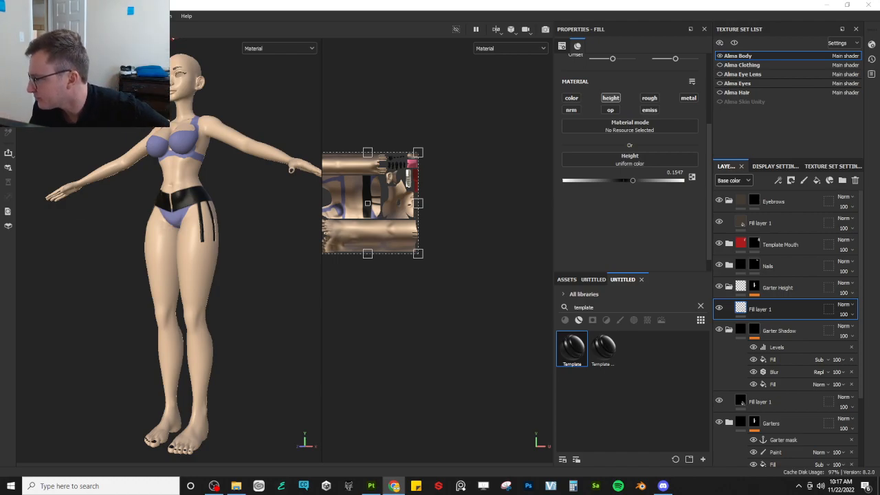
{"action": "left_click", "coordinate": [729, 288]}
{"action": "left_click", "coordinate": [729, 309]}
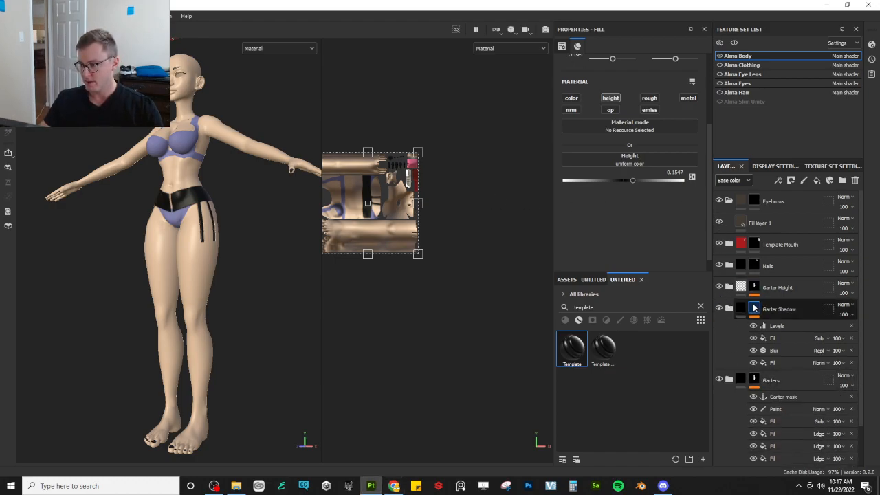
{"action": "left_click", "coordinate": [740, 307]}
{"action": "left_click", "coordinate": [741, 329]}
{"action": "left_click", "coordinate": [740, 352]}
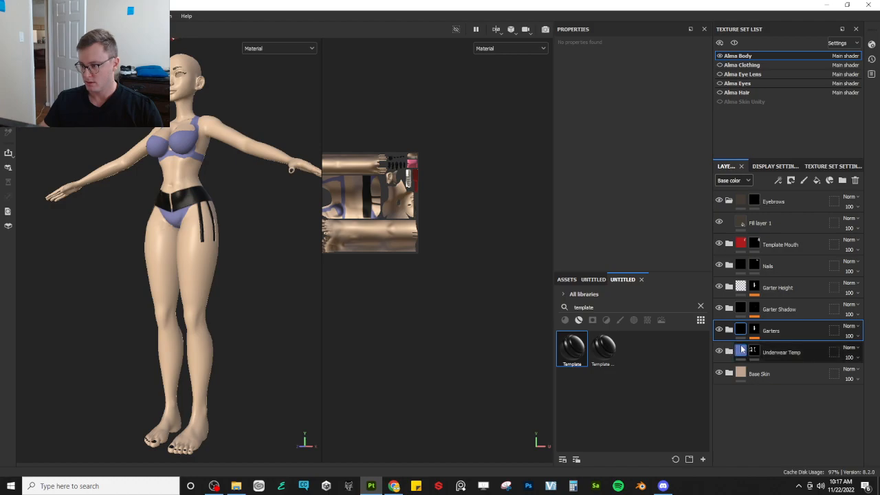
- Add the Template smart material between the Garters and Underwear Temp folders and rename it Nylon
{"action": "left_click_drag", "start_coordinate": [570, 356], "coordinate": [756, 346]}
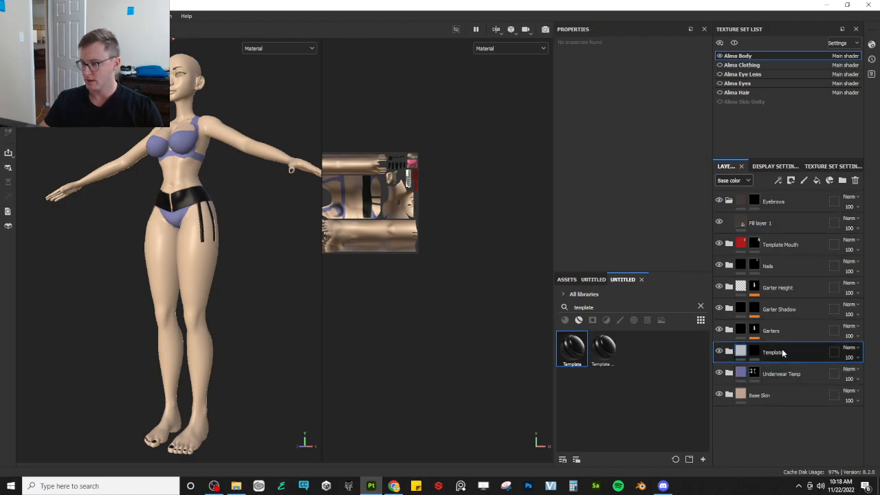
{"action": "double_click", "coordinate": [777, 352]}
{"action": "type", "text": "Nyl"}
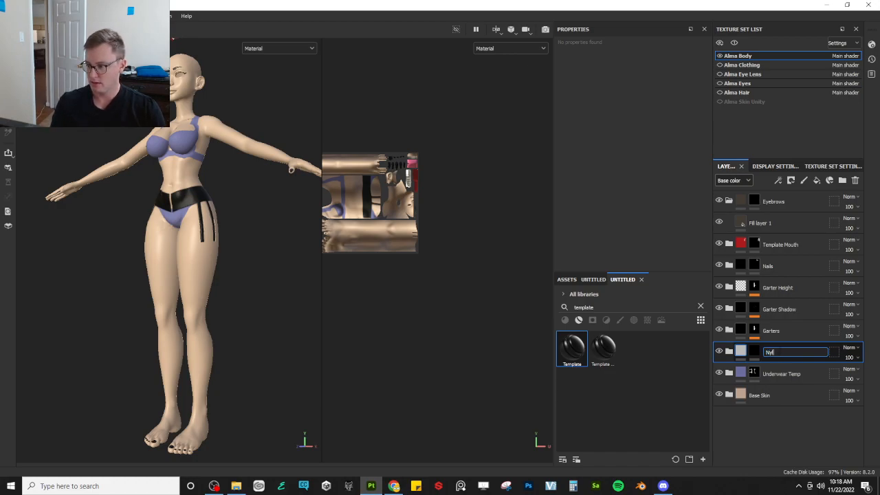
{"action": "type", "text": "on"}
{"action": "key", "text": "Return"}
{"action": "scroll", "coordinate": [279, 308], "scroll_direction": "up", "scroll_amount": 3}
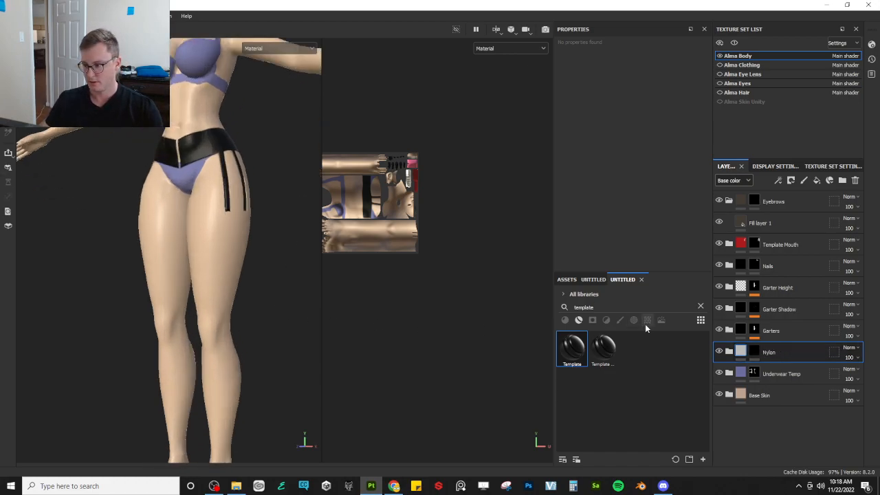
- Limit the fill layer inside the Nylon folder to the color channel and set its base color to black
{"action": "left_click", "coordinate": [729, 351]}
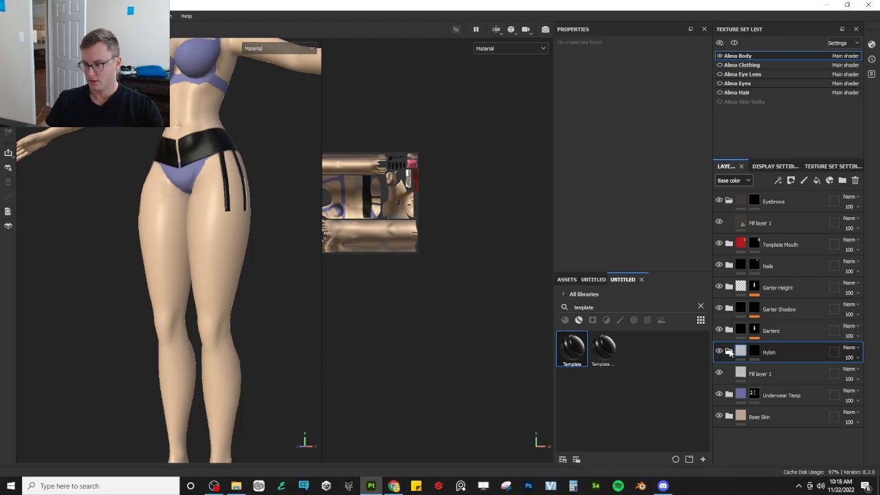
{"action": "left_click", "coordinate": [729, 352]}
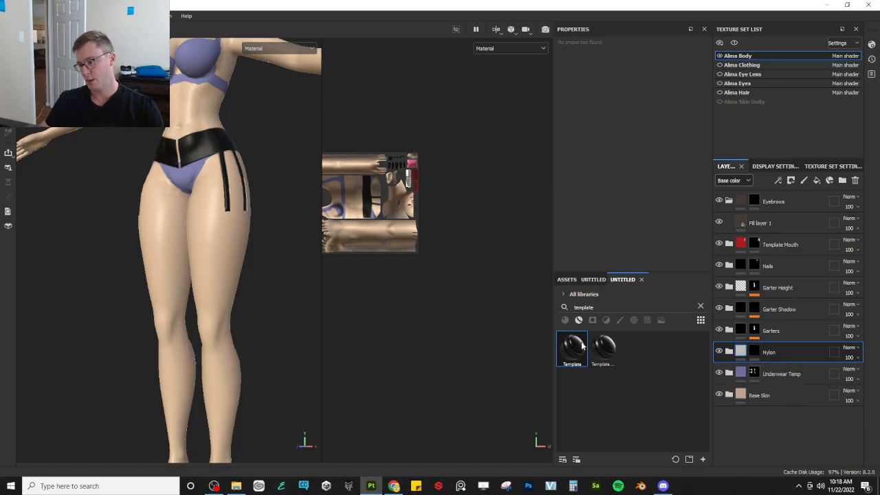
{"action": "mouse_move", "coordinate": [582, 348]}
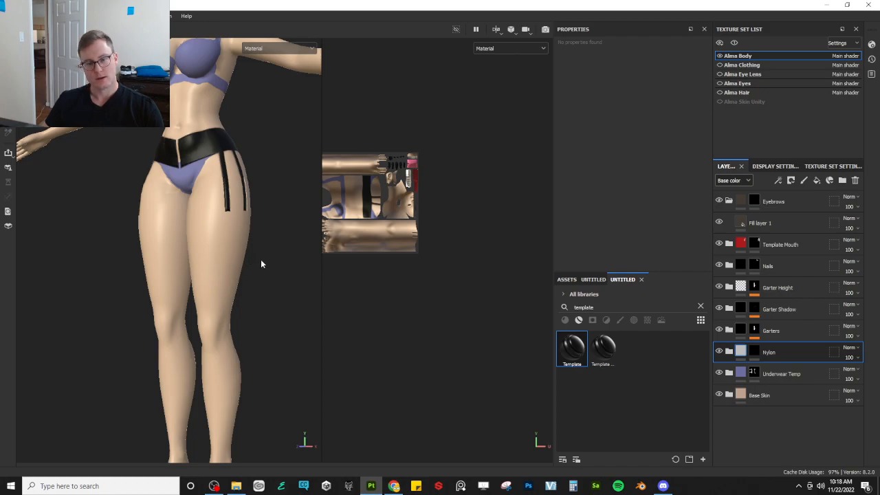
{"action": "mouse_move", "coordinate": [260, 264]}
{"action": "left_mouse_down", "text": "alt"}
{"action": "mouse_move", "coordinate": [252, 251]}
{"action": "mouse_move", "coordinate": [270, 253]}
{"action": "left_mouse_up", "text": "alt"}
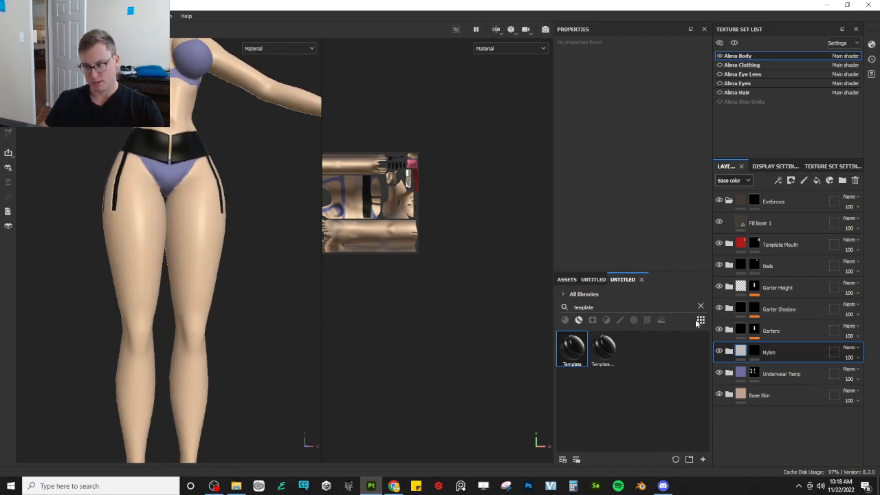
{"action": "left_click", "coordinate": [729, 353]}
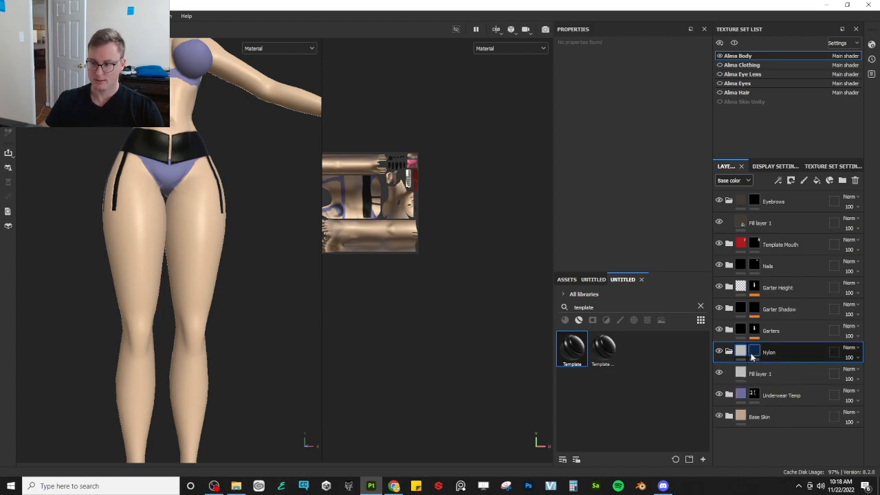
{"action": "left_click", "coordinate": [738, 372]}
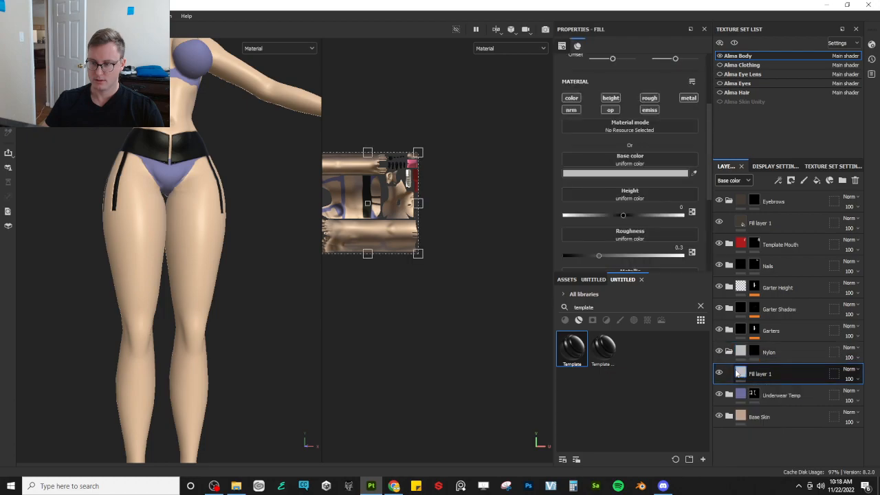
{"action": "left_click", "coordinate": [573, 99], "text": "alt"}
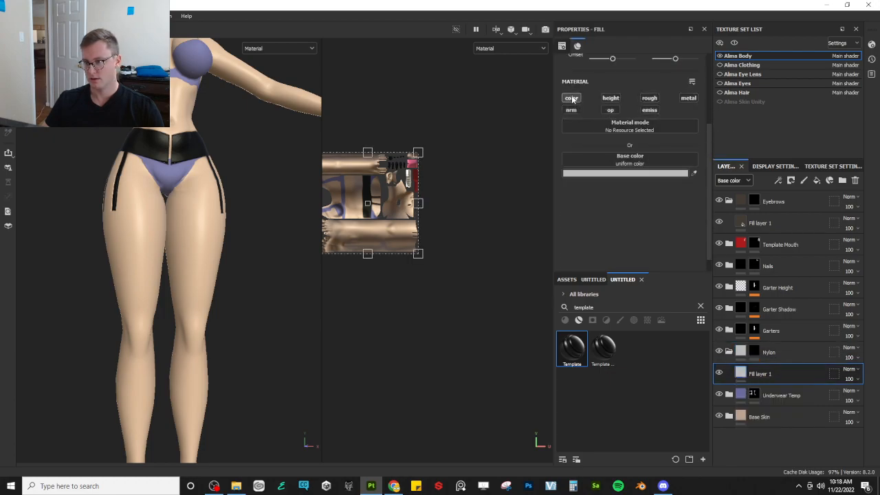
{"action": "left_click", "coordinate": [600, 177]}
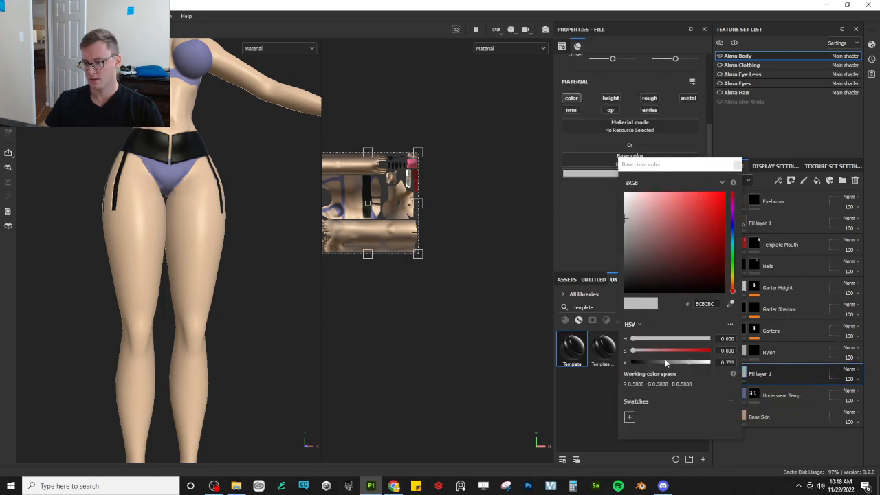
{"action": "left_click_drag", "start_coordinate": [665, 360], "coordinate": [581, 313]}
{"action": "left_click", "coordinate": [751, 171]}
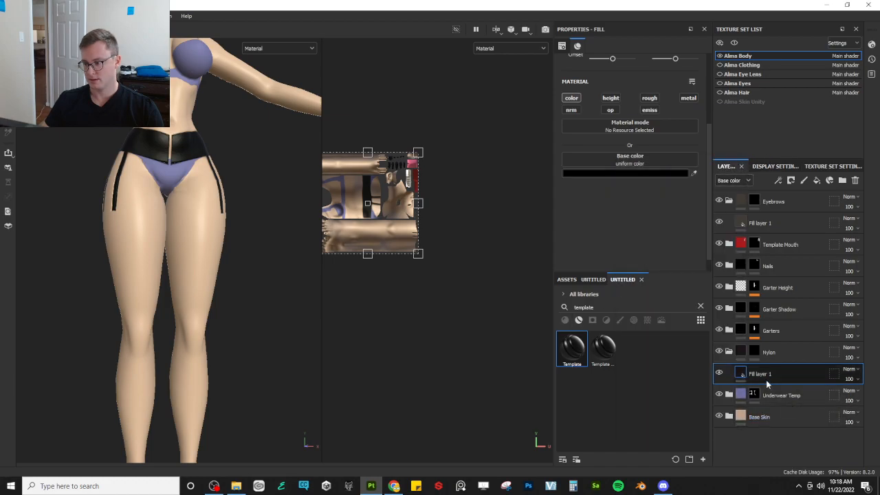
{"action": "right_click", "coordinate": [763, 374]}
{"action": "left_click", "coordinate": [777, 18]}
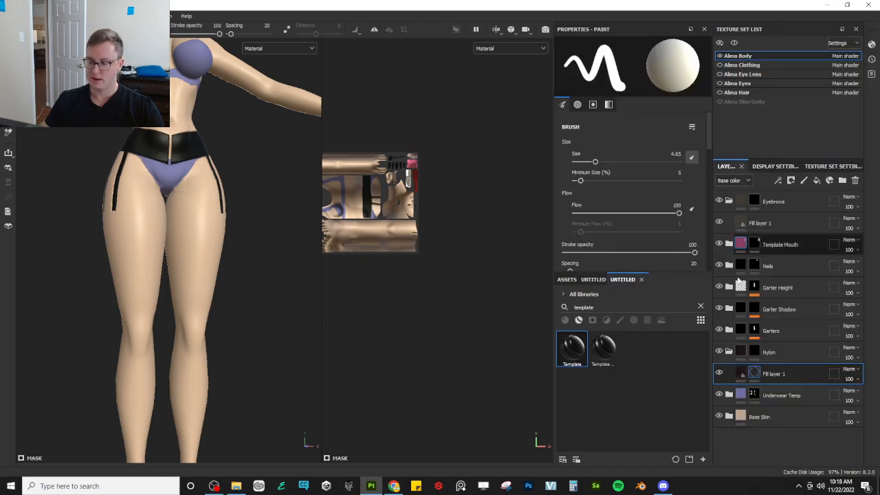
{"action": "left_click", "coordinate": [780, 348]}
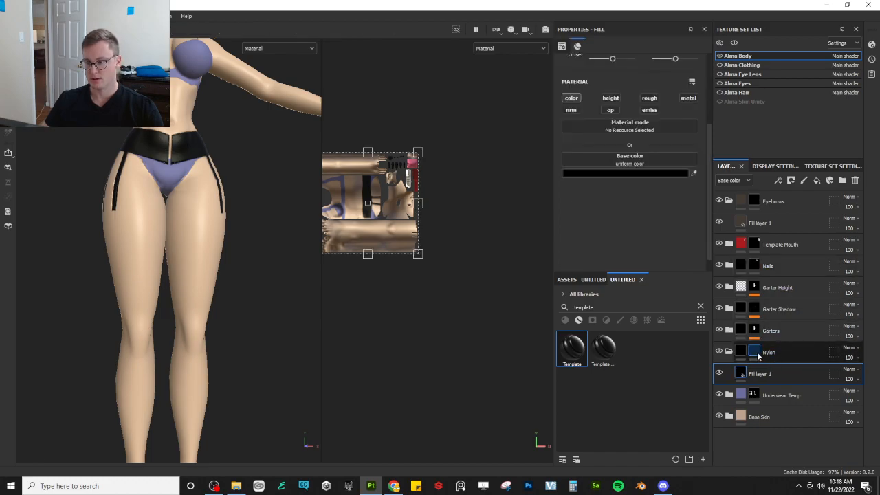
- Add a fill to the Nylon folder's mask and assign the Shape Brick texture as its grayscale
{"action": "right_click", "coordinate": [757, 352]}
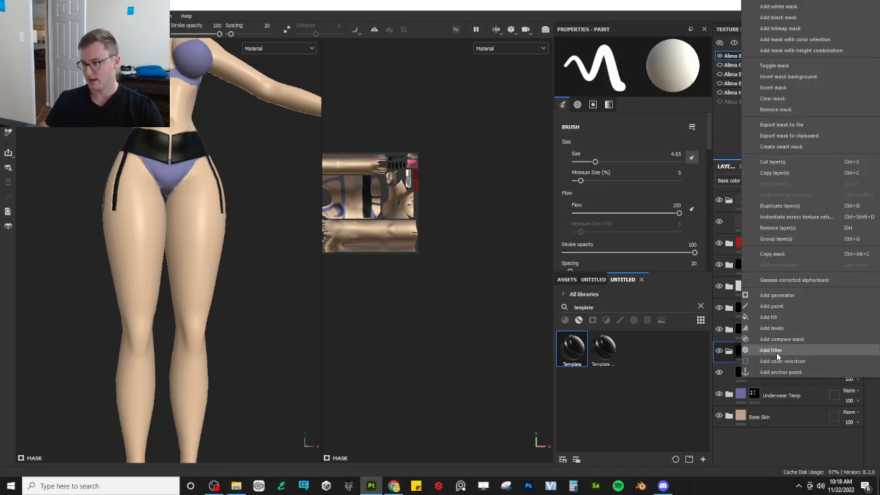
{"action": "left_click", "coordinate": [771, 317]}
{"action": "left_click", "coordinate": [662, 104]}
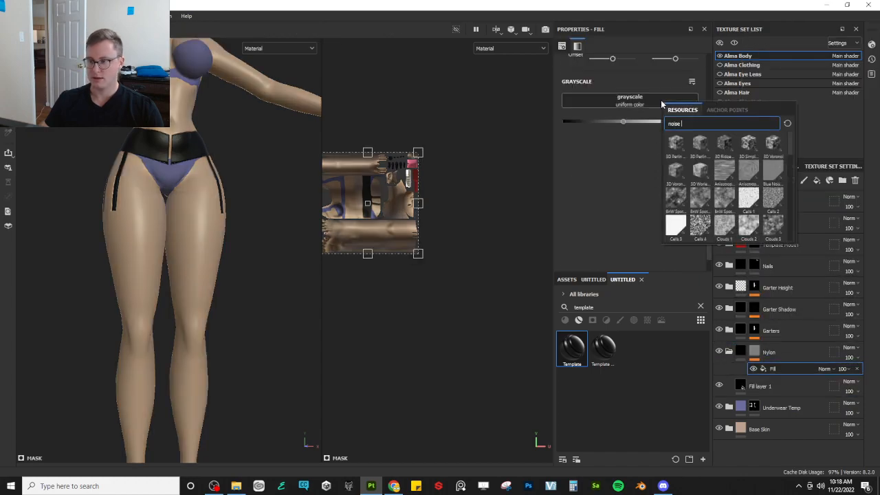
{"action": "type", "text": "grid"}
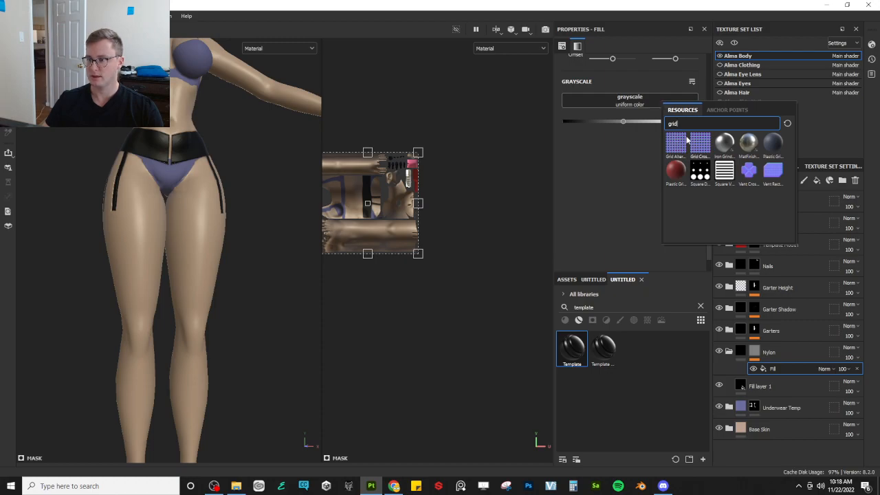
{"action": "key", "text": "BackSpace"}
{"action": "key", "text": "BackSpace"}
{"action": "key", "text": "BackSpace"}
{"action": "key", "text": "BackSpace"}
{"action": "type", "text": "brick"}
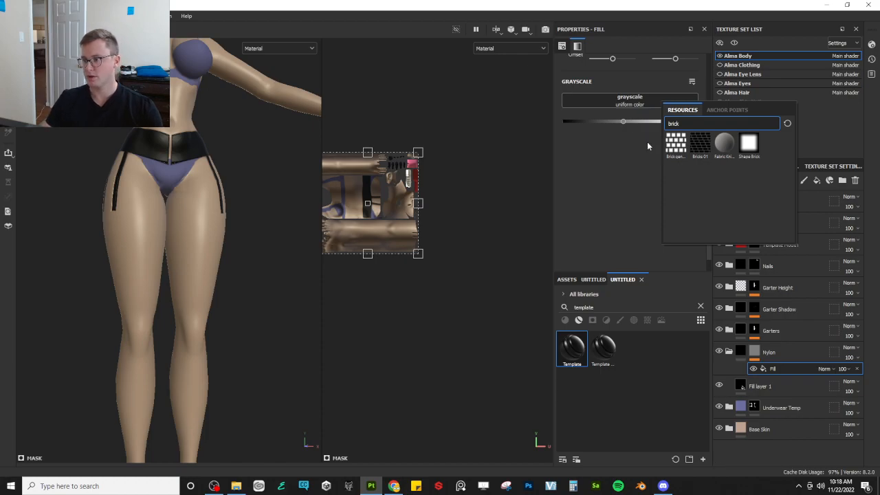
{"action": "left_click", "coordinate": [750, 146]}
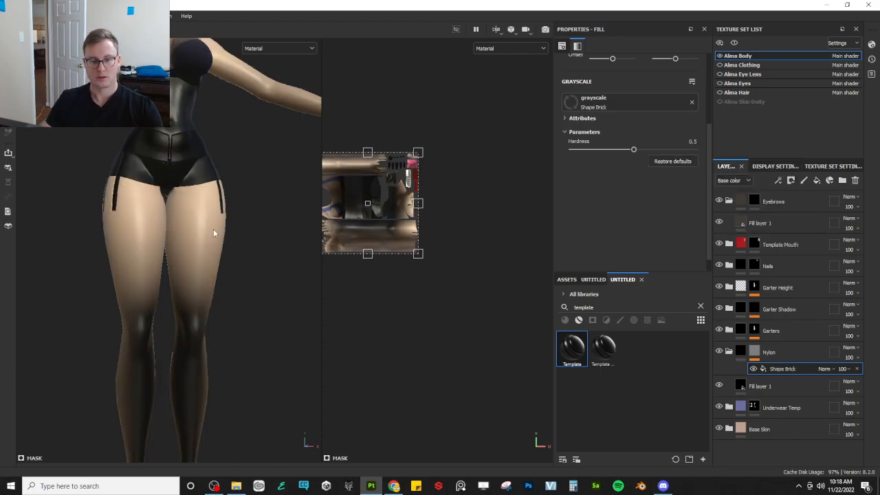
- Set the Shape Brick fill's tiling to 800 and check the resulting mesh on the thighs up close
{"action": "scroll", "coordinate": [660, 124], "scroll_direction": "up", "scroll_amount": 2}
{"action": "scroll", "coordinate": [622, 212], "scroll_direction": "down", "scroll_amount": 2}
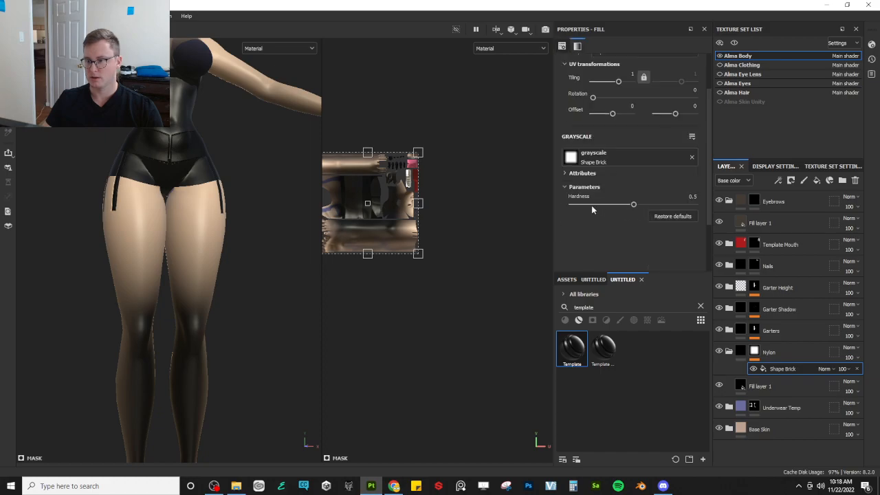
{"action": "left_click_drag", "start_coordinate": [623, 82], "coordinate": [702, 82]}
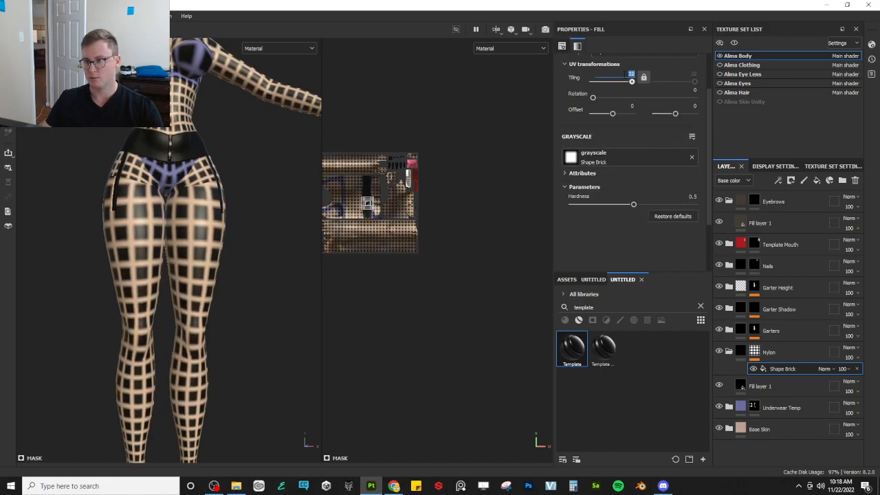
{"action": "type", "text": "00"}
{"action": "key", "text": "Return"}
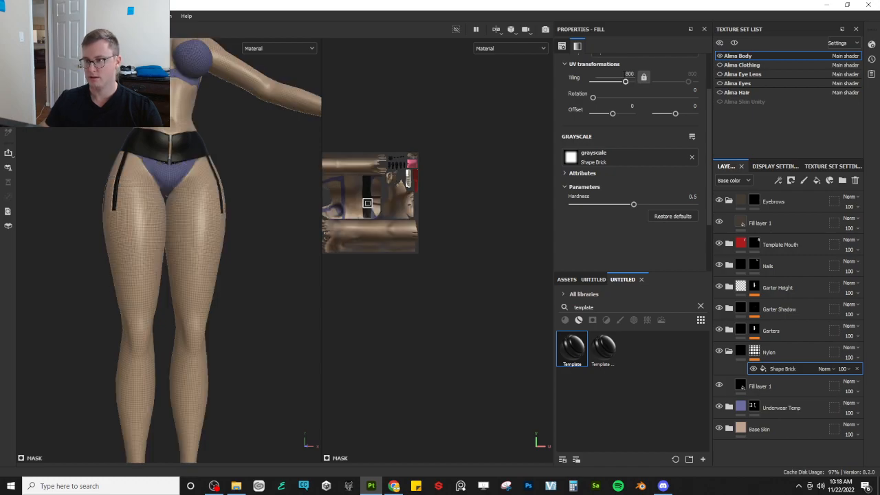
{"action": "right_click_drag", "start_coordinate": [150, 206], "coordinate": [252, 299], "text": "alt"}
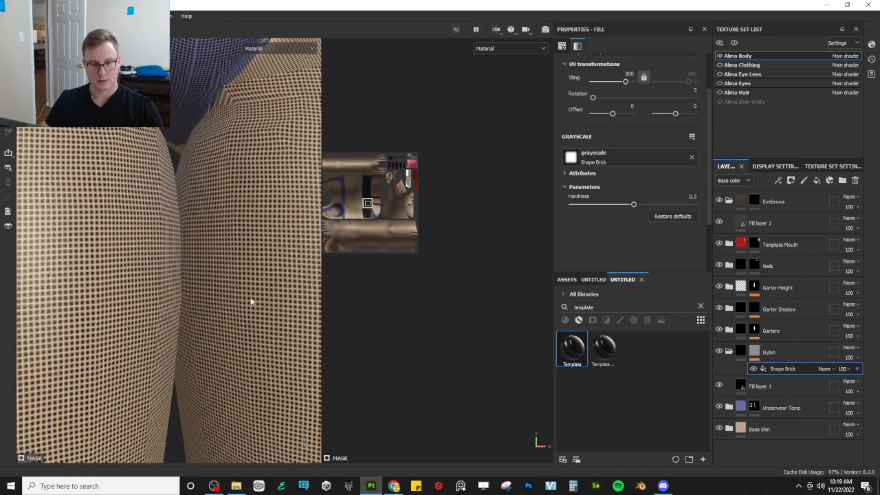
{"action": "middle_click_drag", "start_coordinate": [252, 299], "coordinate": [137, 365], "text": "alt"}
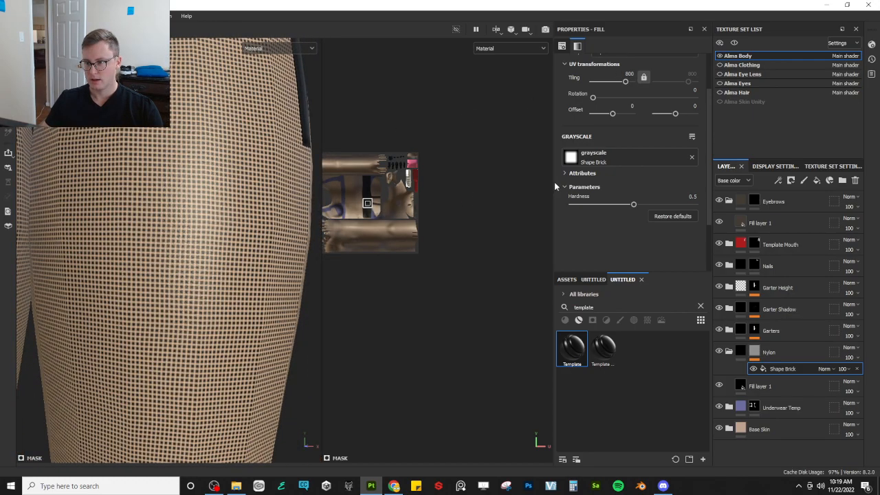
- Add an Invert filter above the Shape Brick fill in the Nylon folder's mask
{"action": "right_click", "coordinate": [766, 357]}
{"action": "left_click", "coordinate": [776, 351]}
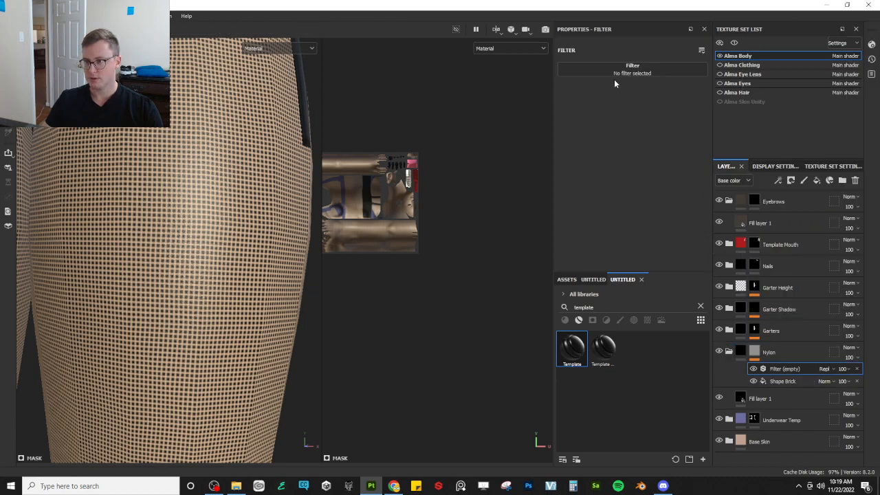
{"action": "left_click", "coordinate": [607, 69]}
{"action": "scroll", "coordinate": [675, 119], "scroll_direction": "down", "scroll_amount": 5}
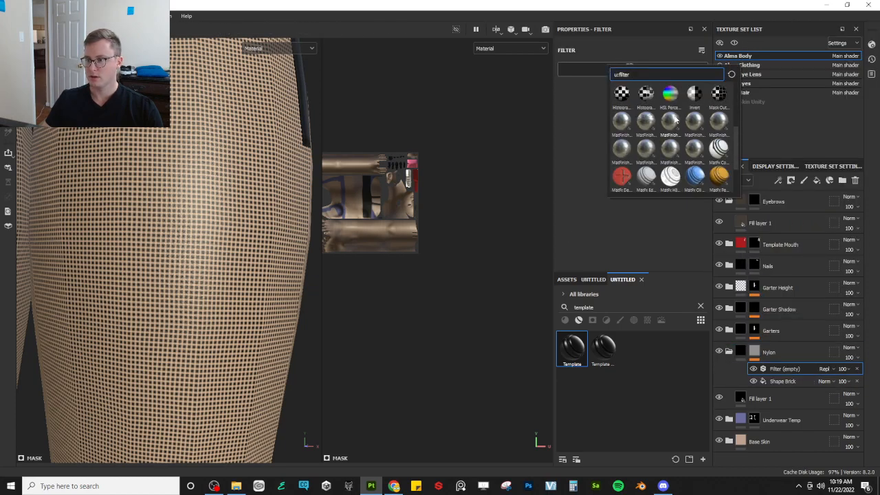
{"action": "left_click", "coordinate": [699, 101]}
- Inspect the nylon mesh pattern on the thighs, lower legs, ankles and feet from several angles and distances
{"action": "scroll", "coordinate": [239, 224], "scroll_direction": "down", "scroll_amount": 5}
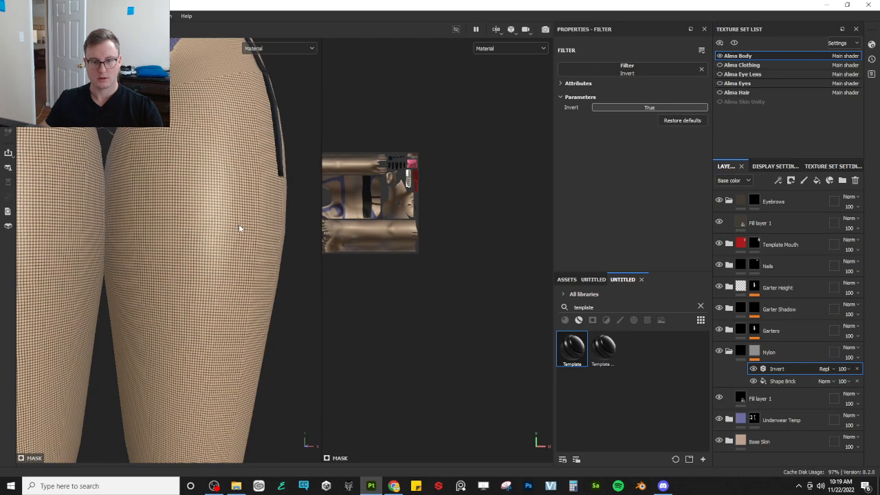
{"action": "left_click_drag", "start_coordinate": [257, 276], "coordinate": [246, 333], "text": "alt"}
{"action": "scroll", "coordinate": [145, 287], "scroll_direction": "up", "scroll_amount": 8}
{"action": "middle_click_drag", "start_coordinate": [247, 336], "coordinate": [150, 256], "text": "alt"}
{"action": "scroll", "coordinate": [179, 252], "scroll_direction": "down", "scroll_amount": 10}
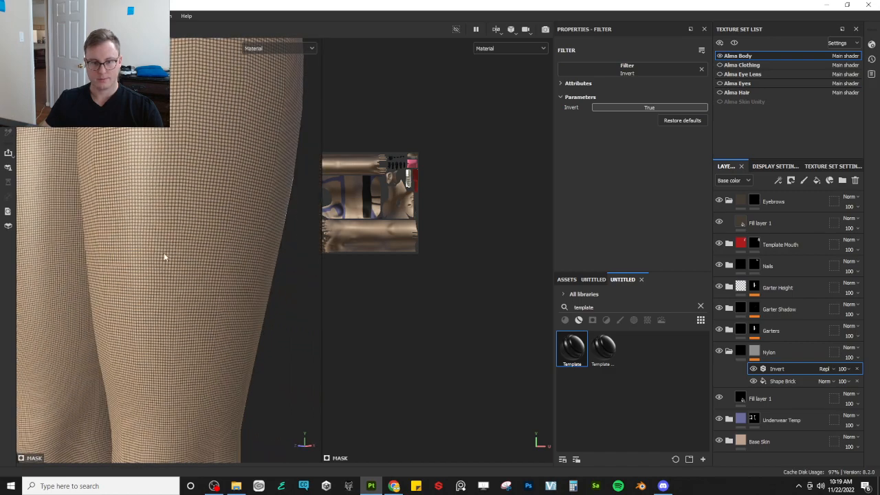
{"action": "left_click_drag", "start_coordinate": [176, 257], "coordinate": [195, 252], "text": "alt"}
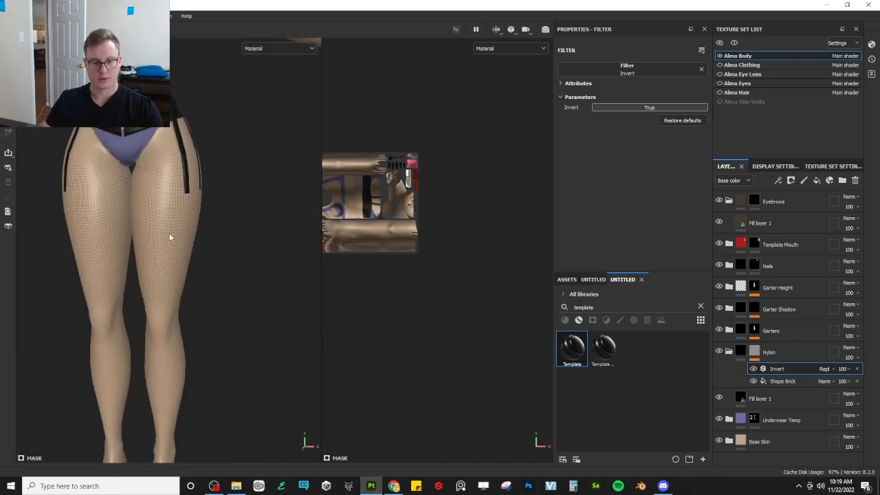
{"action": "middle_click_drag", "start_coordinate": [173, 288], "coordinate": [184, 103], "text": "alt"}
{"action": "scroll", "coordinate": [167, 250], "scroll_direction": "up", "scroll_amount": 6}
{"action": "middle_click_drag", "start_coordinate": [191, 339], "coordinate": [192, 160], "text": "alt"}
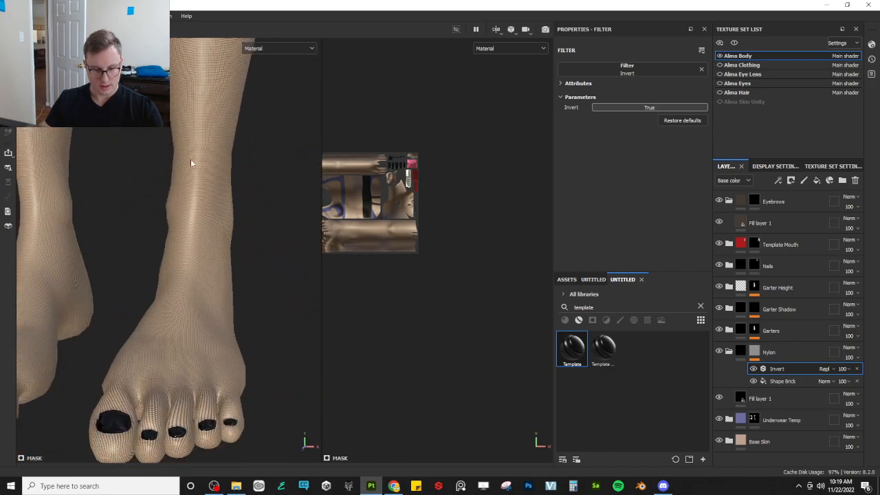
{"action": "left_click_drag", "start_coordinate": [182, 289], "coordinate": [134, 268], "text": "alt"}
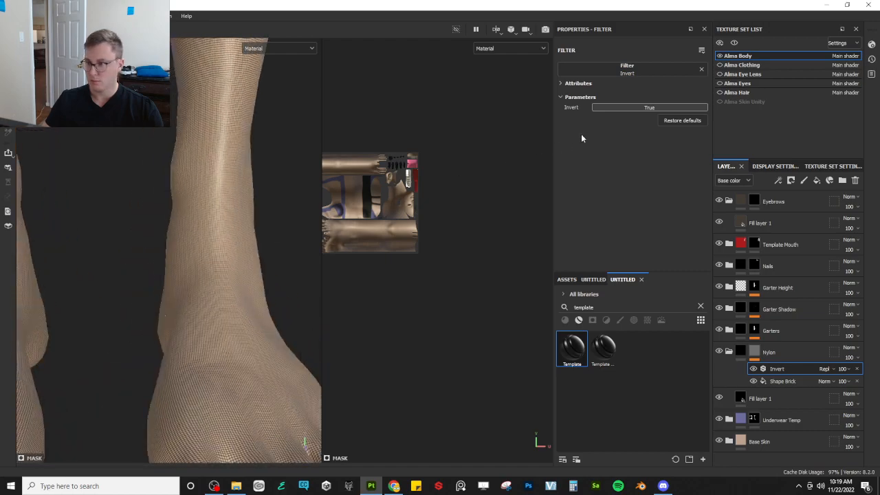
- Try Tri-planar projection on the Shape Brick fill and check the mesh on the feet, calves and thighs
{"action": "left_click", "coordinate": [775, 382]}
{"action": "left_click", "coordinate": [622, 80]}
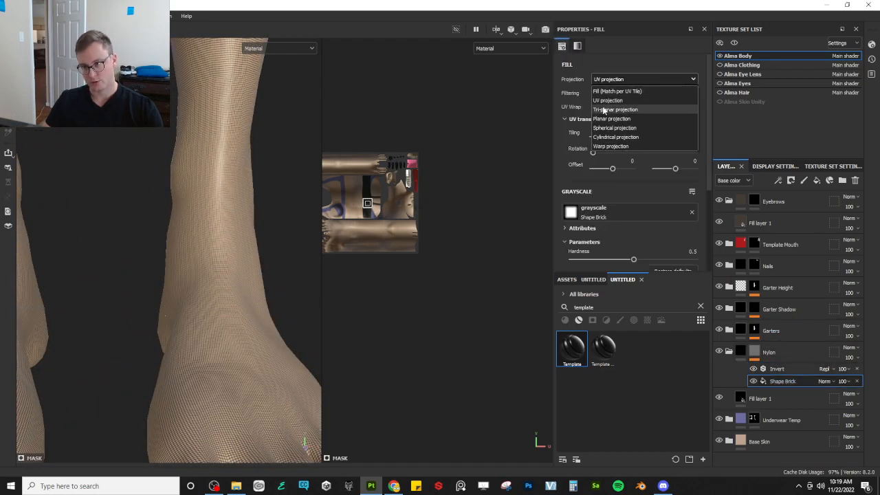
{"action": "left_click", "coordinate": [619, 96]}
{"action": "left_click_drag", "start_coordinate": [233, 198], "coordinate": [202, 153], "text": "alt"}
{"action": "scroll", "coordinate": [178, 205], "scroll_direction": "down", "scroll_amount": 5}
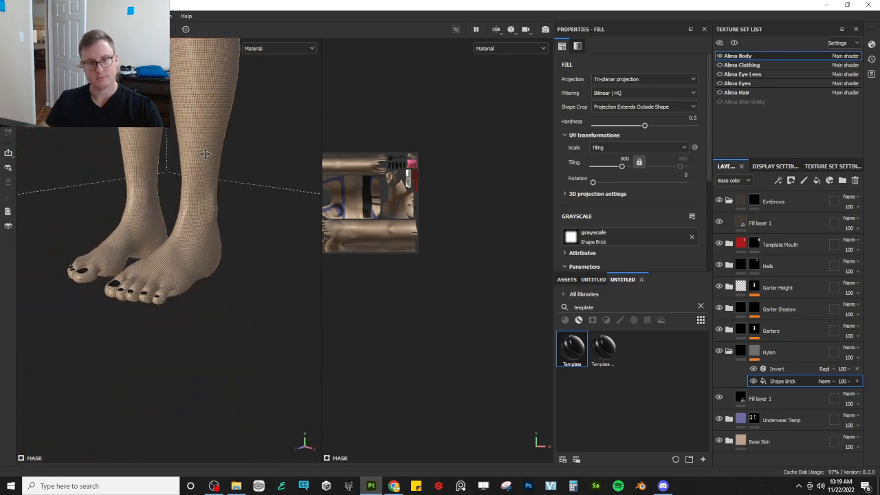
{"action": "scroll", "coordinate": [194, 294], "scroll_direction": "up", "scroll_amount": 4}
{"action": "middle_click_drag", "start_coordinate": [202, 152], "coordinate": [197, 365], "text": "alt"}
{"action": "middle_click_drag", "start_coordinate": [194, 228], "coordinate": [192, 298], "text": "alt"}
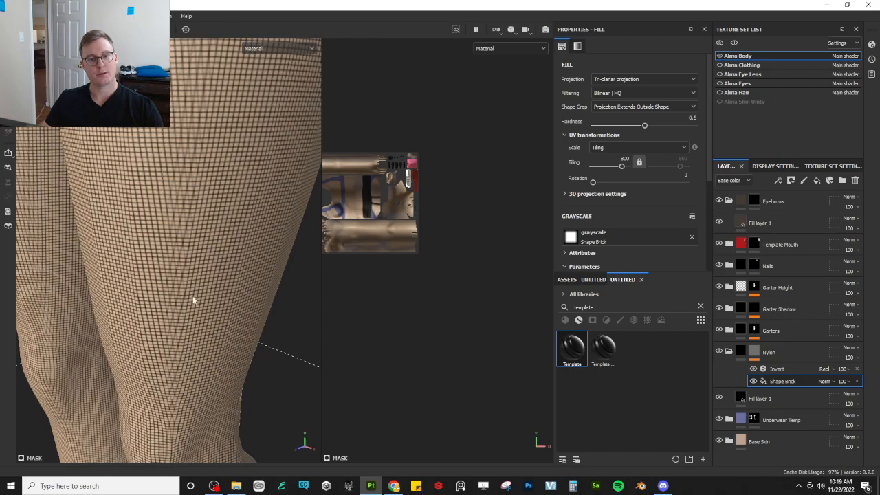
{"action": "scroll", "coordinate": [184, 278], "scroll_direction": "down", "scroll_amount": 2}
{"action": "middle_click_drag", "start_coordinate": [196, 121], "coordinate": [198, 171], "text": "alt"}
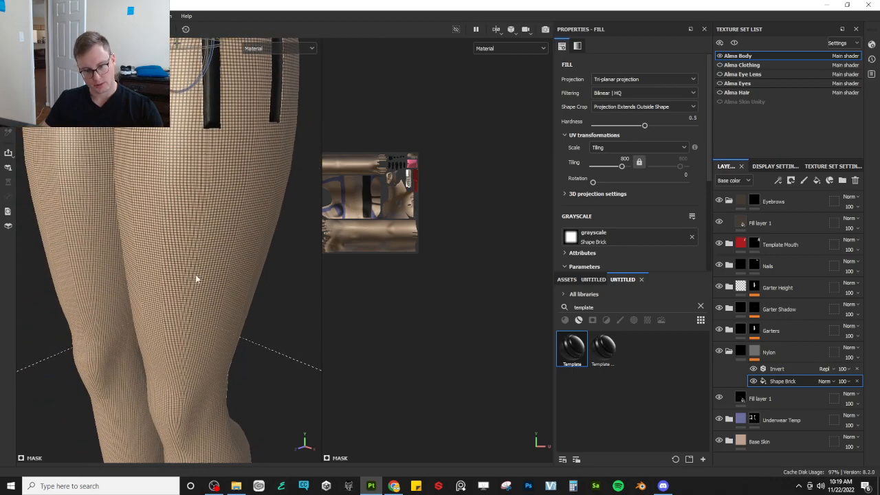
{"action": "left_click_drag", "start_coordinate": [196, 278], "coordinate": [181, 207], "text": "alt"}
{"action": "scroll", "coordinate": [181, 210], "scroll_direction": "down", "scroll_amount": 3}
{"action": "middle_click_drag", "start_coordinate": [196, 318], "coordinate": [216, 139], "text": "alt"}
{"action": "left_click_drag", "start_coordinate": [216, 323], "coordinate": [188, 189], "text": "alt"}
{"action": "scroll", "coordinate": [188, 188], "scroll_direction": "up", "scroll_amount": 2}
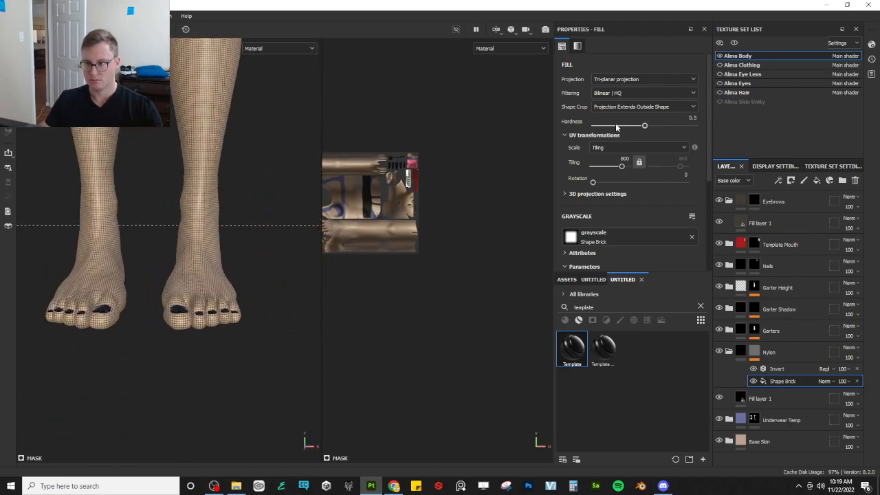
- Return the Shape Brick fill to UV projection and inspect the mesh from the ankles up to the thighs
{"action": "left_click", "coordinate": [630, 79]}
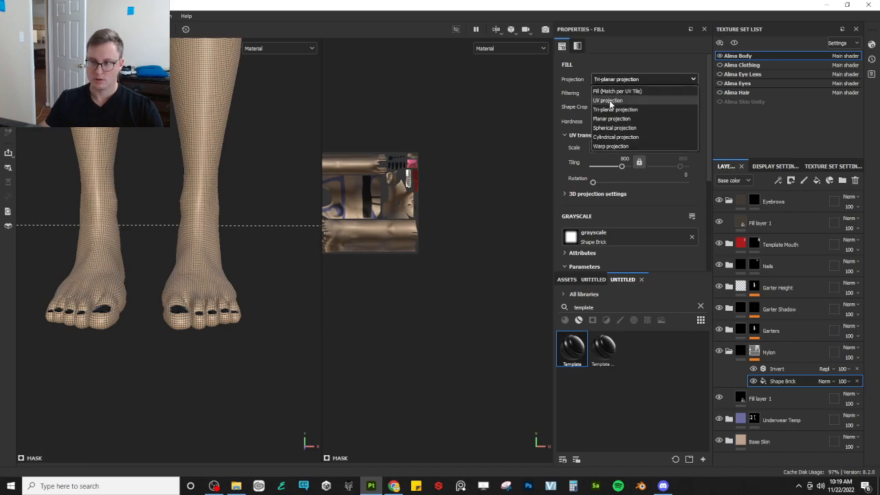
{"action": "left_click", "coordinate": [611, 103]}
{"action": "left_click_drag", "start_coordinate": [201, 164], "coordinate": [28, 234], "text": "alt"}
{"action": "scroll", "coordinate": [174, 328], "scroll_direction": "up", "scroll_amount": 3}
{"action": "scroll", "coordinate": [164, 262], "scroll_direction": "up", "scroll_amount": 5}
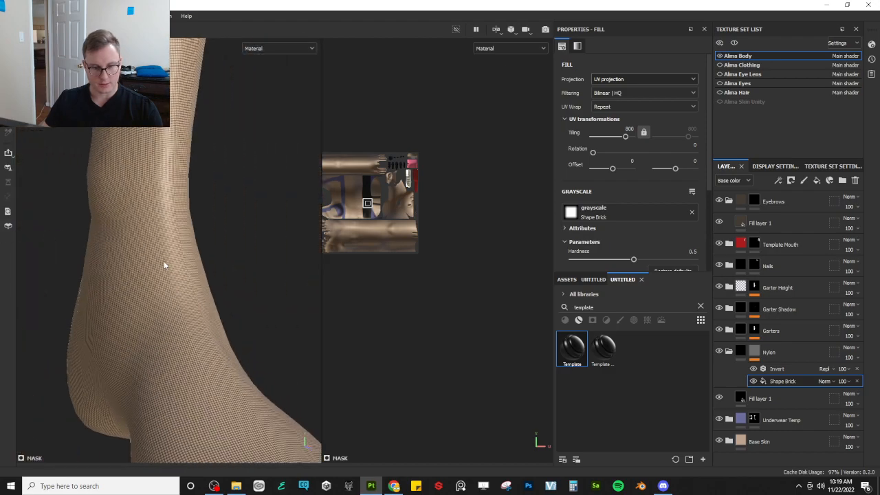
{"action": "scroll", "coordinate": [163, 226], "scroll_direction": "down", "scroll_amount": 2}
{"action": "scroll", "coordinate": [161, 226], "scroll_direction": "down", "scroll_amount": 4}
{"action": "middle_click_drag", "start_coordinate": [166, 158], "coordinate": [154, 308], "text": "alt"}
{"action": "scroll", "coordinate": [155, 308], "scroll_direction": "up", "scroll_amount": 2}
{"action": "scroll", "coordinate": [156, 302], "scroll_direction": "down", "scroll_amount": 4}
{"action": "middle_click_drag", "start_coordinate": [172, 197], "coordinate": [145, 260], "text": "alt"}
{"action": "scroll", "coordinate": [162, 208], "scroll_direction": "up", "scroll_amount": 3}
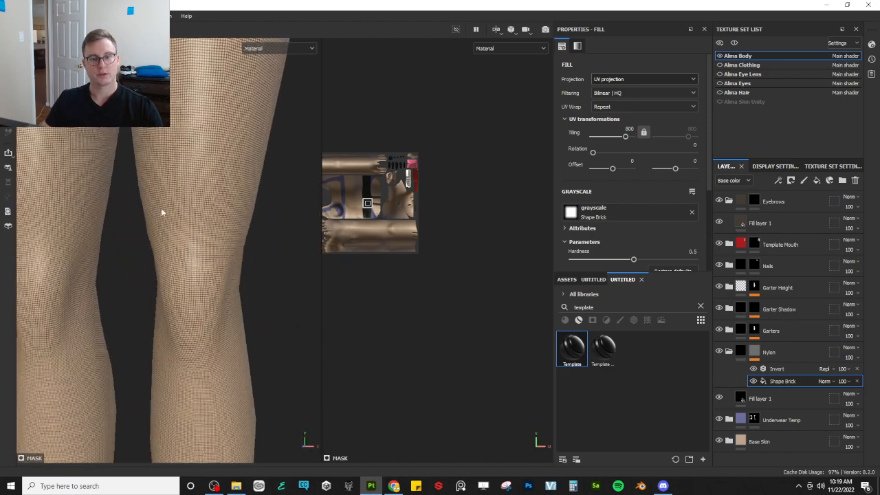
{"action": "middle_click_drag", "start_coordinate": [163, 210], "coordinate": [183, 214], "text": "alt"}
{"action": "left_click_drag", "start_coordinate": [183, 213], "coordinate": [183, 131], "text": "alt"}
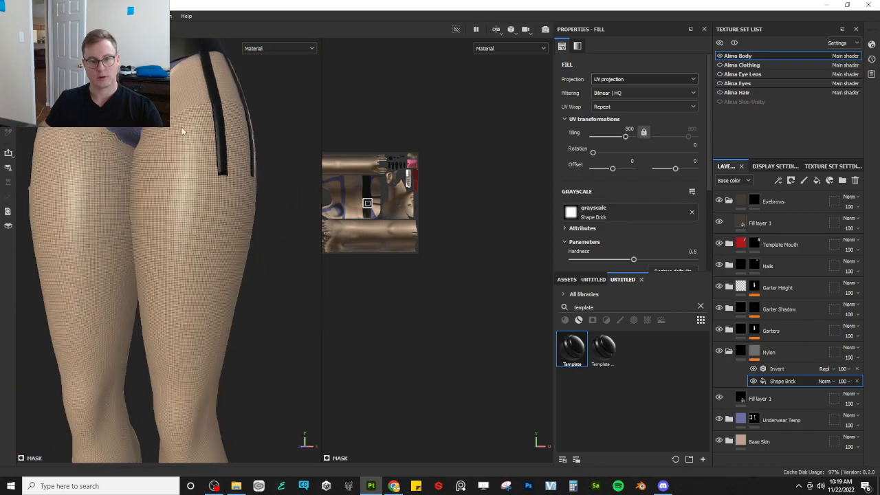
- Add a paint effect to the Nylon folder's mask and prepare a UV-shell polygon fill with colour 0
{"action": "left_click", "coordinate": [755, 351]}
{"action": "right_click", "coordinate": [760, 350]}
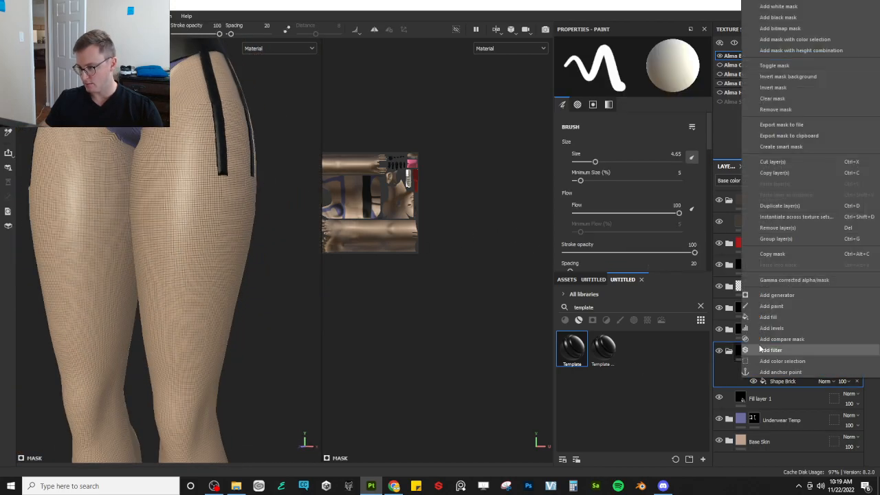
{"action": "left_click", "coordinate": [770, 306]}
{"action": "key", "text": "f"}
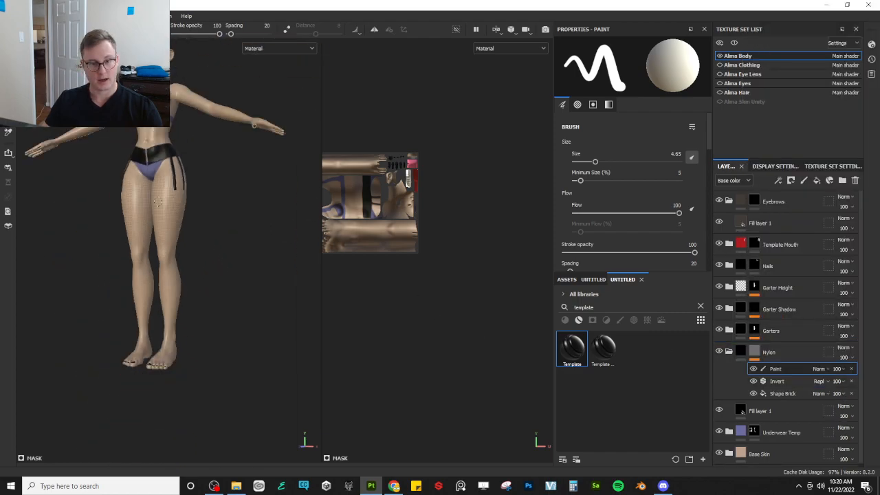
{"action": "key", "text": "4"}
{"action": "middle_click_drag", "start_coordinate": [434, 250], "coordinate": [515, 265], "text": "alt"}
{"action": "scroll", "coordinate": [468, 274], "scroll_direction": "up", "scroll_amount": 3}
{"action": "key", "text": "x"}
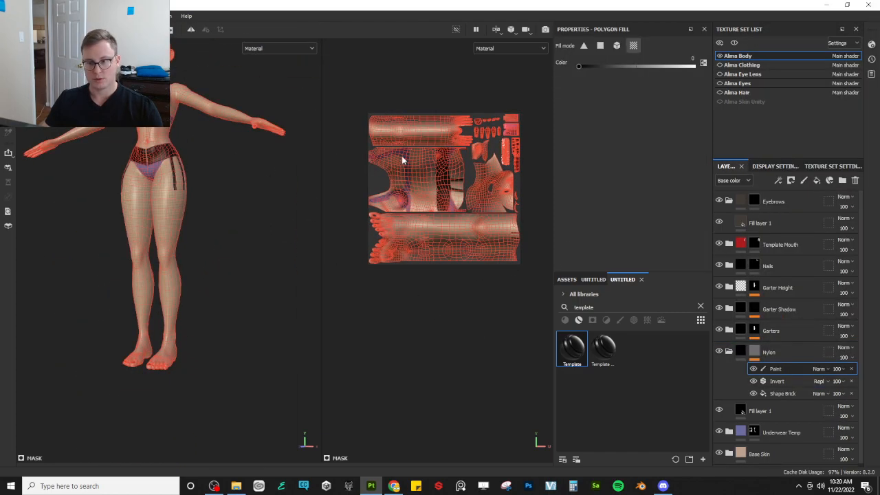
- Try the Multiply blend mode on the Nylon mask's paint effect
{"action": "left_click", "coordinate": [819, 368]}
{"action": "left_click", "coordinate": [823, 130]}
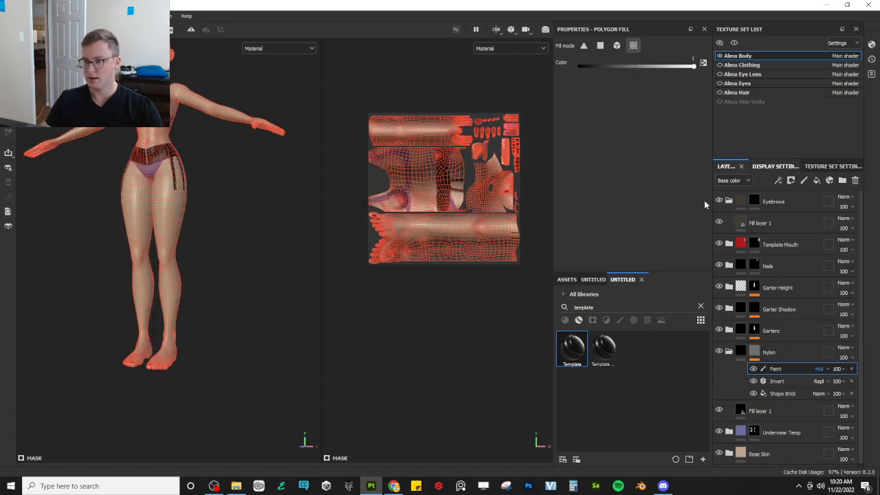
{"action": "scroll", "coordinate": [487, 272], "scroll_direction": "up", "scroll_amount": 1}
{"action": "scroll", "coordinate": [467, 279], "scroll_direction": "down", "scroll_amount": 1}
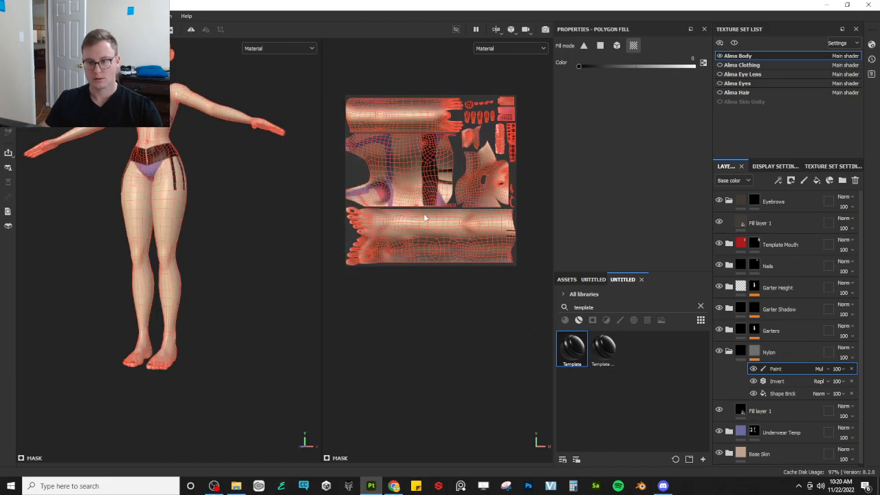
- Set the paint effect's blend mode to Subtract and confine the nylon to the leg UV shells with polygon fills
{"action": "left_click", "coordinate": [820, 369]}
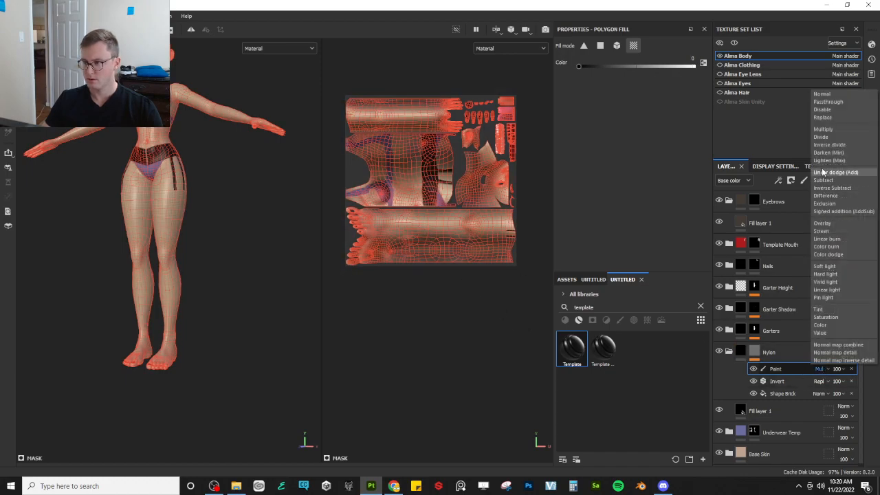
{"action": "left_click", "coordinate": [824, 179]}
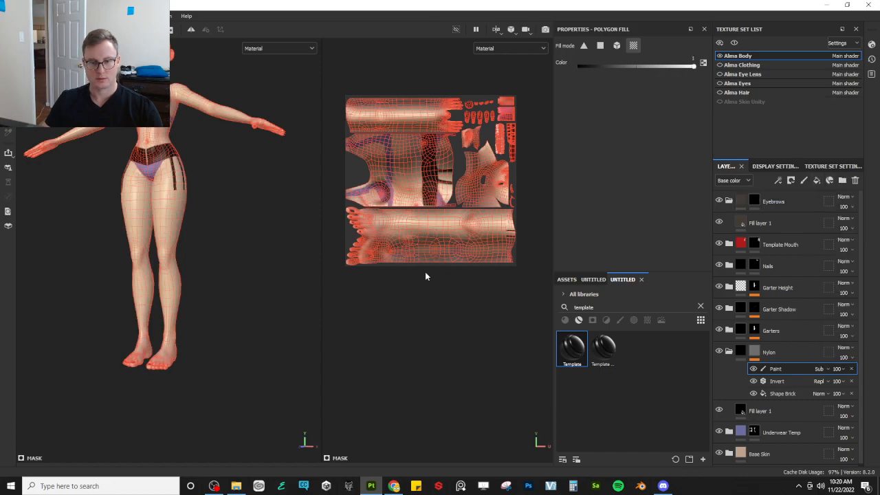
{"action": "scroll", "coordinate": [155, 263], "scroll_direction": "up", "scroll_amount": 4}
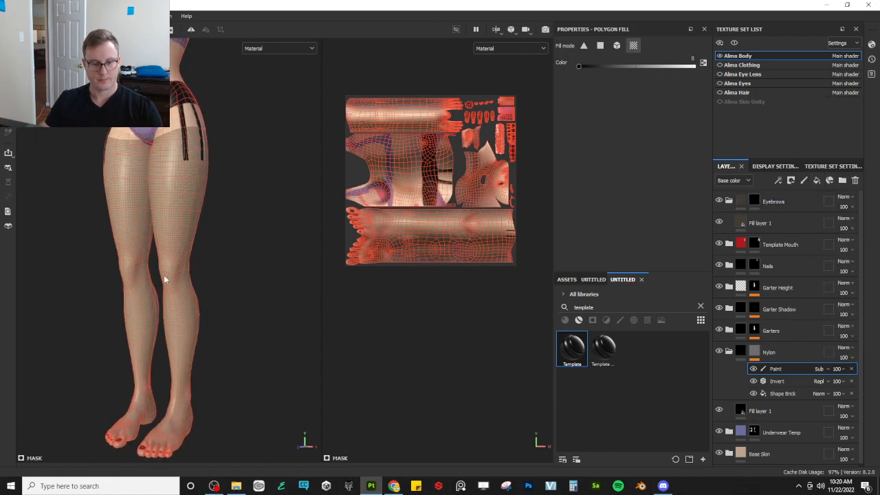
{"action": "scroll", "coordinate": [423, 273], "scroll_direction": "up", "scroll_amount": 4}
{"action": "scroll", "coordinate": [440, 238], "scroll_direction": "down", "scroll_amount": 2}
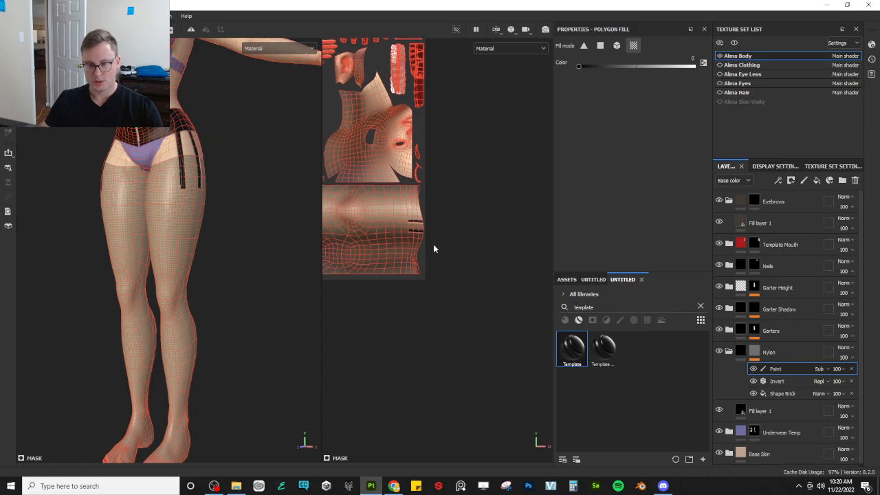
- Remove the nylon from the upper thighs with colour 1 polygon fills, and restore one row below the garter ends with colour 0
{"action": "left_click_drag", "start_coordinate": [385, 154], "coordinate": [465, 323]}
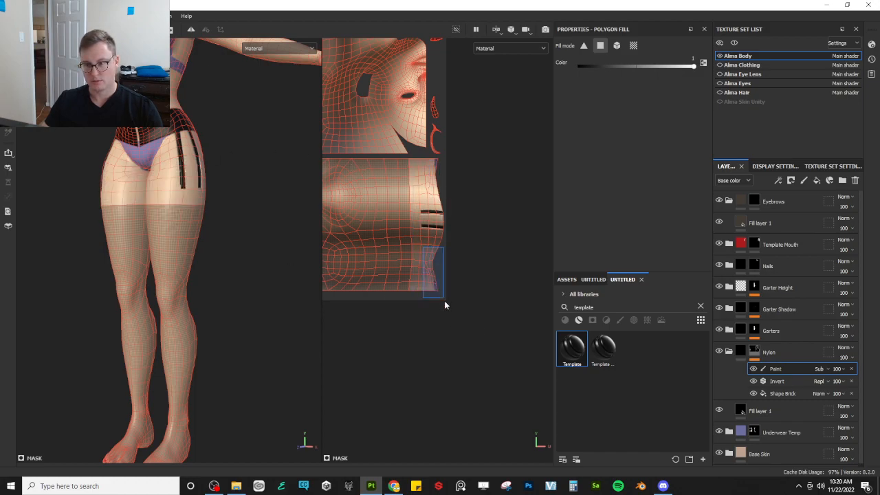
{"action": "left_click_drag", "start_coordinate": [198, 216], "coordinate": [244, 213], "text": "alt"}
{"action": "scroll", "coordinate": [423, 206], "scroll_direction": "up", "scroll_amount": 1}
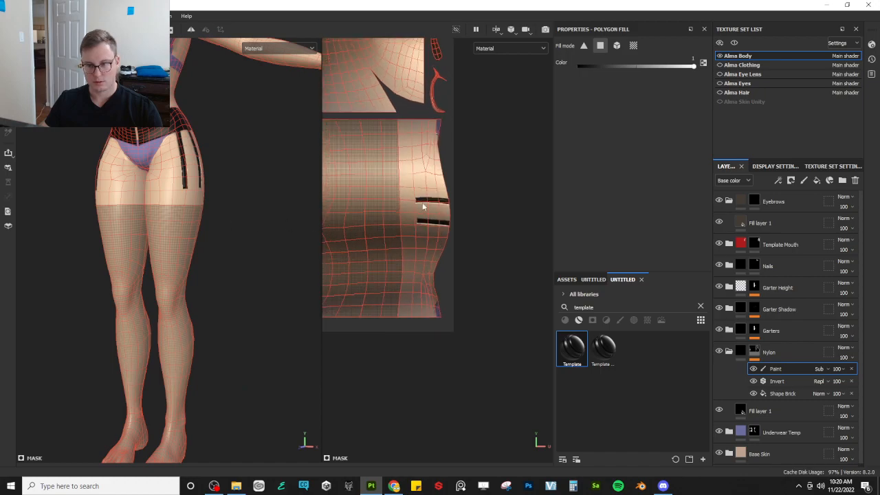
{"action": "left_click_drag", "start_coordinate": [389, 129], "coordinate": [405, 217]}
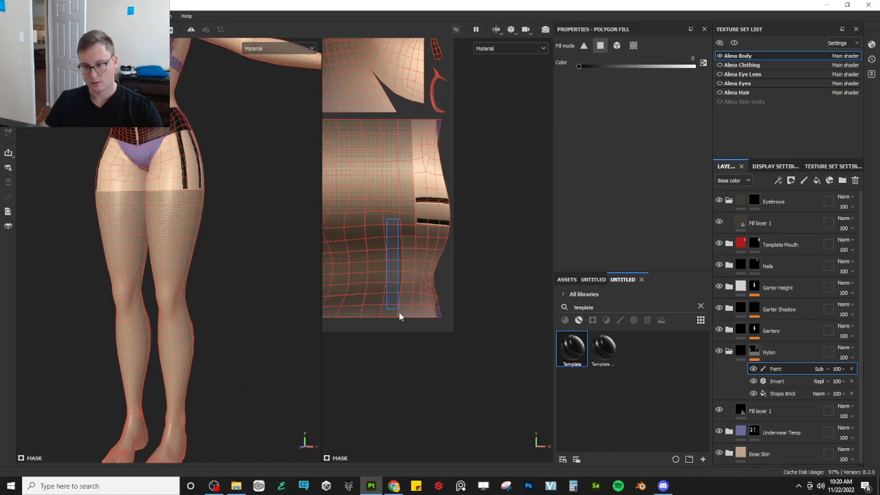
{"action": "left_click_drag", "start_coordinate": [399, 312], "coordinate": [402, 324]}
- Enable height on the Nylon folder's fill layer and set it to 0.005 while viewing the thigh mesh up close
{"action": "mouse_move", "coordinate": [190, 277]}
{"action": "left_mouse_down", "text": "alt"}
{"action": "mouse_move", "coordinate": [238, 249]}
{"action": "mouse_move", "coordinate": [133, 220]}
{"action": "left_mouse_up", "text": "alt"}
{"action": "key", "text": "1"}
{"action": "right_click_drag", "start_coordinate": [134, 220], "coordinate": [188, 224], "text": "alt"}
{"action": "left_click_drag", "start_coordinate": [188, 224], "coordinate": [117, 226], "text": "alt"}
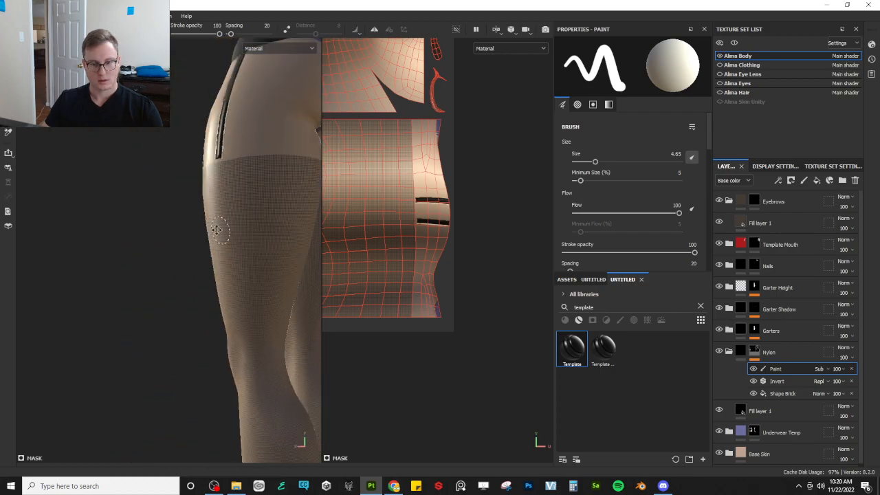
{"action": "middle_click_drag", "start_coordinate": [217, 231], "coordinate": [153, 227], "text": "alt"}
{"action": "right_click_drag", "start_coordinate": [153, 227], "coordinate": [176, 247], "text": "alt"}
{"action": "middle_click_drag", "start_coordinate": [177, 246], "coordinate": [140, 244], "text": "alt"}
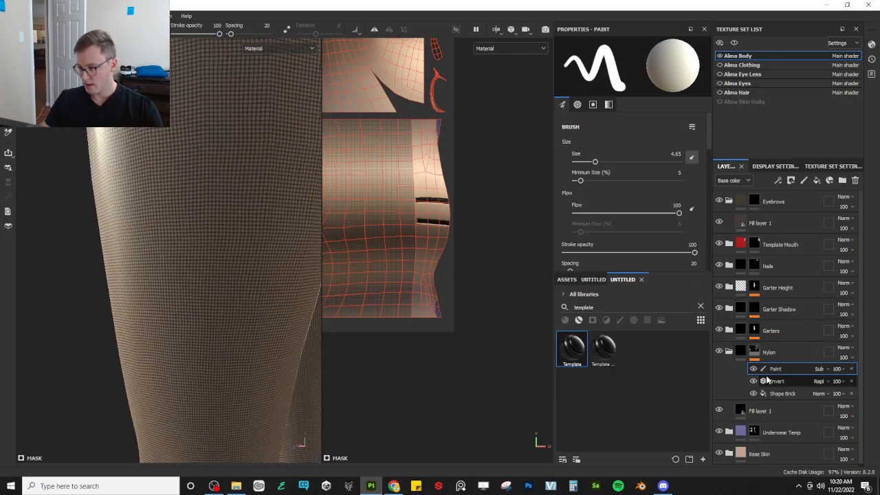
{"action": "left_click", "coordinate": [756, 411]}
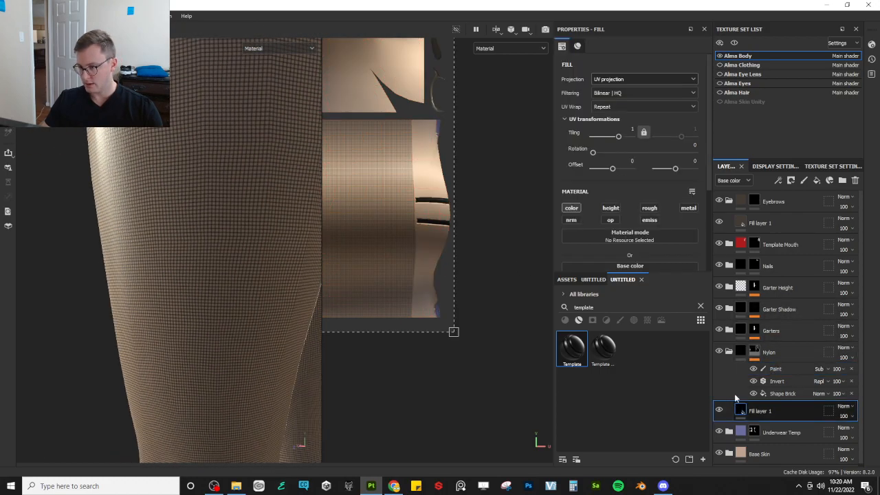
{"action": "left_click", "coordinate": [612, 210]}
{"action": "scroll", "coordinate": [627, 208], "scroll_direction": "down", "scroll_amount": 2}
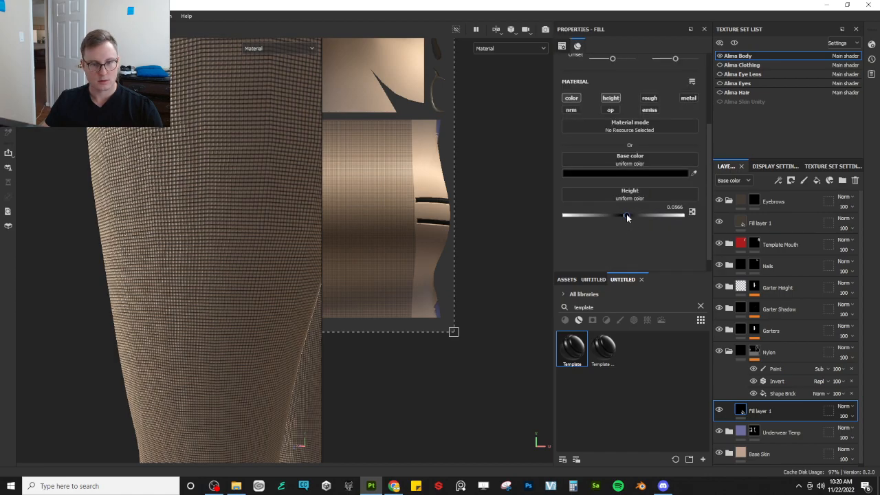
{"action": "left_click_drag", "start_coordinate": [627, 216], "coordinate": [624, 217]}
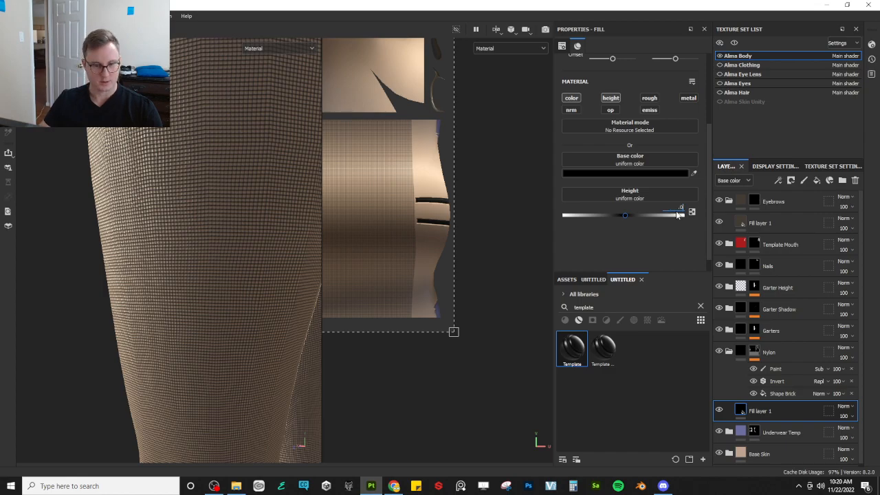
{"action": "key", "text": "Return"}
- Enable roughness on the Nylon folder's fill layer and set it to about 0.51
{"action": "scroll", "coordinate": [78, 241], "scroll_direction": "down", "scroll_amount": 5}
{"action": "left_click_drag", "start_coordinate": [78, 241], "coordinate": [164, 240], "text": "alt"}
{"action": "scroll", "coordinate": [418, 167], "scroll_direction": "up", "scroll_amount": 2}
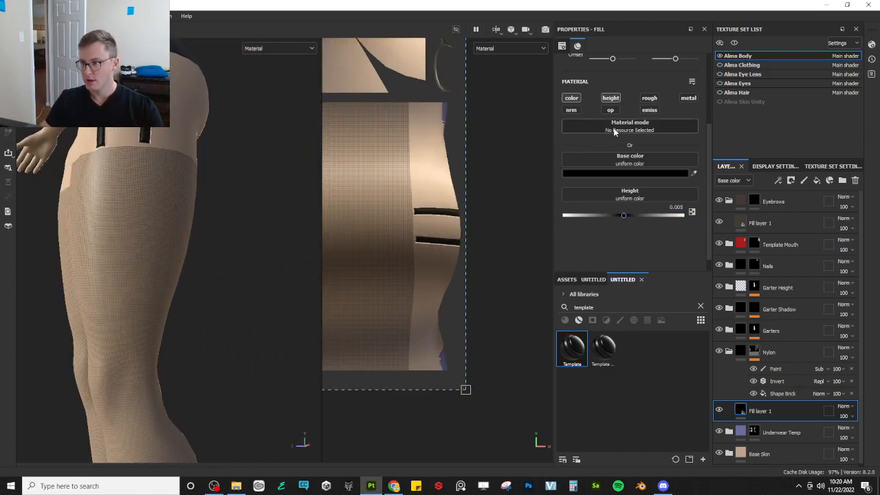
{"action": "left_click", "coordinate": [649, 98]}
{"action": "scroll", "coordinate": [203, 251], "scroll_direction": "up", "scroll_amount": 3}
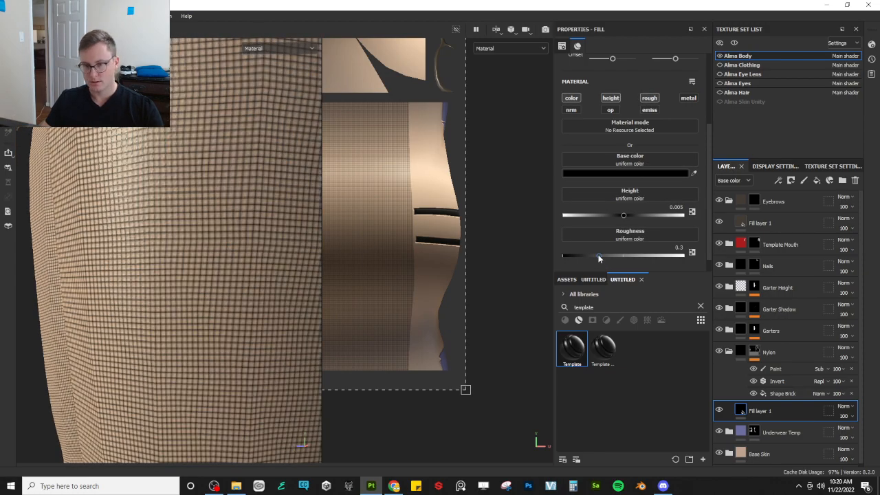
{"action": "left_click_drag", "start_coordinate": [598, 256], "coordinate": [625, 251]}
{"action": "right_click_drag", "start_coordinate": [273, 207], "coordinate": [117, 170], "text": "alt"}
{"action": "left_click_drag", "start_coordinate": [117, 170], "coordinate": [152, 222], "text": "alt"}
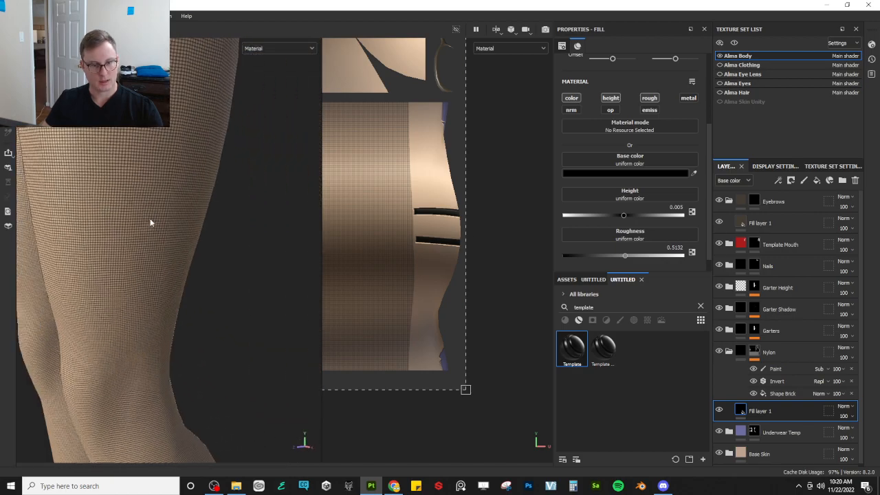
- Raise the nylon fill layer's roughness to about 0.6 and check the sheen on the legs
{"action": "right_click_drag", "start_coordinate": [151, 222], "coordinate": [170, 313], "text": "alt"}
{"action": "left_click_drag", "start_coordinate": [240, 242], "coordinate": [235, 306], "text": "alt"}
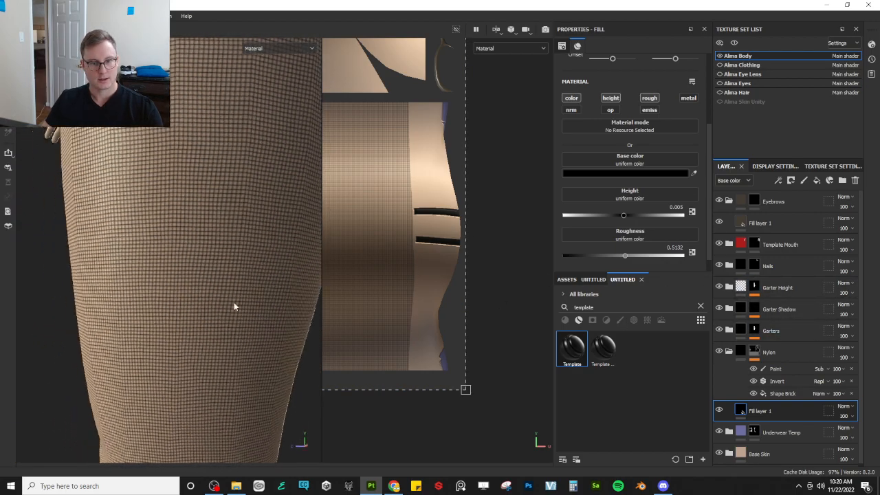
{"action": "left_click_drag", "start_coordinate": [628, 256], "coordinate": [636, 254]}
{"action": "scroll", "coordinate": [181, 280], "scroll_direction": "down", "scroll_amount": 4}
{"action": "left_click_drag", "start_coordinate": [180, 281], "coordinate": [191, 300], "text": "alt"}
{"action": "scroll", "coordinate": [191, 301], "scroll_direction": "up", "scroll_amount": 8}
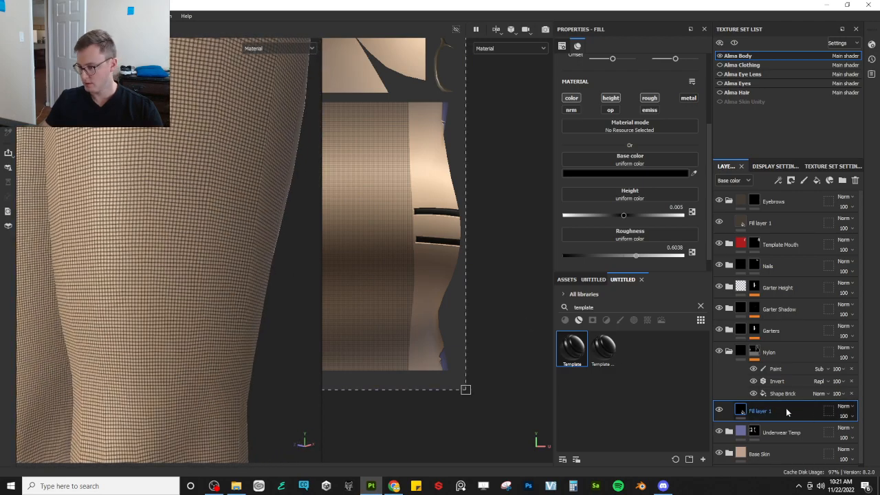
- Lower the Shape Brick fill's Hardness, settling on 0.31, and check the mesh thickness on the legs
{"action": "left_click", "coordinate": [782, 394]}
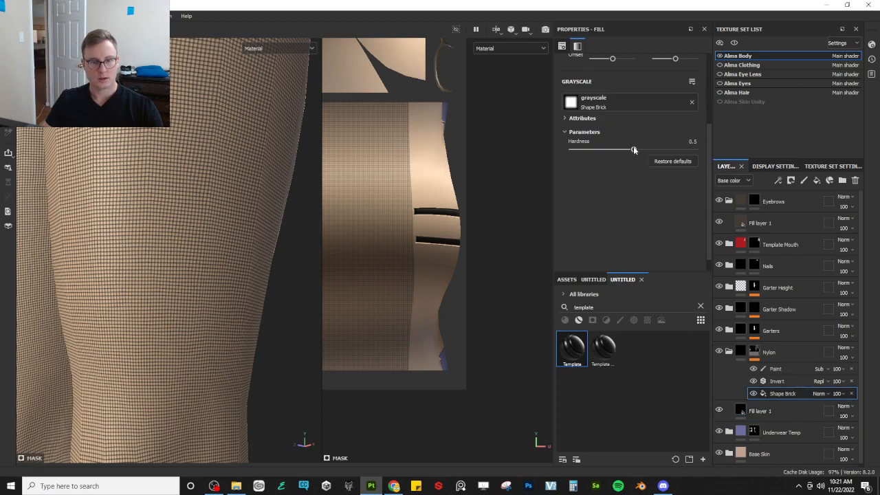
{"action": "left_click_drag", "start_coordinate": [648, 149], "coordinate": [604, 150]}
{"action": "scroll", "coordinate": [172, 236], "scroll_direction": "down", "scroll_amount": 5}
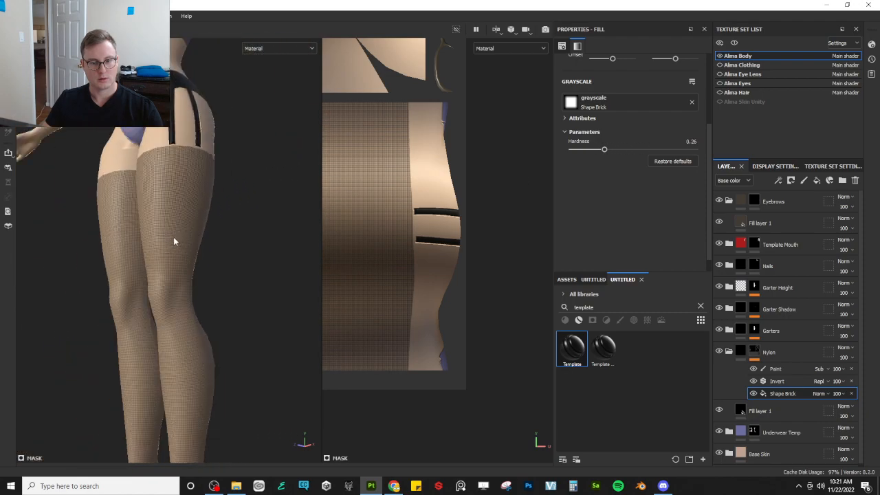
{"action": "left_click_drag", "start_coordinate": [173, 237], "coordinate": [206, 260], "text": "alt"}
{"action": "scroll", "coordinate": [197, 262], "scroll_direction": "down", "scroll_amount": 5}
{"action": "scroll", "coordinate": [191, 266], "scroll_direction": "up", "scroll_amount": 8}
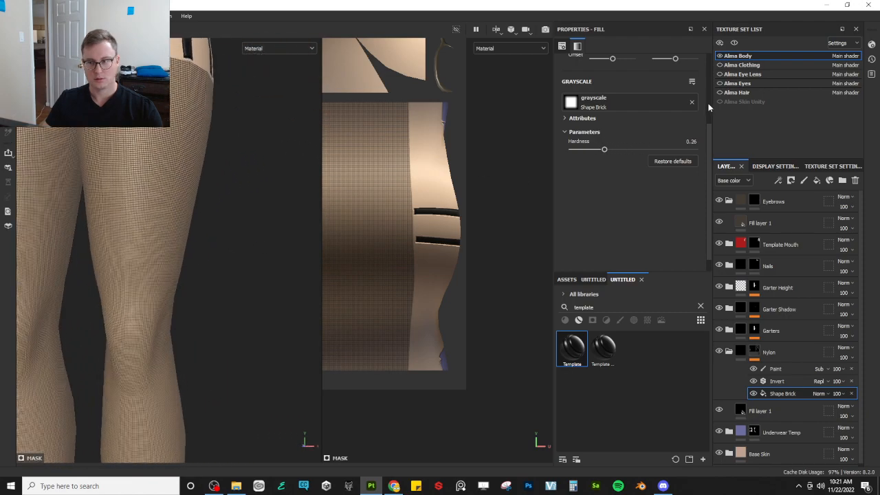
{"action": "mouse_move", "coordinate": [605, 150]}
{"action": "left_mouse_down"}
{"action": "mouse_move", "coordinate": [658, 149]}
{"action": "mouse_move", "coordinate": [611, 148]}
{"action": "left_mouse_up"}
{"action": "scroll", "coordinate": [274, 301], "scroll_direction": "down", "scroll_amount": 5}
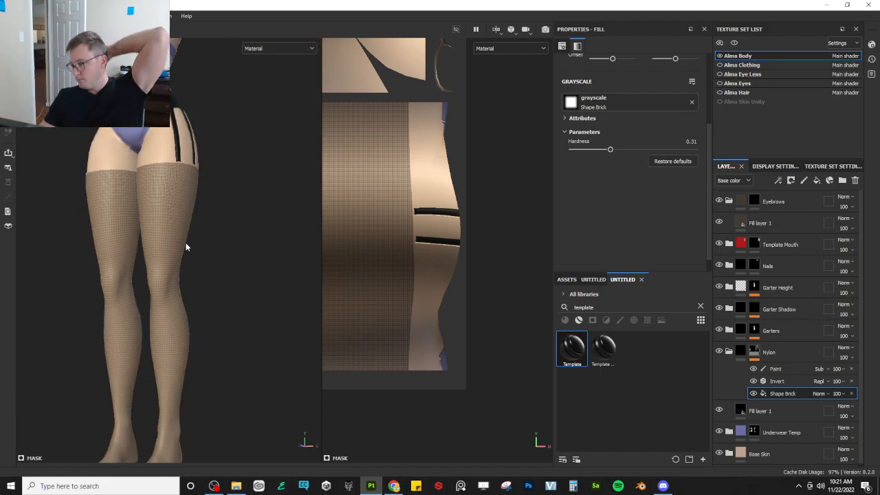
- Inspect the nylon mesh on the thighs, calves, feet and toes, and the stocking tops below the garter straps
{"action": "scroll", "coordinate": [167, 236], "scroll_direction": "down", "scroll_amount": 3}
{"action": "scroll", "coordinate": [167, 241], "scroll_direction": "up", "scroll_amount": 4}
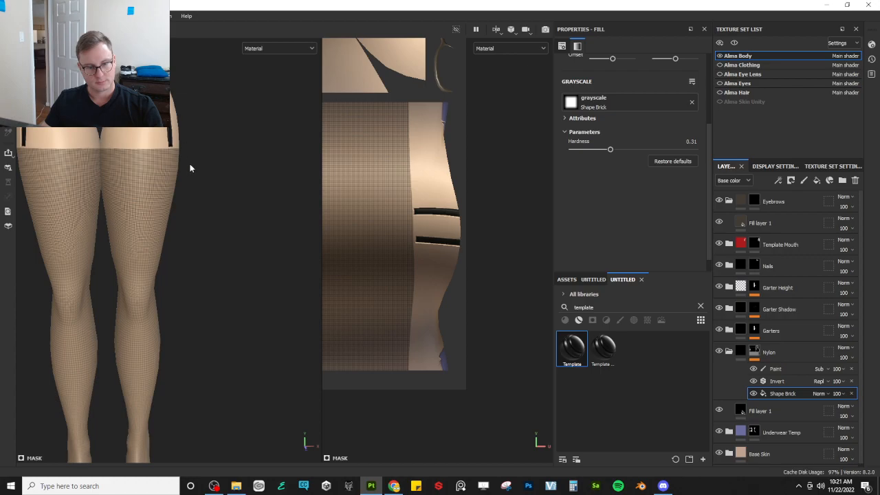
{"action": "left_click_drag", "start_coordinate": [190, 164], "coordinate": [153, 222], "text": "alt"}
{"action": "middle_click_drag", "start_coordinate": [103, 355], "coordinate": [139, 240], "text": "alt"}
{"action": "left_click_drag", "start_coordinate": [142, 246], "coordinate": [165, 216], "text": "alt"}
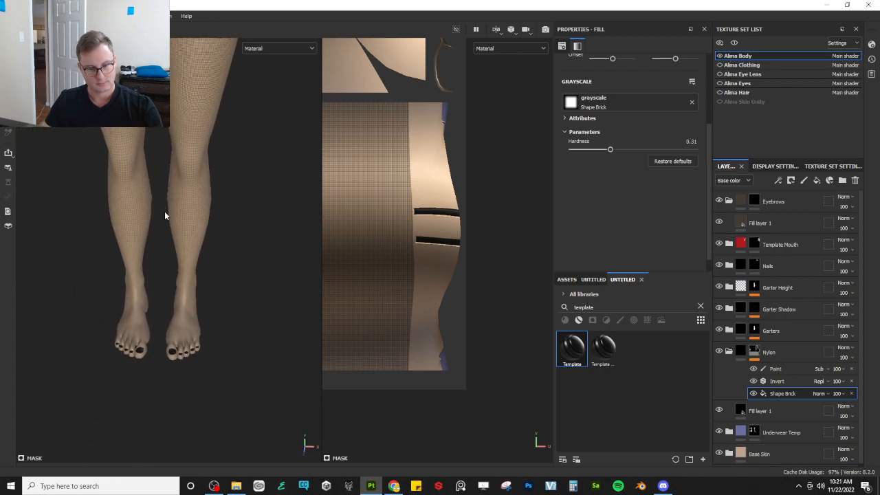
{"action": "scroll", "coordinate": [168, 274], "scroll_direction": "up", "scroll_amount": 6}
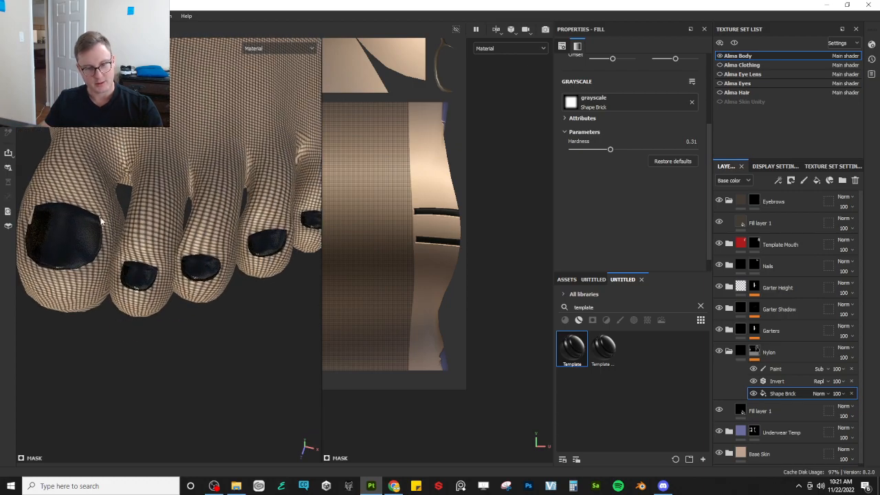
{"action": "scroll", "coordinate": [102, 158], "scroll_direction": "down", "scroll_amount": 8}
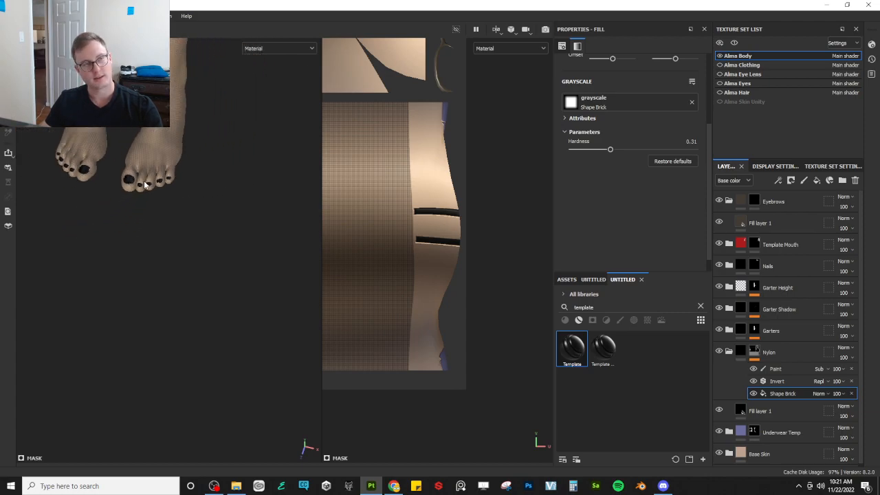
{"action": "middle_click_drag", "start_coordinate": [142, 184], "coordinate": [166, 238], "text": "alt"}
{"action": "left_click_drag", "start_coordinate": [163, 230], "coordinate": [147, 155], "text": "alt"}
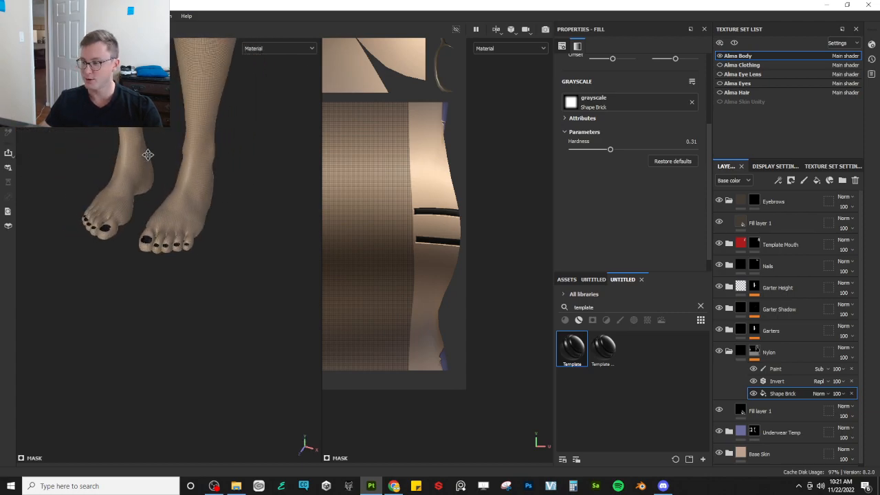
{"action": "middle_click_drag", "start_coordinate": [147, 156], "coordinate": [176, 268], "text": "alt"}
{"action": "left_click_drag", "start_coordinate": [176, 268], "coordinate": [178, 235], "text": "alt"}
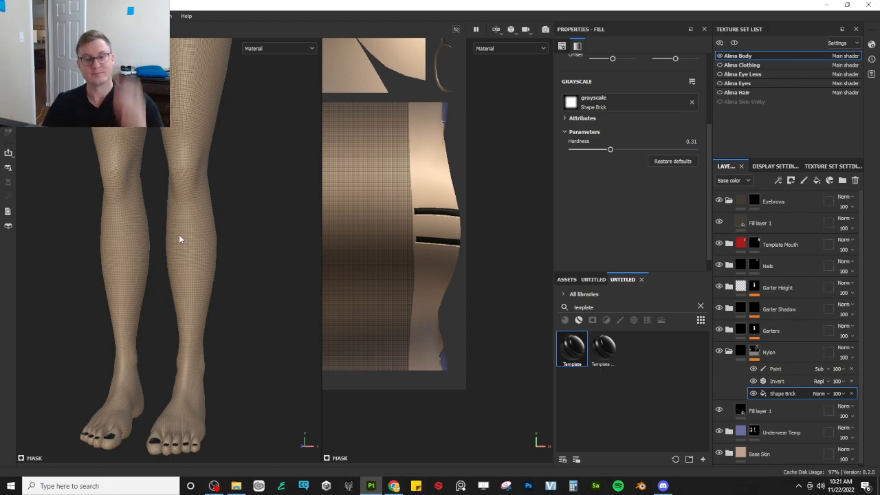
{"action": "scroll", "coordinate": [182, 234], "scroll_direction": "down", "scroll_amount": 2}
{"action": "scroll", "coordinate": [183, 235], "scroll_direction": "down", "scroll_amount": 2}
{"action": "middle_click_drag", "start_coordinate": [181, 226], "coordinate": [132, 341], "text": "alt"}
{"action": "scroll", "coordinate": [134, 342], "scroll_direction": "down", "scroll_amount": 2}
{"action": "left_click_drag", "start_coordinate": [134, 342], "coordinate": [222, 332], "text": "alt"}
{"action": "scroll", "coordinate": [182, 285], "scroll_direction": "up", "scroll_amount": 5}
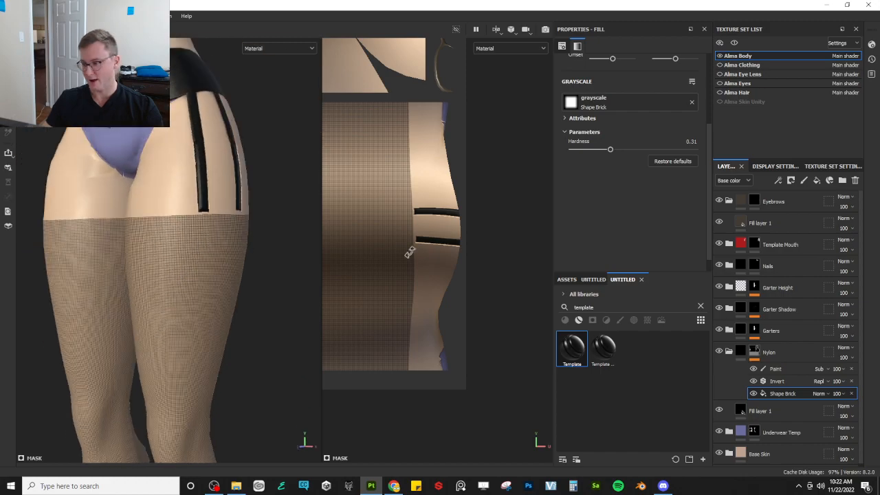
- Add the Template smart material directly above the Nylon folder and rename its folder Nylon Trim
{"action": "left_click", "coordinate": [757, 351]}
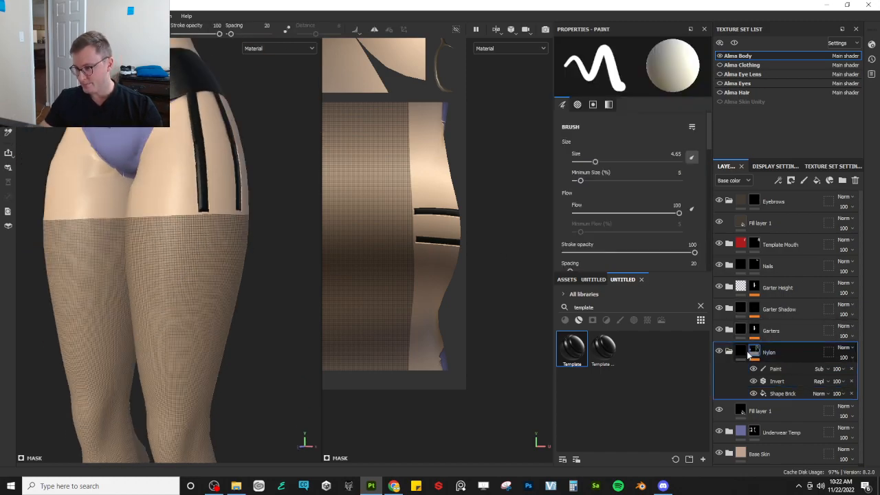
{"action": "left_click", "coordinate": [741, 351]}
{"action": "left_click_drag", "start_coordinate": [568, 347], "coordinate": [784, 344]}
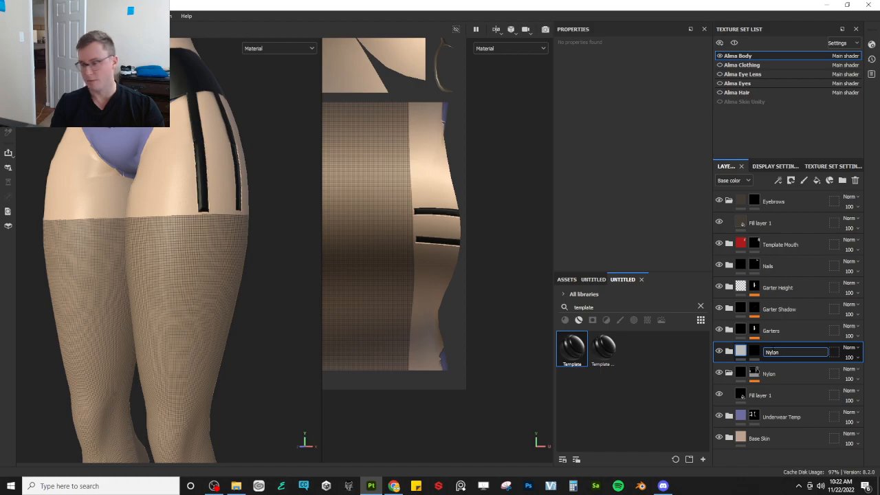
{"action": "type", "text": "Nylon Trim"}
{"action": "key", "text": "Return"}
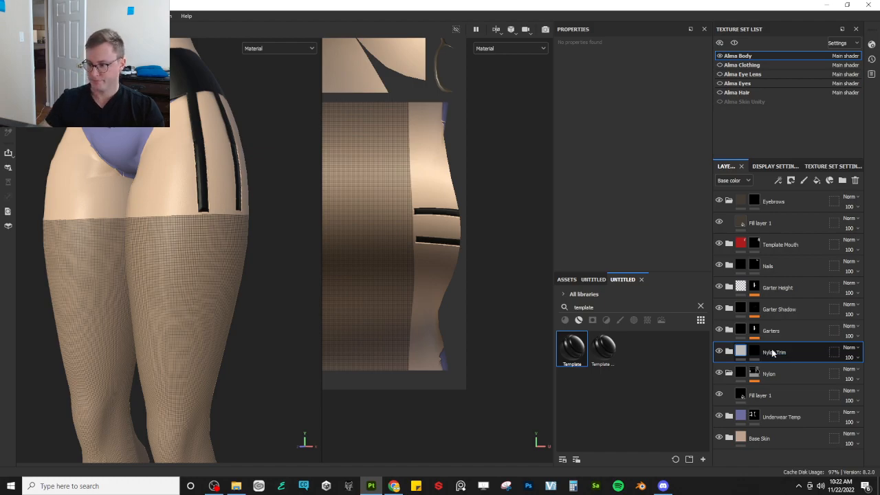
- Add a fill to the Nylon Trim mask and use lace pattern 0005 as its grayscale
{"action": "left_click", "coordinate": [729, 372]}
{"action": "right_click", "coordinate": [756, 356]}
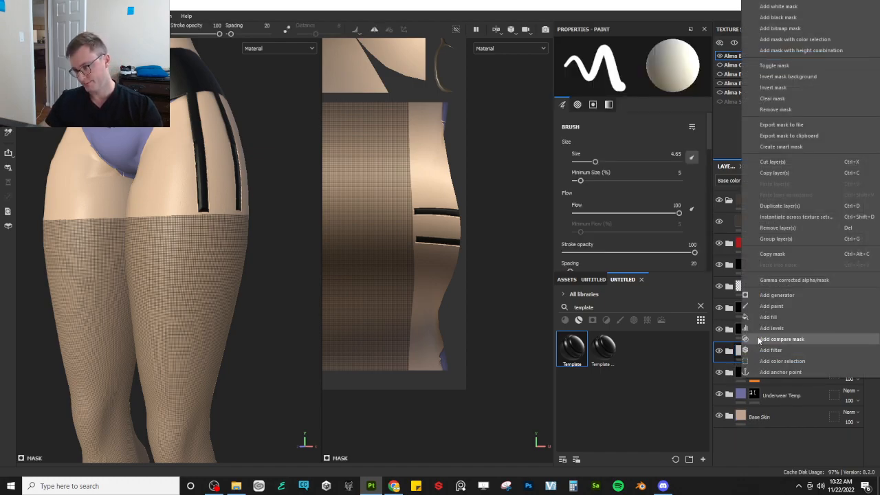
{"action": "left_click", "coordinate": [763, 318]}
{"action": "left_click", "coordinate": [588, 280]}
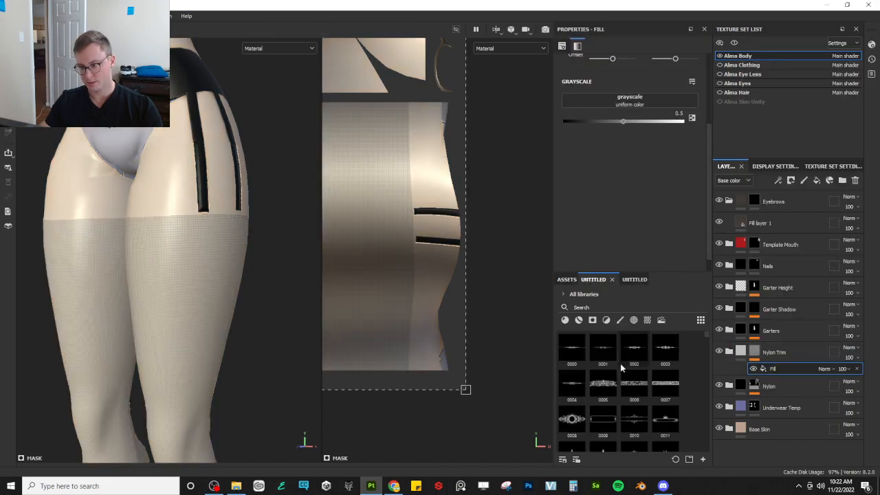
{"action": "left_click_drag", "start_coordinate": [598, 387], "coordinate": [630, 101]}
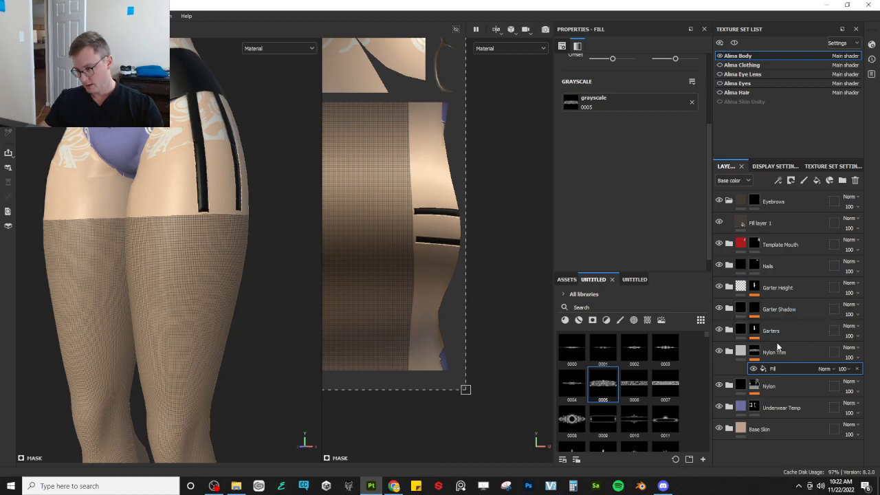
- Rotate the lace fill 90 degrees, scale it down, and move it over the stocking's upper edge on the leg UVs
{"action": "scroll", "coordinate": [451, 255], "scroll_direction": "down", "scroll_amount": 5}
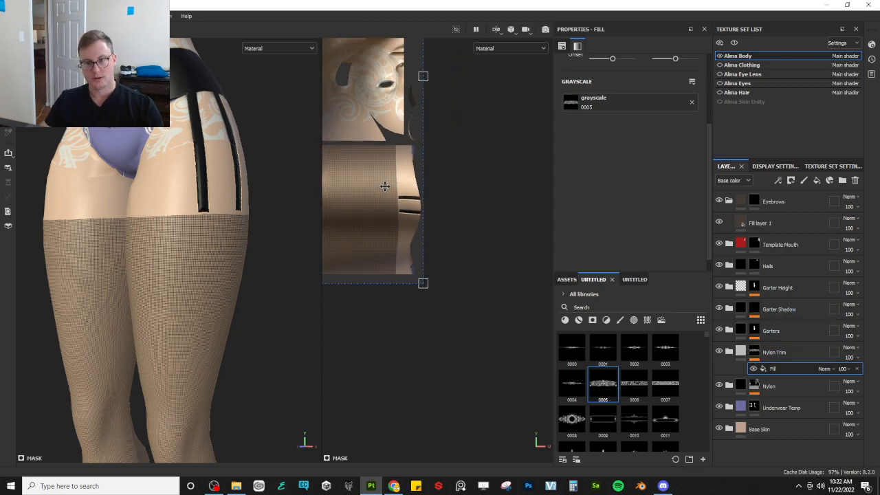
{"action": "left_click_drag", "start_coordinate": [451, 255], "coordinate": [549, 341]}
{"action": "left_click_drag", "start_coordinate": [526, 259], "coordinate": [524, 227]}
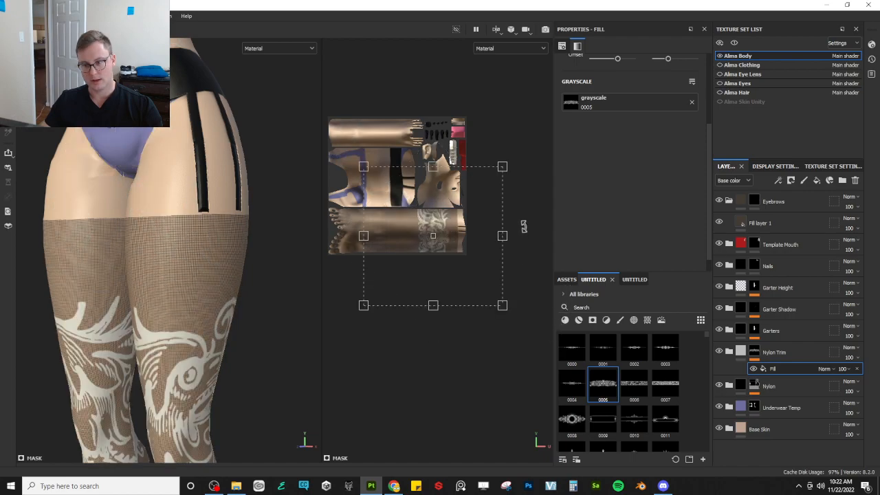
{"action": "left_click_drag", "start_coordinate": [481, 189], "coordinate": [454, 215]}
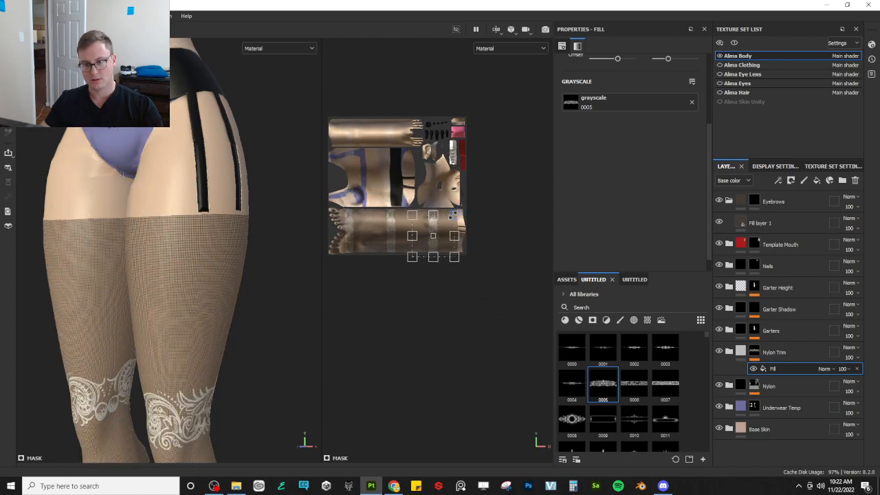
{"action": "scroll", "coordinate": [450, 224], "scroll_direction": "up", "scroll_amount": 5}
{"action": "left_click_drag", "start_coordinate": [419, 269], "coordinate": [484, 254]}
{"action": "scroll", "coordinate": [470, 260], "scroll_direction": "up", "scroll_amount": 2}
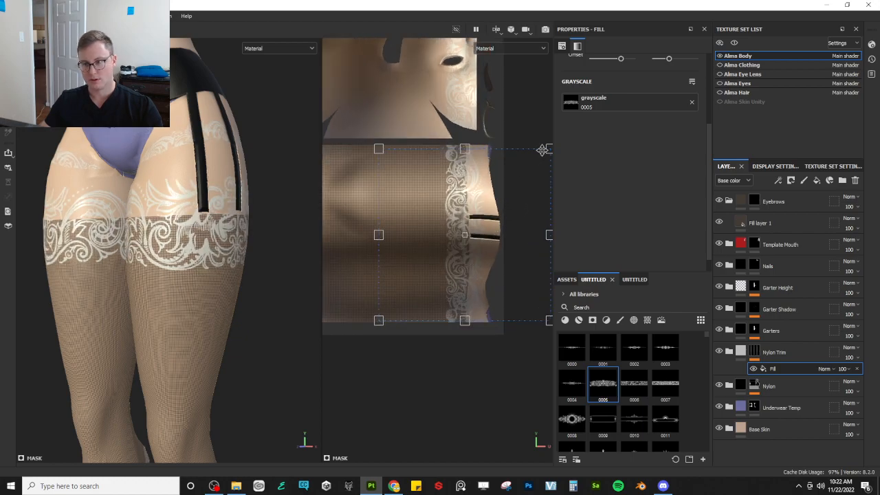
- Shrink the lace pattern further and shift it so the band sits just inside the stocking's top edge
{"action": "left_click_drag", "start_coordinate": [543, 150], "coordinate": [517, 183]}
{"action": "scroll", "coordinate": [505, 254], "scroll_direction": "up", "scroll_amount": 1}
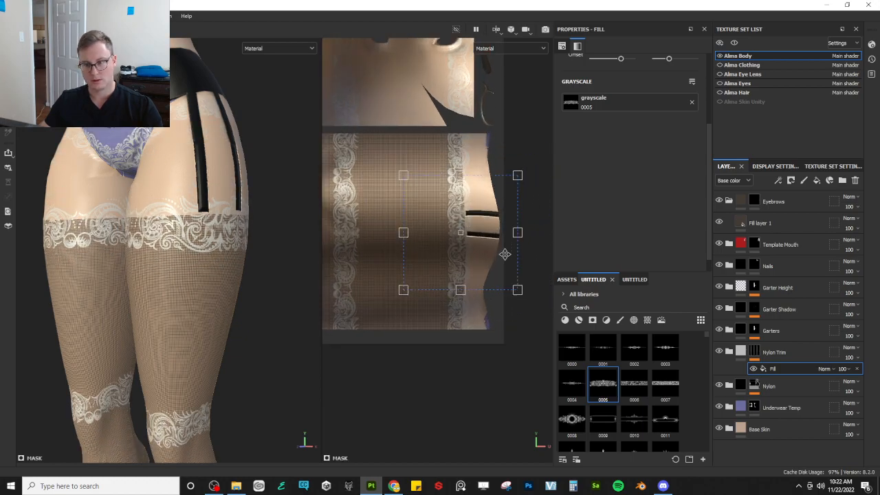
{"action": "scroll", "coordinate": [505, 255], "scroll_direction": "up", "scroll_amount": 1}
{"action": "left_click_drag", "start_coordinate": [519, 147], "coordinate": [515, 157]}
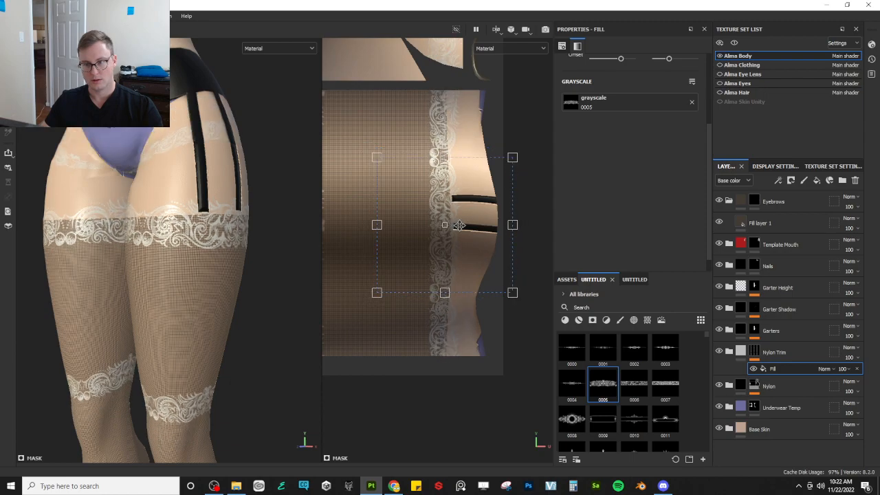
{"action": "left_click_drag", "start_coordinate": [459, 224], "coordinate": [457, 199]}
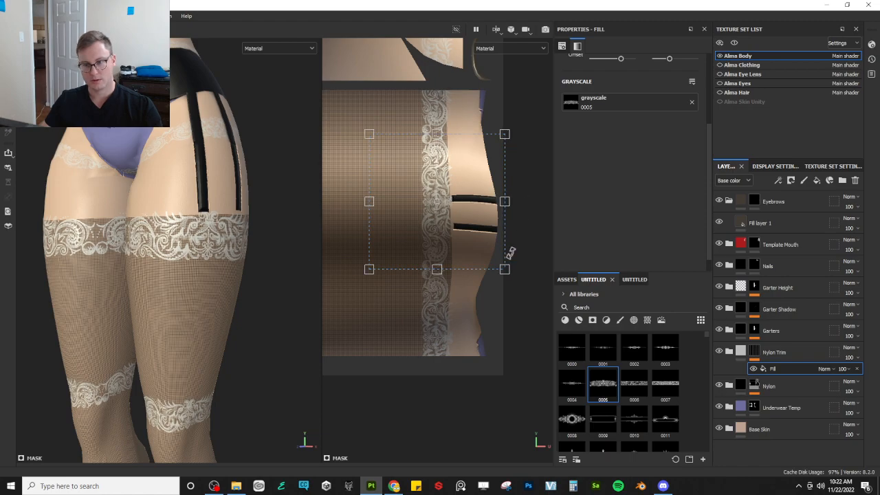
- Nudge the lace band along and across the stocking edge to align its motif with the garter straps
{"action": "left_click_drag", "start_coordinate": [511, 254], "coordinate": [271, 299], "text": "shift"}
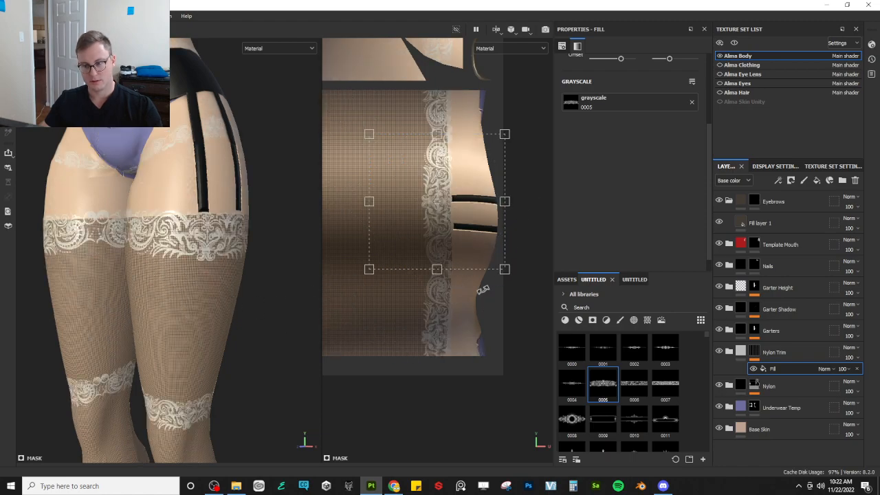
{"action": "scroll", "coordinate": [458, 188], "scroll_direction": "up", "scroll_amount": 2}
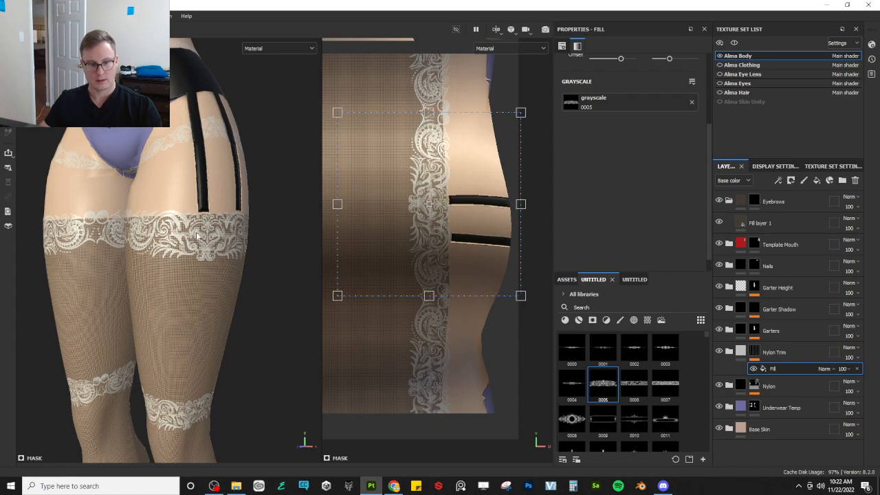
{"action": "scroll", "coordinate": [143, 262], "scroll_direction": "up", "scroll_amount": 2}
{"action": "left_click_drag", "start_coordinate": [400, 199], "coordinate": [404, 201]}
{"action": "scroll", "coordinate": [137, 273], "scroll_direction": "down", "scroll_amount": 5}
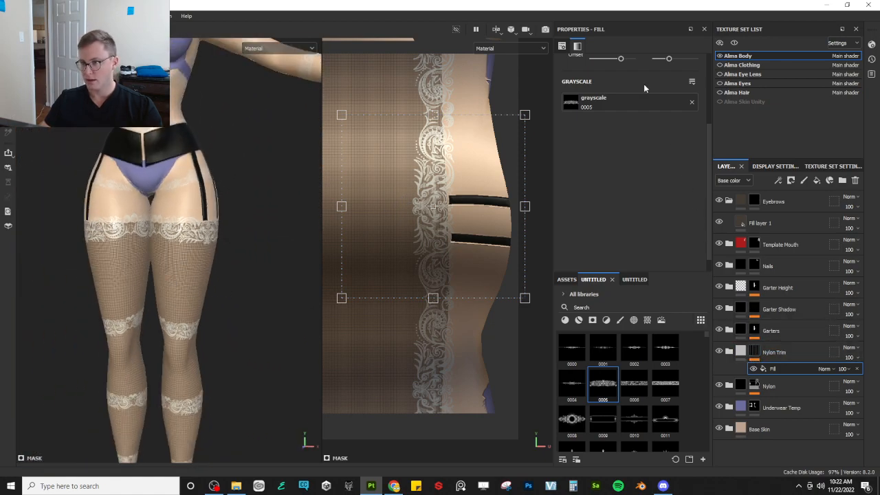
- Set the lace fill's UV Wrap to Repeat horizontally so only one band runs around each thigh
{"action": "scroll", "coordinate": [644, 84], "scroll_direction": "up", "scroll_amount": 3}
{"action": "left_click", "coordinate": [616, 107]}
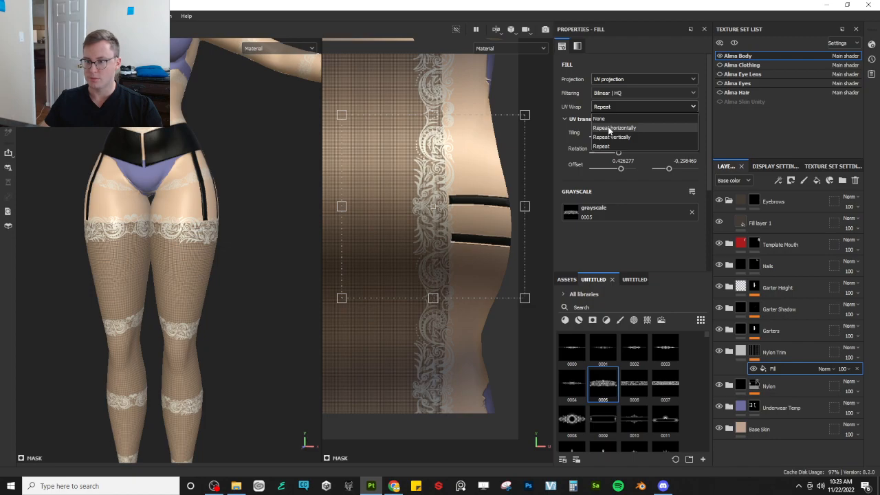
{"action": "left_click", "coordinate": [610, 128]}
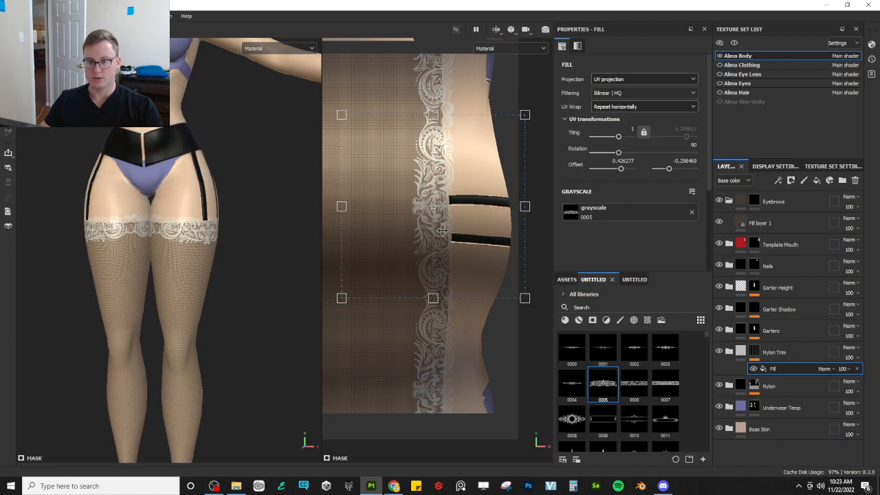
- Add a paint effect above the lace fill in the Nylon Trim mask and activate Polygon Fill
{"action": "right_click", "coordinate": [765, 355]}
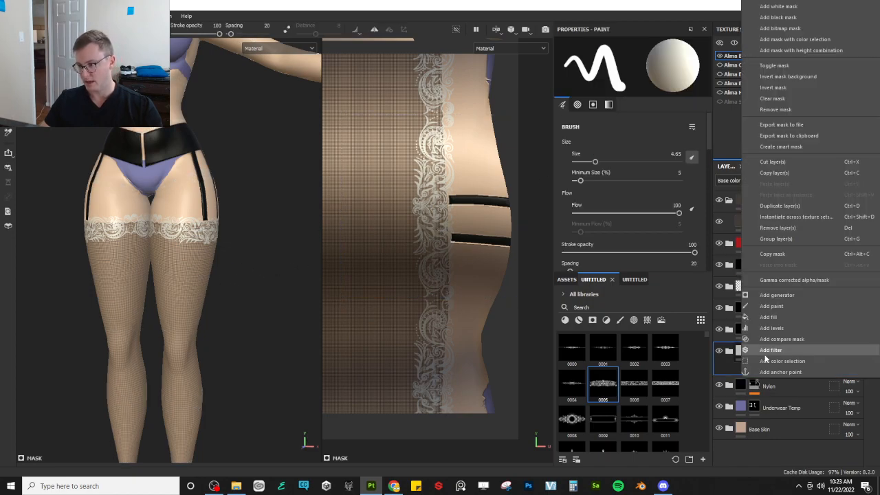
{"action": "left_click", "coordinate": [771, 306]}
{"action": "key", "text": "4"}
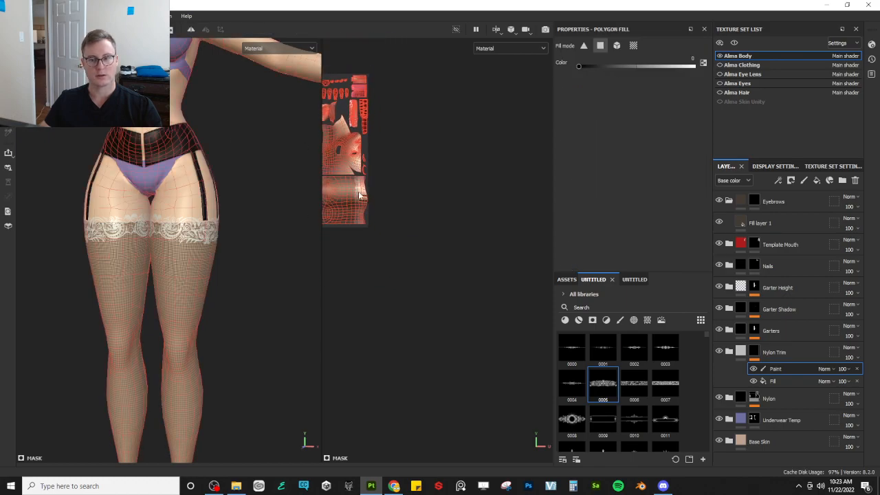
- Try masking the lace with a black polygon fill over the leg UVs and the paint effect set to Subtract
{"action": "left_click_drag", "start_coordinate": [338, 137], "coordinate": [507, 305]}
{"action": "left_click", "coordinate": [826, 369]}
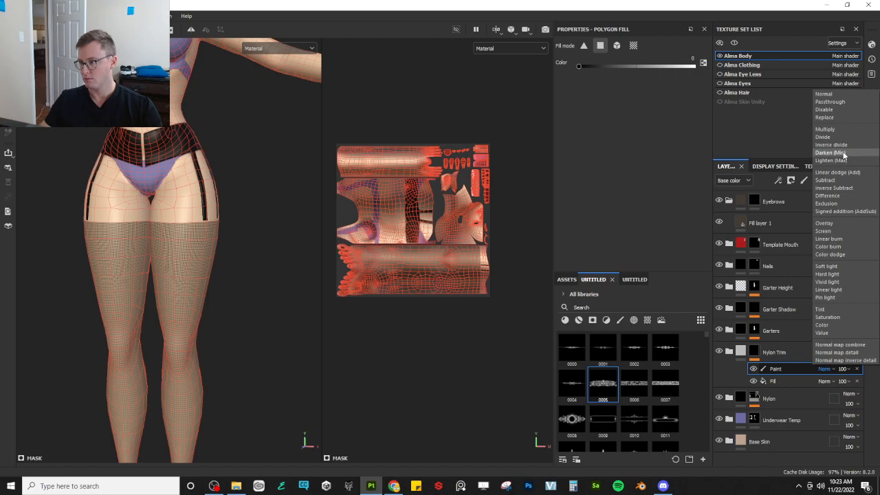
{"action": "left_click", "coordinate": [825, 180]}
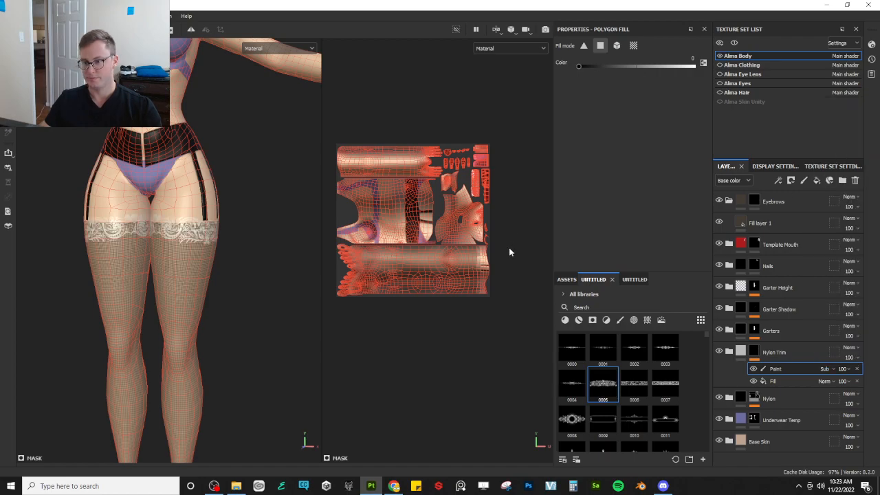
{"action": "key", "text": "ctrl+z"}
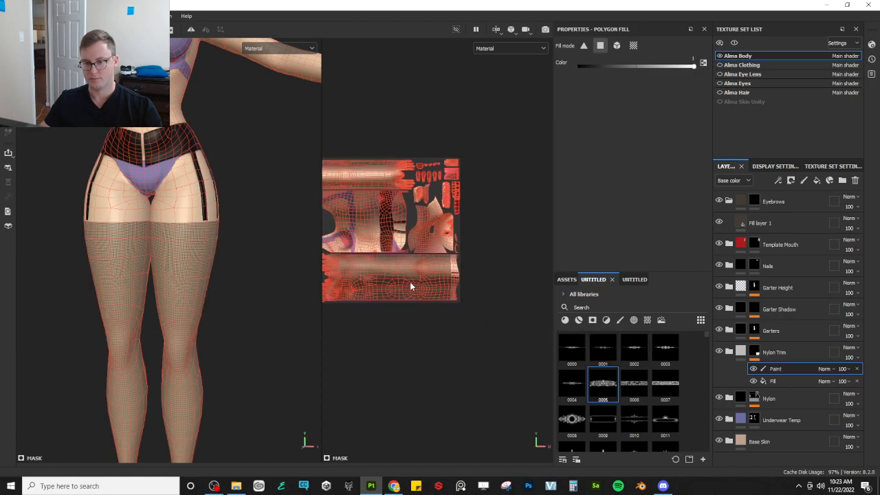
- Fill the leg UVs with white and set the paint effect to Multiply to limit the lace to the legs
{"action": "mouse_move", "coordinate": [339, 249]}
{"action": "left_mouse_down"}
{"action": "mouse_move", "coordinate": [497, 322]}
{"action": "mouse_move", "coordinate": [484, 331]}
{"action": "left_mouse_up"}
{"action": "key", "text": "x"}
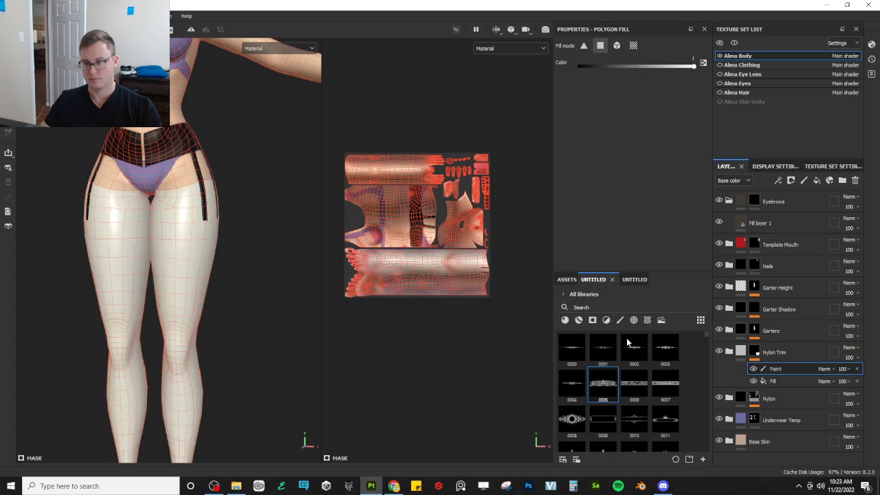
{"action": "left_click", "coordinate": [824, 370]}
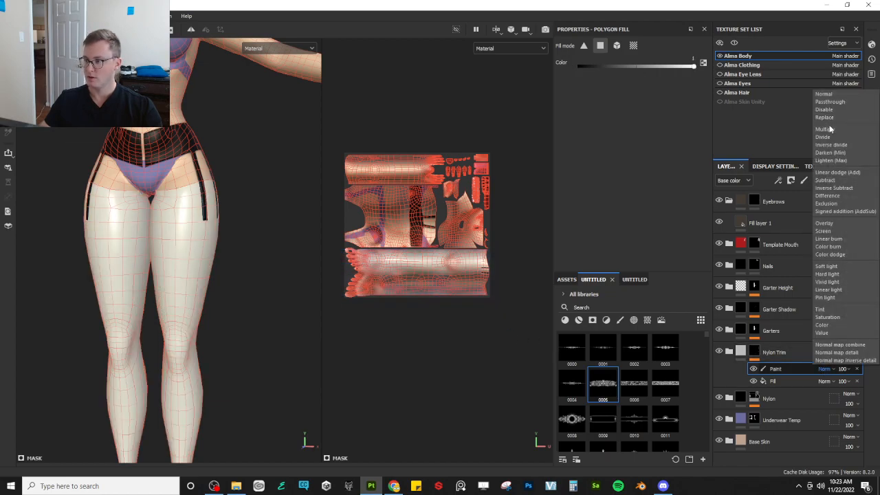
{"action": "left_click", "coordinate": [828, 120]}
{"action": "scroll", "coordinate": [456, 271], "scroll_direction": "up", "scroll_amount": 3}
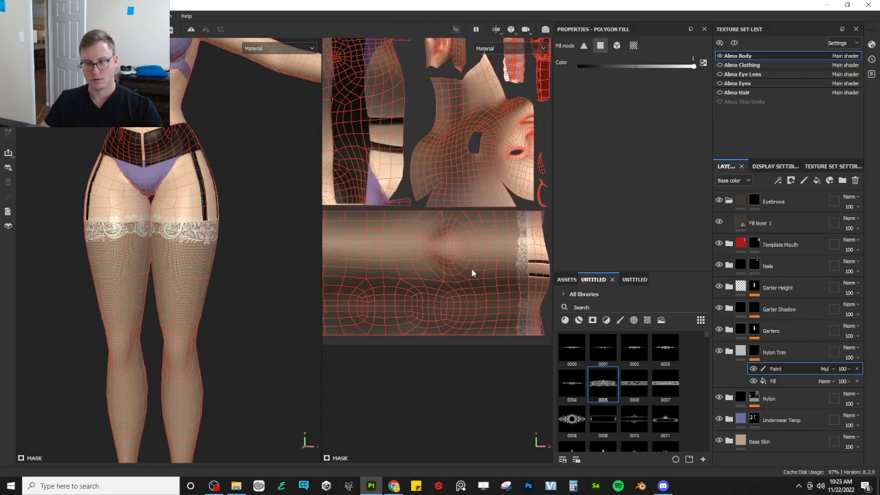
{"action": "scroll", "coordinate": [201, 251], "scroll_direction": "up", "scroll_amount": 3}
{"action": "left_click_drag", "start_coordinate": [213, 251], "coordinate": [172, 246], "text": "alt"}
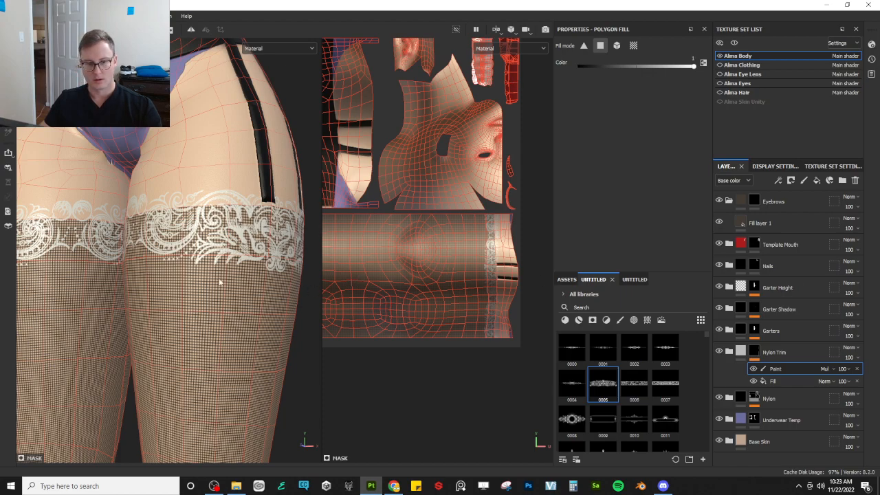
{"action": "left_click_drag", "start_coordinate": [220, 282], "coordinate": [120, 234], "text": "alt"}
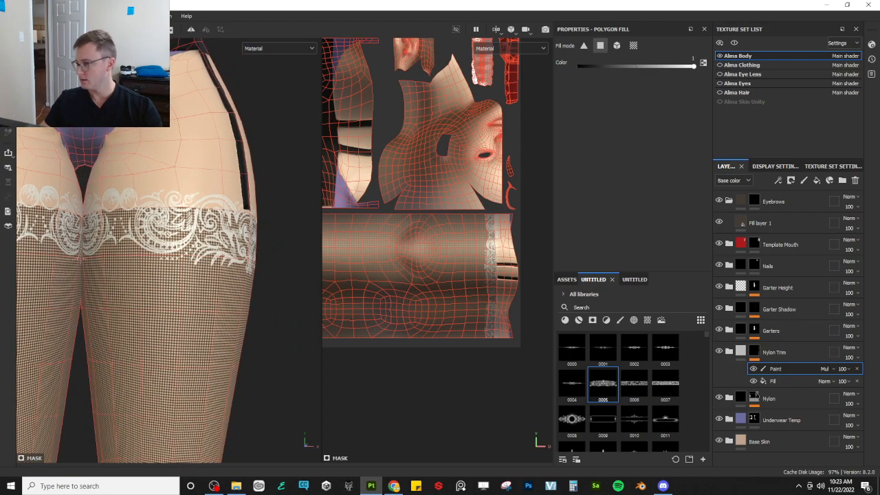
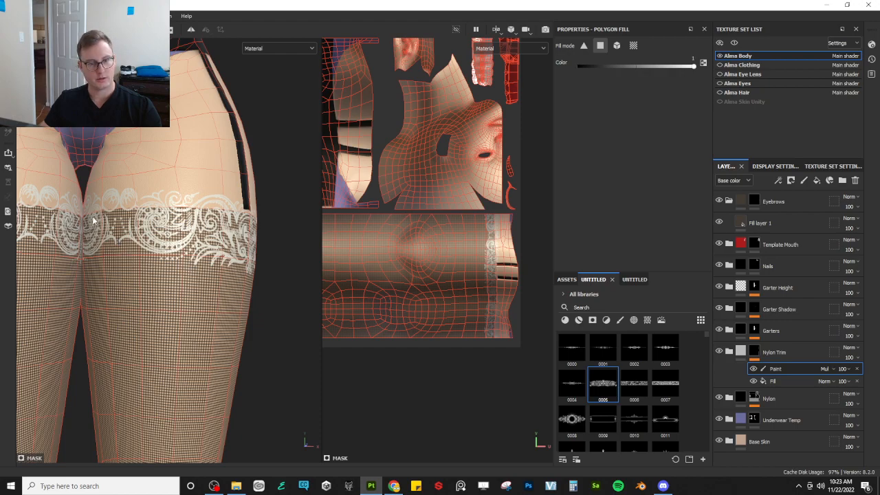
- Limit the fill layer inside the Nylon Trim folder to the color channel and set its base color to black
{"action": "left_click", "coordinate": [742, 352]}
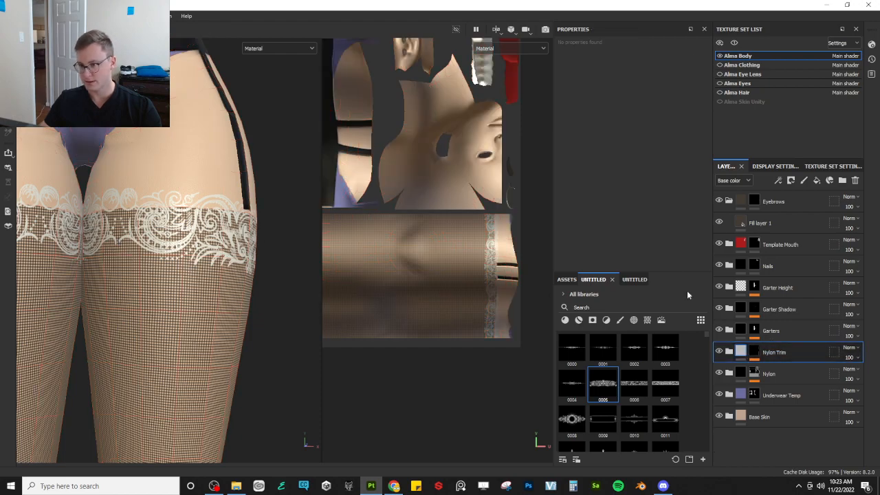
{"action": "left_click", "coordinate": [730, 352]}
{"action": "left_click", "coordinate": [742, 373]}
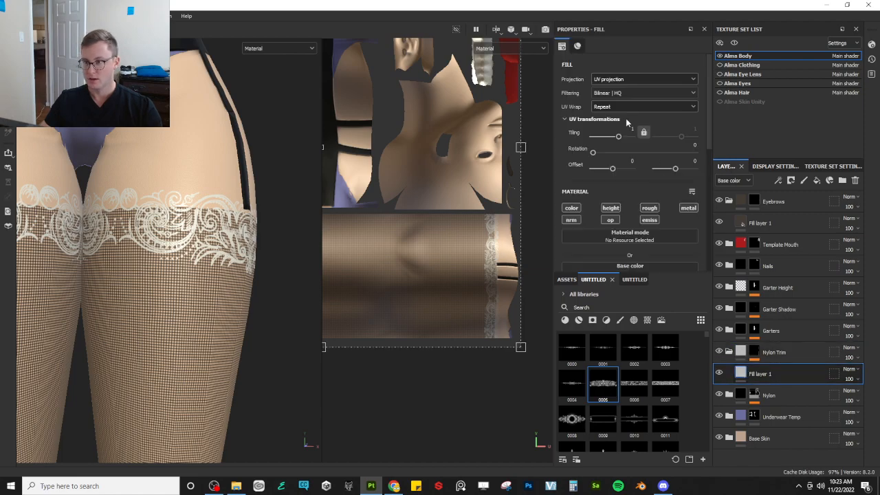
{"action": "scroll", "coordinate": [614, 211], "scroll_direction": "down", "scroll_amount": 3}
{"action": "left_click", "coordinate": [575, 101], "text": "alt"}
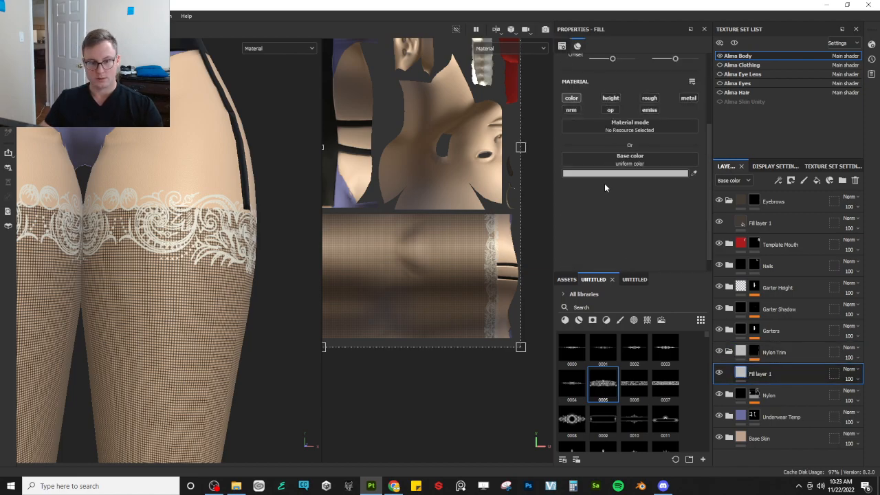
{"action": "left_click", "coordinate": [606, 175]}
{"action": "left_click_drag", "start_coordinate": [633, 277], "coordinate": [593, 301]}
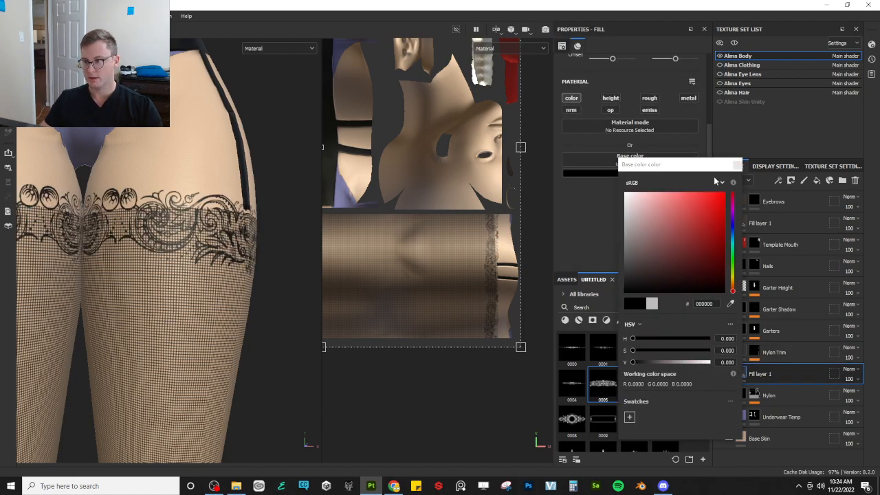
{"action": "left_click", "coordinate": [738, 166]}
{"action": "left_click_drag", "start_coordinate": [206, 218], "coordinate": [147, 222], "text": "alt"}
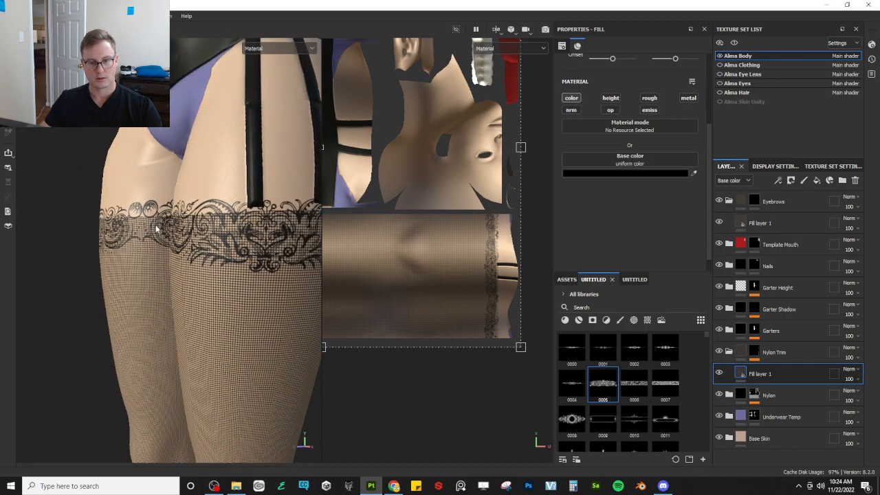
{"action": "middle_click_drag", "start_coordinate": [224, 238], "coordinate": [217, 254], "text": "alt"}
{"action": "right_click_drag", "start_coordinate": [217, 255], "coordinate": [334, 316], "text": "alt"}
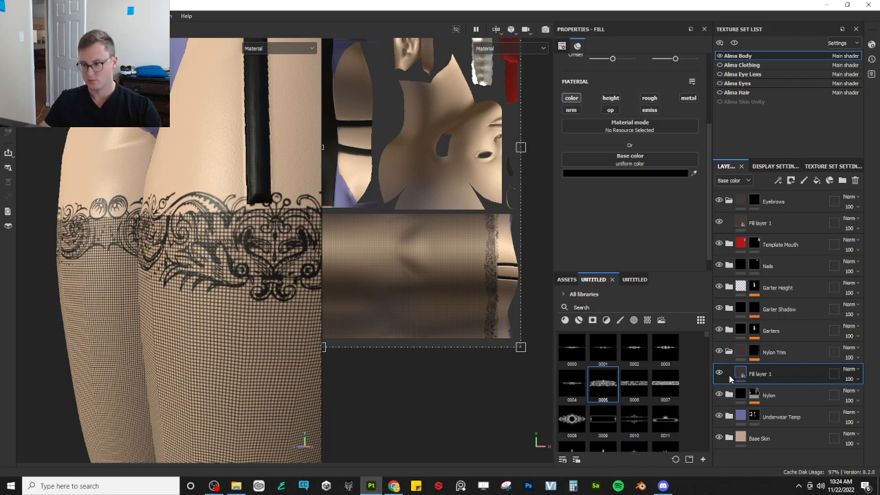
- Try ornament 0008 as the grayscale of the Nylon Trim mask's fill, then undo it
{"action": "left_click", "coordinate": [755, 352]}
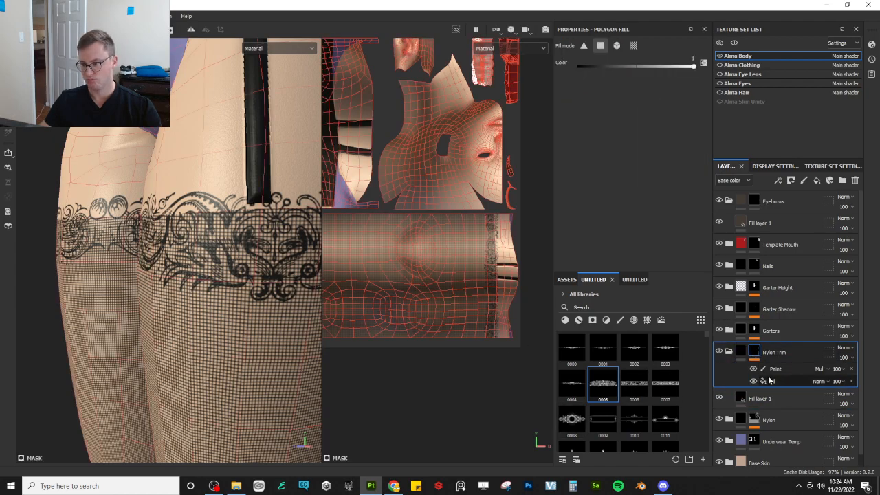
{"action": "left_click", "coordinate": [770, 380]}
{"action": "left_click_drag", "start_coordinate": [571, 418], "coordinate": [606, 103]}
{"action": "left_click_drag", "start_coordinate": [202, 230], "coordinate": [230, 217], "text": "alt"}
{"action": "key", "text": "ctrl+z"}
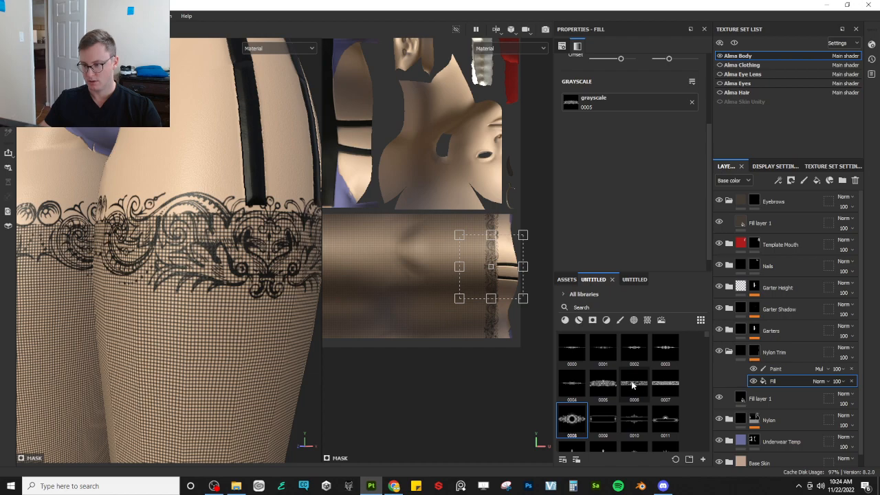
- Try ornament 0006 as the lace fill's grayscale, check it around the thighs, and undo it
{"action": "left_click_drag", "start_coordinate": [633, 386], "coordinate": [612, 104]}
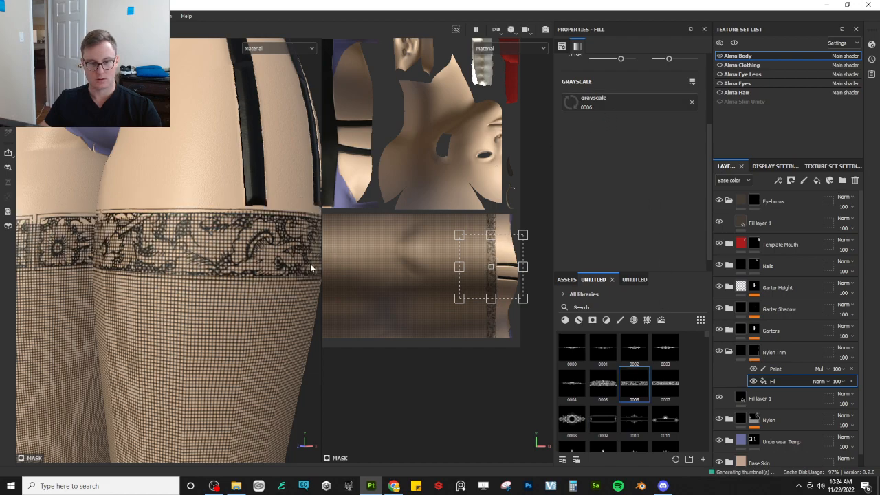
{"action": "left_click_drag", "start_coordinate": [311, 264], "coordinate": [159, 249], "text": "alt"}
{"action": "scroll", "coordinate": [174, 261], "scroll_direction": "up", "scroll_amount": 3}
{"action": "key", "text": "ctrl"}
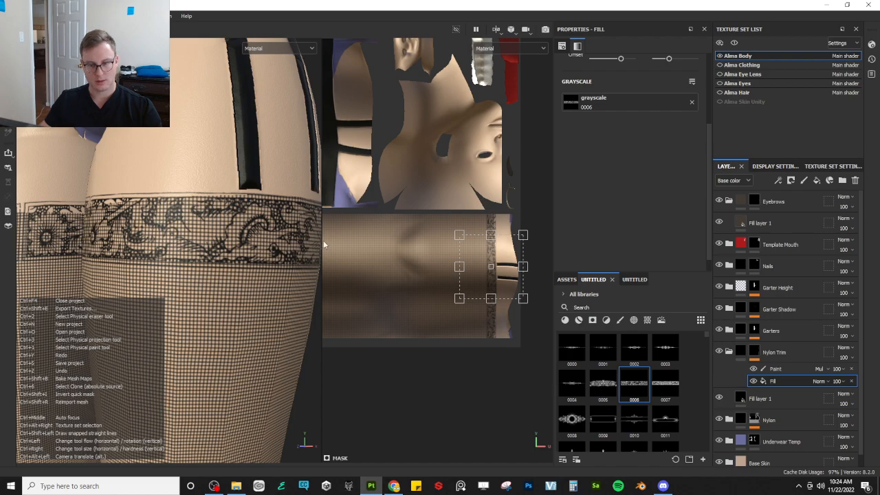
{"action": "key", "text": "ctrl+z"}
- Try ornament 0007 as the lace fill's grayscale, check it on the thighs, and undo it
{"action": "left_click_drag", "start_coordinate": [613, 105], "coordinate": [613, 107]}
{"action": "scroll", "coordinate": [147, 229], "scroll_direction": "down", "scroll_amount": 5}
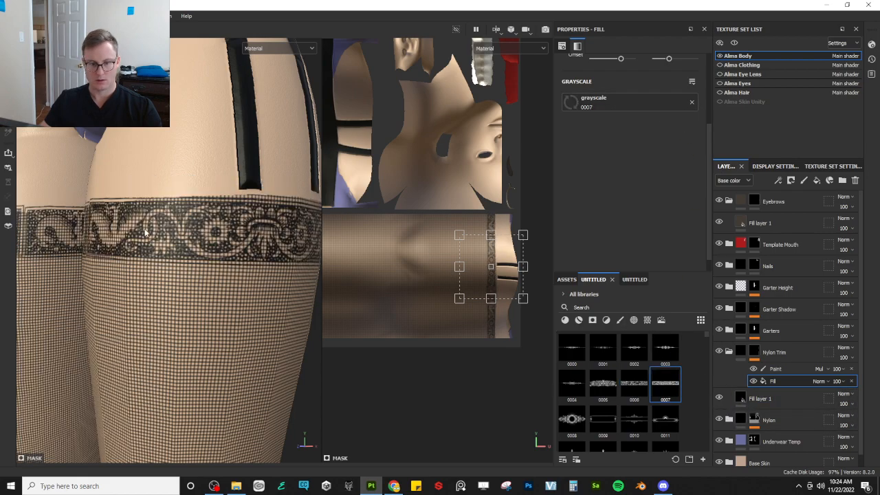
{"action": "left_click_drag", "start_coordinate": [146, 229], "coordinate": [135, 167], "text": "alt"}
{"action": "scroll", "coordinate": [186, 258], "scroll_direction": "up", "scroll_amount": 3}
{"action": "scroll", "coordinate": [205, 260], "scroll_direction": "up", "scroll_amount": 3}
{"action": "scroll", "coordinate": [151, 189], "scroll_direction": "down", "scroll_amount": 4}
{"action": "left_click_drag", "start_coordinate": [167, 211], "coordinate": [249, 231], "text": "alt"}
{"action": "key", "text": "ctrl+z"}
- Examine the black lace trim on the stocking tops up close and across the whole figure
{"action": "left_click_drag", "start_coordinate": [117, 269], "coordinate": [163, 232], "text": "alt"}
{"action": "scroll", "coordinate": [185, 280], "scroll_direction": "down", "scroll_amount": 5}
{"action": "scroll", "coordinate": [180, 257], "scroll_direction": "up", "scroll_amount": 6}
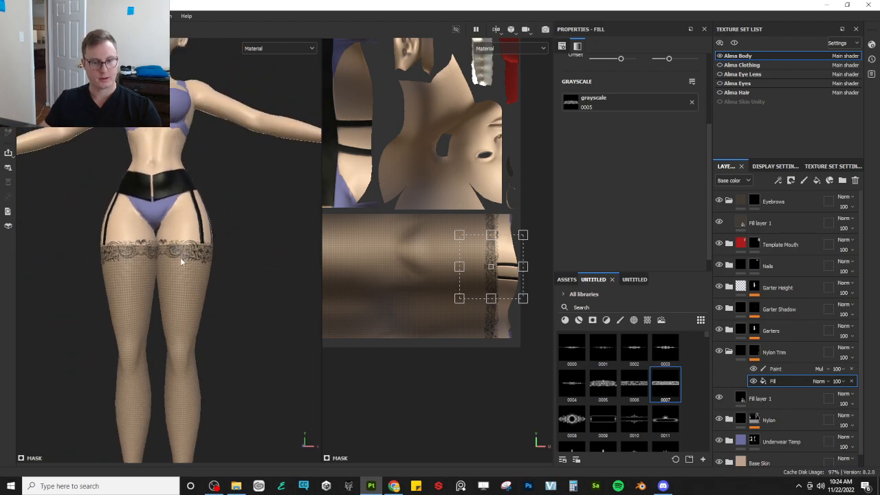
{"action": "scroll", "coordinate": [481, 260], "scroll_direction": "up", "scroll_amount": 3}
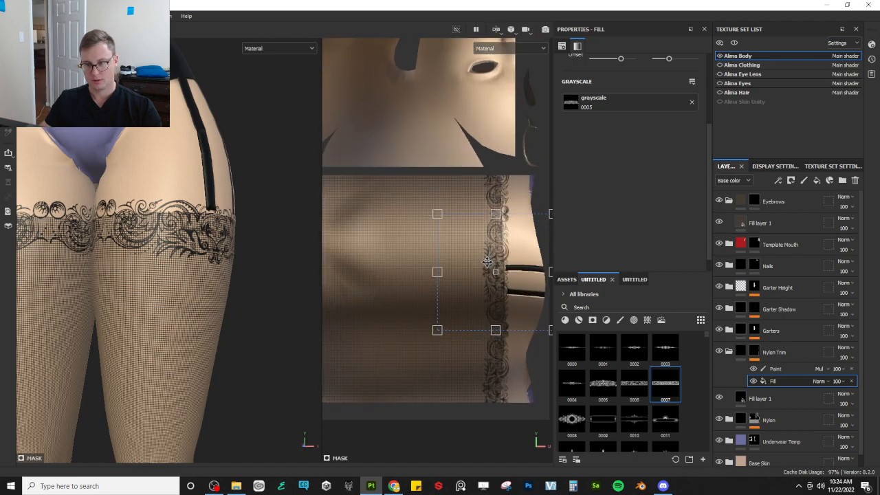
{"action": "left_click_drag", "start_coordinate": [157, 267], "coordinate": [131, 284], "text": "alt"}
{"action": "scroll", "coordinate": [128, 283], "scroll_direction": "down", "scroll_amount": 8}
{"action": "middle_click_drag", "start_coordinate": [133, 286], "coordinate": [163, 269], "text": "alt"}
{"action": "scroll", "coordinate": [129, 213], "scroll_direction": "down", "scroll_amount": 5}
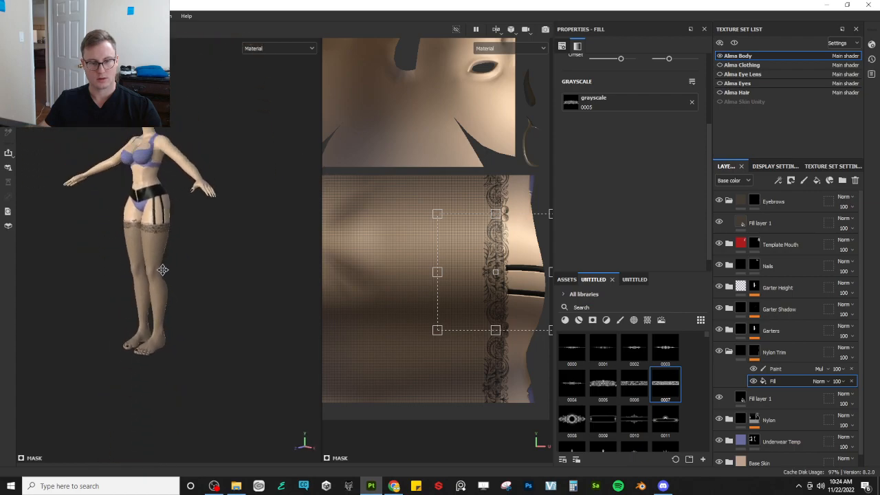
{"action": "scroll", "coordinate": [156, 272], "scroll_direction": "up", "scroll_amount": 5}
- Save the project and collapse the Nylon Trim folder
{"action": "key", "text": "ctrl+s"}
{"action": "middle_click_drag", "start_coordinate": [228, 214], "coordinate": [228, 255], "text": "alt"}
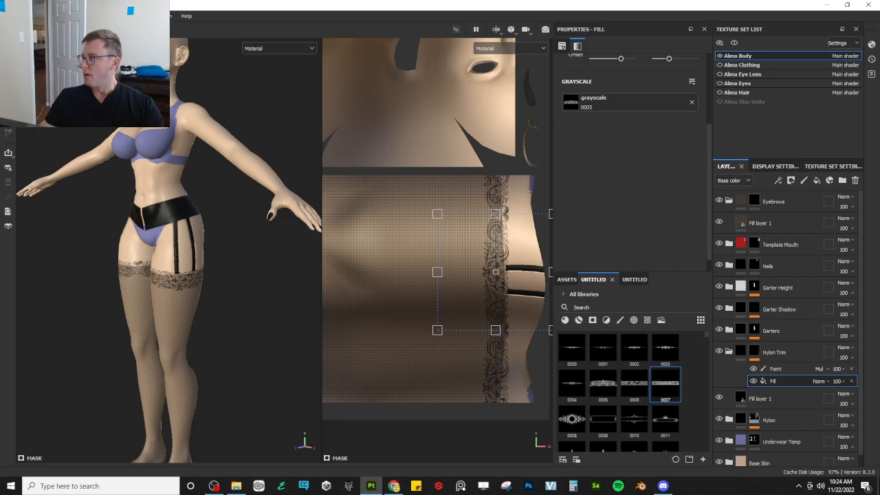
{"action": "left_click_drag", "start_coordinate": [268, 235], "coordinate": [209, 290], "text": "alt"}
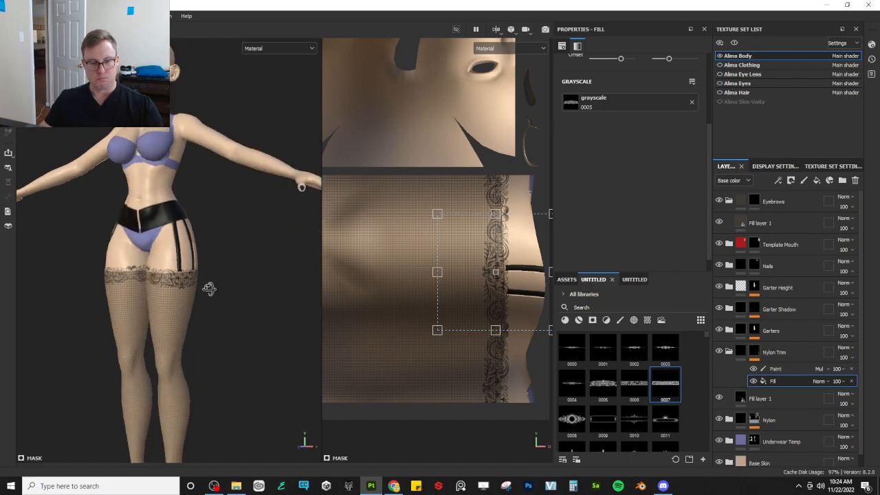
{"action": "middle_click_drag", "start_coordinate": [187, 317], "coordinate": [184, 201], "text": "alt"}
{"action": "left_click_drag", "start_coordinate": [184, 200], "coordinate": [264, 278], "text": "alt"}
{"action": "left_click", "coordinate": [729, 352]}
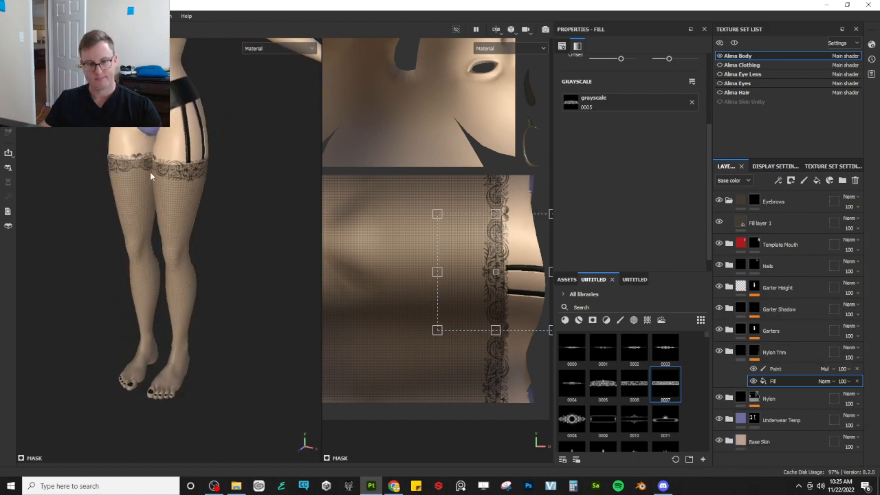
- Duplicate the Nylon folder to create a second mesh for the stocking tops
{"action": "middle_click_drag", "start_coordinate": [151, 175], "coordinate": [187, 323], "text": "alt"}
{"action": "left_click_drag", "start_coordinate": [209, 273], "coordinate": [283, 268], "text": "alt"}
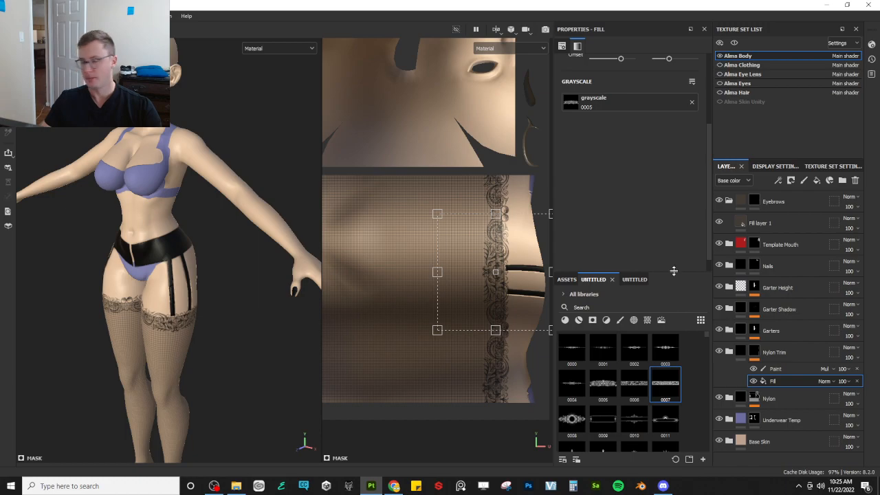
{"action": "left_click_drag", "start_coordinate": [118, 350], "coordinate": [161, 330], "text": "alt"}
{"action": "middle_click_drag", "start_coordinate": [161, 330], "coordinate": [193, 233], "text": "alt"}
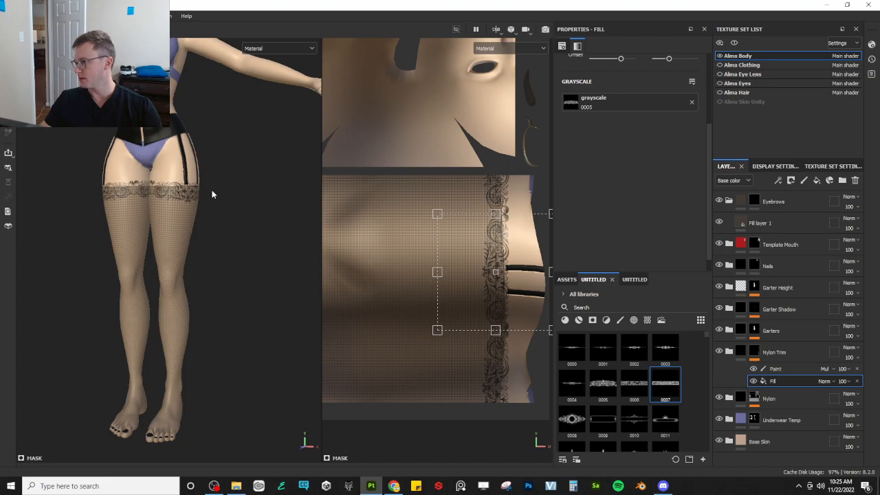
{"action": "scroll", "coordinate": [212, 194], "scroll_direction": "up", "scroll_amount": 5}
{"action": "middle_click_drag", "start_coordinate": [178, 198], "coordinate": [263, 255], "text": "alt"}
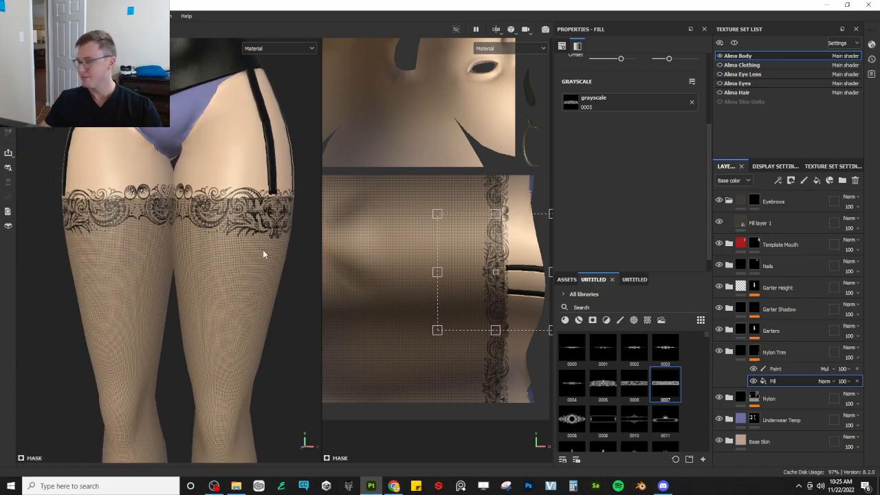
{"action": "left_click", "coordinate": [784, 401]}
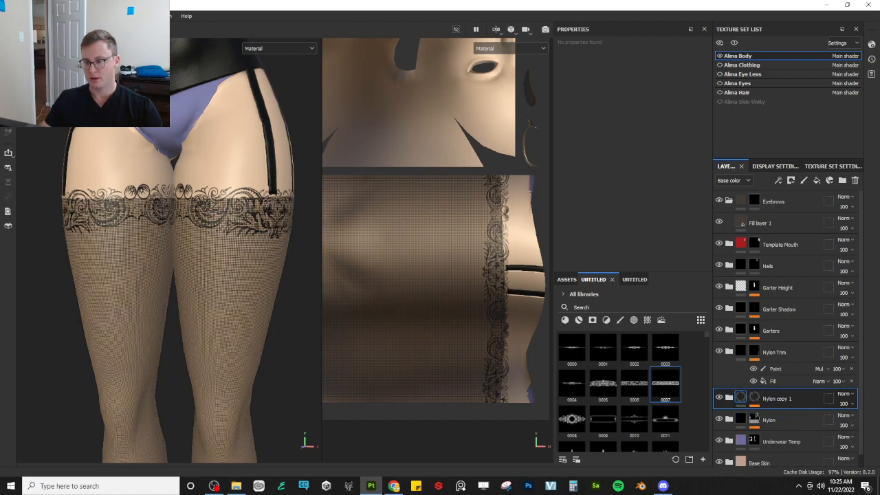
{"action": "key", "text": "ctrl+d"}
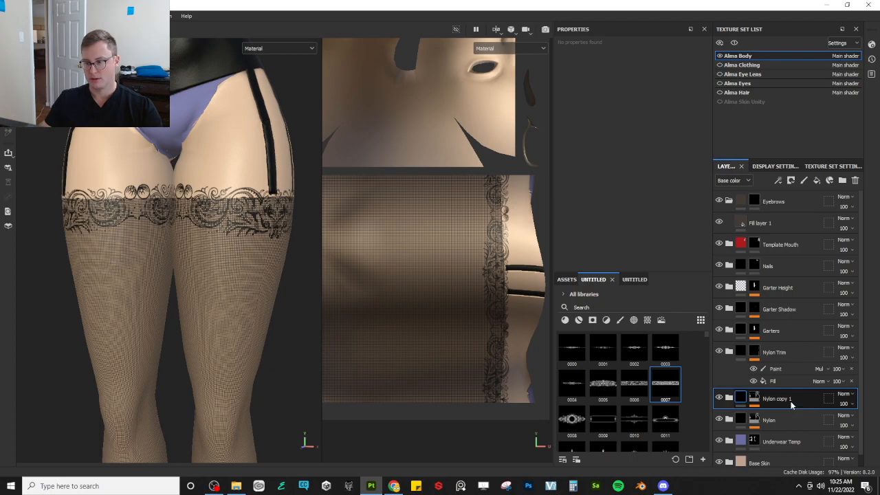
- Set the Shape Brick fill in the Nylon copy 1 mask to tiling 1000 and rotation 45
{"action": "left_click", "coordinate": [730, 399]}
{"action": "left_click", "coordinate": [754, 403]}
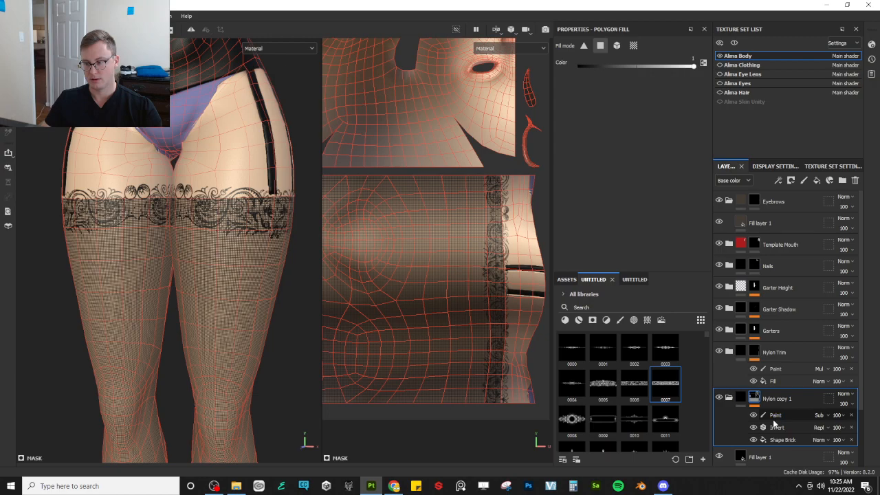
{"action": "left_click", "coordinate": [780, 440]}
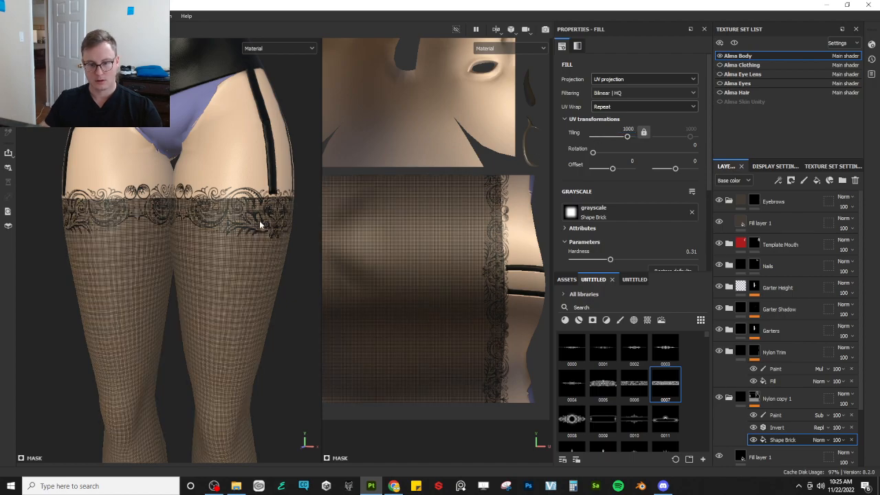
{"action": "scroll", "coordinate": [259, 220], "scroll_direction": "up", "scroll_amount": 3}
{"action": "middle_click_drag", "start_coordinate": [222, 267], "coordinate": [194, 268], "text": "alt"}
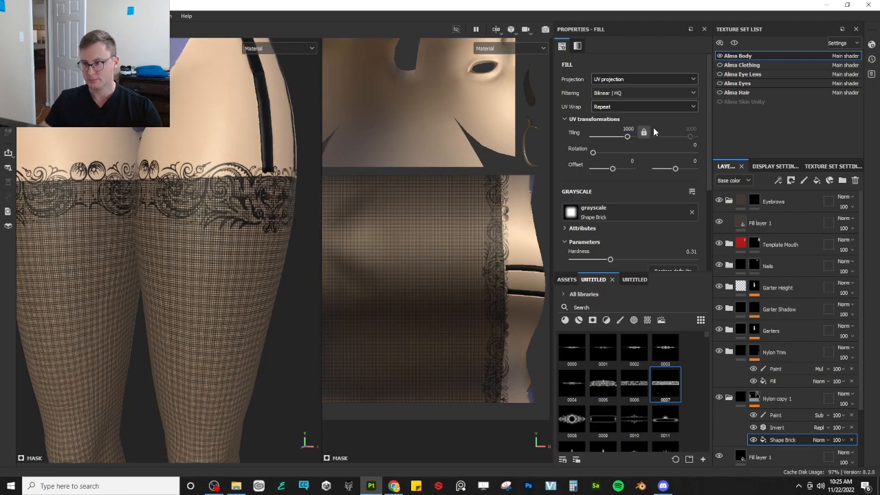
{"action": "left_click", "coordinate": [692, 144]}
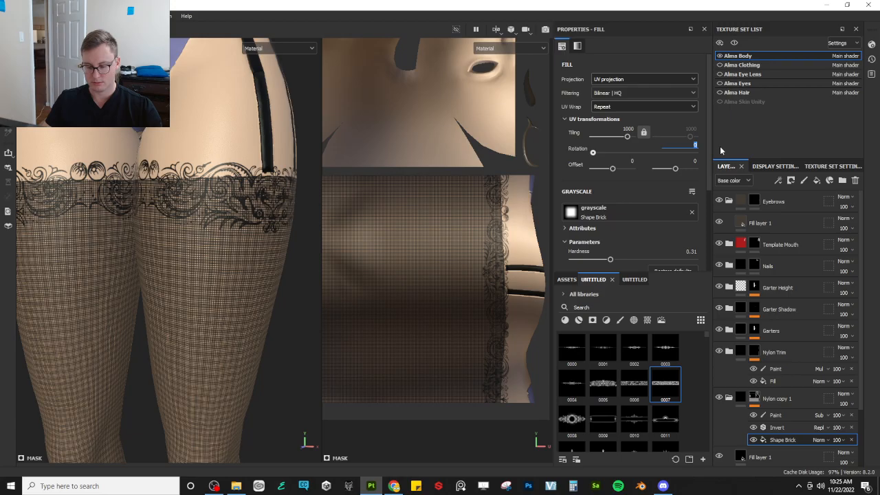
{"action": "type", "text": "45"}
{"action": "key", "text": "Return"}
- Examine the rotated second mesh up close and over the full length of the stockings
{"action": "scroll", "coordinate": [219, 243], "scroll_direction": "up", "scroll_amount": 3}
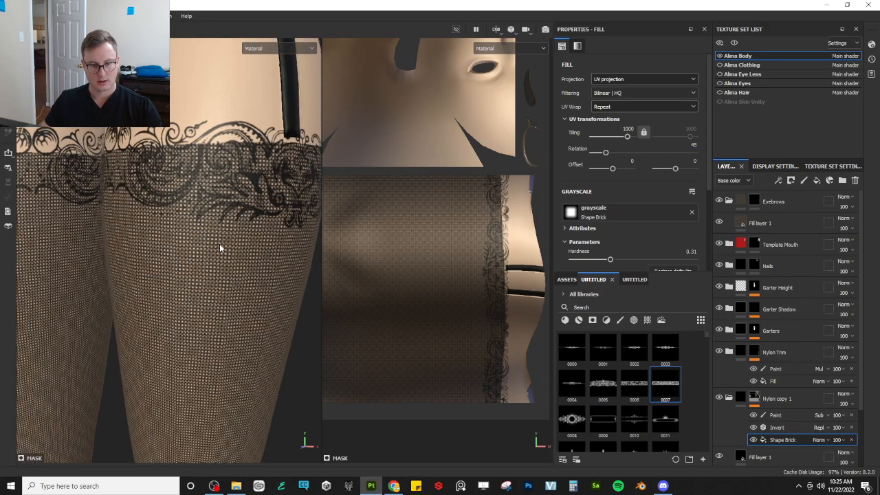
{"action": "scroll", "coordinate": [220, 246], "scroll_direction": "down", "scroll_amount": 2}
{"action": "left_click_drag", "start_coordinate": [220, 248], "coordinate": [192, 330], "text": "alt"}
{"action": "scroll", "coordinate": [192, 331], "scroll_direction": "up", "scroll_amount": 3}
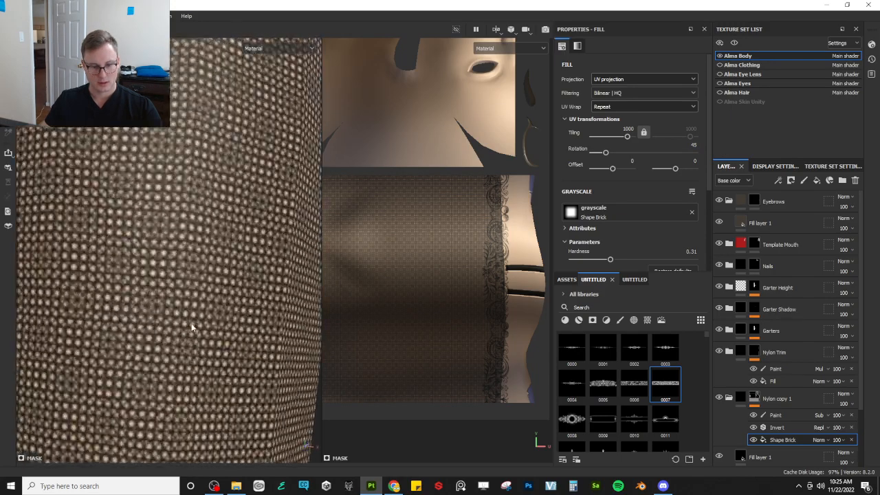
{"action": "scroll", "coordinate": [190, 321], "scroll_direction": "down", "scroll_amount": 5}
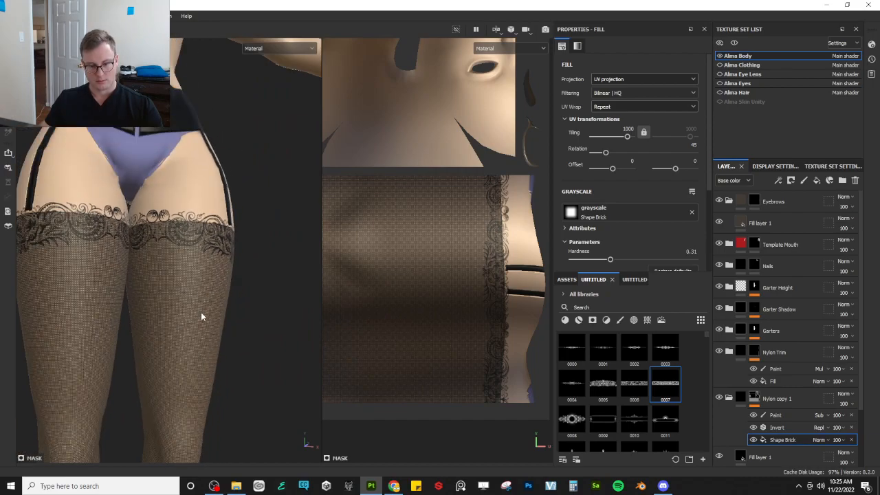
{"action": "middle_click_drag", "start_coordinate": [201, 316], "coordinate": [203, 249], "text": "alt"}
{"action": "left_click_drag", "start_coordinate": [202, 249], "coordinate": [234, 298], "text": "alt"}
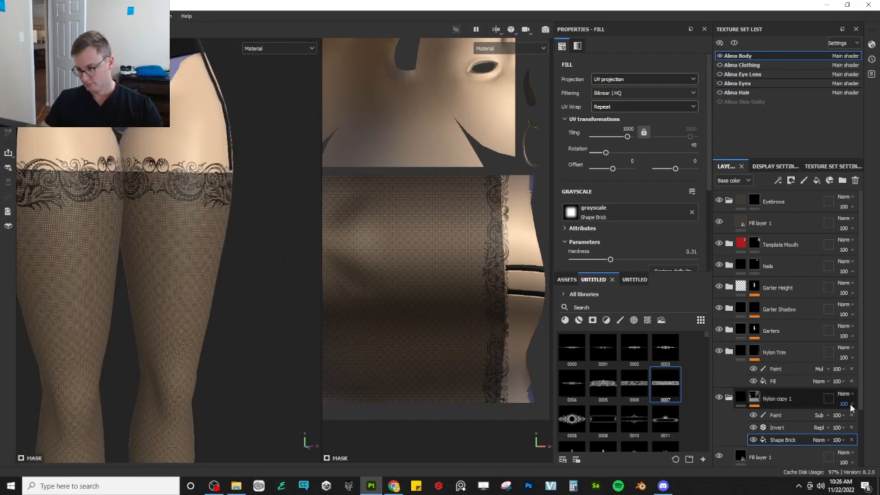
- Fill the lower-leg UVs white in the Nylon copy 1 mask's subtracting paint effect to remove the second mesh there
{"action": "left_click", "coordinate": [775, 417]}
{"action": "right_click_drag", "start_coordinate": [512, 347], "coordinate": [458, 339], "text": "alt"}
{"action": "middle_click_drag", "start_coordinate": [375, 335], "coordinate": [476, 278], "text": "alt"}
{"action": "right_click_drag", "start_coordinate": [476, 278], "coordinate": [443, 269], "text": "alt"}
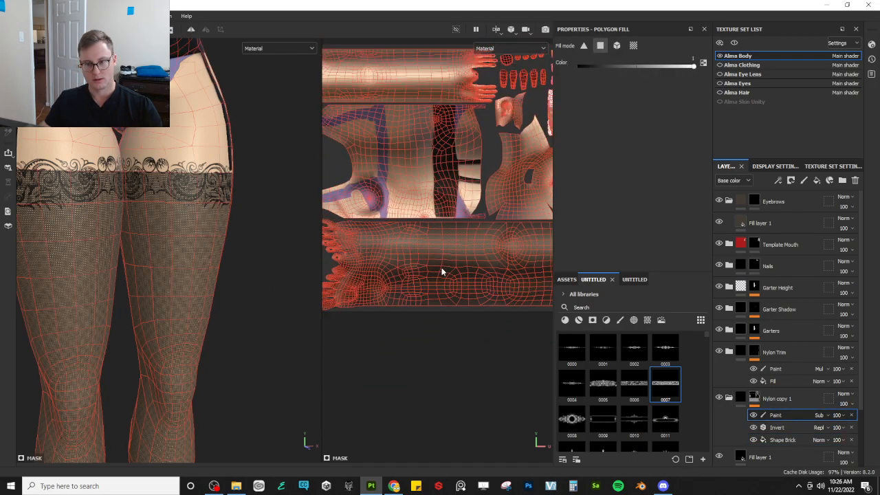
{"action": "middle_click_drag", "start_coordinate": [442, 269], "coordinate": [459, 253], "text": "alt"}
{"action": "right_click_drag", "start_coordinate": [459, 253], "coordinate": [391, 249], "text": "alt"}
{"action": "key", "text": "x"}
{"action": "left_click_drag", "start_coordinate": [367, 205], "coordinate": [488, 323]}
{"action": "key", "text": "x"}
{"action": "left_click_drag", "start_coordinate": [353, 177], "coordinate": [520, 353]}
- Fill the remaining thigh polygons below the lace white so the second mesh forms an even band at the stocking tops
{"action": "middle_click_drag", "start_coordinate": [525, 317], "coordinate": [461, 304], "text": "alt"}
{"action": "right_click_drag", "start_coordinate": [460, 304], "coordinate": [478, 296], "text": "alt"}
{"action": "middle_click_drag", "start_coordinate": [479, 286], "coordinate": [441, 312], "text": "alt"}
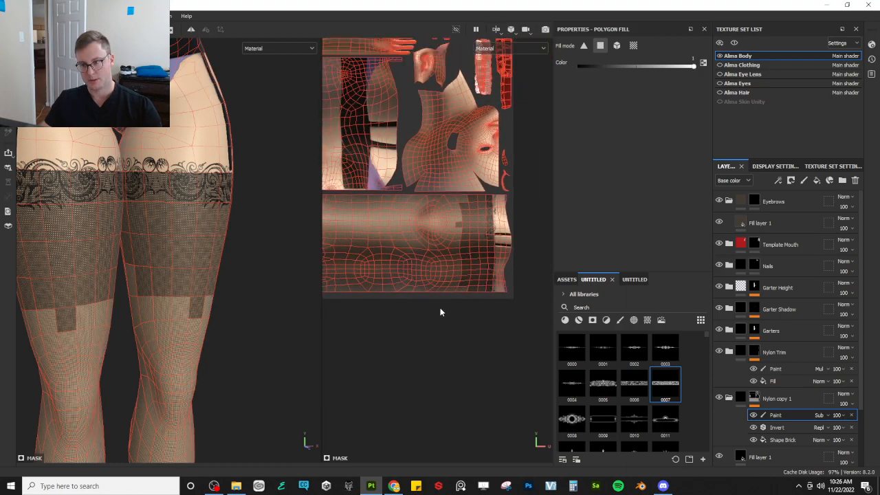
{"action": "right_click_drag", "start_coordinate": [441, 312], "coordinate": [473, 202], "text": "alt"}
{"action": "middle_click_drag", "start_coordinate": [474, 203], "coordinate": [443, 258], "text": "alt"}
{"action": "right_click_drag", "start_coordinate": [416, 180], "coordinate": [413, 169], "text": "alt"}
{"action": "left_click_drag", "start_coordinate": [412, 169], "coordinate": [449, 260]}
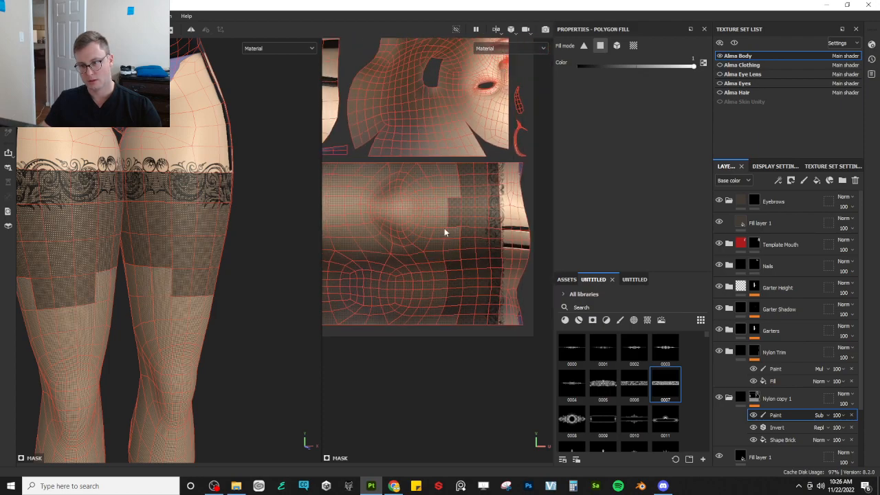
{"action": "left_click_drag", "start_coordinate": [445, 194], "coordinate": [453, 224]}
{"action": "left_click_drag", "start_coordinate": [434, 162], "coordinate": [465, 338]}
- Narrow the second mesh band to the height of the lace by filling its lowest polygons white
{"action": "scroll", "coordinate": [167, 208], "scroll_direction": "up", "scroll_amount": 2}
{"action": "left_click_drag", "start_coordinate": [167, 208], "coordinate": [160, 210], "text": "alt"}
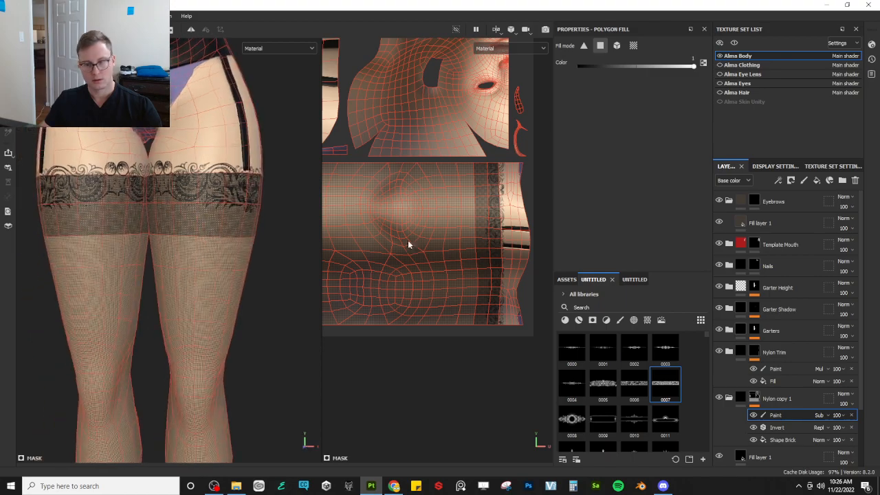
{"action": "left_click_drag", "start_coordinate": [471, 323], "coordinate": [478, 337]}
{"action": "left_click_drag", "start_coordinate": [222, 249], "coordinate": [276, 248], "text": "alt"}
{"action": "scroll", "coordinate": [233, 246], "scroll_direction": "up", "scroll_amount": 3}
{"action": "scroll", "coordinate": [244, 237], "scroll_direction": "down", "scroll_amount": 2}
{"action": "left_click_drag", "start_coordinate": [178, 234], "coordinate": [230, 257], "text": "alt"}
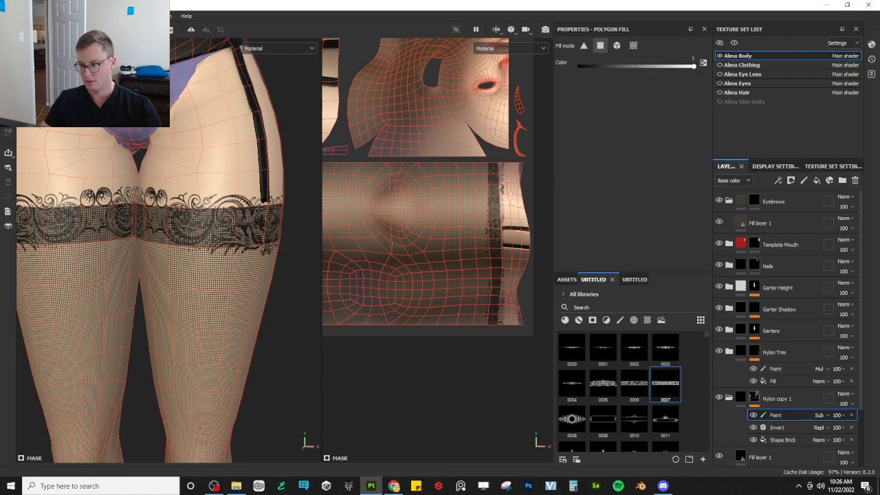
- Reposition the lace pattern fill in the Nylon Trim mask along the stocking band, with offsets of about 0.4245 and -0.3442
{"action": "left_click_drag", "start_coordinate": [223, 221], "coordinate": [234, 199], "text": "alt"}
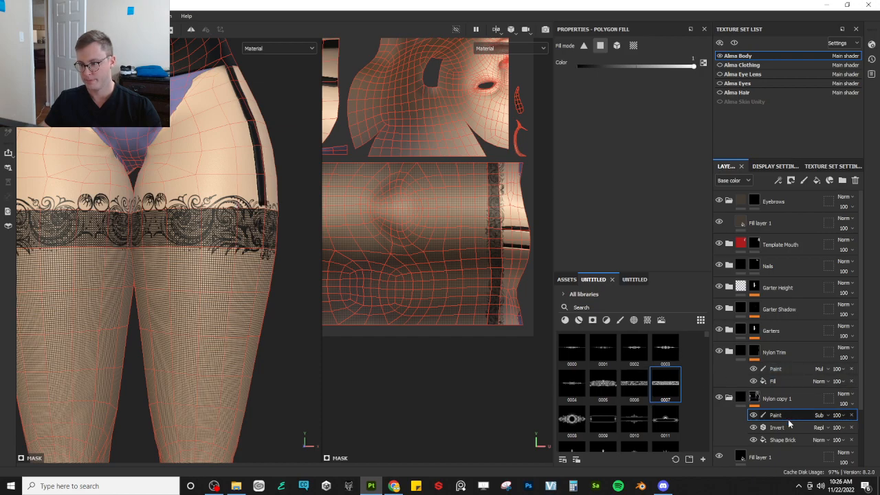
{"action": "left_click", "coordinate": [773, 381]}
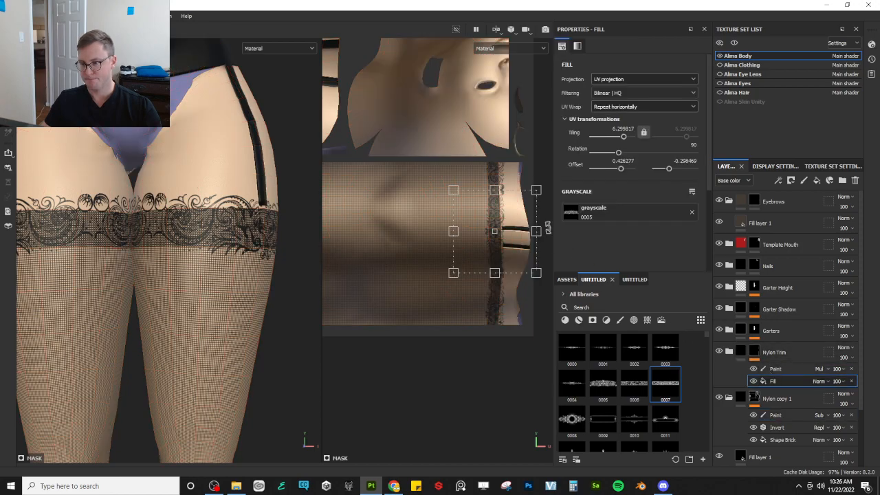
{"action": "scroll", "coordinate": [472, 260], "scroll_direction": "up", "scroll_amount": 2}
{"action": "middle_click_drag", "start_coordinate": [478, 252], "coordinate": [385, 281], "text": "alt"}
{"action": "left_click_drag", "start_coordinate": [452, 250], "coordinate": [494, 231]}
{"action": "left_click_drag", "start_coordinate": [238, 259], "coordinate": [252, 325], "text": "alt"}
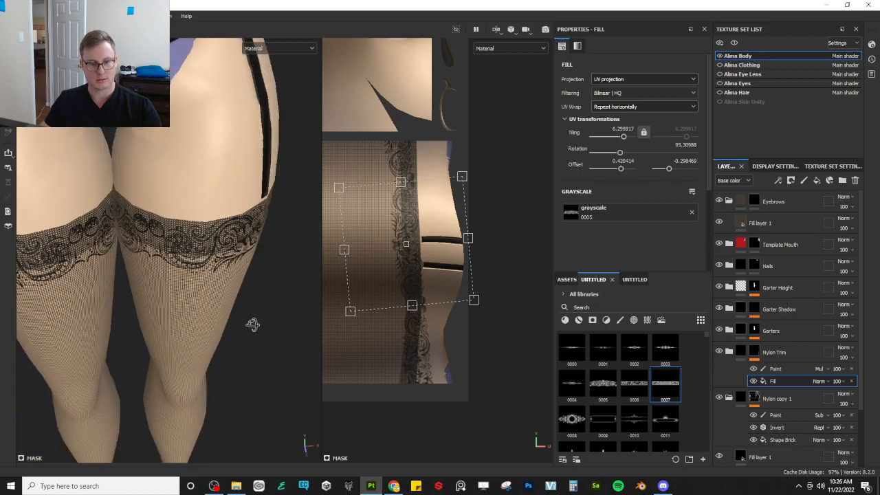
{"action": "left_click_drag", "start_coordinate": [108, 211], "coordinate": [141, 213], "text": "alt"}
{"action": "key", "text": "ctrl+z"}
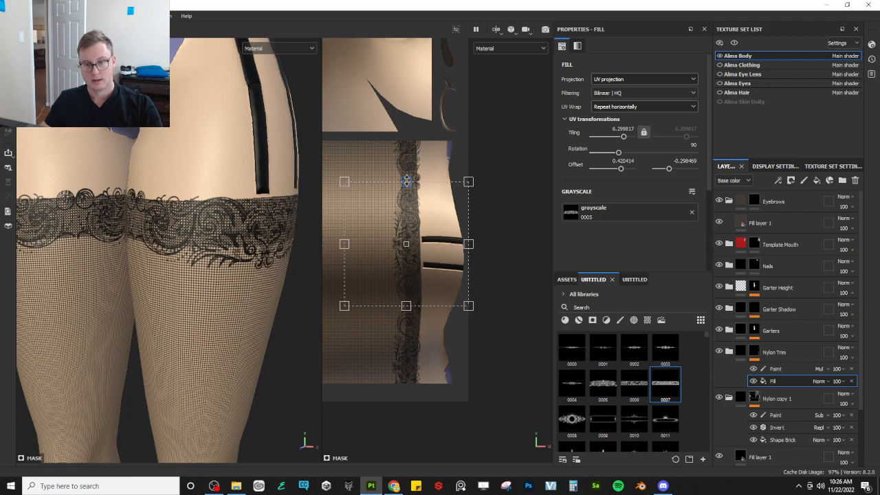
{"action": "left_click_drag", "start_coordinate": [412, 204], "coordinate": [415, 239]}
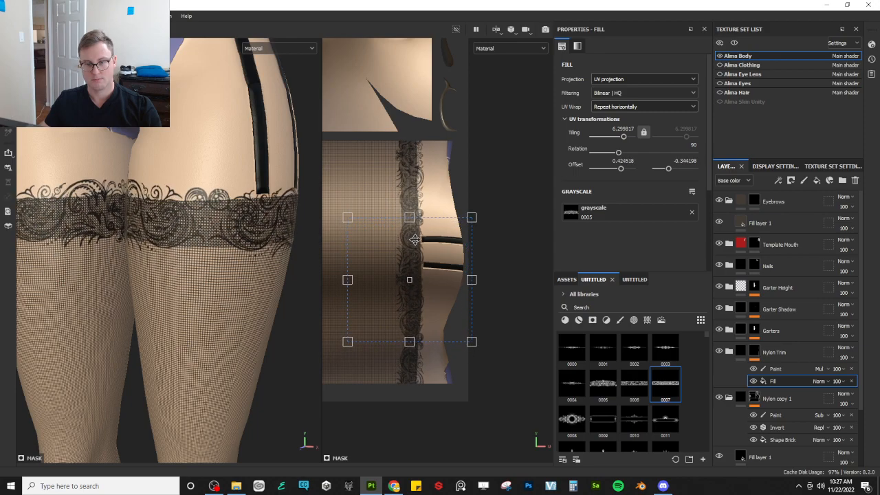
{"action": "scroll", "coordinate": [440, 280], "scroll_direction": "up", "scroll_amount": 3}
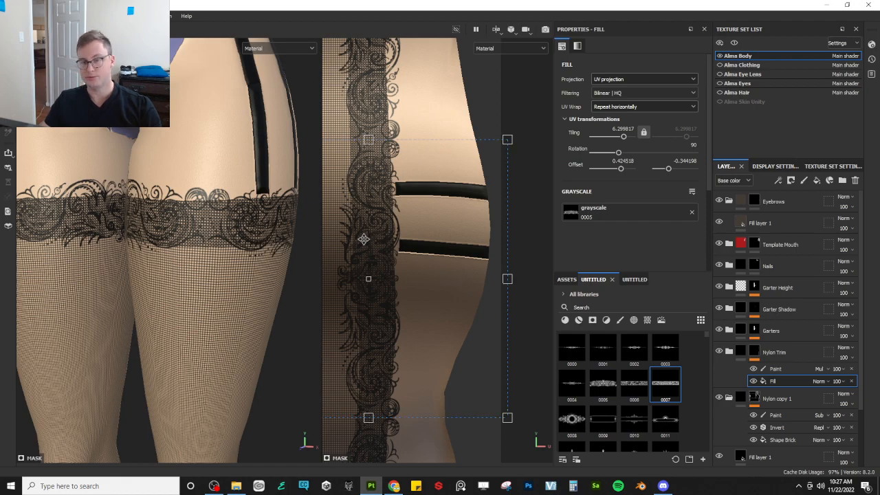
{"action": "scroll", "coordinate": [208, 202], "scroll_direction": "down", "scroll_amount": 5}
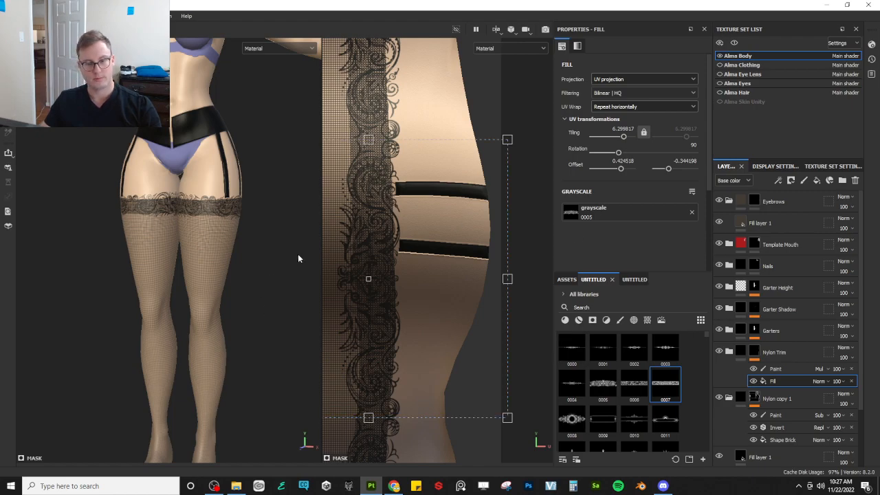
{"action": "scroll", "coordinate": [262, 249], "scroll_direction": "up", "scroll_amount": 5}
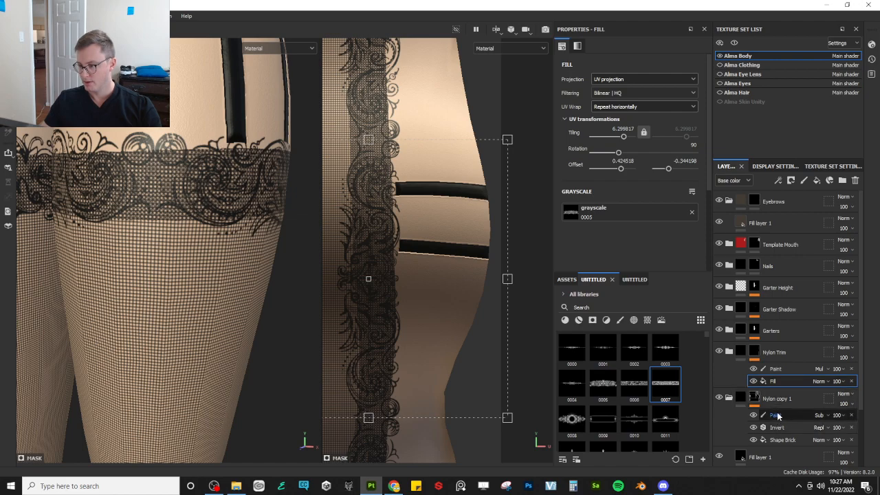
- Add a fill effect directly above the Invert filter in the Nylon copy 1 mask
{"action": "left_click", "coordinate": [843, 428]}
{"action": "right_click", "coordinate": [791, 428]}
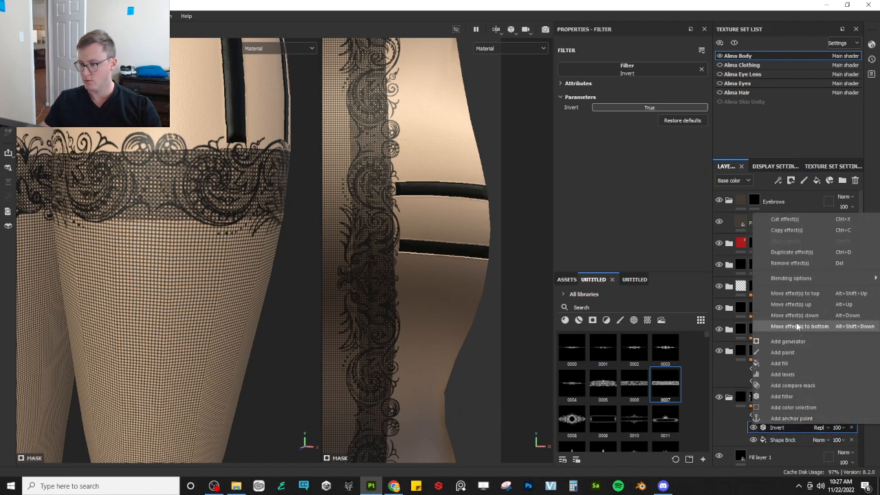
{"action": "left_click", "coordinate": [779, 363]}
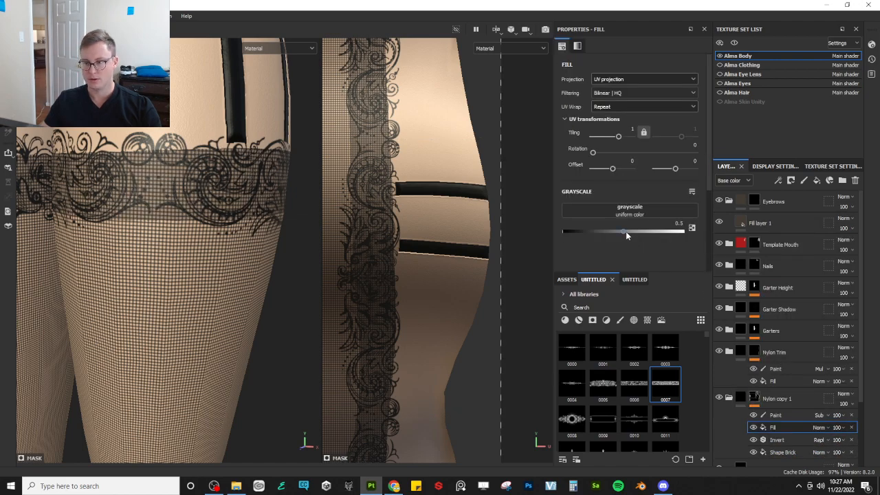
- Try the Multiply and Passthrough blending modes on the new mask fill with its grayscale value at 1
{"action": "left_click", "coordinate": [819, 428]}
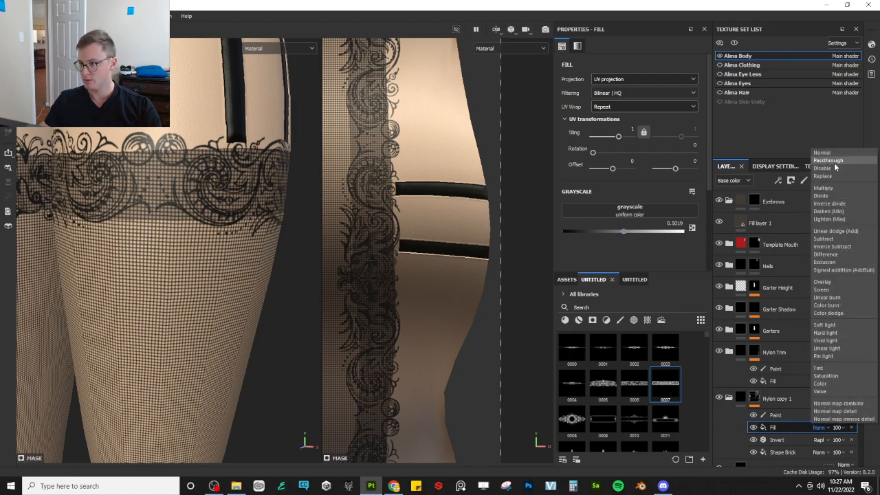
{"action": "left_click", "coordinate": [825, 188]}
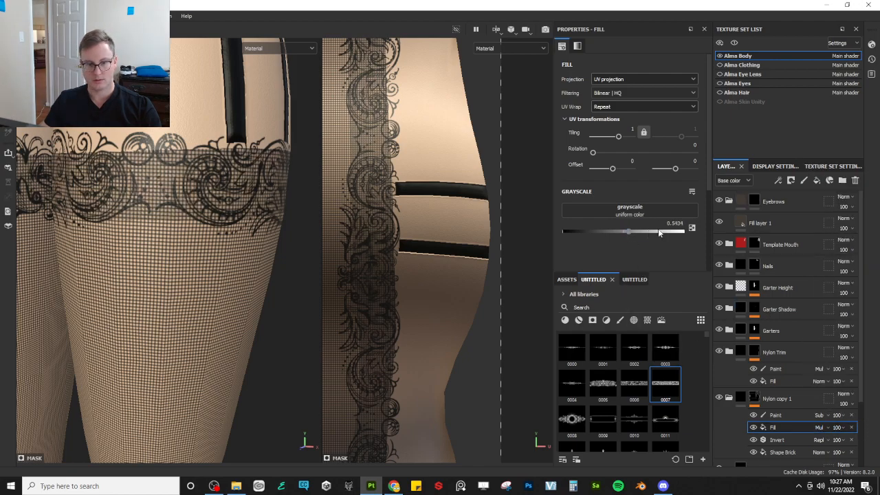
{"action": "left_click_drag", "start_coordinate": [658, 232], "coordinate": [698, 230]}
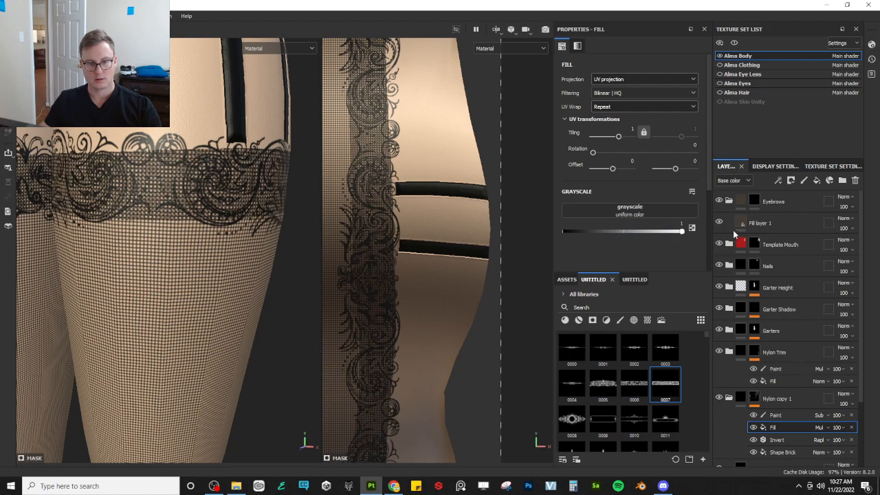
{"action": "left_click_drag", "start_coordinate": [684, 233], "coordinate": [789, 254]}
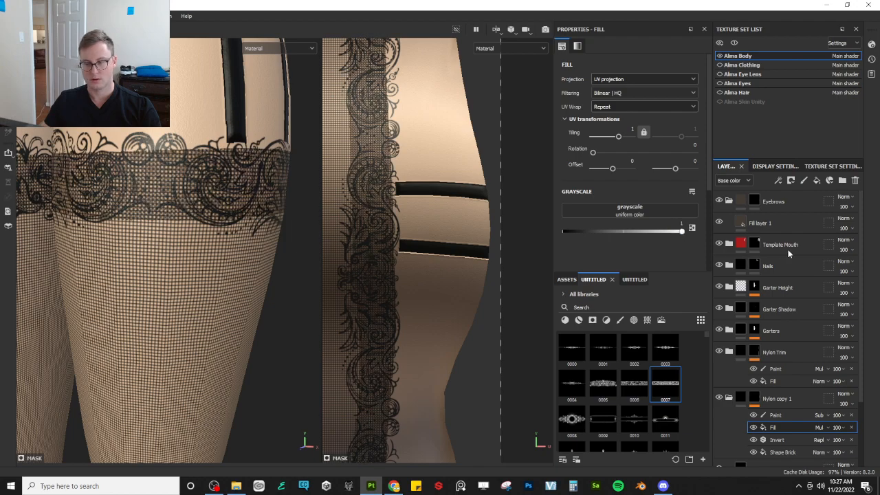
{"action": "left_click", "coordinate": [753, 415]}
{"action": "left_click", "coordinate": [753, 416]}
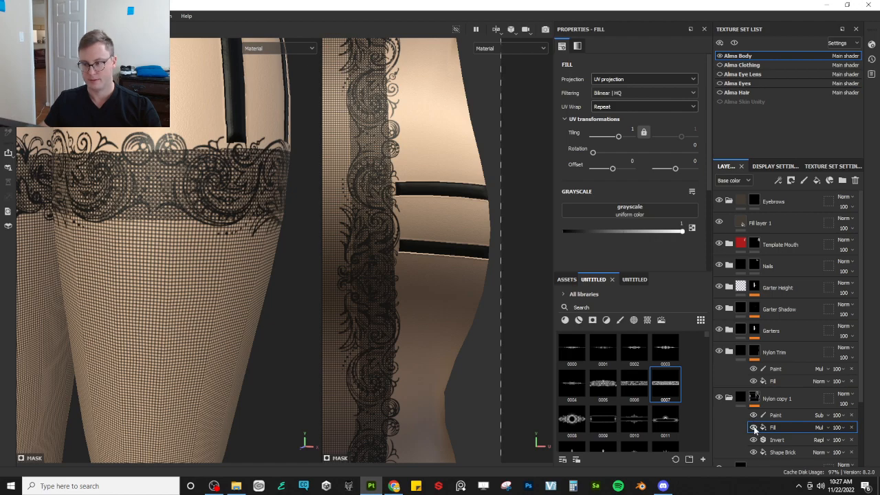
{"action": "left_click", "coordinate": [818, 428]}
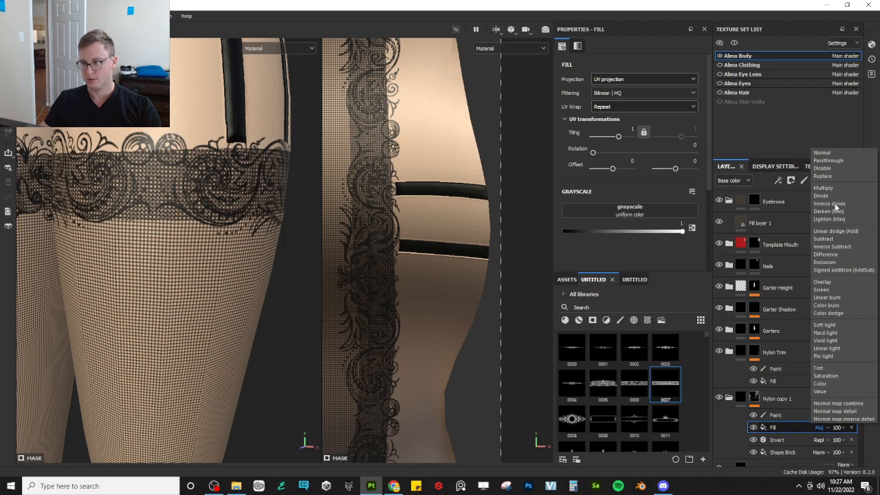
{"action": "left_click", "coordinate": [824, 161]}
- Set the mask fill's blending mode to Normal and its grayscale value to about 0.84, checking the band on the stockings
{"action": "left_click", "coordinate": [819, 427]}
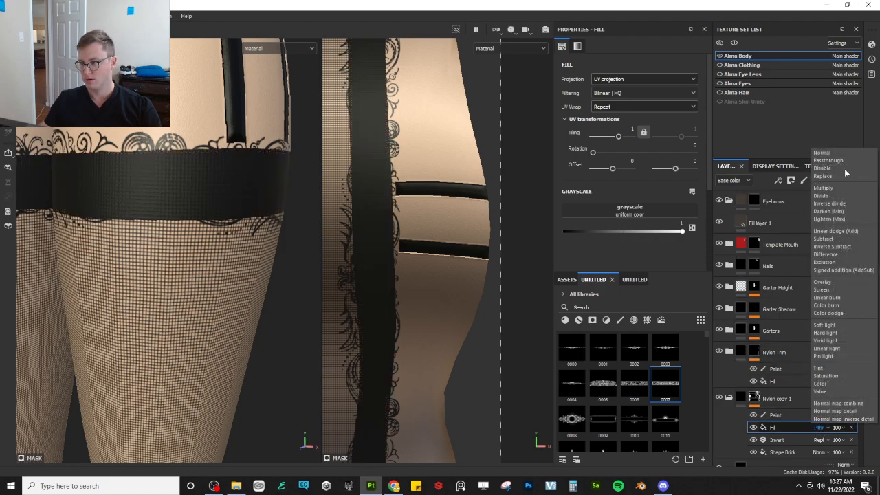
{"action": "left_click", "coordinate": [838, 151]}
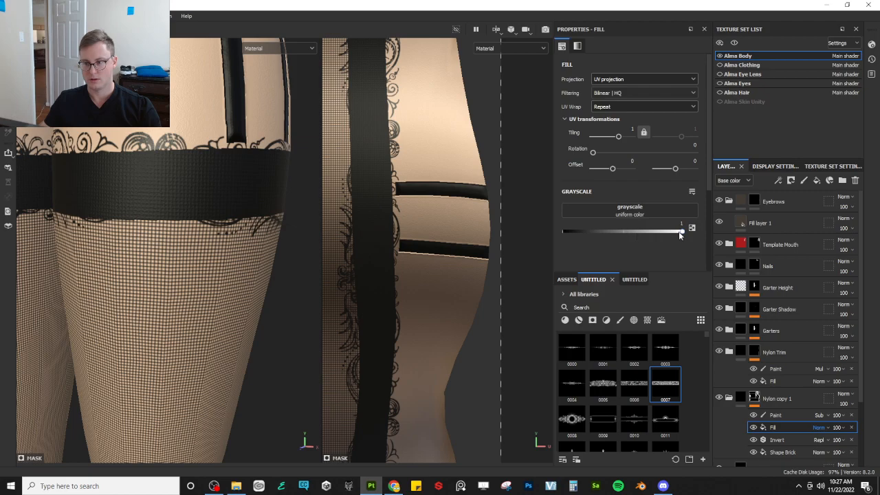
{"action": "mouse_move", "coordinate": [680, 234]}
{"action": "left_mouse_down"}
{"action": "mouse_move", "coordinate": [652, 235]}
{"action": "mouse_move", "coordinate": [664, 235]}
{"action": "left_mouse_up"}
{"action": "scroll", "coordinate": [211, 222], "scroll_direction": "down", "scroll_amount": 6}
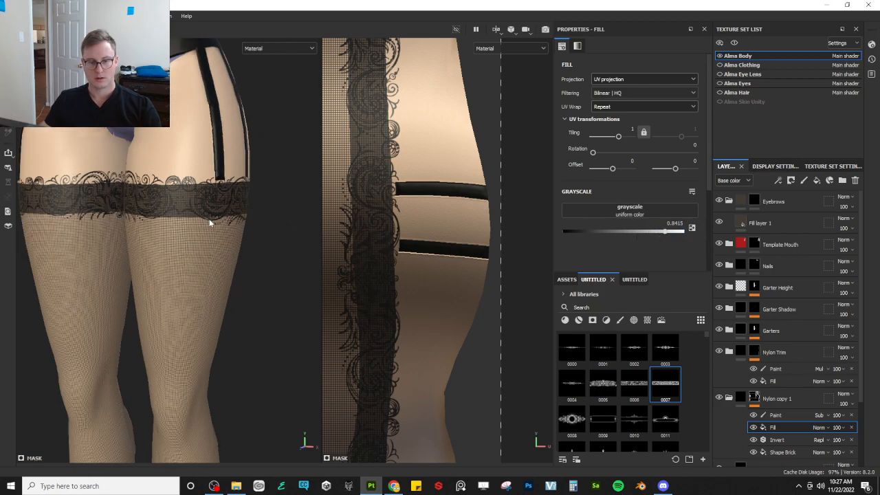
{"action": "left_click_drag", "start_coordinate": [200, 241], "coordinate": [231, 268], "text": "alt"}
{"action": "scroll", "coordinate": [195, 228], "scroll_direction": "up", "scroll_amount": 4}
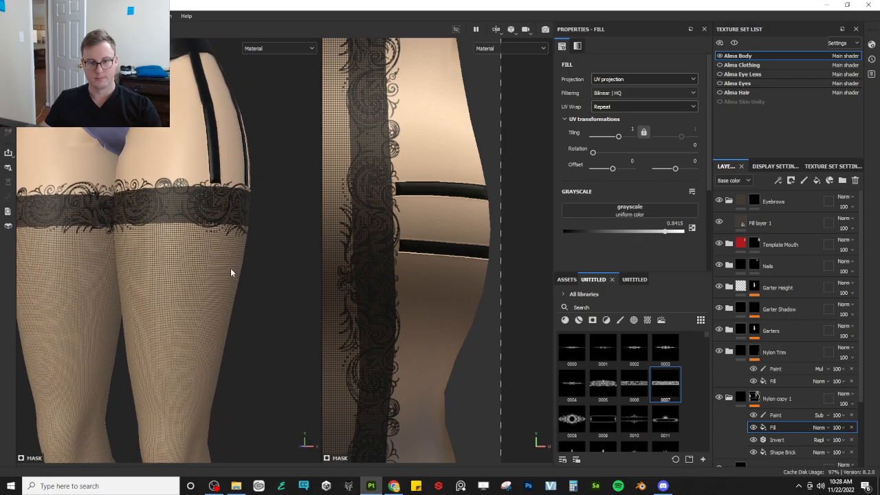
{"action": "scroll", "coordinate": [164, 221], "scroll_direction": "up", "scroll_amount": 5}
{"action": "scroll", "coordinate": [181, 220], "scroll_direction": "down", "scroll_amount": 3}
{"action": "scroll", "coordinate": [183, 222], "scroll_direction": "down", "scroll_amount": 3}
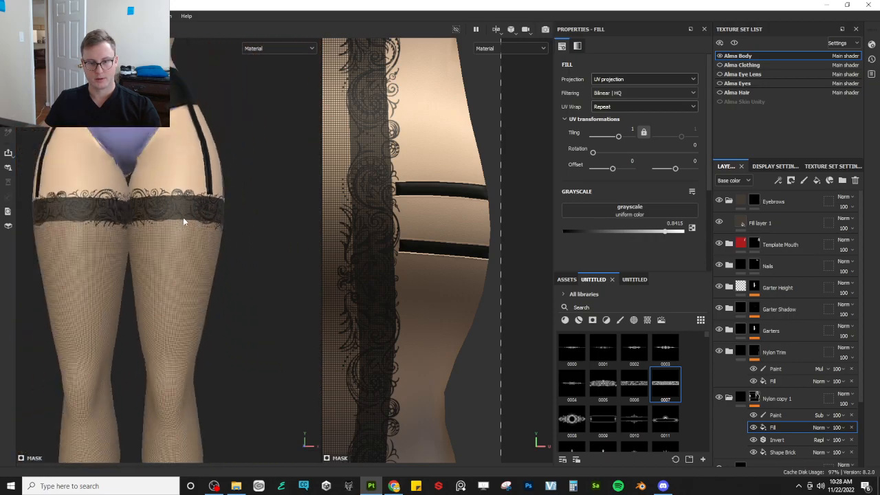
{"action": "scroll", "coordinate": [241, 234], "scroll_direction": "up", "scroll_amount": 3}
- Lower the mask fill's grayscale value to about 0.77 and inspect the lace band's transparency on the legs
{"action": "left_click_drag", "start_coordinate": [665, 232], "coordinate": [656, 232]}
{"action": "scroll", "coordinate": [150, 235], "scroll_direction": "down", "scroll_amount": 5}
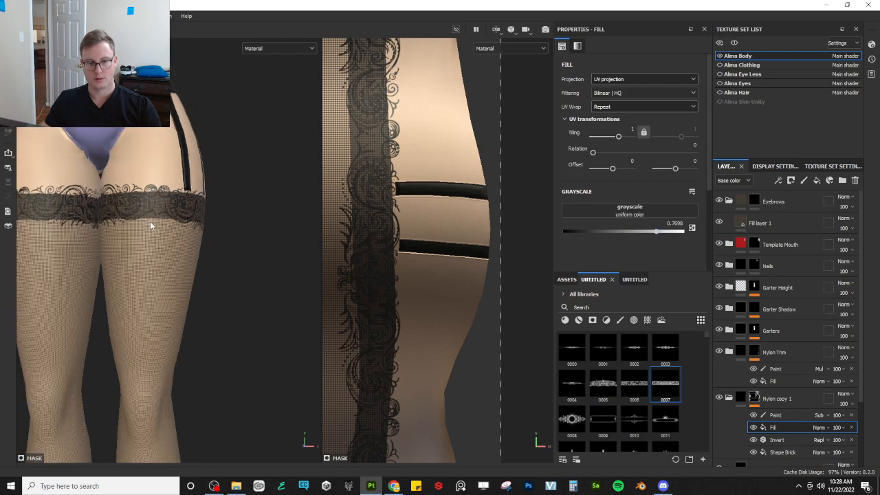
{"action": "left_click_drag", "start_coordinate": [177, 232], "coordinate": [168, 284], "text": "alt"}
{"action": "scroll", "coordinate": [108, 223], "scroll_direction": "down", "scroll_amount": 5}
{"action": "scroll", "coordinate": [169, 284], "scroll_direction": "up", "scroll_amount": 3}
{"action": "scroll", "coordinate": [165, 278], "scroll_direction": "up", "scroll_amount": 3}
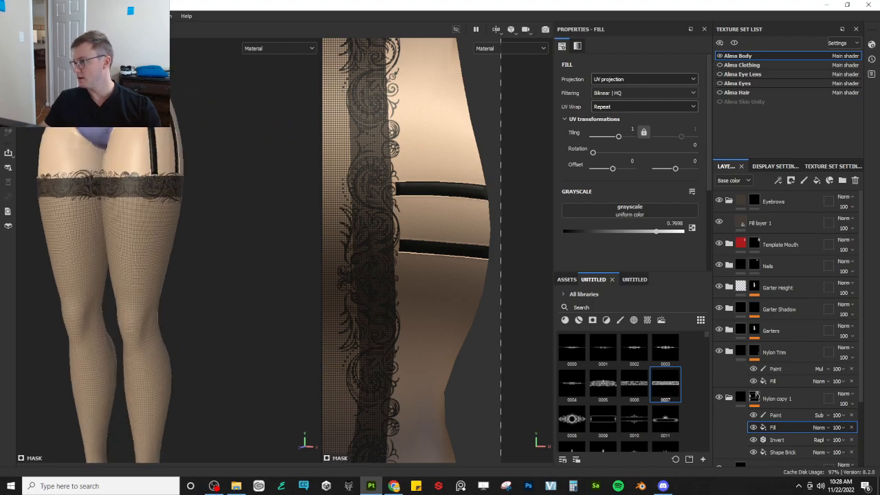
{"action": "scroll", "coordinate": [165, 247], "scroll_direction": "up", "scroll_amount": 6}
{"action": "scroll", "coordinate": [189, 185], "scroll_direction": "up", "scroll_amount": 2}
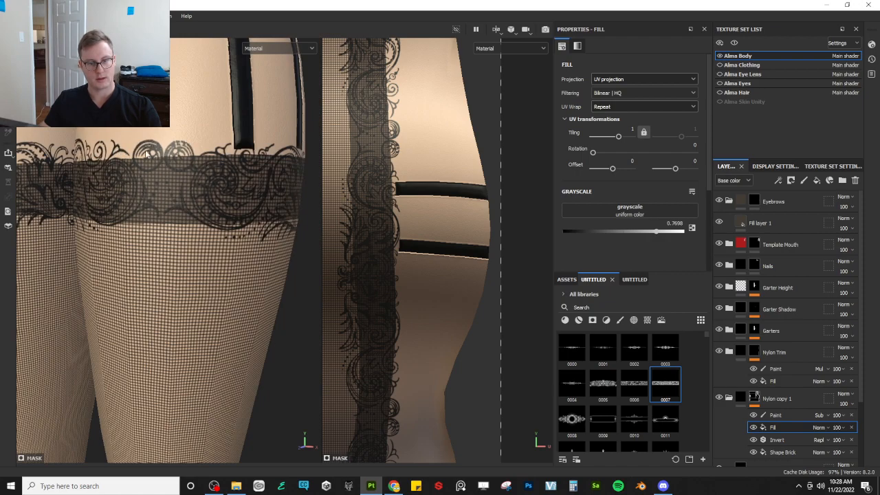
- Collapse the Nylon copy 1 and Nylon Trim groups and add the Template smart material directly above Nylon Trim
{"action": "left_click", "coordinate": [730, 397]}
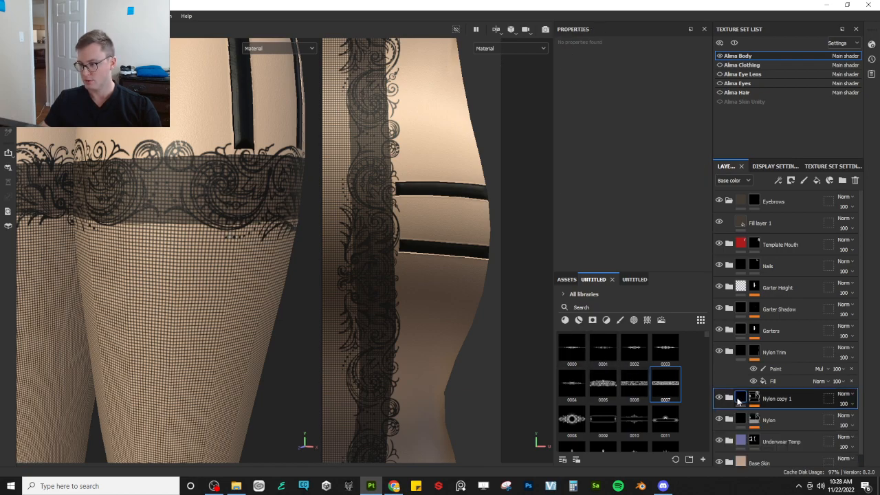
{"action": "left_click", "coordinate": [737, 352]}
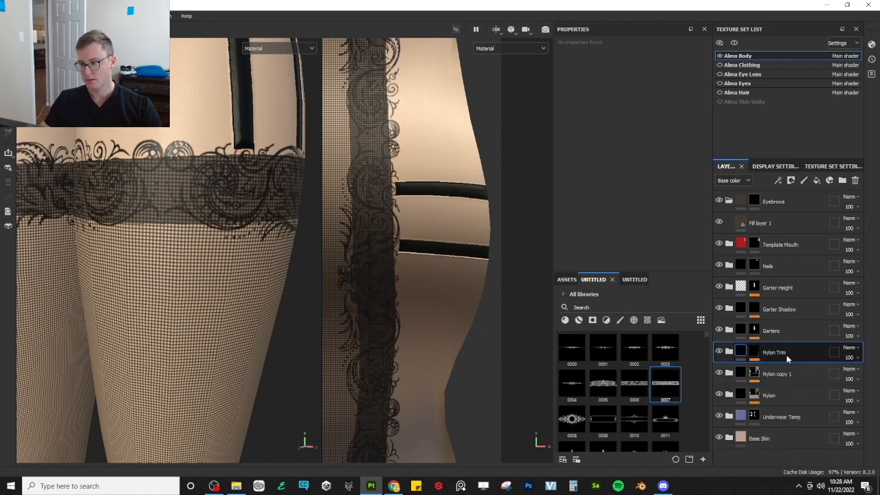
{"action": "left_click", "coordinate": [634, 279]}
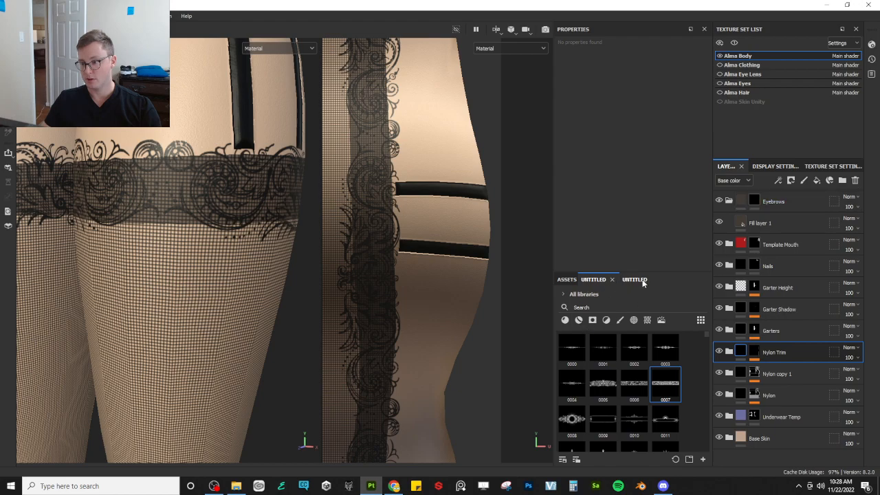
{"action": "left_click_drag", "start_coordinate": [566, 351], "coordinate": [761, 344]}
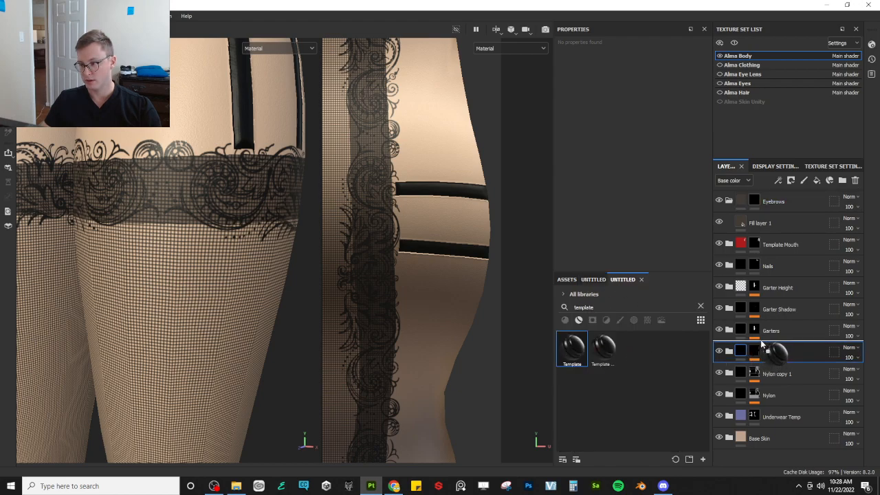
{"action": "left_click_drag", "start_coordinate": [577, 349], "coordinate": [809, 342]}
- Rename the newly added template group as Nylon Trim BG
{"action": "double_click", "coordinate": [786, 353]}
{"action": "type", "text": "N"}
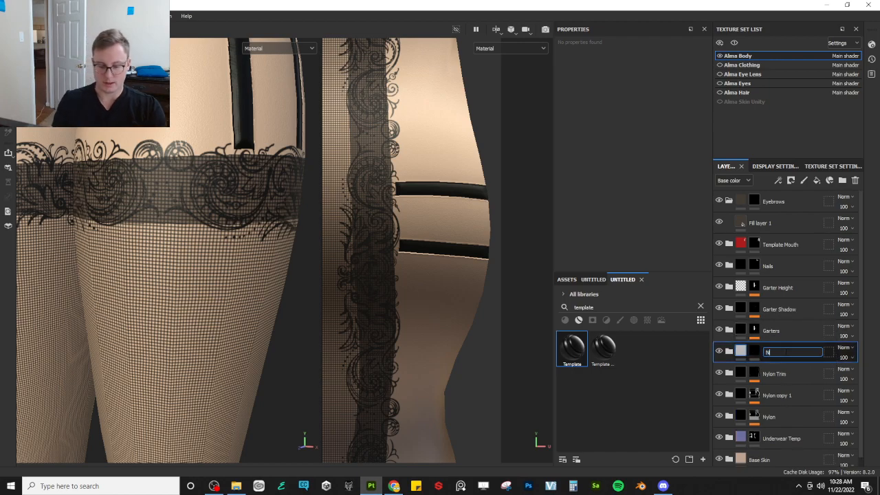
{"action": "type", "text": "ylon"}
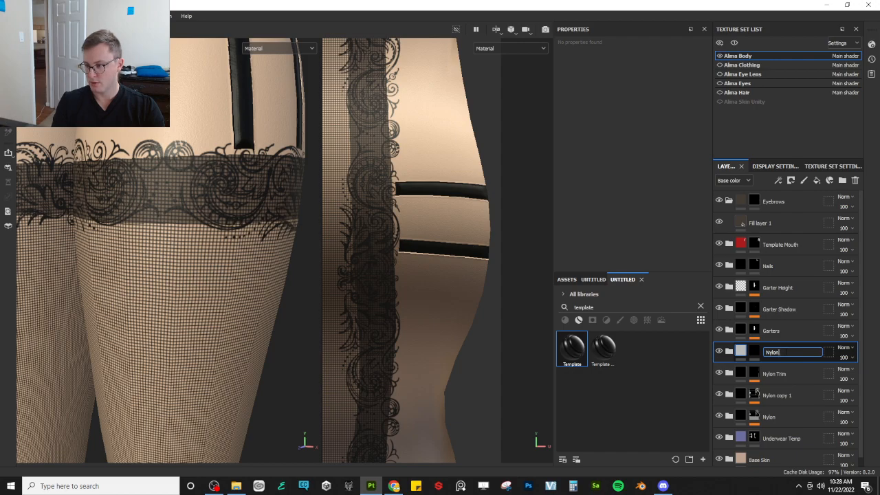
{"action": "type", "text": "gTrim BG"}
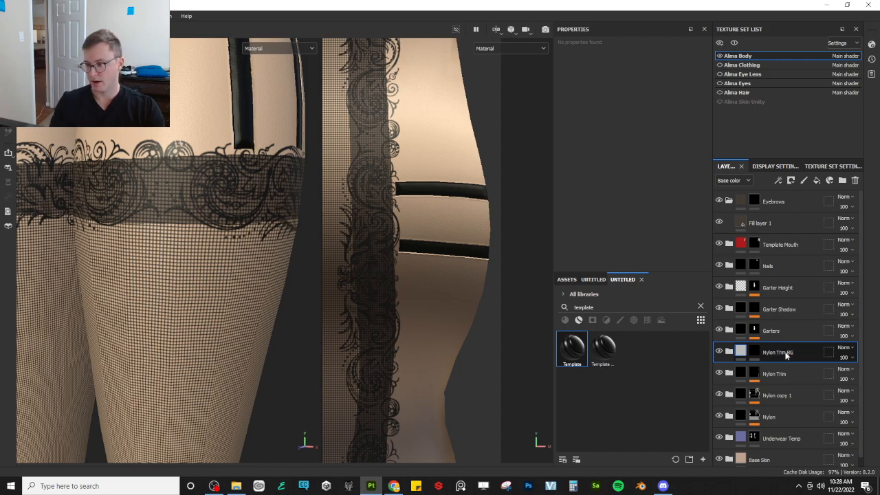
{"action": "key", "text": "Return"}
- Add an anchor point to the mask of the Nylon Trim group
{"action": "left_click", "coordinate": [728, 373]}
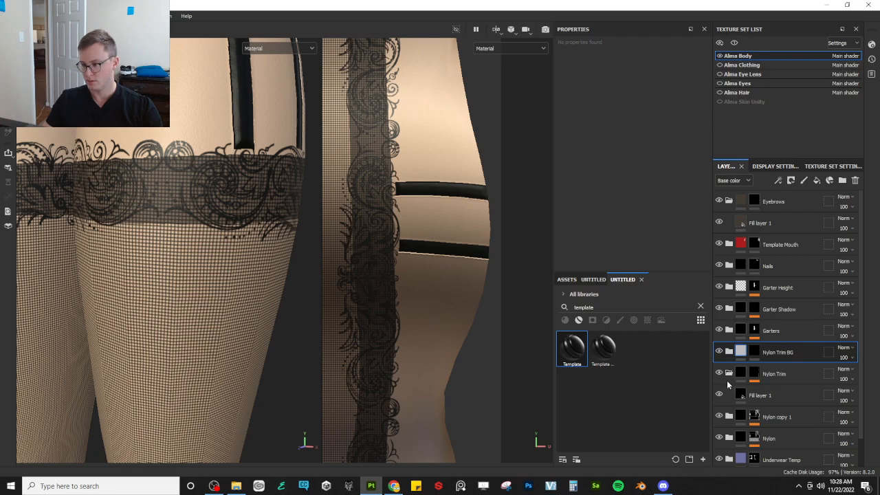
{"action": "left_click", "coordinate": [728, 375]}
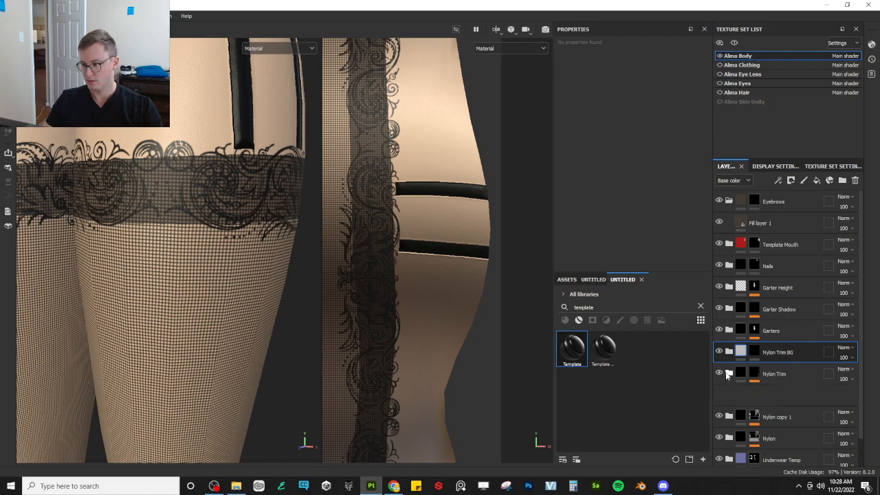
{"action": "right_click", "coordinate": [757, 368]}
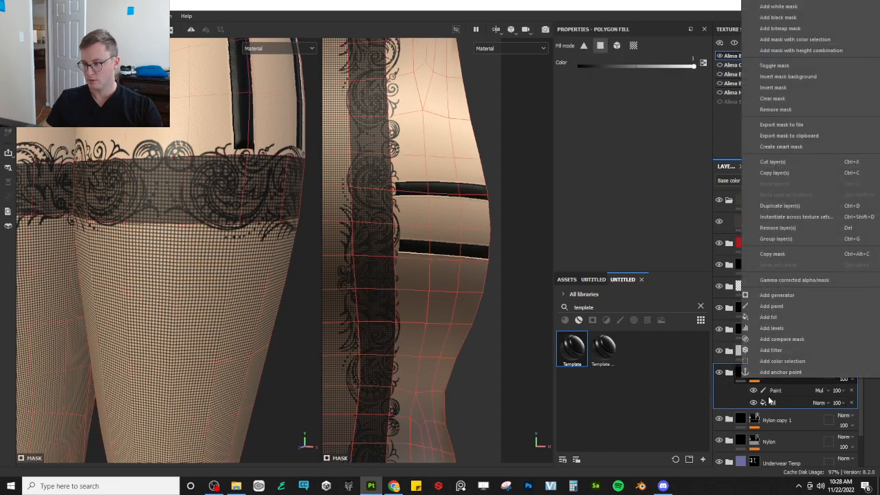
{"action": "left_click", "coordinate": [763, 372]}
- Add a fill to the Nylon Trim BG mask and use the Nylon Trim mask anchor point as its grayscale source
{"action": "right_click", "coordinate": [755, 353]}
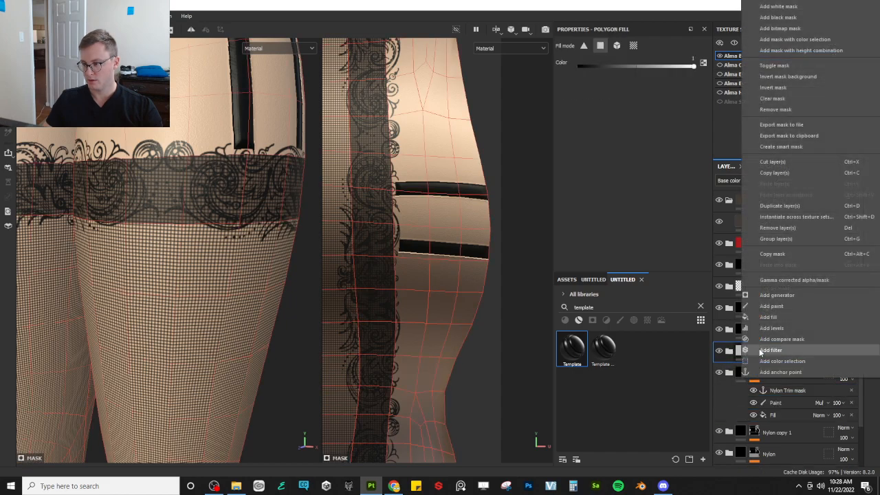
{"action": "left_click", "coordinate": [774, 328]}
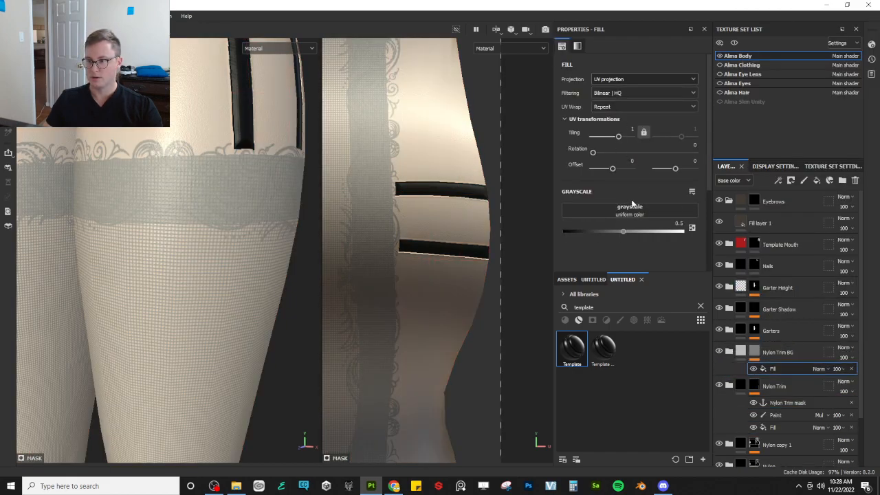
{"action": "left_click", "coordinate": [631, 207]}
{"action": "left_click", "coordinate": [697, 220]}
{"action": "left_click", "coordinate": [656, 234]}
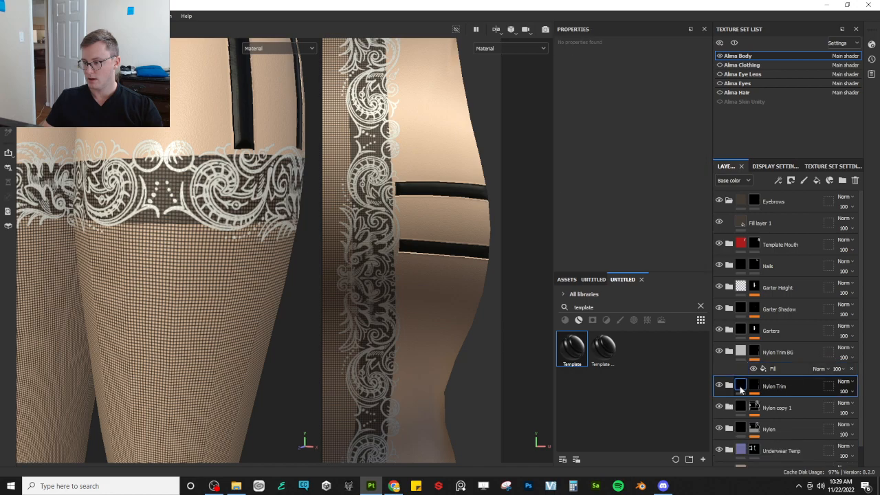
- Add a Bevel filter above the fill in the Nylon Trim BG mask and set its distance to about 0.05
{"action": "left_click", "coordinate": [754, 352]}
{"action": "right_click", "coordinate": [755, 352]}
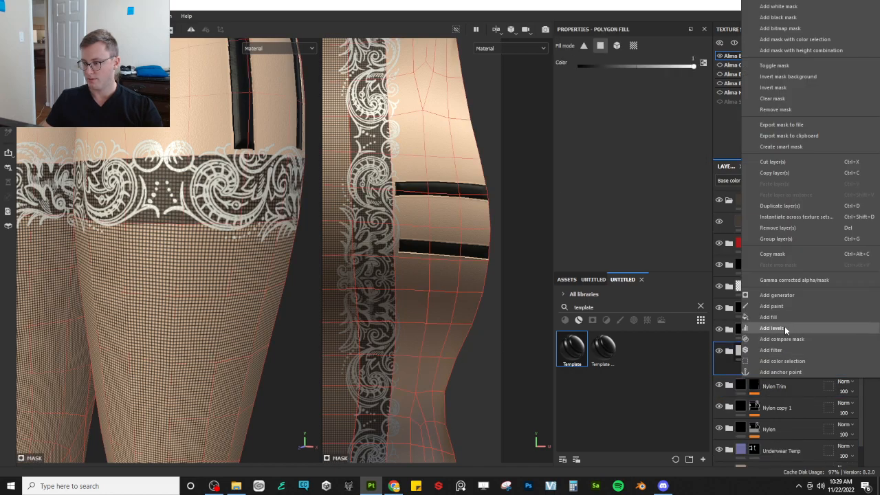
{"action": "left_click", "coordinate": [771, 350]}
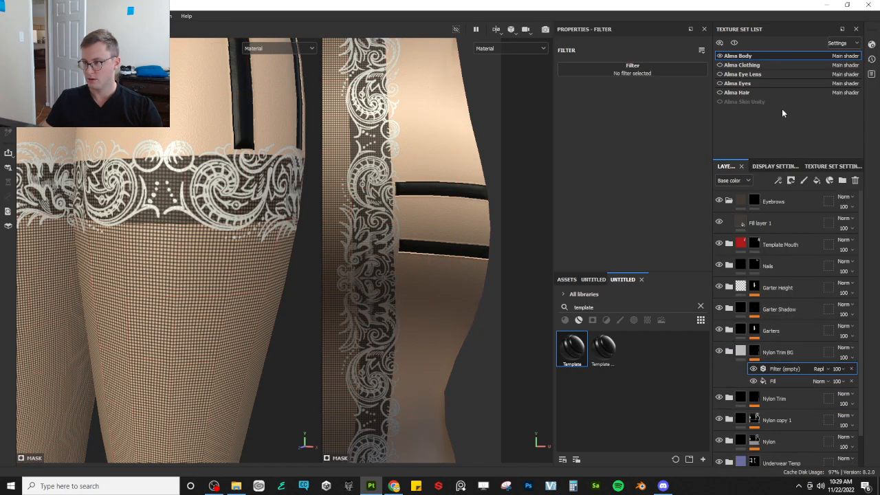
{"action": "left_click", "coordinate": [650, 74]}
{"action": "left_click", "coordinate": [670, 100]}
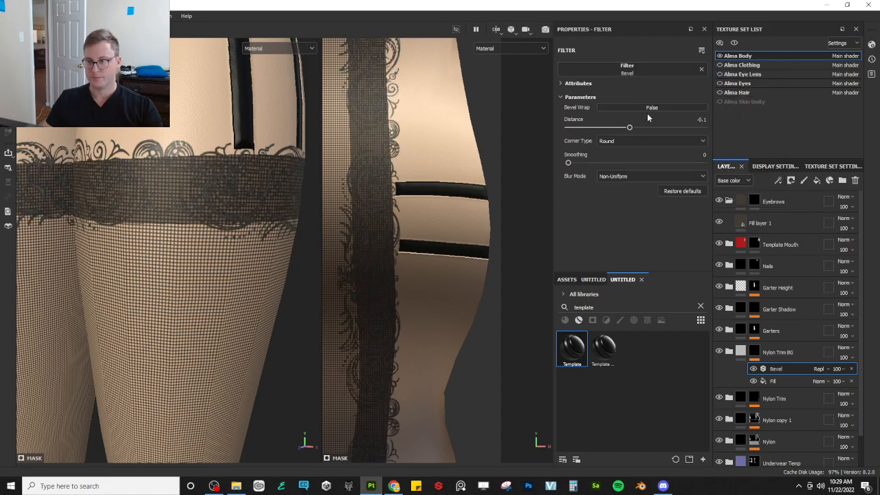
{"action": "left_click_drag", "start_coordinate": [628, 130], "coordinate": [639, 129]}
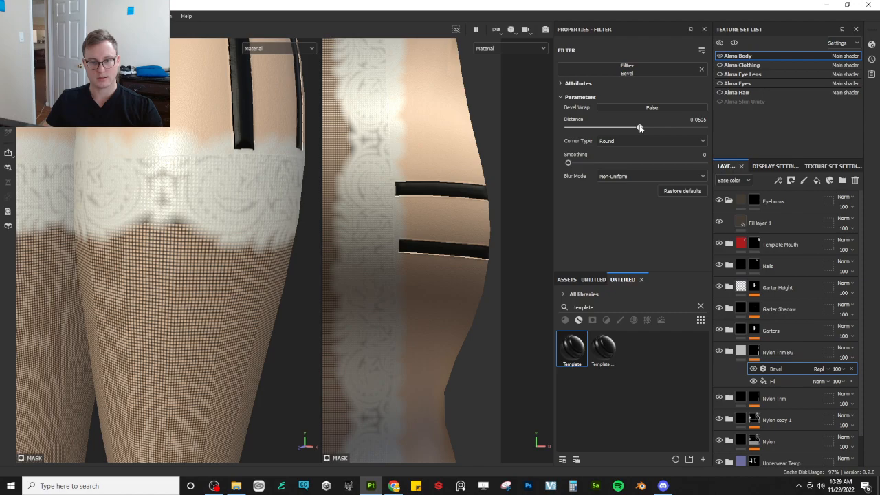
- Add Levels above the Bevel in the mask, setting the midtone to 0.883 and the input white point to about 0.08
{"action": "right_click", "coordinate": [773, 380]}
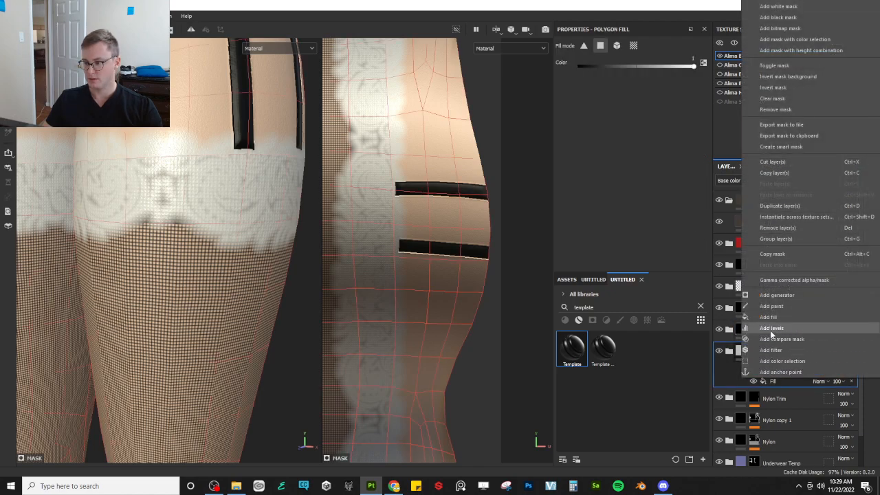
{"action": "left_click", "coordinate": [772, 328]}
{"action": "mouse_move", "coordinate": [634, 70]}
{"action": "left_mouse_down"}
{"action": "mouse_move", "coordinate": [652, 66]}
{"action": "mouse_move", "coordinate": [624, 66]}
{"action": "left_mouse_up"}
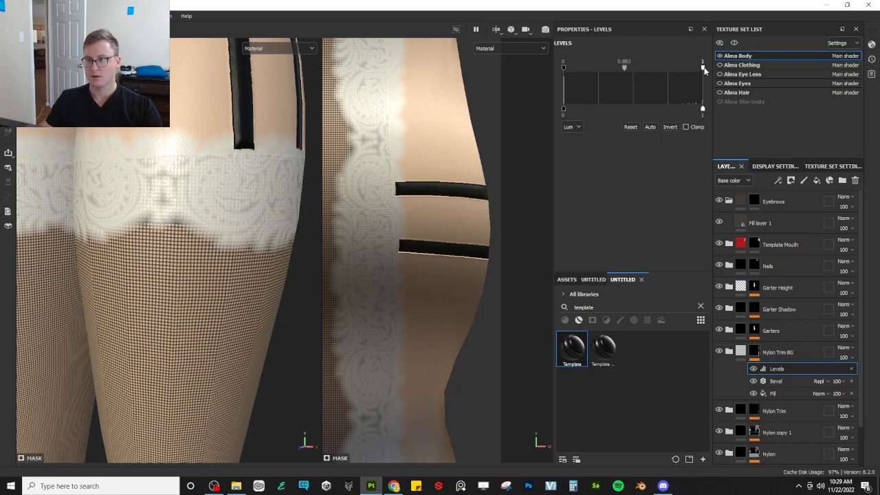
{"action": "left_click_drag", "start_coordinate": [678, 67], "coordinate": [612, 62]}
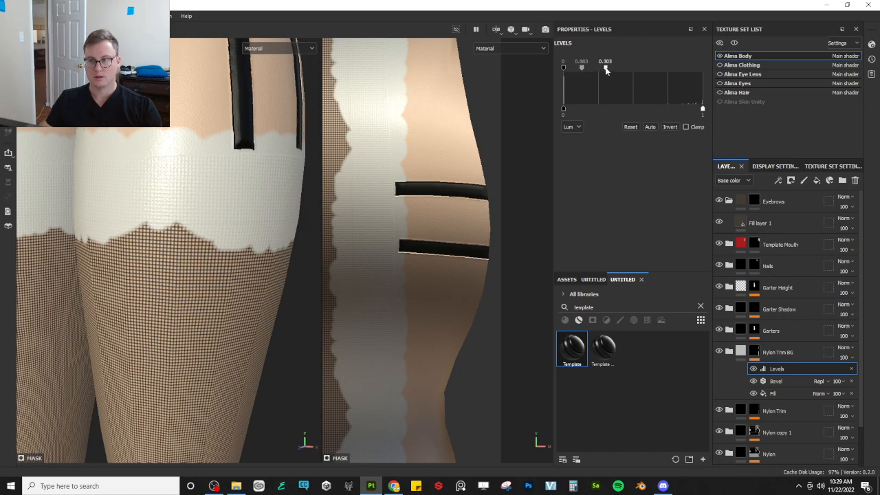
{"action": "left_click_drag", "start_coordinate": [605, 66], "coordinate": [575, 68]}
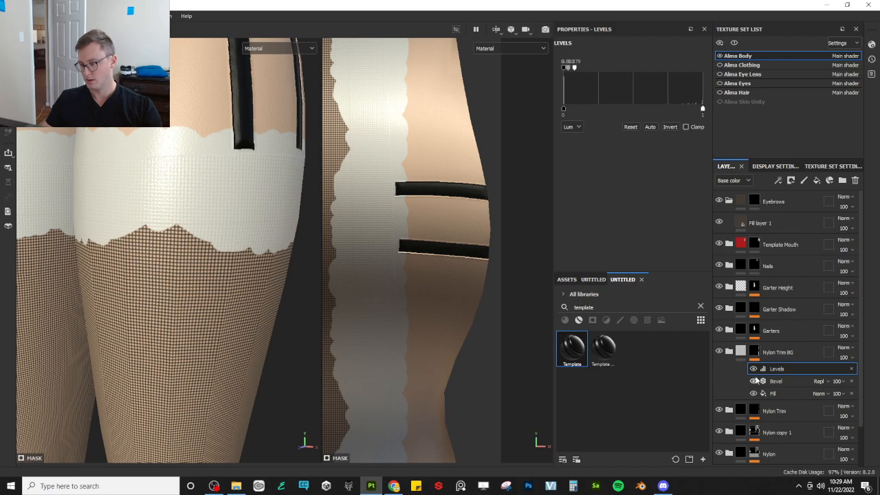
- Set the base color of the fill layer inside the Nylon Trim BG group to black (000000)
{"action": "left_click", "coordinate": [741, 355]}
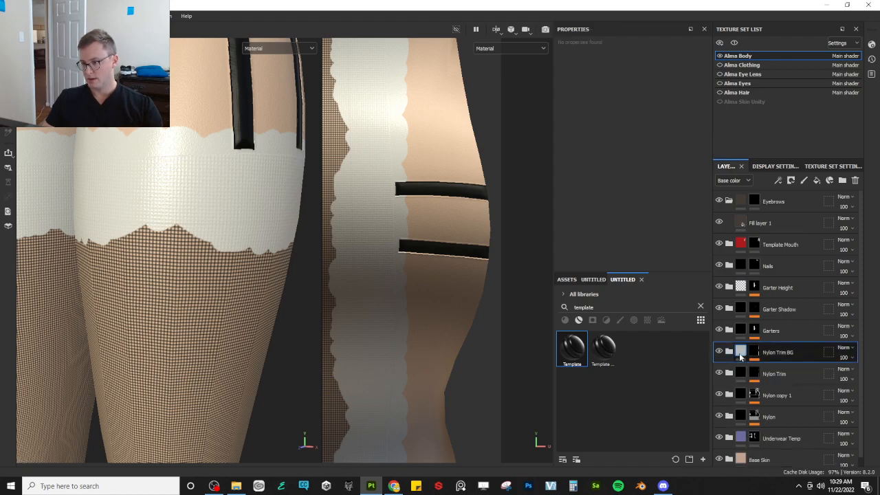
{"action": "left_click", "coordinate": [729, 354]}
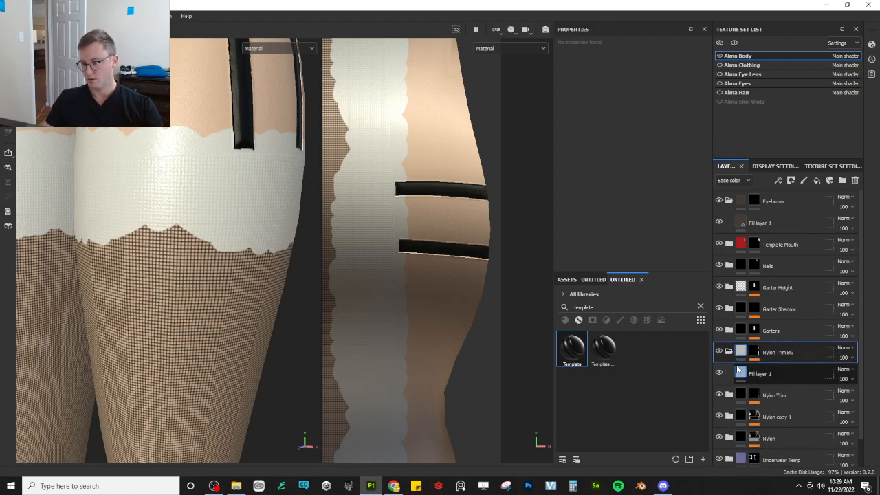
{"action": "left_click", "coordinate": [740, 374]}
{"action": "scroll", "coordinate": [607, 220], "scroll_direction": "down", "scroll_amount": 3}
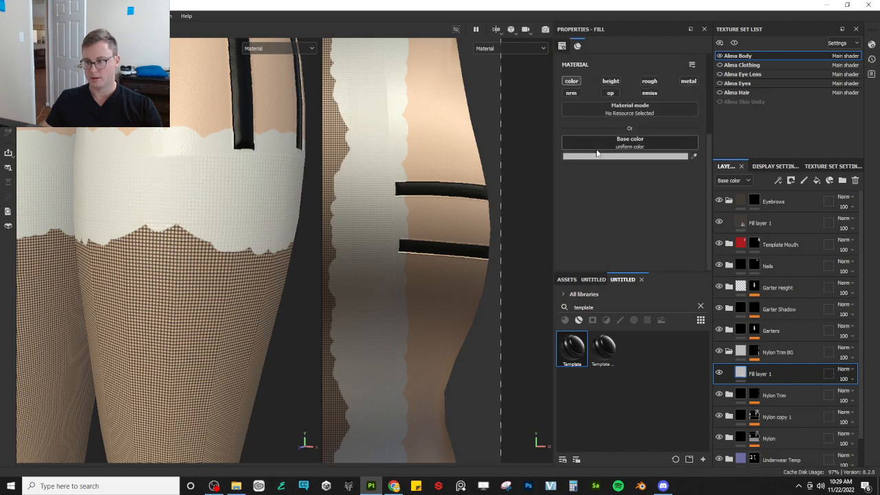
{"action": "left_click", "coordinate": [622, 156]}
{"action": "left_click_drag", "start_coordinate": [626, 210], "coordinate": [626, 292]}
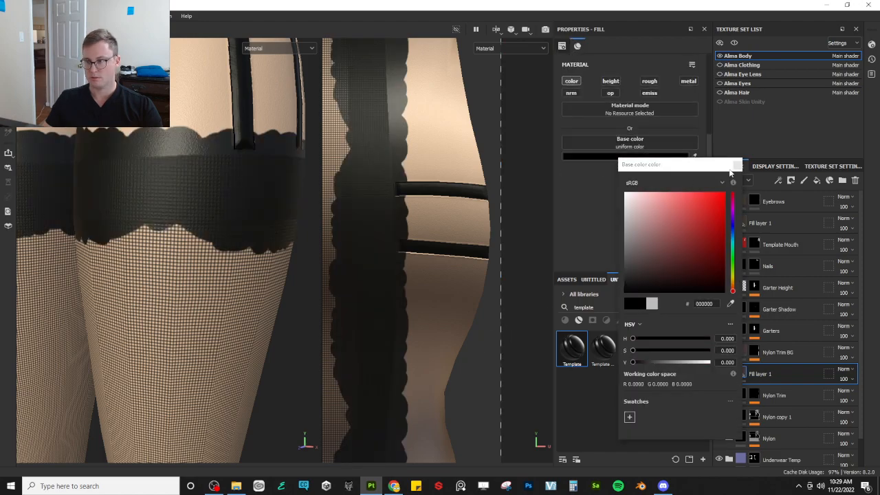
{"action": "left_click", "coordinate": [736, 165]}
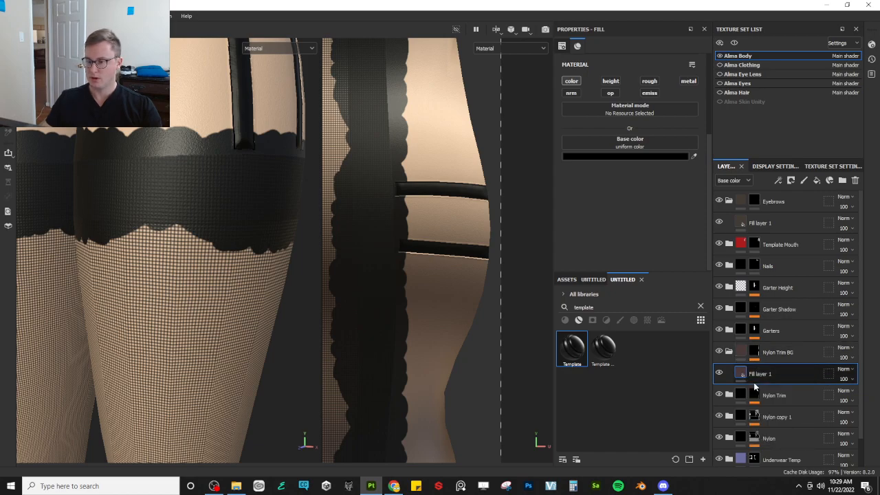
- Duplicate the anchor-based fill effect in the Nylon Trim BG mask
{"action": "left_click", "coordinate": [754, 359]}
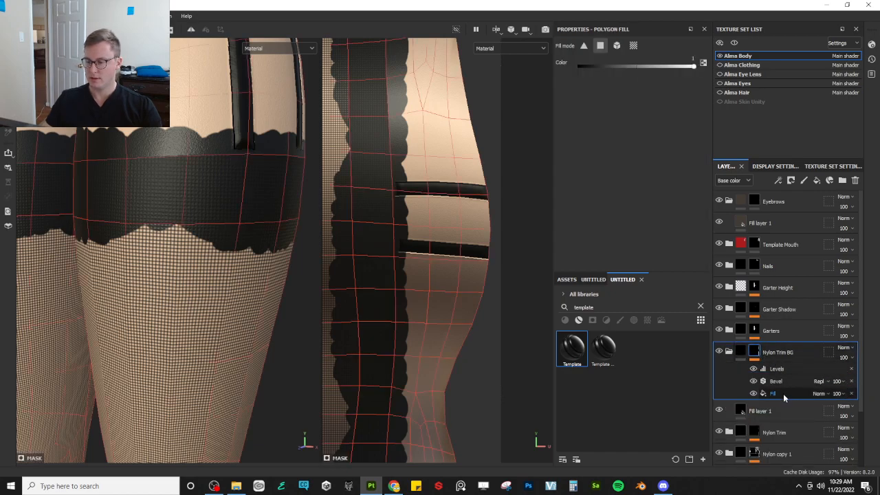
{"action": "left_click", "coordinate": [786, 394]}
{"action": "key", "text": "ctrl+d"}
- Try the duplicated fill above the Levels with Subtract blending, and undo the blend and reordering
{"action": "left_click_drag", "start_coordinate": [780, 397], "coordinate": [794, 369]}
{"action": "left_click", "coordinate": [819, 369]}
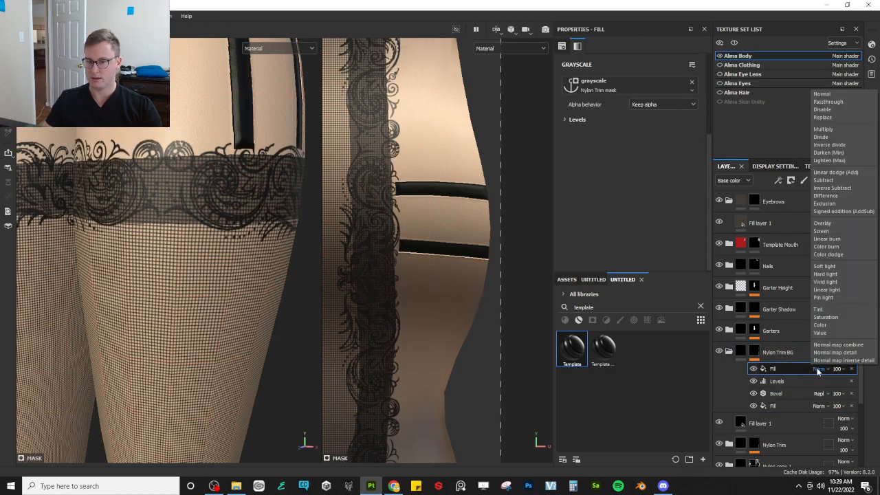
{"action": "left_click", "coordinate": [826, 180]}
{"action": "left_click_drag", "start_coordinate": [226, 240], "coordinate": [251, 226], "text": "alt"}
{"action": "key", "text": "ctrl+z"}
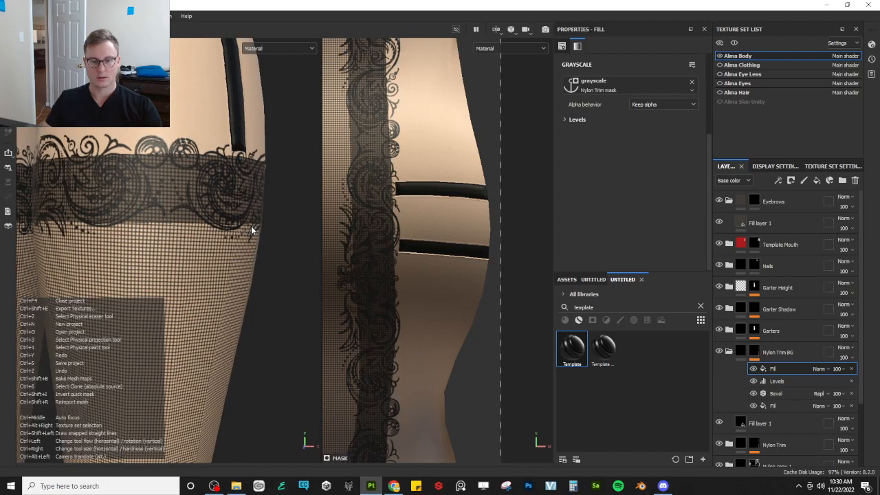
{"action": "key", "text": "ctrl+z"}
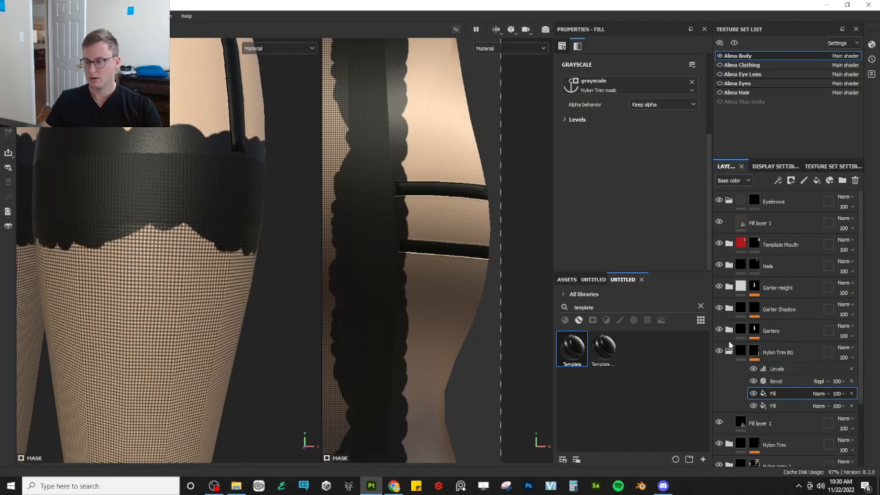
- Try adjusting the output black and white points of the Levels in the Nylon Trim BG mask
{"action": "left_click", "coordinate": [778, 370]}
{"action": "right_click", "coordinate": [780, 369]}
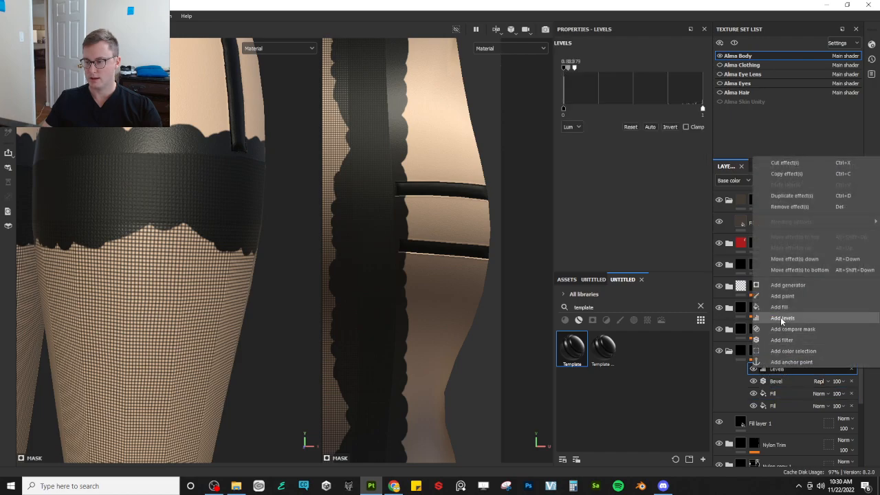
{"action": "left_click", "coordinate": [615, 249]}
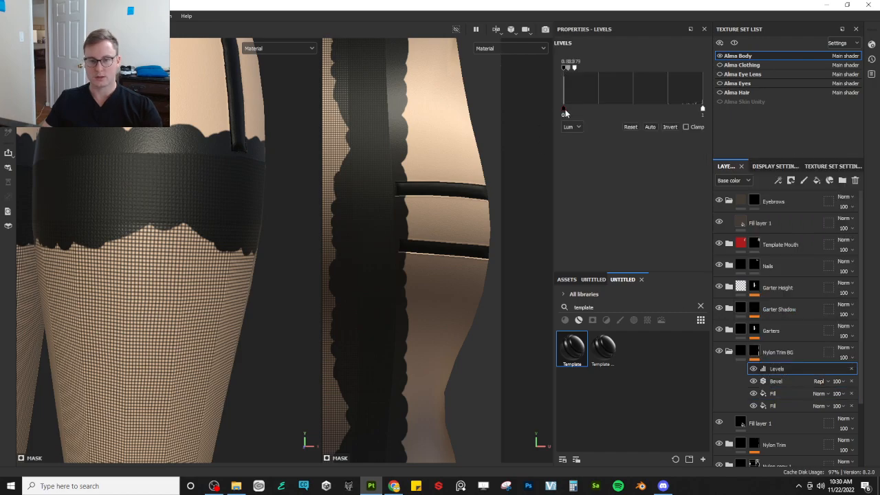
{"action": "mouse_move", "coordinate": [564, 109]}
{"action": "left_mouse_down"}
{"action": "mouse_move", "coordinate": [588, 111]}
{"action": "mouse_move", "coordinate": [556, 112]}
{"action": "left_mouse_up"}
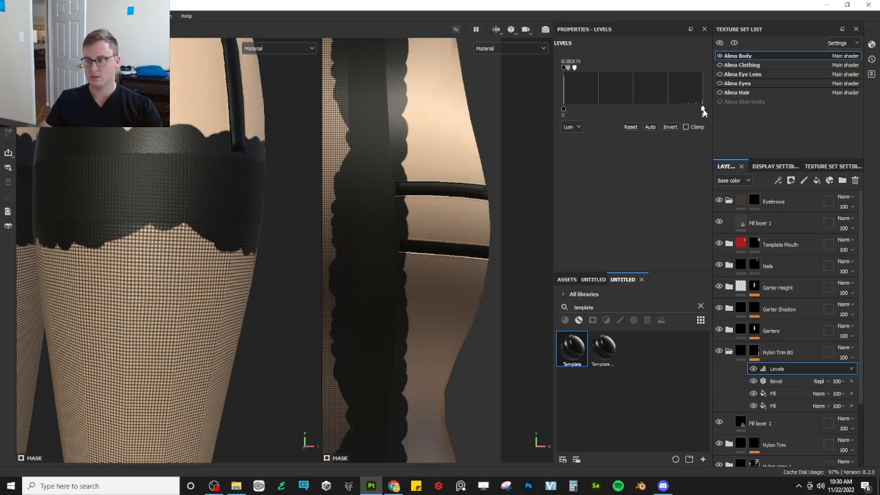
{"action": "mouse_move", "coordinate": [703, 110]}
{"action": "left_mouse_down"}
{"action": "mouse_move", "coordinate": [580, 112]}
{"action": "mouse_move", "coordinate": [703, 110]}
{"action": "left_mouse_up"}
{"action": "mouse_move", "coordinate": [562, 111]}
{"action": "left_mouse_down"}
{"action": "mouse_move", "coordinate": [614, 111]}
{"action": "mouse_move", "coordinate": [558, 112]}
{"action": "left_mouse_up"}
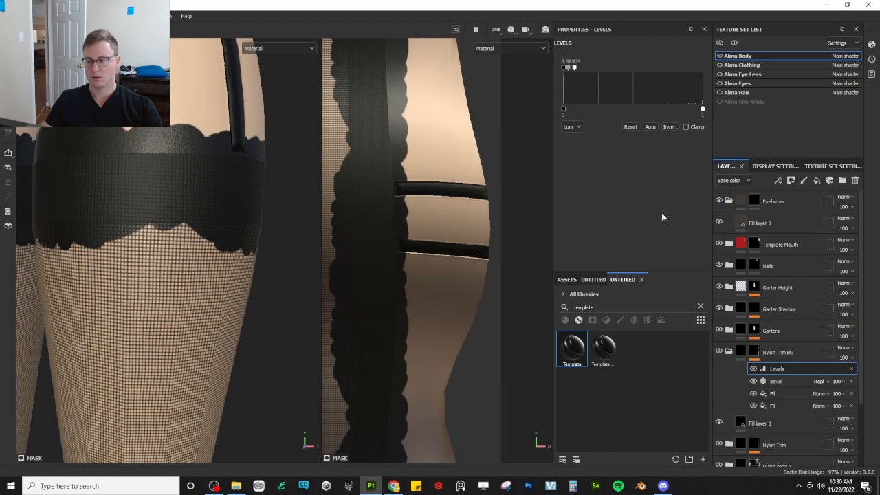
- Add a uniform fill with grayscale 0.4226 at the top of the Nylon Trim BG mask and set its blending to Subtract
{"action": "right_click", "coordinate": [756, 354]}
{"action": "left_click", "coordinate": [768, 316]}
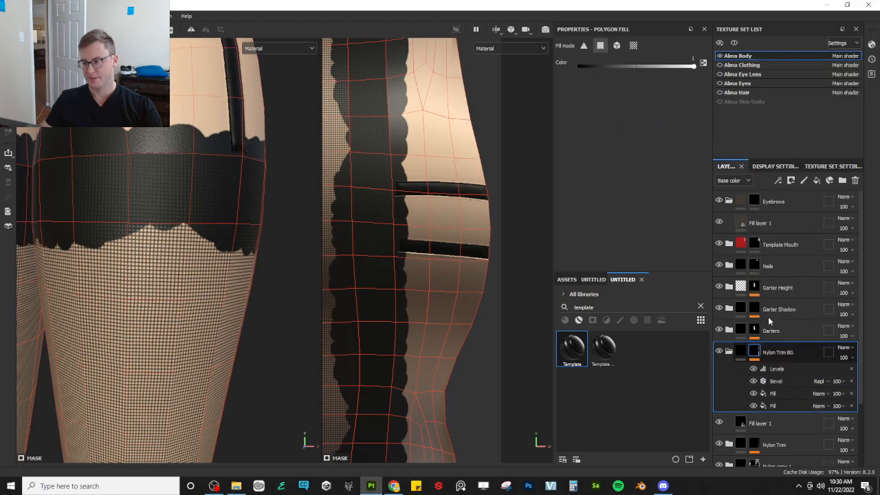
{"action": "mouse_move", "coordinate": [619, 105]}
{"action": "left_mouse_down"}
{"action": "mouse_move", "coordinate": [599, 105]}
{"action": "mouse_move", "coordinate": [634, 104]}
{"action": "mouse_move", "coordinate": [613, 103]}
{"action": "left_mouse_up"}
{"action": "left_click", "coordinate": [822, 368]}
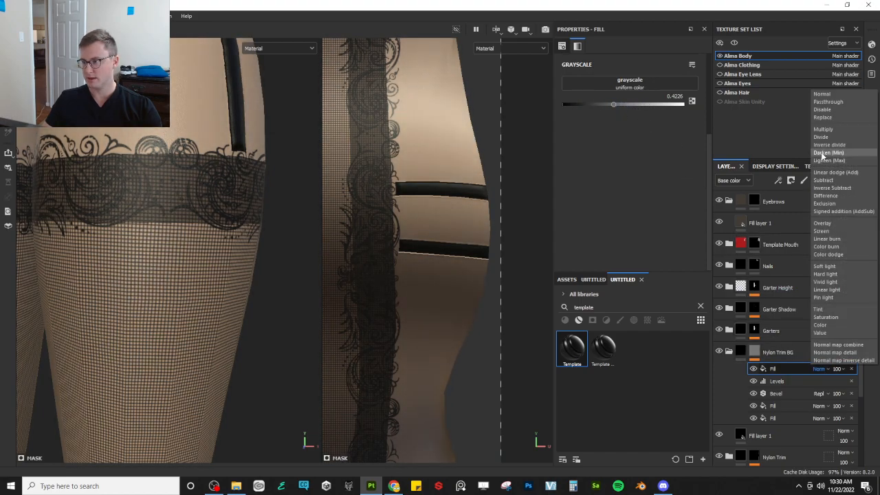
{"action": "left_click", "coordinate": [823, 180]}
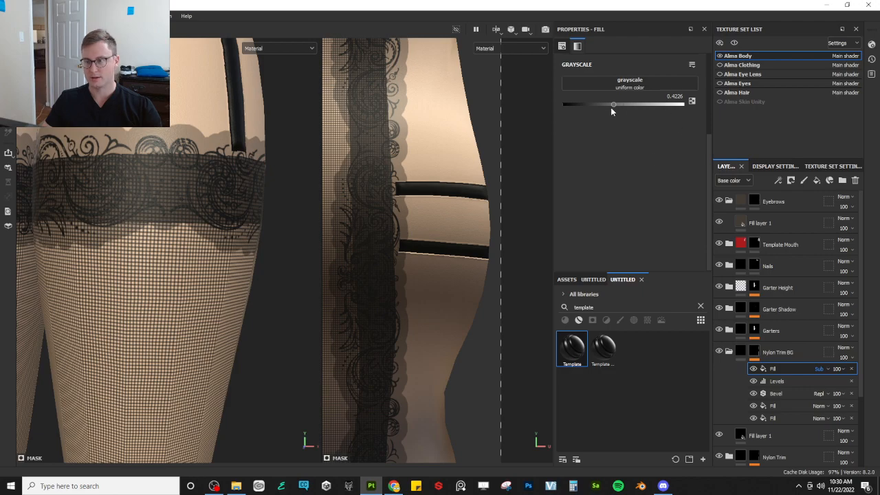
- Lower the subtracting fill's grayscale to 0.0377 and on to 0, and delete that fill from the mask
{"action": "mouse_move", "coordinate": [612, 104]}
{"action": "left_mouse_down"}
{"action": "mouse_move", "coordinate": [554, 107]}
{"action": "mouse_move", "coordinate": [566, 110]}
{"action": "left_mouse_up"}
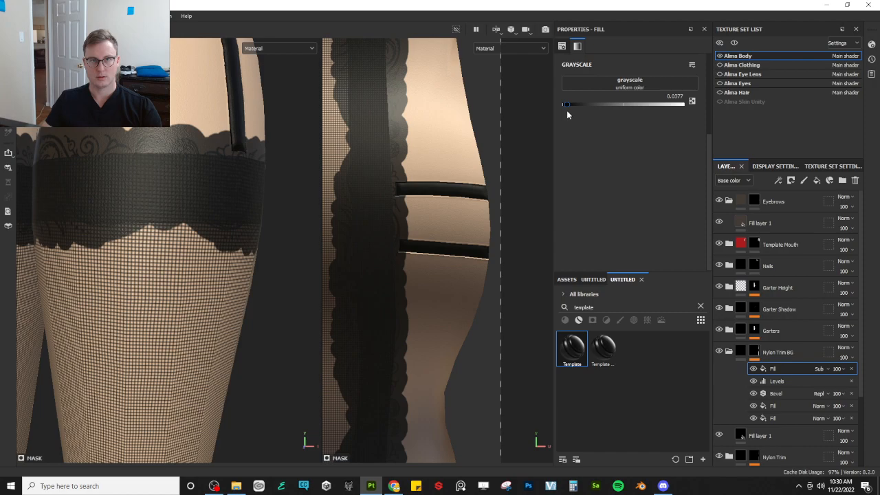
{"action": "left_click_drag", "start_coordinate": [566, 110], "coordinate": [555, 108]}
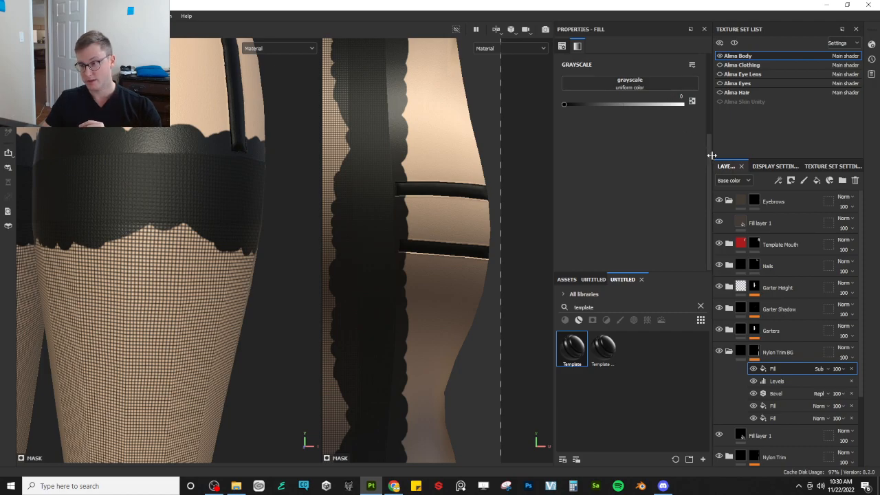
{"action": "left_click", "coordinate": [851, 369]}
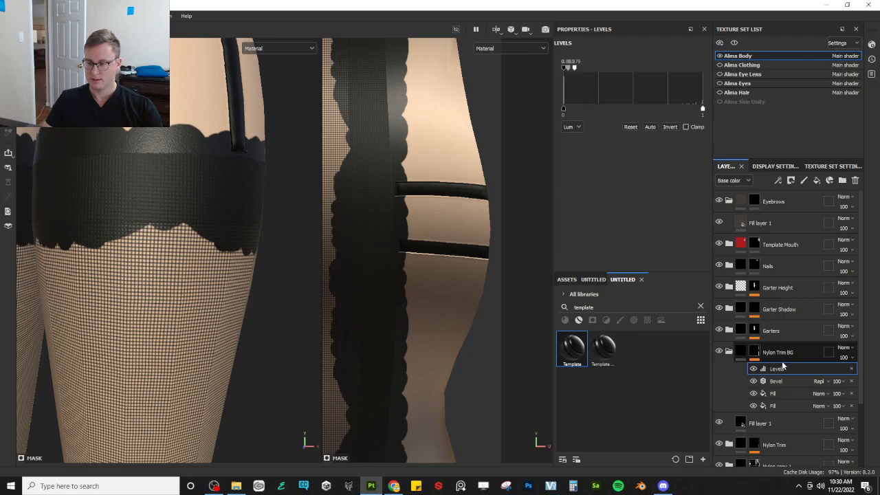
- Add a Mask Outline filter above the Levels in the Nylon Trim BG mask and set its Curve Shape to -1
{"action": "right_click", "coordinate": [788, 373]}
{"action": "left_click", "coordinate": [791, 344]}
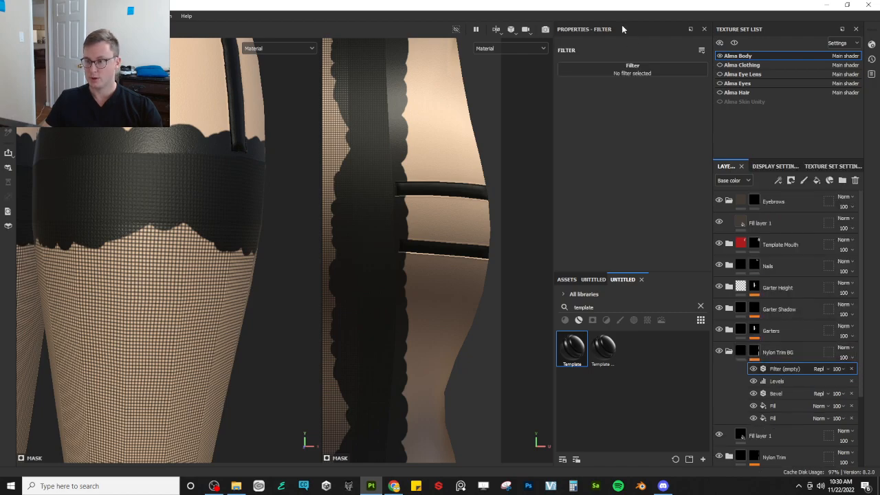
{"action": "left_click", "coordinate": [632, 64]}
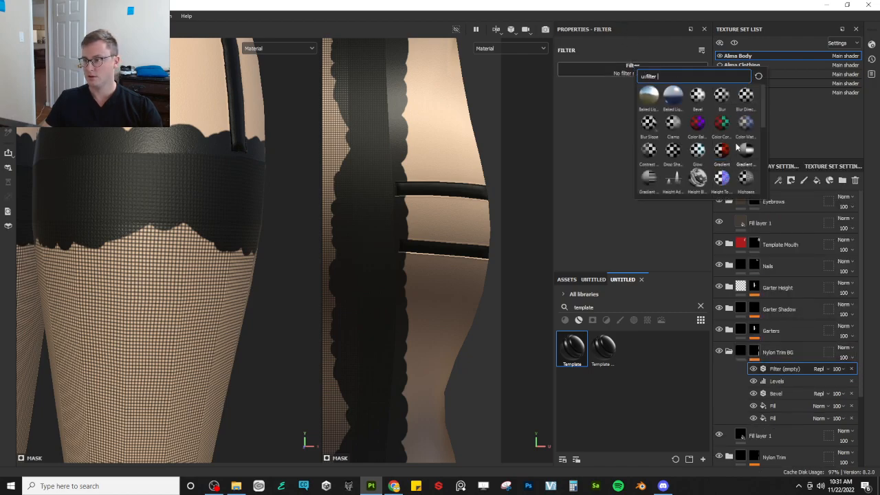
{"action": "scroll", "coordinate": [748, 156], "scroll_direction": "down", "scroll_amount": 5}
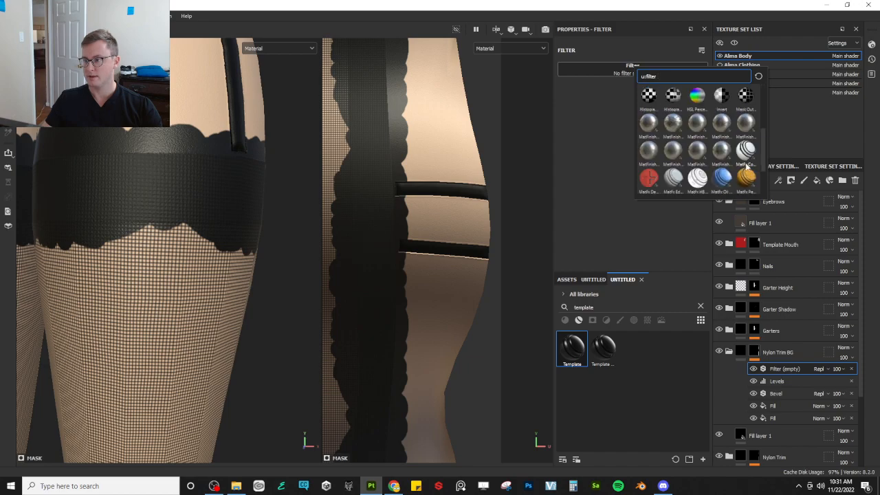
{"action": "left_click", "coordinate": [747, 103]}
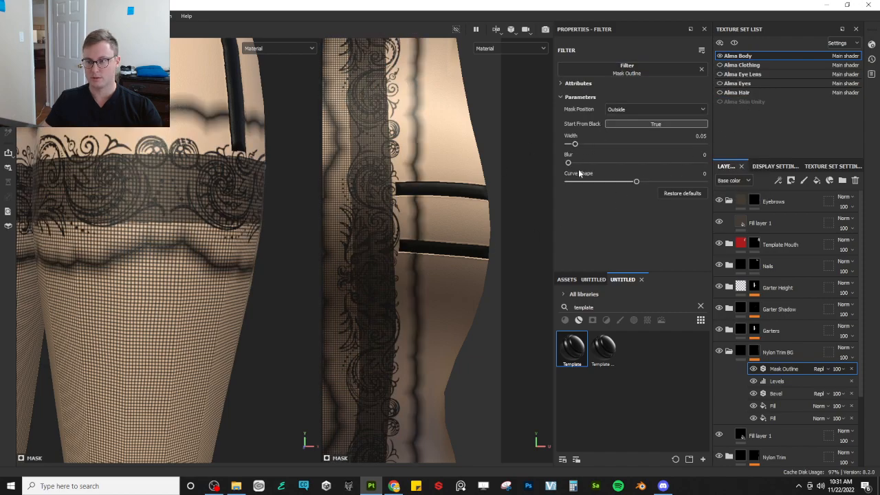
{"action": "left_click_drag", "start_coordinate": [623, 183], "coordinate": [575, 184]}
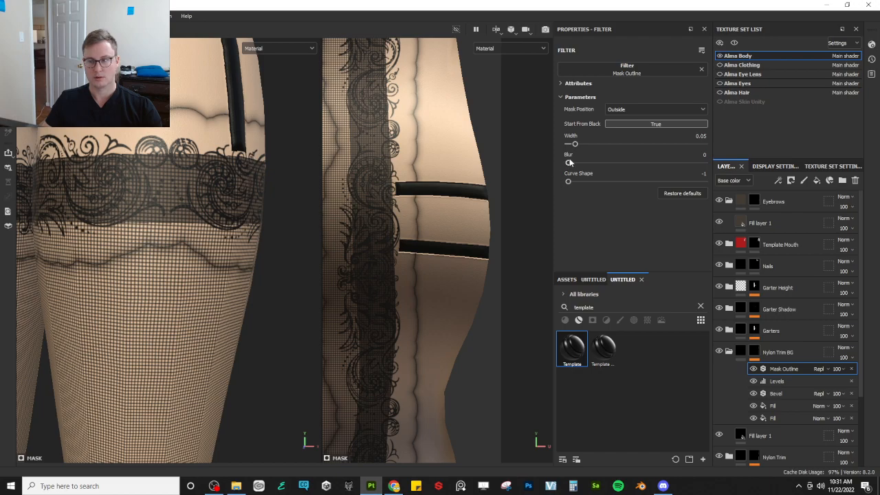
- Set the Mask Outline filter's Width to 0.02, Blur to 0.02 and Mask Position to Both in the Nylon Trim BG mask
{"action": "left_click_drag", "start_coordinate": [568, 163], "coordinate": [571, 145]}
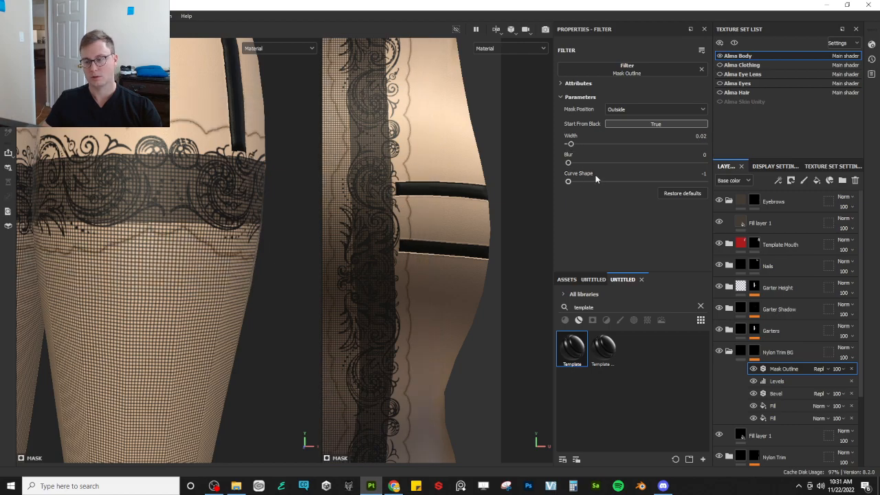
{"action": "left_click_drag", "start_coordinate": [568, 163], "coordinate": [568, 164]}
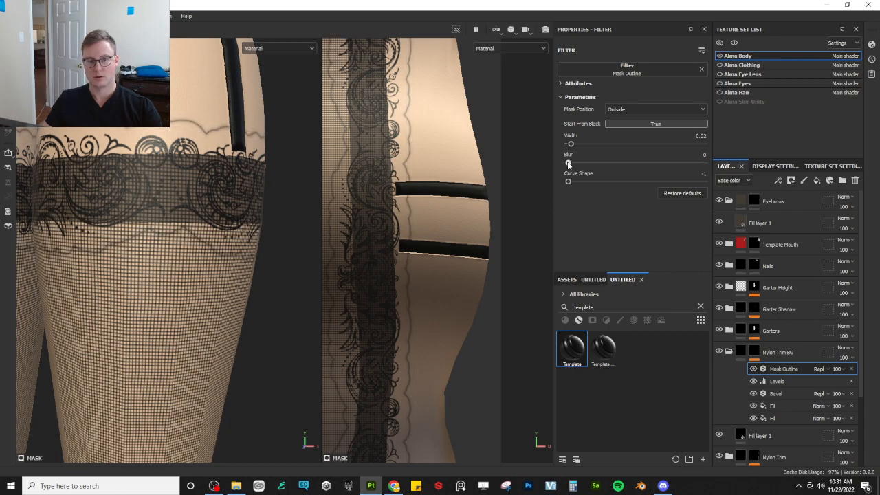
{"action": "left_click", "coordinate": [622, 110]}
{"action": "left_click", "coordinate": [614, 140]}
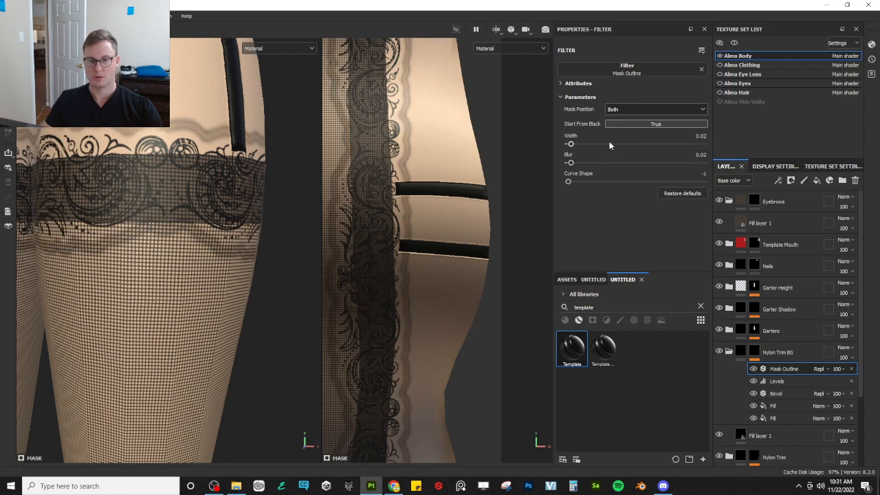
{"action": "scroll", "coordinate": [197, 180], "scroll_direction": "down", "scroll_amount": 4}
{"action": "left_click_drag", "start_coordinate": [196, 180], "coordinate": [221, 182], "text": "alt"}
{"action": "middle_click_drag", "start_coordinate": [221, 182], "coordinate": [222, 245], "text": "alt"}
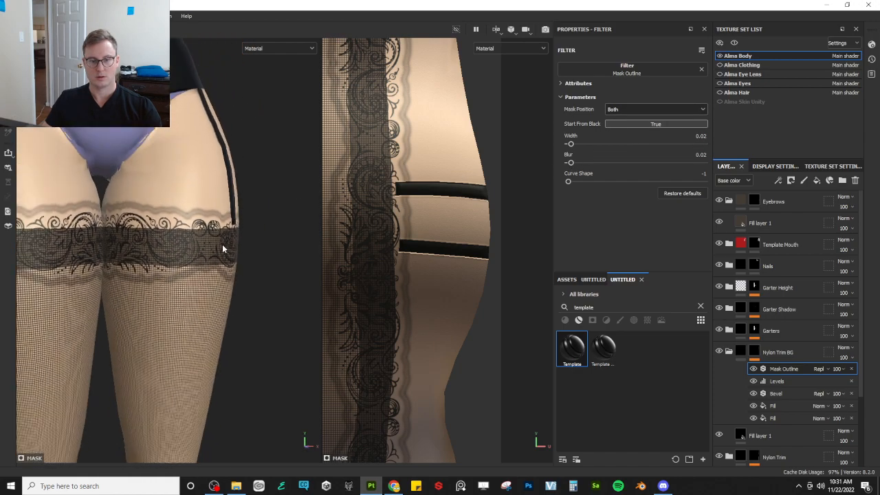
- Set the Mask Outline's Blur to 0 and Curve Shape to -0.02, and check the double outline on both stockings
{"action": "scroll", "coordinate": [222, 245], "scroll_direction": "up", "scroll_amount": 5}
{"action": "left_click_drag", "start_coordinate": [570, 162], "coordinate": [565, 162]}
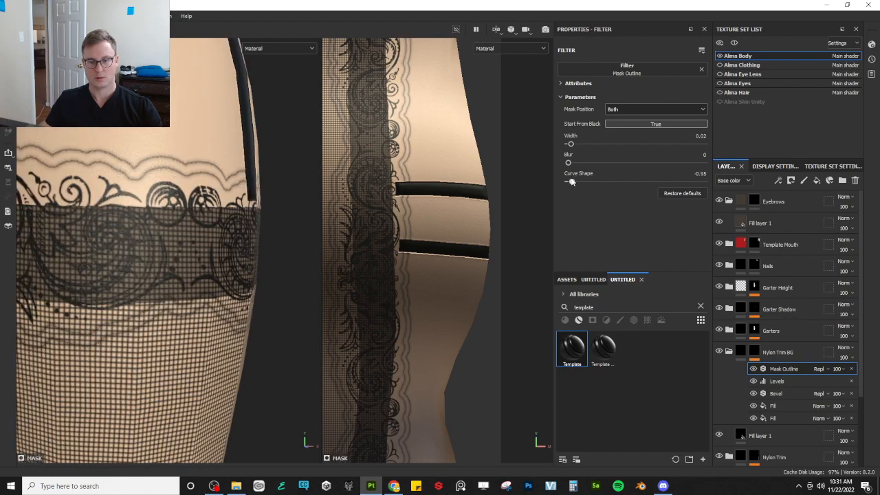
{"action": "left_click_drag", "start_coordinate": [602, 181], "coordinate": [687, 182]}
{"action": "left_click_drag", "start_coordinate": [607, 183], "coordinate": [635, 182]}
{"action": "scroll", "coordinate": [174, 209], "scroll_direction": "down", "scroll_amount": 3}
{"action": "left_click_drag", "start_coordinate": [173, 209], "coordinate": [158, 253], "text": "alt"}
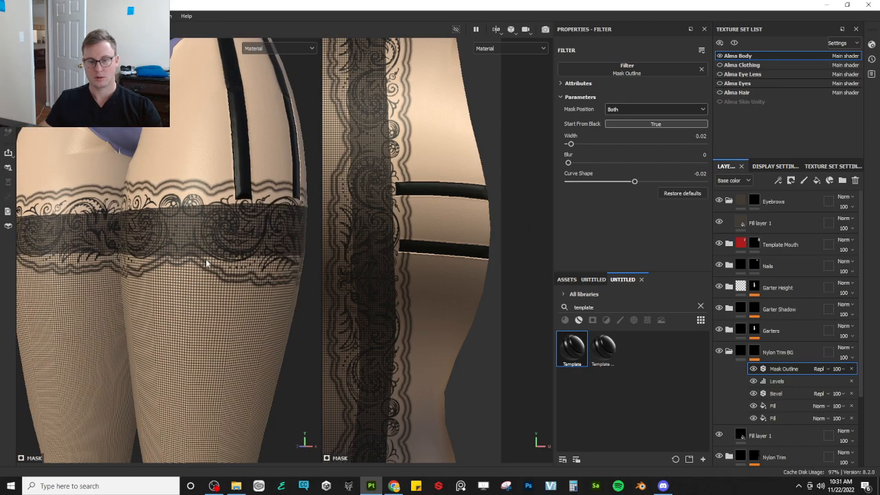
{"action": "scroll", "coordinate": [207, 264], "scroll_direction": "down", "scroll_amount": 6}
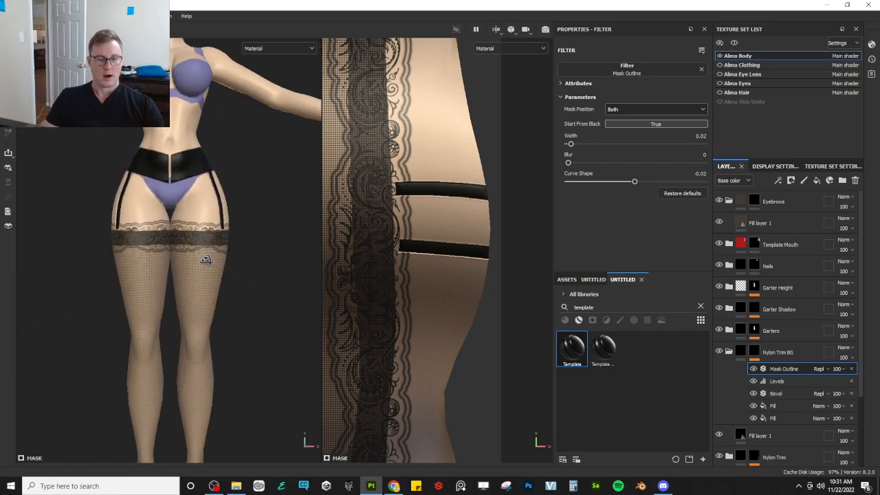
{"action": "left_click_drag", "start_coordinate": [206, 261], "coordinate": [183, 265], "text": "alt"}
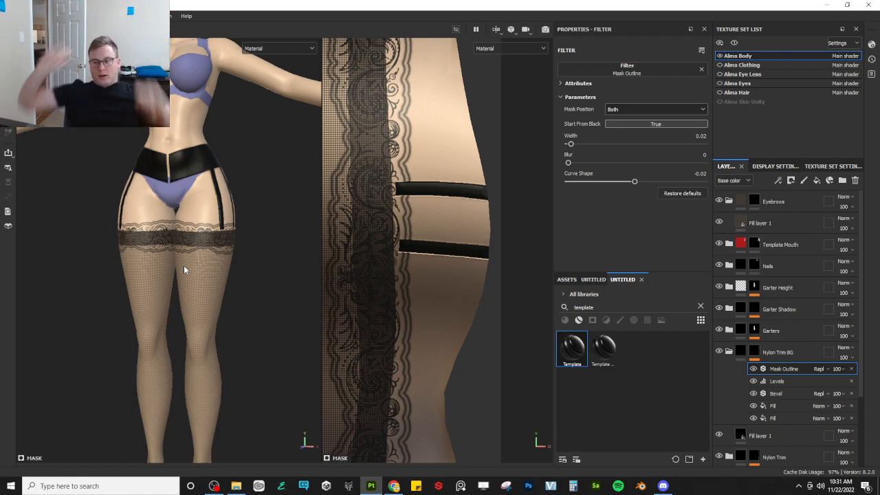
- Delete the Mask Outline filter, compare the trim with the Nylon Trim BG folder hidden and shown, and add an anchor point to its mask
{"action": "left_click", "coordinate": [852, 369]}
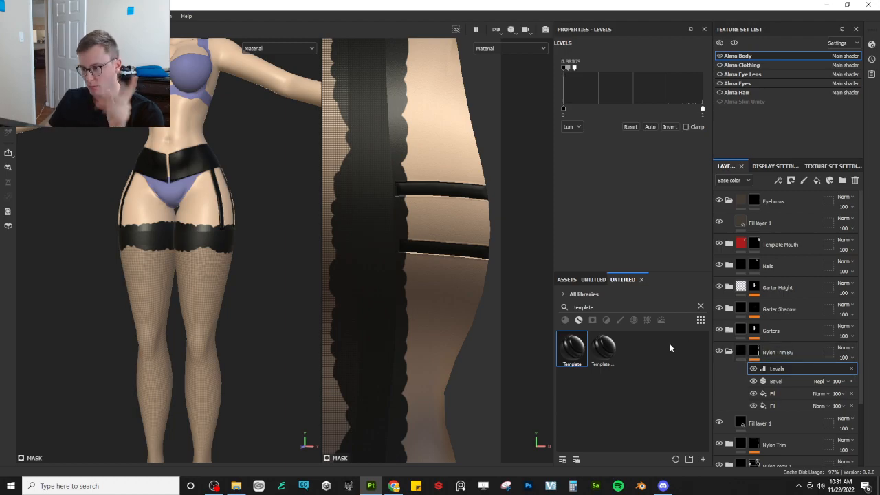
{"action": "left_click", "coordinate": [719, 352]}
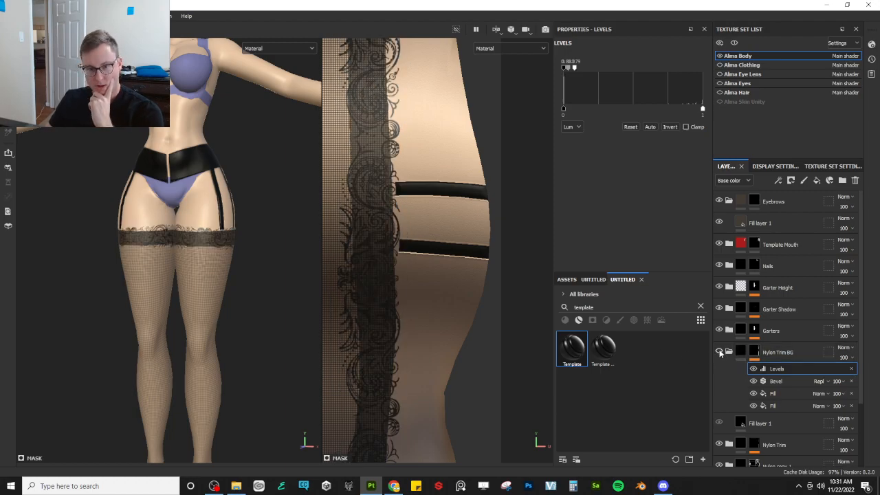
{"action": "left_click", "coordinate": [719, 352]}
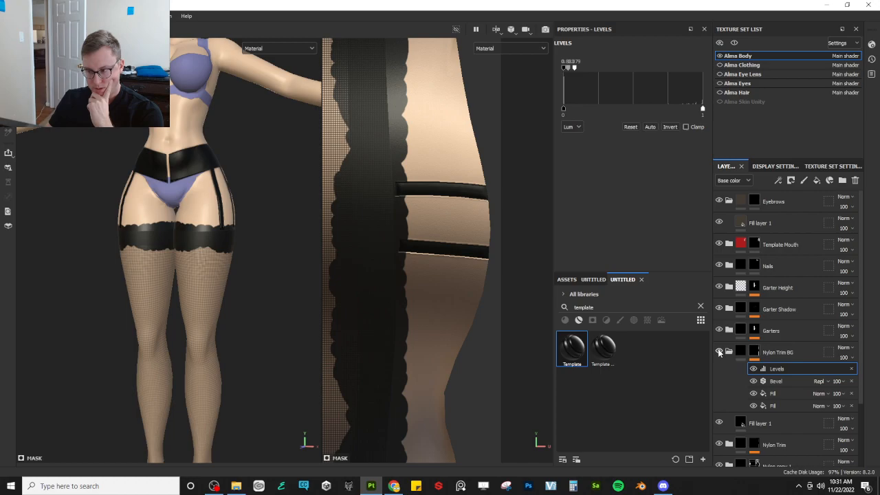
{"action": "right_click", "coordinate": [757, 353]}
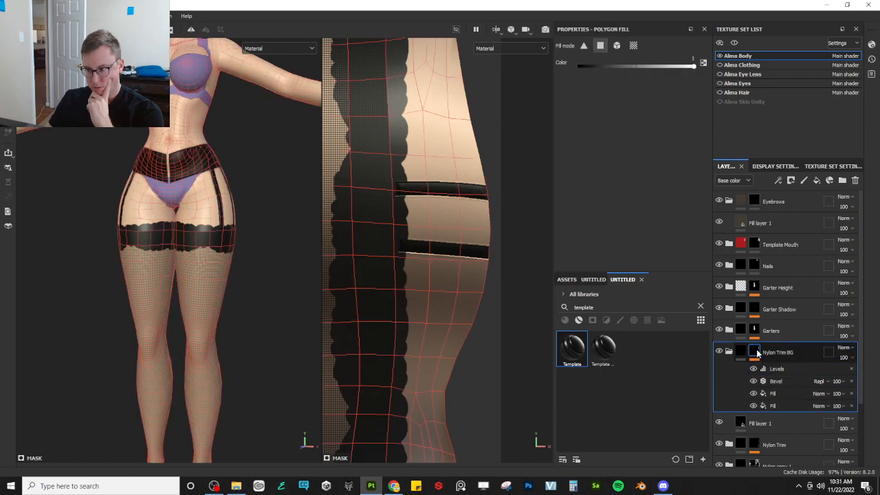
{"action": "left_click", "coordinate": [779, 372]}
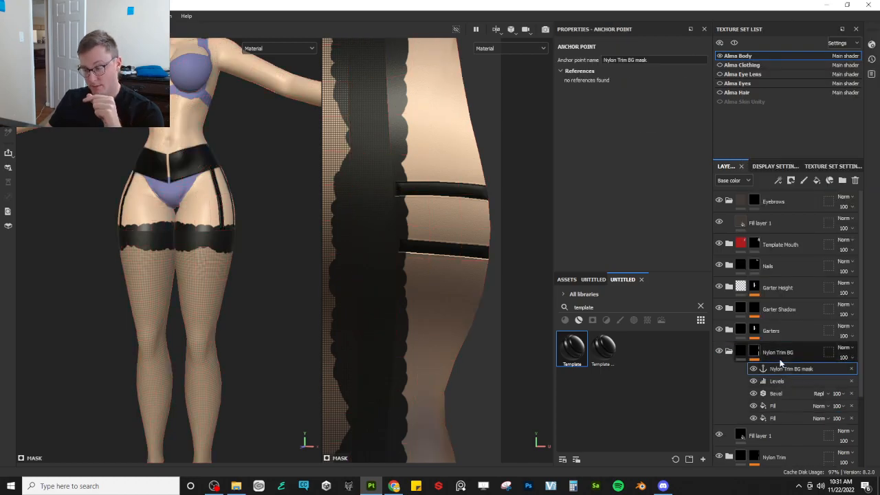
- Add a fill above the anchor point in the Nylon Trim BG mask with Subtract blending and grayscale 0.0377
{"action": "right_click", "coordinate": [757, 354]}
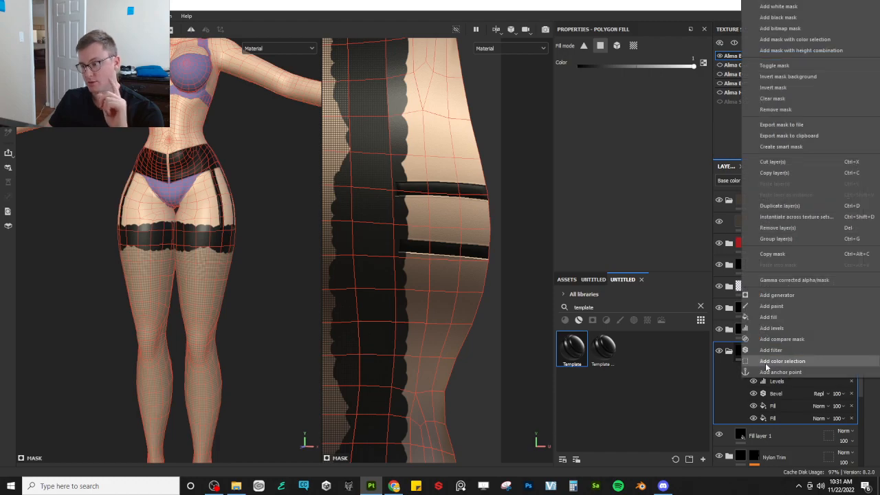
{"action": "left_click", "coordinate": [777, 318]}
{"action": "left_click", "coordinate": [822, 369]}
{"action": "left_click", "coordinate": [825, 185]}
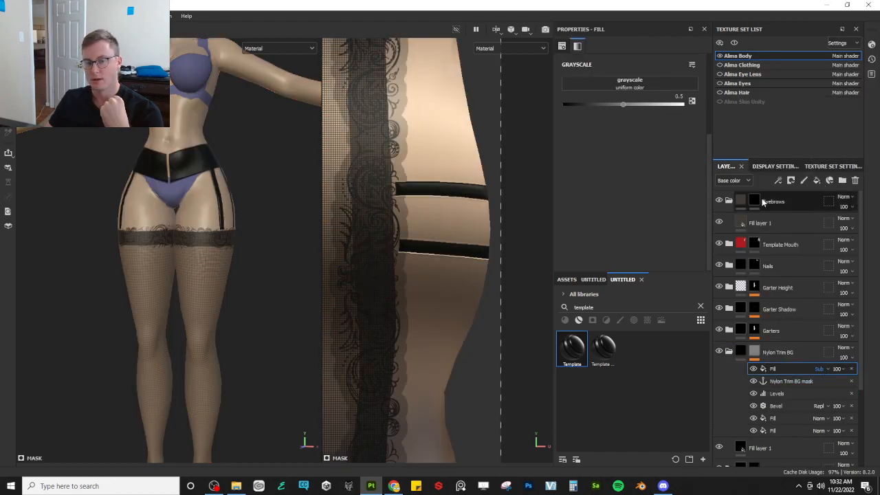
{"action": "scroll", "coordinate": [390, 189], "scroll_direction": "up", "scroll_amount": 3}
{"action": "scroll", "coordinate": [299, 242], "scroll_direction": "down", "scroll_amount": 3}
{"action": "scroll", "coordinate": [174, 258], "scroll_direction": "up", "scroll_amount": 6}
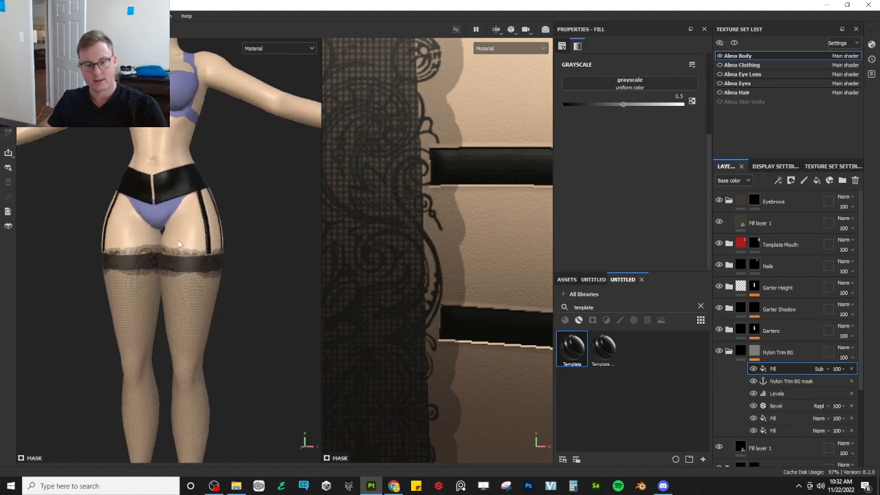
{"action": "left_click_drag", "start_coordinate": [174, 259], "coordinate": [163, 193], "text": "alt"}
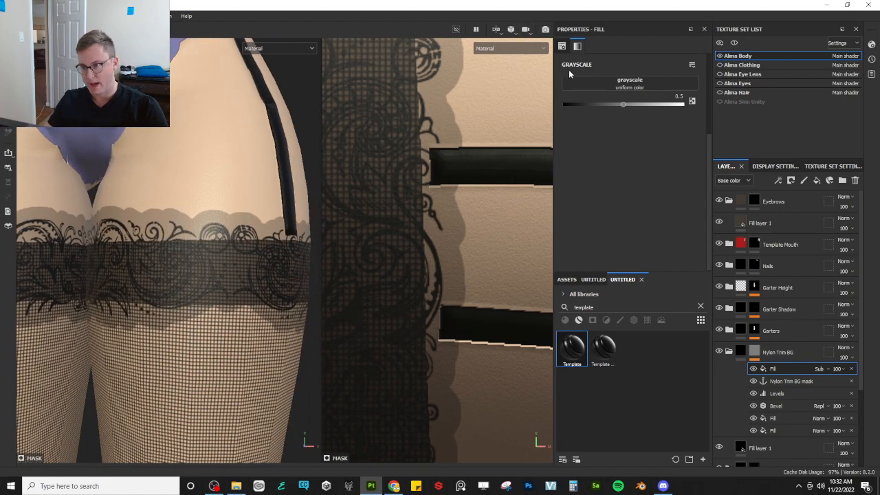
{"action": "left_click_drag", "start_coordinate": [623, 102], "coordinate": [567, 110]}
{"action": "scroll", "coordinate": [131, 254], "scroll_direction": "down", "scroll_amount": 2}
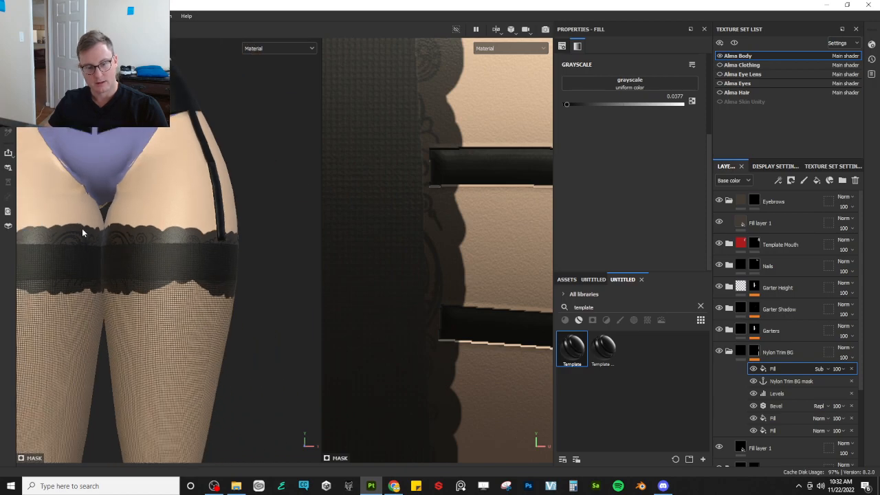
- Reduce the Bevel filter's Distance in the Nylon Trim BG mask to 0.0323
{"action": "scroll", "coordinate": [82, 233], "scroll_direction": "up", "scroll_amount": 4}
{"action": "left_click", "coordinate": [776, 406]}
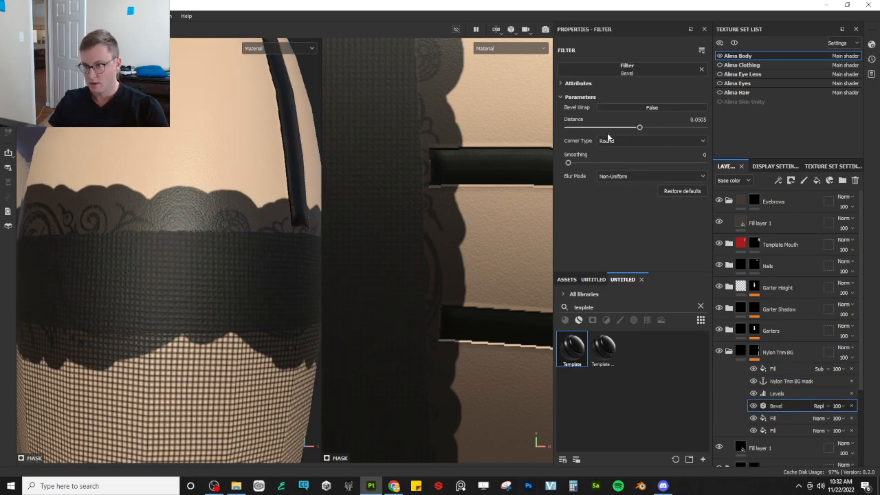
{"action": "left_click_drag", "start_coordinate": [639, 129], "coordinate": [633, 128]}
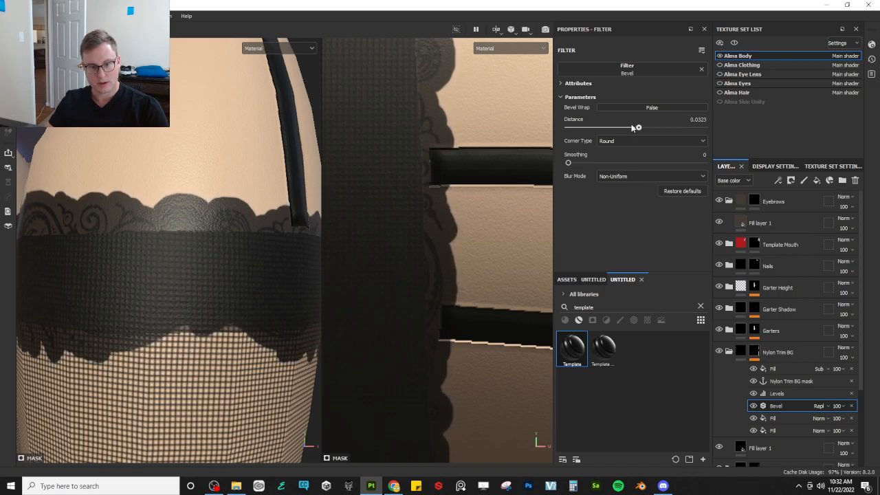
{"action": "scroll", "coordinate": [256, 224], "scroll_direction": "down", "scroll_amount": 3}
{"action": "left_click_drag", "start_coordinate": [257, 225], "coordinate": [209, 277], "text": "alt"}
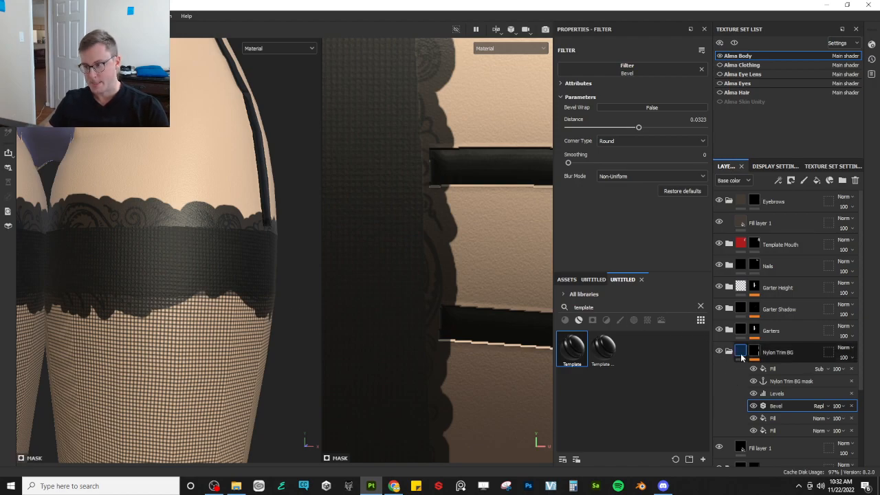
- Delete the subtracting fill from the mask and lower the Nylon Trim BG folder's base color opacity to 87
{"action": "mouse_move", "coordinate": [742, 357]}
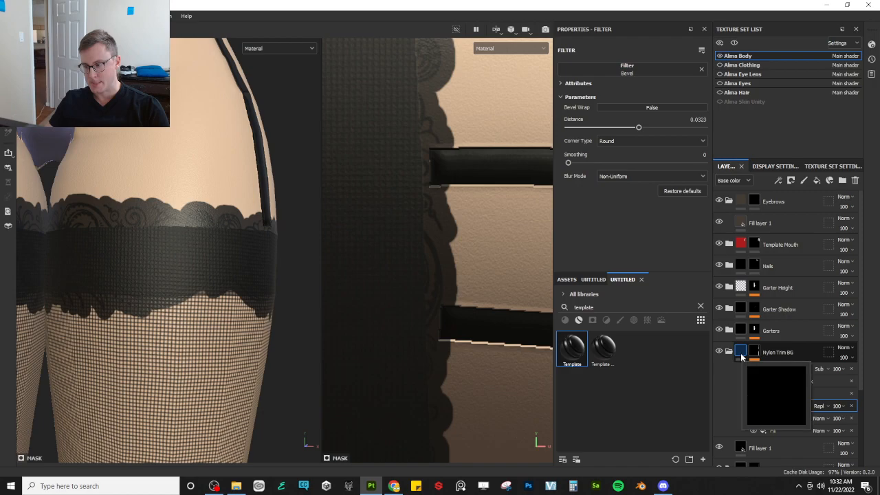
{"action": "left_click", "coordinate": [851, 369]}
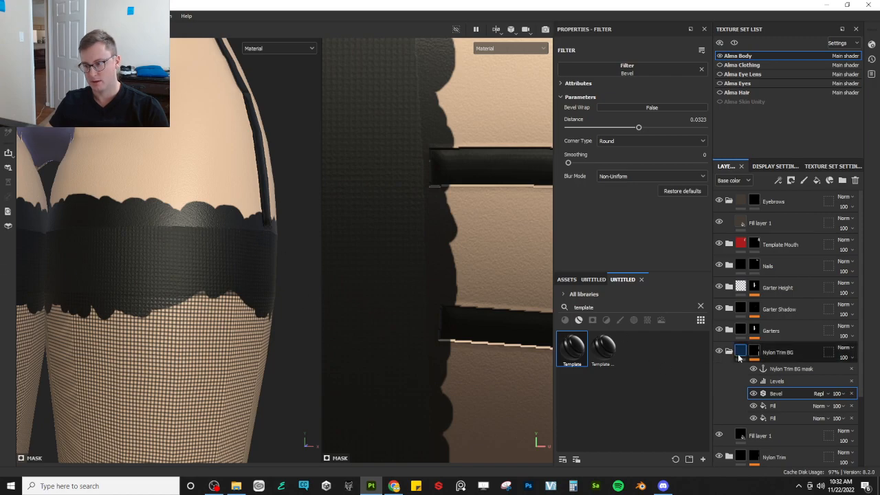
{"action": "left_click", "coordinate": [850, 359]}
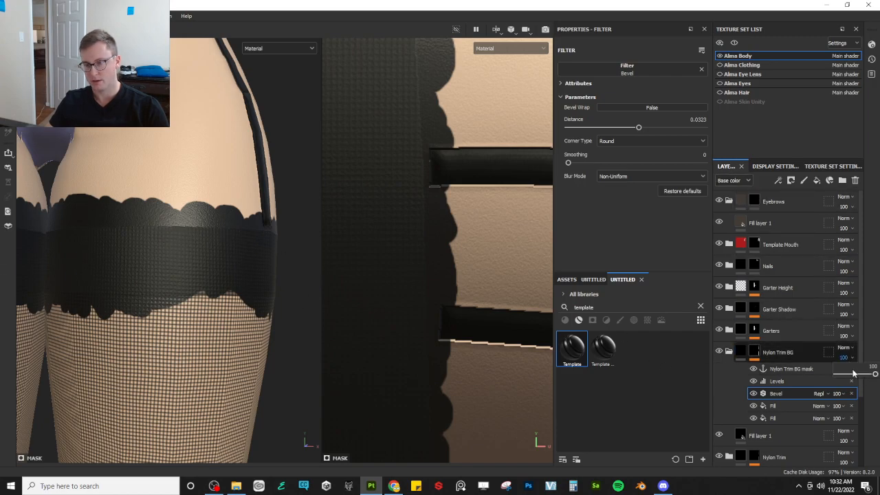
{"action": "left_click", "coordinate": [851, 375]}
{"action": "left_click_drag", "start_coordinate": [852, 375], "coordinate": [871, 373]}
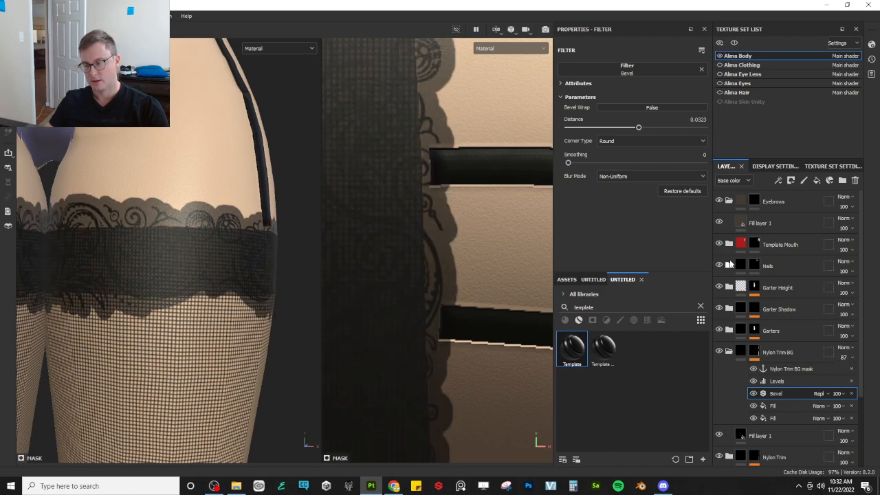
- Show the Height channel in the layer stack and set the Nylon Trim BG folder's height blending to Replace
{"action": "left_click", "coordinate": [735, 179]}
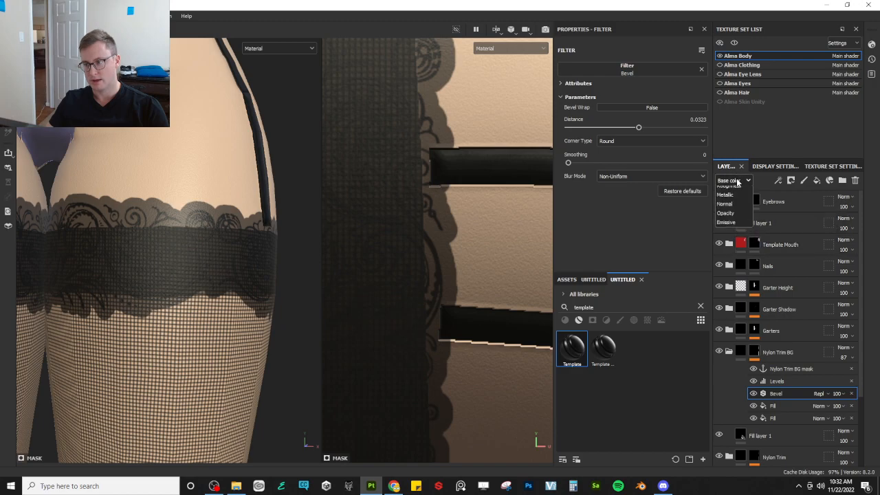
{"action": "left_click", "coordinate": [724, 202]}
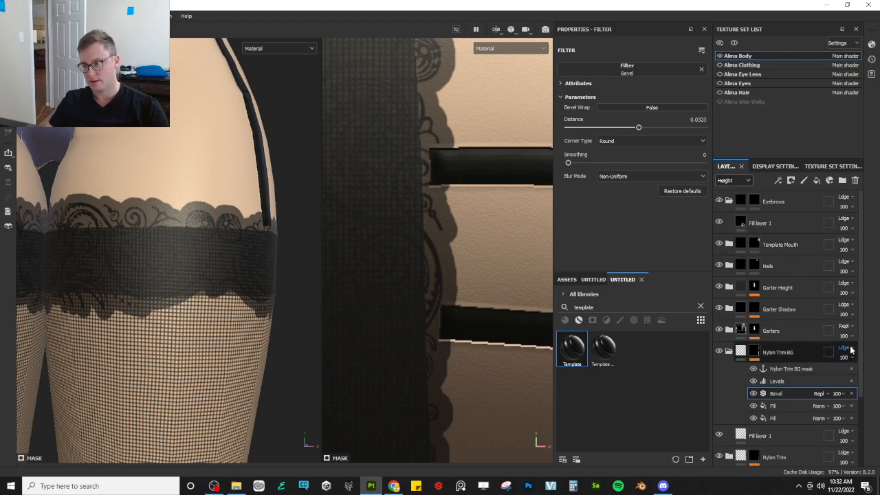
{"action": "left_click", "coordinate": [844, 348]}
{"action": "left_click", "coordinate": [828, 96]}
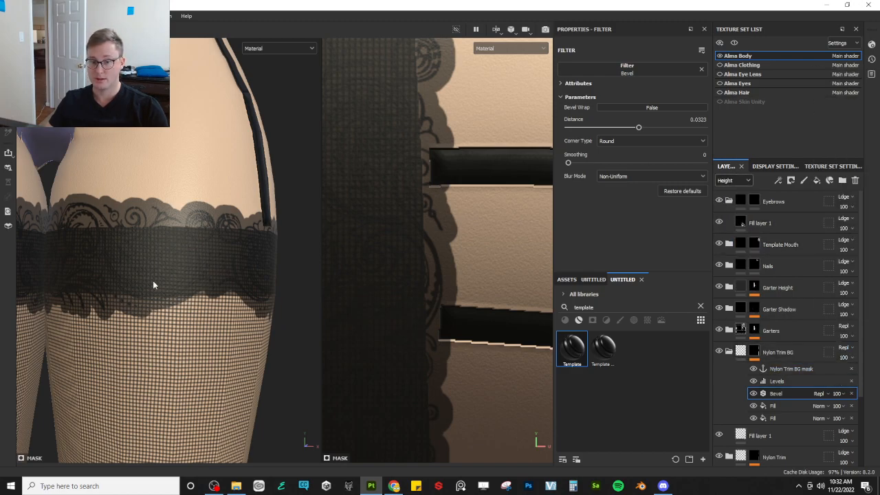
- Enable the height channel on Fill layer 1 inside the Nylon Trim BG folder and inspect the trim's surface
{"action": "left_click_drag", "start_coordinate": [188, 275], "coordinate": [308, 256], "text": "alt"}
{"action": "scroll", "coordinate": [258, 244], "scroll_direction": "up", "scroll_amount": 4}
{"action": "left_click_drag", "start_coordinate": [182, 263], "coordinate": [180, 262], "text": "alt"}
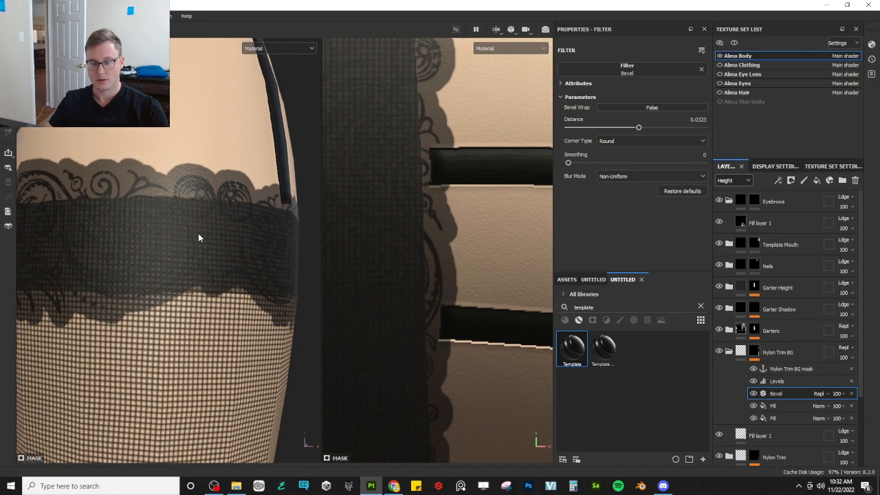
{"action": "left_click", "coordinate": [744, 436]}
{"action": "left_click", "coordinate": [609, 81]}
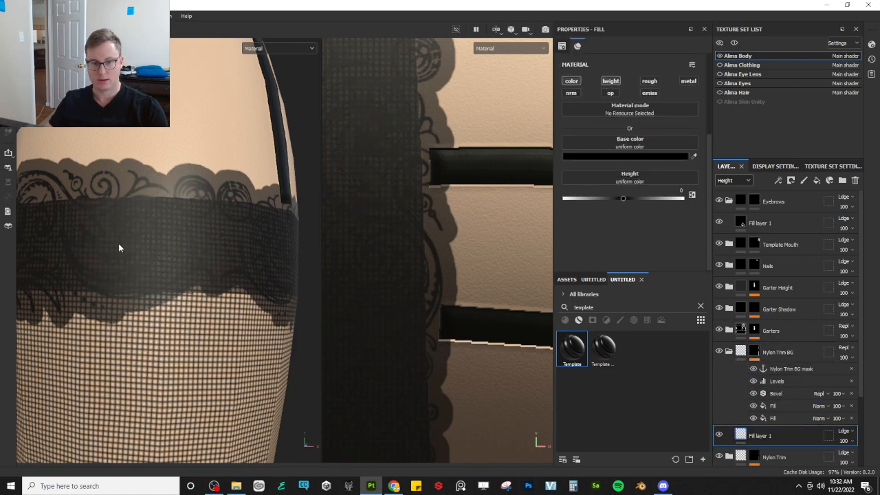
{"action": "left_click_drag", "start_coordinate": [119, 243], "coordinate": [231, 286], "text": "alt"}
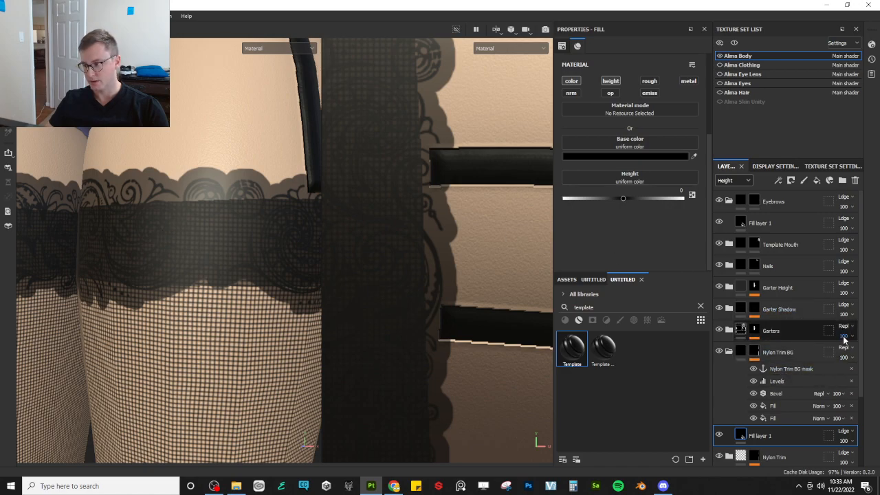
- Return the layer stack to Base color, set the Nylon Trim BG folder's opacity to 98, and inspect the lace edge
{"action": "left_click", "coordinate": [734, 180]}
{"action": "left_click", "coordinate": [738, 197]}
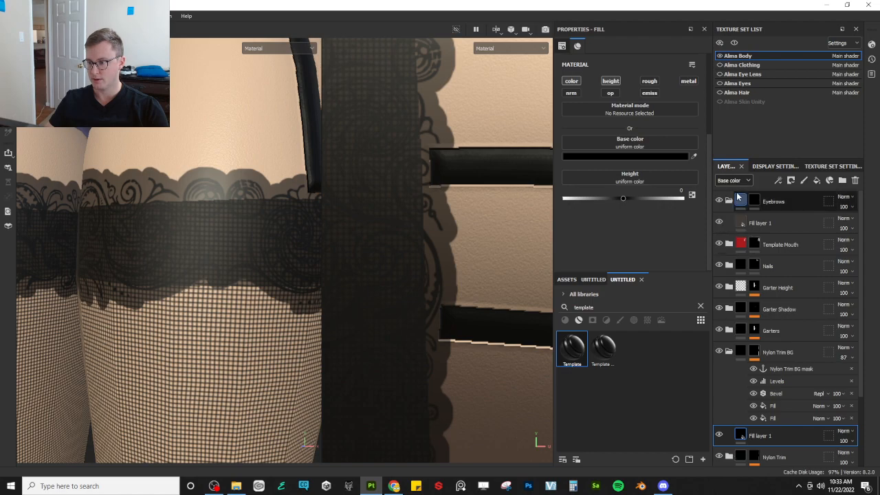
{"action": "left_click_drag", "start_coordinate": [853, 363], "coordinate": [876, 376]}
{"action": "scroll", "coordinate": [158, 301], "scroll_direction": "down", "scroll_amount": 4}
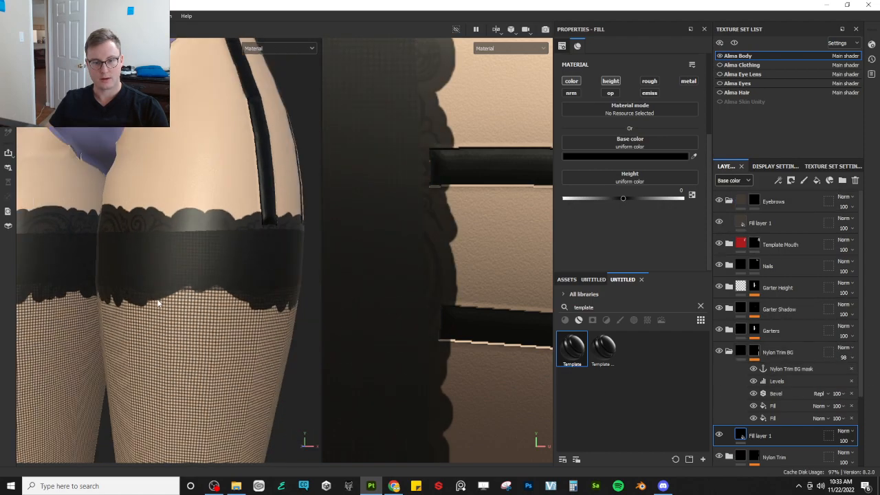
{"action": "left_click_drag", "start_coordinate": [157, 301], "coordinate": [218, 278], "text": "alt"}
{"action": "scroll", "coordinate": [177, 302], "scroll_direction": "up", "scroll_amount": 4}
{"action": "scroll", "coordinate": [128, 300], "scroll_direction": "up", "scroll_amount": 4}
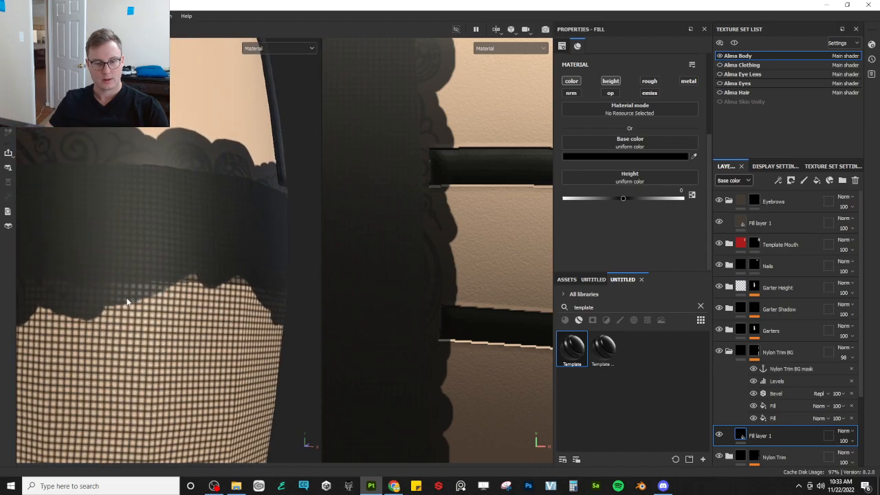
{"action": "scroll", "coordinate": [122, 222], "scroll_direction": "down", "scroll_amount": 3}
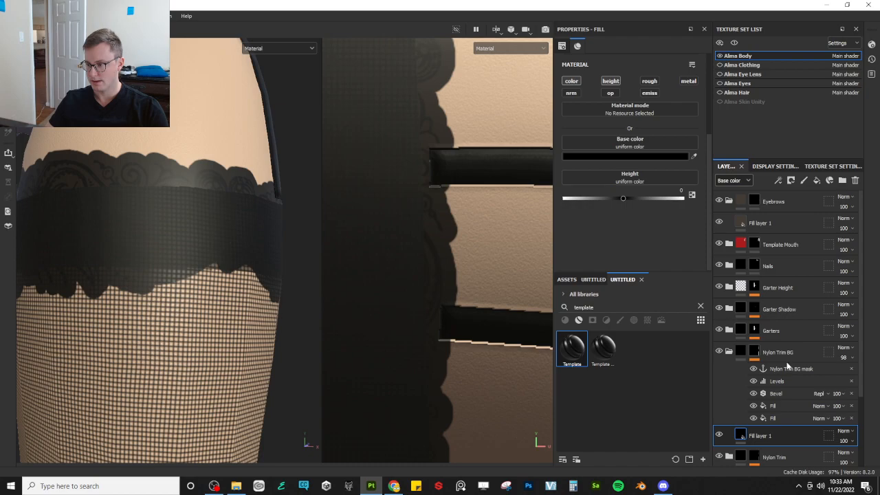
- Enable the height channel on Fill layer 1 inside the Nylon Trim folder and set its height to 0.3208
{"action": "scroll", "coordinate": [786, 364], "scroll_direction": "down", "scroll_amount": 2}
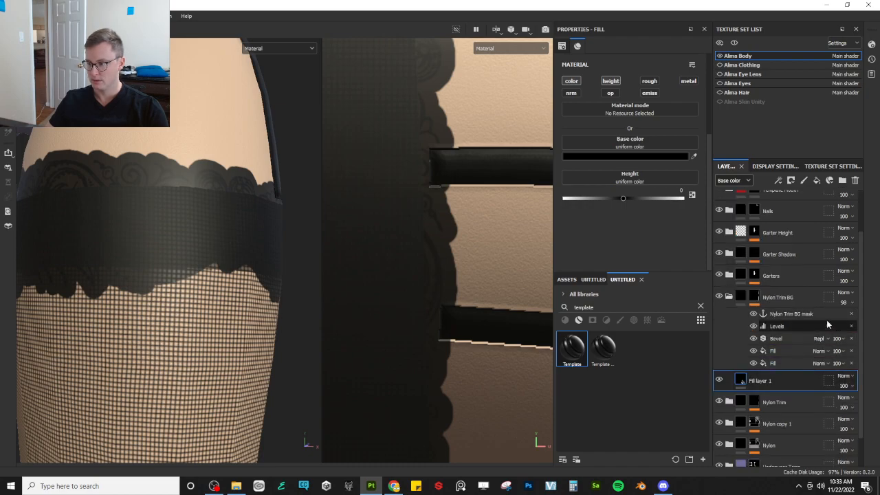
{"action": "left_click", "coordinate": [755, 403]}
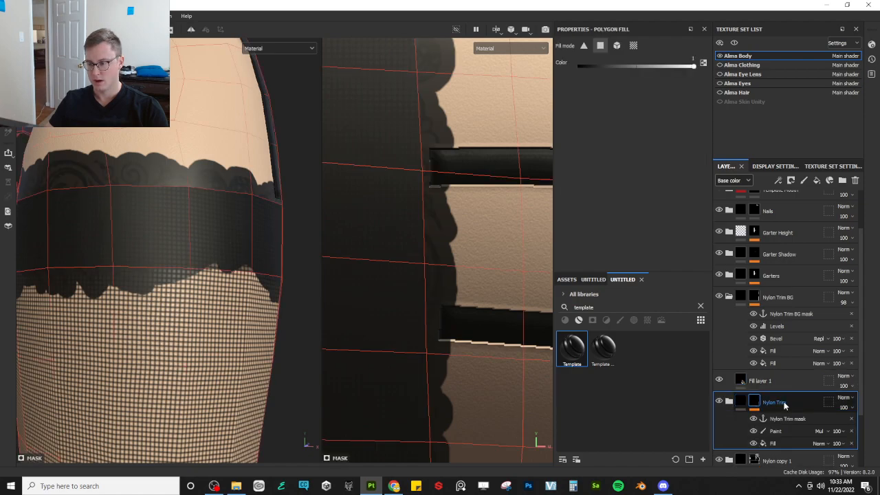
{"action": "left_click", "coordinate": [729, 403]}
{"action": "scroll", "coordinate": [735, 408], "scroll_direction": "down", "scroll_amount": 3}
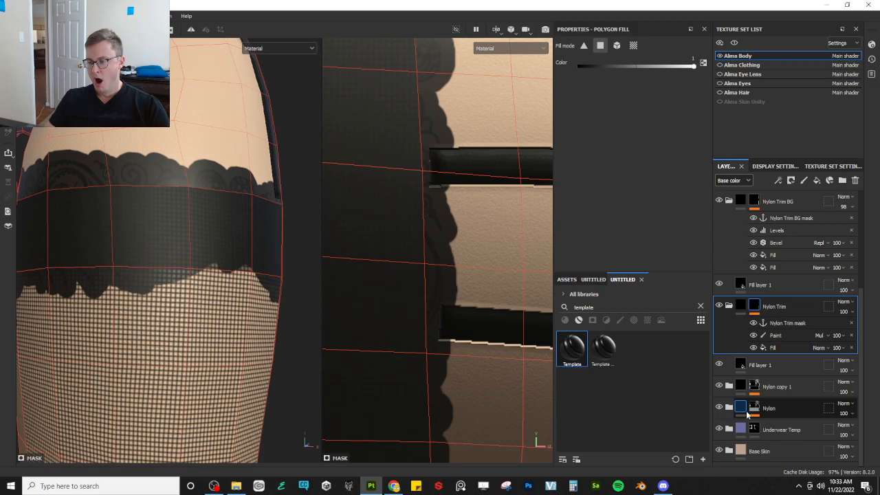
{"action": "left_click", "coordinate": [742, 361]}
{"action": "left_click", "coordinate": [612, 81]}
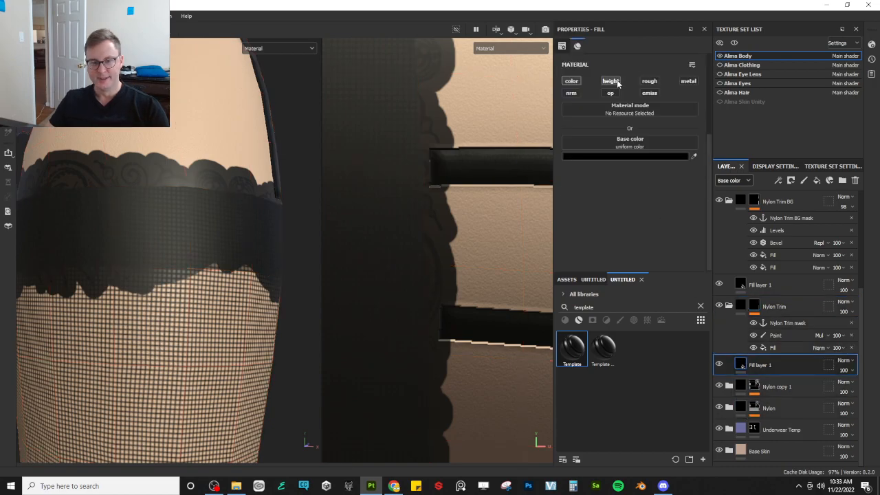
{"action": "left_click_drag", "start_coordinate": [639, 197], "coordinate": [643, 197]}
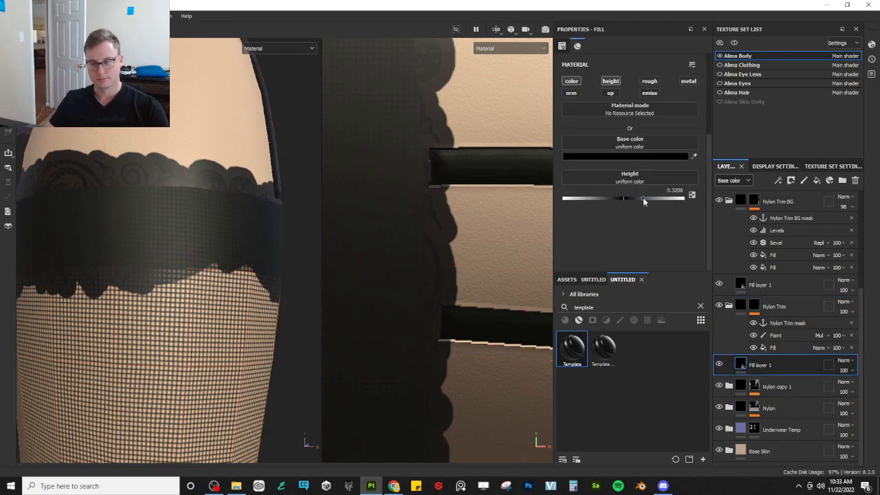
- Show the Height channel in the layer stack and set the Nylon Trim BG folder's height blending to Linear dodge (Add)
{"action": "scroll", "coordinate": [815, 317], "scroll_direction": "up", "scroll_amount": 3}
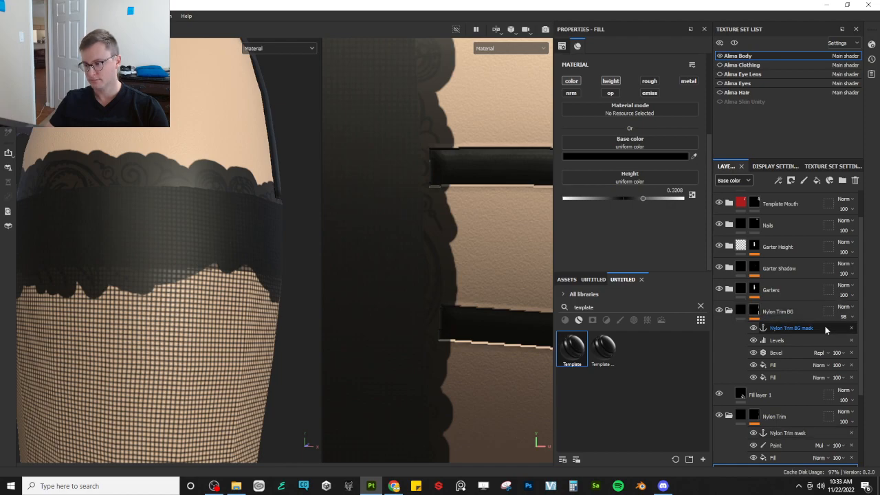
{"action": "left_click", "coordinate": [734, 180]}
{"action": "left_click", "coordinate": [725, 202]}
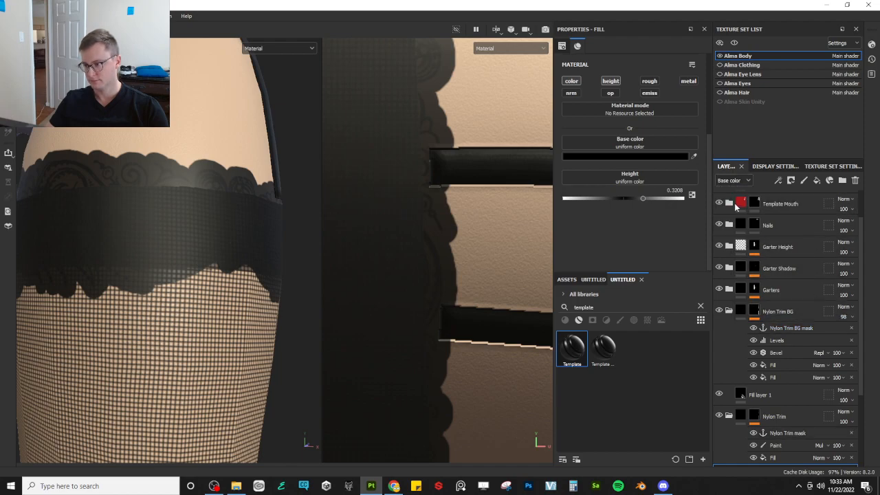
{"action": "left_click", "coordinate": [845, 307]}
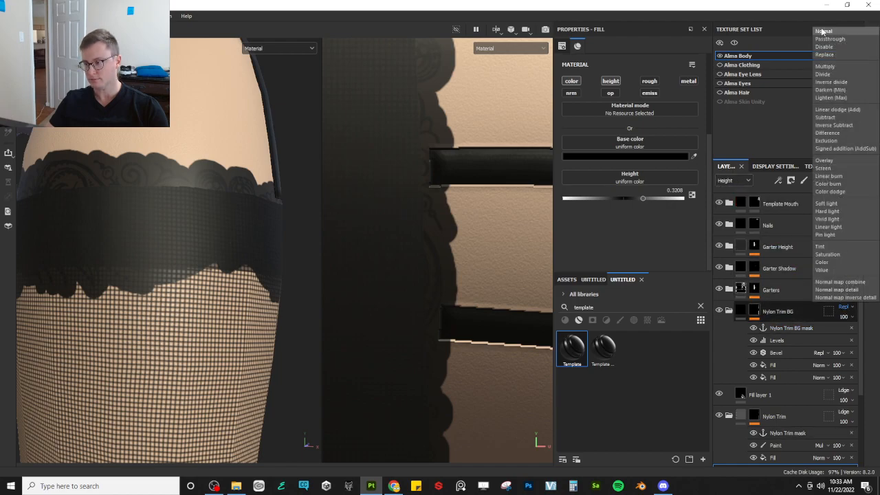
{"action": "left_click", "coordinate": [835, 110]}
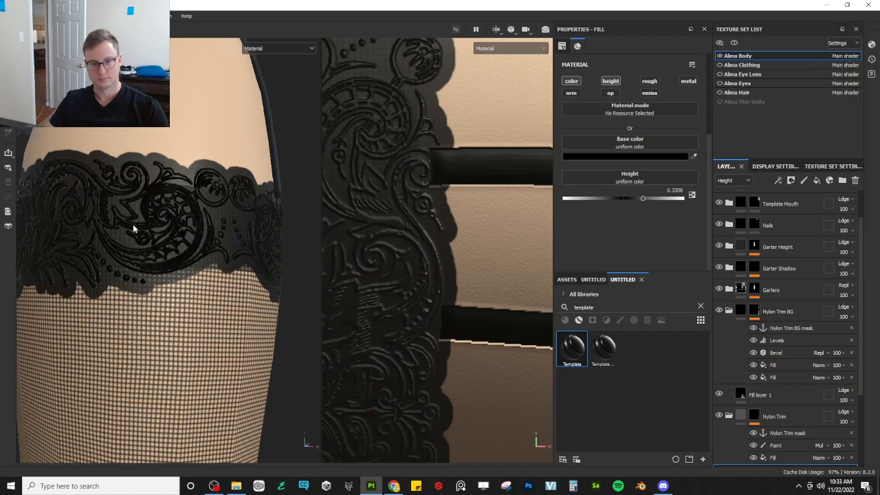
{"action": "left_click_drag", "start_coordinate": [214, 218], "coordinate": [176, 244], "text": "alt"}
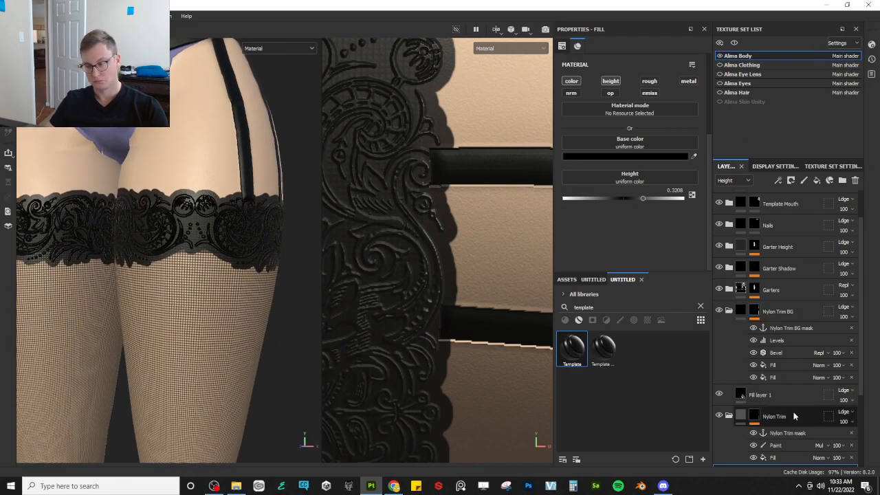
- Set the height of Fill layer 1 inside the Nylon Trim BG folder to 0.1396 and inspect the lace up close
{"action": "scroll", "coordinate": [798, 416], "scroll_direction": "down", "scroll_amount": 2}
{"action": "scroll", "coordinate": [798, 416], "scroll_direction": "down", "scroll_amount": 2}
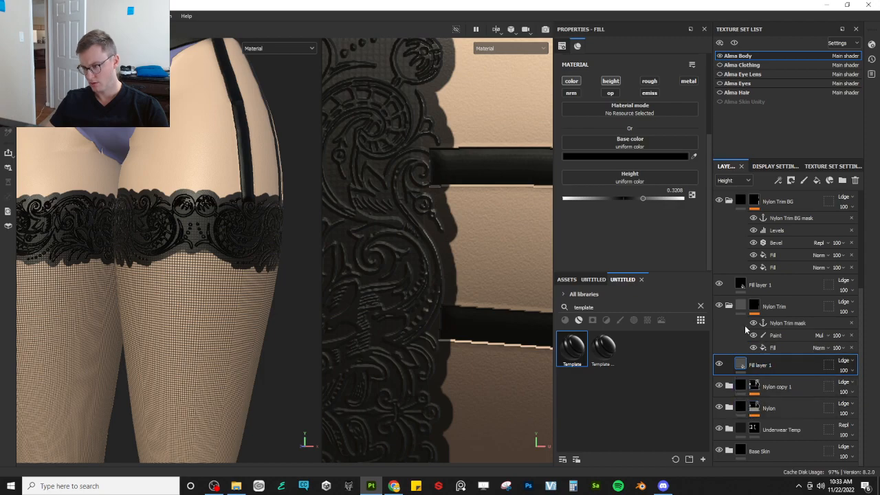
{"action": "scroll", "coordinate": [753, 308], "scroll_direction": "up", "scroll_amount": 2}
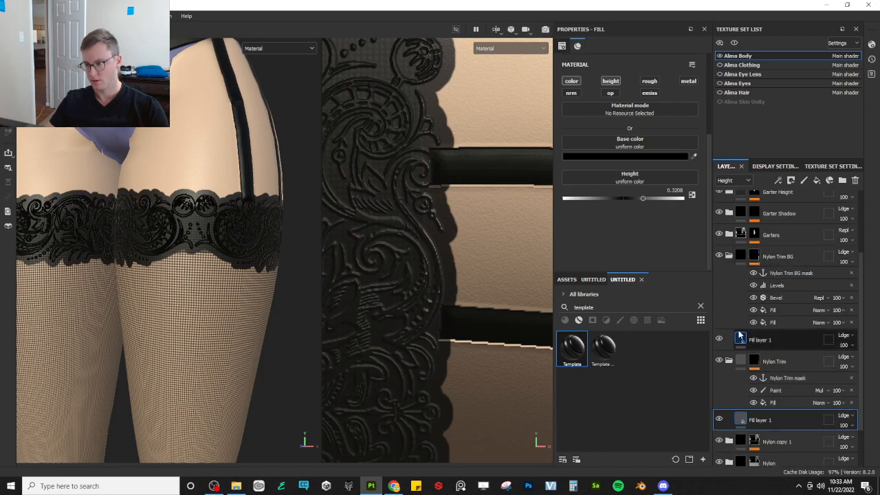
{"action": "left_click", "coordinate": [747, 338]}
{"action": "left_click_drag", "start_coordinate": [627, 199], "coordinate": [632, 199]}
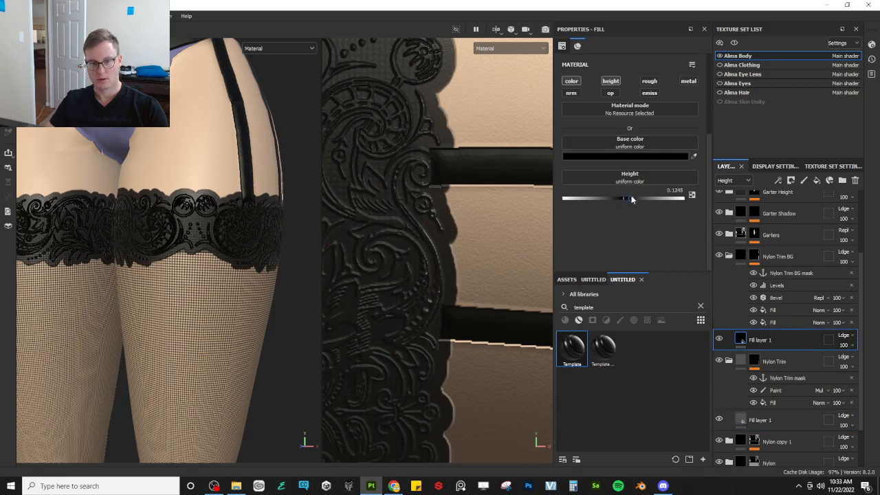
{"action": "mouse_move", "coordinate": [199, 234]}
{"action": "left_mouse_down", "text": "alt"}
{"action": "mouse_move", "coordinate": [260, 216]}
{"action": "mouse_move", "coordinate": [256, 197]}
{"action": "mouse_move", "coordinate": [200, 224]}
{"action": "left_mouse_up", "text": "alt"}
{"action": "right_click_drag", "start_coordinate": [200, 223], "coordinate": [434, 273], "text": "alt"}
{"action": "left_click_drag", "start_coordinate": [206, 254], "coordinate": [267, 267], "text": "alt"}
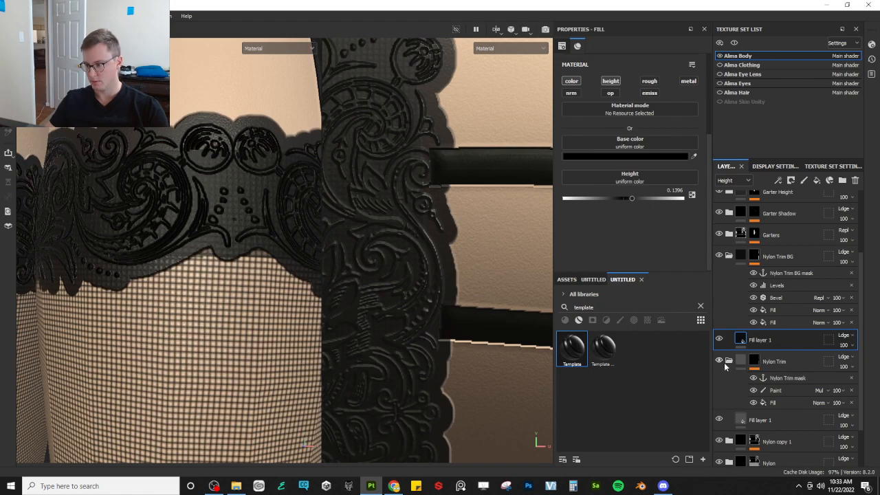
- Lower the height of Fill layer 1 inside the Nylon Trim folder to 0.0264 and inspect the stocking trim
{"action": "scroll", "coordinate": [724, 362], "scroll_direction": "down", "scroll_amount": 2}
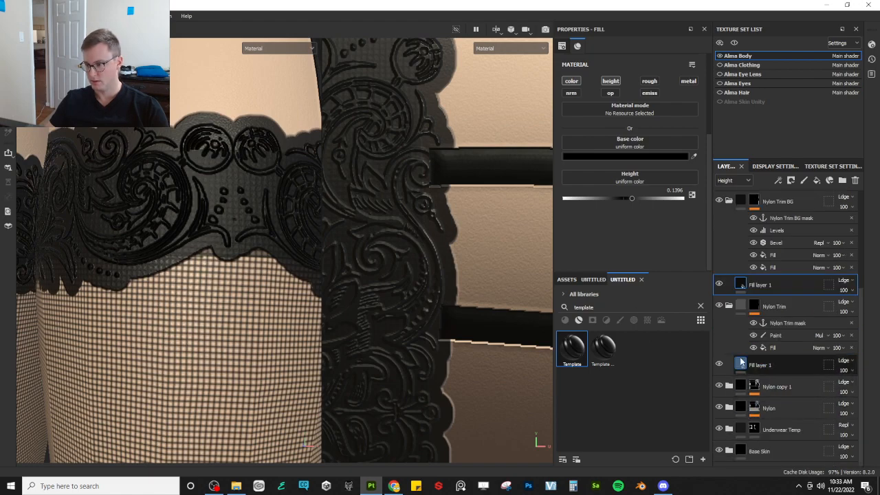
{"action": "left_click", "coordinate": [741, 363]}
{"action": "left_click_drag", "start_coordinate": [637, 196], "coordinate": [624, 194]}
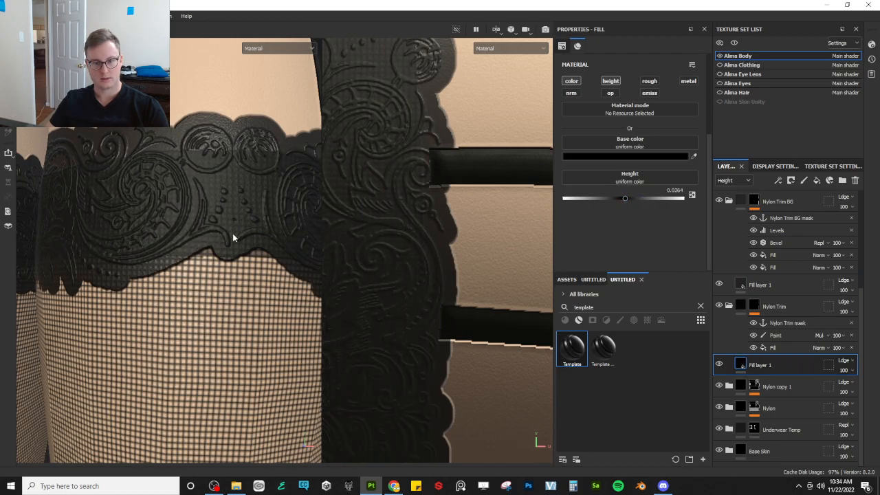
{"action": "scroll", "coordinate": [233, 237], "scroll_direction": "down", "scroll_amount": 6}
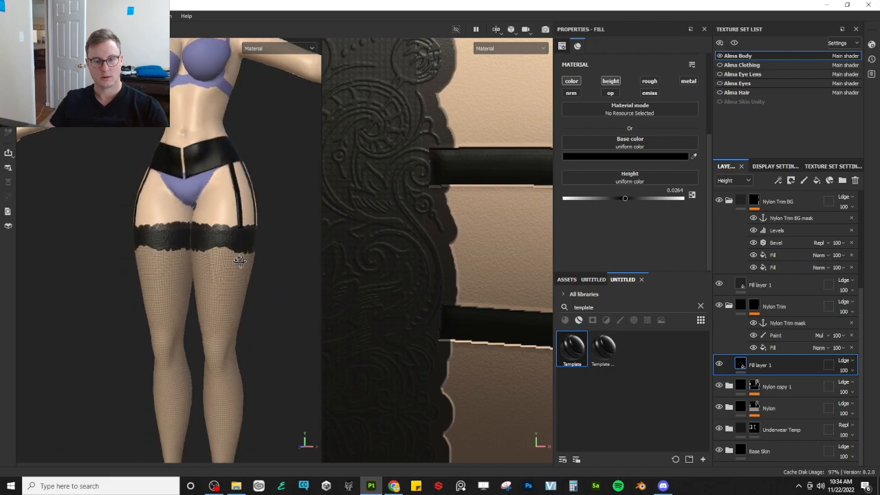
{"action": "scroll", "coordinate": [239, 260], "scroll_direction": "up", "scroll_amount": 6}
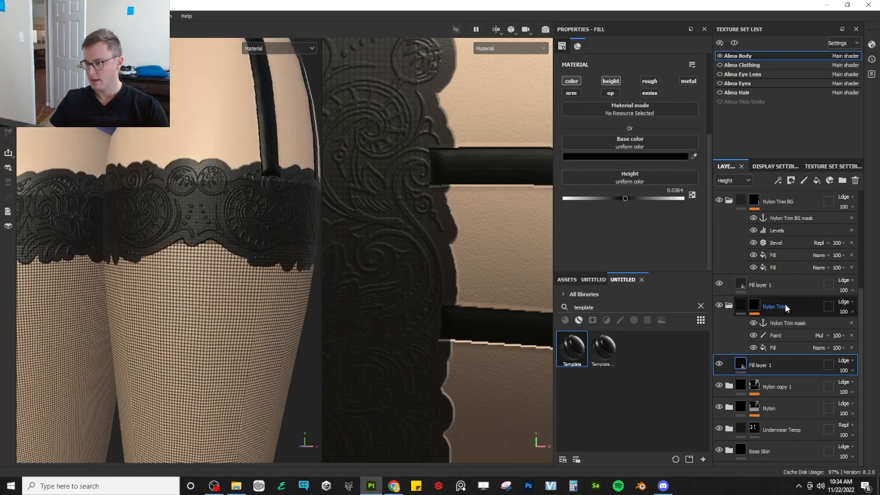
- Collapse the Nylon Trim BG folder, add the Template smart material above it, and name the new folder Nylon Trim BG Outline
{"action": "scroll", "coordinate": [786, 308], "scroll_direction": "up", "scroll_amount": 3}
{"action": "left_click", "coordinate": [730, 310]}
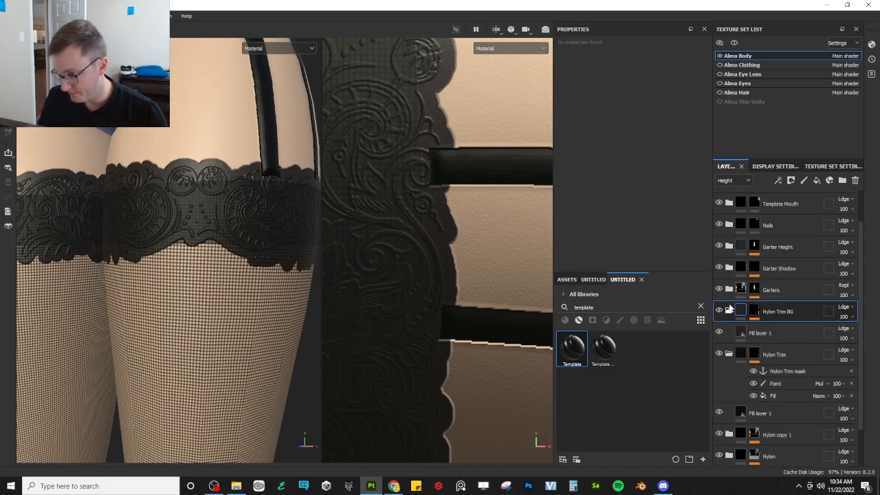
{"action": "left_click", "coordinate": [730, 309]}
{"action": "left_click", "coordinate": [731, 333]}
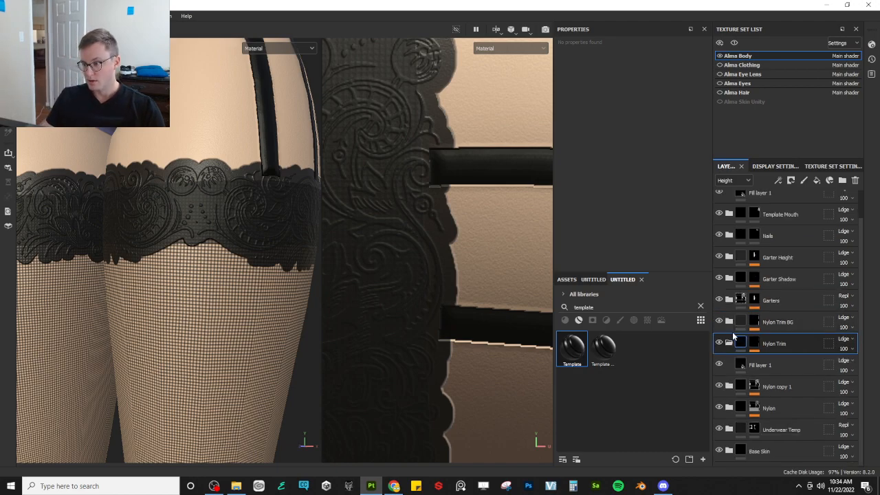
{"action": "left_click", "coordinate": [781, 325]}
{"action": "left_click_drag", "start_coordinate": [572, 347], "coordinate": [791, 311]}
{"action": "double_click", "coordinate": [775, 325]}
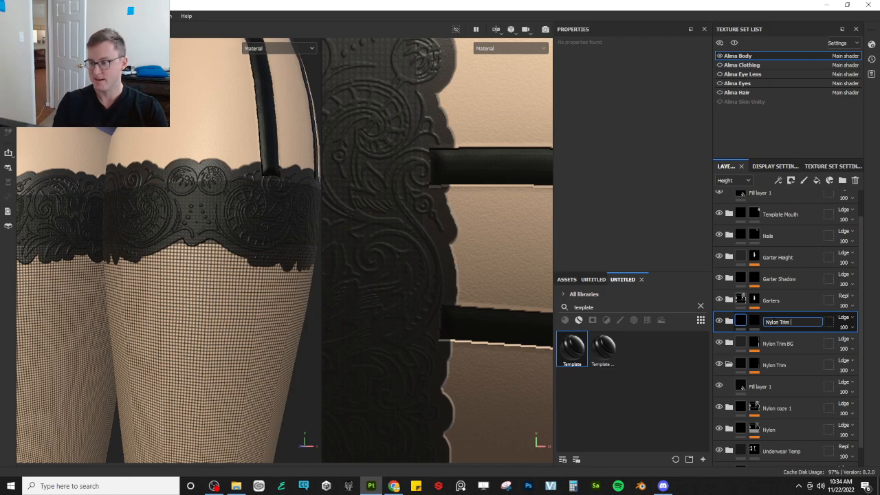
{"action": "type", "text": "ne"}
{"action": "key", "text": "Return"}
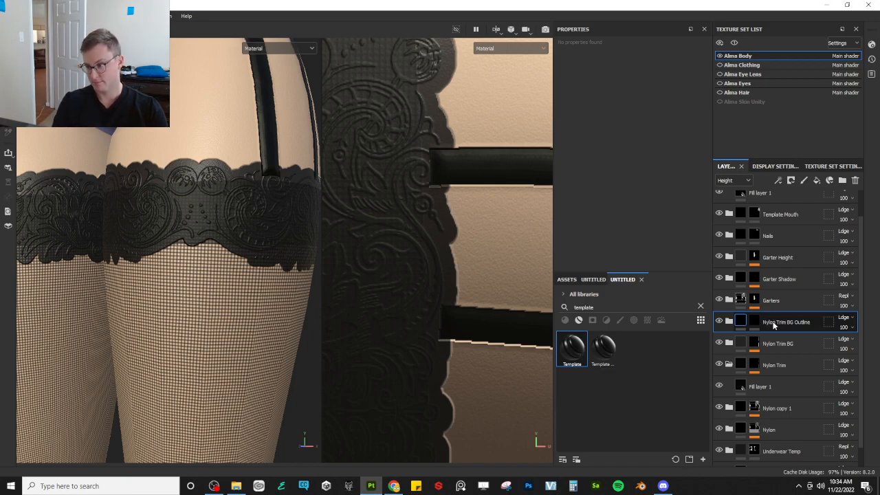
- Add a fill to the Nylon Trim BG Outline folder's mask and link its grayscale to the Nylon Trim BG mask anchor point
{"action": "left_click", "coordinate": [729, 343]}
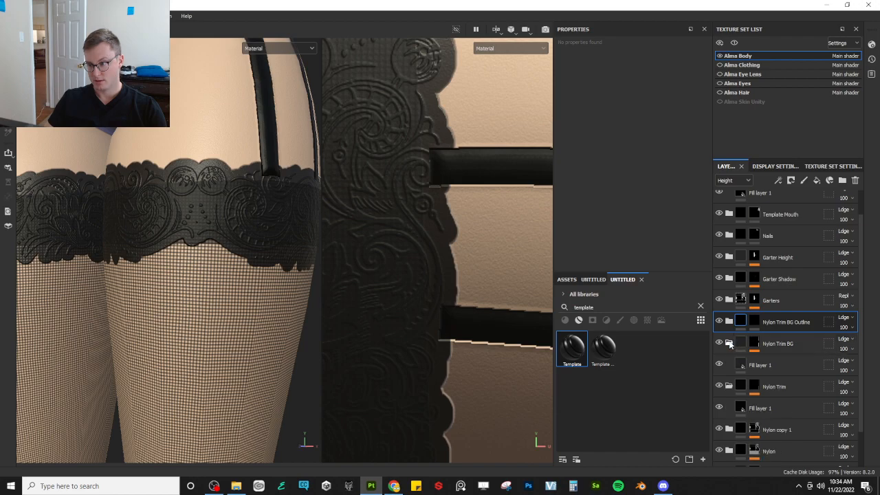
{"action": "left_click", "coordinate": [729, 342]}
{"action": "left_click", "coordinate": [755, 343]}
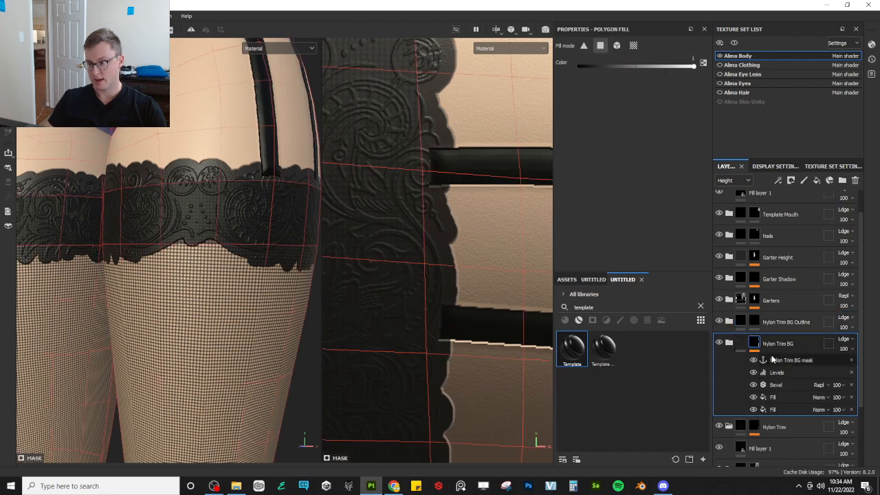
{"action": "right_click", "coordinate": [755, 323]}
{"action": "left_click", "coordinate": [775, 317]}
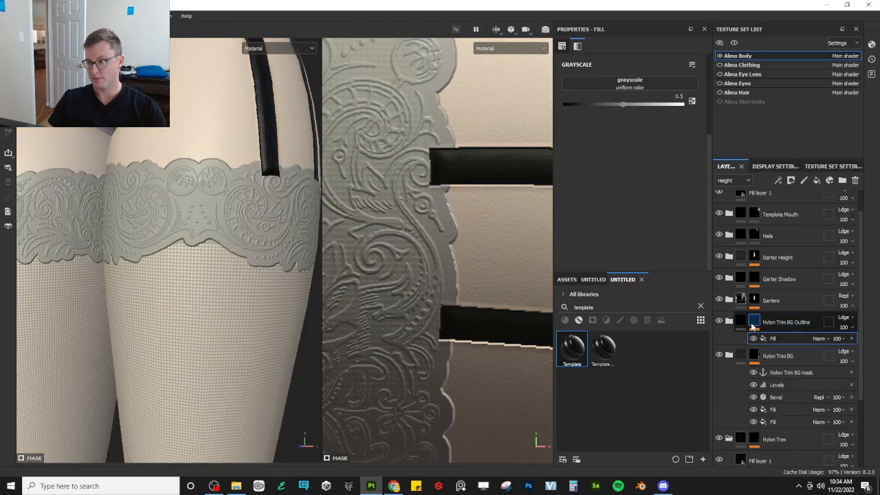
{"action": "left_click", "coordinate": [630, 82]}
{"action": "left_click", "coordinate": [700, 96]}
{"action": "left_click", "coordinate": [668, 112]}
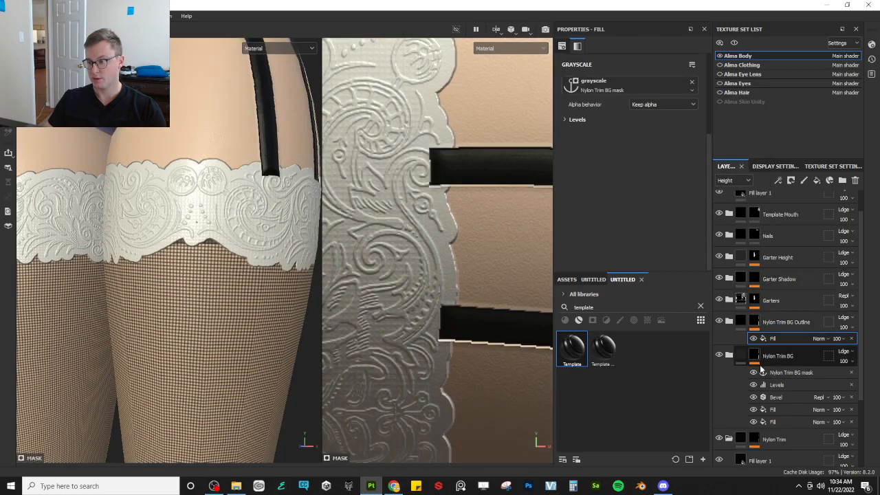
- Add a Mask Outline filter to the Nylon Trim BG Outline folder's mask and set its width to 0.01
{"action": "right_click", "coordinate": [752, 325]}
{"action": "left_click", "coordinate": [782, 342]}
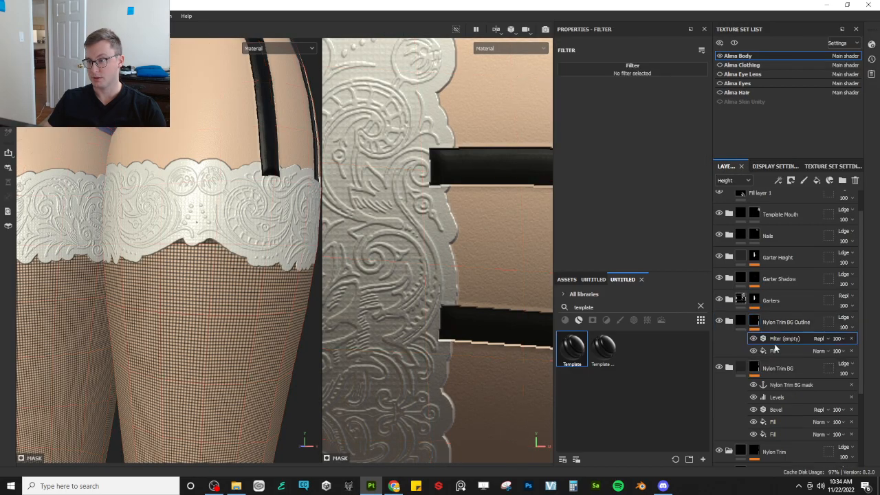
{"action": "left_click", "coordinate": [647, 71]}
{"action": "scroll", "coordinate": [763, 176], "scroll_direction": "down", "scroll_amount": 3}
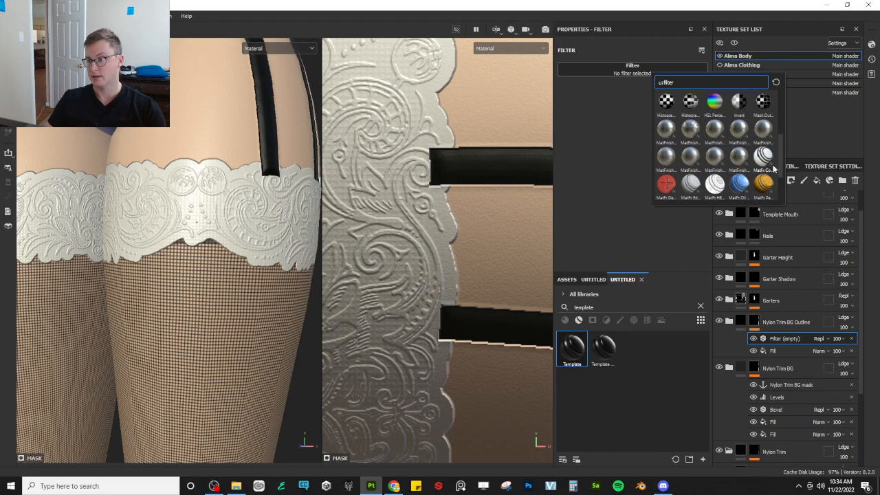
{"action": "left_click", "coordinate": [764, 111]}
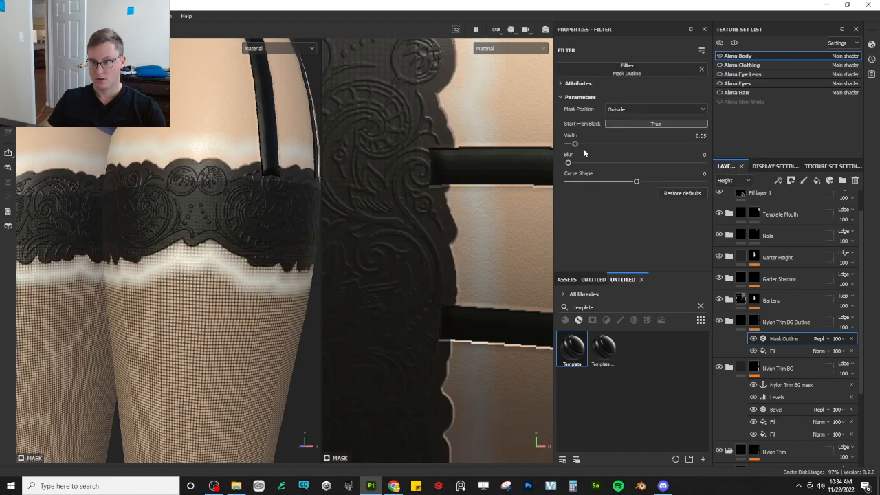
{"action": "mouse_move", "coordinate": [561, 144]}
{"action": "left_mouse_down"}
{"action": "mouse_move", "coordinate": [544, 146]}
{"action": "mouse_move", "coordinate": [570, 147]}
{"action": "left_mouse_up"}
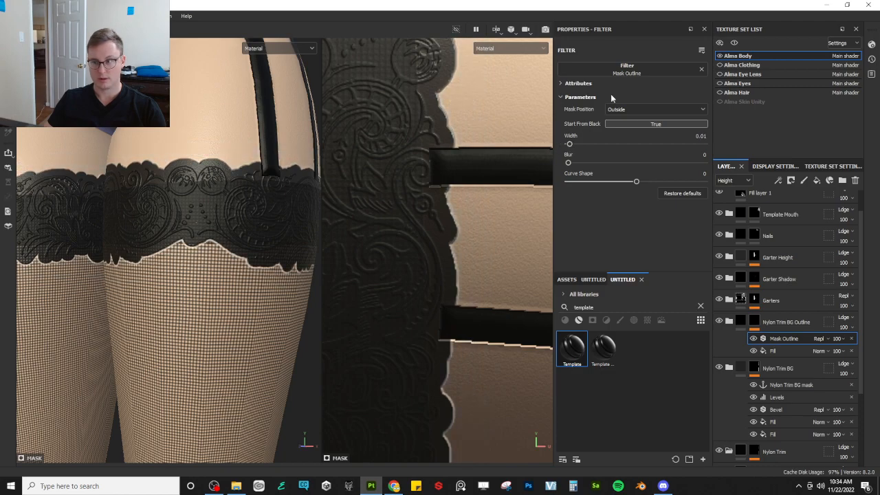
- Set the Mask Outline filter's mask position to Both and its curve shape to 0.58, checking the outline along the lace edge
{"action": "left_click", "coordinate": [657, 109]}
{"action": "left_click", "coordinate": [619, 142]}
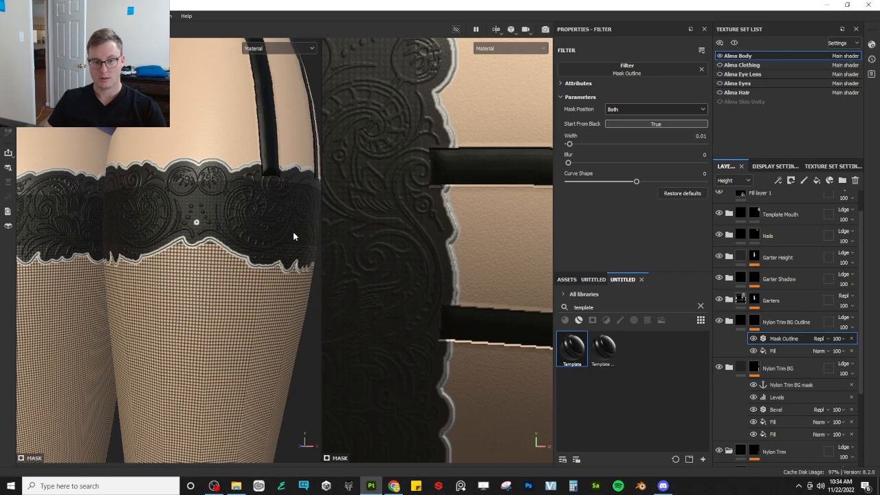
{"action": "right_click_drag", "start_coordinate": [293, 236], "coordinate": [225, 250], "text": "alt"}
{"action": "left_click_drag", "start_coordinate": [225, 250], "coordinate": [265, 256], "text": "alt"}
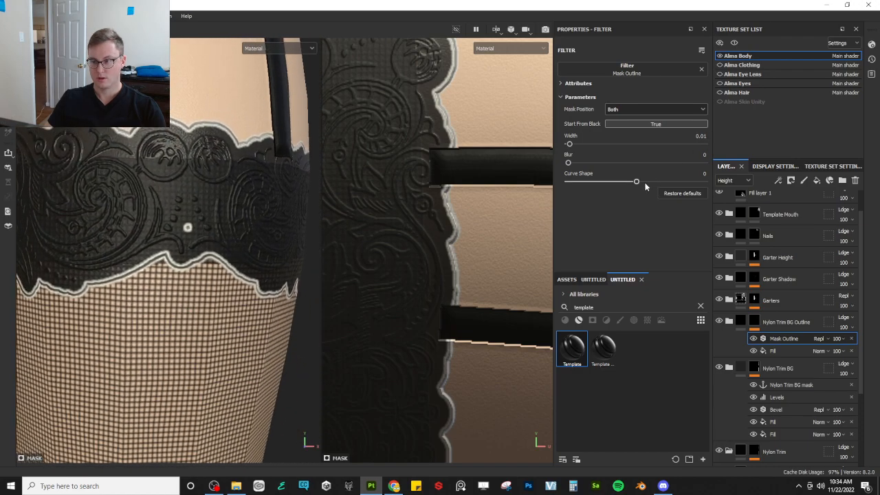
{"action": "left_click_drag", "start_coordinate": [616, 182], "coordinate": [675, 180]}
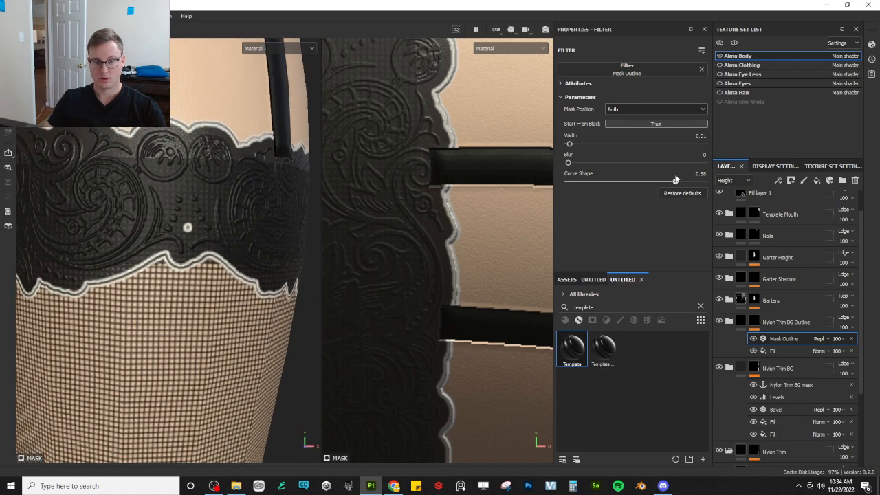
{"action": "left_click_drag", "start_coordinate": [188, 264], "coordinate": [81, 248], "text": "alt"}
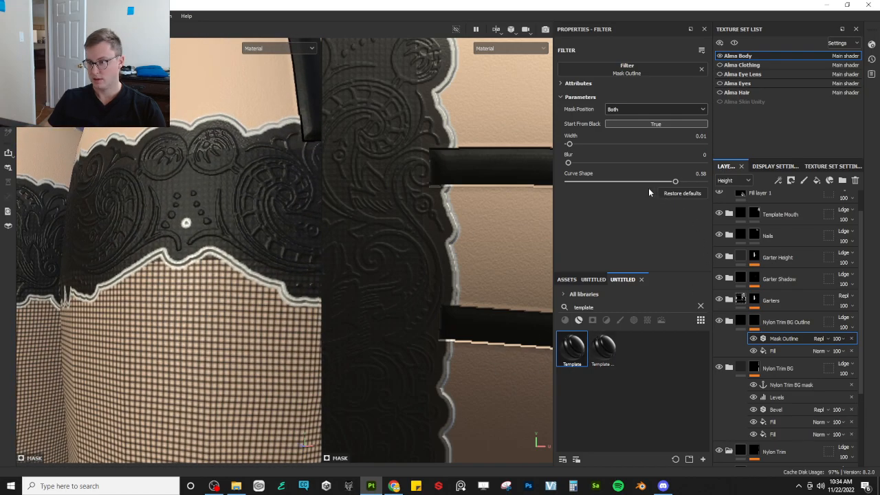
- Expand the Nylon Trim BG Outline folder and set its height blending mode to Replace, keeping the height channel of its Fill layer 1 enabled
{"action": "left_click", "coordinate": [741, 324]}
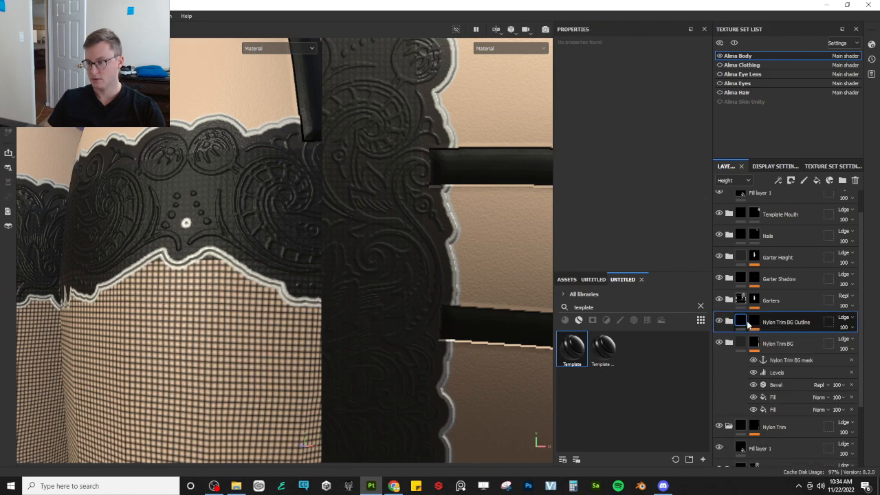
{"action": "left_click", "coordinate": [753, 325]}
{"action": "left_click", "coordinate": [776, 339]}
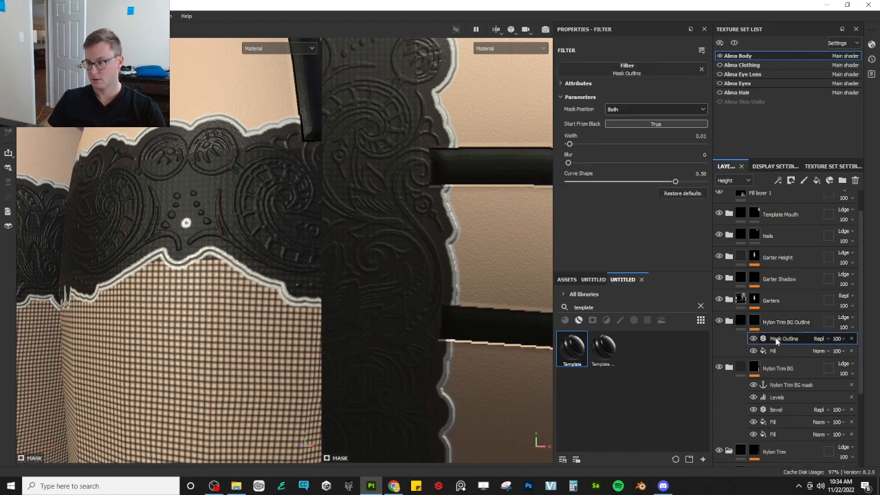
{"action": "left_click", "coordinate": [729, 321]}
{"action": "left_click", "coordinate": [743, 368]}
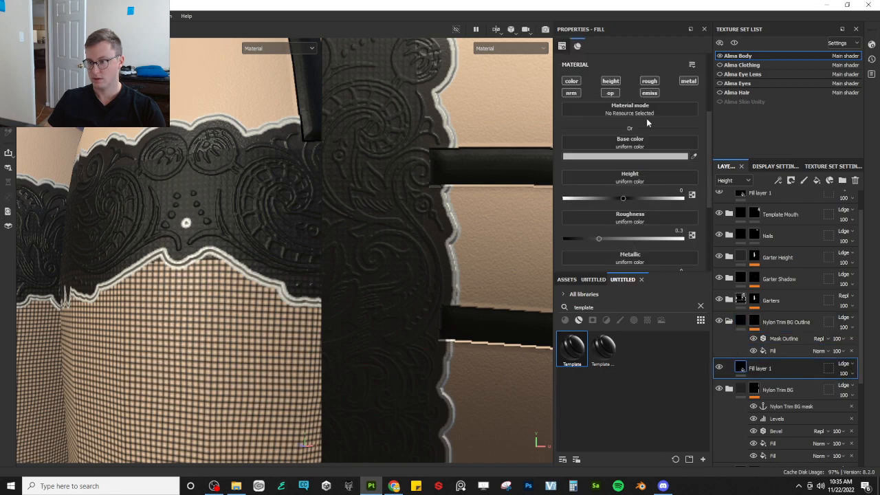
{"action": "left_click", "coordinate": [619, 81]}
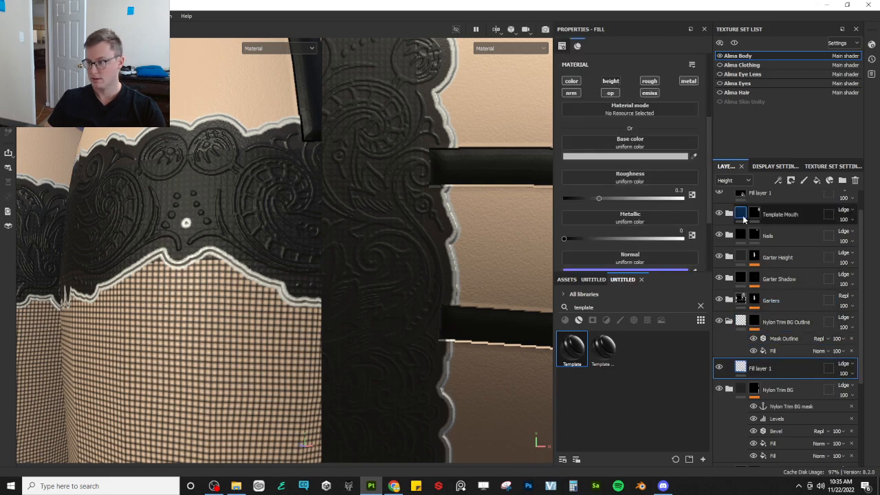
{"action": "left_click", "coordinate": [845, 318]}
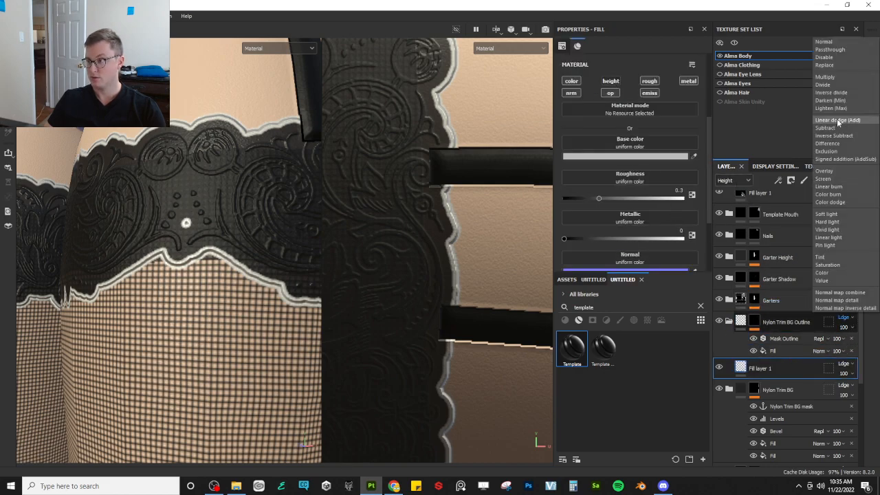
{"action": "left_click", "coordinate": [824, 65]}
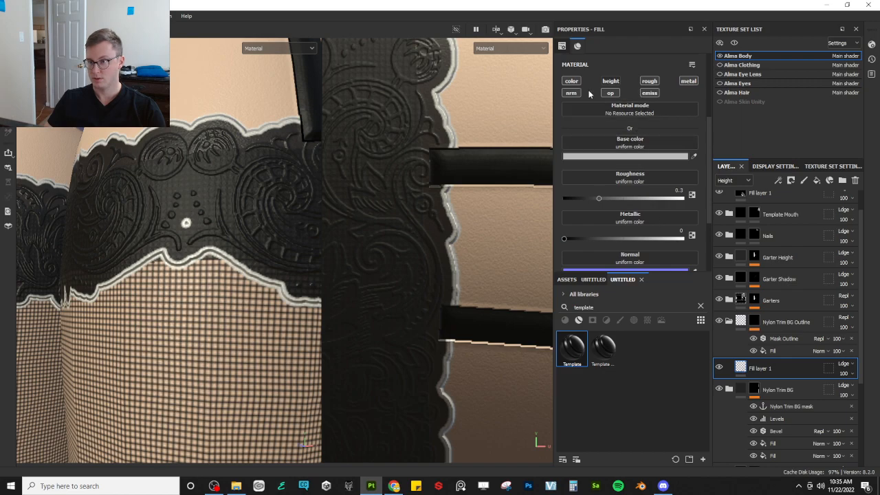
{"action": "left_click", "coordinate": [612, 82]}
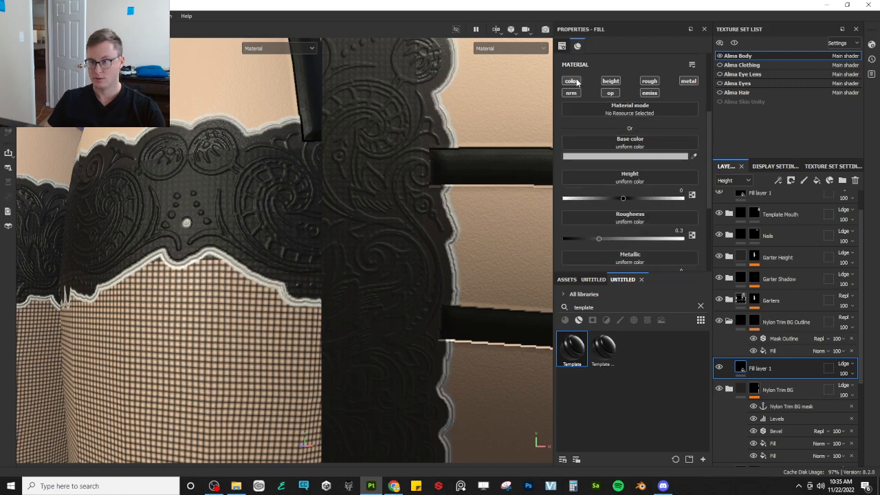
- Limit the outline folder's Fill layer 1 to the color and height channels and set its height to about 0.35
{"action": "left_click", "coordinate": [577, 82]}
{"action": "left_click", "coordinate": [577, 82], "text": "alt"}
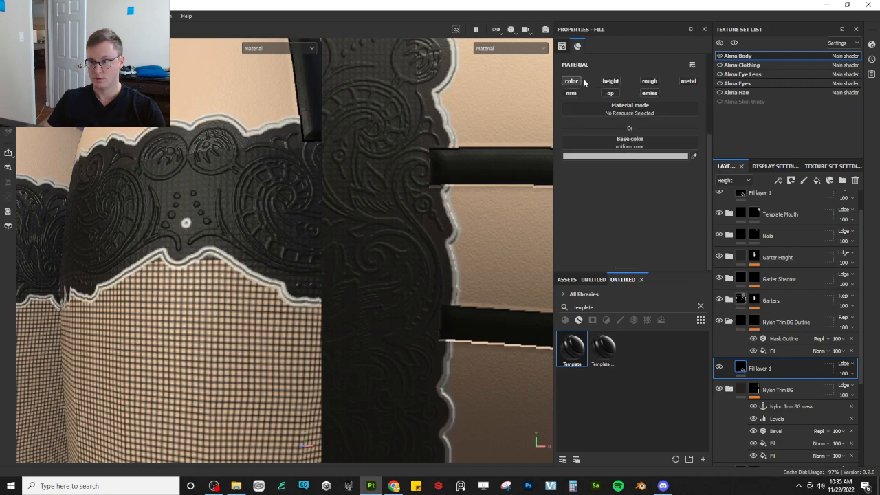
{"action": "left_click", "coordinate": [610, 82]}
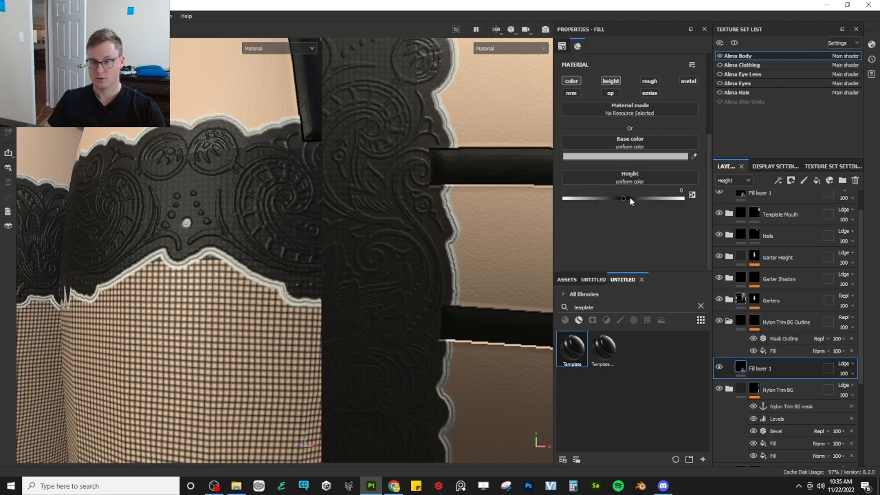
{"action": "left_click_drag", "start_coordinate": [630, 199], "coordinate": [642, 198]}
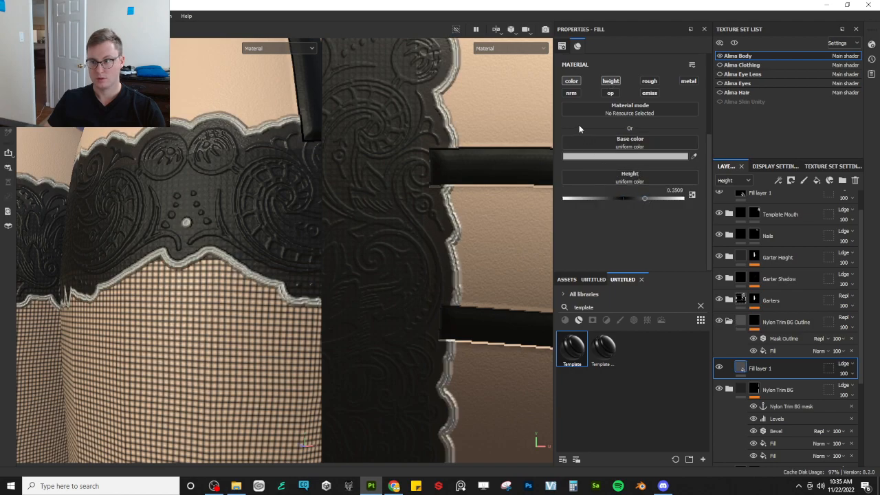
- Set the outline fill's base color to black (000000) and its height to about 0.17
{"action": "left_click", "coordinate": [602, 157]}
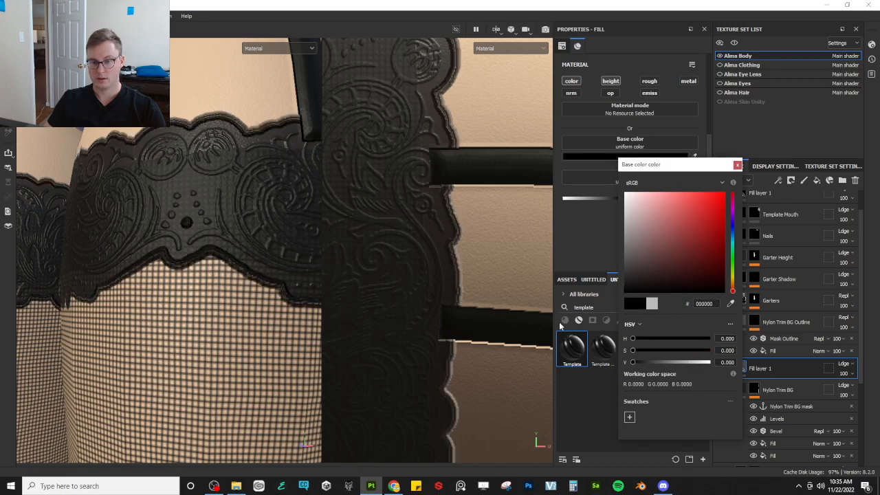
{"action": "scroll", "coordinate": [192, 249], "scroll_direction": "down", "scroll_amount": 6}
{"action": "left_click_drag", "start_coordinate": [192, 250], "coordinate": [221, 258], "text": "alt"}
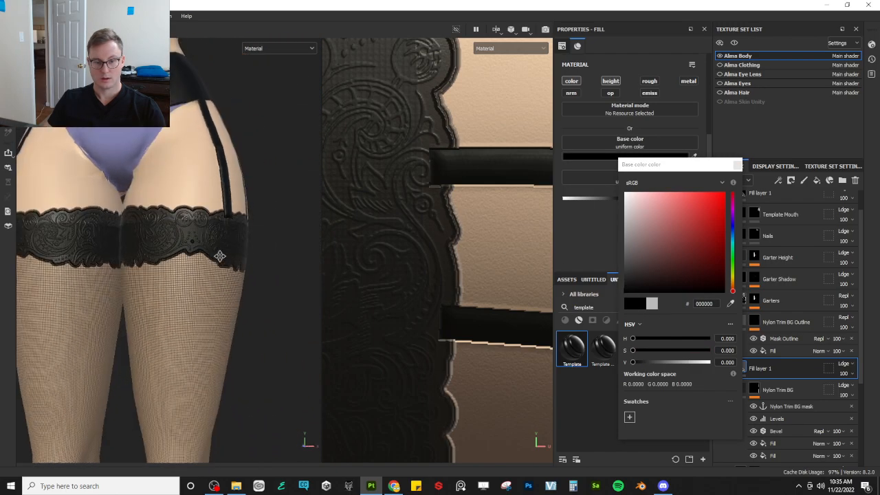
{"action": "scroll", "coordinate": [220, 257], "scroll_direction": "up", "scroll_amount": 4}
{"action": "scroll", "coordinate": [232, 297], "scroll_direction": "up", "scroll_amount": 2}
{"action": "left_click", "coordinate": [738, 165]}
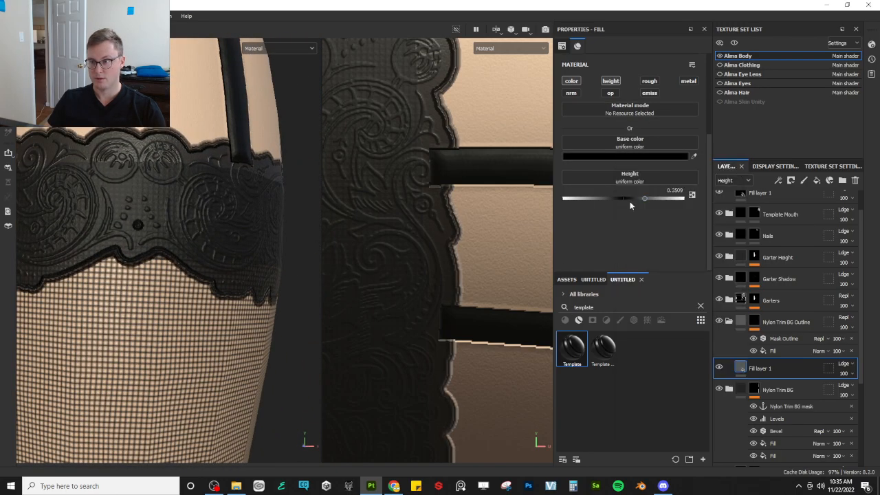
{"action": "left_click_drag", "start_coordinate": [635, 197], "coordinate": [634, 197]}
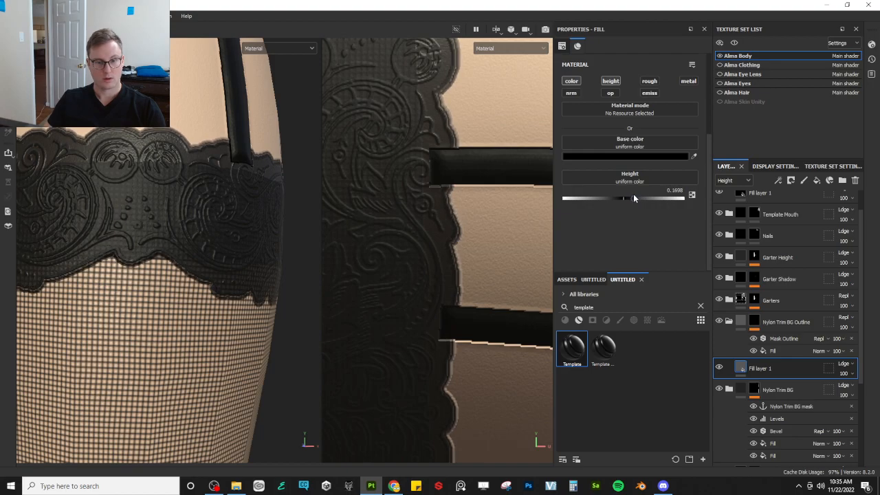
- Check the outline along the lace trim, and enable the outline fill's roughness channel with a value of about 0.85
{"action": "scroll", "coordinate": [152, 288], "scroll_direction": "down", "scroll_amount": 10}
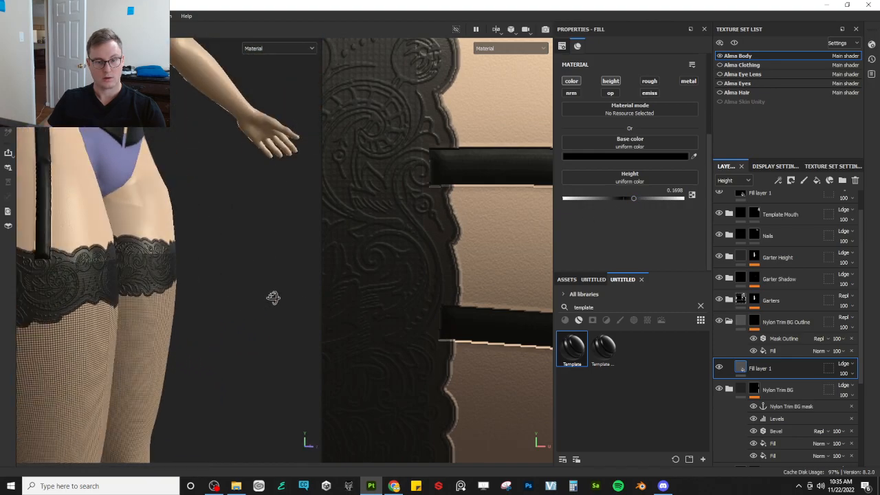
{"action": "scroll", "coordinate": [167, 291], "scroll_direction": "up", "scroll_amount": 10}
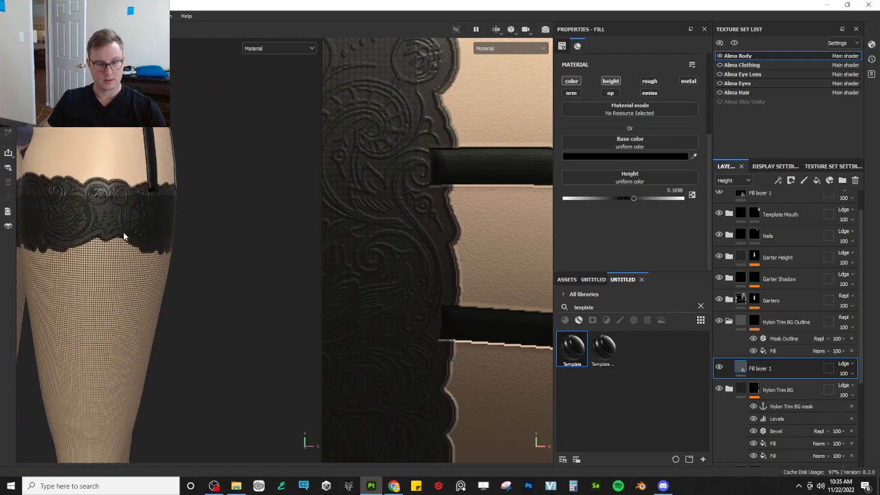
{"action": "scroll", "coordinate": [191, 293], "scroll_direction": "up", "scroll_amount": 4}
{"action": "left_click_drag", "start_coordinate": [190, 290], "coordinate": [112, 227], "text": "alt"}
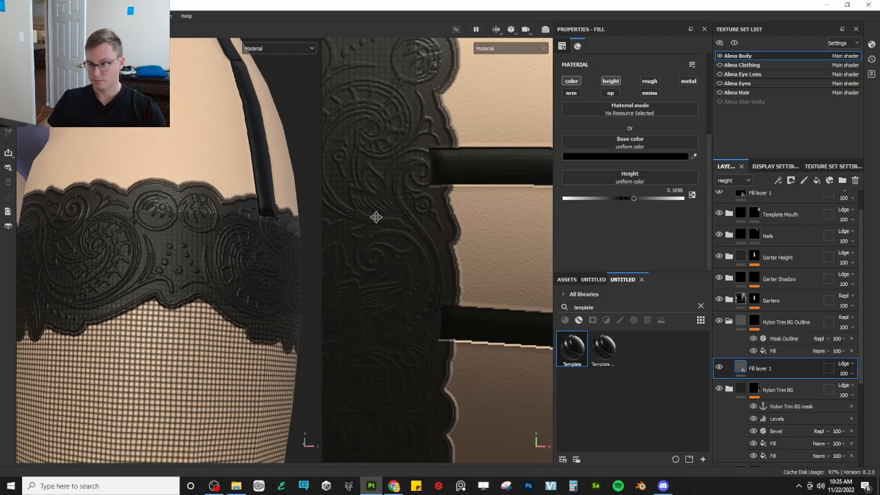
{"action": "left_click", "coordinate": [647, 80]}
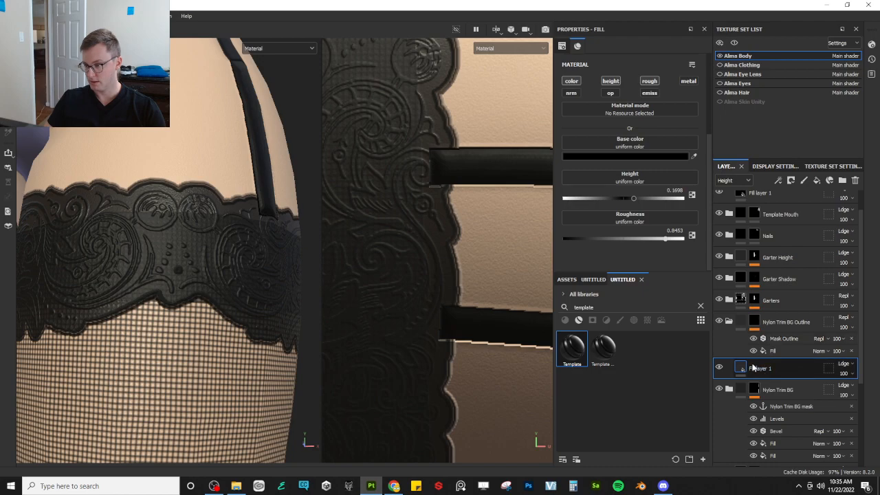
- Collapse the outline folder, expand Nylon Trim BG, and give its Fill layer 1 a roughness of about 0.71
{"action": "left_click", "coordinate": [730, 322]}
{"action": "left_click", "coordinate": [737, 329]}
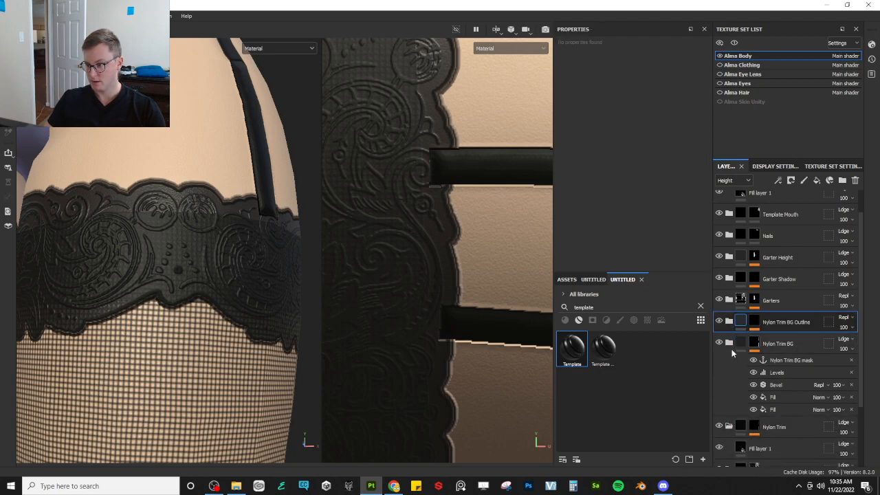
{"action": "left_click", "coordinate": [730, 343]}
{"action": "left_click", "coordinate": [744, 427]}
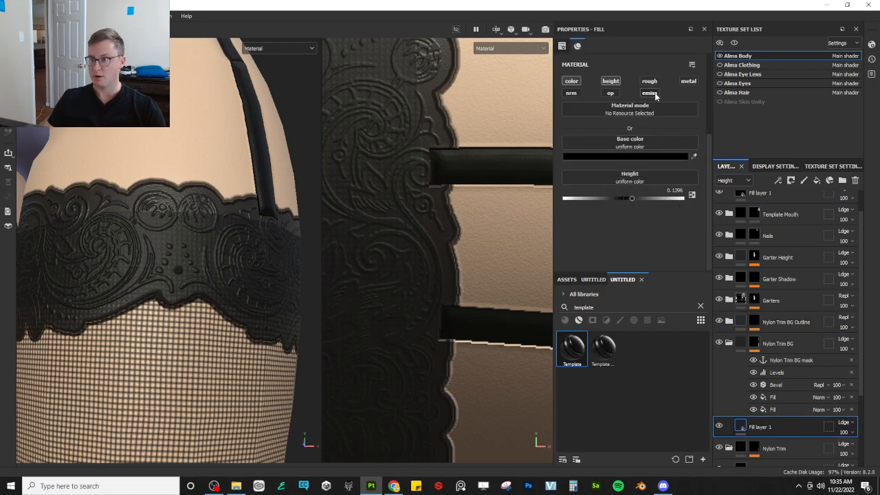
{"action": "mouse_move", "coordinate": [655, 238]}
{"action": "left_mouse_down"}
{"action": "mouse_move", "coordinate": [664, 240]}
{"action": "mouse_move", "coordinate": [653, 243]}
{"action": "left_mouse_up"}
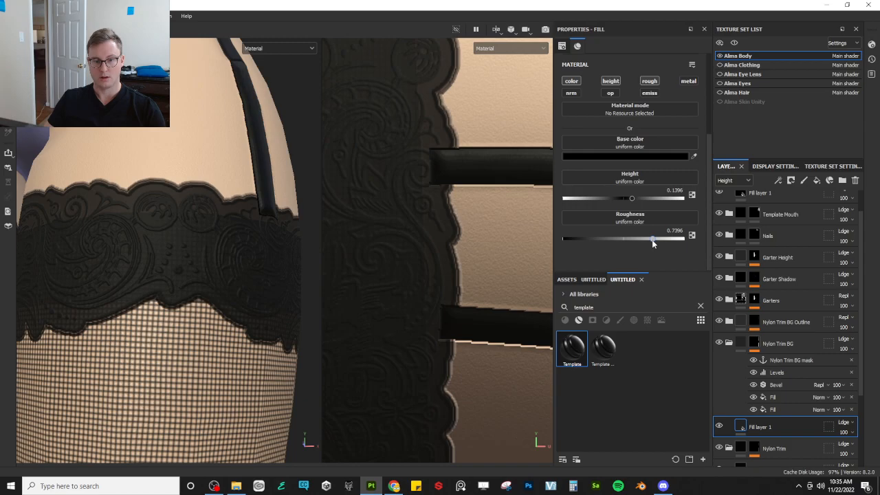
- Examine the lace trim, outline and fishnet stockings up close and from full-body distance at several angles
{"action": "left_click_drag", "start_coordinate": [275, 253], "coordinate": [305, 263], "text": "alt"}
{"action": "scroll", "coordinate": [229, 256], "scroll_direction": "down", "scroll_amount": 5}
{"action": "scroll", "coordinate": [243, 261], "scroll_direction": "down", "scroll_amount": 6}
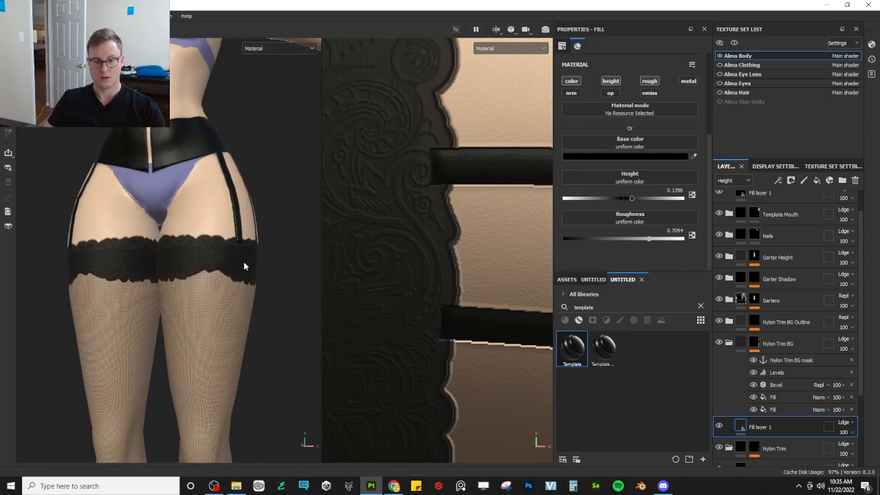
{"action": "scroll", "coordinate": [248, 280], "scroll_direction": "up", "scroll_amount": 8}
{"action": "left_click_drag", "start_coordinate": [240, 281], "coordinate": [191, 251], "text": "alt"}
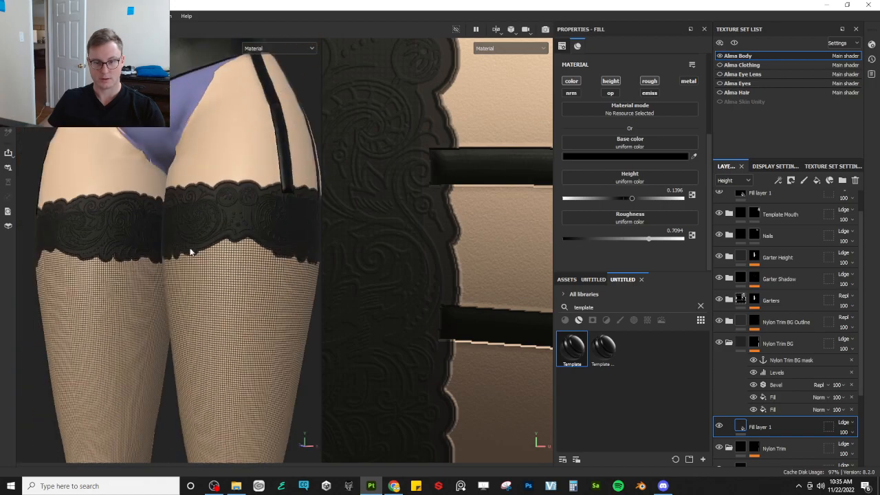
{"action": "scroll", "coordinate": [223, 298], "scroll_direction": "up", "scroll_amount": 6}
{"action": "left_click_drag", "start_coordinate": [224, 299], "coordinate": [215, 340], "text": "alt"}
{"action": "scroll", "coordinate": [243, 279], "scroll_direction": "down", "scroll_amount": 5}
{"action": "scroll", "coordinate": [190, 278], "scroll_direction": "down", "scroll_amount": 4}
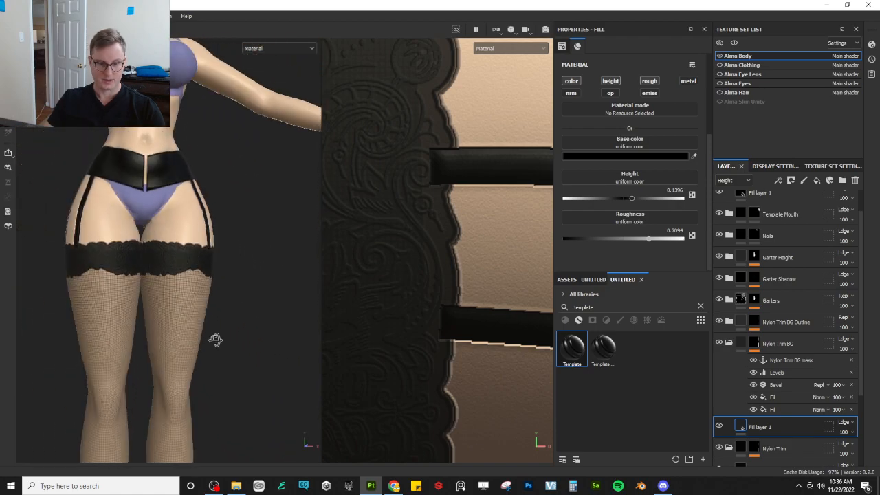
{"action": "middle_click_drag", "start_coordinate": [215, 340], "coordinate": [218, 257], "text": "alt"}
{"action": "scroll", "coordinate": [206, 262], "scroll_direction": "down", "scroll_amount": 4}
{"action": "left_click_drag", "start_coordinate": [166, 277], "coordinate": [138, 291], "text": "alt"}
{"action": "scroll", "coordinate": [162, 289], "scroll_direction": "up", "scroll_amount": 4}
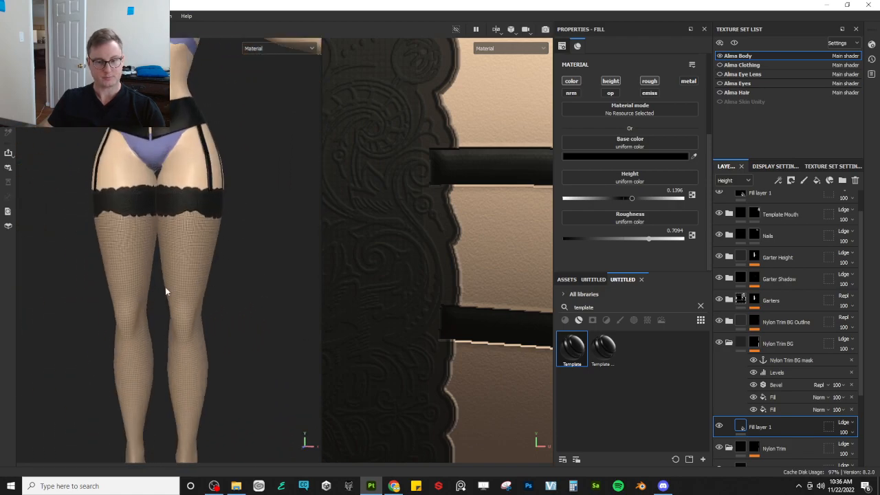
{"action": "scroll", "coordinate": [174, 289], "scroll_direction": "down", "scroll_amount": 4}
{"action": "scroll", "coordinate": [175, 288], "scroll_direction": "up", "scroll_amount": 4}
{"action": "scroll", "coordinate": [185, 303], "scroll_direction": "down", "scroll_amount": 4}
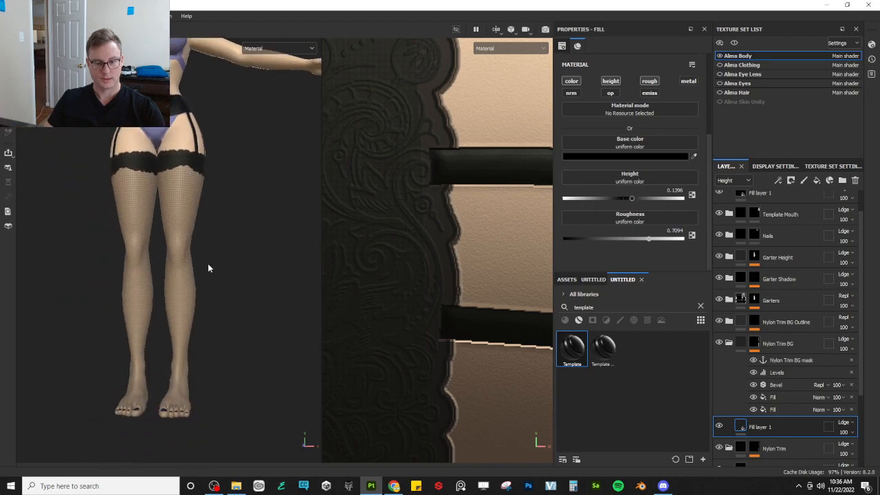
{"action": "left_click_drag", "start_coordinate": [208, 263], "coordinate": [193, 275], "text": "alt"}
{"action": "middle_click_drag", "start_coordinate": [194, 218], "coordinate": [199, 306], "text": "alt"}
{"action": "scroll", "coordinate": [193, 296], "scroll_direction": "up", "scroll_amount": 4}
{"action": "middle_click_drag", "start_coordinate": [192, 272], "coordinate": [199, 312], "text": "alt"}
{"action": "scroll", "coordinate": [199, 312], "scroll_direction": "up", "scroll_amount": 1}
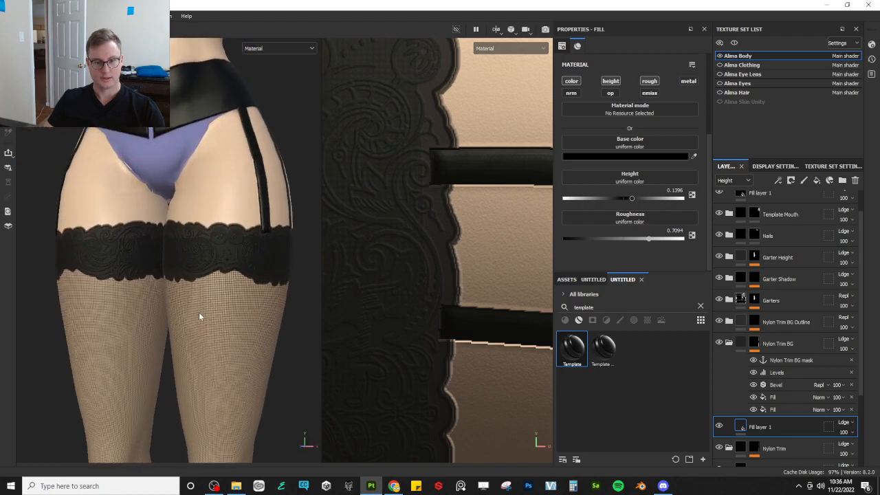
{"action": "scroll", "coordinate": [199, 313], "scroll_direction": "up", "scroll_amount": 2}
{"action": "left_click_drag", "start_coordinate": [200, 310], "coordinate": [244, 292], "text": "alt"}
{"action": "middle_click_drag", "start_coordinate": [243, 292], "coordinate": [188, 309], "text": "alt"}
{"action": "scroll", "coordinate": [188, 309], "scroll_direction": "down", "scroll_amount": 3}
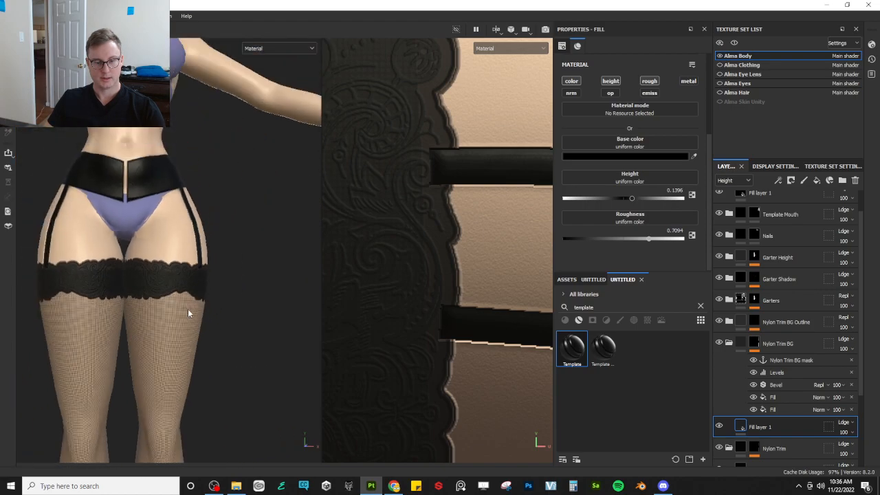
{"action": "scroll", "coordinate": [204, 297], "scroll_direction": "down", "scroll_amount": 4}
{"action": "left_click_drag", "start_coordinate": [203, 298], "coordinate": [211, 261], "text": "alt"}
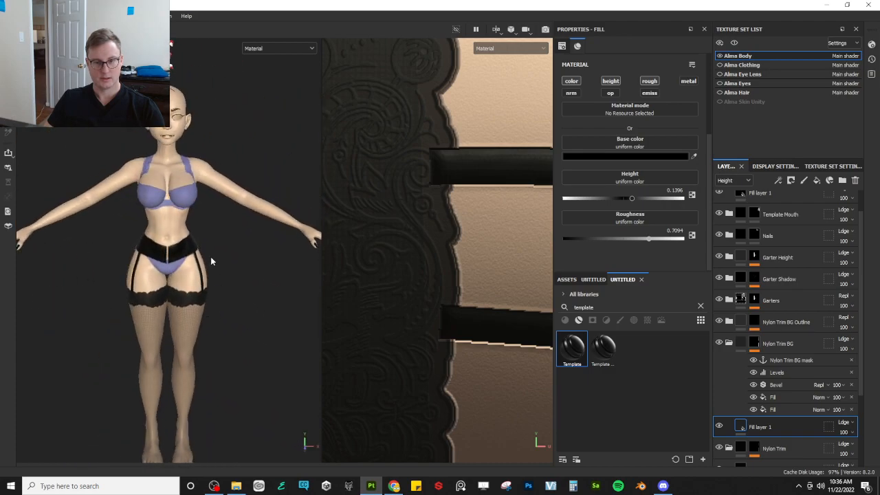
- Examine the character's face and the bra area on the upper body
{"action": "scroll", "coordinate": [215, 282], "scroll_direction": "up", "scroll_amount": 6}
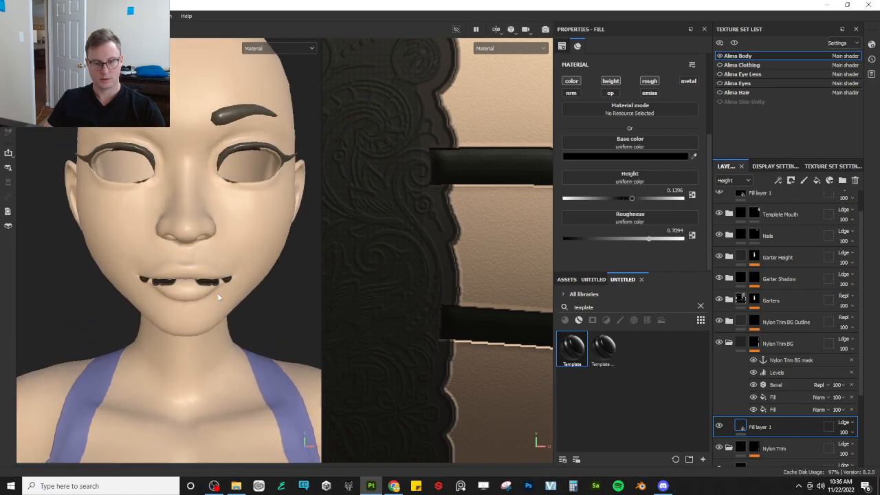
{"action": "scroll", "coordinate": [217, 297], "scroll_direction": "up", "scroll_amount": 4}
{"action": "scroll", "coordinate": [231, 300], "scroll_direction": "down", "scroll_amount": 8}
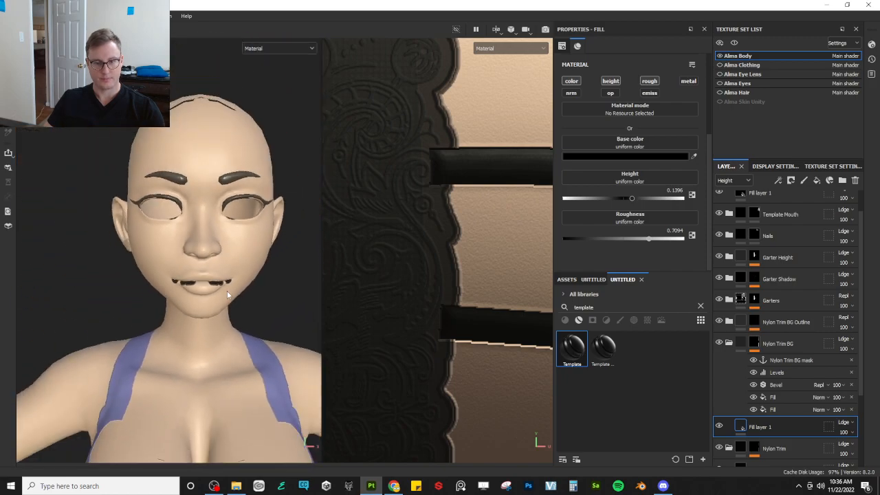
{"action": "left_click_drag", "start_coordinate": [239, 288], "coordinate": [224, 301], "text": "alt"}
{"action": "middle_click_drag", "start_coordinate": [225, 300], "coordinate": [205, 145], "text": "alt"}
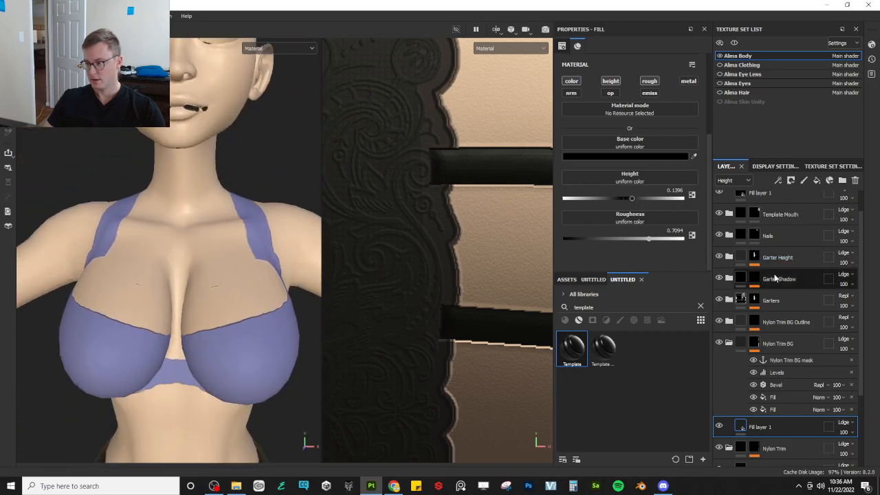
- Toggle the Nylon Trim BG Outline and Nylon Trim BG folders' visibility to compare, and open the Nylon Trim BG mask's Bevel filter settings
{"action": "left_click", "coordinate": [718, 321]}
{"action": "left_click", "coordinate": [719, 321]}
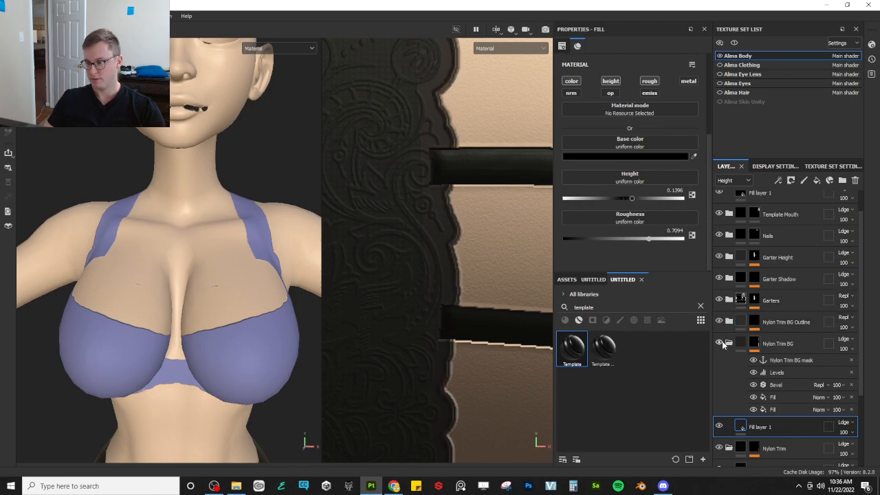
{"action": "left_click", "coordinate": [719, 342]}
{"action": "left_click", "coordinate": [720, 343]}
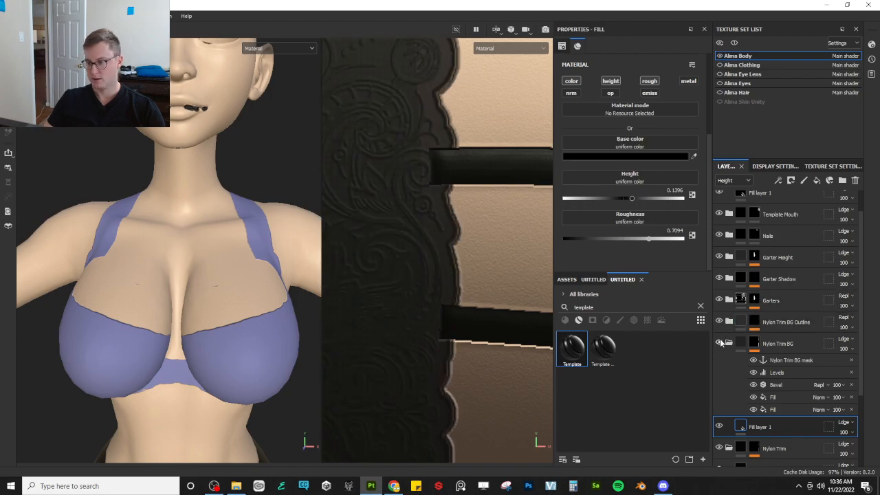
{"action": "left_click", "coordinate": [794, 385]}
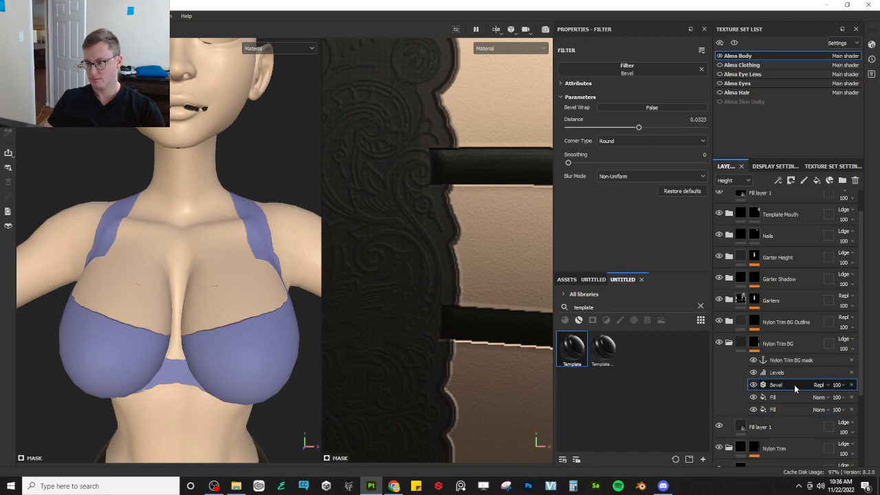
- Add a Paint effect above the Bevel filter in the Nylon Trim BG mask and fill the leg's UV island black using UV chunk fill
{"action": "right_click", "coordinate": [794, 385]}
{"action": "left_click", "coordinate": [782, 318]}
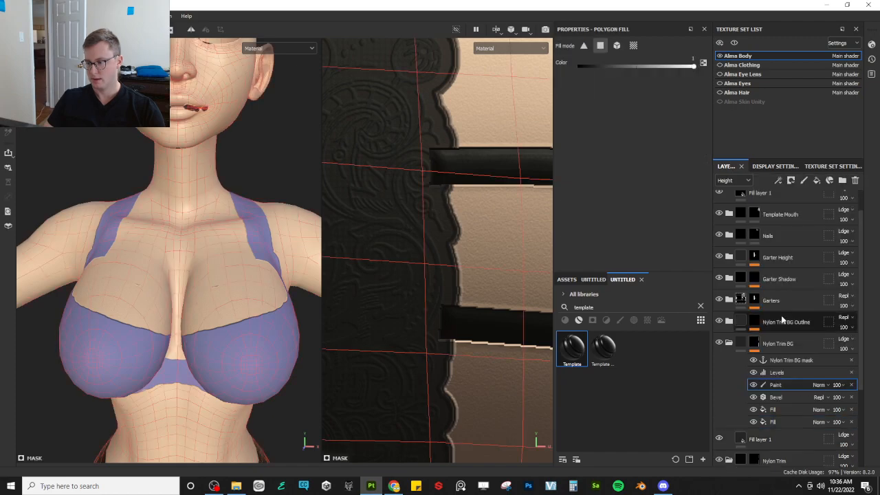
{"action": "scroll", "coordinate": [234, 226], "scroll_direction": "down", "scroll_amount": 6}
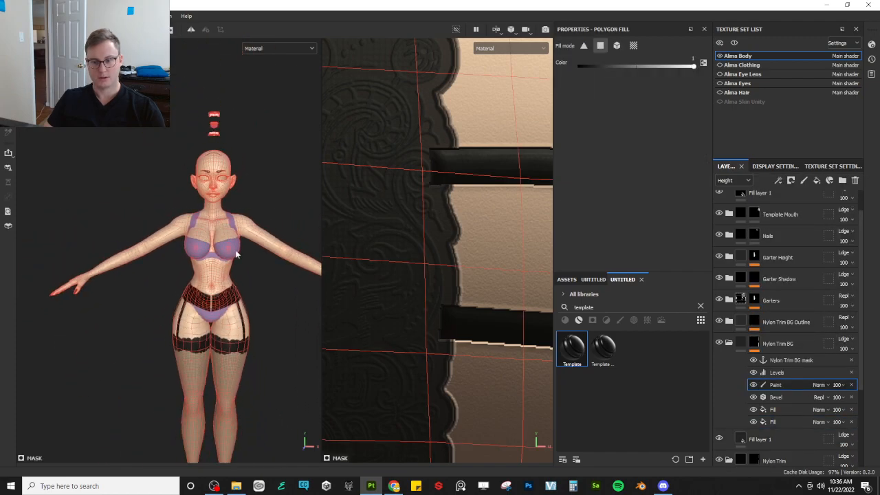
{"action": "scroll", "coordinate": [422, 258], "scroll_direction": "up", "scroll_amount": 3}
{"action": "scroll", "coordinate": [420, 253], "scroll_direction": "down", "scroll_amount": 6}
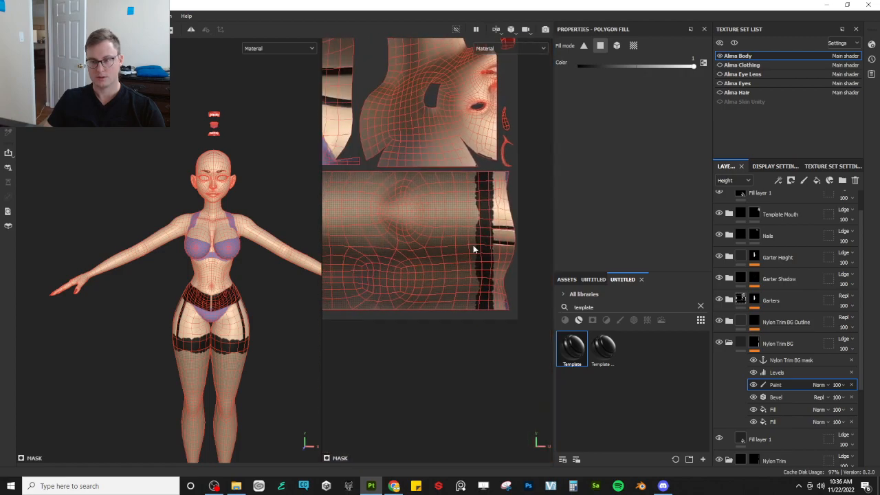
{"action": "scroll", "coordinate": [459, 249], "scroll_direction": "down", "scroll_amount": 3}
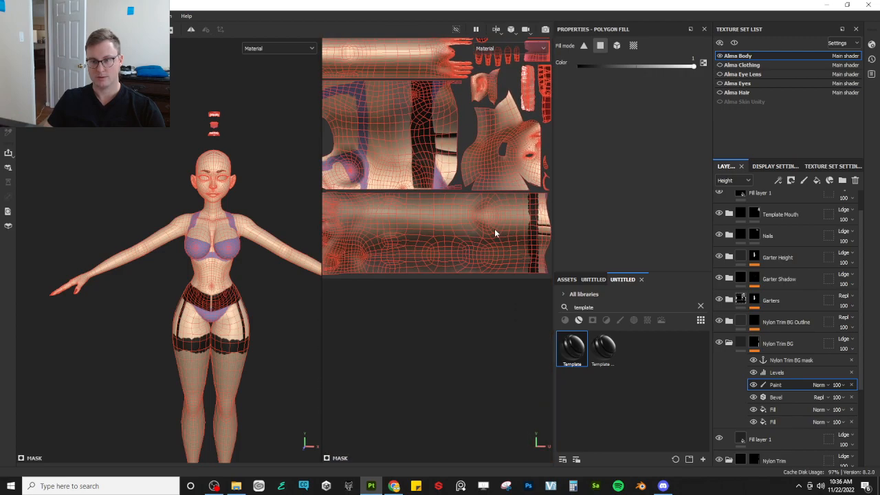
{"action": "scroll", "coordinate": [441, 236], "scroll_direction": "down", "scroll_amount": 1}
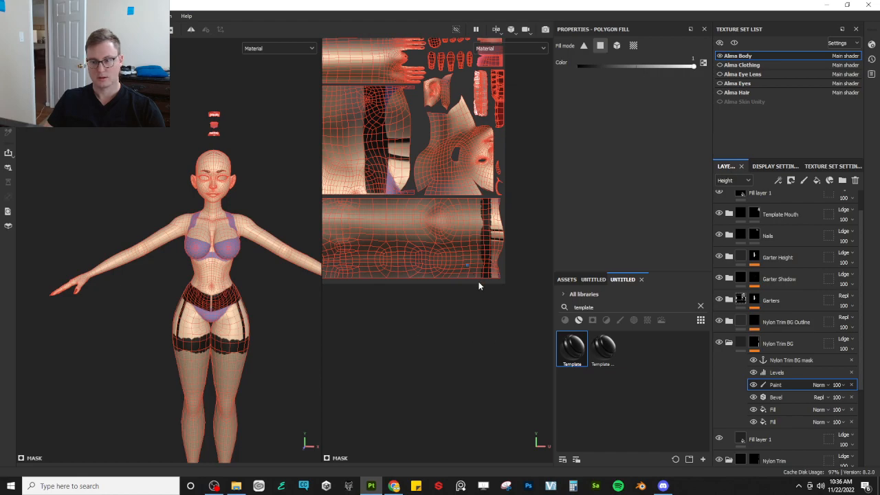
{"action": "left_click", "coordinate": [634, 46]}
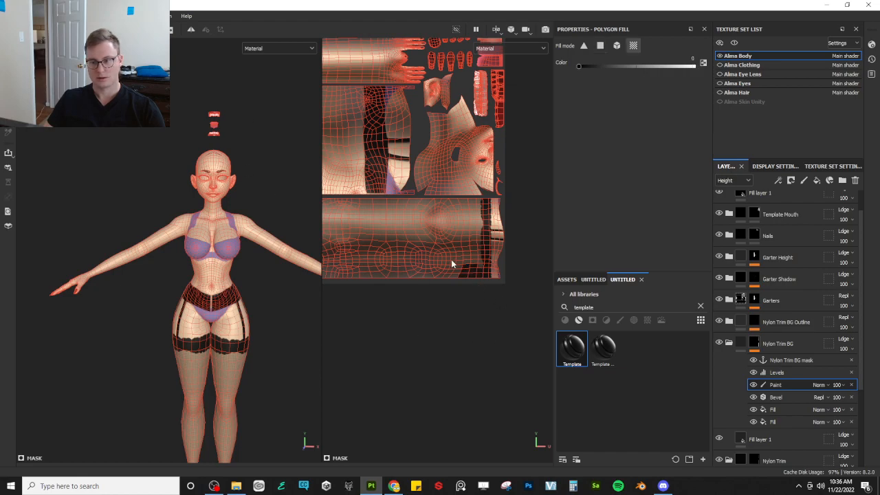
{"action": "left_click_drag", "start_coordinate": [452, 260], "coordinate": [475, 286]}
- Fill all UV islands black in the Paint effect except the leg island, which is filled white
{"action": "scroll", "coordinate": [249, 305], "scroll_direction": "up", "scroll_amount": 3}
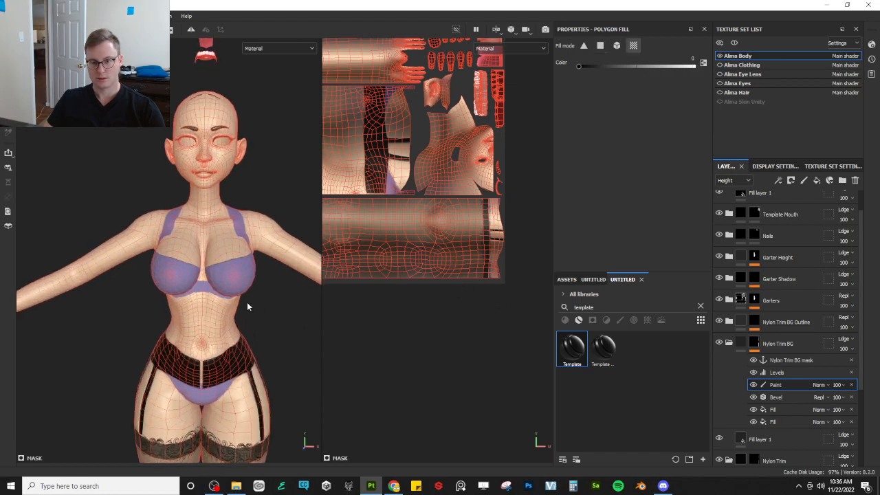
{"action": "scroll", "coordinate": [421, 268], "scroll_direction": "down", "scroll_amount": 2}
{"action": "middle_click_drag", "start_coordinate": [421, 266], "coordinate": [442, 282], "text": "alt"}
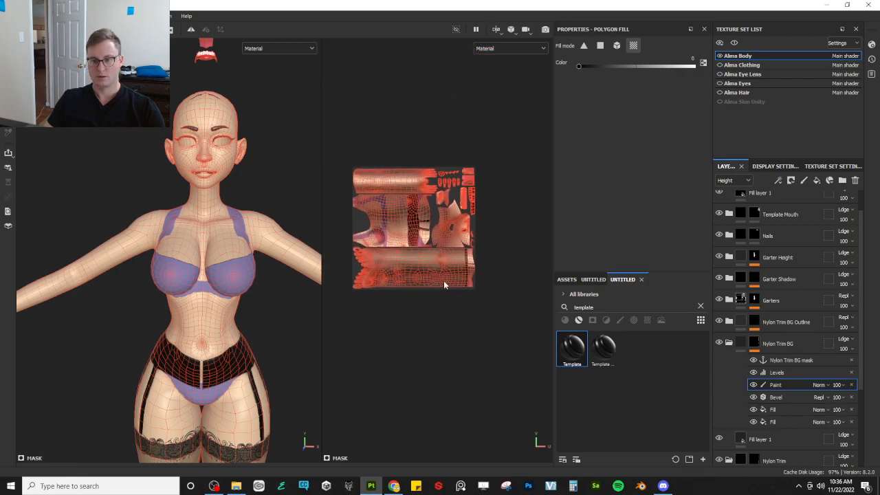
{"action": "scroll", "coordinate": [443, 282], "scroll_direction": "up", "scroll_amount": 1}
{"action": "left_click_drag", "start_coordinate": [340, 132], "coordinate": [509, 318]}
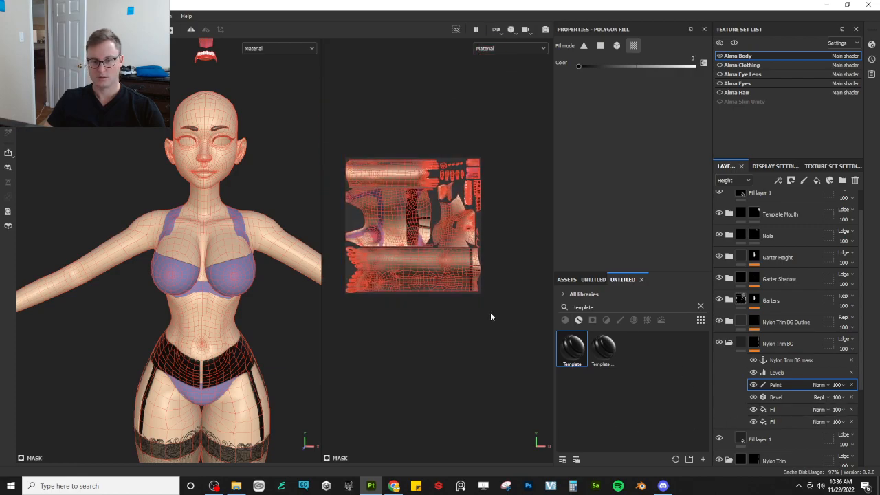
{"action": "scroll", "coordinate": [484, 320], "scroll_direction": "up", "scroll_amount": 3}
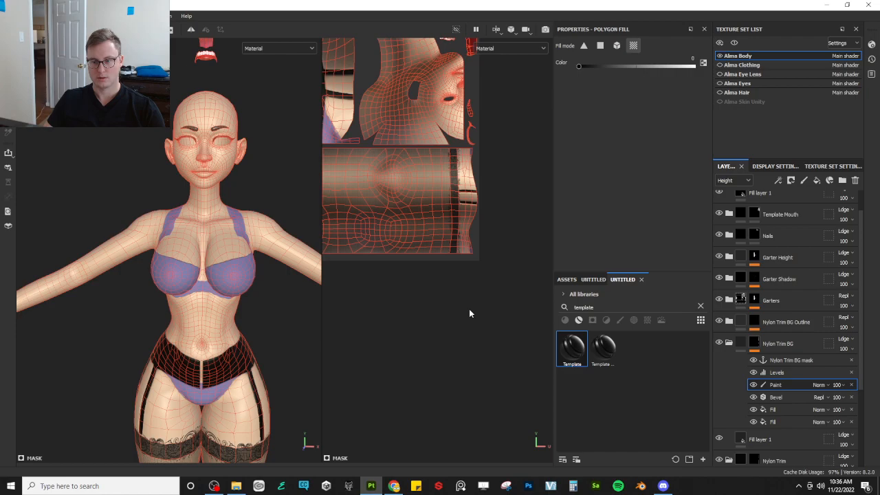
{"action": "left_click", "coordinate": [444, 243]}
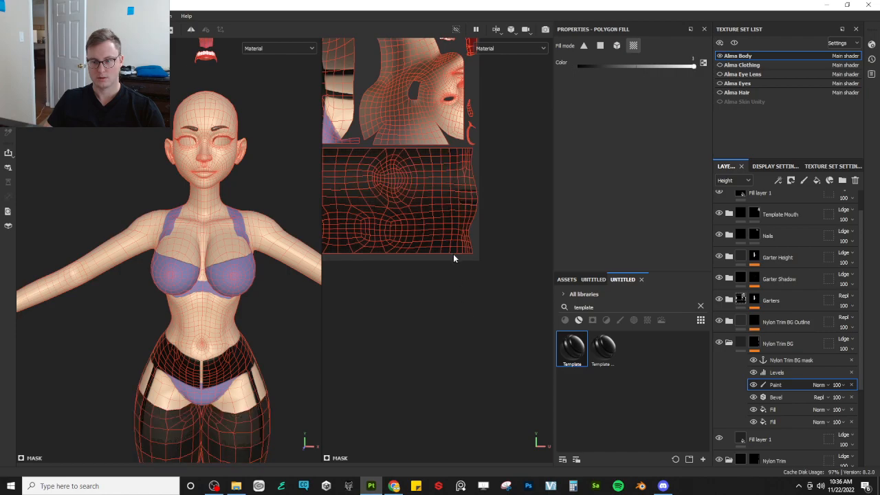
- Try the Paint effect in Subtract blending, and set its blend mode to Multiply
{"action": "left_click", "coordinate": [819, 385]}
{"action": "left_click", "coordinate": [825, 197]}
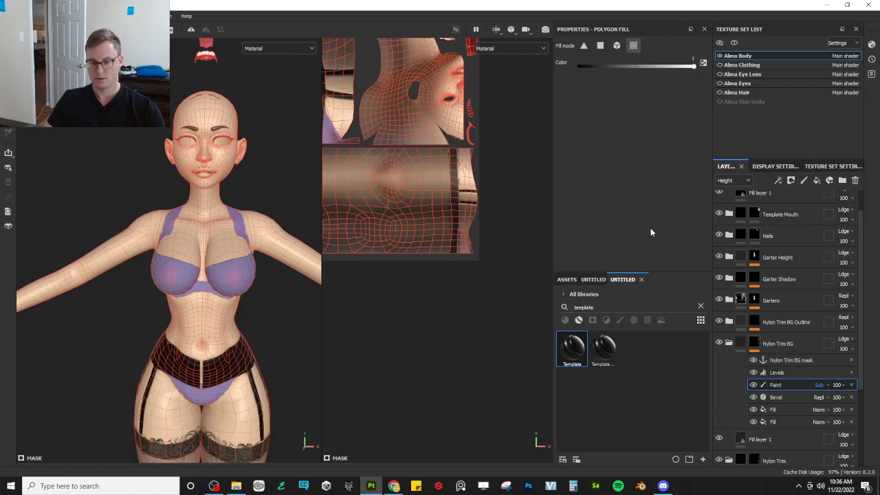
{"action": "left_click", "coordinate": [832, 388]}
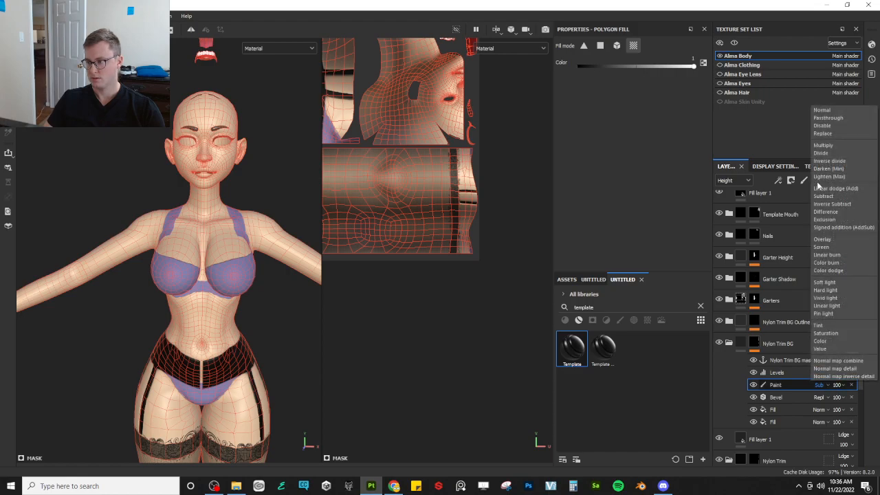
{"action": "left_click", "coordinate": [823, 145]}
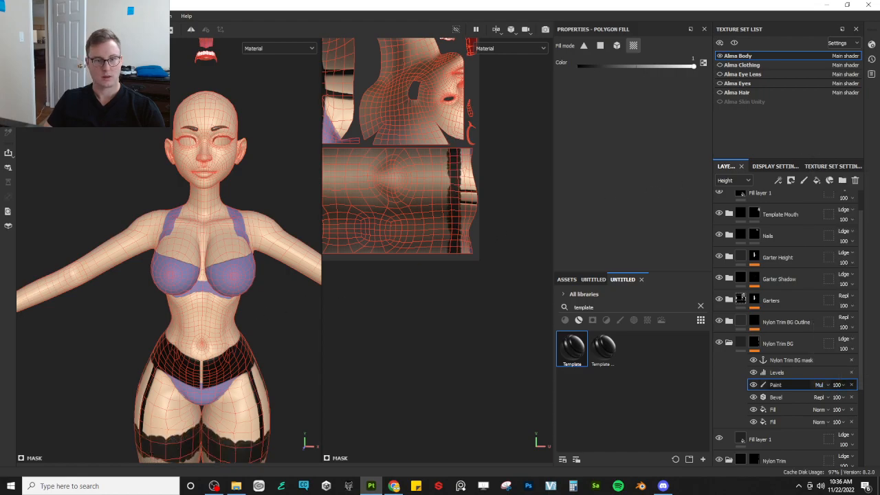
- Switch to the Paint tool, inspect the lace trim around the thighs and at full-body distance, and save the project
{"action": "left_click", "coordinate": [9, 45]}
{"action": "right_click_drag", "start_coordinate": [213, 289], "coordinate": [251, 337], "text": "alt"}
{"action": "mouse_move", "coordinate": [253, 344]}
{"action": "middle_mouse_down", "text": "alt"}
{"action": "mouse_move", "coordinate": [226, 257]}
{"action": "mouse_move", "coordinate": [179, 205]}
{"action": "middle_mouse_up", "text": "alt"}
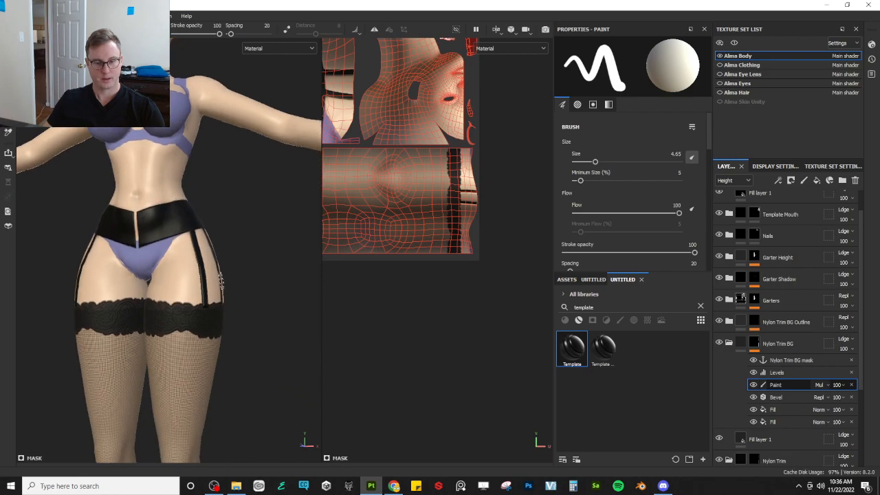
{"action": "left_click_drag", "start_coordinate": [221, 280], "coordinate": [189, 272], "text": "alt"}
{"action": "left_click_drag", "start_coordinate": [110, 242], "coordinate": [187, 285], "text": "alt"}
{"action": "scroll", "coordinate": [193, 283], "scroll_direction": "down", "scroll_amount": 5}
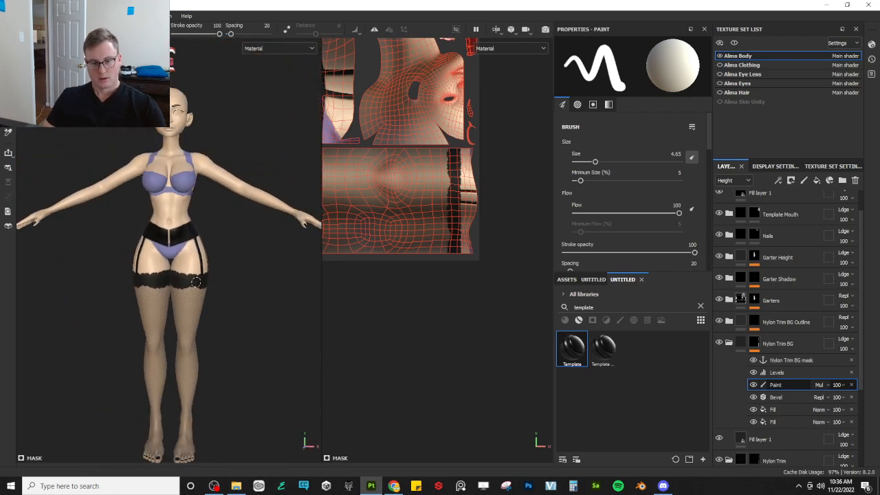
{"action": "key", "text": "ctrl+s"}
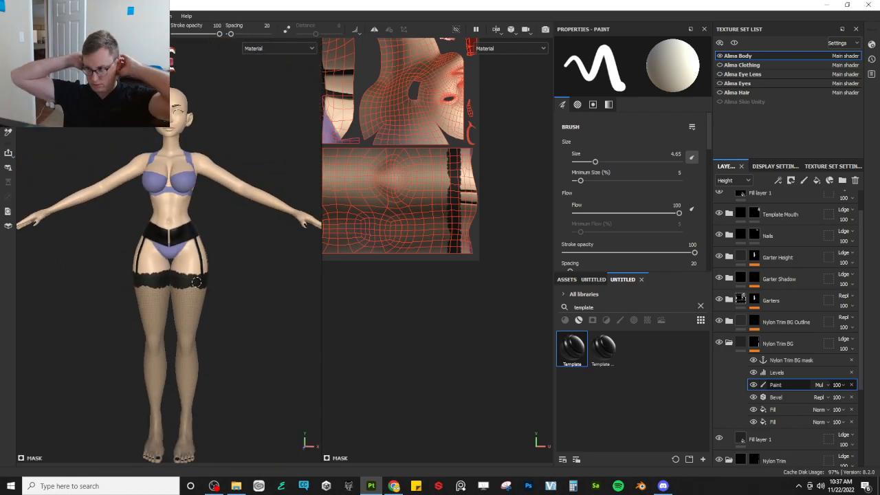
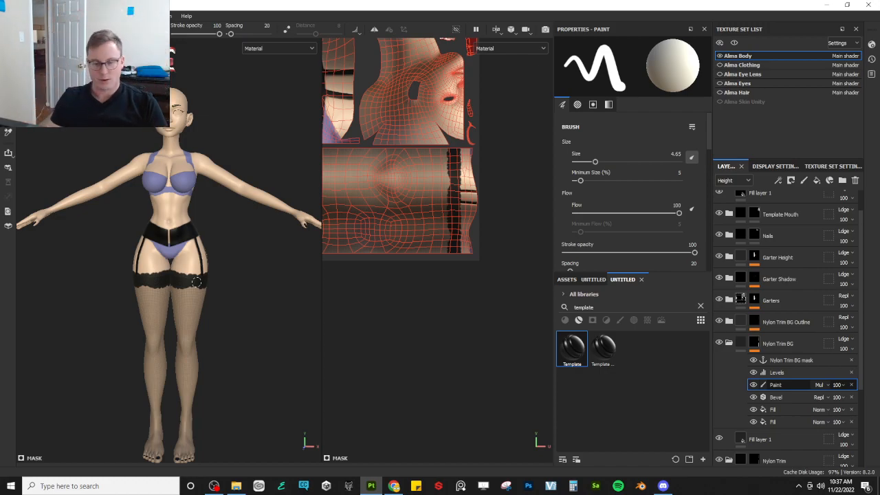
- Check the stockings up close, collapse the Nylon Trim BG and Nylon Trim folders, and select Nylon copy 1
{"action": "scroll", "coordinate": [177, 207], "scroll_direction": "up", "scroll_amount": 5}
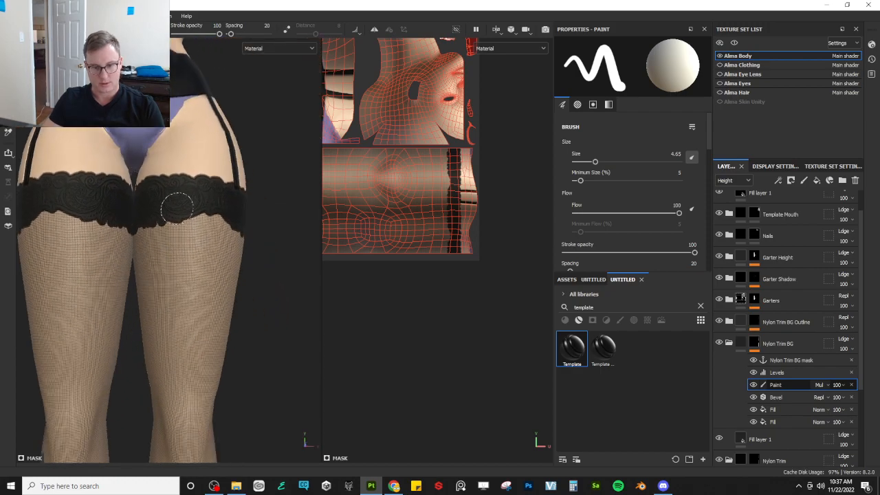
{"action": "scroll", "coordinate": [167, 247], "scroll_direction": "down", "scroll_amount": 3}
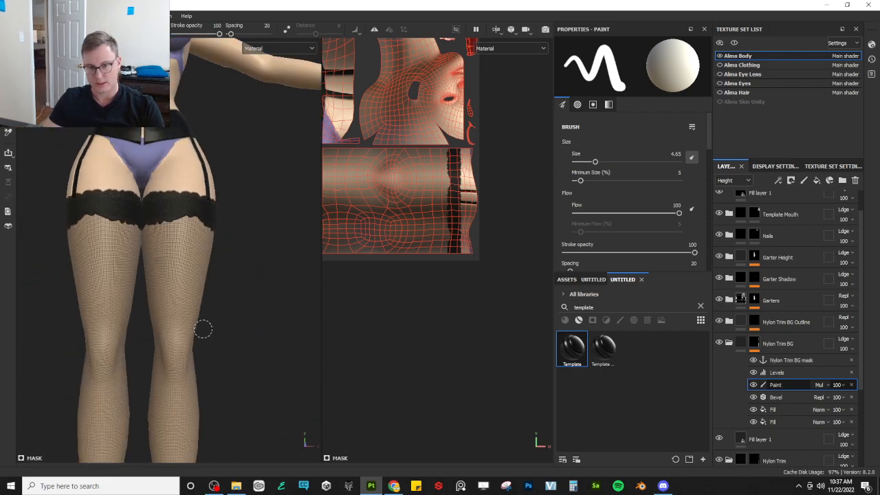
{"action": "left_click_drag", "start_coordinate": [203, 330], "coordinate": [198, 283], "text": "alt"}
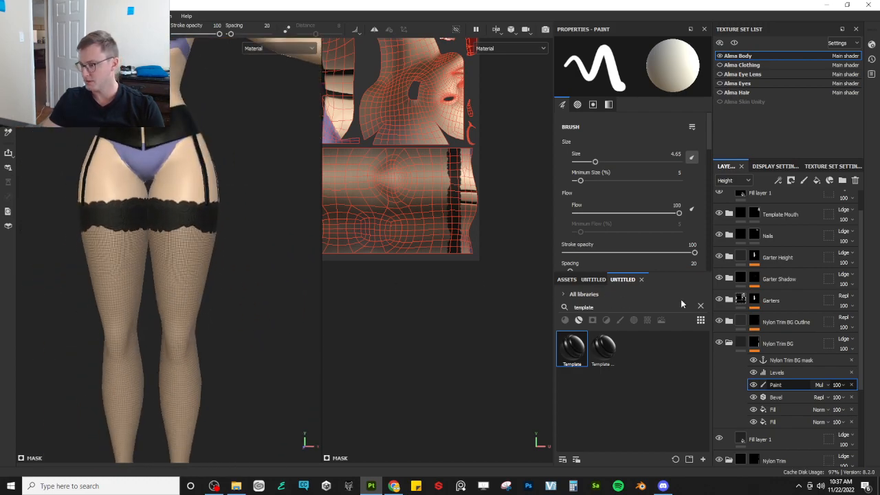
{"action": "left_click", "coordinate": [727, 345]}
{"action": "left_click", "coordinate": [730, 345]}
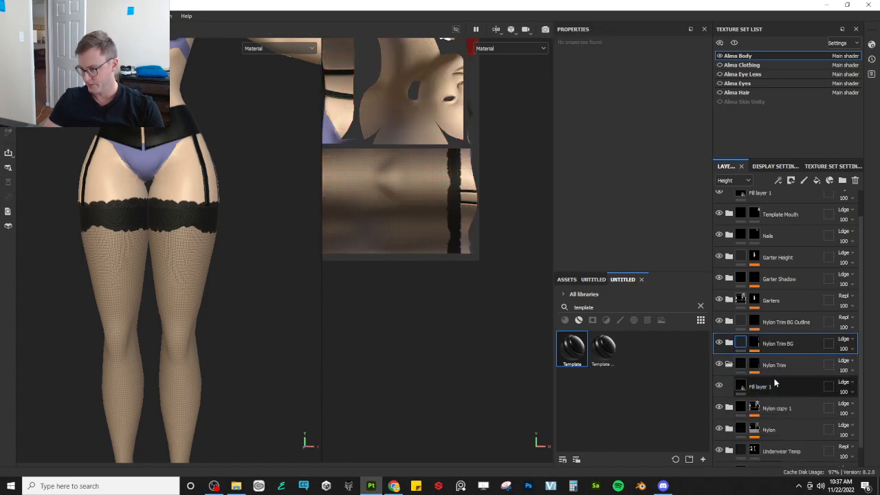
{"action": "left_click", "coordinate": [730, 365]}
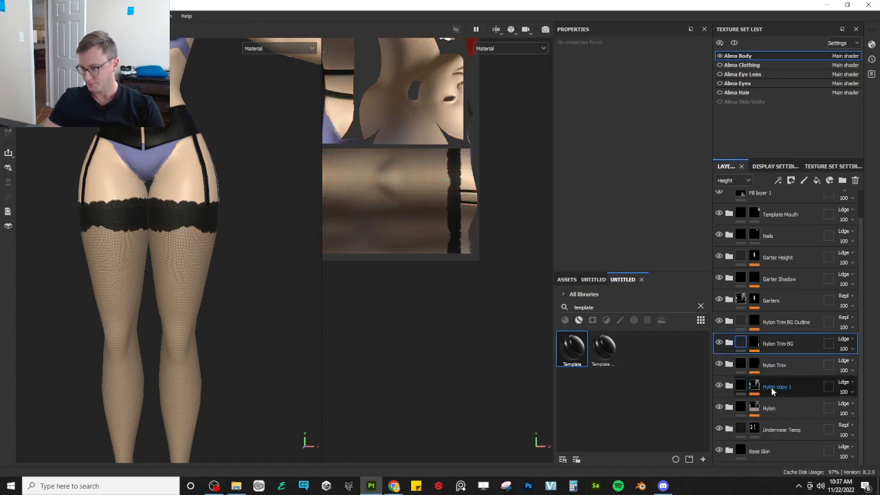
{"action": "left_click", "coordinate": [727, 387]}
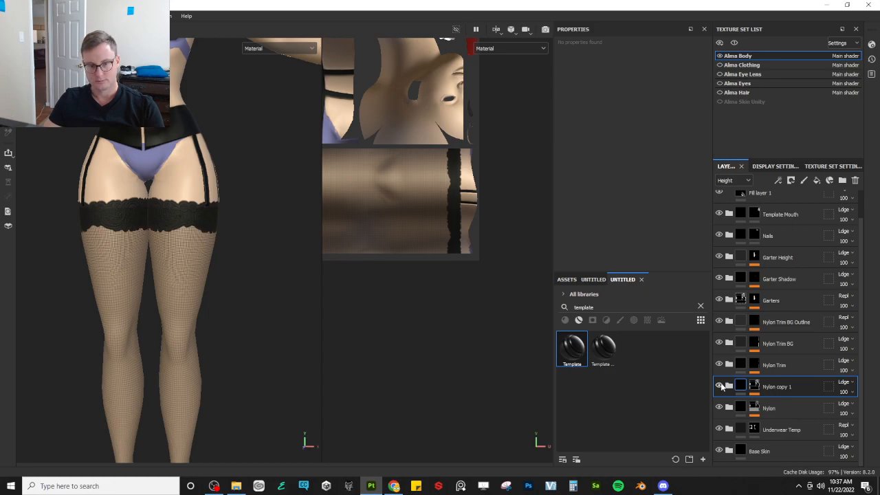
- Create a new folder above Nylon Trim BG Outline and name it NYLON
{"action": "double_click", "coordinate": [779, 389]}
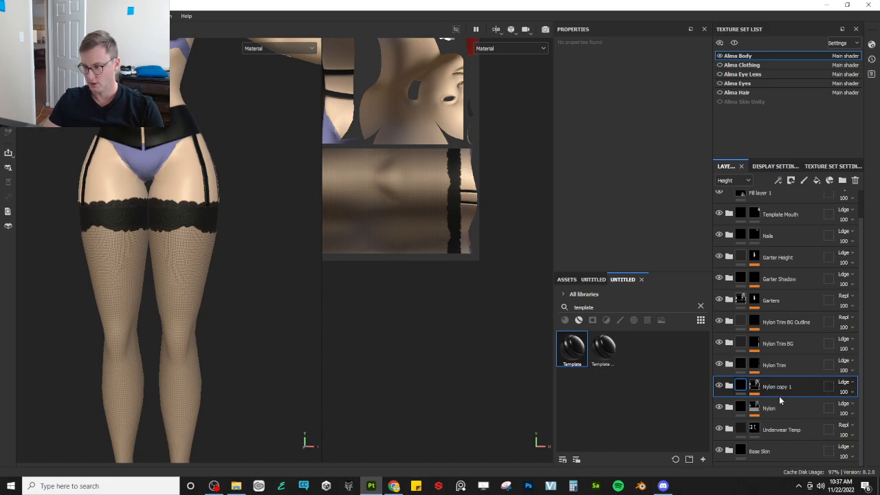
{"action": "left_click", "coordinate": [779, 405]}
{"action": "left_click", "coordinate": [788, 322], "text": "shift"}
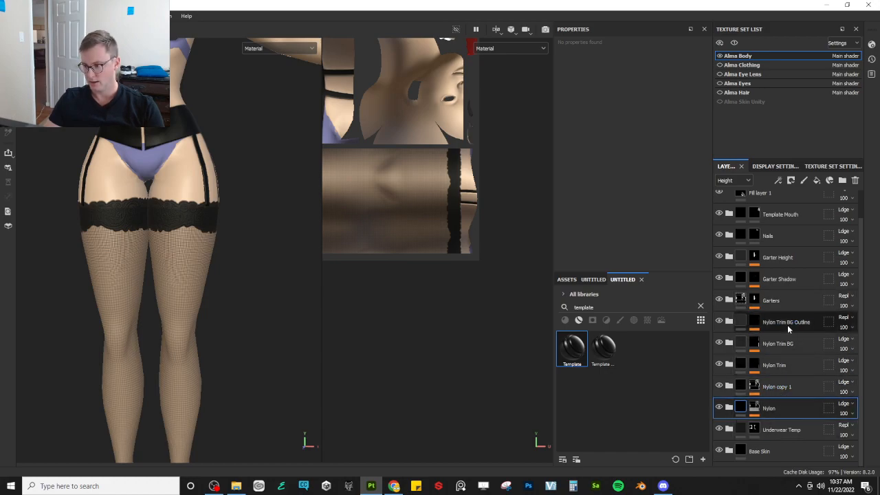
{"action": "left_click", "coordinate": [843, 181]}
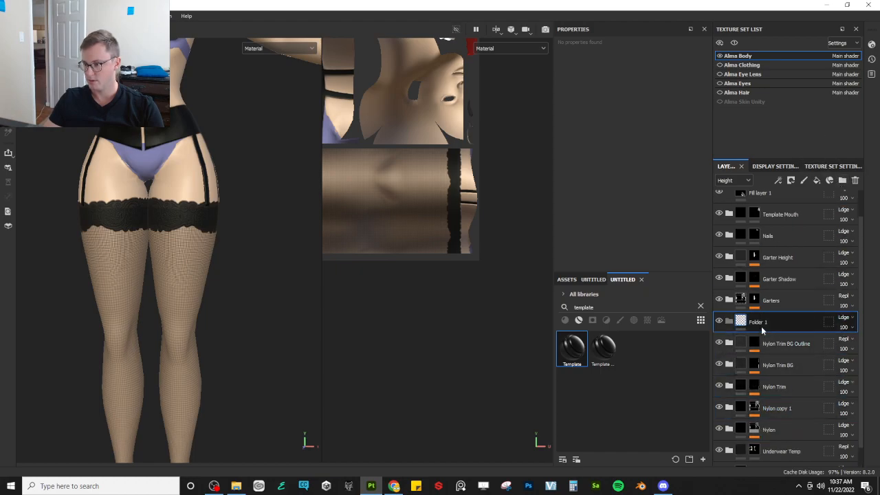
{"action": "double_click", "coordinate": [758, 323]}
{"action": "type", "text": "Ny"}
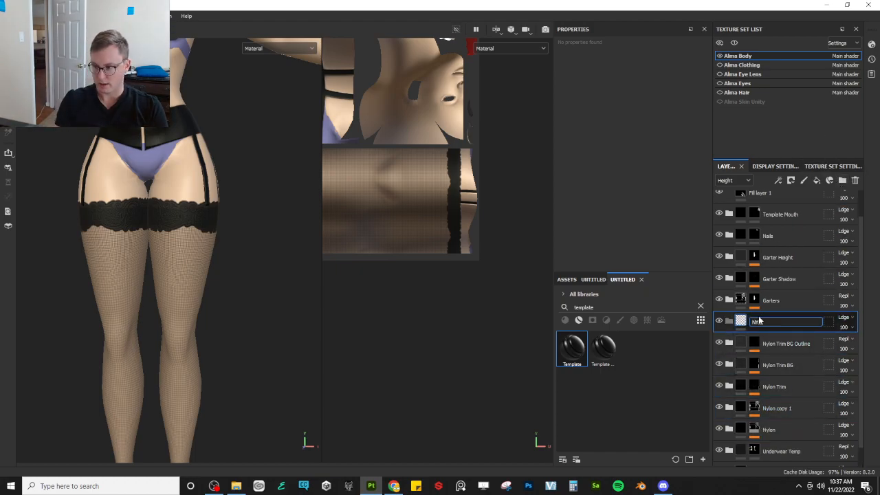
{"action": "type", "text": "LON"}
{"action": "key", "text": "Return"}
- Move the five folders from Nylon Trim BG Outline through Nylon into the NYLON folder
{"action": "left_click", "coordinate": [784, 343]}
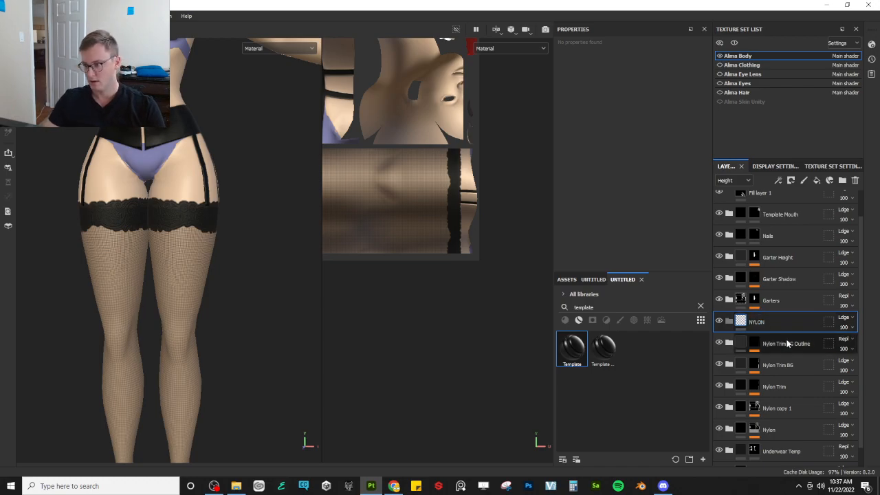
{"action": "scroll", "coordinate": [784, 331], "scroll_direction": "down", "scroll_amount": 1}
{"action": "left_click", "coordinate": [775, 407], "text": "shift"}
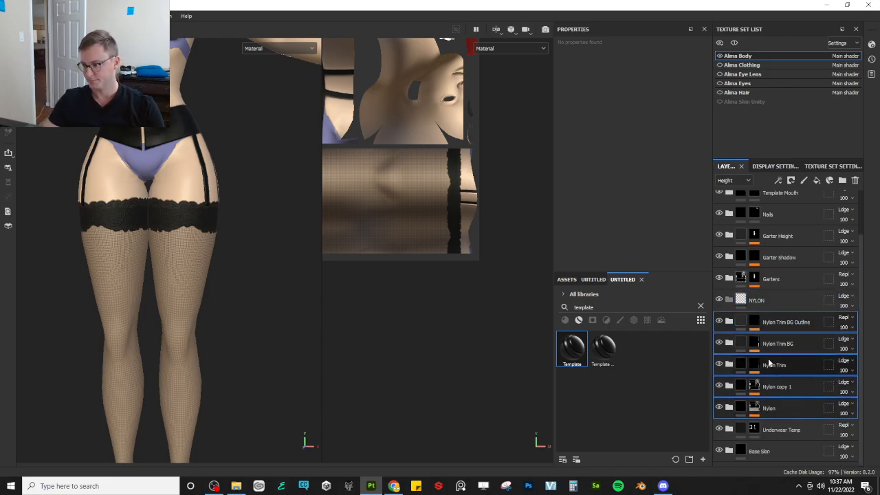
{"action": "left_click_drag", "start_coordinate": [768, 362], "coordinate": [763, 299]}
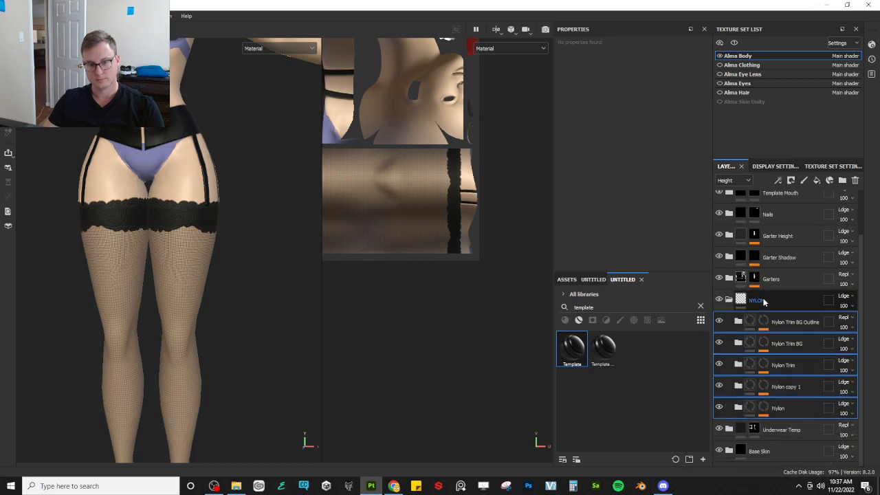
- Add a Template folder below the Nylon folder inside NYLON and name it Nylon Gradient
{"action": "left_click", "coordinate": [812, 394]}
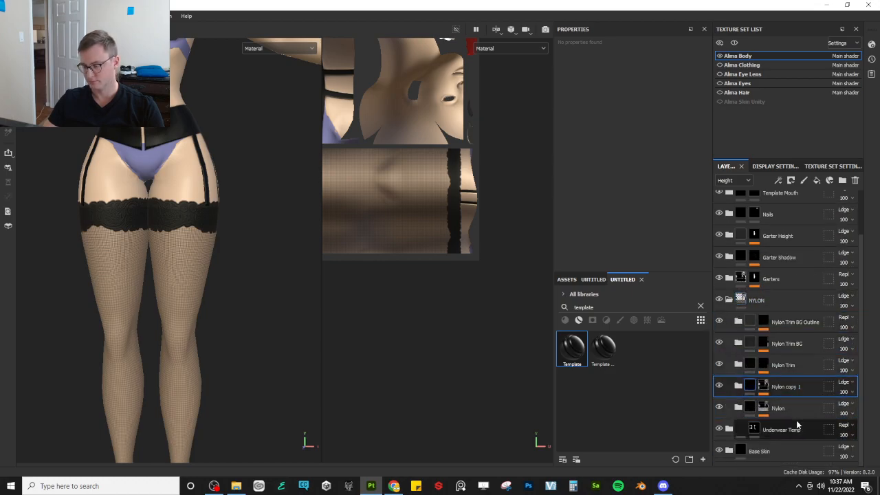
{"action": "left_click", "coordinate": [797, 422]}
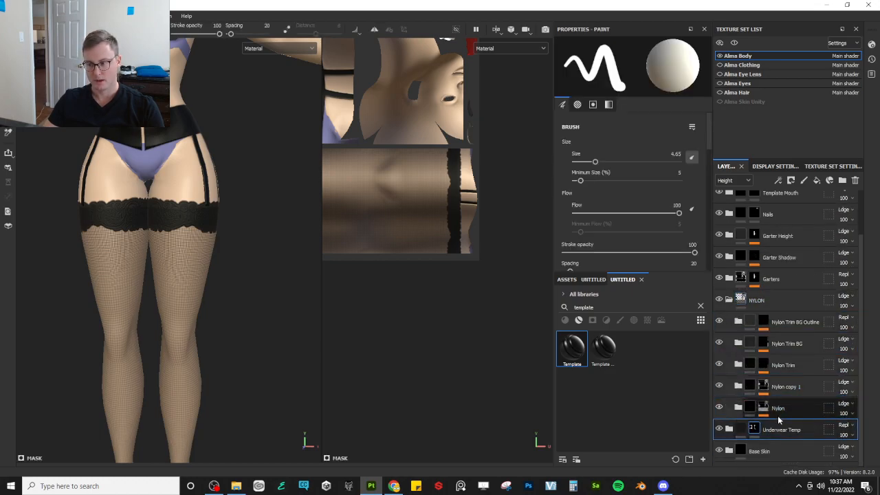
{"action": "mouse_move", "coordinate": [793, 412]}
{"action": "left_mouse_down"}
{"action": "mouse_move", "coordinate": [816, 403]}
{"action": "mouse_move", "coordinate": [790, 419]}
{"action": "left_mouse_up"}
{"action": "double_click", "coordinate": [781, 430]}
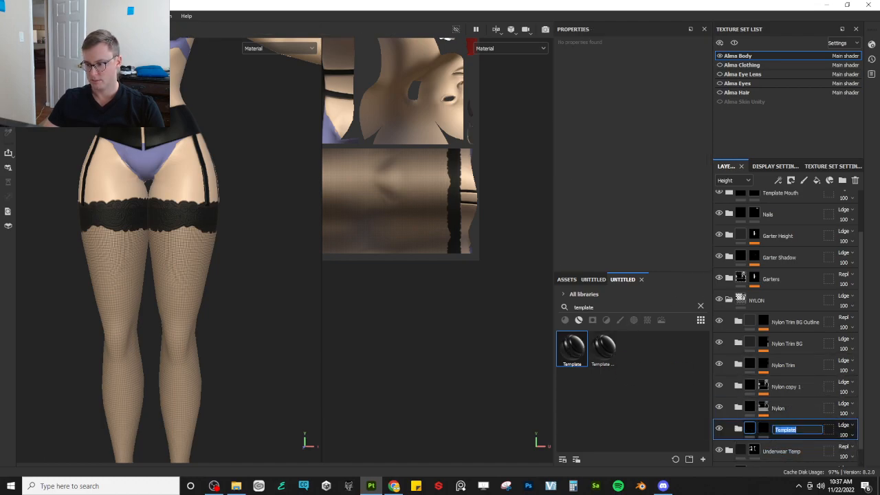
{"action": "type", "text": "Nylon Gradient"}
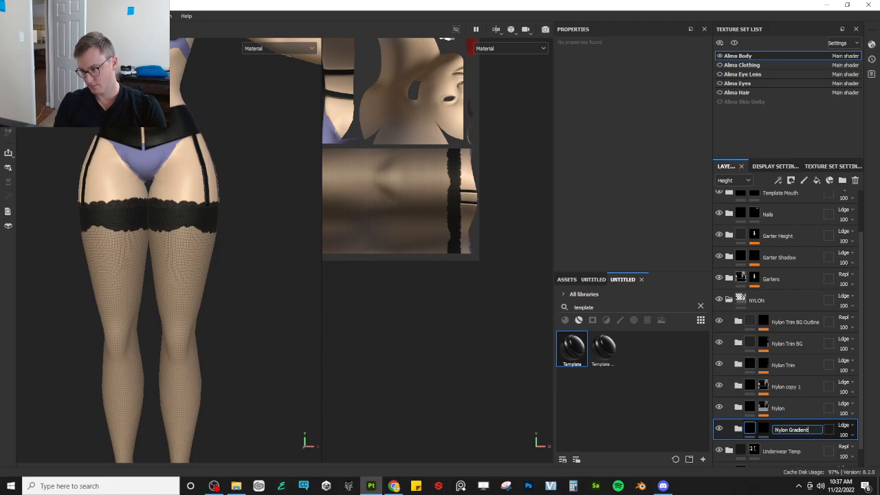
{"action": "key", "text": "Return"}
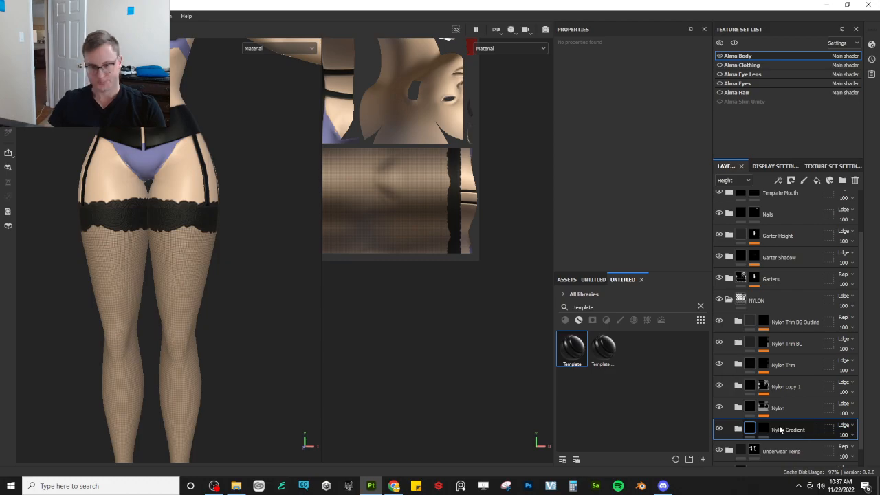
- Enable the color channel on the Nylon Gradient folder's fill layer and set its base color to black (000000)
{"action": "left_click", "coordinate": [740, 431]}
{"action": "left_click", "coordinate": [750, 450]}
{"action": "left_click", "coordinate": [574, 82]}
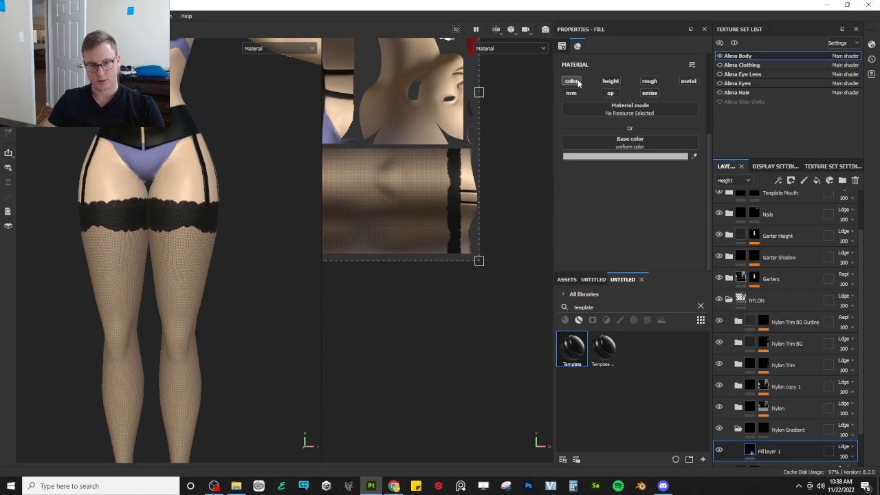
{"action": "left_click", "coordinate": [638, 157]}
{"action": "left_click_drag", "start_coordinate": [671, 262], "coordinate": [670, 300]}
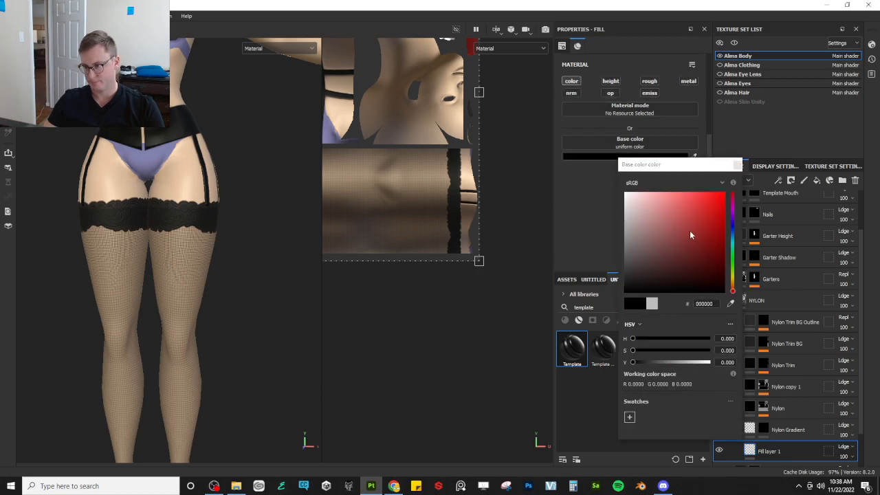
- Add a fill to the Nylon Gradient folder's mask and assign the Gradient Linear 1 texture to it
{"action": "right_click", "coordinate": [766, 433]}
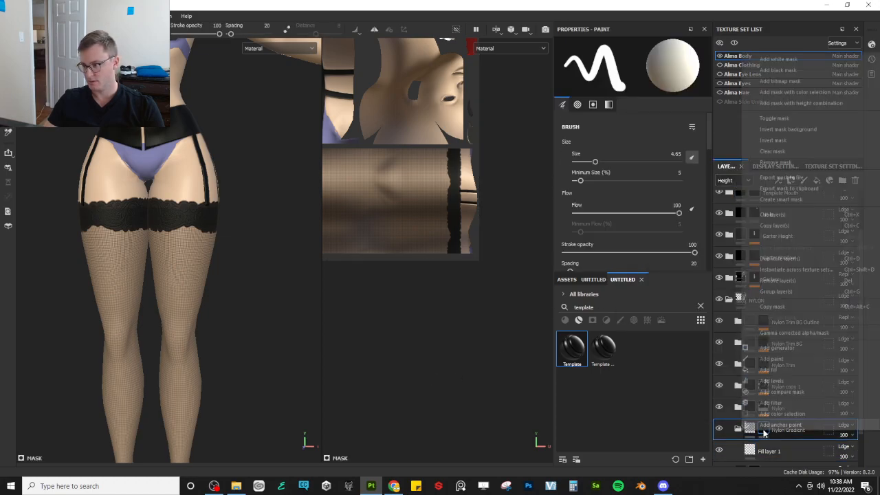
{"action": "left_click", "coordinate": [768, 370]}
{"action": "left_click", "coordinate": [630, 83]}
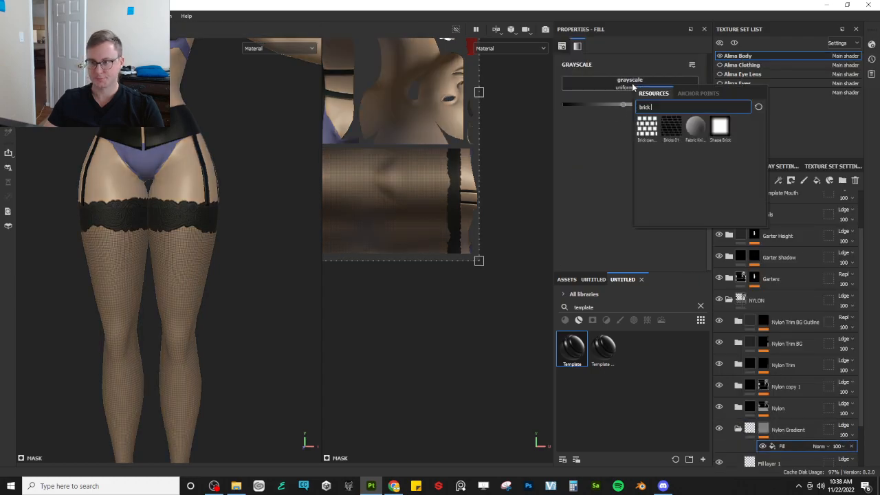
{"action": "type", "text": "gradient"}
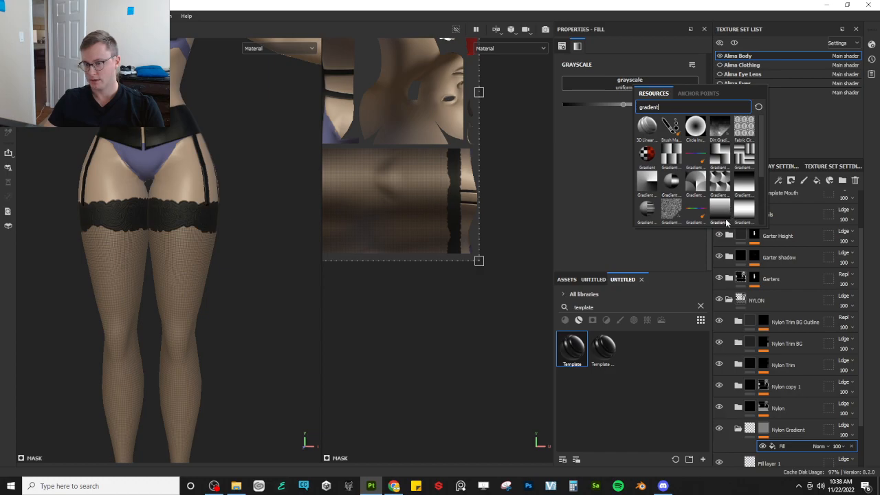
{"action": "left_click", "coordinate": [726, 222]}
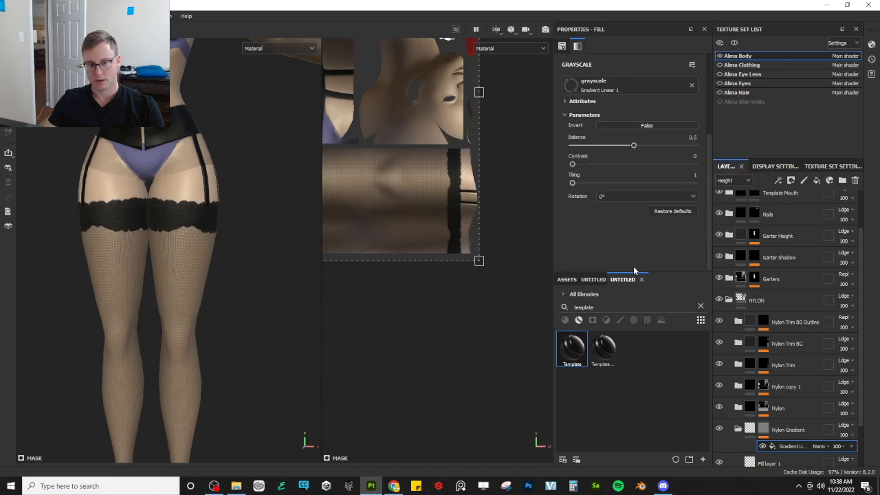
- Set the gradient's UV wrap to None, shrink it over the upper leg UVs, and rotate it to 270
{"action": "scroll", "coordinate": [602, 98], "scroll_direction": "up", "scroll_amount": 3}
{"action": "left_click", "coordinate": [609, 90]}
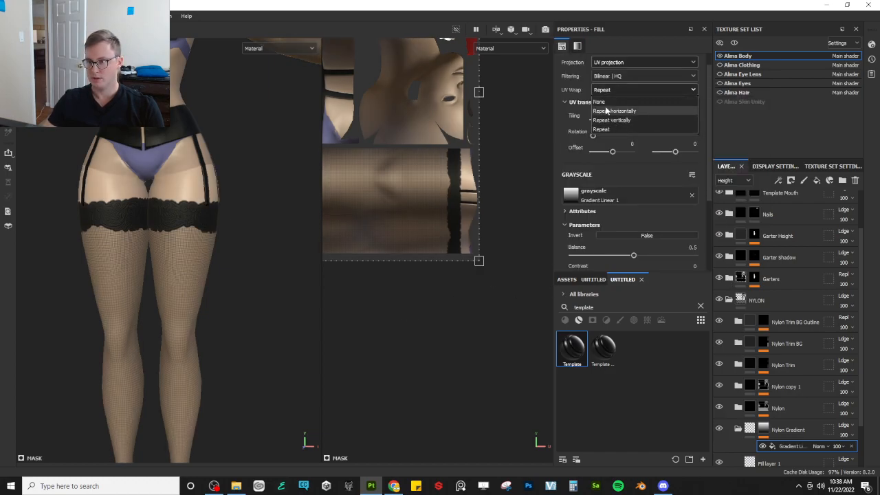
{"action": "left_click", "coordinate": [600, 101]}
{"action": "scroll", "coordinate": [407, 239], "scroll_direction": "down", "scroll_amount": 3}
{"action": "middle_click_drag", "start_coordinate": [403, 240], "coordinate": [469, 279], "text": "alt"}
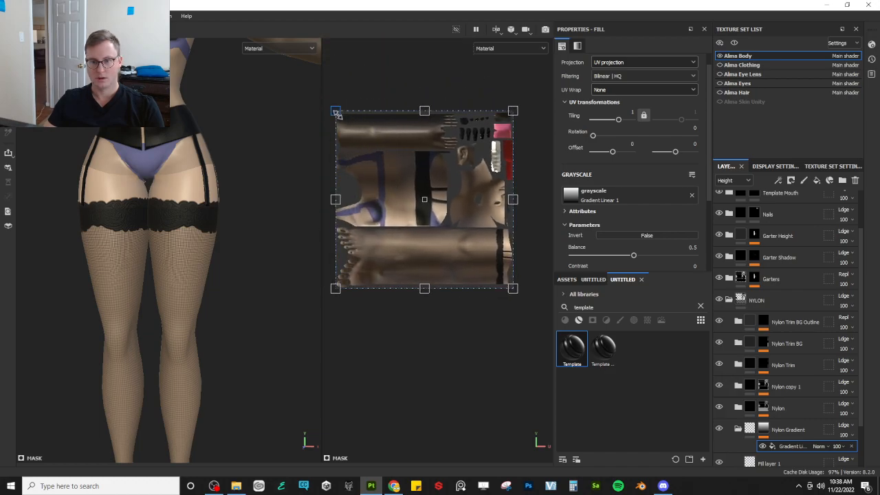
{"action": "left_click_drag", "start_coordinate": [337, 114], "coordinate": [421, 233]}
{"action": "left_click_drag", "start_coordinate": [497, 179], "coordinate": [518, 329], "text": "shift"}
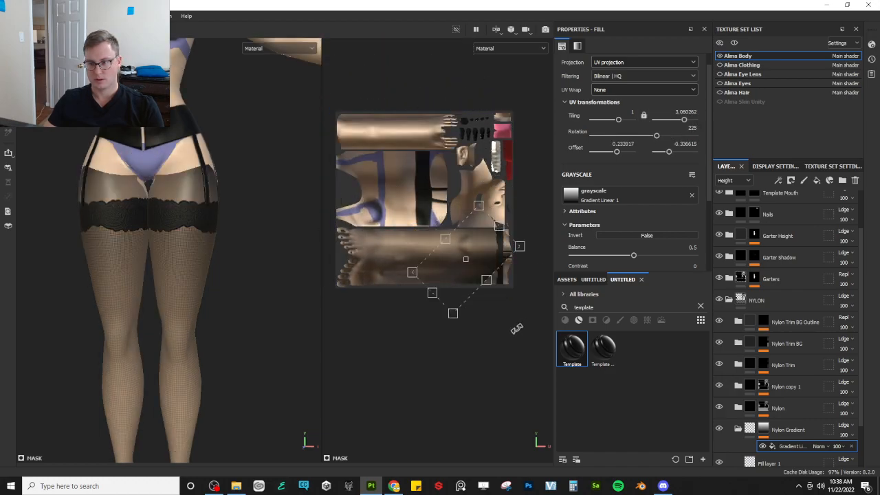
{"action": "left_click_drag", "start_coordinate": [511, 291], "coordinate": [472, 300], "text": "shift"}
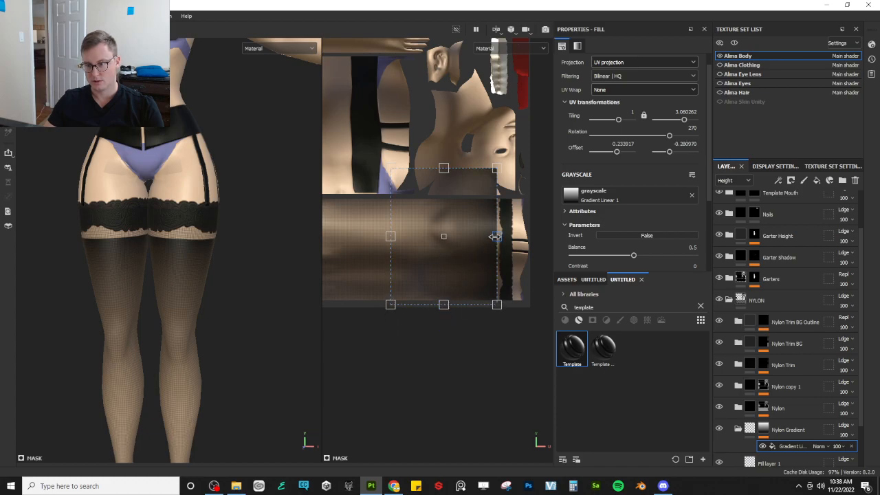
- Fit the gradient's edges to the leg UV island, with its dark end under the lace trim
{"action": "left_click_drag", "start_coordinate": [495, 236], "coordinate": [506, 241]}
{"action": "left_click_drag", "start_coordinate": [458, 173], "coordinate": [450, 198]}
{"action": "scroll", "coordinate": [138, 278], "scroll_direction": "down", "scroll_amount": 5}
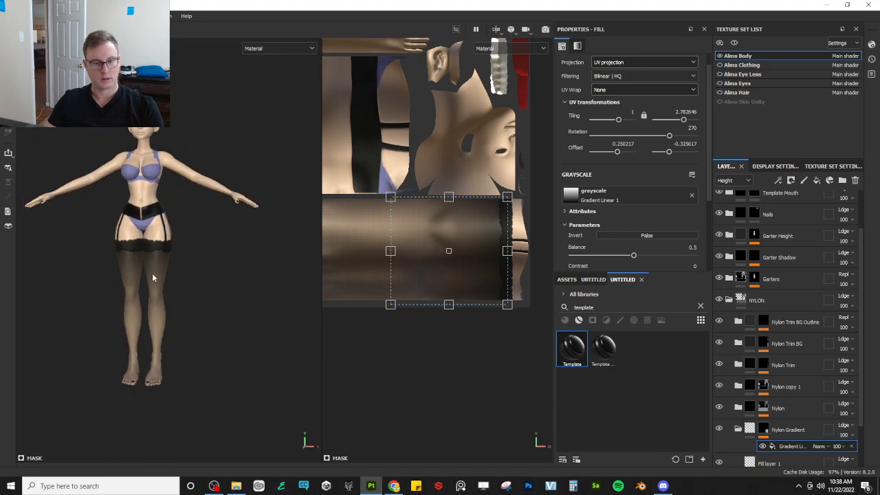
{"action": "scroll", "coordinate": [152, 275], "scroll_direction": "up", "scroll_amount": 8}
{"action": "right_click_drag", "start_coordinate": [372, 258], "coordinate": [398, 258], "text": "alt"}
{"action": "middle_click_drag", "start_coordinate": [455, 249], "coordinate": [359, 244], "text": "alt"}
{"action": "middle_click_drag", "start_coordinate": [427, 243], "coordinate": [389, 251], "text": "alt"}
{"action": "right_click_drag", "start_coordinate": [387, 252], "coordinate": [450, 218], "text": "alt"}
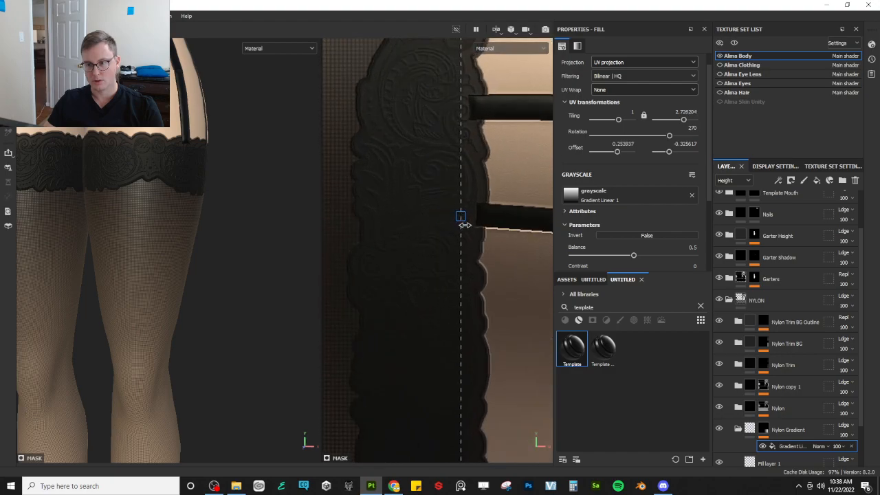
{"action": "scroll", "coordinate": [401, 255], "scroll_direction": "down", "scroll_amount": 7}
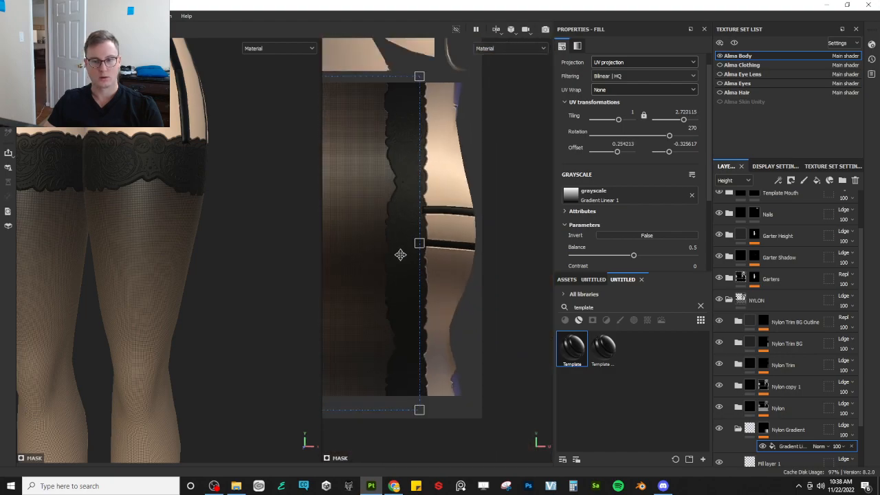
- Stretch the gradient's faded end toward the feet in the UV view and inspect the fade on the legs
{"action": "middle_click_drag", "start_coordinate": [336, 296], "coordinate": [539, 281], "text": "alt"}
{"action": "scroll", "coordinate": [537, 281], "scroll_direction": "down", "scroll_amount": 5}
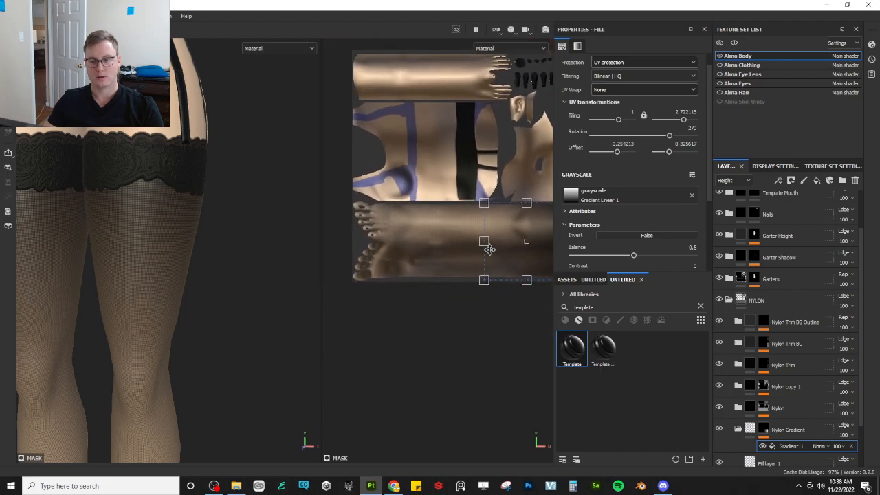
{"action": "left_click_drag", "start_coordinate": [483, 238], "coordinate": [424, 242]}
{"action": "scroll", "coordinate": [183, 248], "scroll_direction": "down", "scroll_amount": 6}
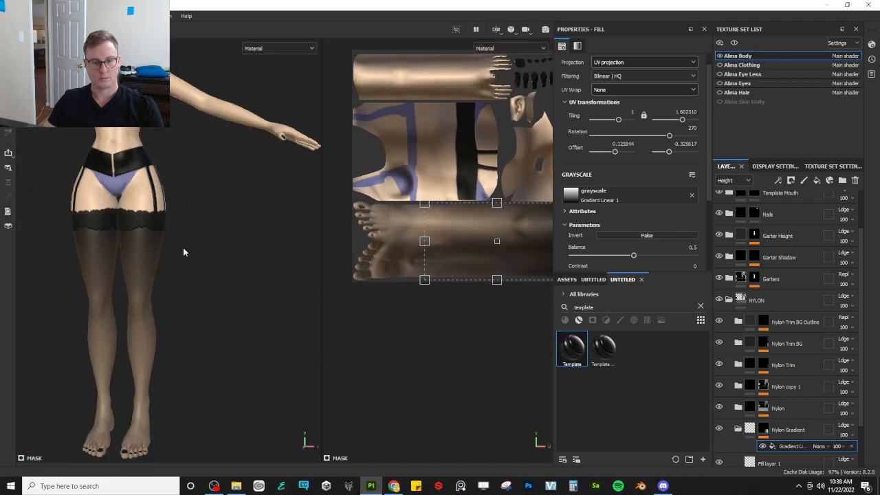
{"action": "left_click_drag", "start_coordinate": [183, 268], "coordinate": [219, 282], "text": "alt"}
{"action": "scroll", "coordinate": [218, 281], "scroll_direction": "up", "scroll_amount": 6}
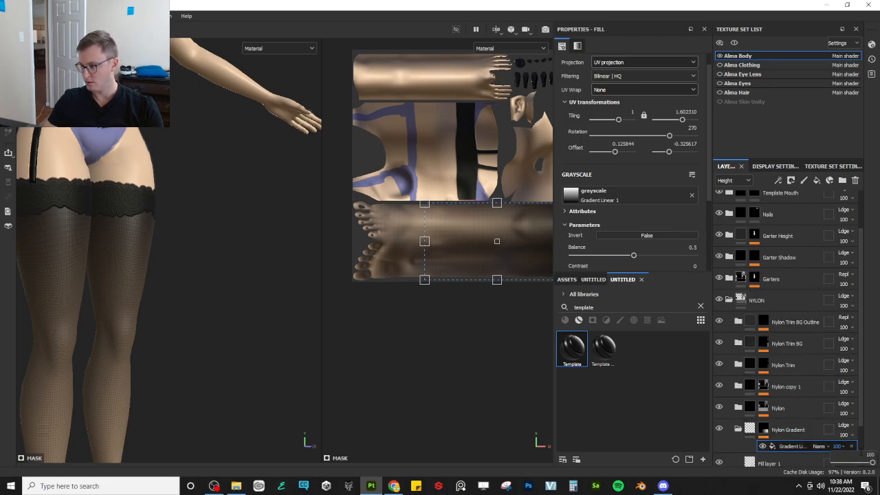
- Lower the mask gradient's opacity to 73 and check the stockings from a distance
{"action": "left_click_drag", "start_coordinate": [870, 464], "coordinate": [867, 465]}
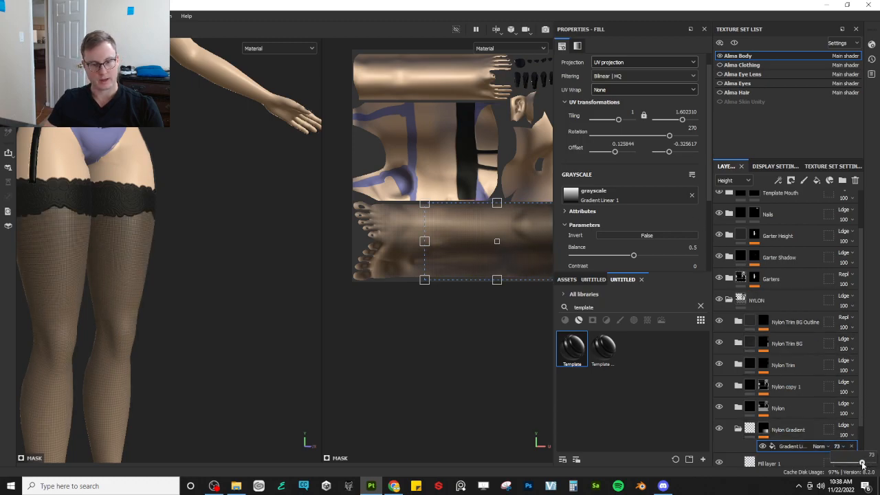
{"action": "scroll", "coordinate": [209, 228], "scroll_direction": "down", "scroll_amount": 5}
{"action": "left_click_drag", "start_coordinate": [145, 265], "coordinate": [175, 309], "text": "alt"}
{"action": "scroll", "coordinate": [480, 258], "scroll_direction": "down", "scroll_amount": 3}
{"action": "middle_click_drag", "start_coordinate": [480, 258], "coordinate": [459, 255]}
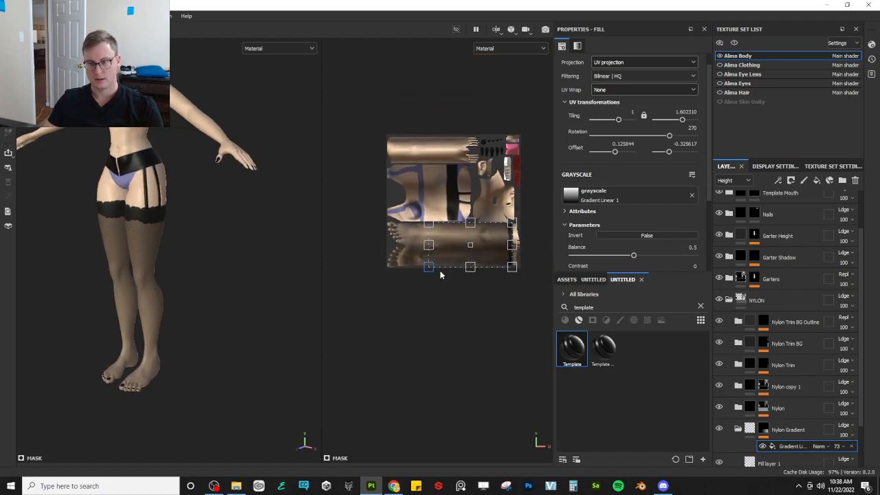
- Set the mask gradient's blend mode to Linear dodge (Add) and duplicate it
{"action": "left_click", "coordinate": [828, 448]}
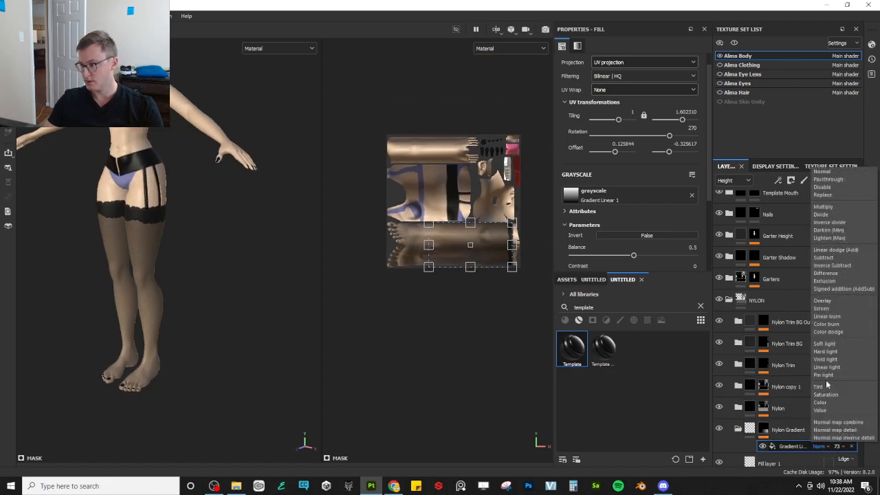
{"action": "left_click", "coordinate": [840, 251]}
{"action": "key", "text": "ctrl+d"}
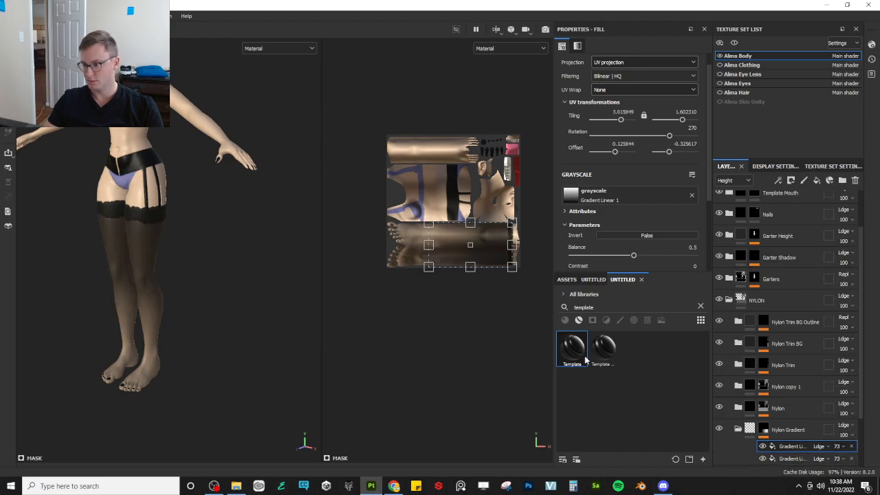
- Reverse the duplicated gradient's direction and move it over the feet in the UV view
{"action": "left_click_drag", "start_coordinate": [538, 231], "coordinate": [411, 416]}
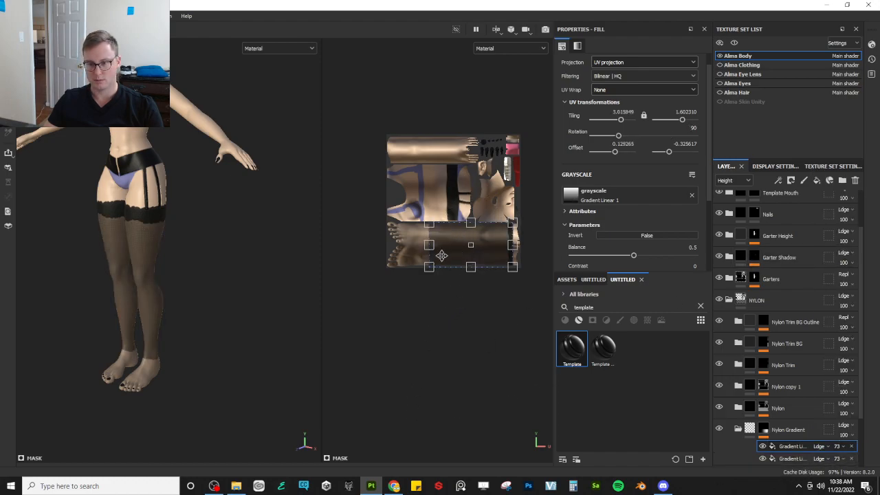
{"action": "left_click_drag", "start_coordinate": [442, 256], "coordinate": [411, 256]}
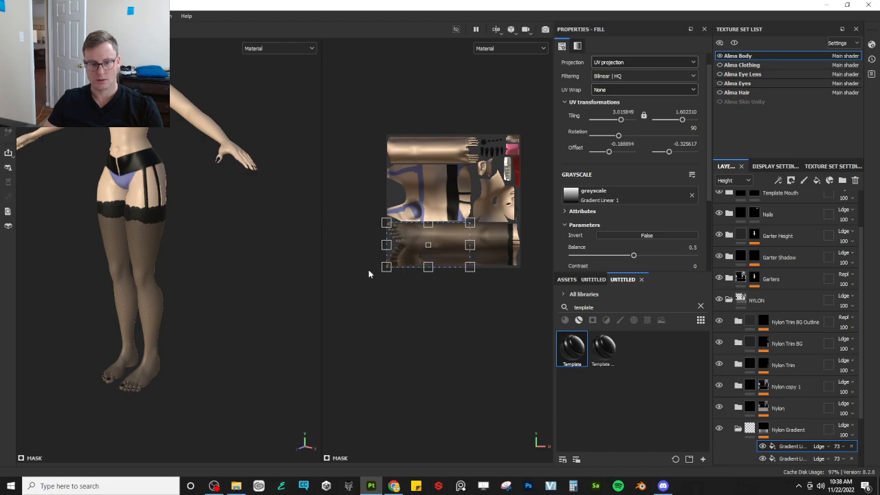
{"action": "scroll", "coordinate": [146, 325], "scroll_direction": "up", "scroll_amount": 8}
{"action": "scroll", "coordinate": [395, 253], "scroll_direction": "up", "scroll_amount": 4}
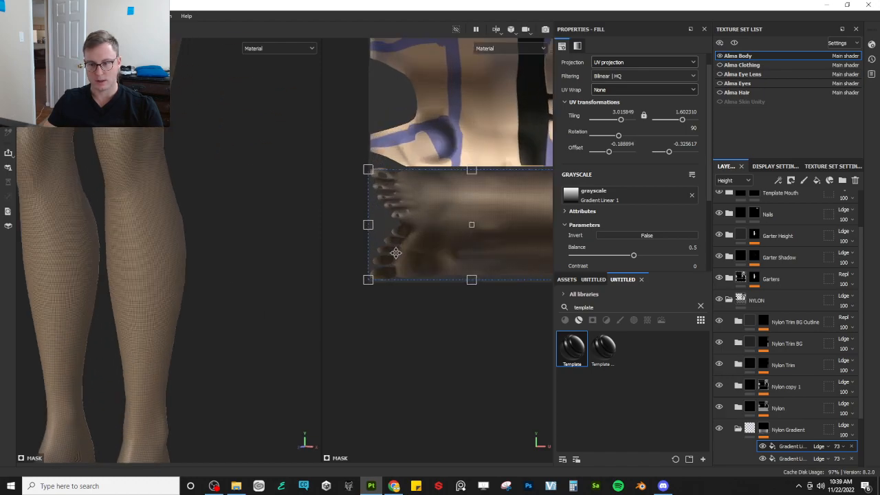
{"action": "scroll", "coordinate": [396, 253], "scroll_direction": "up", "scroll_amount": 3}
{"action": "scroll", "coordinate": [378, 195], "scroll_direction": "down", "scroll_amount": 2}
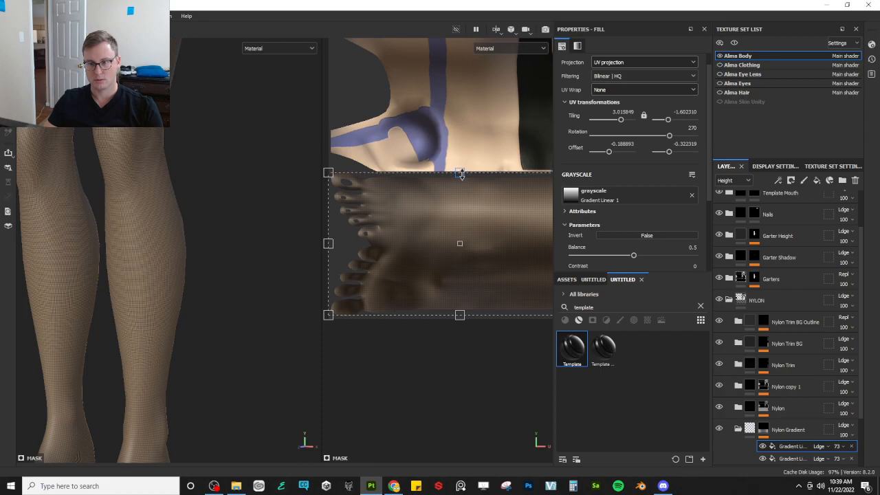
- Align the duplicated gradient's outer edges with the borders of the feet's UV island
{"action": "middle_click_drag", "start_coordinate": [470, 224], "coordinate": [382, 215], "text": "alt"}
{"action": "scroll", "coordinate": [449, 230], "scroll_direction": "down", "scroll_amount": 2}
{"action": "middle_click_drag", "start_coordinate": [377, 282], "coordinate": [409, 266], "text": "alt"}
{"action": "scroll", "coordinate": [388, 287], "scroll_direction": "up", "scroll_amount": 2}
{"action": "middle_click_drag", "start_coordinate": [333, 277], "coordinate": [366, 262], "text": "alt"}
{"action": "scroll", "coordinate": [365, 262], "scroll_direction": "up", "scroll_amount": 2}
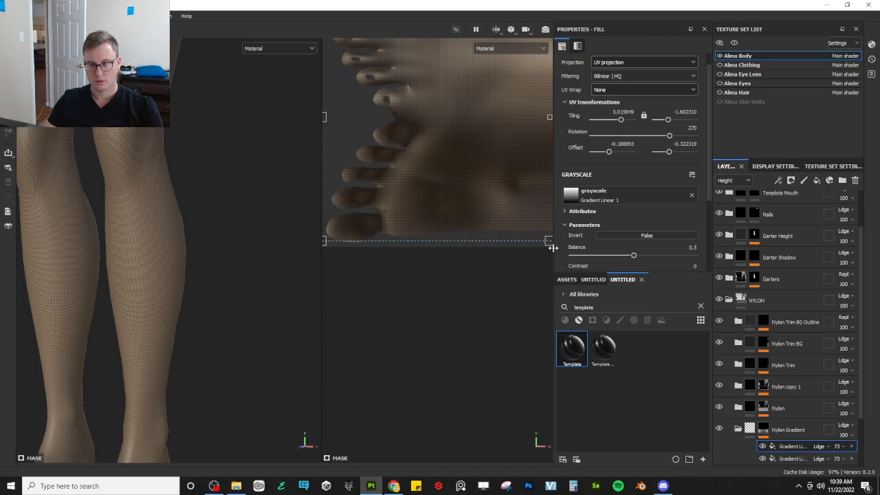
{"action": "scroll", "coordinate": [441, 230], "scroll_direction": "down", "scroll_amount": 2}
{"action": "middle_click_drag", "start_coordinate": [438, 208], "coordinate": [407, 281], "text": "alt"}
{"action": "scroll", "coordinate": [512, 241], "scroll_direction": "down", "scroll_amount": 2}
{"action": "scroll", "coordinate": [516, 243], "scroll_direction": "down", "scroll_amount": 1}
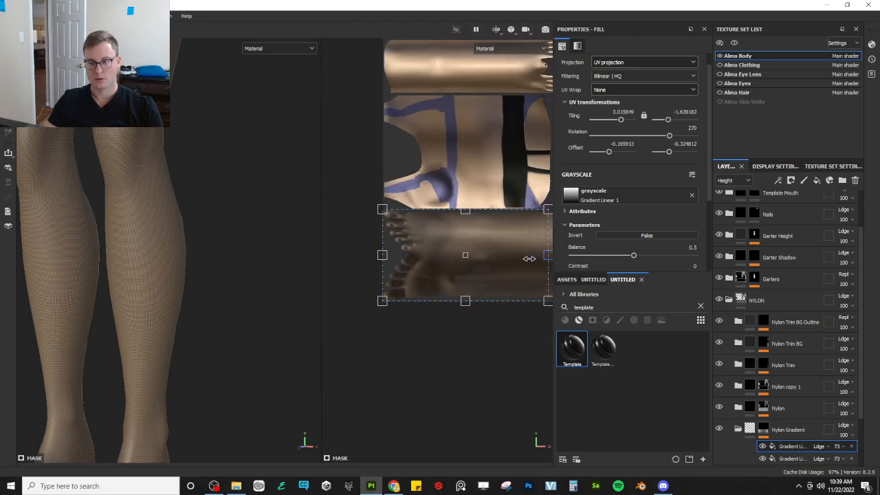
- Adjust how far the foot gradient extends up the lower legs and raise its opacity to 93
{"action": "left_click_drag", "start_coordinate": [529, 259], "coordinate": [484, 262]}
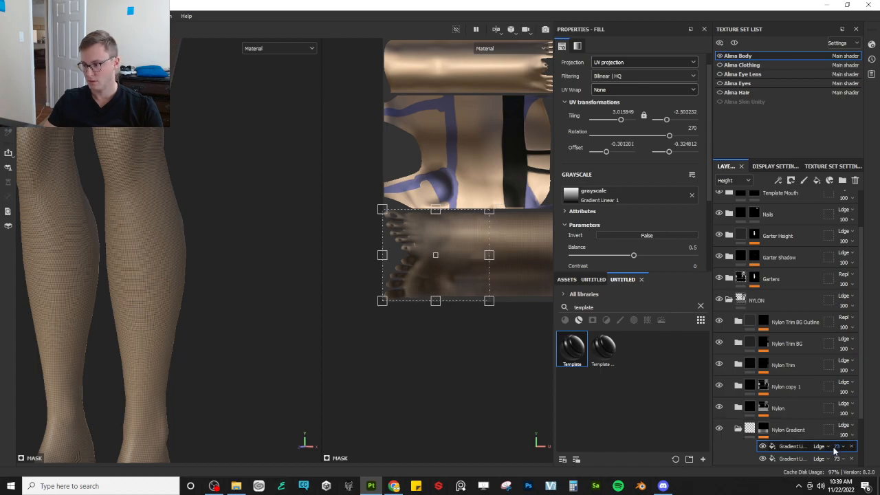
{"action": "left_click_drag", "start_coordinate": [862, 463], "coordinate": [870, 464]}
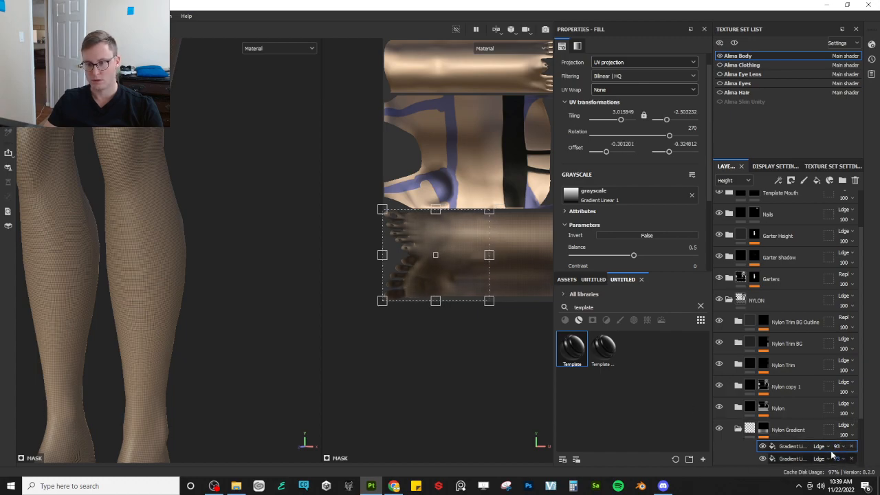
{"action": "scroll", "coordinate": [226, 270], "scroll_direction": "down", "scroll_amount": 3}
{"action": "left_click_drag", "start_coordinate": [212, 323], "coordinate": [263, 287], "text": "alt"}
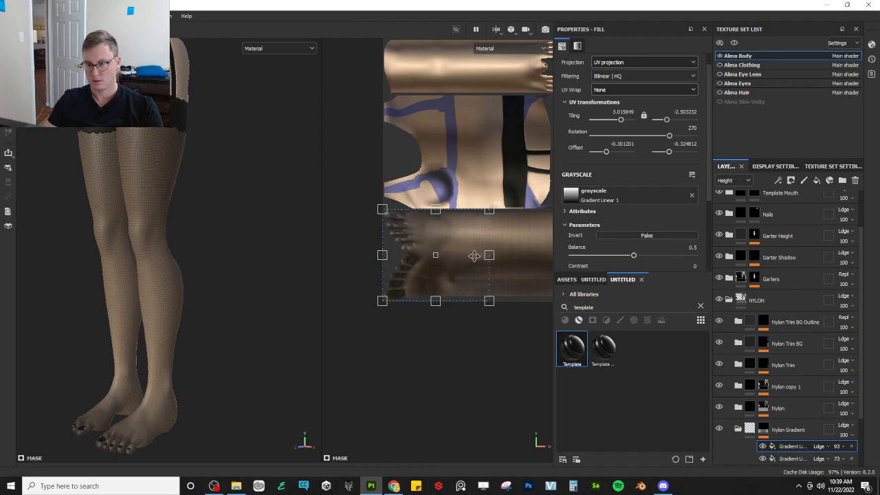
{"action": "left_click_drag", "start_coordinate": [491, 256], "coordinate": [527, 247]}
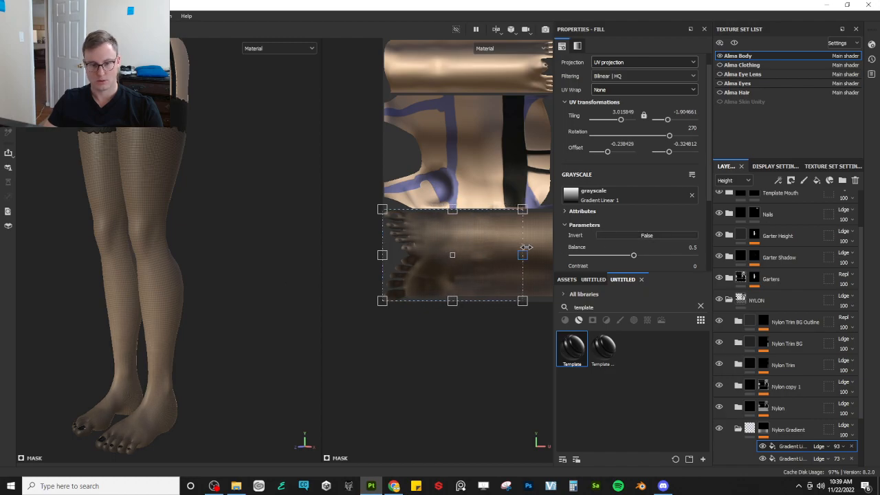
- Shorten the thigh gradient toward the lace trim and extend the foot gradient slightly farther up the legs in the UV view
{"action": "left_click", "coordinate": [788, 458]}
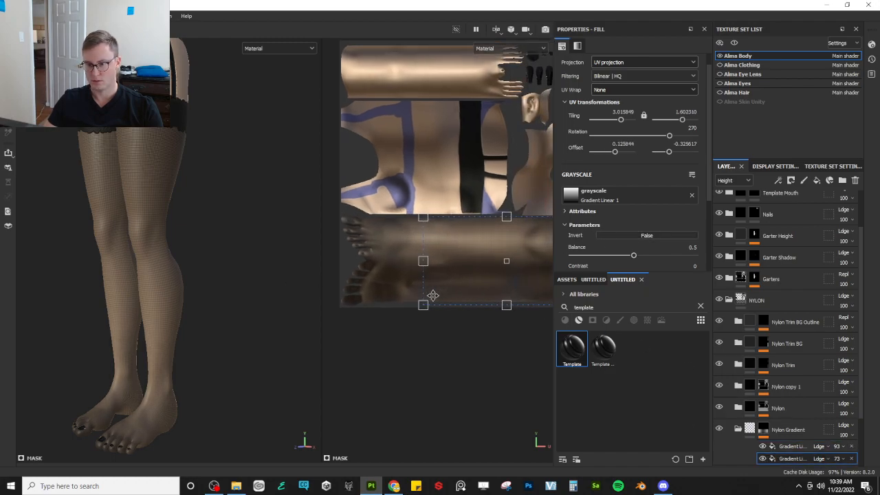
{"action": "middle_click_drag", "start_coordinate": [379, 294], "coordinate": [457, 282], "text": "alt"}
{"action": "left_click_drag", "start_coordinate": [385, 274], "coordinate": [446, 274]}
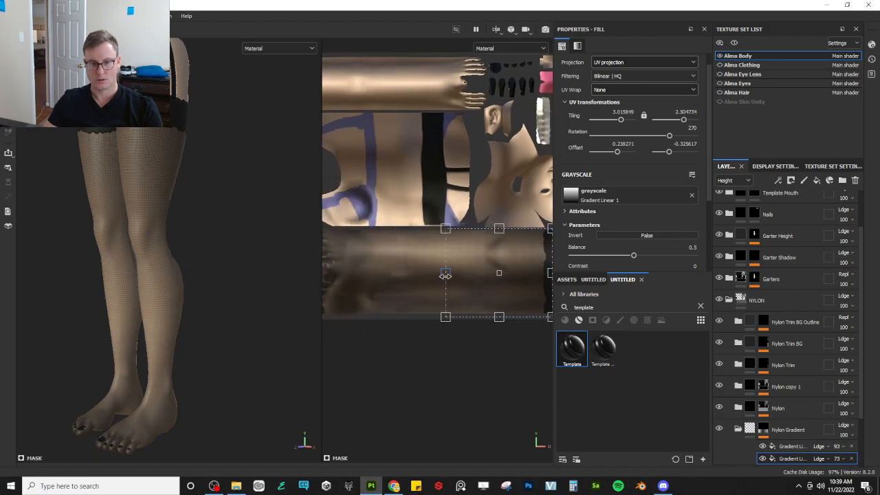
{"action": "left_click", "coordinate": [792, 446]}
{"action": "left_click_drag", "start_coordinate": [442, 272], "coordinate": [458, 273]}
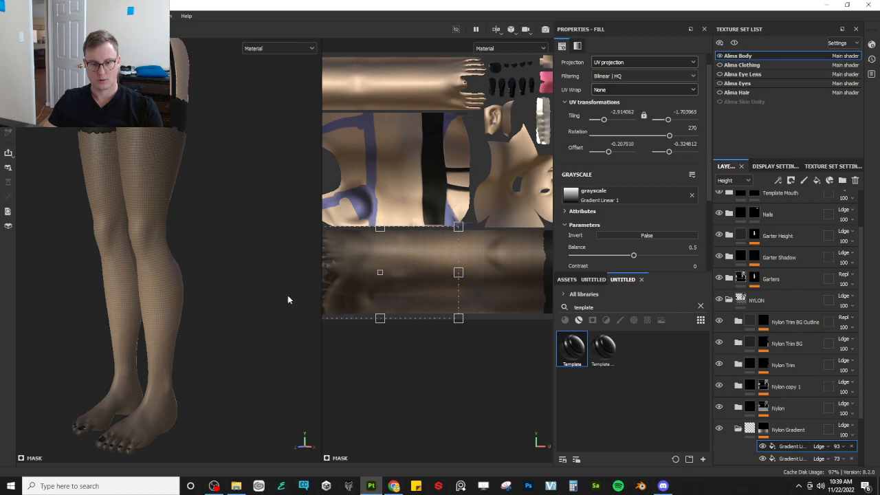
{"action": "left_click", "coordinate": [792, 459]}
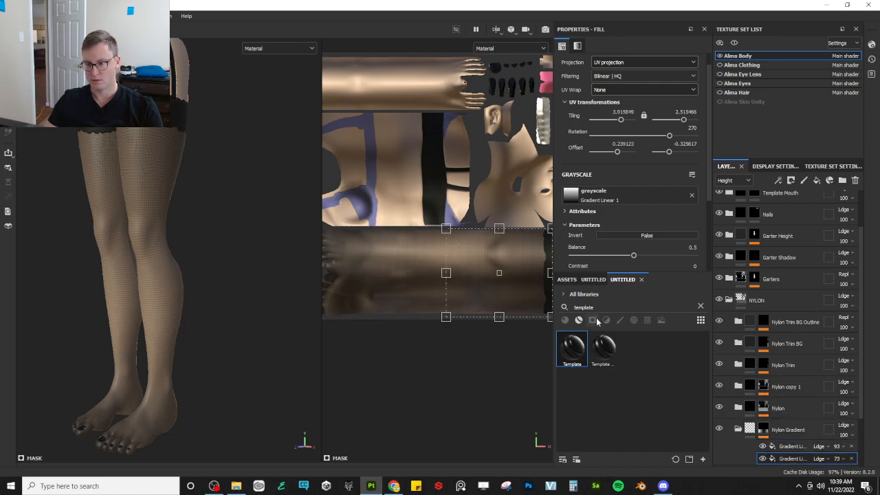
{"action": "left_click_drag", "start_coordinate": [450, 272], "coordinate": [467, 274]}
- Examine the darkened thighs and feet of the stockings from the front and side of the full model
{"action": "scroll", "coordinate": [218, 190], "scroll_direction": "down", "scroll_amount": 6}
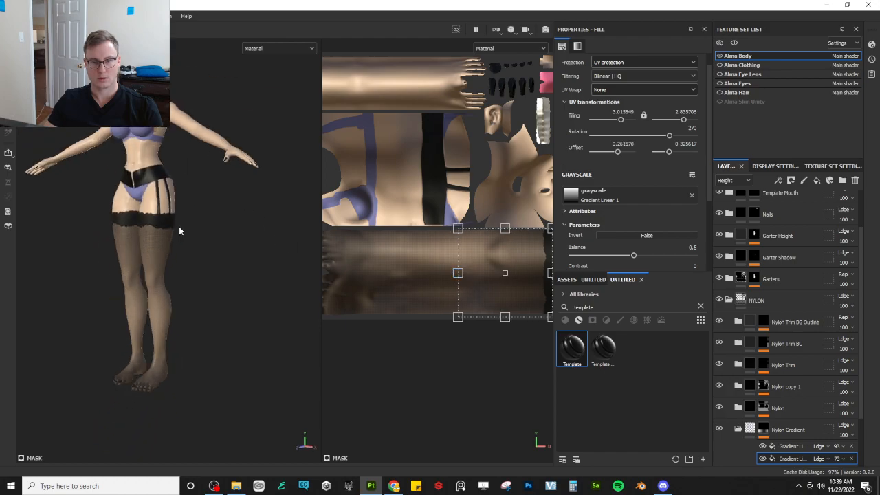
{"action": "middle_click_drag", "start_coordinate": [179, 226], "coordinate": [182, 295], "text": "alt"}
{"action": "left_click_drag", "start_coordinate": [181, 295], "coordinate": [186, 267], "text": "alt"}
{"action": "scroll", "coordinate": [187, 214], "scroll_direction": "up", "scroll_amount": 6}
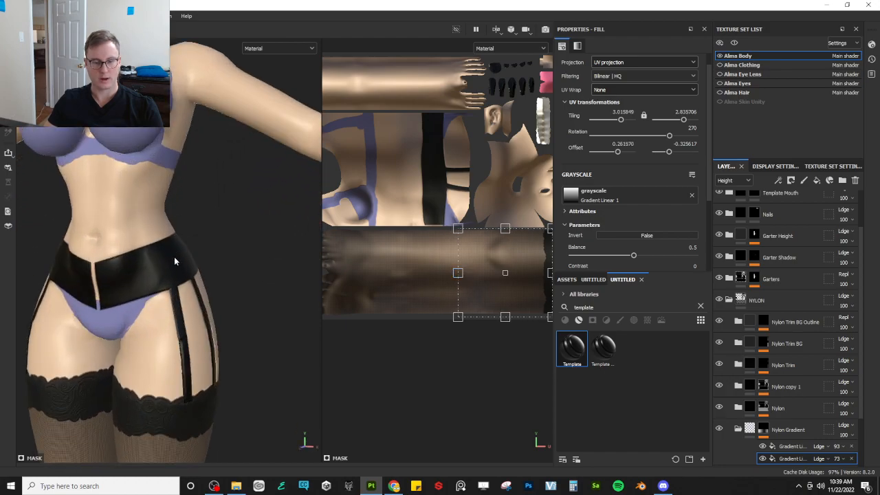
{"action": "middle_click_drag", "start_coordinate": [174, 257], "coordinate": [173, 366], "text": "alt"}
{"action": "scroll", "coordinate": [214, 248], "scroll_direction": "down", "scroll_amount": 3}
{"action": "left_click_drag", "start_coordinate": [172, 365], "coordinate": [147, 342], "text": "alt"}
{"action": "middle_click_drag", "start_coordinate": [147, 342], "coordinate": [168, 242], "text": "alt"}
{"action": "left_click_drag", "start_coordinate": [168, 243], "coordinate": [266, 307], "text": "alt"}
{"action": "scroll", "coordinate": [234, 268], "scroll_direction": "down", "scroll_amount": 3}
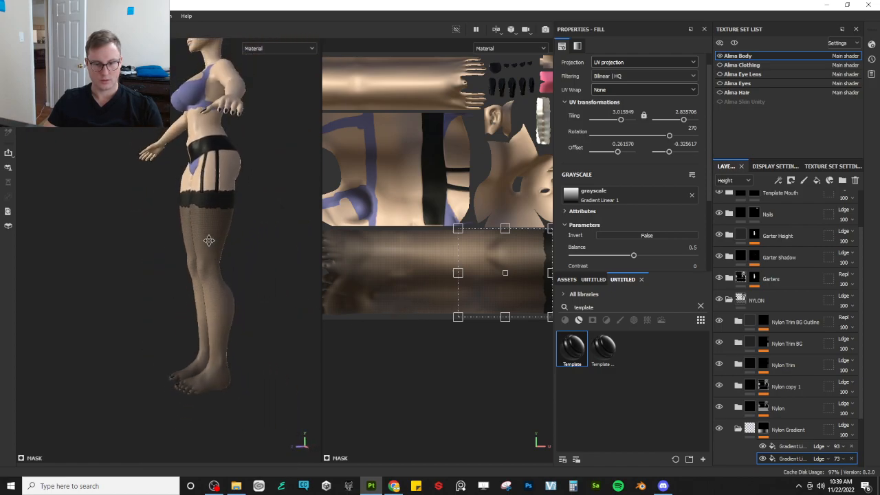
{"action": "middle_click_drag", "start_coordinate": [208, 240], "coordinate": [190, 278], "text": "alt"}
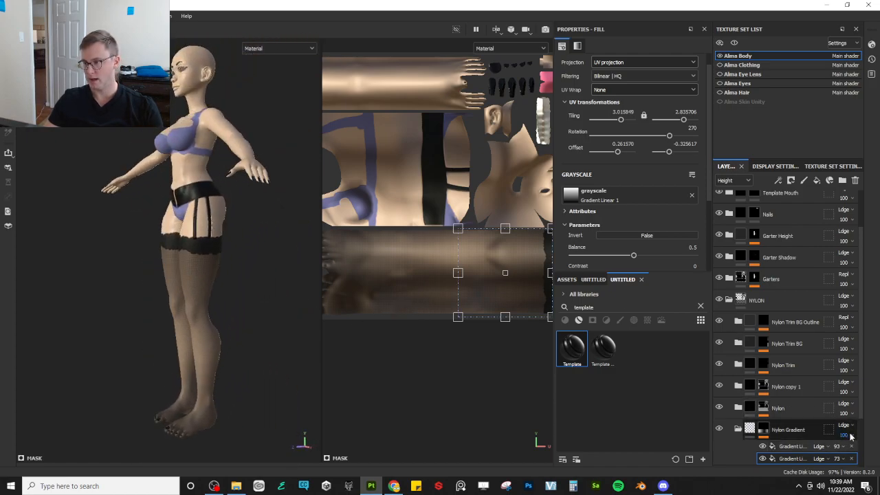
- For the Base color channel, set the Nylon Gradient folder's opacity to 82 and its blend mode to Overlay
{"action": "left_click", "coordinate": [734, 180]}
{"action": "left_click", "coordinate": [733, 193]}
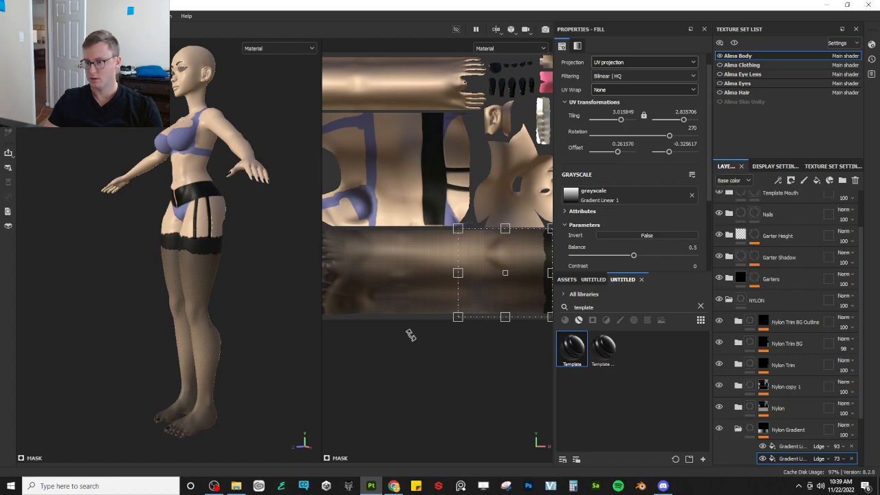
{"action": "left_click", "coordinate": [843, 435]}
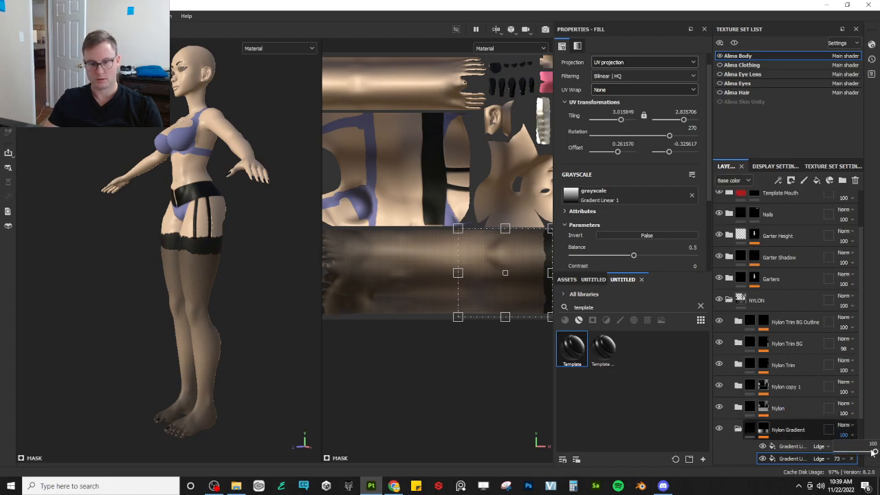
{"action": "mouse_move", "coordinate": [874, 453]}
{"action": "left_mouse_down"}
{"action": "mouse_move", "coordinate": [865, 451]}
{"action": "mouse_move", "coordinate": [874, 452]}
{"action": "left_mouse_up"}
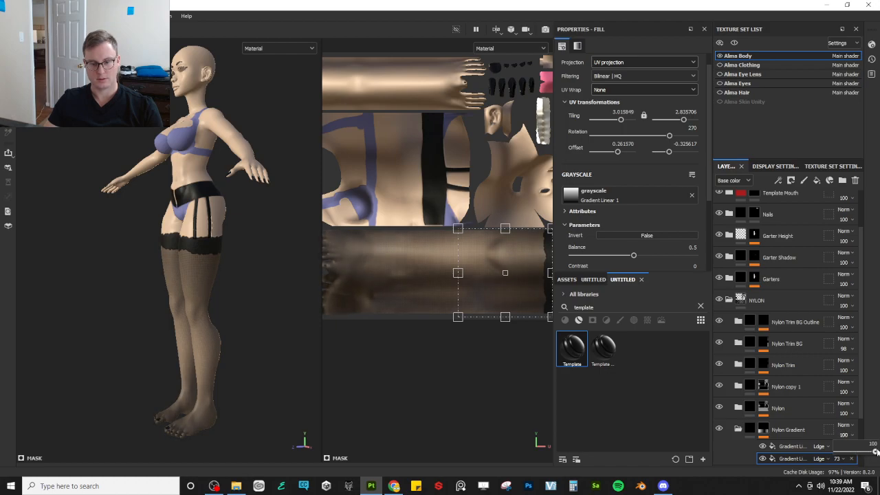
{"action": "left_click", "coordinate": [841, 425]}
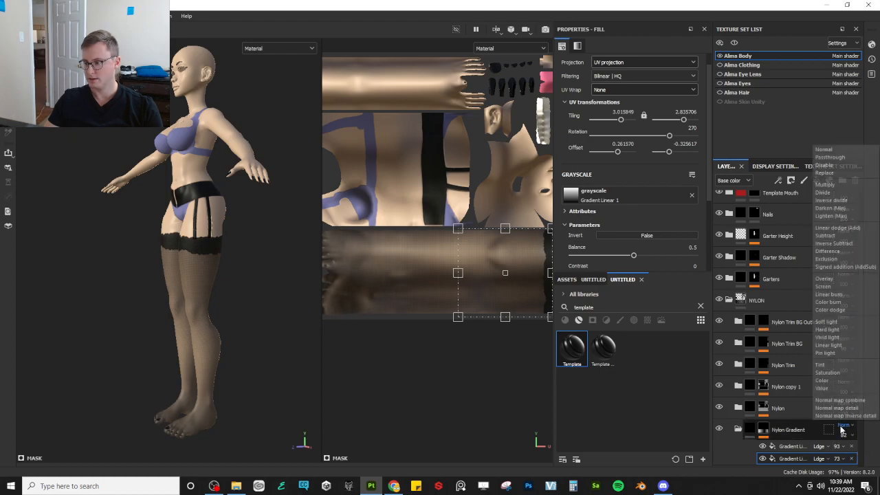
{"action": "left_click", "coordinate": [852, 278]}
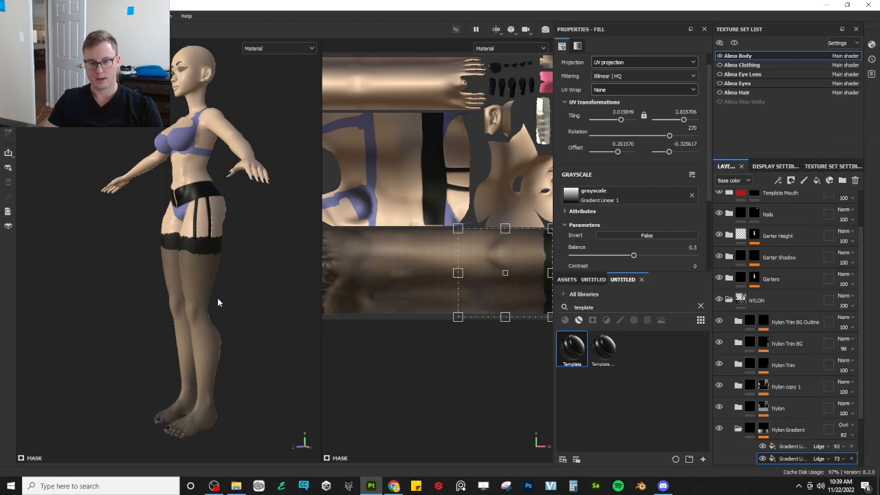
- Examine the stockings, lace trim and garters on the 3D model up close and from several angles
{"action": "scroll", "coordinate": [217, 303], "scroll_direction": "up", "scroll_amount": 5}
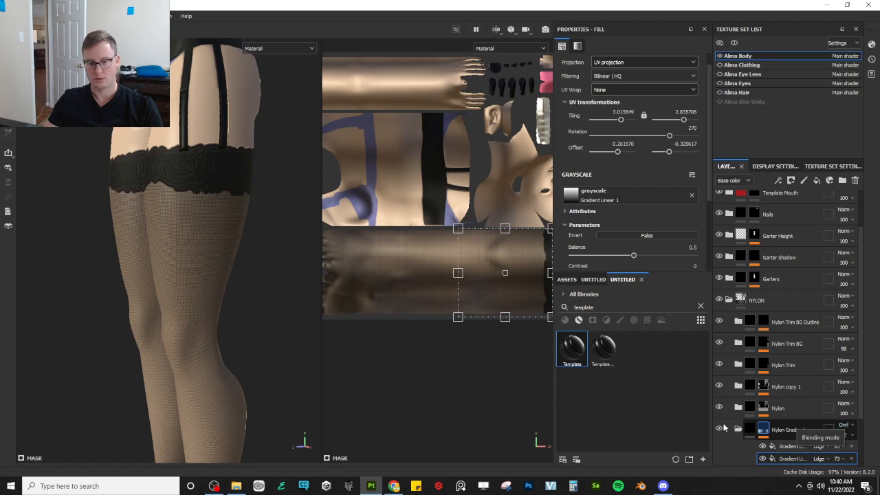
{"action": "scroll", "coordinate": [53, 282], "scroll_direction": "down", "scroll_amount": 5}
{"action": "left_click_drag", "start_coordinate": [138, 234], "coordinate": [255, 201], "text": "alt"}
{"action": "left_click_drag", "start_coordinate": [148, 248], "coordinate": [199, 321], "text": "alt"}
{"action": "scroll", "coordinate": [227, 246], "scroll_direction": "down", "scroll_amount": 5}
{"action": "scroll", "coordinate": [231, 270], "scroll_direction": "up", "scroll_amount": 7}
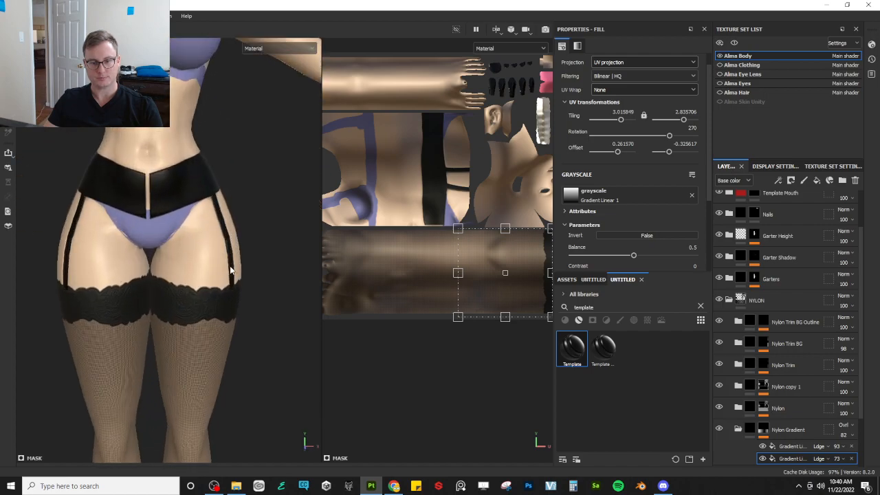
{"action": "scroll", "coordinate": [231, 270], "scroll_direction": "up", "scroll_amount": 3}
{"action": "left_click_drag", "start_coordinate": [231, 270], "coordinate": [283, 240], "text": "alt"}
{"action": "scroll", "coordinate": [151, 242], "scroll_direction": "down", "scroll_amount": 5}
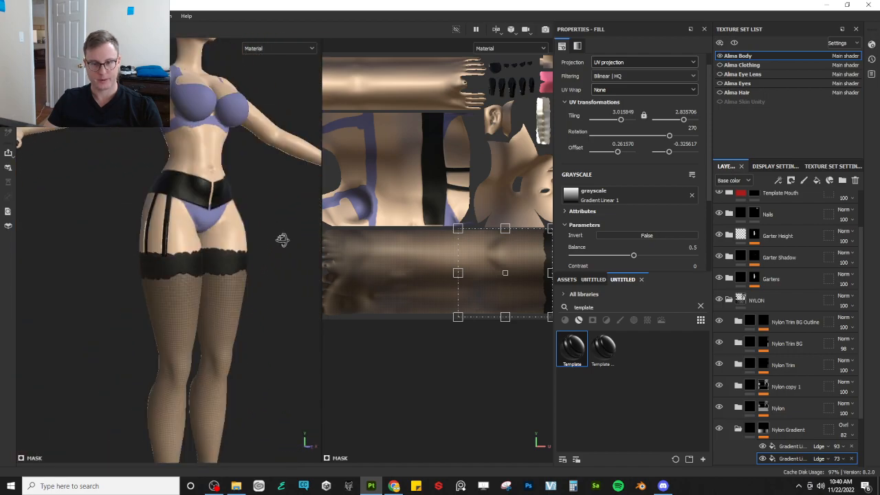
{"action": "scroll", "coordinate": [283, 240], "scroll_direction": "down", "scroll_amount": 5}
{"action": "left_click_drag", "start_coordinate": [159, 237], "coordinate": [262, 264], "text": "alt"}
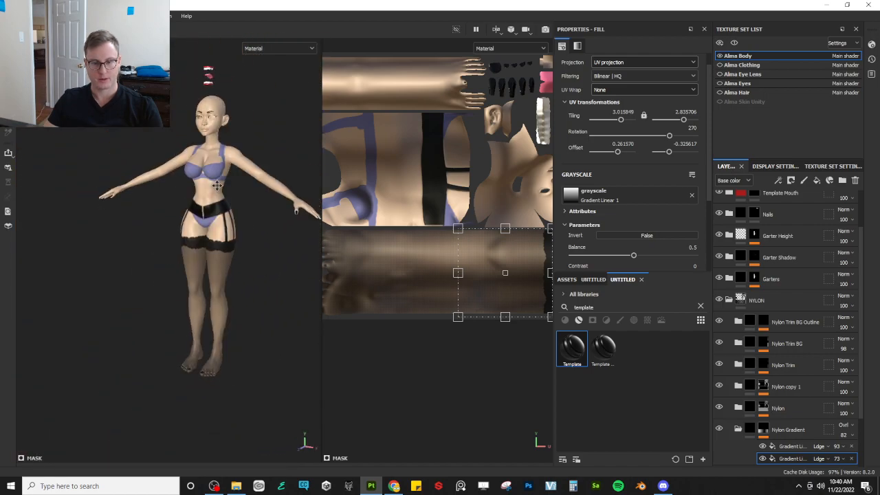
{"action": "scroll", "coordinate": [221, 250], "scroll_direction": "up", "scroll_amount": 5}
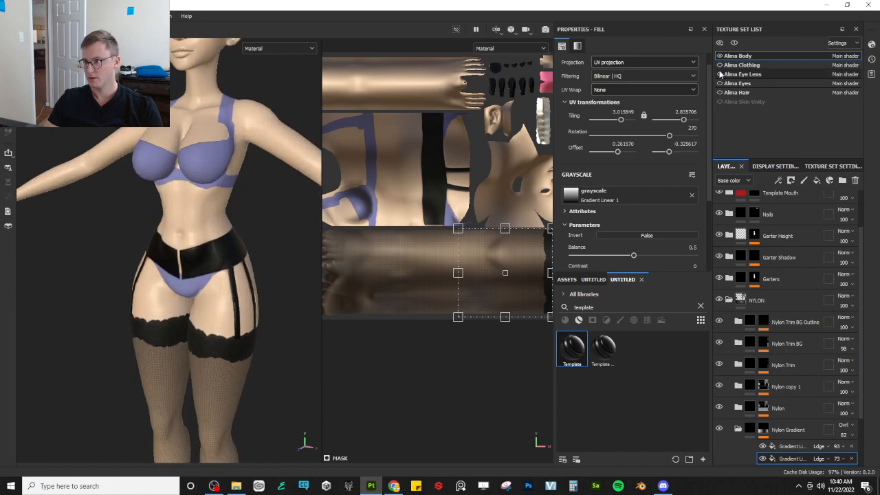
- Show the Alma Clothing texture set and inspect where the lace trim sits beneath the thigh armour
{"action": "left_click", "coordinate": [720, 65]}
{"action": "scroll", "coordinate": [231, 264], "scroll_direction": "down", "scroll_amount": 5}
{"action": "mouse_move", "coordinate": [136, 274]}
{"action": "left_mouse_down", "text": "alt"}
{"action": "mouse_move", "coordinate": [278, 273]}
{"action": "mouse_move", "coordinate": [205, 260]}
{"action": "mouse_move", "coordinate": [133, 274]}
{"action": "left_mouse_up", "text": "alt"}
{"action": "scroll", "coordinate": [210, 316], "scroll_direction": "up", "scroll_amount": 5}
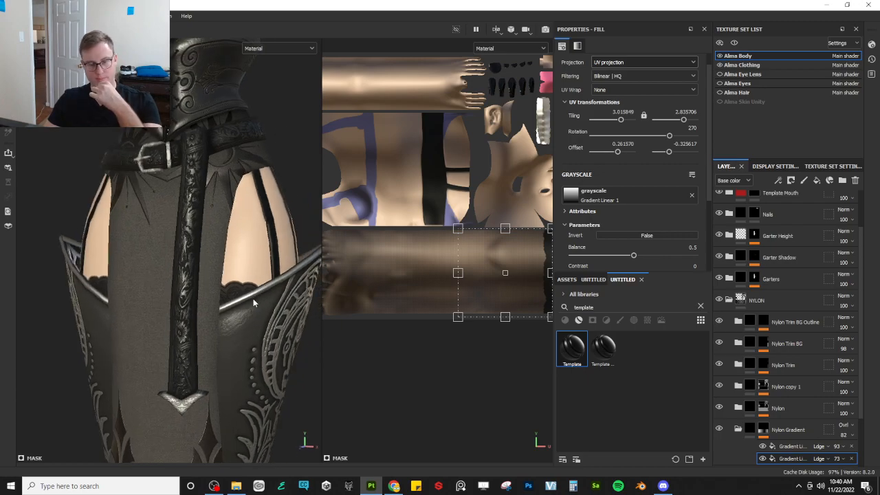
{"action": "left_click_drag", "start_coordinate": [248, 257], "coordinate": [143, 340], "text": "alt"}
{"action": "scroll", "coordinate": [113, 353], "scroll_direction": "up", "scroll_amount": 5}
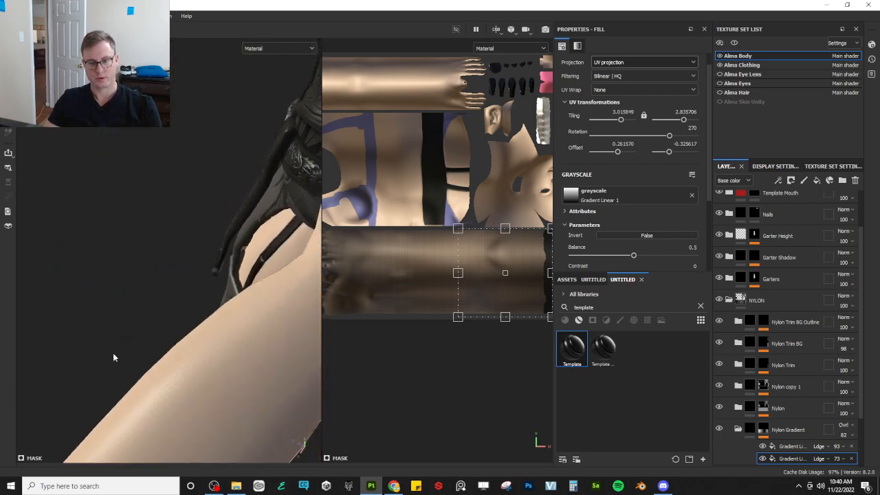
{"action": "middle_click_drag", "start_coordinate": [113, 353], "coordinate": [77, 288], "text": "alt"}
{"action": "left_click_drag", "start_coordinate": [220, 317], "coordinate": [214, 290], "text": "alt"}
{"action": "scroll", "coordinate": [31, 231], "scroll_direction": "down", "scroll_amount": 5}
{"action": "scroll", "coordinate": [113, 276], "scroll_direction": "down", "scroll_amount": 3}
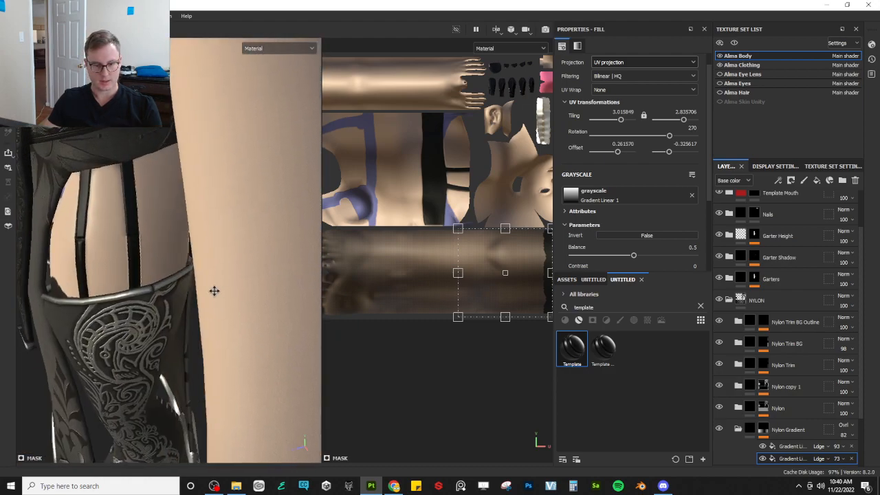
{"action": "left_click_drag", "start_coordinate": [27, 275], "coordinate": [65, 281], "text": "alt"}
{"action": "middle_click_drag", "start_coordinate": [66, 280], "coordinate": [155, 292], "text": "alt"}
{"action": "left_click_drag", "start_coordinate": [141, 270], "coordinate": [168, 260], "text": "alt"}
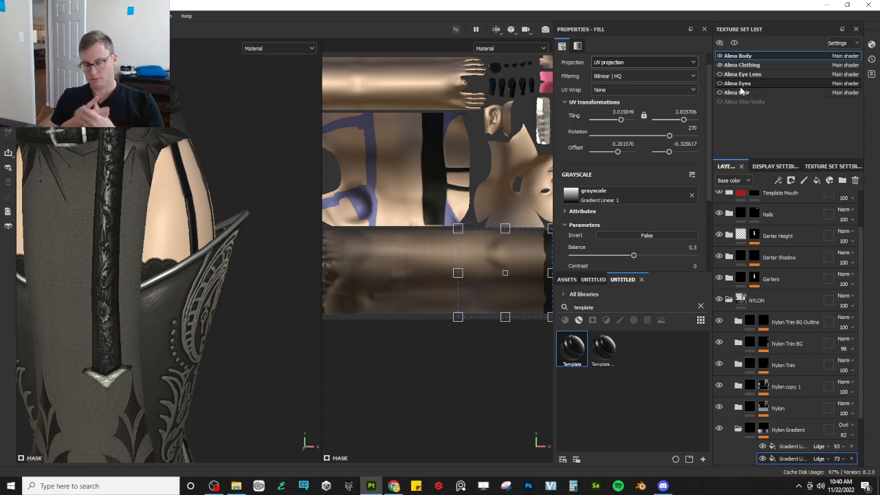
- Select the Fill in the Nylon Trim mask and move the lace up the thighs to a horizontal offset of about 0.439
{"action": "middle_click_drag", "start_coordinate": [477, 260], "coordinate": [348, 264], "text": "alt"}
{"action": "right_click_drag", "start_coordinate": [399, 287], "coordinate": [426, 285], "text": "alt"}
{"action": "middle_click_drag", "start_coordinate": [504, 253], "coordinate": [484, 260], "text": "alt"}
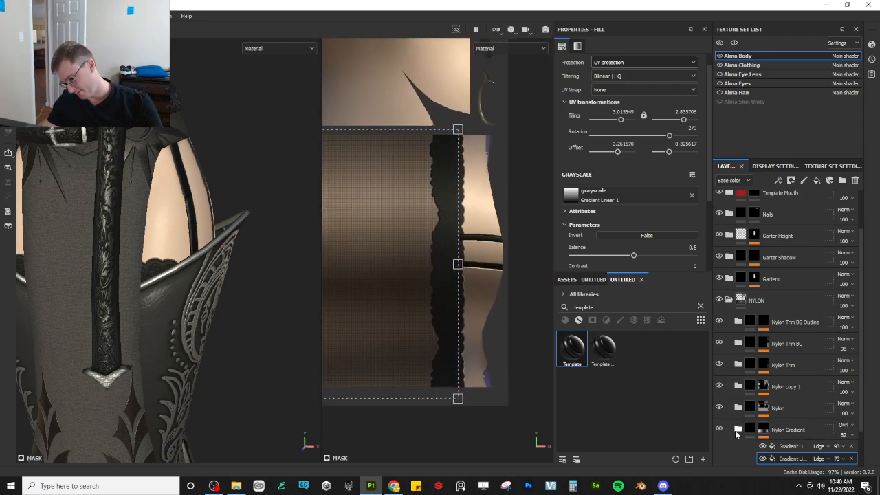
{"action": "left_click", "coordinate": [740, 431]}
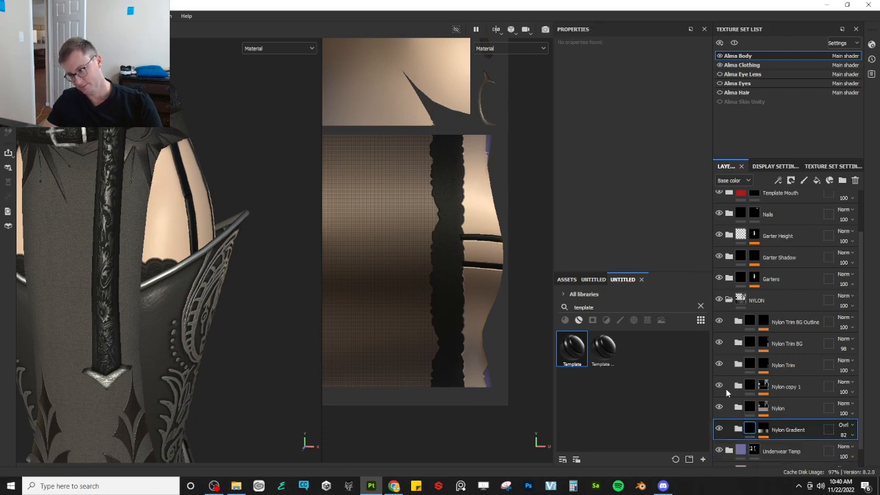
{"action": "left_click", "coordinate": [739, 366]}
{"action": "left_click", "coordinate": [739, 365]}
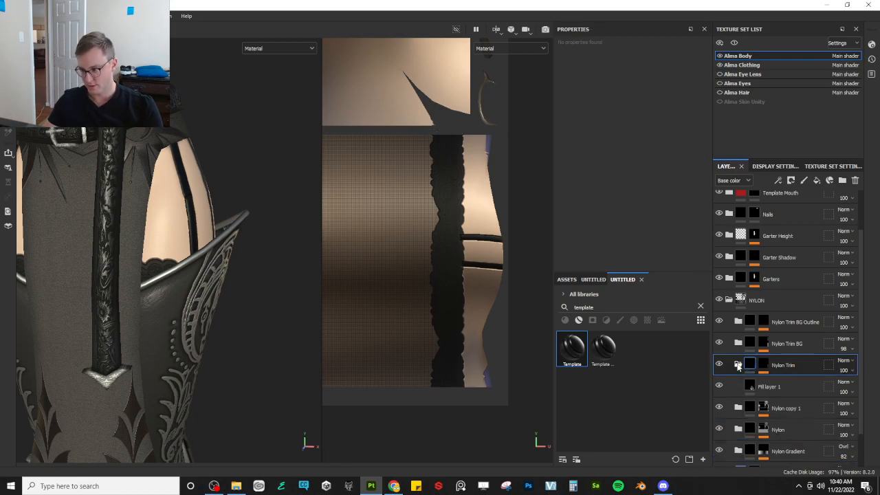
{"action": "left_click", "coordinate": [763, 365]}
{"action": "left_click", "coordinate": [782, 407]}
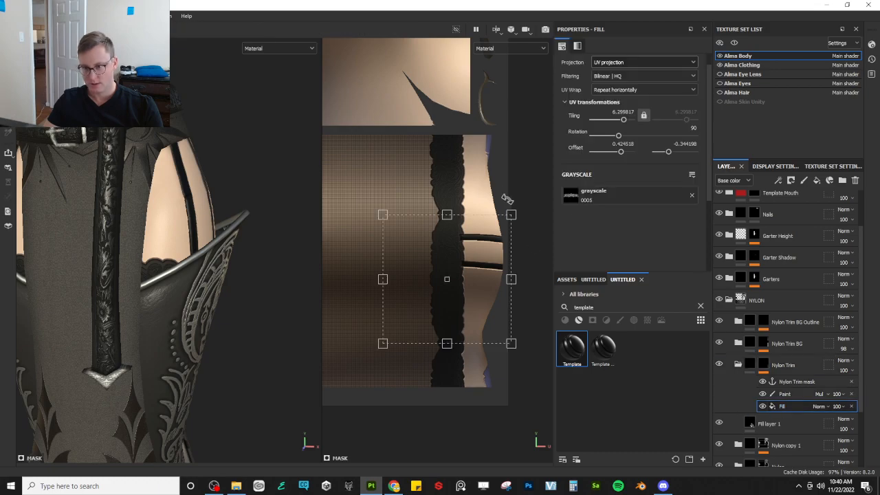
{"action": "scroll", "coordinate": [471, 289], "scroll_direction": "up", "scroll_amount": 2}
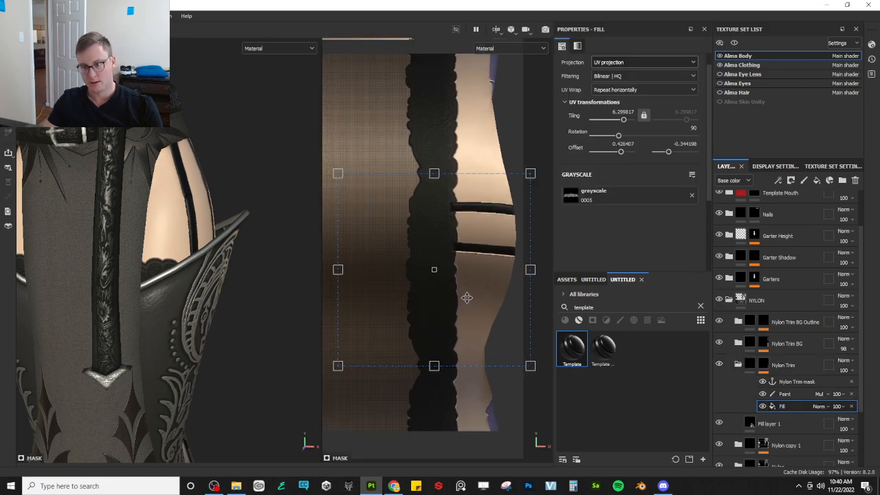
{"action": "left_click_drag", "start_coordinate": [467, 297], "coordinate": [477, 297]}
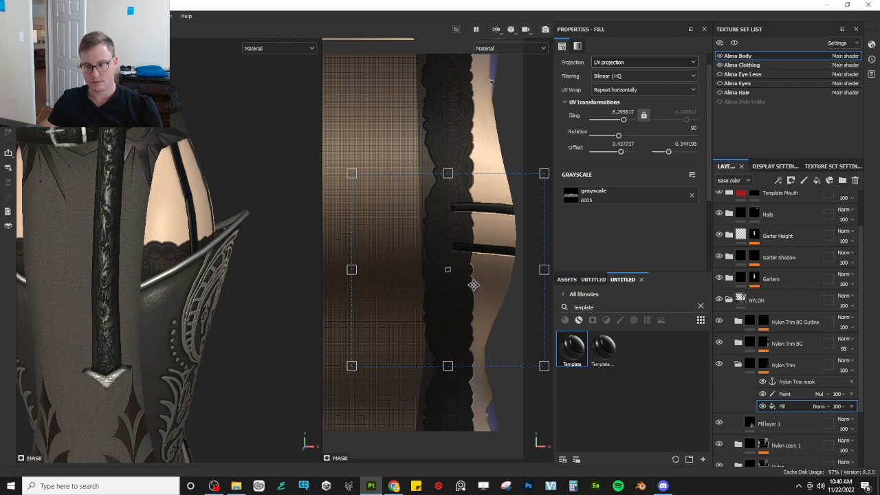
{"action": "left_click_drag", "start_coordinate": [474, 285], "coordinate": [476, 284]}
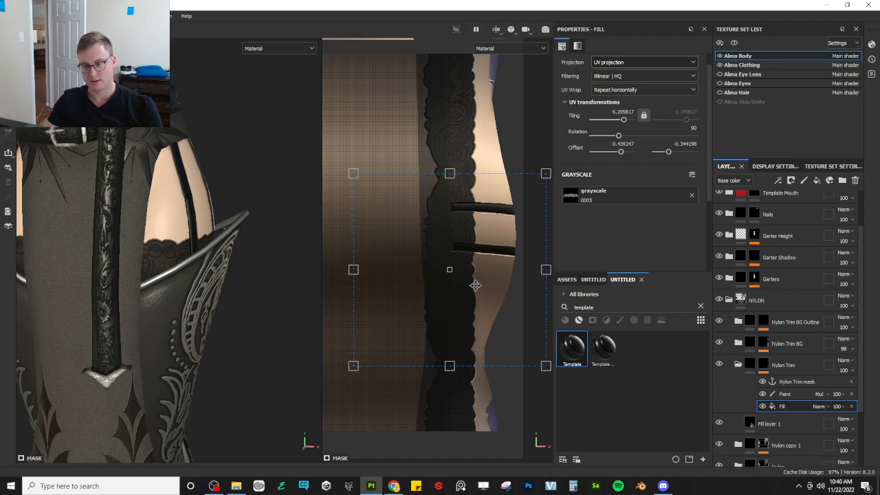
- Shift the Nylon Trim lace slightly back down the thighs to a horizontal offset of about 0.432 and inspect it up close
{"action": "scroll", "coordinate": [215, 250], "scroll_direction": "down", "scroll_amount": 6}
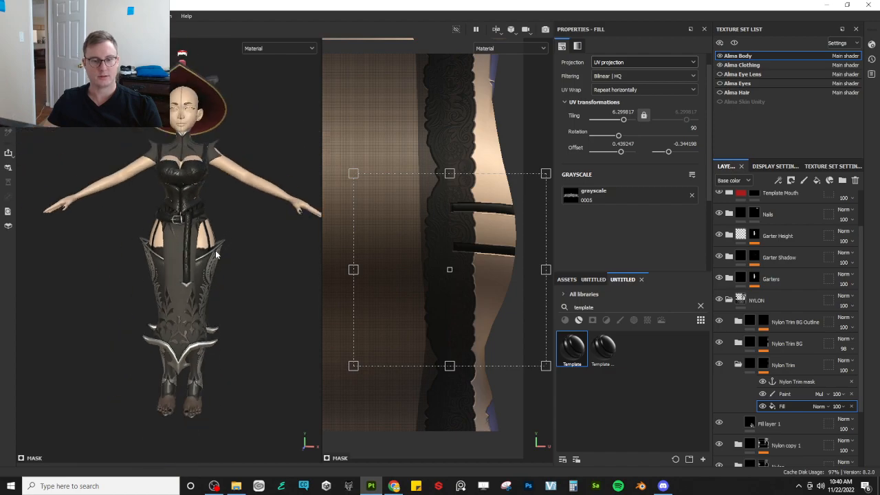
{"action": "left_click_drag", "start_coordinate": [216, 251], "coordinate": [206, 214], "text": "alt"}
{"action": "scroll", "coordinate": [194, 221], "scroll_direction": "up", "scroll_amount": 2}
{"action": "scroll", "coordinate": [194, 223], "scroll_direction": "up", "scroll_amount": 3}
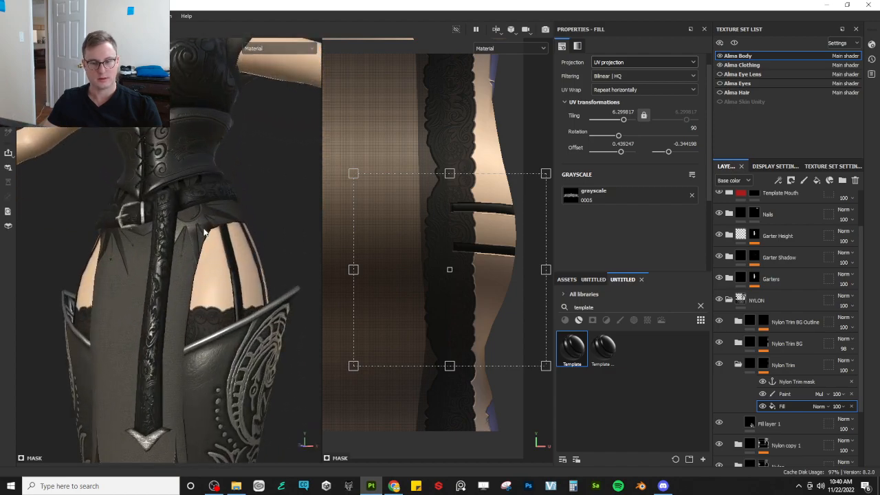
{"action": "left_click_drag", "start_coordinate": [457, 270], "coordinate": [444, 274]}
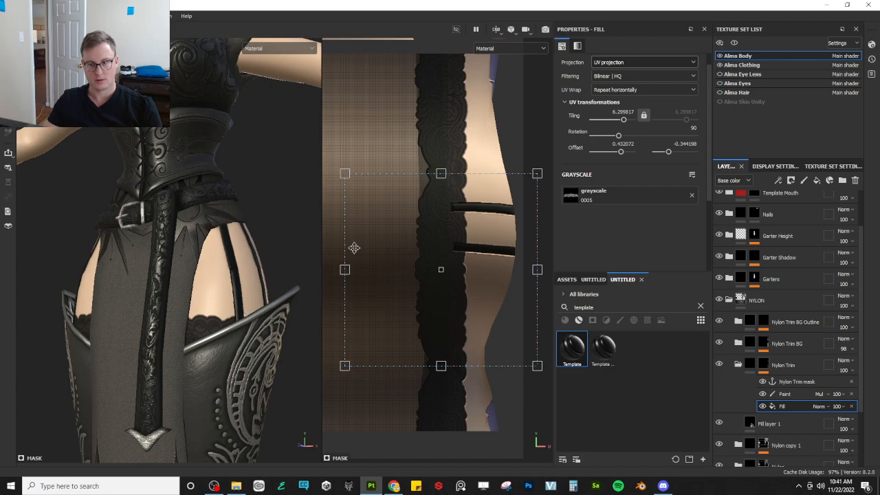
{"action": "scroll", "coordinate": [428, 243], "scroll_direction": "up", "scroll_amount": 5}
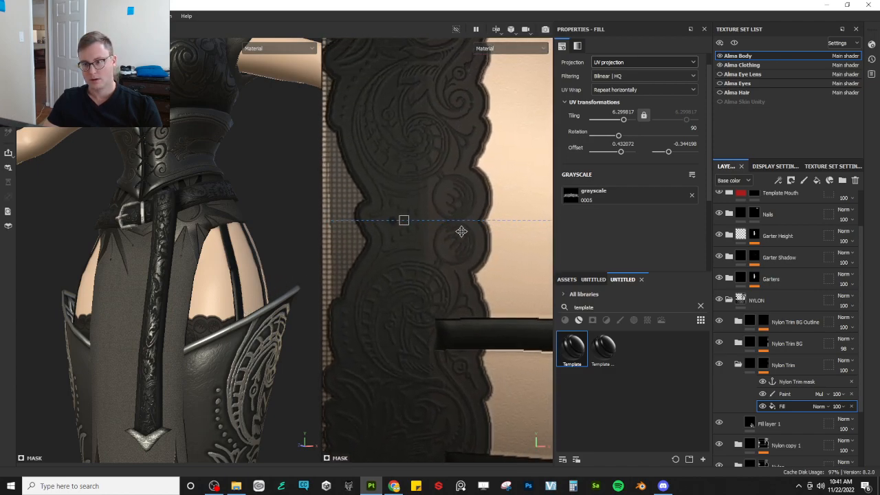
{"action": "middle_click_drag", "start_coordinate": [461, 232], "coordinate": [479, 322]}
{"action": "scroll", "coordinate": [475, 318], "scroll_direction": "up", "scroll_amount": 3}
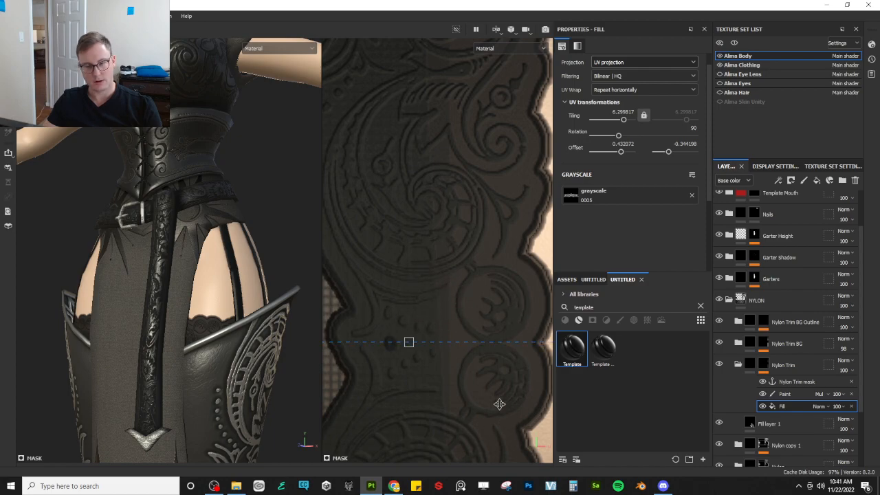
{"action": "scroll", "coordinate": [155, 338], "scroll_direction": "up", "scroll_amount": 8}
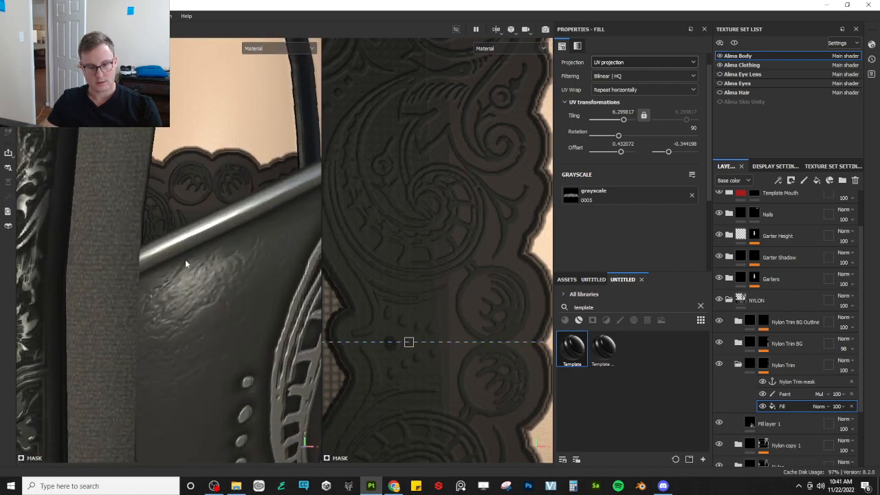
- Inspect the lace trim up close, collapse the Nylon Trim folder and briefly toggle the visibility of Nylon Trim BG
{"action": "scroll", "coordinate": [227, 341], "scroll_direction": "up", "scroll_amount": 4}
{"action": "scroll", "coordinate": [483, 315], "scroll_direction": "up", "scroll_amount": 2}
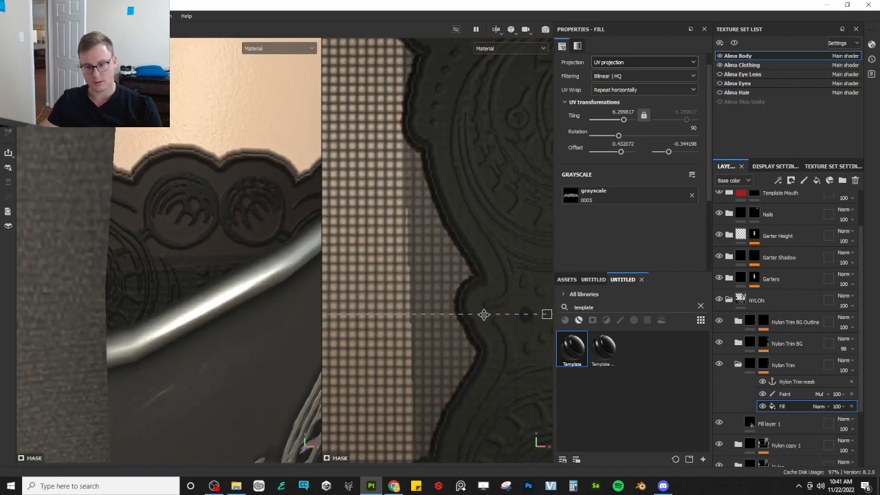
{"action": "middle_click_drag", "start_coordinate": [525, 259], "coordinate": [416, 309], "text": "alt"}
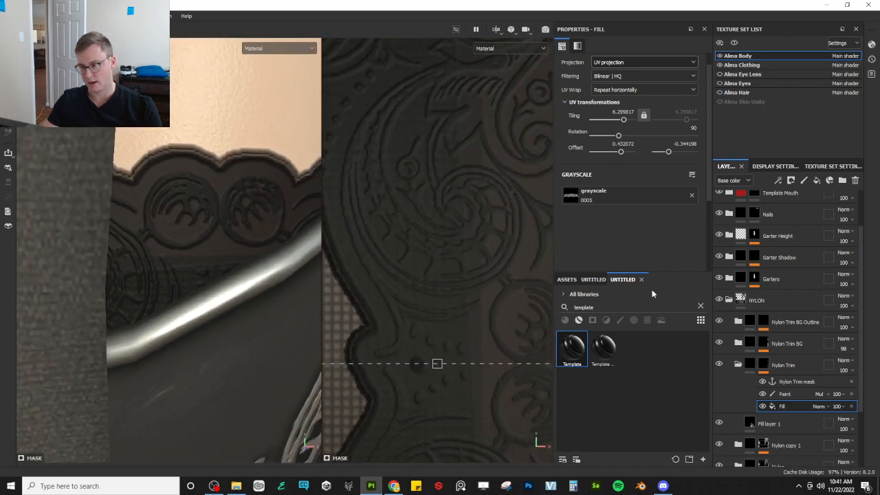
{"action": "left_click", "coordinate": [740, 367]}
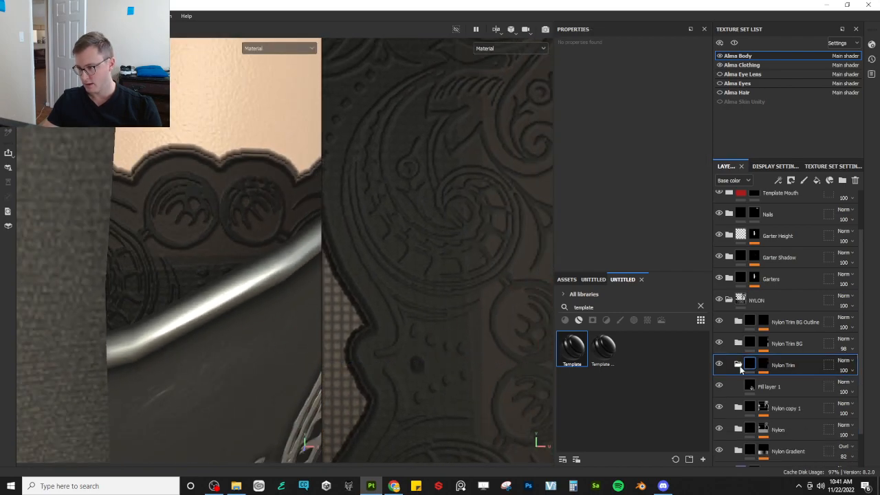
{"action": "left_click", "coordinate": [740, 365]}
{"action": "left_click", "coordinate": [719, 344]}
{"action": "left_click", "coordinate": [719, 343]}
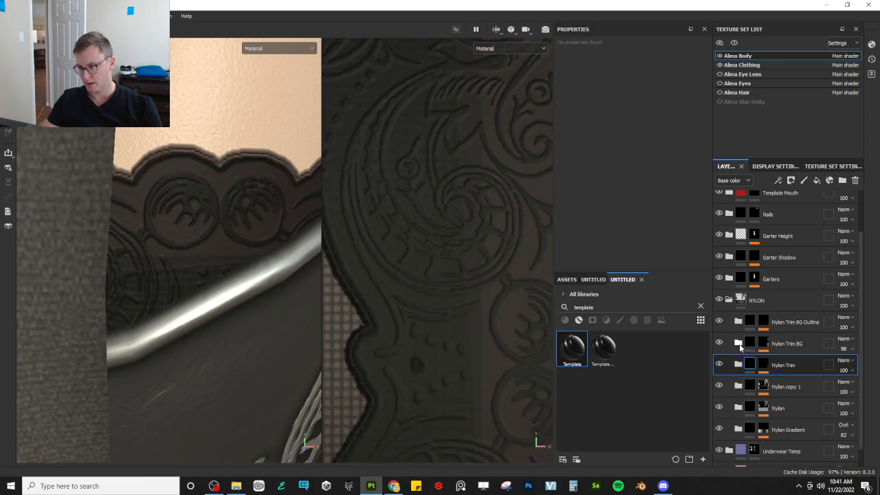
- Open the Nylon Trim BG folder, show its mask effects and select the mask's anchor point
{"action": "left_click", "coordinate": [739, 344]}
{"action": "left_click", "coordinate": [764, 346]}
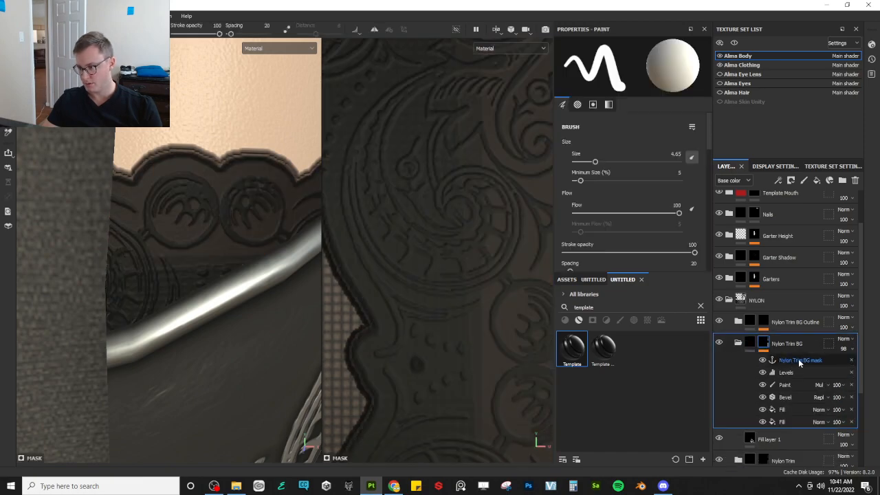
{"action": "left_click", "coordinate": [800, 362]}
{"action": "scroll", "coordinate": [778, 393], "scroll_direction": "down", "scroll_amount": 3}
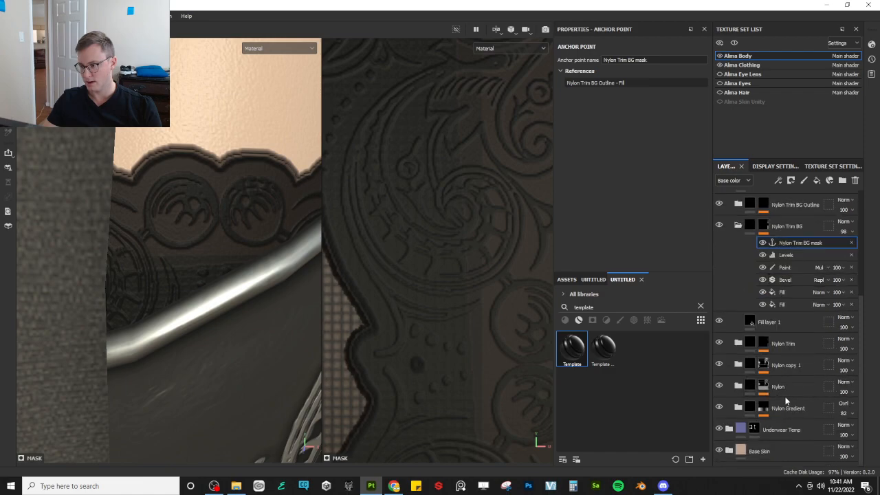
- Find the Shape Brick fill among the Nylon folder's mask effects and copy it
{"action": "left_click", "coordinate": [738, 365]}
{"action": "left_click", "coordinate": [738, 365]}
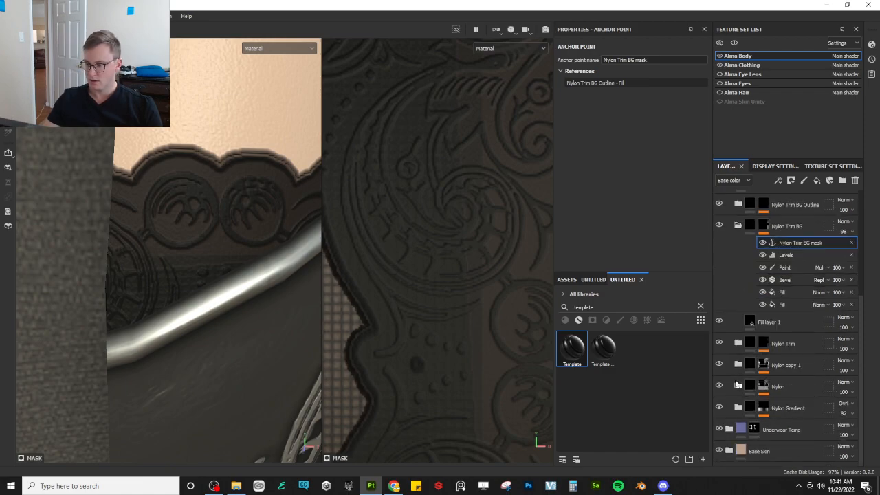
{"action": "left_click", "coordinate": [738, 387]}
{"action": "left_click", "coordinate": [739, 387]}
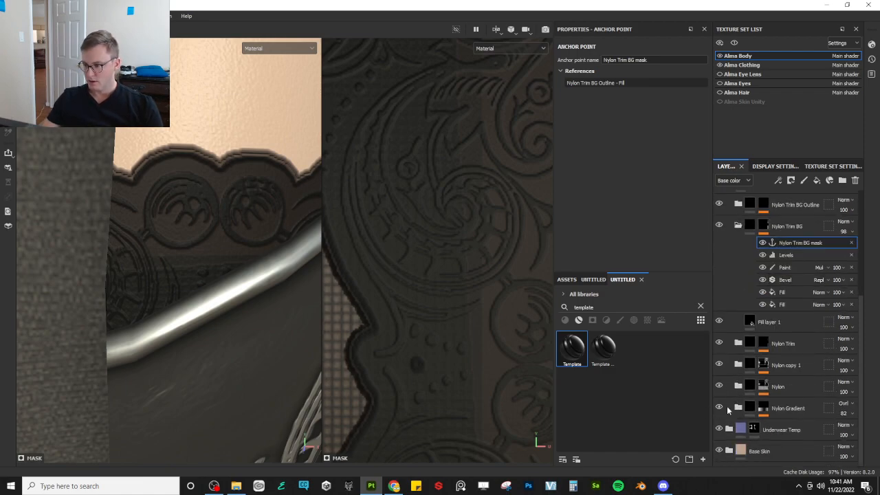
{"action": "left_click", "coordinate": [739, 387]}
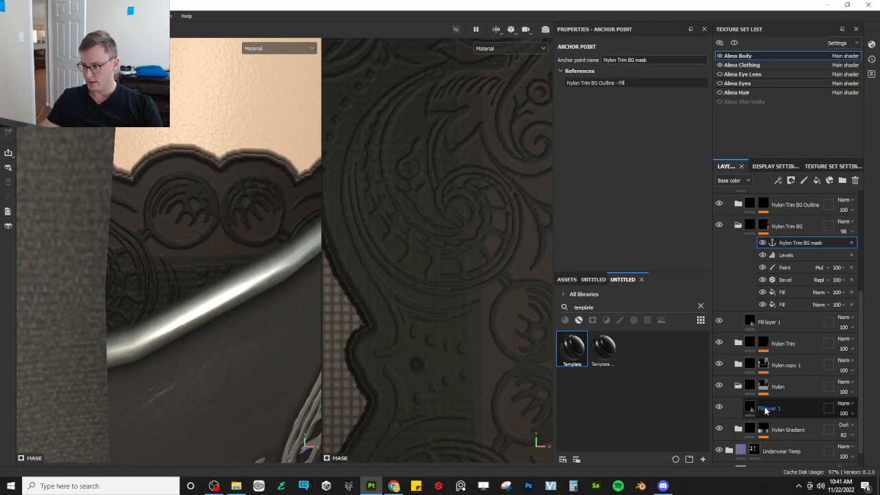
{"action": "left_click", "coordinate": [764, 390]}
{"action": "left_click", "coordinate": [795, 428]}
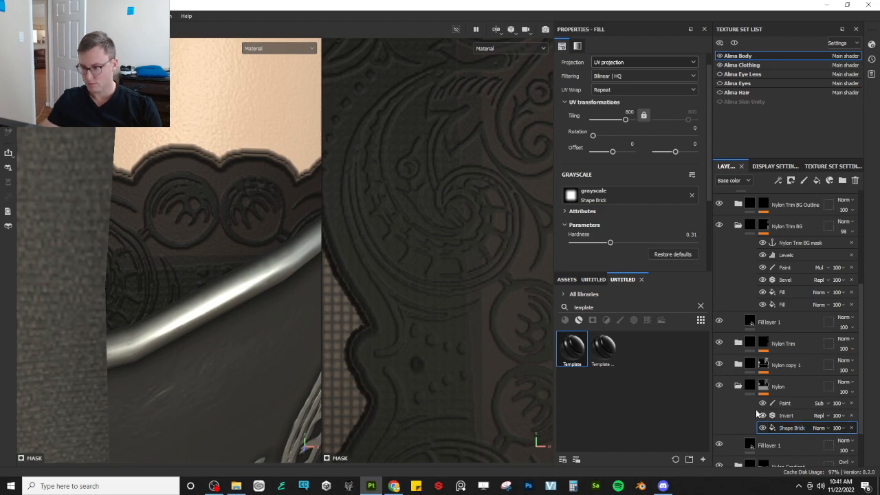
- Collapse the Nylon folder and paste the Shape Brick fill above the anchor point in the Nylon Trim BG mask
{"action": "left_click", "coordinate": [738, 386]}
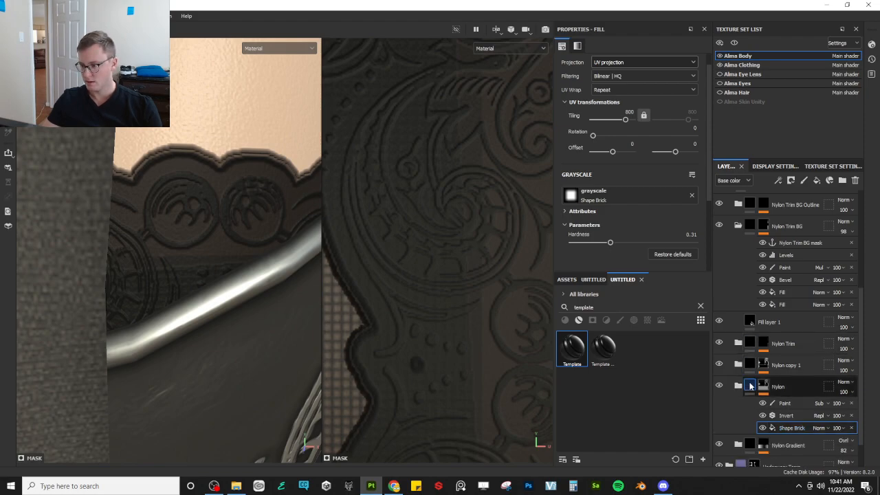
{"action": "left_click", "coordinate": [745, 387]}
{"action": "left_click", "coordinate": [796, 244]}
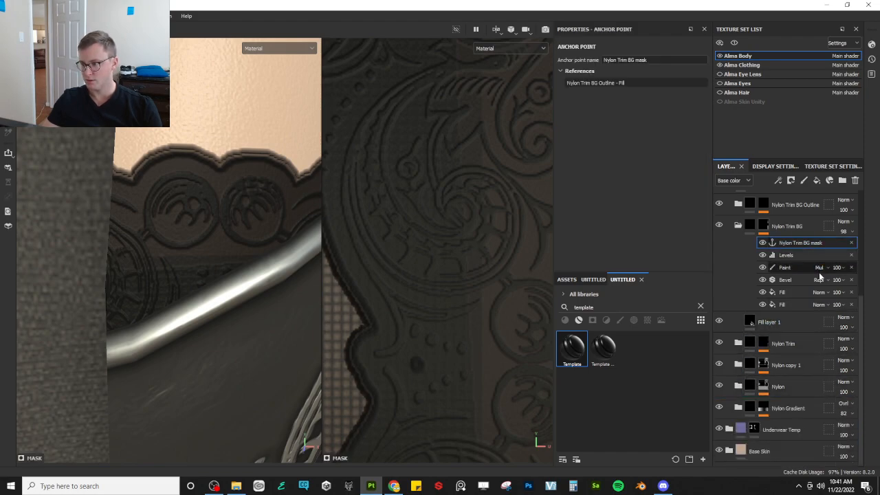
{"action": "key", "text": "ctrl+v"}
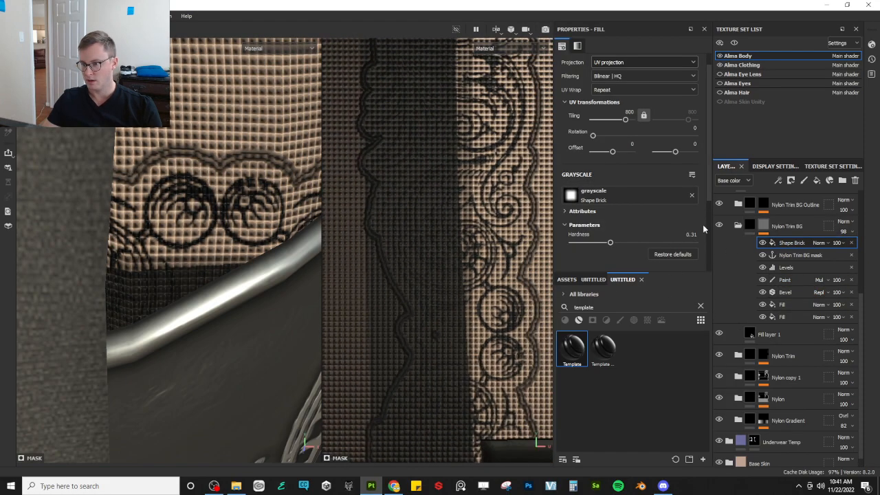
- Set the Nylon Trim BG mask's Shape Brick fill to Subtract blending with a tiling of 1200
{"action": "left_click", "coordinate": [821, 242]}
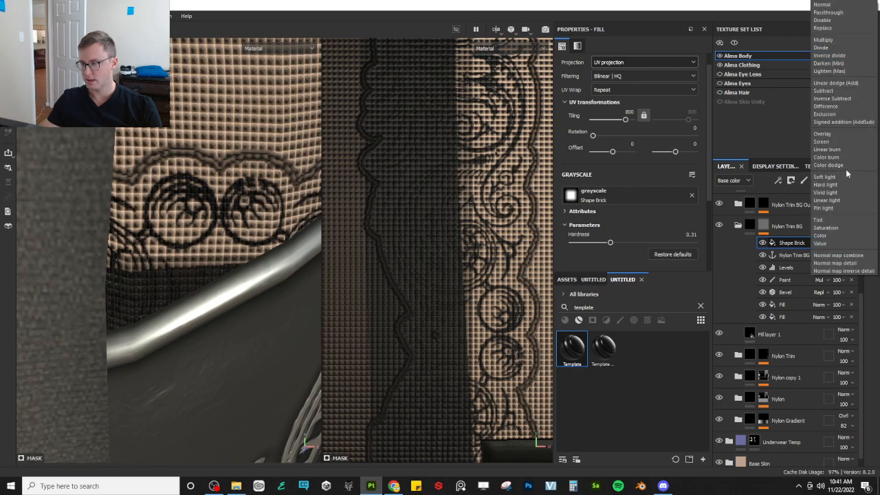
{"action": "left_click", "coordinate": [828, 90]}
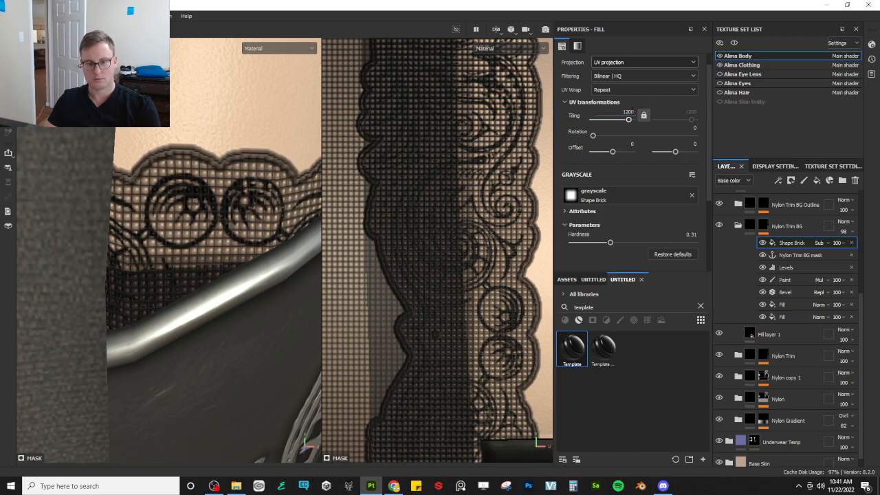
{"action": "scroll", "coordinate": [217, 207], "scroll_direction": "down", "scroll_amount": 8}
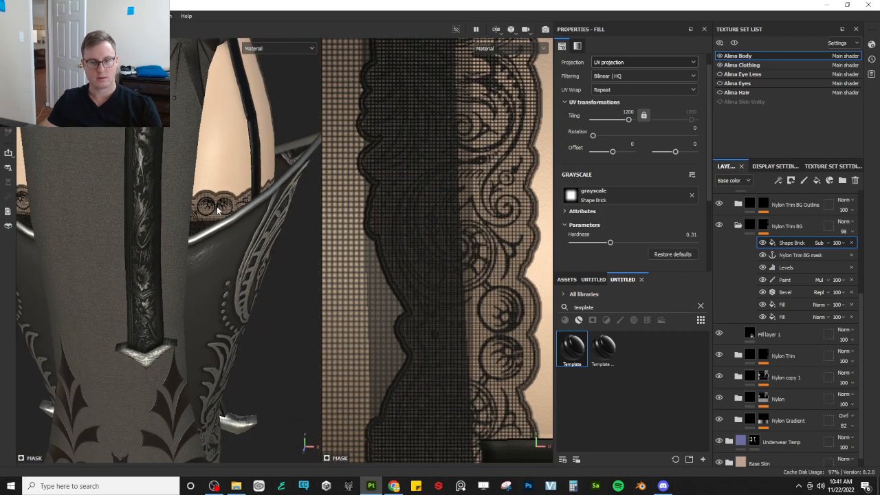
{"action": "mouse_move", "coordinate": [217, 208]}
{"action": "left_mouse_down", "text": "alt"}
{"action": "mouse_move", "coordinate": [232, 206]}
{"action": "mouse_move", "coordinate": [212, 204]}
{"action": "left_mouse_up", "text": "alt"}
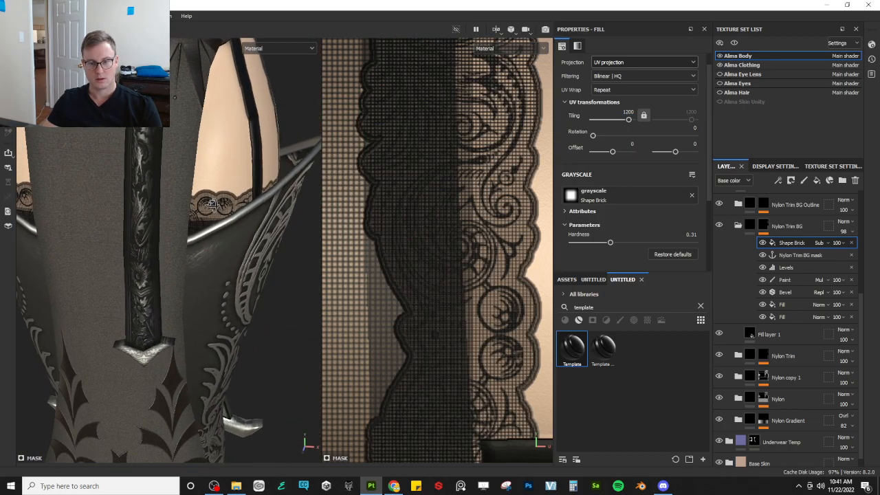
- Hide the Alma Clothing texture set and lower the opacity of the Nylon Trim BG mask's Shape Brick fill to 10
{"action": "left_click", "coordinate": [720, 65]}
{"action": "scroll", "coordinate": [143, 192], "scroll_direction": "down", "scroll_amount": 3}
{"action": "left_click_drag", "start_coordinate": [215, 242], "coordinate": [212, 231], "text": "alt"}
{"action": "middle_click_drag", "start_coordinate": [212, 231], "coordinate": [213, 299], "text": "alt"}
{"action": "scroll", "coordinate": [221, 246], "scroll_direction": "up", "scroll_amount": 6}
{"action": "left_click", "coordinate": [837, 242]}
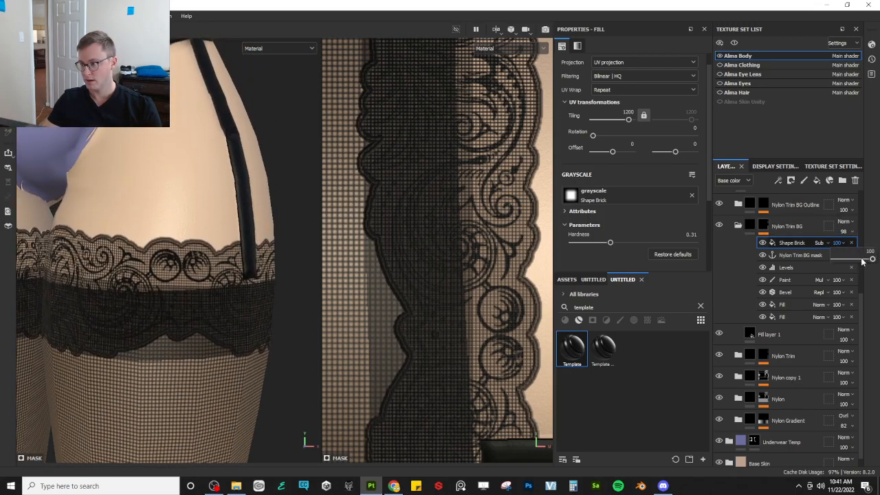
{"action": "left_click_drag", "start_coordinate": [865, 260], "coordinate": [839, 262]}
- Inspect the lace mesh on the stockings from near and far, and save the project
{"action": "left_click_drag", "start_coordinate": [193, 291], "coordinate": [213, 312], "text": "alt"}
{"action": "scroll", "coordinate": [191, 287], "scroll_direction": "down", "scroll_amount": 6}
{"action": "scroll", "coordinate": [208, 312], "scroll_direction": "up", "scroll_amount": 6}
{"action": "scroll", "coordinate": [90, 293], "scroll_direction": "down", "scroll_amount": 5}
{"action": "scroll", "coordinate": [208, 294], "scroll_direction": "down", "scroll_amount": 7}
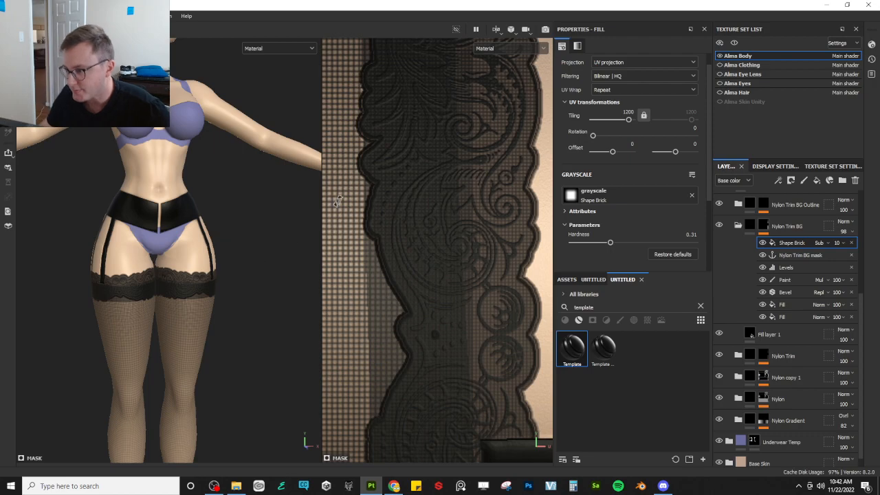
{"action": "key", "text": "ctrl+s"}
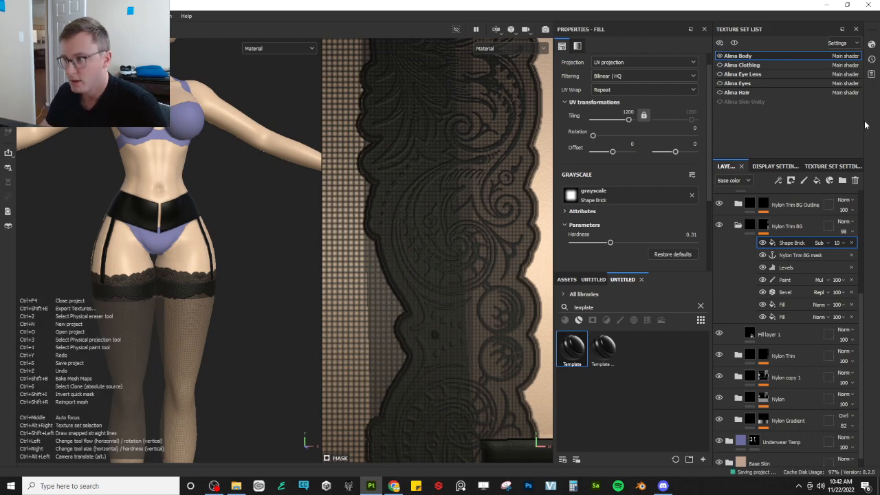
- Compare the outfit with and without clothing by toggling the Alma Clothing and Alma Body texture sets, leaving the clothing hidden
{"action": "left_click", "coordinate": [720, 65]}
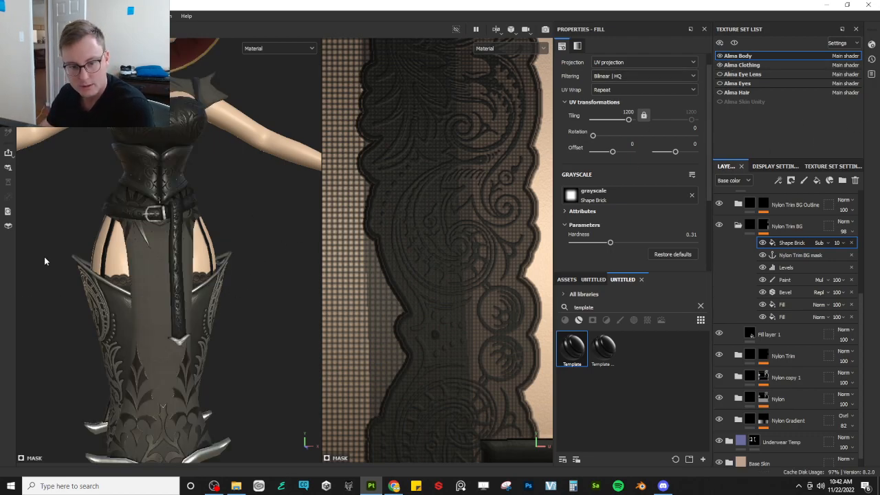
{"action": "key", "text": "f"}
{"action": "left_click_drag", "start_coordinate": [245, 285], "coordinate": [83, 286], "text": "alt"}
{"action": "scroll", "coordinate": [183, 273], "scroll_direction": "up", "scroll_amount": 3}
{"action": "scroll", "coordinate": [183, 273], "scroll_direction": "up", "scroll_amount": 2}
{"action": "scroll", "coordinate": [172, 253], "scroll_direction": "down", "scroll_amount": 4}
{"action": "left_click_drag", "start_coordinate": [172, 251], "coordinate": [180, 271], "text": "alt"}
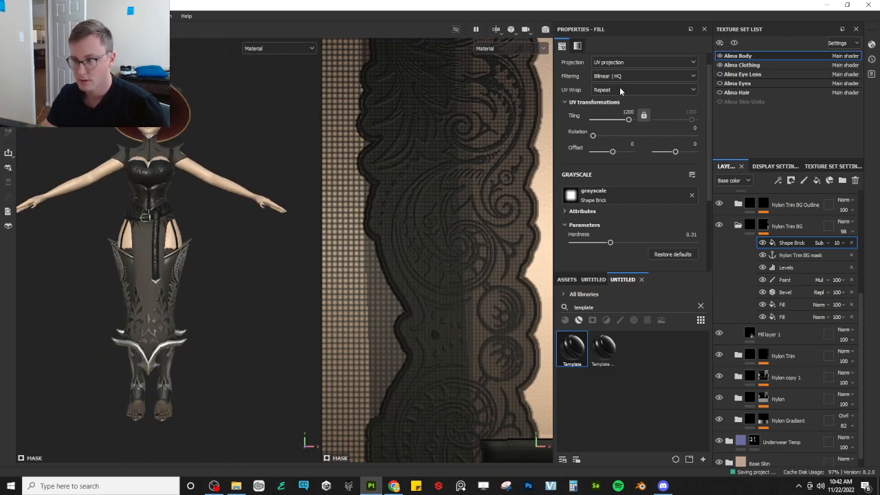
{"action": "left_click", "coordinate": [720, 56]}
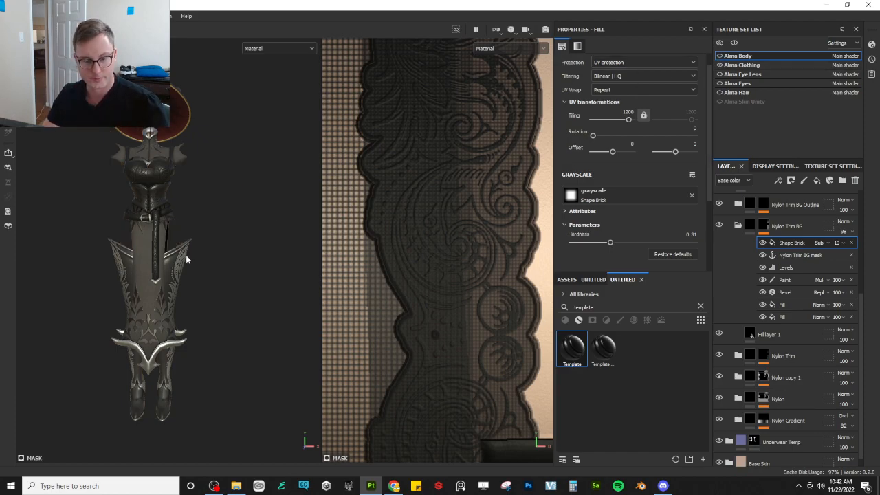
{"action": "left_click", "coordinate": [720, 56]}
{"action": "left_click", "coordinate": [720, 65]}
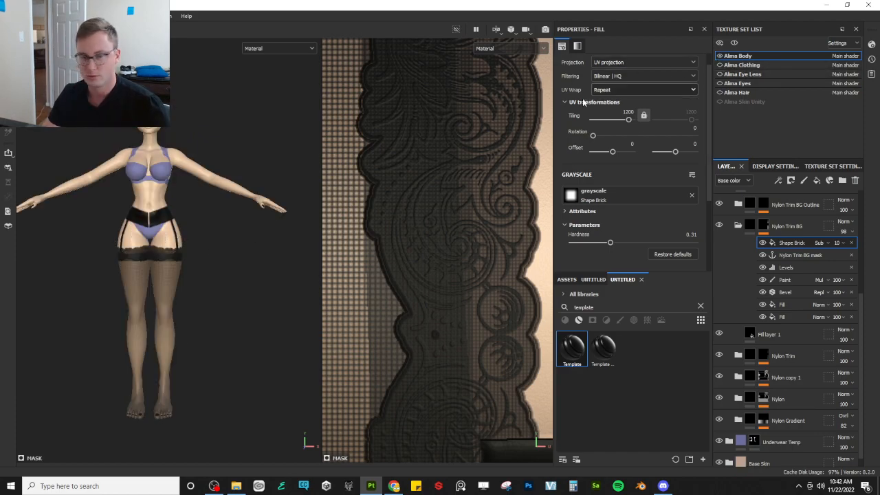
- Examine the stockings, lace trim and garters on the unclothed body from several angles and distances
{"action": "left_click_drag", "start_coordinate": [163, 240], "coordinate": [199, 259], "text": "alt"}
{"action": "scroll", "coordinate": [194, 275], "scroll_direction": "up", "scroll_amount": 5}
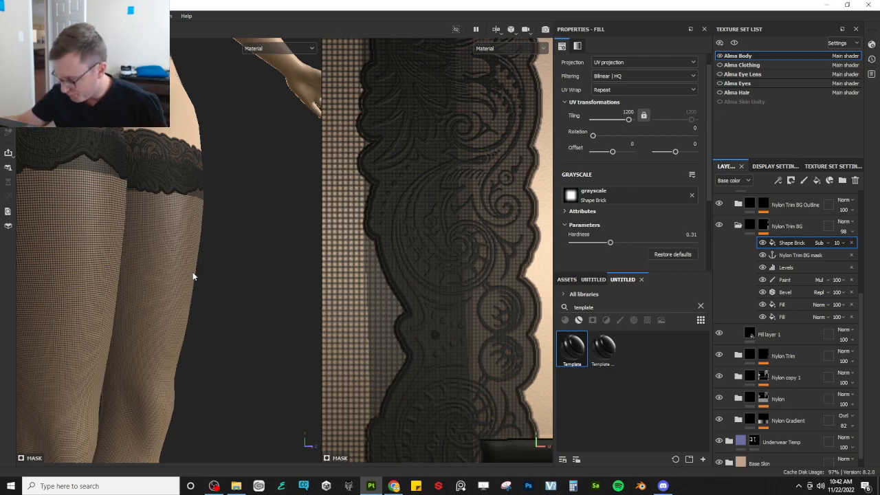
{"action": "scroll", "coordinate": [157, 276], "scroll_direction": "down", "scroll_amount": 5}
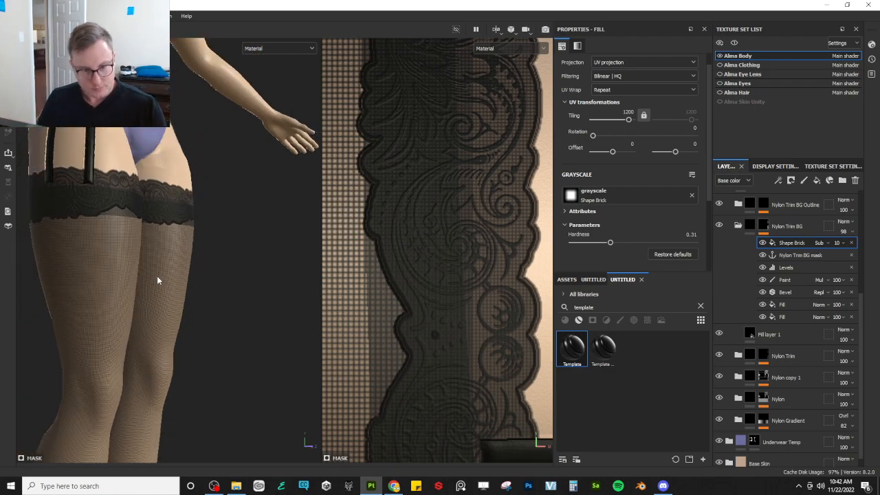
{"action": "left_click_drag", "start_coordinate": [44, 313], "coordinate": [151, 272], "text": "alt"}
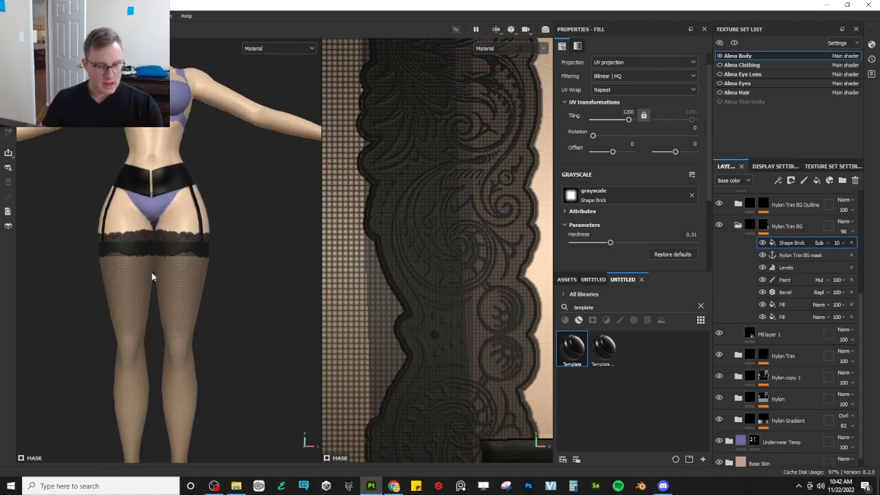
{"action": "scroll", "coordinate": [151, 272], "scroll_direction": "down", "scroll_amount": 3}
{"action": "left_click_drag", "start_coordinate": [141, 269], "coordinate": [164, 280], "text": "alt"}
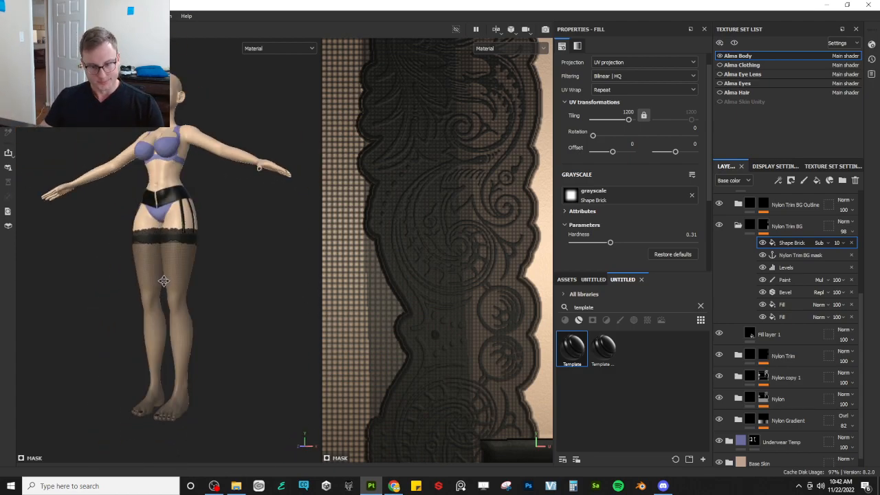
{"action": "scroll", "coordinate": [200, 301], "scroll_direction": "up", "scroll_amount": 4}
{"action": "left_click_drag", "start_coordinate": [204, 304], "coordinate": [173, 176], "text": "alt"}
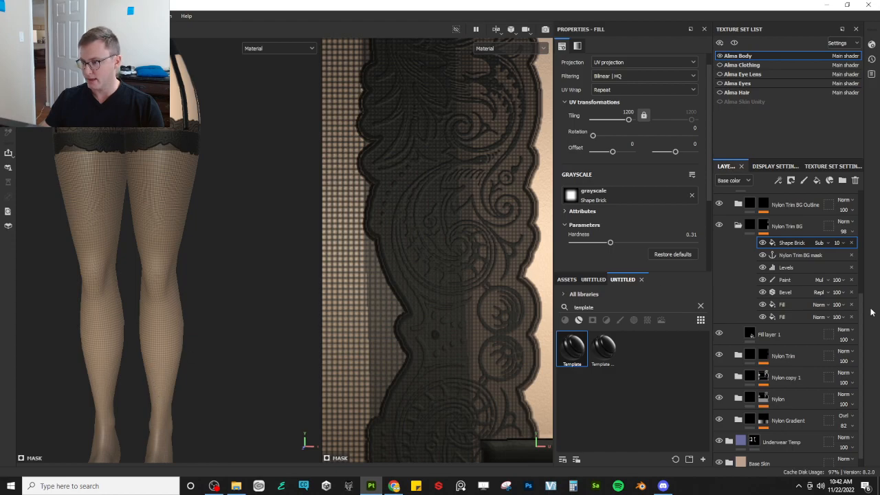
- Collapse Nylon Trim BG, open the Nylon Trim mask's effects and duplicate the Fill holding the 0005 lace pattern
{"action": "left_click", "coordinate": [740, 226]}
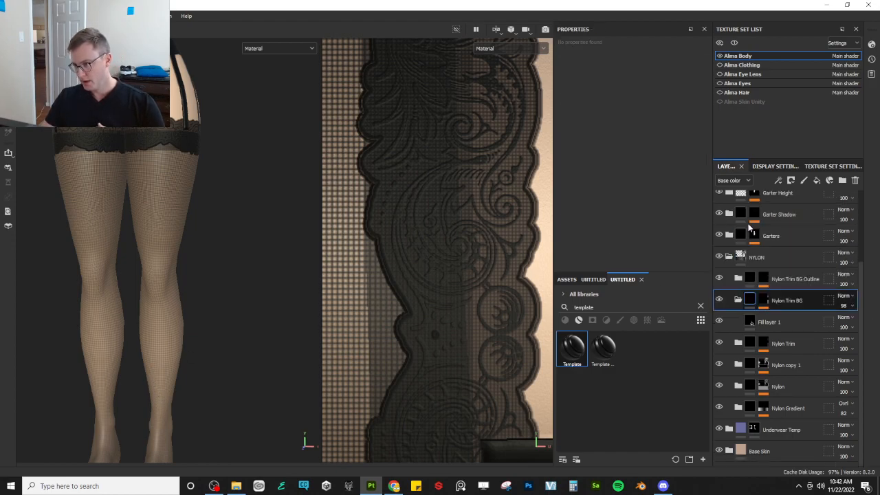
{"action": "scroll", "coordinate": [740, 303], "scroll_direction": "up", "scroll_amount": 3}
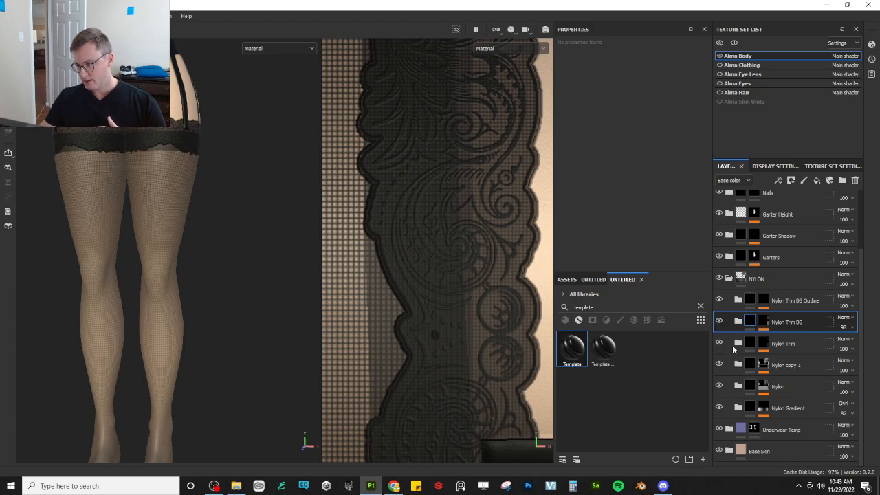
{"action": "left_click", "coordinate": [738, 344]}
{"action": "left_click", "coordinate": [764, 341]}
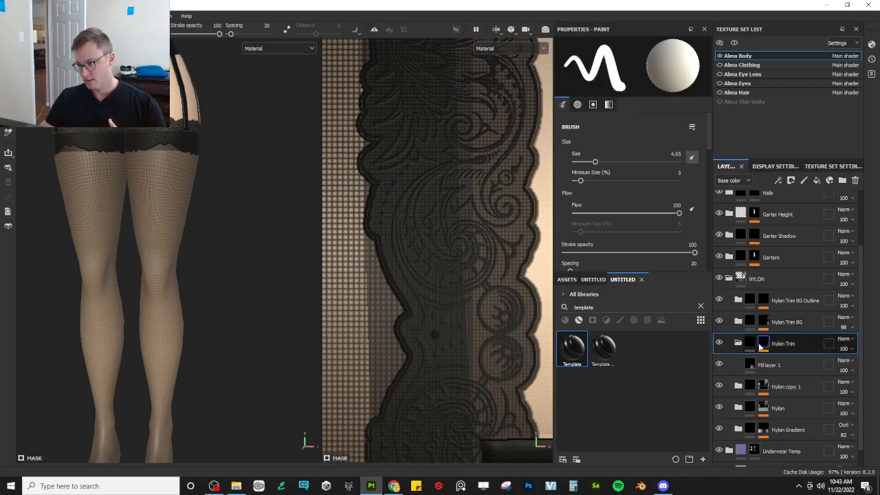
{"action": "left_click", "coordinate": [794, 384]}
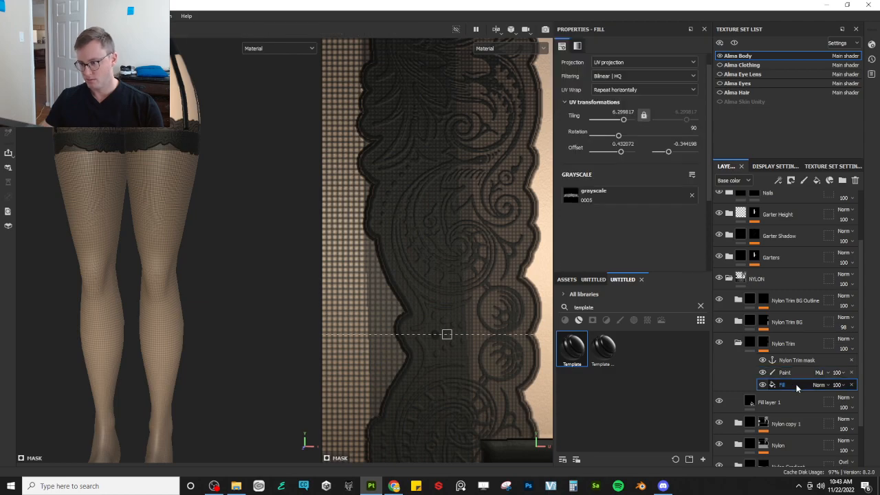
{"action": "key", "text": "ctrl+d"}
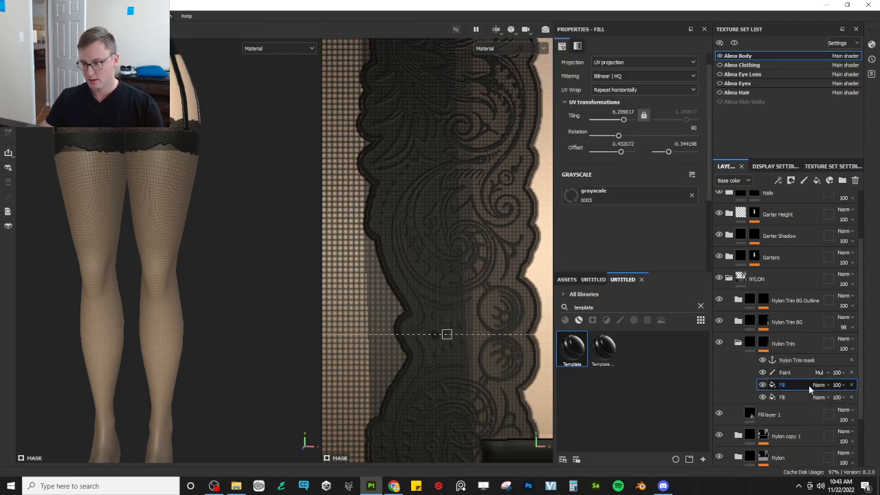
{"action": "scroll", "coordinate": [456, 286], "scroll_direction": "down", "scroll_amount": 10}
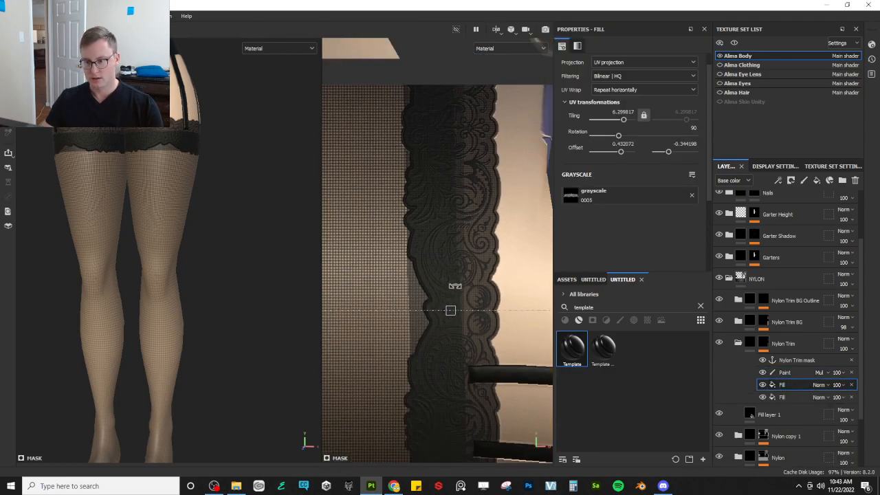
- Assign the 0001 lace pattern to the duplicated Fill and move its band lower on the thighs, at a horizontal offset of about 0.299
{"action": "left_click", "coordinate": [636, 199]}
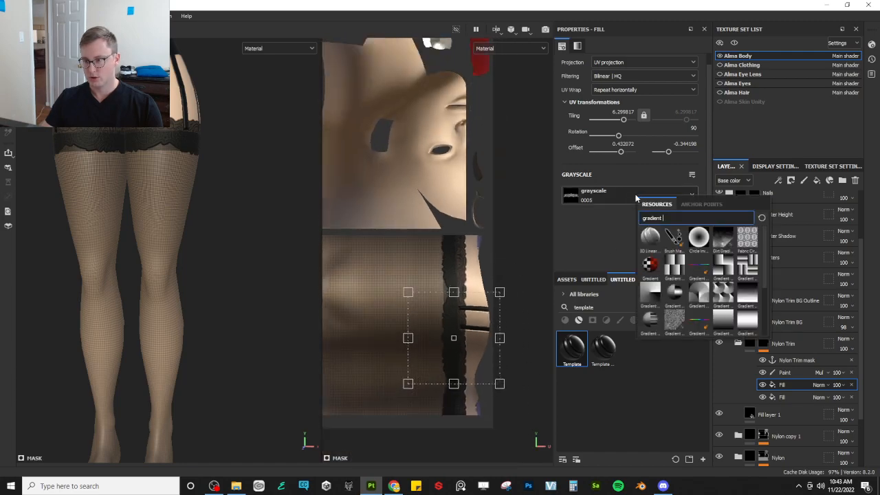
{"action": "left_click", "coordinate": [606, 238]}
{"action": "left_click", "coordinate": [593, 281]}
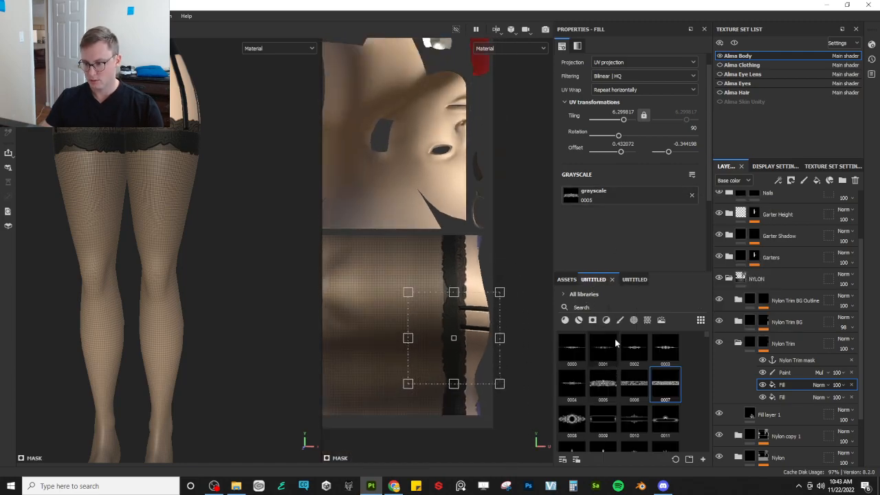
{"action": "left_click_drag", "start_coordinate": [601, 354], "coordinate": [608, 200]}
{"action": "scroll", "coordinate": [450, 344], "scroll_direction": "down", "scroll_amount": 3}
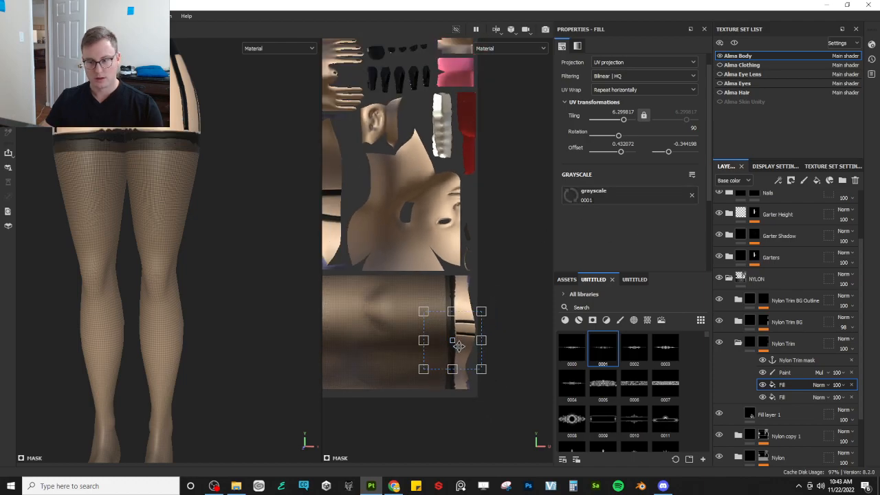
{"action": "left_click_drag", "start_coordinate": [459, 346], "coordinate": [402, 347]}
- Set the duplicated Fill's blending mode to Linear dodge (Add), keeping its pattern placement
{"action": "left_click", "coordinate": [818, 384]}
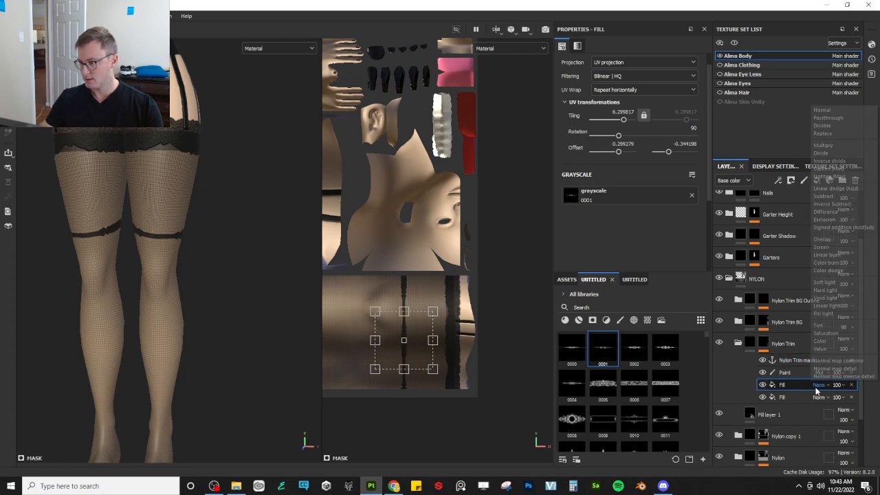
{"action": "left_click", "coordinate": [818, 188]}
{"action": "mouse_move", "coordinate": [433, 346]}
{"action": "left_mouse_down"}
{"action": "mouse_move", "coordinate": [448, 333]}
{"action": "mouse_move", "coordinate": [421, 339]}
{"action": "left_mouse_up"}
{"action": "key", "text": "ctrl+z"}
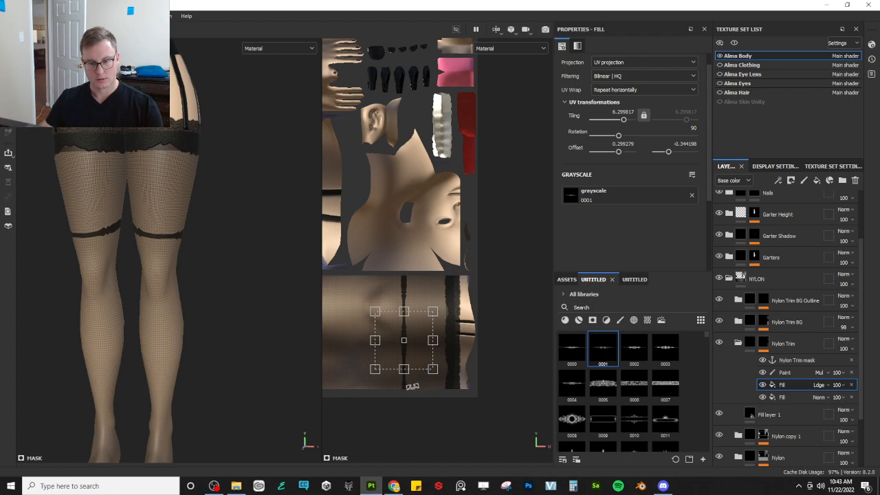
- Move the 0001 lace band up to just below the trim, at a horizontal offset of about 0.397, and check it around the legs
{"action": "middle_click_drag", "start_coordinate": [410, 389], "coordinate": [435, 365], "text": "alt"}
{"action": "scroll", "coordinate": [436, 363], "scroll_direction": "up", "scroll_amount": 3}
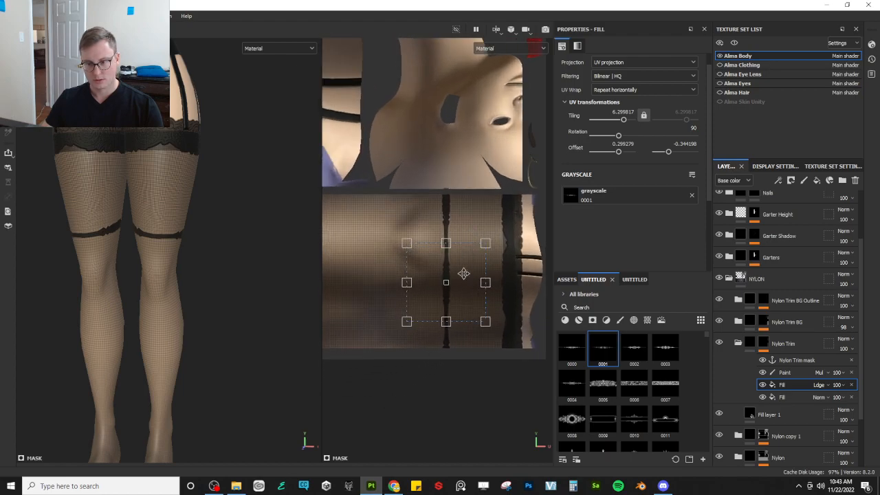
{"action": "left_click_drag", "start_coordinate": [455, 294], "coordinate": [498, 301]}
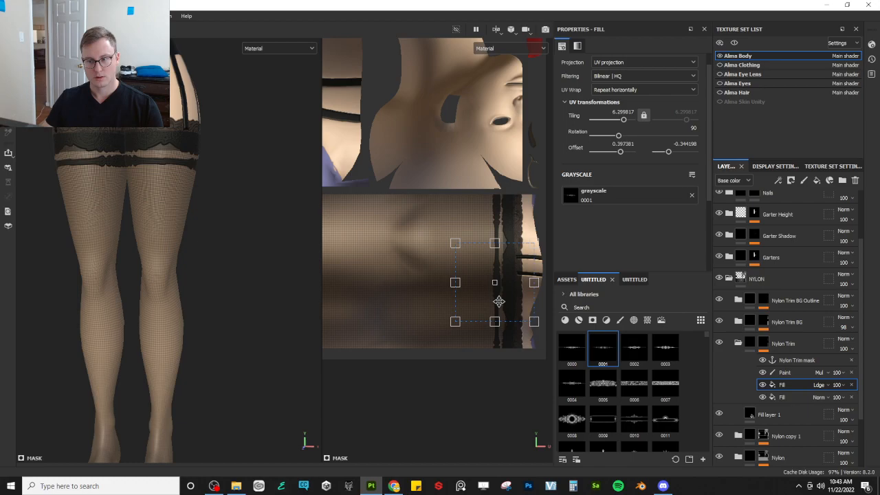
{"action": "left_click_drag", "start_coordinate": [193, 238], "coordinate": [172, 148], "text": "alt"}
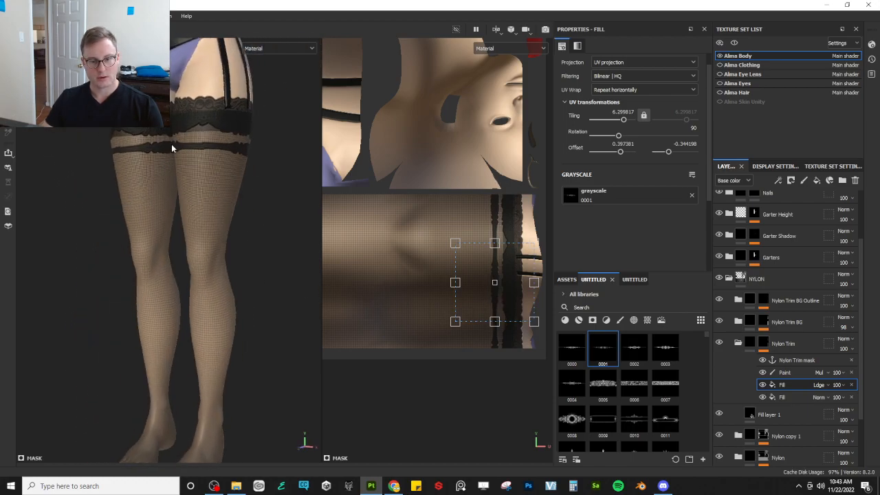
{"action": "left_click_drag", "start_coordinate": [161, 413], "coordinate": [227, 240], "text": "alt"}
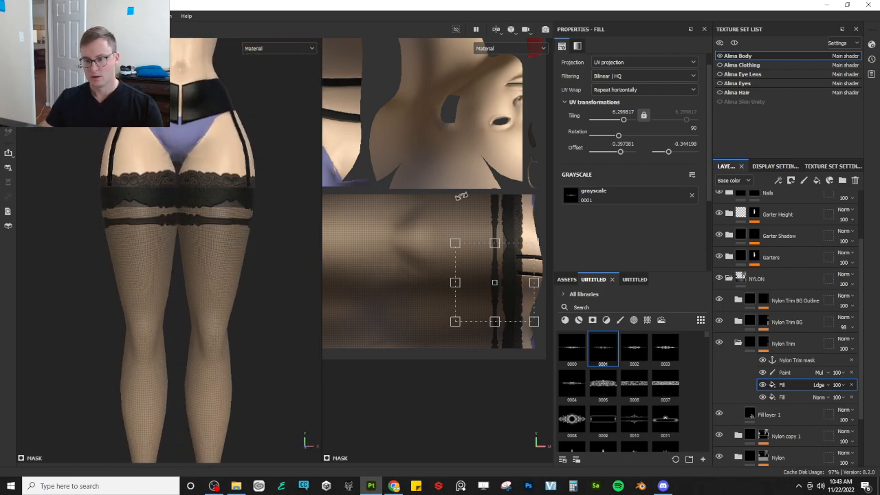
- Rotate the 0001 pattern to 0 degrees and position it as a seam down the front of the legs, at offset about 0.228, -0.252
{"action": "left_click_drag", "start_coordinate": [488, 173], "coordinate": [578, 242], "text": "shift"}
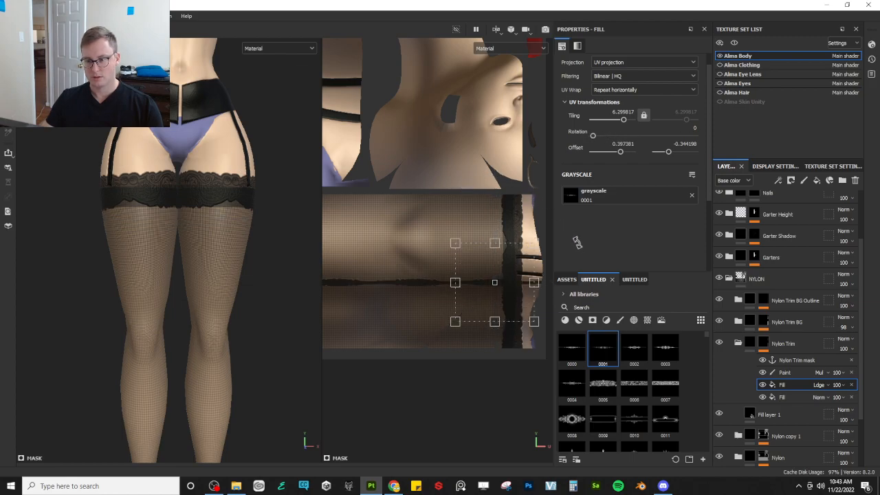
{"action": "scroll", "coordinate": [257, 257], "scroll_direction": "down", "scroll_amount": 3}
{"action": "left_click_drag", "start_coordinate": [487, 308], "coordinate": [486, 265]}
{"action": "left_click_drag", "start_coordinate": [277, 329], "coordinate": [143, 349], "text": "alt"}
{"action": "scroll", "coordinate": [468, 292], "scroll_direction": "down", "scroll_amount": 4}
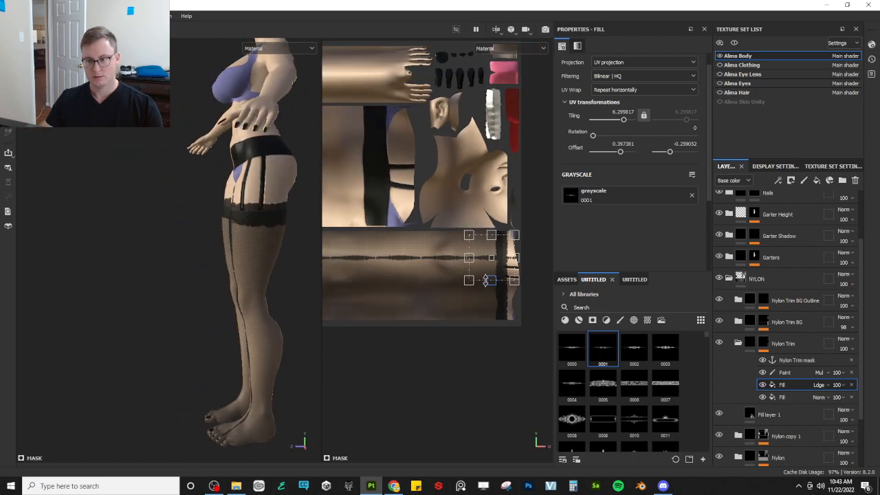
{"action": "middle_click_drag", "start_coordinate": [431, 319], "coordinate": [447, 312], "text": "alt"}
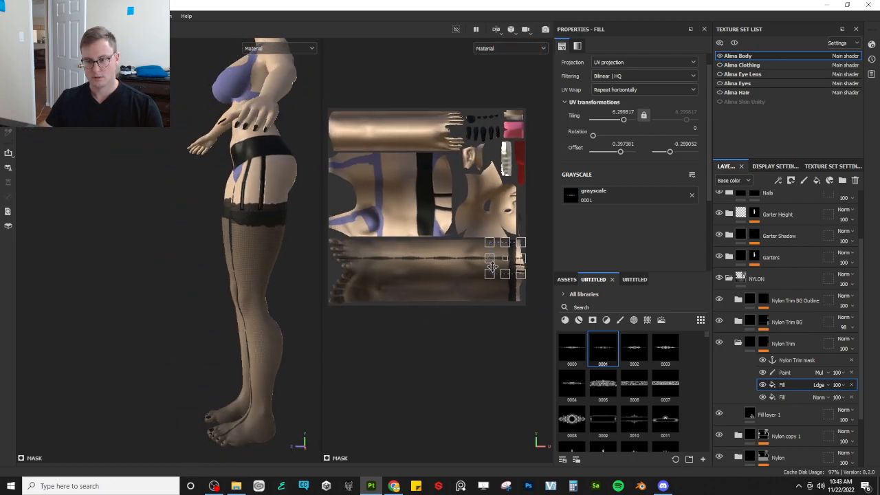
{"action": "left_click_drag", "start_coordinate": [498, 262], "coordinate": [465, 262]}
{"action": "left_click_drag", "start_coordinate": [247, 329], "coordinate": [335, 298], "text": "alt"}
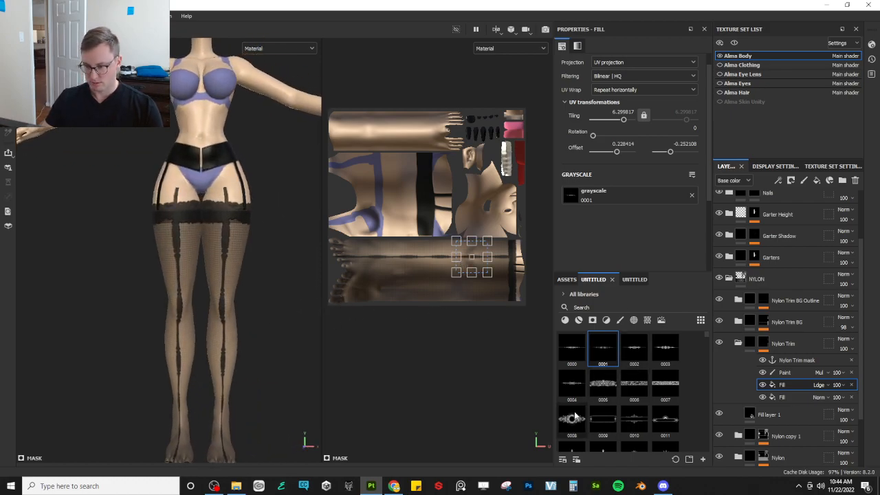
- Replace the Fill's pattern with 0008 and set its UV Wrap to None, keeping UV projection
{"action": "left_click_drag", "start_coordinate": [571, 417], "coordinate": [572, 195]}
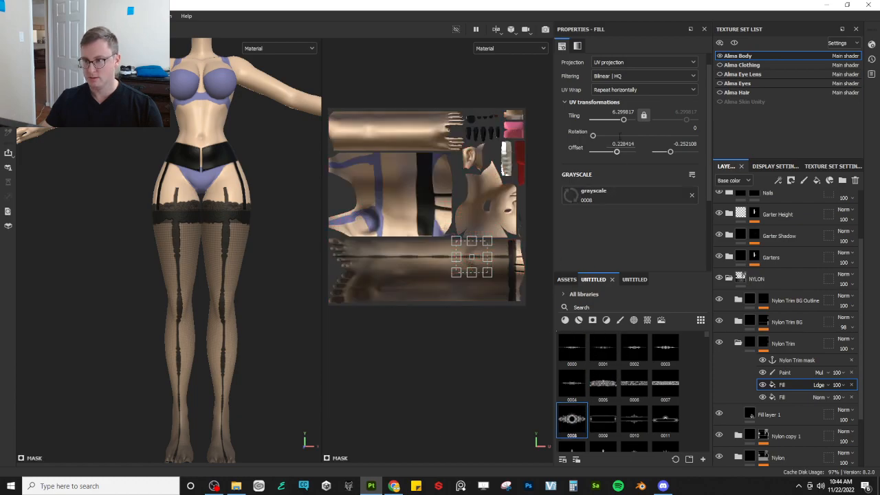
{"action": "left_click", "coordinate": [610, 63]}
{"action": "left_click", "coordinate": [613, 84]}
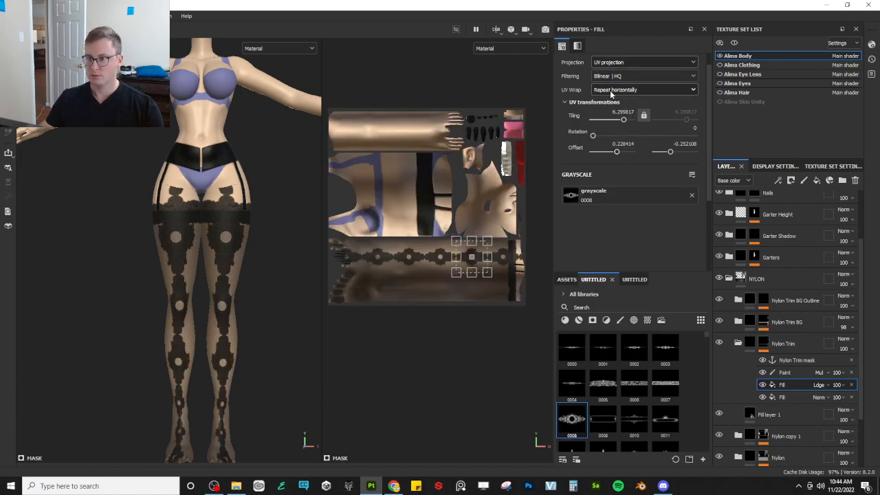
{"action": "left_click", "coordinate": [611, 90]}
{"action": "left_click", "coordinate": [612, 99]}
{"action": "scroll", "coordinate": [444, 299], "scroll_direction": "up", "scroll_amount": 5}
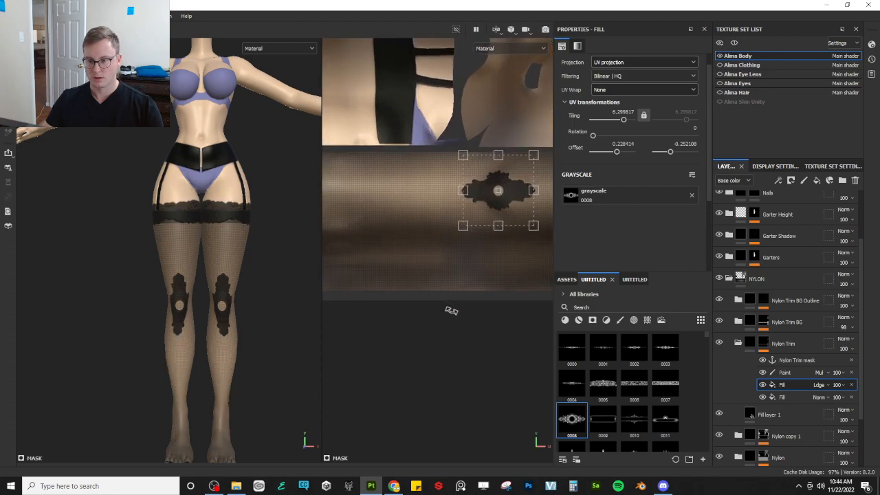
- Enlarge the 0008 motif to a second tiling value of about 4.34 at offset about 0.156, -0.288, and inspect it on the leg
{"action": "left_click_drag", "start_coordinate": [427, 256], "coordinate": [362, 289]}
{"action": "scroll", "coordinate": [469, 266], "scroll_direction": "up", "scroll_amount": 5}
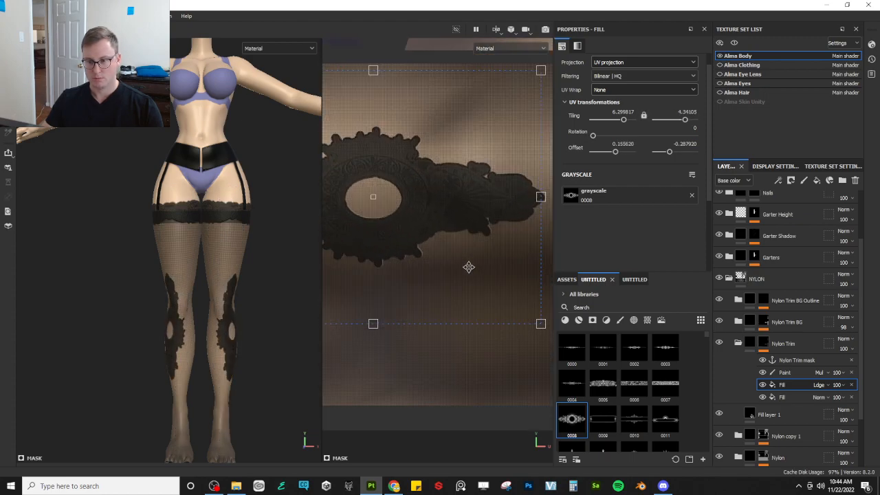
{"action": "scroll", "coordinate": [469, 268], "scroll_direction": "down", "scroll_amount": 3}
{"action": "left_click_drag", "start_coordinate": [260, 335], "coordinate": [180, 319], "text": "alt"}
{"action": "middle_click_drag", "start_coordinate": [488, 275], "coordinate": [368, 294], "text": "alt"}
{"action": "scroll", "coordinate": [368, 295], "scroll_direction": "down", "scroll_amount": 3}
{"action": "middle_click_drag", "start_coordinate": [330, 337], "coordinate": [436, 368], "text": "alt"}
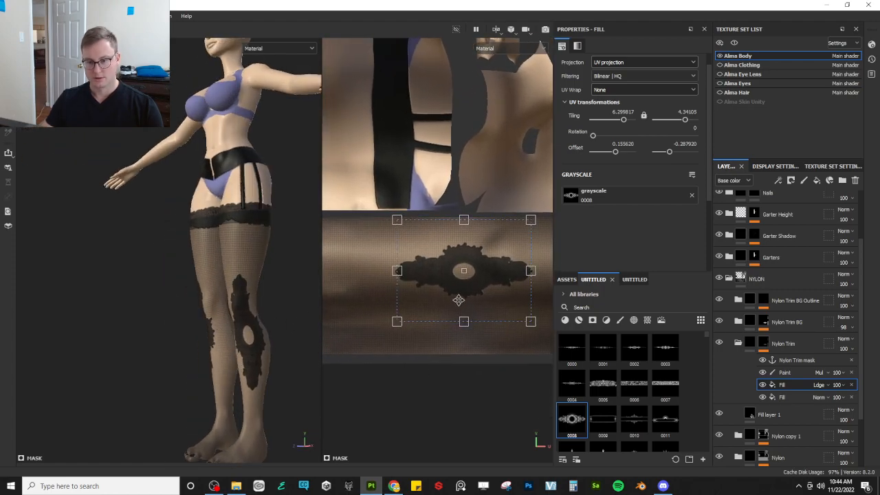
- Move the 0008 motif up to the thigh area, at offset about 0.268, -0.222, keeping its rotation at 0
{"action": "left_click_drag", "start_coordinate": [458, 300], "coordinate": [513, 266]}
{"action": "scroll", "coordinate": [459, 324], "scroll_direction": "down", "scroll_amount": 2}
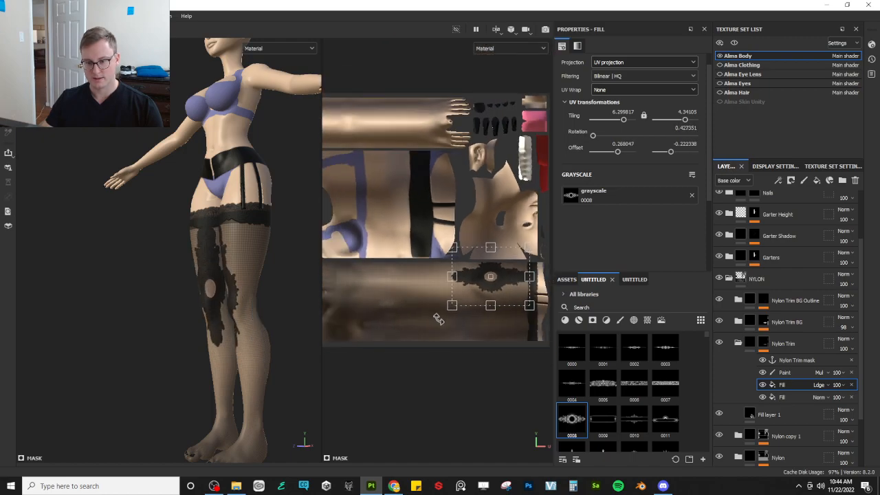
{"action": "left_click_drag", "start_coordinate": [438, 319], "coordinate": [434, 311]}
{"action": "key", "text": "ctrl+z"}
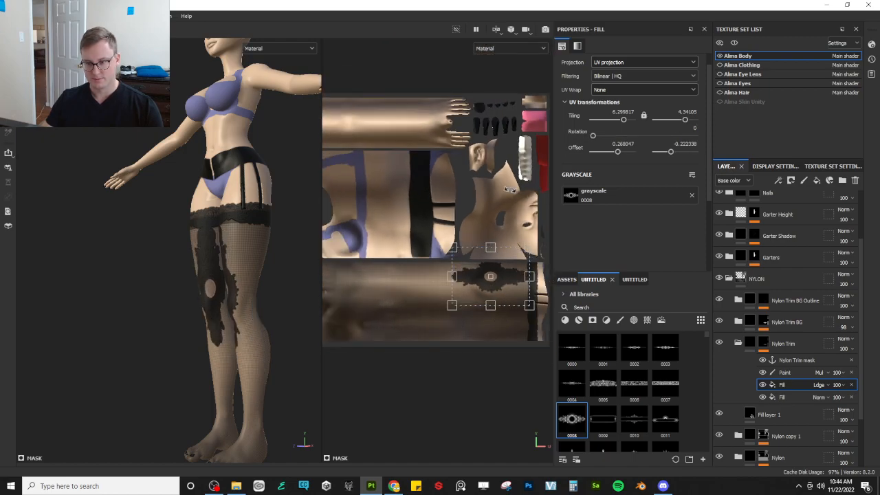
- Rotate the 0008 motif to 270 degrees and centre it across the stocking's UV shell, at a vertical offset of about -0.266
{"action": "left_click_drag", "start_coordinate": [543, 261], "coordinate": [540, 301]}
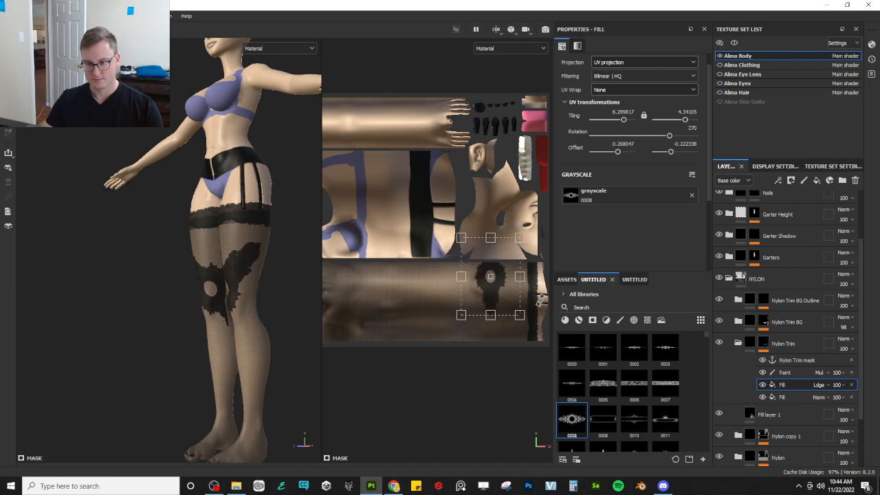
{"action": "left_click_drag", "start_coordinate": [490, 350], "coordinate": [491, 344]}
{"action": "left_click_drag", "start_coordinate": [177, 314], "coordinate": [253, 303], "text": "alt"}
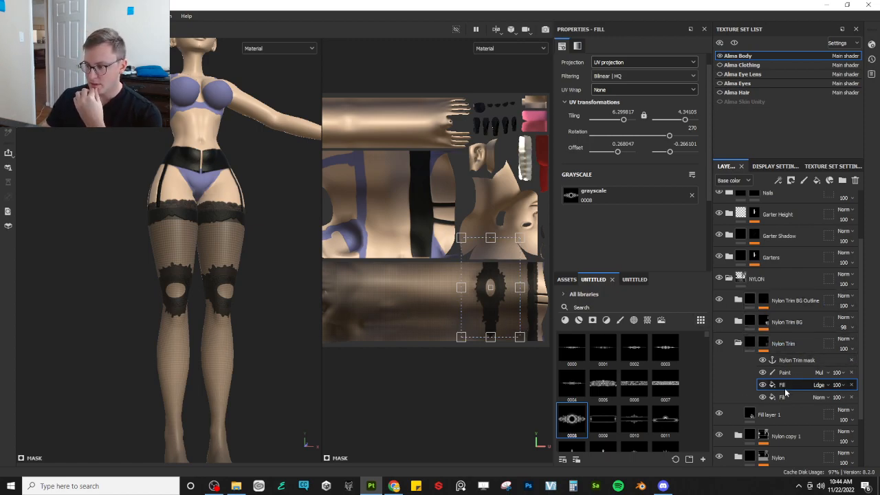
{"action": "scroll", "coordinate": [445, 348], "scroll_direction": "up", "scroll_amount": 5}
{"action": "left_click_drag", "start_coordinate": [504, 378], "coordinate": [381, 383]}
{"action": "key", "text": "ctrl+z"}
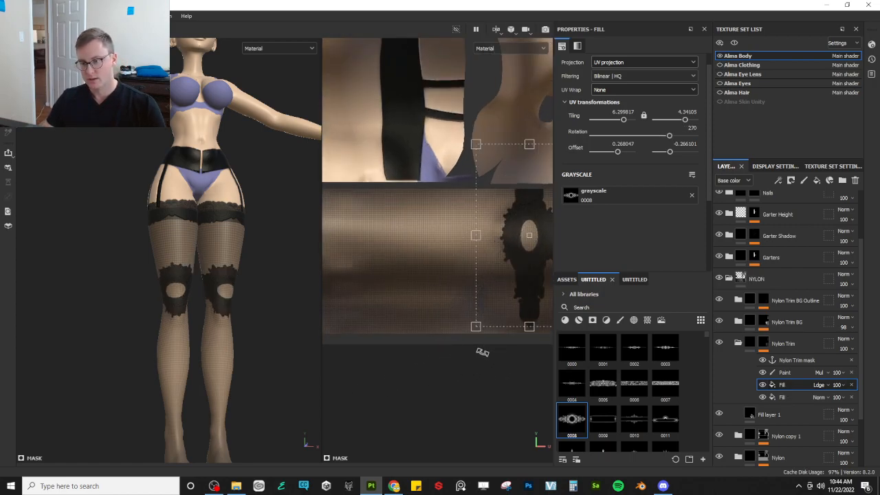
{"action": "left_click_drag", "start_coordinate": [448, 346], "coordinate": [454, 348]}
{"action": "key", "text": "ctrl+z"}
- Move the 0008 Fill above the Nylon Trim mask anchor so the motif is left out of the trim background and outline
{"action": "middle_click_drag", "start_coordinate": [490, 310], "coordinate": [413, 332], "text": "alt"}
{"action": "left_click_drag", "start_coordinate": [806, 386], "coordinate": [798, 360]}
{"action": "scroll", "coordinate": [449, 371], "scroll_direction": "up", "scroll_amount": 2}
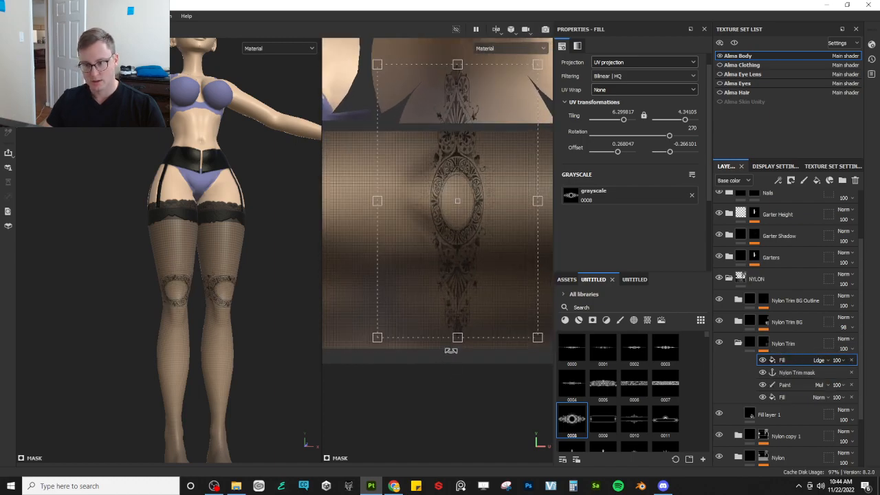
- Reposition and resize the 0008 motif to fit the stocking's UV shell, with a second tiling value of about 4.07 and offset about 0.266, -0.318
{"action": "left_click_drag", "start_coordinate": [467, 284], "coordinate": [471, 291]}
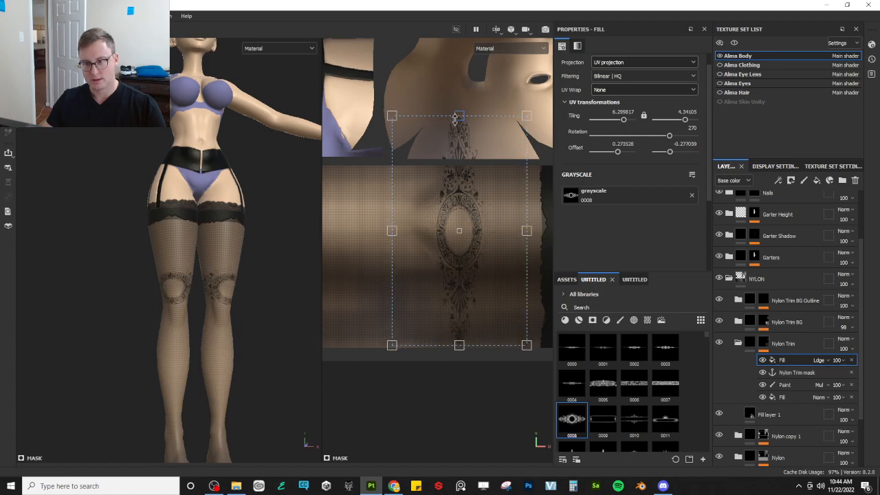
{"action": "left_click_drag", "start_coordinate": [454, 118], "coordinate": [459, 160]}
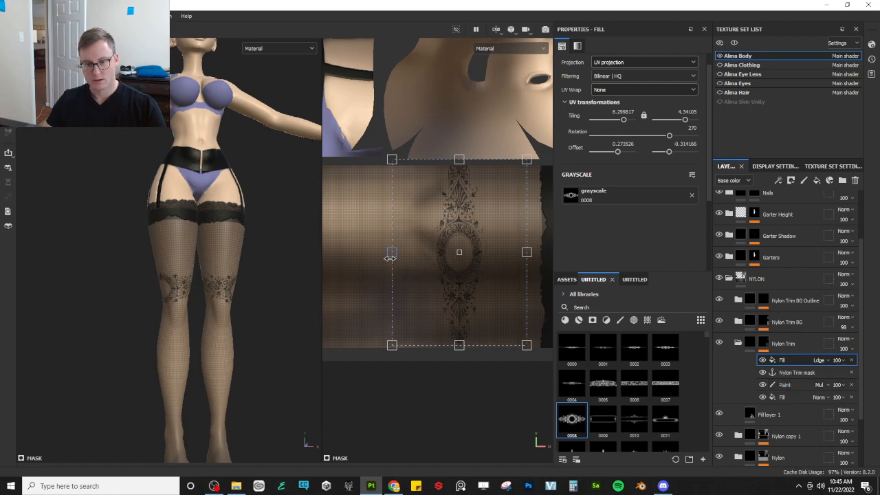
{"action": "left_click_drag", "start_coordinate": [390, 258], "coordinate": [351, 259]}
{"action": "left_click_drag", "start_coordinate": [375, 261], "coordinate": [382, 265]}
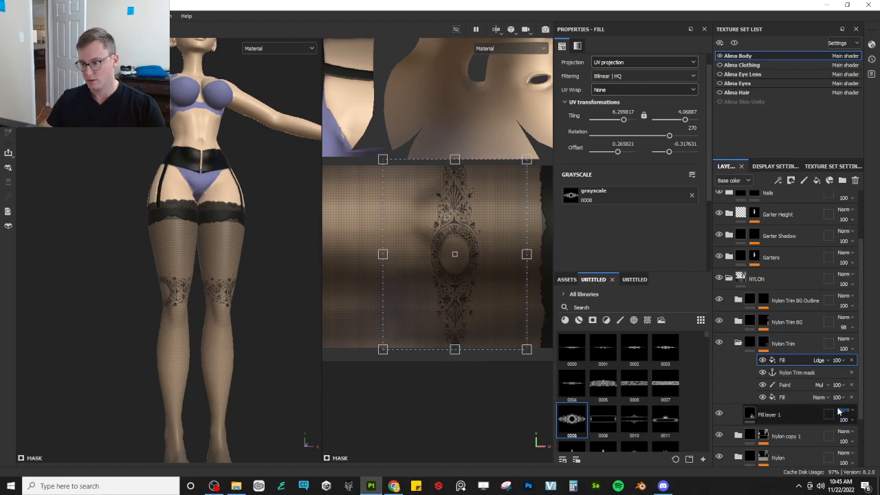
- Duplicate the Multiply Paint effect, place the copy above the 0008 Fill, and reselect that Fill
{"action": "left_click", "coordinate": [791, 385]}
{"action": "key", "text": "ctrl+d"}
{"action": "left_click_drag", "start_coordinate": [790, 387], "coordinate": [791, 356]}
{"action": "left_click", "coordinate": [792, 372]}
- Enlarge the 0008 motif to a second tiling value of about 2.55 and place it below the lace trim, at offset about 0.365, -0.316
{"action": "scroll", "coordinate": [473, 219], "scroll_direction": "down", "scroll_amount": 3}
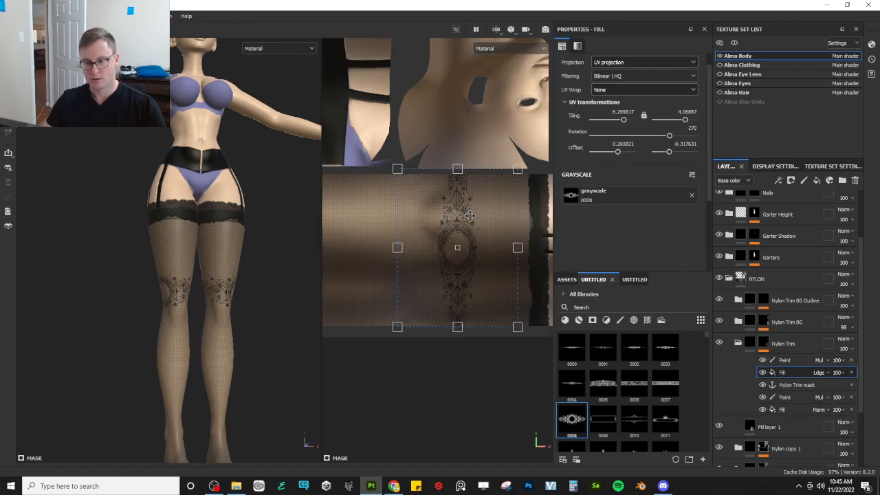
{"action": "left_click_drag", "start_coordinate": [457, 172], "coordinate": [456, 160]}
{"action": "scroll", "coordinate": [453, 201], "scroll_direction": "down", "scroll_amount": 1}
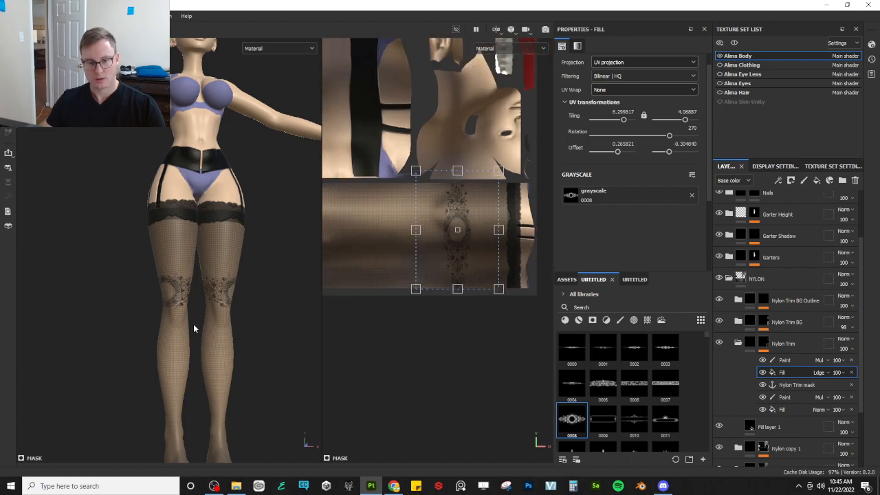
{"action": "left_click_drag", "start_coordinate": [194, 329], "coordinate": [263, 322], "text": "alt"}
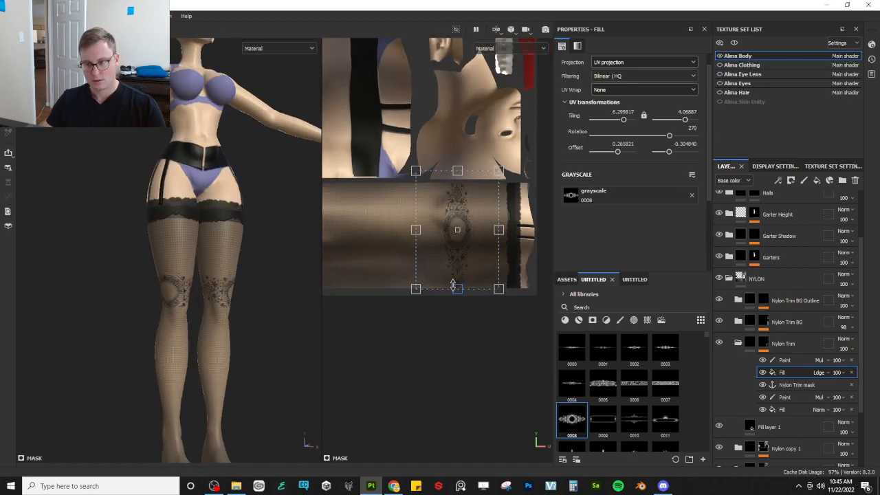
{"action": "left_click_drag", "start_coordinate": [453, 284], "coordinate": [455, 295]}
{"action": "left_click_drag", "start_coordinate": [499, 233], "coordinate": [548, 238]}
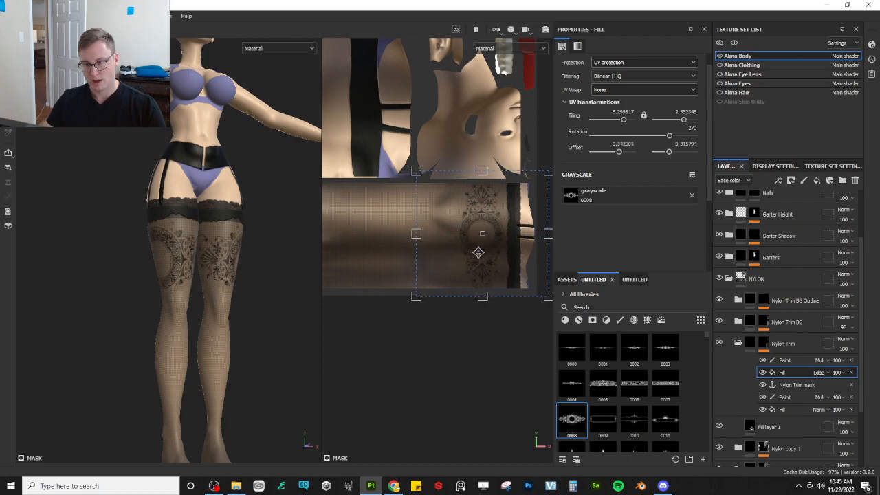
{"action": "left_click_drag", "start_coordinate": [478, 252], "coordinate": [481, 252]}
{"action": "left_click_drag", "start_coordinate": [123, 269], "coordinate": [225, 296], "text": "alt"}
{"action": "scroll", "coordinate": [153, 273], "scroll_direction": "up", "scroll_amount": 6}
{"action": "scroll", "coordinate": [215, 273], "scroll_direction": "down", "scroll_amount": 8}
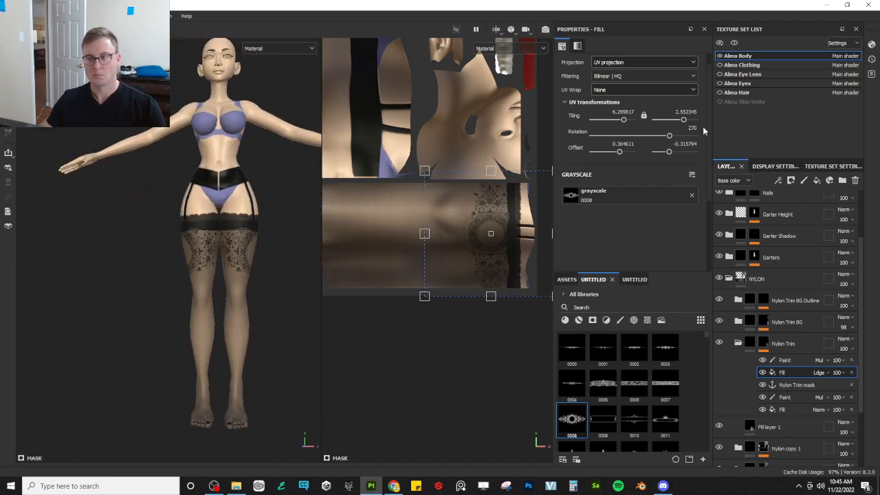
- Try Repeat horizontally for the 0008 Fill's UV Wrap, and set it to Repeat vertically
{"action": "left_click", "coordinate": [627, 90]}
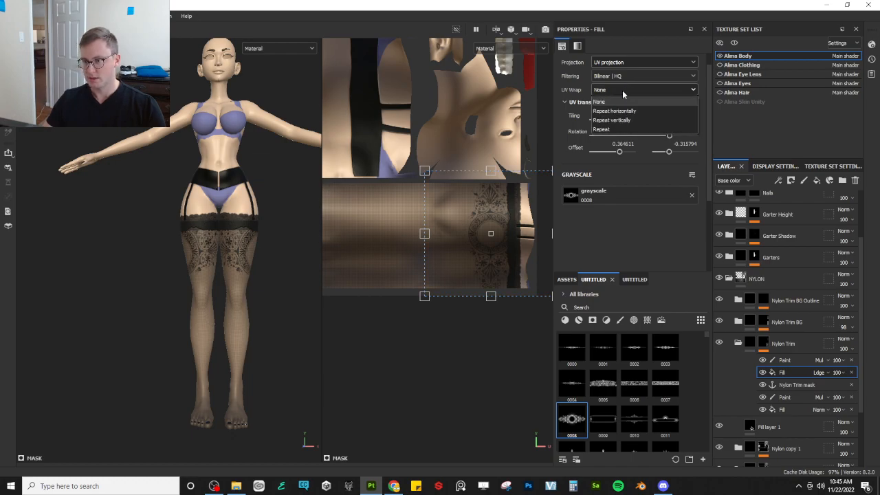
{"action": "left_click", "coordinate": [618, 110]}
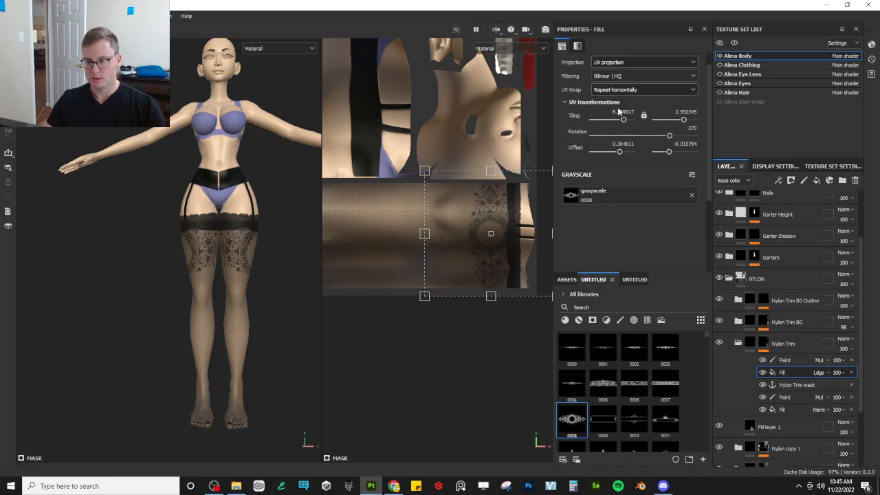
{"action": "left_click", "coordinate": [626, 91]}
{"action": "left_click", "coordinate": [616, 121]}
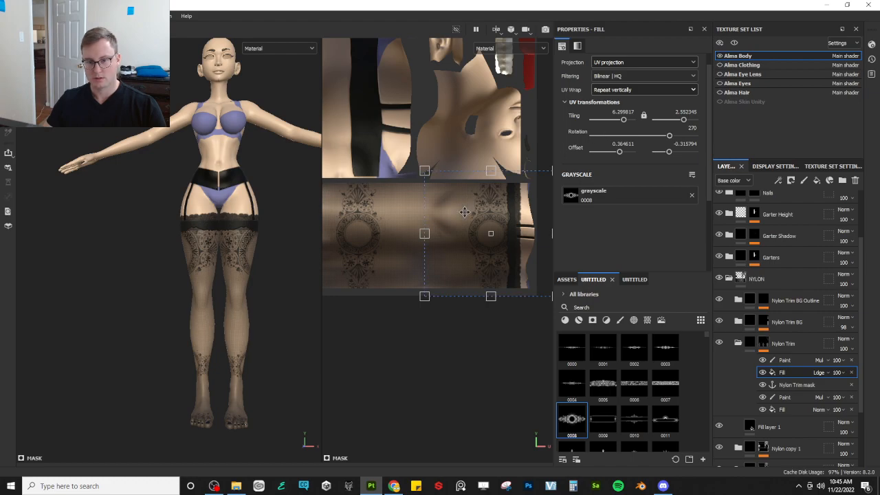
- Undo the UV Wrap changes on the 0008 Fill, back to None
{"action": "key", "text": "ctrl"}
{"action": "key", "text": "ctrl+z"}
{"action": "key", "text": "ctrl+z"}
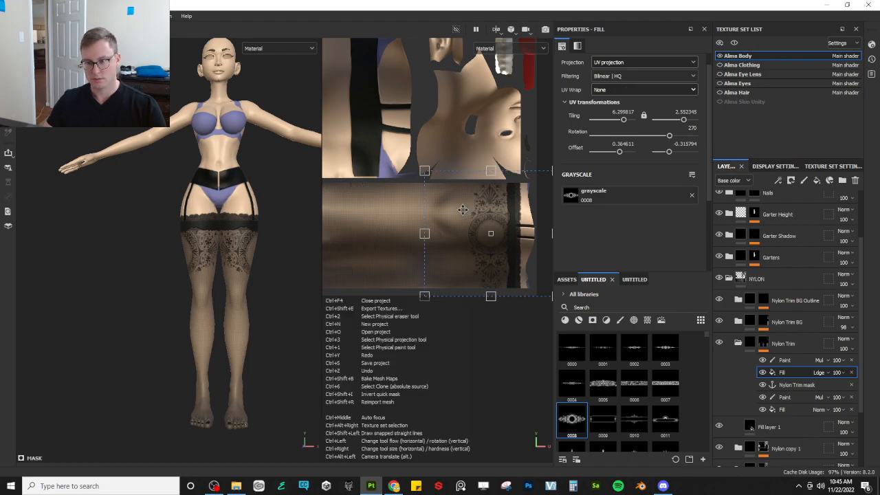
- Duplicate the 0008 Fill and move the copy along the stocking's UV shell to the ankle, at offset about -0.091, -0.316
{"action": "middle_click_drag", "start_coordinate": [468, 314], "coordinate": [521, 312], "text": "alt"}
{"action": "key", "text": "ctrl+d"}
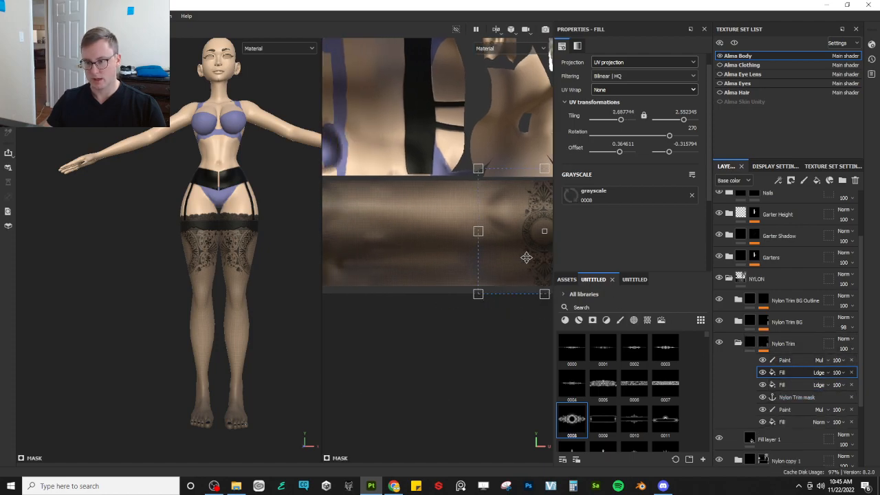
{"action": "left_click_drag", "start_coordinate": [524, 259], "coordinate": [480, 263], "text": "shift"}
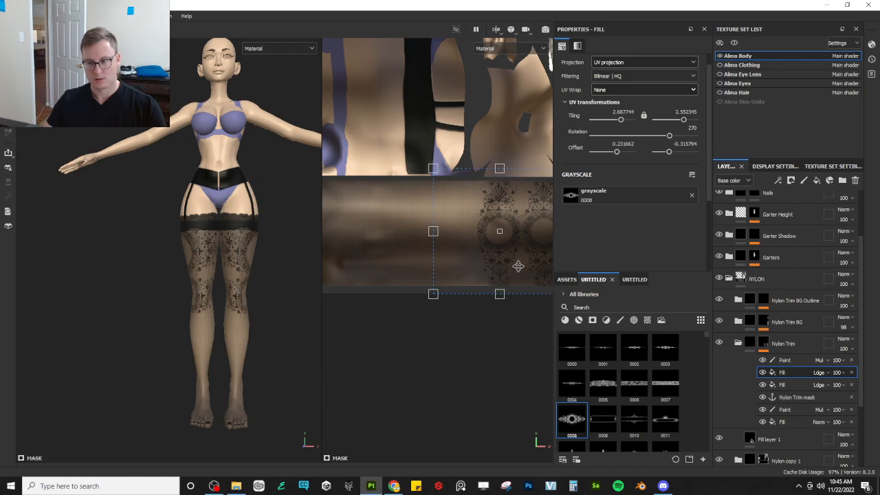
{"action": "left_click_drag", "start_coordinate": [508, 261], "coordinate": [392, 269], "text": "shift"}
{"action": "left_click_drag", "start_coordinate": [197, 363], "coordinate": [108, 357], "text": "alt"}
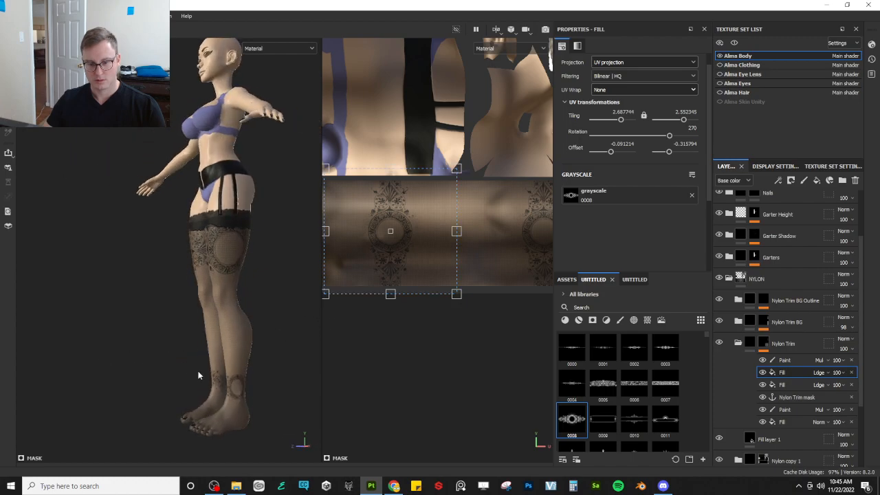
{"action": "middle_click_drag", "start_coordinate": [200, 376], "coordinate": [161, 292], "text": "alt"}
{"action": "scroll", "coordinate": [175, 300], "scroll_direction": "up", "scroll_amount": 3}
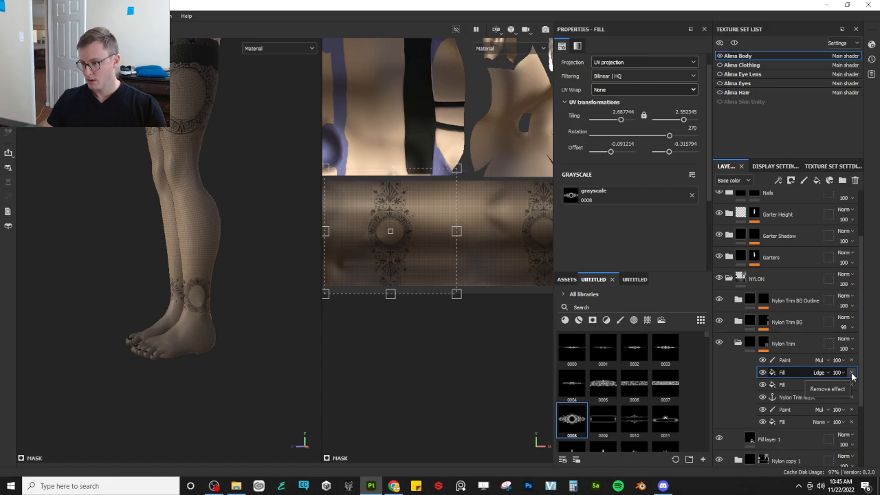
- Replace the copied Fill's motif with 0005 and move it up to the thigh, at offset about 0.266, -0.316
{"action": "left_click_drag", "start_coordinate": [604, 390], "coordinate": [595, 197]}
{"action": "scroll", "coordinate": [163, 304], "scroll_direction": "up", "scroll_amount": 2}
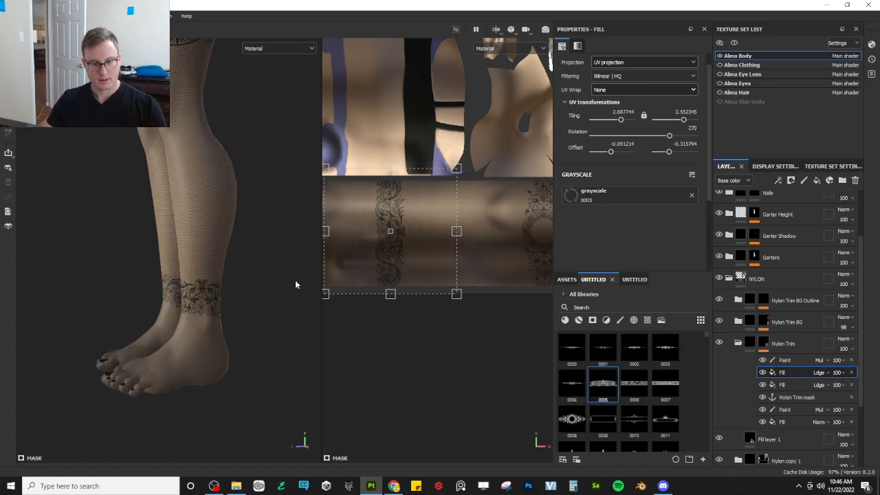
{"action": "scroll", "coordinate": [374, 260], "scroll_direction": "down", "scroll_amount": 2}
{"action": "middle_click_drag", "start_coordinate": [431, 265], "coordinate": [407, 267], "text": "alt"}
{"action": "scroll", "coordinate": [399, 267], "scroll_direction": "up", "scroll_amount": 1}
{"action": "left_click_drag", "start_coordinate": [371, 250], "coordinate": [517, 250]}
{"action": "left_click_drag", "start_coordinate": [227, 130], "coordinate": [263, 121], "text": "alt"}
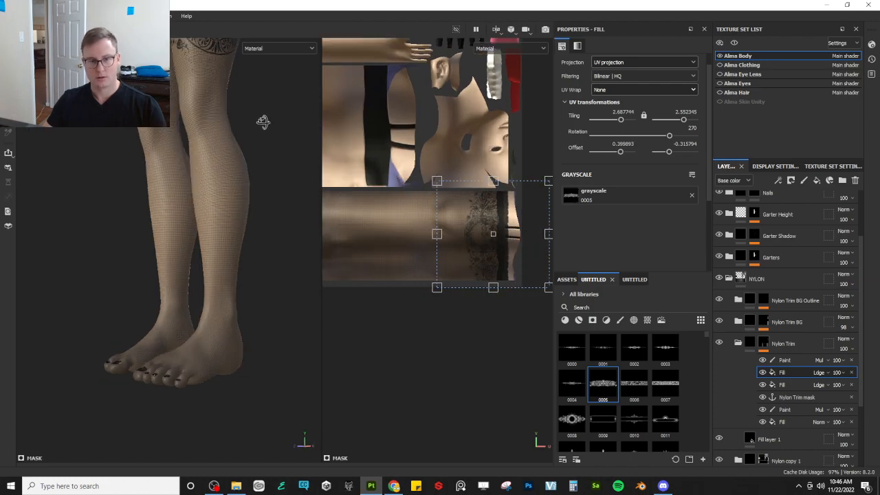
{"action": "middle_click_drag", "start_coordinate": [263, 122], "coordinate": [220, 328], "text": "alt"}
{"action": "left_click_drag", "start_coordinate": [220, 328], "coordinate": [279, 311], "text": "alt"}
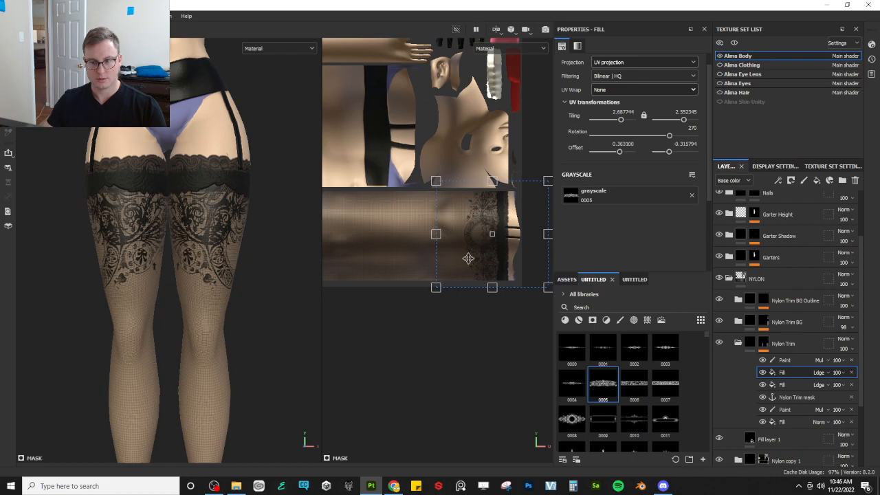
{"action": "left_click_drag", "start_coordinate": [489, 259], "coordinate": [448, 258]}
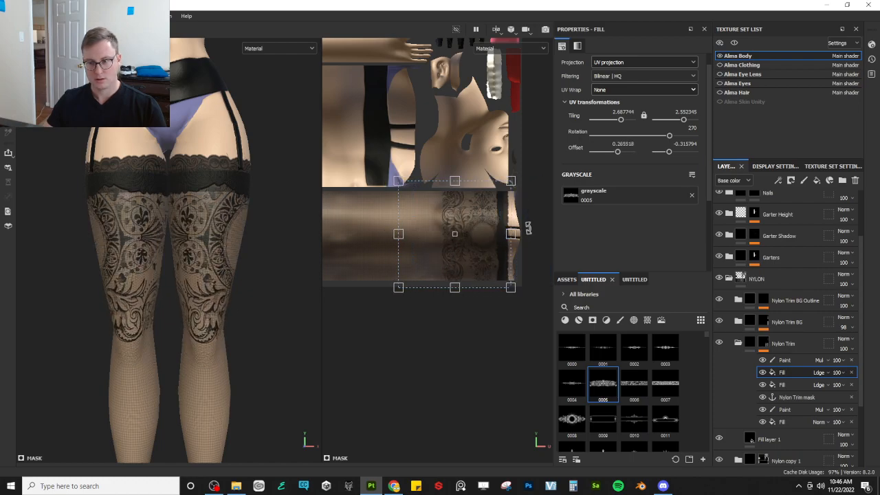
- Rotate the 0005 motif to 90 degrees and nudge it against the 0008 motif, at offset about 0.269, -0.316
{"action": "left_click_drag", "start_coordinate": [528, 228], "coordinate": [227, 321]}
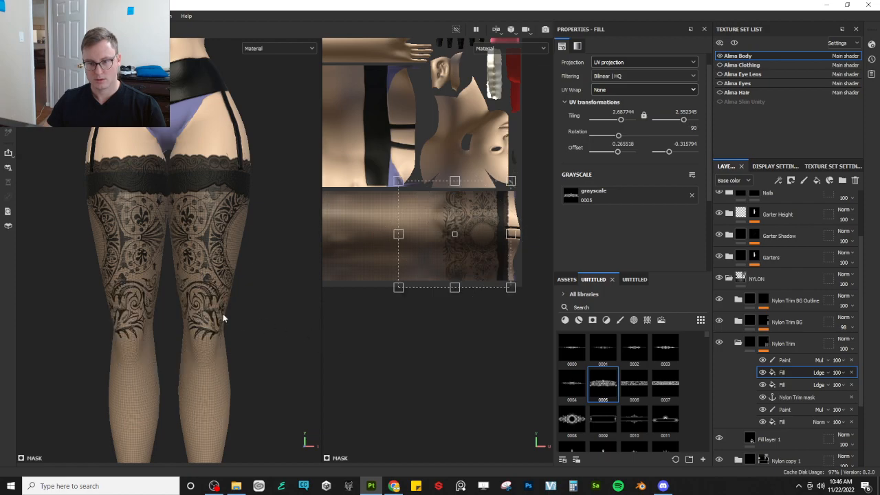
{"action": "left_click_drag", "start_coordinate": [454, 255], "coordinate": [474, 249]}
{"action": "scroll", "coordinate": [465, 256], "scroll_direction": "up", "scroll_amount": 2}
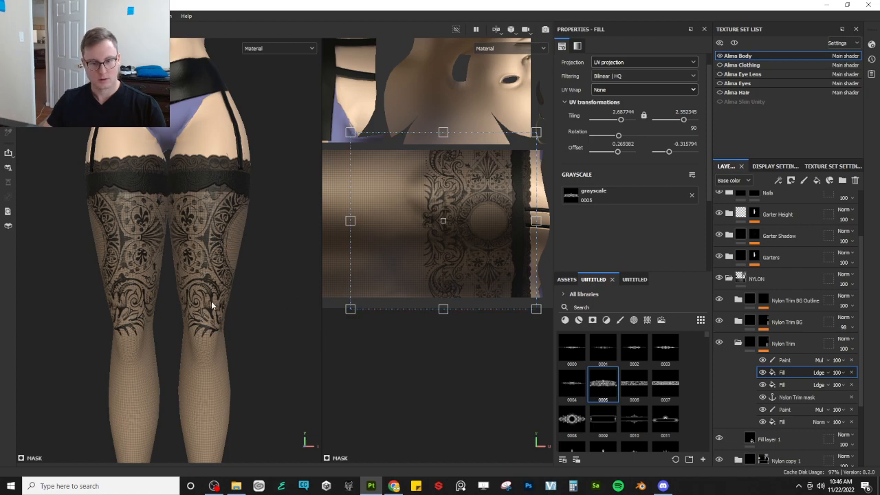
{"action": "mouse_move", "coordinate": [212, 305]}
{"action": "left_mouse_down", "text": "alt"}
{"action": "mouse_move", "coordinate": [297, 287]}
{"action": "mouse_move", "coordinate": [428, 289]}
{"action": "mouse_move", "coordinate": [356, 281]}
{"action": "mouse_move", "coordinate": [206, 291]}
{"action": "left_mouse_up", "text": "alt"}
{"action": "scroll", "coordinate": [209, 291], "scroll_direction": "down", "scroll_amount": 3}
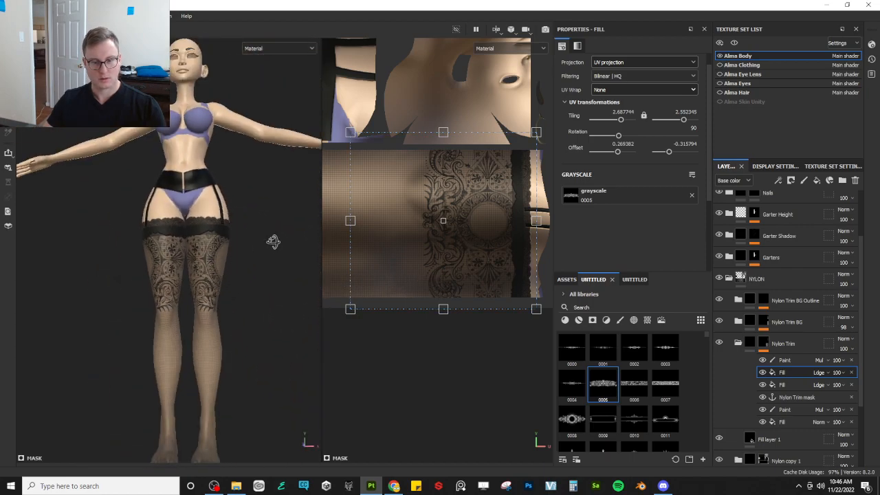
{"action": "left_click_drag", "start_coordinate": [273, 241], "coordinate": [253, 256], "text": "alt"}
{"action": "scroll", "coordinate": [259, 282], "scroll_direction": "up", "scroll_amount": 3}
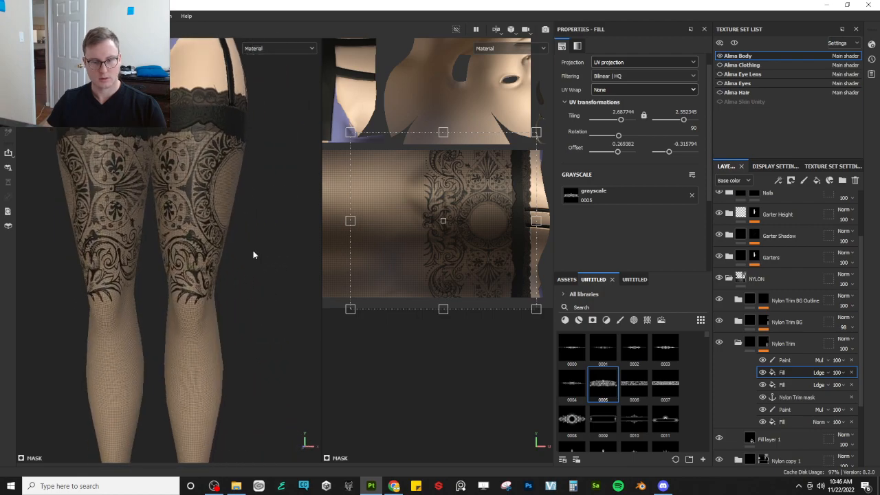
{"action": "scroll", "coordinate": [214, 291], "scroll_direction": "down", "scroll_amount": 4}
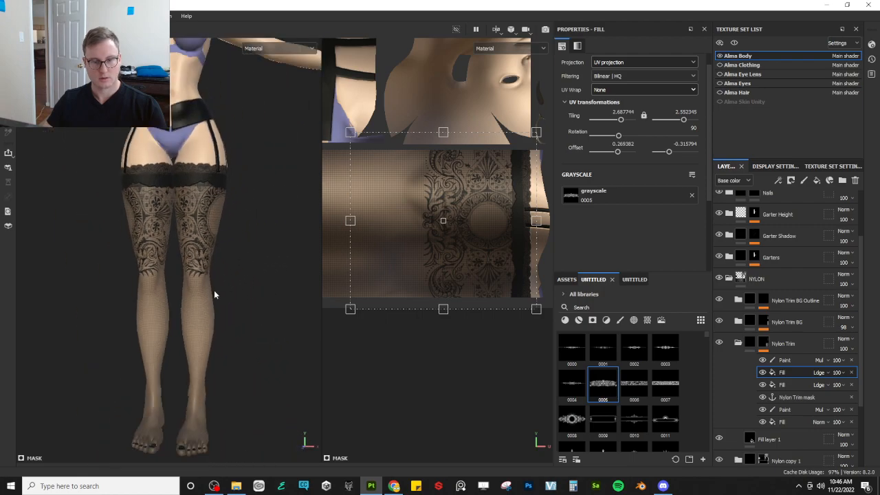
- Duplicate the 0005 and 0008 Fills together and move the 0008 copy down the leg to offset about 0.169, -0.316
{"action": "left_click", "coordinate": [782, 384], "text": "ctrl"}
{"action": "key", "text": "ctrl+d"}
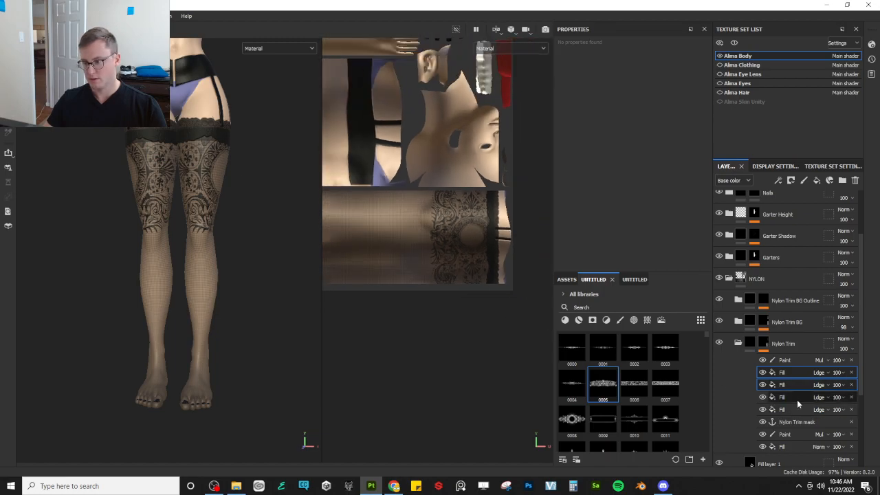
{"action": "left_click", "coordinate": [800, 386]}
{"action": "left_click_drag", "start_coordinate": [456, 262], "coordinate": [427, 260]}
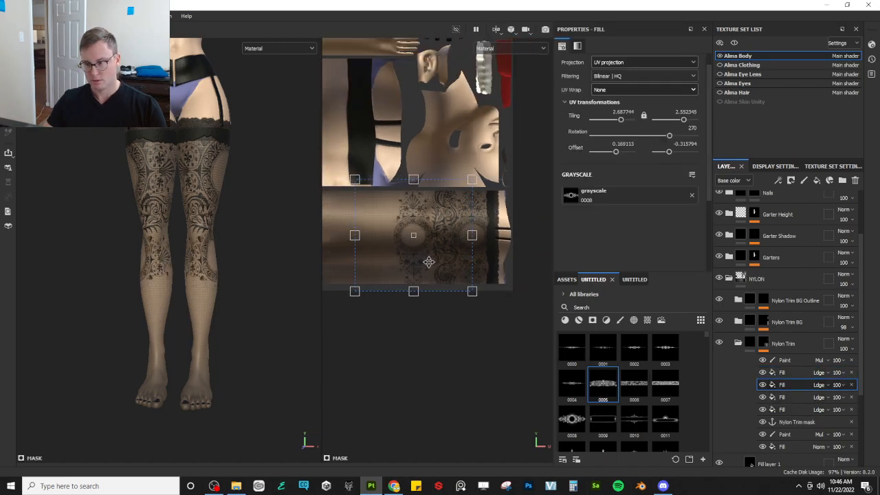
- Move the duplicated 0005 Fill down to the calf, below the second 0008 motif, at offset about 0.069, -0.316
{"action": "left_click", "coordinate": [788, 396]}
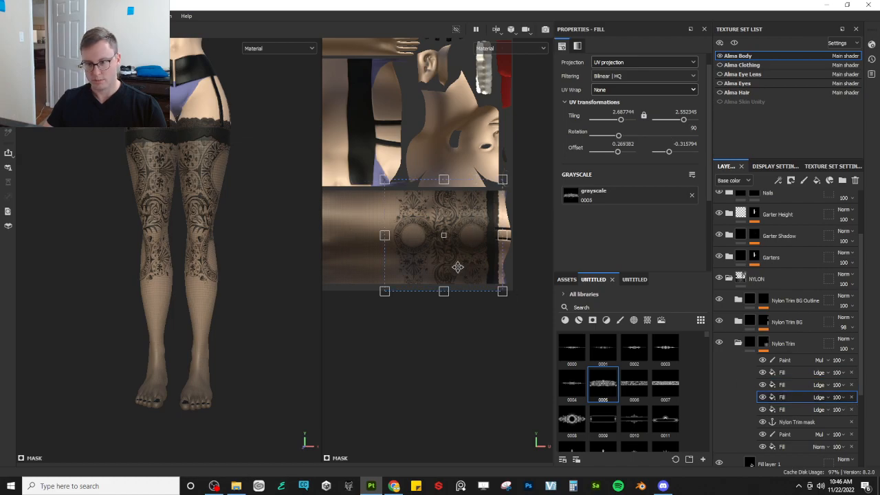
{"action": "left_click_drag", "start_coordinate": [457, 267], "coordinate": [406, 268]}
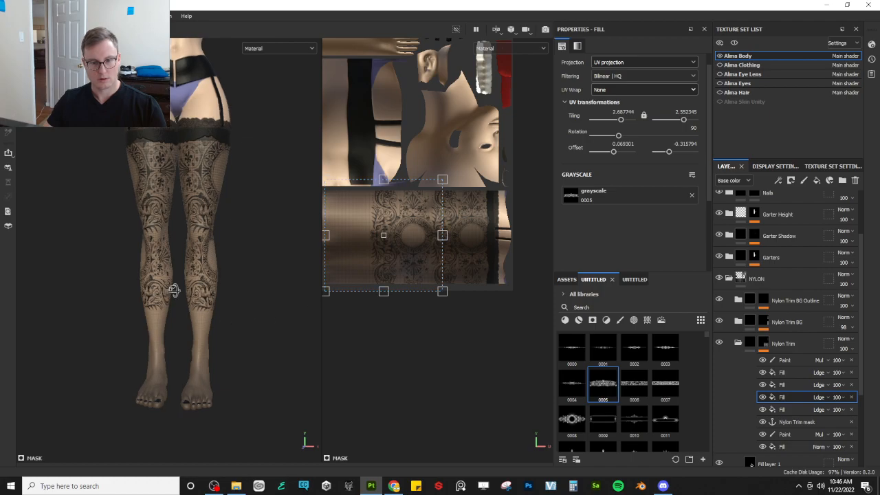
{"action": "mouse_move", "coordinate": [171, 291]}
{"action": "left_mouse_down", "text": "alt"}
{"action": "mouse_move", "coordinate": [279, 281]}
{"action": "mouse_move", "coordinate": [161, 269]}
{"action": "mouse_move", "coordinate": [48, 271]}
{"action": "mouse_move", "coordinate": [250, 304]}
{"action": "mouse_move", "coordinate": [186, 298]}
{"action": "left_mouse_up", "text": "alt"}
{"action": "scroll", "coordinate": [171, 298], "scroll_direction": "down", "scroll_amount": 5}
{"action": "scroll", "coordinate": [187, 296], "scroll_direction": "up", "scroll_amount": 3}
{"action": "scroll", "coordinate": [196, 293], "scroll_direction": "up", "scroll_amount": 4}
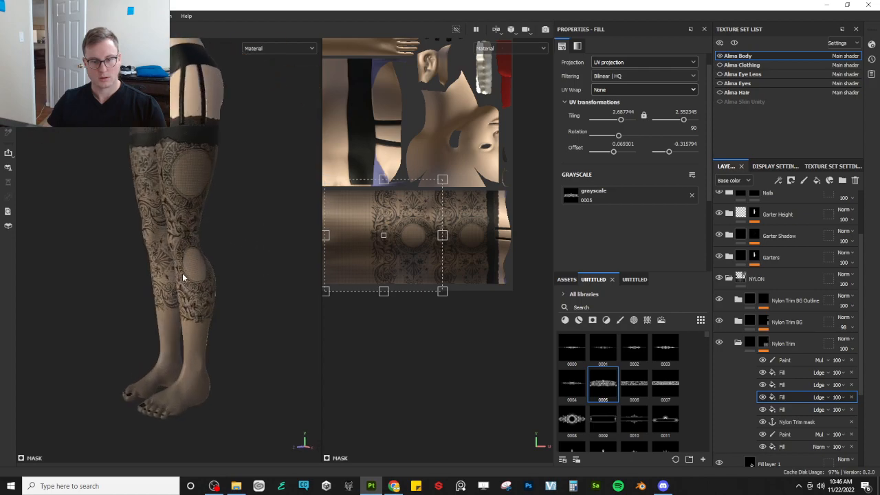
{"action": "left_click_drag", "start_coordinate": [203, 163], "coordinate": [279, 180], "text": "alt"}
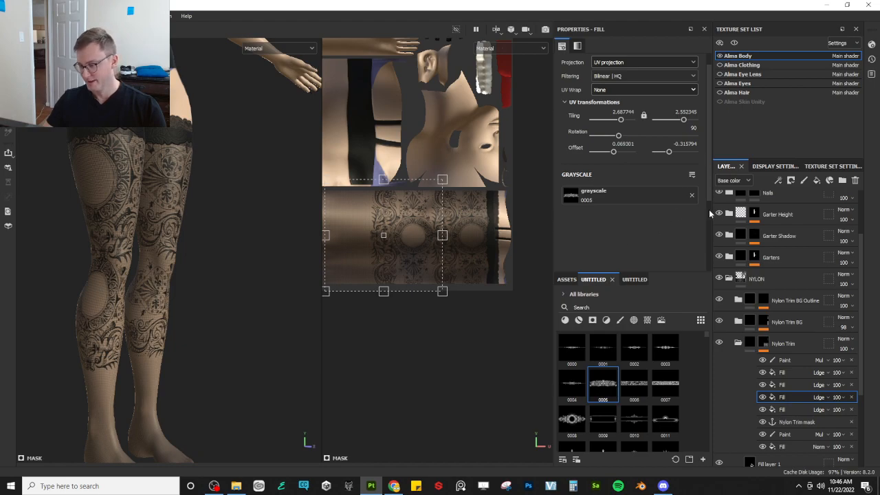
- Duplicate the original 0008 Fill at the thigh and replace the copy's motif with 0034
{"action": "left_click", "coordinate": [800, 373]}
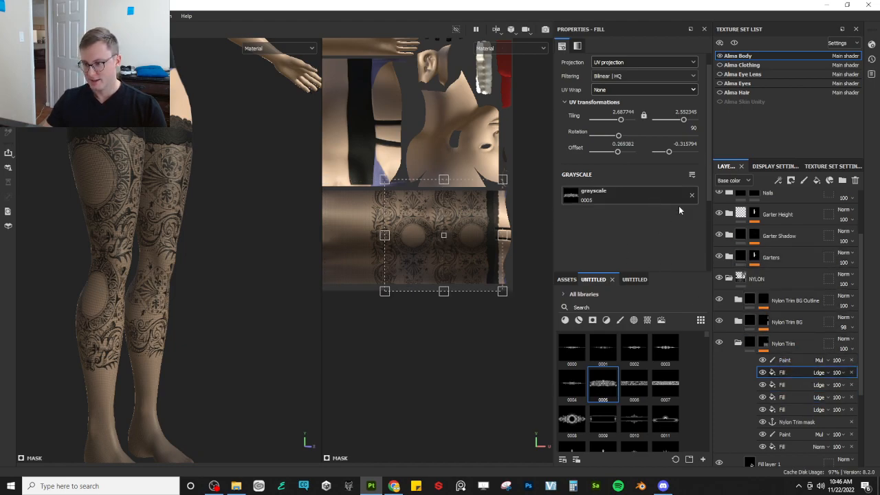
{"action": "left_click", "coordinate": [799, 385]}
{"action": "left_click", "coordinate": [797, 397]}
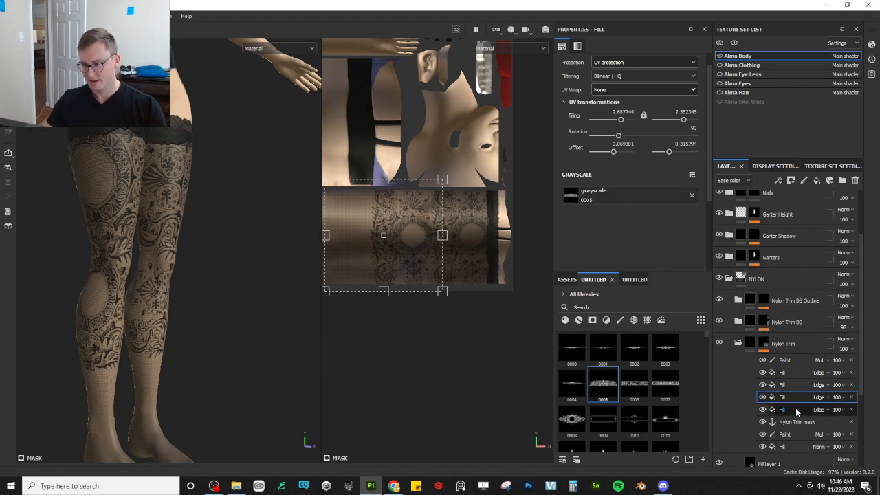
{"action": "left_click", "coordinate": [797, 410]}
{"action": "key", "text": "ctrl+d"}
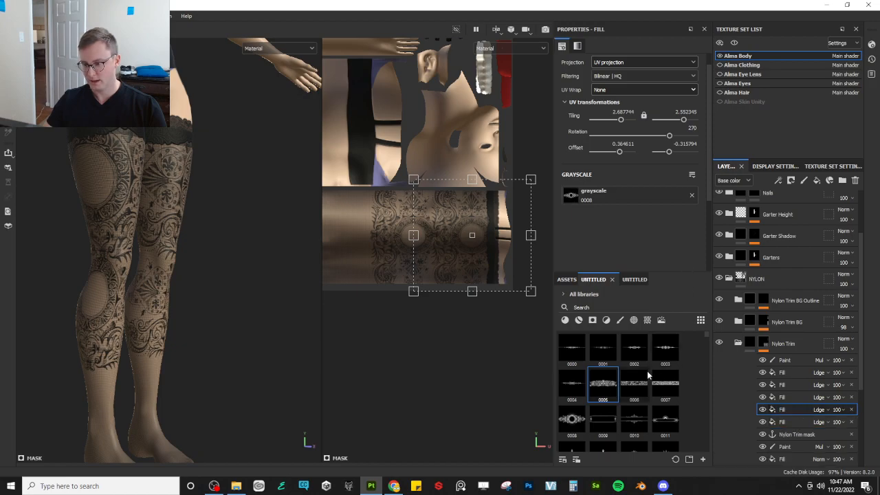
{"action": "scroll", "coordinate": [643, 394], "scroll_direction": "down", "scroll_amount": 5}
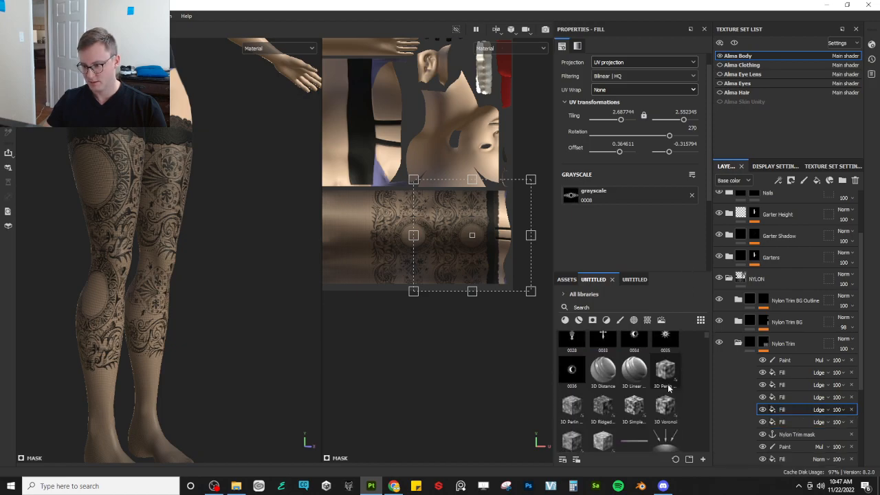
{"action": "left_click_drag", "start_coordinate": [636, 340], "coordinate": [589, 201]}
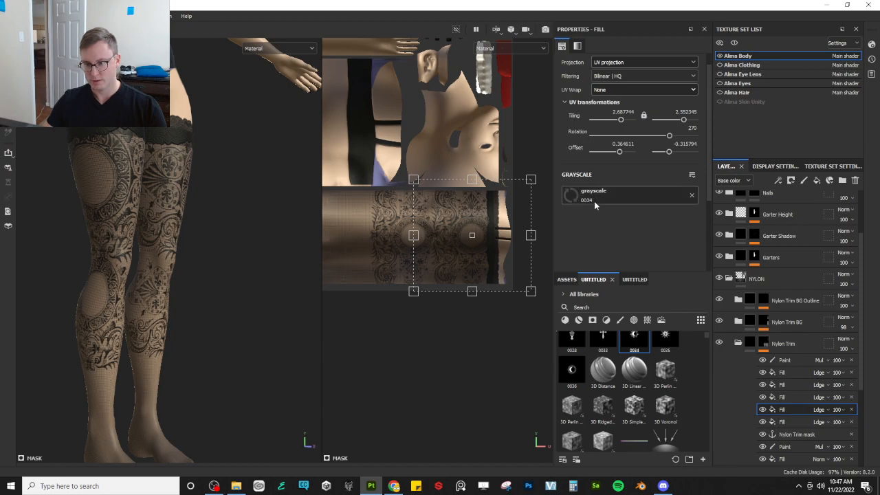
- Shrink the 0034 moon motif to fit inside the thigh's circle, with a second tiling value of about 4.26, and save the project
{"action": "scroll", "coordinate": [476, 313], "scroll_direction": "up", "scroll_amount": 3}
{"action": "left_click_drag", "start_coordinate": [87, 235], "coordinate": [115, 224], "text": "alt"}
{"action": "left_click_drag", "start_coordinate": [380, 280], "coordinate": [416, 238]}
{"action": "left_click_drag", "start_coordinate": [213, 234], "coordinate": [48, 234], "text": "alt"}
{"action": "scroll", "coordinate": [163, 234], "scroll_direction": "down", "scroll_amount": 5}
{"action": "left_click_drag", "start_coordinate": [162, 234], "coordinate": [220, 271], "text": "alt"}
{"action": "scroll", "coordinate": [221, 271], "scroll_direction": "up", "scroll_amount": 3}
{"action": "key", "text": "ctrl+s"}
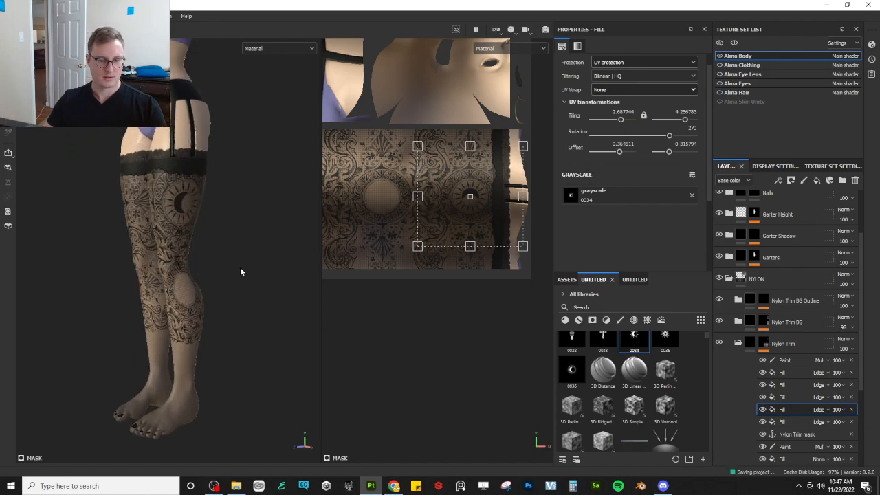
- Toggle the second motif Fill of the Nylon Trim mask off and on to identify it, and hide the topmost 0005 Fill
{"action": "mouse_move", "coordinate": [167, 234]}
{"action": "left_mouse_down", "text": "alt"}
{"action": "mouse_move", "coordinate": [213, 211]}
{"action": "mouse_move", "coordinate": [224, 267]}
{"action": "left_mouse_up", "text": "alt"}
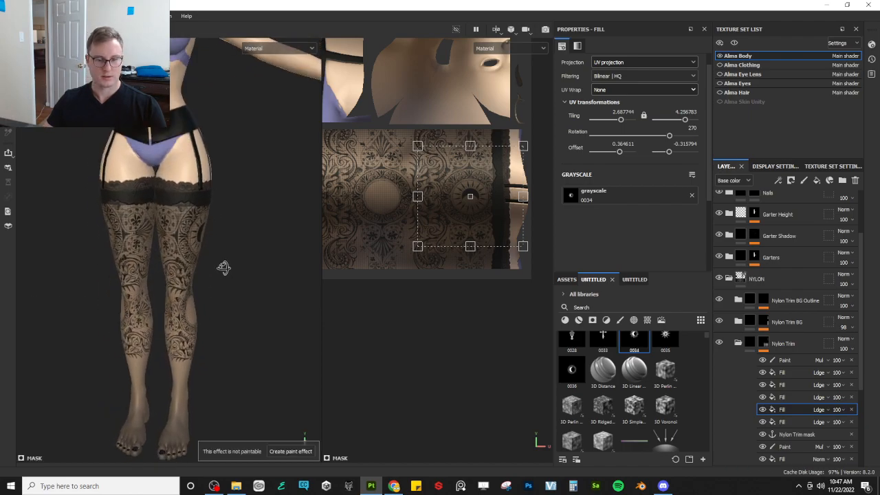
{"action": "middle_click_drag", "start_coordinate": [224, 267], "coordinate": [204, 227], "text": "alt"}
{"action": "left_click_drag", "start_coordinate": [205, 226], "coordinate": [267, 239], "text": "alt"}
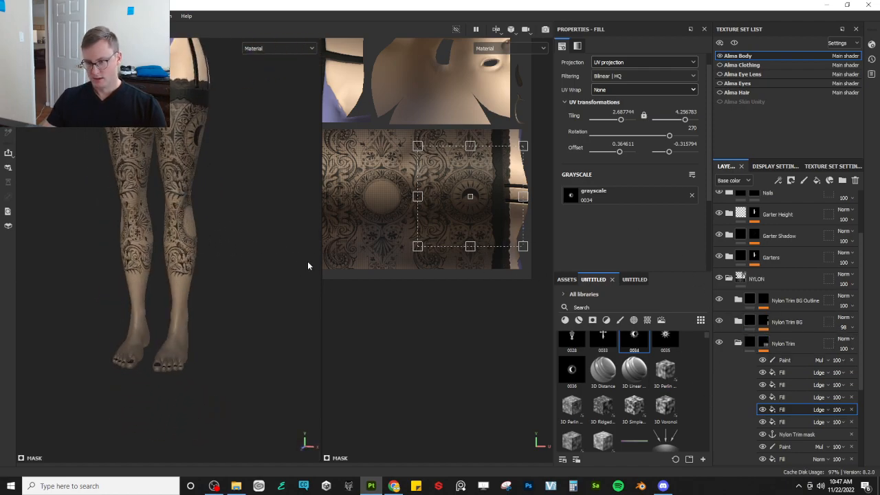
{"action": "middle_click_drag", "start_coordinate": [391, 291], "coordinate": [583, 318], "text": "alt"}
{"action": "middle_click_drag", "start_coordinate": [445, 309], "coordinate": [386, 306], "text": "alt"}
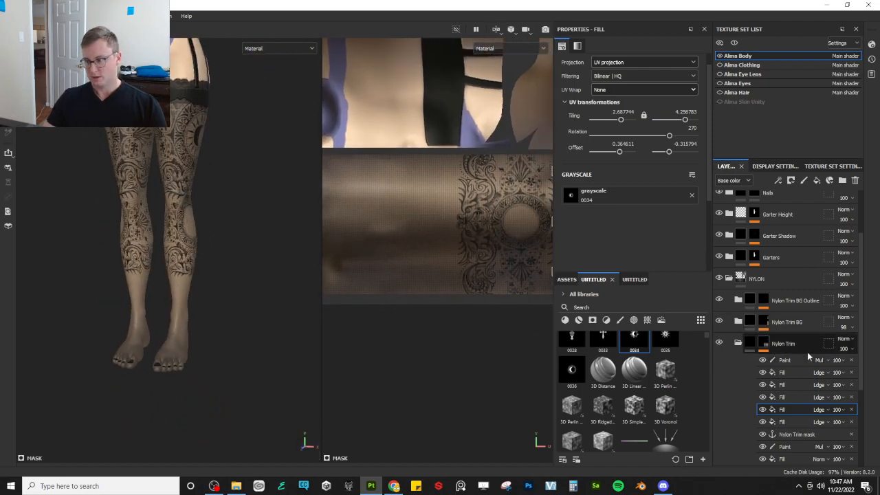
{"action": "left_click", "coordinate": [763, 385]}
{"action": "left_click", "coordinate": [763, 385]}
{"action": "left_click", "coordinate": [763, 373]}
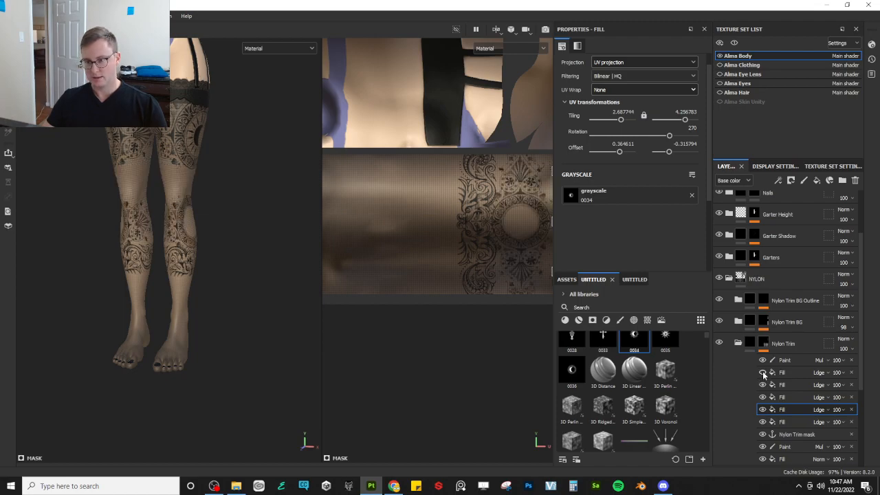
- Duplicate the top two fills in the Nylon Trim mask and shift the 0008 copy down the leg to a first offset of about -0.028
{"action": "left_click", "coordinate": [764, 374]}
{"action": "left_click", "coordinate": [796, 385]}
{"action": "left_click", "coordinate": [794, 373], "text": "shift"}
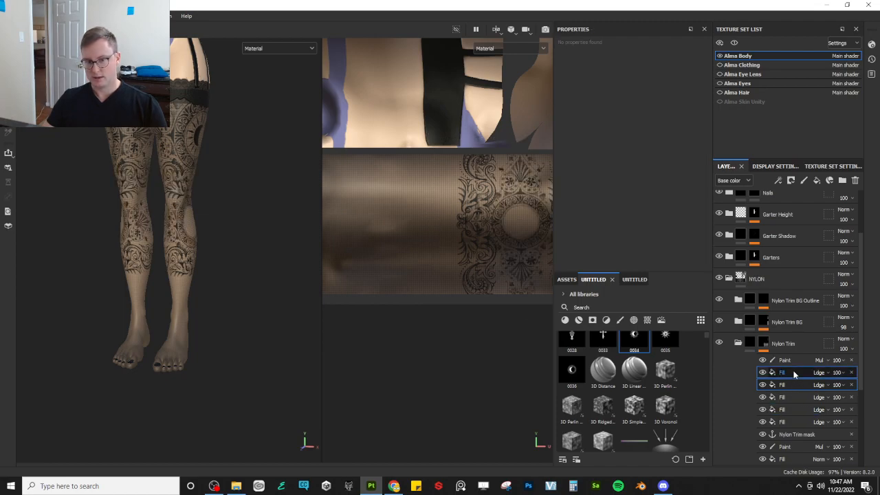
{"action": "key", "text": "ctrl+d"}
{"action": "scroll", "coordinate": [455, 313], "scroll_direction": "down", "scroll_amount": 3}
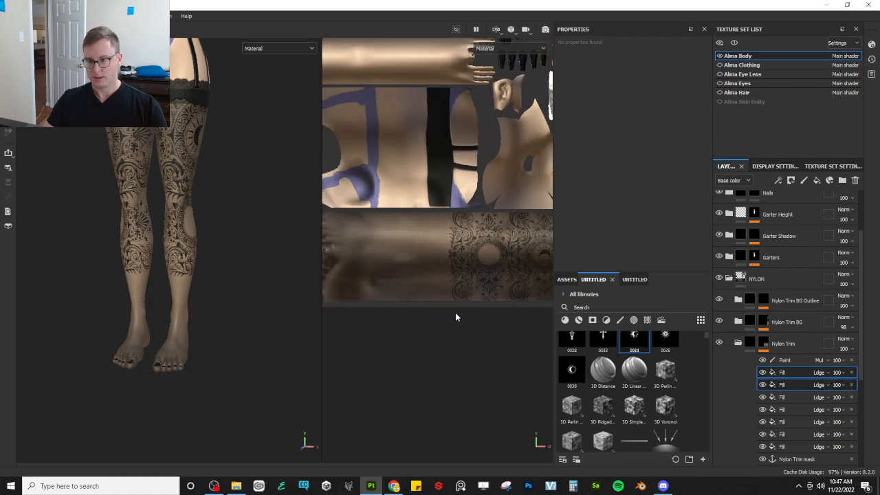
{"action": "left_click", "coordinate": [781, 385]}
{"action": "left_click_drag", "start_coordinate": [471, 283], "coordinate": [453, 287]}
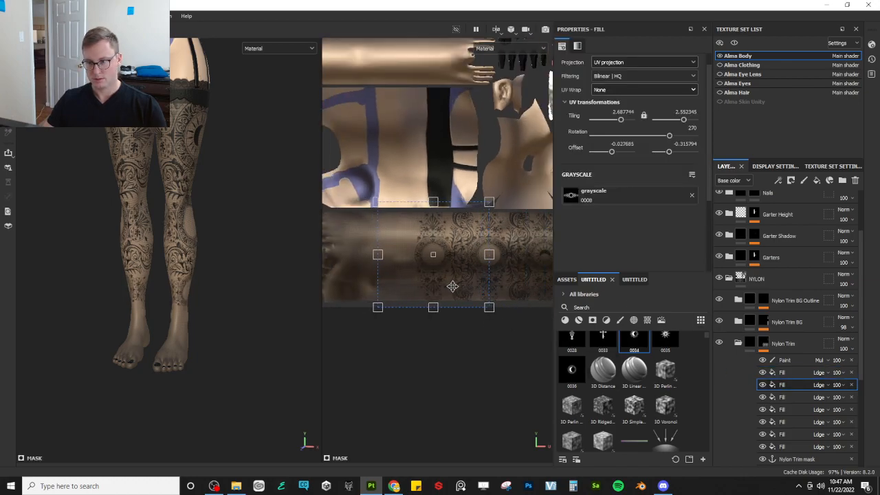
- Move the topmost 0005 fill down the leg, below the copied 0008 medallion, to a first offset of about -0.124
{"action": "left_click", "coordinate": [791, 371]}
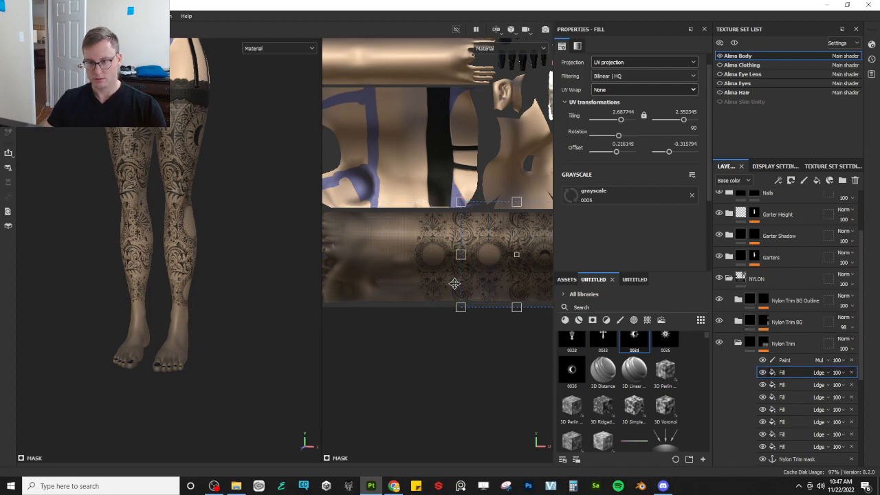
{"action": "left_click_drag", "start_coordinate": [456, 283], "coordinate": [418, 283]}
{"action": "left_click_drag", "start_coordinate": [472, 288], "coordinate": [432, 278]}
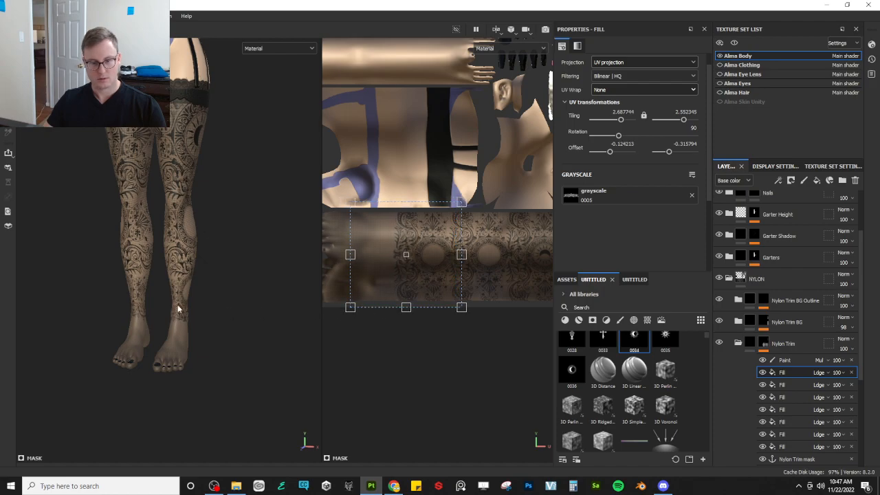
{"action": "left_click_drag", "start_coordinate": [177, 310], "coordinate": [265, 349], "text": "alt"}
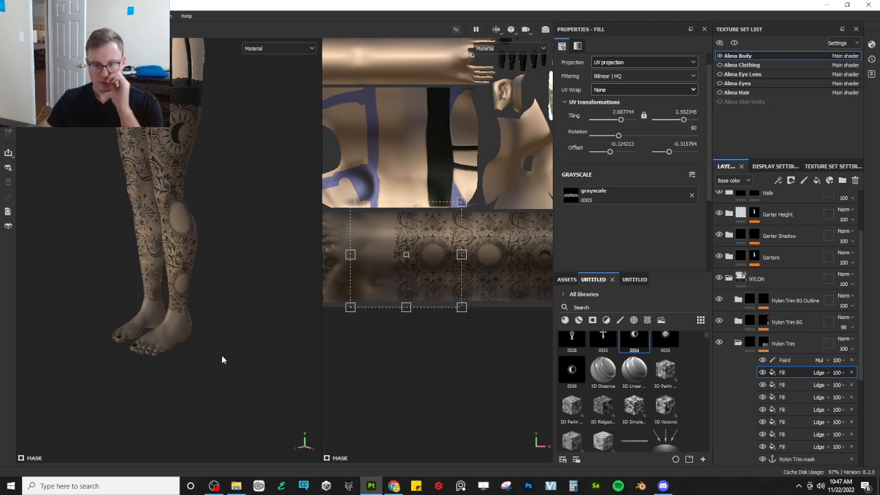
- Duplicate the topmost 0005 fill and shift the copy toward the ankles to a first offset of about -0.202
{"action": "scroll", "coordinate": [153, 375], "scroll_direction": "up", "scroll_amount": 5}
{"action": "scroll", "coordinate": [169, 344], "scroll_direction": "up", "scroll_amount": 3}
{"action": "left_click_drag", "start_coordinate": [126, 332], "coordinate": [153, 292], "text": "alt"}
{"action": "scroll", "coordinate": [94, 304], "scroll_direction": "down", "scroll_amount": 4}
{"action": "middle_click_drag", "start_coordinate": [154, 292], "coordinate": [225, 390], "text": "alt"}
{"action": "left_click_drag", "start_coordinate": [225, 390], "coordinate": [227, 328], "text": "alt"}
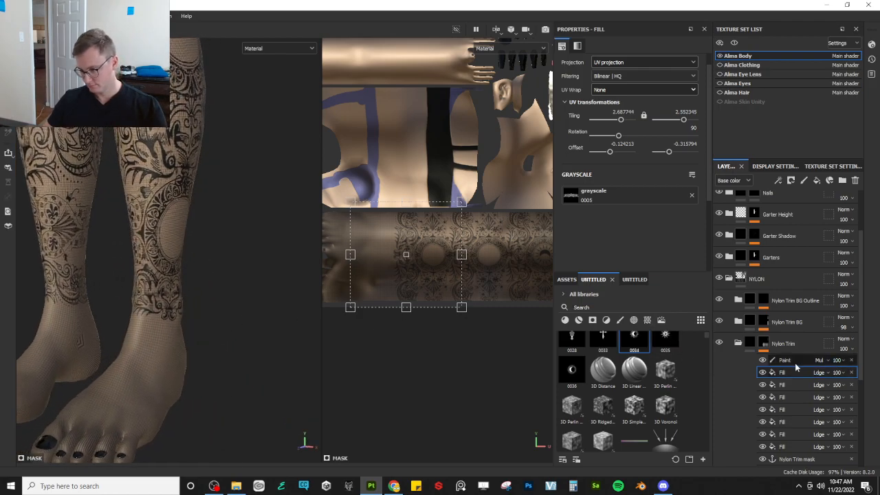
{"action": "left_click_drag", "start_coordinate": [416, 291], "coordinate": [397, 290]}
{"action": "left_click_drag", "start_coordinate": [233, 323], "coordinate": [203, 302], "text": "alt"}
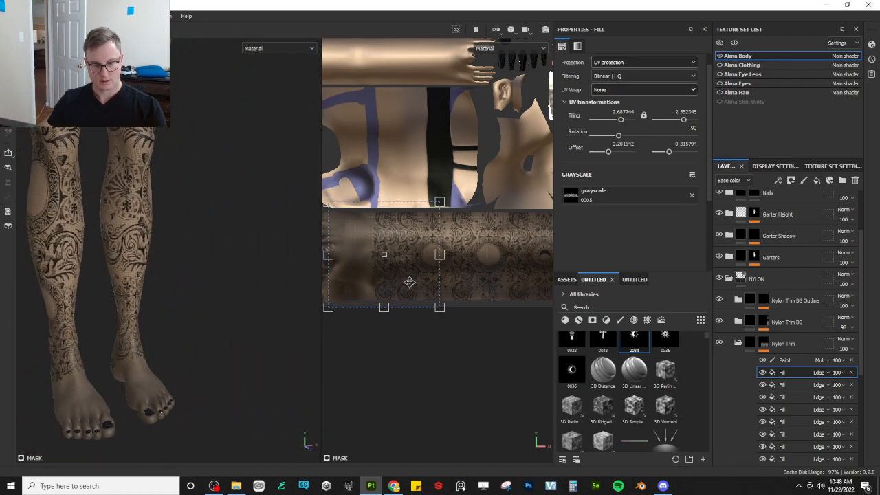
- Add another copy of the 0005 fill and position it over the ankles at a first offset of about -0.287
{"action": "scroll", "coordinate": [648, 387], "scroll_direction": "up", "scroll_amount": 5}
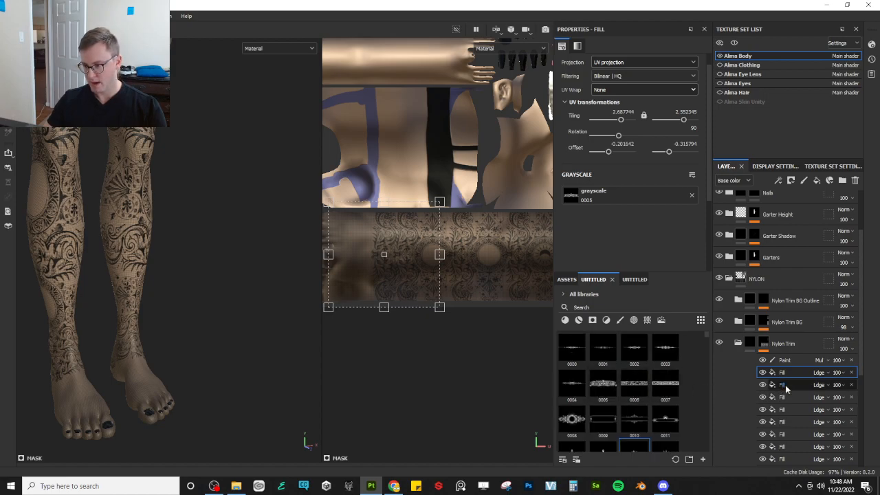
{"action": "left_click_drag", "start_coordinate": [411, 268], "coordinate": [393, 266]}
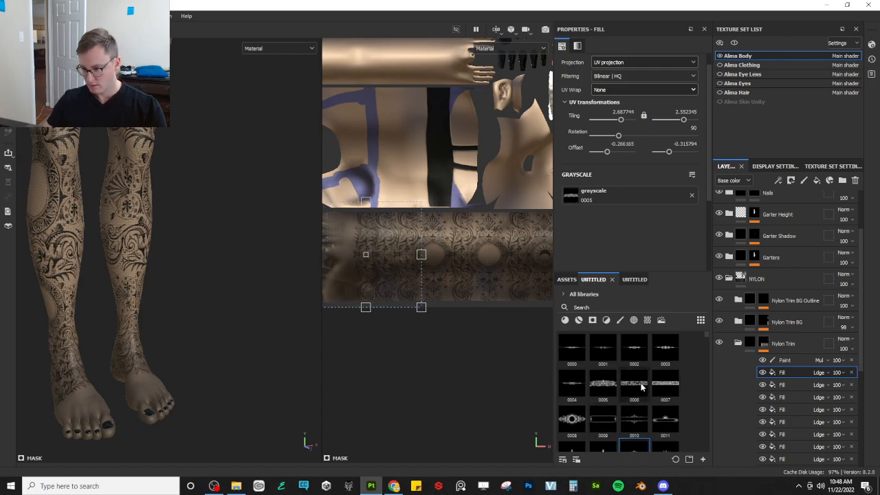
{"action": "scroll", "coordinate": [637, 388], "scroll_direction": "down", "scroll_amount": 5}
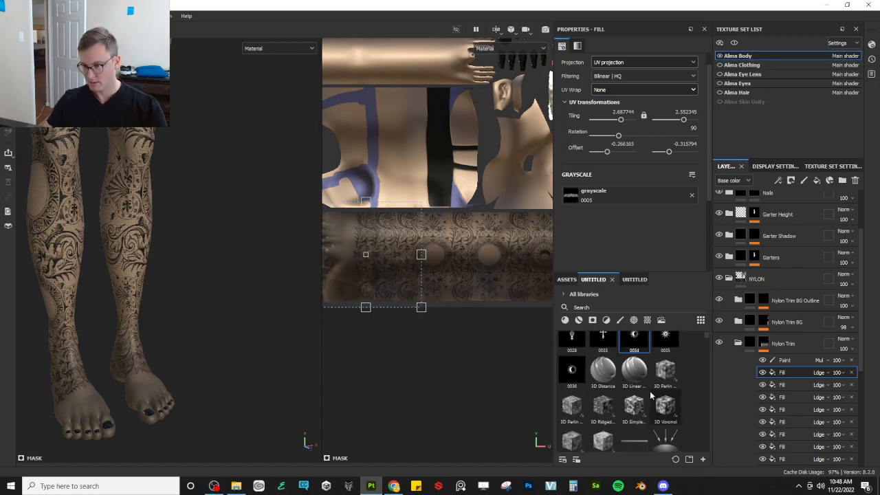
{"action": "scroll", "coordinate": [651, 395], "scroll_direction": "up", "scroll_amount": 5}
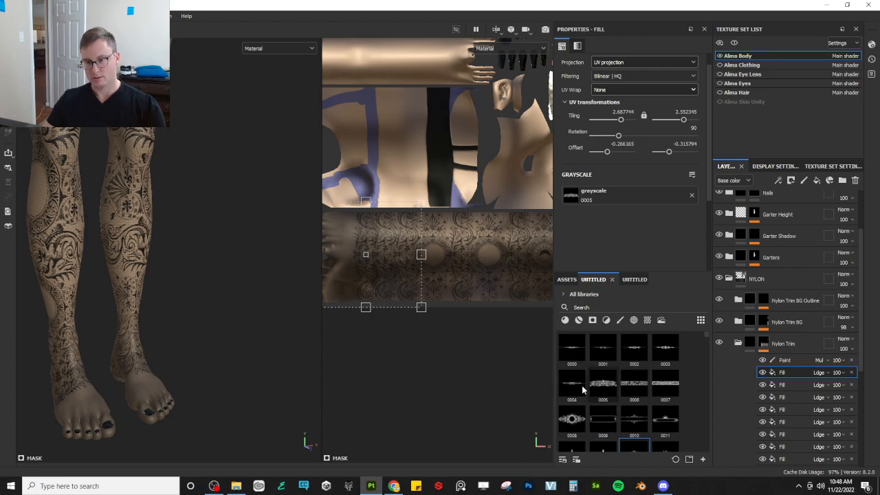
{"action": "left_click_drag", "start_coordinate": [394, 277], "coordinate": [391, 277]}
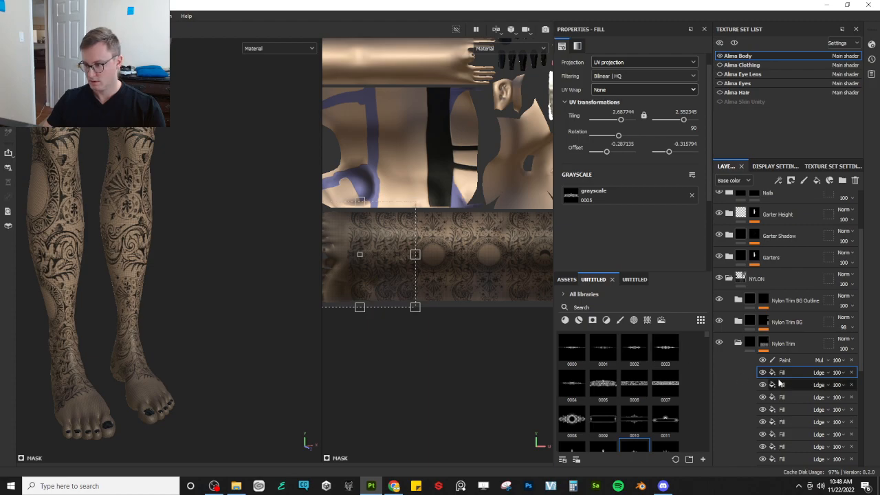
- Try the 0008 medallion pattern as the grayscale image of the topmost fill
{"action": "left_click_drag", "start_coordinate": [572, 417], "coordinate": [599, 193]}
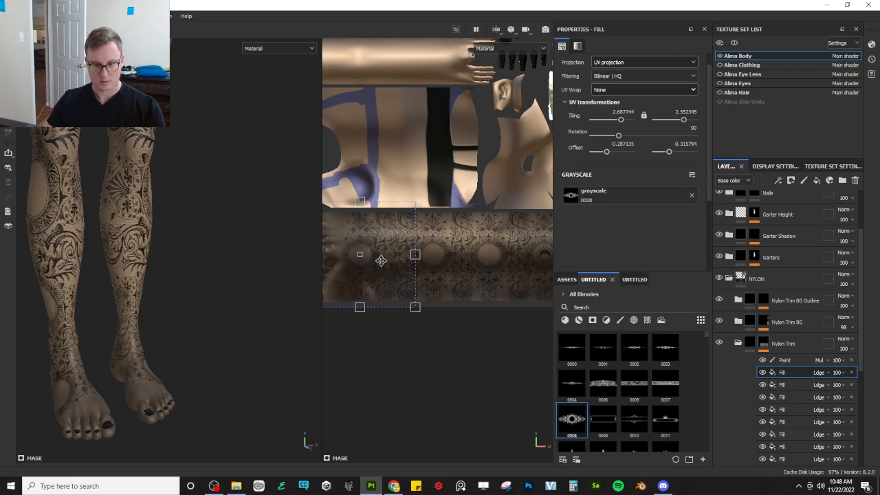
{"action": "mouse_move", "coordinate": [381, 260]}
{"action": "left_mouse_down"}
{"action": "mouse_move", "coordinate": [382, 272]}
{"action": "mouse_move", "coordinate": [382, 248]}
{"action": "left_mouse_up"}
{"action": "left_click_drag", "start_coordinate": [383, 239], "coordinate": [395, 266]}
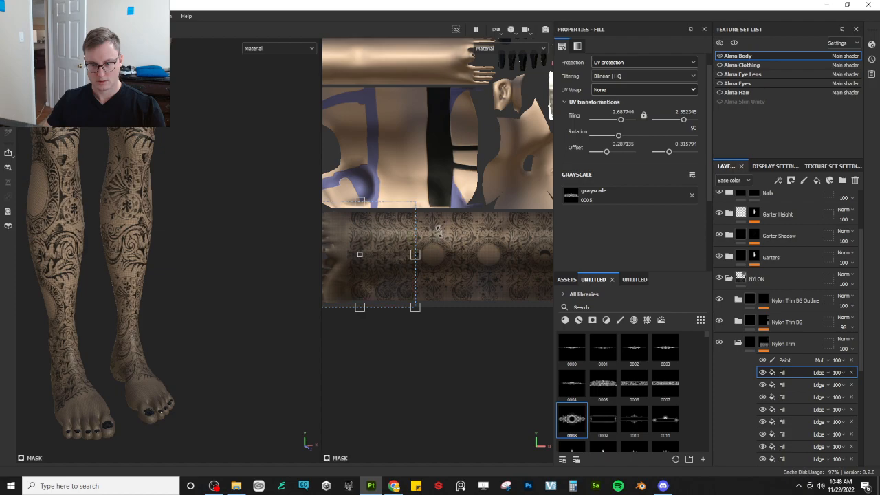
- Try rotating the topmost 0005 fill to 270 degrees on the ankles
{"action": "left_click_drag", "start_coordinate": [469, 309], "coordinate": [253, 391]}
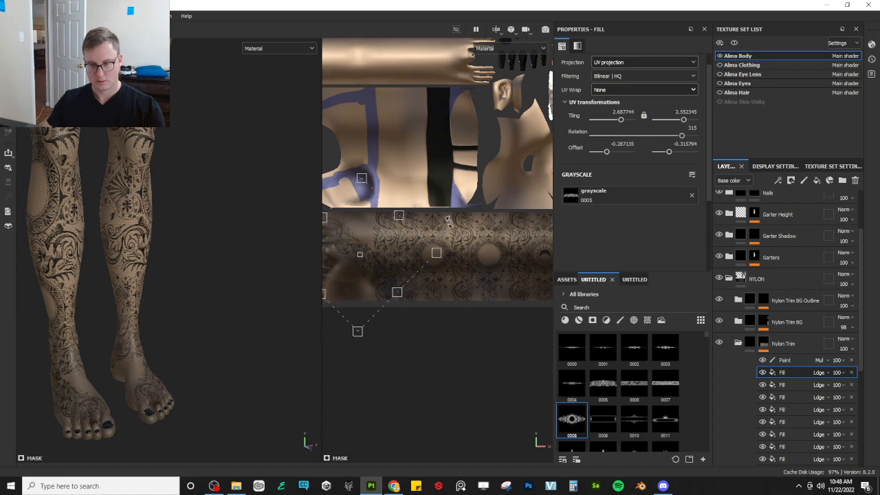
{"action": "left_click_drag", "start_coordinate": [447, 221], "coordinate": [448, 315]}
{"action": "left_click_drag", "start_coordinate": [288, 314], "coordinate": [187, 354], "text": "alt"}
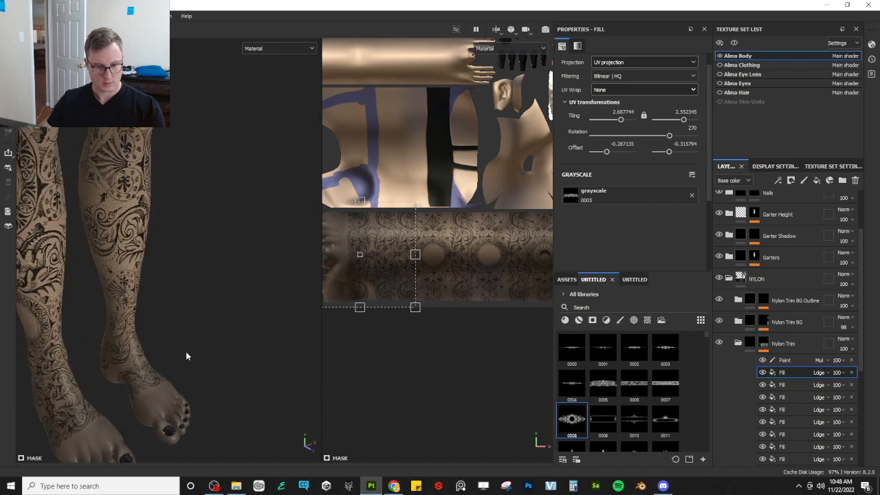
{"action": "left_click_drag", "start_coordinate": [441, 309], "coordinate": [455, 305], "text": "shift"}
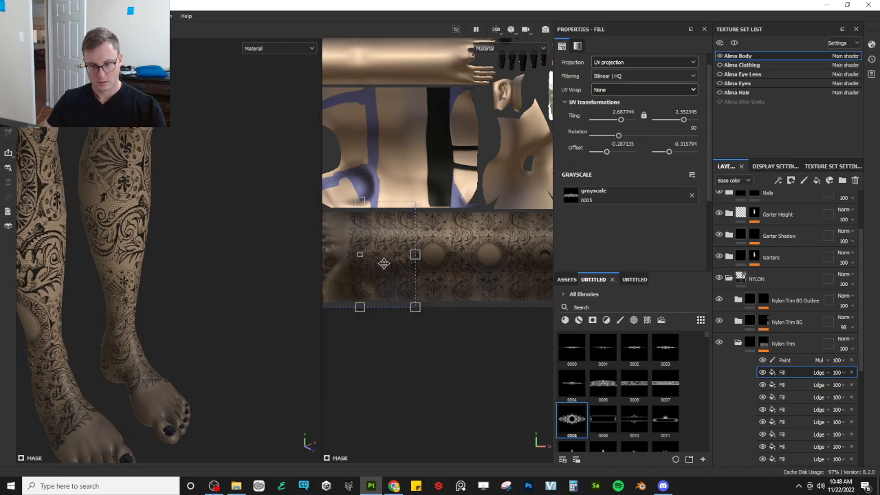
- Nudge the topmost 0005 fill to a first offset of about -0.276 and return its rotation to 90 degrees after trying 135
{"action": "left_click_drag", "start_coordinate": [382, 264], "coordinate": [386, 264]}
{"action": "left_click_drag", "start_coordinate": [372, 334], "coordinate": [478, 281], "text": "shift"}
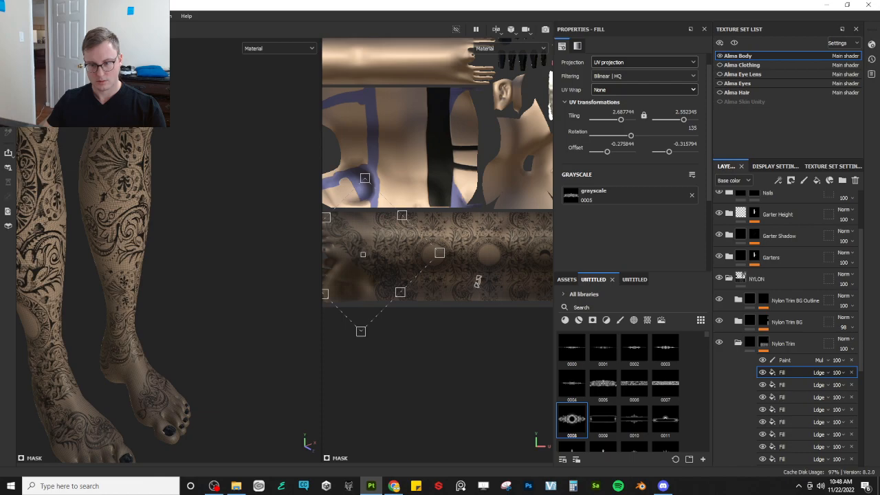
{"action": "left_click_drag", "start_coordinate": [536, 313], "coordinate": [495, 309], "text": "shift"}
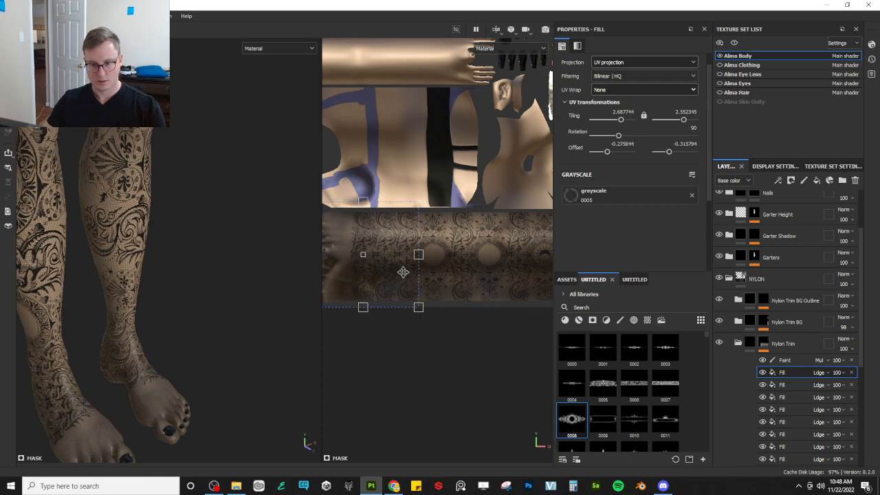
- Duplicate the topmost 0005 fill and slide the copy over the feet to a first offset of about -0.353
{"action": "left_click_drag", "start_coordinate": [404, 272], "coordinate": [381, 268]}
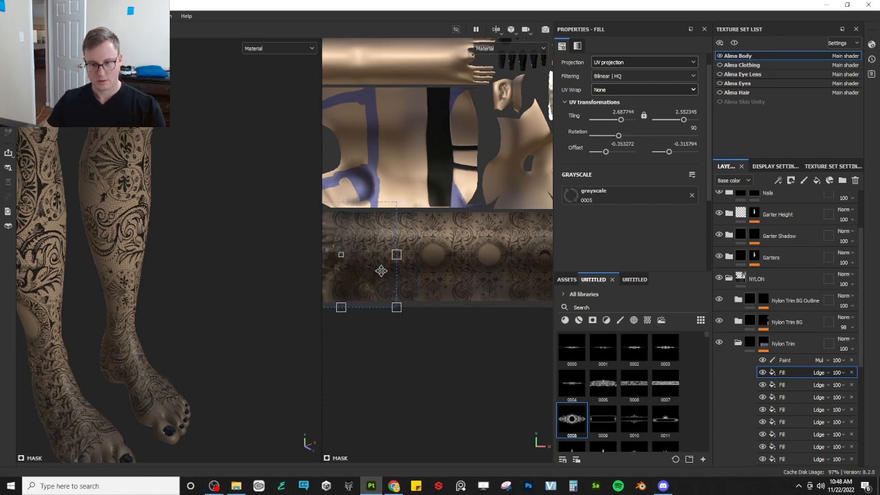
{"action": "middle_click_drag", "start_coordinate": [385, 341], "coordinate": [437, 337], "text": "alt"}
{"action": "left_click_drag", "start_coordinate": [215, 355], "coordinate": [140, 371], "text": "alt"}
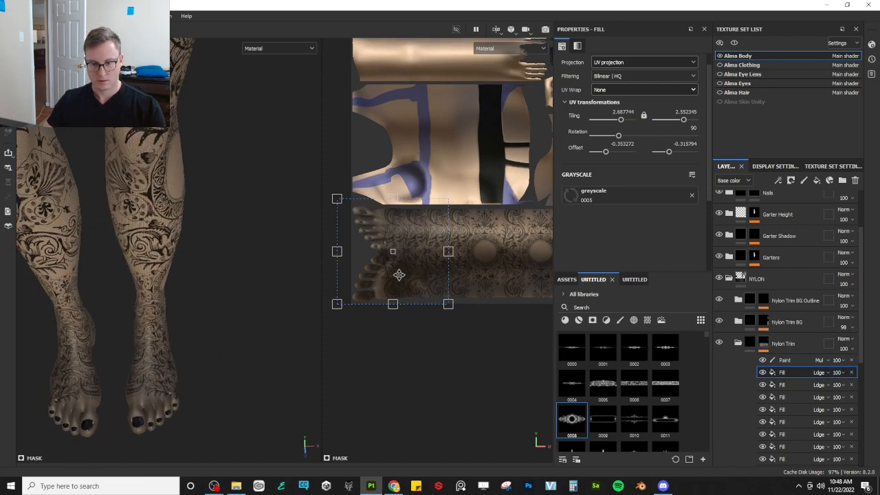
- Duplicate the foot fill once more and shift the copy over the toes to a first offset of about -0.432
{"action": "left_click_drag", "start_coordinate": [398, 275], "coordinate": [384, 271]}
{"action": "left_click_drag", "start_coordinate": [257, 308], "coordinate": [223, 279], "text": "alt"}
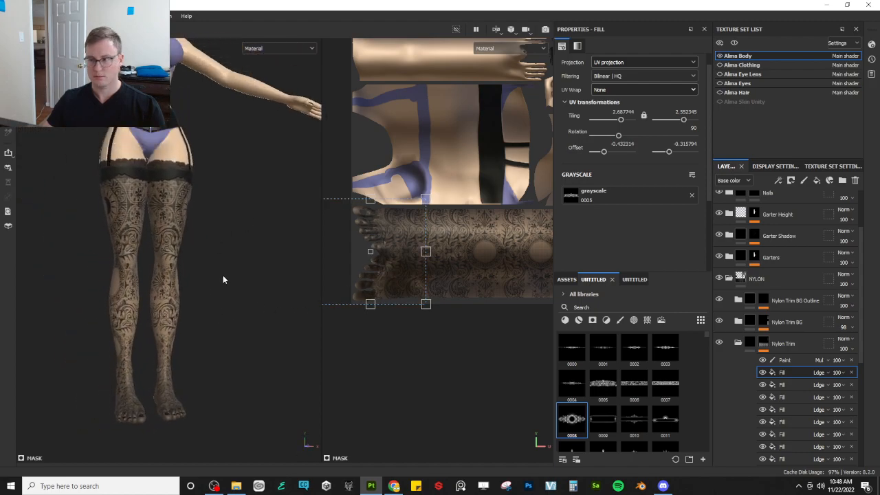
{"action": "left_click_drag", "start_coordinate": [247, 221], "coordinate": [220, 311], "text": "alt"}
{"action": "middle_click_drag", "start_coordinate": [222, 316], "coordinate": [234, 191], "text": "alt"}
{"action": "right_click_drag", "start_coordinate": [234, 191], "coordinate": [231, 275], "text": "alt"}
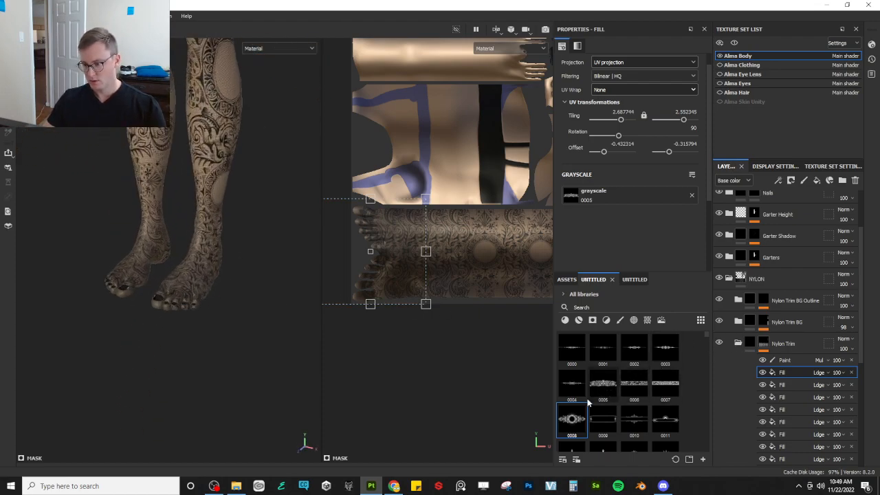
- Try the 0006 and 0007 patterns in the toe fill and delete that fill
{"action": "left_click_drag", "start_coordinate": [634, 391], "coordinate": [597, 198]}
{"action": "key", "text": "ctrl+z"}
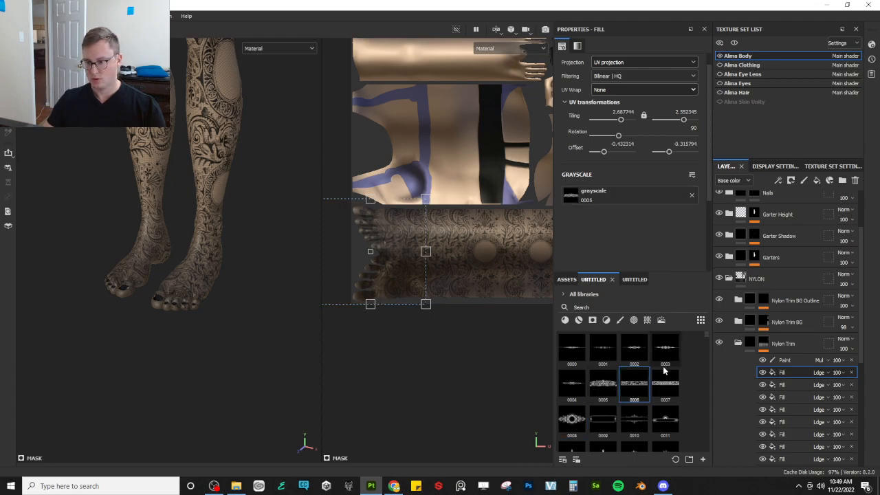
{"action": "left_click_drag", "start_coordinate": [610, 163], "coordinate": [605, 196]}
{"action": "left_click_drag", "start_coordinate": [231, 296], "coordinate": [208, 355], "text": "alt"}
{"action": "key", "text": "ctrl+z"}
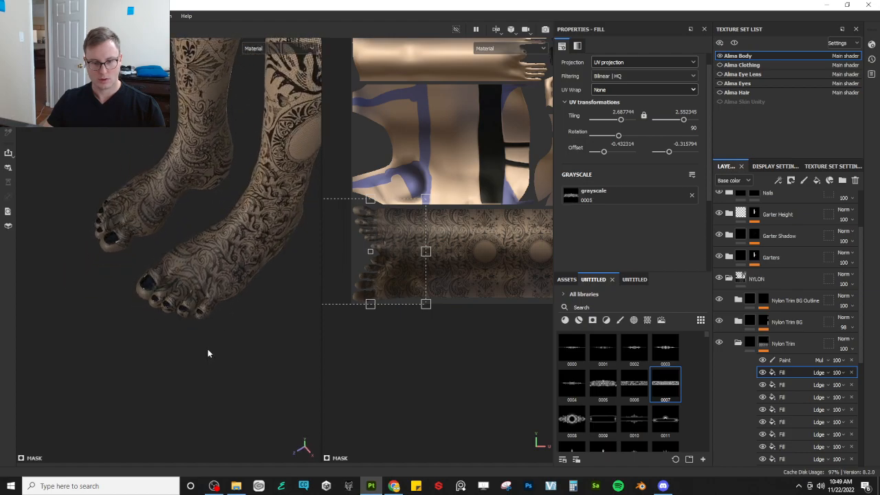
{"action": "left_click", "coordinate": [851, 373]}
- Try to stretch the remaining foot fill along the foot by pulling out its toe-side edge
{"action": "left_click_drag", "start_coordinate": [268, 294], "coordinate": [216, 271], "text": "alt"}
{"action": "right_click_drag", "start_coordinate": [216, 271], "coordinate": [293, 313], "text": "alt"}
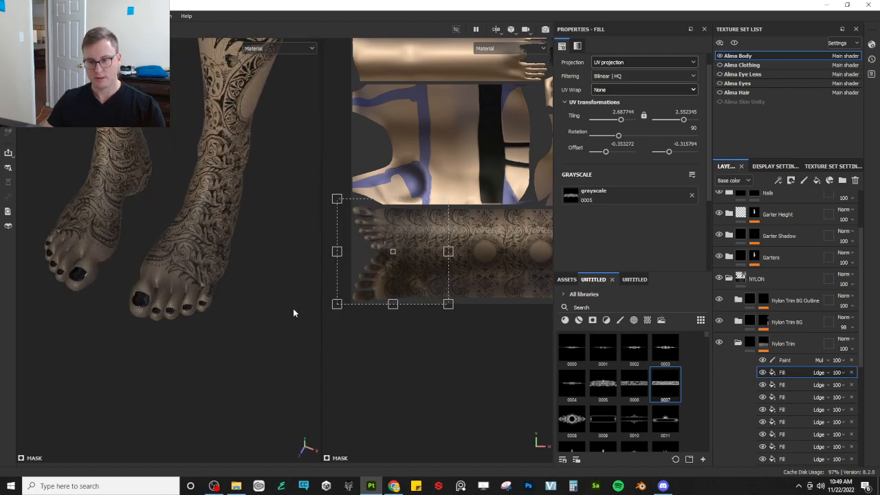
{"action": "scroll", "coordinate": [401, 279], "scroll_direction": "up", "scroll_amount": 3}
{"action": "scroll", "coordinate": [394, 248], "scroll_direction": "down", "scroll_amount": 3}
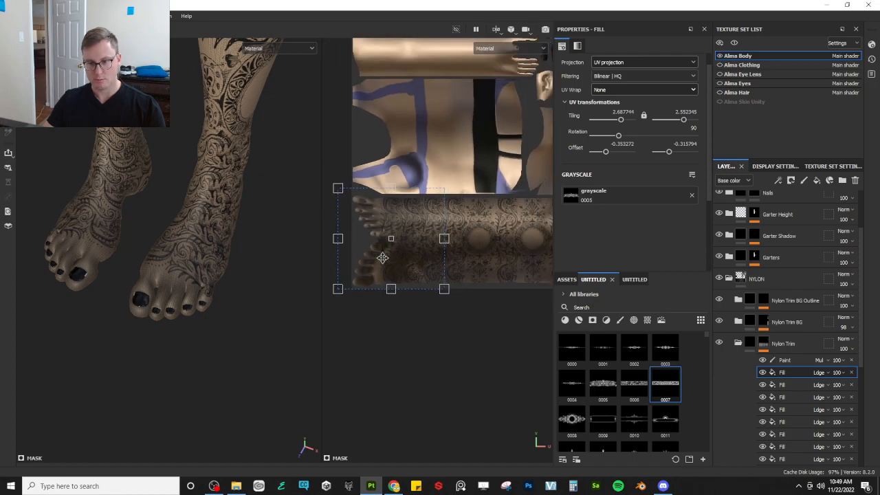
{"action": "middle_click_drag", "start_coordinate": [382, 258], "coordinate": [464, 253]}
{"action": "left_click_drag", "start_coordinate": [438, 236], "coordinate": [416, 236]}
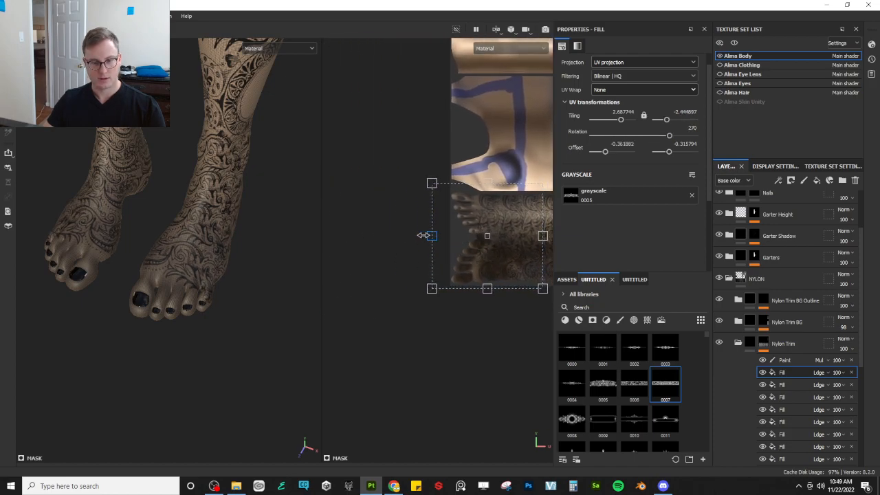
{"action": "middle_click_drag", "start_coordinate": [490, 259], "coordinate": [450, 264], "text": "alt"}
{"action": "key", "text": "ctrl+z"}
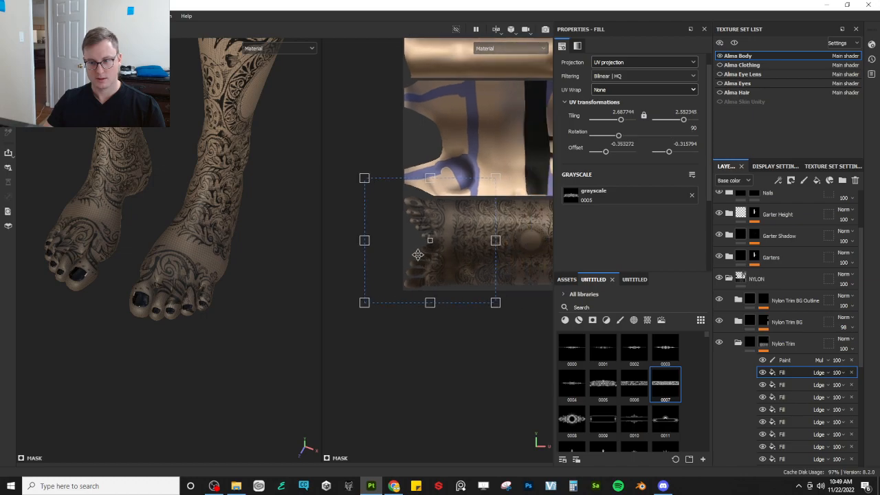
- Stretch the foot fill to a second tiling value of about -1.69 at 270 degrees rotation and shift its first offset to about -0.370
{"action": "left_click_drag", "start_coordinate": [385, 241], "coordinate": [355, 241]}
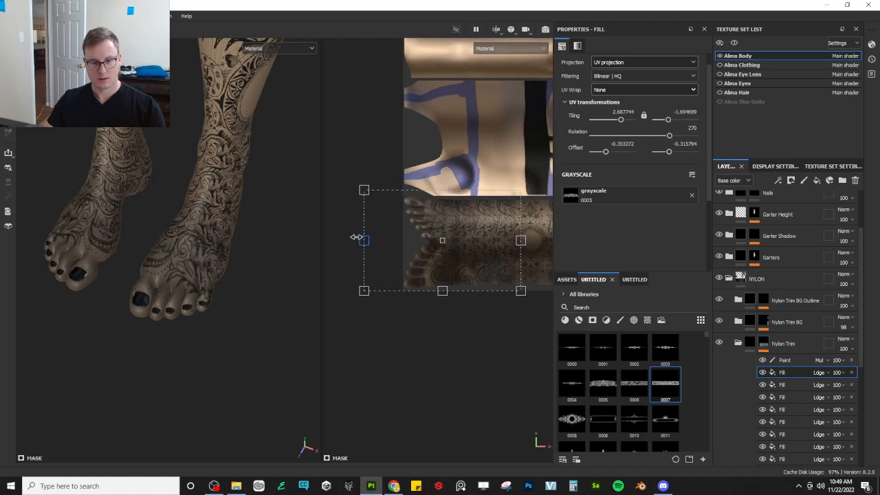
{"action": "left_click_drag", "start_coordinate": [459, 251], "coordinate": [456, 251]}
{"action": "scroll", "coordinate": [226, 260], "scroll_direction": "down", "scroll_amount": 3}
{"action": "left_click_drag", "start_coordinate": [226, 260], "coordinate": [203, 253], "text": "alt"}
{"action": "scroll", "coordinate": [218, 241], "scroll_direction": "down", "scroll_amount": 3}
- Duplicate the 0034 moon fill in the Nylon Trim mask and move the copy onto the calf medallion, first offset about 0.167
{"action": "middle_click_drag", "start_coordinate": [229, 228], "coordinate": [185, 313], "text": "alt"}
{"action": "left_click_drag", "start_coordinate": [185, 312], "coordinate": [178, 260], "text": "alt"}
{"action": "scroll", "coordinate": [178, 260], "scroll_direction": "up", "scroll_amount": 5}
{"action": "right_click_drag", "start_coordinate": [177, 260], "coordinate": [176, 150], "text": "alt"}
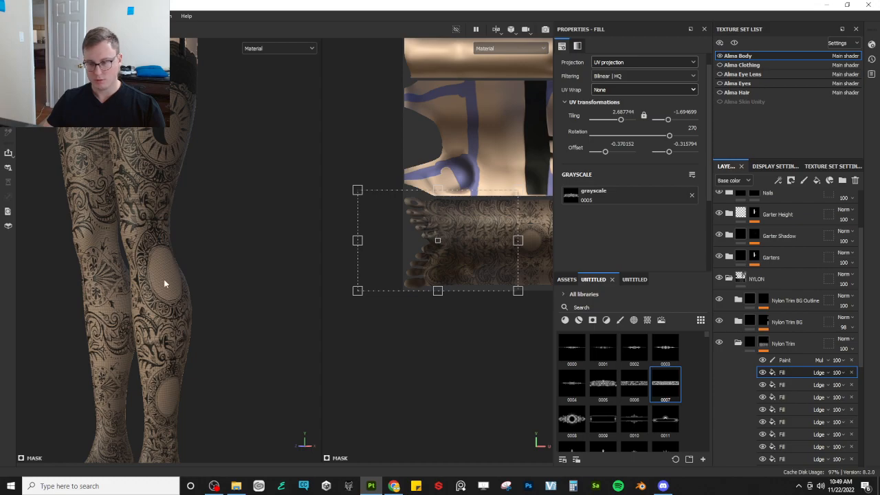
{"action": "scroll", "coordinate": [765, 374], "scroll_direction": "down", "scroll_amount": 5}
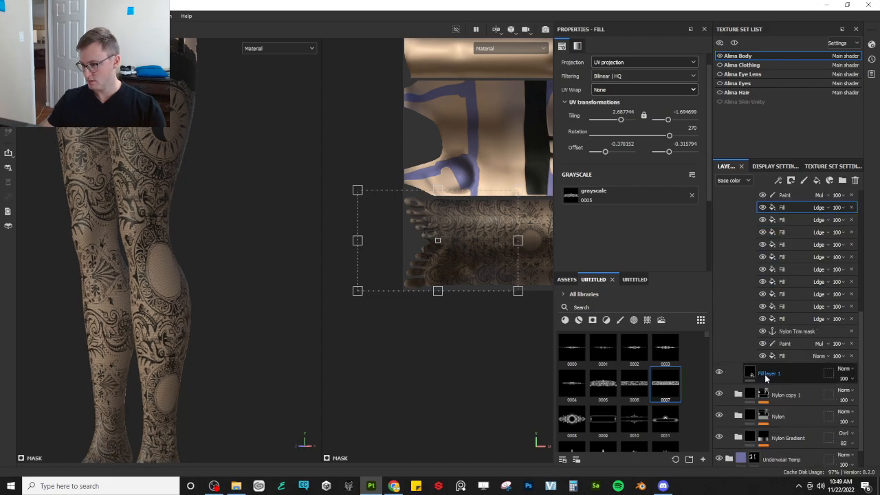
{"action": "left_click", "coordinate": [783, 308]}
{"action": "key", "text": "ctrl+d"}
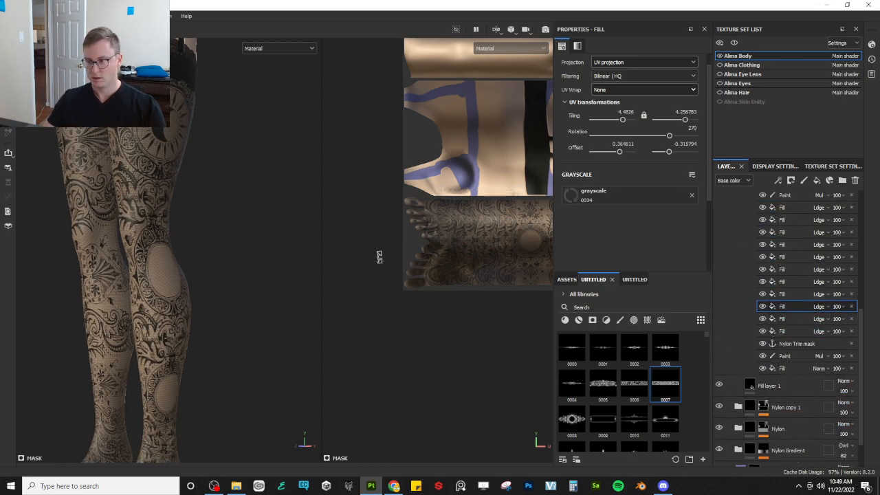
{"action": "middle_click_drag", "start_coordinate": [496, 271], "coordinate": [358, 254], "text": "alt"}
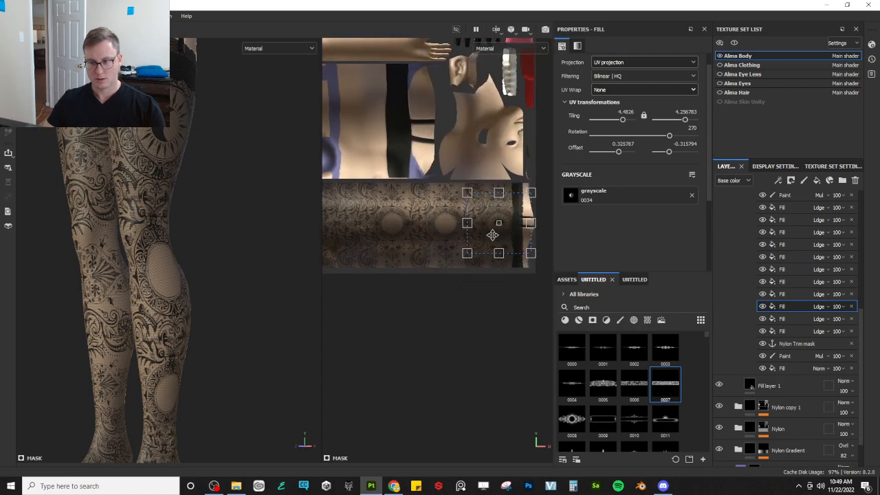
{"action": "left_click_drag", "start_coordinate": [492, 236], "coordinate": [459, 237]}
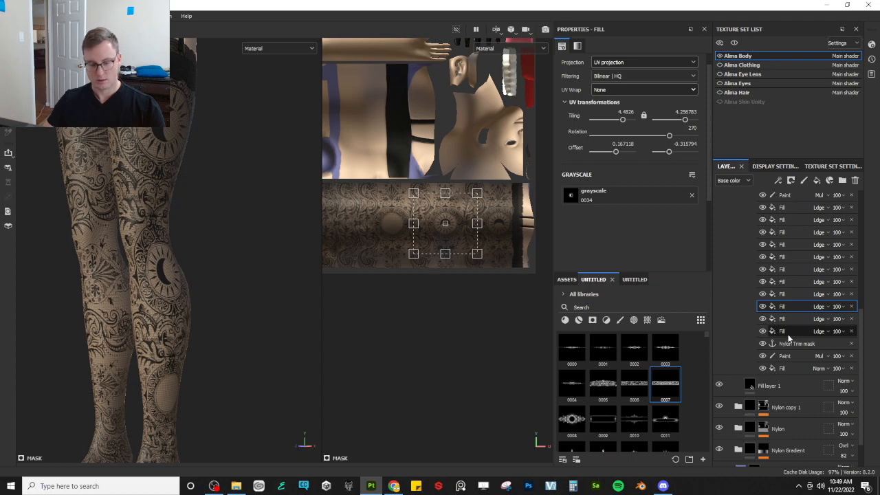
- Duplicate the moon fill again and move the copy onto the remaining lower-leg medallion at a first offset of about -0.027
{"action": "key", "text": "ctrl+d"}
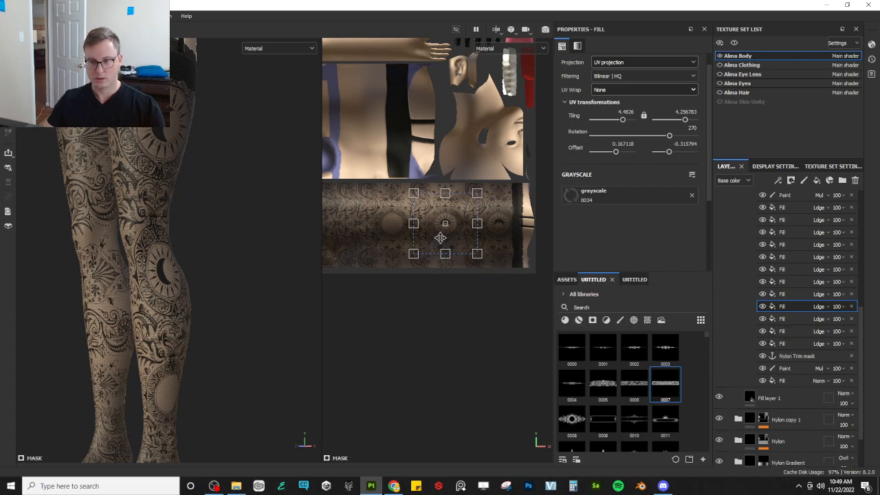
{"action": "left_click_drag", "start_coordinate": [440, 238], "coordinate": [388, 234]}
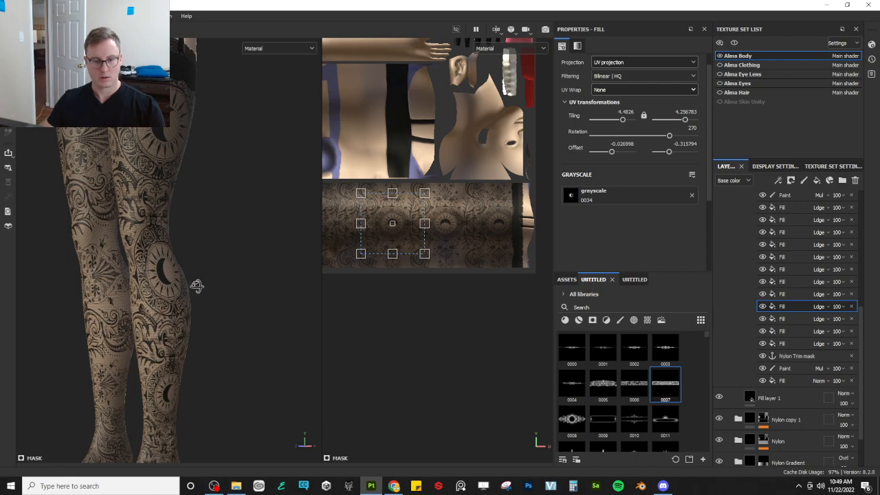
{"action": "left_click_drag", "start_coordinate": [196, 286], "coordinate": [243, 308], "text": "alt"}
{"action": "scroll", "coordinate": [153, 281], "scroll_direction": "down", "scroll_amount": 5}
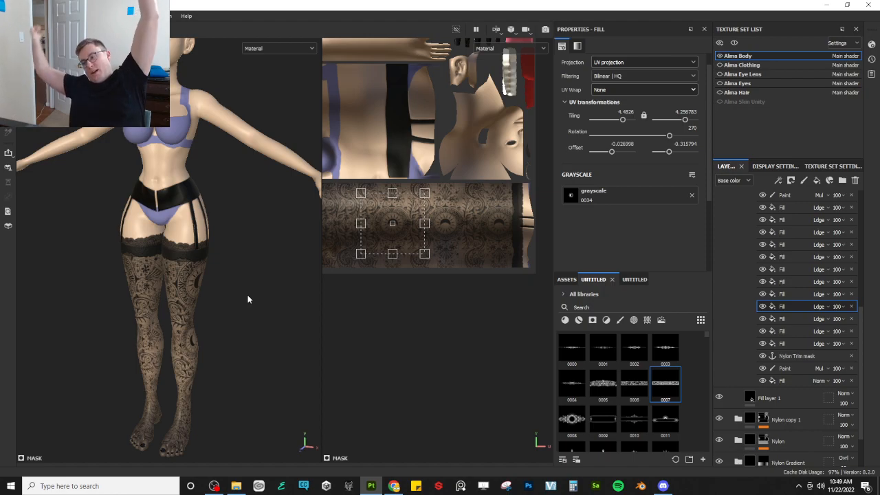
- Examine the Nylon Trim mask's fills and the lace pattern on the legs up to the lace band
{"action": "scroll", "coordinate": [798, 312], "scroll_direction": "up", "scroll_amount": 3}
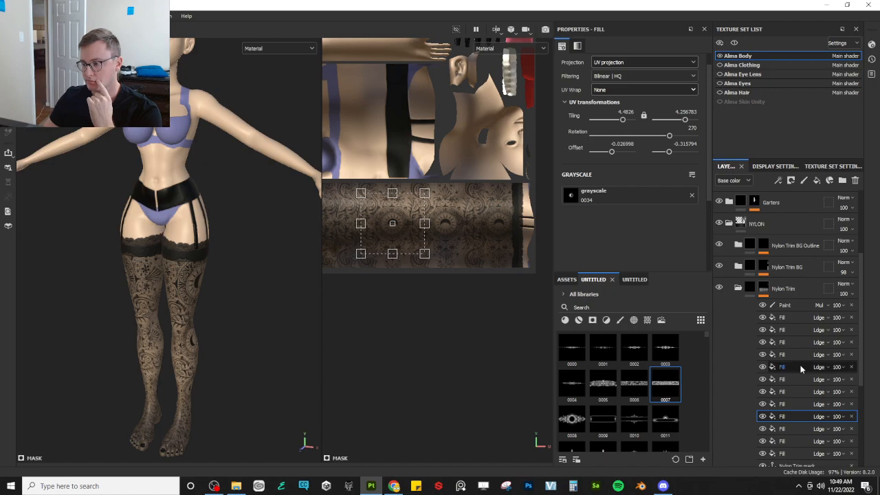
{"action": "scroll", "coordinate": [791, 361], "scroll_direction": "down", "scroll_amount": 3}
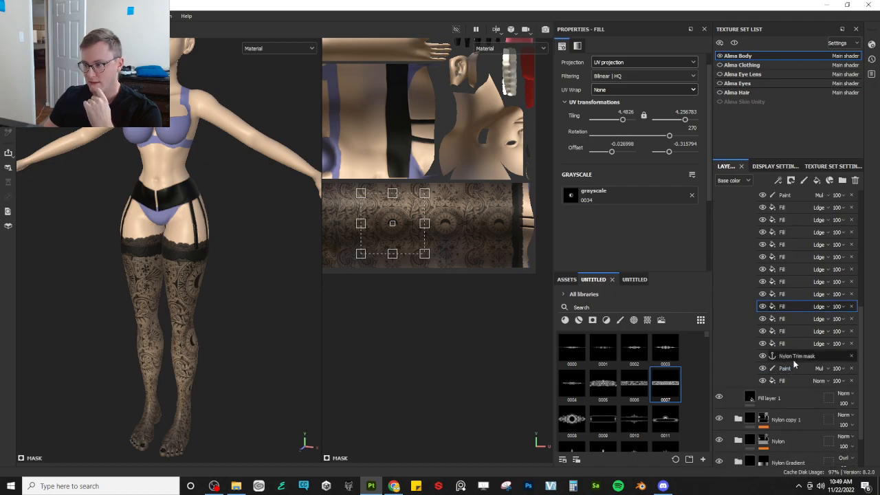
{"action": "scroll", "coordinate": [788, 361], "scroll_direction": "up", "scroll_amount": 2}
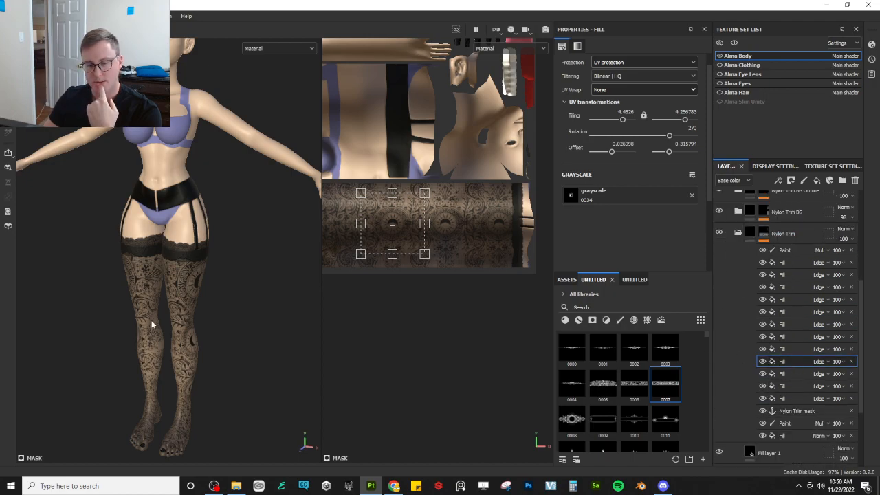
{"action": "scroll", "coordinate": [183, 330], "scroll_direction": "up", "scroll_amount": 6}
{"action": "scroll", "coordinate": [199, 251], "scroll_direction": "up", "scroll_amount": 6}
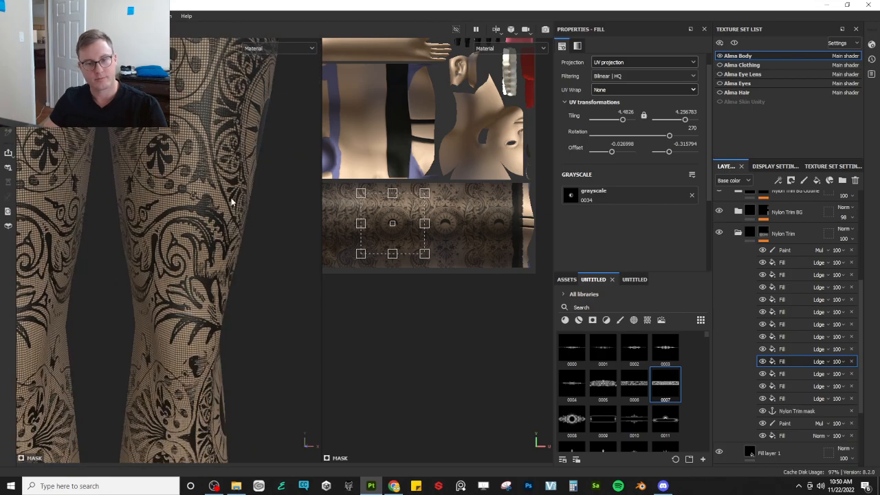
{"action": "scroll", "coordinate": [231, 256], "scroll_direction": "down", "scroll_amount": 7}
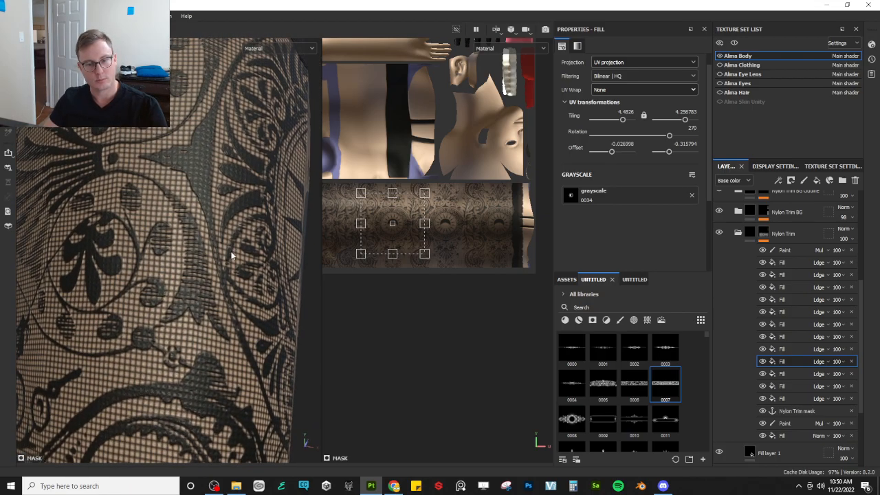
{"action": "left_click_drag", "start_coordinate": [224, 260], "coordinate": [171, 267], "text": "alt"}
{"action": "scroll", "coordinate": [190, 272], "scroll_direction": "down", "scroll_amount": 6}
{"action": "scroll", "coordinate": [217, 281], "scroll_direction": "up", "scroll_amount": 8}
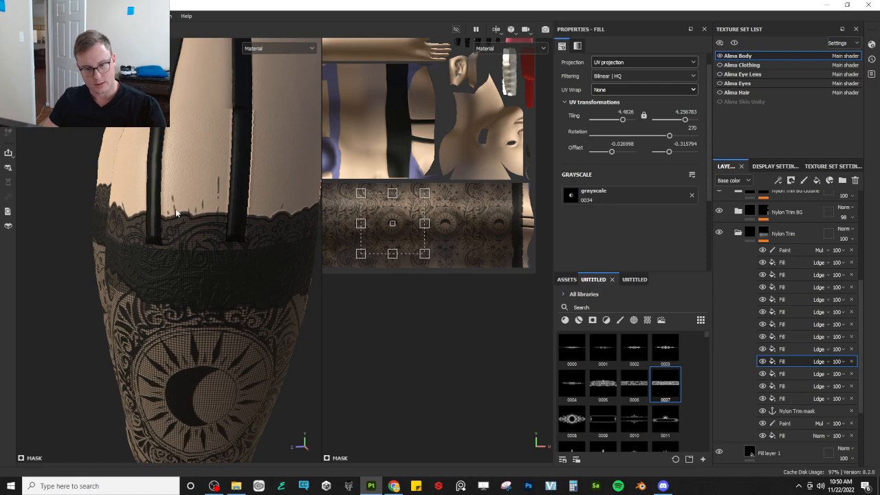
{"action": "left_click_drag", "start_coordinate": [223, 219], "coordinate": [249, 223], "text": "alt"}
{"action": "left_click_drag", "start_coordinate": [227, 255], "coordinate": [205, 252], "text": "alt"}
{"action": "left_click_drag", "start_coordinate": [236, 313], "coordinate": [200, 166], "text": "alt"}
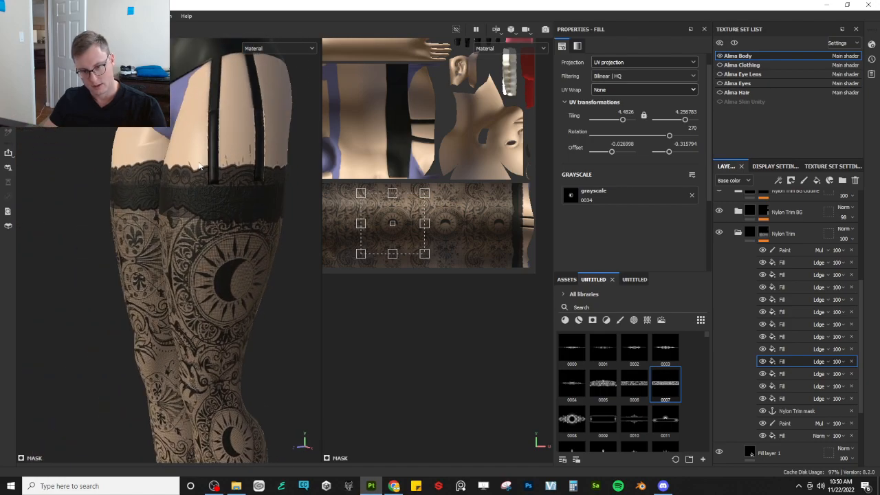
- Mask out the stray pattern marks above the lace band in black with the Nylon Trim mask's upper Paint effect
{"action": "left_click", "coordinate": [785, 250]}
{"action": "scroll", "coordinate": [506, 245], "scroll_direction": "up", "scroll_amount": 5}
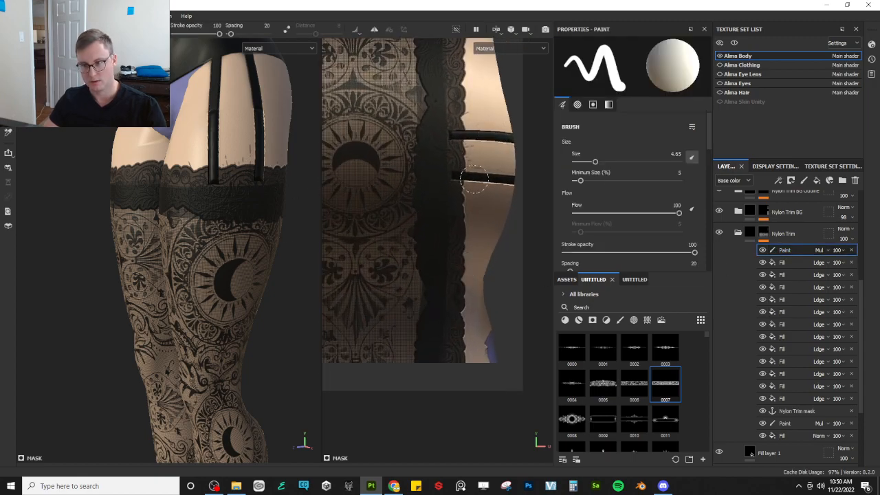
{"action": "key", "text": "x"}
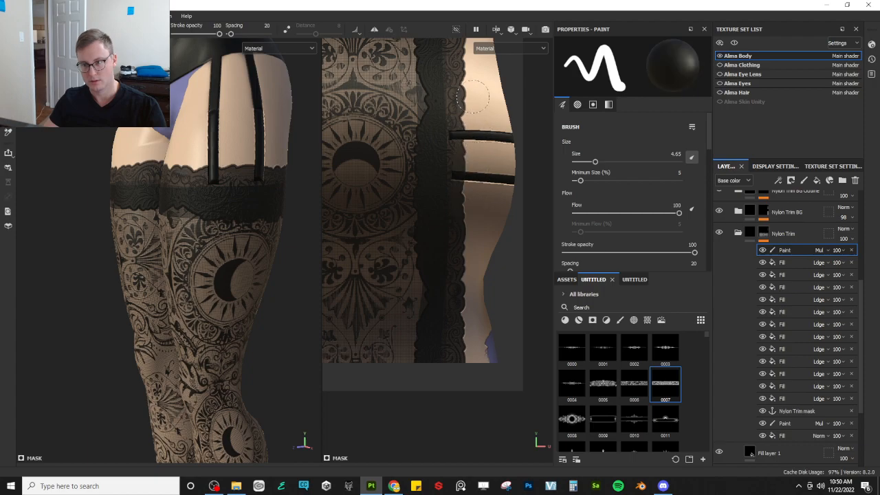
- Examine the finished stockings on the whole figure from the back, front and side
{"action": "mouse_move", "coordinate": [217, 208]}
{"action": "left_mouse_down", "text": "alt"}
{"action": "mouse_move", "coordinate": [133, 209]}
{"action": "mouse_move", "coordinate": [302, 202]}
{"action": "mouse_move", "coordinate": [289, 204]}
{"action": "left_mouse_up", "text": "alt"}
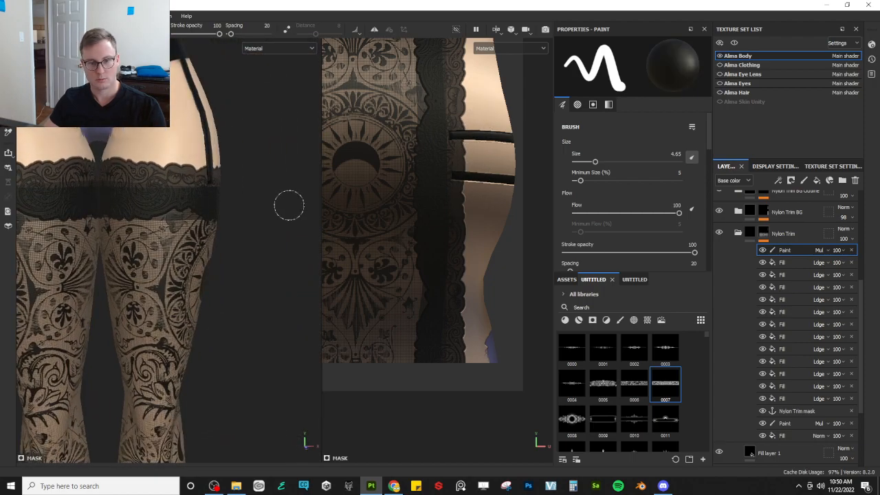
{"action": "right_click_drag", "start_coordinate": [289, 204], "coordinate": [222, 240], "text": "alt"}
{"action": "left_click_drag", "start_coordinate": [222, 238], "coordinate": [216, 237], "text": "alt"}
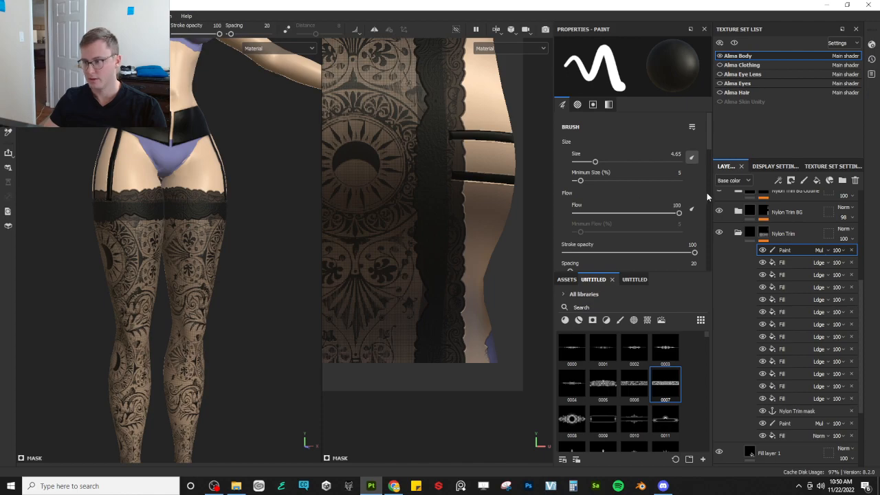
{"action": "right_click_drag", "start_coordinate": [146, 152], "coordinate": [229, 246], "text": "alt"}
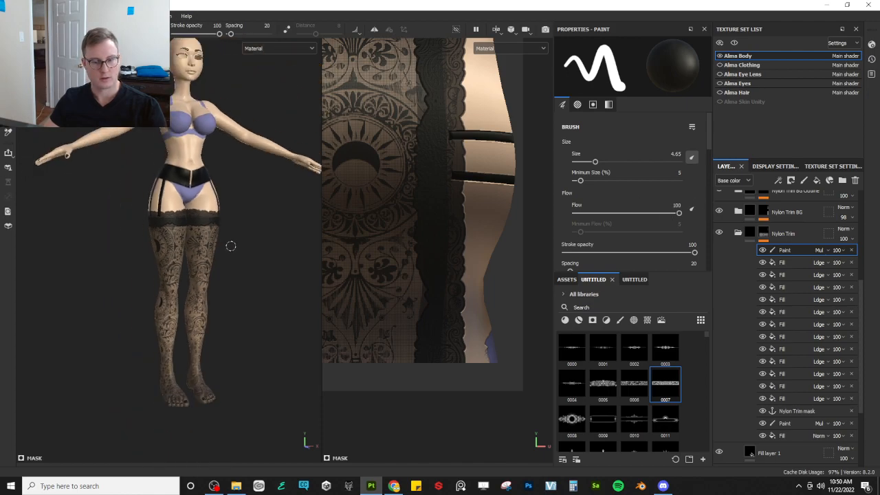
{"action": "mouse_move", "coordinate": [229, 246]}
{"action": "left_mouse_down", "text": "alt"}
{"action": "mouse_move", "coordinate": [261, 261]}
{"action": "mouse_move", "coordinate": [114, 299]}
{"action": "mouse_move", "coordinate": [59, 299]}
{"action": "mouse_move", "coordinate": [205, 298]}
{"action": "mouse_move", "coordinate": [116, 318]}
{"action": "left_mouse_up", "text": "alt"}
{"action": "scroll", "coordinate": [204, 294], "scroll_direction": "up", "scroll_amount": 5}
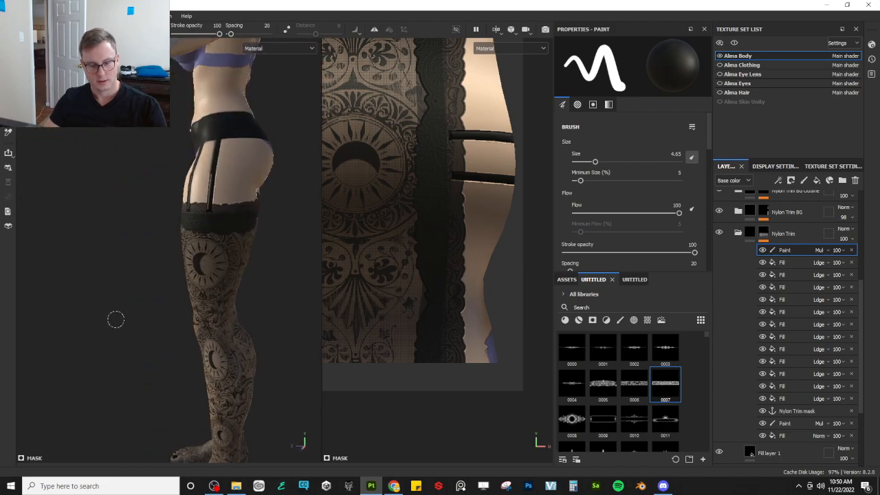
{"action": "mouse_move", "coordinate": [181, 318]}
{"action": "left_mouse_down", "text": "ctrl+alt"}
{"action": "mouse_move", "coordinate": [137, 265]}
{"action": "mouse_move", "coordinate": [222, 294]}
{"action": "mouse_move", "coordinate": [211, 293]}
{"action": "left_mouse_up", "text": "ctrl+alt"}
{"action": "scroll", "coordinate": [139, 265], "scroll_direction": "down", "scroll_amount": 5}
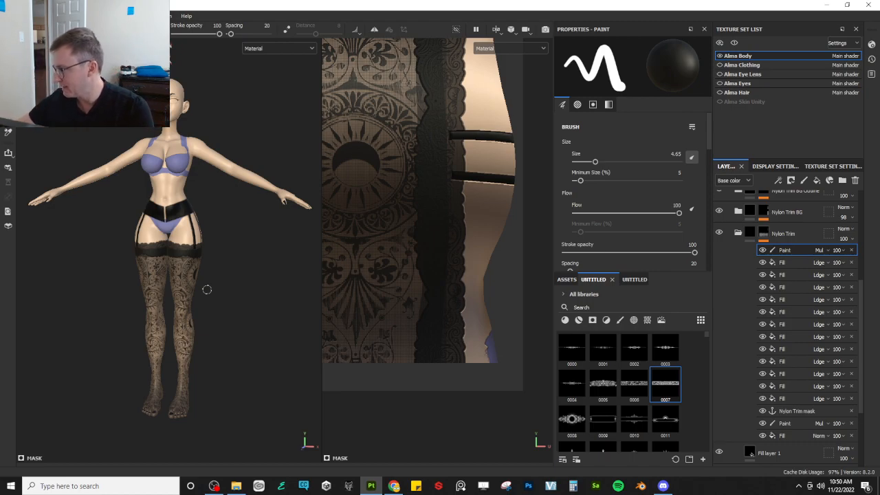
{"action": "scroll", "coordinate": [207, 289], "scroll_direction": "down", "scroll_amount": 3}
{"action": "left_click_drag", "start_coordinate": [207, 290], "coordinate": [152, 253], "text": "alt"}
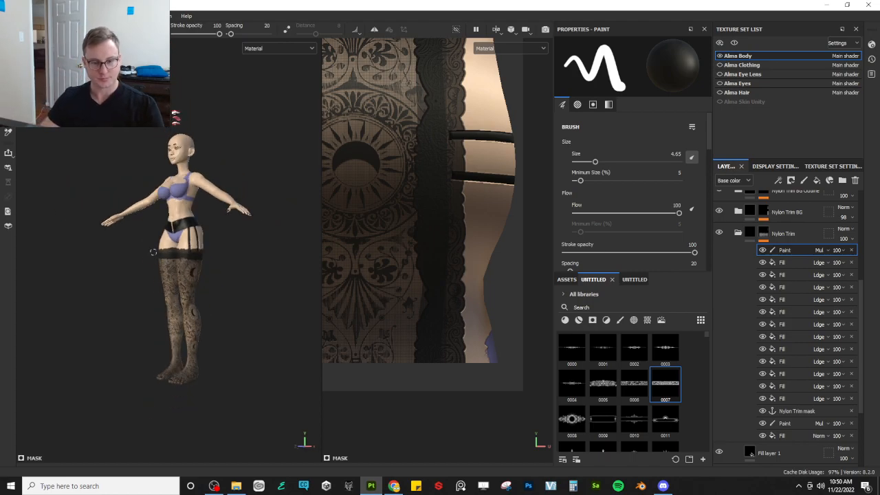
- Examine the lace tops, garter straps and thigh medallion up close from several angles
{"action": "middle_click_drag", "start_coordinate": [196, 266], "coordinate": [212, 291], "text": "alt"}
{"action": "scroll", "coordinate": [212, 291], "scroll_direction": "up", "scroll_amount": 4}
{"action": "mouse_move", "coordinate": [223, 292]}
{"action": "left_mouse_down", "text": "alt"}
{"action": "mouse_move", "coordinate": [204, 293]}
{"action": "mouse_move", "coordinate": [271, 280]}
{"action": "mouse_move", "coordinate": [485, 285]}
{"action": "mouse_move", "coordinate": [241, 291]}
{"action": "left_mouse_up", "text": "alt"}
{"action": "middle_click_drag", "start_coordinate": [242, 251], "coordinate": [252, 286], "text": "alt"}
{"action": "left_click_drag", "start_coordinate": [241, 284], "coordinate": [165, 282], "text": "alt"}
{"action": "scroll", "coordinate": [218, 321], "scroll_direction": "up", "scroll_amount": 3}
{"action": "left_click_drag", "start_coordinate": [218, 321], "coordinate": [157, 257], "text": "alt"}
{"action": "scroll", "coordinate": [211, 302], "scroll_direction": "up", "scroll_amount": 4}
{"action": "middle_click_drag", "start_coordinate": [157, 257], "coordinate": [188, 293], "text": "alt"}
{"action": "left_click_drag", "start_coordinate": [189, 293], "coordinate": [162, 255], "text": "alt"}
{"action": "scroll", "coordinate": [163, 255], "scroll_direction": "down", "scroll_amount": 5}
{"action": "left_click_drag", "start_coordinate": [201, 306], "coordinate": [44, 296], "text": "alt"}
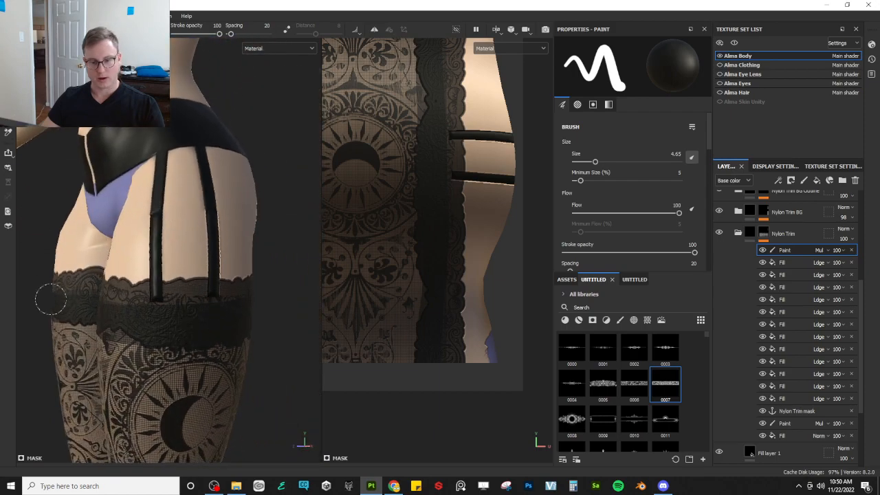
{"action": "left_click_drag", "start_coordinate": [116, 286], "coordinate": [140, 286], "text": "alt"}
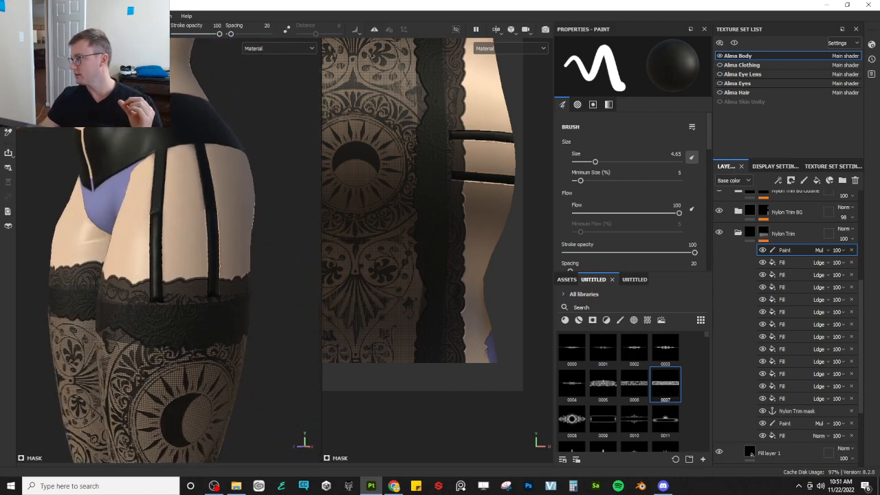
{"action": "left_click_drag", "start_coordinate": [169, 234], "coordinate": [355, 259], "text": "alt"}
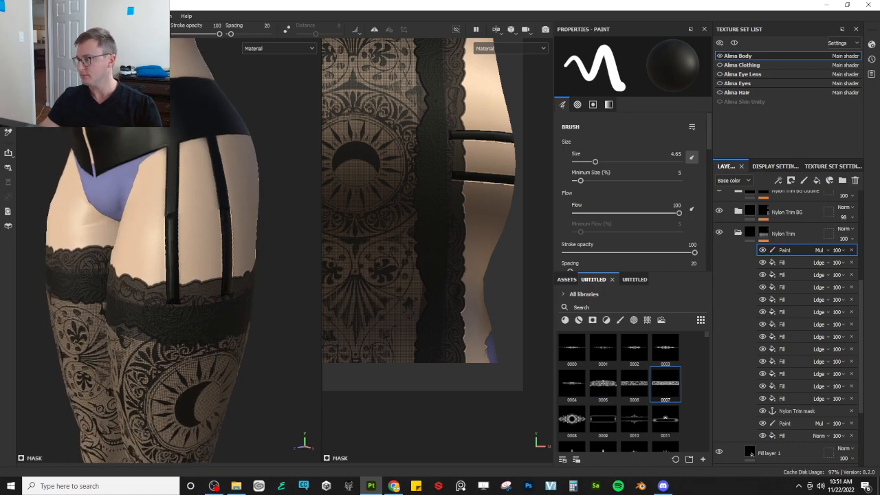
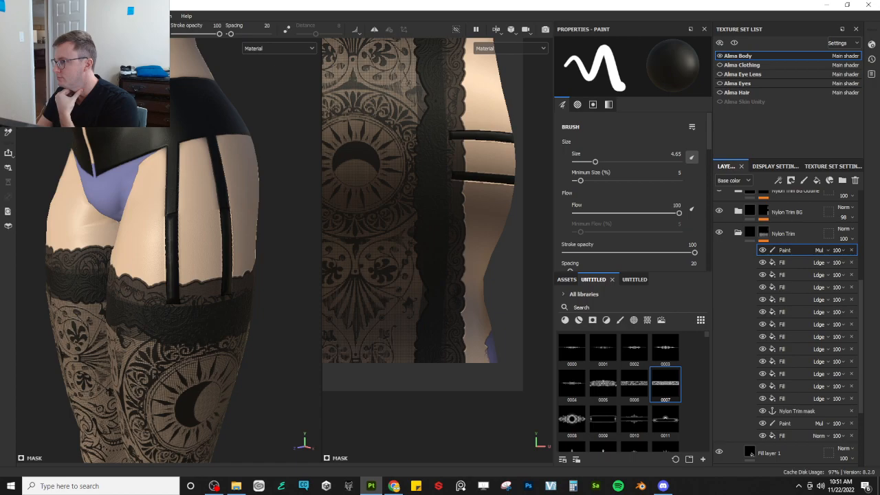
{"action": "left_click_drag", "start_coordinate": [130, 224], "coordinate": [181, 202], "text": "alt"}
{"action": "right_click_drag", "start_coordinate": [180, 202], "coordinate": [157, 248], "text": "alt"}
{"action": "middle_click_drag", "start_coordinate": [157, 248], "coordinate": [195, 267], "text": "alt"}
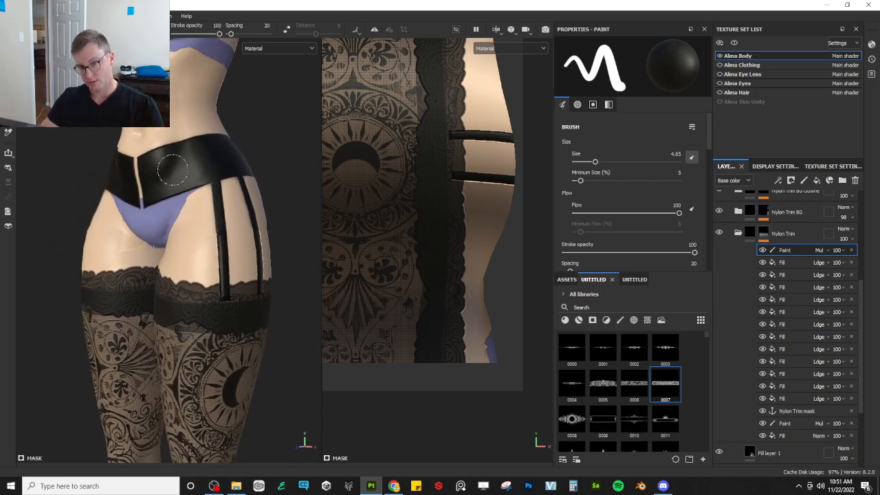
{"action": "right_click_drag", "start_coordinate": [222, 157], "coordinate": [180, 237], "text": "alt"}
{"action": "left_click_drag", "start_coordinate": [180, 237], "coordinate": [145, 256], "text": "alt"}
{"action": "right_click_drag", "start_coordinate": [146, 256], "coordinate": [207, 300], "text": "alt"}
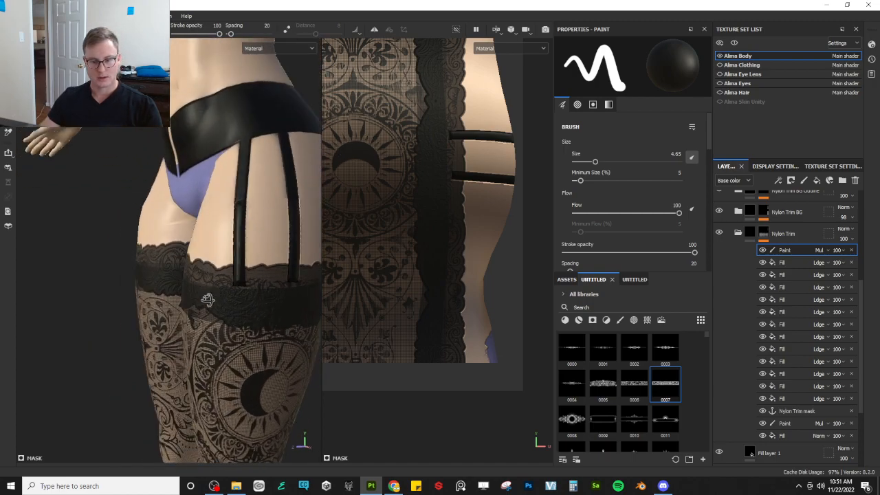
{"action": "left_click_drag", "start_coordinate": [206, 300], "coordinate": [189, 298], "text": "alt"}
{"action": "right_click_drag", "start_coordinate": [188, 298], "coordinate": [244, 293], "text": "alt"}
{"action": "left_click_drag", "start_coordinate": [243, 293], "coordinate": [272, 292], "text": "alt"}
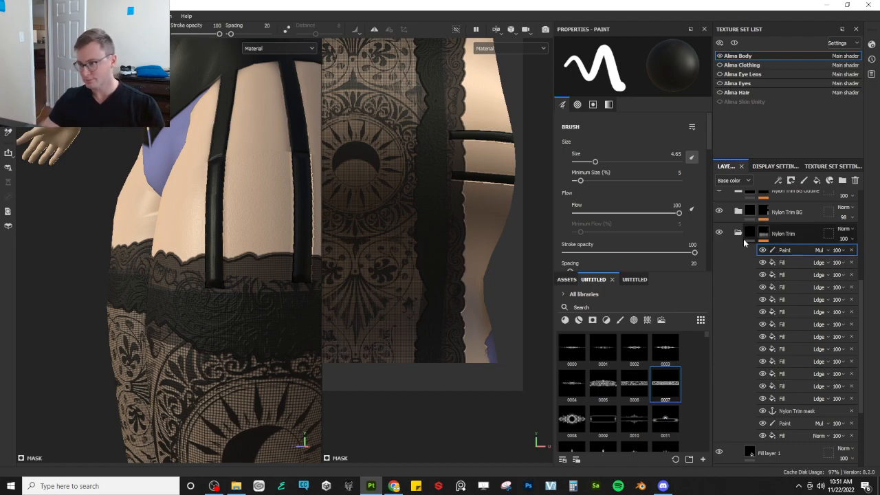
- Collapse the Nylon Trim folder and the NYLON group in the layer stack
{"action": "left_click", "coordinate": [742, 235]}
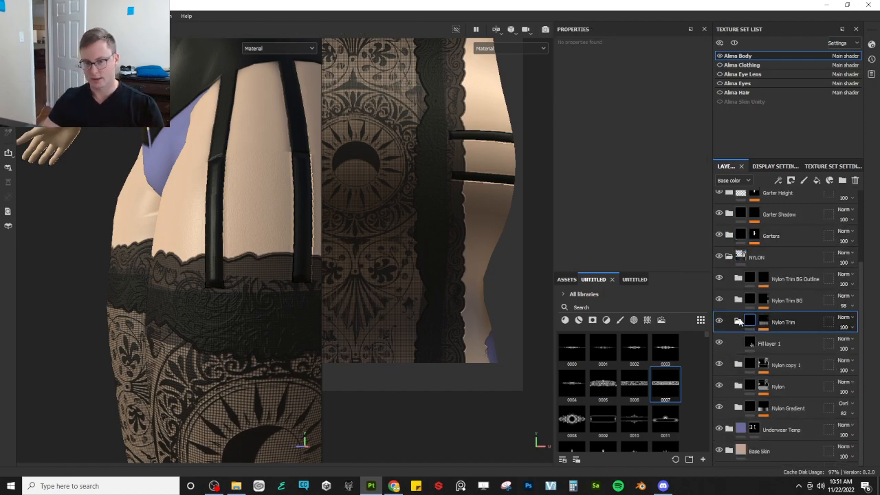
{"action": "left_click", "coordinate": [739, 322]}
{"action": "left_click", "coordinate": [729, 279]}
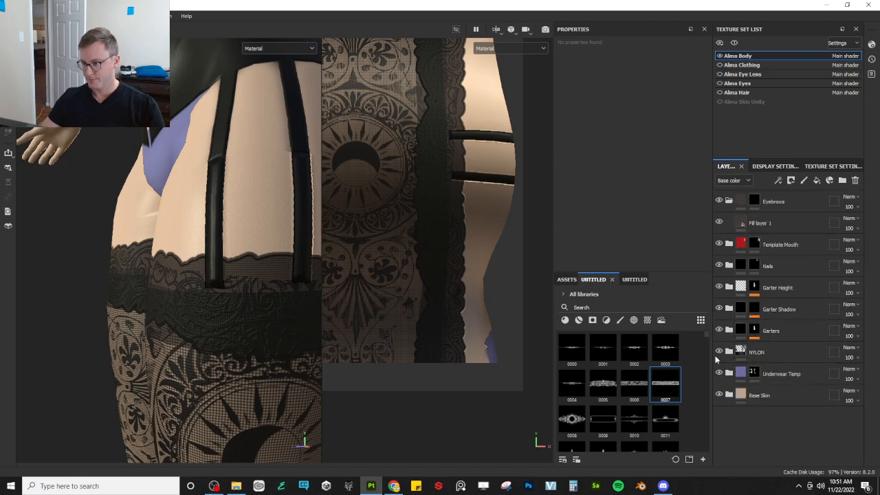
- Toggle the NYLON group's visibility to compare the figure with and without the stockings, close up and at full length
{"action": "left_click", "coordinate": [719, 351]}
{"action": "left_click", "coordinate": [719, 351]}
{"action": "scroll", "coordinate": [254, 337], "scroll_direction": "down", "scroll_amount": 6}
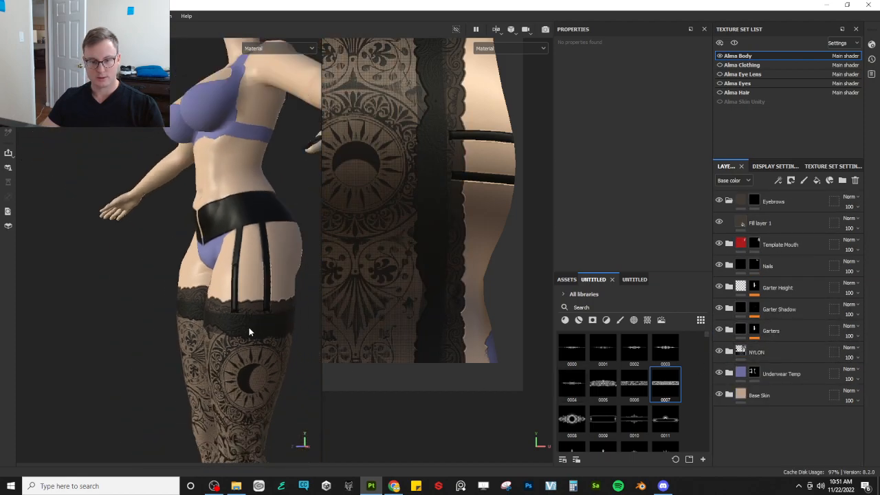
{"action": "middle_click_drag", "start_coordinate": [258, 340], "coordinate": [199, 253], "text": "alt"}
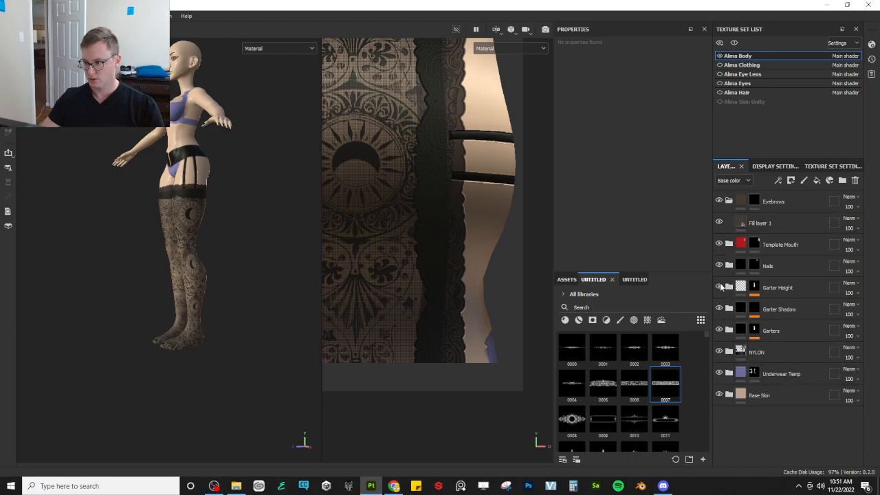
{"action": "left_click", "coordinate": [720, 351]}
{"action": "left_click", "coordinate": [719, 351]}
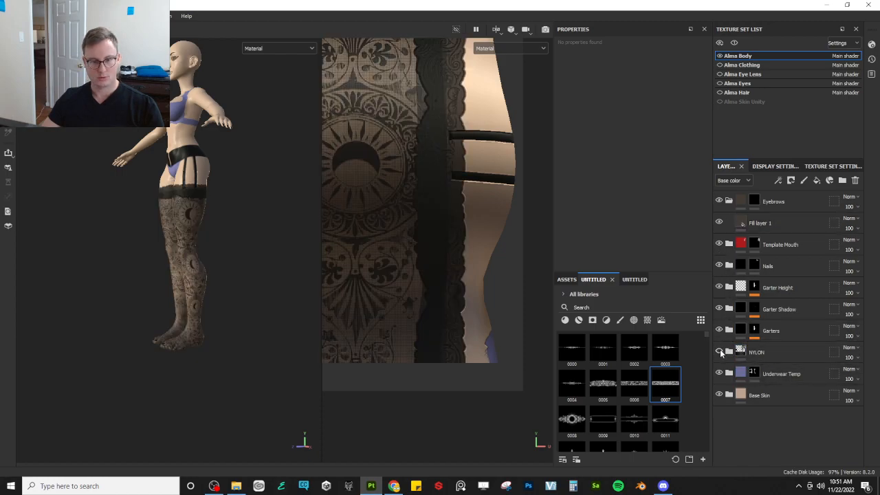
- Compare the figure with the NYLON group hidden and shown, and inspect the stocking tops and garter straps up close
{"action": "left_click", "coordinate": [719, 352]}
{"action": "left_click", "coordinate": [719, 351]}
{"action": "left_click", "coordinate": [719, 351]}
{"action": "left_click", "coordinate": [719, 351]}
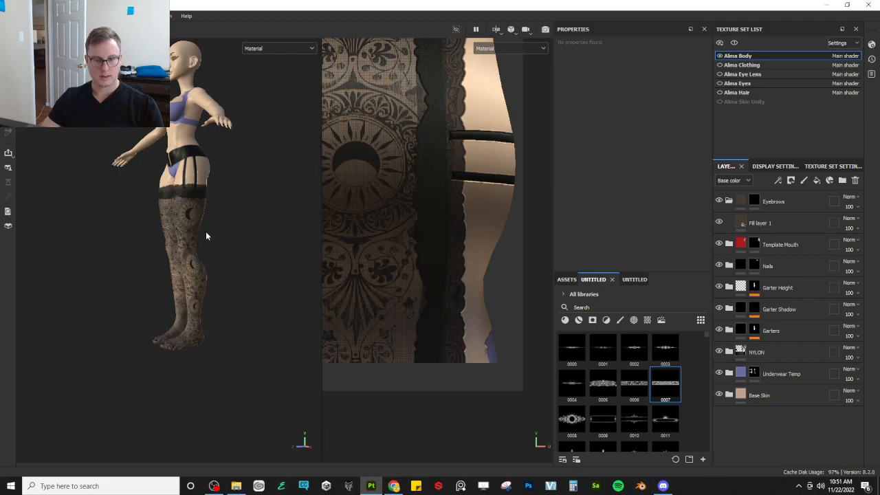
{"action": "left_click_drag", "start_coordinate": [206, 232], "coordinate": [194, 243], "text": "alt"}
{"action": "scroll", "coordinate": [194, 243], "scroll_direction": "up", "scroll_amount": 3}
{"action": "middle_click_drag", "start_coordinate": [194, 243], "coordinate": [171, 304], "text": "alt"}
{"action": "scroll", "coordinate": [171, 304], "scroll_direction": "up", "scroll_amount": 3}
{"action": "middle_click_drag", "start_coordinate": [197, 164], "coordinate": [159, 245], "text": "alt"}
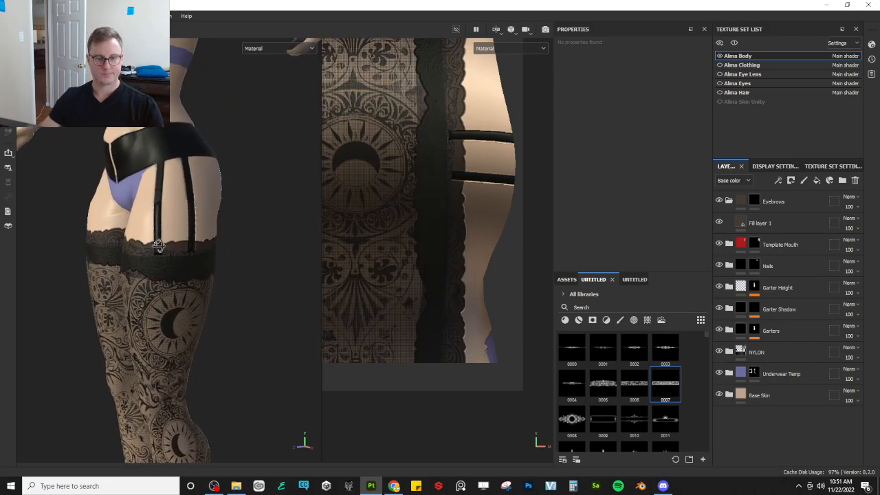
- Examine the garter belt, straps and stockings from the back, side and front, at full length and close up
{"action": "scroll", "coordinate": [165, 251], "scroll_direction": "down", "scroll_amount": 5}
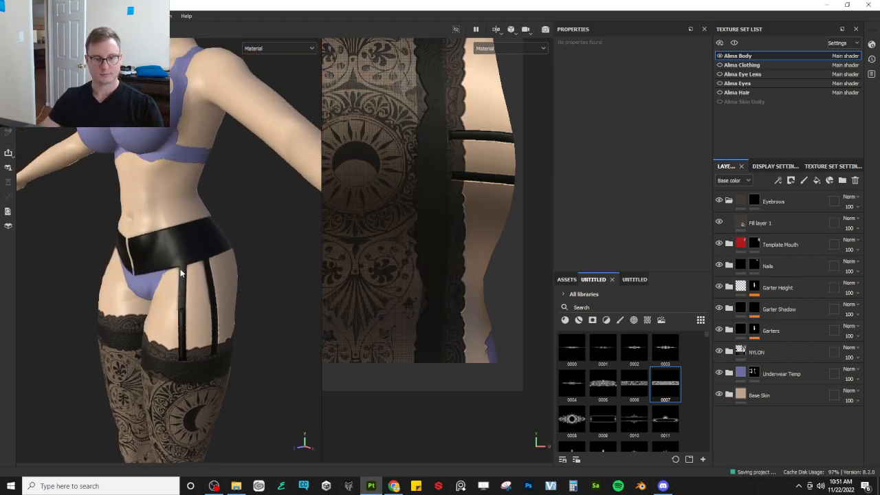
{"action": "left_click_drag", "start_coordinate": [174, 268], "coordinate": [195, 249], "text": "alt"}
{"action": "left_click_drag", "start_coordinate": [219, 307], "coordinate": [189, 235], "text": "alt"}
{"action": "scroll", "coordinate": [220, 326], "scroll_direction": "down", "scroll_amount": 5}
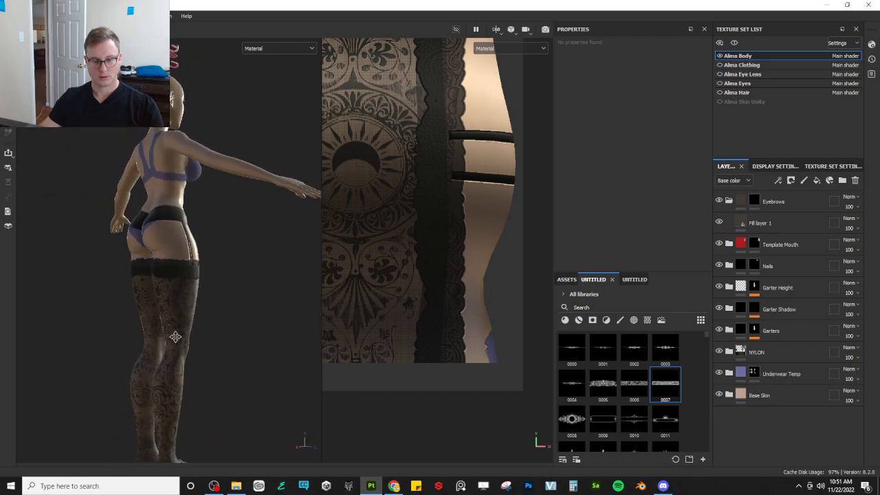
{"action": "left_click_drag", "start_coordinate": [172, 337], "coordinate": [169, 230], "text": "ctrl+alt"}
{"action": "left_click_drag", "start_coordinate": [253, 254], "coordinate": [104, 258], "text": "alt"}
{"action": "left_click_drag", "start_coordinate": [215, 252], "coordinate": [116, 291], "text": "ctrl+alt"}
{"action": "scroll", "coordinate": [186, 253], "scroll_direction": "down", "scroll_amount": 3}
{"action": "left_click_drag", "start_coordinate": [197, 252], "coordinate": [220, 289], "text": "alt"}
{"action": "scroll", "coordinate": [220, 289], "scroll_direction": "up", "scroll_amount": 5}
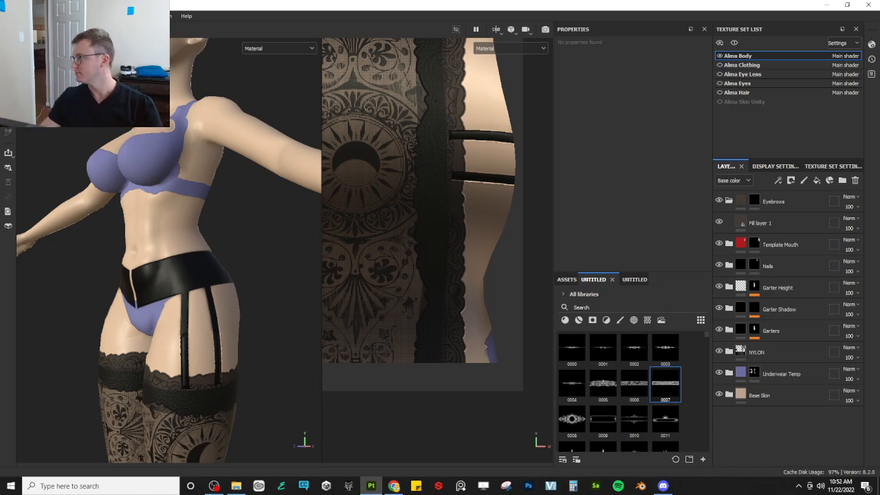
{"action": "scroll", "coordinate": [188, 303], "scroll_direction": "up", "scroll_amount": 5}
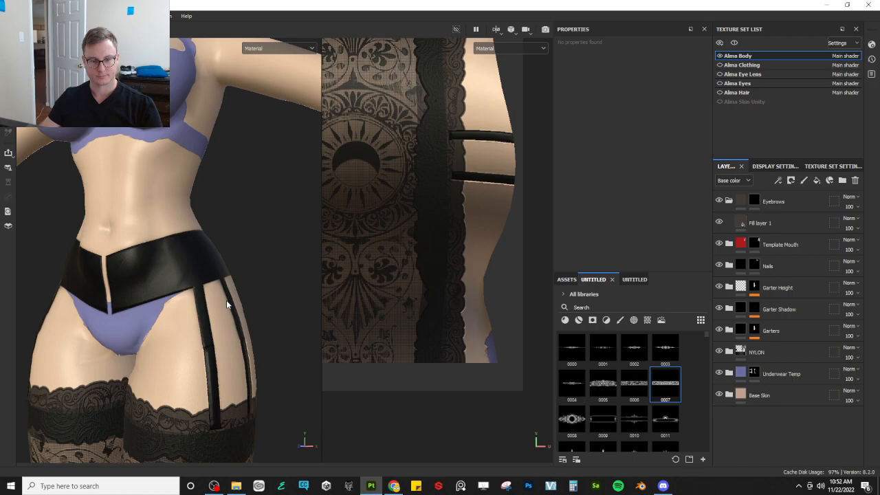
{"action": "left_click_drag", "start_coordinate": [226, 300], "coordinate": [215, 227], "text": "alt"}
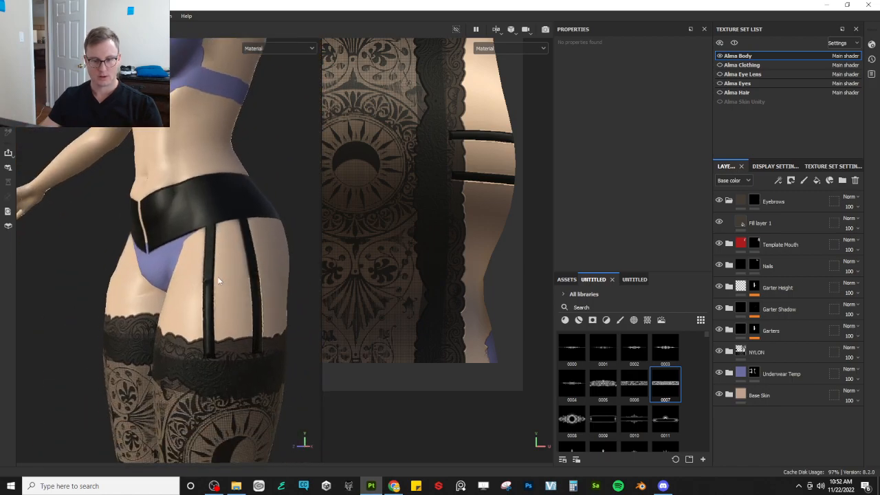
{"action": "scroll", "coordinate": [224, 285], "scroll_direction": "up", "scroll_amount": 2}
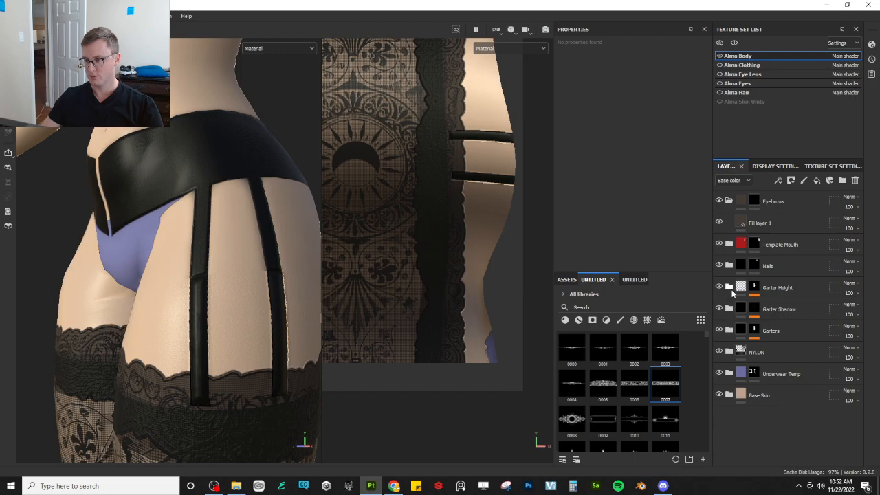
- Add a folder named GARTER directly above the Garter Height layer group and collapse the NYLON folder
{"action": "left_click", "coordinate": [842, 180]}
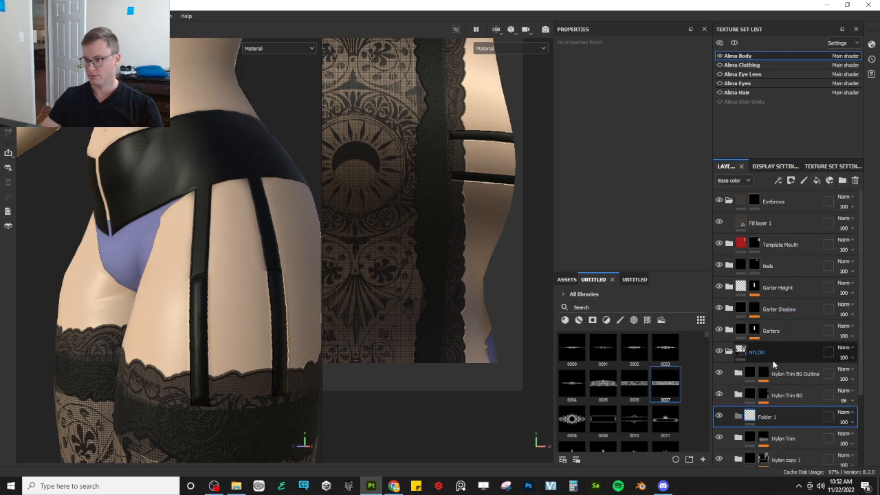
{"action": "double_click", "coordinate": [763, 418]}
{"action": "type", "text": "GARTER"}
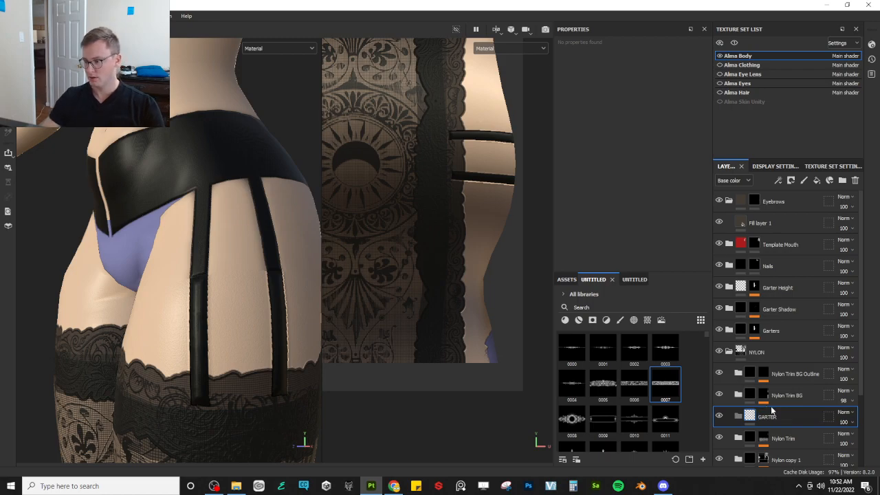
{"action": "left_click_drag", "start_coordinate": [771, 411], "coordinate": [802, 273]}
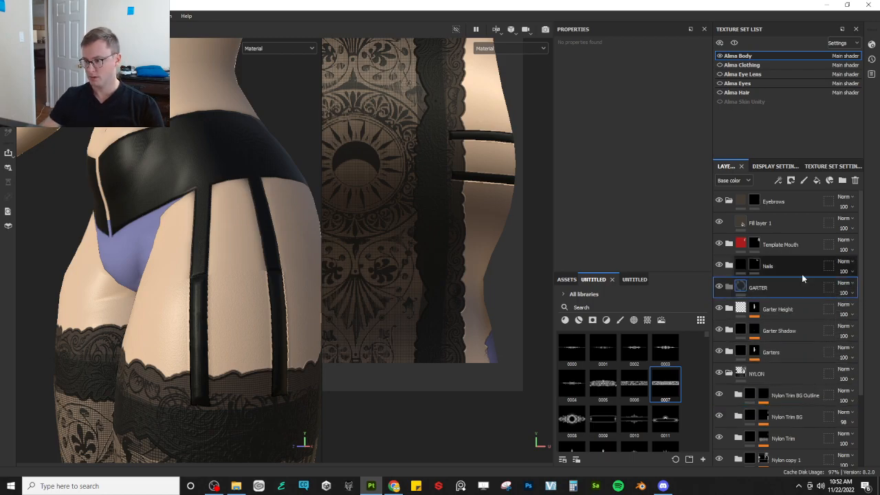
{"action": "left_click", "coordinate": [727, 374]}
- Move the Garter Height, Garter Shadow and Garters groups into the GARTER folder
{"action": "left_click", "coordinate": [775, 315]}
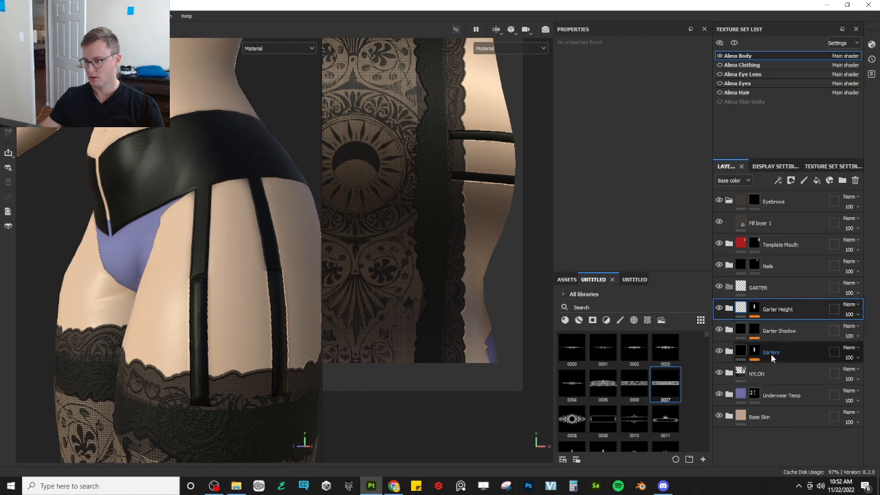
{"action": "left_click", "coordinate": [773, 355], "text": "shift"}
{"action": "left_click_drag", "start_coordinate": [789, 328], "coordinate": [785, 288]}
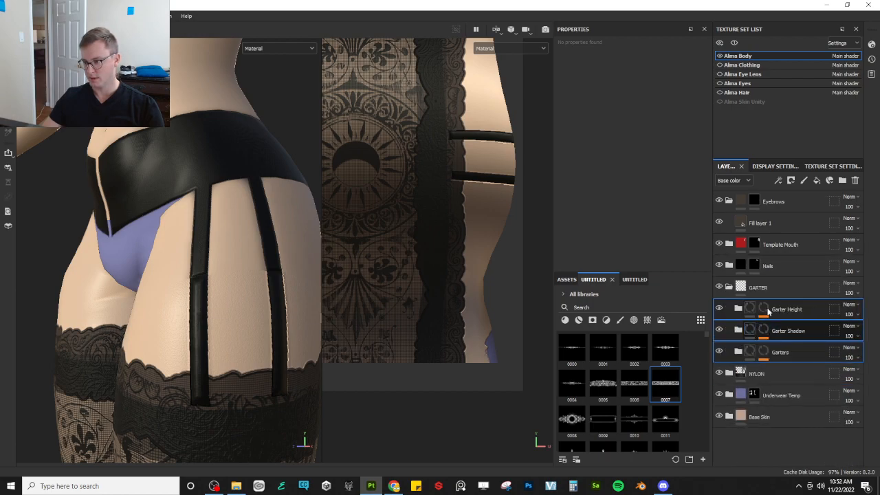
- Colour-tag the GARTER folder and its three groups red
{"action": "left_click", "coordinate": [780, 293]}
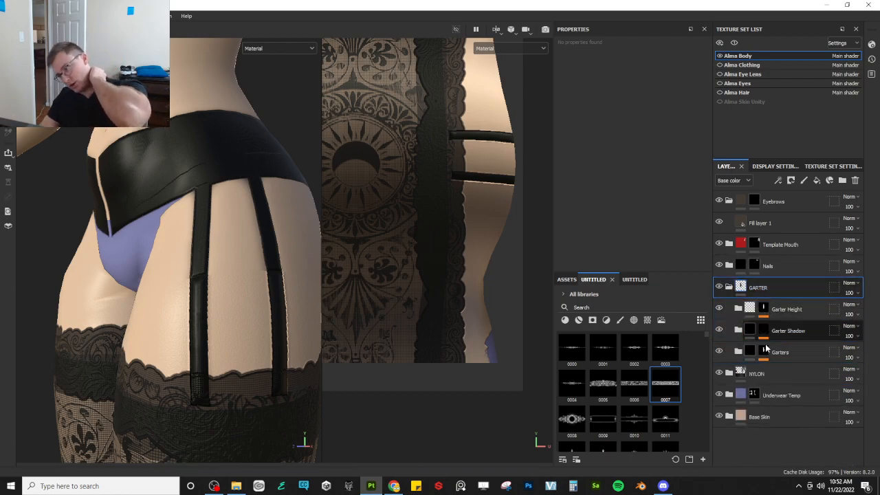
{"action": "right_click", "coordinate": [772, 288]}
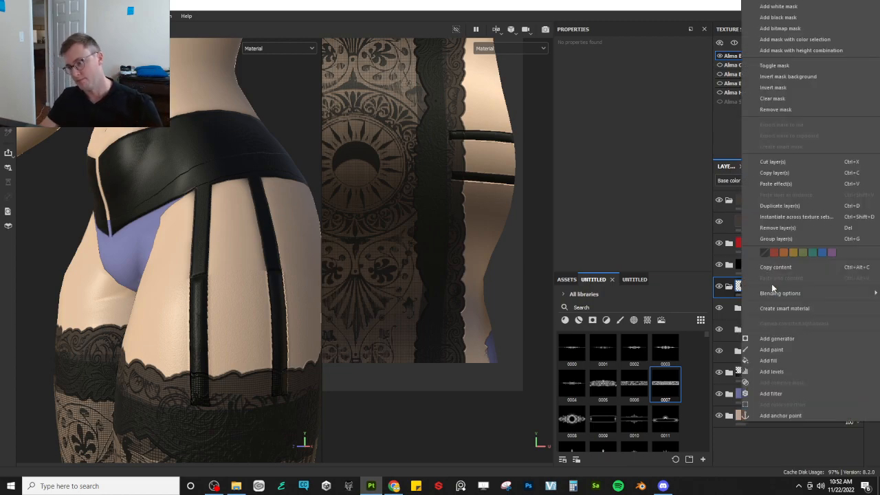
{"action": "key", "text": "Escape"}
{"action": "left_click", "coordinate": [784, 351], "text": "shift"}
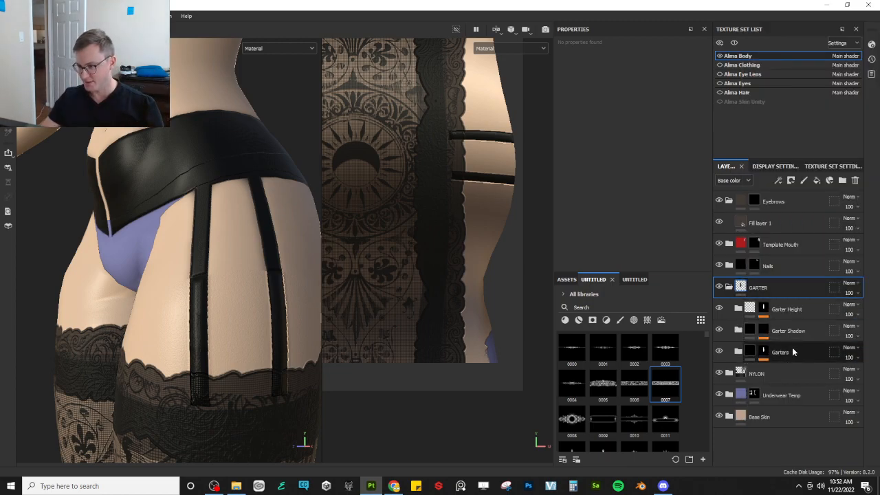
{"action": "right_click", "coordinate": [782, 287]}
{"action": "left_click", "coordinate": [778, 383]}
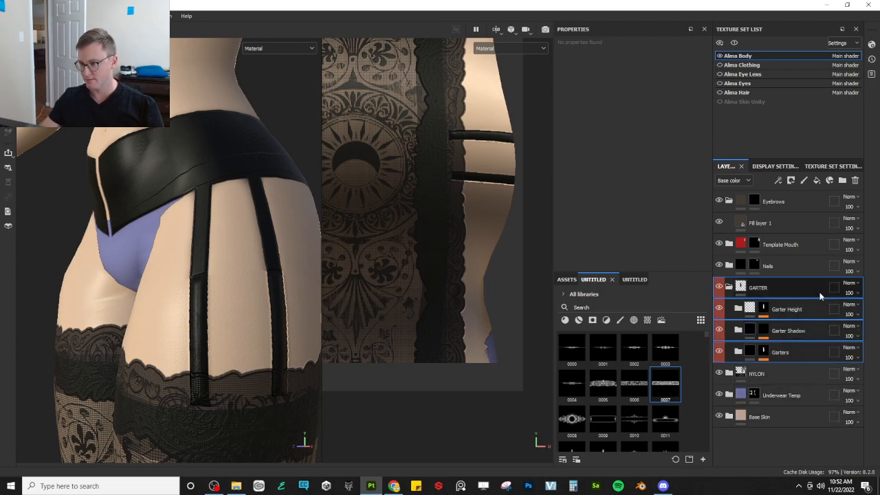
- Colour-tag the NYLON folder and everything inside it yellow, and save the project with the folder collapsed
{"action": "left_click", "coordinate": [782, 377]}
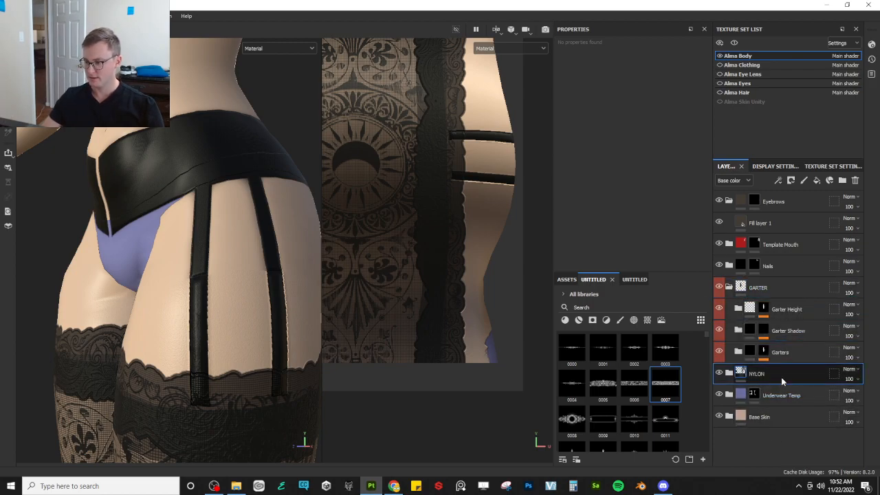
{"action": "left_click", "coordinate": [729, 373]}
{"action": "scroll", "coordinate": [812, 417], "scroll_direction": "down", "scroll_amount": 3}
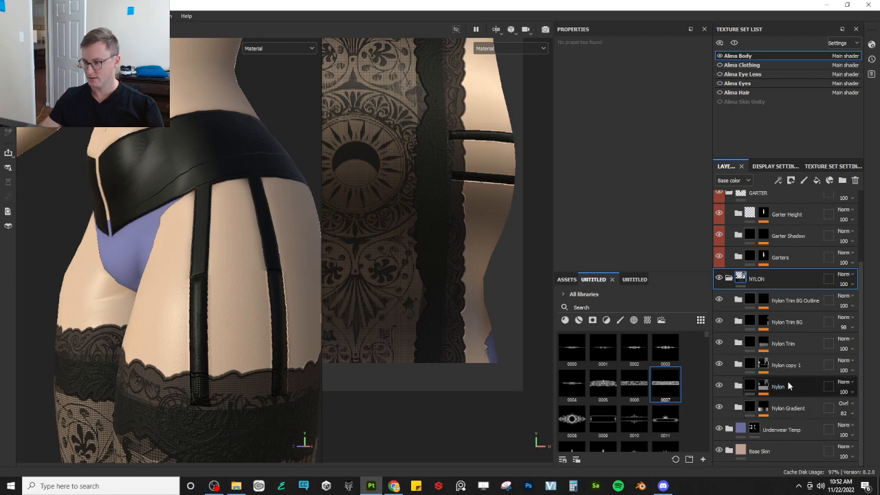
{"action": "left_click", "coordinate": [795, 411], "text": "shift"}
{"action": "right_click", "coordinate": [792, 344]}
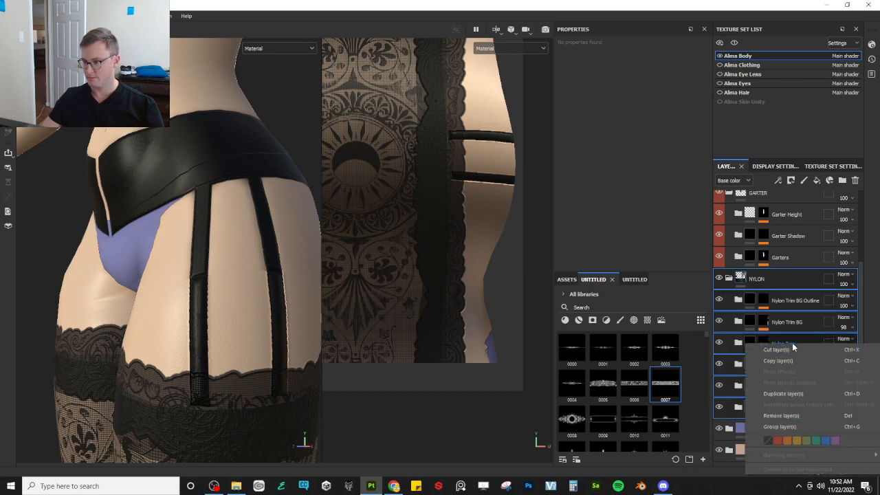
{"action": "left_click", "coordinate": [825, 440]}
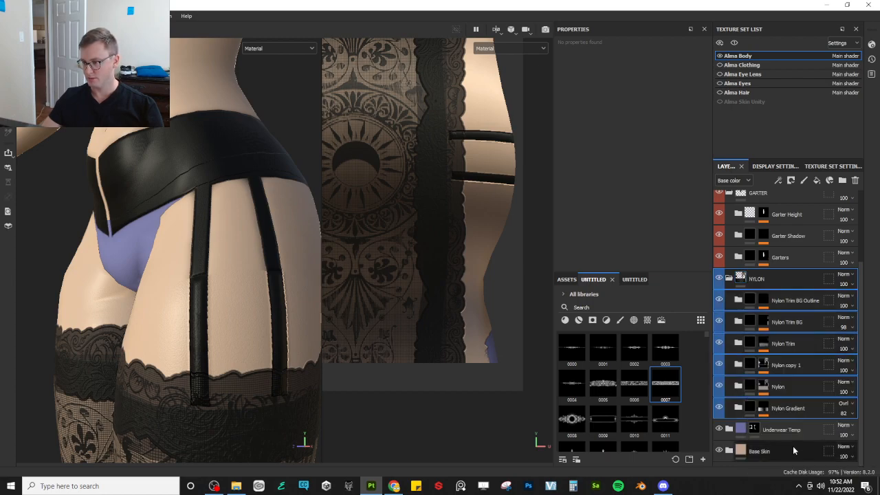
{"action": "right_click", "coordinate": [781, 331]}
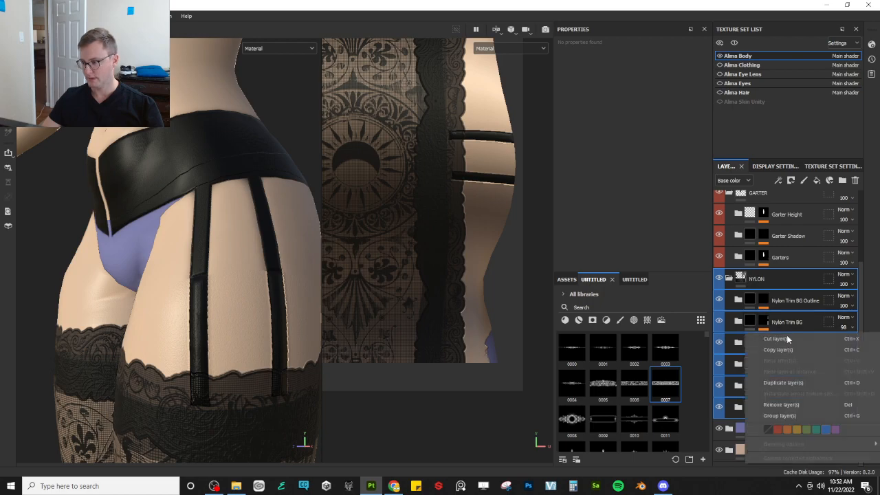
{"action": "left_click", "coordinate": [797, 429]}
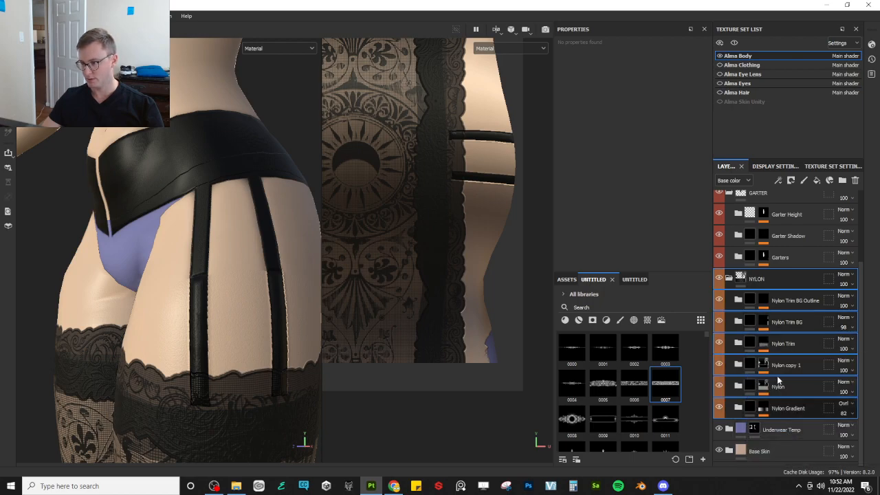
{"action": "right_click", "coordinate": [785, 402]}
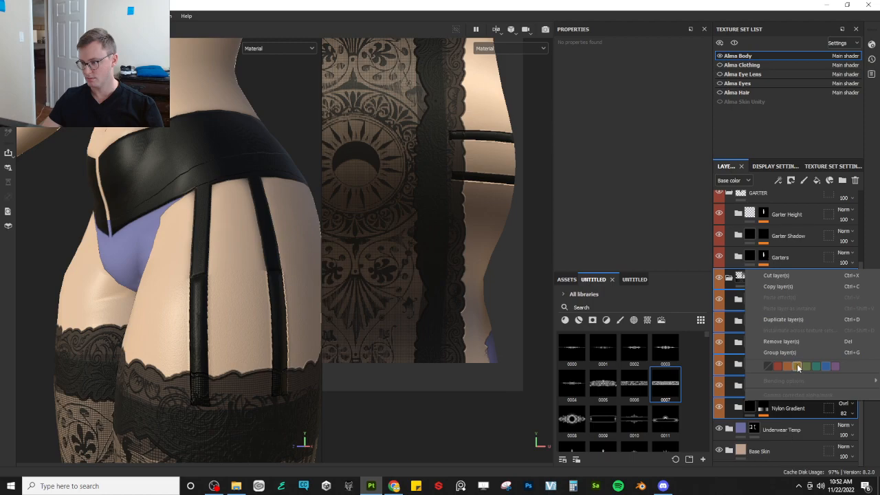
{"action": "left_click", "coordinate": [798, 368]}
{"action": "scroll", "coordinate": [795, 359], "scroll_direction": "up", "scroll_amount": 3}
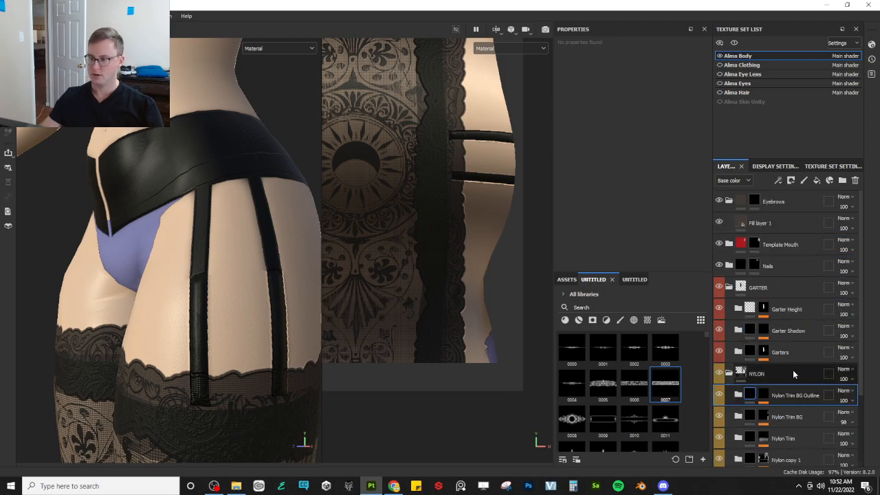
{"action": "left_click", "coordinate": [729, 372]}
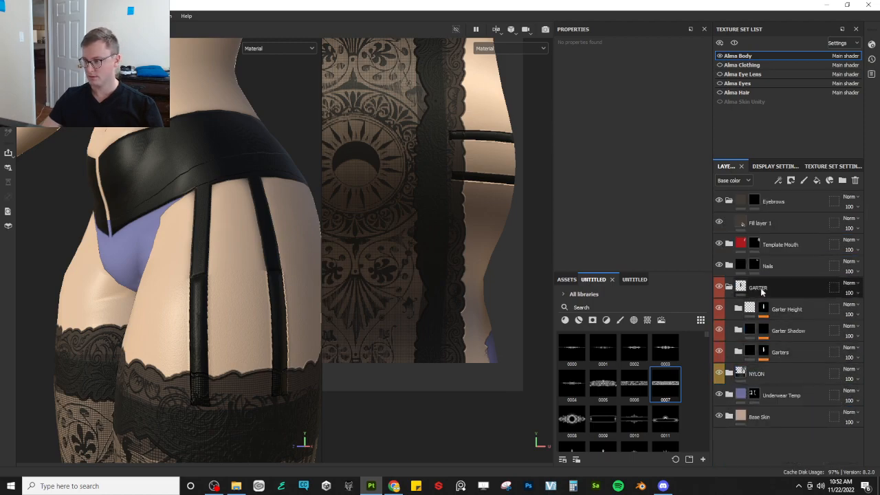
{"action": "key", "text": "ctrl+s"}
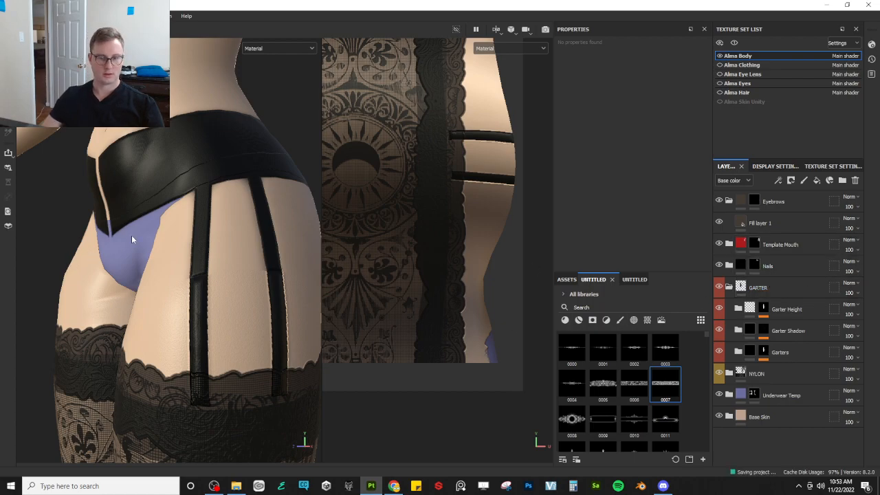
- Add a paint effect to the mask of the Garter Height group
{"action": "left_click_drag", "start_coordinate": [202, 251], "coordinate": [296, 278], "text": "alt"}
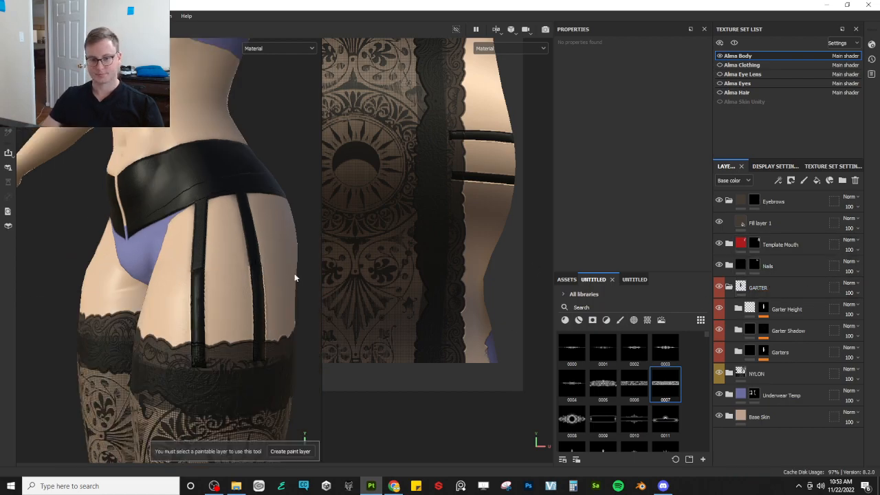
{"action": "left_click", "coordinate": [738, 309]}
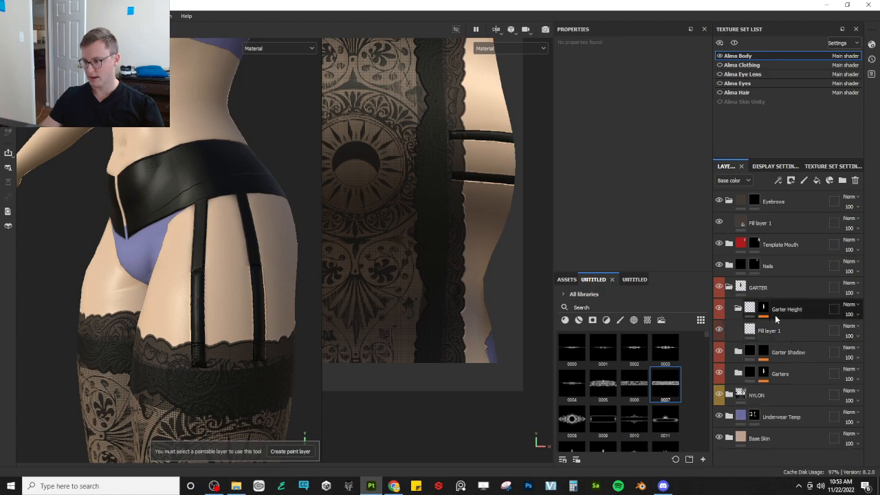
{"action": "left_click", "coordinate": [764, 309]}
{"action": "right_click", "coordinate": [765, 311]}
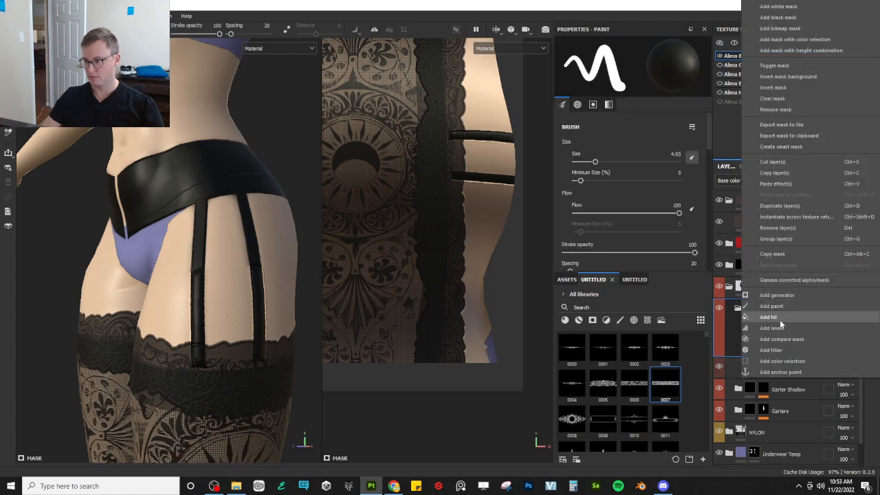
{"action": "left_click", "coordinate": [774, 308]}
- Set the mask brush's alignment to UV and its size space to Texture for painting on the garter straps in the 2D view
{"action": "scroll", "coordinate": [460, 251], "scroll_direction": "down", "scroll_amount": 2}
{"action": "scroll", "coordinate": [460, 261], "scroll_direction": "up", "scroll_amount": 2}
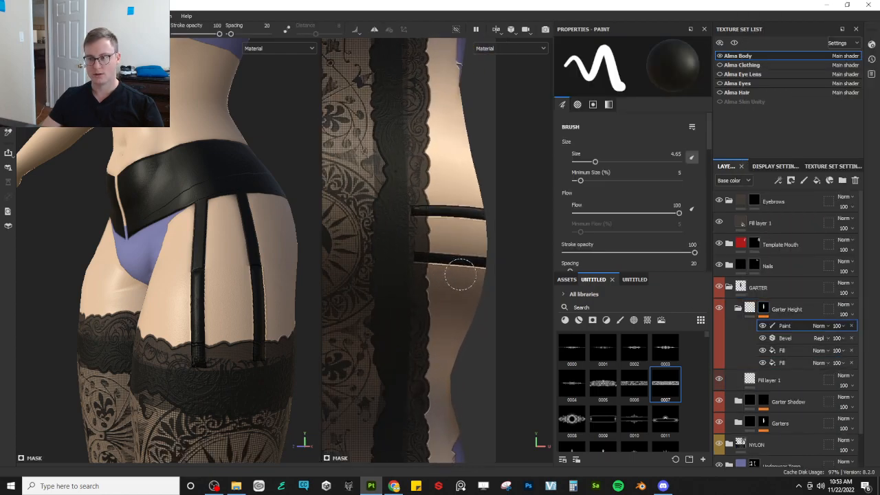
{"action": "scroll", "coordinate": [619, 237], "scroll_direction": "down", "scroll_amount": 3}
{"action": "left_click", "coordinate": [631, 185]}
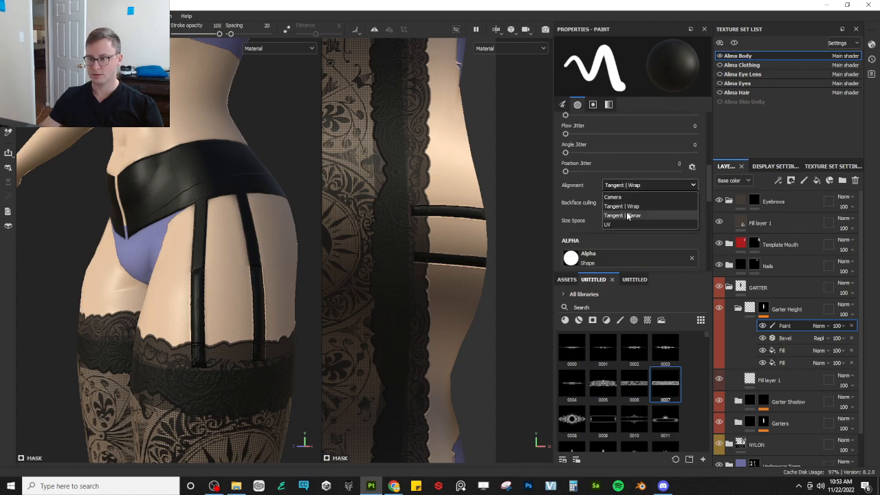
{"action": "left_click", "coordinate": [627, 221]}
{"action": "left_click", "coordinate": [620, 186]}
{"action": "left_click", "coordinate": [623, 196]}
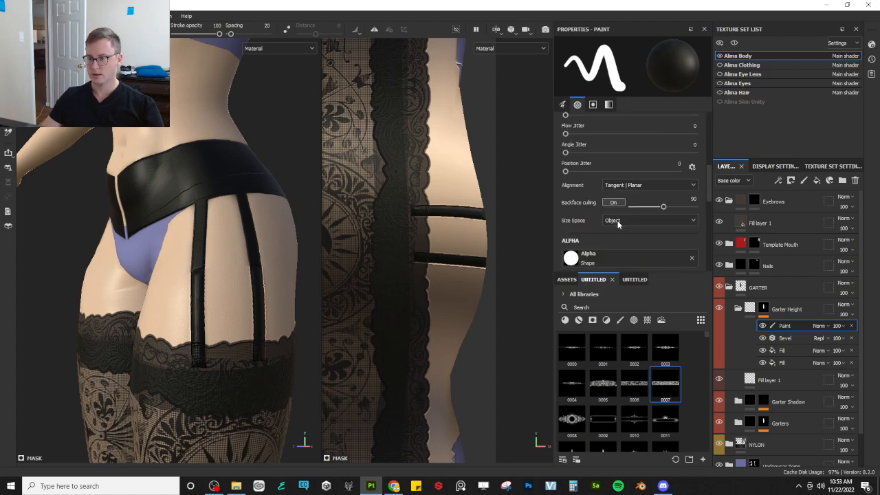
{"action": "left_click", "coordinate": [622, 220]}
{"action": "left_click", "coordinate": [622, 241]}
{"action": "scroll", "coordinate": [451, 231], "scroll_direction": "up", "scroll_amount": 3}
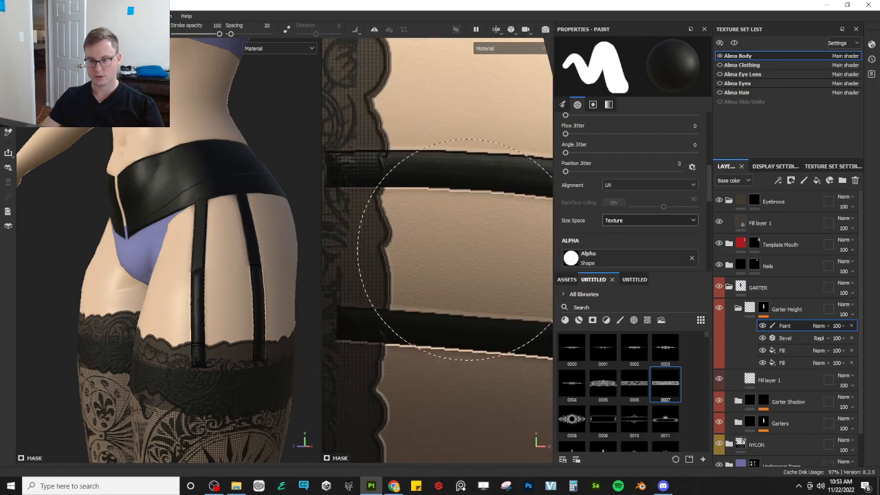
{"action": "middle_click_drag", "start_coordinate": [472, 240], "coordinate": [391, 244], "text": "alt"}
{"action": "scroll", "coordinate": [450, 242], "scroll_direction": "down", "scroll_amount": 1}
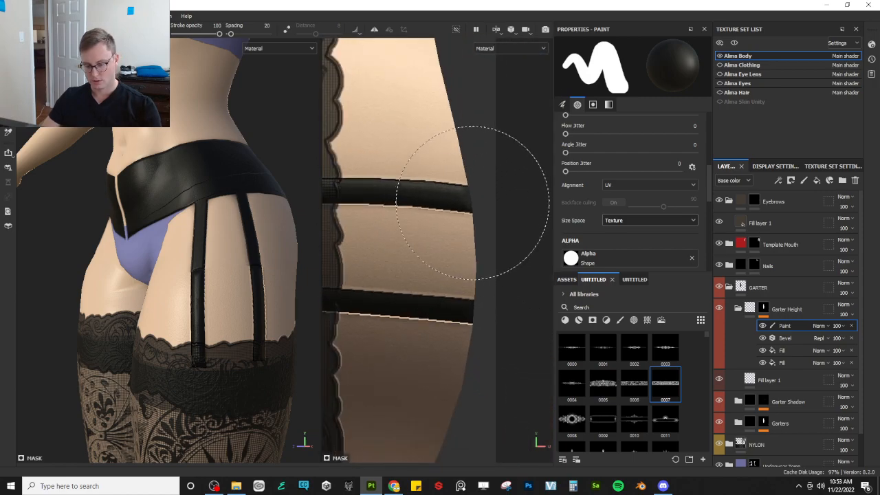
- Shrink the mask brush, set its alpha hardness to 0.1, and dab the end of the upper garter strap in the 2D view
{"action": "mouse_move", "coordinate": [475, 196]}
{"action": "right_mouse_down", "text": "ctrl"}
{"action": "mouse_move", "coordinate": [441, 196]}
{"action": "mouse_move", "coordinate": [472, 193]}
{"action": "mouse_move", "coordinate": [462, 196]}
{"action": "right_mouse_up", "text": "ctrl"}
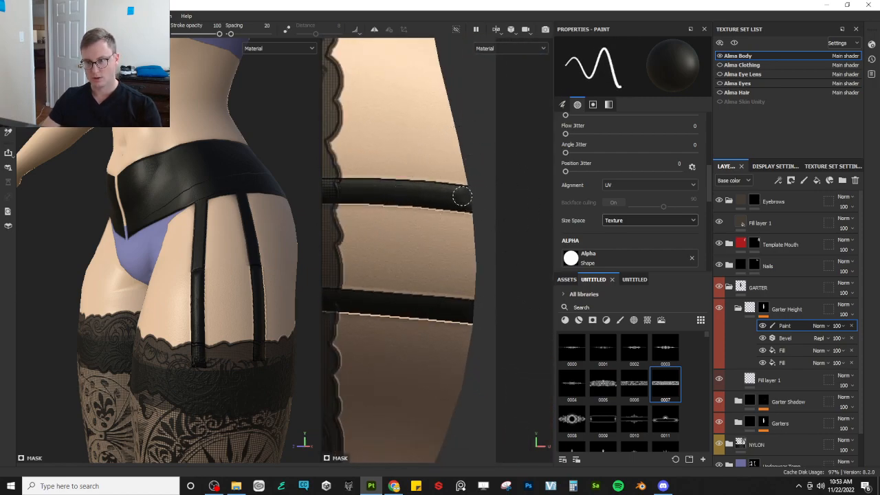
{"action": "key", "text": "super"}
{"action": "key", "text": "super"}
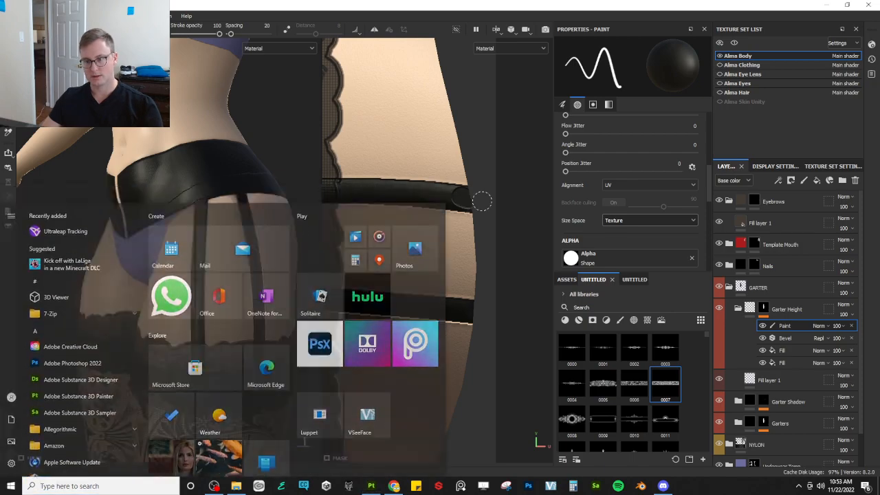
{"action": "right_click", "coordinate": [465, 194]}
{"action": "left_click_drag", "start_coordinate": [601, 287], "coordinate": [401, 291]}
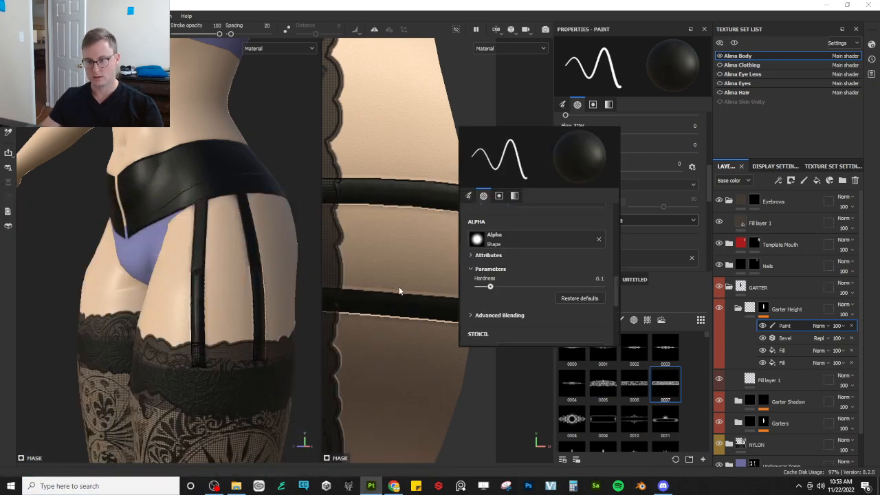
{"action": "left_click", "coordinate": [474, 115]}
{"action": "left_click_drag", "start_coordinate": [457, 201], "coordinate": [479, 200]}
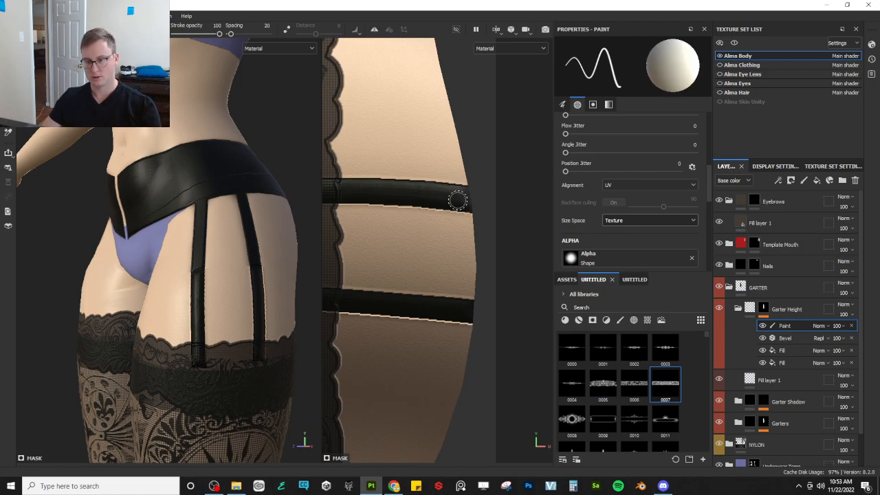
- Adjust the brush size to the width of the upper strap and lower the stroke opacity to 43
{"action": "key", "text": "bracketright"}
{"action": "key", "text": "bracketright"}
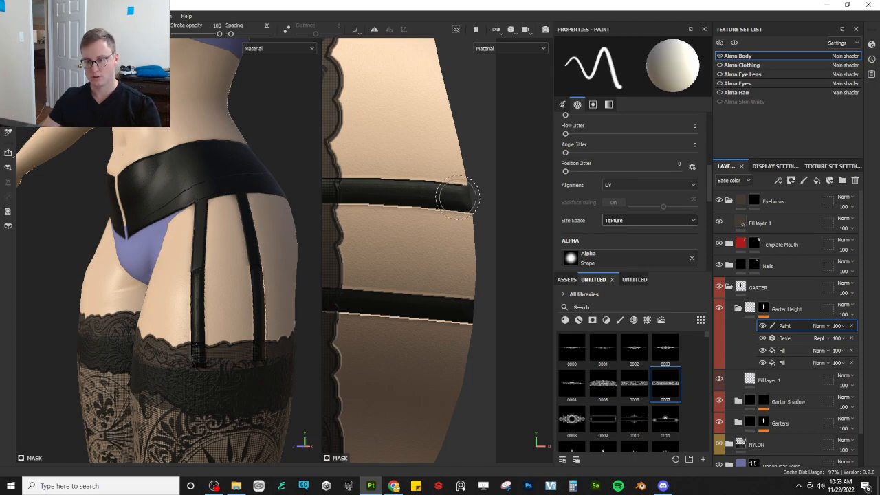
{"action": "key", "text": "bracketleft"}
{"action": "key", "text": "bracketleft"}
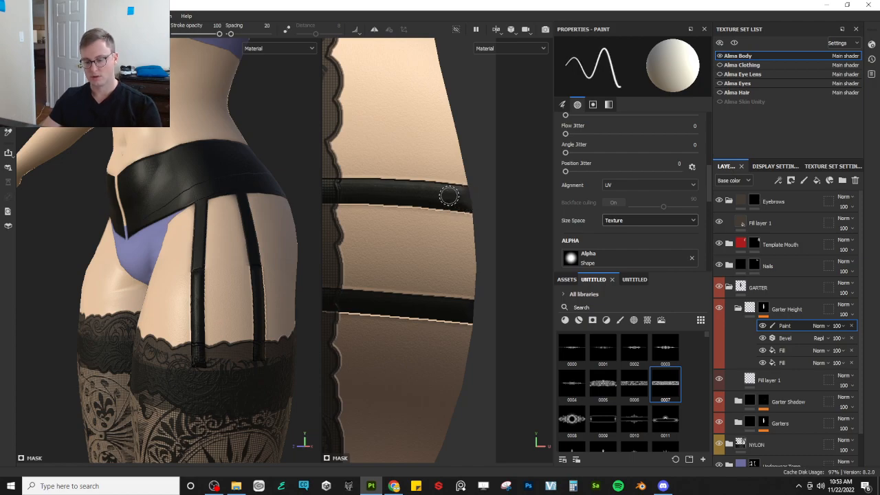
{"action": "left_click_drag", "start_coordinate": [203, 35], "coordinate": [194, 36]}
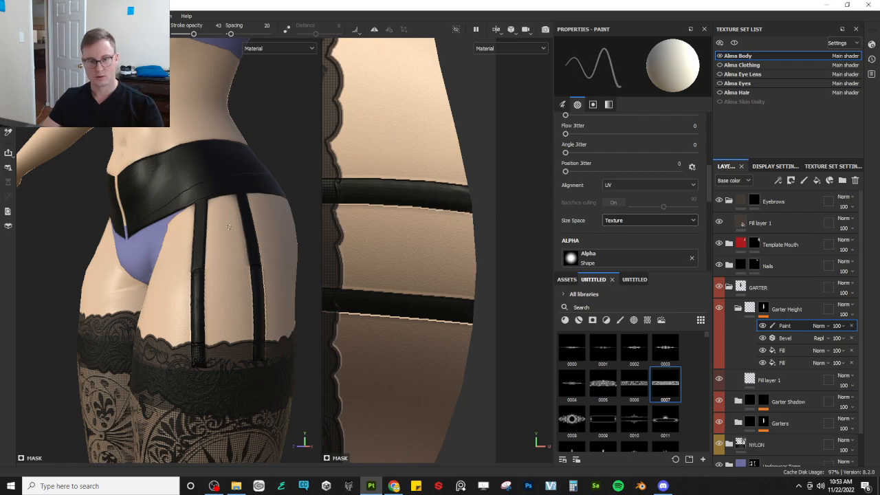
- Replace the paint effect on the Garter Height mask with a fresh one above the Bevel filter
{"action": "scroll", "coordinate": [191, 241], "scroll_direction": "up", "scroll_amount": 5}
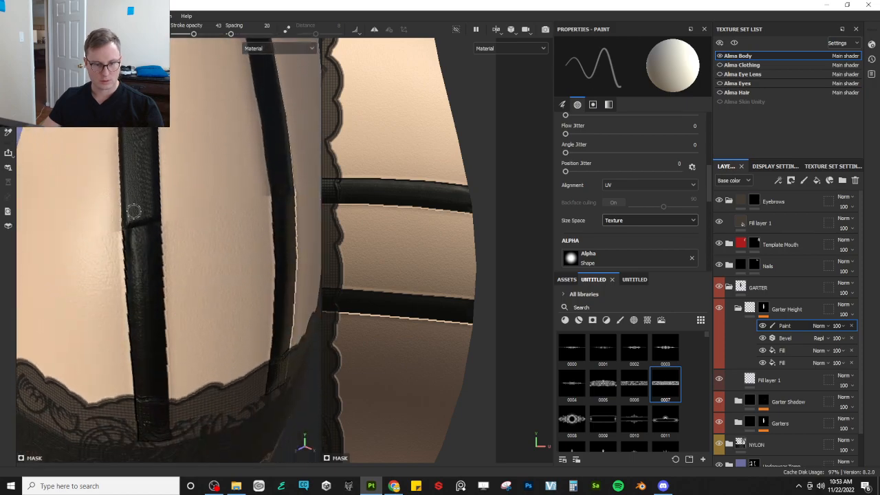
{"action": "left_click_drag", "start_coordinate": [141, 246], "coordinate": [206, 260], "text": "alt"}
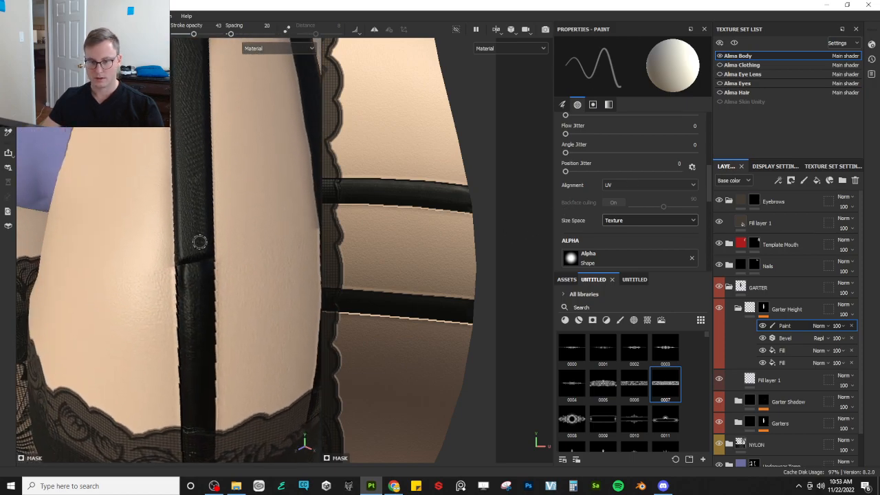
{"action": "key", "text": "Delete"}
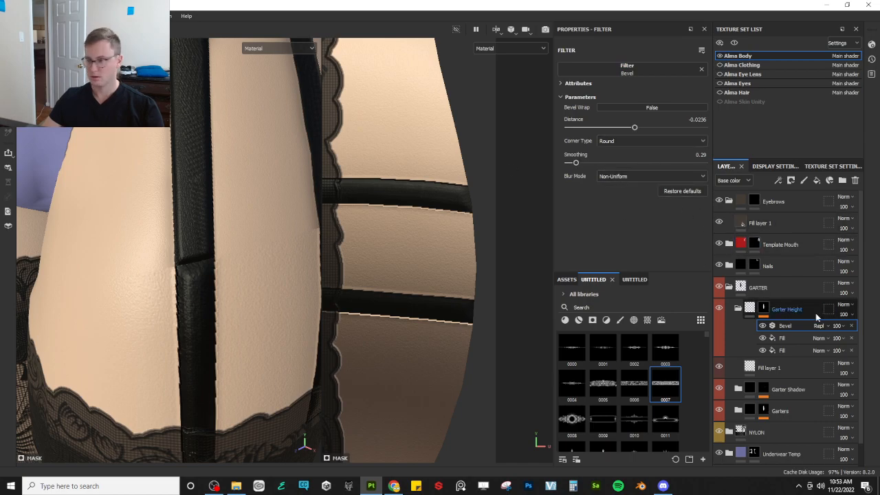
{"action": "right_click", "coordinate": [753, 327]}
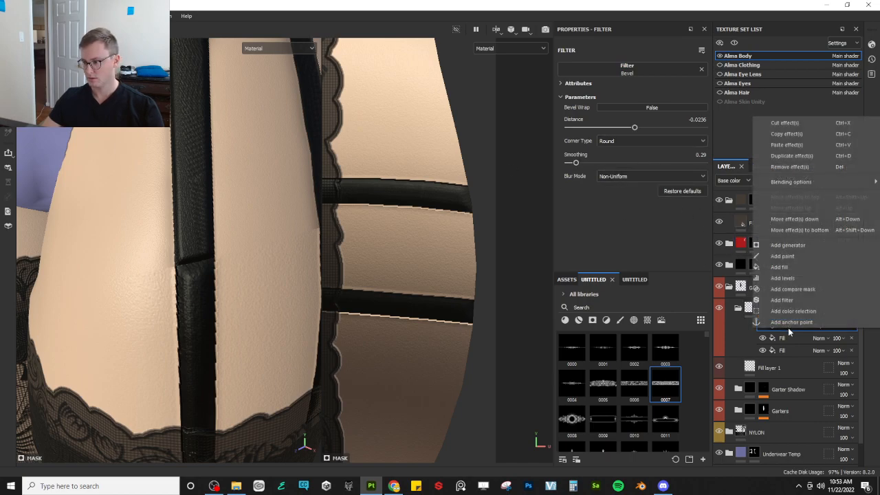
{"action": "left_click", "coordinate": [781, 256]}
- Set the brush's alignment to Tangent | Wrap and its size space to Object
{"action": "left_click", "coordinate": [633, 185]}
{"action": "left_click", "coordinate": [625, 206]}
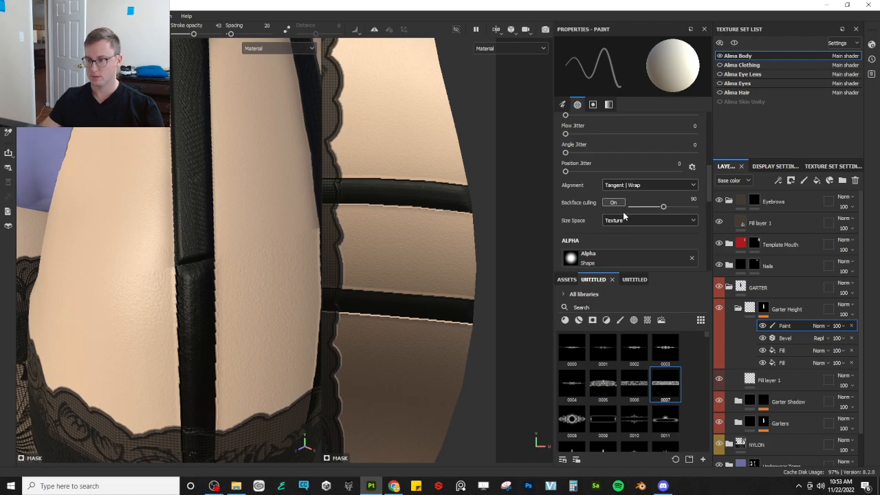
{"action": "left_click", "coordinate": [626, 220]}
{"action": "left_click", "coordinate": [614, 233]}
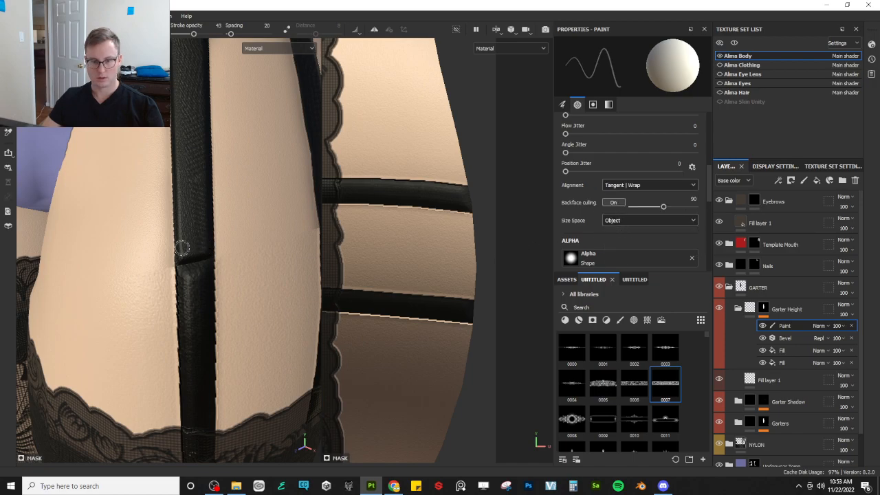
- Enlarge the brush and paint the height mask over the seams across the middle of the garter straps on the 3D model
{"action": "key", "text": "bracketright"}
{"action": "key", "text": "bracketright"}
{"action": "key", "text": "bracketright"}
{"action": "key", "text": "bracketright"}
{"action": "key", "text": "bracketright"}
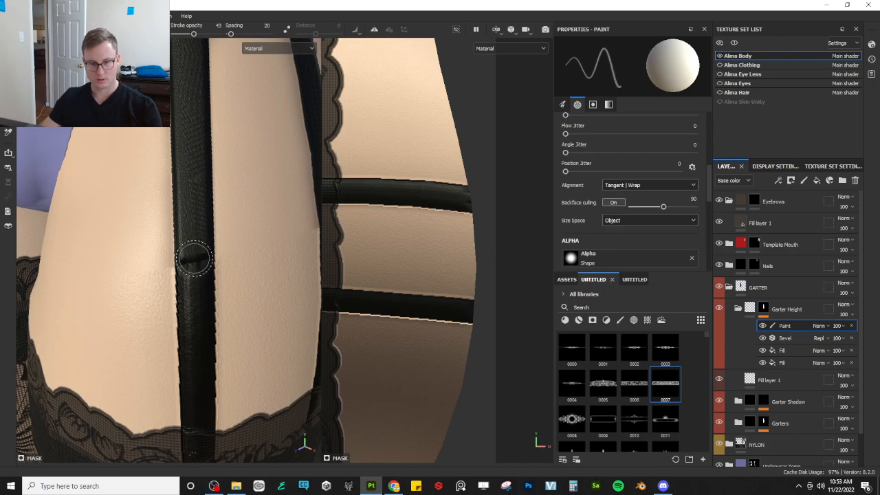
{"action": "mouse_move", "coordinate": [193, 258]}
{"action": "left_mouse_down"}
{"action": "mouse_move", "coordinate": [195, 270]}
{"action": "mouse_move", "coordinate": [194, 257]}
{"action": "left_mouse_up"}
{"action": "mouse_move", "coordinate": [236, 289]}
{"action": "left_mouse_down", "text": "alt"}
{"action": "mouse_move", "coordinate": [198, 289]}
{"action": "mouse_move", "coordinate": [196, 281]}
{"action": "mouse_move", "coordinate": [105, 297]}
{"action": "left_mouse_up", "text": "alt"}
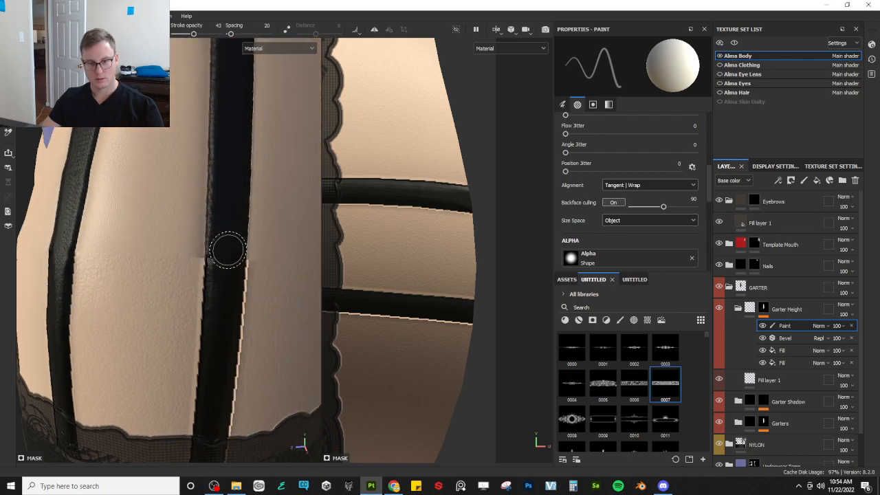
{"action": "scroll", "coordinate": [228, 282], "scroll_direction": "down", "scroll_amount": 6}
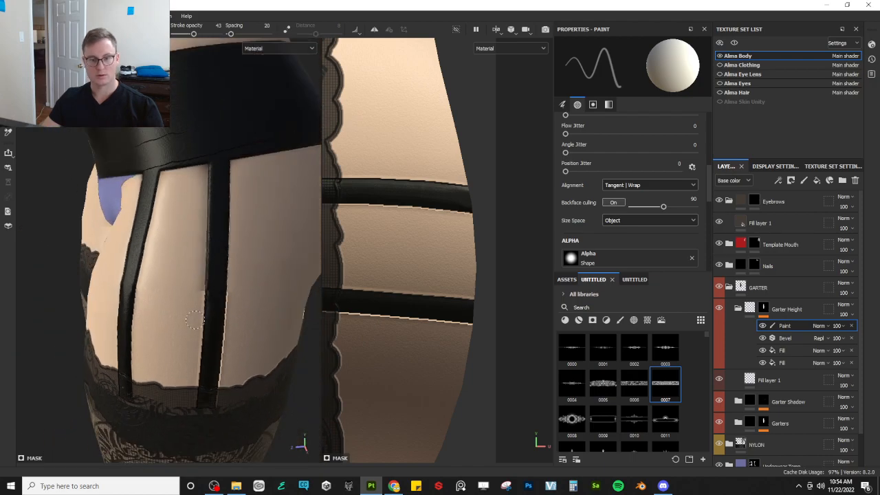
- Examine the garter straps from the belt down to the stocking lace for remaining height seams
{"action": "left_click_drag", "start_coordinate": [206, 285], "coordinate": [249, 289], "text": "alt"}
{"action": "scroll", "coordinate": [242, 290], "scroll_direction": "down", "scroll_amount": 3}
{"action": "scroll", "coordinate": [253, 292], "scroll_direction": "up", "scroll_amount": 3}
{"action": "middle_click_drag", "start_coordinate": [249, 303], "coordinate": [245, 263], "text": "alt"}
{"action": "scroll", "coordinate": [245, 276], "scroll_direction": "up", "scroll_amount": 3}
{"action": "left_click_drag", "start_coordinate": [245, 285], "coordinate": [193, 298], "text": "alt"}
{"action": "scroll", "coordinate": [193, 298], "scroll_direction": "up", "scroll_amount": 3}
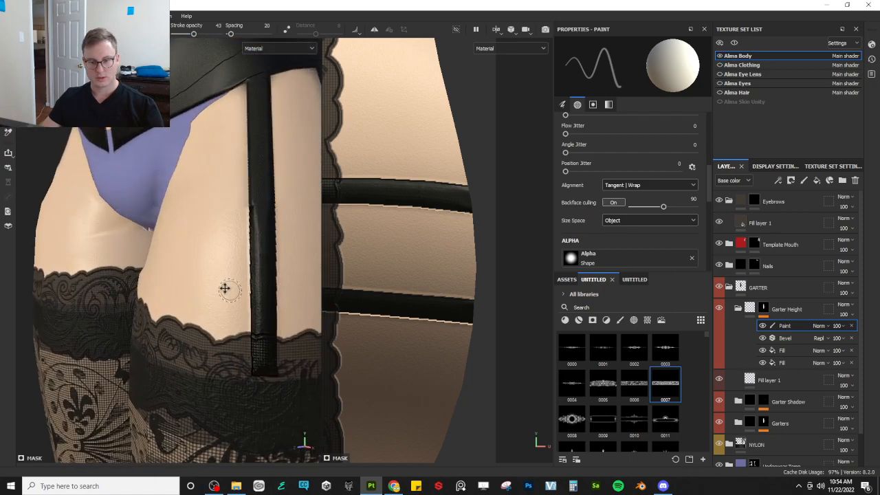
{"action": "scroll", "coordinate": [235, 234], "scroll_direction": "up", "scroll_amount": 2}
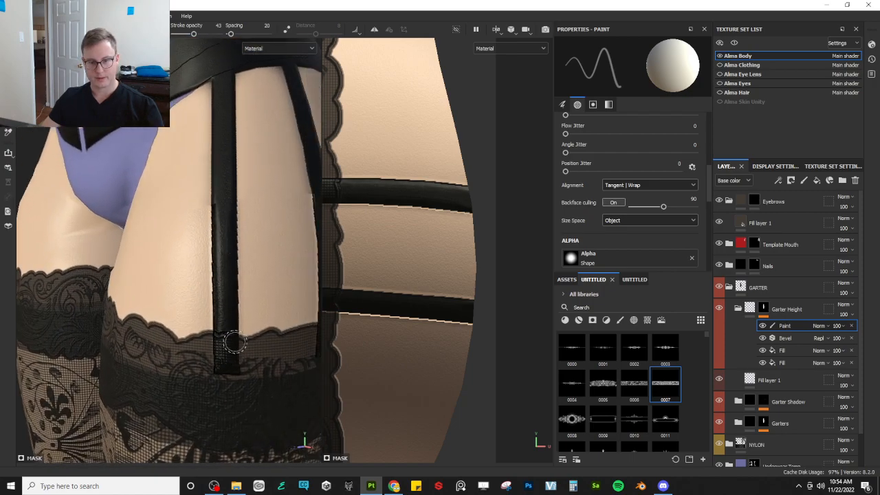
{"action": "left_click_drag", "start_coordinate": [234, 342], "coordinate": [279, 196], "text": "alt"}
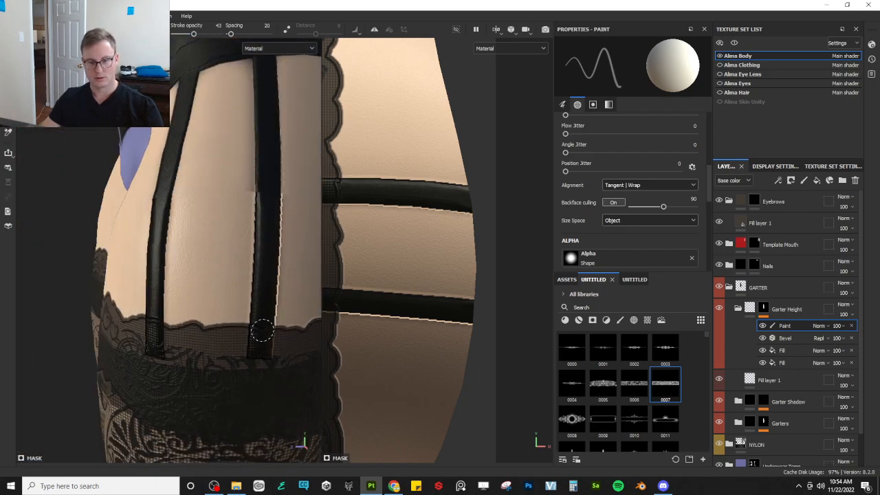
{"action": "scroll", "coordinate": [257, 351], "scroll_direction": "down", "scroll_amount": 3}
{"action": "mouse_move", "coordinate": [165, 293]}
{"action": "left_mouse_down", "text": "alt"}
{"action": "mouse_move", "coordinate": [234, 277]}
{"action": "mouse_move", "coordinate": [240, 287]}
{"action": "mouse_move", "coordinate": [229, 293]}
{"action": "mouse_move", "coordinate": [199, 282]}
{"action": "mouse_move", "coordinate": [229, 292]}
{"action": "mouse_move", "coordinate": [219, 283]}
{"action": "mouse_move", "coordinate": [263, 259]}
{"action": "mouse_move", "coordinate": [226, 262]}
{"action": "mouse_move", "coordinate": [176, 303]}
{"action": "mouse_move", "coordinate": [274, 254]}
{"action": "left_mouse_up", "text": "alt"}
{"action": "scroll", "coordinate": [204, 281], "scroll_direction": "down", "scroll_amount": 5}
{"action": "scroll", "coordinate": [212, 277], "scroll_direction": "up", "scroll_amount": 5}
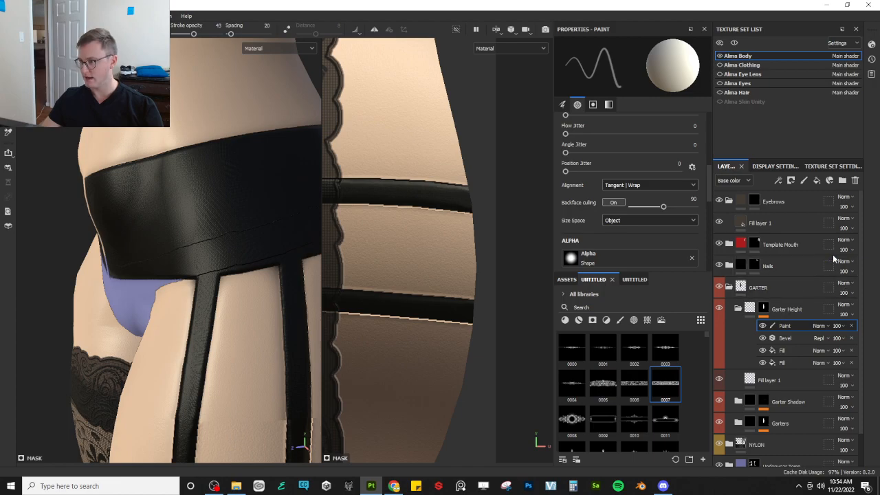
- Set the GARTER folder's blending mode to Replace in the Height channel
{"action": "left_click", "coordinate": [757, 289]}
{"action": "left_click", "coordinate": [732, 180]}
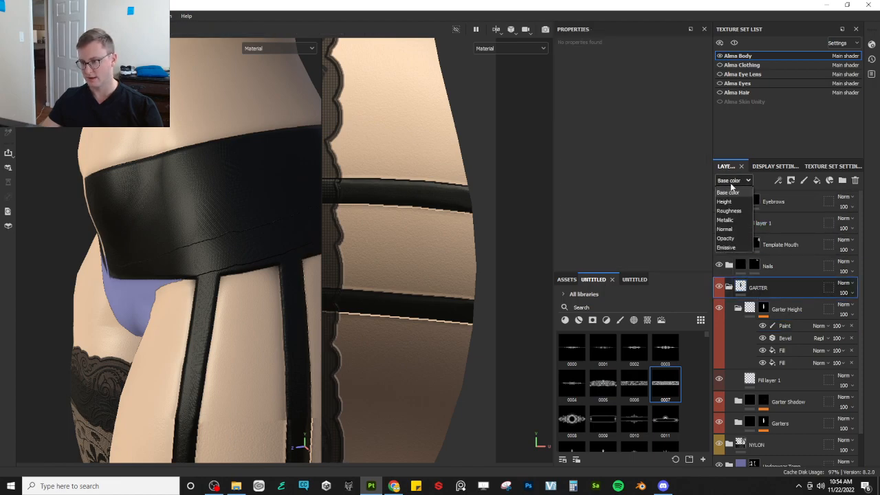
{"action": "left_click", "coordinate": [730, 202]}
{"action": "left_click", "coordinate": [845, 283]}
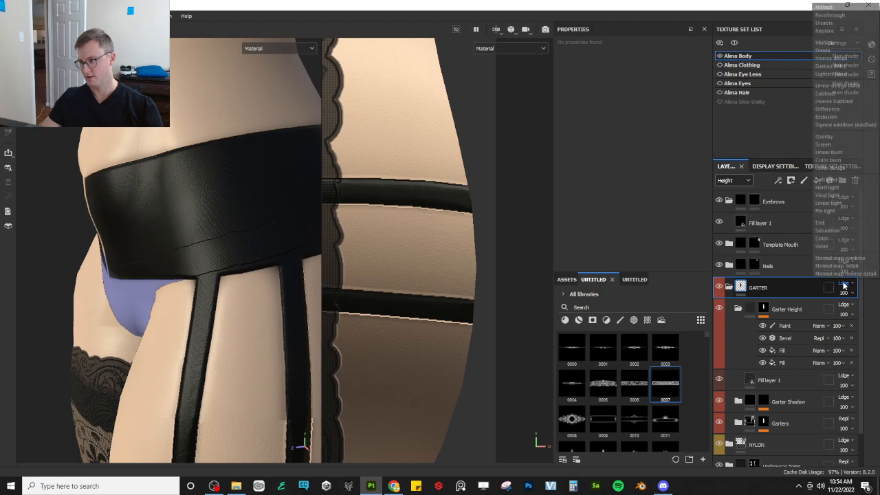
{"action": "left_click", "coordinate": [826, 30]}
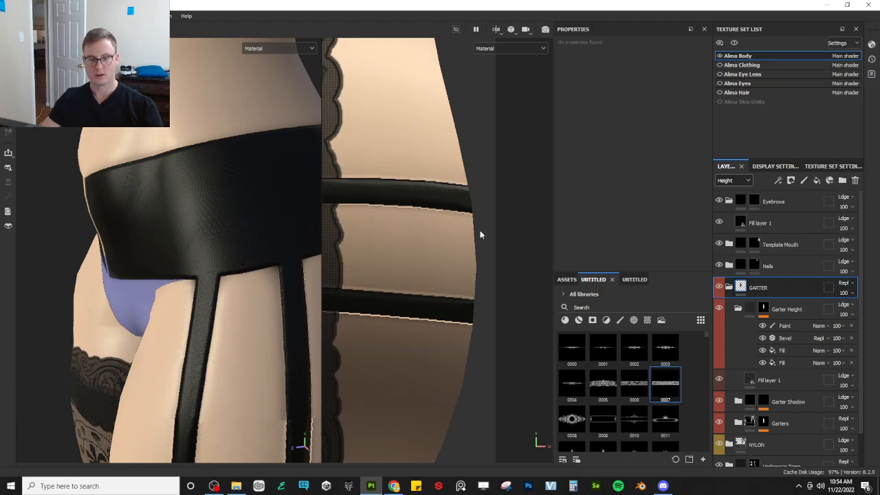
- Check the garter and stockings on the full figure and save the project
{"action": "left_click_drag", "start_coordinate": [279, 260], "coordinate": [202, 263], "text": "alt"}
{"action": "scroll", "coordinate": [200, 284], "scroll_direction": "down", "scroll_amount": 5}
{"action": "scroll", "coordinate": [184, 262], "scroll_direction": "up", "scroll_amount": 2}
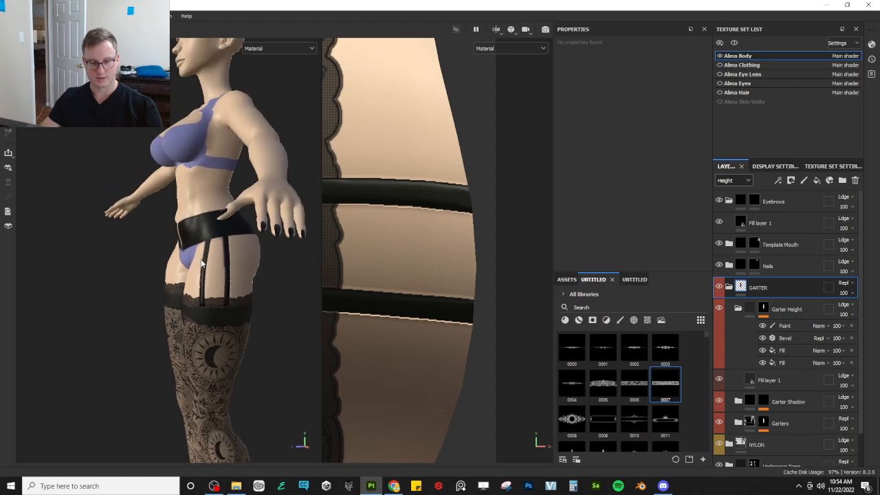
{"action": "scroll", "coordinate": [202, 264], "scroll_direction": "down", "scroll_amount": 3}
{"action": "middle_click_drag", "start_coordinate": [216, 299], "coordinate": [202, 267], "text": "alt"}
{"action": "left_click_drag", "start_coordinate": [169, 318], "coordinate": [161, 299], "text": "alt"}
{"action": "key", "text": "ctrl+s"}
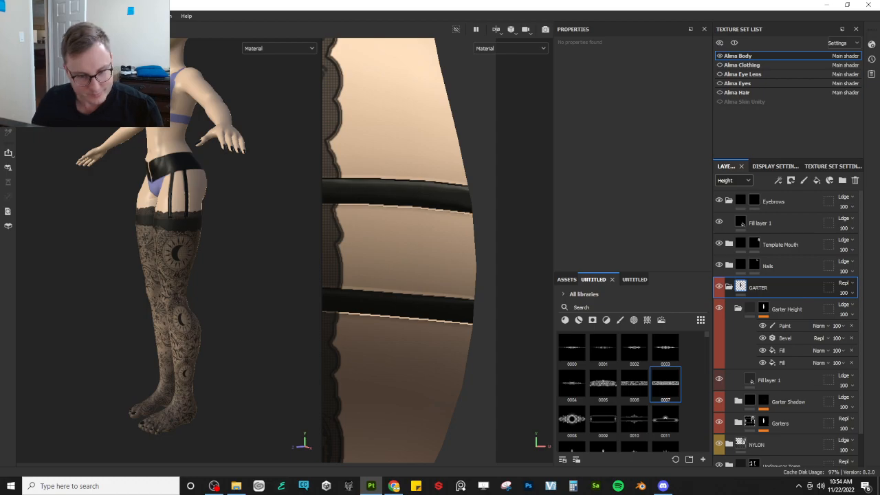
- Examine the lace stockings and the points where the garter straps meet the stocking tops
{"action": "right_click_drag", "start_coordinate": [95, 299], "coordinate": [193, 162], "text": "alt"}
{"action": "middle_click_drag", "start_coordinate": [193, 162], "coordinate": [190, 217], "text": "alt"}
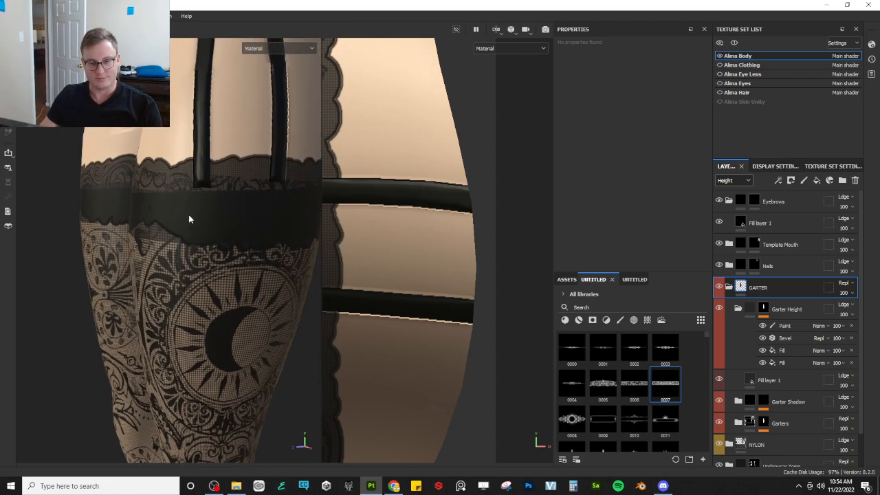
{"action": "left_click_drag", "start_coordinate": [189, 217], "coordinate": [252, 219], "text": "alt"}
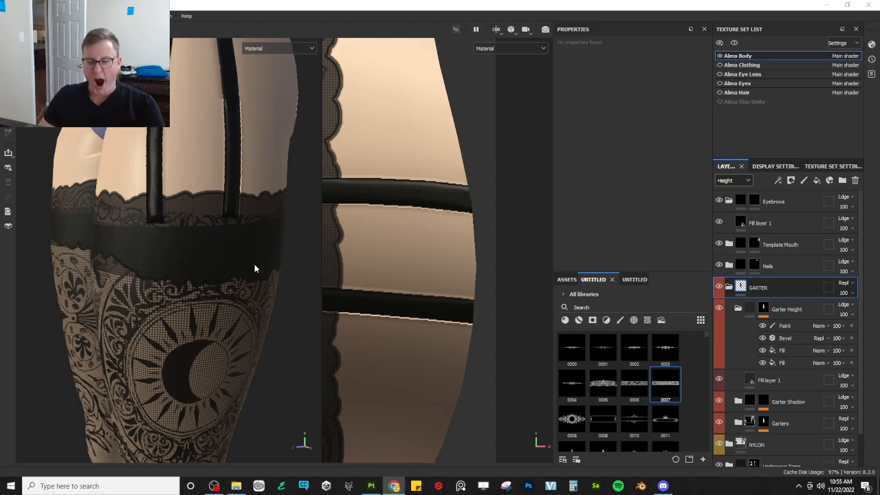
{"action": "left_click_drag", "start_coordinate": [255, 269], "coordinate": [240, 280], "text": "alt"}
{"action": "scroll", "coordinate": [201, 275], "scroll_direction": "up", "scroll_amount": 3}
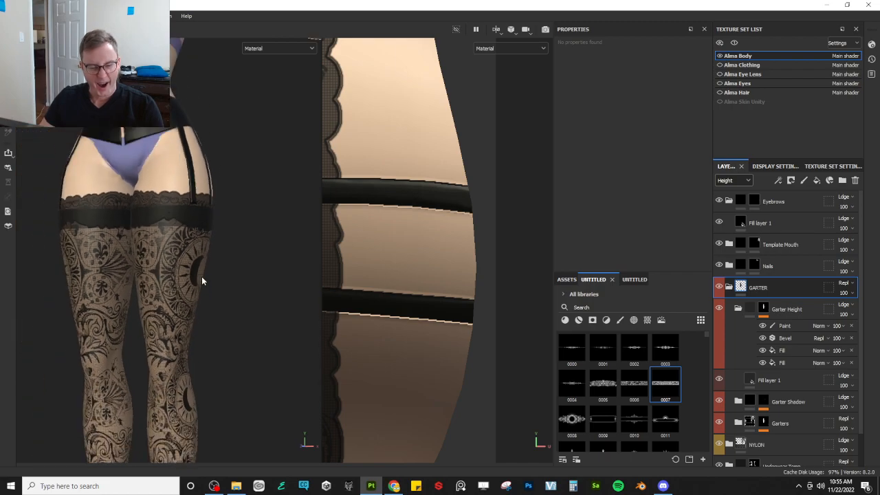
{"action": "scroll", "coordinate": [224, 307], "scroll_direction": "down", "scroll_amount": 5}
{"action": "scroll", "coordinate": [205, 300], "scroll_direction": "down", "scroll_amount": 5}
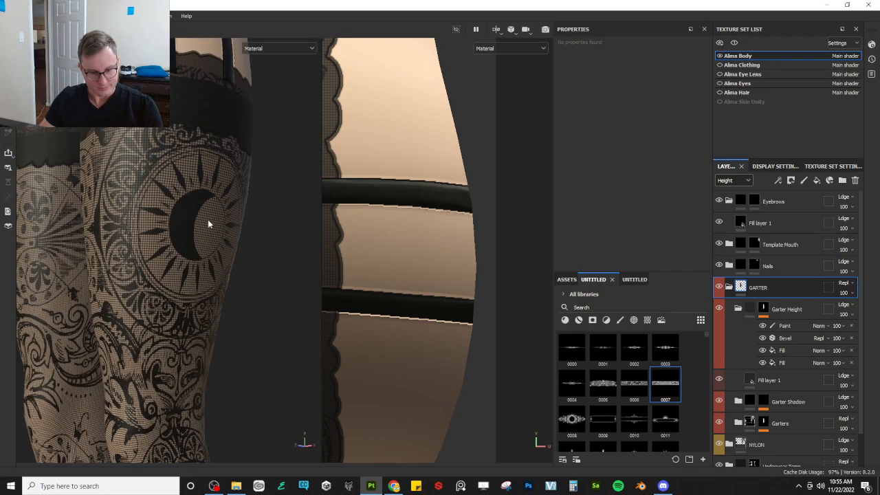
{"action": "left_click_drag", "start_coordinate": [173, 280], "coordinate": [207, 274], "text": "alt"}
{"action": "middle_click_drag", "start_coordinate": [207, 274], "coordinate": [205, 235], "text": "alt"}
{"action": "left_click_drag", "start_coordinate": [246, 232], "coordinate": [220, 259], "text": "alt"}
{"action": "middle_click_drag", "start_coordinate": [187, 179], "coordinate": [191, 299], "text": "alt"}
{"action": "middle_click_drag", "start_coordinate": [201, 114], "coordinate": [197, 289], "text": "alt"}
{"action": "middle_click_drag", "start_coordinate": [181, 177], "coordinate": [167, 280], "text": "alt"}
{"action": "scroll", "coordinate": [164, 205], "scroll_direction": "up", "scroll_amount": 4}
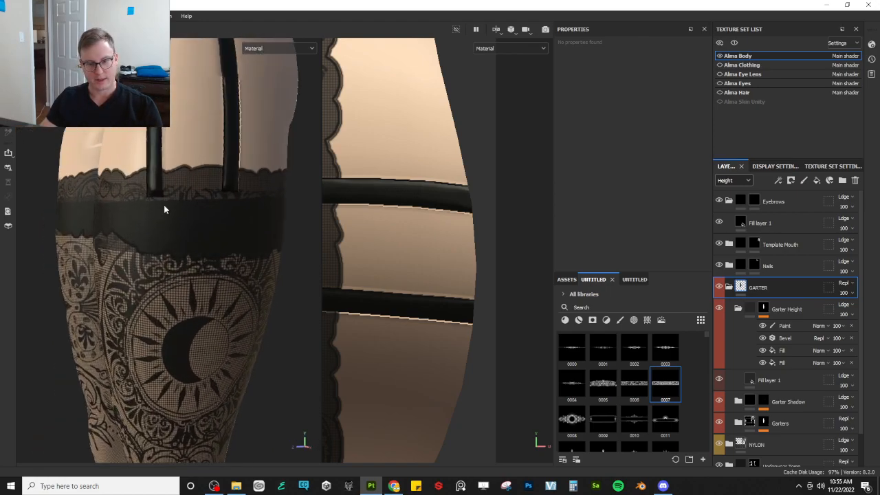
{"action": "middle_click_drag", "start_coordinate": [167, 187], "coordinate": [171, 253], "text": "alt"}
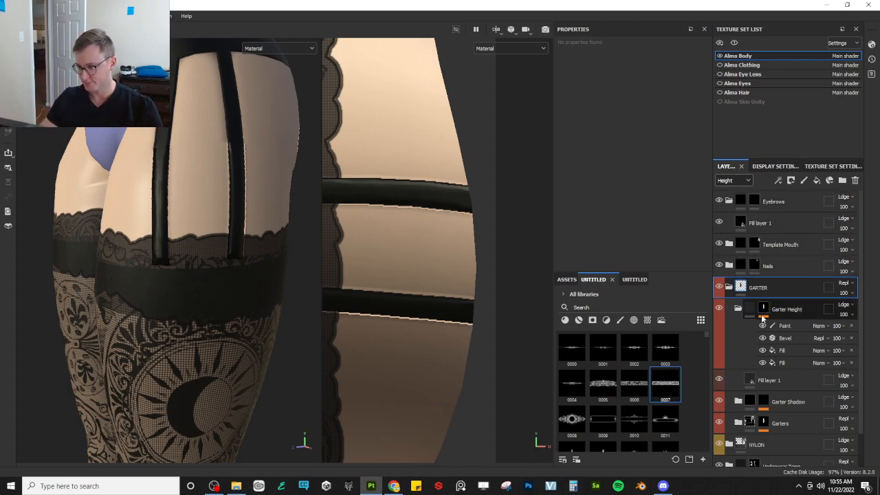
- Collapse the Garter Height group, add the Template smart material above it, and name the new group Garter Buckles
{"action": "left_click", "coordinate": [738, 308]}
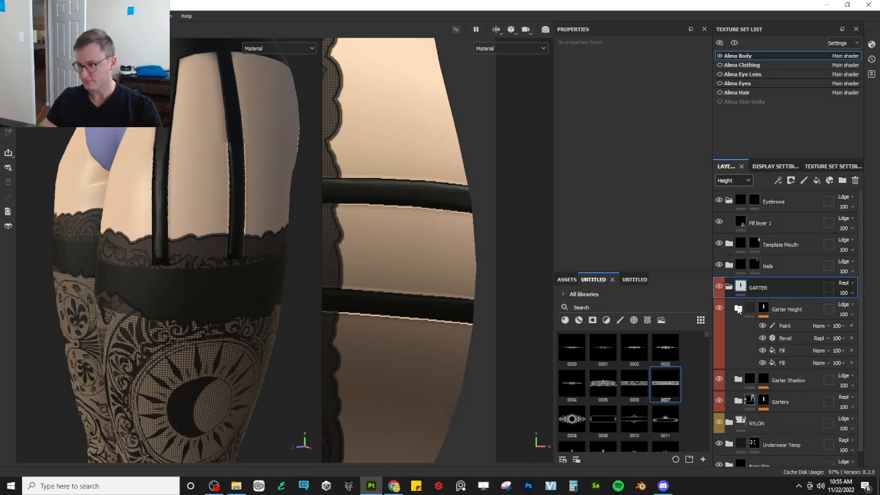
{"action": "left_click", "coordinate": [798, 309]}
{"action": "left_click", "coordinate": [634, 279]}
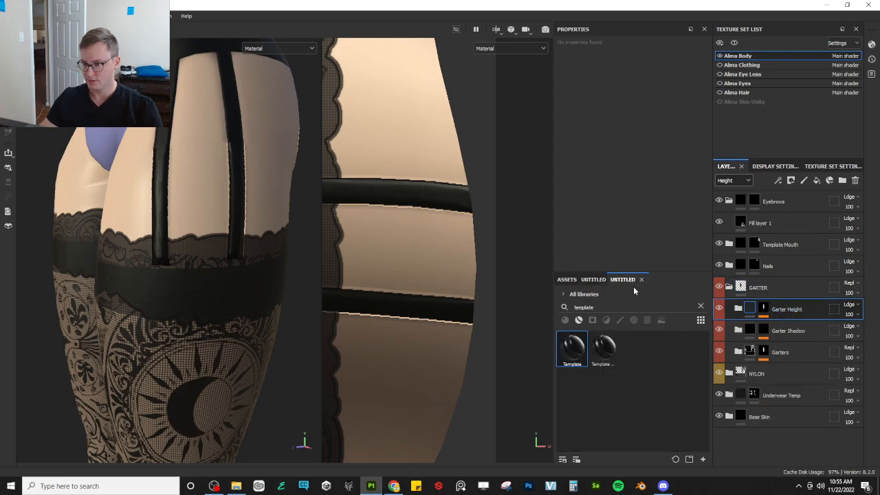
{"action": "left_click_drag", "start_coordinate": [582, 342], "coordinate": [779, 310]}
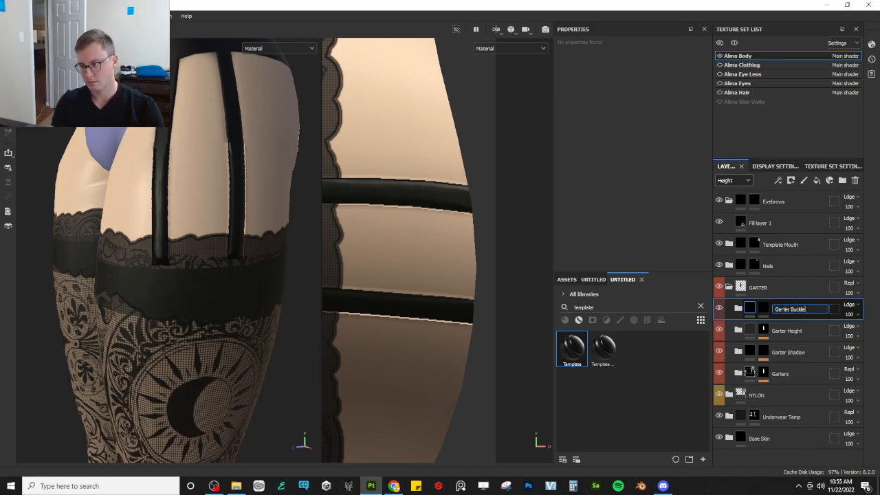
{"action": "type", "text": "s"}
{"action": "key", "text": "Return"}
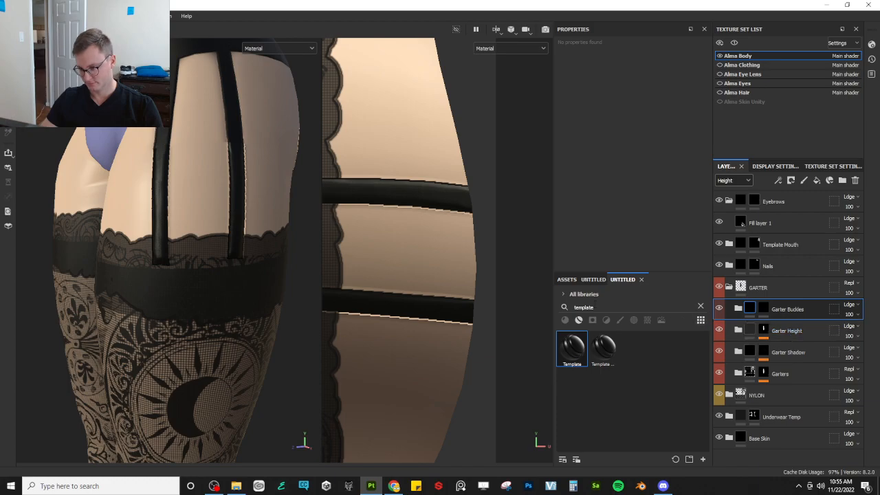
- Add a Paint effect to the black mask of the Garter Buckles group
{"action": "left_click", "coordinate": [587, 280]}
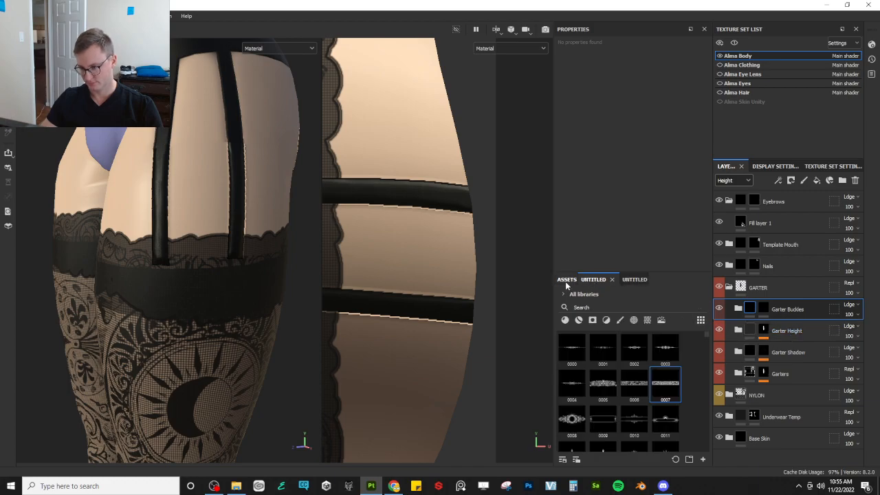
{"action": "left_click", "coordinate": [565, 282]}
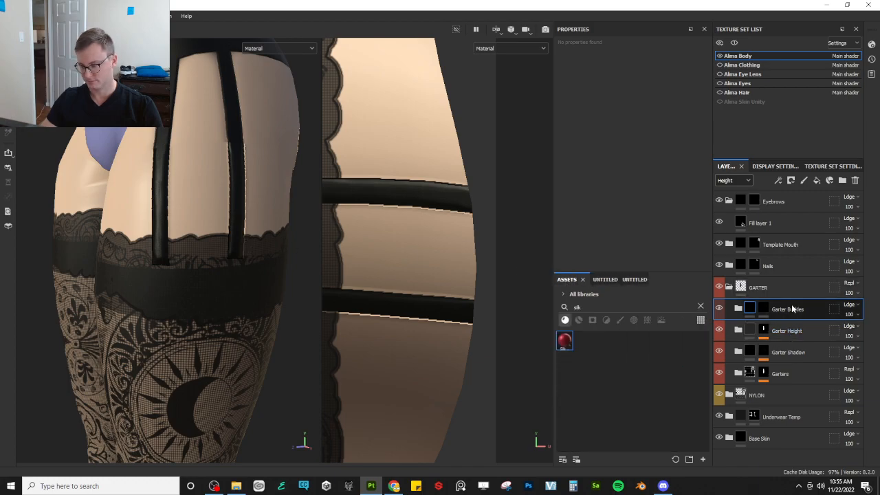
{"action": "left_click", "coordinate": [762, 311]}
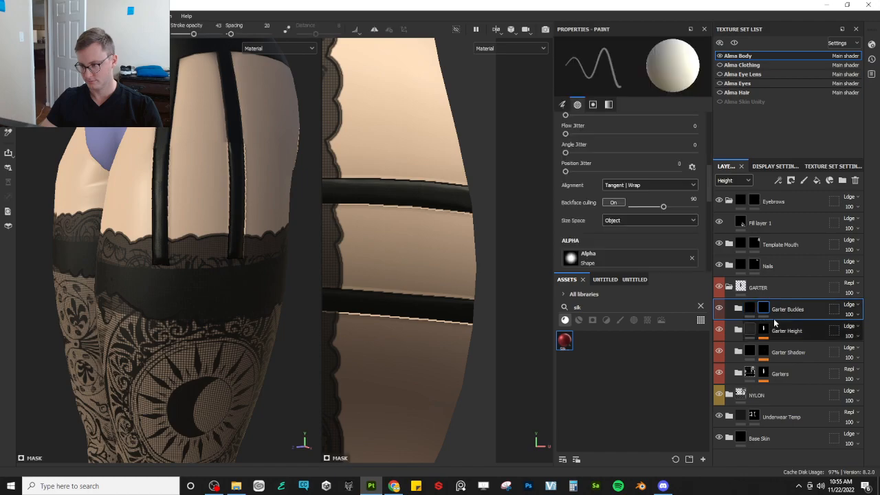
{"action": "right_click", "coordinate": [774, 318]}
{"action": "left_click", "coordinate": [772, 306]}
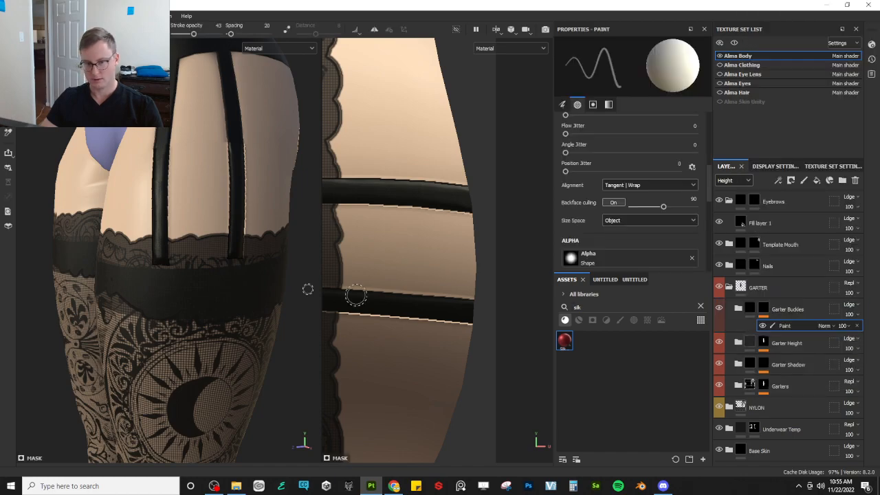
- Give the mask brush a hard round alpha and full stroke opacity of 100, undoing the test stroke on the front strap
{"action": "right_click", "coordinate": [161, 259]}
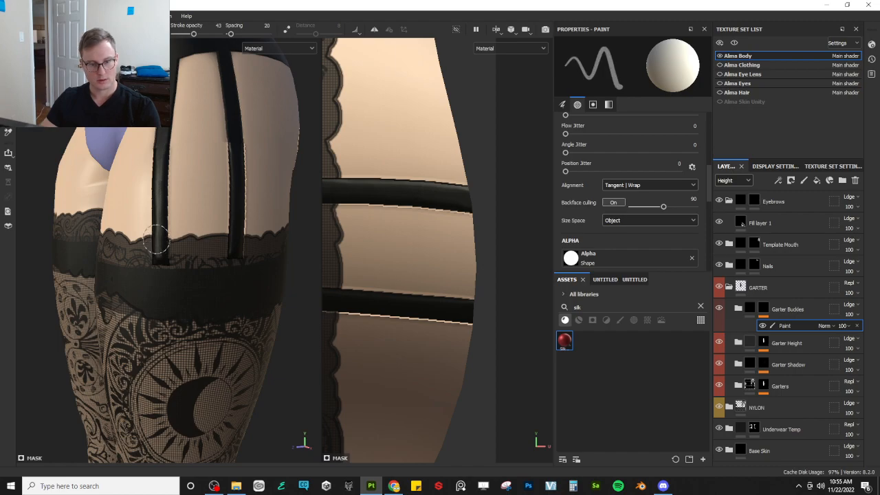
{"action": "left_click_drag", "start_coordinate": [158, 240], "coordinate": [159, 254]}
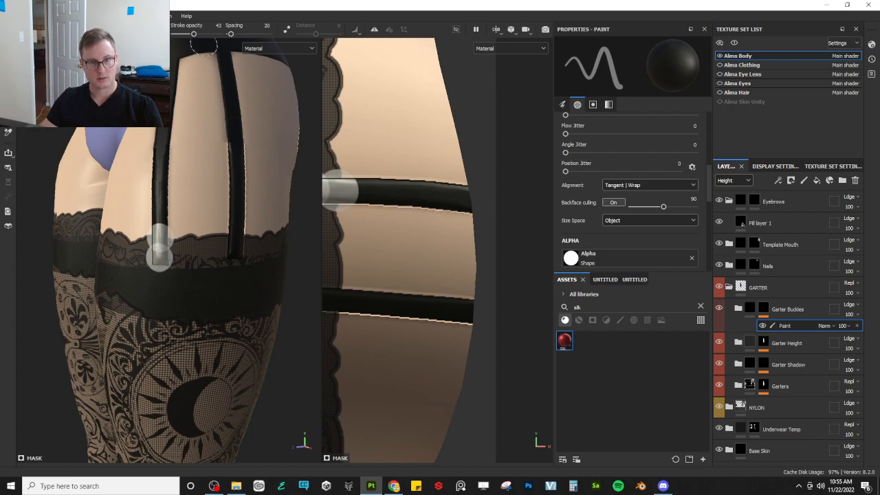
{"action": "key", "text": "ctrl+z"}
{"action": "left_click_drag", "start_coordinate": [193, 34], "coordinate": [219, 33]}
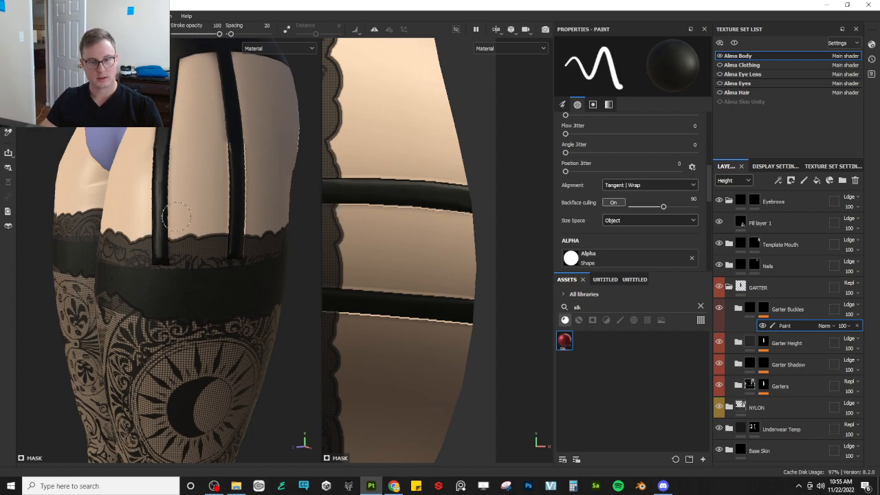
- Paint two stacked white discs at the front strap's lower end and trim the lower disc's bottom edge with black
{"action": "left_click", "coordinate": [160, 237]}
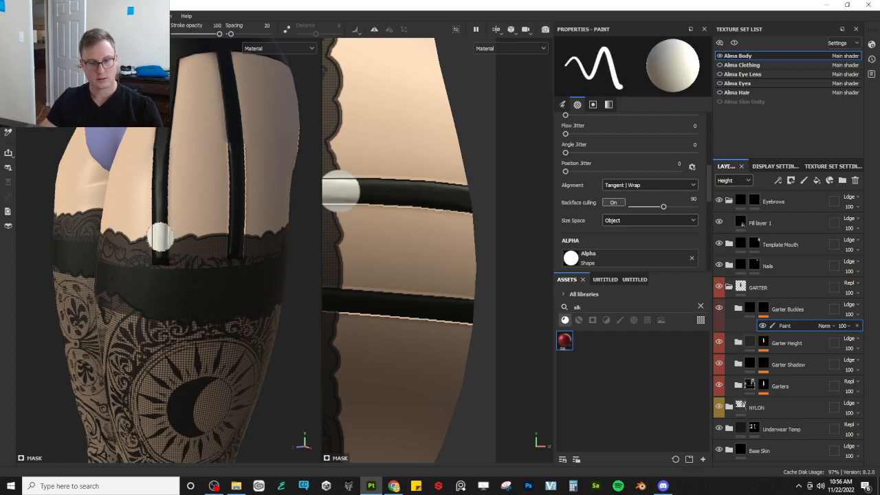
{"action": "left_click", "coordinate": [161, 260]}
{"action": "mouse_move", "coordinate": [161, 260]}
{"action": "left_mouse_down", "text": "alt"}
{"action": "mouse_move", "coordinate": [175, 281]}
{"action": "mouse_move", "coordinate": [255, 293]}
{"action": "mouse_move", "coordinate": [198, 297]}
{"action": "left_mouse_up", "text": "alt"}
{"action": "key", "text": "x"}
{"action": "left_click", "coordinate": [162, 274]}
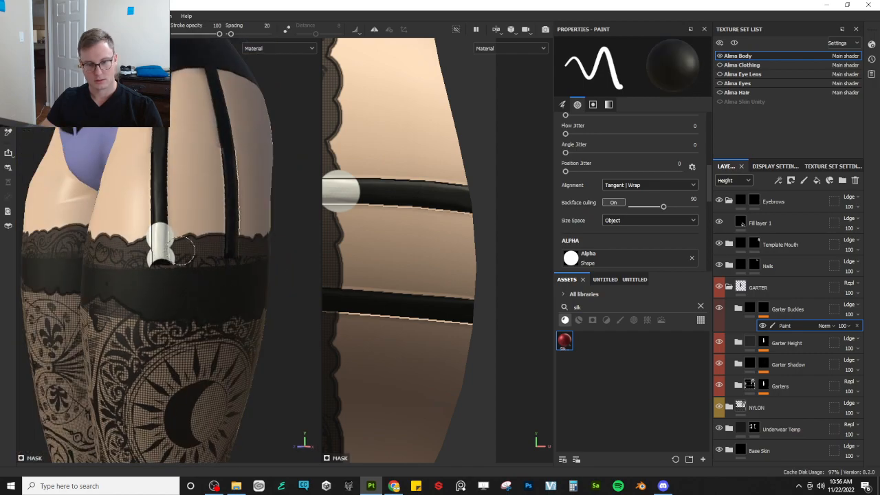
- Cut a round hole in the upper buckle disc with a smaller black brush
{"action": "scroll", "coordinate": [180, 247], "scroll_direction": "up", "scroll_amount": 3}
{"action": "middle_click_drag", "start_coordinate": [166, 243], "coordinate": [181, 262], "text": "alt"}
{"action": "key", "text": "x"}
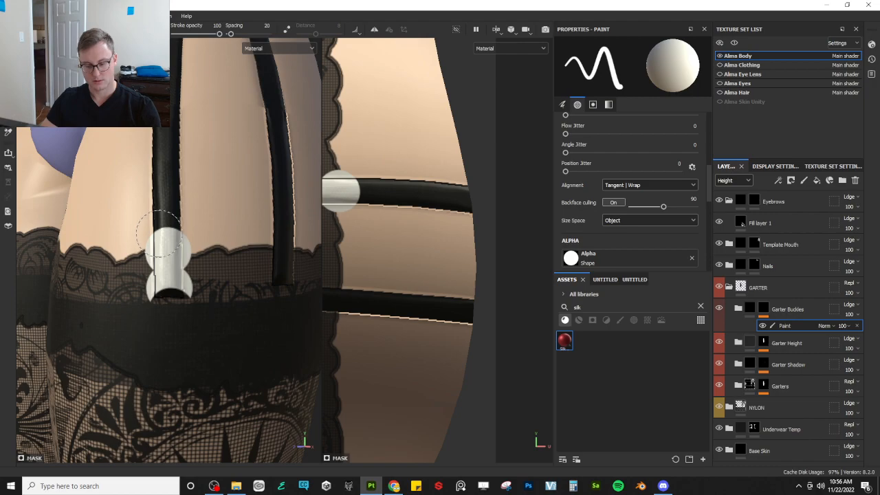
{"action": "key", "text": "bracketleft"}
{"action": "key", "text": "bracketleft"}
{"action": "key", "text": "x"}
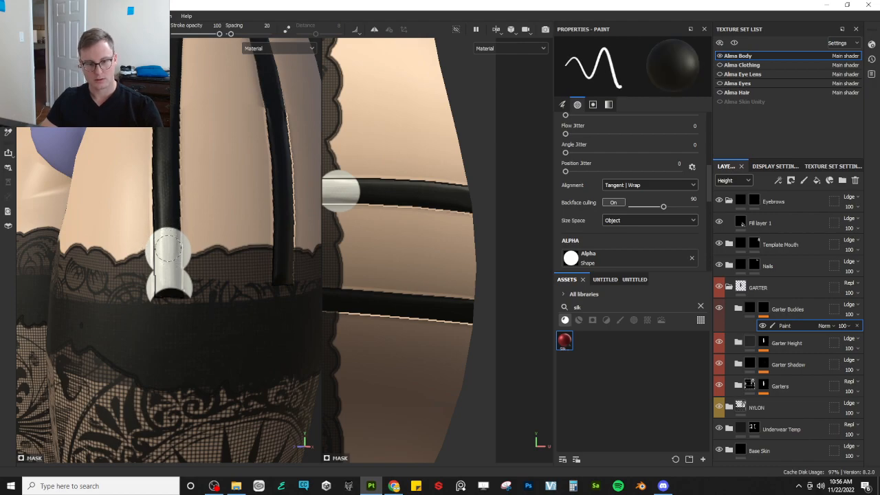
{"action": "left_click", "coordinate": [168, 248]}
{"action": "scroll", "coordinate": [166, 303], "scroll_direction": "down", "scroll_amount": 4}
{"action": "left_click_drag", "start_coordinate": [165, 302], "coordinate": [197, 291], "text": "alt"}
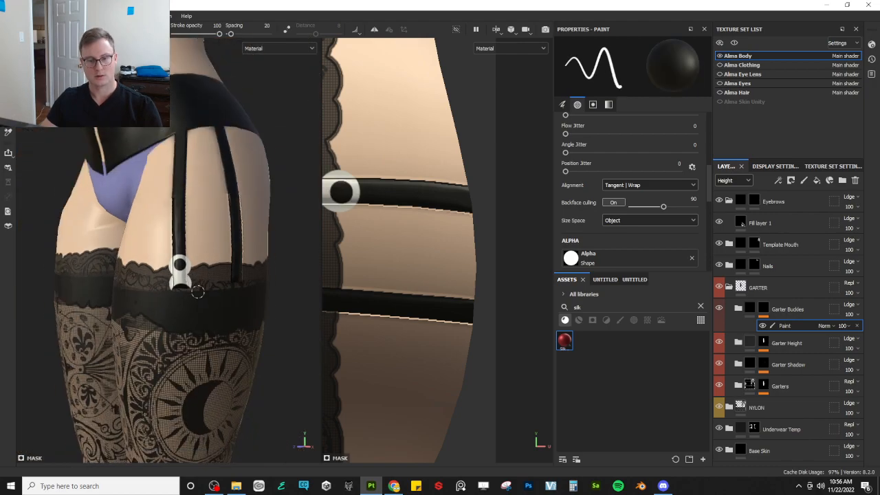
{"action": "scroll", "coordinate": [216, 300], "scroll_direction": "up", "scroll_amount": 3}
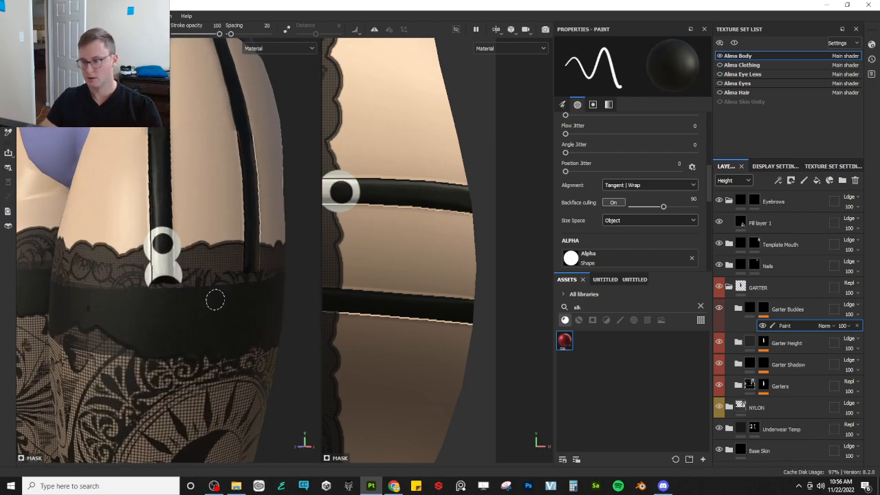
- Set the Garter Buckles group's blending mode to Replace in the Height channel
{"action": "left_click", "coordinate": [849, 306]}
{"action": "left_click", "coordinate": [837, 53]}
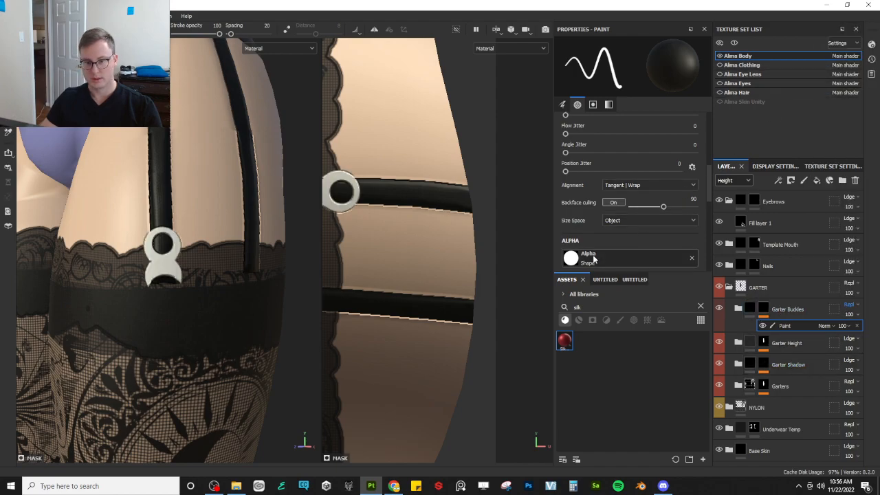
{"action": "left_click_drag", "start_coordinate": [183, 261], "coordinate": [214, 271], "text": "alt"}
{"action": "scroll", "coordinate": [116, 230], "scroll_direction": "down", "scroll_amount": 4}
{"action": "scroll", "coordinate": [213, 272], "scroll_direction": "up", "scroll_amount": 3}
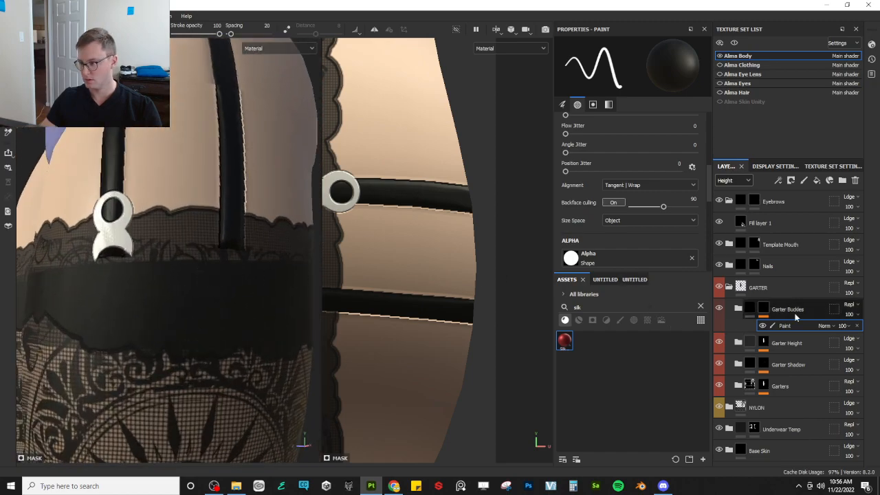
- Set the Garter Buckles fill layer to height 0.2453, roughness 0.1585 and metallic 0.8830
{"action": "left_click", "coordinate": [740, 309]}
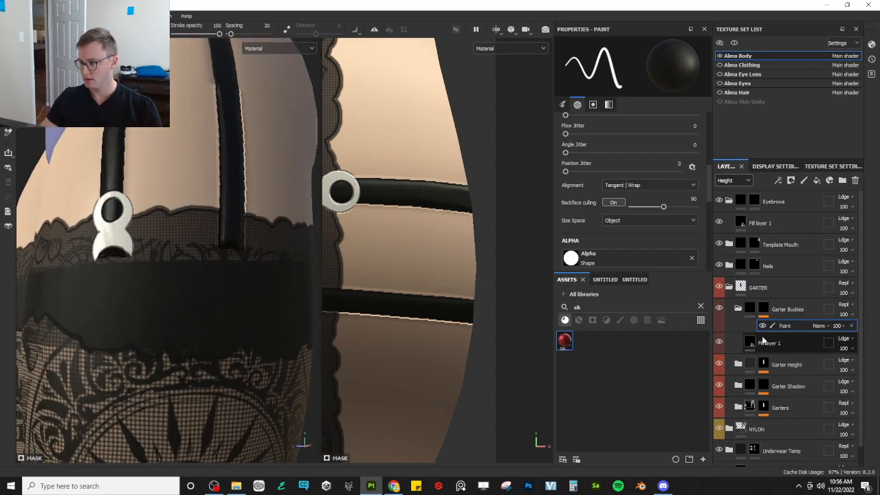
{"action": "left_click", "coordinate": [752, 343]}
{"action": "scroll", "coordinate": [605, 217], "scroll_direction": "down", "scroll_amount": 4}
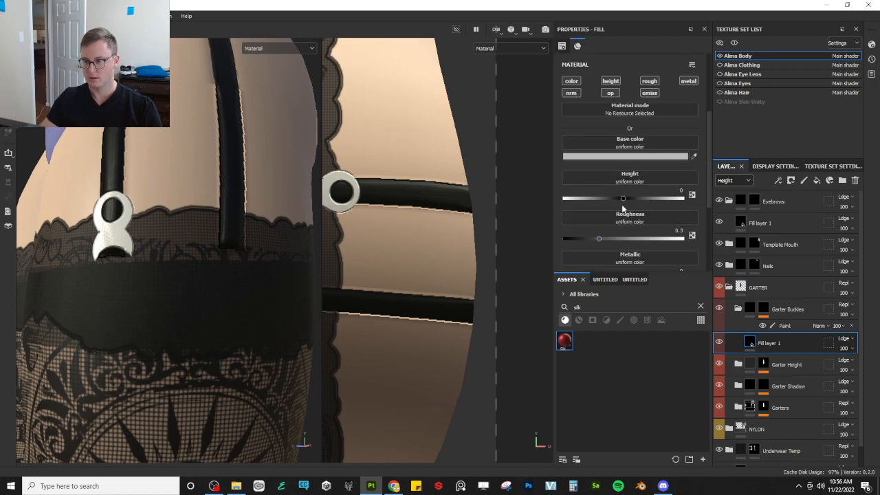
{"action": "left_click_drag", "start_coordinate": [630, 200], "coordinate": [634, 201]}
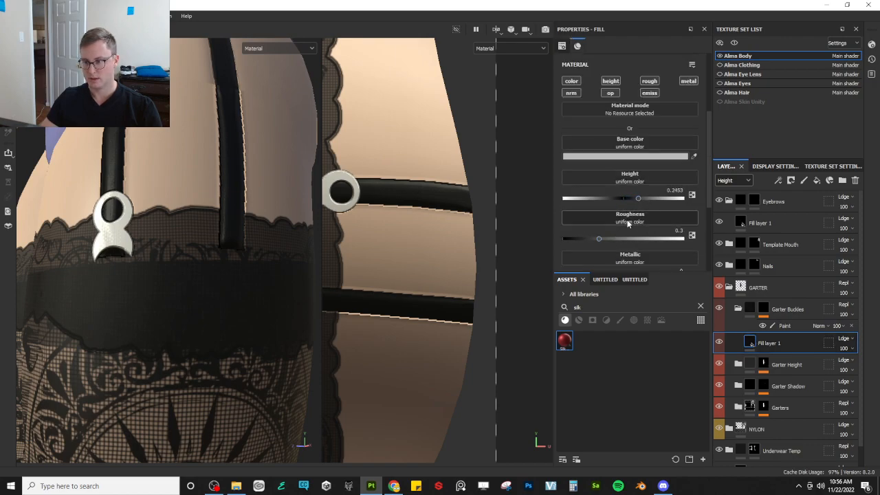
{"action": "scroll", "coordinate": [629, 221], "scroll_direction": "down", "scroll_amount": 2}
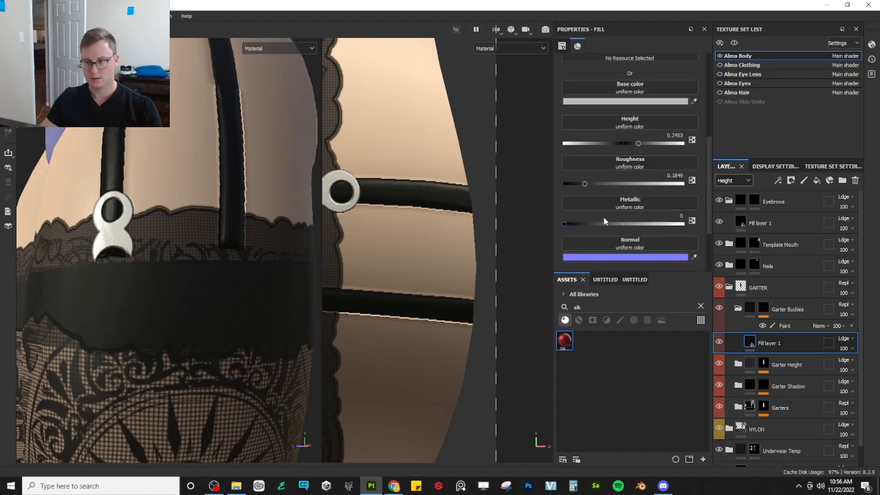
{"action": "left_click_drag", "start_coordinate": [605, 221], "coordinate": [684, 223]}
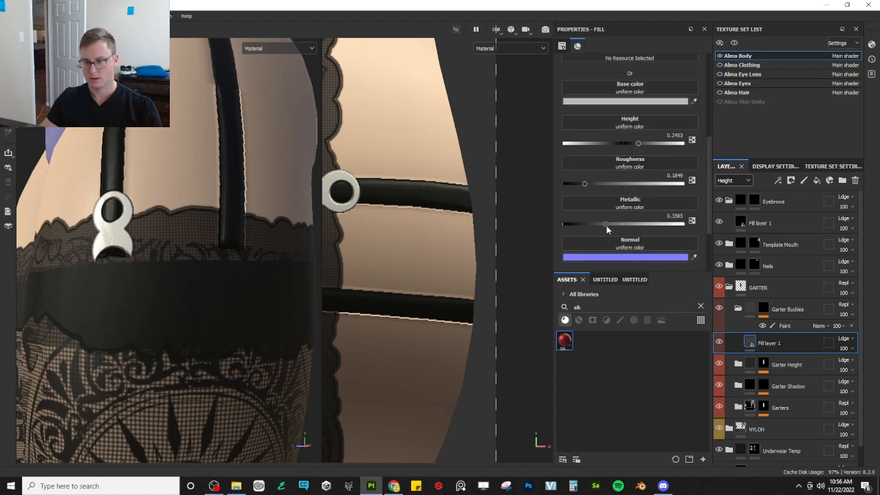
{"action": "left_click", "coordinate": [671, 226]}
{"action": "left_click_drag", "start_coordinate": [585, 182], "coordinate": [582, 181]}
{"action": "scroll", "coordinate": [163, 239], "scroll_direction": "down", "scroll_amount": 4}
{"action": "left_click_drag", "start_coordinate": [163, 242], "coordinate": [227, 226], "text": "alt"}
{"action": "scroll", "coordinate": [161, 262], "scroll_direction": "up", "scroll_amount": 5}
{"action": "middle_click_drag", "start_coordinate": [227, 226], "coordinate": [208, 282], "text": "alt"}
{"action": "scroll", "coordinate": [208, 303], "scroll_direction": "up", "scroll_amount": 3}
{"action": "left_click_drag", "start_coordinate": [207, 304], "coordinate": [335, 245], "text": "alt"}
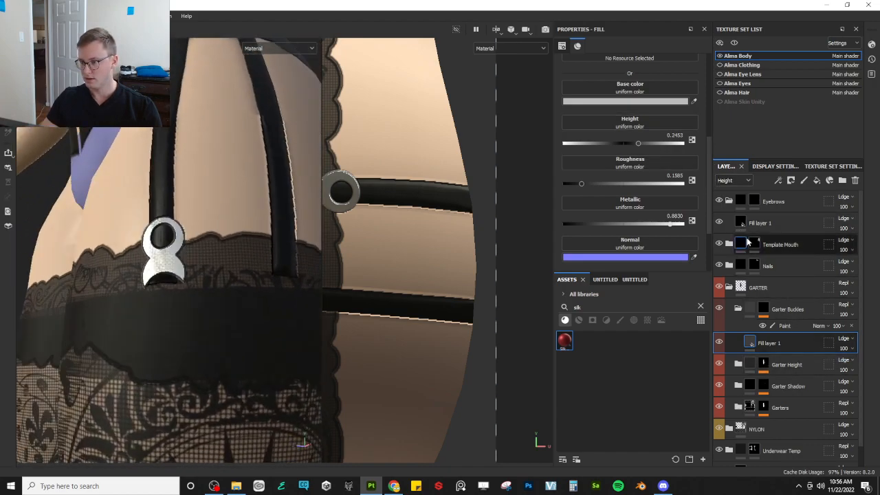
- Set the Garter Buckles group's blending mode to Replace in the Normal channel
{"action": "left_click", "coordinate": [733, 180]}
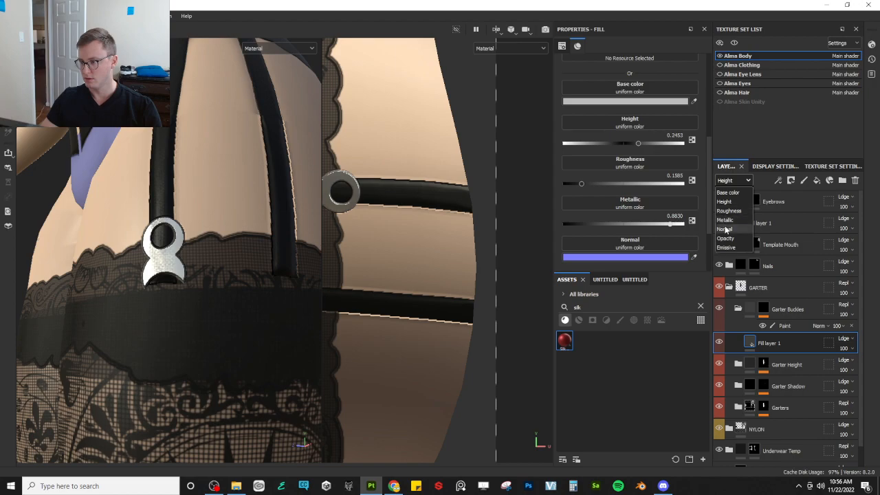
{"action": "left_click", "coordinate": [725, 229]}
{"action": "left_click", "coordinate": [844, 339]}
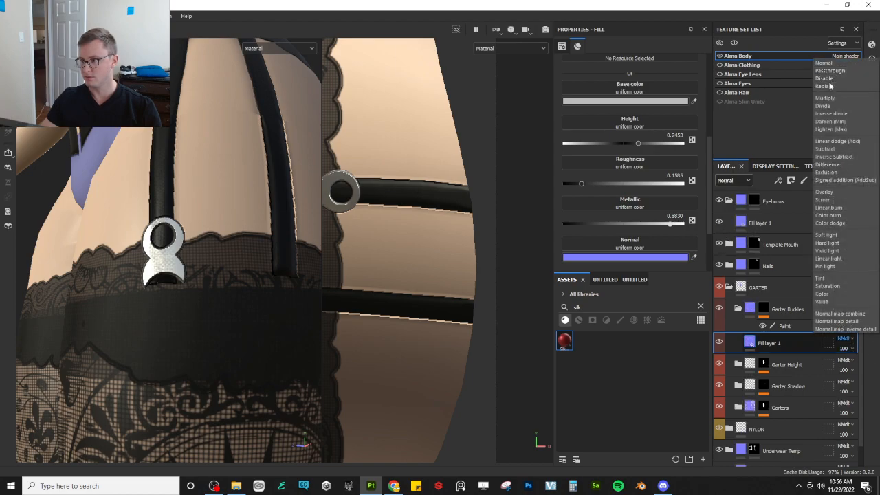
{"action": "left_click", "coordinate": [863, 335]}
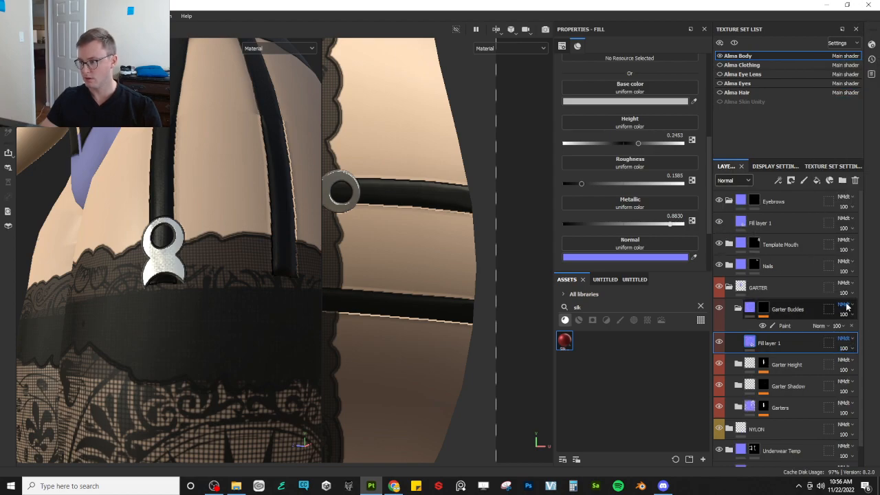
{"action": "left_click", "coordinate": [845, 306]}
{"action": "left_click", "coordinate": [829, 52]}
{"action": "left_click_drag", "start_coordinate": [261, 239], "coordinate": [207, 277], "text": "alt"}
{"action": "scroll", "coordinate": [202, 271], "scroll_direction": "down", "scroll_amount": 6}
{"action": "scroll", "coordinate": [206, 278], "scroll_direction": "up", "scroll_amount": 4}
{"action": "left_click_drag", "start_coordinate": [201, 239], "coordinate": [169, 254], "text": "alt"}
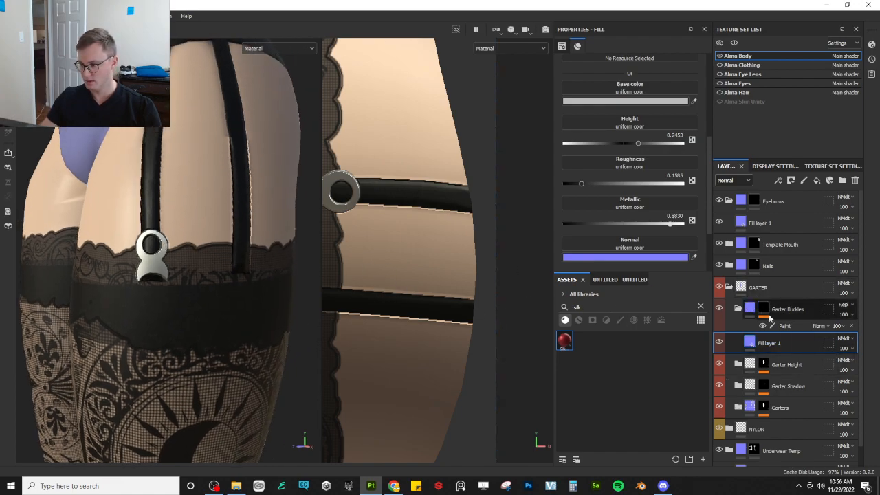
- Repaint the front strap's buckle on the group mask with a larger lower disc, a smaller upper disc and a trimmed bottom
{"action": "left_click", "coordinate": [785, 326]}
{"action": "mouse_move", "coordinate": [216, 229]}
{"action": "left_mouse_down", "text": "alt"}
{"action": "mouse_move", "coordinate": [202, 250]}
{"action": "mouse_move", "coordinate": [220, 246]}
{"action": "left_mouse_up", "text": "alt"}
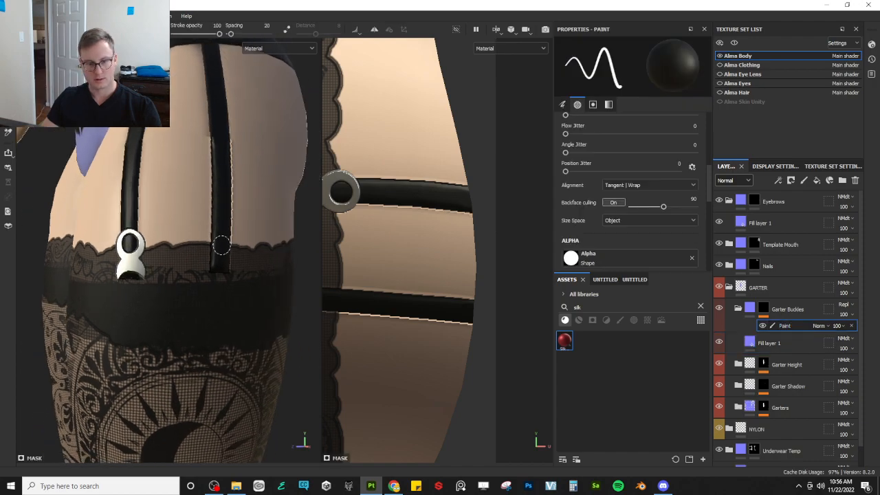
{"action": "mouse_move", "coordinate": [143, 252]}
{"action": "left_mouse_down", "text": "alt"}
{"action": "mouse_move", "coordinate": [205, 236]}
{"action": "mouse_move", "coordinate": [226, 276]}
{"action": "mouse_move", "coordinate": [202, 269]}
{"action": "left_mouse_up", "text": "alt"}
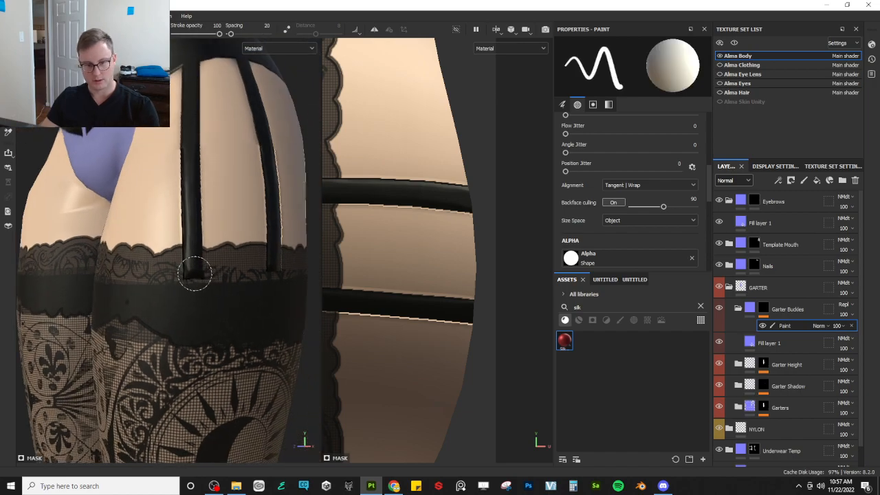
{"action": "left_click", "coordinate": [195, 273]}
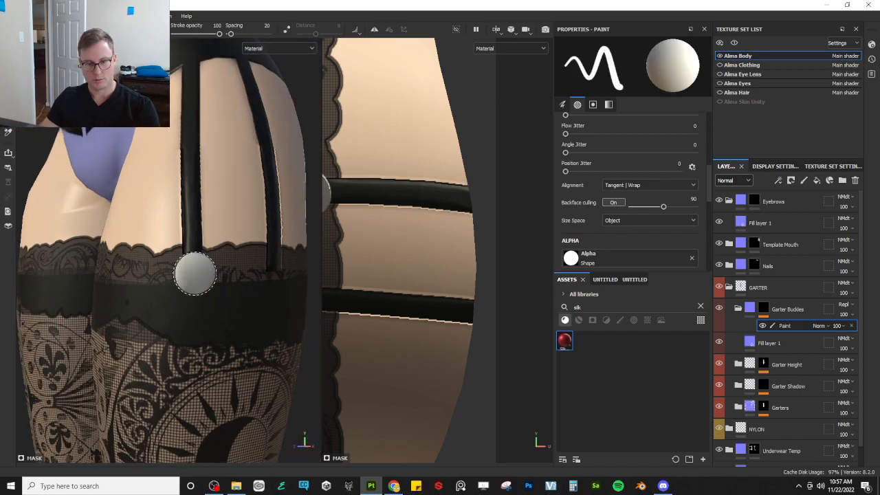
{"action": "left_click", "coordinate": [194, 238]}
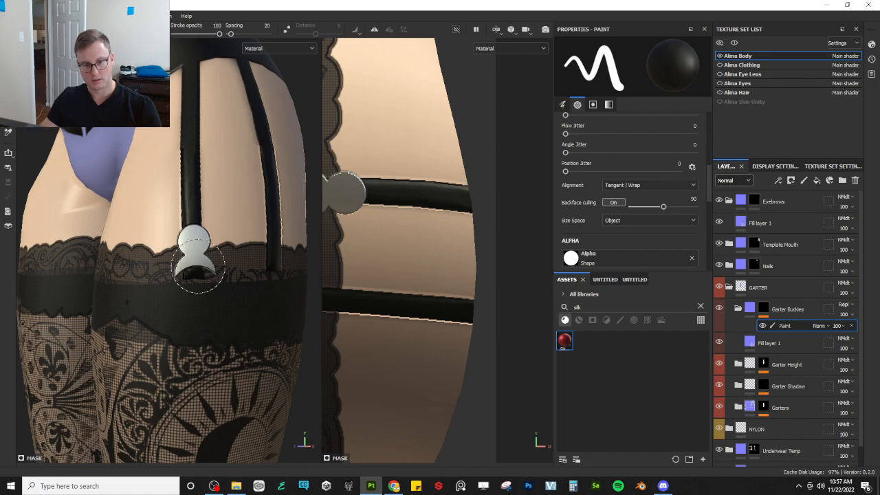
- Reduce the brush size and cut a round black hole in the centre of the repainted buckle's upper disc
{"action": "key", "text": "bracketleft"}
{"action": "key", "text": "bracketleft"}
{"action": "key", "text": "bracketleft"}
{"action": "key", "text": "bracketleft"}
{"action": "key", "text": "bracketleft"}
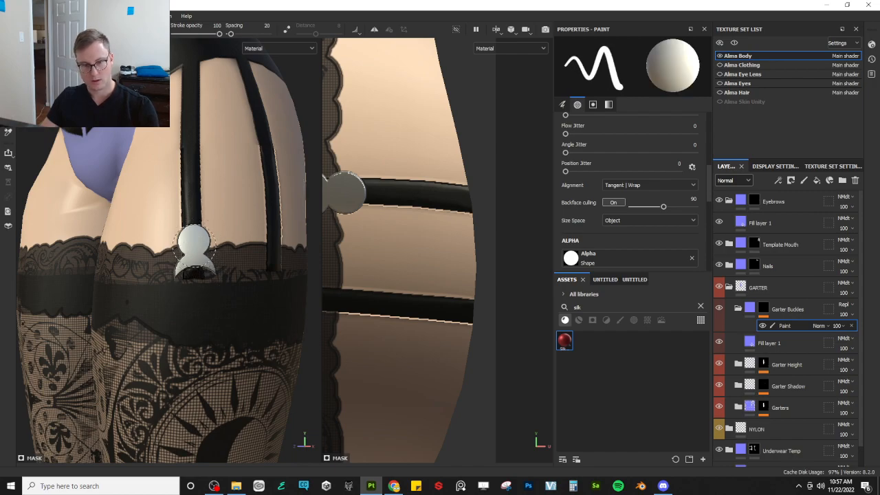
{"action": "key", "text": "bracketleft"}
{"action": "key", "text": "bracketleft"}
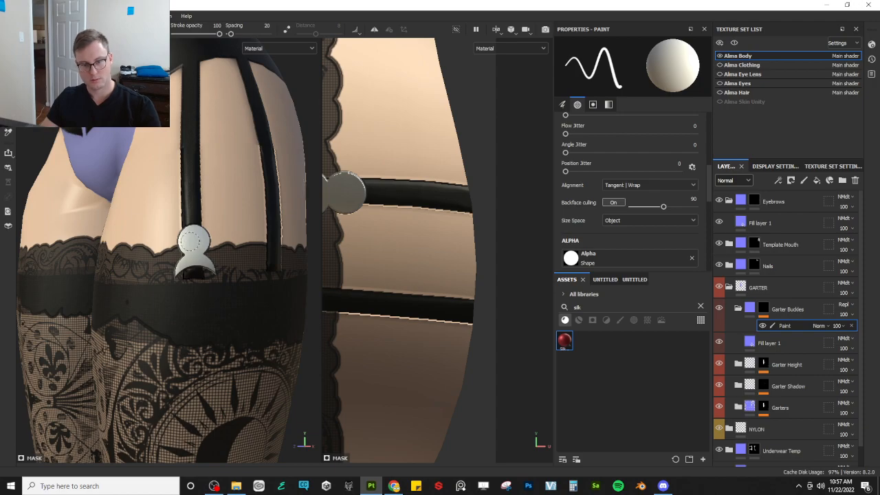
{"action": "left_click", "coordinate": [194, 241]}
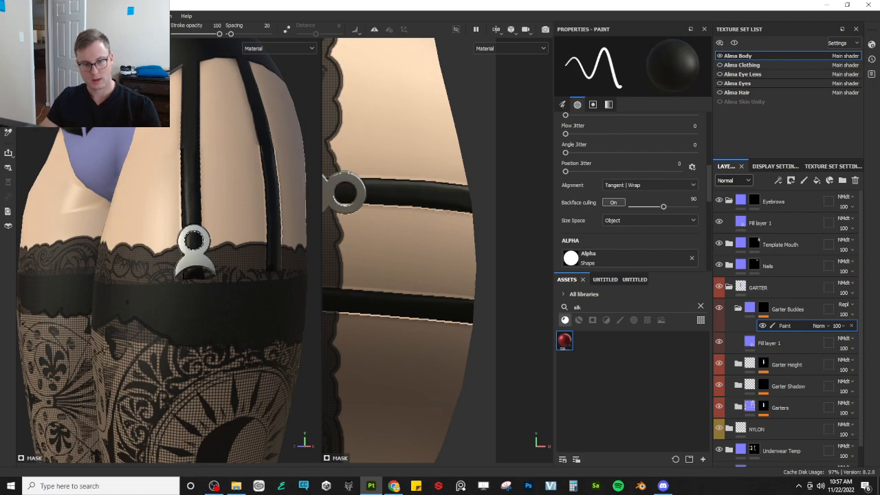
{"action": "mouse_move", "coordinate": [216, 309]}
{"action": "left_mouse_down", "text": "alt"}
{"action": "mouse_move", "coordinate": [214, 317]}
{"action": "mouse_move", "coordinate": [212, 309]}
{"action": "mouse_move", "coordinate": [265, 330]}
{"action": "mouse_move", "coordinate": [209, 330]}
{"action": "mouse_move", "coordinate": [225, 327]}
{"action": "left_mouse_up", "text": "alt"}
- Collapse the Garter Buckles group, show the layers' Base color channel and expand the Garters group
{"action": "left_click", "coordinate": [738, 308]}
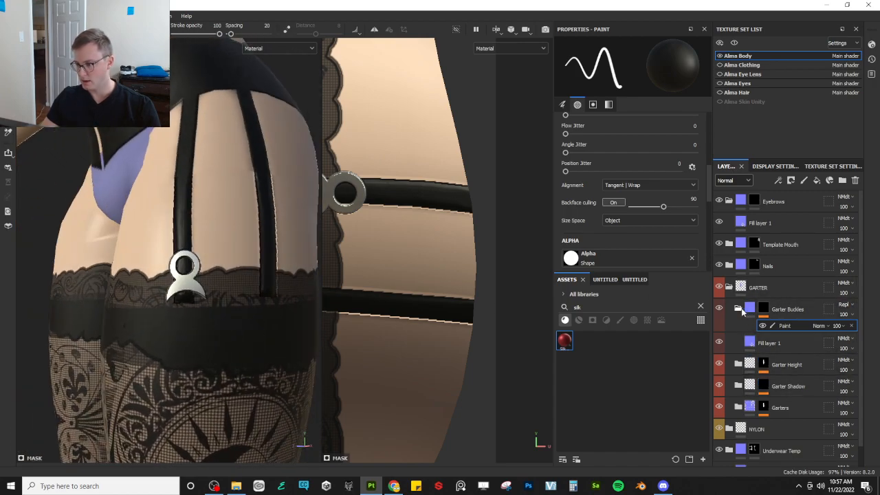
{"action": "left_click", "coordinate": [731, 182]}
{"action": "left_click", "coordinate": [733, 196]}
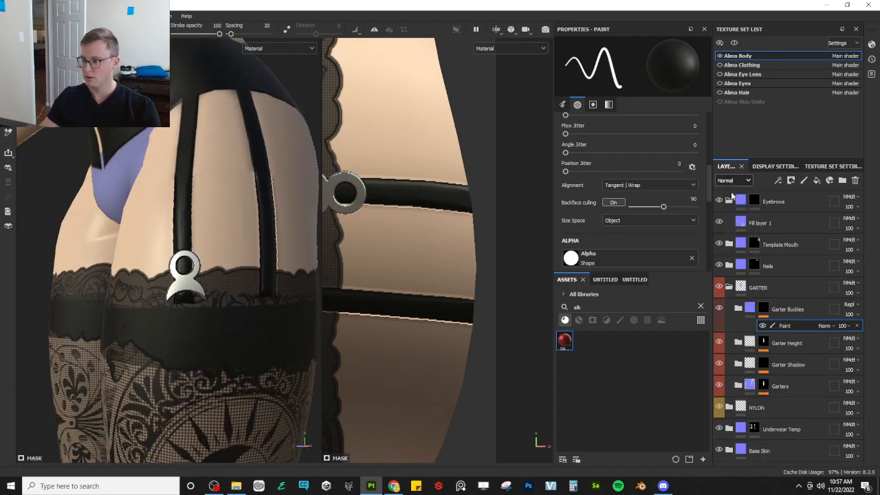
{"action": "left_click", "coordinate": [738, 385]}
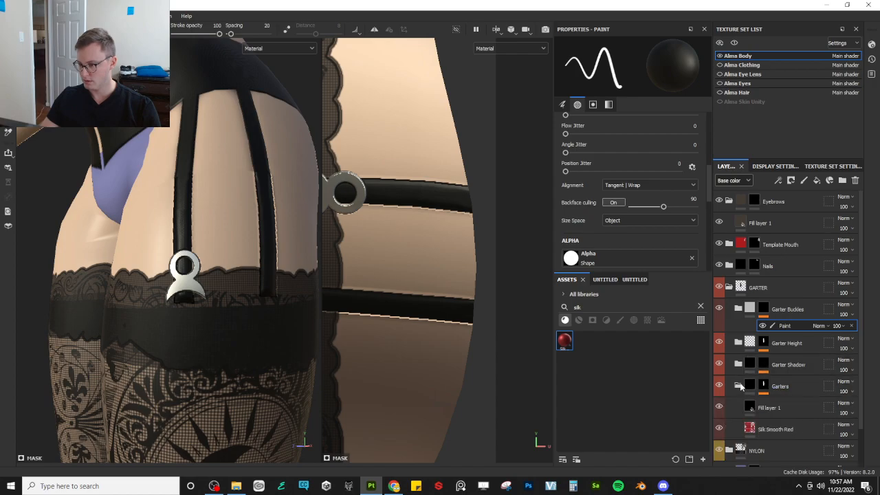
- Scale and raise the front strap's fill in the Garters group mask so the strap's lower end sits inside the buckle
{"action": "scroll", "coordinate": [789, 412], "scroll_direction": "down", "scroll_amount": 4}
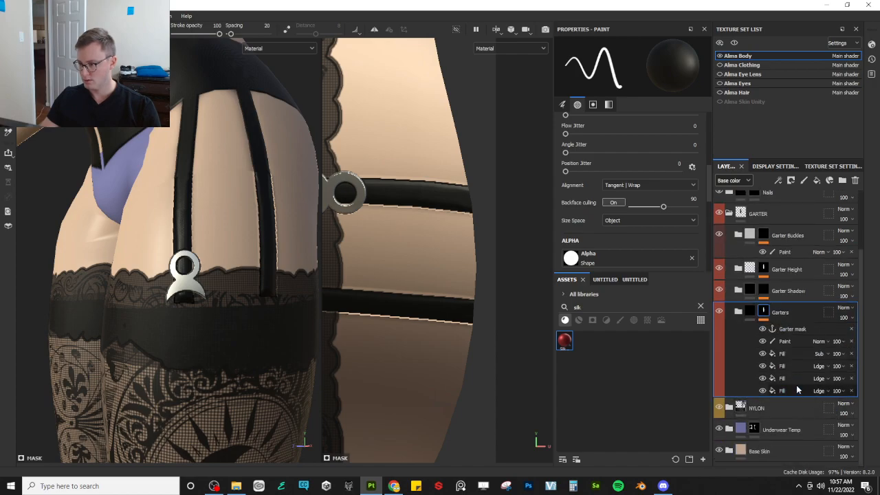
{"action": "left_click", "coordinate": [792, 379]}
{"action": "left_click", "coordinate": [782, 366]}
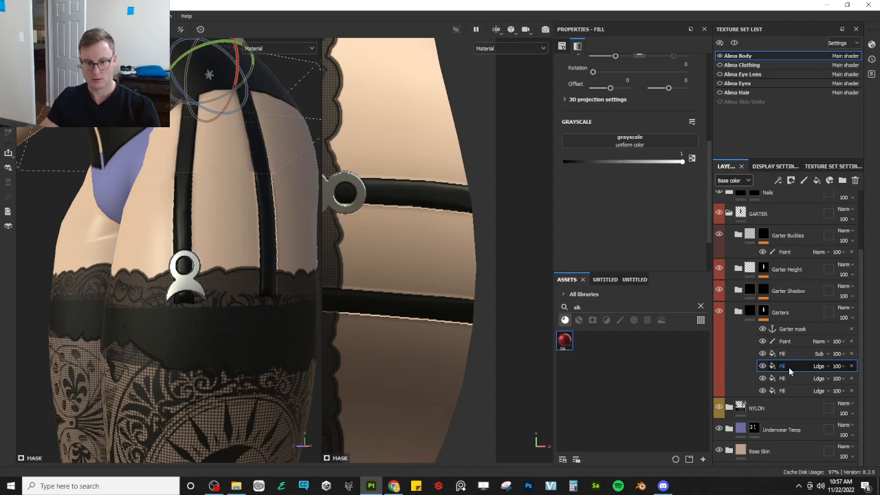
{"action": "left_click", "coordinate": [788, 382]}
{"action": "left_click", "coordinate": [789, 392]}
{"action": "left_click_drag", "start_coordinate": [286, 323], "coordinate": [230, 330], "text": "alt"}
{"action": "key", "text": "r"}
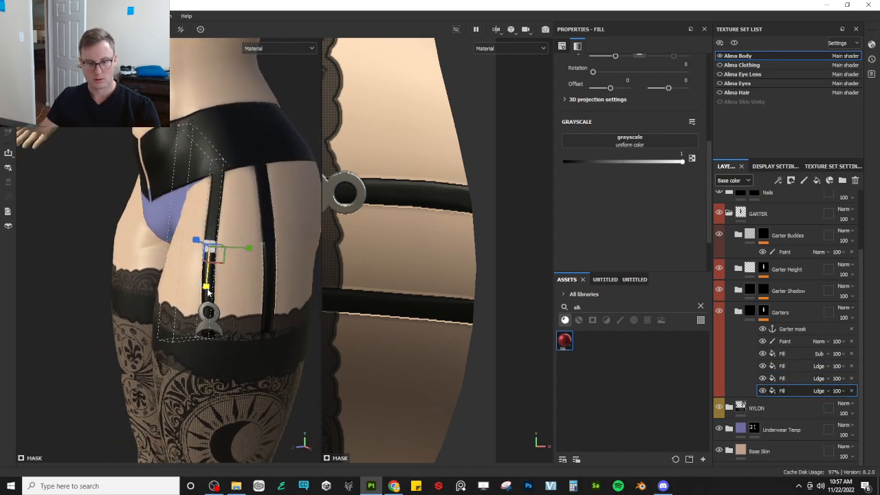
{"action": "left_click_drag", "start_coordinate": [208, 284], "coordinate": [210, 268]}
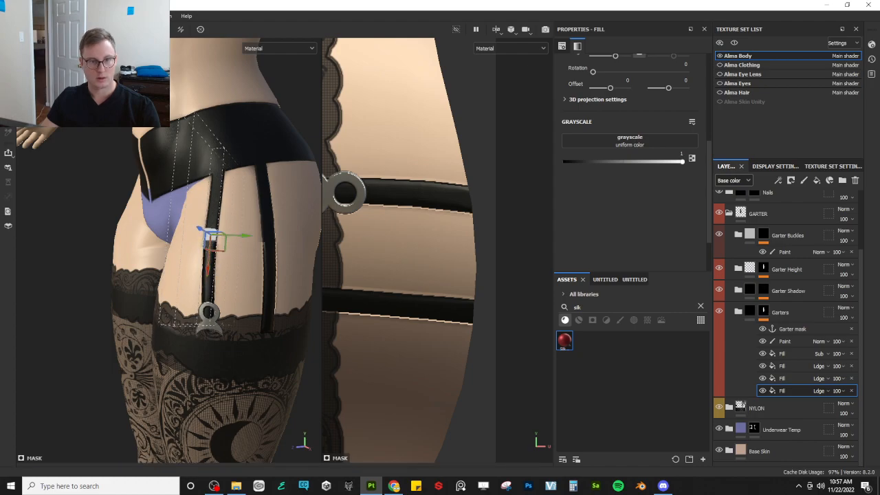
{"action": "left_click_drag", "start_coordinate": [216, 229], "coordinate": [175, 295]}
{"action": "scroll", "coordinate": [183, 282], "scroll_direction": "down", "scroll_amount": 3}
{"action": "left_click_drag", "start_coordinate": [240, 294], "coordinate": [286, 297], "text": "alt"}
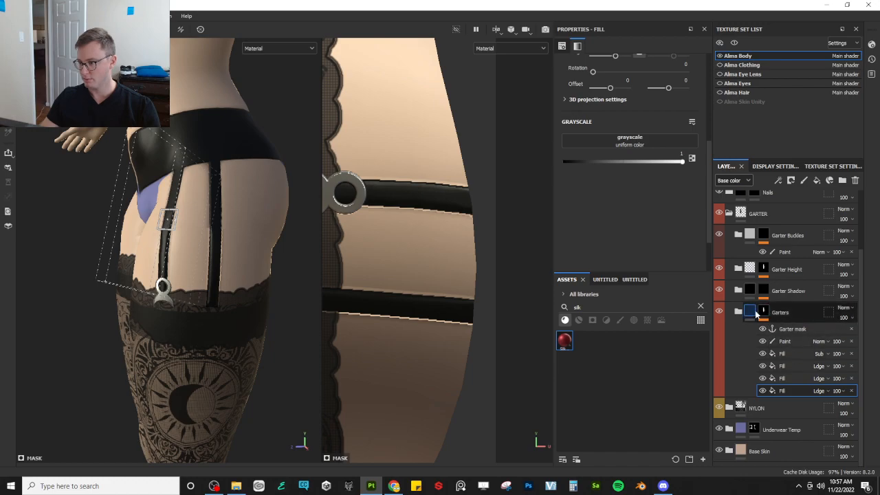
- Paint a large lower disc and a smaller overlapping upper disc at the side strap's end on the Garter Buckles mask
{"action": "left_click", "coordinate": [752, 312]}
{"action": "left_click", "coordinate": [785, 325]}
{"action": "scroll", "coordinate": [245, 329], "scroll_direction": "up", "scroll_amount": 4}
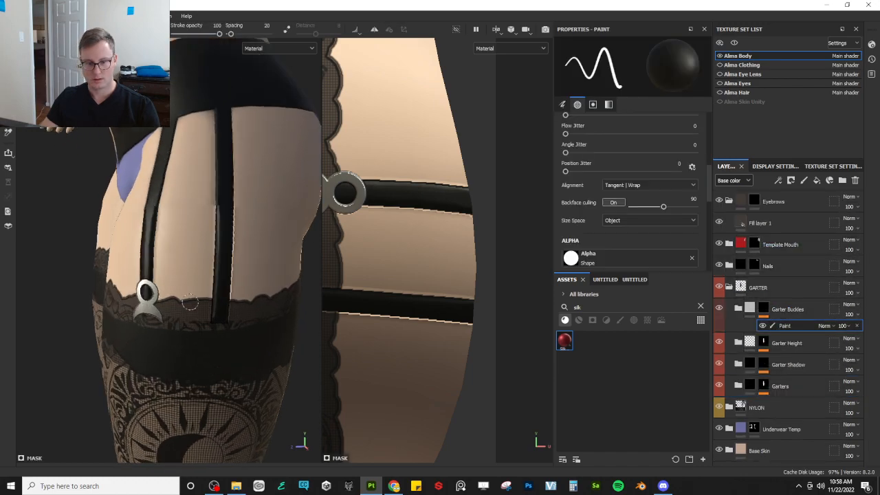
{"action": "middle_click_drag", "start_coordinate": [245, 329], "coordinate": [232, 320], "text": "alt"}
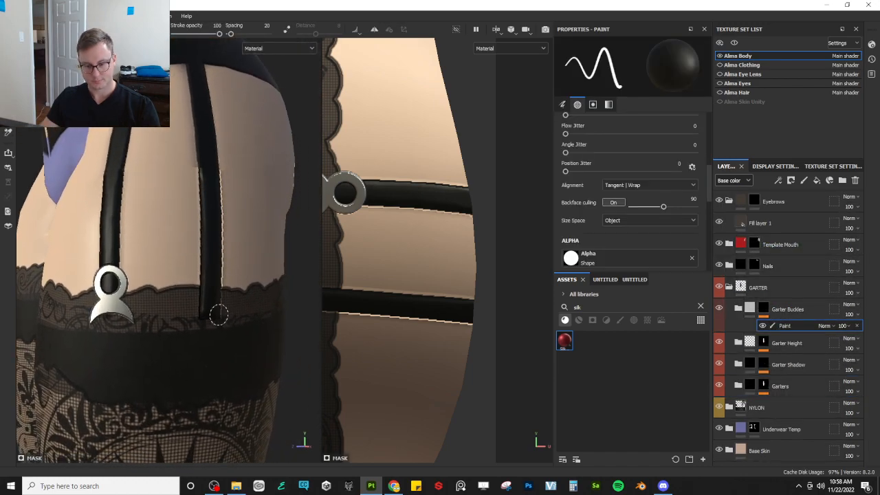
{"action": "key", "text": "bracketright"}
{"action": "key", "text": "bracketright"}
{"action": "key", "text": "bracketright"}
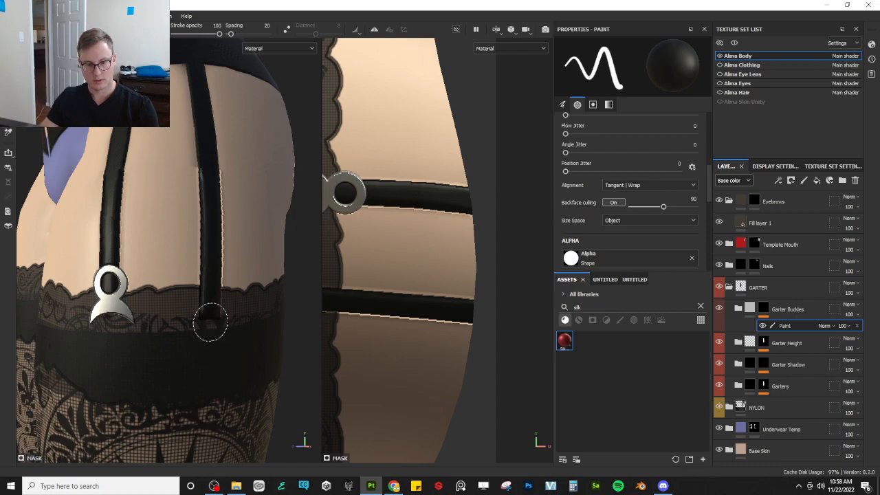
{"action": "key", "text": "bracketright"}
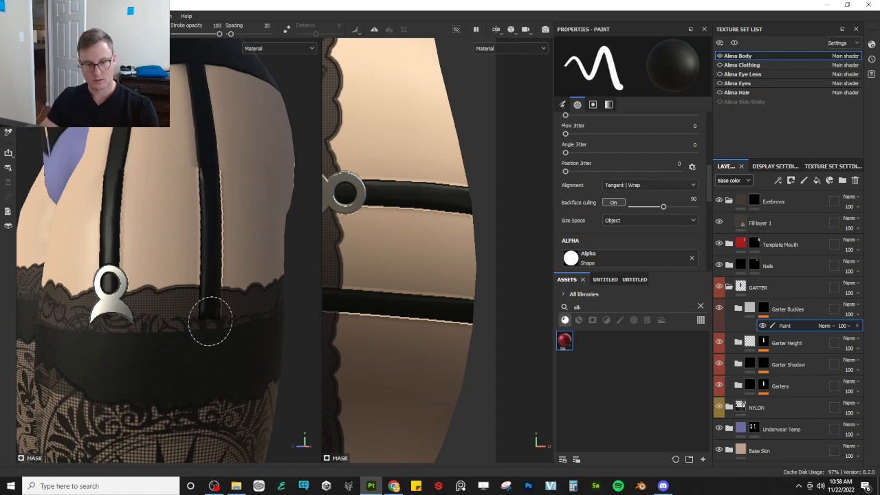
{"action": "key", "text": "bracketleft"}
{"action": "key", "text": "bracketright"}
{"action": "key", "text": "bracketleft"}
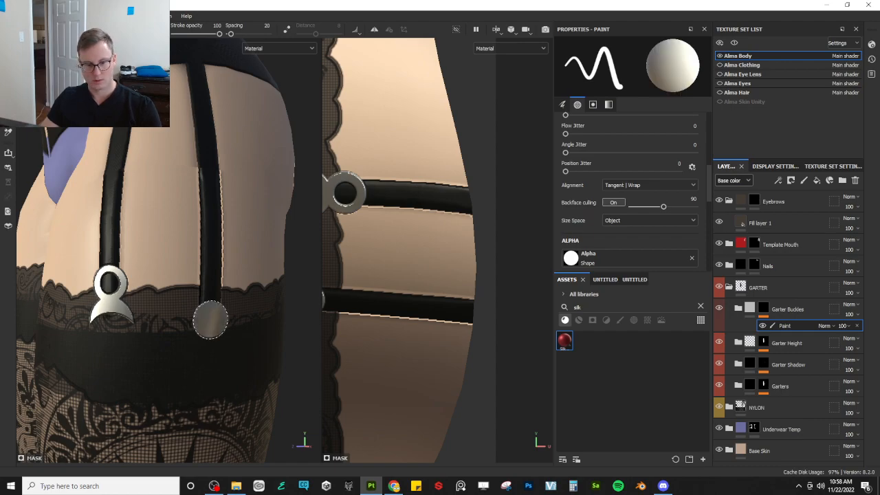
{"action": "left_click", "coordinate": [210, 320]}
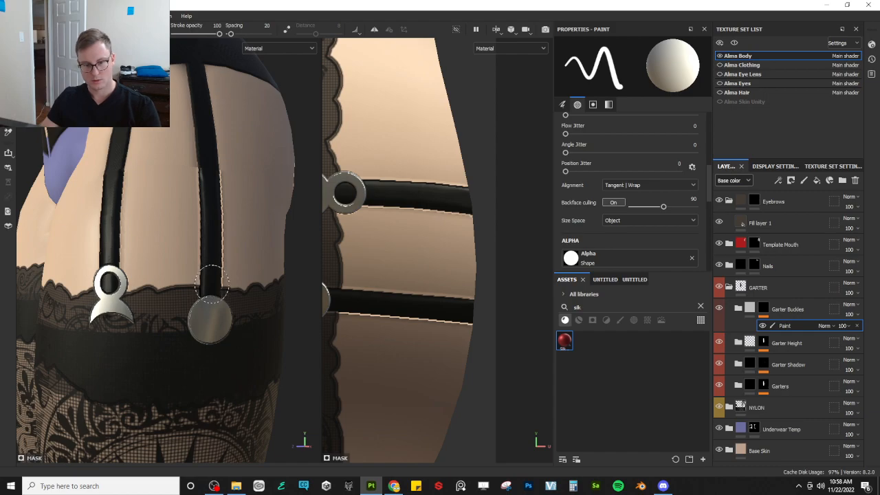
{"action": "left_click", "coordinate": [212, 282]}
- Erase the bottom of the side buckle's lower disc with a larger black brush and cut a small round hole in its upper disc
{"action": "key", "text": "x"}
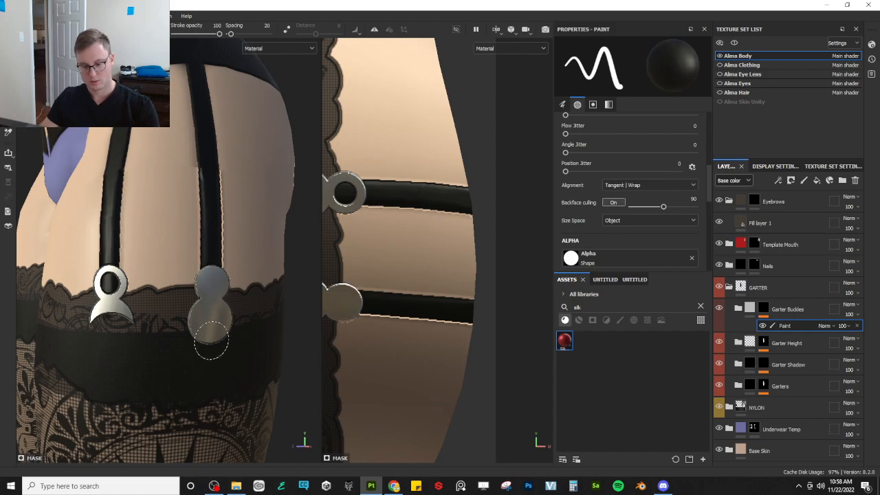
{"action": "right_click_drag", "start_coordinate": [211, 340], "coordinate": [223, 340], "text": "ctrl"}
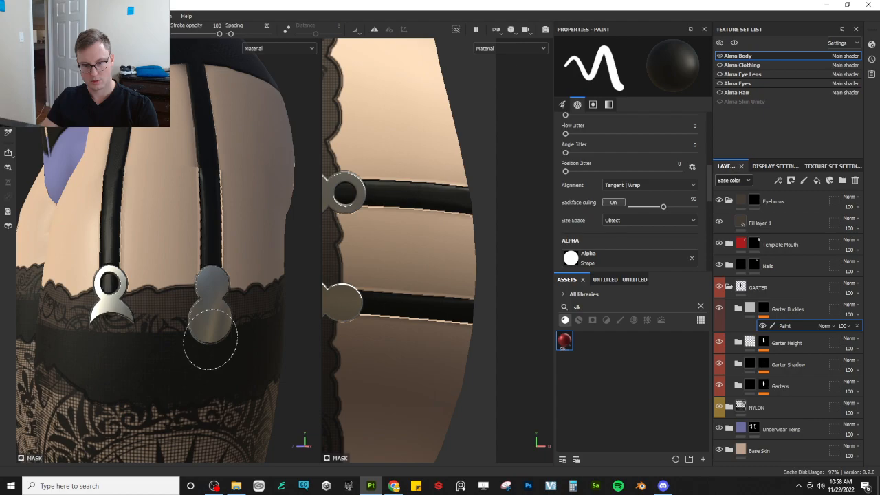
{"action": "left_click", "coordinate": [210, 340]}
{"action": "right_click_drag", "start_coordinate": [215, 293], "coordinate": [203, 287], "text": "ctrl"}
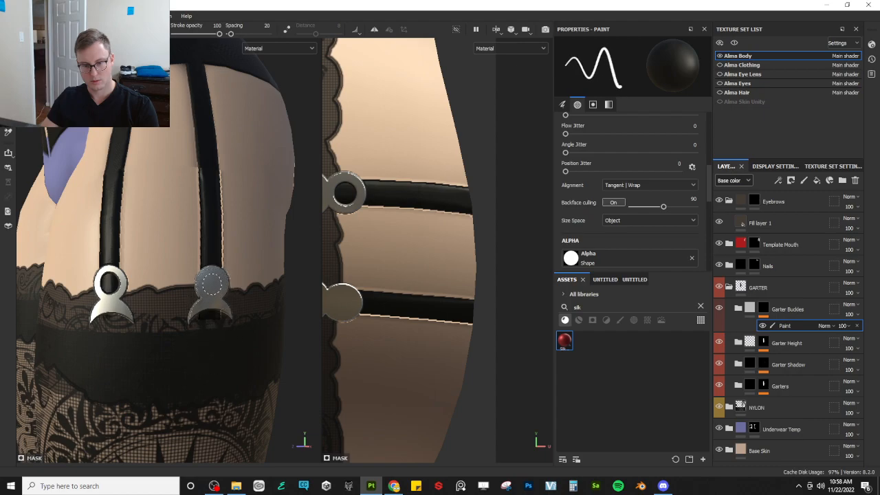
{"action": "left_click", "coordinate": [212, 283]}
- Inspect how the side strap lines up with its new buckle and check its fill in the Garters mask
{"action": "left_click_drag", "start_coordinate": [180, 372], "coordinate": [227, 314], "text": "alt"}
{"action": "scroll", "coordinate": [159, 323], "scroll_direction": "down", "scroll_amount": 5}
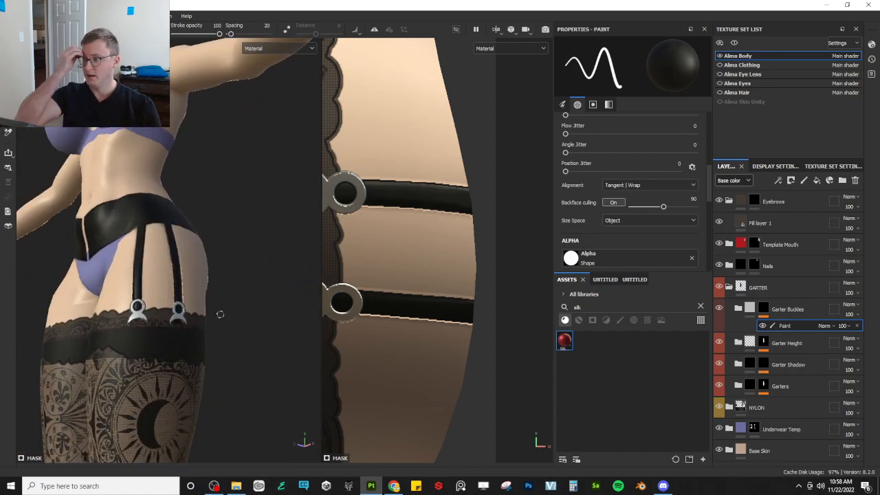
{"action": "scroll", "coordinate": [203, 330], "scroll_direction": "up", "scroll_amount": 3}
{"action": "scroll", "coordinate": [201, 332], "scroll_direction": "up", "scroll_amount": 2}
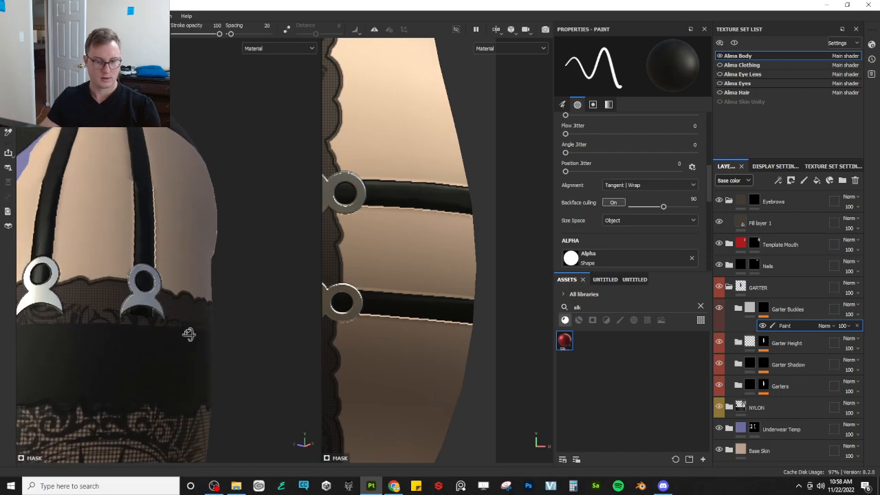
{"action": "left_click_drag", "start_coordinate": [150, 321], "coordinate": [241, 322], "text": "alt"}
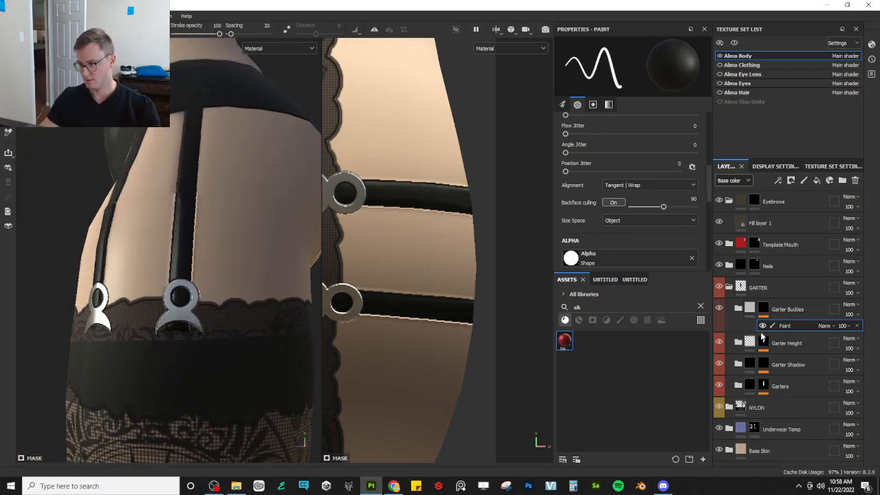
{"action": "left_click", "coordinate": [765, 386]}
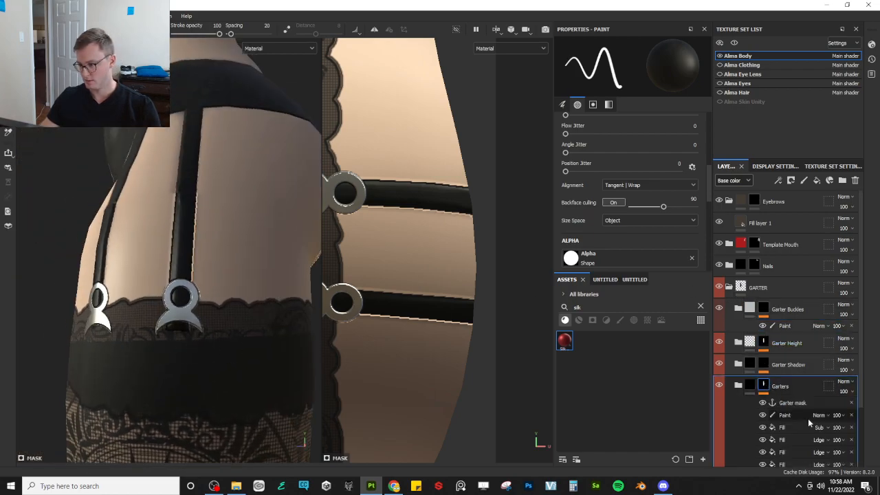
{"action": "left_click", "coordinate": [791, 452]}
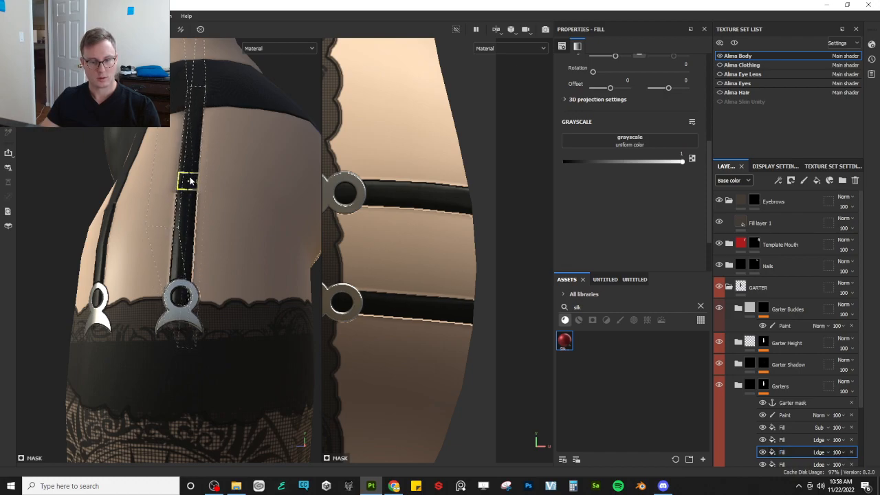
{"action": "scroll", "coordinate": [185, 210], "scroll_direction": "down", "scroll_amount": 3}
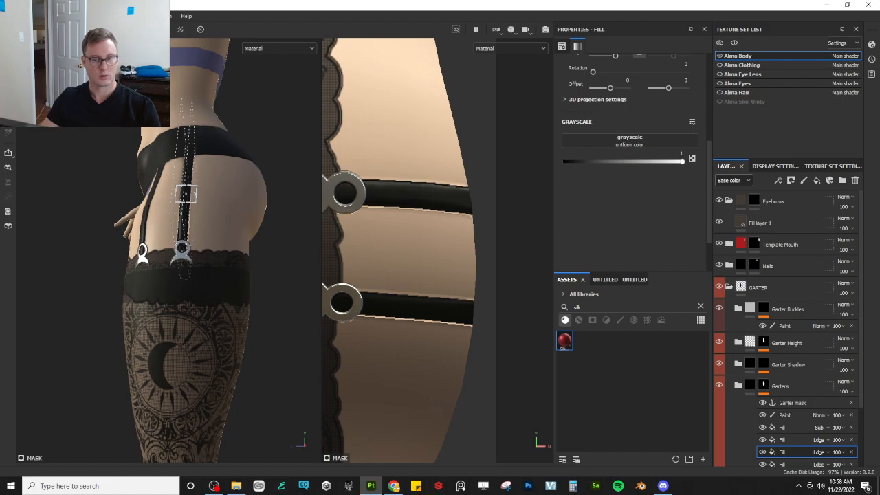
{"action": "left_click", "coordinate": [748, 343]}
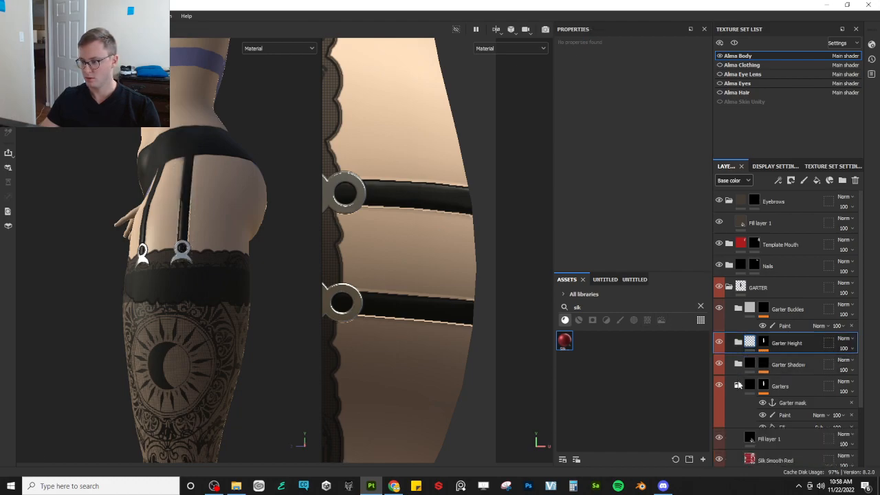
{"action": "left_click", "coordinate": [750, 386]}
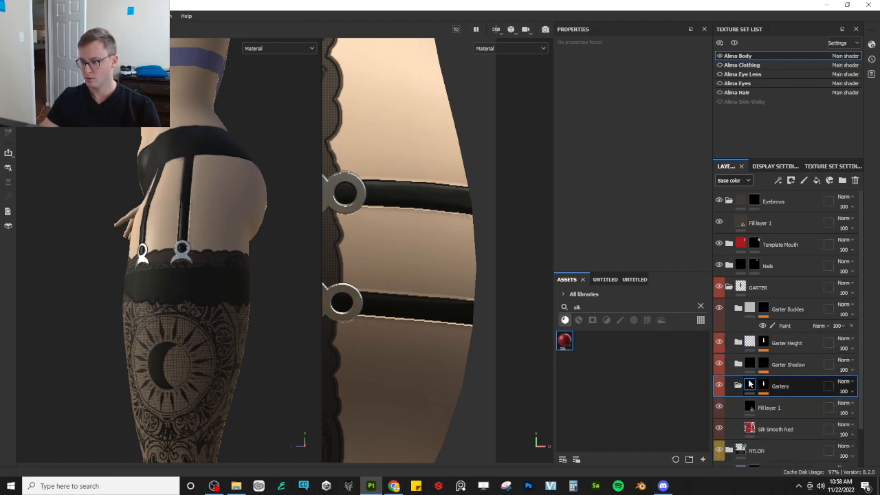
- Examine the complete garter, straps, buckles and stockings from the front and sides
{"action": "scroll", "coordinate": [141, 249], "scroll_direction": "down", "scroll_amount": 5}
{"action": "left_click_drag", "start_coordinate": [141, 249], "coordinate": [252, 288], "text": "alt"}
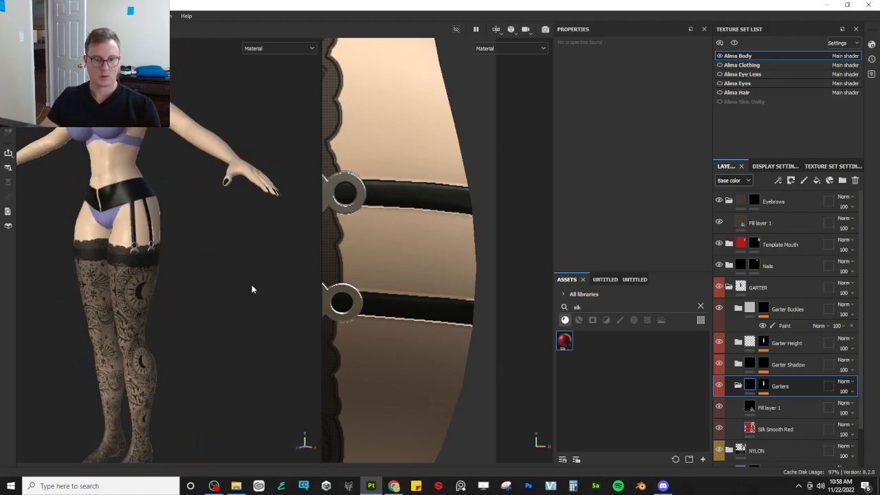
{"action": "scroll", "coordinate": [192, 268], "scroll_direction": "up", "scroll_amount": 3}
{"action": "left_click_drag", "start_coordinate": [192, 268], "coordinate": [73, 252], "text": "alt"}
{"action": "scroll", "coordinate": [202, 261], "scroll_direction": "up", "scroll_amount": 4}
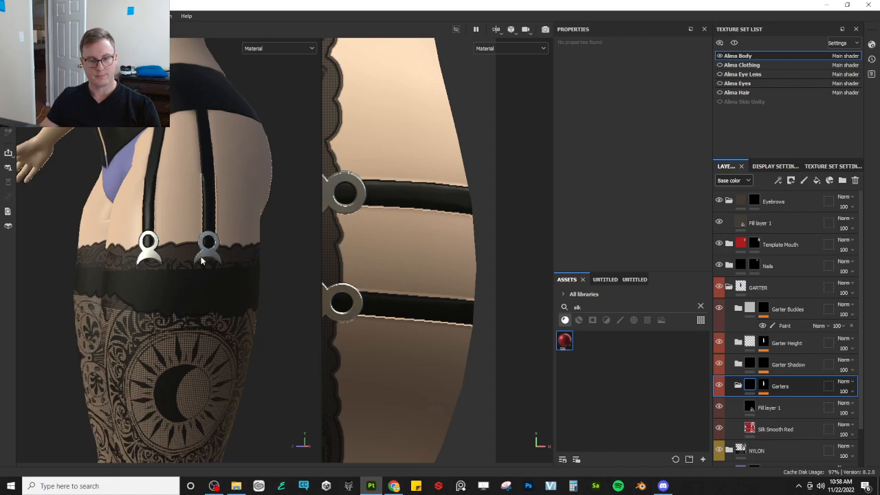
{"action": "left_click_drag", "start_coordinate": [202, 261], "coordinate": [221, 259], "text": "alt"}
{"action": "left_click_drag", "start_coordinate": [221, 290], "coordinate": [131, 278], "text": "alt"}
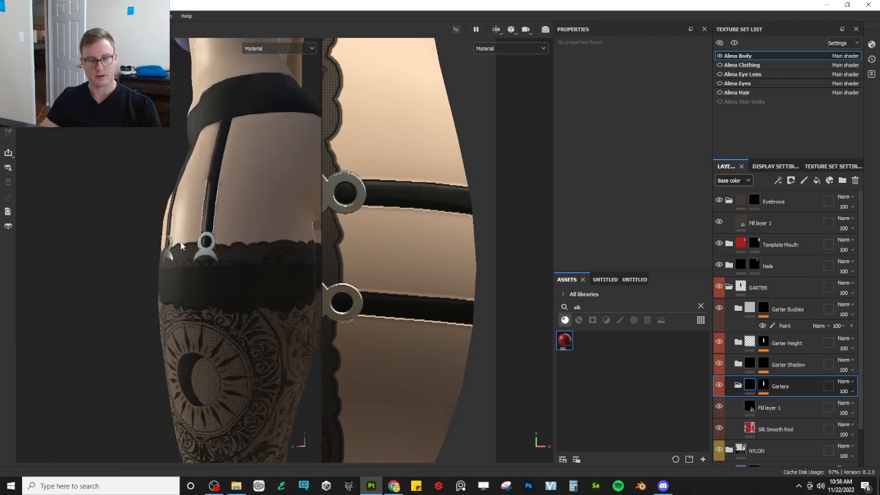
{"action": "scroll", "coordinate": [234, 256], "scroll_direction": "down", "scroll_amount": 3}
{"action": "left_click_drag", "start_coordinate": [241, 246], "coordinate": [155, 180], "text": "alt"}
{"action": "left_click_drag", "start_coordinate": [164, 241], "coordinate": [155, 261], "text": "alt"}
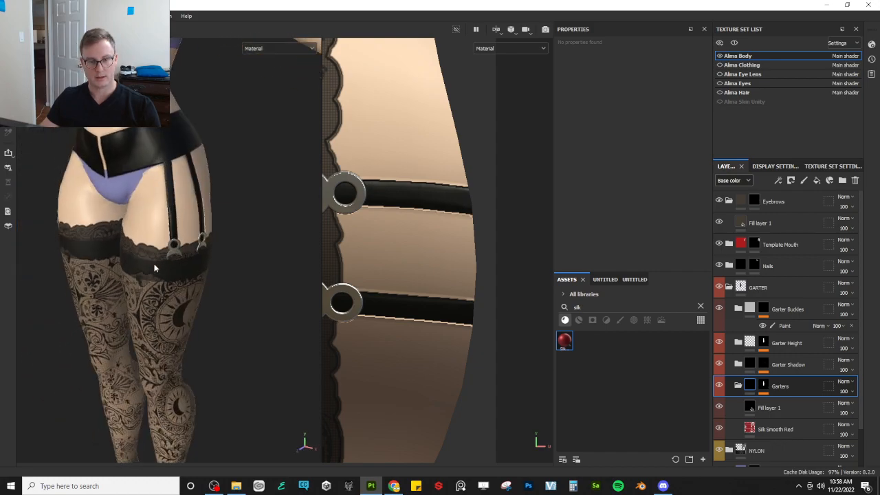
{"action": "left_click_drag", "start_coordinate": [162, 249], "coordinate": [364, 213], "text": "alt"}
- Move the side strap's fill in the Garters mask around to the back of the thigh and rotate it to follow the surface
{"action": "left_click", "coordinate": [764, 392]}
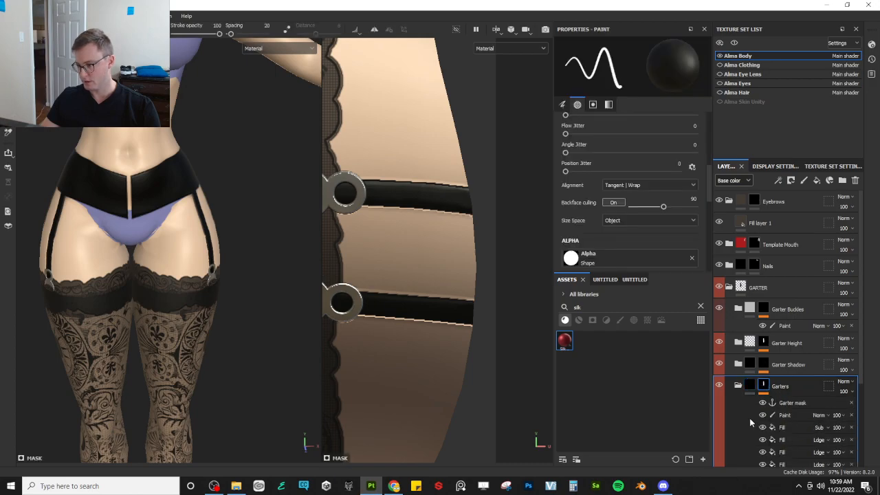
{"action": "scroll", "coordinate": [760, 414], "scroll_direction": "down", "scroll_amount": 3}
{"action": "left_click", "coordinate": [790, 338]}
{"action": "left_click_drag", "start_coordinate": [177, 228], "coordinate": [167, 268], "text": "alt"}
{"action": "left_click_drag", "start_coordinate": [193, 231], "coordinate": [185, 274]}
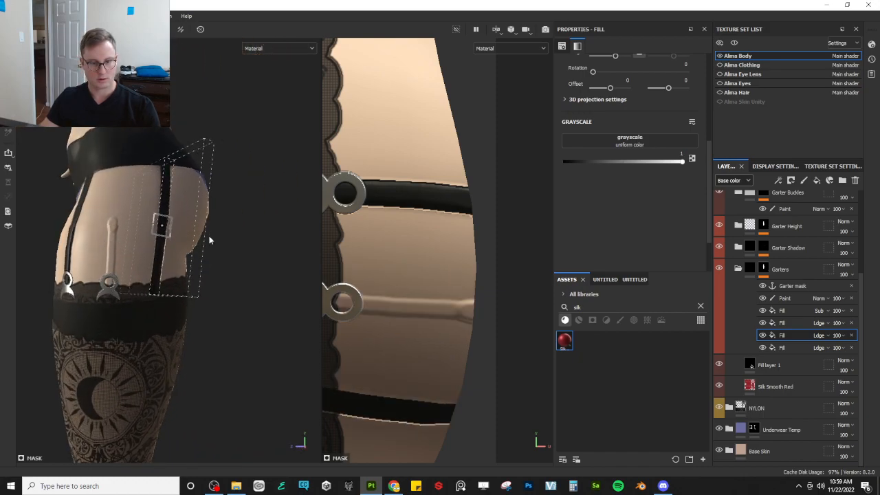
{"action": "left_click_drag", "start_coordinate": [210, 240], "coordinate": [185, 240], "text": "alt"}
{"action": "left_click_drag", "start_coordinate": [205, 273], "coordinate": [250, 273], "text": "alt"}
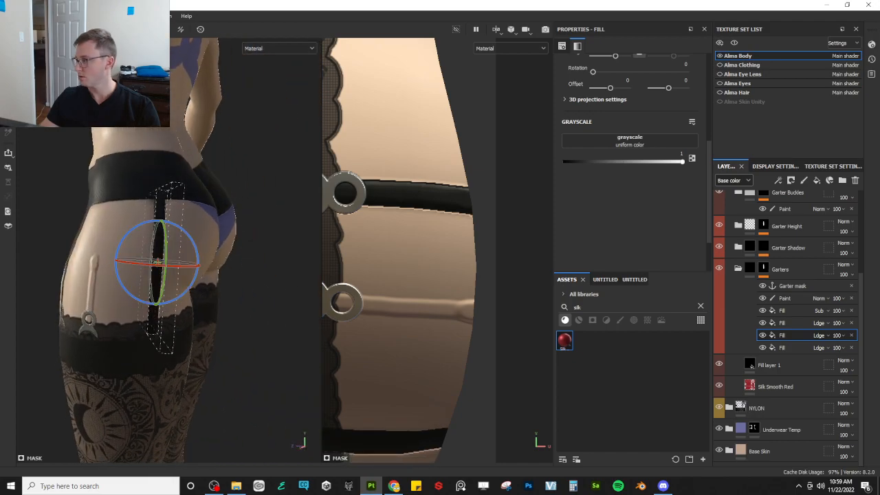
{"action": "left_click_drag", "start_coordinate": [182, 286], "coordinate": [198, 249], "text": "alt"}
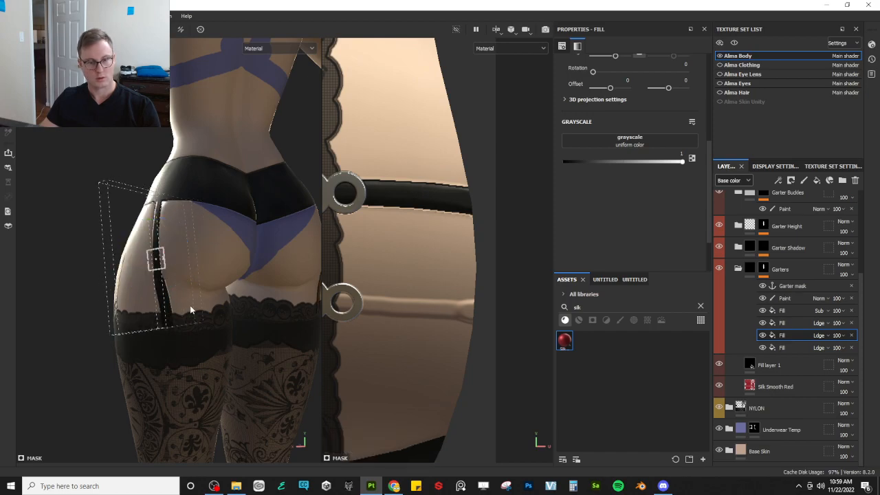
{"action": "left_click_drag", "start_coordinate": [163, 268], "coordinate": [166, 267]}
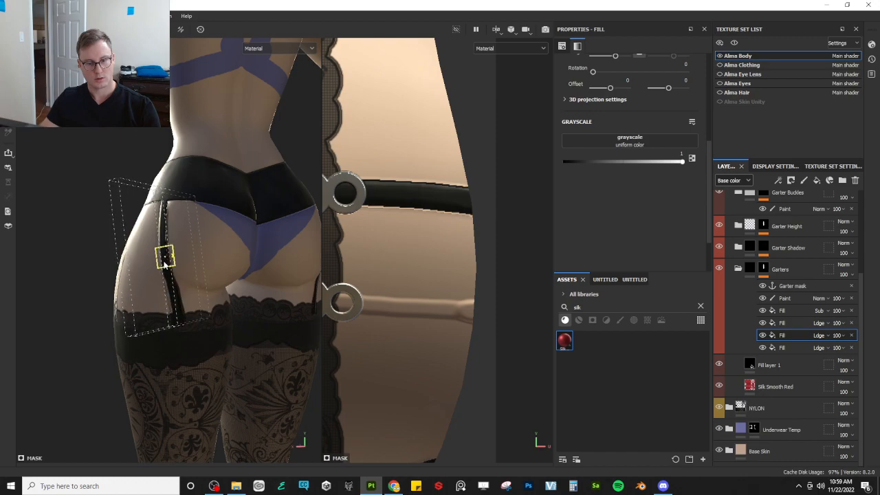
- Move the remaining strap's fill in the Garters mask onto the front of the thigh and rotate it to follow the surface
{"action": "left_click_drag", "start_coordinate": [110, 300], "coordinate": [265, 299], "text": "alt"}
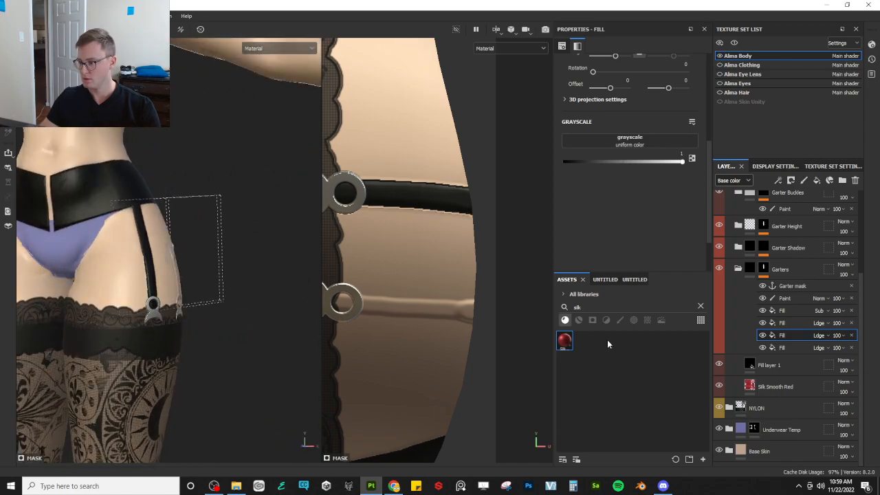
{"action": "left_click", "coordinate": [788, 348]}
{"action": "left_click_drag", "start_coordinate": [181, 320], "coordinate": [127, 331], "text": "alt"}
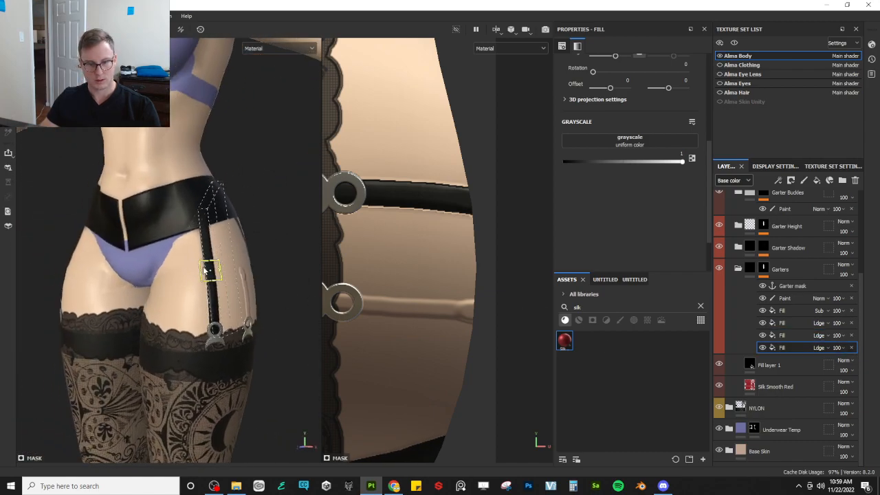
{"action": "left_click_drag", "start_coordinate": [197, 278], "coordinate": [221, 272]}
{"action": "key", "text": "e"}
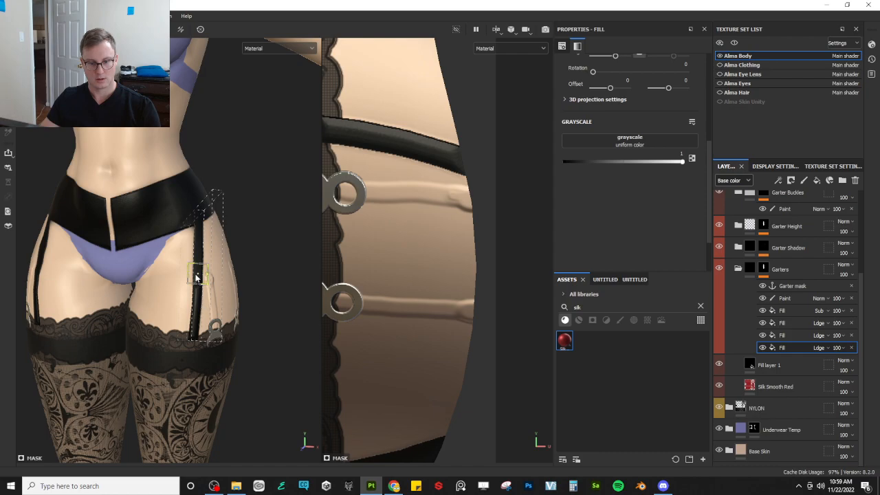
{"action": "left_click_drag", "start_coordinate": [187, 278], "coordinate": [217, 218]}
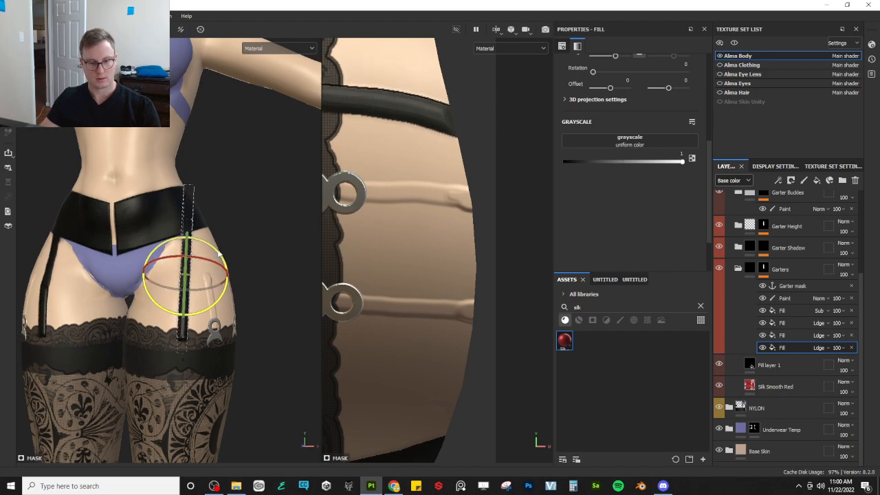
{"action": "left_click_drag", "start_coordinate": [219, 254], "coordinate": [208, 320], "text": "alt"}
{"action": "right_click_drag", "start_coordinate": [207, 320], "coordinate": [316, 392], "text": "alt"}
{"action": "middle_click_drag", "start_coordinate": [317, 392], "coordinate": [166, 309], "text": "alt"}
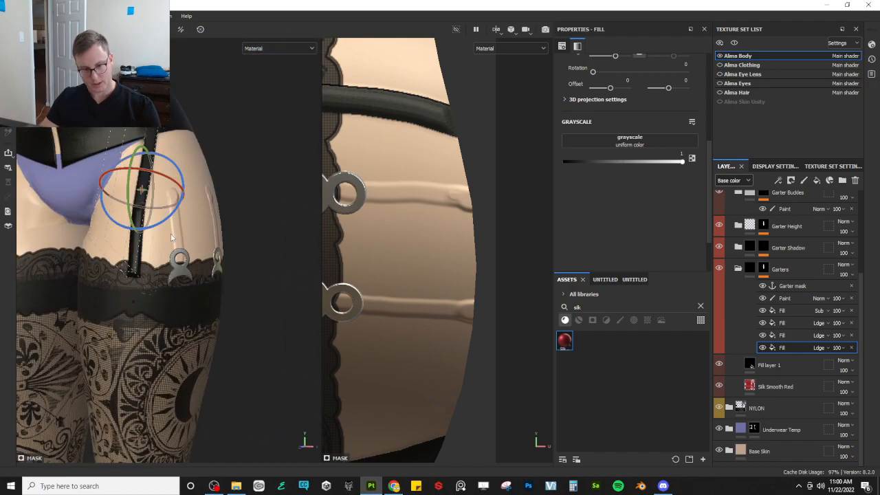
- Examine how the existing buckles line up with the moved strap on the model and UV layout, toggling the buckle paint's visibility
{"action": "left_click", "coordinate": [805, 298]}
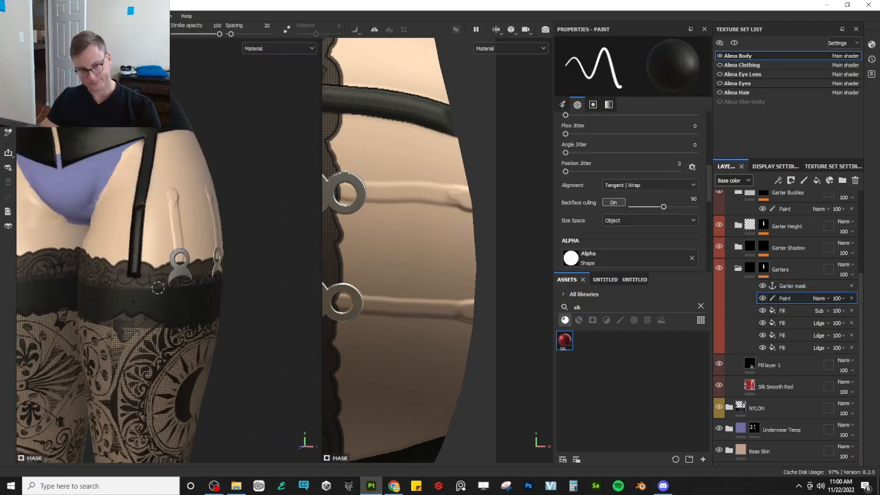
{"action": "left_click_drag", "start_coordinate": [158, 288], "coordinate": [153, 266], "text": "alt"}
{"action": "mouse_move", "coordinate": [152, 266]}
{"action": "right_mouse_down", "text": "alt"}
{"action": "mouse_move", "coordinate": [176, 275]}
{"action": "mouse_move", "coordinate": [152, 266]}
{"action": "right_mouse_up", "text": "alt"}
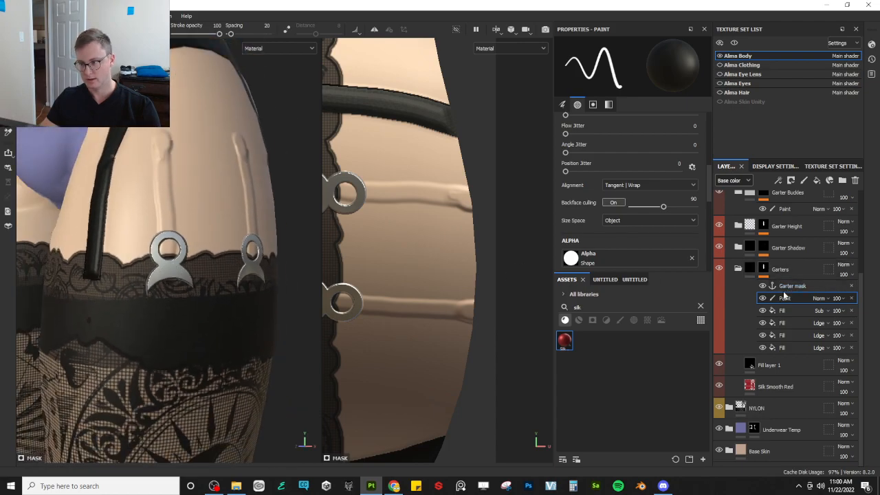
{"action": "right_click_drag", "start_coordinate": [421, 251], "coordinate": [201, 218], "text": "alt"}
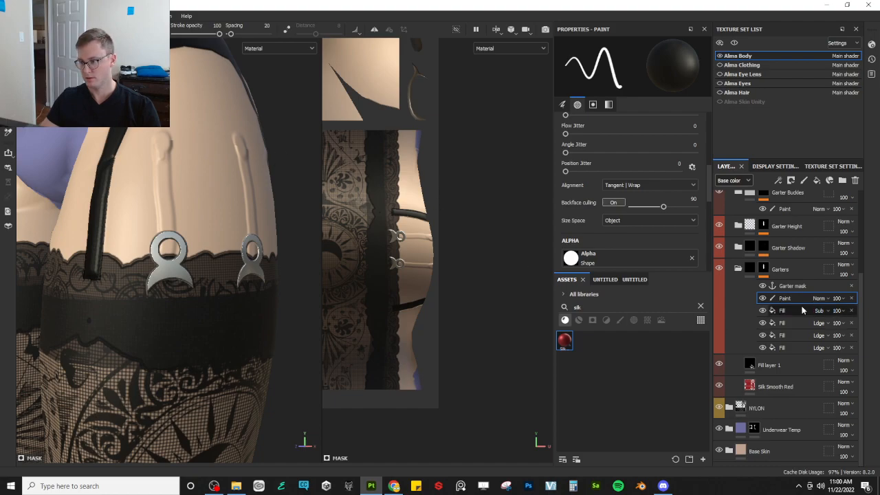
{"action": "right_click_drag", "start_coordinate": [442, 278], "coordinate": [302, 272], "text": "alt"}
{"action": "middle_click_drag", "start_coordinate": [371, 275], "coordinate": [425, 312], "text": "alt"}
{"action": "scroll", "coordinate": [479, 300], "scroll_direction": "up", "scroll_amount": 5}
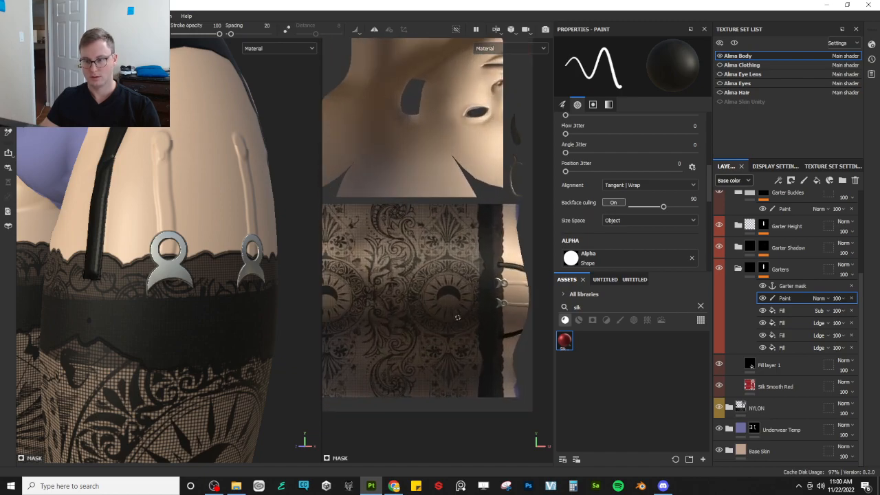
{"action": "scroll", "coordinate": [440, 296], "scroll_direction": "up", "scroll_amount": 4}
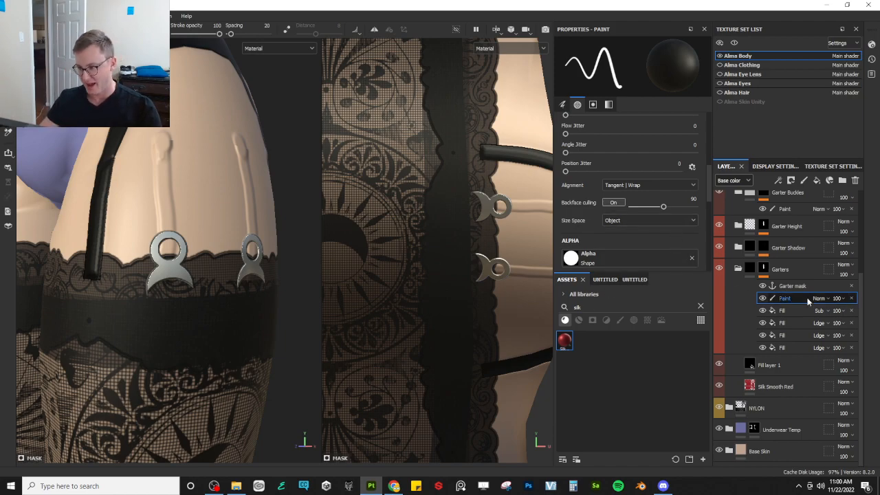
{"action": "scroll", "coordinate": [770, 265], "scroll_direction": "up", "scroll_amount": 2}
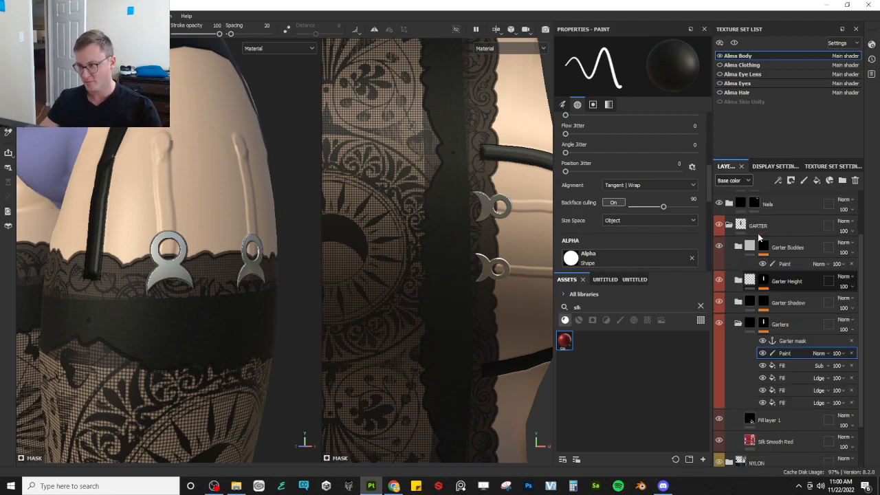
{"action": "left_click", "coordinate": [765, 264]}
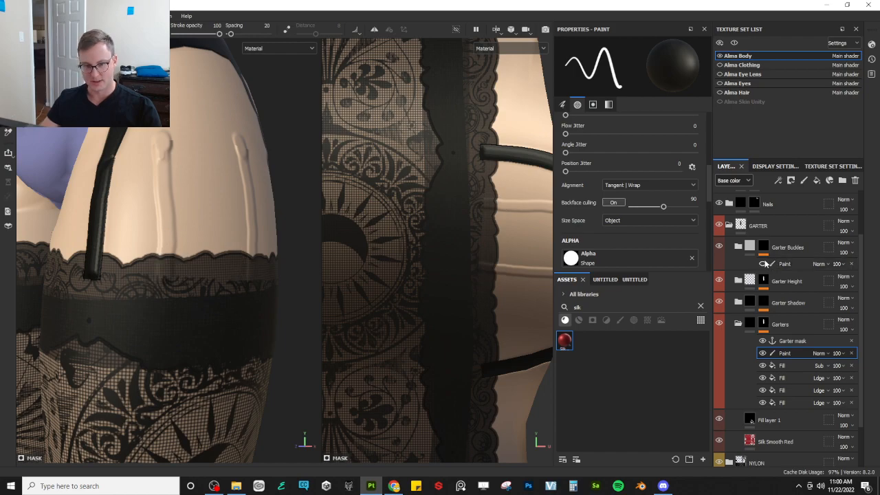
{"action": "left_click", "coordinate": [765, 264]}
- Erase the leftover raised strap marks above the buckles in the Paint effect of the Garter Height mask
{"action": "left_click", "coordinate": [739, 281]}
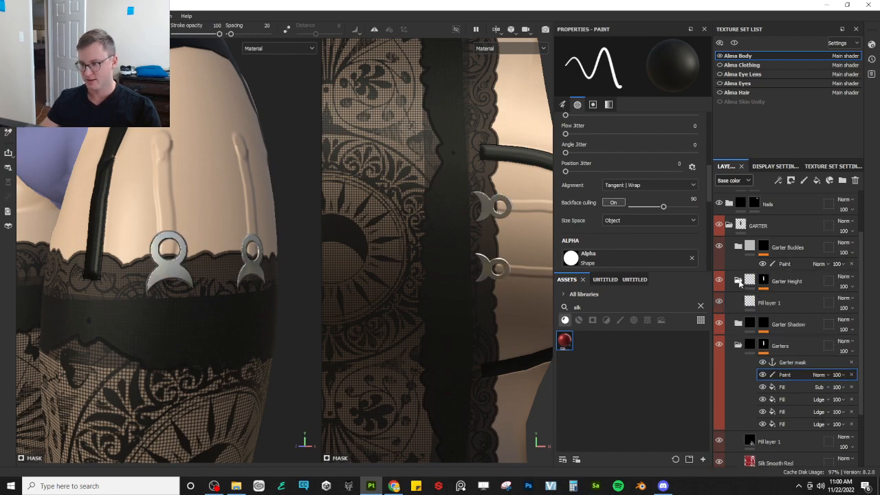
{"action": "left_click", "coordinate": [790, 300]}
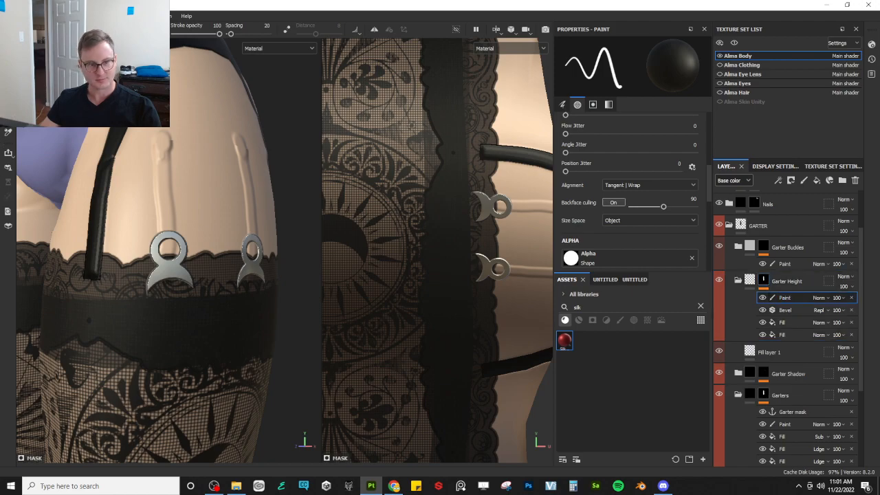
{"action": "key", "text": "e"}
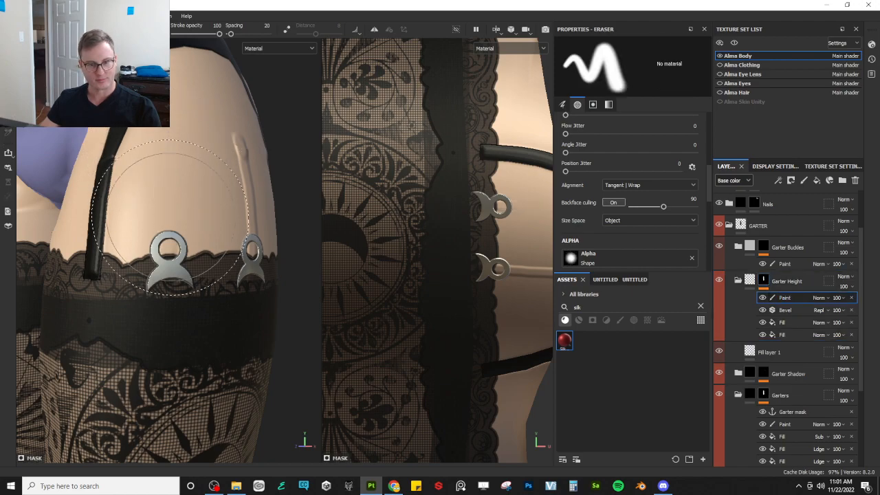
{"action": "mouse_move", "coordinate": [231, 159]}
{"action": "left_mouse_down"}
{"action": "mouse_move", "coordinate": [241, 215]}
{"action": "mouse_move", "coordinate": [207, 223]}
{"action": "mouse_move", "coordinate": [196, 266]}
{"action": "mouse_move", "coordinate": [141, 268]}
{"action": "mouse_move", "coordinate": [197, 265]}
{"action": "left_mouse_up"}
{"action": "scroll", "coordinate": [197, 265], "scroll_direction": "down", "scroll_amount": 4}
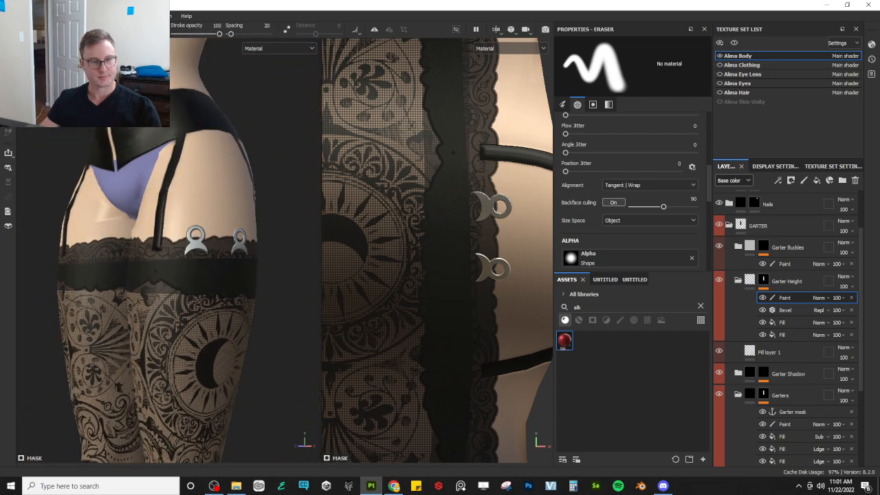
- Compare the garter with Garter Height hidden and shown, and check the straps and stockings on the full figure
{"action": "left_click", "coordinate": [8, 42]}
{"action": "left_click_drag", "start_coordinate": [248, 315], "coordinate": [174, 268], "text": "alt"}
{"action": "scroll", "coordinate": [175, 268], "scroll_direction": "up", "scroll_amount": 1}
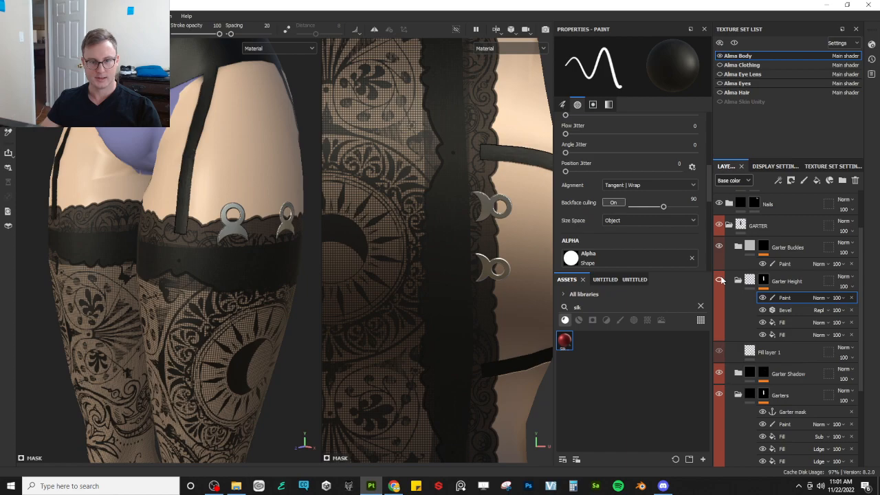
{"action": "left_click_drag", "start_coordinate": [268, 234], "coordinate": [327, 237], "text": "alt"}
{"action": "left_click_drag", "start_coordinate": [84, 214], "coordinate": [174, 254], "text": "alt"}
{"action": "scroll", "coordinate": [137, 267], "scroll_direction": "down", "scroll_amount": 6}
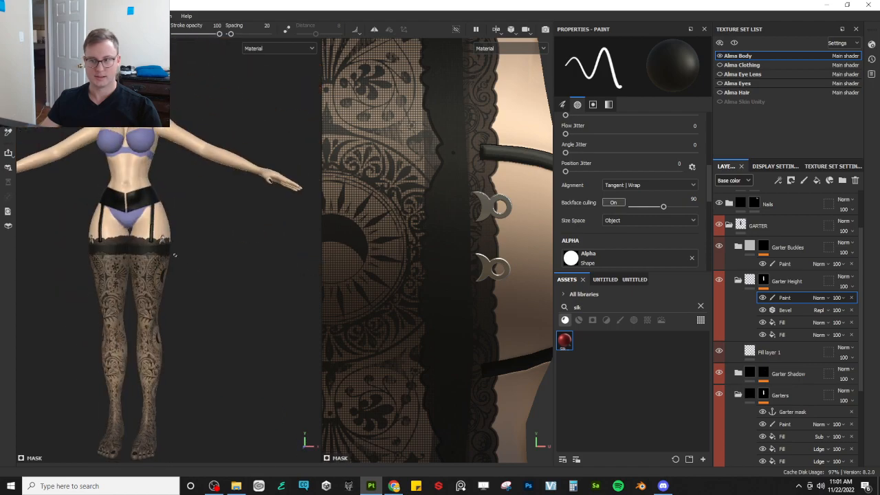
- Show the Alma Clothing texture set and examine how the garter straps and buckles look beneath the outfit
{"action": "left_click", "coordinate": [720, 65]}
{"action": "left_click_drag", "start_coordinate": [189, 169], "coordinate": [172, 196], "text": "alt"}
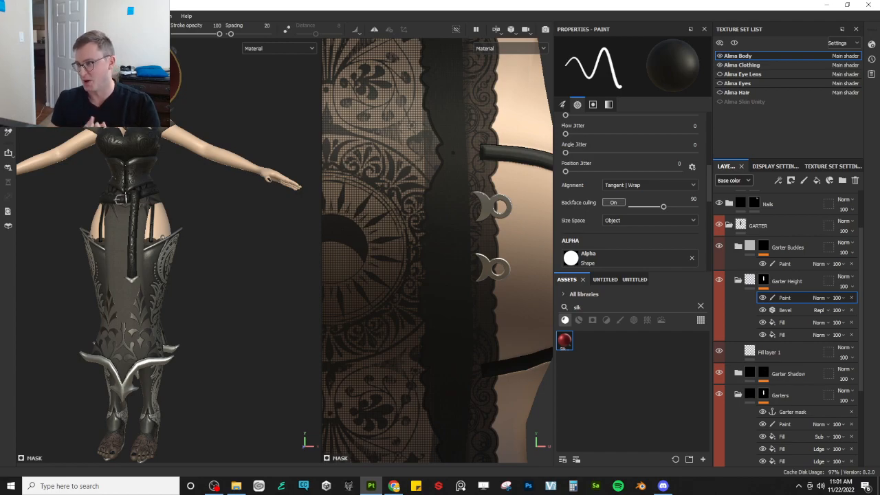
{"action": "scroll", "coordinate": [165, 193], "scroll_direction": "up", "scroll_amount": 7}
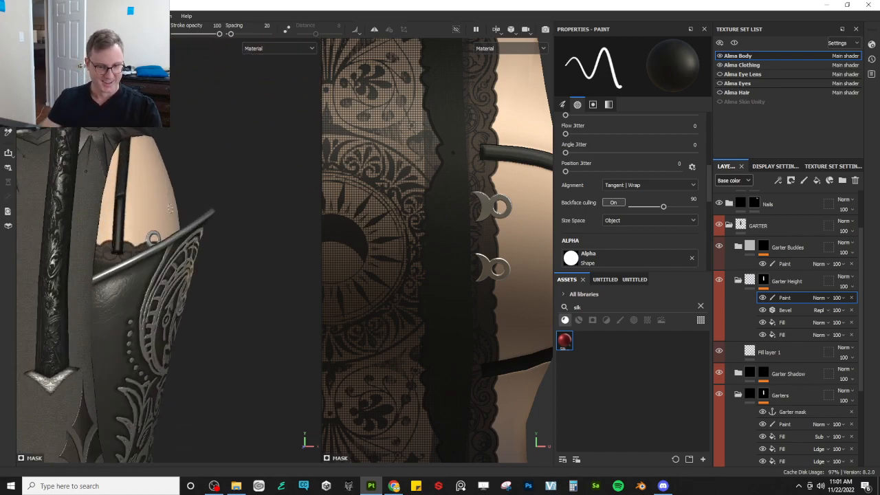
{"action": "left_click_drag", "start_coordinate": [172, 210], "coordinate": [108, 203], "text": "alt"}
{"action": "middle_click_drag", "start_coordinate": [115, 240], "coordinate": [130, 292], "text": "alt"}
{"action": "left_click_drag", "start_coordinate": [65, 237], "coordinate": [114, 234], "text": "alt"}
{"action": "middle_click_drag", "start_coordinate": [113, 235], "coordinate": [140, 216], "text": "alt"}
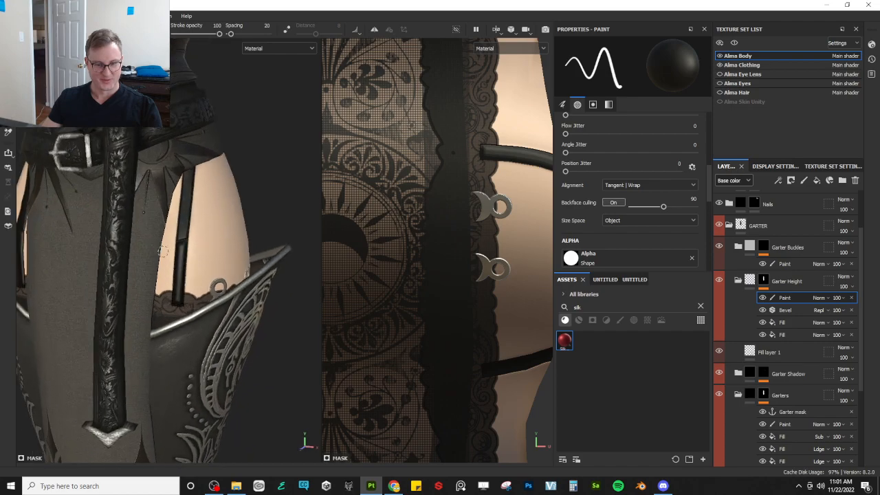
{"action": "right_click_drag", "start_coordinate": [139, 216], "coordinate": [195, 248], "text": "alt"}
{"action": "left_click_drag", "start_coordinate": [194, 247], "coordinate": [158, 227], "text": "alt"}
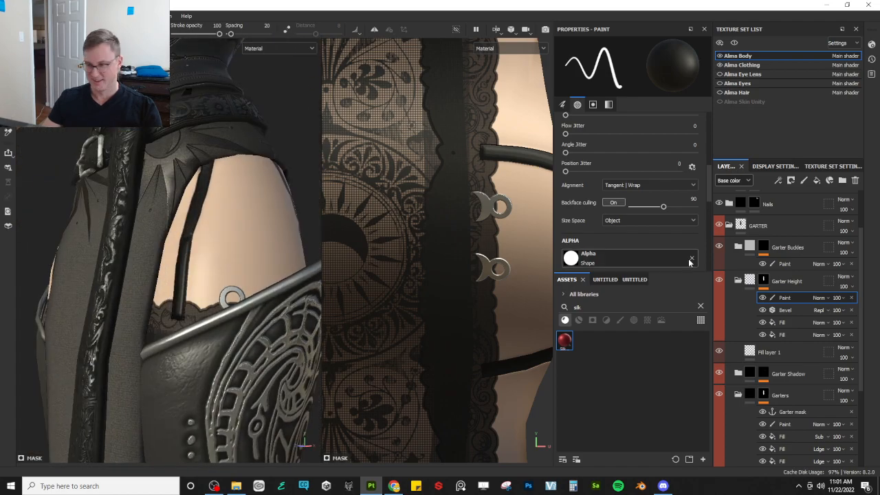
- Collapse the Garter Height and Garters folders in the layer stack
{"action": "left_click", "coordinate": [750, 281]}
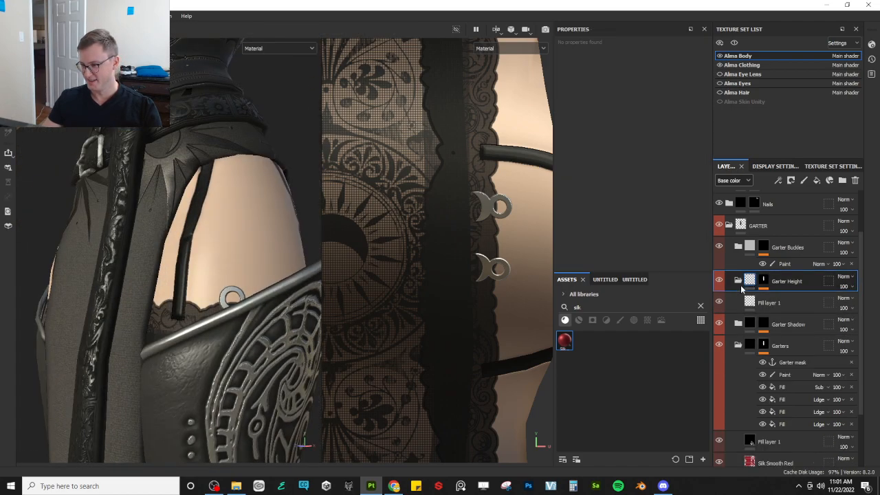
{"action": "left_click", "coordinate": [739, 283]}
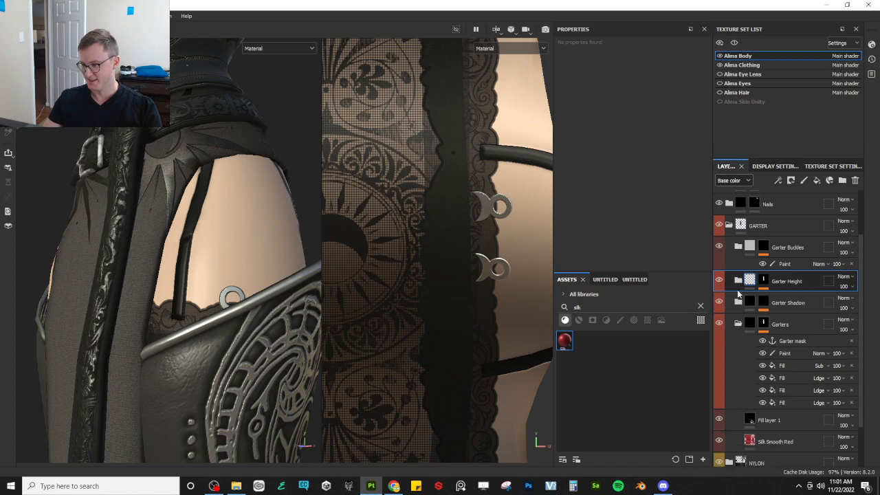
{"action": "left_click", "coordinate": [738, 324]}
{"action": "left_click", "coordinate": [738, 341]}
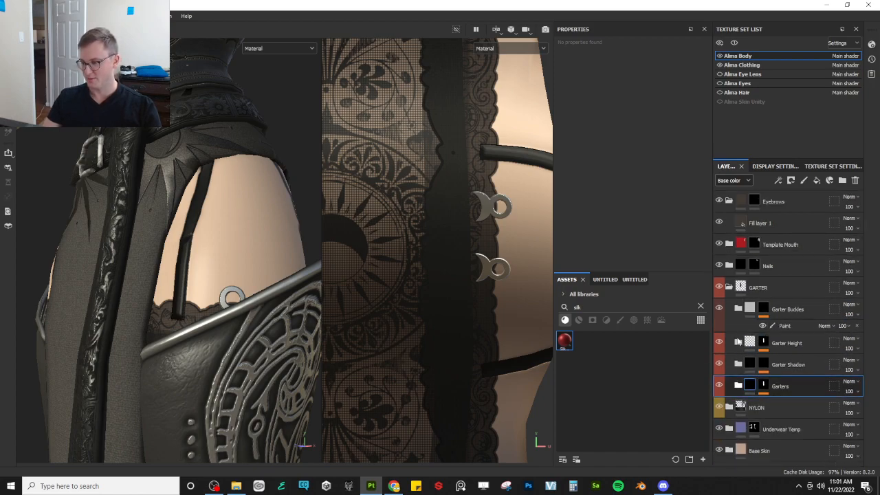
- Replace the painted buckles in the Garter Buckles mask with a new empty paint effect and save the project
{"action": "left_click", "coordinate": [792, 325]}
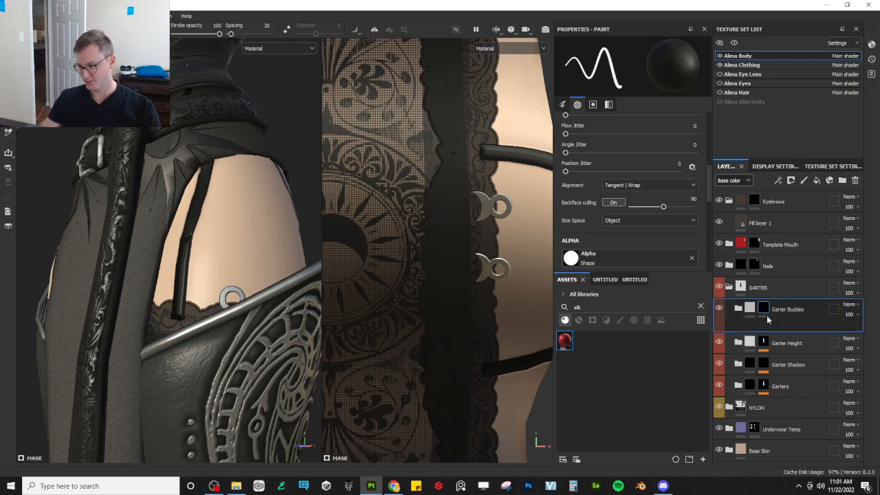
{"action": "right_click", "coordinate": [767, 314]}
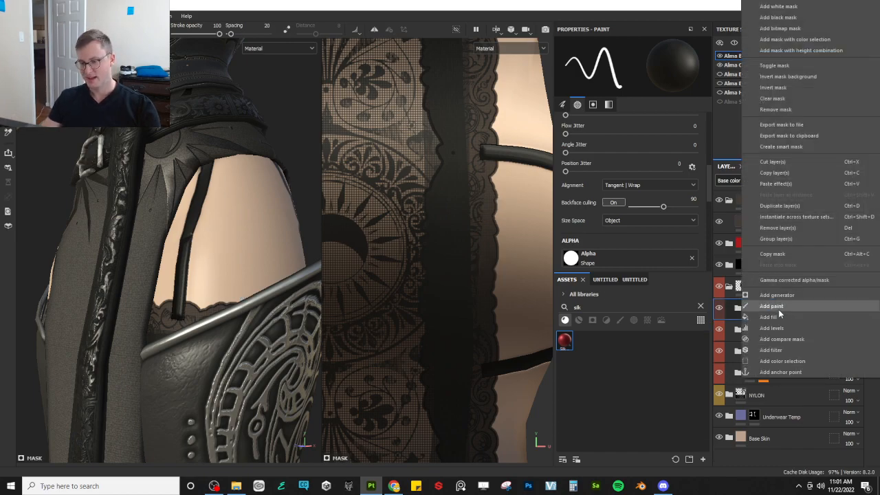
{"action": "left_click", "coordinate": [780, 309]}
{"action": "key", "text": "ctrl+s"}
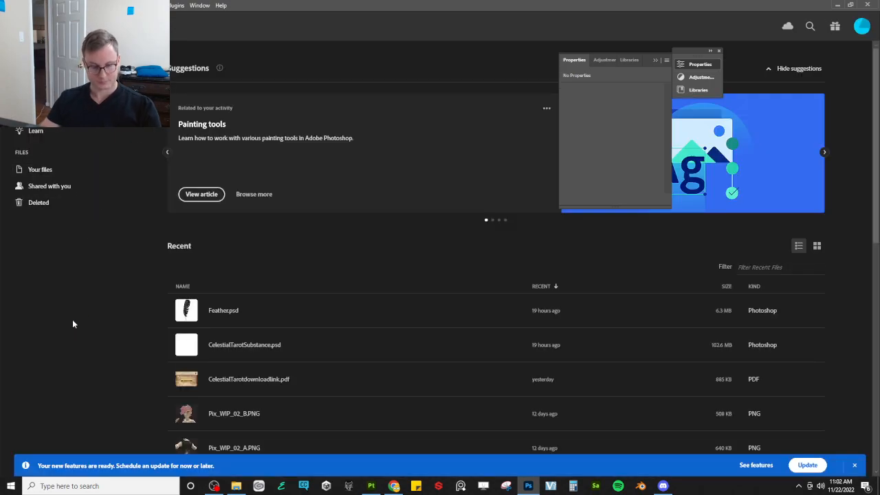
- In Photoshop, create a new 2048 x 2048 px document and make a large circular selection in its lower-left area
{"action": "key", "text": "ctrl+n"}
{"action": "left_click", "coordinate": [569, 380]}
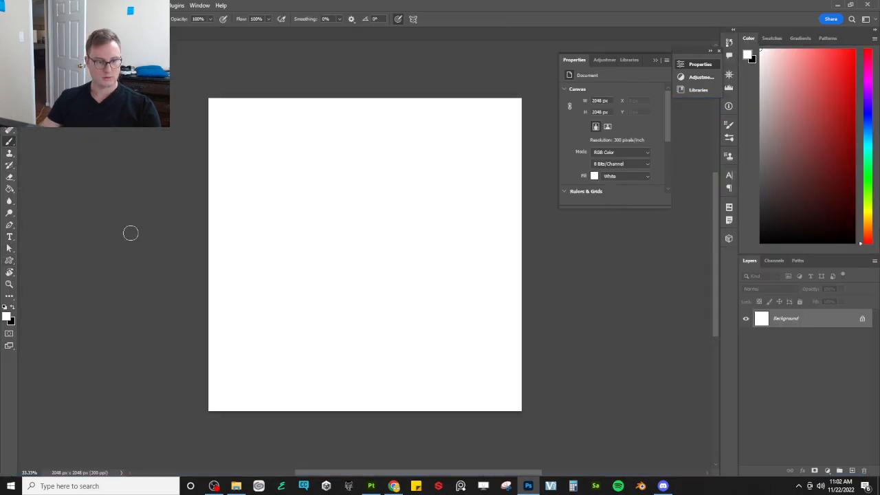
{"action": "key", "text": "m"}
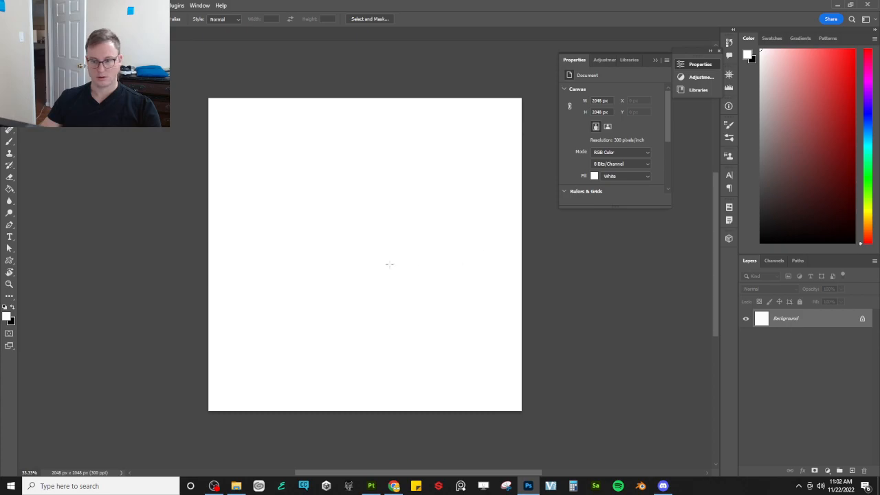
{"action": "left_click_drag", "start_coordinate": [306, 290], "coordinate": [490, 125], "text": "shift"}
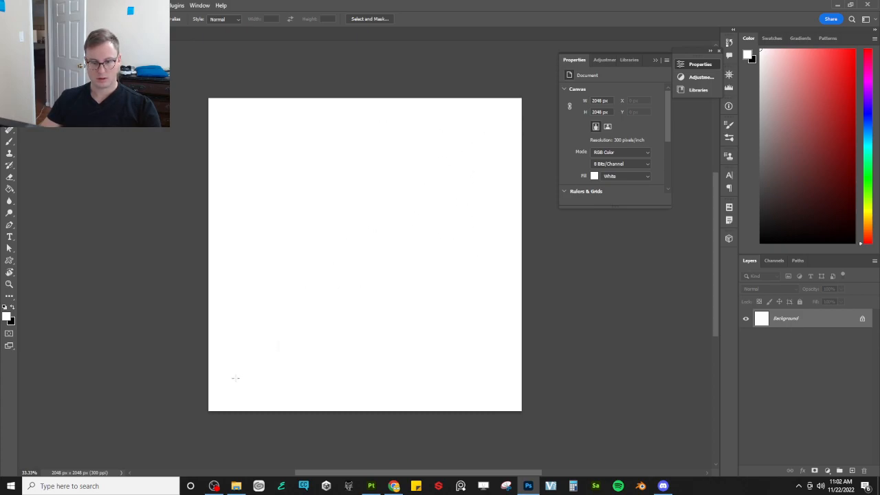
{"action": "mouse_move", "coordinate": [235, 378]}
{"action": "left_mouse_down", "text": "shift"}
{"action": "mouse_move", "coordinate": [483, 135]}
{"action": "mouse_move", "coordinate": [458, 170]}
{"action": "mouse_move", "coordinate": [413, 201]}
{"action": "left_mouse_up", "text": "shift"}
- Fill the circular selection with black on the Background layer, deselect it and try to move the black circle
{"action": "key", "text": "g"}
{"action": "key", "text": "x"}
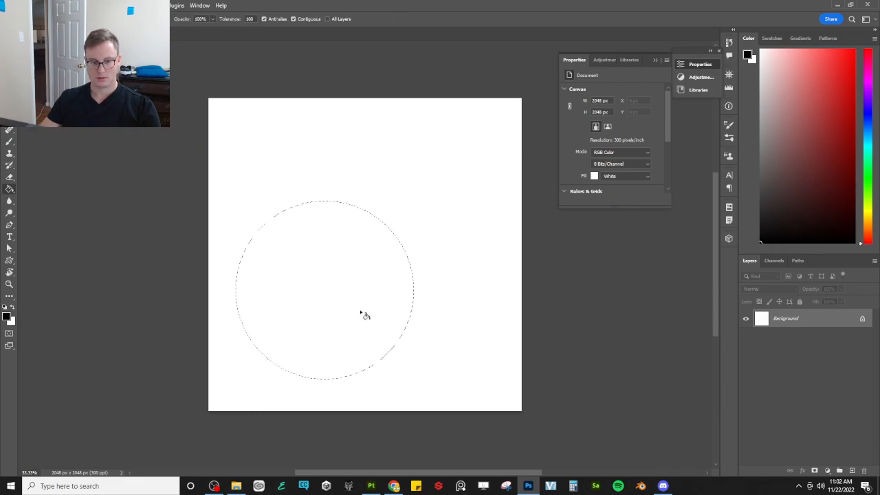
{"action": "left_click", "coordinate": [363, 311]}
{"action": "key", "text": "ctrl+d"}
{"action": "key", "text": "v"}
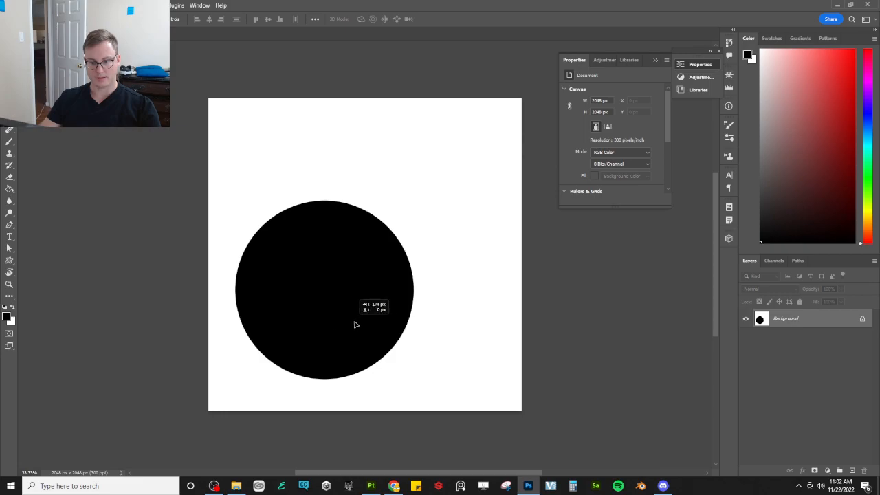
{"action": "left_click_drag", "start_coordinate": [355, 324], "coordinate": [373, 325]}
{"action": "key", "text": "Escape"}
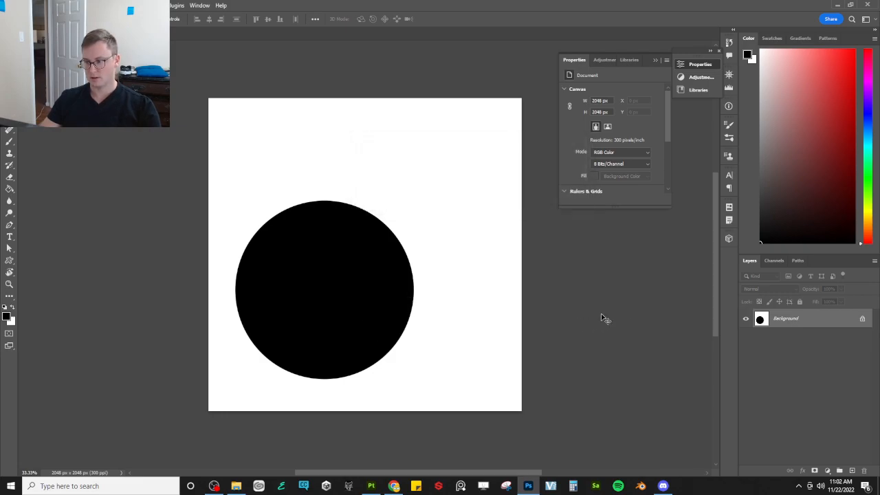
- Restore the circular selection, clear its black fill from the Background and add a new layer
{"action": "key", "text": "ctrl+shift+d"}
{"action": "key", "text": "BackSpace"}
{"action": "left_click", "coordinate": [853, 471]}
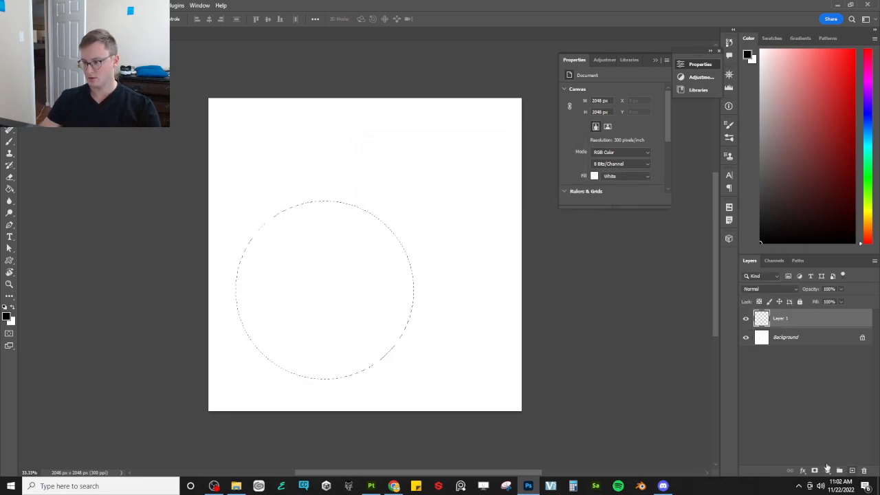
- Fill the circular selection with black on Layer 1 and save the document to the Textures folder as GarterBuckle, keeping Maximize Compatibility on
{"action": "key", "text": "g"}
{"action": "left_click", "coordinate": [337, 327]}
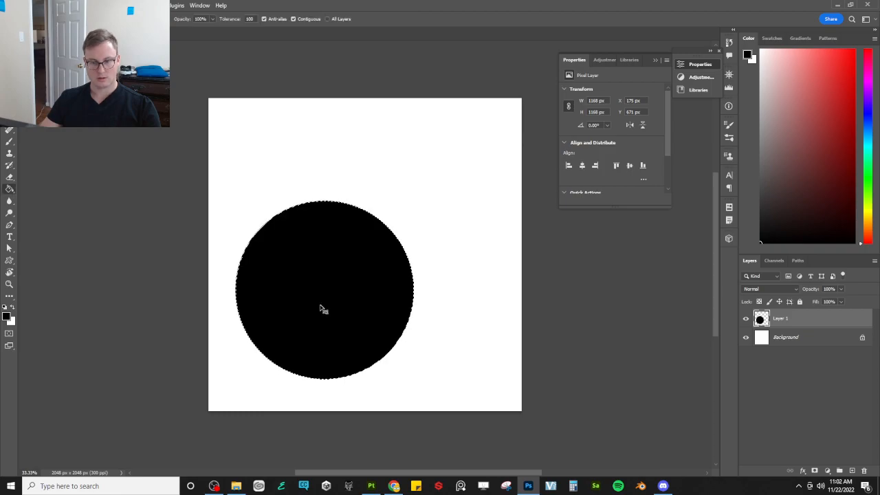
{"action": "key", "text": "ctrl+s"}
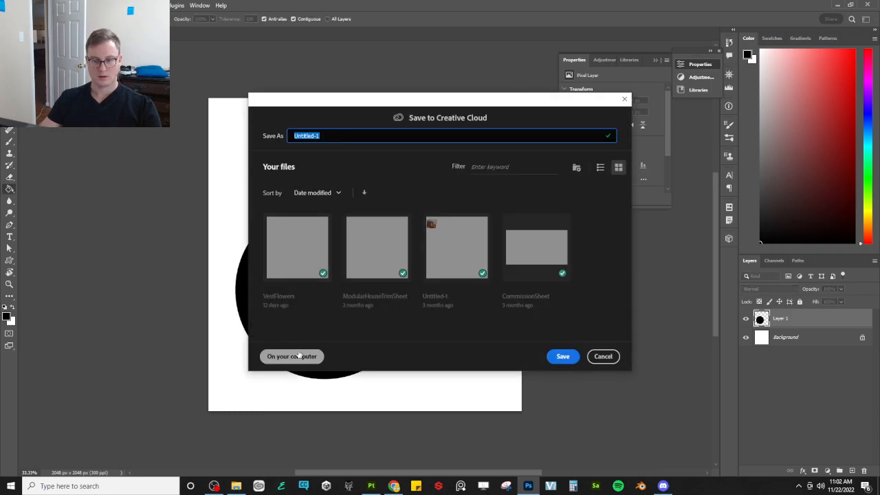
{"action": "left_click", "coordinate": [272, 353]}
{"action": "type", "text": "Feather"}
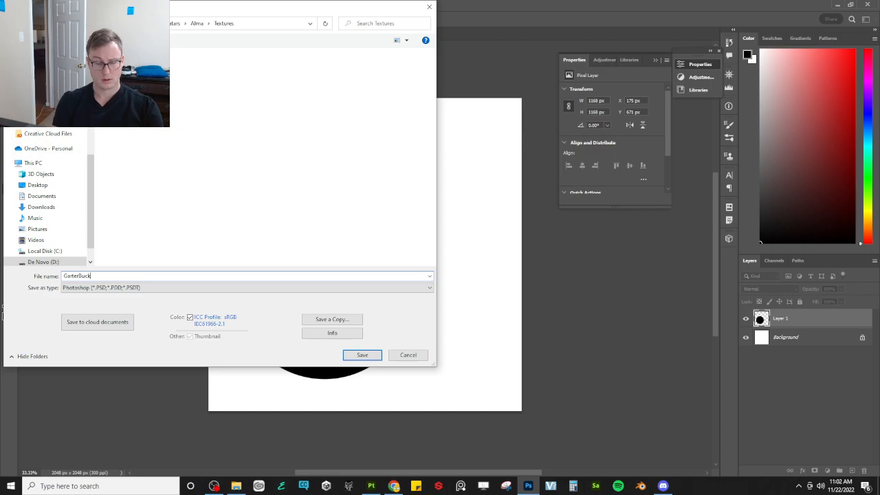
{"action": "key", "text": "Return"}
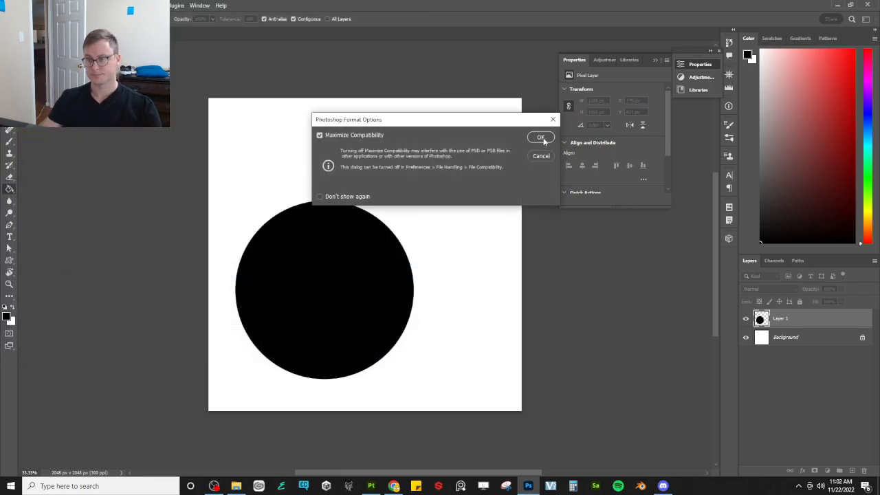
{"action": "left_click", "coordinate": [541, 138]}
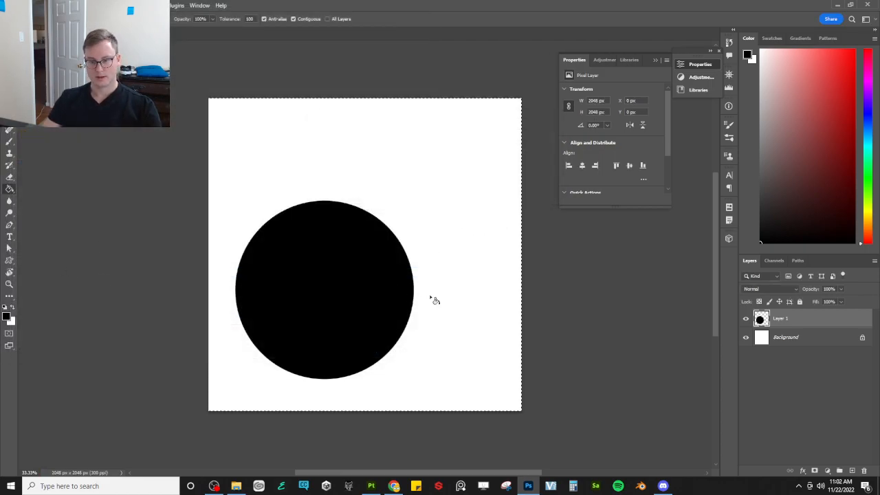
- Center the black circle horizontally on the canvas, deselect, and move it slightly down to about Y 719 px
{"action": "key", "text": "v"}
{"action": "left_click", "coordinate": [209, 19]}
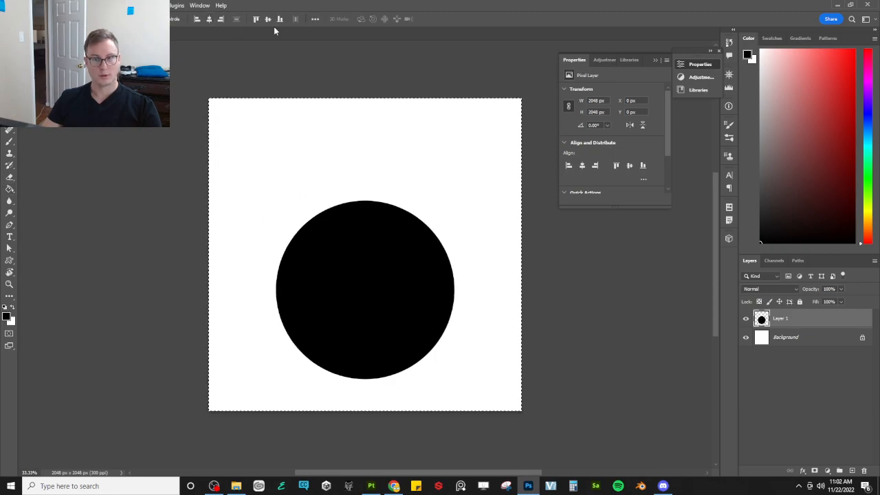
{"action": "key", "text": "ctrl+d"}
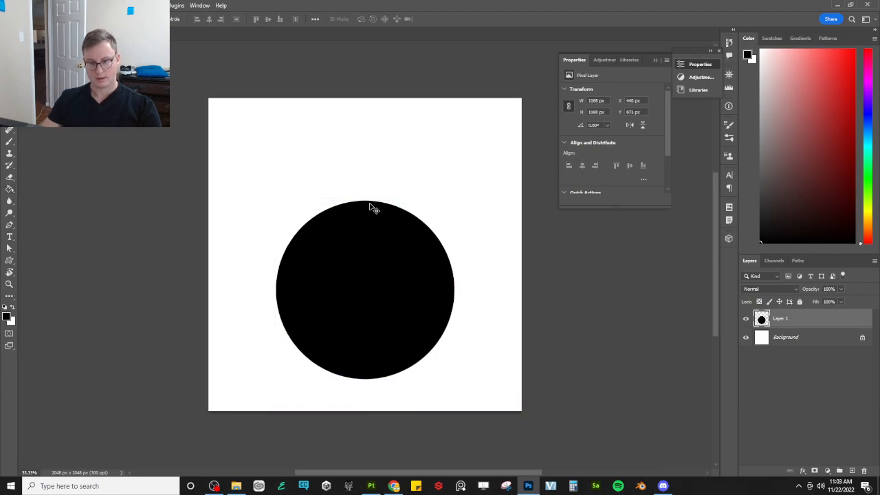
{"action": "left_click_drag", "start_coordinate": [372, 208], "coordinate": [372, 219]}
- Duplicate the circle layer, move the copy up, and scale it to about 71% to overlap the large circle's upper edge
{"action": "left_click_drag", "start_coordinate": [816, 324], "coordinate": [852, 471]}
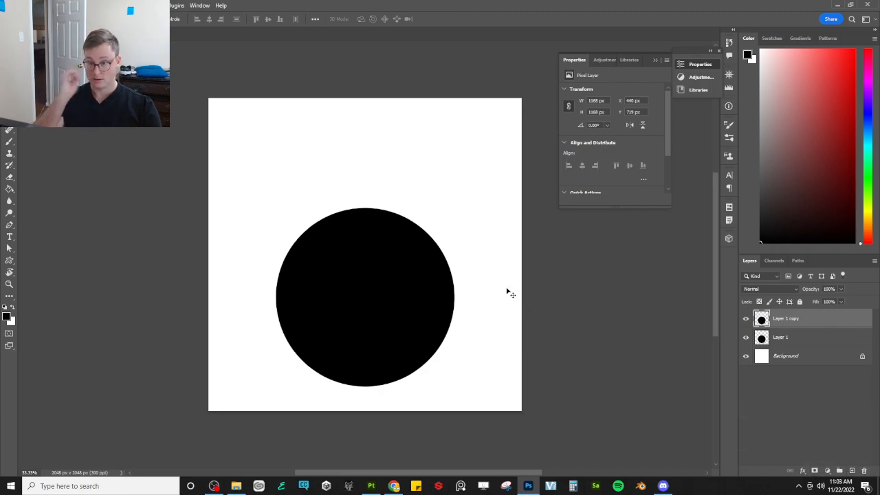
{"action": "left_click_drag", "start_coordinate": [401, 331], "coordinate": [403, 236]}
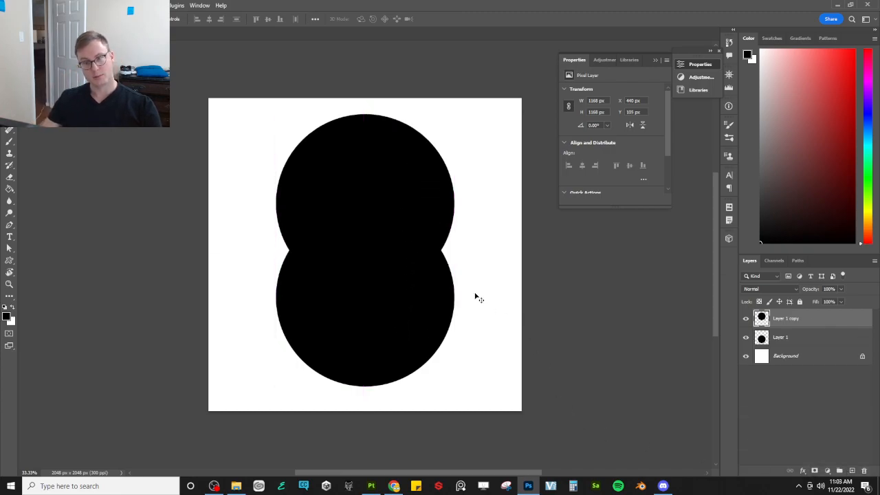
{"action": "key", "text": "ctrl+t"}
{"action": "left_click_drag", "start_coordinate": [453, 292], "coordinate": [429, 261], "text": "alt"}
{"action": "left_click_drag", "start_coordinate": [387, 230], "coordinate": [380, 200]}
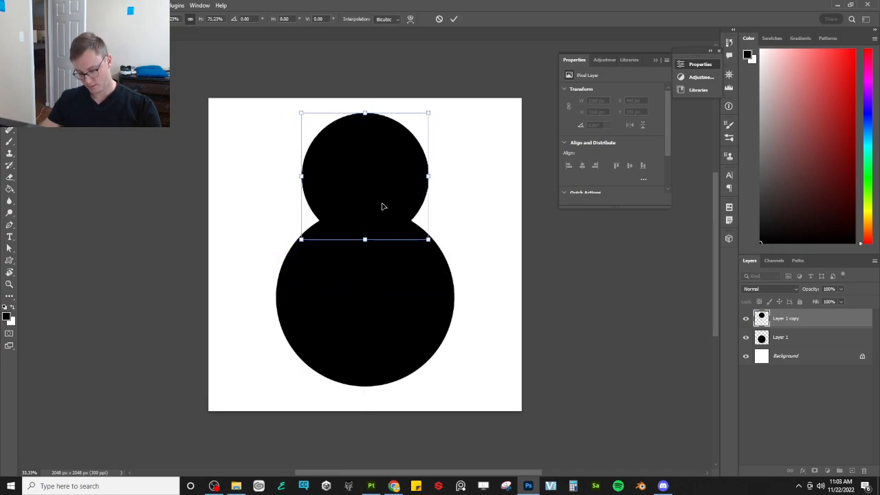
{"action": "key", "text": "Return"}
- Duplicate both circle layers and invert the large circle's copy to white
{"action": "left_click", "coordinate": [775, 344], "text": "shift"}
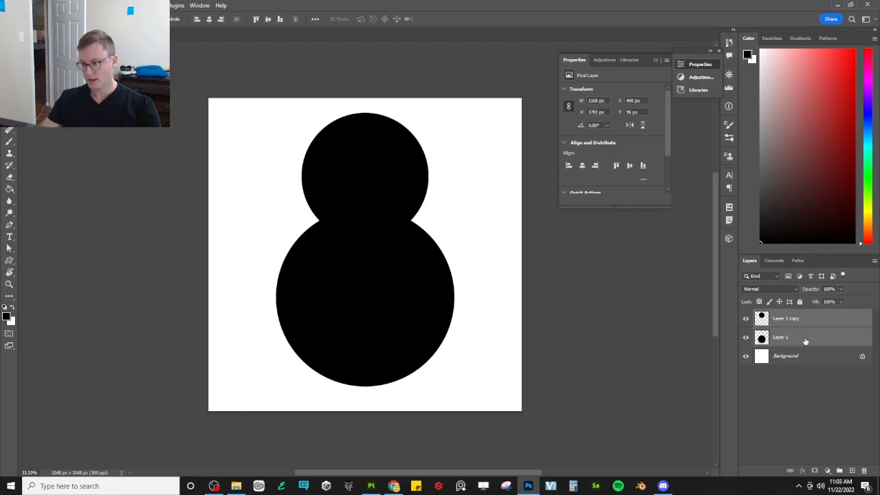
{"action": "left_click_drag", "start_coordinate": [774, 344], "coordinate": [851, 470]}
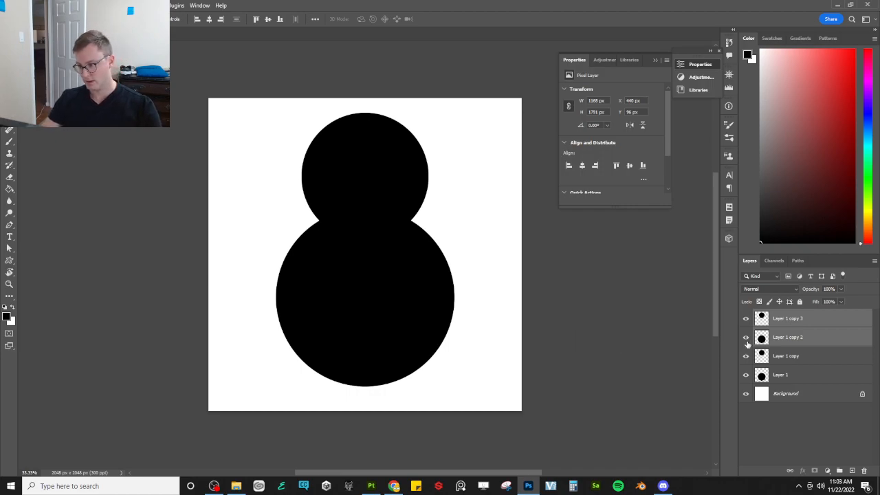
{"action": "left_click", "coordinate": [801, 338]}
{"action": "key", "text": "ctrl+i"}
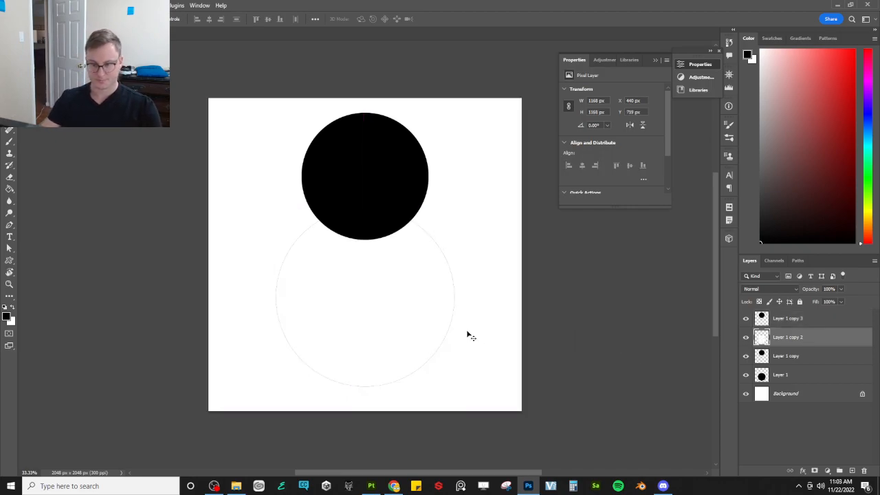
- Move the white circle down and scale it to about 102% so it cuts the large black circle into a downward-opening crescent
{"action": "left_click_drag", "start_coordinate": [351, 301], "coordinate": [357, 413]}
{"action": "key", "text": "ctrl+t"}
{"action": "left_click_drag", "start_coordinate": [459, 341], "coordinate": [511, 314]}
{"action": "left_click_drag", "start_coordinate": [365, 353], "coordinate": [365, 344]}
{"action": "left_click_drag", "start_coordinate": [494, 283], "coordinate": [477, 294], "text": "alt"}
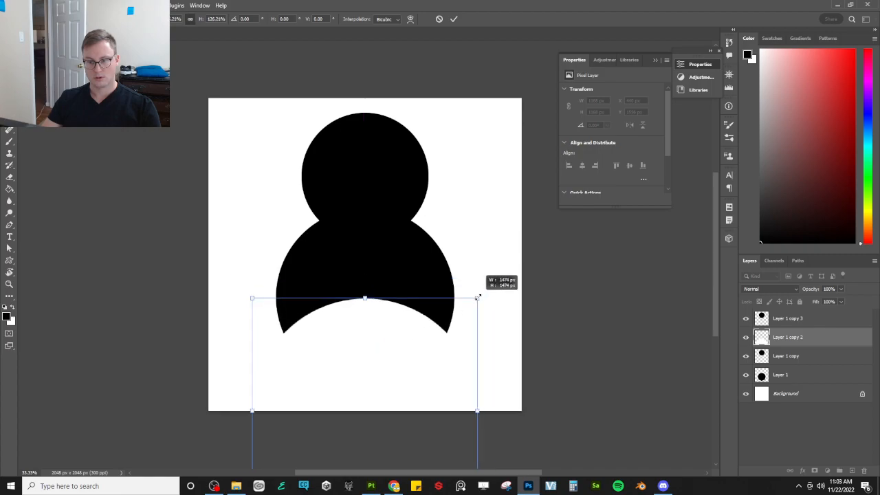
{"action": "left_click_drag", "start_coordinate": [403, 334], "coordinate": [403, 301]}
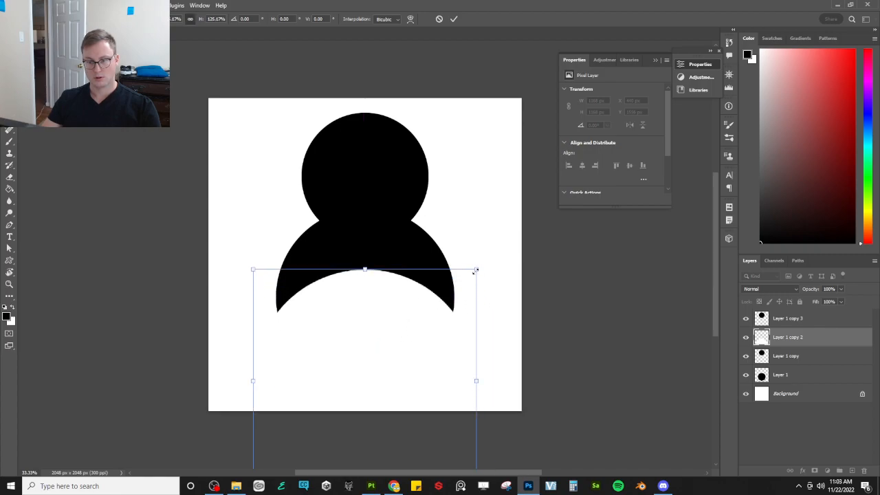
{"action": "left_click_drag", "start_coordinate": [477, 271], "coordinate": [456, 289], "text": "alt"}
{"action": "left_click_drag", "start_coordinate": [403, 327], "coordinate": [399, 292]}
{"action": "key", "text": "Return"}
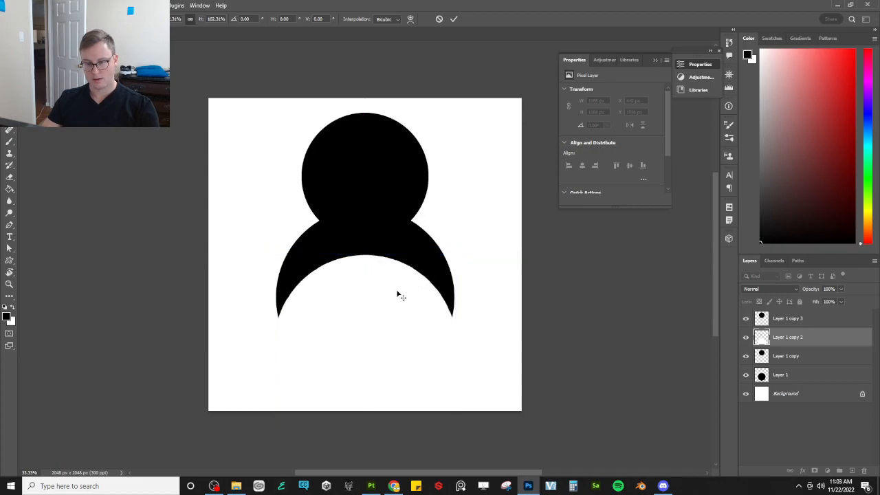
- Invert the small circle's copy to white and scale it about its center to about 59% to form a ring
{"action": "left_click", "coordinate": [819, 321]}
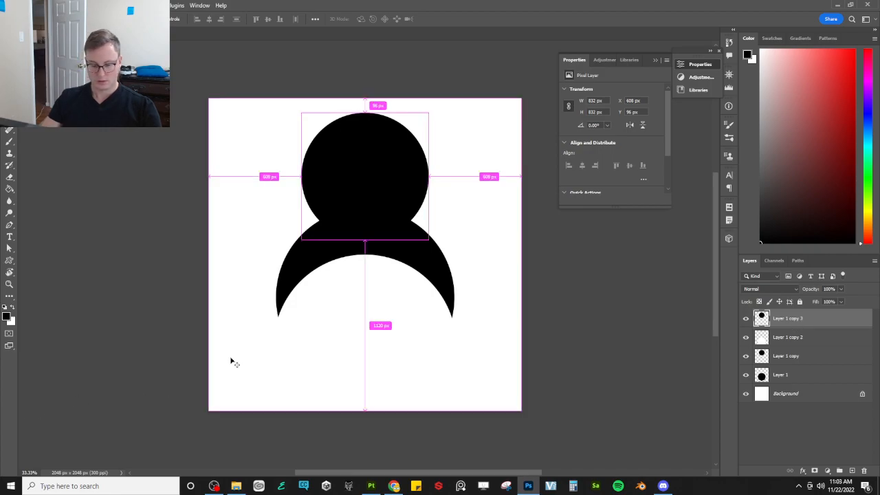
{"action": "key", "text": "ctrl+i"}
{"action": "key", "text": "ctrl+t"}
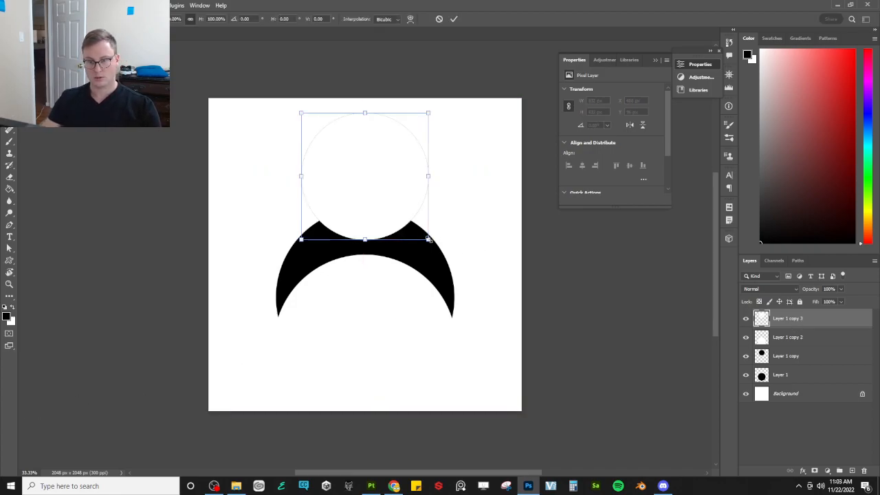
{"action": "left_click_drag", "start_coordinate": [428, 239], "coordinate": [403, 214], "text": "alt"}
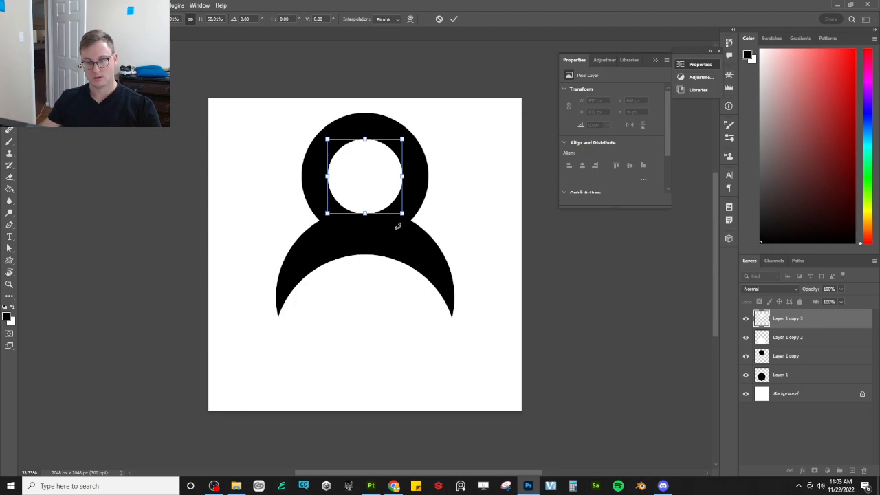
{"action": "left_click", "coordinate": [455, 19]}
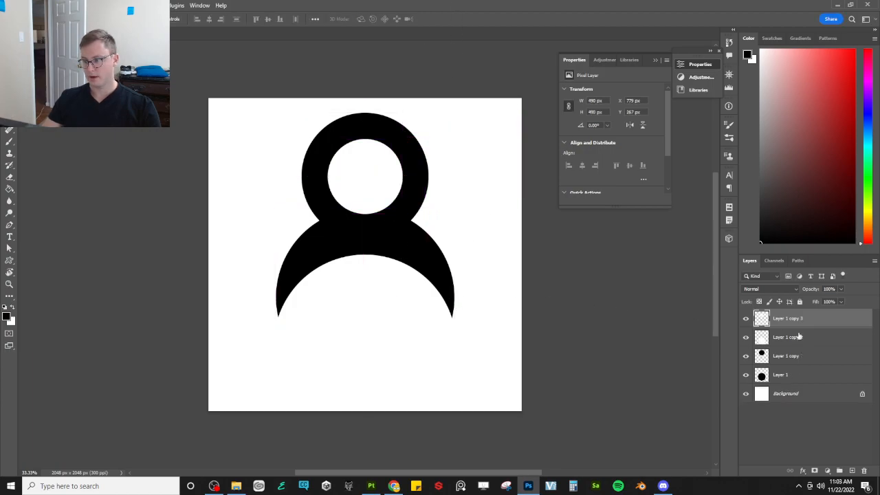
- Merge the four circle layers into one, then invert both the merged layer and the Background for a white buckle on black
{"action": "left_click", "coordinate": [783, 376], "text": "shift"}
{"action": "key", "text": "ctrl+e"}
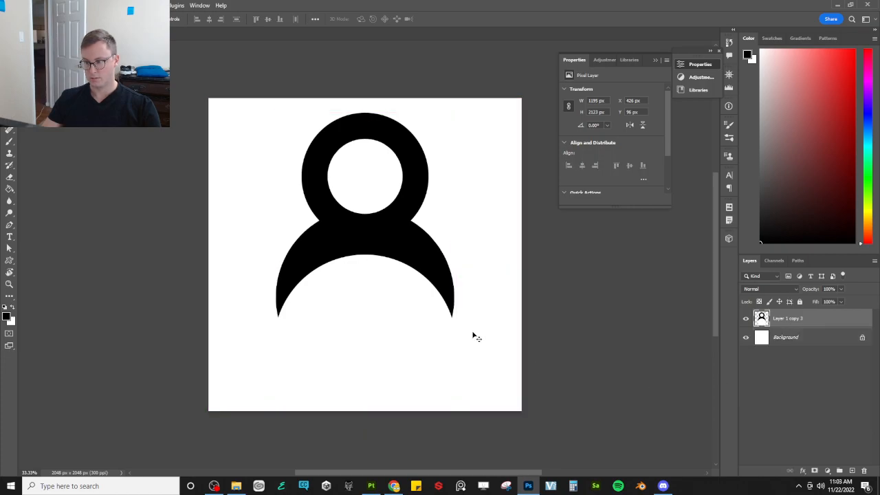
{"action": "key", "text": "ctrl+i"}
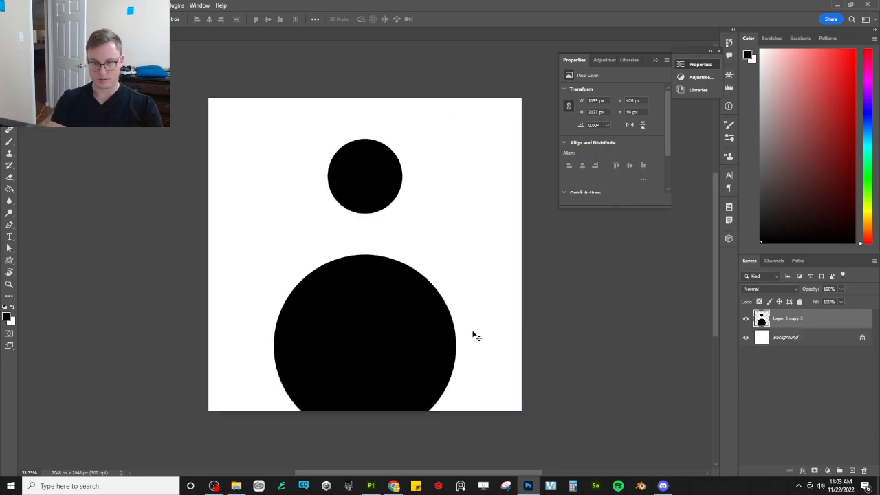
{"action": "left_click", "coordinate": [804, 337]}
{"action": "key", "text": "ctrl+i"}
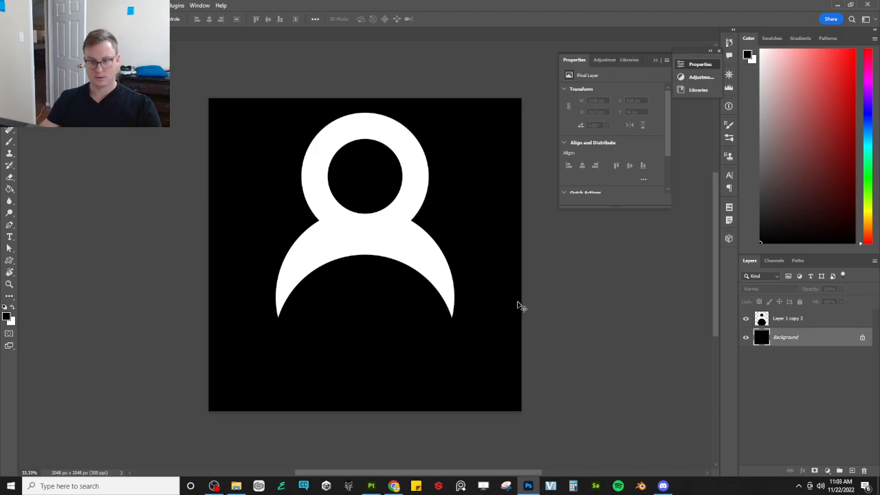
- Move the merged buckle shape down to about Y 312 px and save the document
{"action": "left_click", "coordinate": [765, 321]}
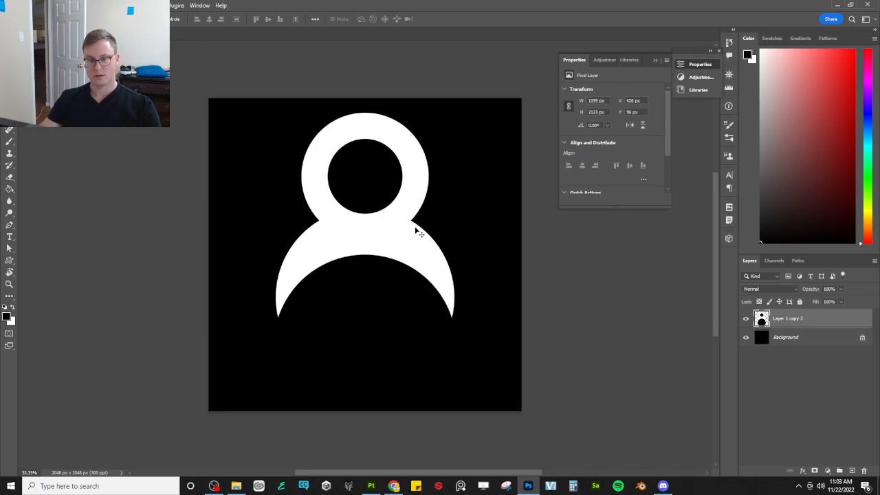
{"action": "left_click_drag", "start_coordinate": [420, 234], "coordinate": [413, 258]}
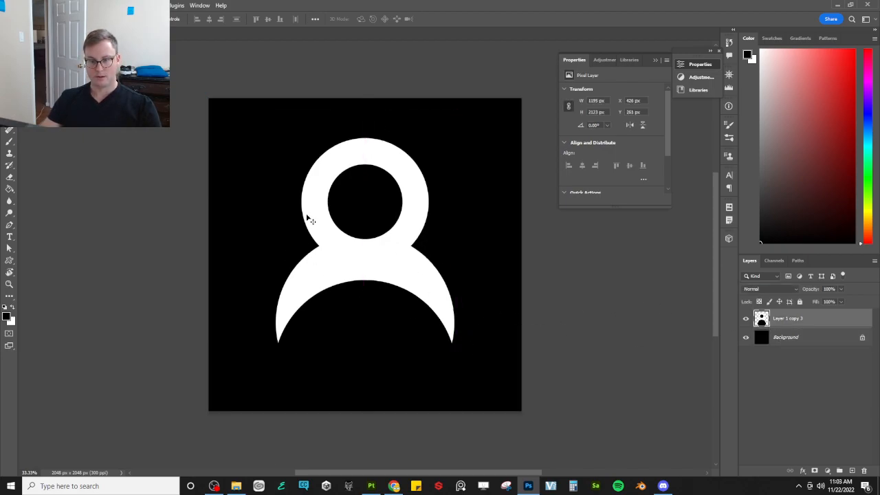
{"action": "left_click_drag", "start_coordinate": [360, 190], "coordinate": [360, 198]}
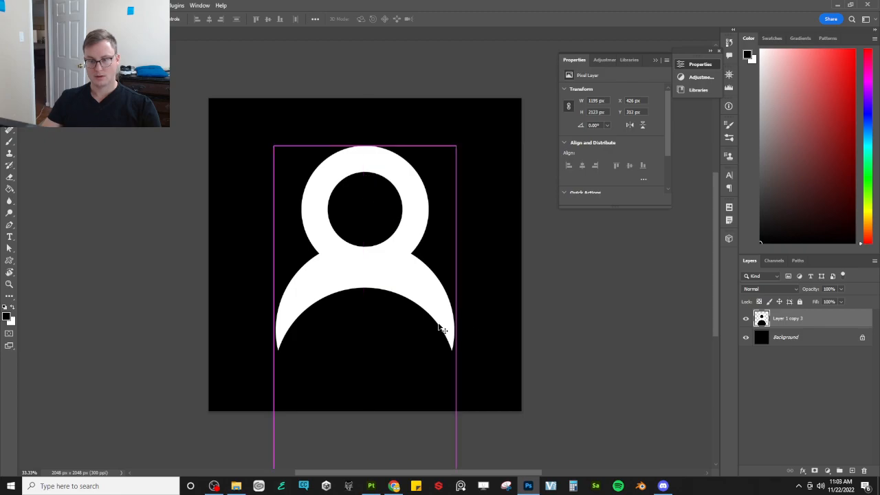
{"action": "key", "text": "ctrl+s"}
- Export the image as a PNG named GarterBuckle_Alpha in the Textures folder, then close the document and Photoshop
{"action": "left_click", "coordinate": [20, 6]}
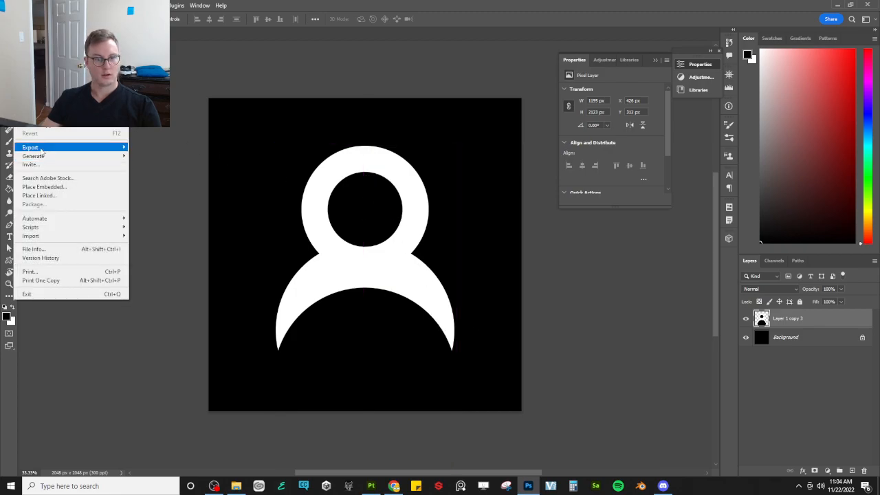
{"action": "mouse_move", "coordinate": [43, 147]}
{"action": "left_click", "coordinate": [206, 146]}
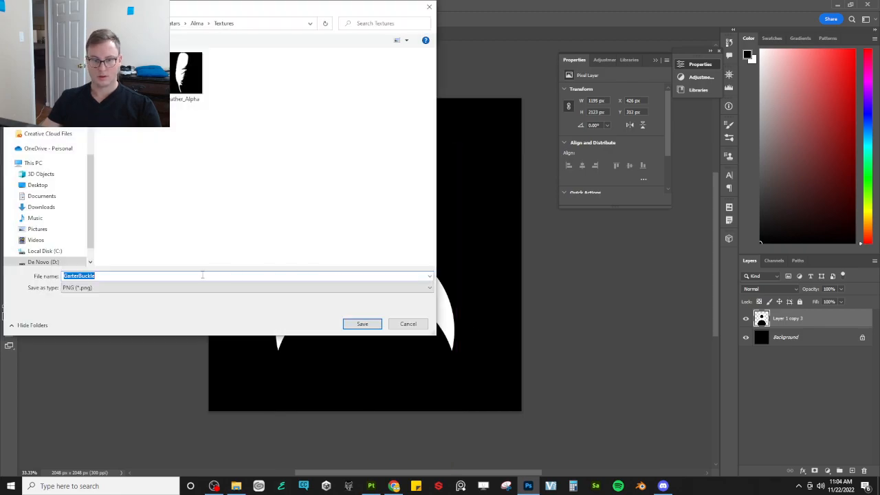
{"action": "key", "text": "End"}
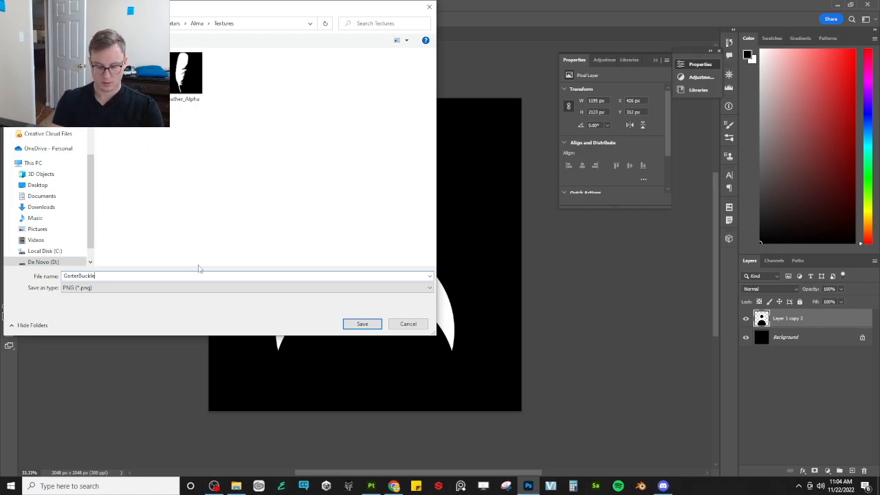
{"action": "key", "text": "BackSpace"}
{"action": "key", "text": "BackSpace"}
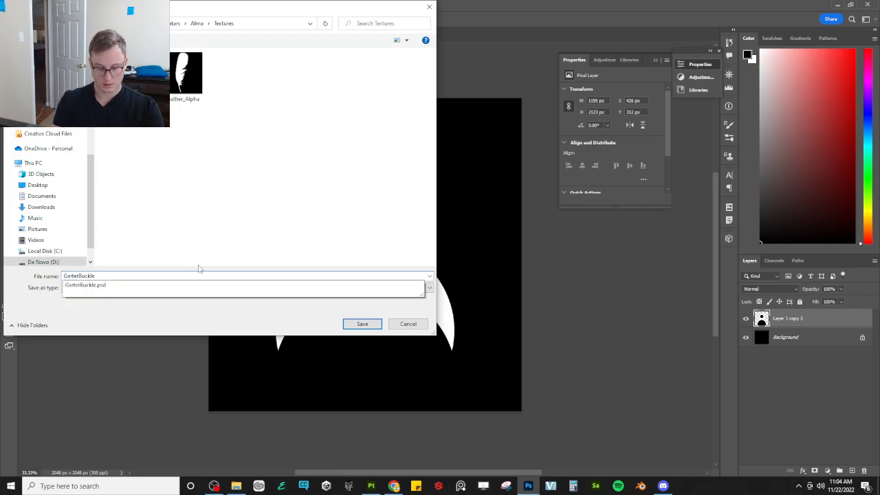
{"action": "type", "text": "_Alph"}
{"action": "key", "text": "Return"}
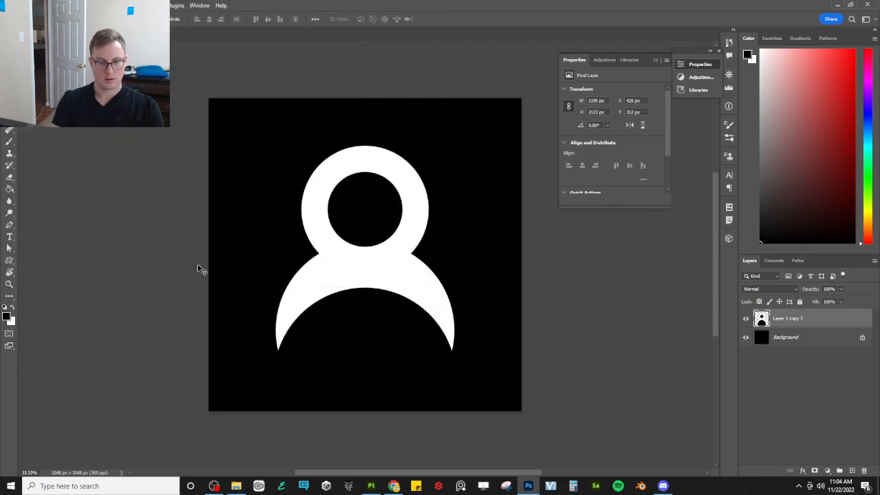
{"action": "key", "text": "ctrl+w"}
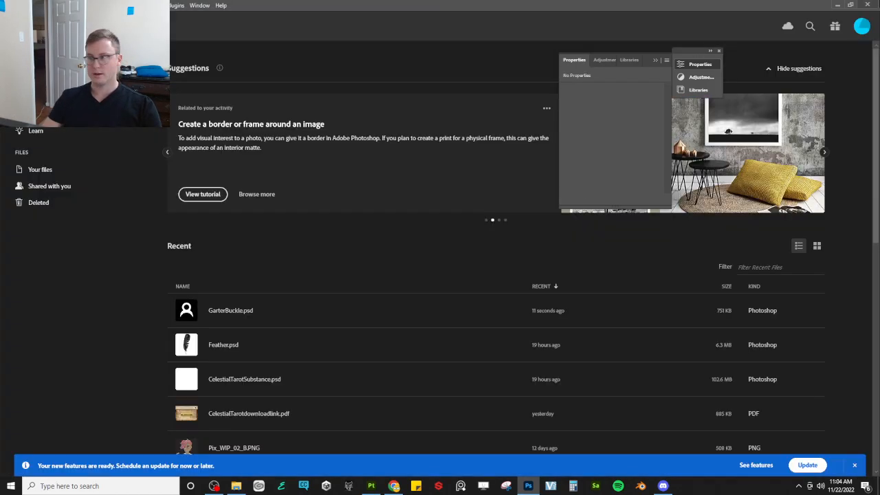
{"action": "left_click", "coordinate": [870, 3]}
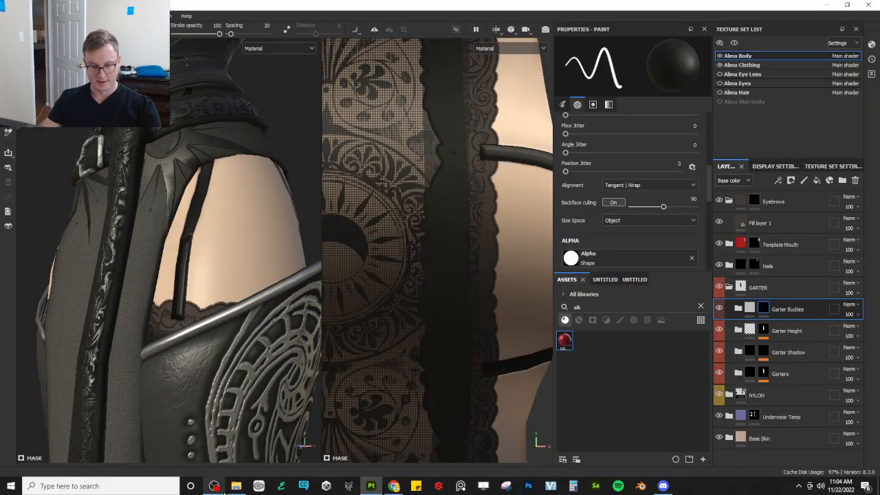
- Switch to File Explorer, locate GarterBuckle_Alpha.png in 2022 > Avatars > Alma > Textures, and bring it into Substance Painter's assets
{"action": "left_click", "coordinate": [236, 486]}
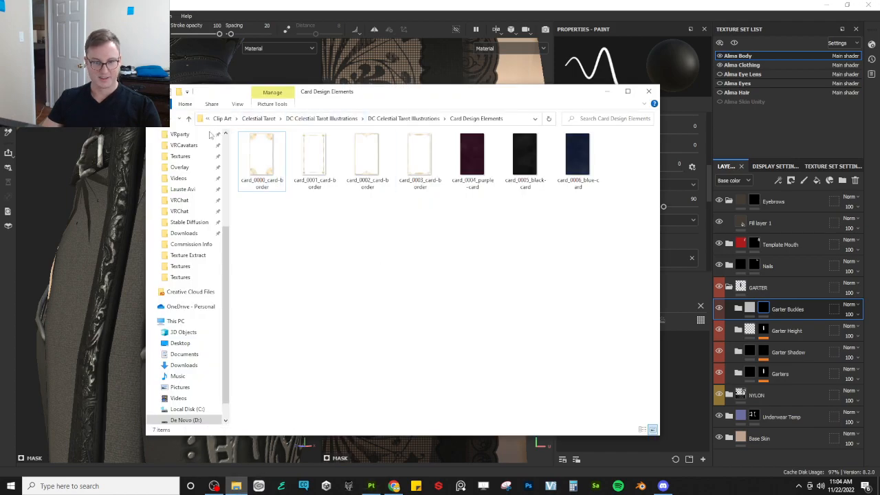
{"action": "scroll", "coordinate": [173, 196], "scroll_direction": "up", "scroll_amount": 3}
{"action": "left_click", "coordinate": [176, 189]}
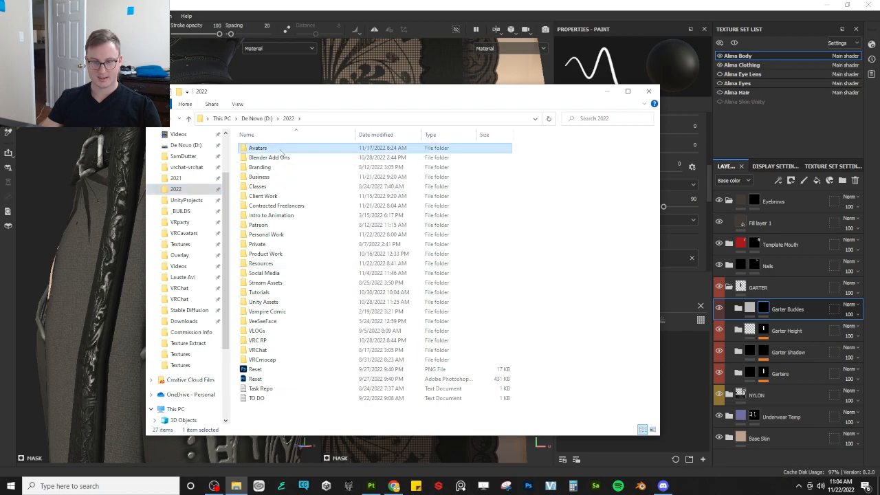
{"action": "double_click", "coordinate": [258, 148]}
{"action": "double_click", "coordinate": [260, 148]}
{"action": "double_click", "coordinate": [266, 187]}
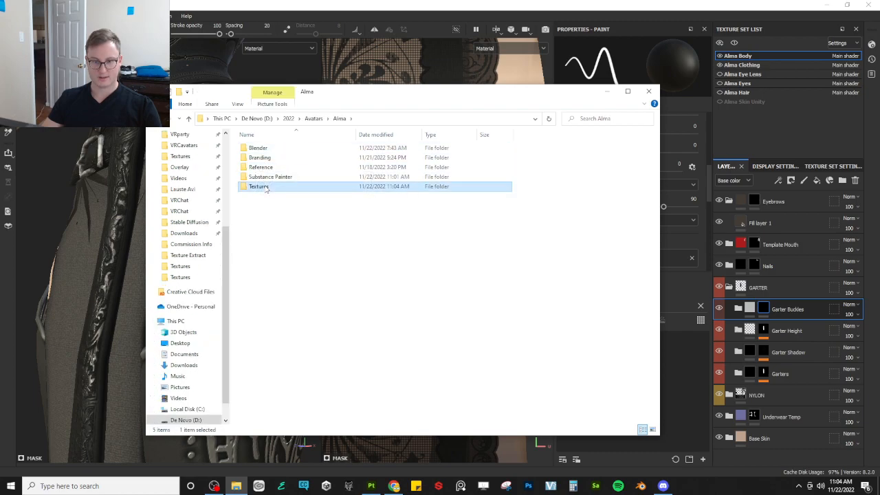
{"action": "left_click_drag", "start_coordinate": [490, 165], "coordinate": [654, 365]}
{"action": "left_click", "coordinate": [517, 10]}
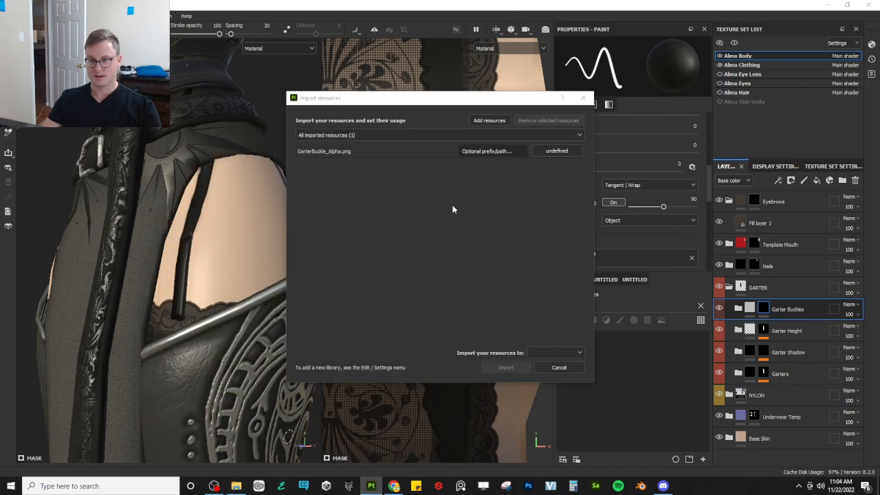
- Import GarterBuckle_Alpha.png with its usage set to alpha into the library 'your_assets'
{"action": "left_click", "coordinate": [560, 153]}
{"action": "left_click", "coordinate": [569, 166]}
{"action": "left_click", "coordinate": [577, 353]}
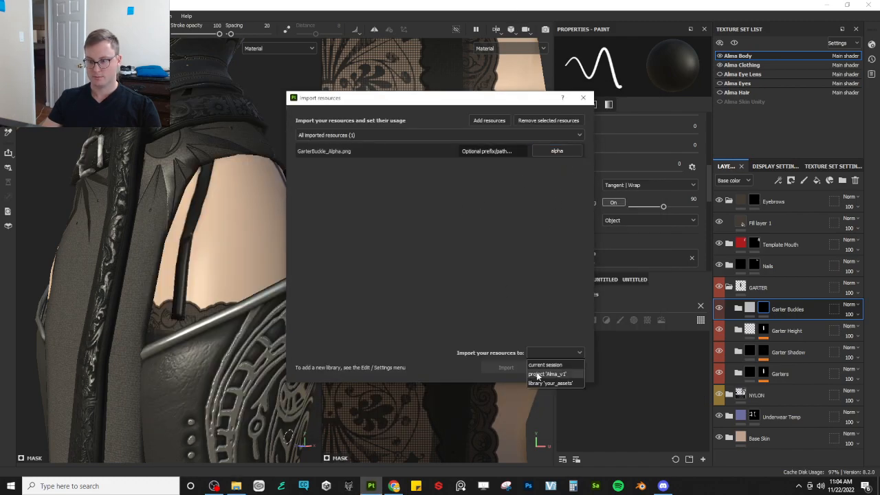
{"action": "left_click", "coordinate": [539, 383]}
{"action": "left_click", "coordinate": [556, 352]}
{"action": "left_click", "coordinate": [553, 383]}
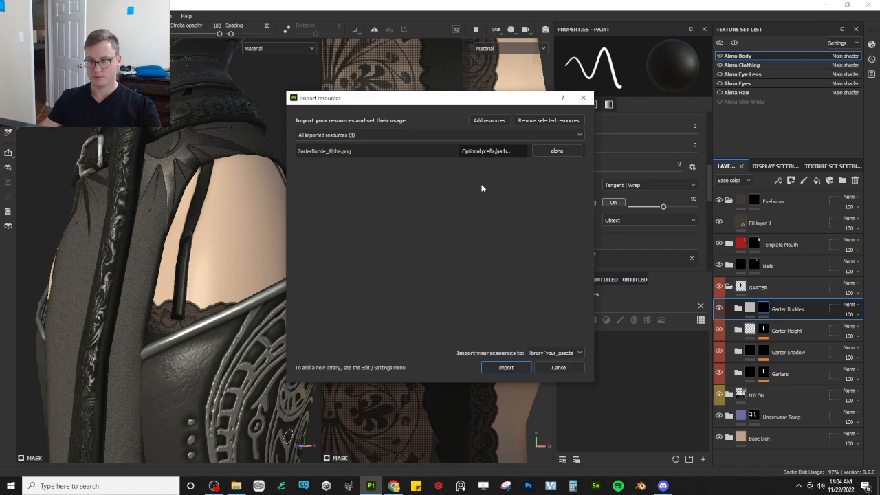
{"action": "left_click", "coordinate": [505, 368]}
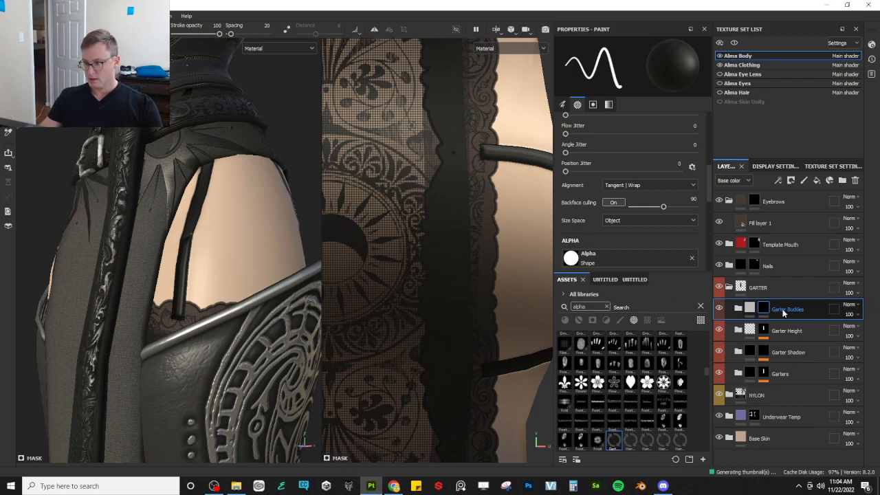
- Add a fill to the Garter Buckles folder's mask and assign GarterBuckle_Alpha as its grayscale source
{"action": "left_click", "coordinate": [738, 309]}
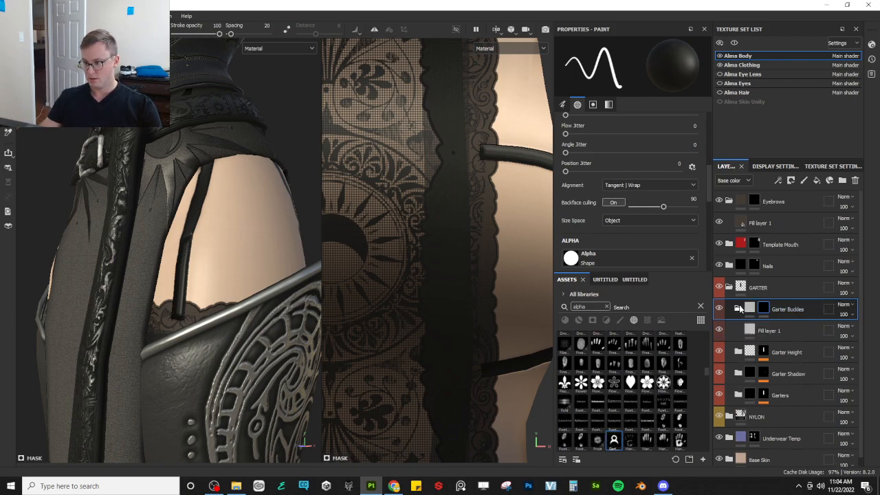
{"action": "left_click", "coordinate": [740, 309]}
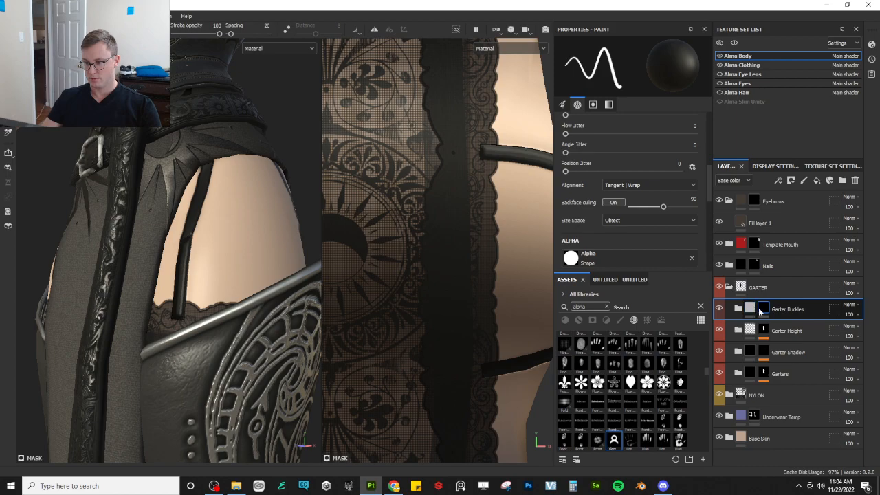
{"action": "right_click", "coordinate": [765, 310]}
{"action": "left_click", "coordinate": [777, 317]}
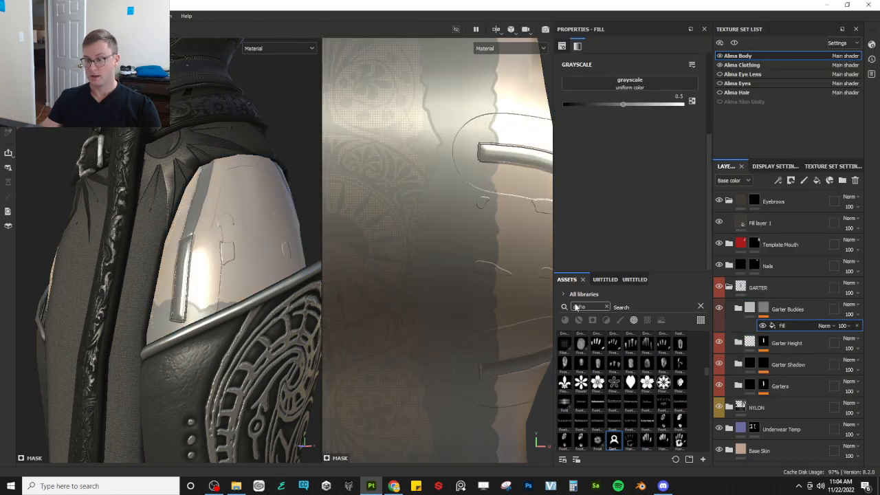
{"action": "left_click_drag", "start_coordinate": [615, 440], "coordinate": [650, 91]}
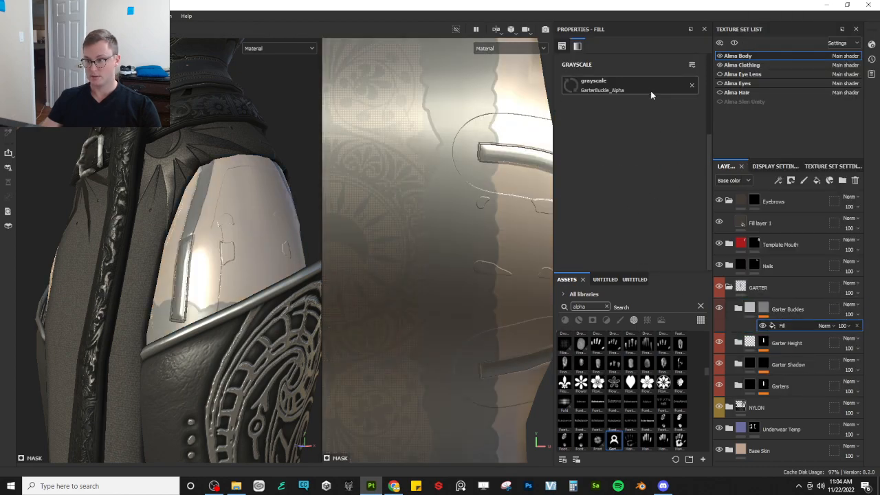
- Set the mask fill's UV Wrap to None and its projection to Planar projection
{"action": "left_click", "coordinate": [614, 107]}
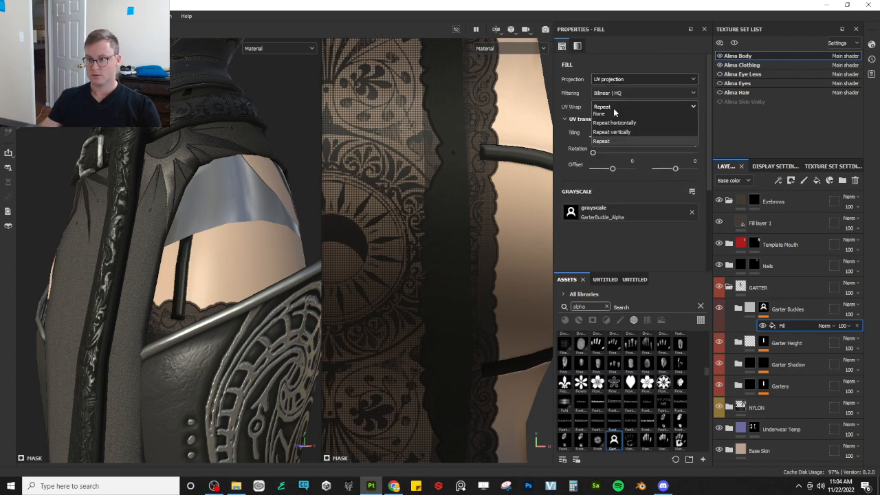
{"action": "left_click", "coordinate": [607, 114]}
{"action": "scroll", "coordinate": [176, 166], "scroll_direction": "down", "scroll_amount": 5}
{"action": "left_click_drag", "start_coordinate": [199, 142], "coordinate": [210, 185], "text": "alt"}
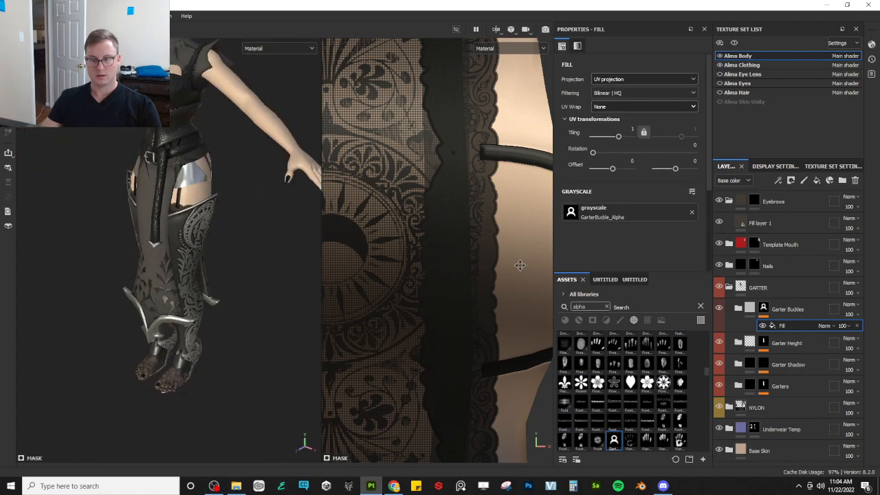
{"action": "left_click_drag", "start_coordinate": [322, 240], "coordinate": [278, 241]}
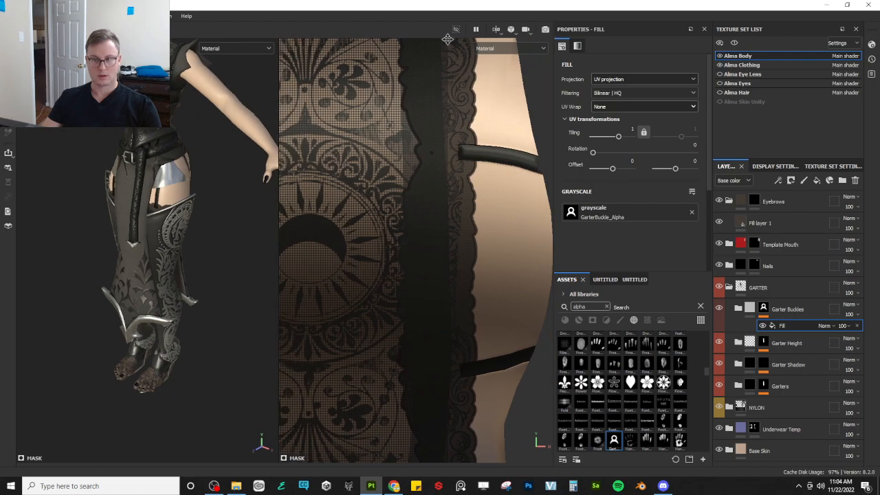
{"action": "left_click", "coordinate": [612, 79]}
{"action": "left_click", "coordinate": [611, 118]}
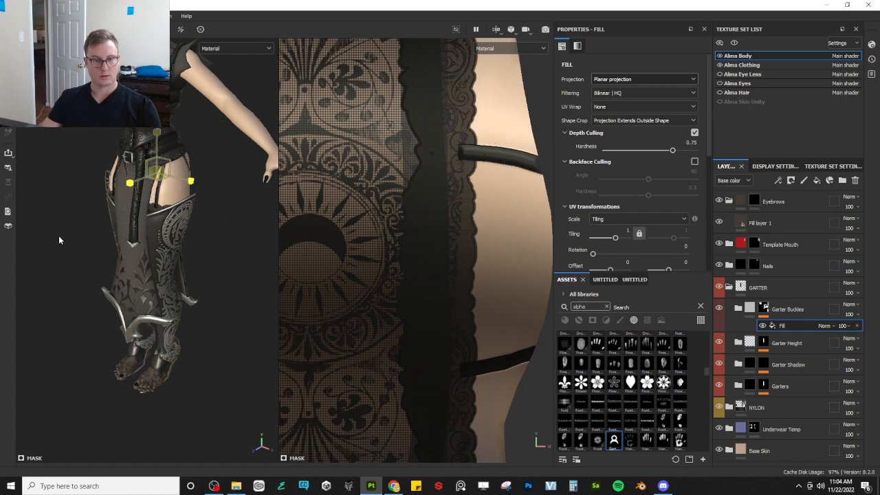
- Place the planar buckle projection on the lower end of the front garter strap and scale it to suit the strap
{"action": "scroll", "coordinate": [125, 203], "scroll_direction": "up", "scroll_amount": 5}
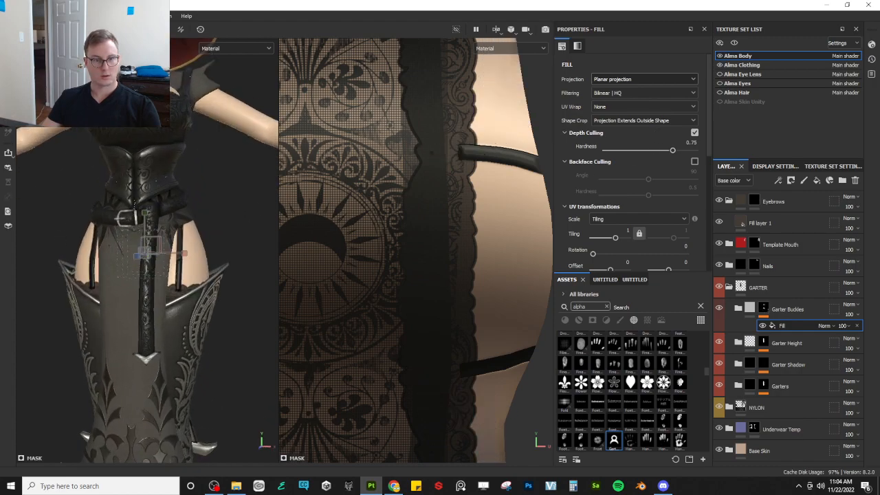
{"action": "left_click_drag", "start_coordinate": [203, 237], "coordinate": [104, 340], "text": "alt"}
{"action": "scroll", "coordinate": [184, 286], "scroll_direction": "up", "scroll_amount": 5}
{"action": "left_click_drag", "start_coordinate": [95, 343], "coordinate": [139, 289]}
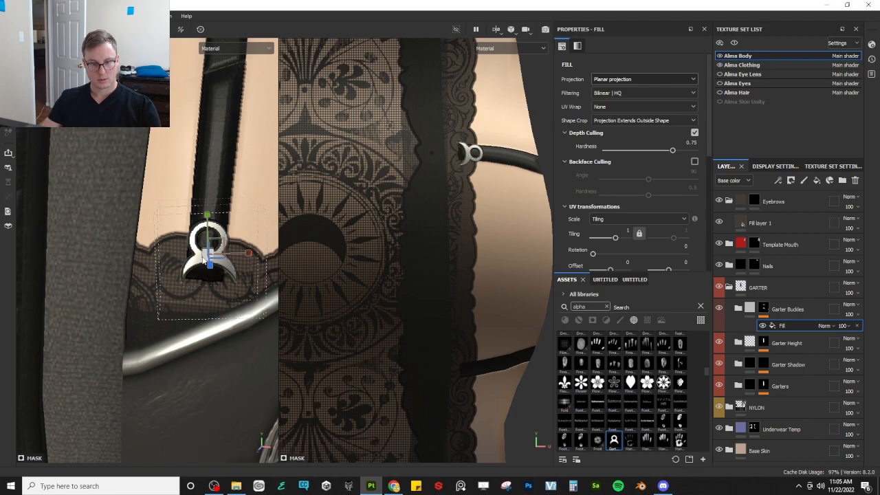
{"action": "left_click_drag", "start_coordinate": [204, 257], "coordinate": [199, 260]}
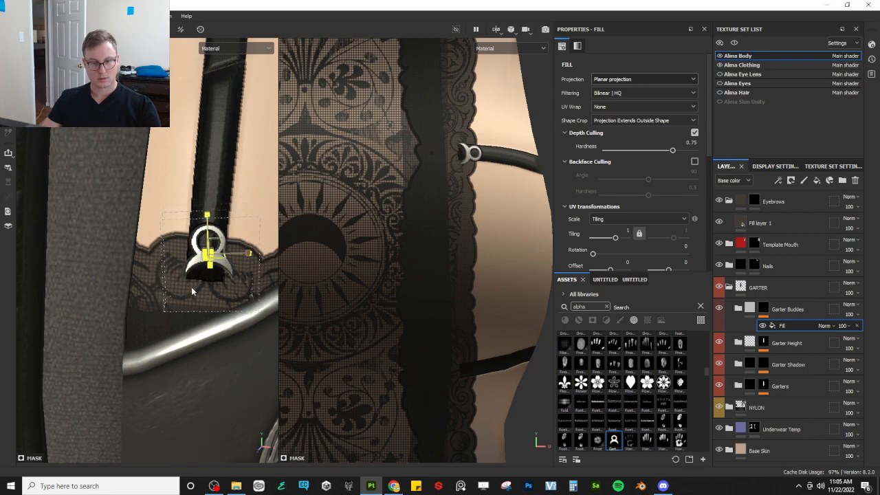
{"action": "left_click_drag", "start_coordinate": [192, 291], "coordinate": [233, 327]}
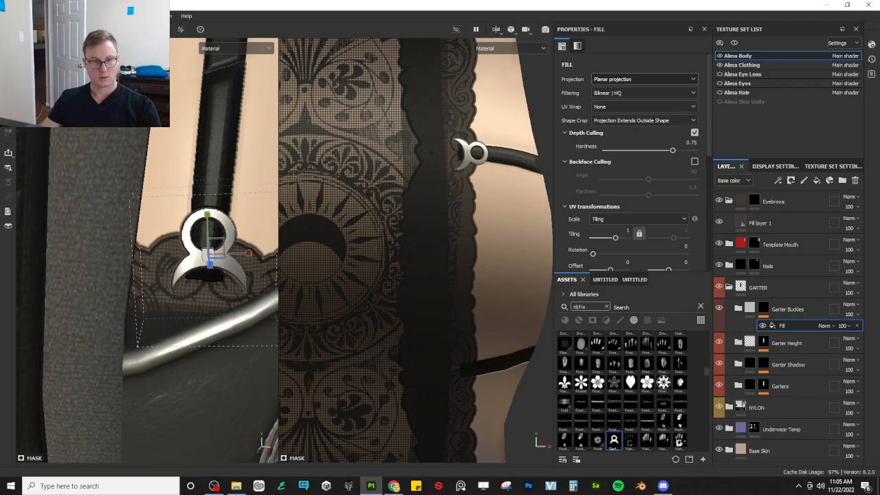
- Move the front buckle slightly down onto the stocking's lace band and rotate its projection to align with the leg
{"action": "key", "text": "q"}
{"action": "left_click_drag", "start_coordinate": [210, 260], "coordinate": [204, 271]}
{"action": "key", "text": "e"}
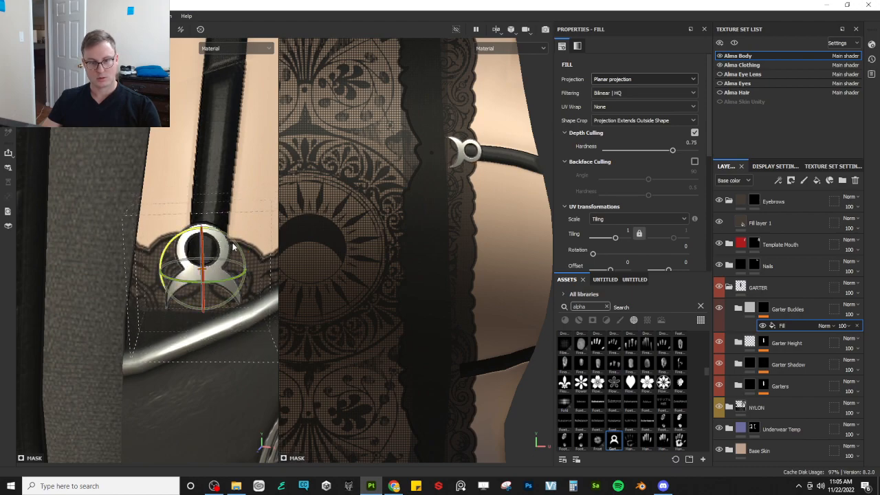
{"action": "left_click_drag", "start_coordinate": [239, 246], "coordinate": [206, 248]}
{"action": "scroll", "coordinate": [238, 245], "scroll_direction": "down", "scroll_amount": 5}
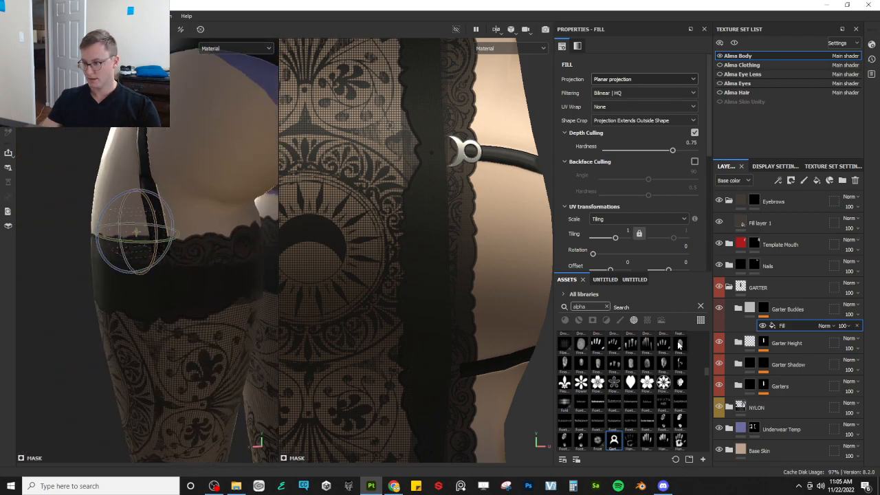
- Set the buckle fill's blend mode to Linear Dodge and duplicate the fill within the mask
{"action": "left_click", "coordinate": [825, 326]}
{"action": "left_click", "coordinate": [846, 131]}
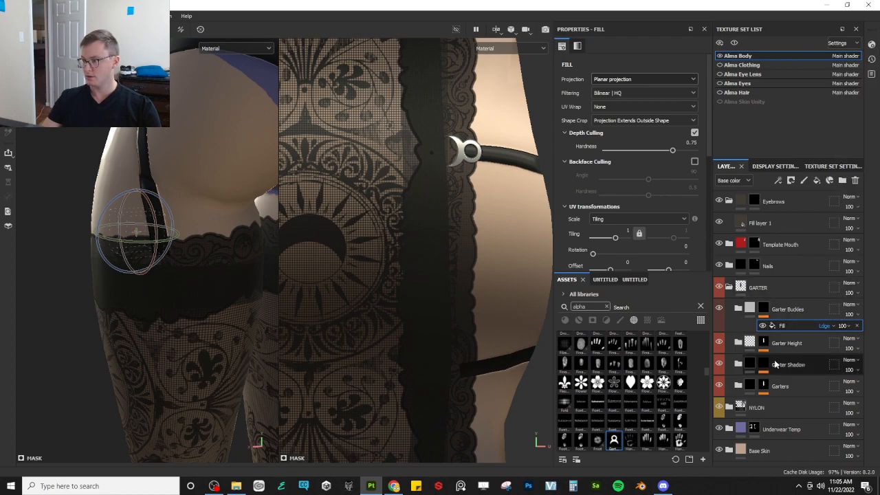
{"action": "key", "text": "ctrl+d"}
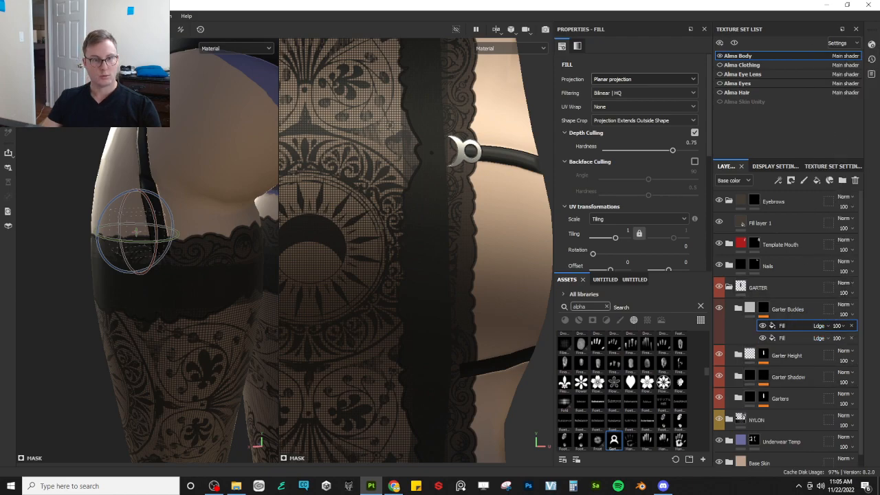
- Move the duplicated buckle projection to the end of the back garter strap and rotate it to face that side upright
{"action": "key", "text": "q"}
{"action": "left_click_drag", "start_coordinate": [137, 232], "coordinate": [159, 246]}
{"action": "key", "text": "e"}
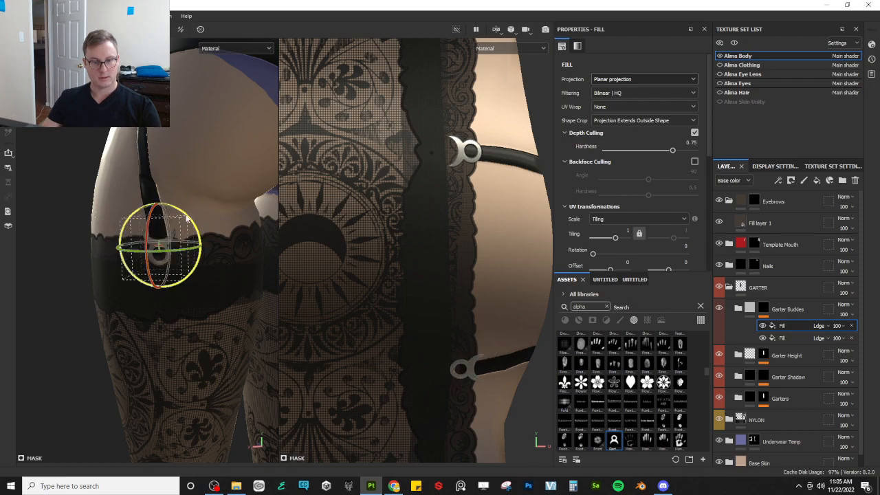
{"action": "left_click_drag", "start_coordinate": [224, 242], "coordinate": [333, 266]}
- Shift the back buckle slightly downward so its ring sits at the strap's end on the lace band
{"action": "scroll", "coordinate": [160, 248], "scroll_direction": "up", "scroll_amount": 3}
{"action": "key", "text": "q"}
{"action": "scroll", "coordinate": [162, 179], "scroll_direction": "up", "scroll_amount": 3}
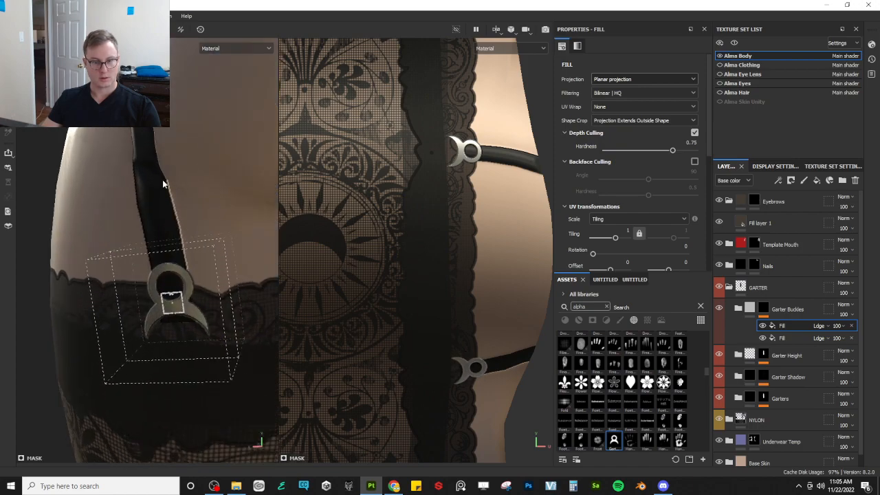
{"action": "left_click_drag", "start_coordinate": [174, 297], "coordinate": [180, 311]}
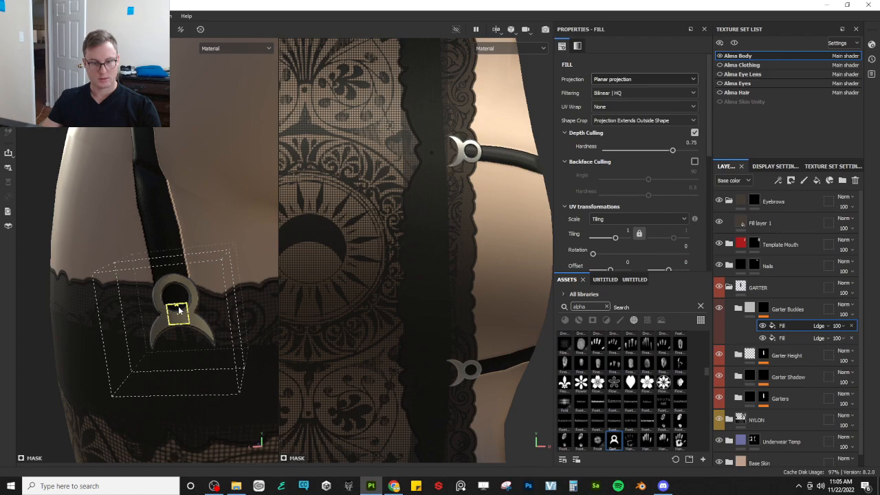
{"action": "key", "text": "w"}
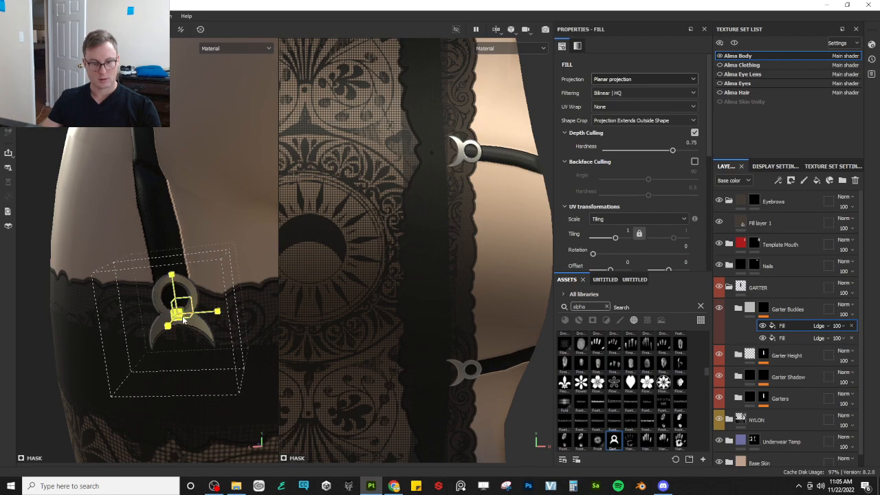
{"action": "left_click_drag", "start_coordinate": [140, 336], "coordinate": [180, 348], "text": "alt"}
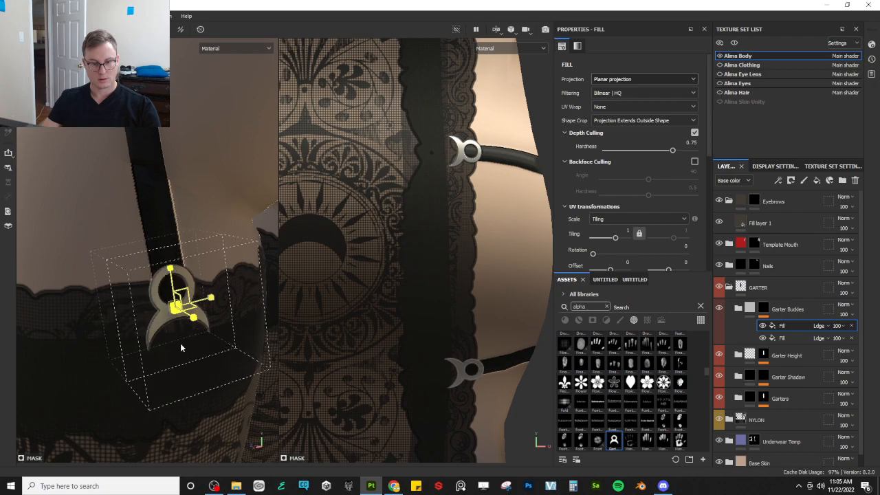
{"action": "right_click_drag", "start_coordinate": [175, 289], "coordinate": [127, 232], "text": "alt"}
{"action": "left_click_drag", "start_coordinate": [128, 232], "coordinate": [197, 262], "text": "alt"}
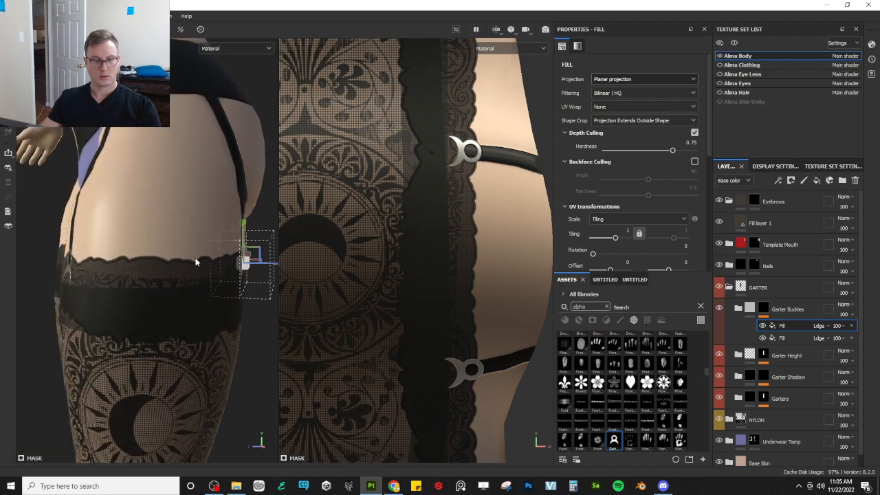
- Rotate the back buckle's projection slightly to follow the strap's angle and the thigh's surface
{"action": "right_click_drag", "start_coordinate": [197, 261], "coordinate": [241, 260], "text": "alt"}
{"action": "left_click_drag", "start_coordinate": [240, 259], "coordinate": [144, 274], "text": "alt"}
{"action": "middle_click_drag", "start_coordinate": [172, 267], "coordinate": [137, 263], "text": "alt"}
{"action": "right_click_drag", "start_coordinate": [138, 262], "coordinate": [170, 257], "text": "alt"}
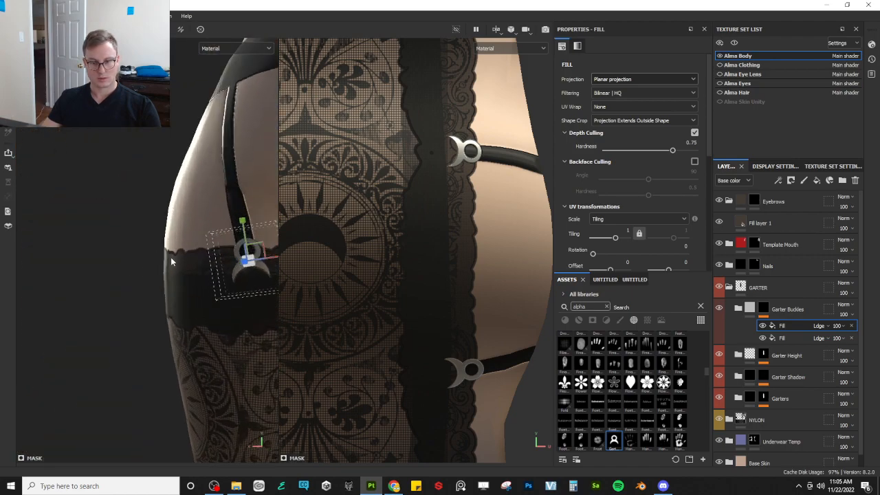
{"action": "middle_click_drag", "start_coordinate": [171, 257], "coordinate": [91, 259], "text": "alt"}
{"action": "key", "text": "e"}
{"action": "left_click_drag", "start_coordinate": [204, 246], "coordinate": [203, 239]}
{"action": "right_click_drag", "start_coordinate": [202, 232], "coordinate": [116, 226], "text": "alt"}
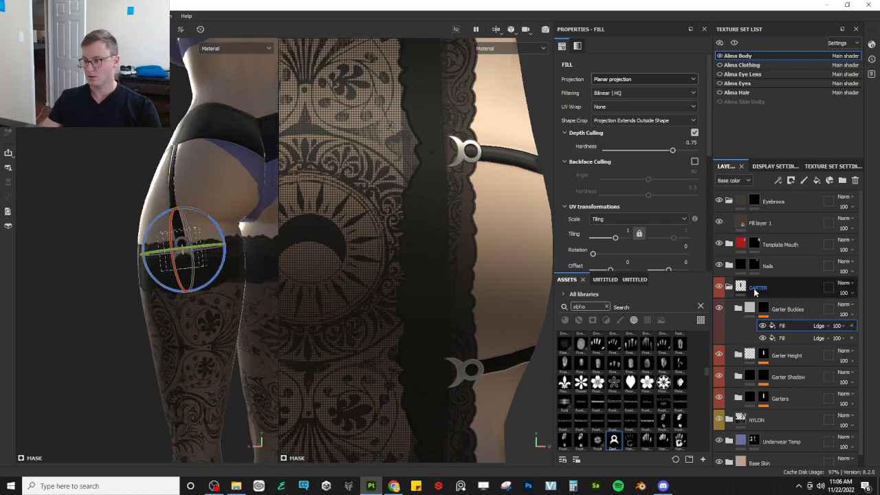
- Select the Garter Buckles folder and examine the garter buckles and stockings from the side, front and full-body views
{"action": "left_click", "coordinate": [728, 317]}
{"action": "left_click_drag", "start_coordinate": [123, 238], "coordinate": [182, 234], "text": "alt"}
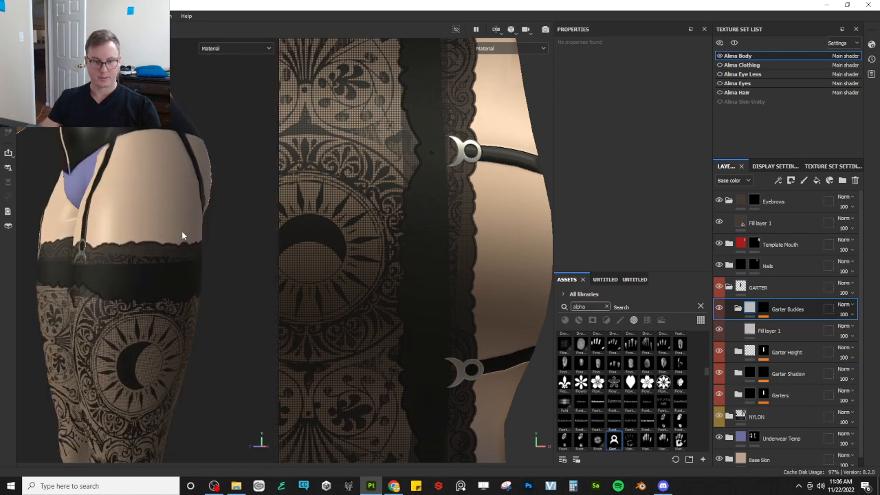
{"action": "right_click_drag", "start_coordinate": [181, 234], "coordinate": [143, 238], "text": "alt"}
{"action": "left_click_drag", "start_coordinate": [131, 233], "coordinate": [148, 222], "text": "alt"}
{"action": "right_click_drag", "start_coordinate": [148, 222], "coordinate": [134, 210], "text": "alt"}
{"action": "middle_click_drag", "start_coordinate": [137, 210], "coordinate": [189, 283], "text": "alt"}
{"action": "left_click_drag", "start_coordinate": [188, 282], "coordinate": [208, 252], "text": "alt"}
{"action": "middle_click_drag", "start_coordinate": [202, 309], "coordinate": [214, 255], "text": "alt"}
{"action": "left_click_drag", "start_coordinate": [238, 252], "coordinate": [220, 251], "text": "alt"}
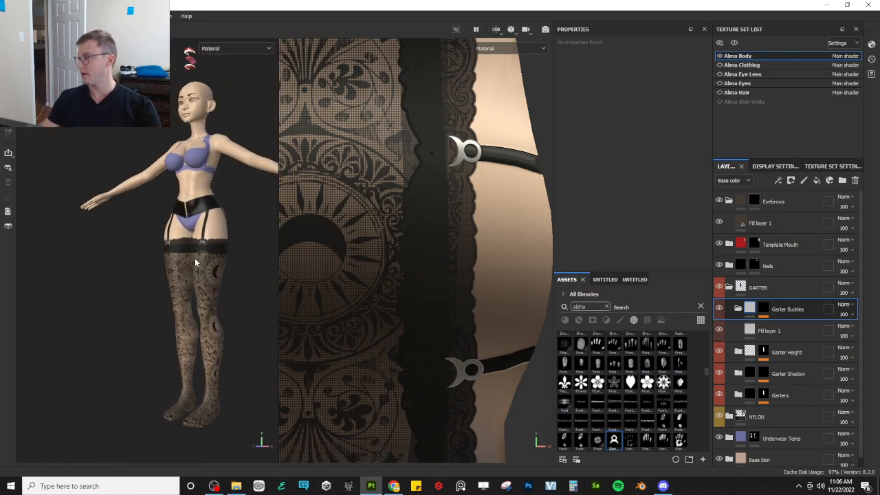
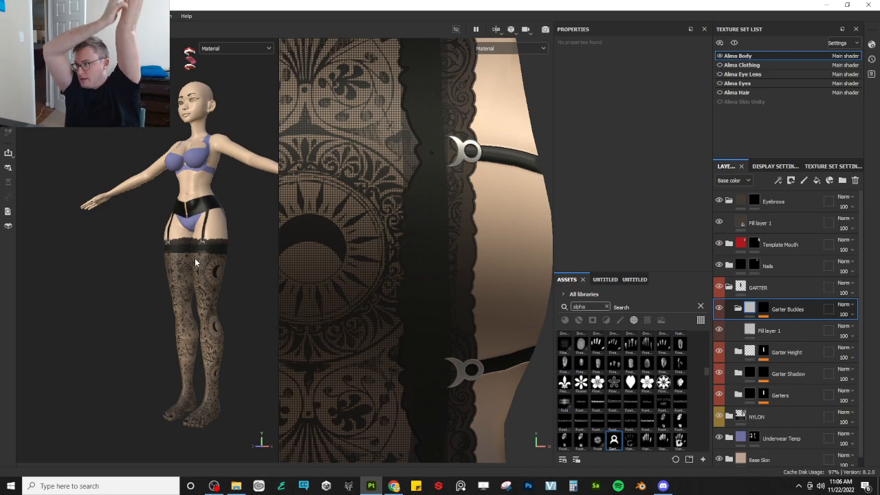
{"action": "scroll", "coordinate": [195, 258], "scroll_direction": "up", "scroll_amount": 5}
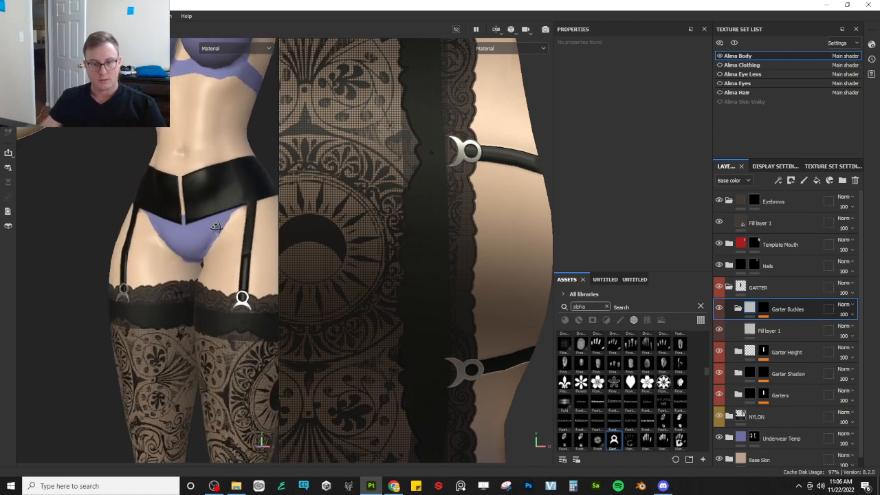
- Collapse the Garter Buckles folder and examine the garter belt, straps and stockings from a distance and up close
{"action": "mouse_move", "coordinate": [216, 227]}
{"action": "left_mouse_down", "text": "alt"}
{"action": "mouse_move", "coordinate": [271, 227]}
{"action": "mouse_move", "coordinate": [161, 242]}
{"action": "mouse_move", "coordinate": [142, 261]}
{"action": "mouse_move", "coordinate": [203, 229]}
{"action": "left_mouse_up", "text": "alt"}
{"action": "scroll", "coordinate": [143, 262], "scroll_direction": "down", "scroll_amount": 4}
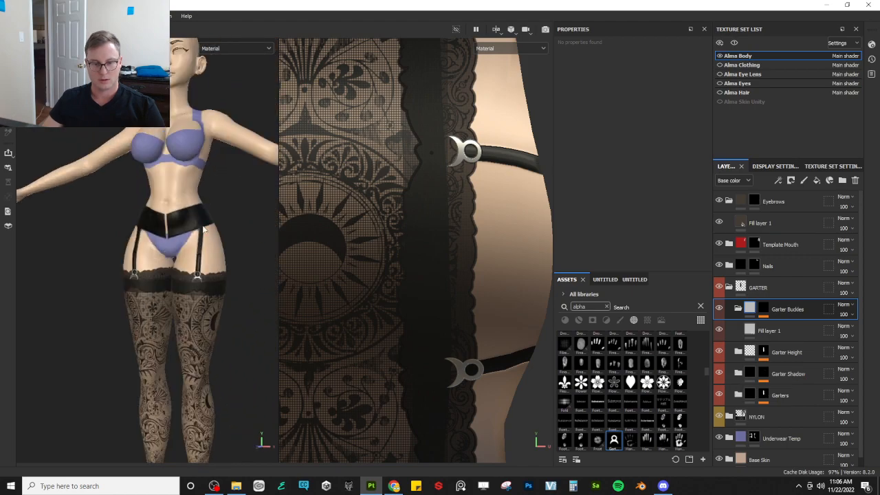
{"action": "left_click", "coordinate": [738, 309]}
{"action": "left_click_drag", "start_coordinate": [247, 214], "coordinate": [143, 232], "text": "alt"}
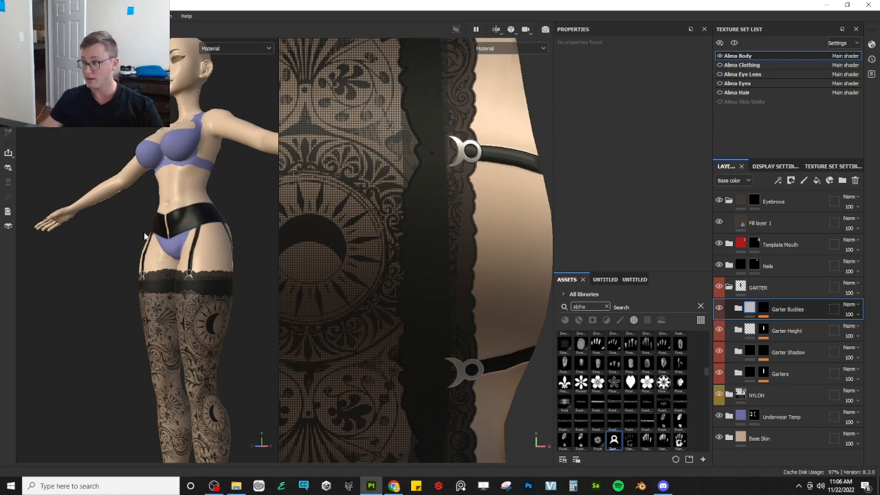
{"action": "scroll", "coordinate": [167, 231], "scroll_direction": "up", "scroll_amount": 4}
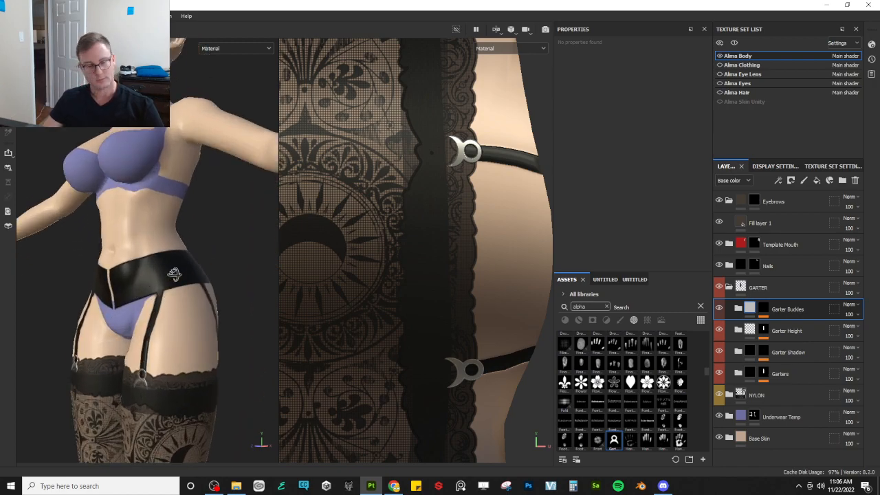
{"action": "scroll", "coordinate": [151, 306], "scroll_direction": "up", "scroll_amount": 4}
{"action": "scroll", "coordinate": [153, 301], "scroll_direction": "down", "scroll_amount": 3}
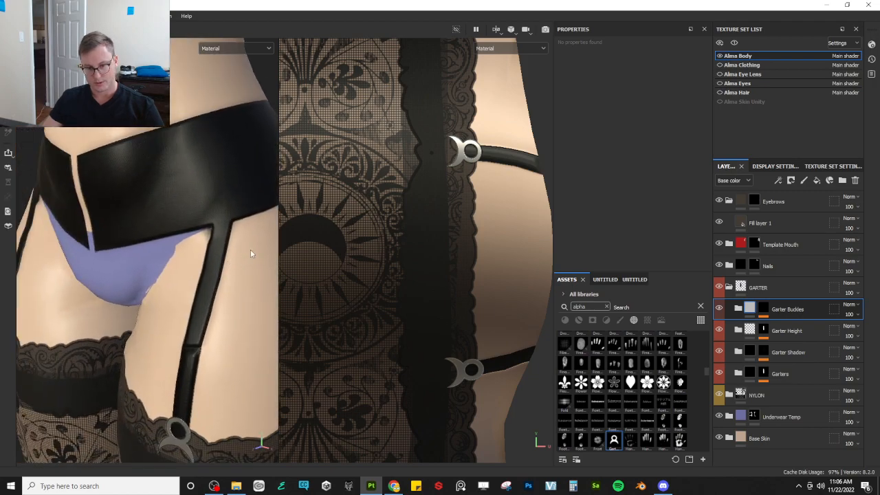
- Show the mask effects of the Garters folder and select its Paint effect
{"action": "left_click", "coordinate": [750, 309]}
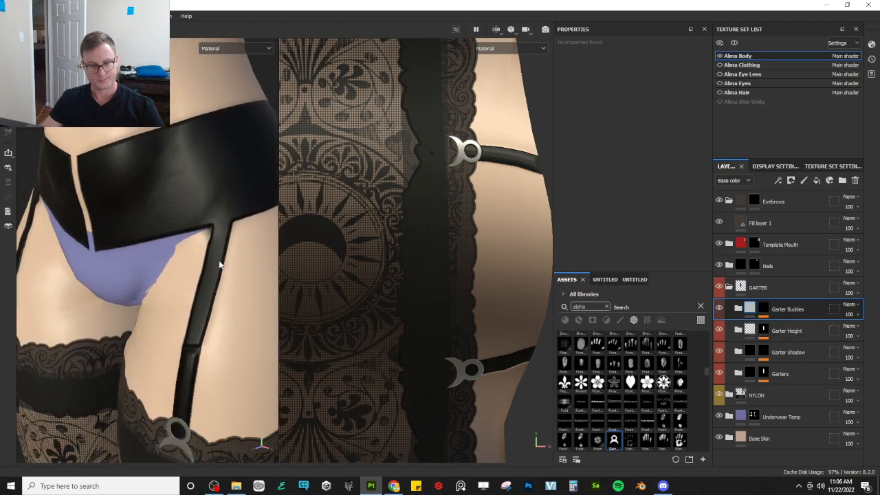
{"action": "left_click", "coordinate": [781, 375]}
{"action": "left_click", "coordinate": [784, 402]}
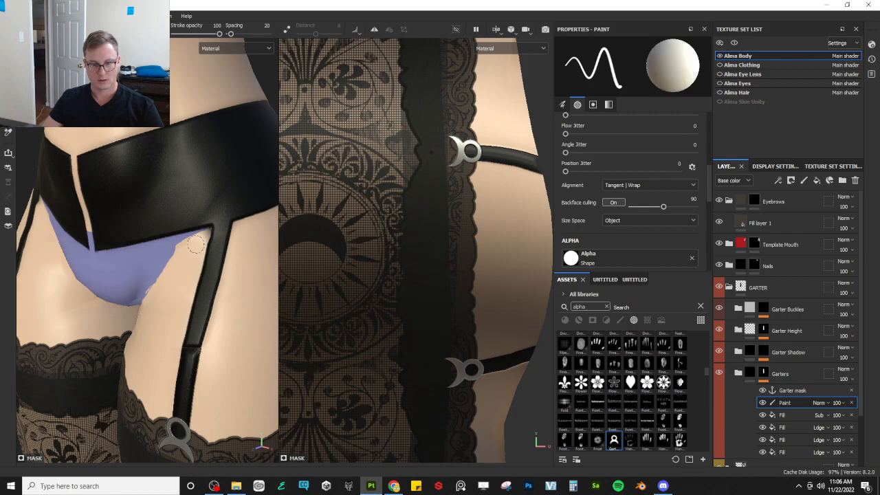
- Try to round the inner corner between the belt and the front strap by dabbing a larger round brush in the Garters mask
{"action": "right_click_drag", "start_coordinate": [194, 244], "coordinate": [211, 242], "text": "ctrl"}
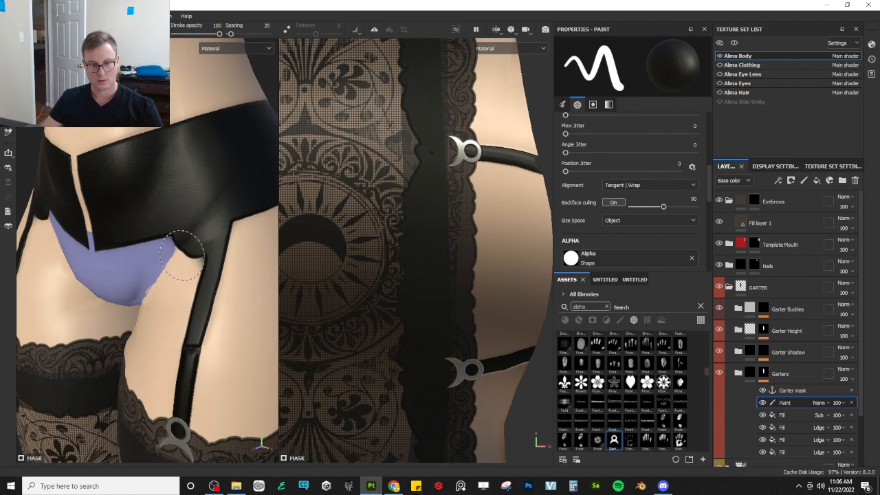
{"action": "mouse_move", "coordinate": [182, 256]}
{"action": "left_mouse_down"}
{"action": "mouse_move", "coordinate": [147, 318]}
{"action": "mouse_move", "coordinate": [175, 273]}
{"action": "mouse_move", "coordinate": [203, 255]}
{"action": "mouse_move", "coordinate": [180, 265]}
{"action": "left_mouse_up"}
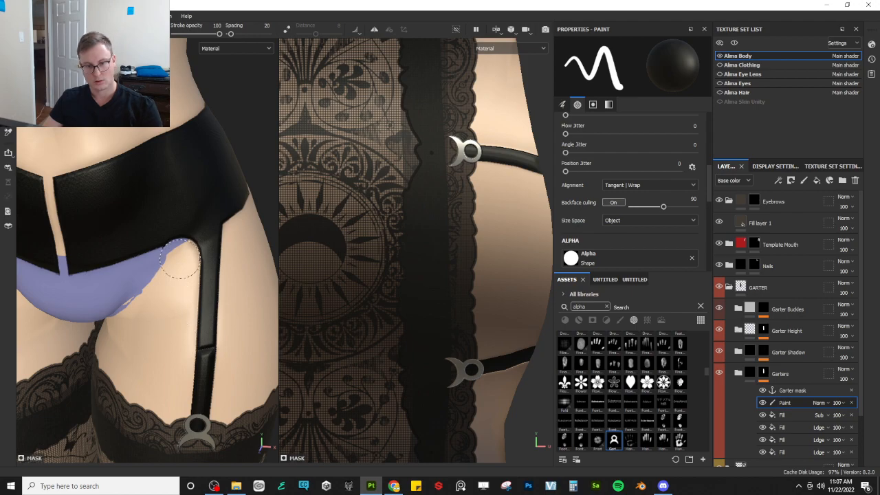
{"action": "scroll", "coordinate": [180, 260], "scroll_direction": "up", "scroll_amount": 2}
{"action": "left_click_drag", "start_coordinate": [182, 256], "coordinate": [180, 259]}
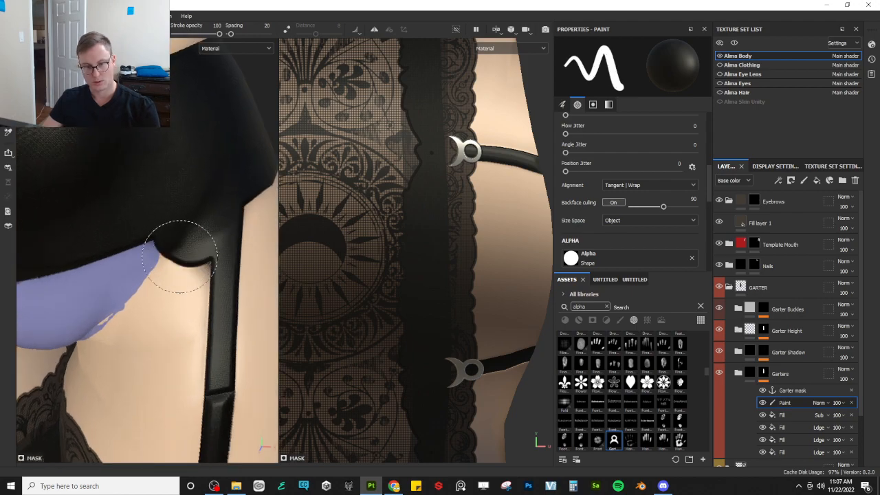
{"action": "key", "text": "ctrl+z"}
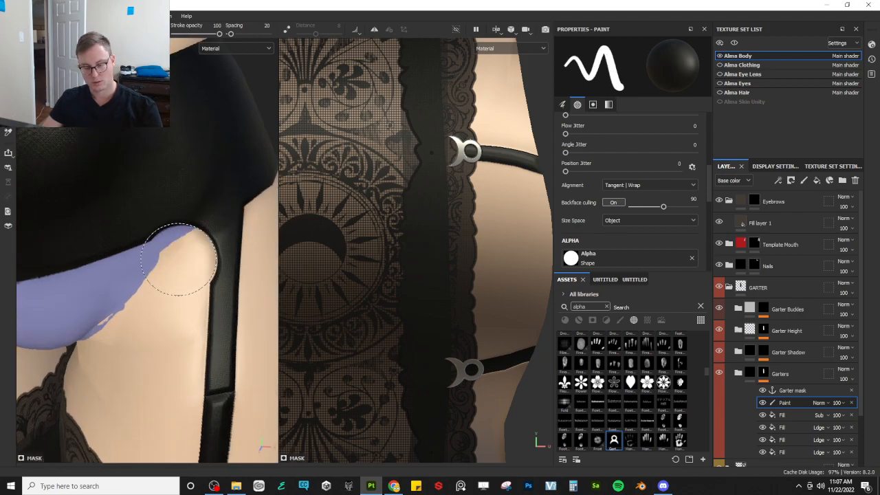
{"action": "key", "text": "["}
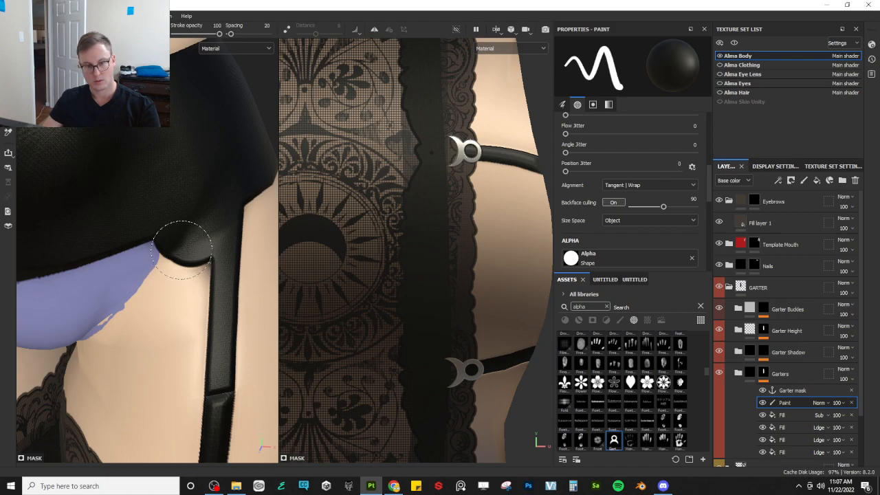
{"action": "mouse_move", "coordinate": [186, 290]}
{"action": "left_mouse_down", "text": "alt"}
{"action": "mouse_move", "coordinate": [133, 275]}
{"action": "mouse_move", "coordinate": [157, 281]}
{"action": "mouse_move", "coordinate": [174, 264]}
{"action": "left_mouse_up", "text": "alt"}
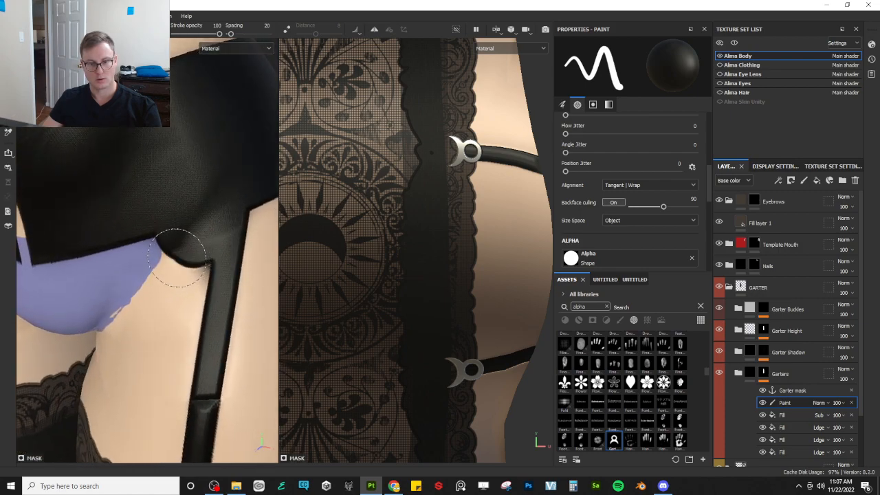
{"action": "key", "text": "bracketright"}
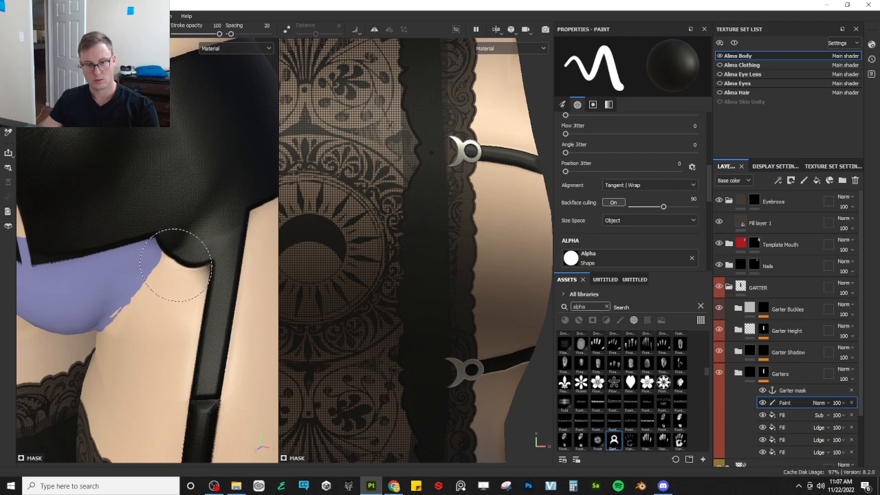
{"action": "key", "text": "bracketleft"}
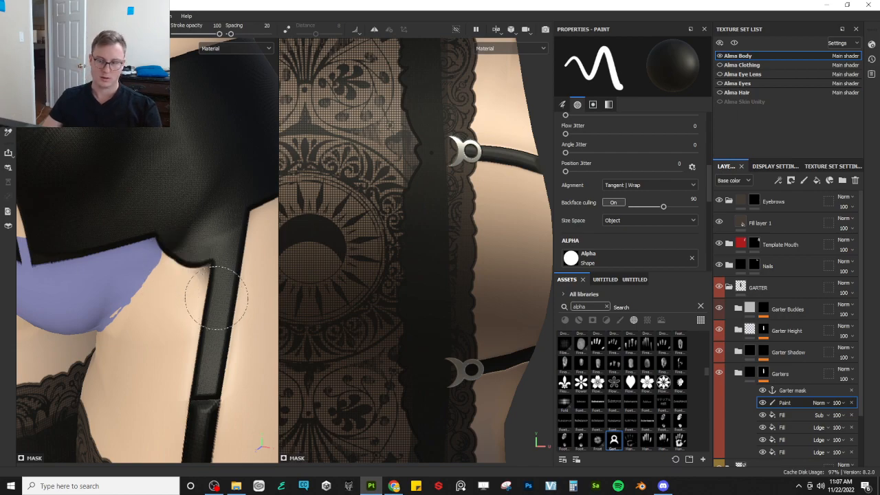
{"action": "scroll", "coordinate": [234, 270], "scroll_direction": "down", "scroll_amount": 5}
{"action": "mouse_move", "coordinate": [196, 258]}
{"action": "left_mouse_down", "text": "alt"}
{"action": "mouse_move", "coordinate": [134, 258]}
{"action": "mouse_move", "coordinate": [207, 265]}
{"action": "left_mouse_up", "text": "alt"}
{"action": "scroll", "coordinate": [207, 265], "scroll_direction": "down", "scroll_amount": 4}
{"action": "scroll", "coordinate": [207, 266], "scroll_direction": "up", "scroll_amount": 4}
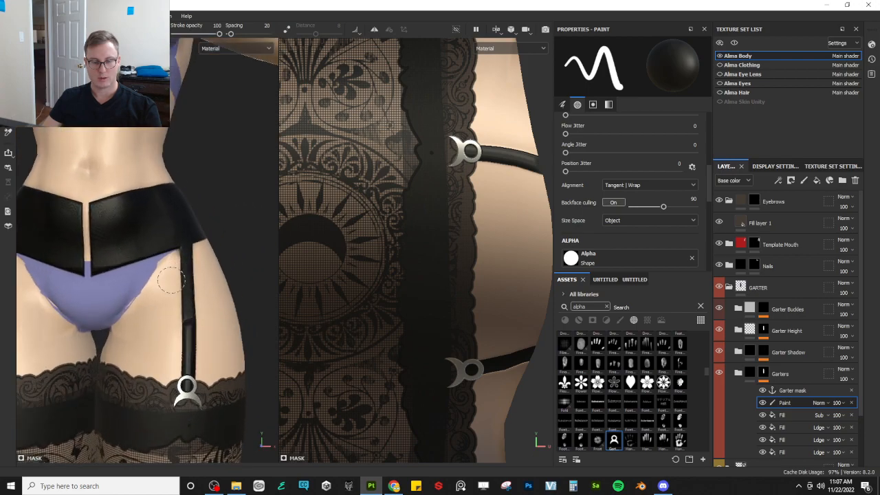
- Shrink the brush to a small size for the belt's inner corner and undo the test dab on the front strap's edge
{"action": "scroll", "coordinate": [186, 272], "scroll_direction": "up", "scroll_amount": 3}
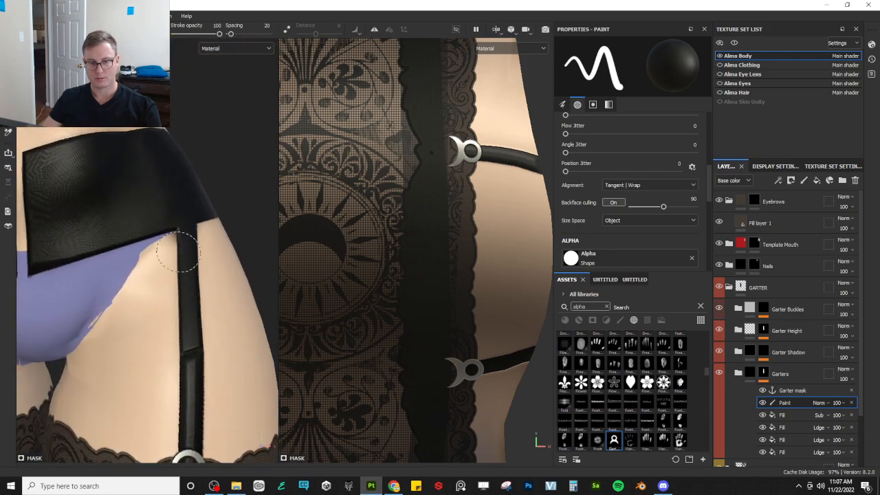
{"action": "left_click_drag", "start_coordinate": [181, 267], "coordinate": [155, 245], "text": "alt"}
{"action": "scroll", "coordinate": [151, 260], "scroll_direction": "up", "scroll_amount": 2}
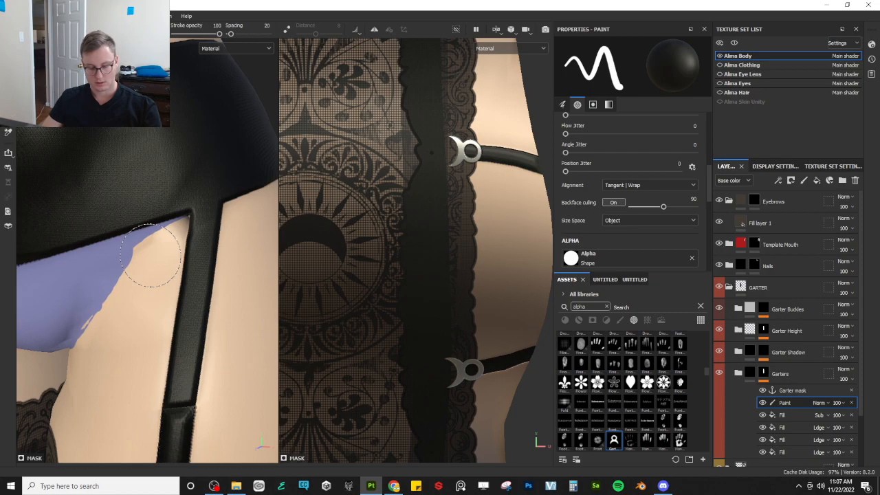
{"action": "key", "text": "bracketleft"}
{"action": "key", "text": "bracketleft"}
{"action": "key", "text": "bracketleft"}
{"action": "key", "text": "bracketleft"}
{"action": "key", "text": "bracketleft"}
{"action": "key", "text": "bracketleft"}
{"action": "key", "text": "bracketleft"}
{"action": "key", "text": "bracketleft"}
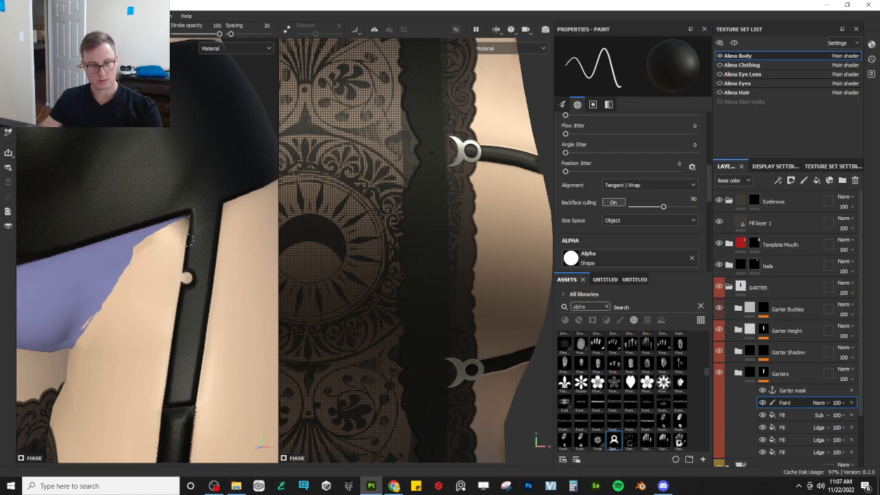
{"action": "left_click_drag", "start_coordinate": [187, 240], "coordinate": [180, 231]}
{"action": "key", "text": "ctrl+z"}
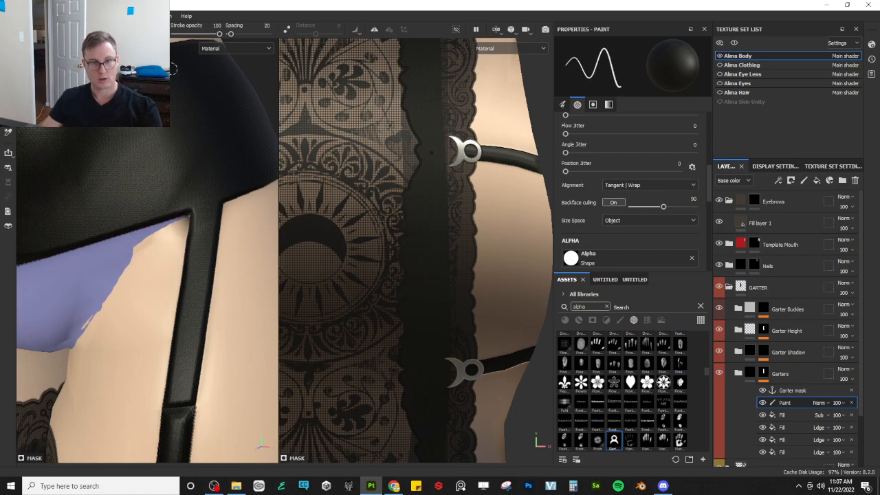
- Turn on Lazy Mouse and, in base color view, paint a smooth filled curve from the belt's lower edge into the front strap's inner side
{"action": "left_click", "coordinate": [286, 29]}
{"action": "key", "text": "c"}
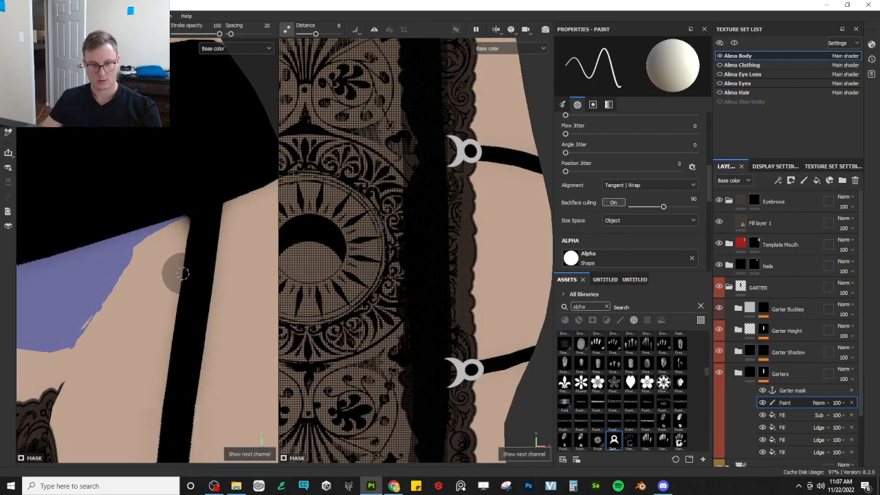
{"action": "mouse_move", "coordinate": [185, 282]}
{"action": "left_mouse_down"}
{"action": "mouse_move", "coordinate": [179, 234]}
{"action": "mouse_move", "coordinate": [161, 205]}
{"action": "left_mouse_up"}
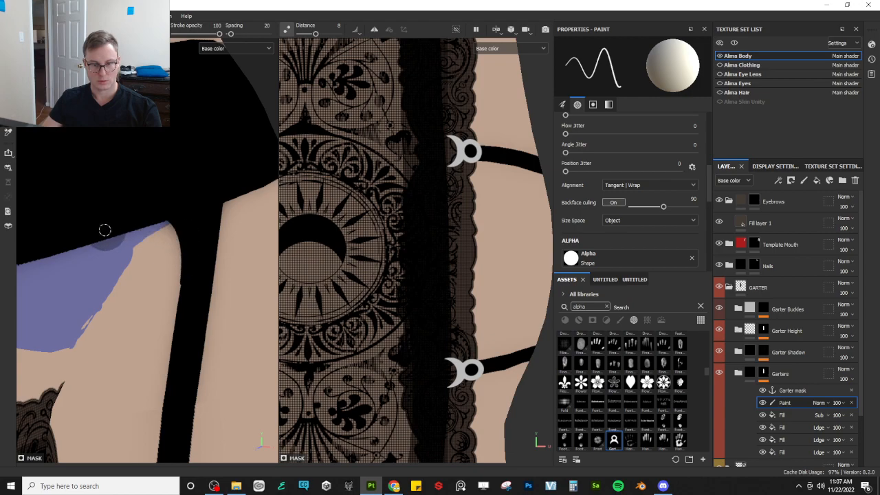
{"action": "mouse_move", "coordinate": [100, 231]}
{"action": "left_mouse_down"}
{"action": "mouse_move", "coordinate": [147, 236]}
{"action": "mouse_move", "coordinate": [179, 273]}
{"action": "mouse_move", "coordinate": [180, 345]}
{"action": "left_mouse_up"}
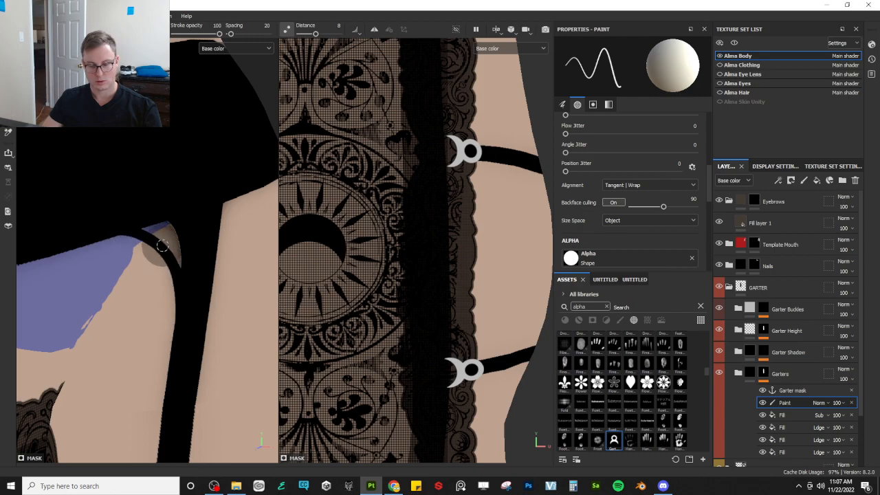
{"action": "key", "text": "bracketright"}
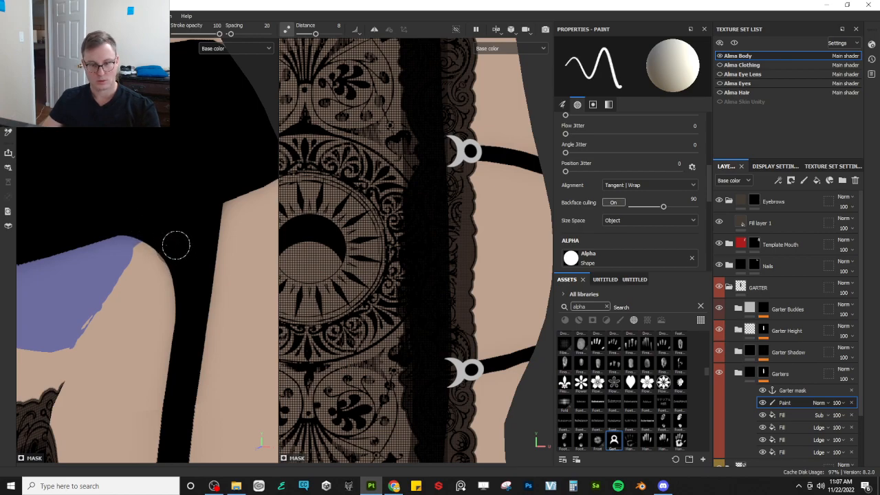
{"action": "key", "text": "m"}
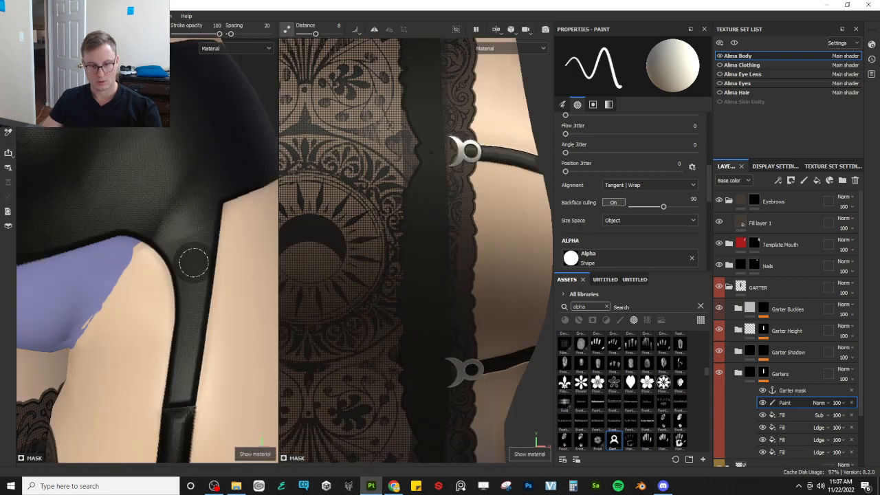
- Erase the belt's pointed lower centre front with straight mask strokes to form an arched edge, and clear the leftover fragments beneath it
{"action": "scroll", "coordinate": [193, 243], "scroll_direction": "down", "scroll_amount": 4}
{"action": "mouse_move", "coordinate": [193, 242]}
{"action": "left_mouse_down", "text": "alt"}
{"action": "mouse_move", "coordinate": [122, 250]}
{"action": "mouse_move", "coordinate": [194, 230]}
{"action": "left_mouse_up", "text": "alt"}
{"action": "scroll", "coordinate": [194, 230], "scroll_direction": "down", "scroll_amount": 4}
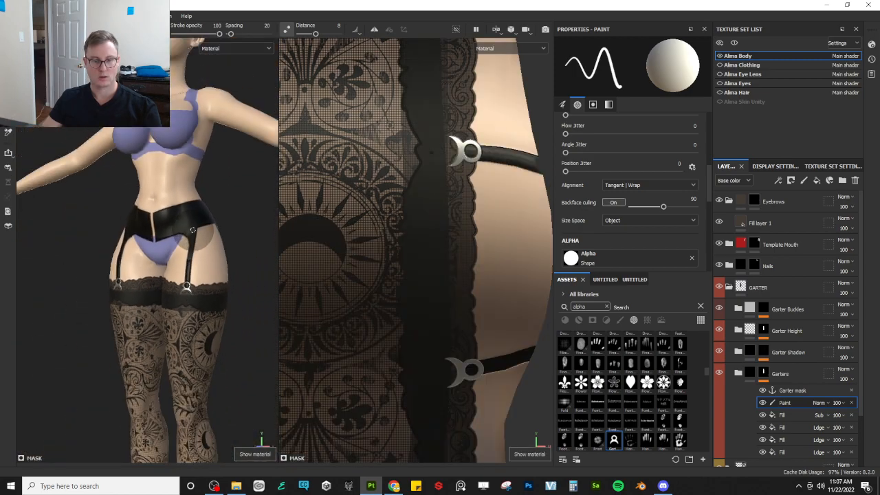
{"action": "scroll", "coordinate": [186, 234], "scroll_direction": "up", "scroll_amount": 8}
{"action": "scroll", "coordinate": [182, 237], "scroll_direction": "up", "scroll_amount": 1}
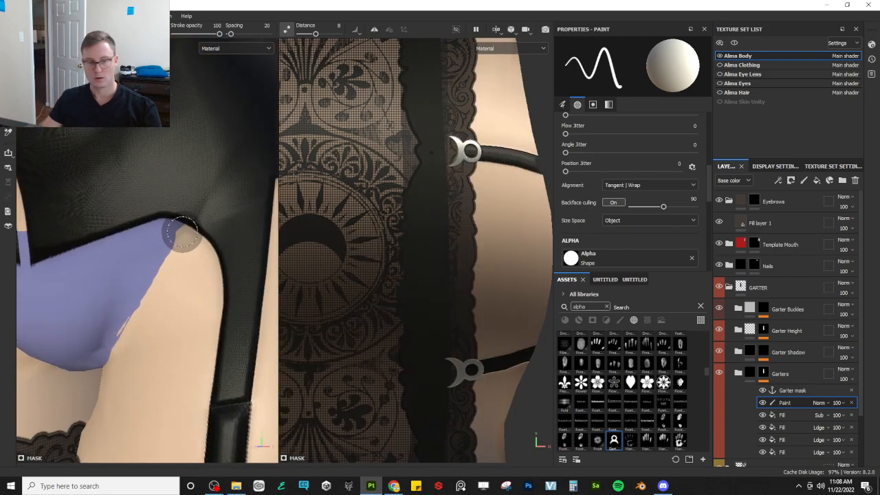
{"action": "scroll", "coordinate": [140, 242], "scroll_direction": "down", "scroll_amount": 4}
{"action": "left_click_drag", "start_coordinate": [117, 246], "coordinate": [139, 250], "text": "alt"}
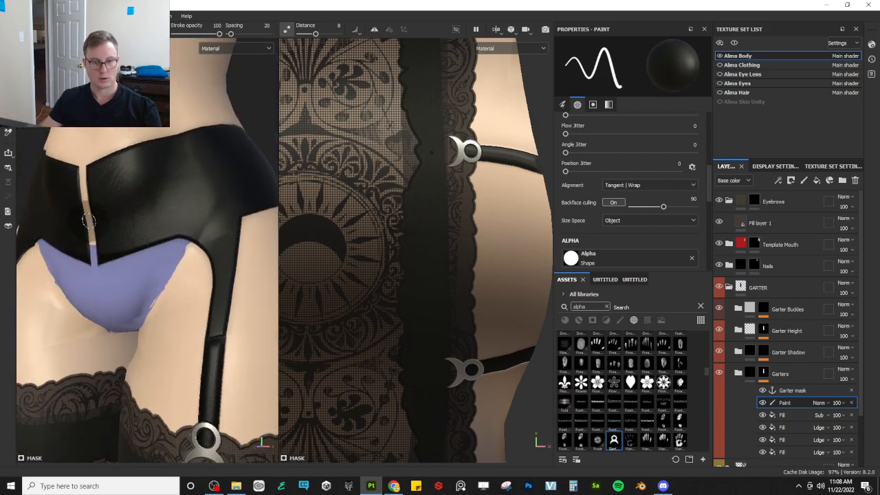
{"action": "left_click", "coordinate": [90, 221]}
{"action": "left_click", "coordinate": [171, 242], "text": "shift"}
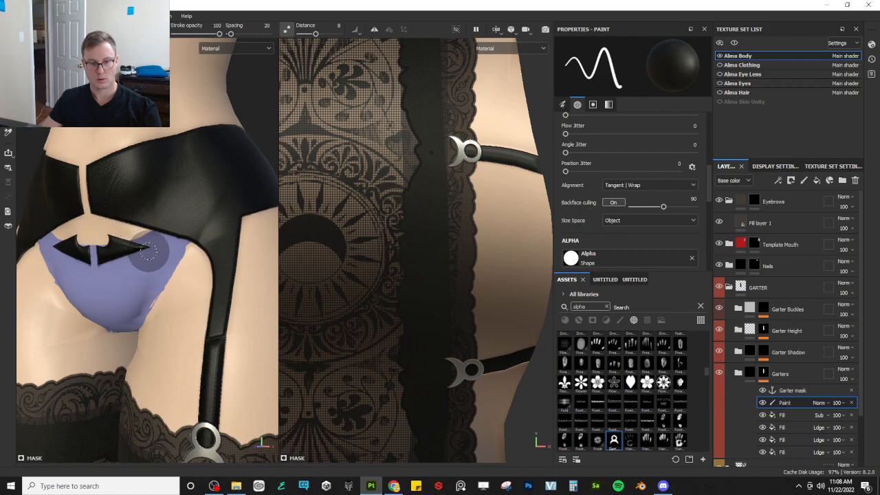
{"action": "mouse_move", "coordinate": [149, 251]}
{"action": "left_mouse_down"}
{"action": "mouse_move", "coordinate": [157, 254]}
{"action": "mouse_move", "coordinate": [78, 247]}
{"action": "mouse_move", "coordinate": [106, 263]}
{"action": "mouse_move", "coordinate": [97, 263]}
{"action": "left_mouse_up"}
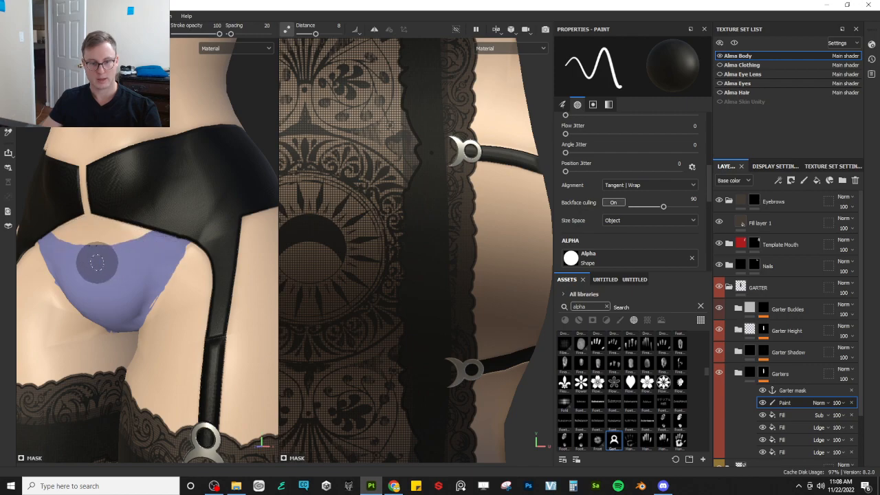
- Paint a smooth filled curve in the Garters mask where the front strap's outer side meets the belt's lower edge at the hip
{"action": "scroll", "coordinate": [153, 247], "scroll_direction": "down", "scroll_amount": 4}
{"action": "mouse_move", "coordinate": [154, 248]}
{"action": "left_mouse_down", "text": "alt"}
{"action": "mouse_move", "coordinate": [197, 255]}
{"action": "mouse_move", "coordinate": [91, 269]}
{"action": "mouse_move", "coordinate": [137, 275]}
{"action": "left_mouse_up", "text": "alt"}
{"action": "scroll", "coordinate": [194, 257], "scroll_direction": "down", "scroll_amount": 4}
{"action": "scroll", "coordinate": [144, 302], "scroll_direction": "up", "scroll_amount": 5}
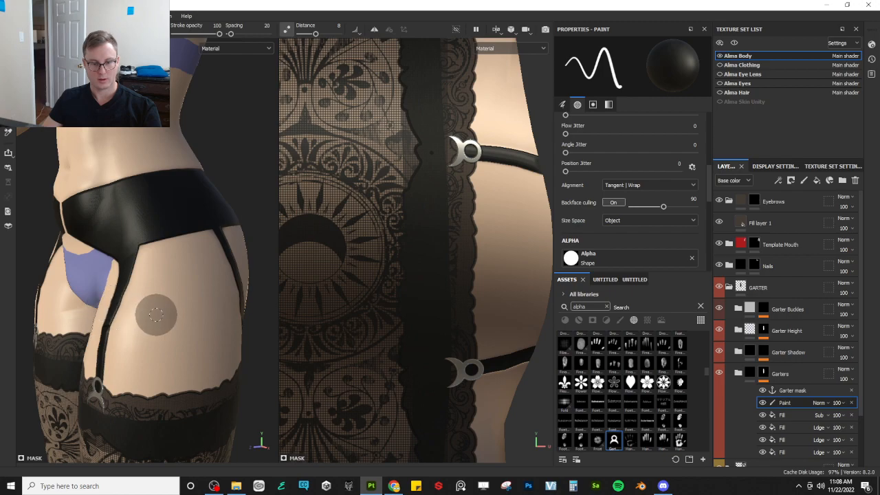
{"action": "scroll", "coordinate": [163, 314], "scroll_direction": "up", "scroll_amount": 3}
{"action": "scroll", "coordinate": [168, 295], "scroll_direction": "up", "scroll_amount": 2}
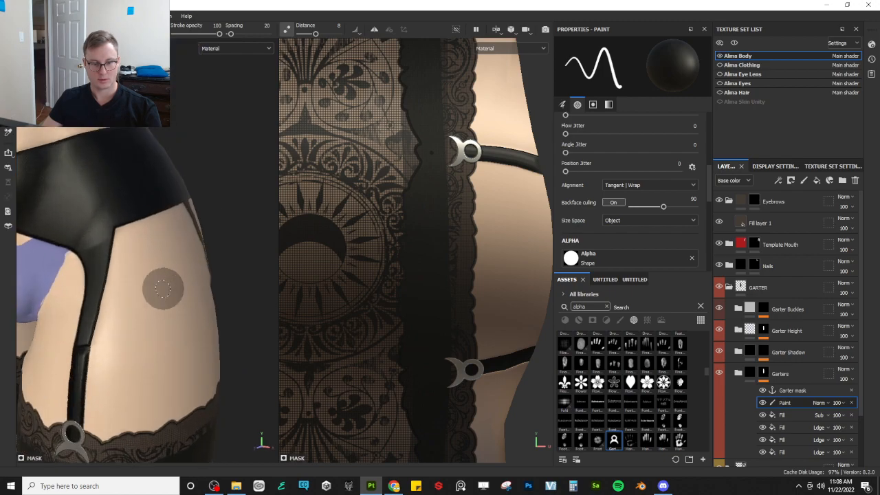
{"action": "left_click_drag", "start_coordinate": [163, 289], "coordinate": [141, 307], "text": "alt"}
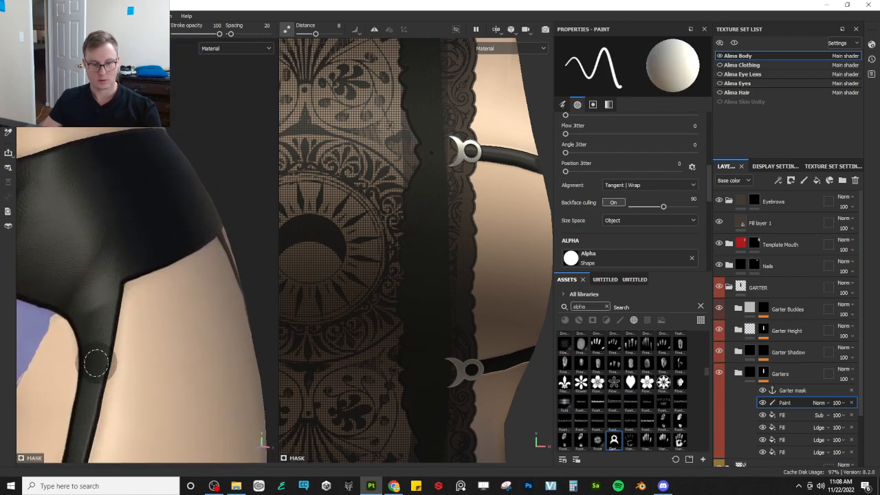
{"action": "mouse_move", "coordinate": [95, 361]}
{"action": "left_mouse_down"}
{"action": "mouse_move", "coordinate": [117, 304]}
{"action": "mouse_move", "coordinate": [172, 246]}
{"action": "left_mouse_up"}
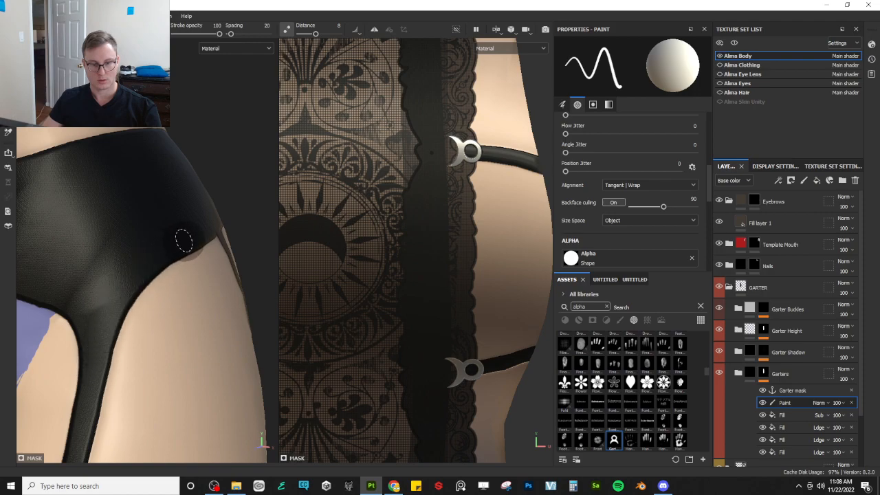
{"action": "left_click_drag", "start_coordinate": [199, 283], "coordinate": [125, 280], "text": "alt"}
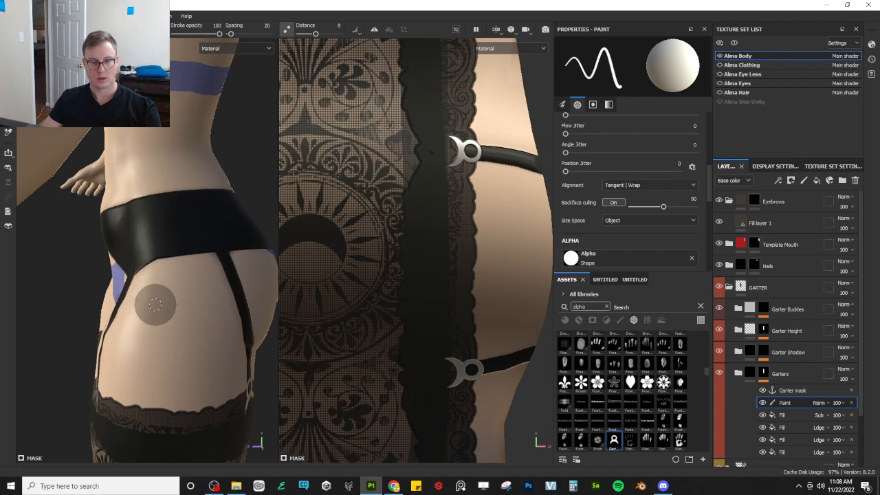
{"action": "left_click_drag", "start_coordinate": [156, 304], "coordinate": [192, 314], "text": "alt"}
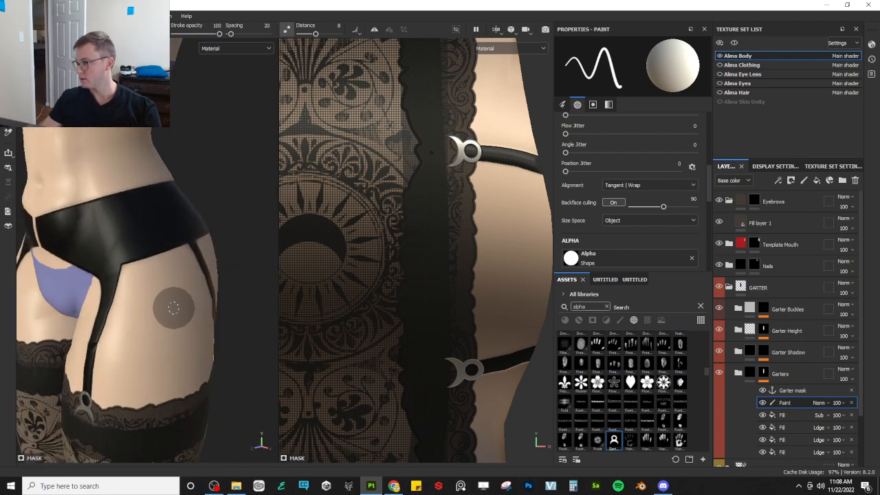
- Paint a smooth arched curve in the Garters mask under the belt's hip edge, running from the front strap's outer side to the back strap
{"action": "right_click_drag", "start_coordinate": [165, 309], "coordinate": [164, 278], "text": "ctrl"}
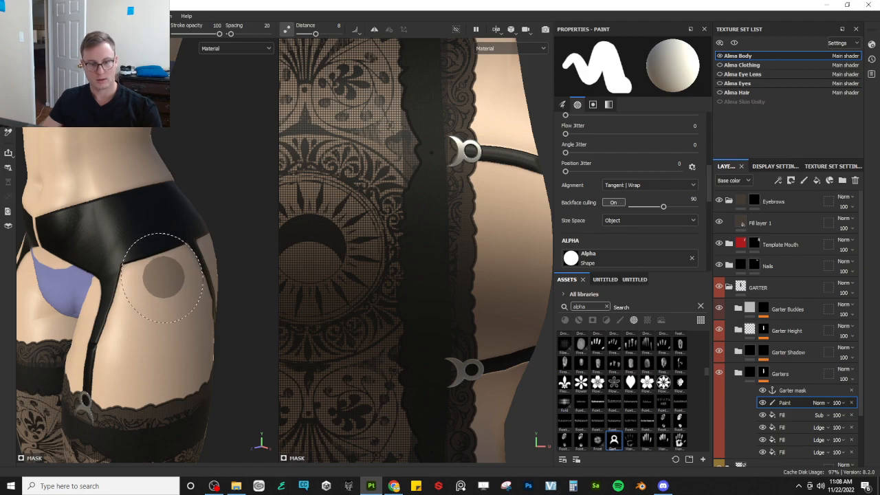
{"action": "key", "text": "x"}
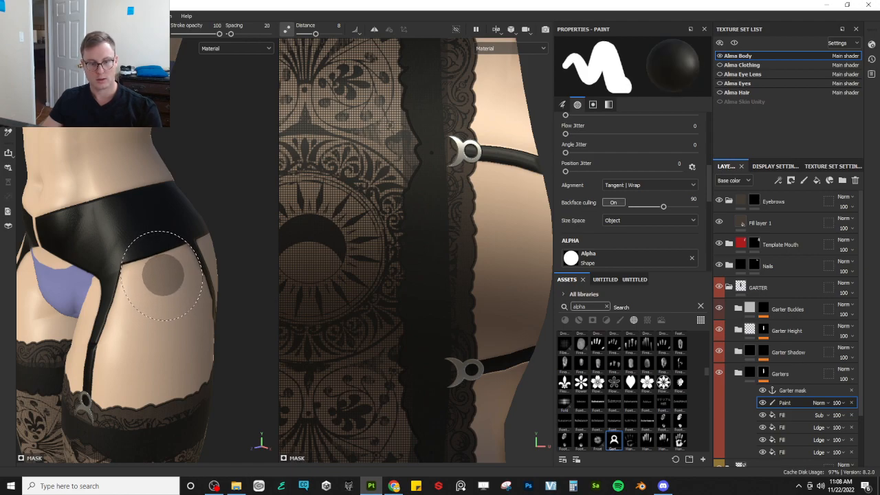
{"action": "left_click_drag", "start_coordinate": [172, 330], "coordinate": [155, 306], "text": "alt"}
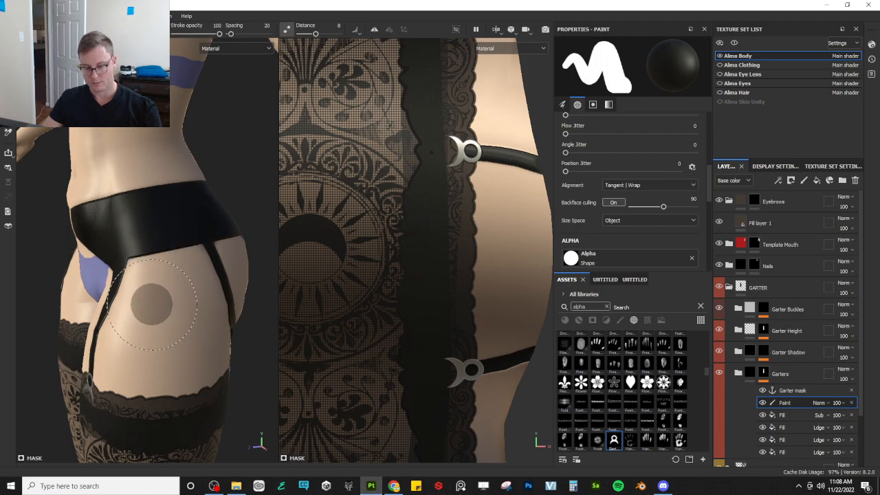
{"action": "right_click_drag", "start_coordinate": [152, 304], "coordinate": [129, 281], "text": "ctrl"}
{"action": "mouse_move", "coordinate": [129, 280]}
{"action": "left_mouse_down", "text": "alt"}
{"action": "mouse_move", "coordinate": [154, 261]}
{"action": "mouse_move", "coordinate": [129, 270]}
{"action": "mouse_move", "coordinate": [162, 251]}
{"action": "mouse_move", "coordinate": [204, 258]}
{"action": "left_mouse_up", "text": "alt"}
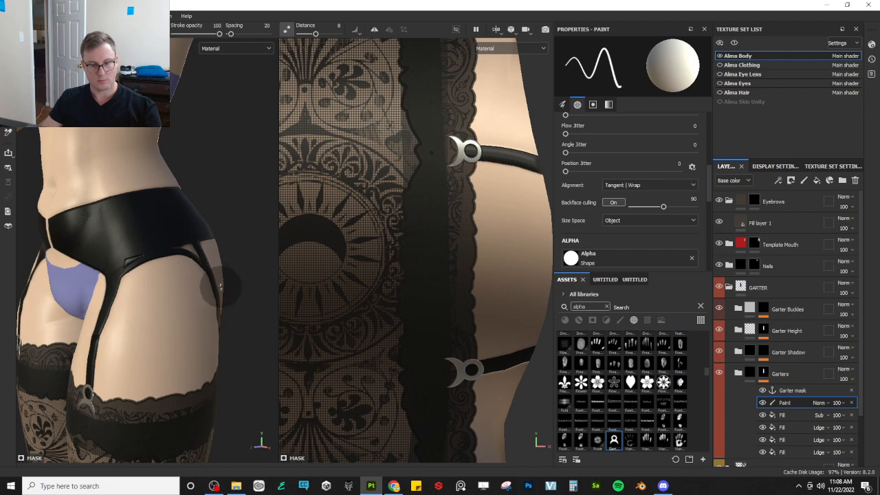
- Fill the gap between the belt's lower edge and the new curve on the outer side of the back strap
{"action": "left_click_drag", "start_coordinate": [219, 289], "coordinate": [145, 262], "text": "alt"}
{"action": "right_click_drag", "start_coordinate": [145, 262], "coordinate": [179, 275], "text": "alt"}
{"action": "middle_click_drag", "start_coordinate": [179, 276], "coordinate": [128, 346], "text": "alt"}
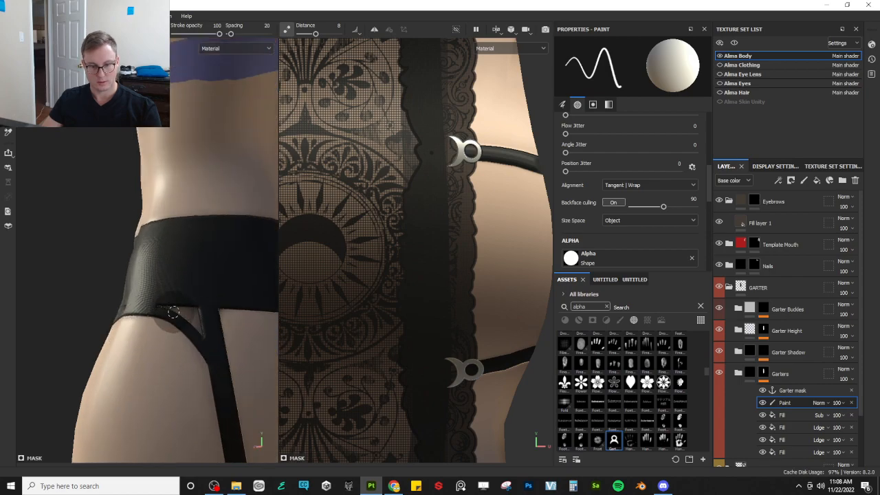
{"action": "left_click_drag", "start_coordinate": [203, 332], "coordinate": [210, 340]}
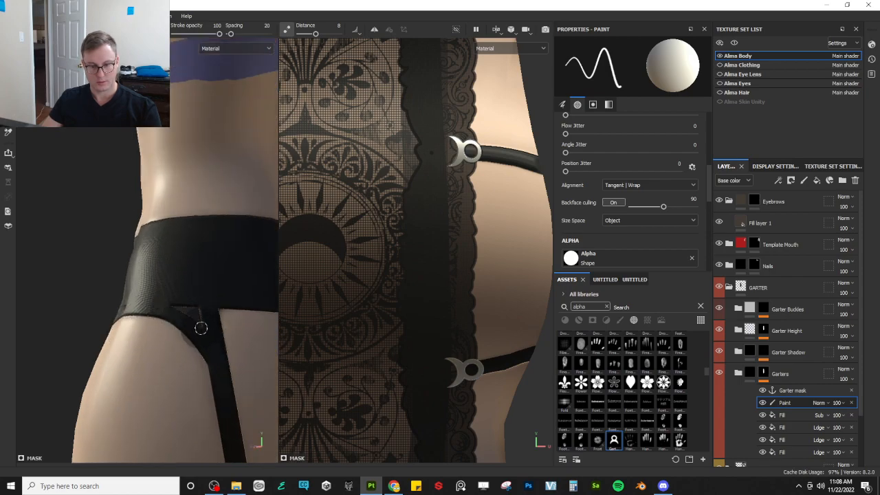
{"action": "mouse_move", "coordinate": [194, 308]}
{"action": "left_mouse_down"}
{"action": "mouse_move", "coordinate": [174, 302]}
{"action": "mouse_move", "coordinate": [193, 314]}
{"action": "left_mouse_up"}
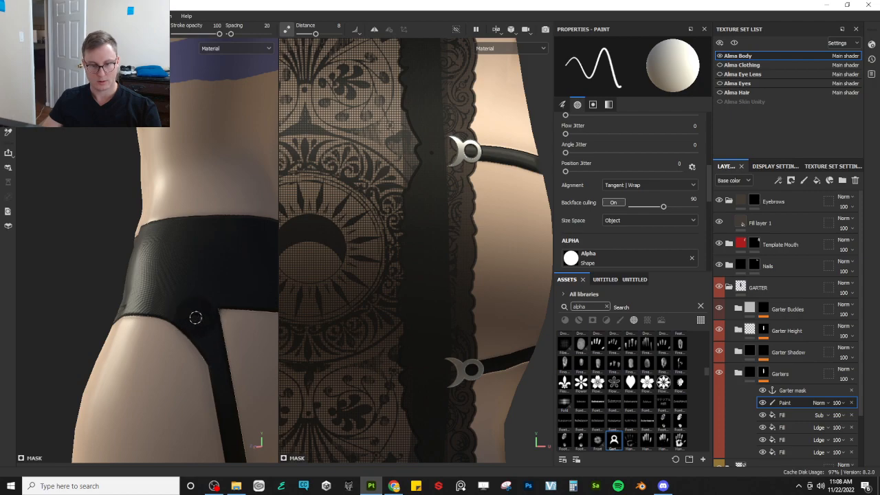
{"action": "mouse_move", "coordinate": [141, 389]}
{"action": "left_mouse_down", "text": "alt"}
{"action": "mouse_move", "coordinate": [117, 335]}
{"action": "mouse_move", "coordinate": [92, 318]}
{"action": "mouse_move", "coordinate": [120, 302]}
{"action": "mouse_move", "coordinate": [72, 324]}
{"action": "left_mouse_up", "text": "alt"}
{"action": "scroll", "coordinate": [188, 291], "scroll_direction": "down", "scroll_amount": 5}
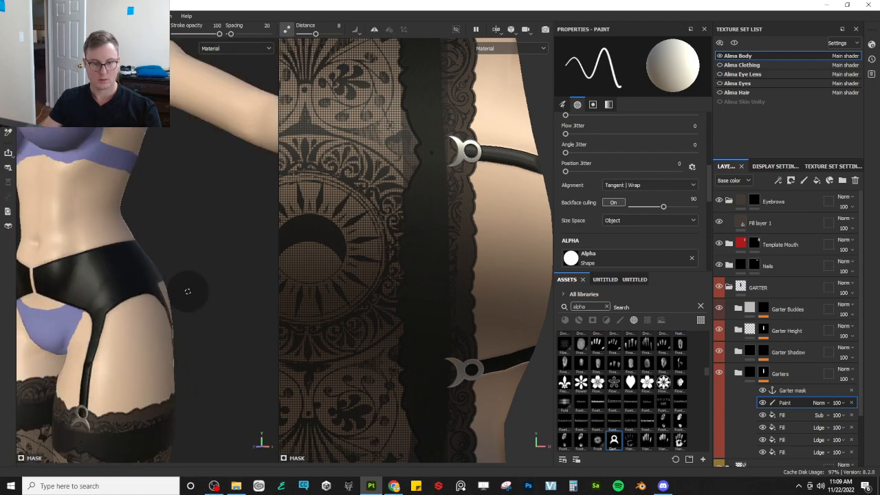
{"action": "mouse_move", "coordinate": [154, 287]}
{"action": "left_mouse_down", "text": "alt"}
{"action": "mouse_move", "coordinate": [158, 296]}
{"action": "mouse_move", "coordinate": [154, 288]}
{"action": "mouse_move", "coordinate": [216, 252]}
{"action": "mouse_move", "coordinate": [293, 240]}
{"action": "mouse_move", "coordinate": [89, 265]}
{"action": "mouse_move", "coordinate": [160, 313]}
{"action": "left_mouse_up", "text": "alt"}
{"action": "scroll", "coordinate": [159, 313], "scroll_direction": "up", "scroll_amount": 5}
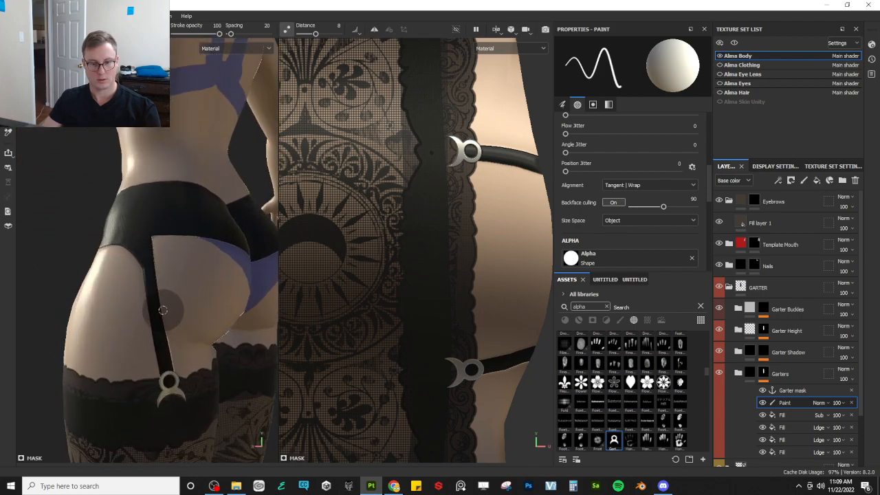
{"action": "scroll", "coordinate": [168, 295], "scroll_direction": "up", "scroll_amount": 3}
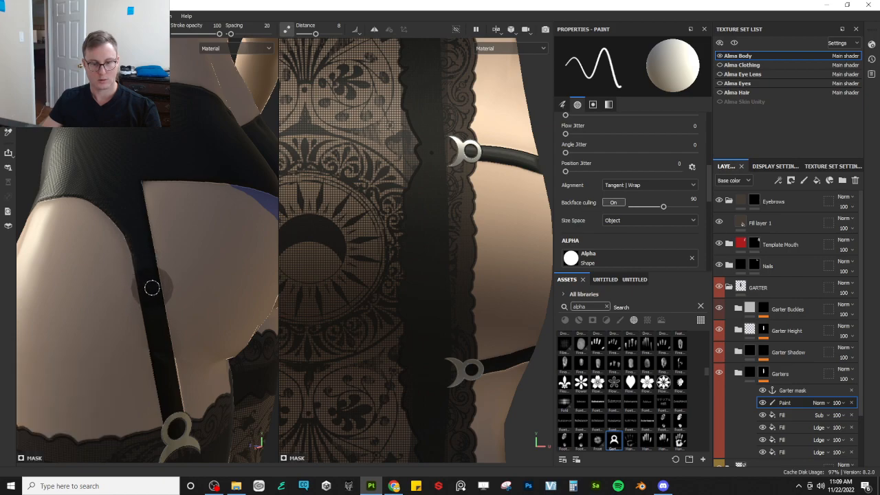
{"action": "mouse_move", "coordinate": [151, 288]}
{"action": "left_mouse_down"}
{"action": "mouse_move", "coordinate": [167, 259]}
{"action": "mouse_move", "coordinate": [165, 227]}
{"action": "mouse_move", "coordinate": [191, 203]}
{"action": "mouse_move", "coordinate": [265, 182]}
{"action": "left_mouse_up"}
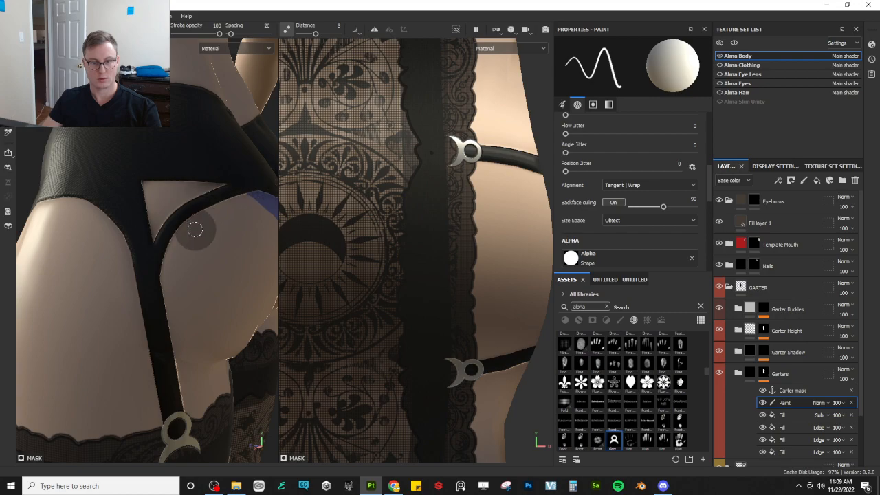
{"action": "mouse_move", "coordinate": [204, 230]}
{"action": "left_mouse_down", "text": "alt"}
{"action": "mouse_move", "coordinate": [158, 281]}
{"action": "mouse_move", "coordinate": [164, 255]}
{"action": "mouse_move", "coordinate": [184, 234]}
{"action": "mouse_move", "coordinate": [232, 232]}
{"action": "left_mouse_up", "text": "alt"}
{"action": "scroll", "coordinate": [157, 282], "scroll_direction": "down", "scroll_amount": 2}
{"action": "key", "text": "ctrl+z"}
- Paint a smooth filled curve in the Garters mask from the back strap's inner side up into the belt's lower rear edge
{"action": "scroll", "coordinate": [232, 234], "scroll_direction": "up", "scroll_amount": 3}
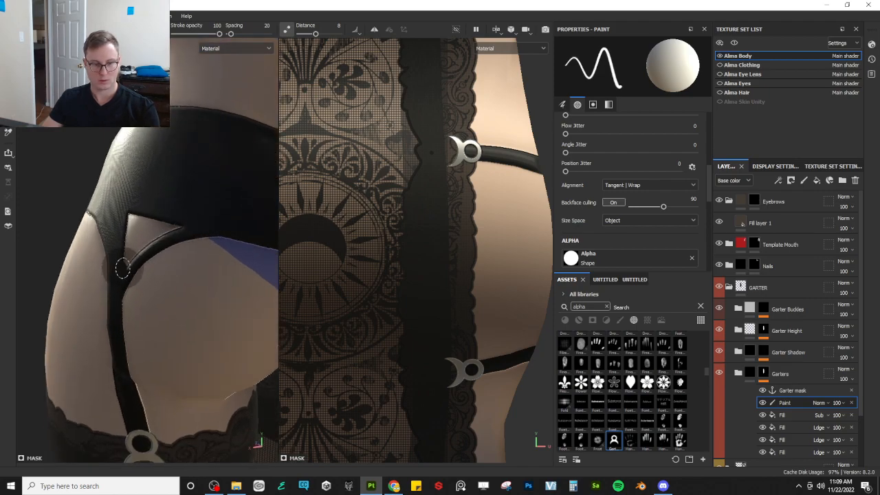
{"action": "mouse_move", "coordinate": [128, 260]}
{"action": "left_mouse_down"}
{"action": "mouse_move", "coordinate": [125, 219]}
{"action": "mouse_move", "coordinate": [131, 263]}
{"action": "mouse_move", "coordinate": [157, 234]}
{"action": "mouse_move", "coordinate": [200, 222]}
{"action": "mouse_move", "coordinate": [136, 220]}
{"action": "left_mouse_up"}
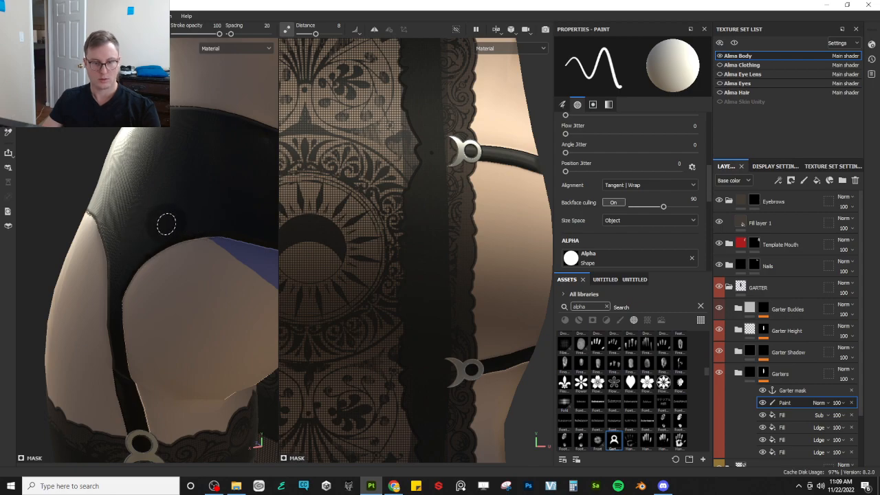
- Erase the belt's pointed lower centre back to raise its edge, and clear the leftover fragments over the underwear
{"action": "scroll", "coordinate": [166, 222], "scroll_direction": "down", "scroll_amount": 5}
{"action": "mouse_move", "coordinate": [194, 228]}
{"action": "left_mouse_down", "text": "alt"}
{"action": "mouse_move", "coordinate": [121, 240]}
{"action": "mouse_move", "coordinate": [94, 272]}
{"action": "mouse_move", "coordinate": [88, 246]}
{"action": "mouse_move", "coordinate": [213, 249]}
{"action": "mouse_move", "coordinate": [134, 255]}
{"action": "mouse_move", "coordinate": [97, 244]}
{"action": "left_mouse_up", "text": "alt"}
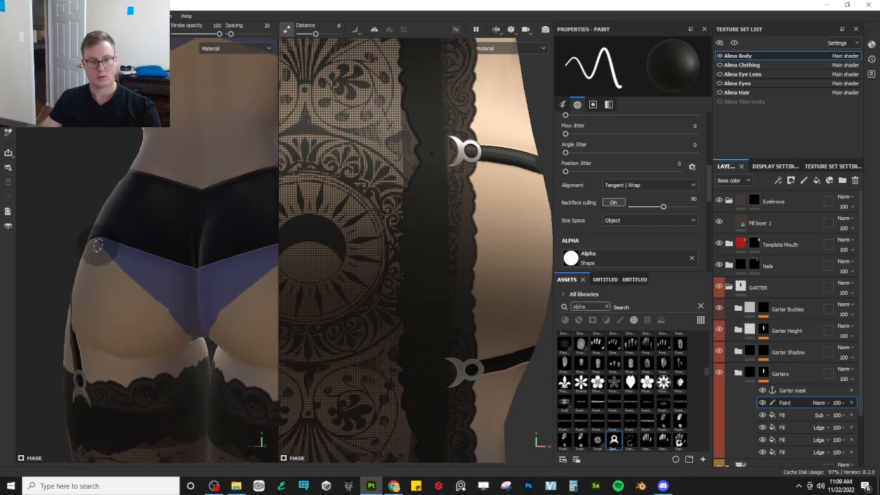
{"action": "left_click_drag", "start_coordinate": [172, 249], "coordinate": [209, 269]}
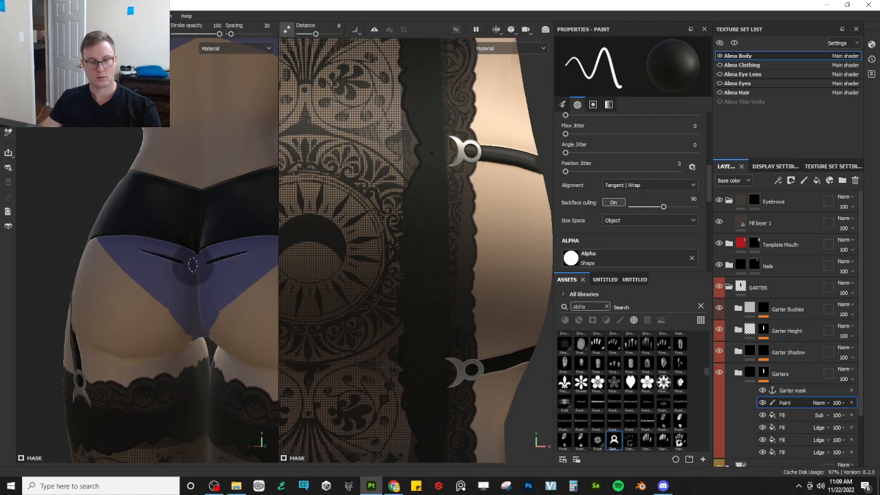
{"action": "left_click_drag", "start_coordinate": [221, 274], "coordinate": [187, 269], "text": "alt"}
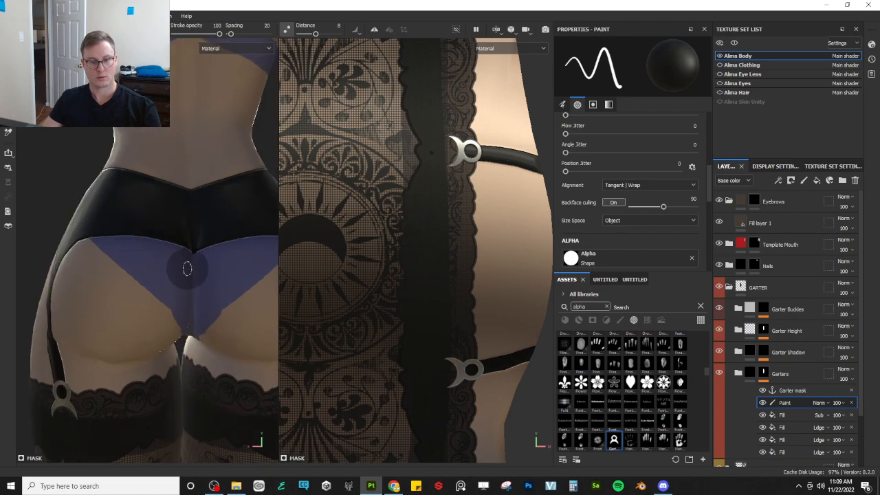
- Inspect the reshaped garter belt and its straps from the back, the side and the front
{"action": "right_click_drag", "start_coordinate": [193, 266], "coordinate": [165, 259], "text": "alt"}
{"action": "left_click_drag", "start_coordinate": [104, 269], "coordinate": [57, 284], "text": "alt"}
{"action": "left_click_drag", "start_coordinate": [111, 262], "coordinate": [163, 265], "text": "alt"}
{"action": "right_click_drag", "start_coordinate": [163, 265], "coordinate": [192, 274], "text": "alt"}
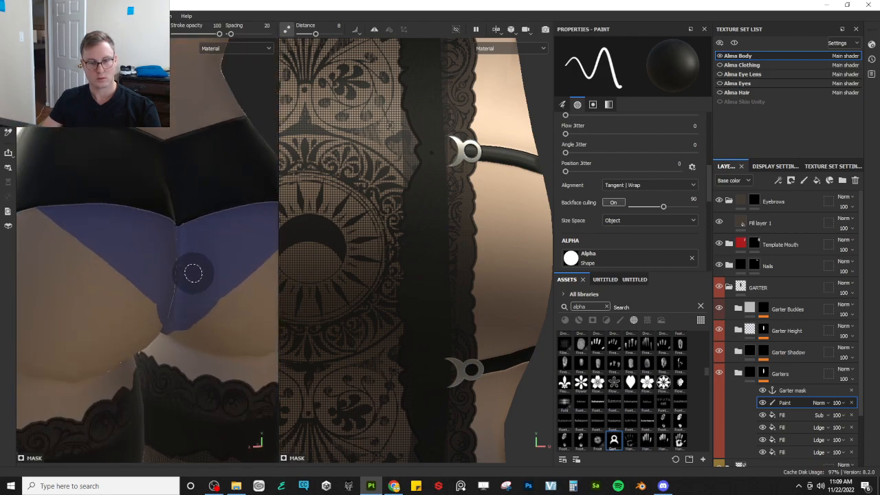
{"action": "left_click_drag", "start_coordinate": [193, 273], "coordinate": [140, 264], "text": "alt"}
{"action": "left_click_drag", "start_coordinate": [166, 232], "coordinate": [185, 238], "text": "alt"}
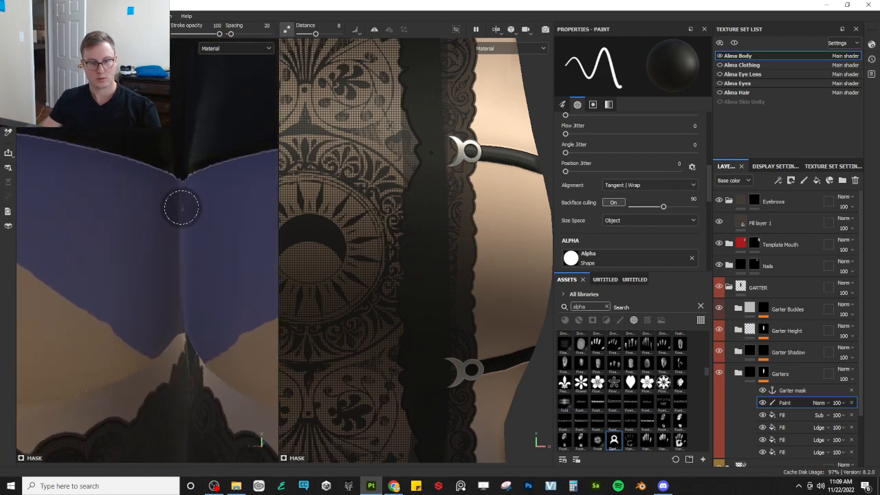
{"action": "right_click_drag", "start_coordinate": [181, 206], "coordinate": [159, 234], "text": "alt"}
{"action": "left_click_drag", "start_coordinate": [159, 234], "coordinate": [196, 244], "text": "alt"}
{"action": "right_click_drag", "start_coordinate": [196, 244], "coordinate": [158, 255], "text": "alt"}
{"action": "left_click_drag", "start_coordinate": [159, 255], "coordinate": [211, 259], "text": "alt"}
{"action": "right_click_drag", "start_coordinate": [165, 255], "coordinate": [138, 245], "text": "alt"}
{"action": "left_click_drag", "start_coordinate": [138, 245], "coordinate": [86, 246], "text": "alt"}
{"action": "right_click_drag", "start_coordinate": [74, 303], "coordinate": [110, 288], "text": "alt"}
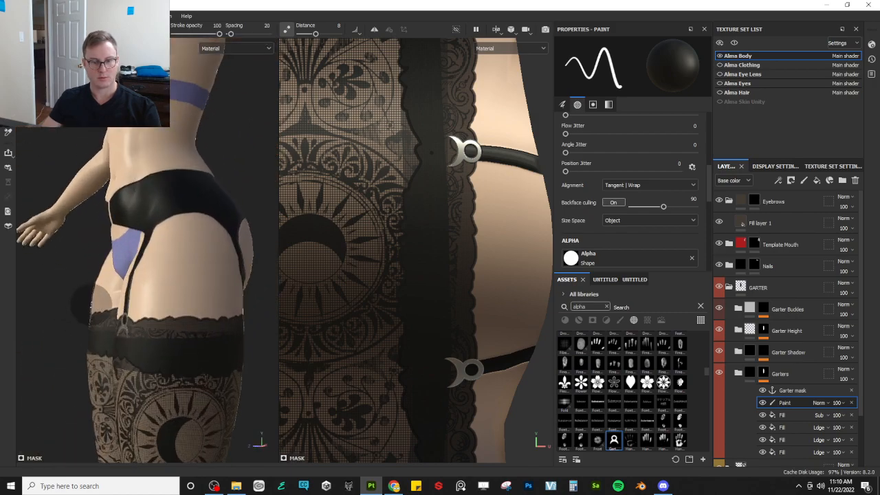
{"action": "left_click_drag", "start_coordinate": [110, 288], "coordinate": [180, 264], "text": "alt"}
{"action": "right_click_drag", "start_coordinate": [180, 264], "coordinate": [138, 267], "text": "alt"}
{"action": "left_click_drag", "start_coordinate": [85, 267], "coordinate": [134, 273], "text": "alt"}
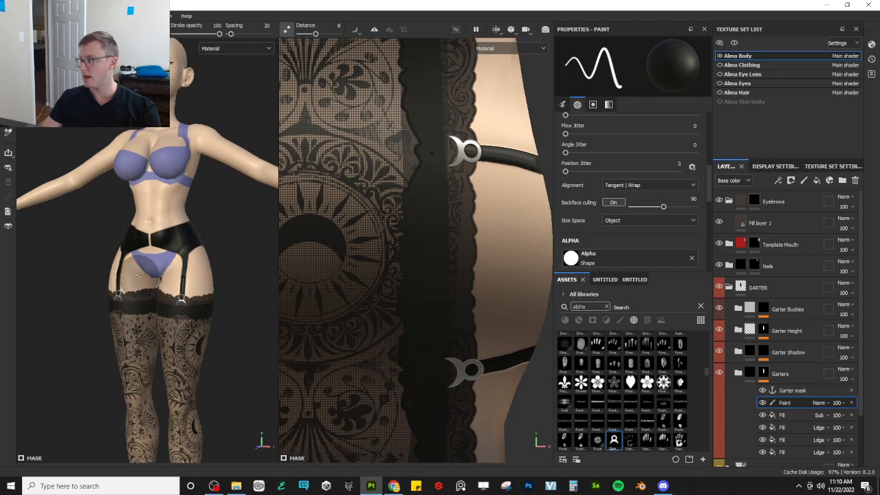
{"action": "right_click_drag", "start_coordinate": [135, 275], "coordinate": [165, 295], "text": "alt"}
{"action": "left_click_drag", "start_coordinate": [165, 295], "coordinate": [127, 298], "text": "alt"}
{"action": "right_click_drag", "start_coordinate": [127, 299], "coordinate": [172, 261], "text": "alt"}
{"action": "left_click_drag", "start_coordinate": [172, 261], "coordinate": [156, 309], "text": "alt"}
{"action": "right_click_drag", "start_coordinate": [156, 308], "coordinate": [178, 302], "text": "alt"}
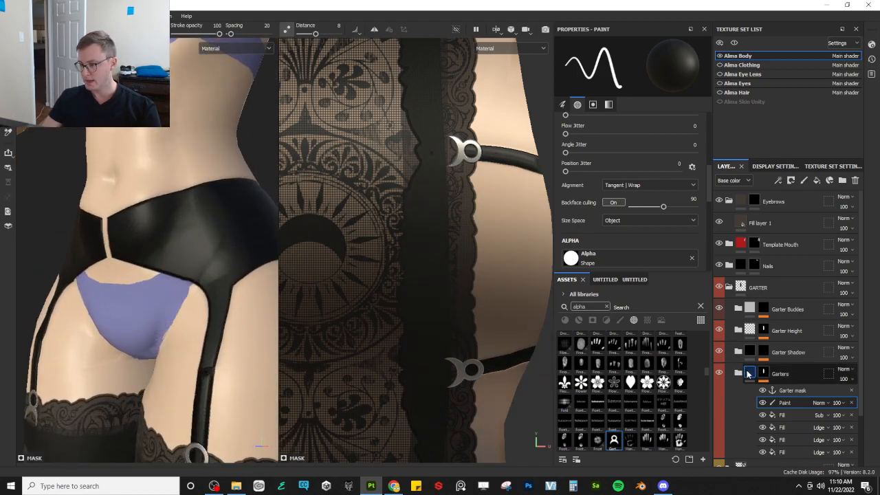
- Add the Template smart material inside the Garters folder above Fill layer 1 and rename it Garter Band
{"action": "left_click", "coordinate": [748, 373]}
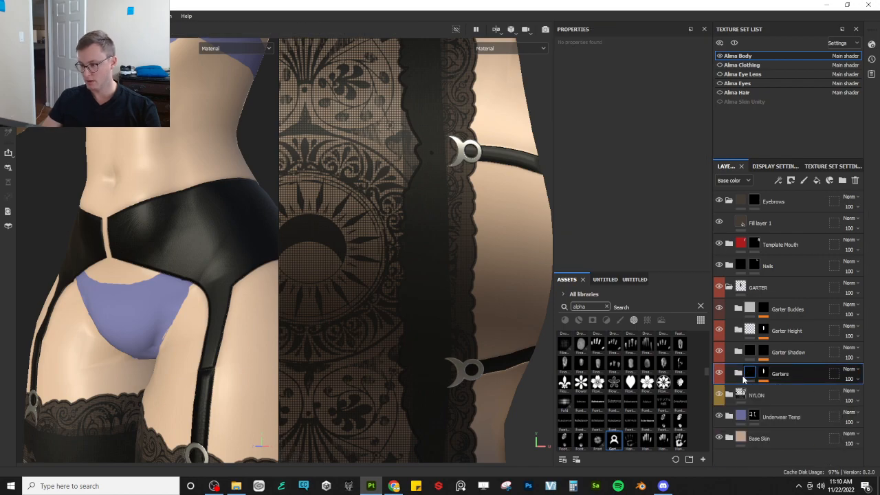
{"action": "left_click", "coordinate": [739, 375]}
{"action": "left_click", "coordinate": [739, 375]}
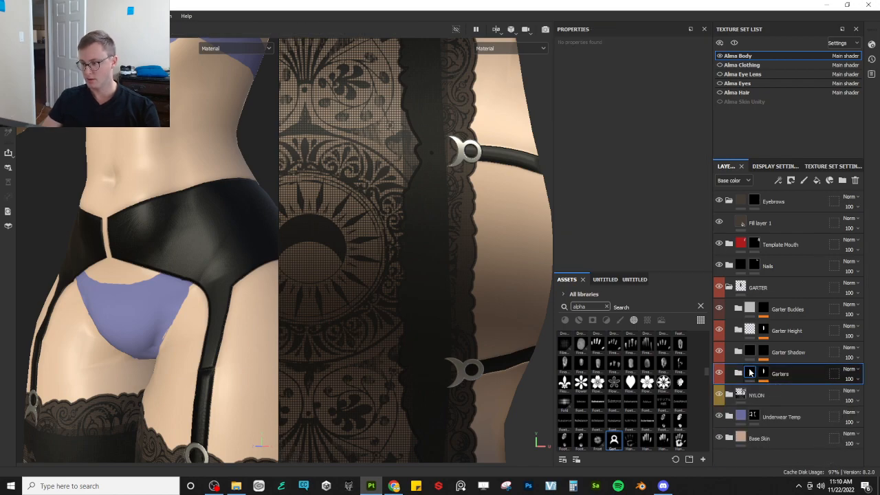
{"action": "left_click", "coordinate": [762, 375]}
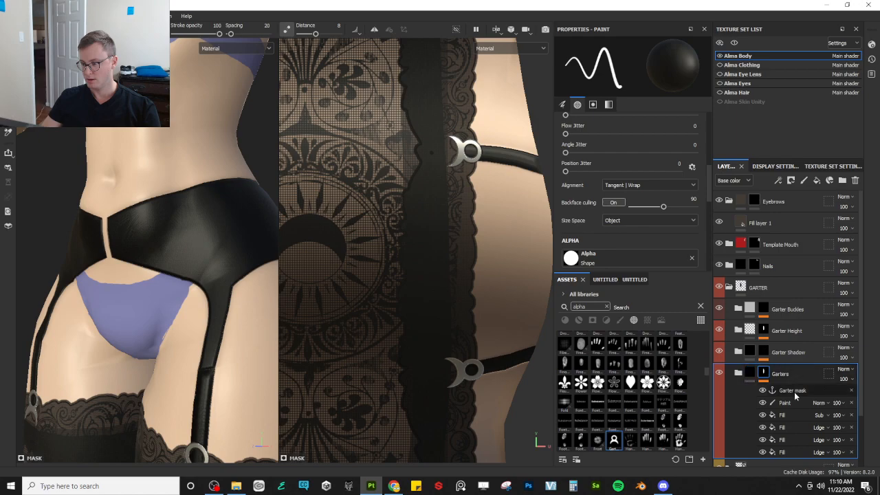
{"action": "left_click", "coordinate": [750, 373]}
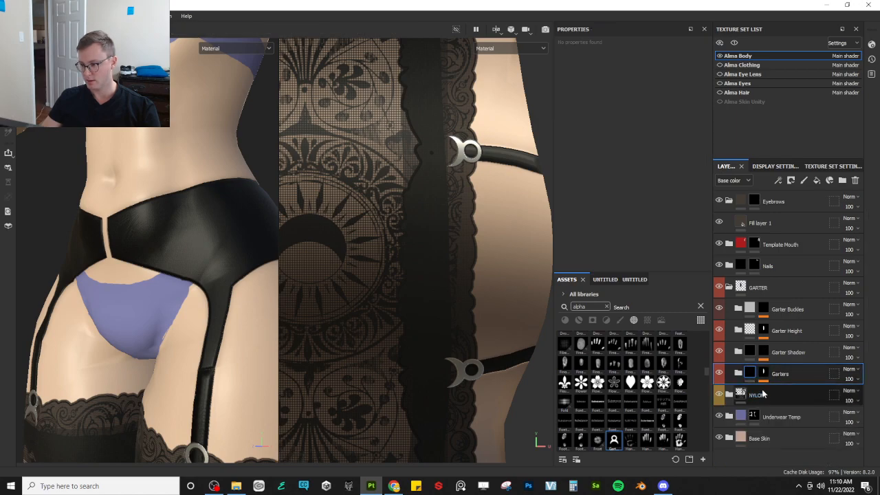
{"action": "scroll", "coordinate": [717, 366], "scroll_direction": "down", "scroll_amount": 1}
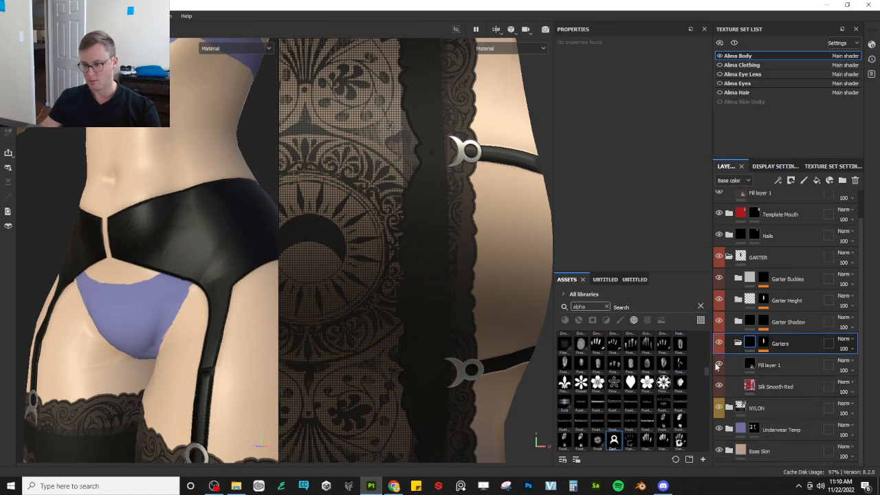
{"action": "left_click", "coordinate": [634, 279]}
{"action": "left_click_drag", "start_coordinate": [580, 346], "coordinate": [773, 361]}
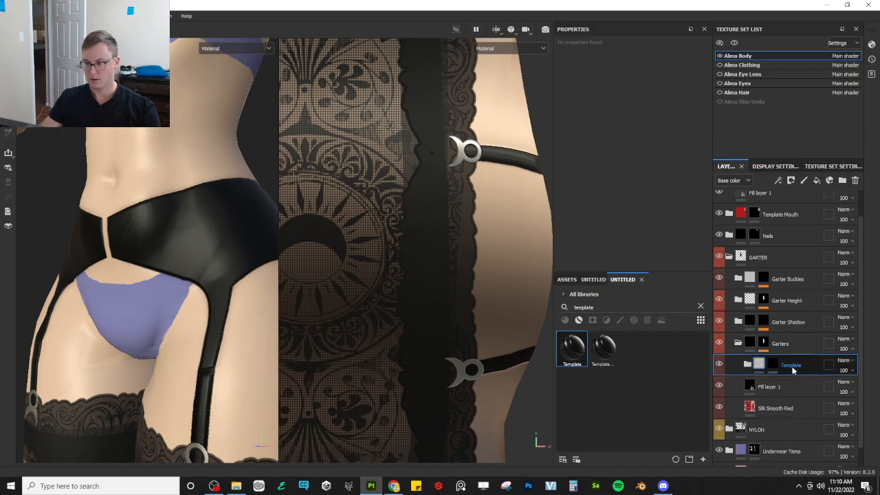
{"action": "double_click", "coordinate": [792, 365]}
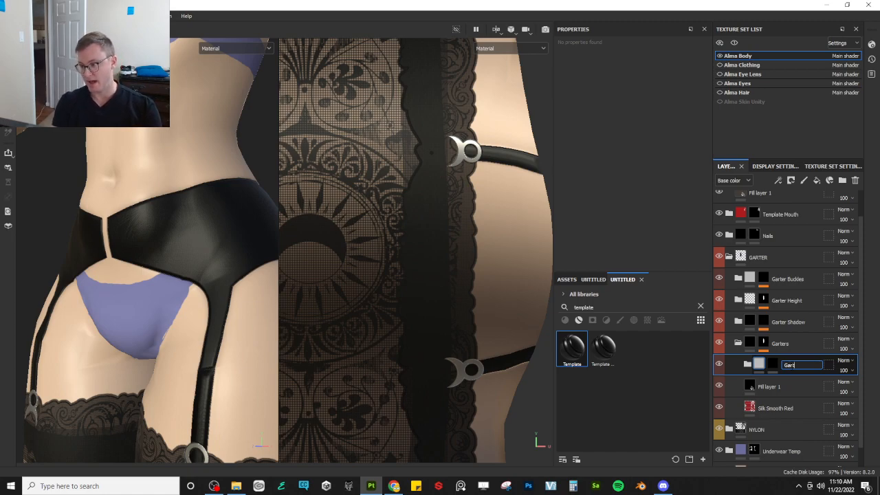
{"action": "key", "text": "Return"}
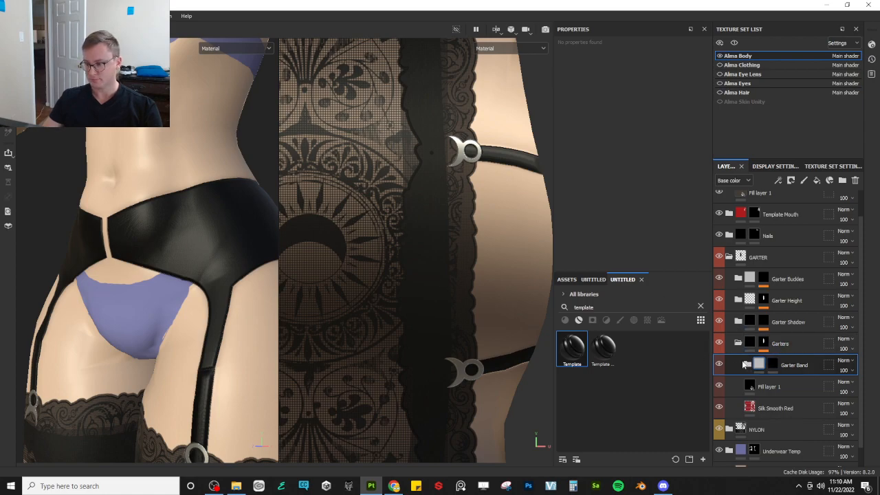
- Reveal Garter Band with straight, symmetrical vertical strips painted in its mask along both edges of the belt's centre front opening
{"action": "left_click", "coordinate": [774, 364]}
{"action": "left_click_drag", "start_coordinate": [184, 254], "coordinate": [227, 255], "text": "alt"}
{"action": "middle_click_drag", "start_coordinate": [96, 255], "coordinate": [130, 304], "text": "alt"}
{"action": "scroll", "coordinate": [130, 305], "scroll_direction": "up", "scroll_amount": 3}
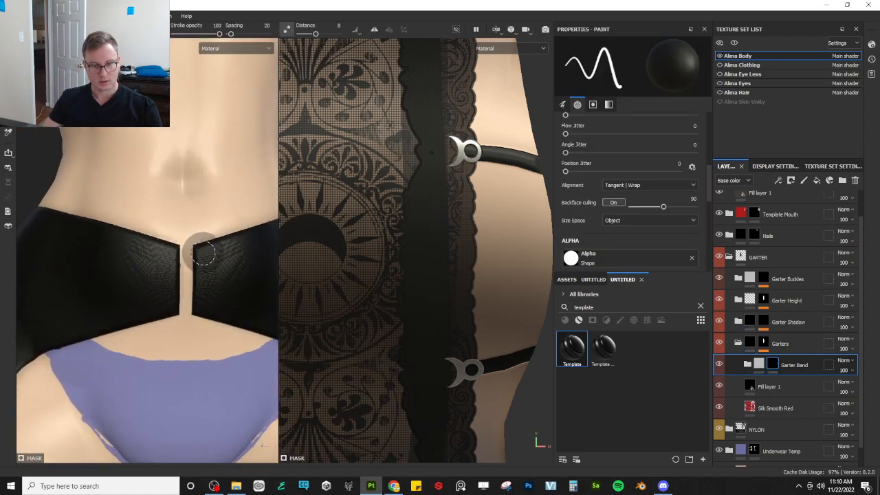
{"action": "key", "text": "x"}
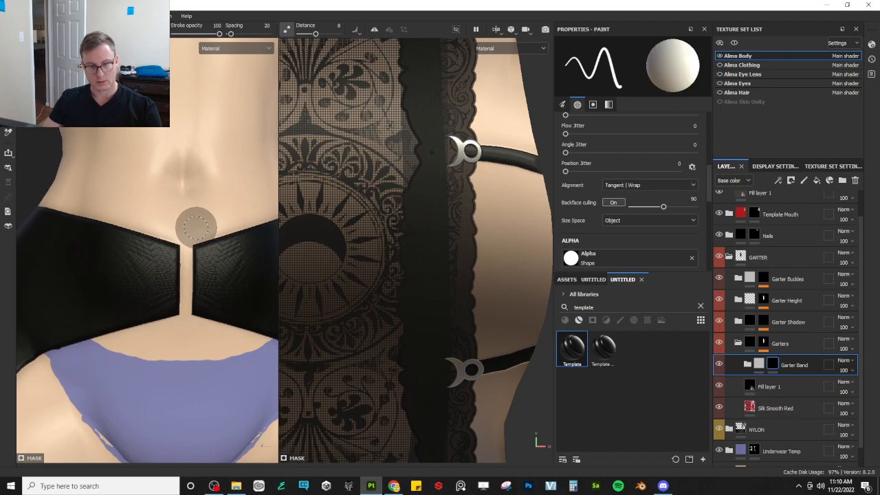
{"action": "scroll", "coordinate": [196, 276], "scroll_direction": "down", "scroll_amount": 3}
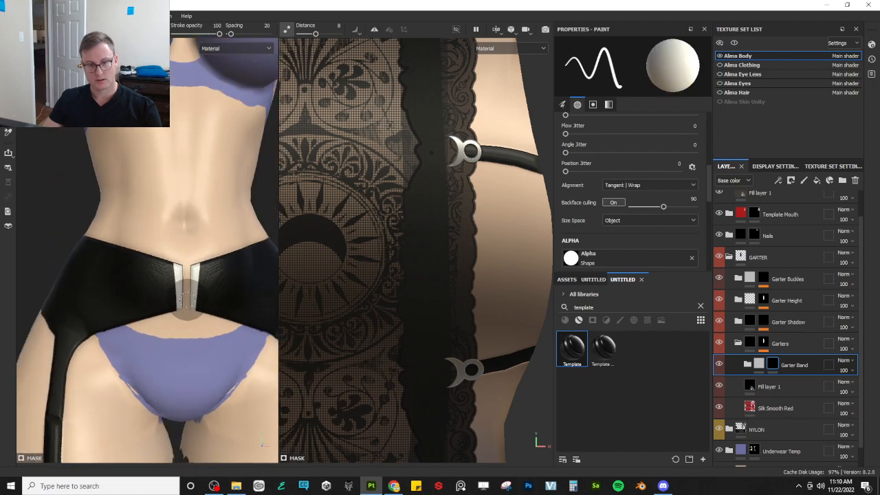
{"action": "left_click", "coordinate": [191, 254]}
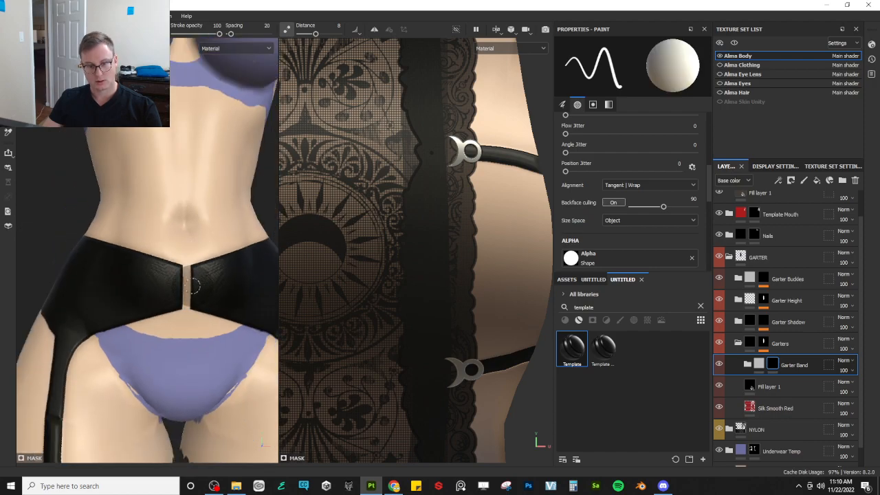
{"action": "left_click", "coordinate": [194, 327], "text": "shift"}
{"action": "left_click_drag", "start_coordinate": [198, 294], "coordinate": [145, 280], "text": "alt"}
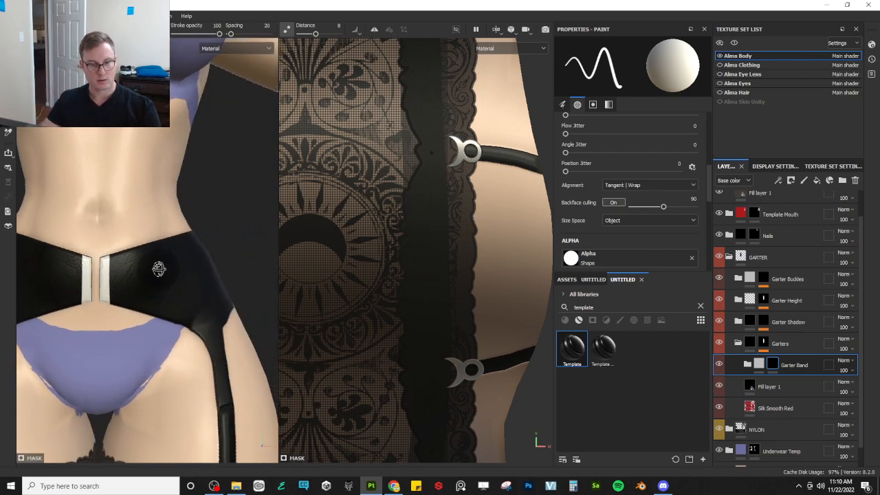
{"action": "left_click_drag", "start_coordinate": [158, 269], "coordinate": [124, 269], "text": "alt"}
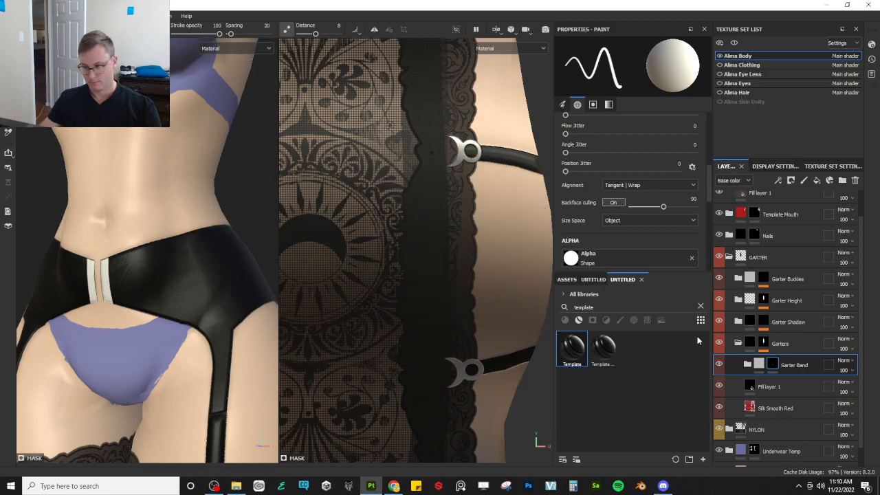
- Toggle the fills in the Garters mask to find the planar projection shaping the hip belt, and copy that fill
{"action": "left_click", "coordinate": [751, 346]}
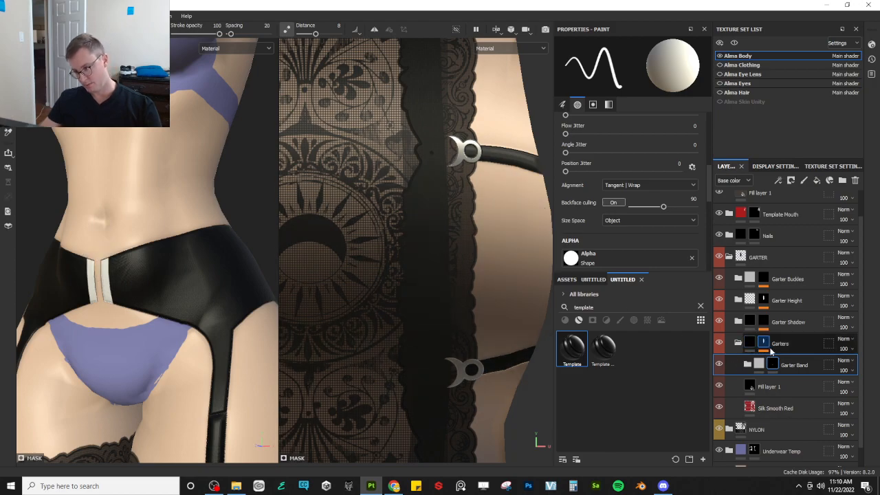
{"action": "left_click", "coordinate": [769, 347]}
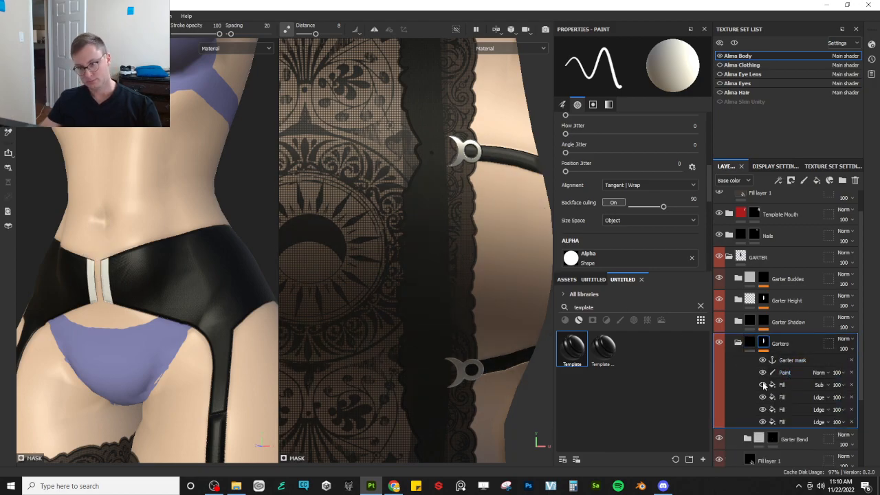
{"action": "left_click", "coordinate": [763, 385]}
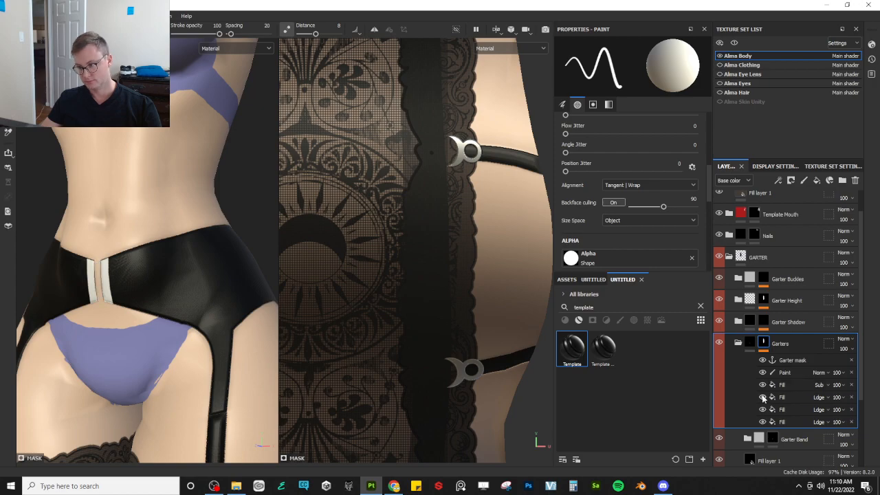
{"action": "left_click", "coordinate": [763, 397]}
{"action": "left_click", "coordinate": [763, 397]}
{"action": "left_click", "coordinate": [792, 397]}
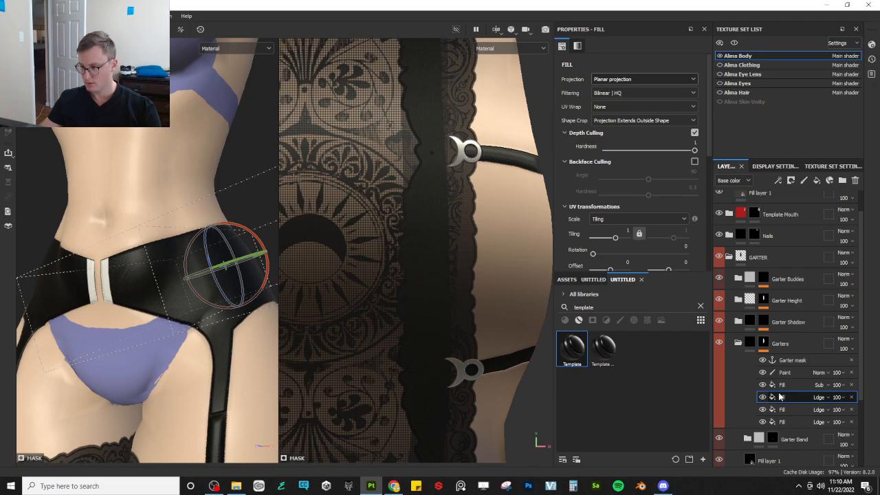
- Paste the copied planar projection fill into the Garter Band mask inside the Garters folder
{"action": "left_click", "coordinate": [740, 343]}
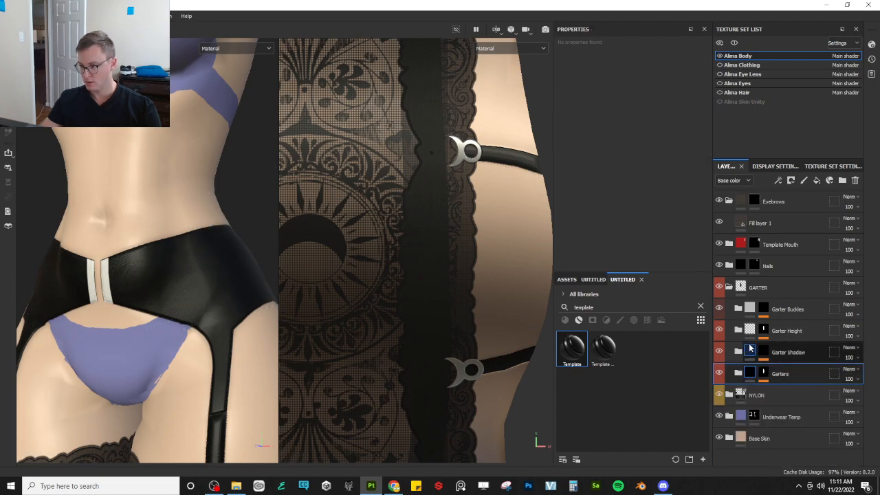
{"action": "left_click", "coordinate": [737, 374]}
{"action": "left_click", "coordinate": [775, 396]}
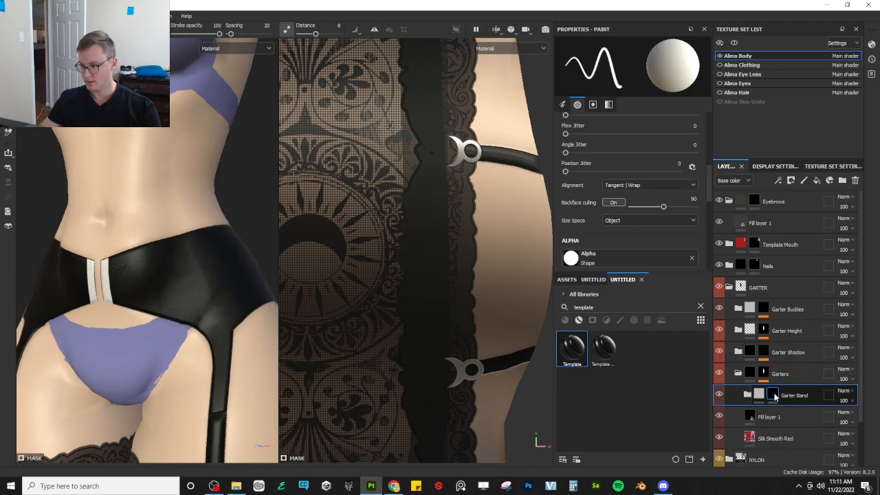
{"action": "left_click", "coordinate": [773, 396]}
{"action": "left_click", "coordinate": [787, 409]}
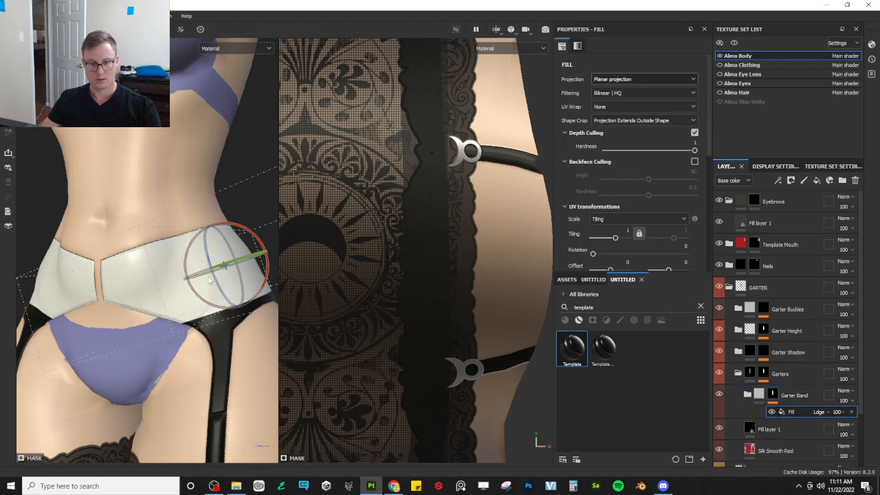
- Move the Garter Band mask's planar projection up the hip so it leaves a thin band along the belt's upper and front edges
{"action": "scroll", "coordinate": [209, 279], "scroll_direction": "down", "scroll_amount": 3}
{"action": "left_click_drag", "start_coordinate": [237, 303], "coordinate": [225, 265]}
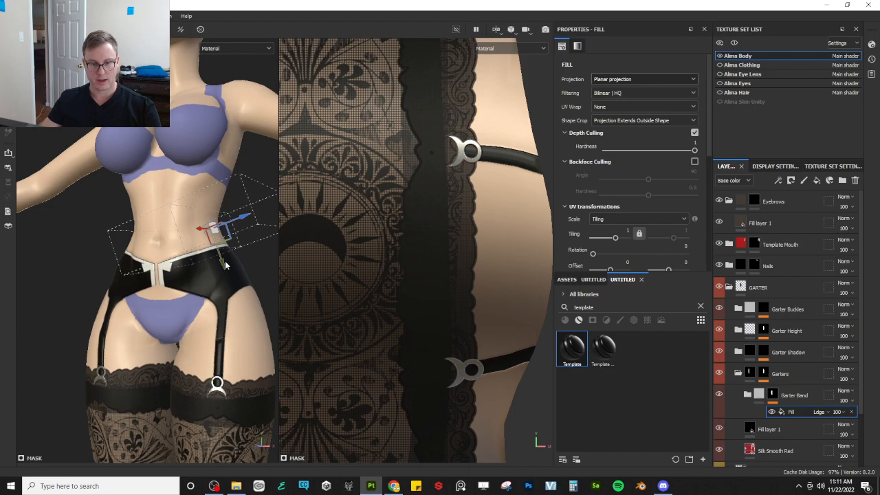
{"action": "left_click_drag", "start_coordinate": [241, 217], "coordinate": [105, 270]}
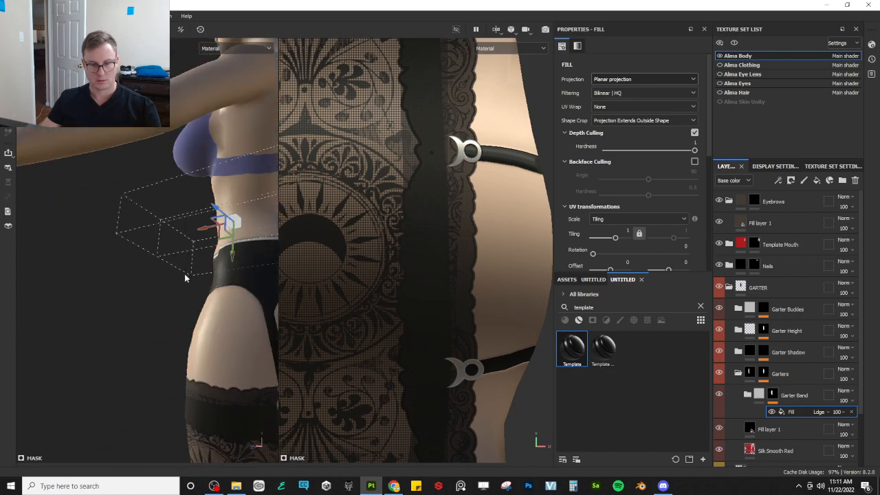
{"action": "left_click_drag", "start_coordinate": [185, 278], "coordinate": [45, 286], "text": "alt"}
{"action": "mouse_move", "coordinate": [122, 274]}
{"action": "left_mouse_down", "text": "alt"}
{"action": "mouse_move", "coordinate": [172, 289]}
{"action": "mouse_move", "coordinate": [176, 282]}
{"action": "mouse_move", "coordinate": [130, 279]}
{"action": "left_mouse_up", "text": "alt"}
{"action": "right_click_drag", "start_coordinate": [131, 279], "coordinate": [158, 271], "text": "alt"}
{"action": "left_click_drag", "start_coordinate": [158, 271], "coordinate": [117, 187], "text": "alt"}
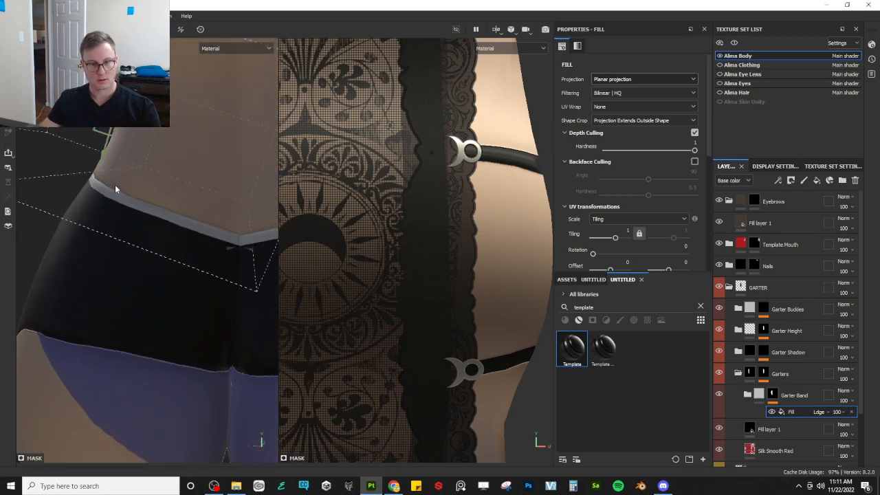
- Rotate the planar projection slightly to even out the band, and check it from the back, side and front
{"action": "left_click_drag", "start_coordinate": [132, 125], "coordinate": [112, 120]}
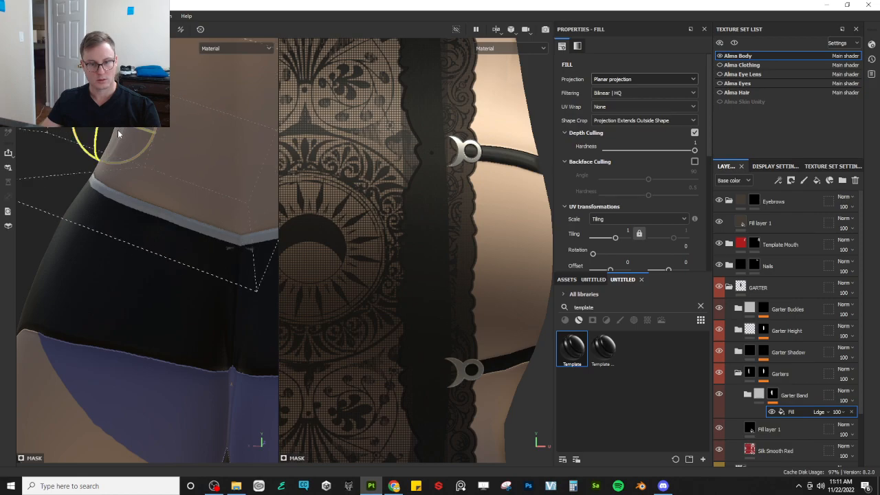
{"action": "left_click_drag", "start_coordinate": [135, 156], "coordinate": [123, 197], "text": "alt"}
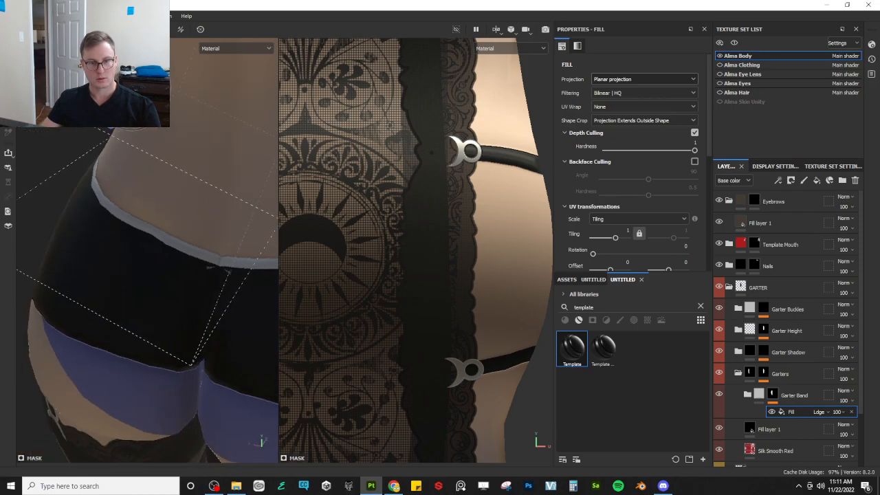
{"action": "left_click_drag", "start_coordinate": [73, 189], "coordinate": [214, 206], "text": "alt"}
{"action": "scroll", "coordinate": [165, 187], "scroll_direction": "down", "scroll_amount": 5}
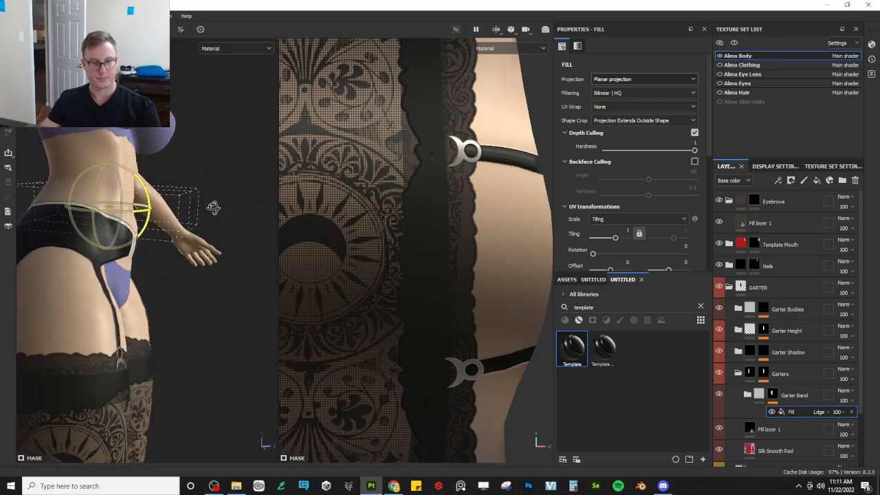
{"action": "left_click_drag", "start_coordinate": [150, 232], "coordinate": [85, 249], "text": "alt"}
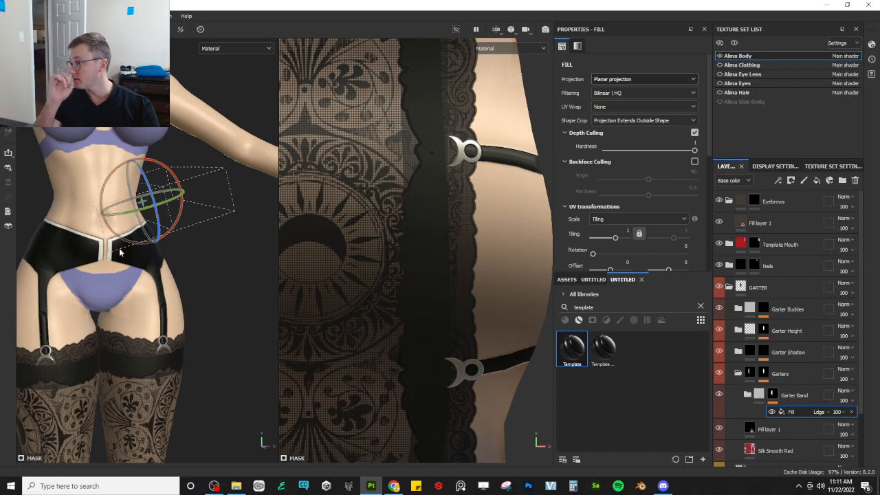
{"action": "scroll", "coordinate": [120, 252], "scroll_direction": "up", "scroll_amount": 4}
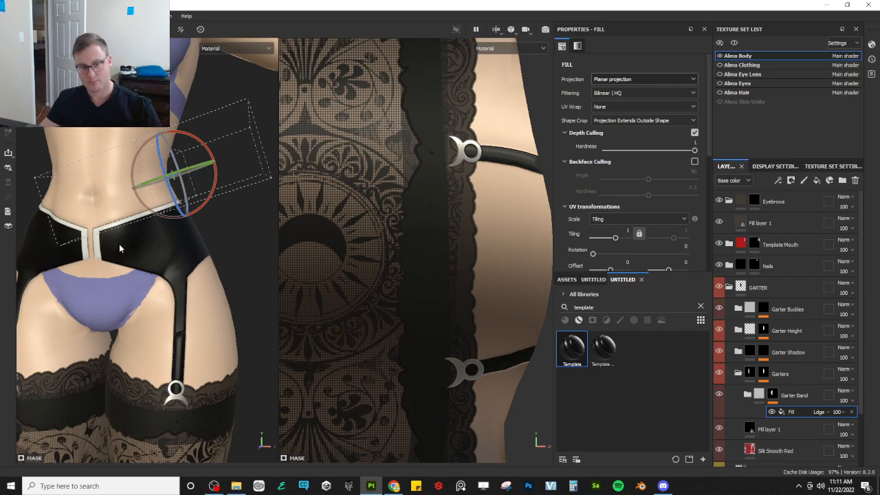
{"action": "scroll", "coordinate": [151, 253], "scroll_direction": "up", "scroll_amount": 2}
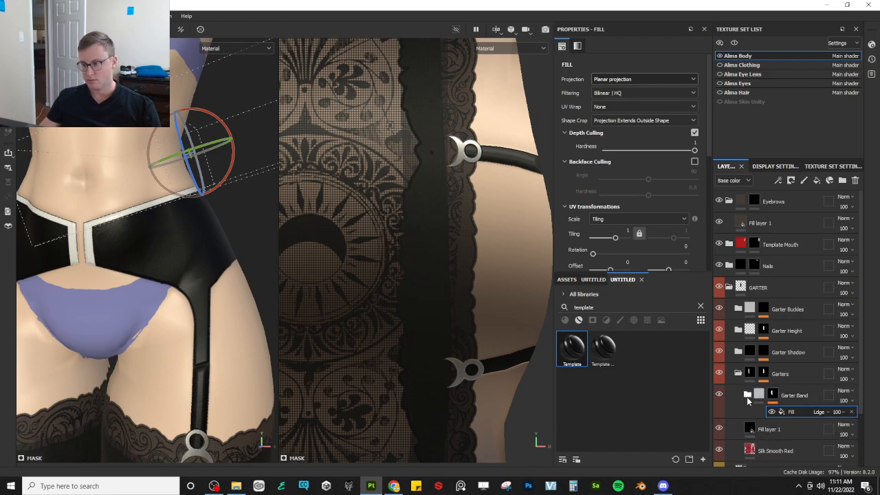
- Limit Fill layer 1 in the Garter Band folder to the color and height channels, and set its height to 0.1170
{"action": "left_click", "coordinate": [749, 399]}
{"action": "left_click", "coordinate": [763, 426]}
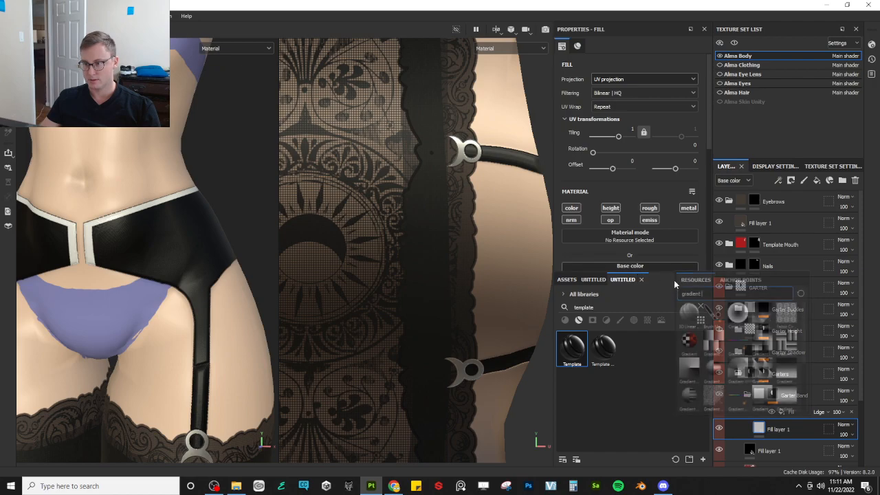
{"action": "left_click", "coordinate": [608, 209]}
{"action": "scroll", "coordinate": [623, 196], "scroll_direction": "down", "scroll_amount": 3}
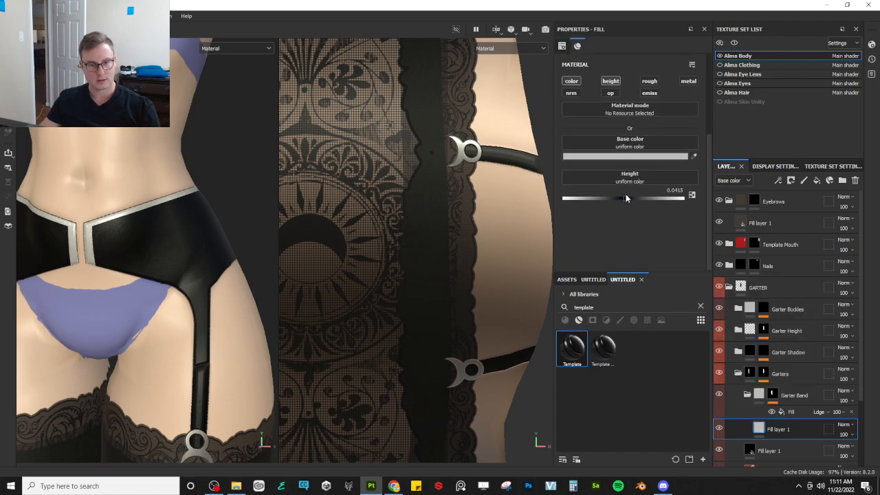
{"action": "left_click", "coordinate": [627, 198]}
{"action": "scroll", "coordinate": [189, 230], "scroll_direction": "up", "scroll_amount": 3}
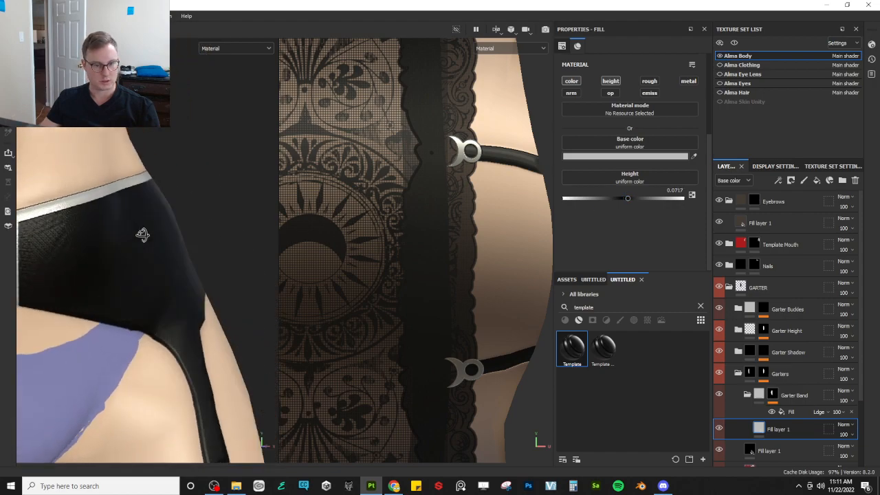
{"action": "scroll", "coordinate": [184, 238], "scroll_direction": "up", "scroll_amount": 2}
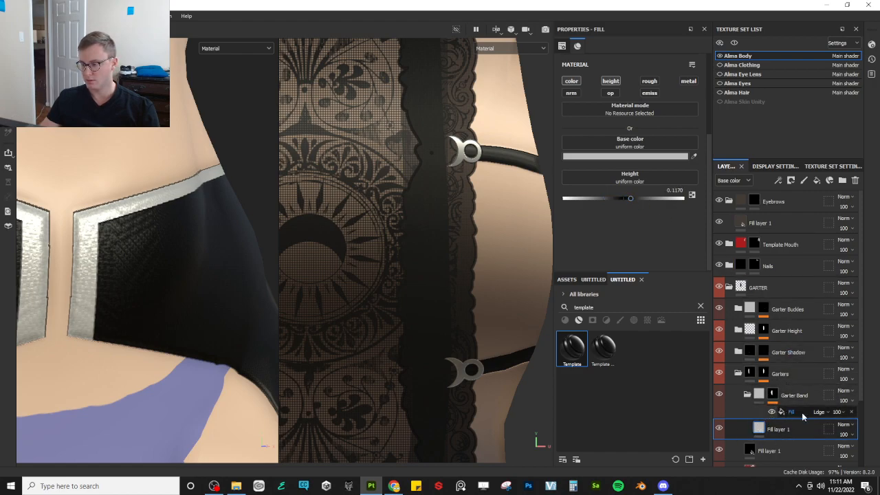
- Preview the band's relief with the fill layer's color channel switched off, and switch the color back on
{"action": "left_click", "coordinate": [572, 80]}
{"action": "scroll", "coordinate": [185, 242], "scroll_direction": "down", "scroll_amount": 5}
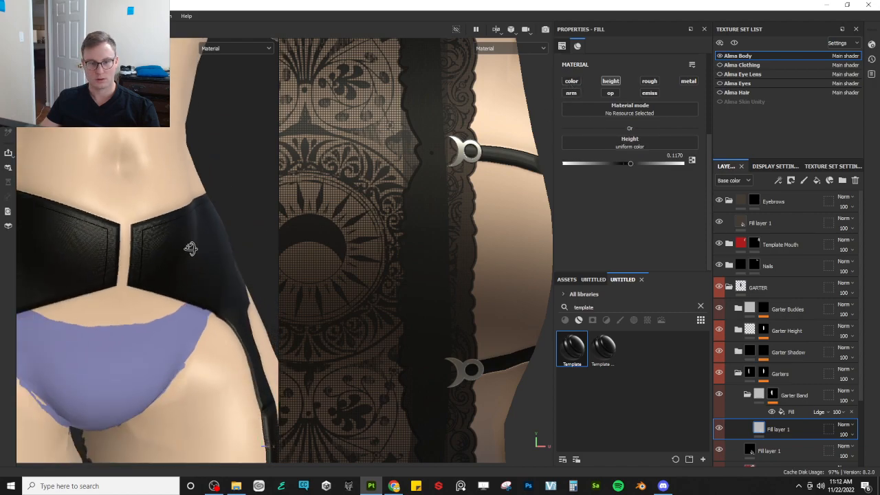
{"action": "scroll", "coordinate": [223, 298], "scroll_direction": "down", "scroll_amount": 1}
{"action": "scroll", "coordinate": [336, 259], "scroll_direction": "up", "scroll_amount": 1}
{"action": "left_click", "coordinate": [572, 81]}
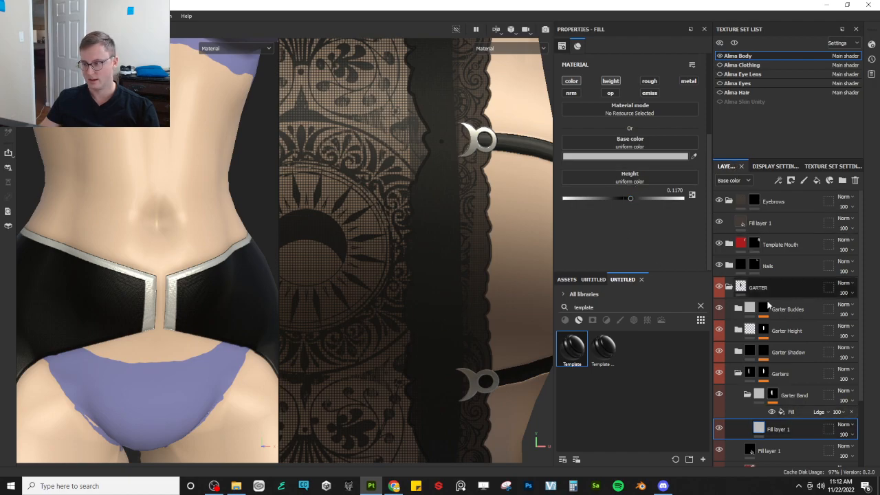
- Add a Mask Outline filter to the Garter Band mask, above its planar projection fill
{"action": "left_click", "coordinate": [772, 394]}
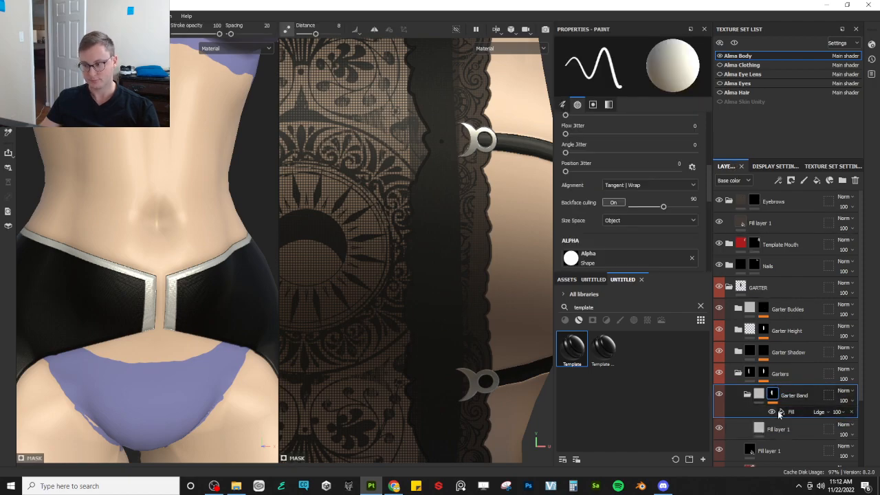
{"action": "right_click", "coordinate": [773, 397]}
{"action": "left_click", "coordinate": [782, 365]}
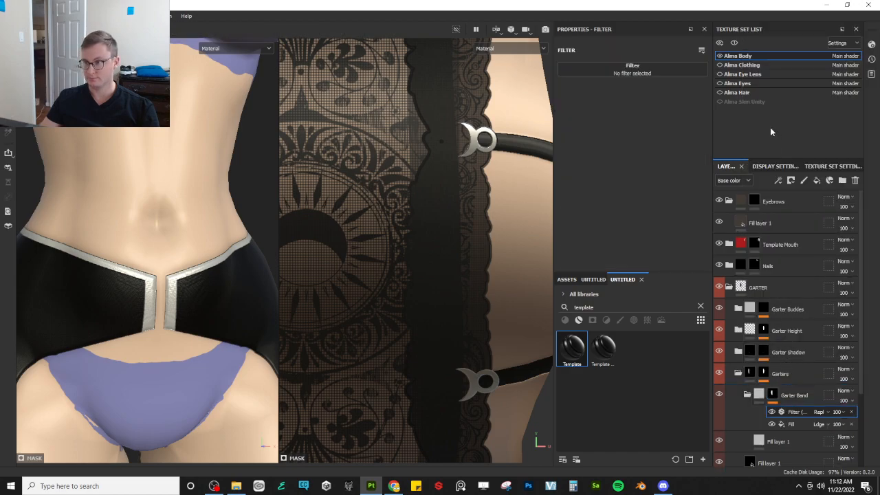
{"action": "left_click", "coordinate": [657, 73]}
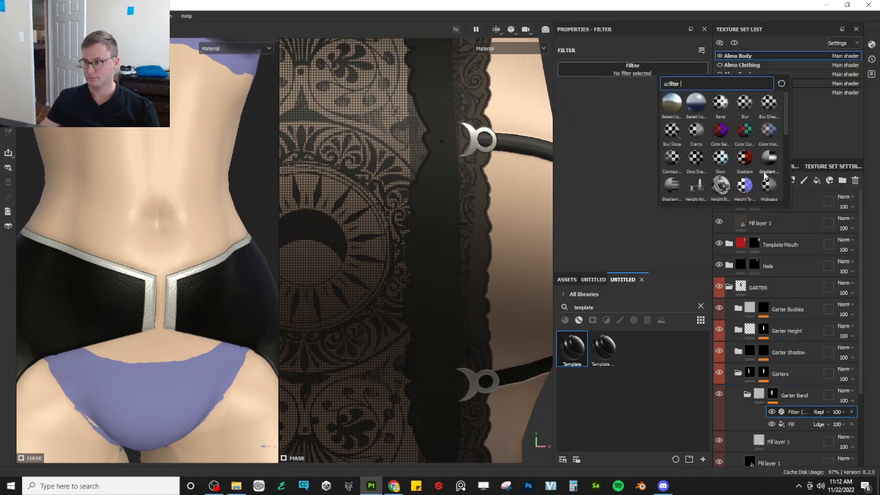
{"action": "scroll", "coordinate": [765, 177], "scroll_direction": "down", "scroll_amount": 5}
{"action": "left_click", "coordinate": [664, 154]}
{"action": "scroll", "coordinate": [224, 270], "scroll_direction": "up", "scroll_amount": 2}
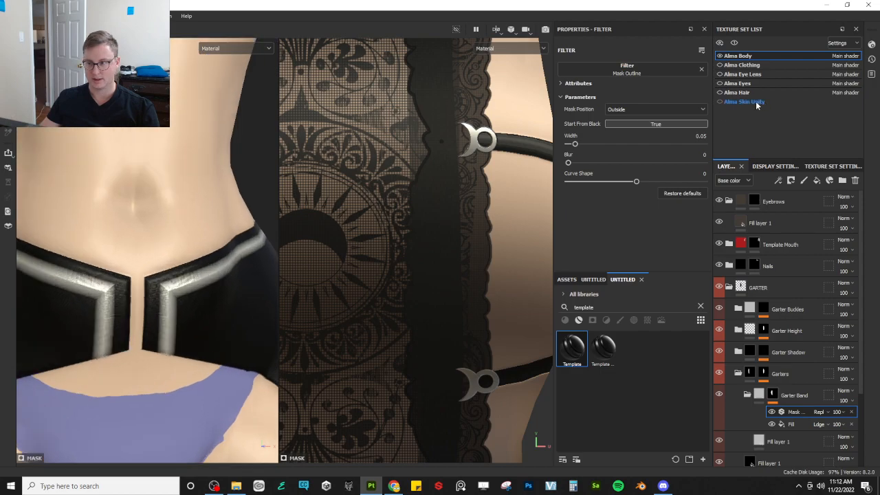
- Set the Mask Outline filter's Mask Position to Both and its width to 0.03
{"action": "left_click", "coordinate": [658, 111]}
{"action": "left_click", "coordinate": [622, 135]}
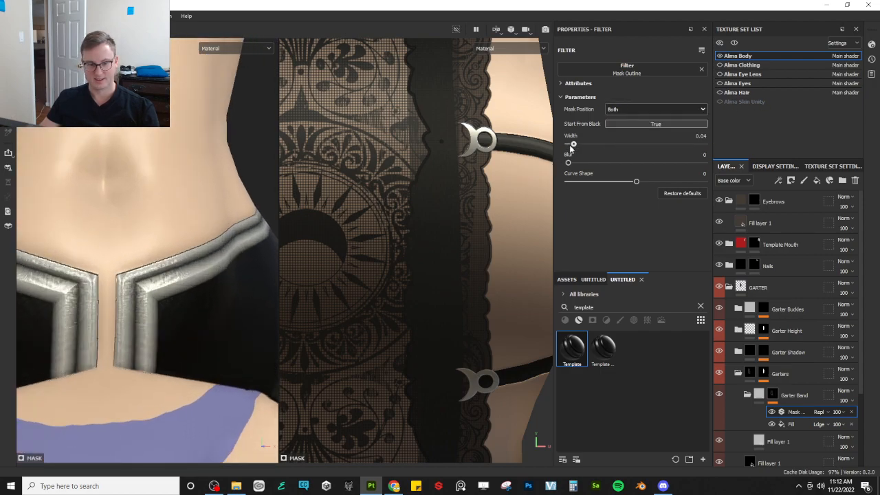
{"action": "left_click_drag", "start_coordinate": [570, 146], "coordinate": [572, 144]}
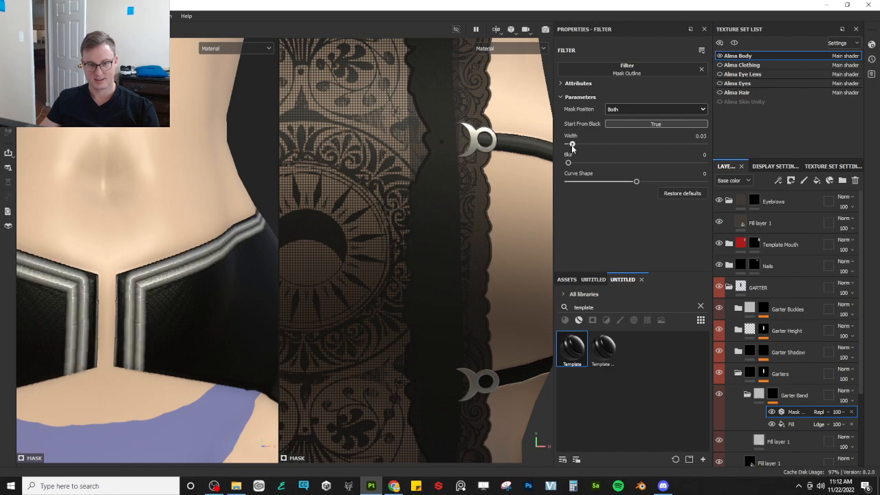
{"action": "scroll", "coordinate": [236, 254], "scroll_direction": "down", "scroll_amount": 3}
{"action": "mouse_move", "coordinate": [161, 265]}
{"action": "left_mouse_down", "text": "alt"}
{"action": "mouse_move", "coordinate": [362, 269]}
{"action": "mouse_move", "coordinate": [172, 268]}
{"action": "left_mouse_up", "text": "alt"}
{"action": "scroll", "coordinate": [172, 268], "scroll_direction": "up", "scroll_amount": 5}
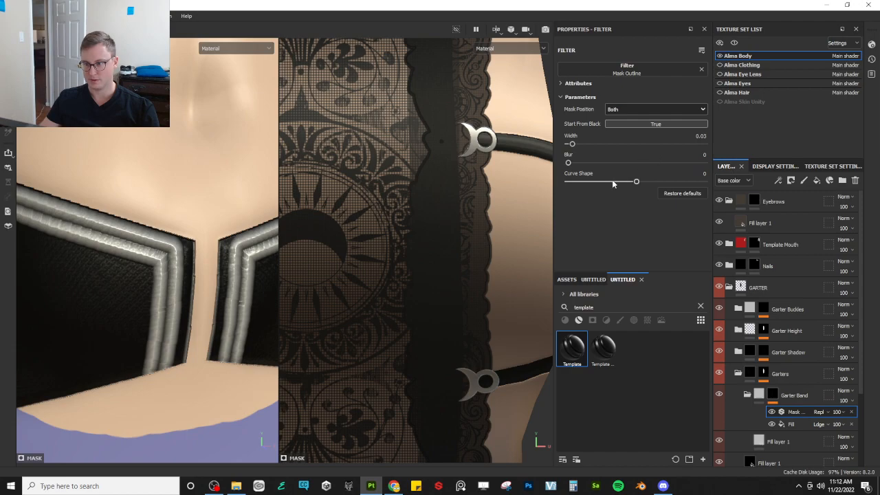
- Set the Mask Outline filter's blur to 0.02 and check the softened outline on the belt
{"action": "left_click_drag", "start_coordinate": [570, 162], "coordinate": [571, 163]}
{"action": "scroll", "coordinate": [242, 264], "scroll_direction": "down", "scroll_amount": 4}
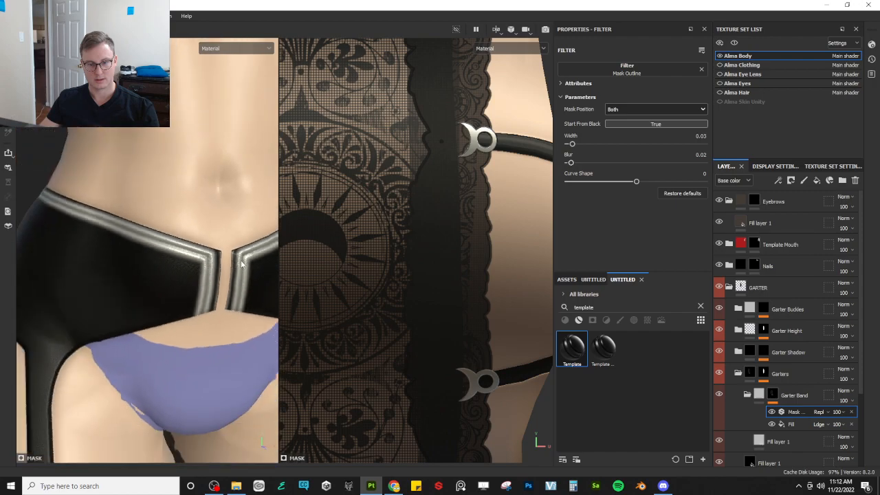
{"action": "middle_click_drag", "start_coordinate": [220, 268], "coordinate": [129, 253], "text": "alt"}
{"action": "left_click_drag", "start_coordinate": [129, 253], "coordinate": [152, 271], "text": "alt"}
{"action": "scroll", "coordinate": [173, 254], "scroll_direction": "down", "scroll_amount": 4}
{"action": "scroll", "coordinate": [185, 281], "scroll_direction": "up", "scroll_amount": 3}
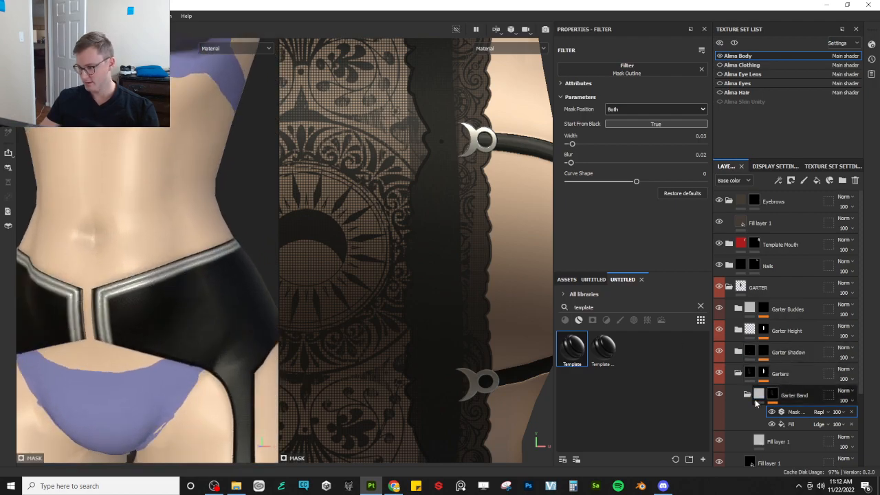
- Disable the color channel of the Garter Band's Fill layer 1 and inspect the height-only trim around the belt
{"action": "left_click", "coordinate": [778, 442]}
{"action": "left_click", "coordinate": [574, 80]}
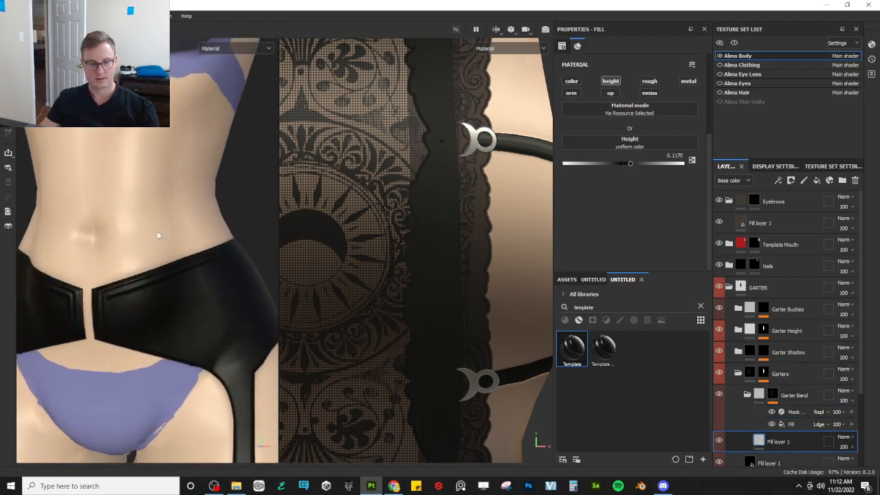
{"action": "scroll", "coordinate": [140, 273], "scroll_direction": "down", "scroll_amount": 3}
{"action": "mouse_move", "coordinate": [140, 273]}
{"action": "left_mouse_down", "text": "alt"}
{"action": "mouse_move", "coordinate": [186, 242]}
{"action": "mouse_move", "coordinate": [129, 265]}
{"action": "mouse_move", "coordinate": [148, 277]}
{"action": "left_mouse_up", "text": "alt"}
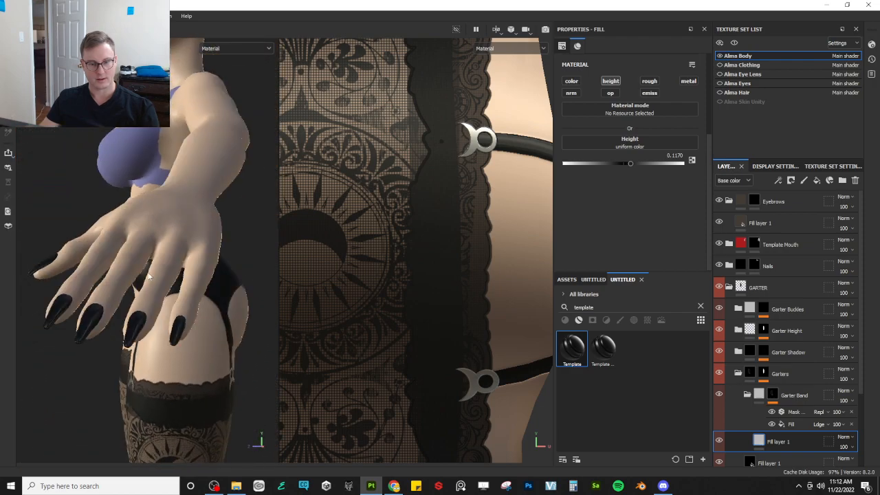
{"action": "left_click_drag", "start_coordinate": [92, 294], "coordinate": [206, 276], "text": "alt"}
{"action": "middle_click_drag", "start_coordinate": [110, 300], "coordinate": [207, 263], "text": "alt"}
{"action": "scroll", "coordinate": [196, 265], "scroll_direction": "down", "scroll_amount": 5}
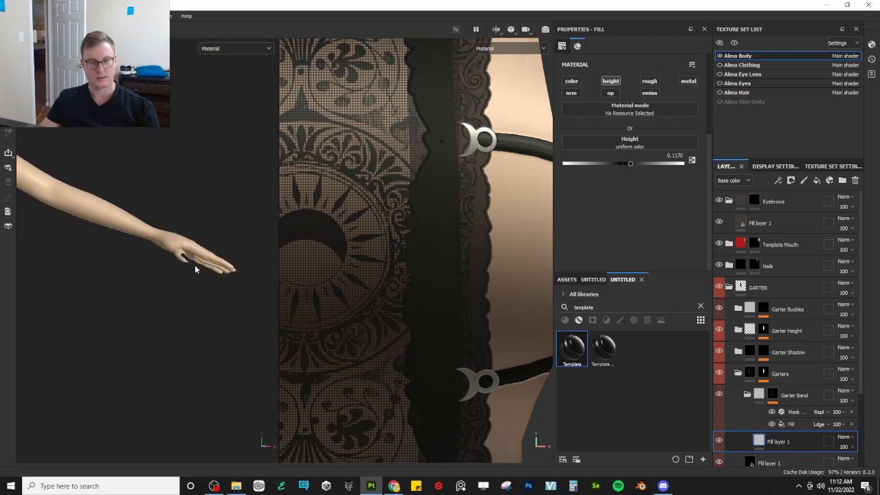
{"action": "middle_click_drag", "start_coordinate": [86, 270], "coordinate": [167, 277], "text": "alt"}
{"action": "scroll", "coordinate": [162, 279], "scroll_direction": "up", "scroll_amount": 6}
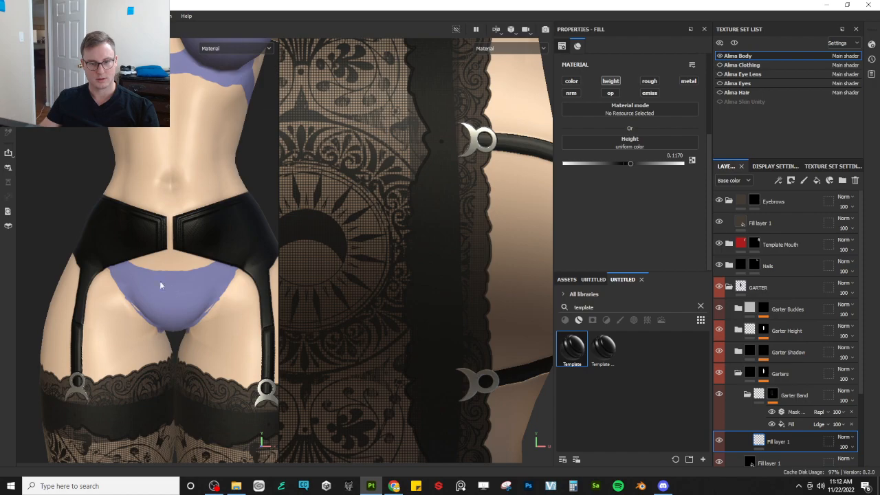
- Examine the raised trim on the garter belt from the front and the side
{"action": "left_click_drag", "start_coordinate": [160, 281], "coordinate": [172, 236], "text": "alt"}
{"action": "scroll", "coordinate": [171, 236], "scroll_direction": "down", "scroll_amount": 5}
{"action": "left_click_drag", "start_coordinate": [73, 255], "coordinate": [148, 252], "text": "alt"}
{"action": "middle_click_drag", "start_coordinate": [148, 252], "coordinate": [181, 248], "text": "alt"}
{"action": "scroll", "coordinate": [180, 248], "scroll_direction": "up", "scroll_amount": 5}
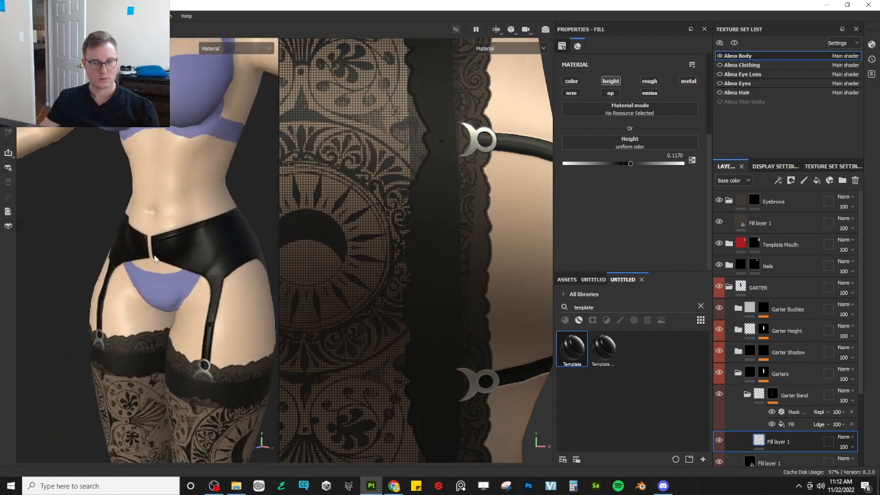
{"action": "left_click_drag", "start_coordinate": [193, 240], "coordinate": [185, 216], "text": "alt"}
{"action": "scroll", "coordinate": [187, 235], "scroll_direction": "down", "scroll_amount": 5}
{"action": "middle_click_drag", "start_coordinate": [184, 216], "coordinate": [146, 241], "text": "alt"}
{"action": "scroll", "coordinate": [146, 241], "scroll_direction": "up", "scroll_amount": 5}
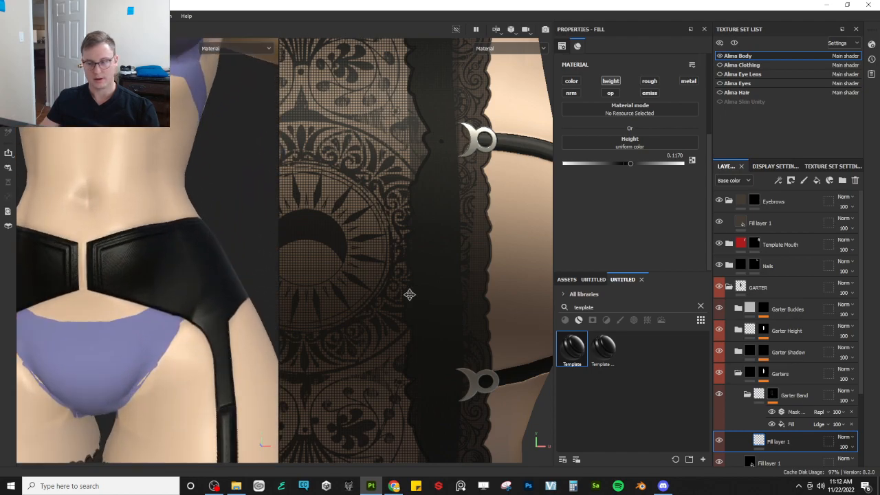
- Activate the Garter Band mask for painting and bring the front garter strap into close view
{"action": "left_click", "coordinate": [773, 395]}
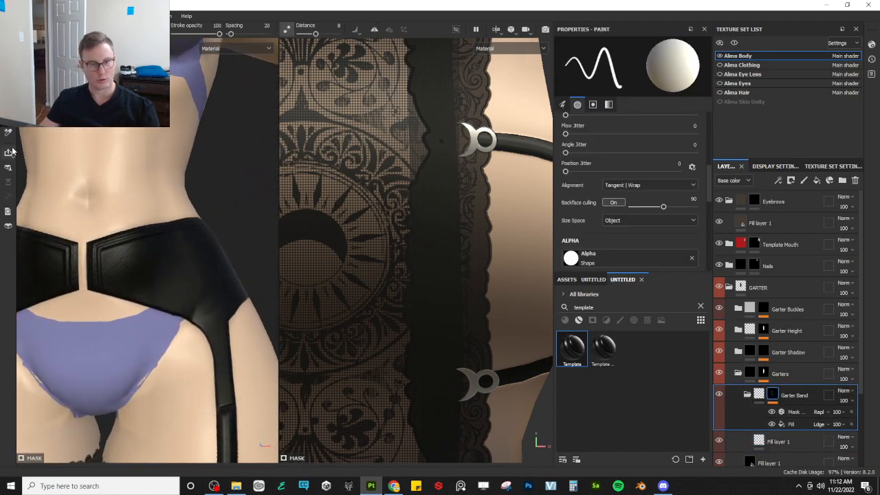
{"action": "left_click_drag", "start_coordinate": [201, 349], "coordinate": [150, 342], "text": "alt"}
{"action": "middle_click_drag", "start_coordinate": [150, 343], "coordinate": [133, 269], "text": "alt"}
{"action": "scroll", "coordinate": [133, 269], "scroll_direction": "up", "scroll_amount": 4}
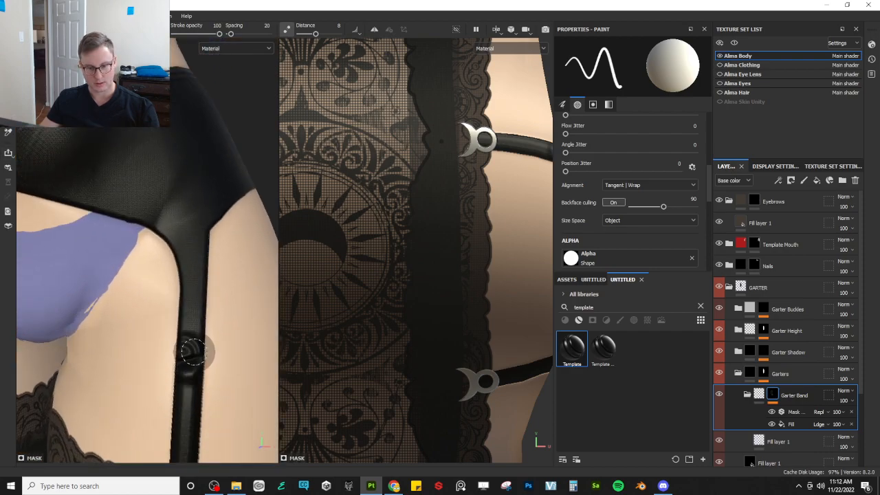
{"action": "mouse_move", "coordinate": [232, 350]}
{"action": "left_mouse_down", "text": "alt"}
{"action": "mouse_move", "coordinate": [197, 315]}
{"action": "mouse_move", "coordinate": [145, 330]}
{"action": "mouse_move", "coordinate": [162, 315]}
{"action": "mouse_move", "coordinate": [122, 360]}
{"action": "left_mouse_up", "text": "alt"}
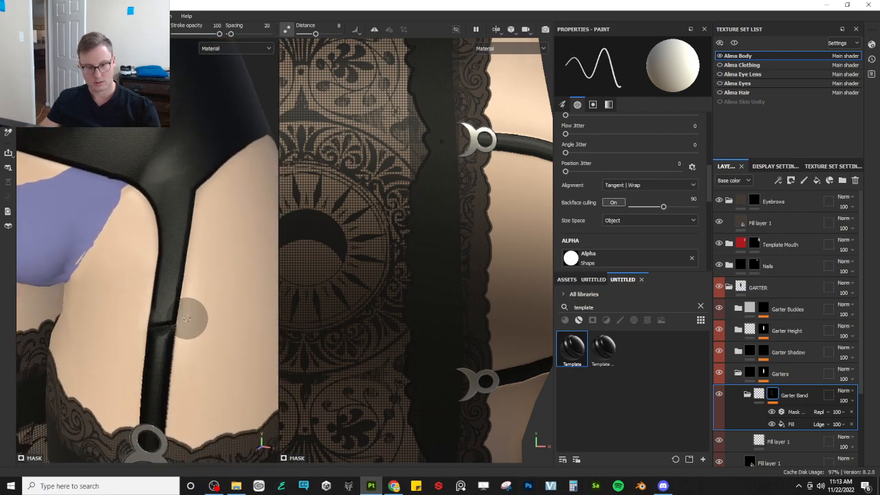
- Try painting a straight band along the belt's lower front edge and down the inner edge of the strap
{"action": "scroll", "coordinate": [199, 291], "scroll_direction": "down", "scroll_amount": 4}
{"action": "mouse_move", "coordinate": [202, 289]}
{"action": "left_mouse_down", "text": "alt"}
{"action": "mouse_move", "coordinate": [195, 295]}
{"action": "mouse_move", "coordinate": [197, 282]}
{"action": "left_mouse_up", "text": "alt"}
{"action": "middle_click_drag", "start_coordinate": [161, 264], "coordinate": [193, 295], "text": "alt"}
{"action": "scroll", "coordinate": [186, 291], "scroll_direction": "up", "scroll_amount": 3}
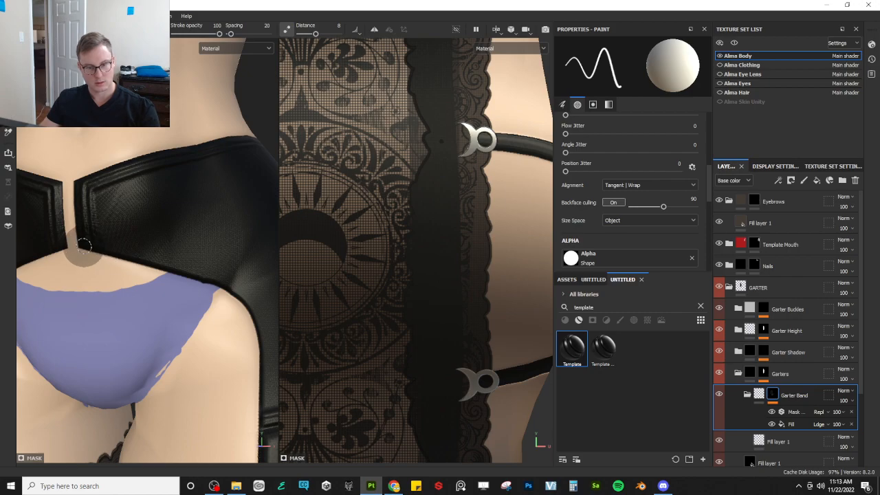
{"action": "left_click", "coordinate": [219, 282], "text": "shift"}
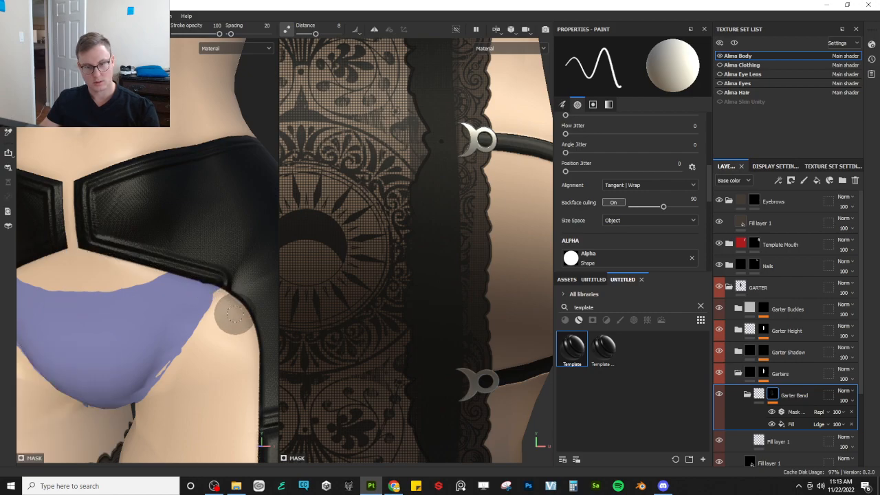
{"action": "mouse_move", "coordinate": [234, 316]}
{"action": "left_mouse_down", "text": "alt"}
{"action": "mouse_move", "coordinate": [123, 256]}
{"action": "mouse_move", "coordinate": [117, 265]}
{"action": "left_mouse_up", "text": "alt"}
{"action": "key", "text": "ctrl+z"}
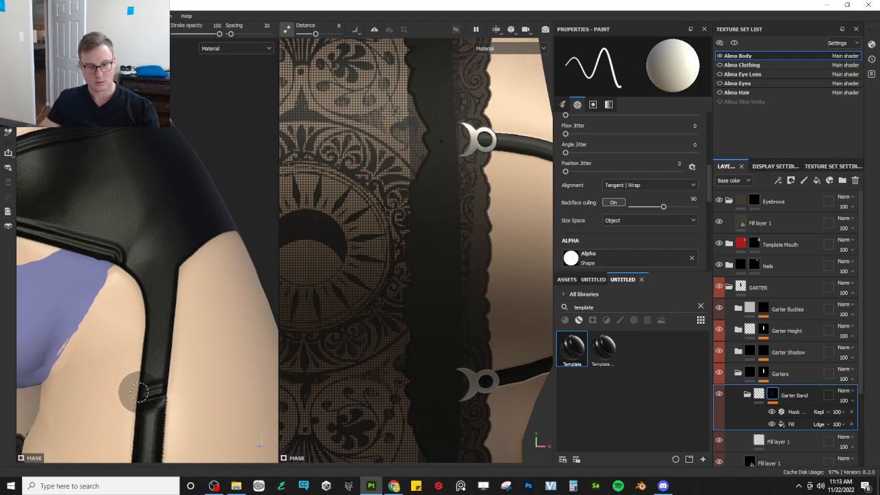
{"action": "key", "text": "shift"}
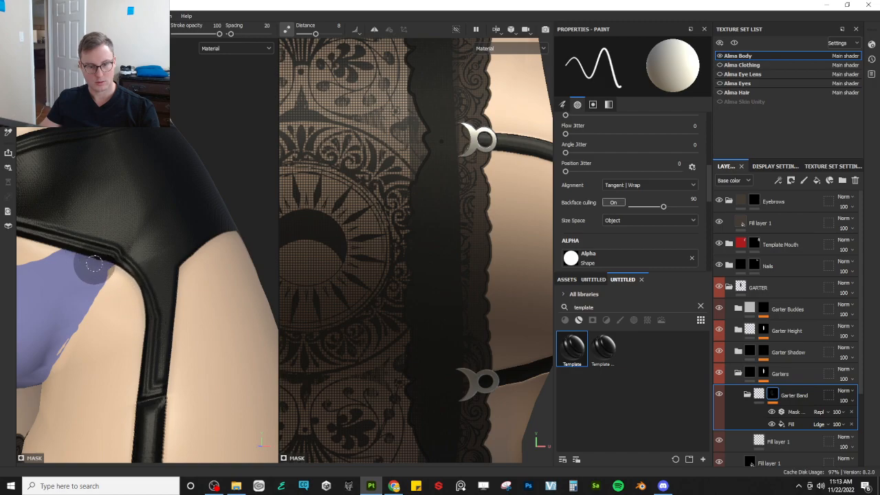
- Undo the band strokes painted along the belt's lower front edge and strap
{"action": "scroll", "coordinate": [176, 296], "scroll_direction": "down", "scroll_amount": 3}
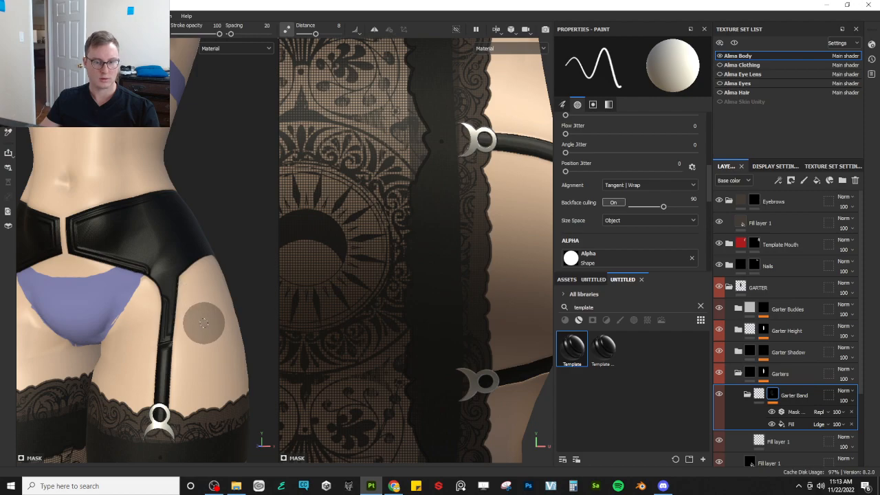
{"action": "left_click_drag", "start_coordinate": [177, 234], "coordinate": [209, 272], "text": "alt"}
{"action": "scroll", "coordinate": [209, 272], "scroll_direction": "up", "scroll_amount": 3}
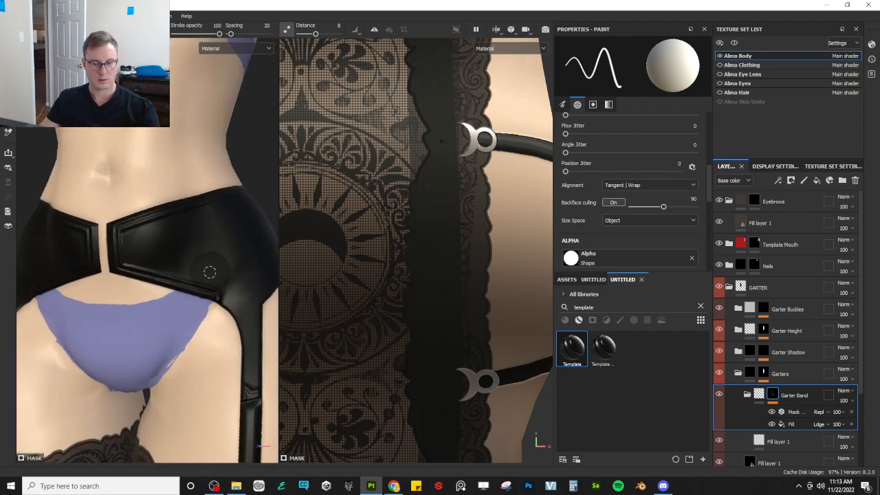
{"action": "key", "text": "ctrl+z"}
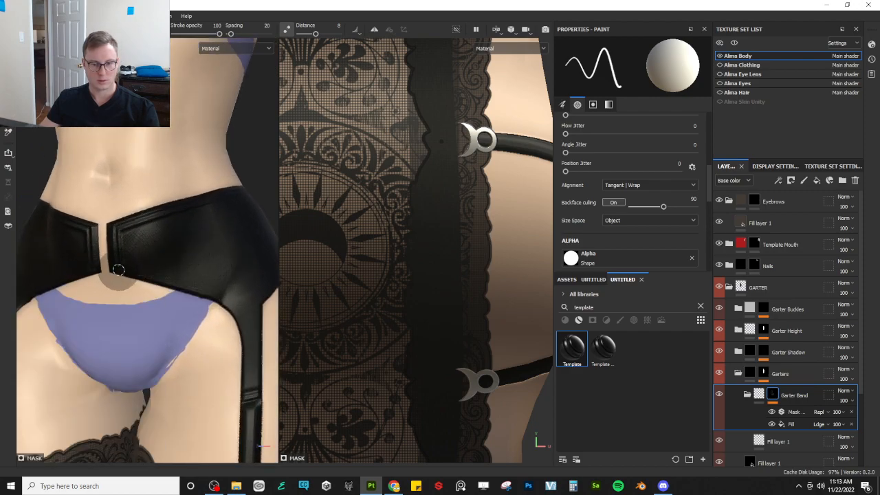
{"action": "mouse_move", "coordinate": [213, 330]}
{"action": "left_mouse_down", "text": "alt"}
{"action": "mouse_move", "coordinate": [265, 302]}
{"action": "mouse_move", "coordinate": [130, 309]}
{"action": "mouse_move", "coordinate": [173, 309]}
{"action": "left_mouse_up", "text": "alt"}
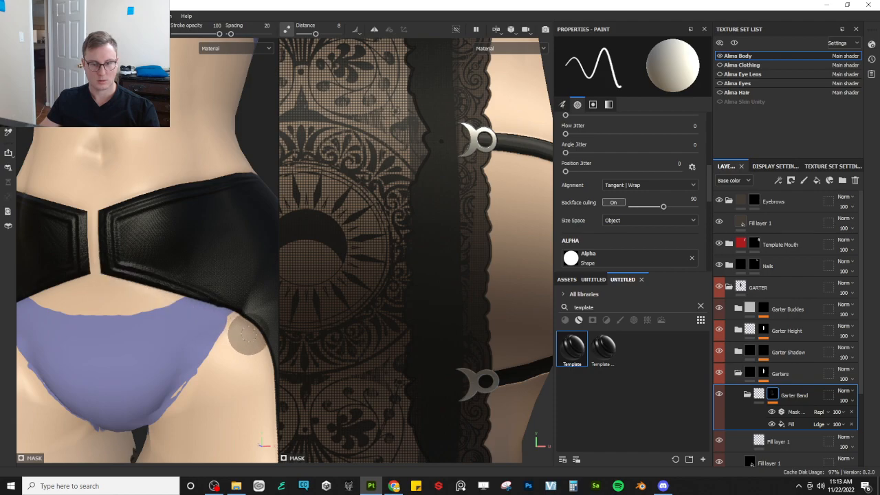
- Paint a straight band along the belt's lower back edge on the Garter Band mask
{"action": "scroll", "coordinate": [201, 327], "scroll_direction": "down", "scroll_amount": 4}
{"action": "left_click_drag", "start_coordinate": [173, 332], "coordinate": [71, 334], "text": "alt"}
{"action": "scroll", "coordinate": [114, 303], "scroll_direction": "up", "scroll_amount": 3}
{"action": "mouse_move", "coordinate": [165, 314]}
{"action": "left_mouse_down", "text": "ctrl+alt"}
{"action": "mouse_move", "coordinate": [95, 292]}
{"action": "mouse_move", "coordinate": [57, 268]}
{"action": "left_mouse_up", "text": "ctrl+alt"}
{"action": "scroll", "coordinate": [72, 259], "scroll_direction": "down", "scroll_amount": 2}
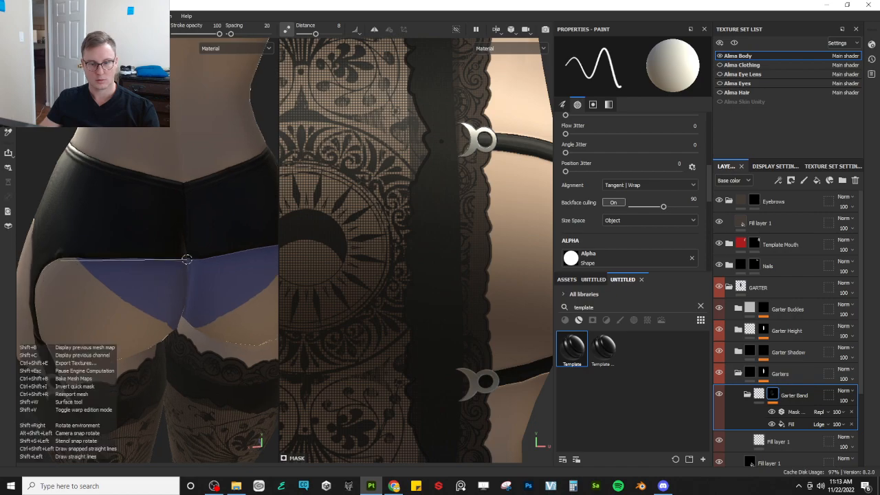
{"action": "mouse_move", "coordinate": [181, 258]}
{"action": "left_mouse_down", "text": "alt"}
{"action": "mouse_move", "coordinate": [56, 245]}
{"action": "mouse_move", "coordinate": [123, 278]}
{"action": "mouse_move", "coordinate": [123, 288]}
{"action": "left_mouse_up", "text": "alt"}
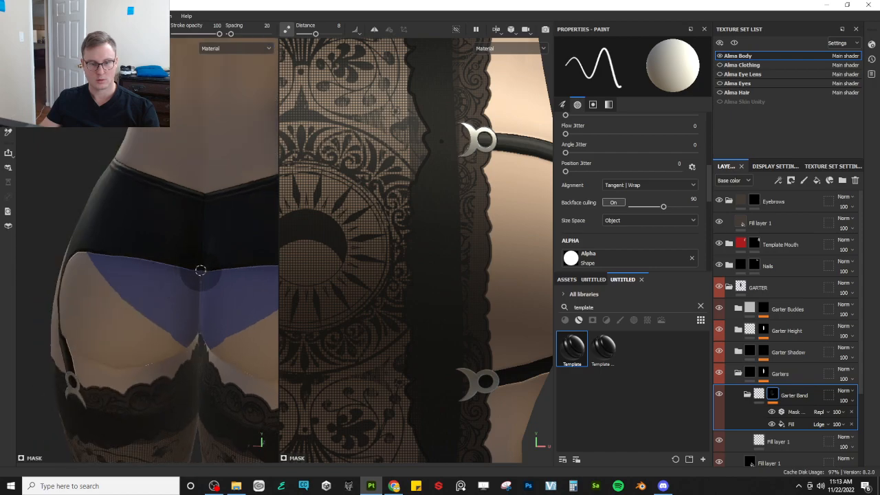
{"action": "left_click", "coordinate": [88, 250], "text": "shift"}
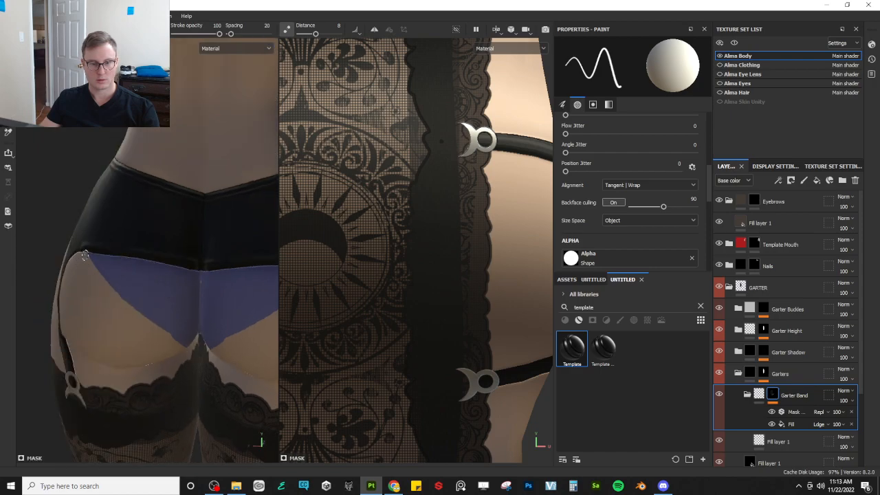
- Extend the straight mask strokes along the rear of the belt and across the rear garter strap
{"action": "left_click_drag", "start_coordinate": [152, 257], "coordinate": [139, 259], "text": "alt"}
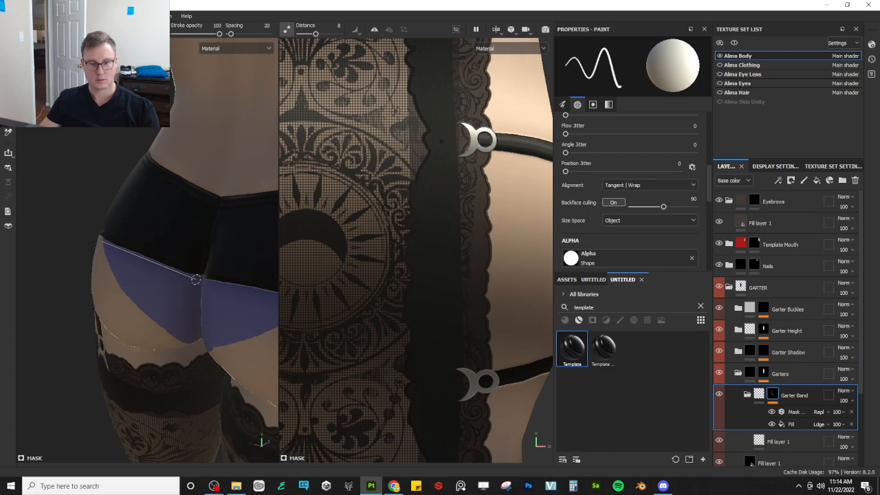
{"action": "key", "text": "shift"}
{"action": "mouse_move", "coordinate": [203, 276]}
{"action": "left_mouse_down", "text": "alt"}
{"action": "mouse_move", "coordinate": [167, 249]}
{"action": "mouse_move", "coordinate": [247, 229]}
{"action": "mouse_move", "coordinate": [212, 263]}
{"action": "mouse_move", "coordinate": [183, 243]}
{"action": "mouse_move", "coordinate": [114, 268]}
{"action": "mouse_move", "coordinate": [148, 256]}
{"action": "left_mouse_up", "text": "alt"}
{"action": "key", "text": "f"}
{"action": "scroll", "coordinate": [133, 264], "scroll_direction": "up", "scroll_amount": 5}
{"action": "scroll", "coordinate": [134, 260], "scroll_direction": "up", "scroll_amount": 6}
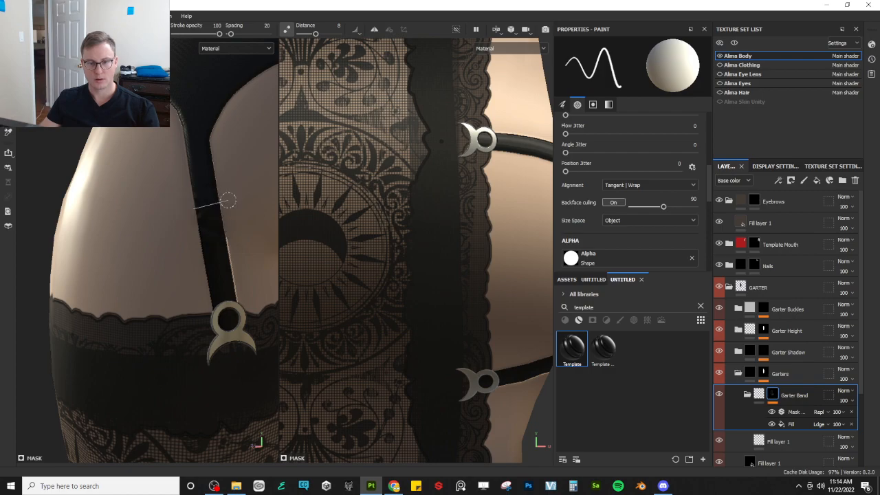
- Review the whole garter belt and its straps on the character from the front at several distances
{"action": "left_click_drag", "start_coordinate": [183, 238], "coordinate": [213, 300], "text": "alt"}
{"action": "scroll", "coordinate": [130, 221], "scroll_direction": "down", "scroll_amount": 6}
{"action": "left_click_drag", "start_coordinate": [128, 269], "coordinate": [142, 275], "text": "alt"}
{"action": "middle_click_drag", "start_coordinate": [142, 275], "coordinate": [144, 293], "text": "alt"}
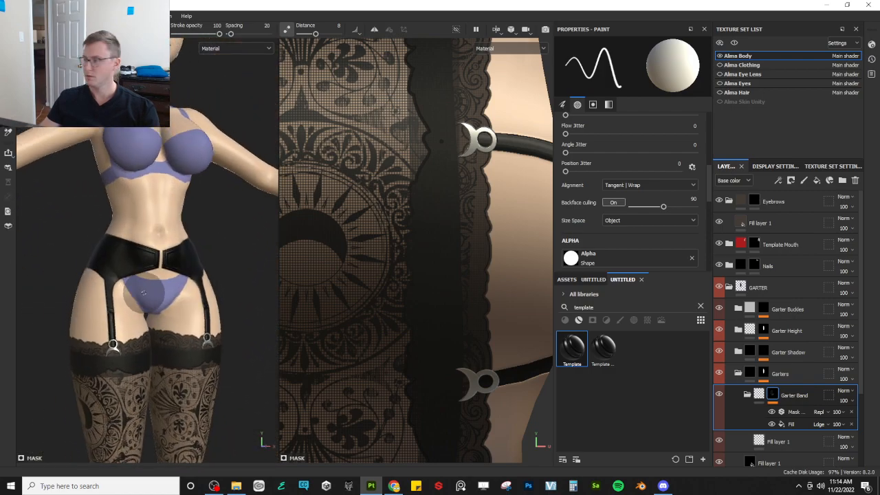
{"action": "scroll", "coordinate": [145, 296], "scroll_direction": "up", "scroll_amount": 4}
{"action": "left_click_drag", "start_coordinate": [172, 309], "coordinate": [157, 272], "text": "alt"}
{"action": "scroll", "coordinate": [142, 254], "scroll_direction": "down", "scroll_amount": 5}
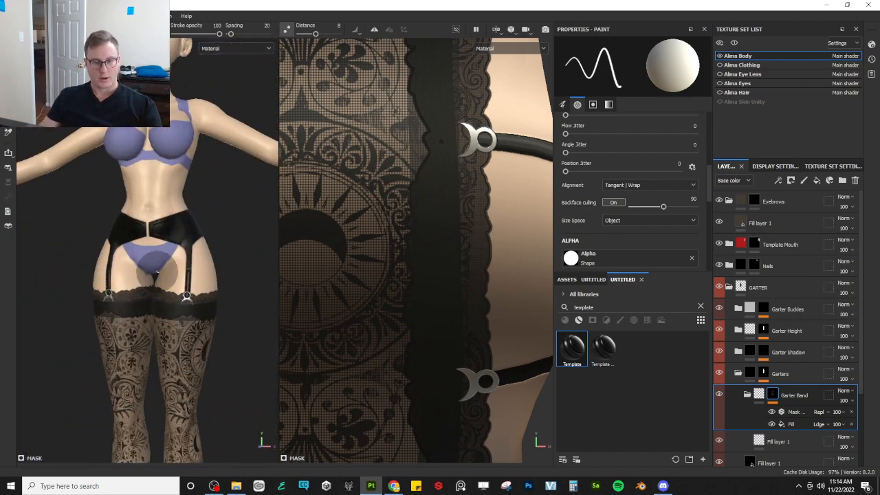
{"action": "scroll", "coordinate": [152, 297], "scroll_direction": "up", "scroll_amount": 4}
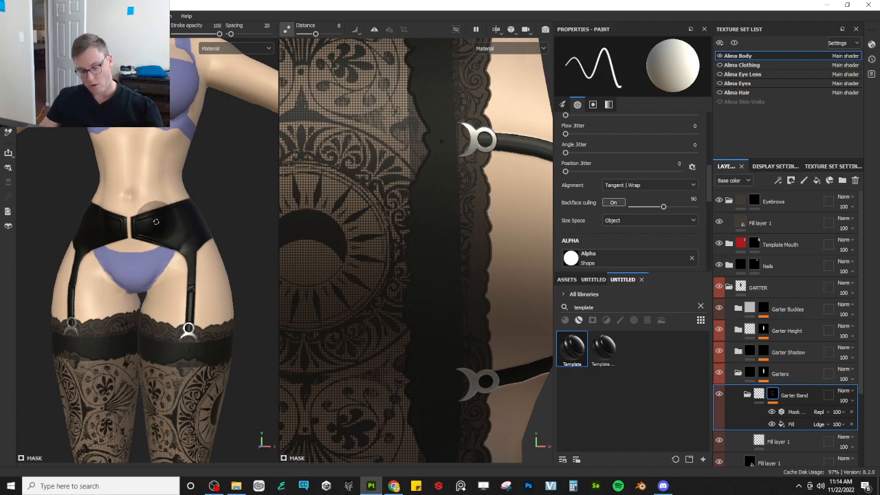
- Check the garter belt in the base color channel and return to the full material view
{"action": "key", "text": "c"}
{"action": "middle_click_drag", "start_coordinate": [201, 258], "coordinate": [204, 273], "text": "alt"}
{"action": "scroll", "coordinate": [205, 273], "scroll_direction": "up", "scroll_amount": 4}
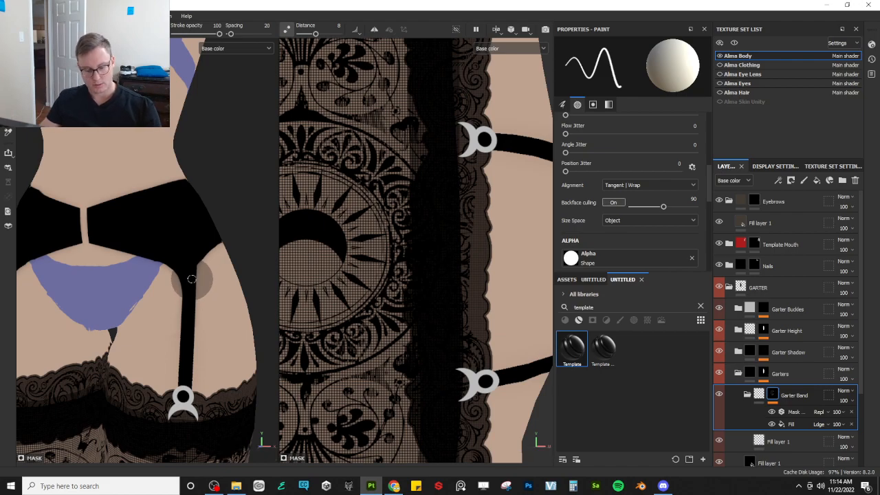
{"action": "key", "text": "m"}
{"action": "left_click_drag", "start_coordinate": [198, 276], "coordinate": [118, 281], "text": "alt"}
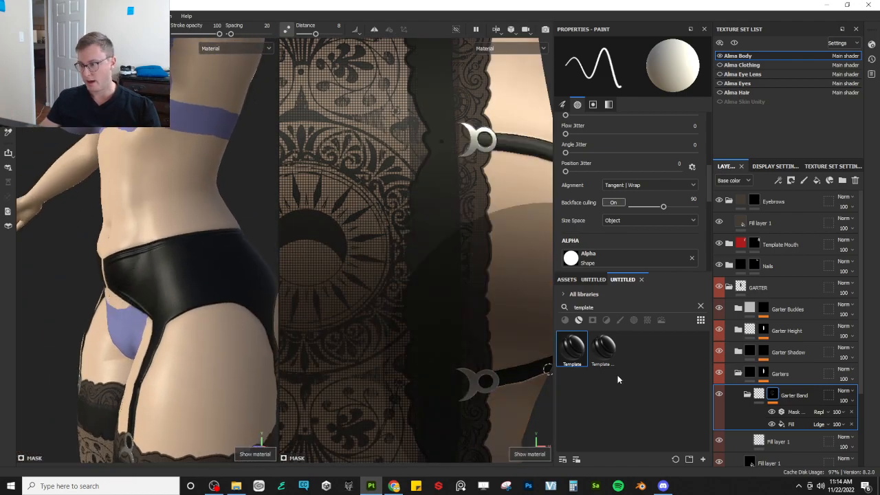
- Collapse the Garter Band folder and add the Template smart material between it and Fill layer 1
{"action": "left_click", "coordinate": [747, 395]}
{"action": "left_click", "coordinate": [748, 394]}
{"action": "double_click", "coordinate": [798, 396]}
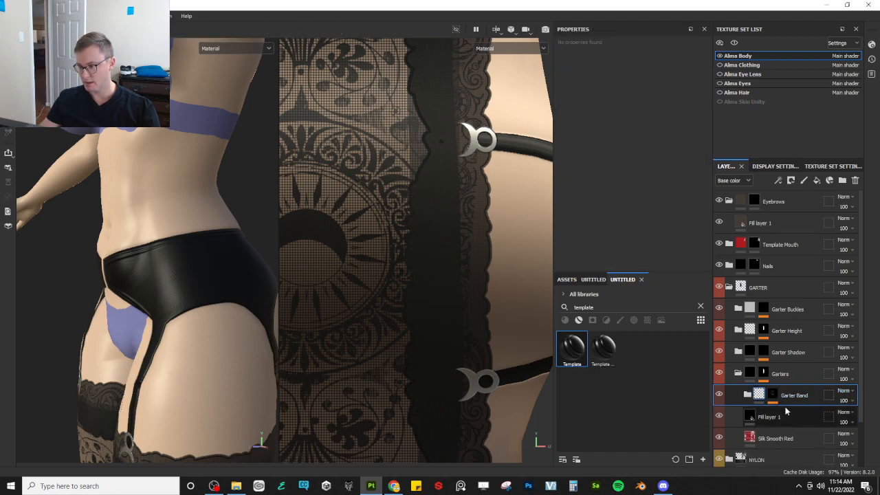
{"action": "left_click", "coordinate": [794, 414]}
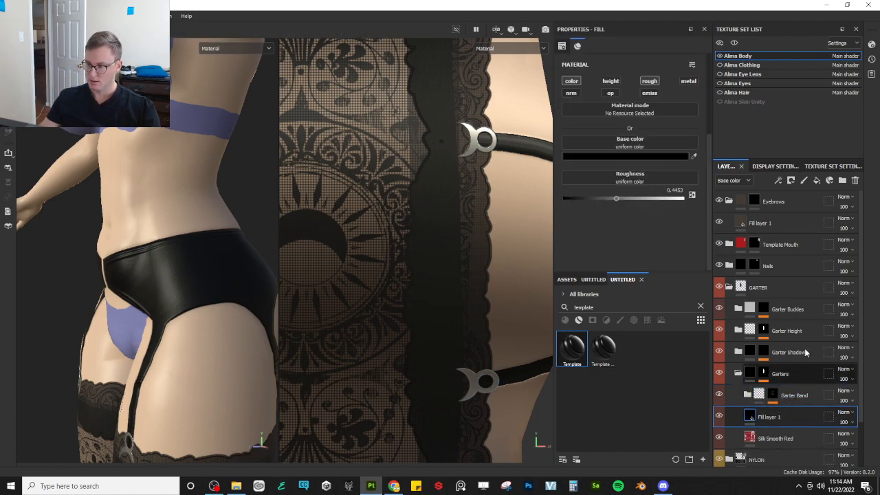
{"action": "left_click_drag", "start_coordinate": [705, 406], "coordinate": [769, 415]}
- Add a fill to the Template folder's mask and assign ornament pattern 0005 as its grayscale image
{"action": "right_click", "coordinate": [796, 413]}
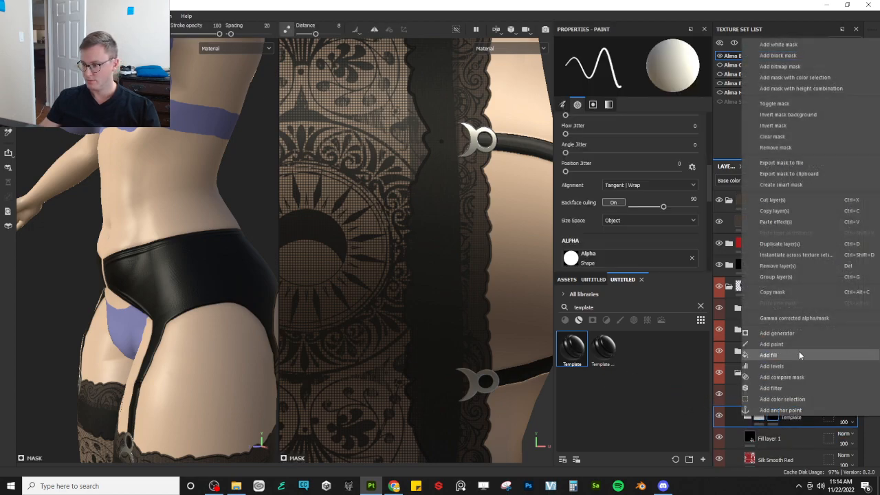
{"action": "left_click", "coordinate": [770, 355]}
{"action": "left_click", "coordinate": [586, 279]}
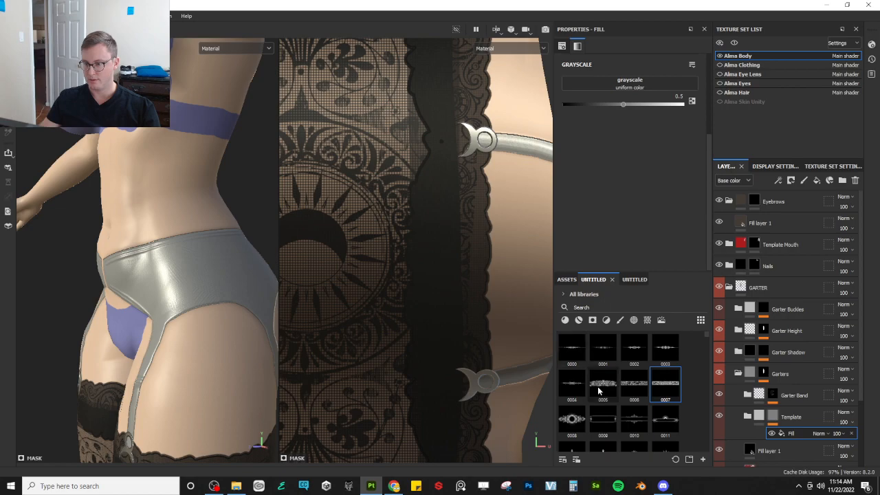
{"action": "left_click_drag", "start_coordinate": [598, 387], "coordinate": [616, 87]}
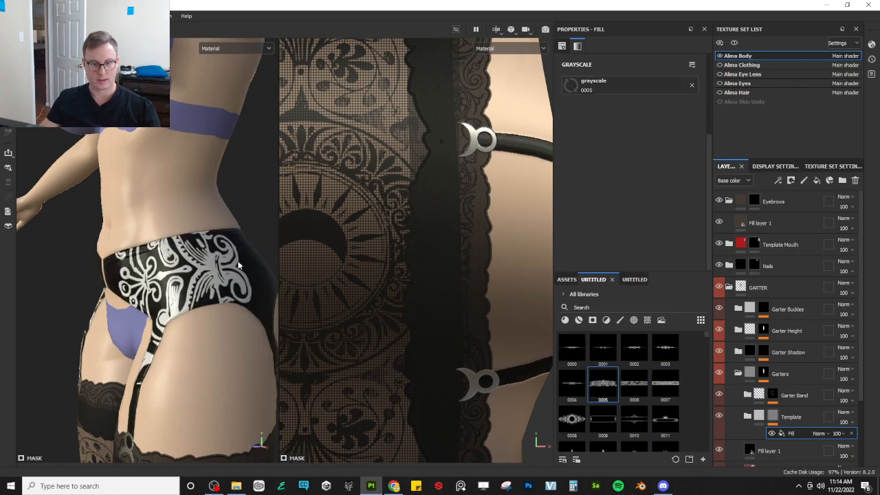
- Rotate the 0005 pattern about 90 degrees in the UV view and scale it down uniformly to about a third
{"action": "scroll", "coordinate": [122, 288], "scroll_direction": "down", "scroll_amount": 5}
{"action": "scroll", "coordinate": [457, 260], "scroll_direction": "down", "scroll_amount": 10}
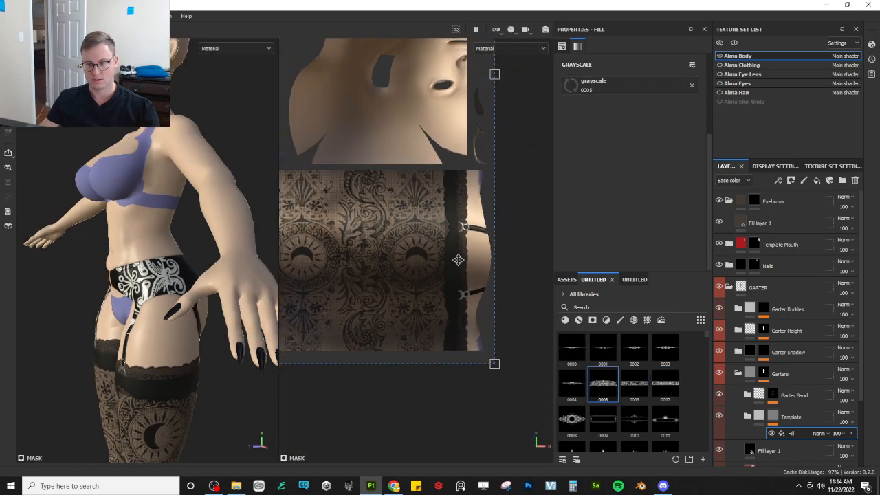
{"action": "middle_click_drag", "start_coordinate": [397, 232], "coordinate": [417, 278], "text": "alt"}
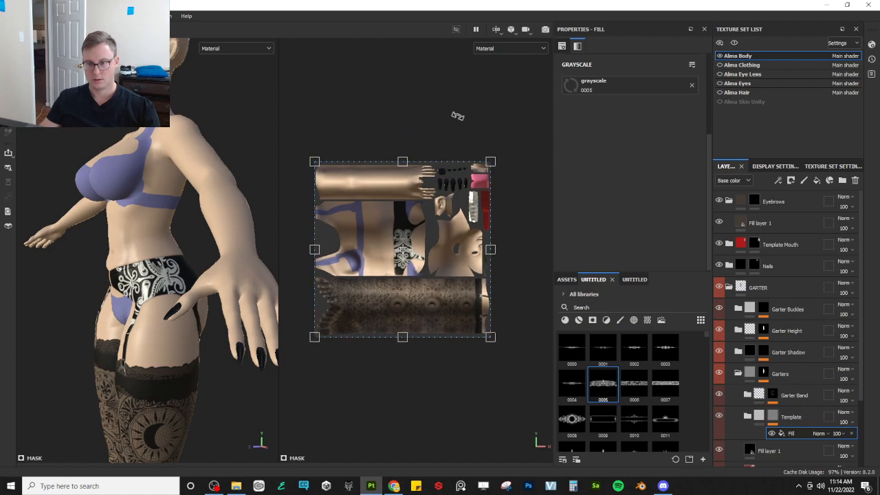
{"action": "left_click_drag", "start_coordinate": [458, 117], "coordinate": [547, 312]}
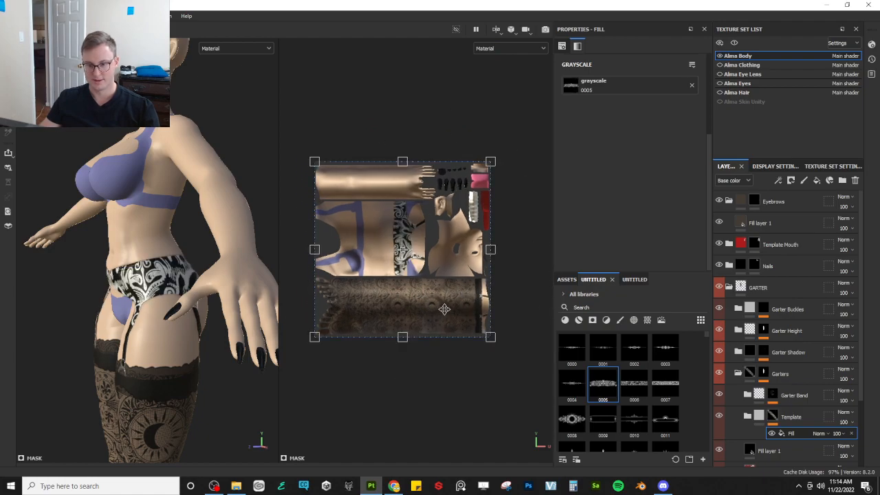
{"action": "left_click_drag", "start_coordinate": [490, 339], "coordinate": [411, 280]}
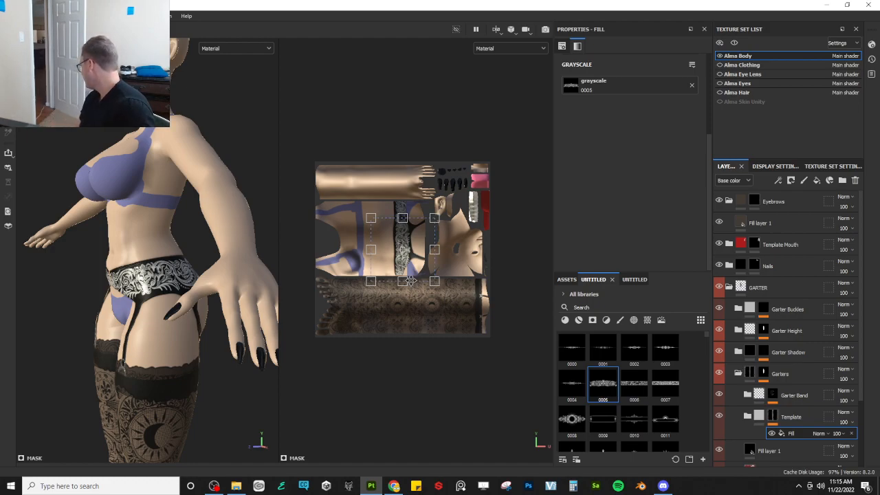
- Reposition the 0005 pattern in the UV view so the ornament runs along the belt's upper edge
{"action": "scroll", "coordinate": [410, 280], "scroll_direction": "up", "scroll_amount": 5}
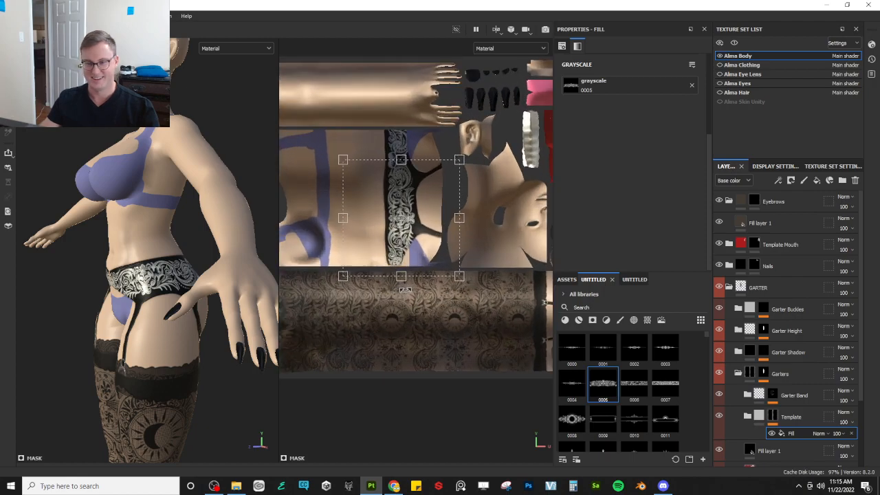
{"action": "mouse_move", "coordinate": [390, 221]}
{"action": "left_mouse_down"}
{"action": "mouse_move", "coordinate": [388, 194]}
{"action": "mouse_move", "coordinate": [387, 206]}
{"action": "left_mouse_up"}
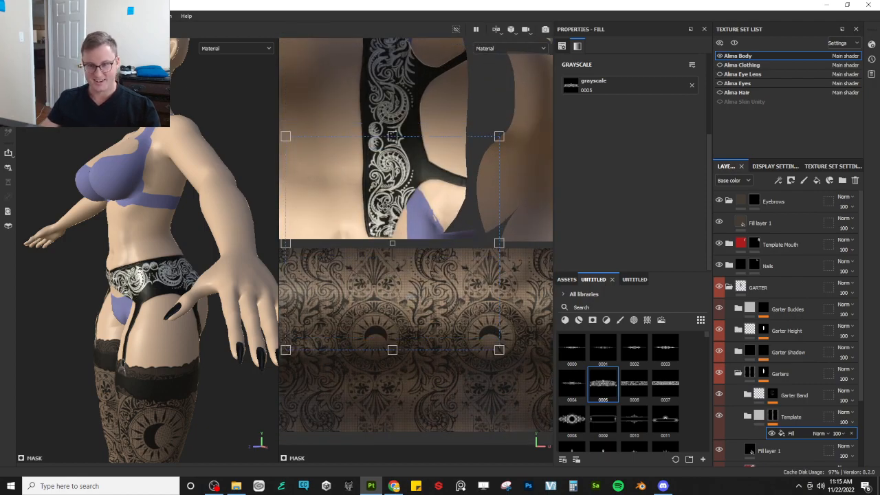
{"action": "key", "text": "ctrl+z"}
{"action": "middle_click_drag", "start_coordinate": [403, 165], "coordinate": [431, 290], "text": "alt"}
{"action": "left_click_drag", "start_coordinate": [452, 295], "coordinate": [428, 273]}
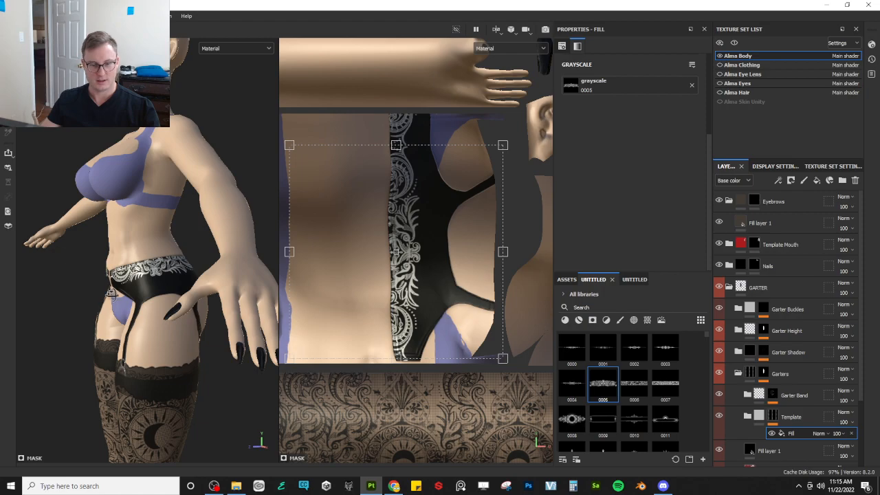
- Enable the color channel on the fill layer inside the Garter Band folder and set its base color to black (000000)
{"action": "left_click_drag", "start_coordinate": [111, 294], "coordinate": [170, 283], "text": "alt"}
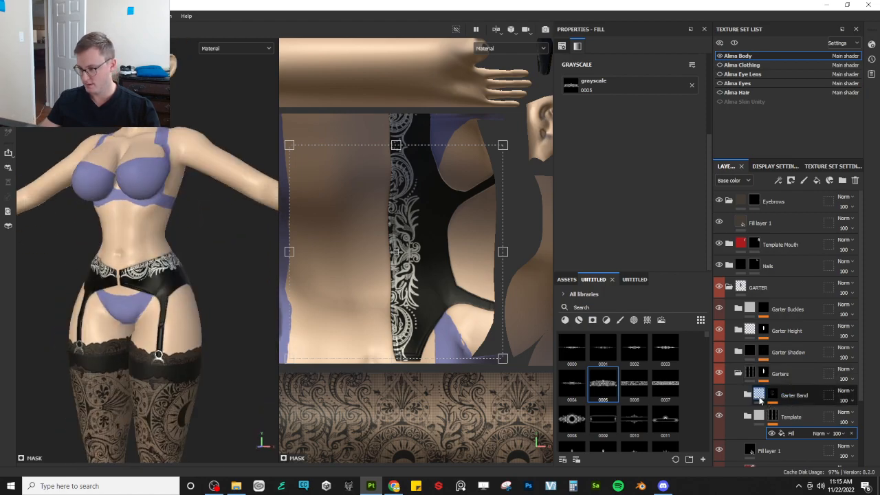
{"action": "left_click", "coordinate": [757, 396]}
{"action": "left_click", "coordinate": [747, 396]}
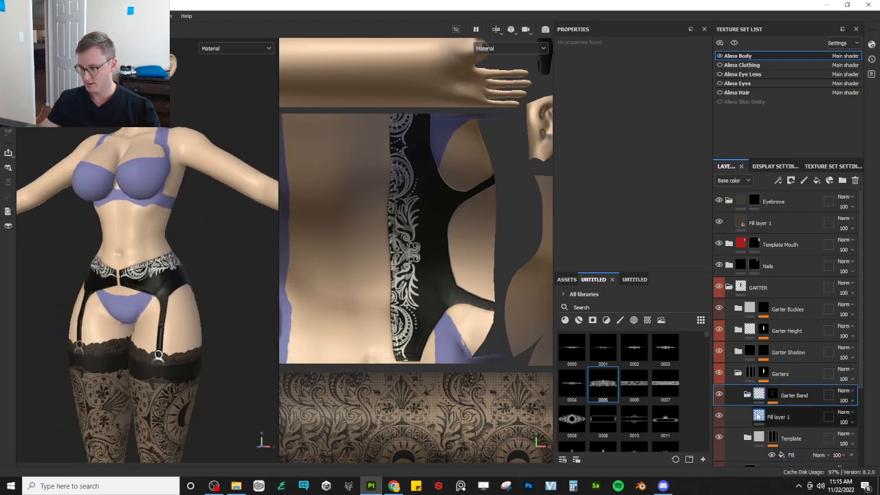
{"action": "left_click", "coordinate": [759, 416]}
{"action": "left_click", "coordinate": [572, 81]}
{"action": "scroll", "coordinate": [186, 276], "scroll_direction": "up", "scroll_amount": 5}
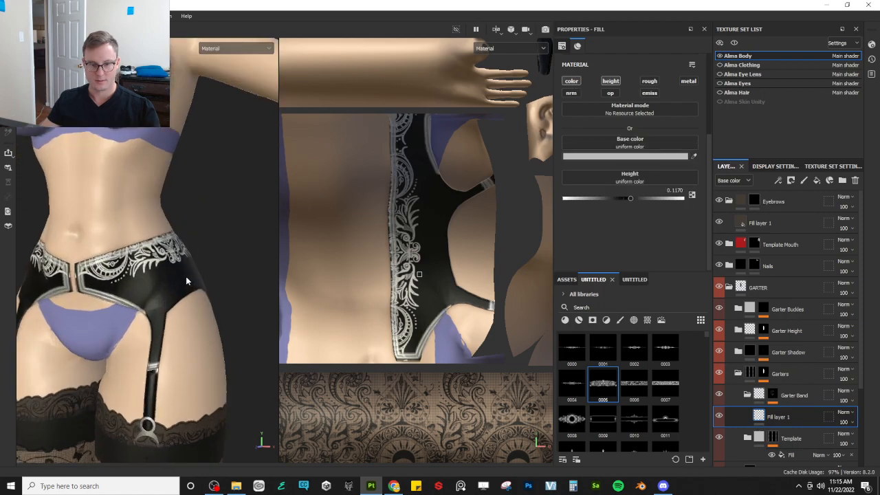
{"action": "left_click", "coordinate": [613, 156]}
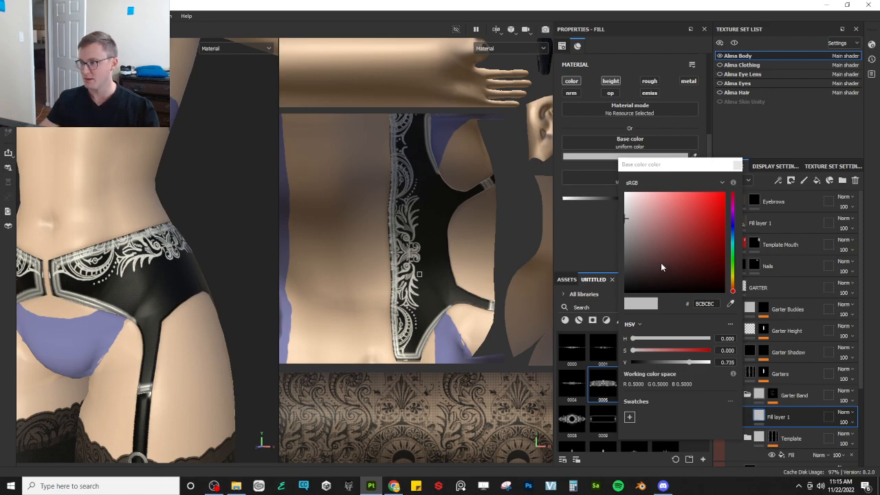
{"action": "left_click_drag", "start_coordinate": [650, 263], "coordinate": [624, 292]}
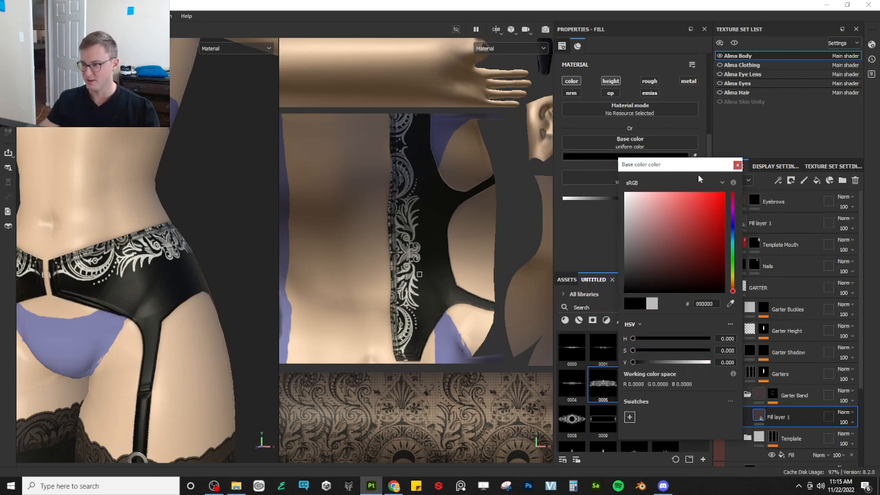
{"action": "left_click", "coordinate": [737, 166]}
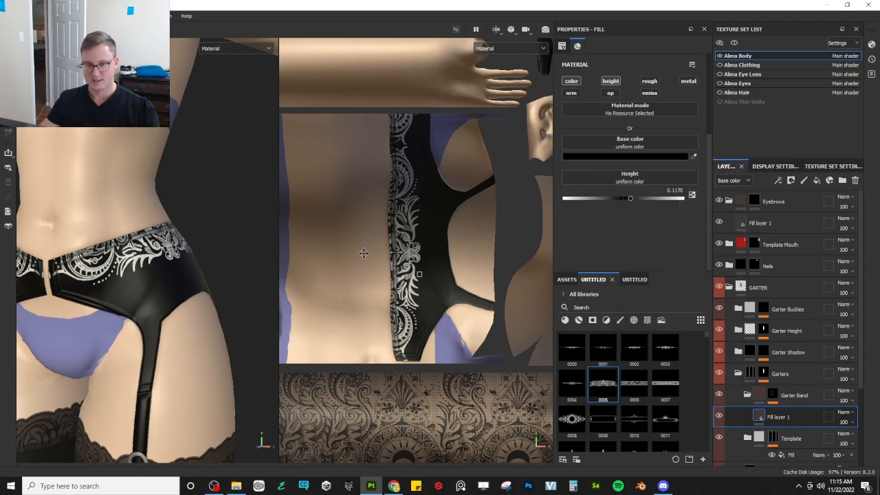
- Enable the color channel on the fill layer inside the Template folder
{"action": "left_click", "coordinate": [749, 438]}
{"action": "scroll", "coordinate": [769, 429], "scroll_direction": "down", "scroll_amount": 2}
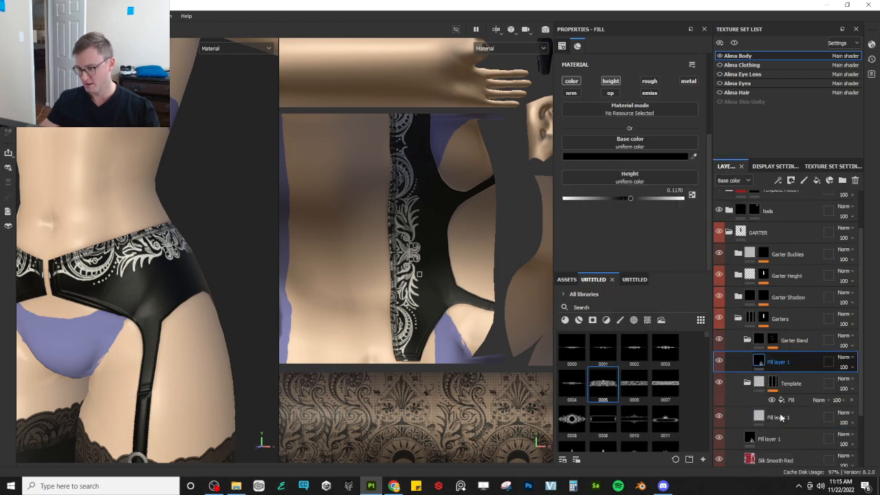
{"action": "left_click", "coordinate": [762, 418]}
{"action": "left_click", "coordinate": [570, 81]}
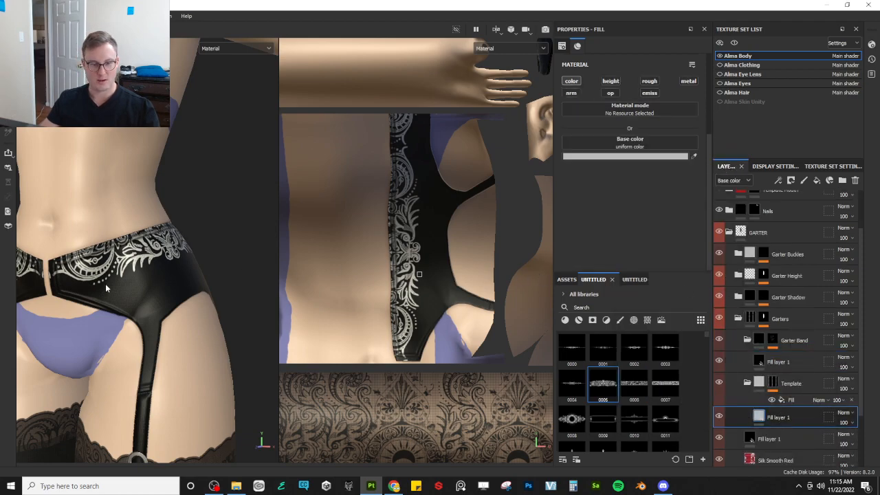
- Hide the mask filter effect above the fill in the Garter Band folder's mask
{"action": "left_click_drag", "start_coordinate": [144, 283], "coordinate": [181, 275], "text": "alt"}
{"action": "right_click_drag", "start_coordinate": [181, 274], "coordinate": [215, 284], "text": "alt"}
{"action": "left_click_drag", "start_coordinate": [215, 283], "coordinate": [75, 305], "text": "alt"}
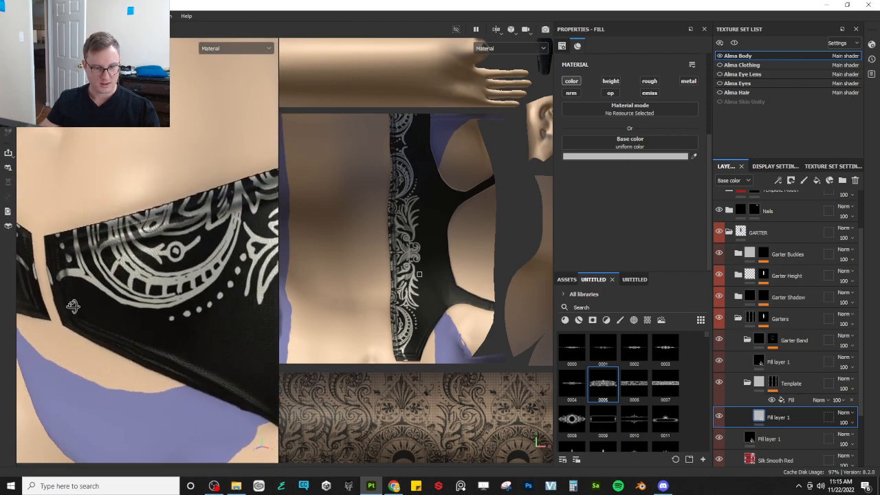
{"action": "middle_click_drag", "start_coordinate": [75, 305], "coordinate": [83, 335], "text": "alt"}
{"action": "left_click_drag", "start_coordinate": [83, 334], "coordinate": [84, 233], "text": "alt"}
{"action": "right_click_drag", "start_coordinate": [130, 217], "coordinate": [110, 269], "text": "alt"}
{"action": "left_click_drag", "start_coordinate": [182, 242], "coordinate": [129, 252], "text": "alt"}
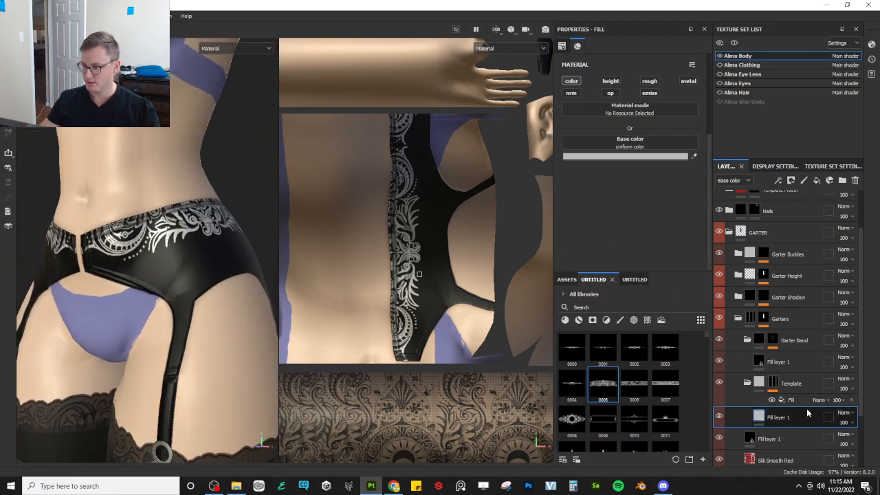
{"action": "left_click", "coordinate": [772, 341]}
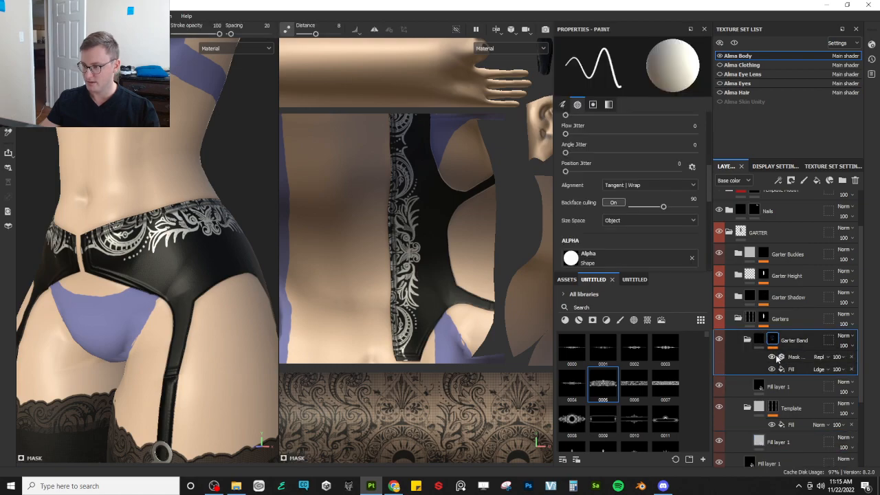
{"action": "left_click_drag", "start_coordinate": [192, 227], "coordinate": [251, 211], "text": "alt"}
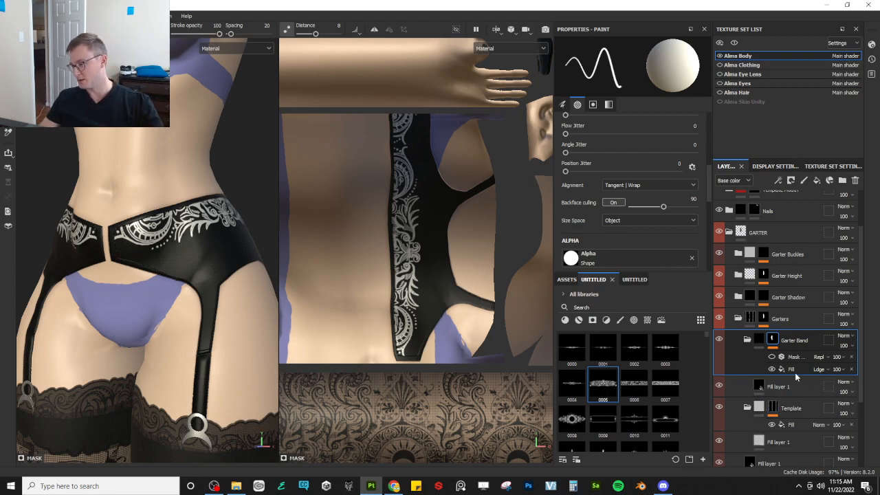
- Replace the grayscale image in the Template folder's mask fill with ornament pattern 0008
{"action": "left_click", "coordinate": [773, 411]}
{"action": "left_click", "coordinate": [791, 425]}
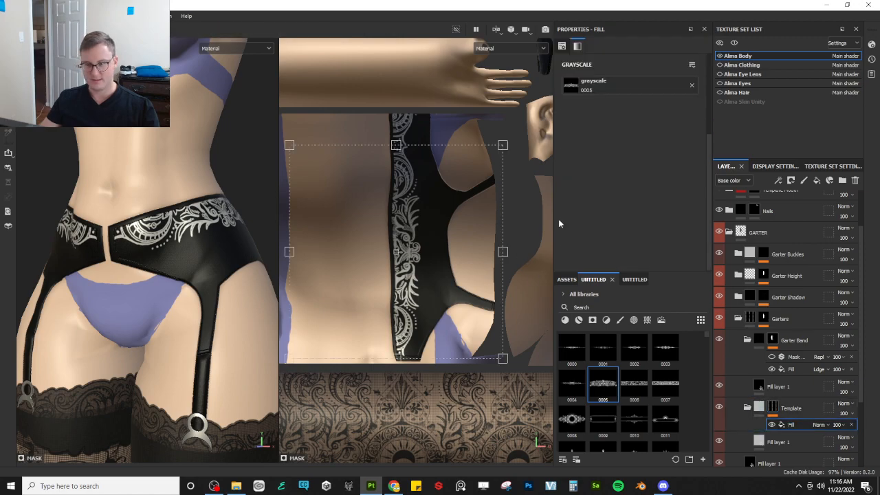
{"action": "left_click_drag", "start_coordinate": [571, 419], "coordinate": [605, 85]}
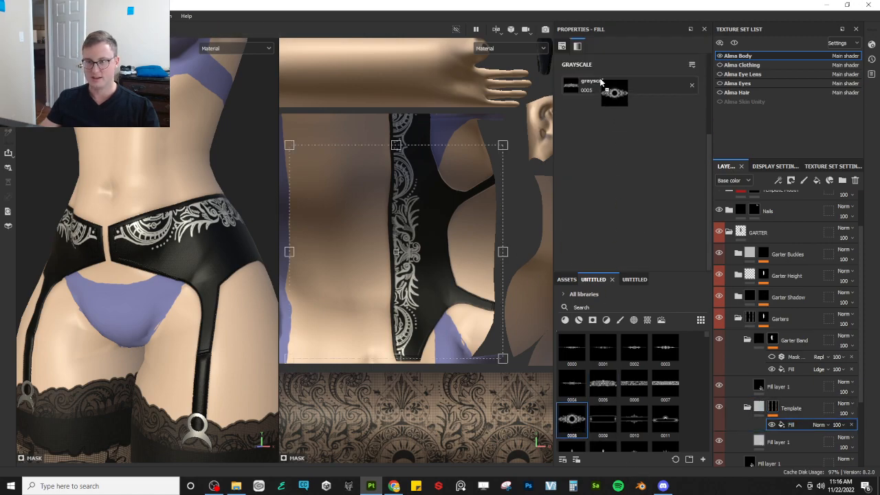
- Examine the 0008 ornament on the belt from the back, the side and the front of the character
{"action": "scroll", "coordinate": [194, 253], "scroll_direction": "down", "scroll_amount": 3}
{"action": "left_click_drag", "start_coordinate": [194, 253], "coordinate": [119, 309], "text": "alt"}
{"action": "scroll", "coordinate": [140, 326], "scroll_direction": "up", "scroll_amount": 6}
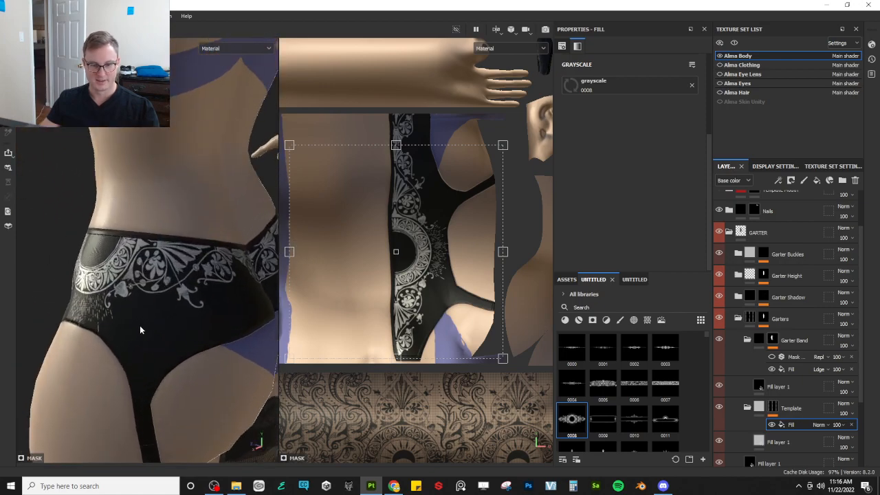
{"action": "scroll", "coordinate": [189, 301], "scroll_direction": "down", "scroll_amount": 8}
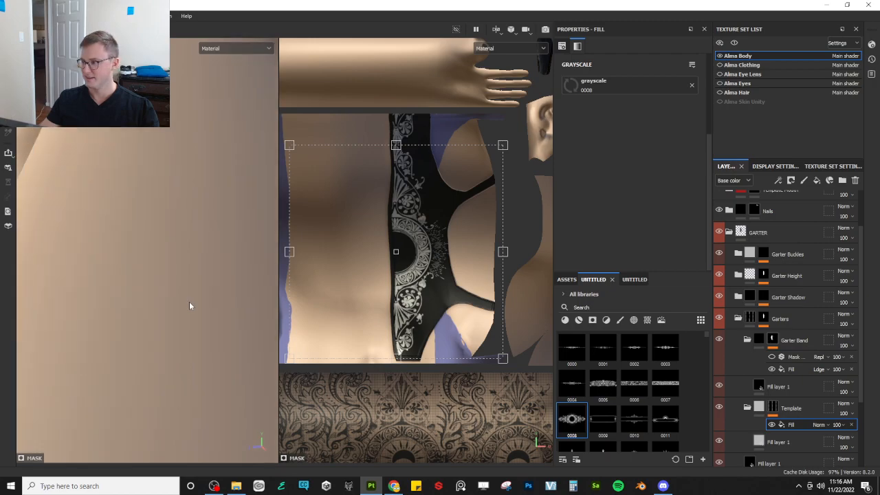
{"action": "left_click_drag", "start_coordinate": [190, 301], "coordinate": [119, 357], "text": "alt"}
{"action": "scroll", "coordinate": [131, 321], "scroll_direction": "up", "scroll_amount": 7}
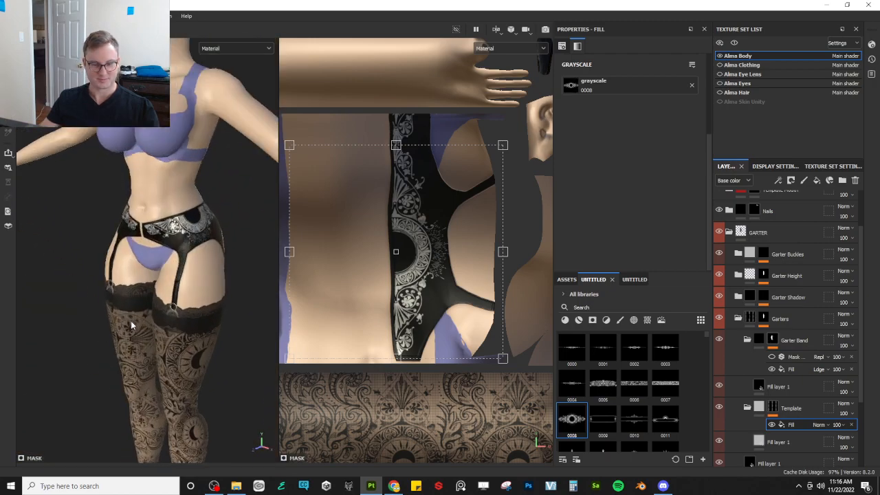
{"action": "middle_click_drag", "start_coordinate": [220, 256], "coordinate": [180, 301], "text": "alt"}
{"action": "scroll", "coordinate": [180, 301], "scroll_direction": "up", "scroll_amount": 4}
{"action": "left_click_drag", "start_coordinate": [180, 301], "coordinate": [198, 272], "text": "alt"}
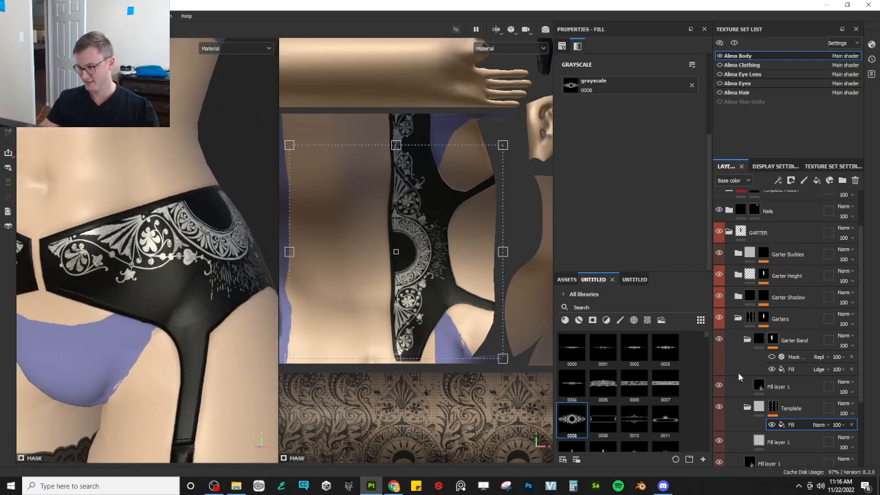
- Change the base color of the Template folder's fill layer to a very dark grey
{"action": "left_click", "coordinate": [759, 441]}
{"action": "left_click", "coordinate": [618, 158]}
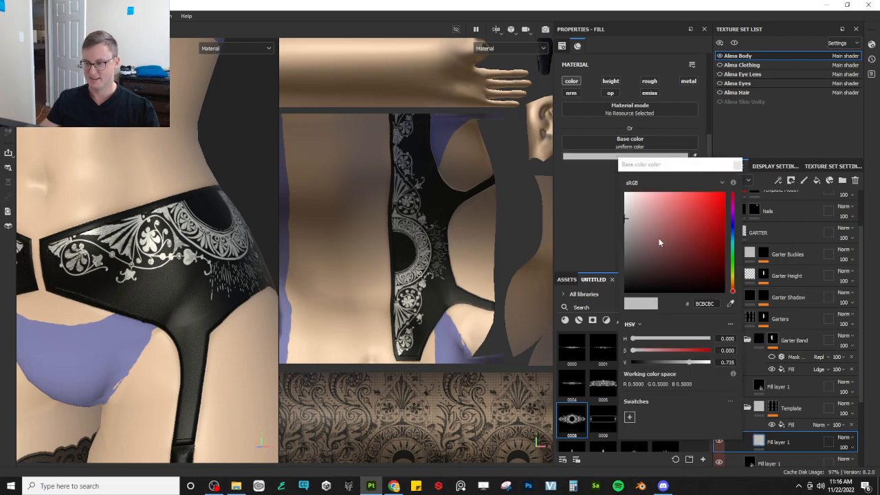
{"action": "left_click_drag", "start_coordinate": [646, 239], "coordinate": [161, 249]}
{"action": "scroll", "coordinate": [170, 269], "scroll_direction": "down", "scroll_amount": 6}
{"action": "scroll", "coordinate": [185, 253], "scroll_direction": "up", "scroll_amount": 3}
{"action": "left_click", "coordinate": [736, 166]}
- Enable the roughness and metallic channels on the Template fill layer and set metallic to about 0.10
{"action": "scroll", "coordinate": [166, 236], "scroll_direction": "up", "scroll_amount": 5}
{"action": "left_click", "coordinate": [650, 82]}
{"action": "left_click", "coordinate": [689, 81]}
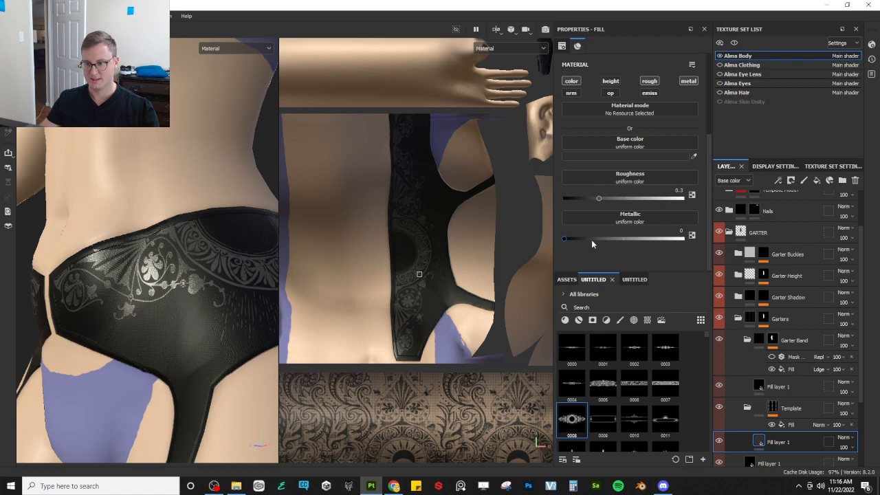
{"action": "left_click_drag", "start_coordinate": [577, 244], "coordinate": [575, 243]}
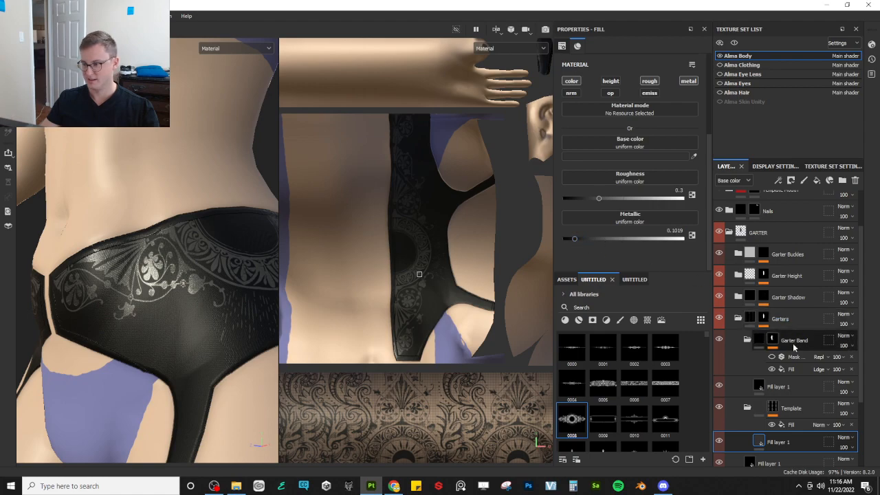
- Enable the roughness and metallic channels on the Garter Band folder's fill layer and set roughness to about 0.63
{"action": "left_click", "coordinate": [759, 342]}
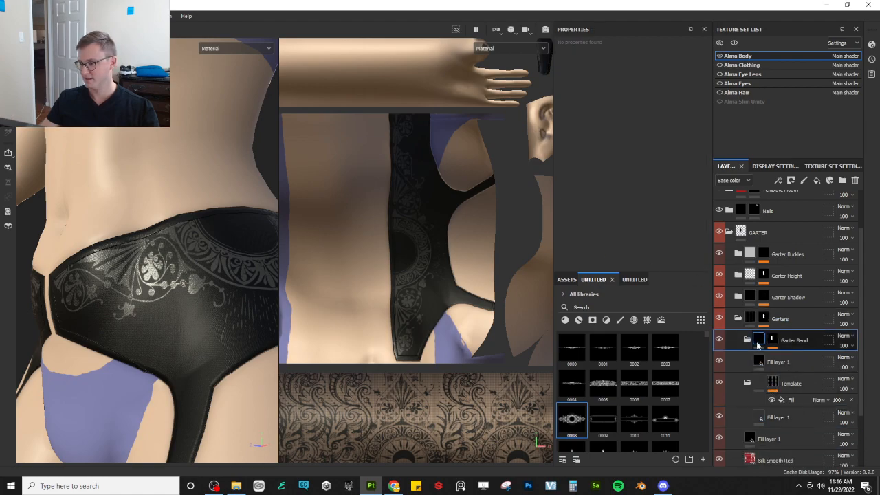
{"action": "left_click", "coordinate": [759, 359]}
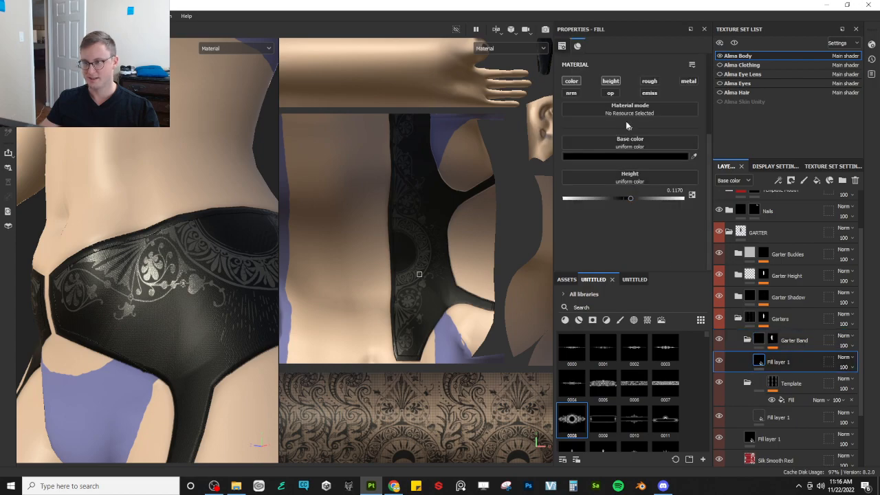
{"action": "left_click", "coordinate": [650, 81]}
{"action": "left_click", "coordinate": [688, 81]}
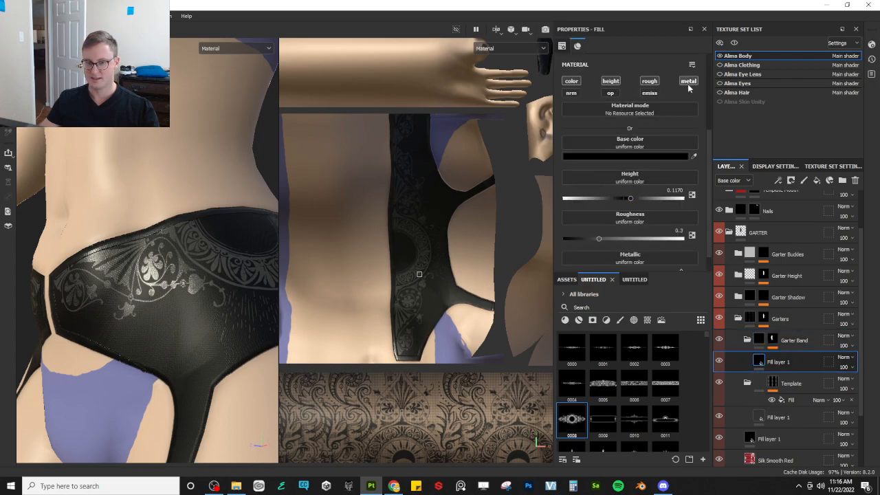
{"action": "left_click_drag", "start_coordinate": [145, 257], "coordinate": [202, 271], "text": "alt"}
{"action": "left_click_drag", "start_coordinate": [593, 238], "coordinate": [678, 240]}
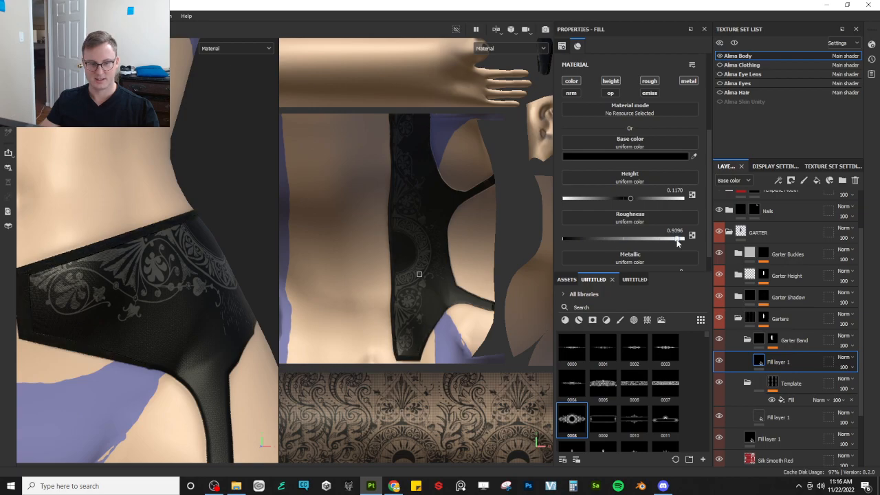
{"action": "left_click", "coordinate": [647, 243]}
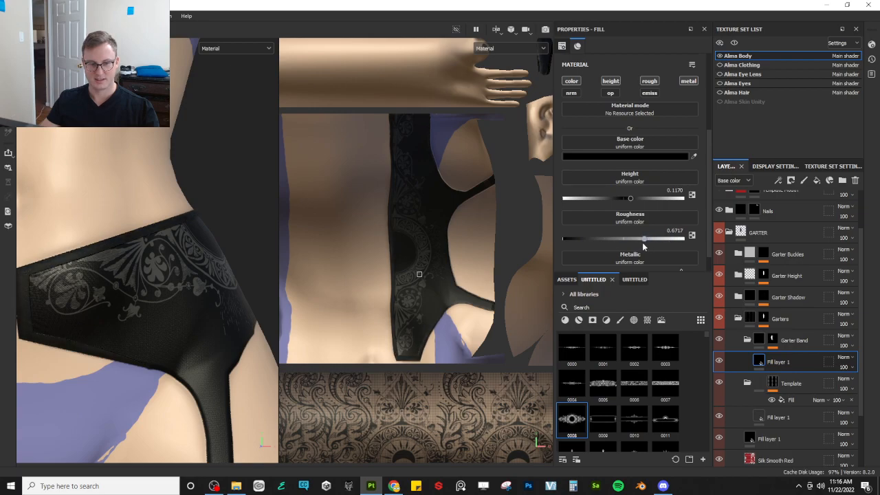
- Review the garter belt's finish on the whole character from several angles and distances
{"action": "scroll", "coordinate": [240, 290], "scroll_direction": "down", "scroll_amount": 6}
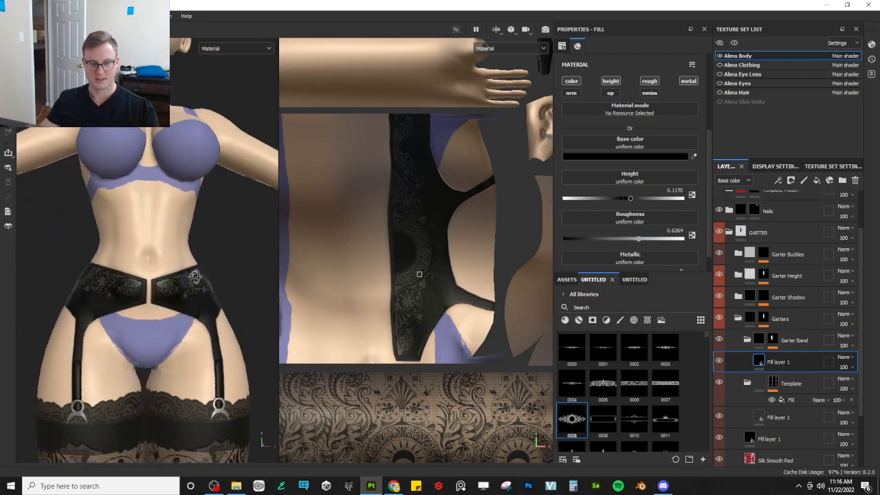
{"action": "left_click_drag", "start_coordinate": [189, 282], "coordinate": [121, 270], "text": "alt"}
{"action": "scroll", "coordinate": [150, 269], "scroll_direction": "down", "scroll_amount": 4}
{"action": "scroll", "coordinate": [164, 284], "scroll_direction": "down", "scroll_amount": 3}
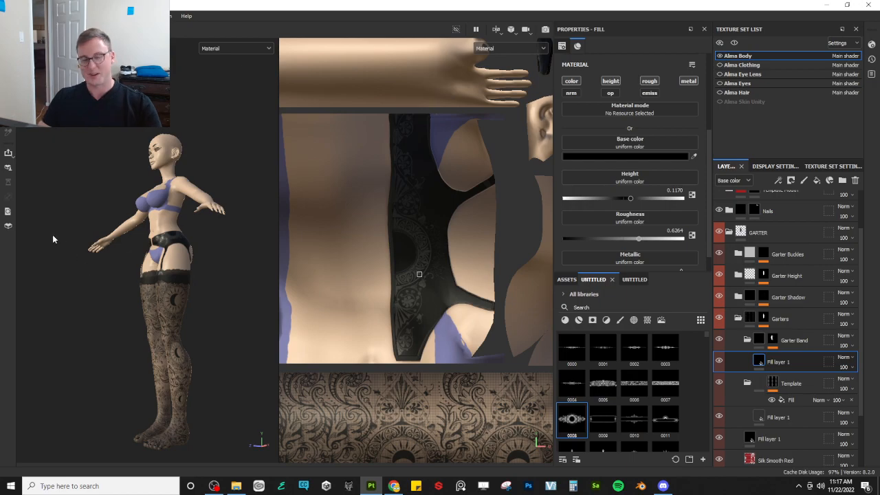
{"action": "scroll", "coordinate": [78, 248], "scroll_direction": "up", "scroll_amount": 3}
{"action": "left_click_drag", "start_coordinate": [88, 254], "coordinate": [138, 289], "text": "alt"}
{"action": "middle_click_drag", "start_coordinate": [137, 289], "coordinate": [103, 297], "text": "alt"}
{"action": "scroll", "coordinate": [121, 304], "scroll_direction": "up", "scroll_amount": 2}
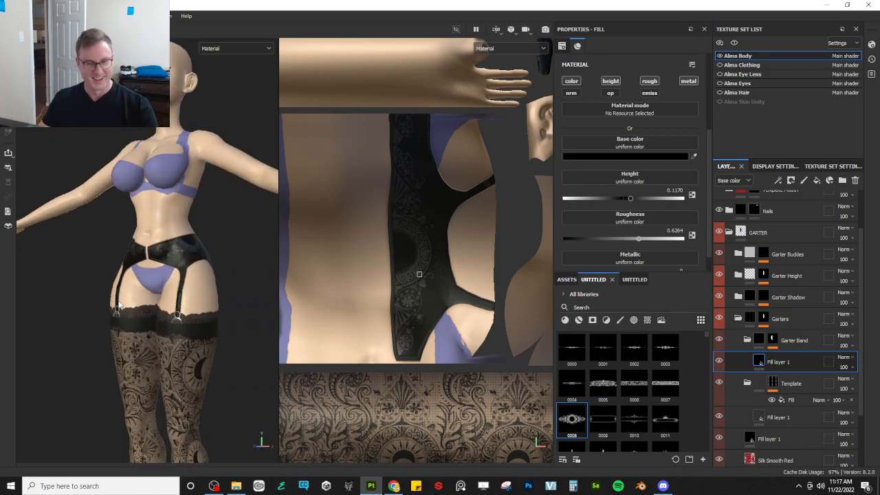
{"action": "scroll", "coordinate": [133, 309], "scroll_direction": "up", "scroll_amount": 3}
{"action": "left_click_drag", "start_coordinate": [134, 309], "coordinate": [88, 301], "text": "alt"}
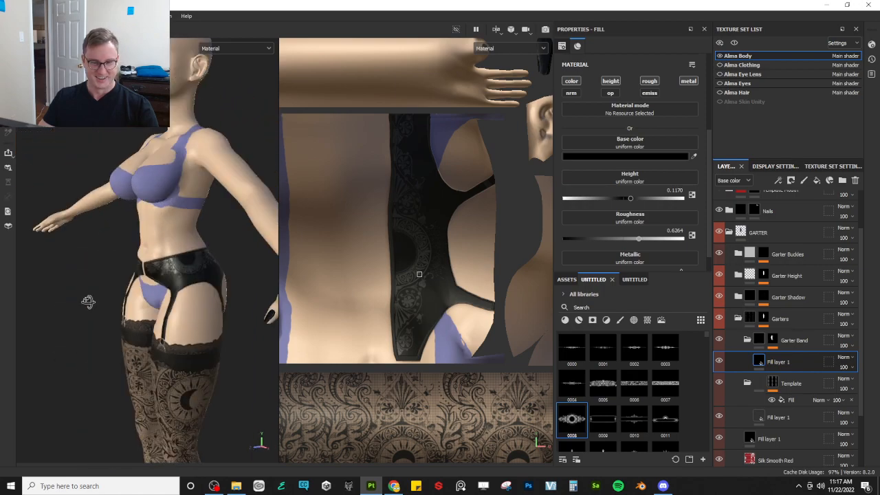
{"action": "left_click_drag", "start_coordinate": [163, 277], "coordinate": [49, 273], "text": "alt"}
{"action": "middle_click_drag", "start_coordinate": [49, 273], "coordinate": [27, 270], "text": "alt"}
{"action": "left_click_drag", "start_coordinate": [26, 270], "coordinate": [139, 304], "text": "alt"}
{"action": "scroll", "coordinate": [212, 282], "scroll_direction": "down", "scroll_amount": 3}
{"action": "scroll", "coordinate": [183, 244], "scroll_direction": "down", "scroll_amount": 3}
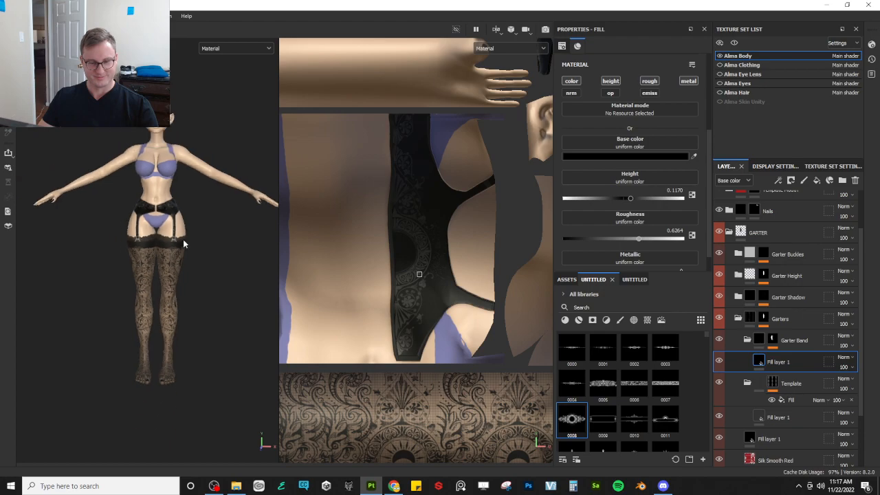
- Toggle the Alma Clothing texture set's visibility to compare the character with and without the outfit, leaving it shown
{"action": "left_click_drag", "start_coordinate": [183, 244], "coordinate": [183, 216], "text": "alt"}
{"action": "scroll", "coordinate": [154, 279], "scroll_direction": "up", "scroll_amount": 3}
{"action": "left_click", "coordinate": [720, 65]}
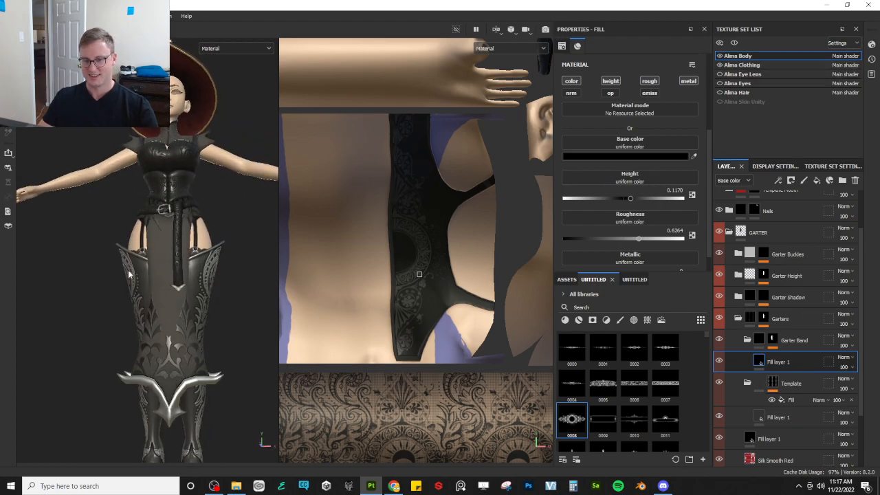
{"action": "scroll", "coordinate": [129, 274], "scroll_direction": "up", "scroll_amount": 2}
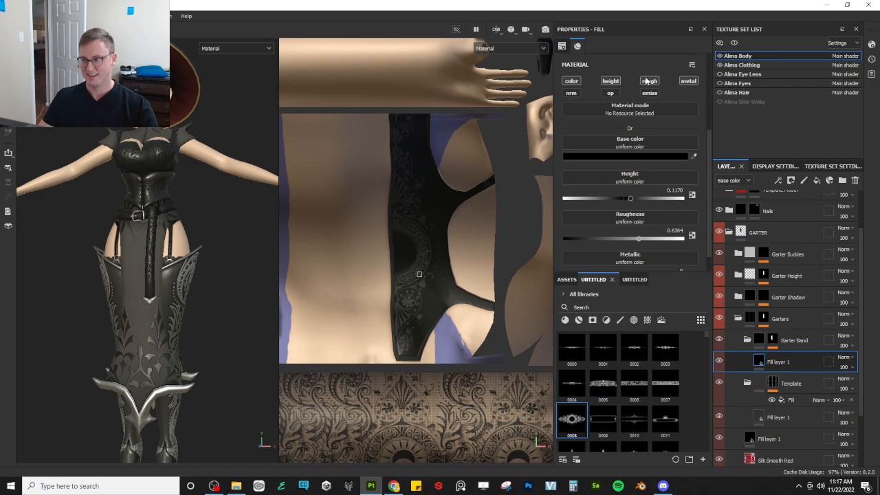
{"action": "left_click", "coordinate": [720, 66]}
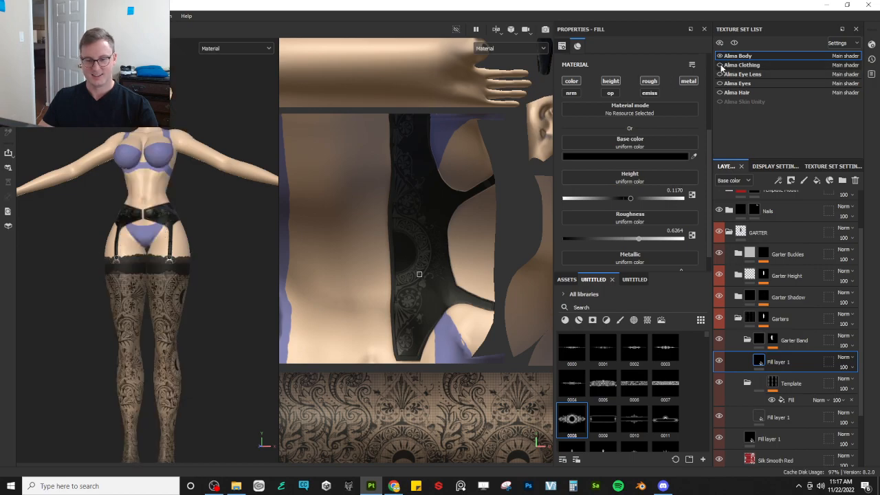
{"action": "left_click", "coordinate": [720, 65]}
{"action": "scroll", "coordinate": [182, 248], "scroll_direction": "down", "scroll_amount": 2}
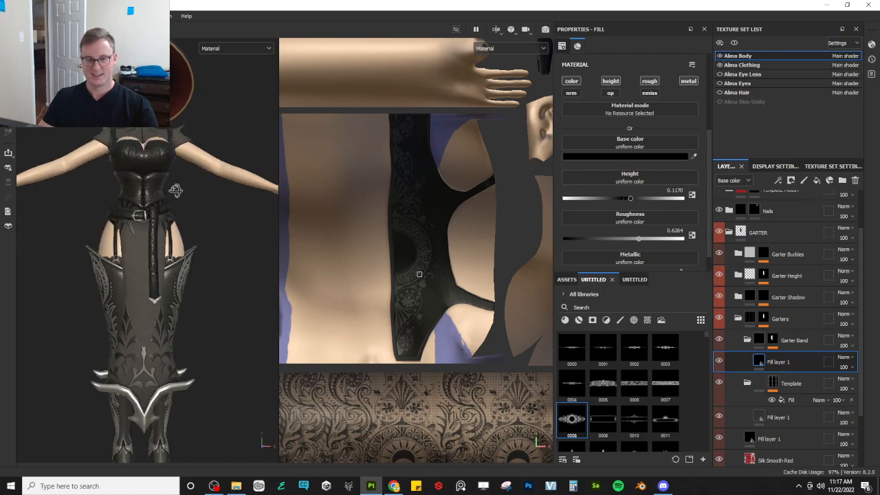
- Examine the dressed character from the front and side, then inspect the garter strap's edge and texture resolution up close
{"action": "scroll", "coordinate": [200, 242], "scroll_direction": "up", "scroll_amount": 2}
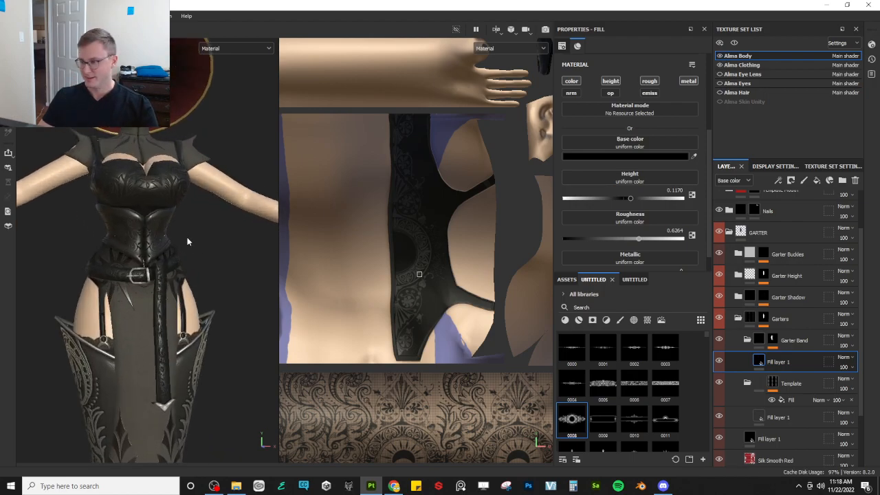
{"action": "left_click_drag", "start_coordinate": [189, 240], "coordinate": [346, 194], "text": "alt"}
{"action": "scroll", "coordinate": [177, 294], "scroll_direction": "up", "scroll_amount": 2}
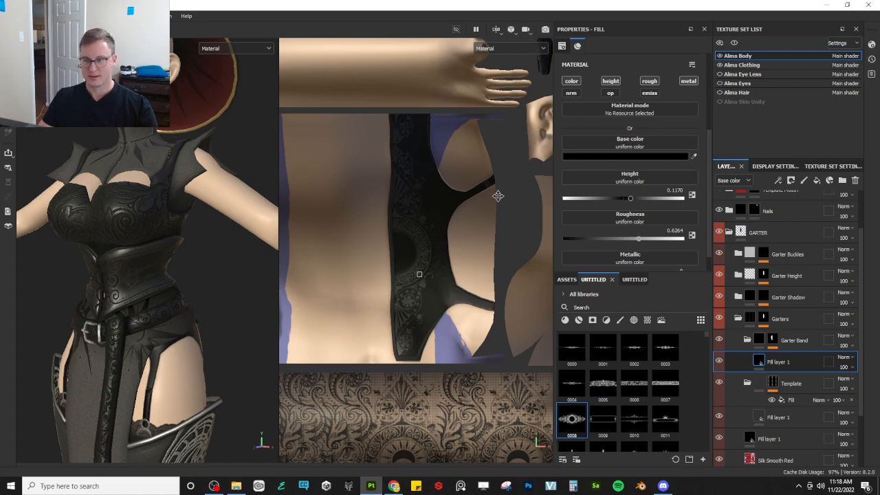
{"action": "left_click_drag", "start_coordinate": [172, 296], "coordinate": [225, 289], "text": "alt"}
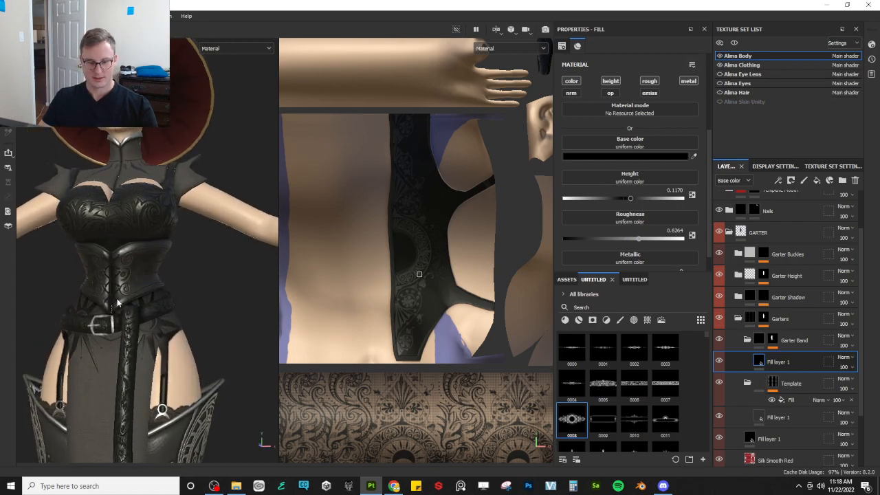
{"action": "middle_click_drag", "start_coordinate": [186, 330], "coordinate": [185, 254], "text": "alt"}
{"action": "scroll", "coordinate": [159, 320], "scroll_direction": "up", "scroll_amount": 4}
{"action": "scroll", "coordinate": [141, 330], "scroll_direction": "up", "scroll_amount": 2}
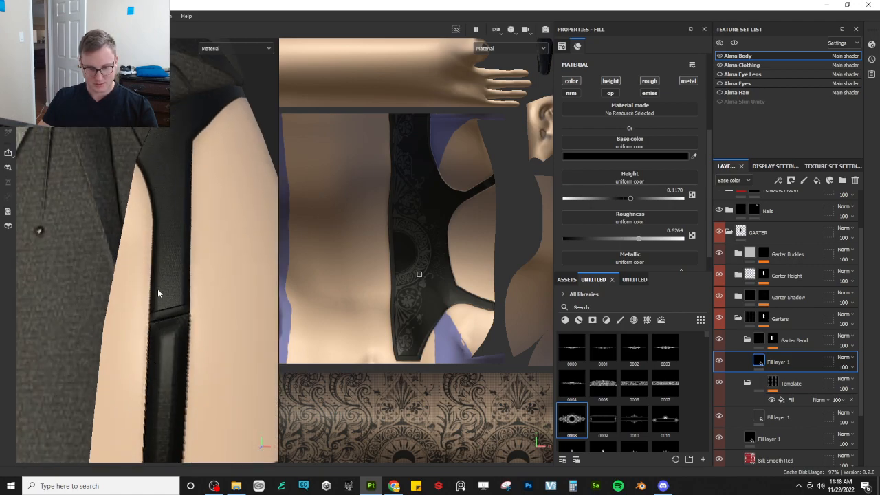
{"action": "left_click_drag", "start_coordinate": [173, 339], "coordinate": [161, 307], "text": "alt"}
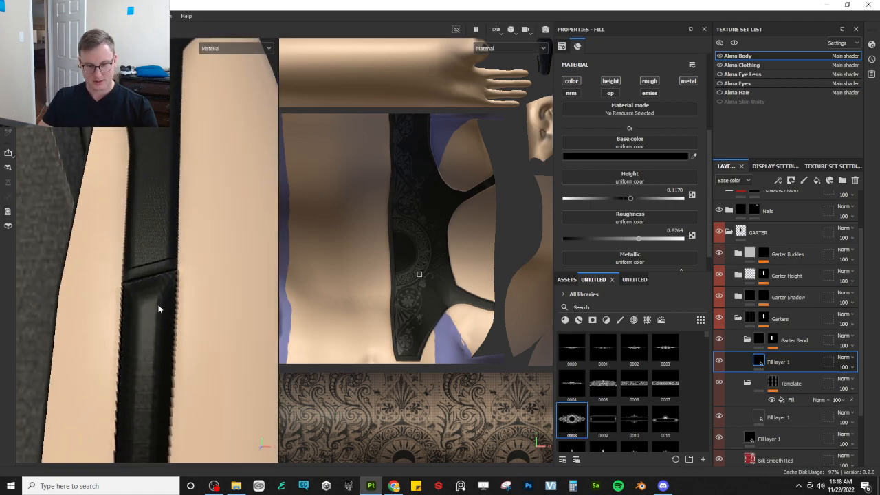
- Try a size of 2048 for the Alma Body texture set, then restore it to 4096
{"action": "left_click", "coordinate": [811, 166]}
{"action": "left_click", "coordinate": [775, 258]}
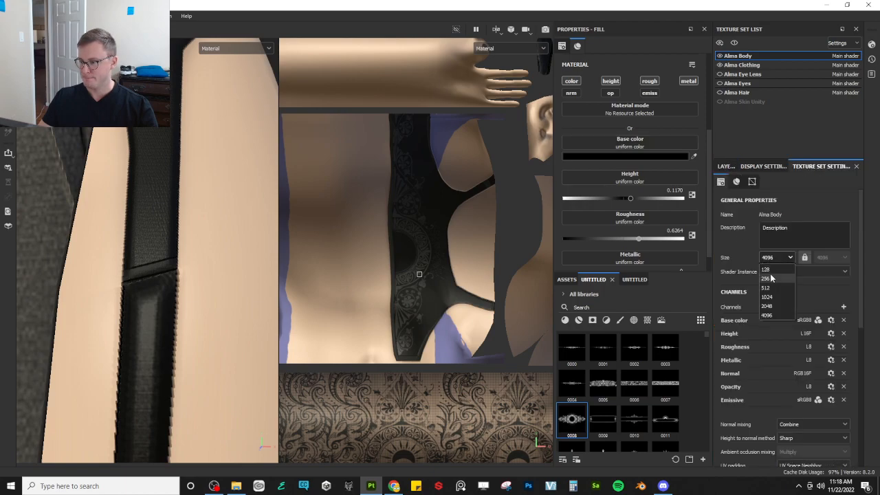
{"action": "left_click", "coordinate": [771, 307]}
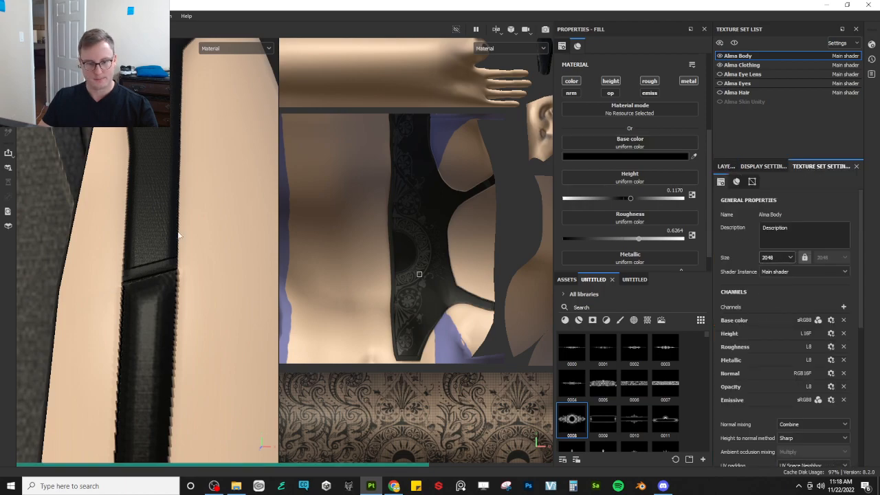
{"action": "left_click", "coordinate": [780, 258]}
{"action": "left_click", "coordinate": [762, 316]}
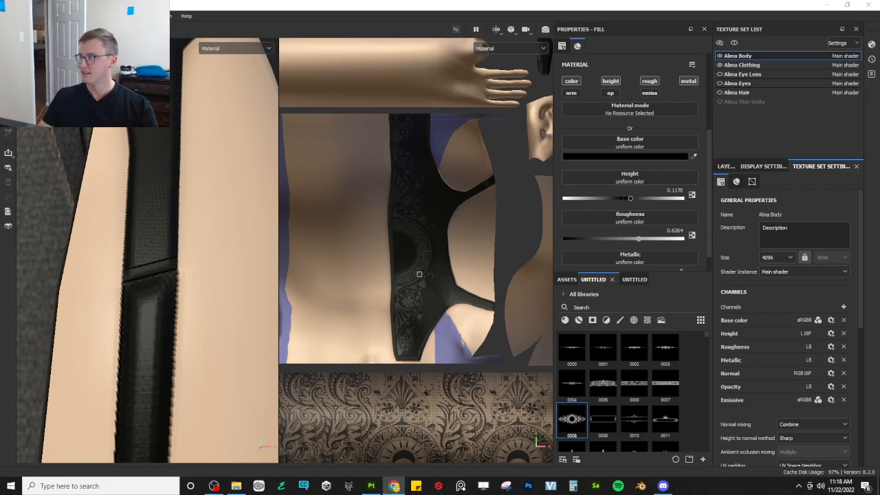
- Switch to Chrome, examine the image of the wall and window at different parts, and close the browser window
{"action": "left_click_drag", "start_coordinate": [879, 289], "coordinate": [509, 0]}
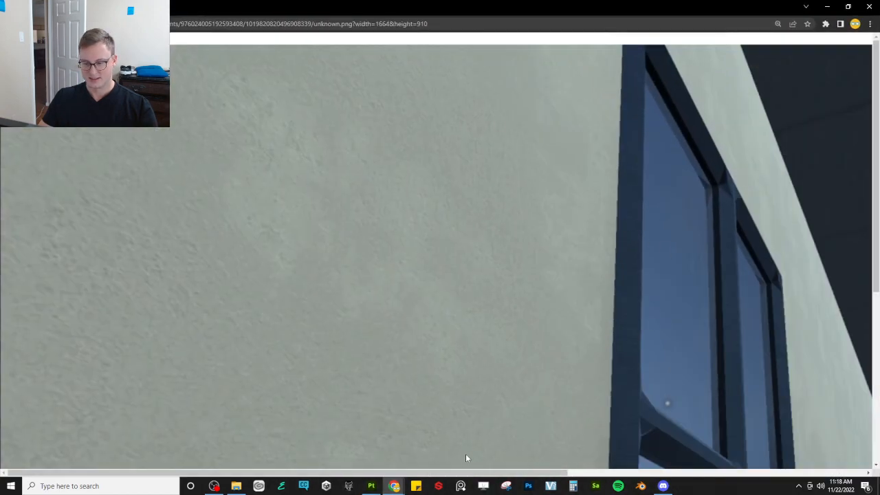
{"action": "left_click_drag", "start_coordinate": [466, 472], "coordinate": [672, 471]}
{"action": "scroll", "coordinate": [515, 248], "scroll_direction": "down", "scroll_amount": 4}
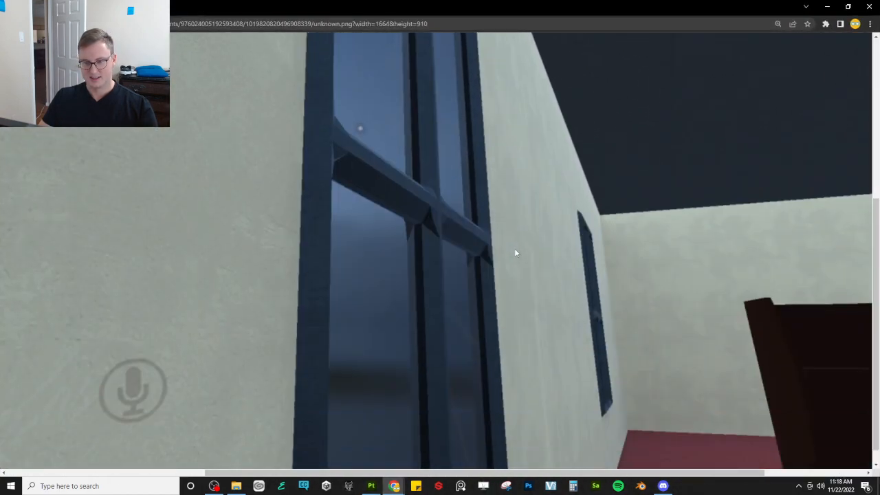
{"action": "scroll", "coordinate": [517, 260], "scroll_direction": "up", "scroll_amount": 4}
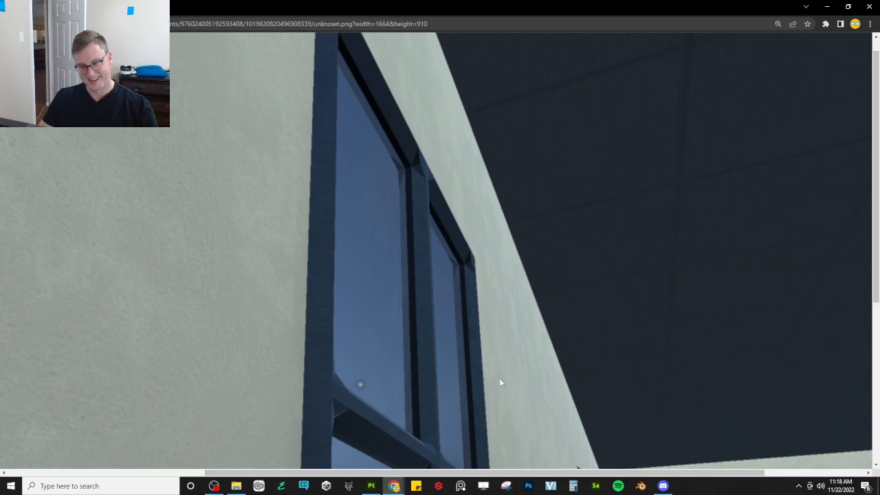
{"action": "left_click_drag", "start_coordinate": [672, 474], "coordinate": [693, 472]}
{"action": "scroll", "coordinate": [481, 339], "scroll_direction": "down", "scroll_amount": 4}
{"action": "scroll", "coordinate": [482, 334], "scroll_direction": "up", "scroll_amount": 4}
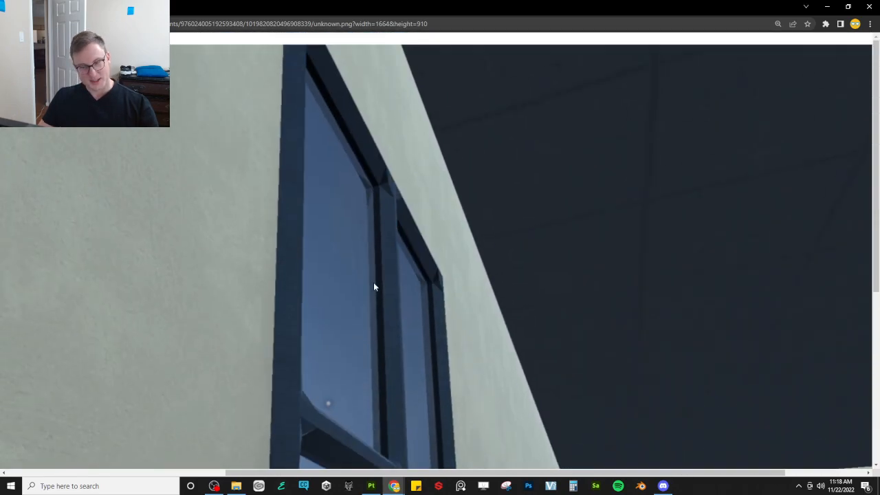
{"action": "left_click", "coordinate": [869, 5]}
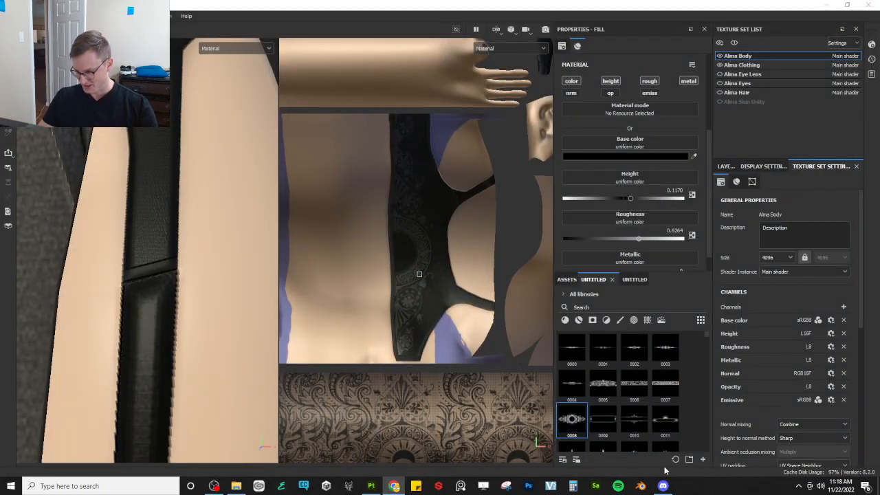
- Review the fully dressed character from the front, side and back, including the collar, corset and boots
{"action": "scroll", "coordinate": [184, 255], "scroll_direction": "down", "scroll_amount": 12}
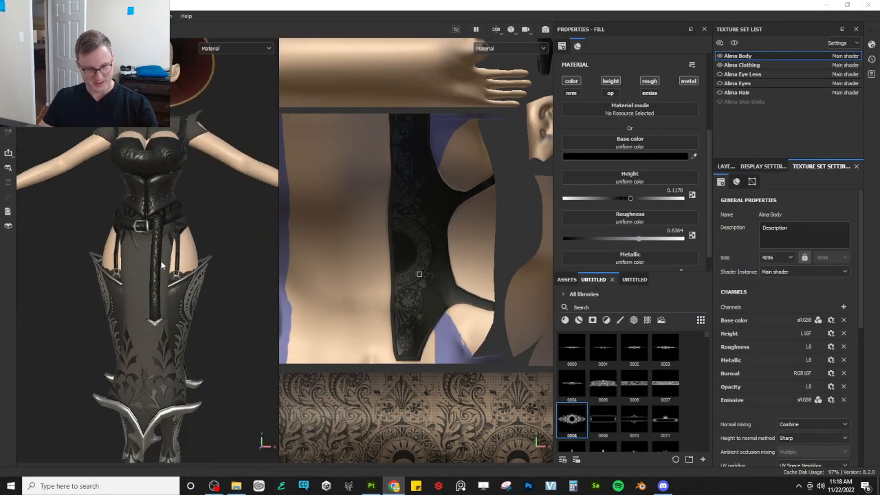
{"action": "left_click_drag", "start_coordinate": [184, 255], "coordinate": [186, 281], "text": "alt"}
{"action": "middle_click_drag", "start_coordinate": [186, 281], "coordinate": [200, 368], "text": "alt"}
{"action": "scroll", "coordinate": [206, 289], "scroll_direction": "up", "scroll_amount": 5}
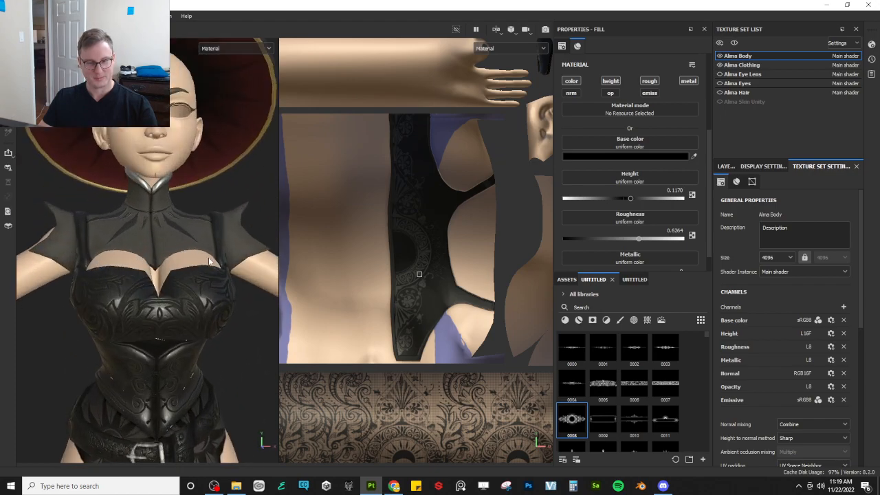
{"action": "left_click_drag", "start_coordinate": [240, 275], "coordinate": [204, 273], "text": "alt"}
{"action": "middle_click_drag", "start_coordinate": [204, 273], "coordinate": [152, 292], "text": "alt"}
{"action": "scroll", "coordinate": [153, 267], "scroll_direction": "up", "scroll_amount": 3}
{"action": "middle_click_drag", "start_coordinate": [152, 189], "coordinate": [150, 236], "text": "alt"}
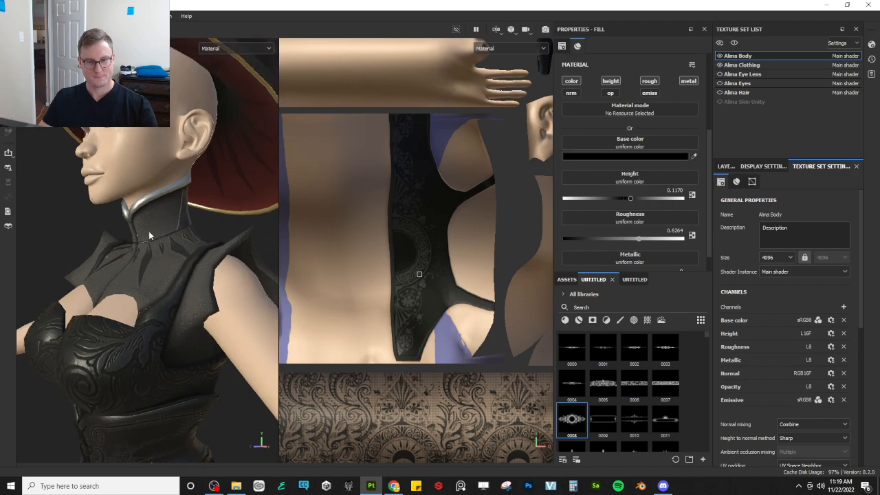
{"action": "scroll", "coordinate": [164, 246], "scroll_direction": "down", "scroll_amount": 8}
{"action": "middle_click_drag", "start_coordinate": [175, 347], "coordinate": [183, 252], "text": "alt"}
{"action": "left_click_drag", "start_coordinate": [183, 251], "coordinate": [104, 261], "text": "alt"}
{"action": "left_click_drag", "start_coordinate": [192, 287], "coordinate": [123, 278], "text": "alt"}
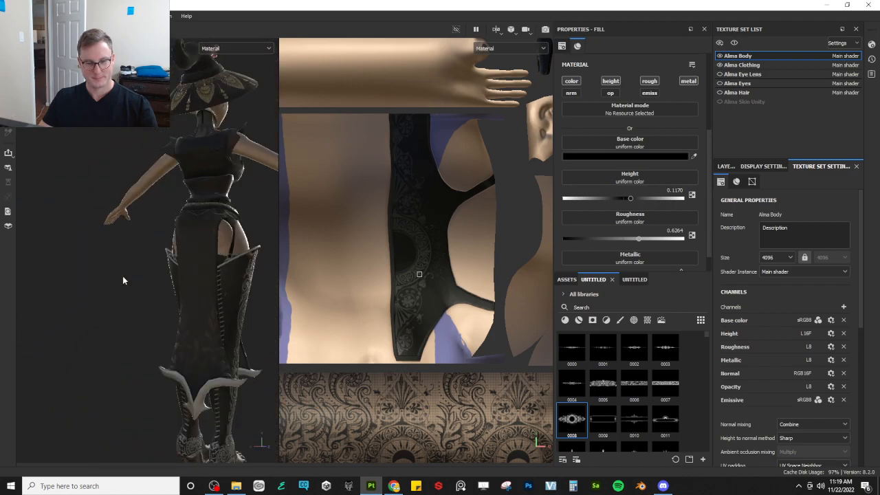
{"action": "middle_click_drag", "start_coordinate": [160, 275], "coordinate": [138, 261], "text": "alt"}
{"action": "left_click_drag", "start_coordinate": [139, 264], "coordinate": [0, 281], "text": "alt"}
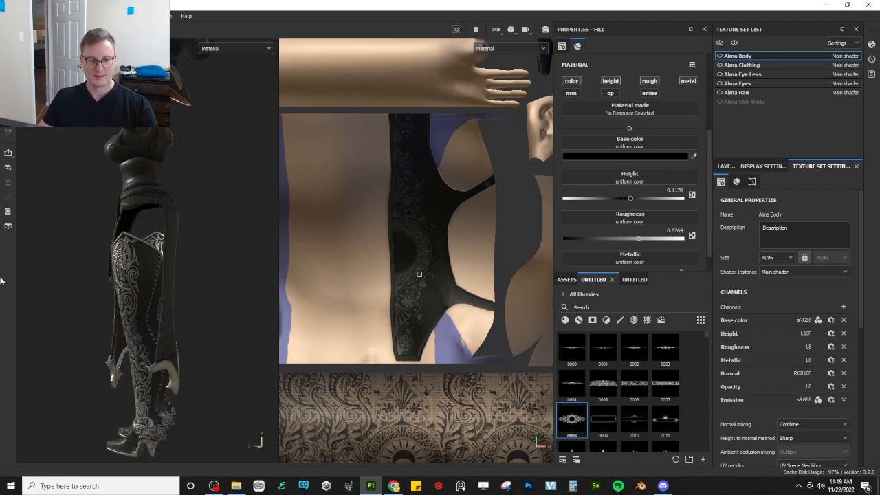
- Hide the Alma Clothing texture set, show Alma Body with the garter belt, and save the project
{"action": "left_click", "coordinate": [721, 65]}
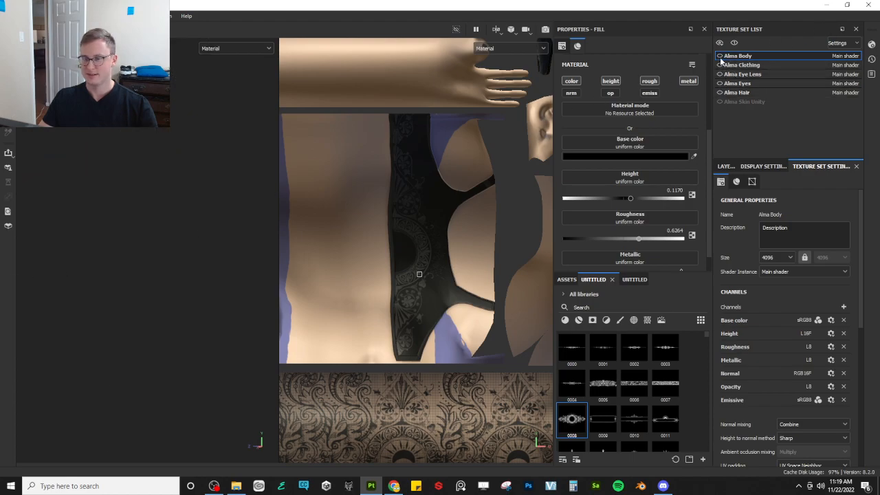
{"action": "left_click", "coordinate": [721, 56]}
{"action": "left_click_drag", "start_coordinate": [136, 206], "coordinate": [265, 214], "text": "alt"}
{"action": "left_click_drag", "start_coordinate": [165, 278], "coordinate": [193, 296], "text": "alt"}
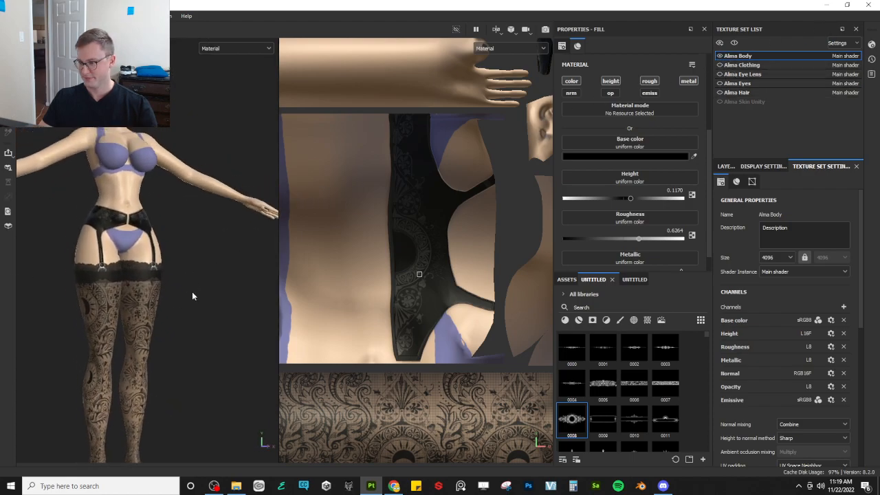
{"action": "right_click_drag", "start_coordinate": [192, 297], "coordinate": [130, 259], "text": "alt"}
{"action": "middle_click_drag", "start_coordinate": [140, 242], "coordinate": [147, 252], "text": "alt"}
{"action": "left_click_drag", "start_coordinate": [148, 252], "coordinate": [160, 256], "text": "alt"}
{"action": "key", "text": "ctrl+s"}
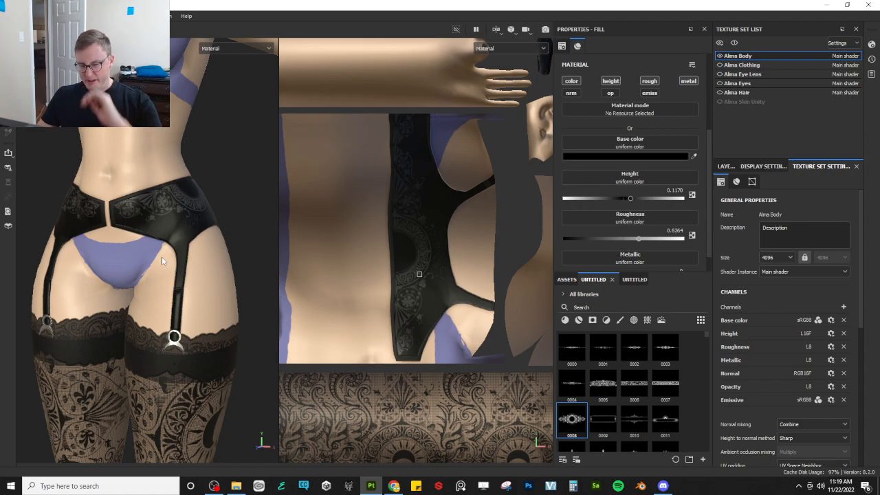
- Inspect the undressed character's garter belt, upper body and face up close for stray texture marks
{"action": "right_click_drag", "start_coordinate": [162, 261], "coordinate": [172, 268], "text": "alt"}
{"action": "left_click_drag", "start_coordinate": [172, 268], "coordinate": [167, 314], "text": "alt"}
{"action": "right_click_drag", "start_coordinate": [168, 315], "coordinate": [133, 309], "text": "alt"}
{"action": "middle_click_drag", "start_coordinate": [133, 310], "coordinate": [161, 268], "text": "alt"}
{"action": "mouse_move", "coordinate": [161, 268]}
{"action": "left_mouse_down", "text": "alt"}
{"action": "mouse_move", "coordinate": [311, 274]}
{"action": "mouse_move", "coordinate": [157, 264]}
{"action": "left_mouse_up", "text": "alt"}
{"action": "middle_click_drag", "start_coordinate": [170, 203], "coordinate": [170, 283], "text": "alt"}
{"action": "right_click_drag", "start_coordinate": [170, 283], "coordinate": [187, 263], "text": "alt"}
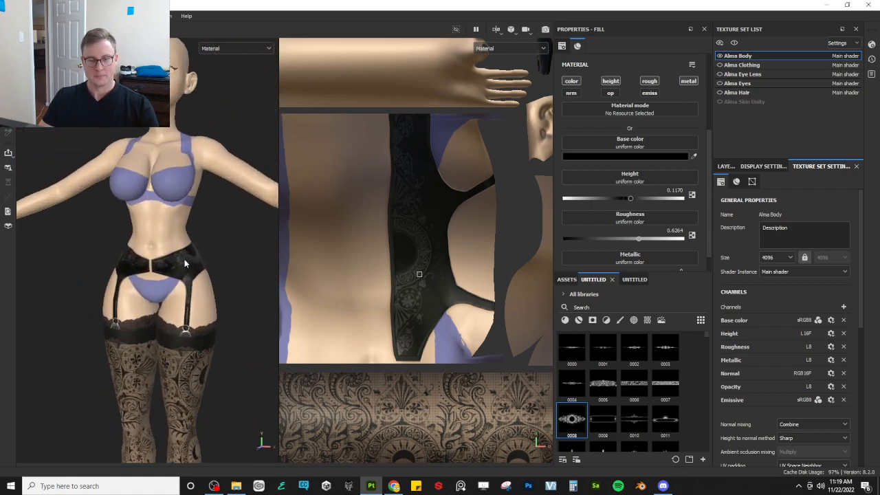
{"action": "left_click", "coordinate": [185, 253]}
{"action": "left_click_drag", "start_coordinate": [185, 253], "coordinate": [176, 247], "text": "alt"}
{"action": "middle_click_drag", "start_coordinate": [177, 248], "coordinate": [180, 311], "text": "alt"}
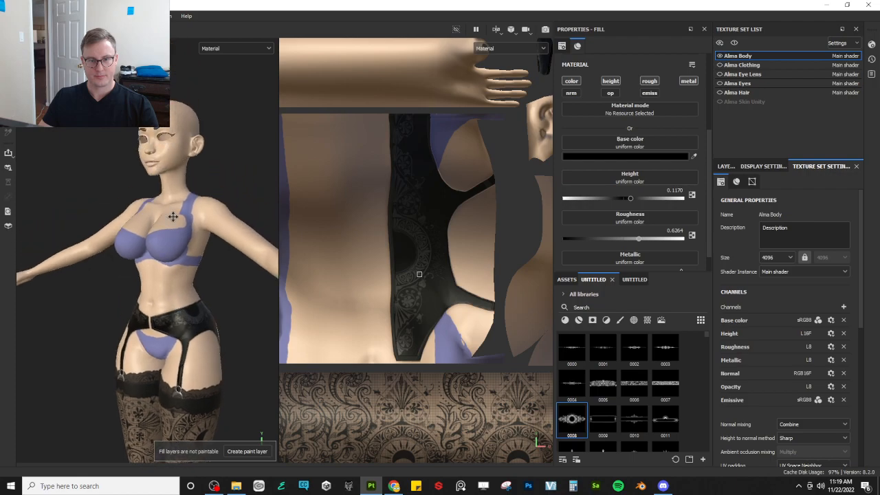
{"action": "middle_click_drag", "start_coordinate": [173, 217], "coordinate": [169, 293], "text": "alt"}
{"action": "right_click_drag", "start_coordinate": [170, 292], "coordinate": [157, 240], "text": "alt"}
{"action": "middle_click_drag", "start_coordinate": [158, 240], "coordinate": [144, 328], "text": "alt"}
{"action": "right_click_drag", "start_coordinate": [144, 328], "coordinate": [142, 310], "text": "alt"}
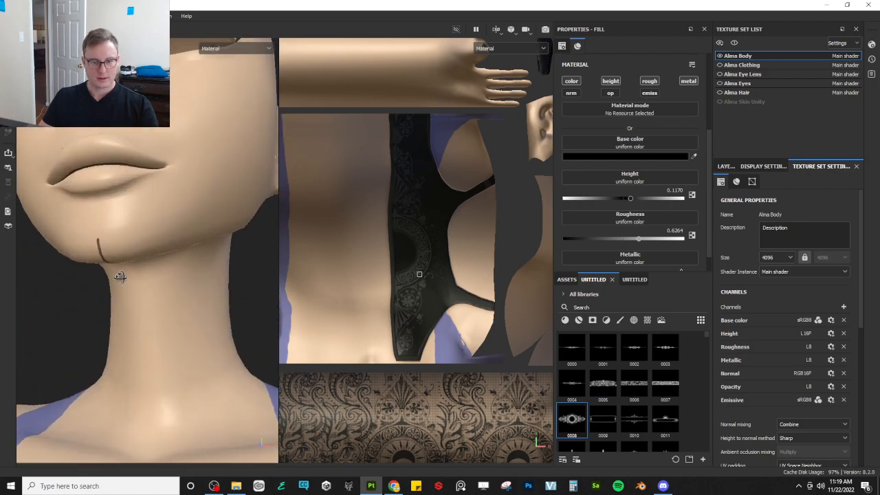
{"action": "left_click_drag", "start_coordinate": [119, 276], "coordinate": [144, 260], "text": "alt"}
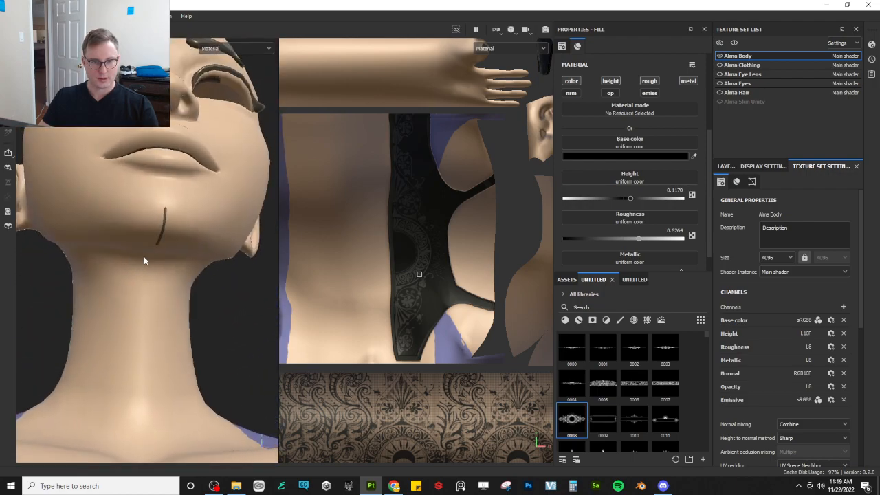
- Collapse the Garters folder and toggle the GARTER folder's visibility to check whether it causes the chin mark, leaving it shown
{"action": "left_click", "coordinate": [727, 166]}
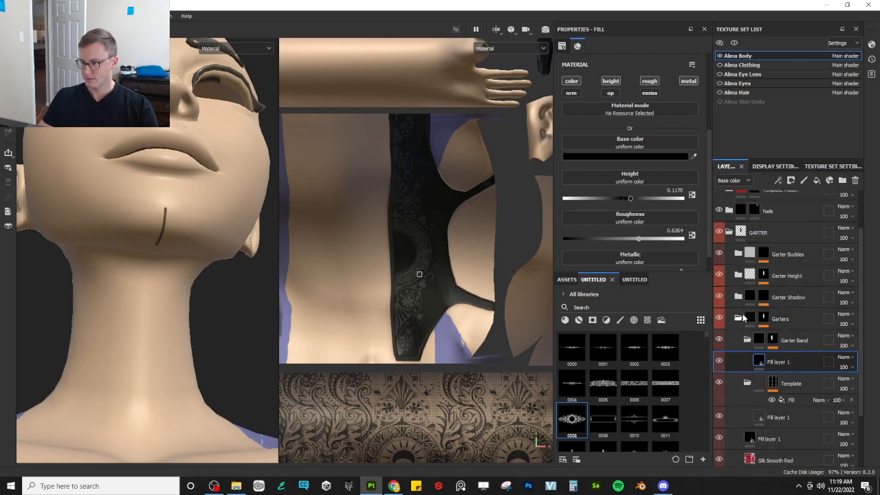
{"action": "left_click", "coordinate": [741, 317]}
{"action": "left_click", "coordinate": [740, 286]}
{"action": "left_click", "coordinate": [720, 287]}
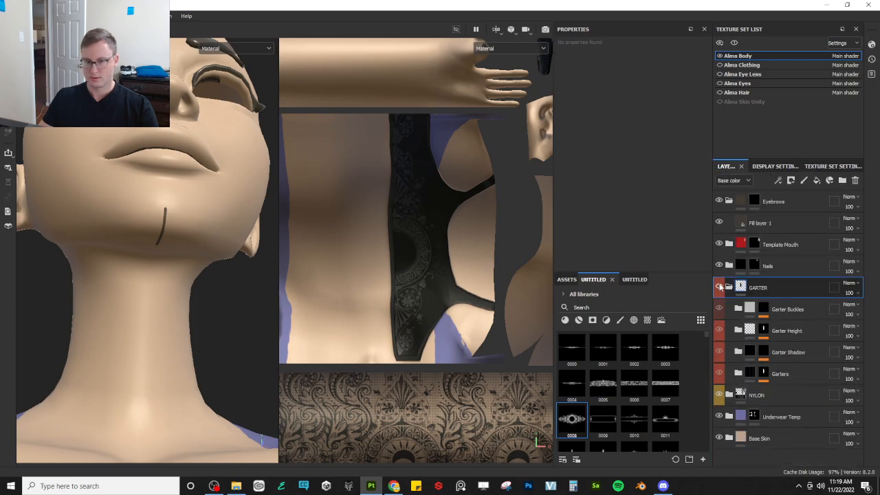
{"action": "left_click", "coordinate": [720, 287]}
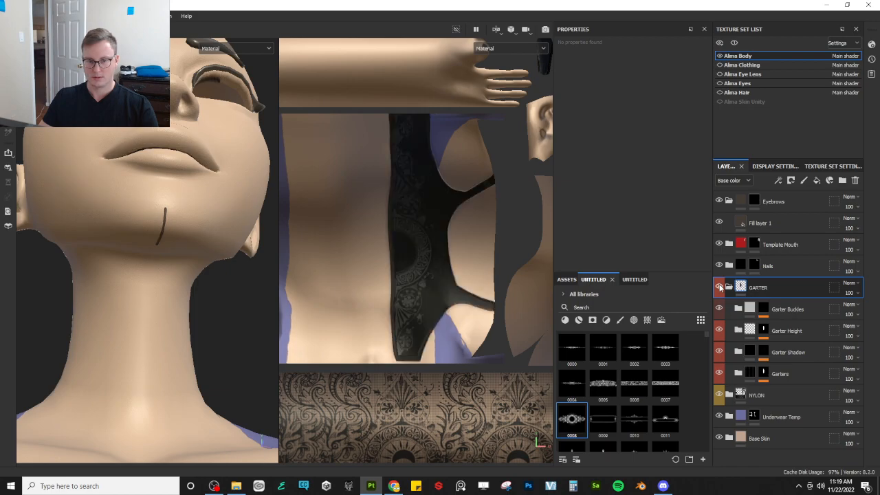
{"action": "left_click", "coordinate": [720, 288]}
{"action": "left_click", "coordinate": [720, 287]}
{"action": "left_click", "coordinate": [720, 287]}
{"action": "left_click", "coordinate": [720, 287]}
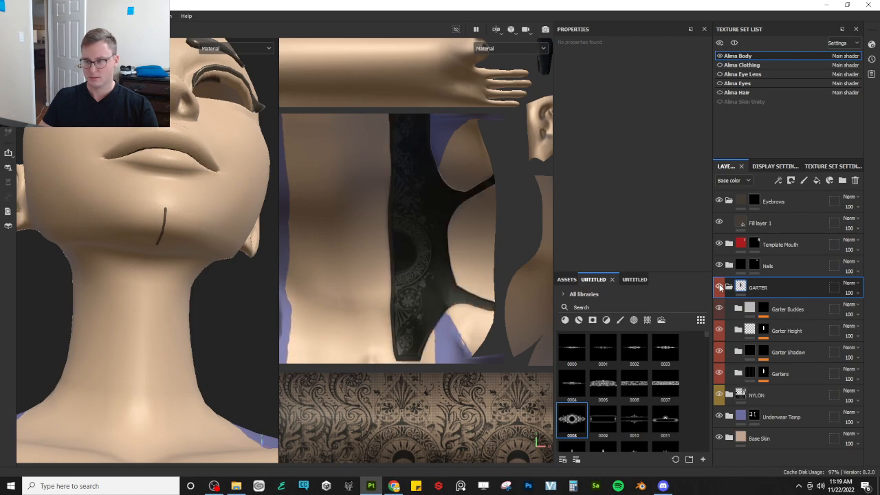
- Add a mask to the GARTER folder to limit where its layers apply
{"action": "right_click", "coordinate": [774, 289]}
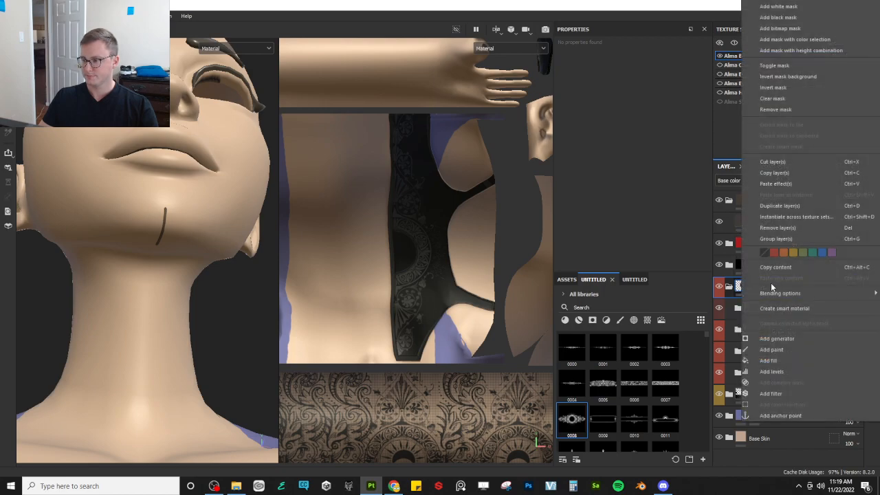
{"action": "left_click", "coordinate": [779, 16]}
{"action": "scroll", "coordinate": [149, 256], "scroll_direction": "down", "scroll_amount": 3}
{"action": "scroll", "coordinate": [480, 281], "scroll_direction": "down", "scroll_amount": 6}
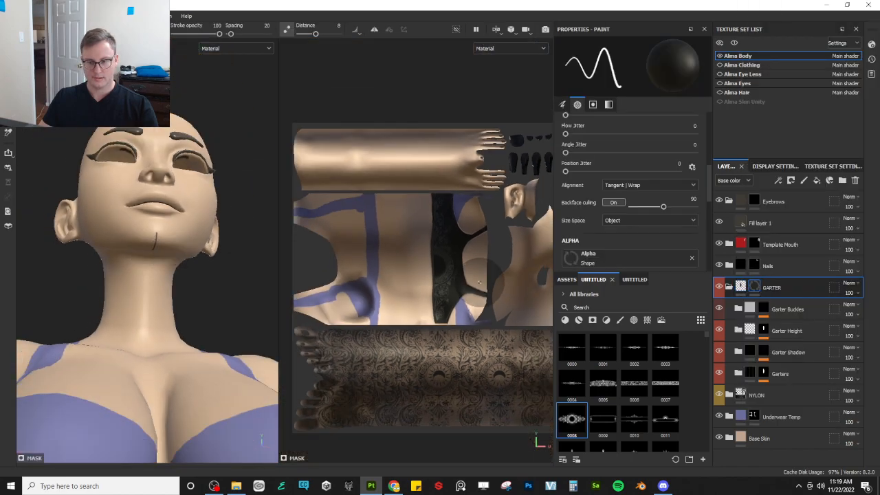
- Try masking out the torso's UV island in the GARTER mask with a black polygon fill, then fill it white again
{"action": "key", "text": "4"}
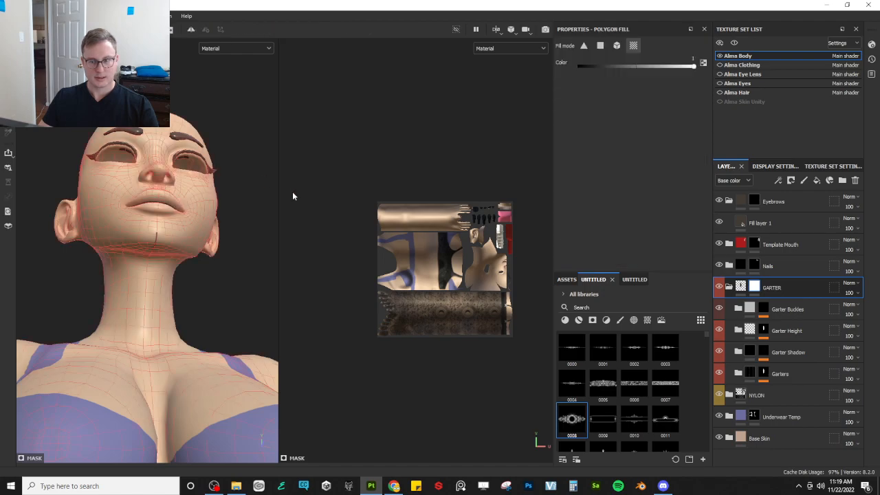
{"action": "scroll", "coordinate": [401, 282], "scroll_direction": "up", "scroll_amount": 3}
{"action": "left_click", "coordinate": [428, 280]}
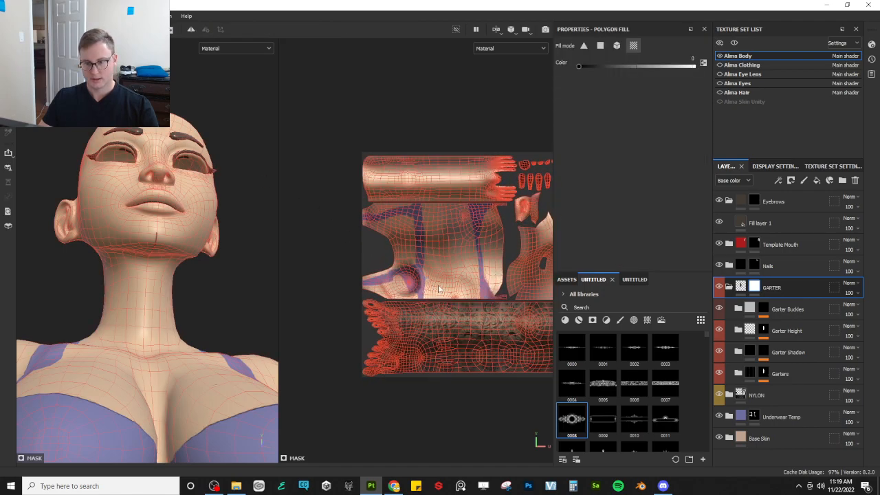
{"action": "key", "text": "x"}
{"action": "left_click", "coordinate": [439, 278]}
{"action": "scroll", "coordinate": [452, 268], "scroll_direction": "down", "scroll_amount": 1}
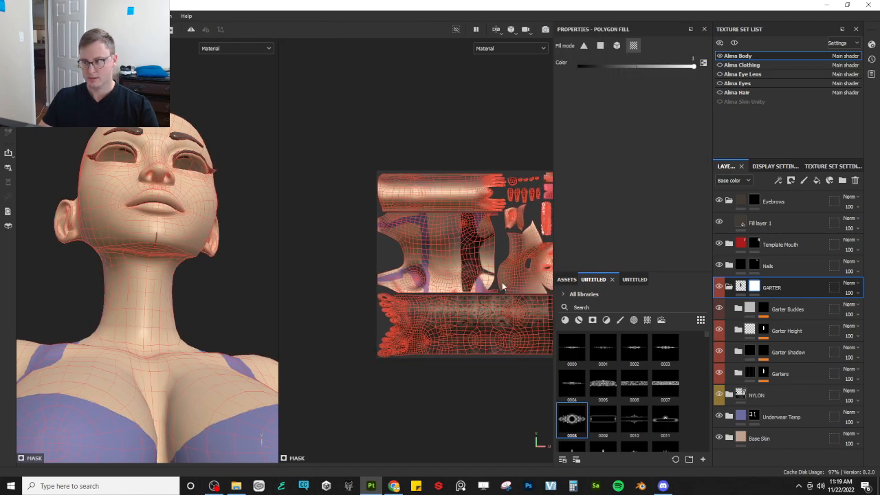
{"action": "middle_click_drag", "start_coordinate": [502, 282], "coordinate": [476, 278], "text": "alt"}
- Replace the GARTER folder's mask with a black one, fill the torso and leg UV islands white, and collapse the folder
{"action": "right_click", "coordinate": [754, 284]}
{"action": "left_click", "coordinate": [793, 19]}
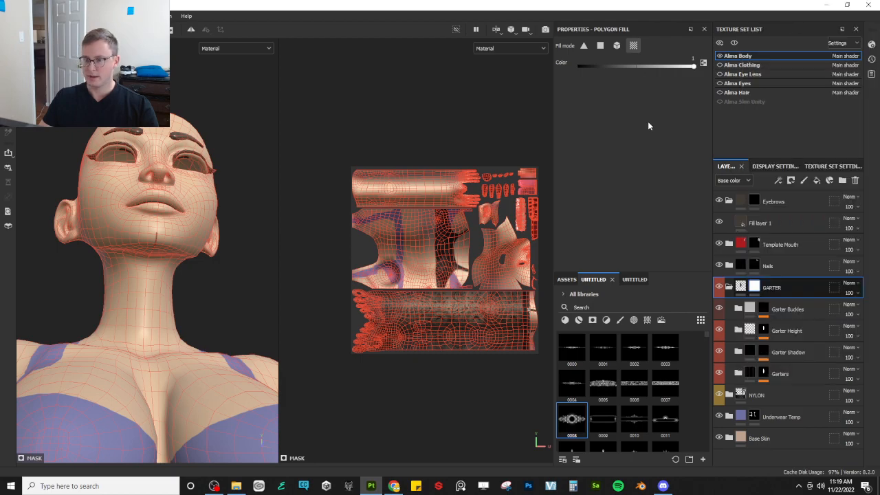
{"action": "scroll", "coordinate": [454, 296], "scroll_direction": "up", "scroll_amount": 2}
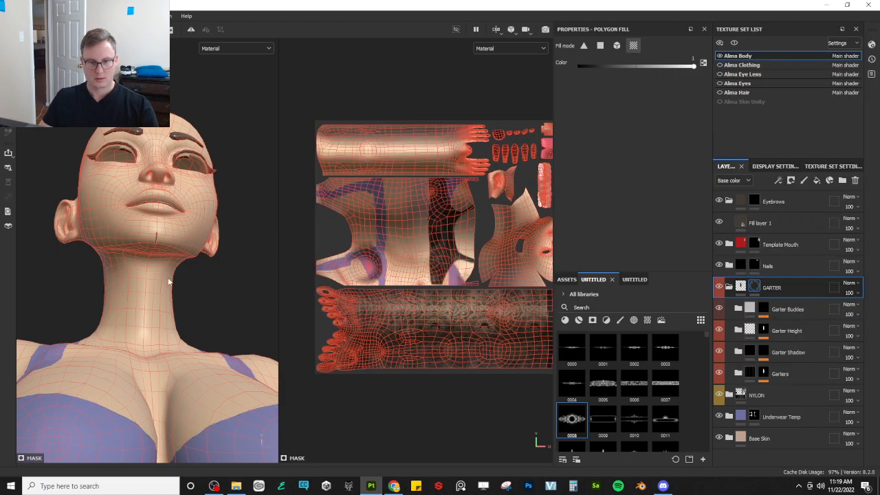
{"action": "left_click", "coordinate": [729, 287]}
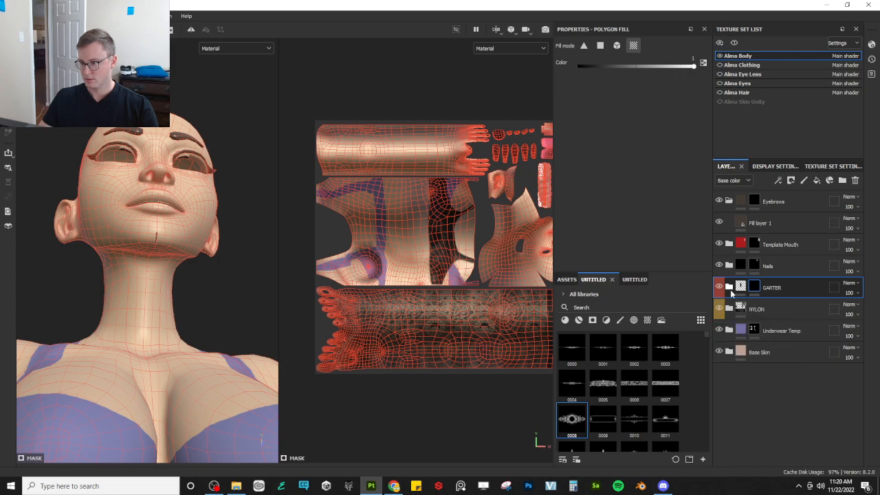
- Add a black mask to the NYLON folder and polygon-fill the leg UV islands white
{"action": "right_click", "coordinate": [770, 311]}
{"action": "left_click", "coordinate": [819, 18]}
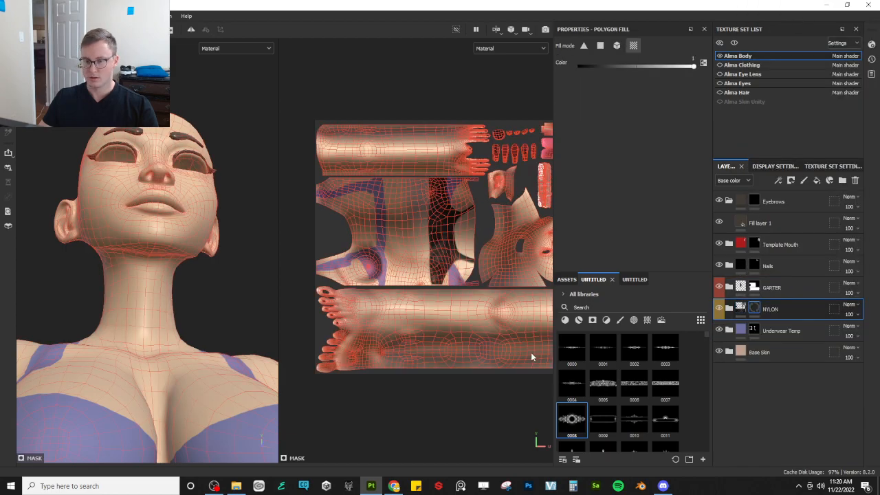
{"action": "left_click", "coordinate": [439, 334]}
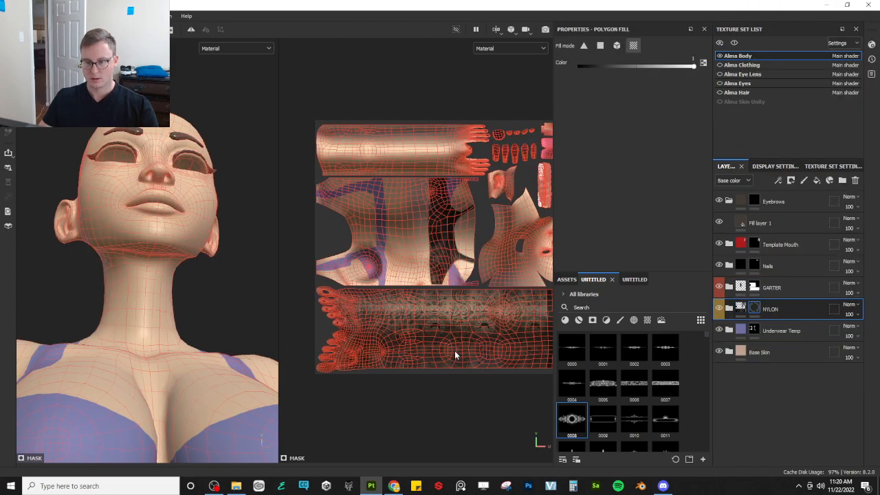
{"action": "middle_click_drag", "start_coordinate": [475, 371], "coordinate": [433, 345], "text": "alt"}
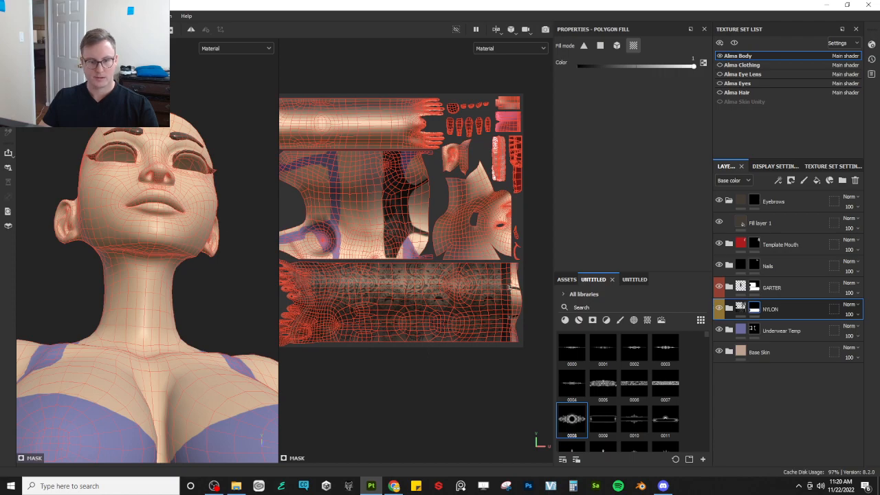
- Switch to the Paint tool and inspect the chin, face and full body for stray texture marks
{"action": "key", "text": "1"}
{"action": "left_click_drag", "start_coordinate": [186, 238], "coordinate": [184, 295], "text": "alt"}
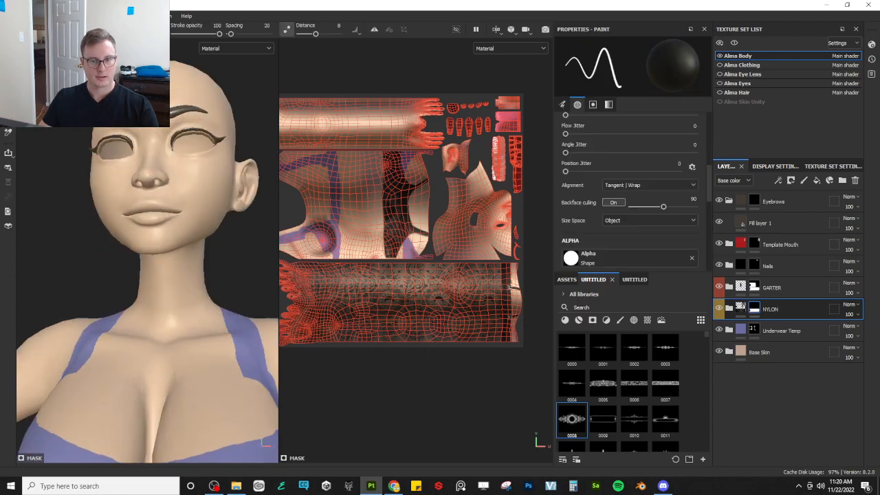
{"action": "scroll", "coordinate": [192, 310], "scroll_direction": "down", "scroll_amount": 8}
{"action": "mouse_move", "coordinate": [206, 326]}
{"action": "left_mouse_down", "text": "alt"}
{"action": "mouse_move", "coordinate": [170, 332]}
{"action": "mouse_move", "coordinate": [109, 256]}
{"action": "mouse_move", "coordinate": [191, 289]}
{"action": "mouse_move", "coordinate": [211, 309]}
{"action": "mouse_move", "coordinate": [228, 269]}
{"action": "mouse_move", "coordinate": [206, 324]}
{"action": "mouse_move", "coordinate": [178, 337]}
{"action": "mouse_move", "coordinate": [156, 332]}
{"action": "left_mouse_up", "text": "alt"}
{"action": "right_click_drag", "start_coordinate": [155, 333], "coordinate": [161, 310], "text": "alt"}
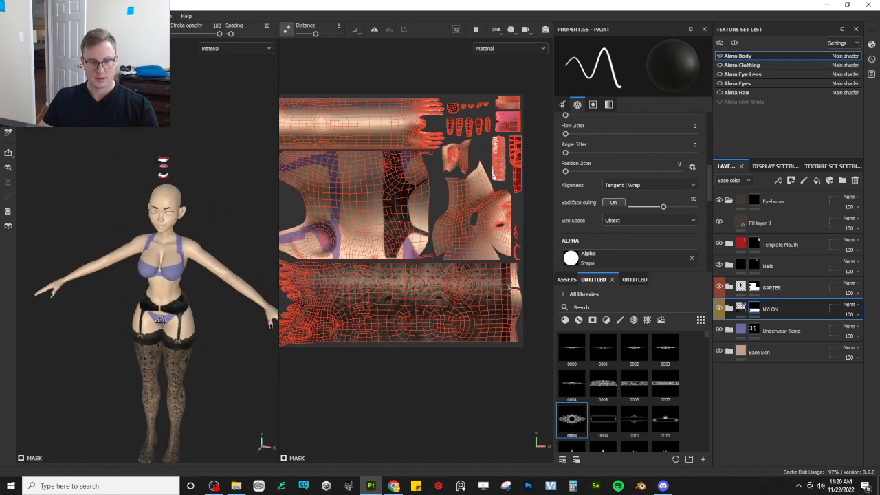
{"action": "left_click_drag", "start_coordinate": [161, 310], "coordinate": [190, 296], "text": "alt"}
{"action": "middle_click_drag", "start_coordinate": [191, 297], "coordinate": [158, 268], "text": "alt"}
{"action": "mouse_move", "coordinate": [157, 268]}
{"action": "left_mouse_down", "text": "alt"}
{"action": "mouse_move", "coordinate": [269, 275]}
{"action": "mouse_move", "coordinate": [165, 275]}
{"action": "left_mouse_up", "text": "alt"}
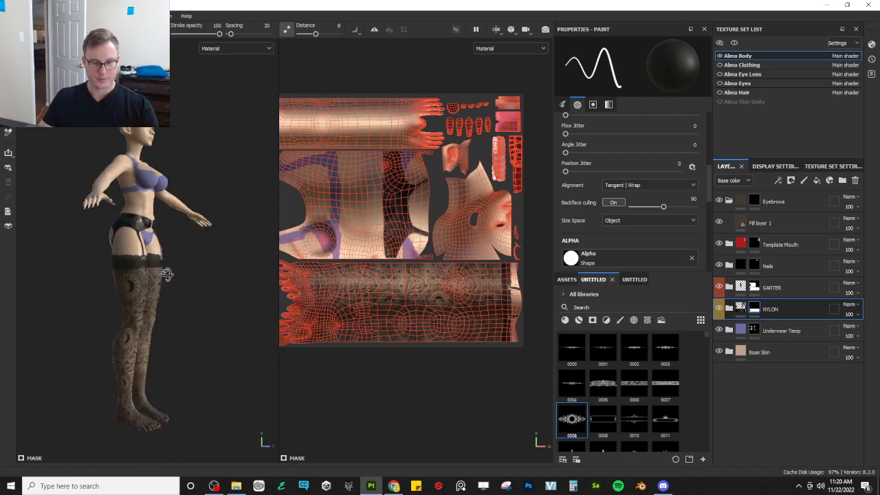
- Examine the stocking tops, lace trim and garter clips up close from several sides
{"action": "right_click_drag", "start_coordinate": [165, 275], "coordinate": [206, 303], "text": "alt"}
{"action": "left_click_drag", "start_coordinate": [206, 303], "coordinate": [171, 294], "text": "alt"}
{"action": "middle_click_drag", "start_coordinate": [172, 295], "coordinate": [167, 317], "text": "alt"}
{"action": "right_click_drag", "start_coordinate": [166, 317], "coordinate": [220, 295], "text": "alt"}
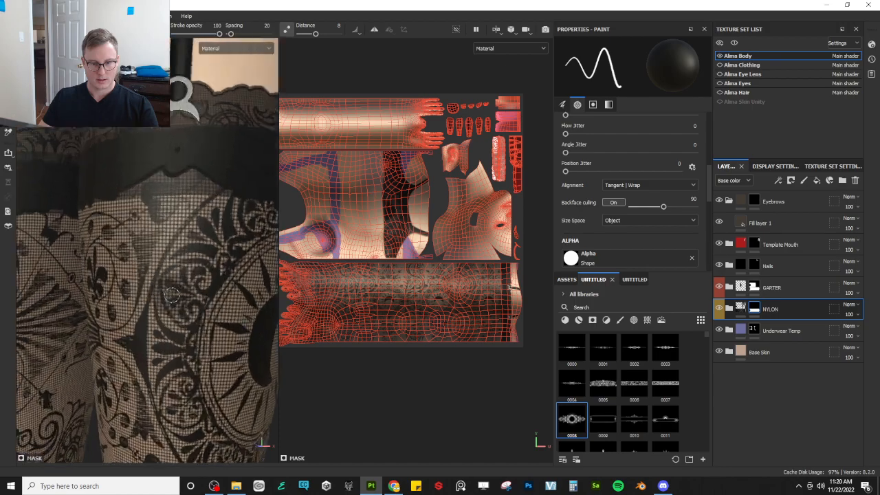
{"action": "left_click_drag", "start_coordinate": [220, 296], "coordinate": [181, 260], "text": "alt"}
{"action": "right_click_drag", "start_coordinate": [181, 260], "coordinate": [124, 258], "text": "alt"}
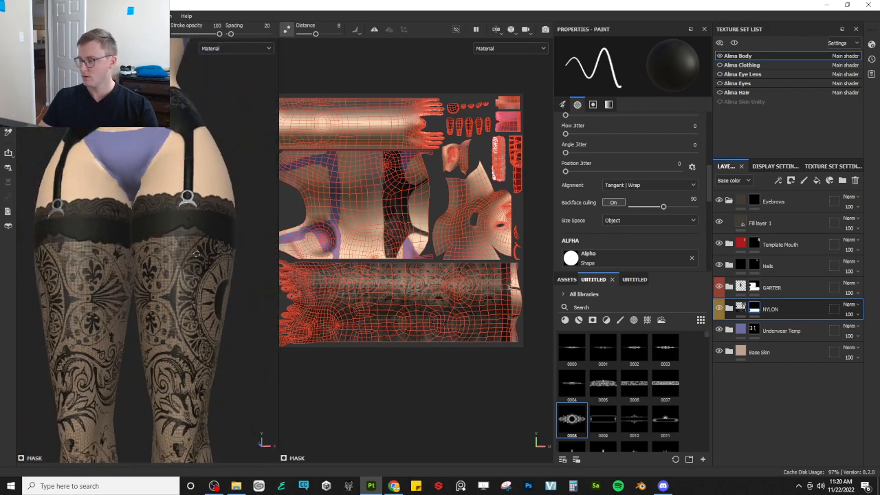
{"action": "middle_click_drag", "start_coordinate": [124, 258], "coordinate": [130, 276], "text": "alt"}
{"action": "right_click_drag", "start_coordinate": [131, 277], "coordinate": [200, 276], "text": "alt"}
{"action": "left_click_drag", "start_coordinate": [200, 277], "coordinate": [178, 281], "text": "alt"}
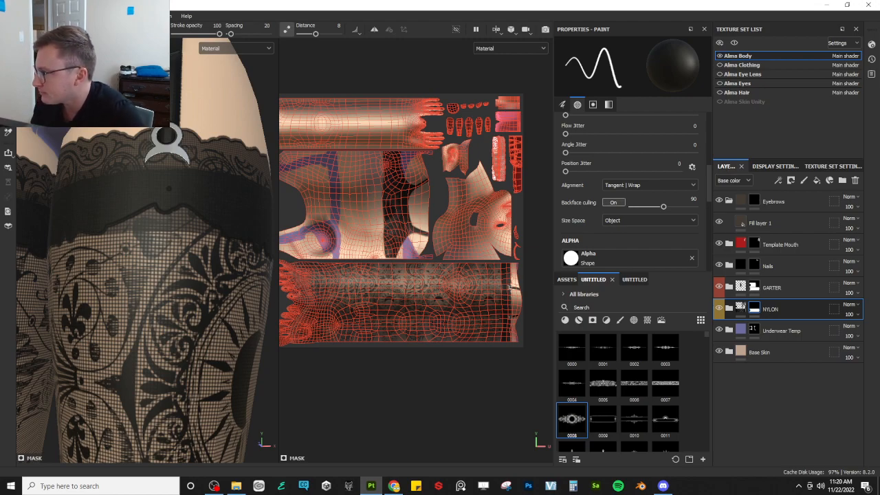
{"action": "scroll", "coordinate": [227, 215], "scroll_direction": "down", "scroll_amount": 6}
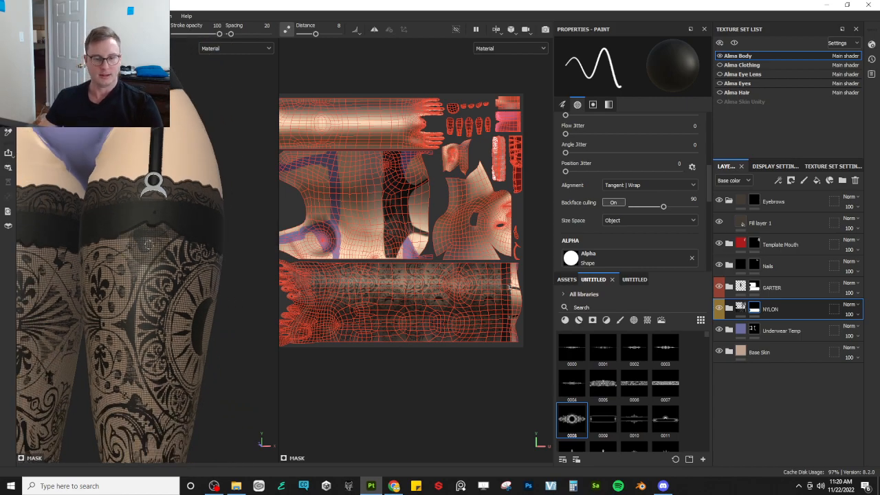
{"action": "left_click_drag", "start_coordinate": [226, 280], "coordinate": [253, 296], "text": "alt"}
{"action": "scroll", "coordinate": [253, 296], "scroll_direction": "up", "scroll_amount": 8}
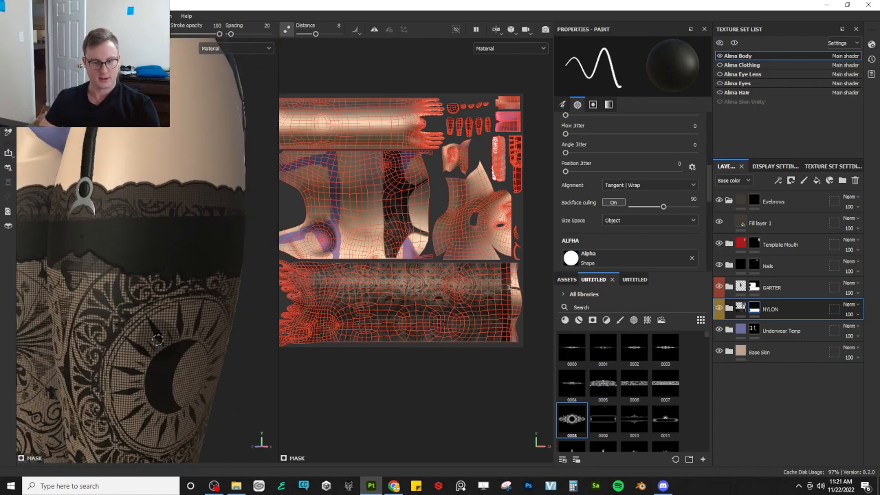
{"action": "scroll", "coordinate": [190, 341], "scroll_direction": "down", "scroll_amount": 3}
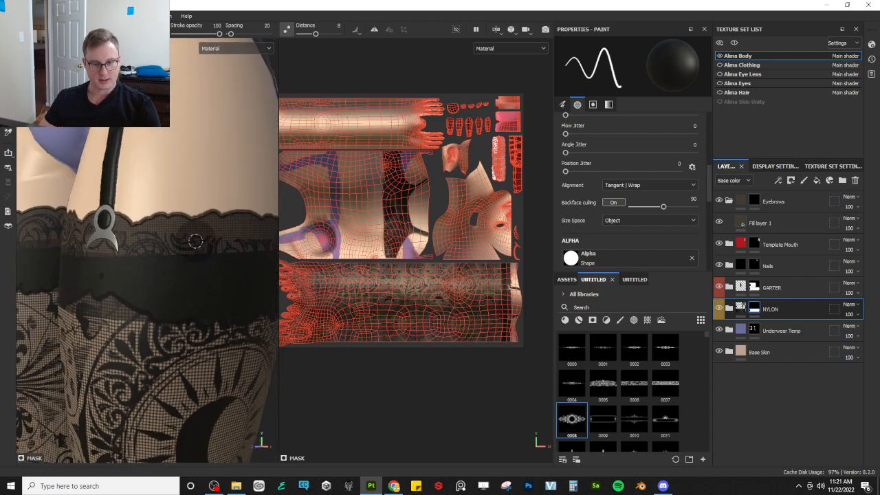
- Toggle the NYLON folder's visibility, then try removing the NYLON and GARTER folder masks to check their effect on the stocking trim
{"action": "left_click", "coordinate": [722, 310]}
{"action": "left_click", "coordinate": [722, 310]}
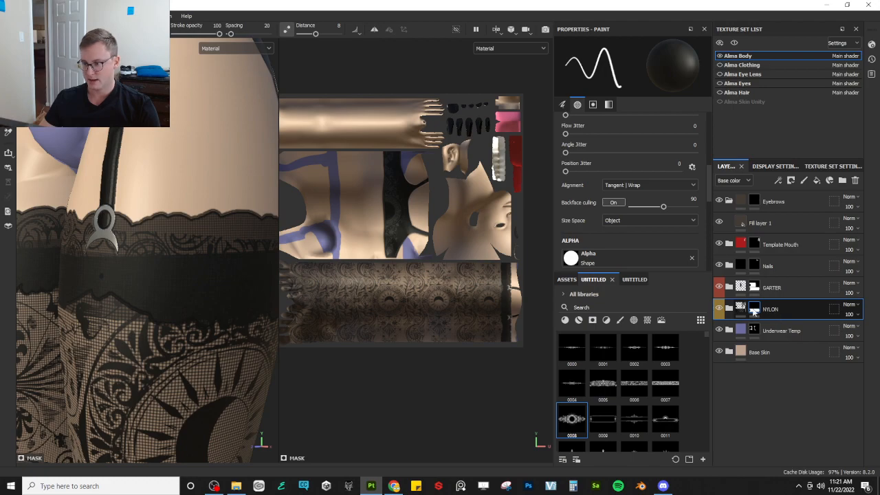
{"action": "right_click", "coordinate": [755, 312]}
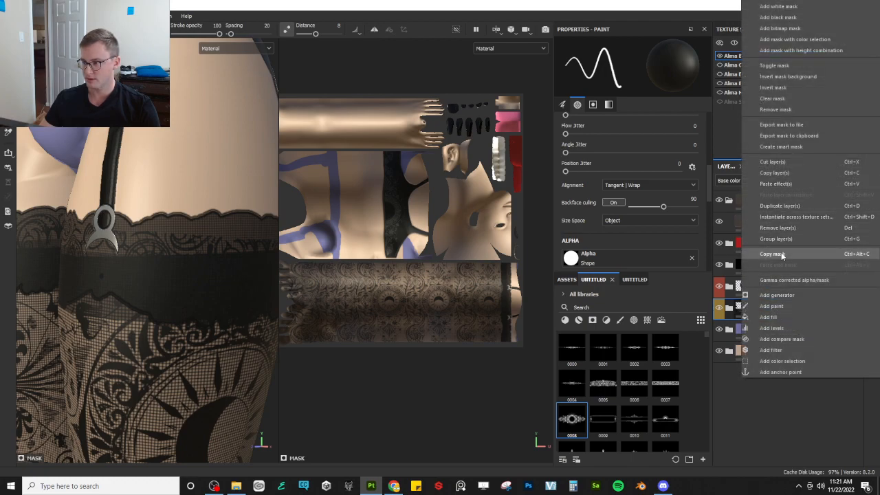
{"action": "left_click", "coordinate": [784, 112]}
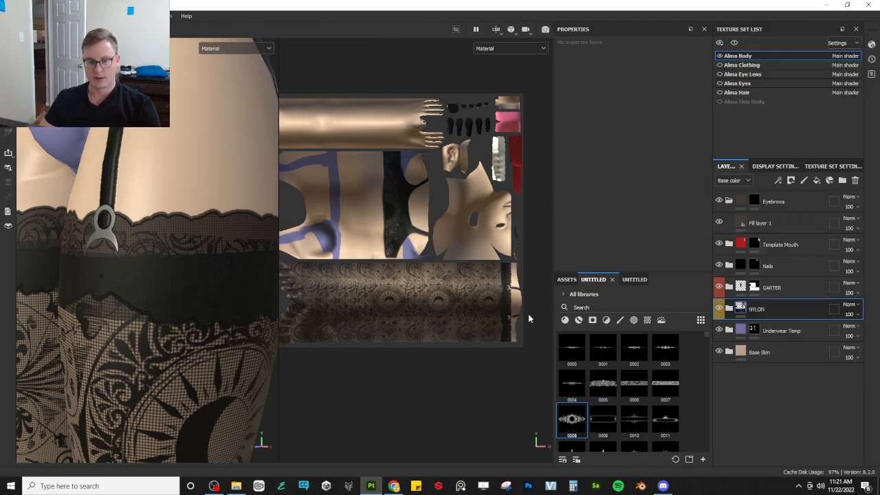
{"action": "key", "text": "ctrl+z"}
{"action": "right_click", "coordinate": [755, 287]}
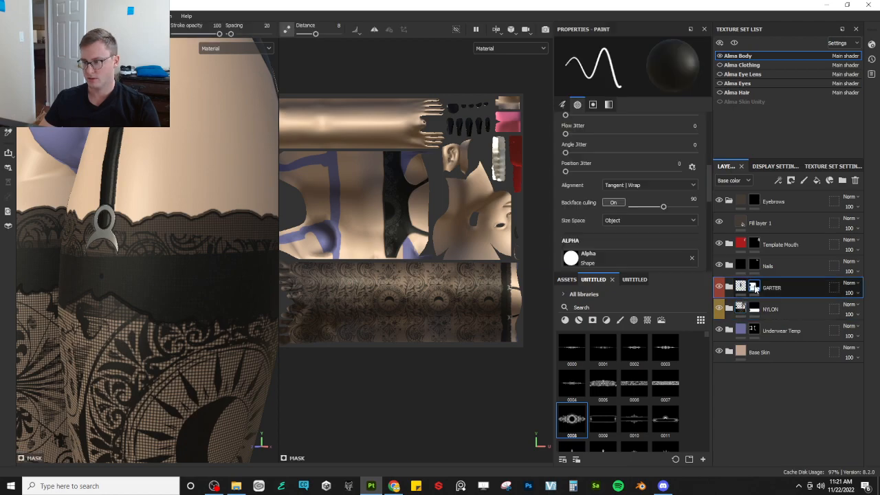
{"action": "left_click", "coordinate": [775, 110]}
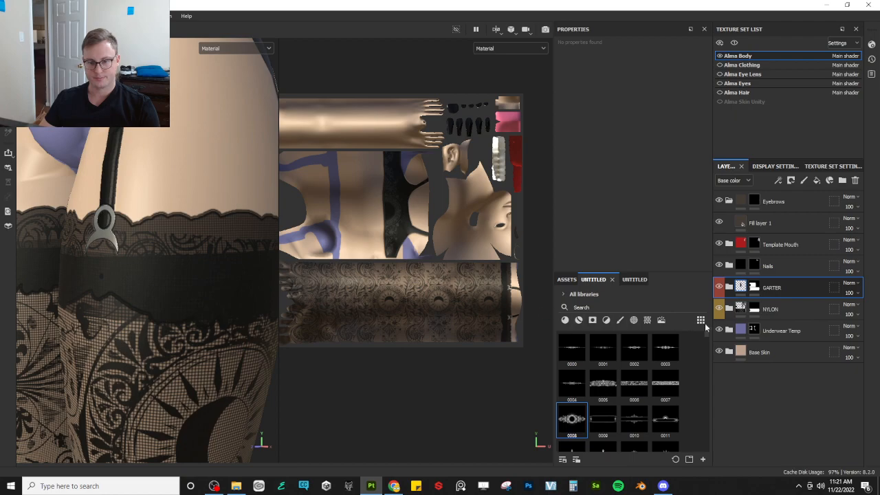
- Expand the NYLON folder, toggle Nylon Trim BG's visibility as a check, and select Fill layer 1 inside Nylon Trim
{"action": "left_click", "coordinate": [729, 310]}
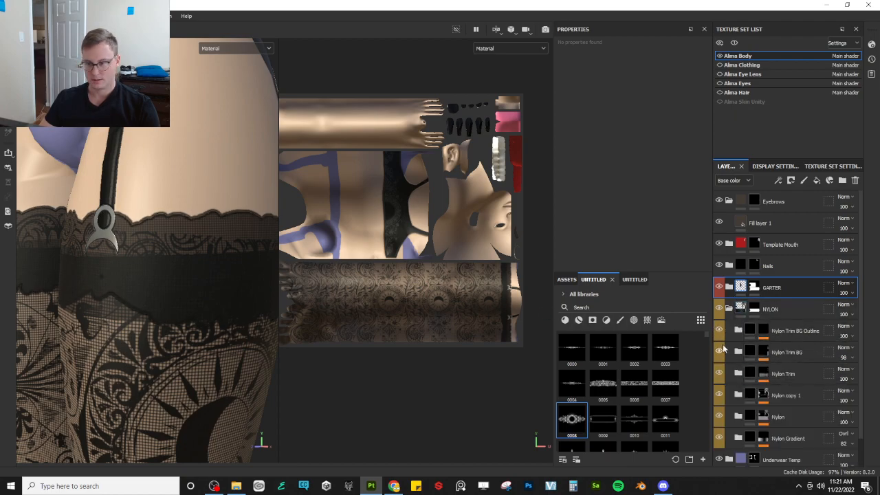
{"action": "left_click", "coordinate": [720, 353]}
{"action": "left_click", "coordinate": [719, 352]}
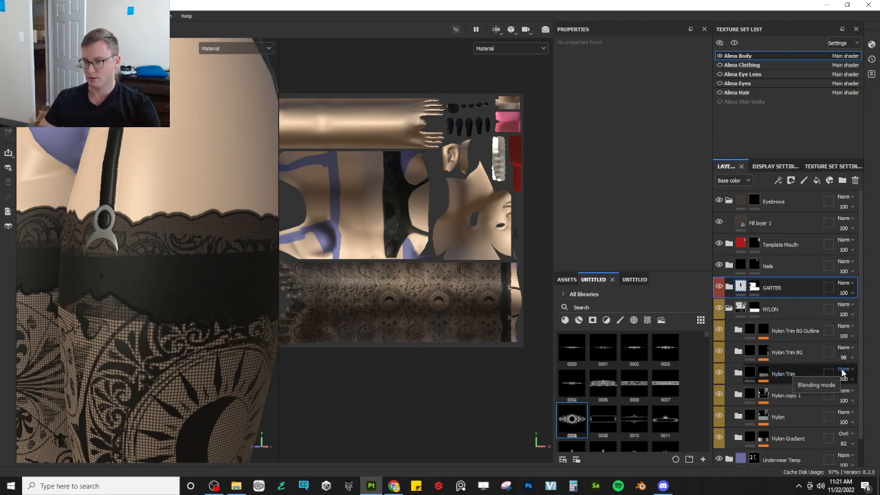
{"action": "left_click", "coordinate": [739, 374]}
{"action": "left_click", "coordinate": [752, 392]}
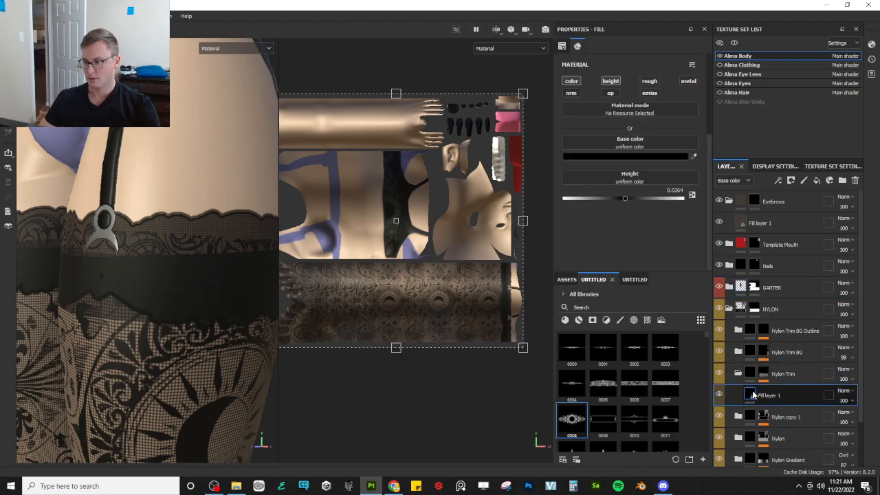
- Switch the layer stack from Base color to the Height channel to show its blending modes
{"action": "left_click", "coordinate": [846, 370]}
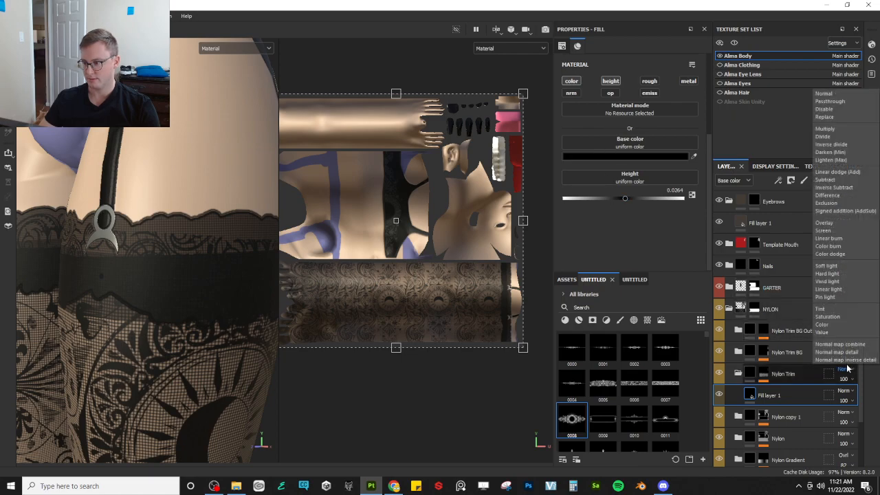
{"action": "left_click", "coordinate": [848, 374]}
{"action": "left_click", "coordinate": [740, 183]}
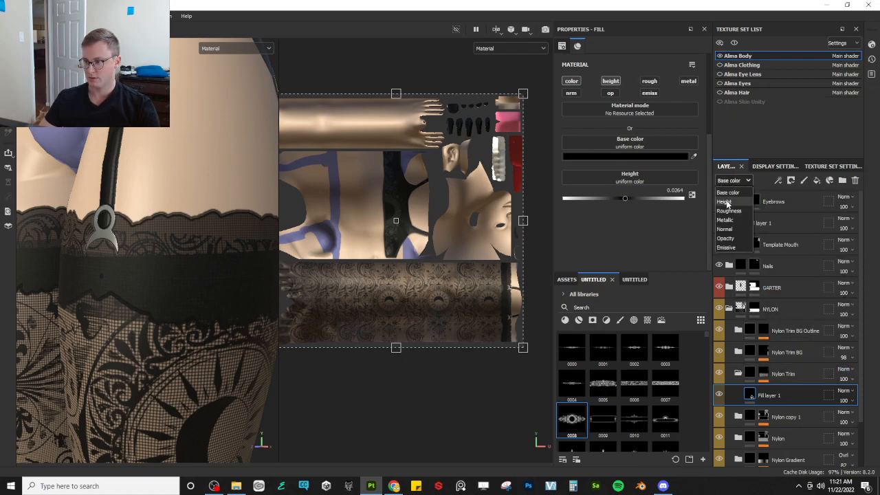
{"action": "left_click", "coordinate": [727, 202]}
- Try the Replace blending mode on the NYLON folder's height, then return it to Linear dodge
{"action": "left_click", "coordinate": [844, 304]}
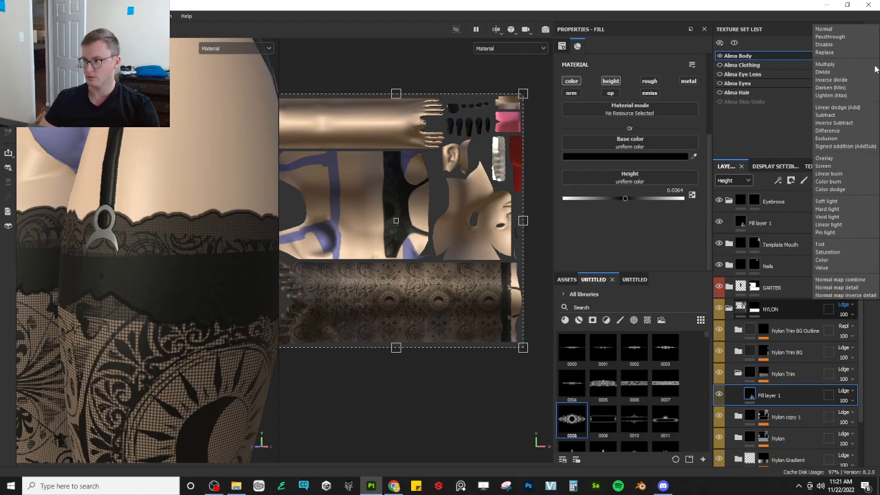
{"action": "left_click", "coordinate": [819, 52]}
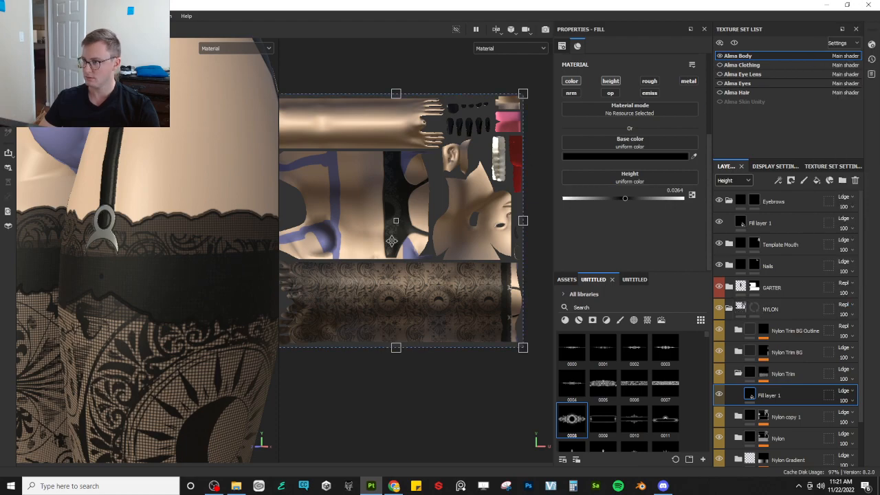
{"action": "left_click", "coordinate": [844, 306]}
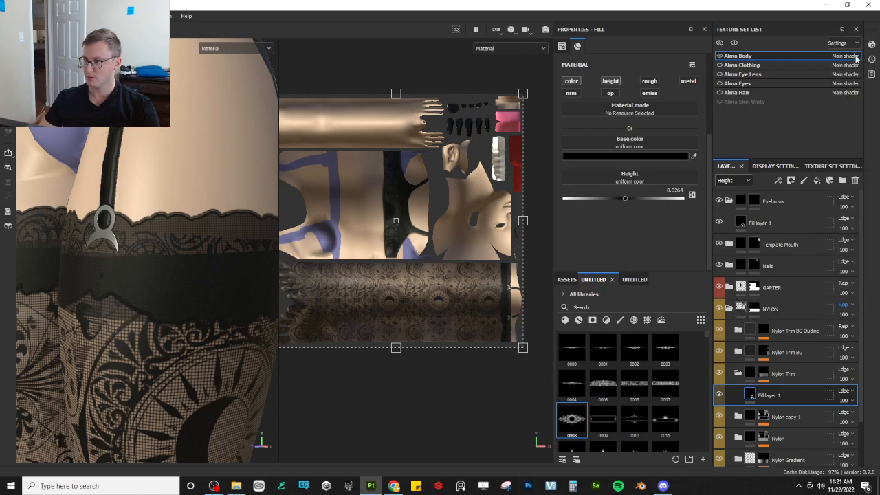
{"action": "left_click", "coordinate": [857, 59]}
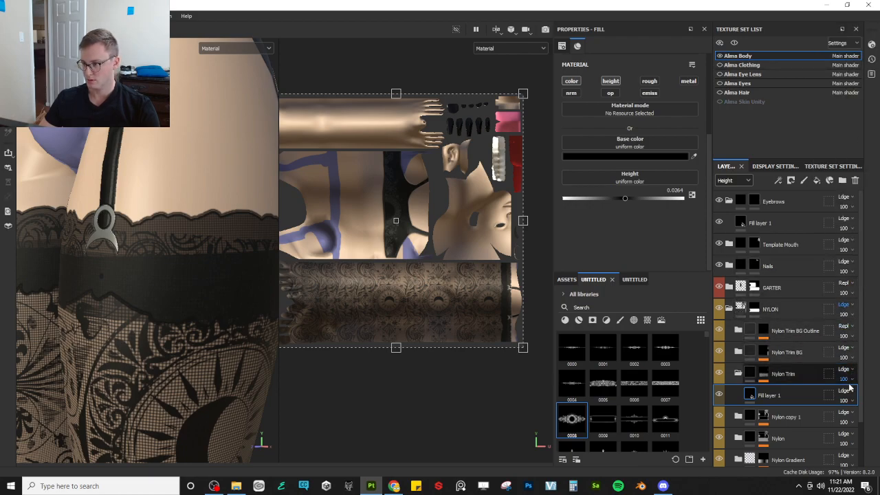
- Try Replace as Nylon Trim's height blending mode and a greater height on its fill layer, undoing each change
{"action": "left_click", "coordinate": [845, 370]}
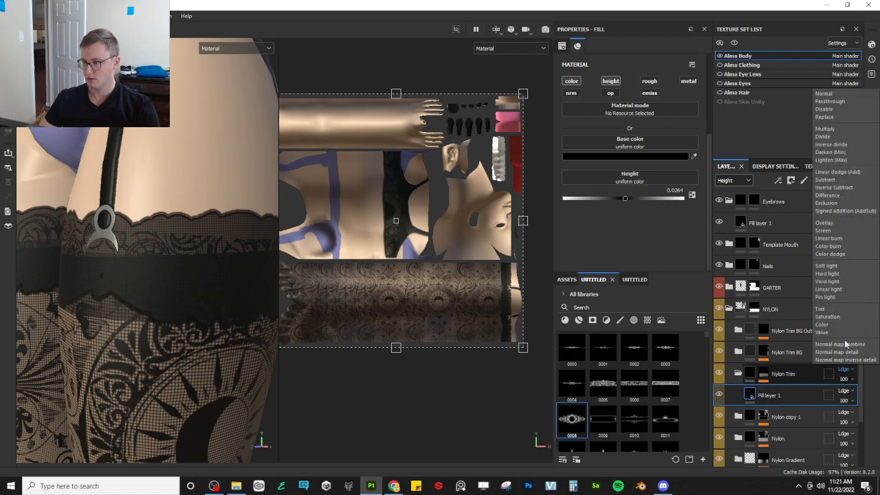
{"action": "left_click", "coordinate": [825, 117]}
{"action": "key", "text": "ctrl+z"}
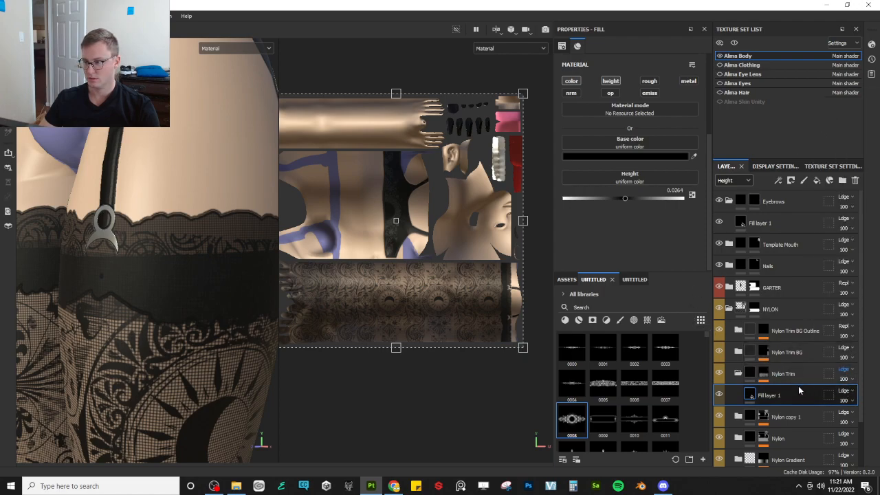
{"action": "mouse_move", "coordinate": [625, 198]}
{"action": "left_mouse_down"}
{"action": "mouse_move", "coordinate": [648, 198]}
{"action": "mouse_move", "coordinate": [634, 200]}
{"action": "left_mouse_up"}
{"action": "key", "text": "ctrl+z"}
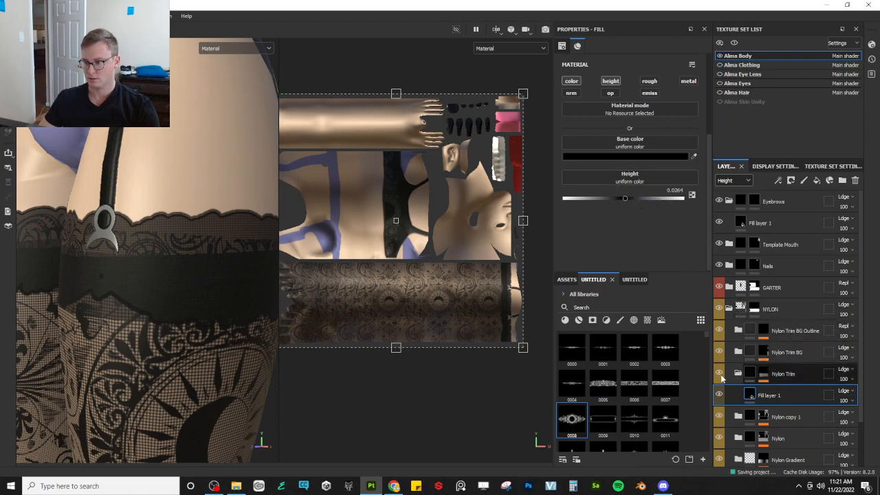
- Toggle the visibility of Nylon Trim, Nylon Trim BG and Nylon Trim BG Outline to compare their effect on the stocking top
{"action": "left_click", "coordinate": [719, 373]}
{"action": "left_click", "coordinate": [719, 373]}
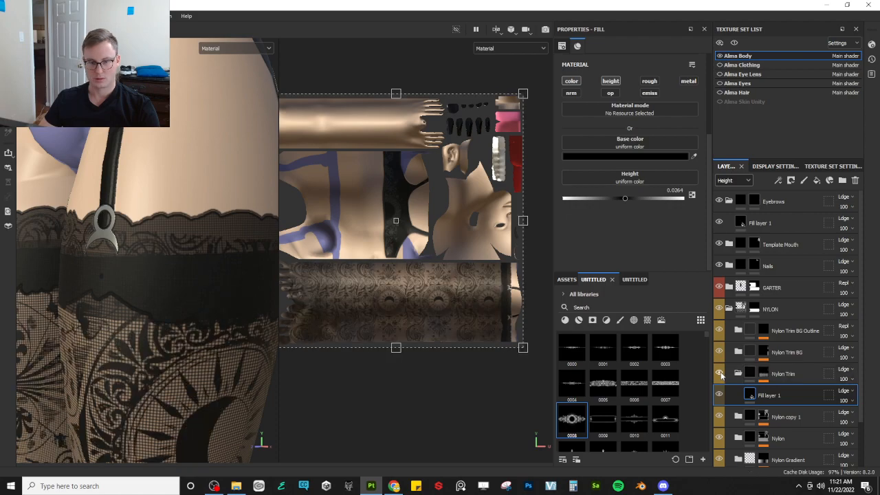
{"action": "left_click", "coordinate": [720, 373]}
{"action": "left_click", "coordinate": [719, 374]}
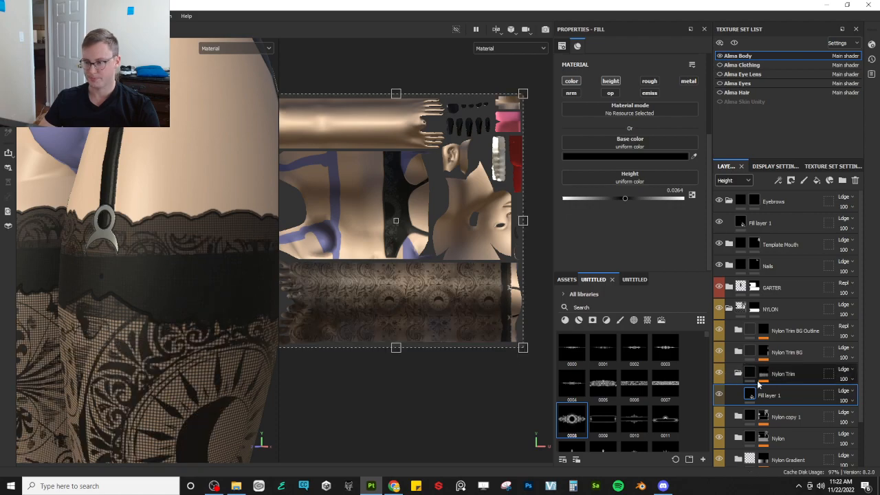
{"action": "left_click", "coordinate": [720, 353]}
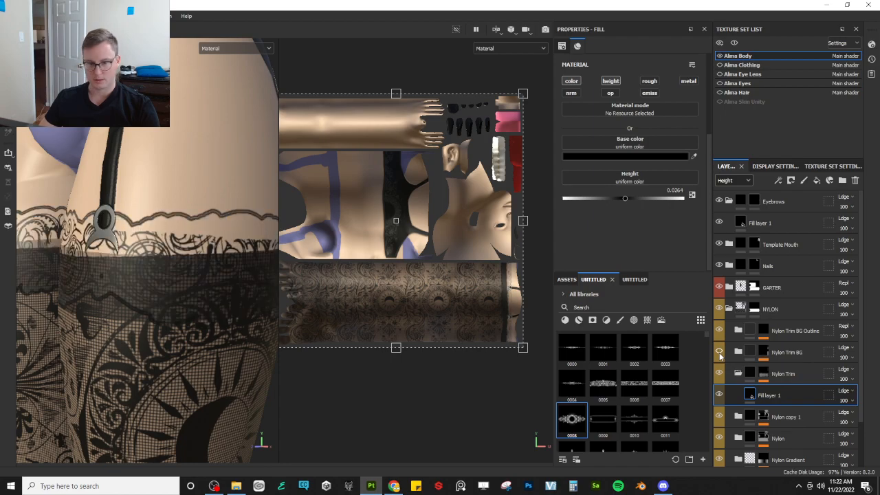
{"action": "left_click", "coordinate": [720, 352]}
{"action": "left_click", "coordinate": [719, 352]}
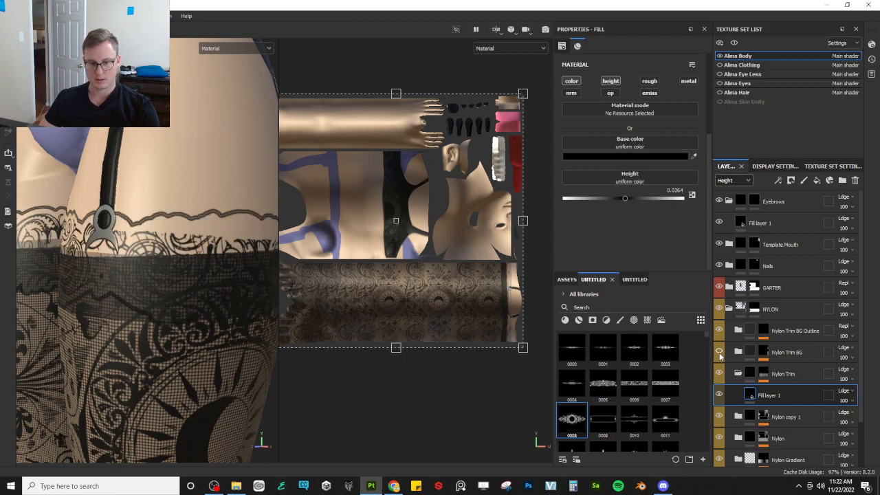
{"action": "left_click", "coordinate": [720, 352]}
{"action": "left_click", "coordinate": [720, 331]}
{"action": "left_click", "coordinate": [720, 331]}
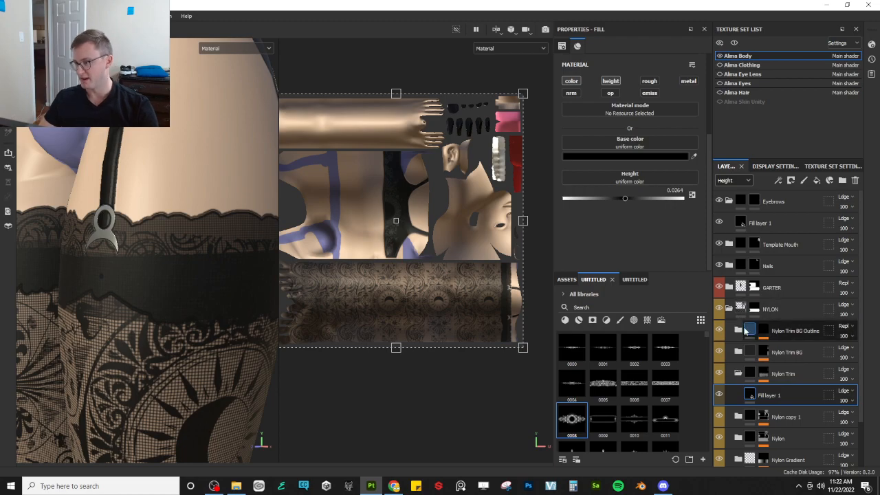
- Try enabling the roughness channel and raising the height on Nylon Trim's fill layer
{"action": "scroll", "coordinate": [768, 328], "scroll_direction": "down", "scroll_amount": 2}
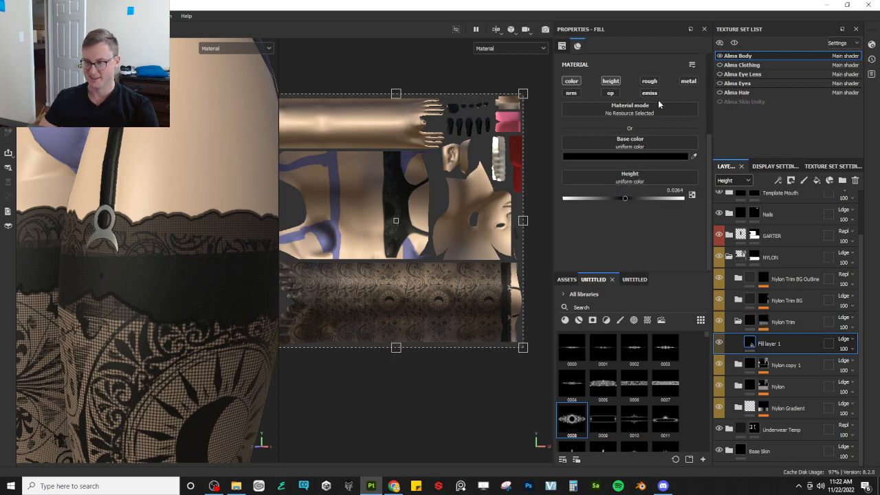
{"action": "left_click", "coordinate": [648, 82]}
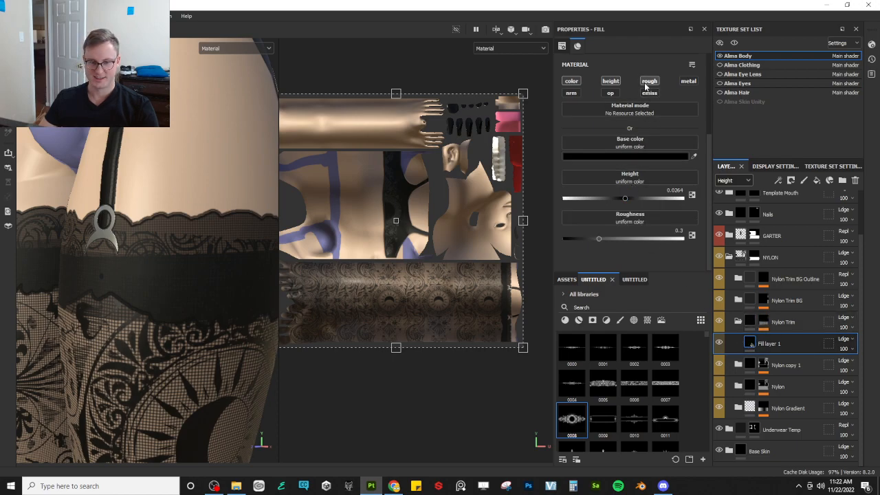
{"action": "left_click", "coordinate": [647, 81]}
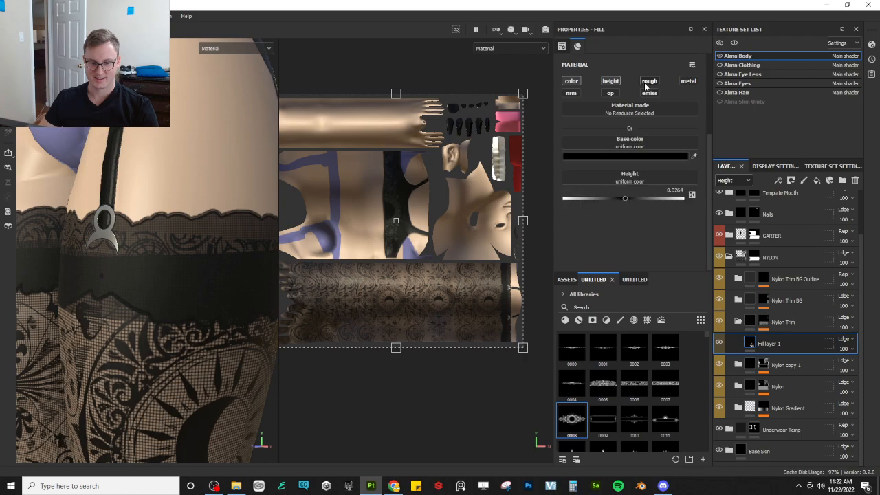
{"action": "mouse_move", "coordinate": [627, 200]}
{"action": "left_mouse_down"}
{"action": "mouse_move", "coordinate": [648, 197]}
{"action": "mouse_move", "coordinate": [633, 198]}
{"action": "left_mouse_up"}
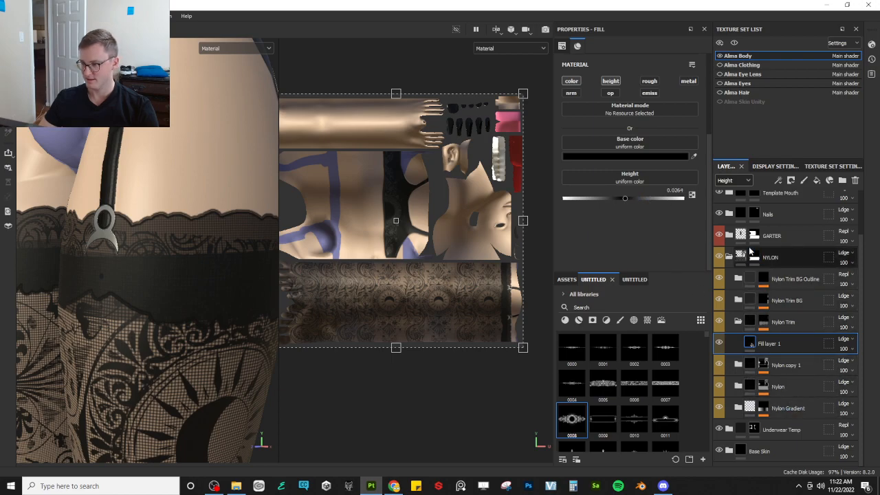
- Toggle the GARTER folder's visibility to check its effect on the stocking trim's height, and collapse the NYLON folder
{"action": "left_click", "coordinate": [719, 235]}
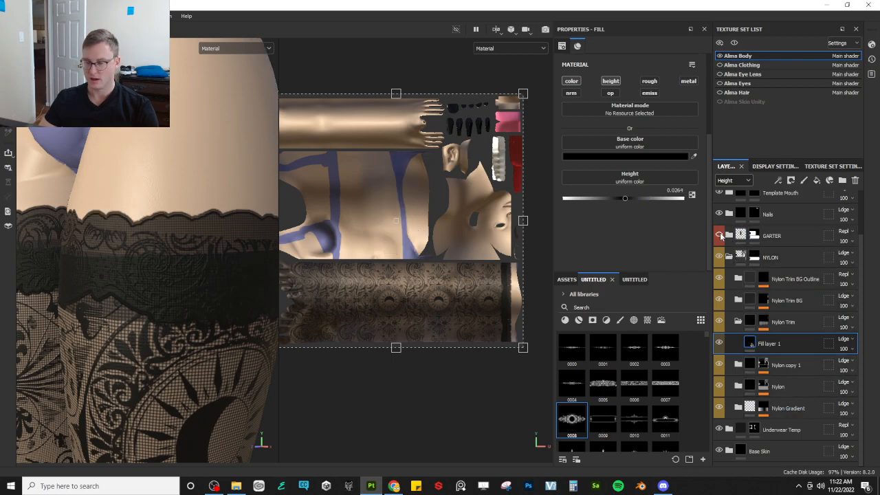
{"action": "left_click", "coordinate": [720, 235]}
{"action": "left_click", "coordinate": [719, 235]}
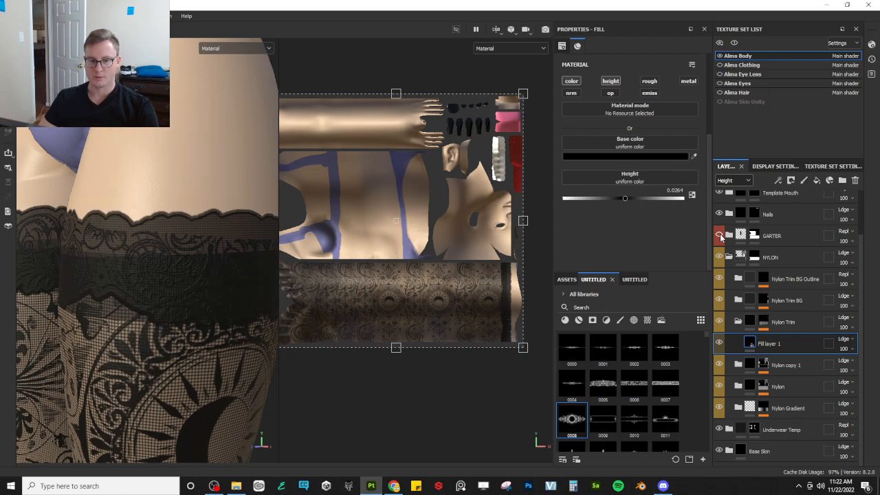
{"action": "left_click", "coordinate": [720, 235]}
{"action": "left_click", "coordinate": [719, 235]}
{"action": "left_click", "coordinate": [729, 257]}
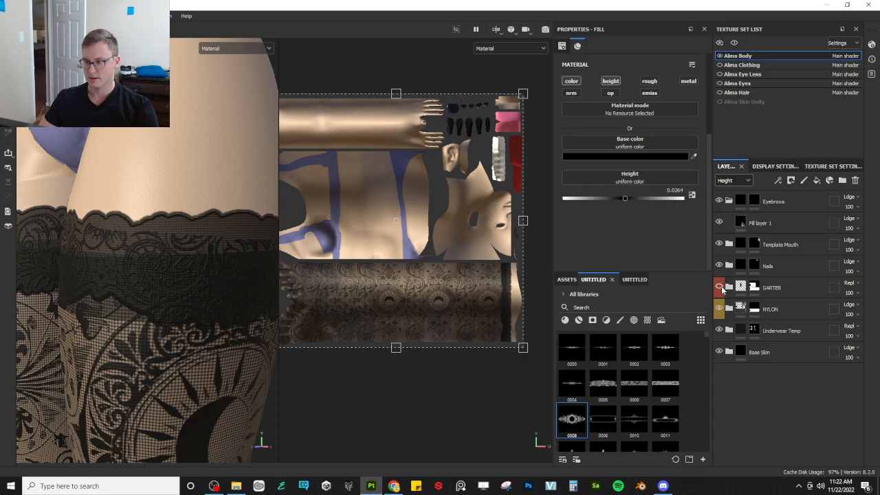
{"action": "left_click", "coordinate": [719, 287]}
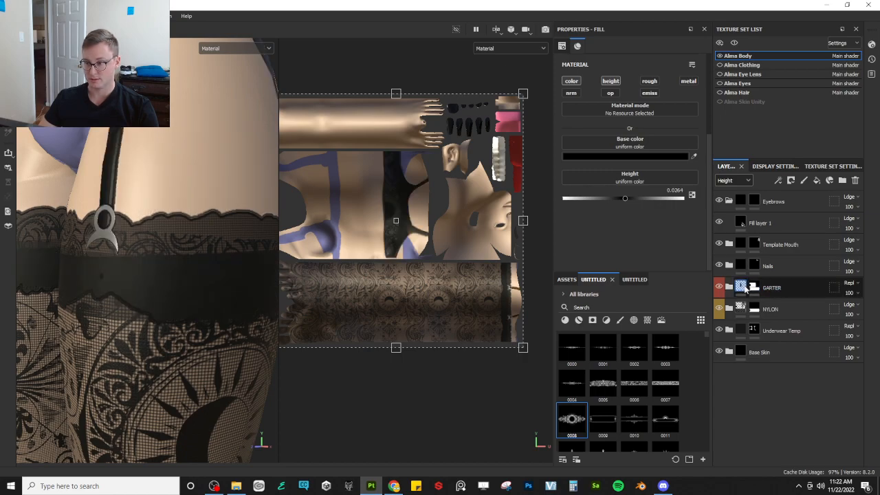
- Try Linear dodge (Add) as the GARTER folder's height blending mode and settle on Passthrough
{"action": "left_click", "coordinate": [849, 284]}
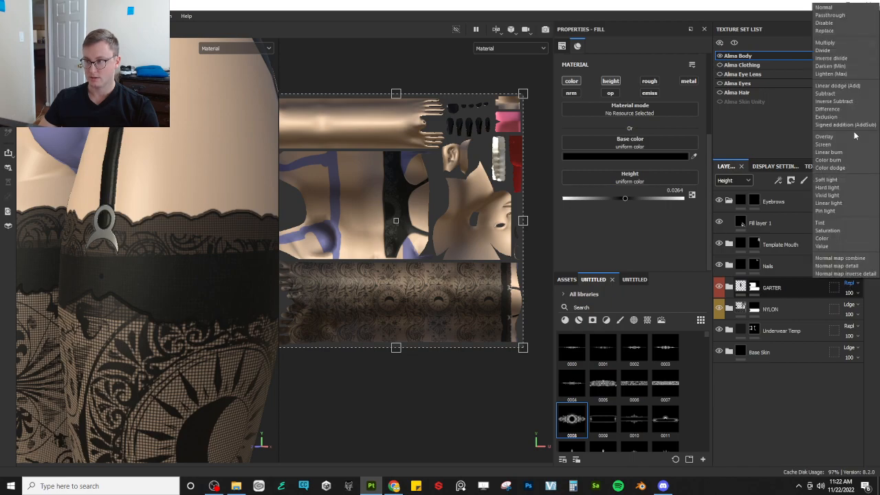
{"action": "left_click", "coordinate": [849, 87]}
{"action": "scroll", "coordinate": [196, 220], "scroll_direction": "down", "scroll_amount": 5}
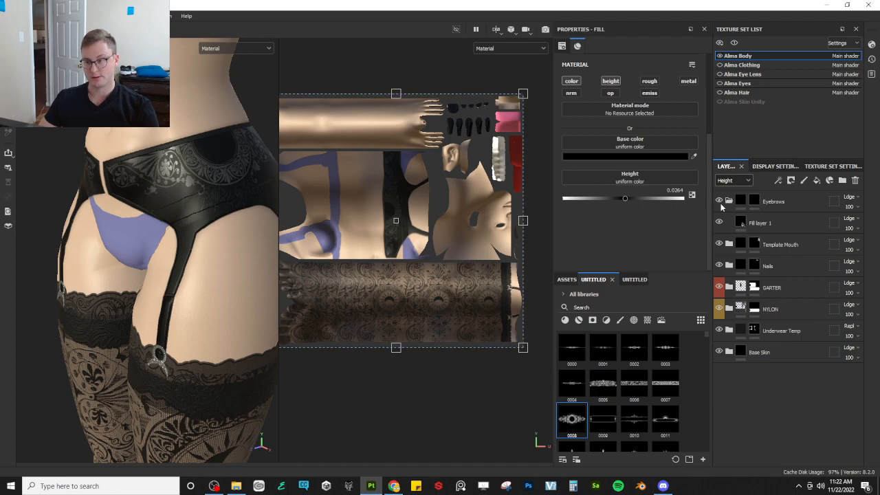
{"action": "left_click", "coordinate": [846, 284]}
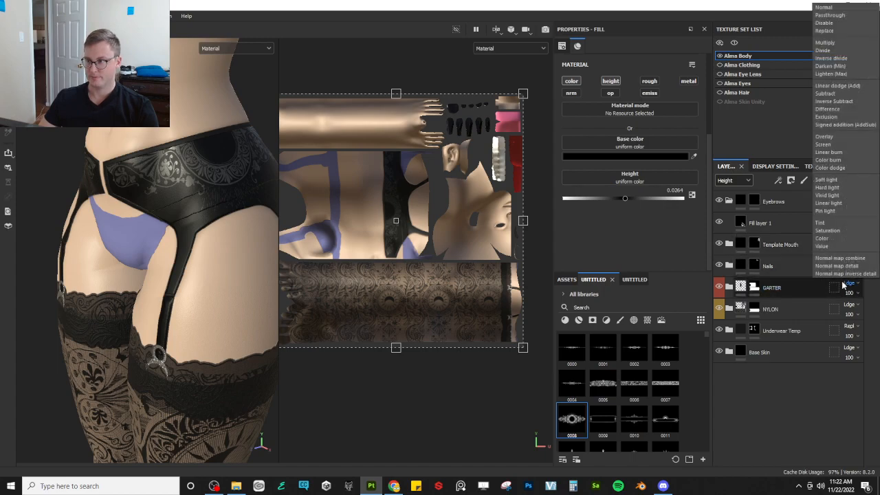
{"action": "left_click", "coordinate": [830, 13]}
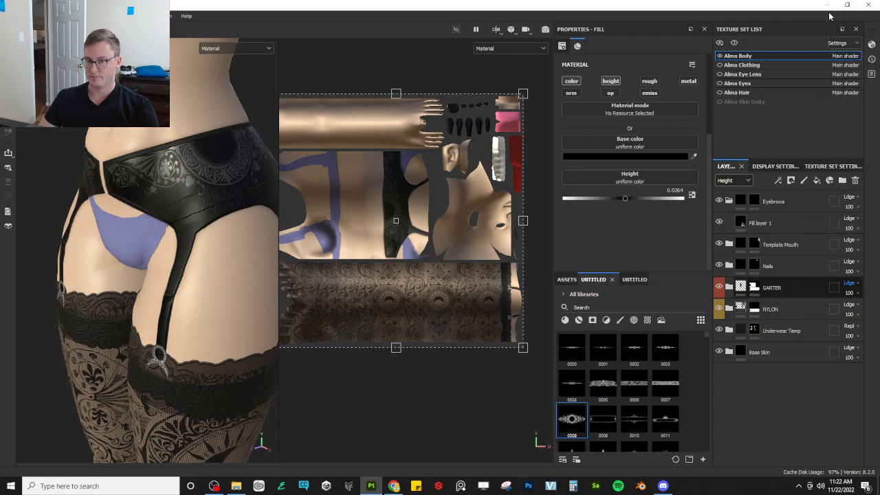
- Examine the garter belt, its straps and the stocking trim from several angles, both close up and on the full body
{"action": "left_click_drag", "start_coordinate": [151, 333], "coordinate": [169, 292], "text": "alt"}
{"action": "scroll", "coordinate": [177, 256], "scroll_direction": "down", "scroll_amount": 5}
{"action": "scroll", "coordinate": [177, 257], "scroll_direction": "up", "scroll_amount": 4}
{"action": "scroll", "coordinate": [165, 260], "scroll_direction": "up", "scroll_amount": 5}
{"action": "scroll", "coordinate": [186, 275], "scroll_direction": "down", "scroll_amount": 5}
{"action": "scroll", "coordinate": [160, 282], "scroll_direction": "down", "scroll_amount": 5}
{"action": "scroll", "coordinate": [172, 264], "scroll_direction": "down", "scroll_amount": 4}
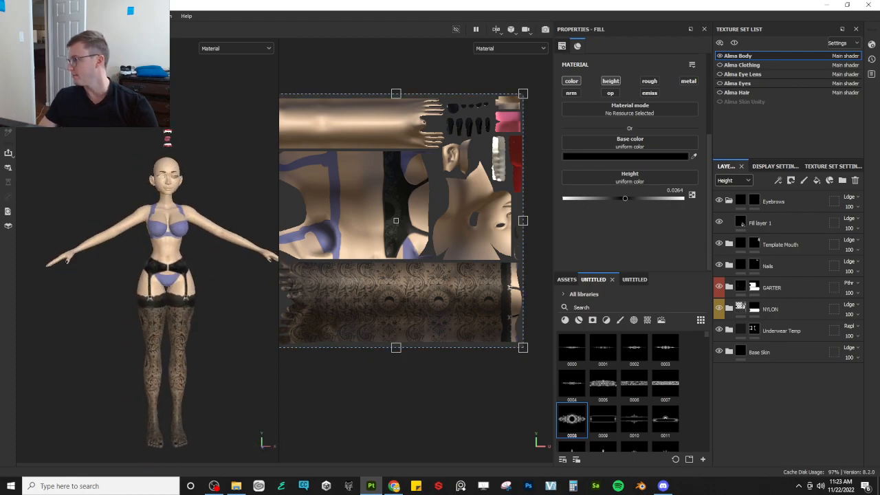
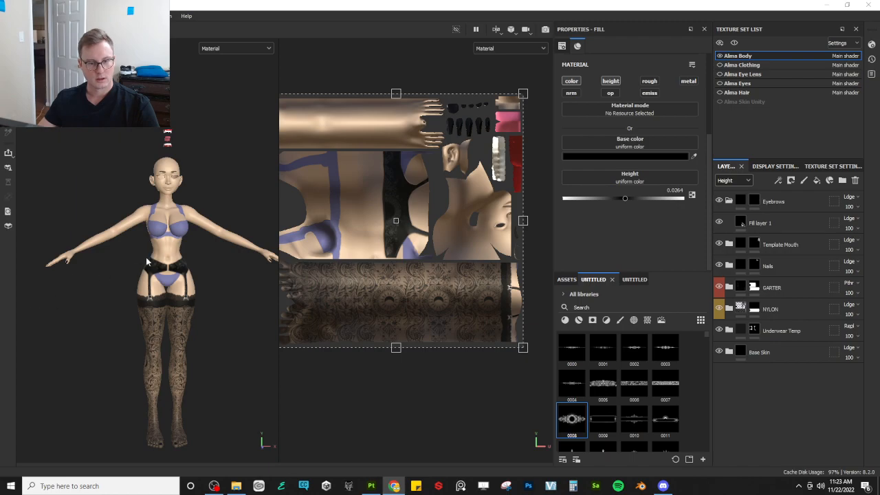
{"action": "scroll", "coordinate": [201, 255], "scroll_direction": "up", "scroll_amount": 5}
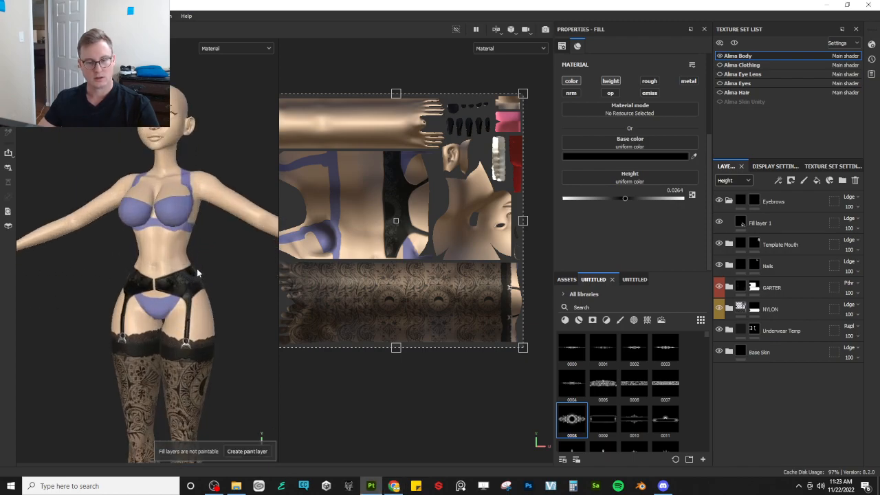
{"action": "left_click_drag", "start_coordinate": [196, 273], "coordinate": [220, 294], "text": "alt"}
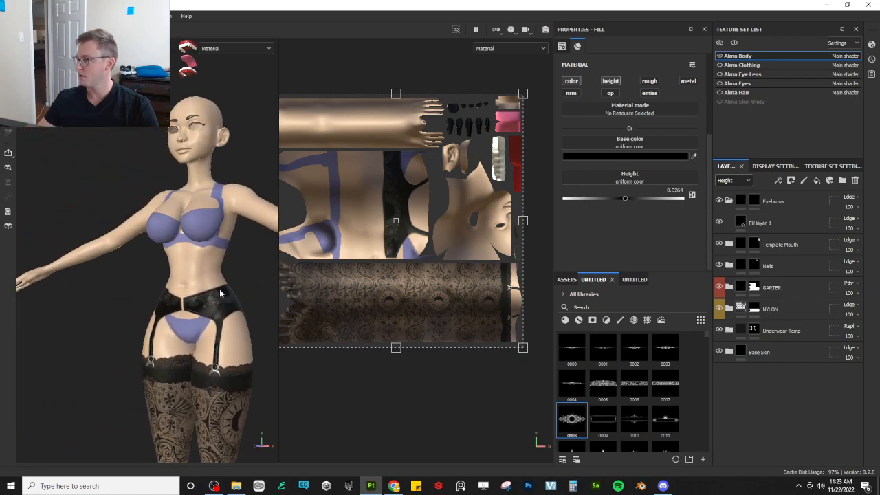
{"action": "scroll", "coordinate": [215, 271], "scroll_direction": "up", "scroll_amount": 3}
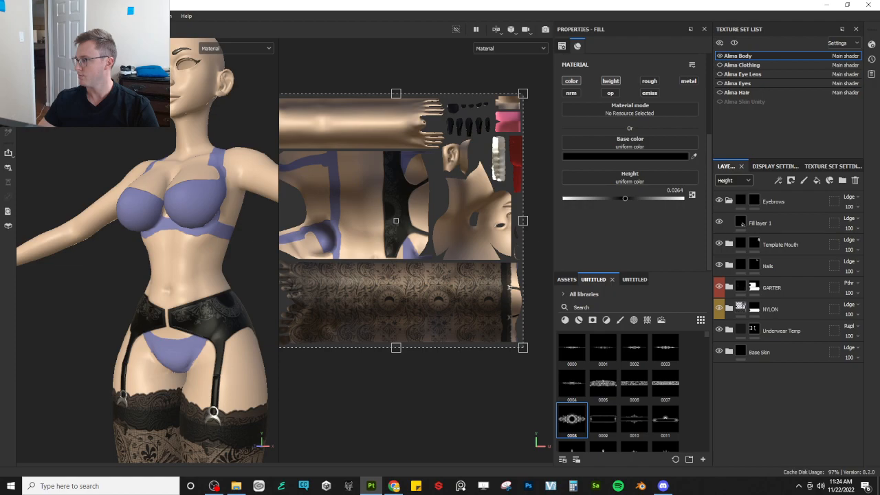
{"action": "left_click", "coordinate": [133, 264]}
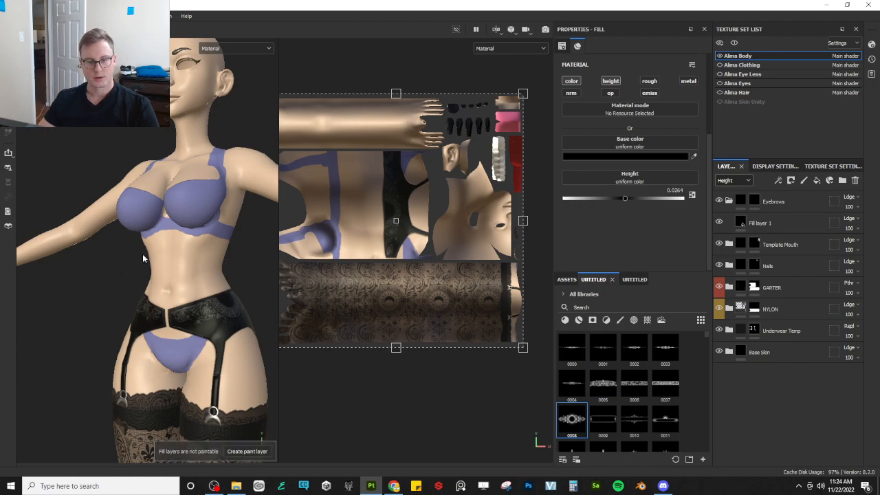
{"action": "mouse_move", "coordinate": [142, 255]}
{"action": "left_mouse_down", "text": "alt"}
{"action": "mouse_move", "coordinate": [388, 220]}
{"action": "mouse_move", "coordinate": [157, 218]}
{"action": "left_mouse_up", "text": "alt"}
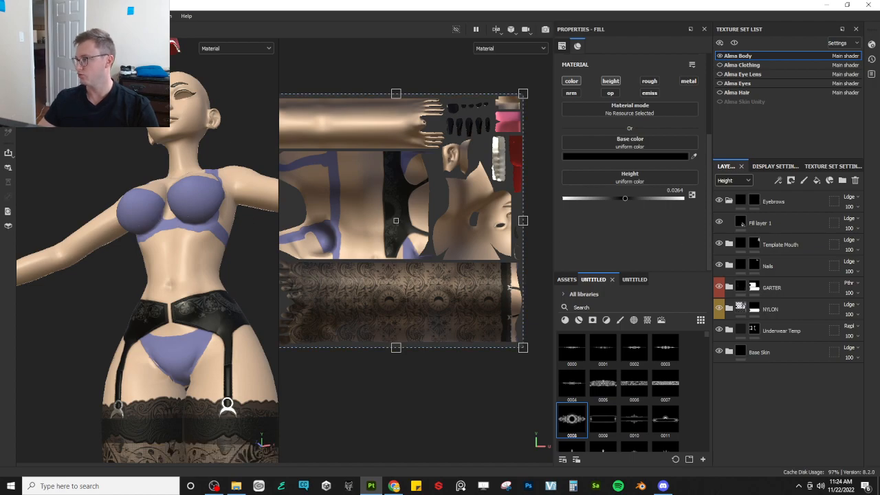
{"action": "left_click_drag", "start_coordinate": [59, 360], "coordinate": [186, 314], "text": "alt"}
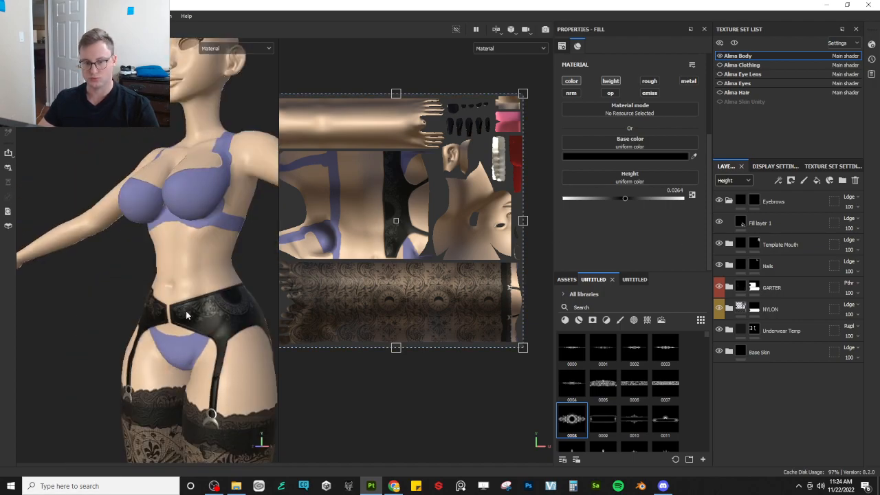
{"action": "scroll", "coordinate": [167, 315], "scroll_direction": "up", "scroll_amount": 5}
{"action": "right_click_drag", "start_coordinate": [172, 357], "coordinate": [167, 271], "text": "alt"}
{"action": "left_click_drag", "start_coordinate": [167, 271], "coordinate": [180, 296], "text": "alt"}
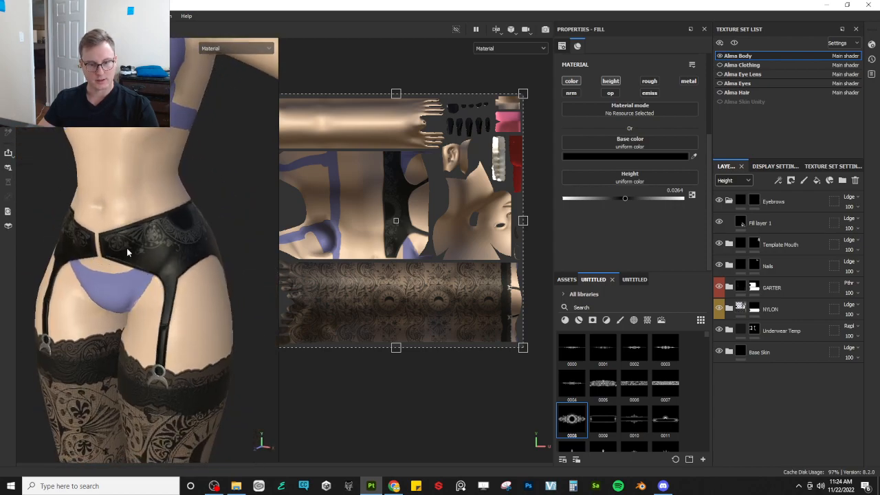
- Add the Template smart material inside the GARTER folder, directly below Garters, and rename it Under Trim Garter
{"action": "left_click", "coordinate": [729, 288]}
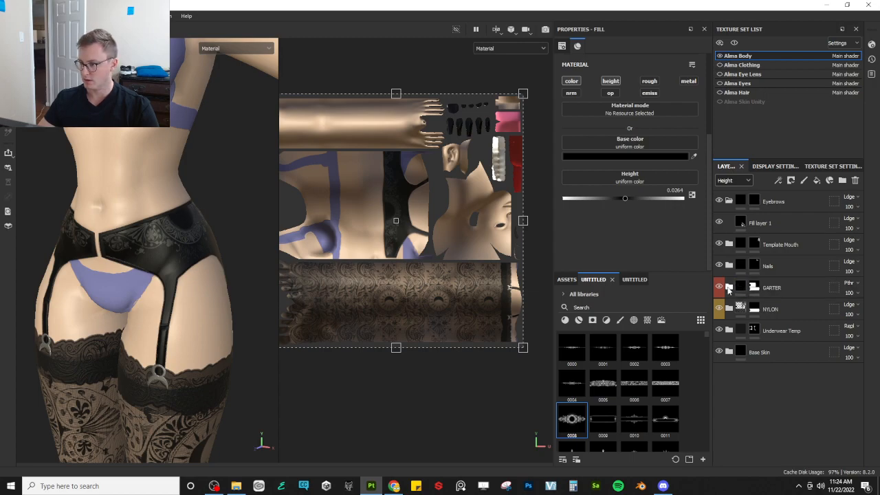
{"action": "left_click", "coordinate": [748, 377]}
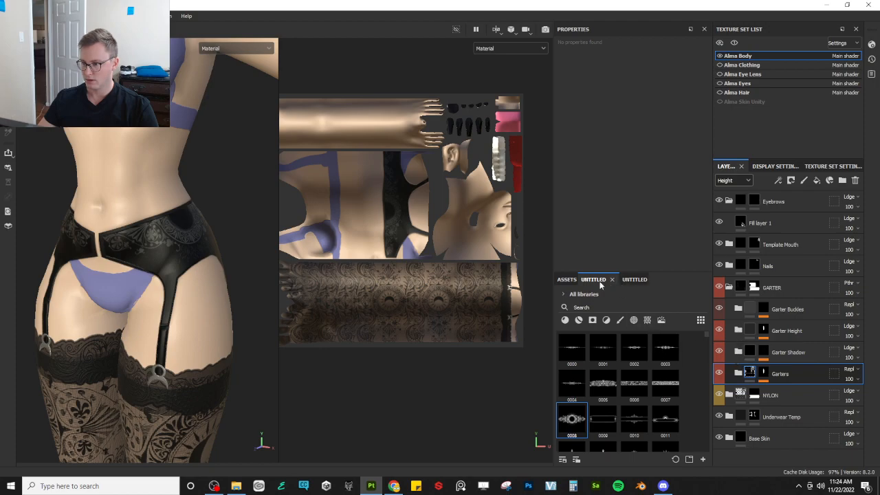
{"action": "left_click", "coordinate": [622, 279]}
{"action": "left_click_drag", "start_coordinate": [573, 346], "coordinate": [785, 393]}
{"action": "double_click", "coordinate": [785, 393]}
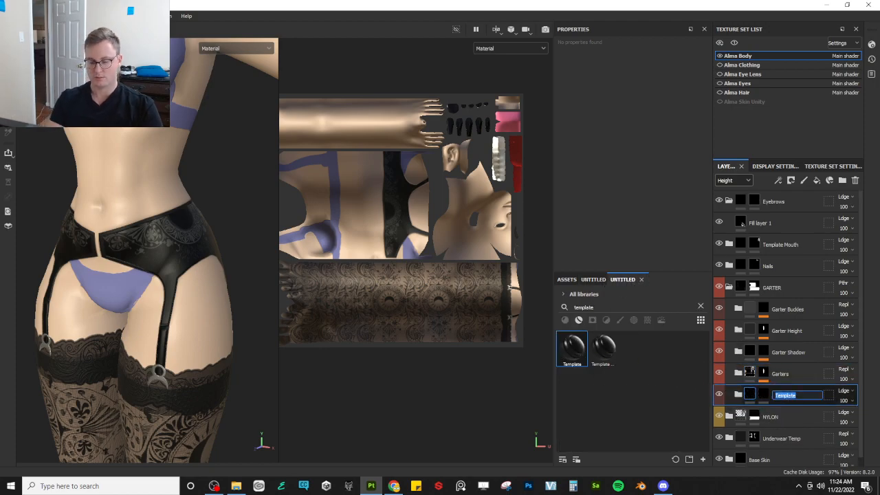
{"action": "type", "text": "Under Trim"}
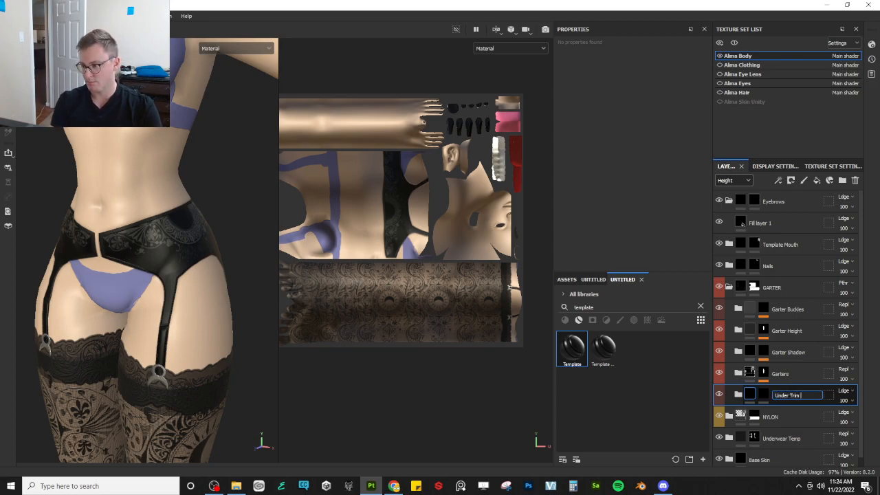
{"action": "type", "text": " Garter"}
{"action": "key", "text": "Return"}
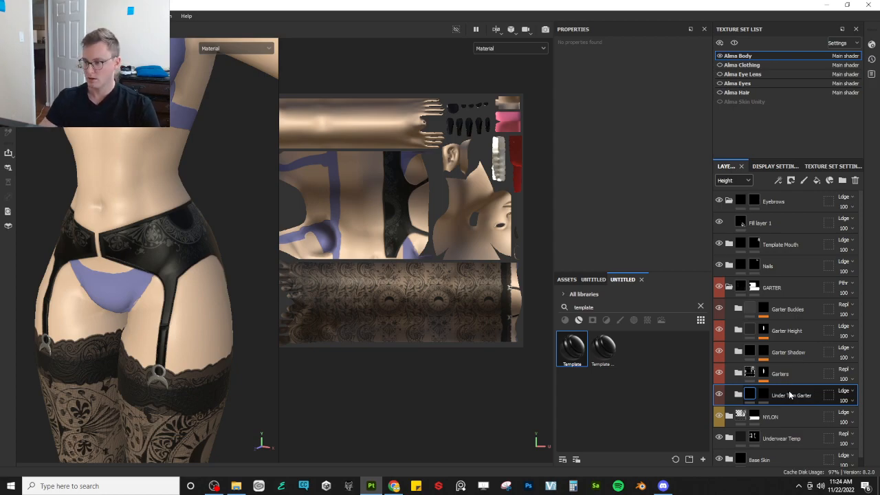
- Add a fill to the Under Trim Garter mask and load ornament pattern 0001 as its grayscale
{"action": "left_click", "coordinate": [764, 395]}
{"action": "right_click", "coordinate": [764, 396]}
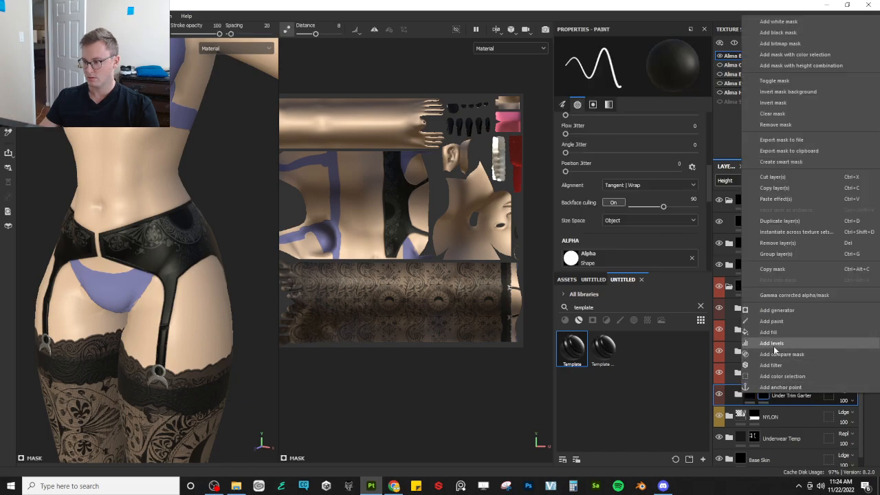
{"action": "left_click", "coordinate": [782, 333]}
{"action": "left_click", "coordinate": [592, 279]}
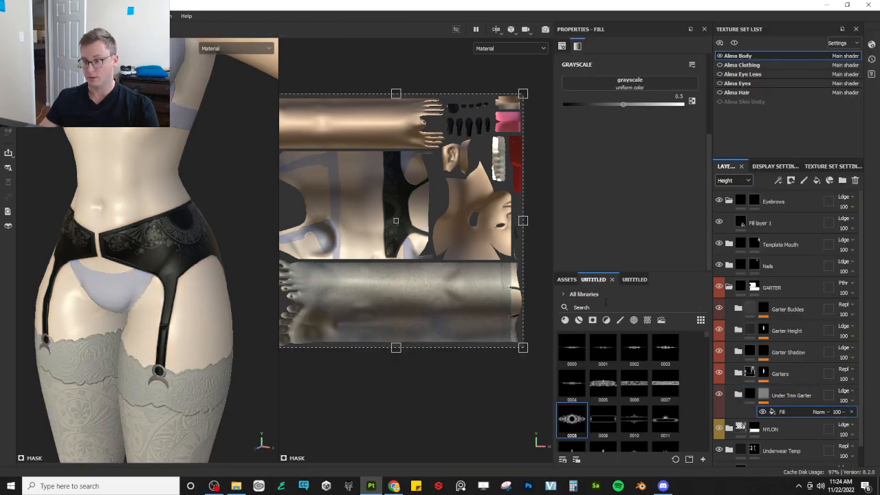
{"action": "left_click_drag", "start_coordinate": [603, 347], "coordinate": [603, 81]}
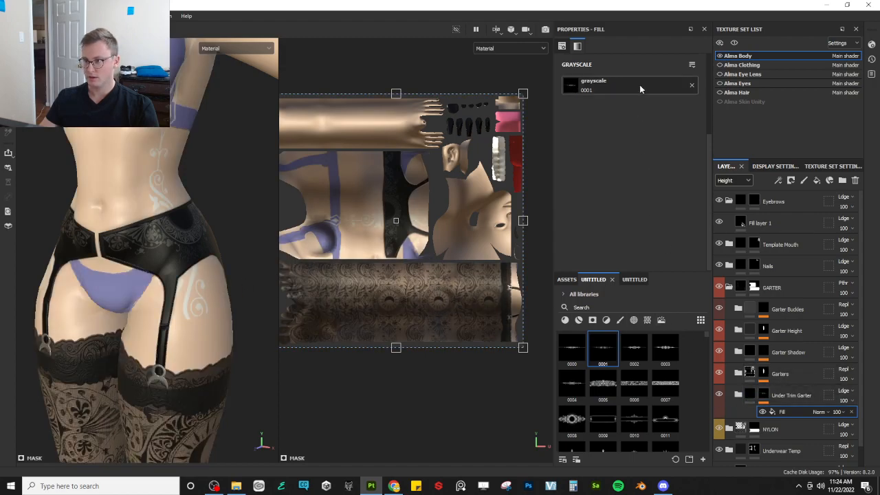
- Set the mask fill's UV wrap to None and its projection to Planar projection
{"action": "scroll", "coordinate": [647, 117], "scroll_direction": "up", "scroll_amount": 3}
{"action": "left_click", "coordinate": [616, 108]}
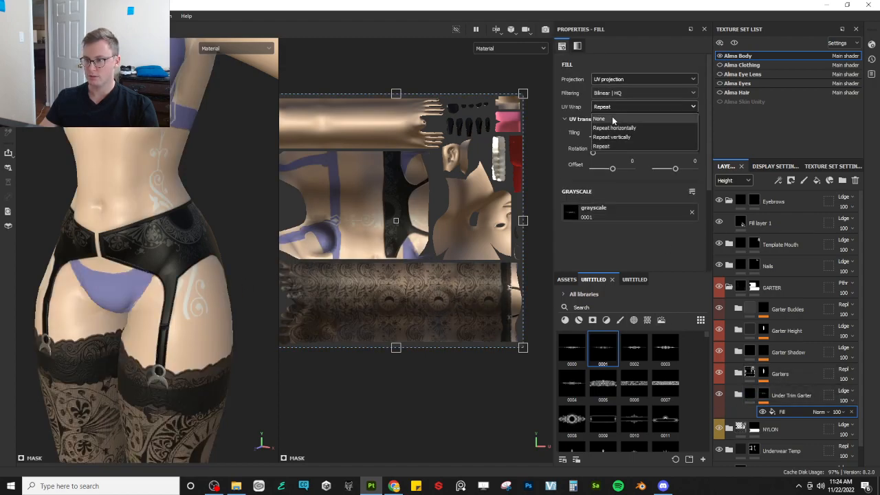
{"action": "left_click", "coordinate": [614, 119]}
{"action": "left_click", "coordinate": [616, 78]}
{"action": "left_click", "coordinate": [608, 120]}
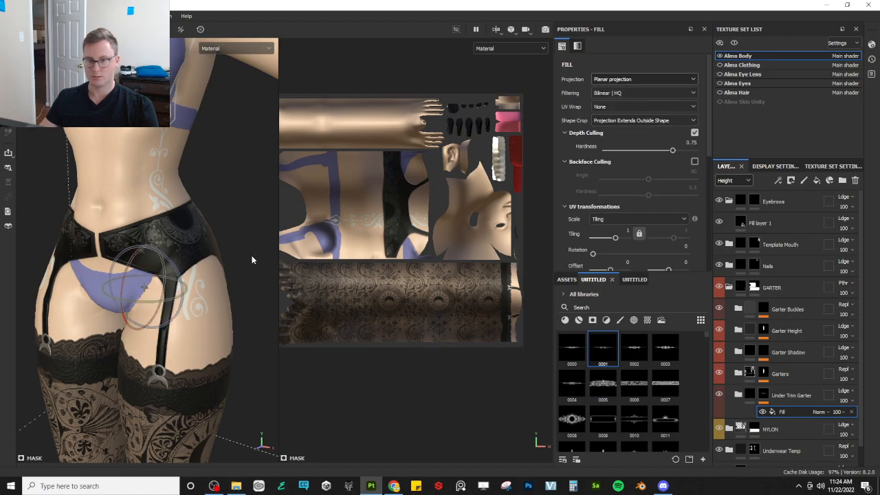
- Move the planar projection up to the garter belt's upper edge at the hip and scale it down
{"action": "scroll", "coordinate": [252, 258], "scroll_direction": "down", "scroll_amount": 4}
{"action": "key", "text": "r"}
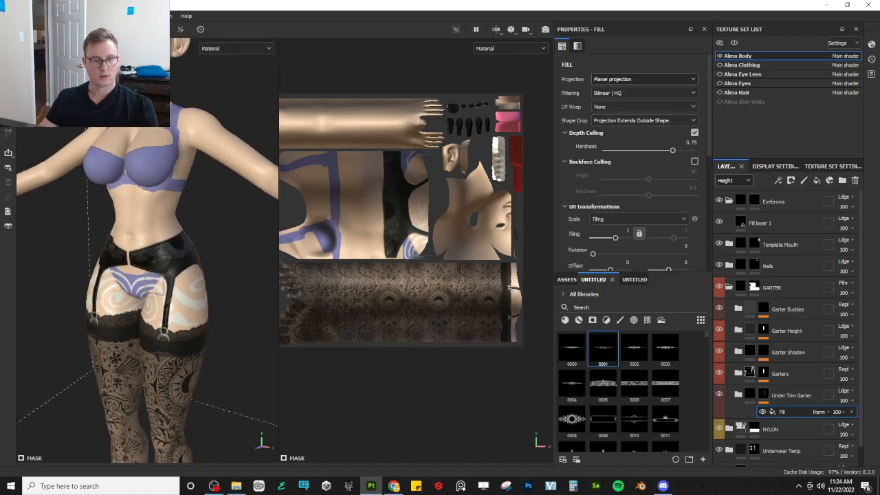
{"action": "left_click_drag", "start_coordinate": [174, 282], "coordinate": [176, 235]}
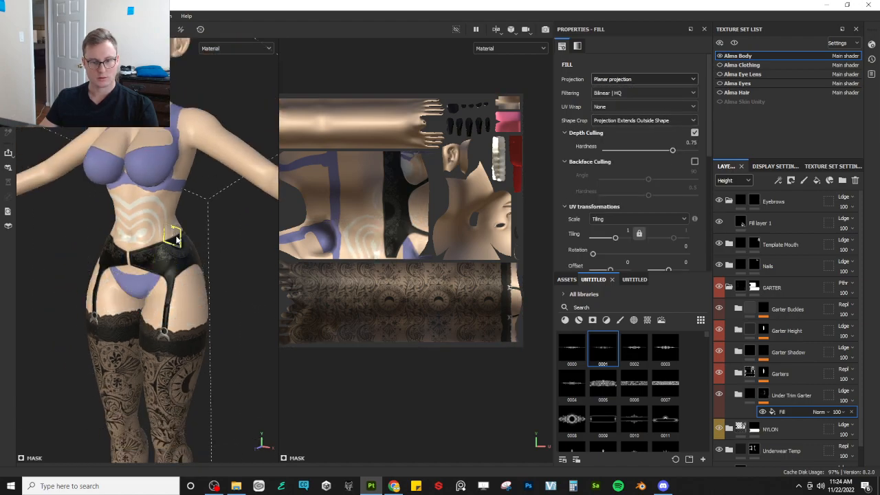
{"action": "key", "text": "r"}
{"action": "left_click_drag", "start_coordinate": [173, 240], "coordinate": [75, 272]}
{"action": "scroll", "coordinate": [144, 274], "scroll_direction": "up", "scroll_amount": 3}
{"action": "scroll", "coordinate": [144, 273], "scroll_direction": "up", "scroll_amount": 2}
- Rotate the projection to face the side of the hip and enlarge it along the garter belt's upper edge
{"action": "key", "text": "e"}
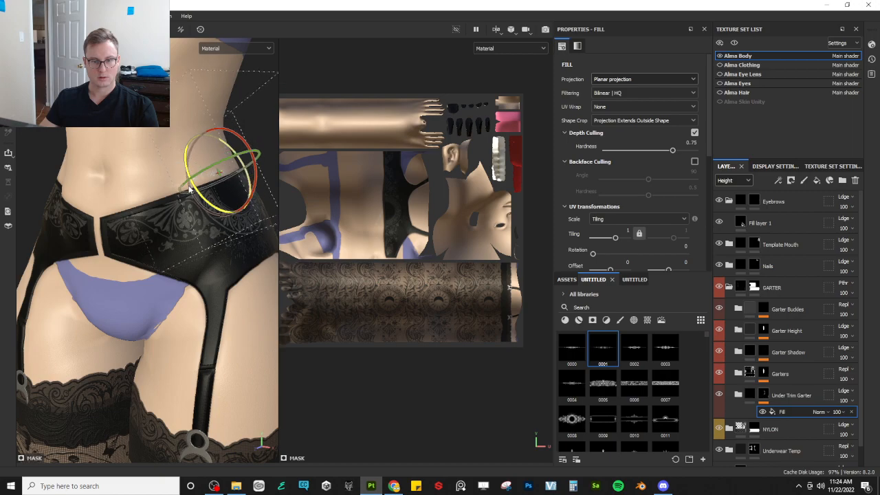
{"action": "left_click_drag", "start_coordinate": [200, 197], "coordinate": [130, 207], "text": "alt"}
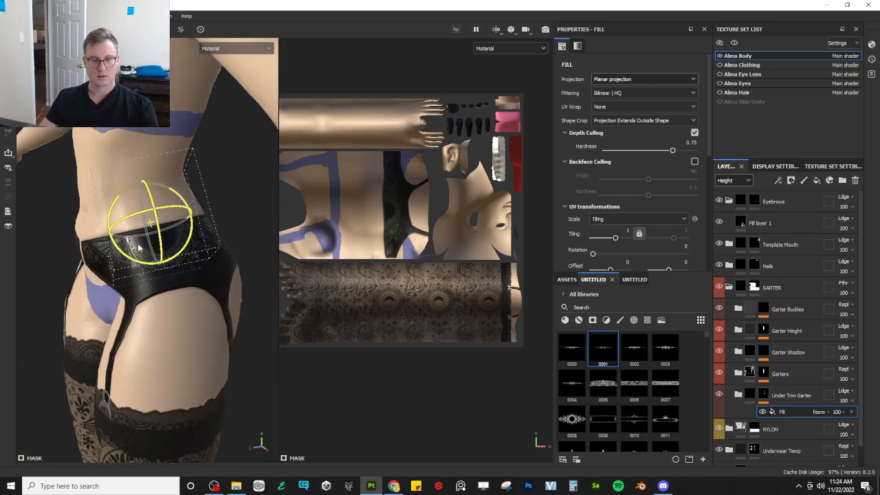
{"action": "key", "text": "w"}
{"action": "left_click_drag", "start_coordinate": [104, 249], "coordinate": [263, 77]}
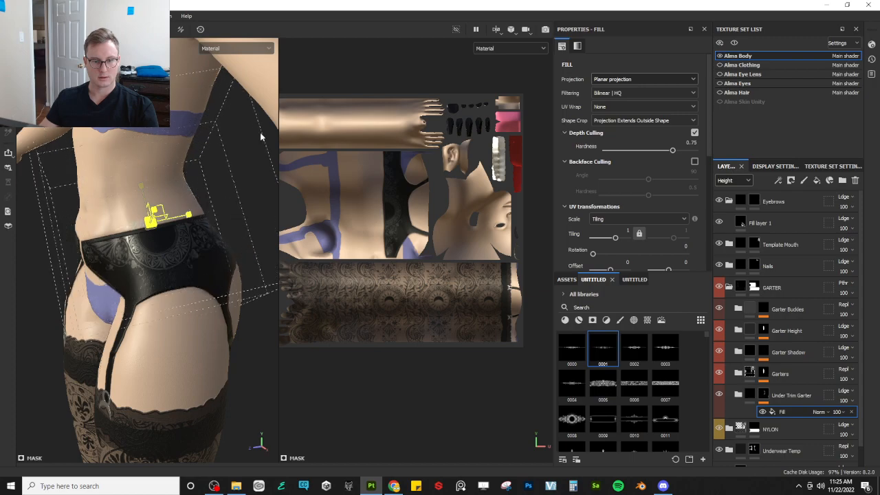
{"action": "left_click_drag", "start_coordinate": [153, 225], "coordinate": [173, 226]}
{"action": "left_click_drag", "start_coordinate": [227, 226], "coordinate": [172, 237], "text": "alt"}
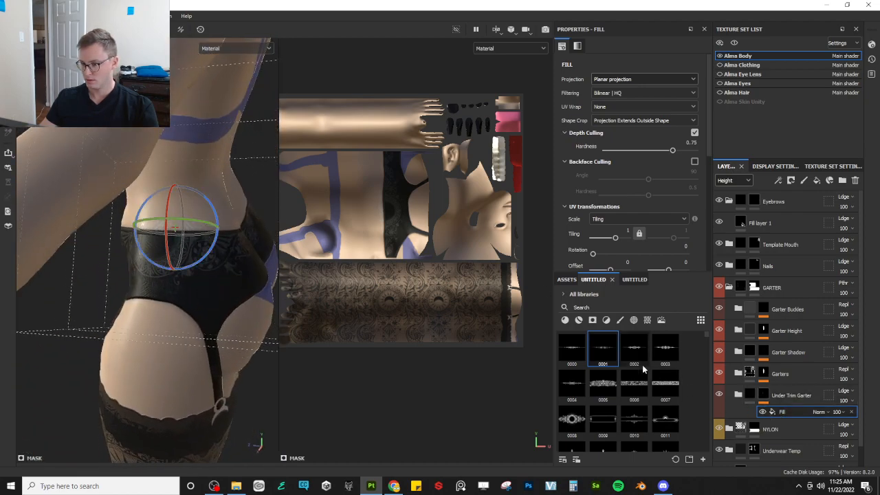
- Enable the color channel on Fill layer 1 inside Under Trim Garter and keep its base color black (000000)
{"action": "left_click", "coordinate": [741, 396]}
{"action": "left_click", "coordinate": [762, 433]}
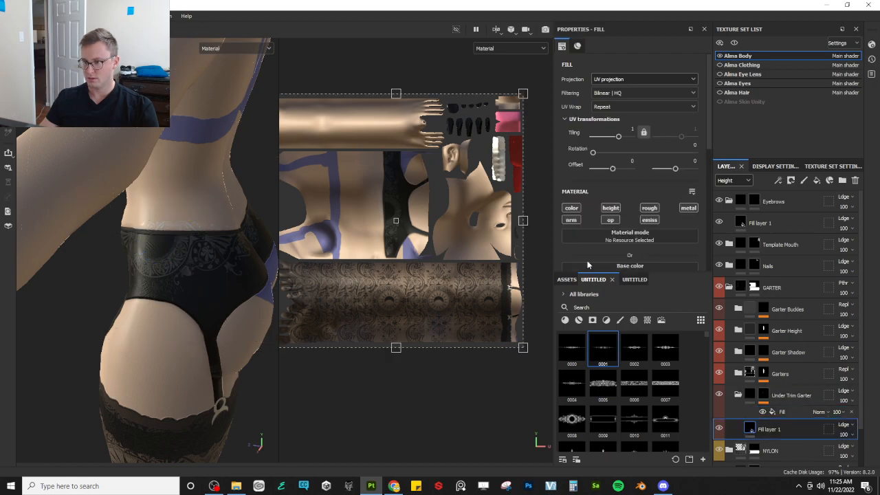
{"action": "left_click", "coordinate": [575, 210]}
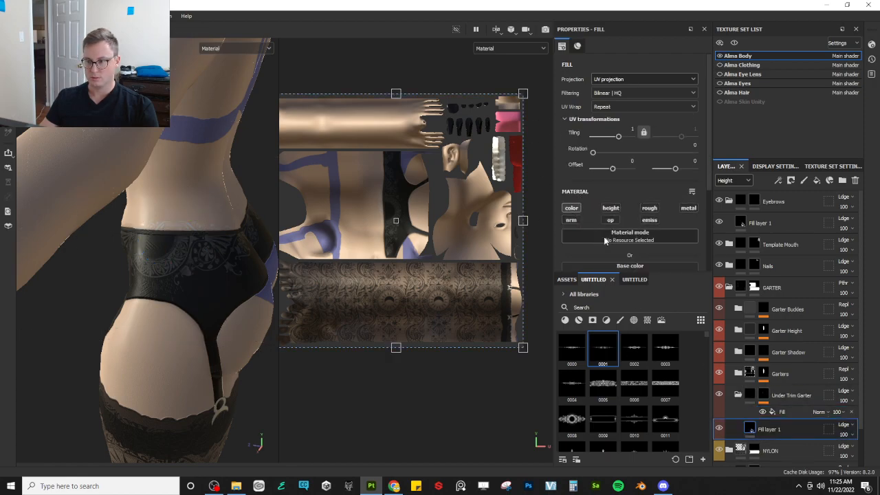
{"action": "scroll", "coordinate": [604, 237], "scroll_direction": "down", "scroll_amount": 3}
{"action": "left_click", "coordinate": [581, 158]}
{"action": "left_click_drag", "start_coordinate": [649, 253], "coordinate": [506, 335]}
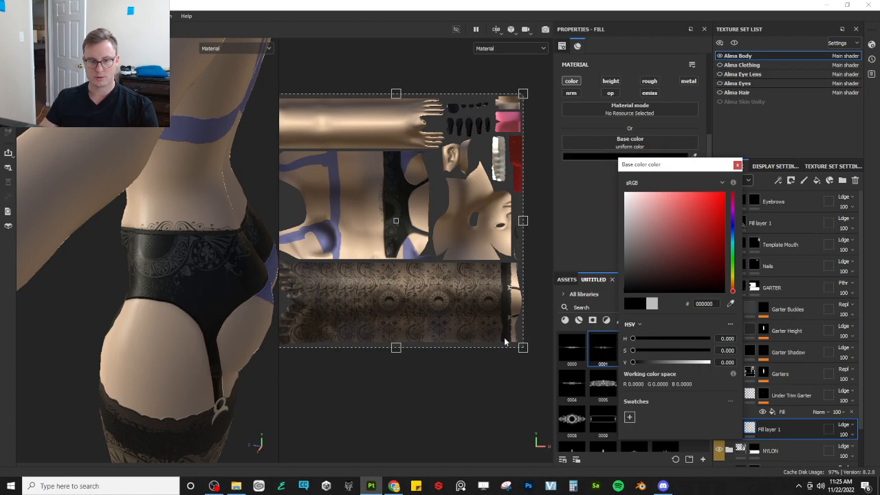
{"action": "left_click", "coordinate": [737, 166]}
- Enable height and roughness on Fill layer 1, setting height to 0.1170 and roughness to 0.3321
{"action": "left_click", "coordinate": [611, 80]}
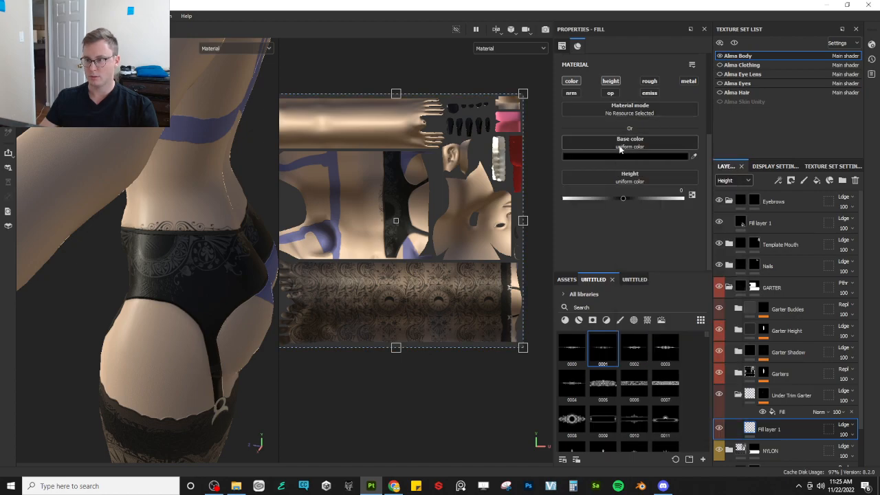
{"action": "scroll", "coordinate": [166, 232], "scroll_direction": "up", "scroll_amount": 3}
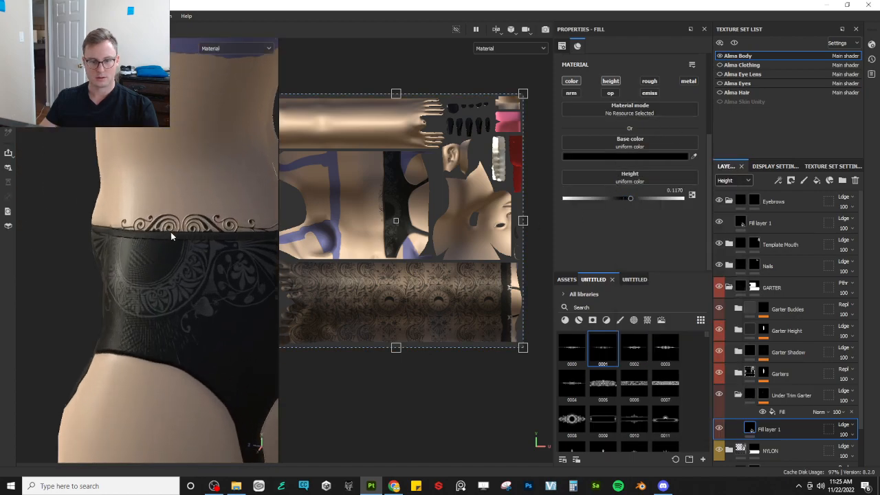
{"action": "left_click_drag", "start_coordinate": [171, 231], "coordinate": [153, 252], "text": "alt"}
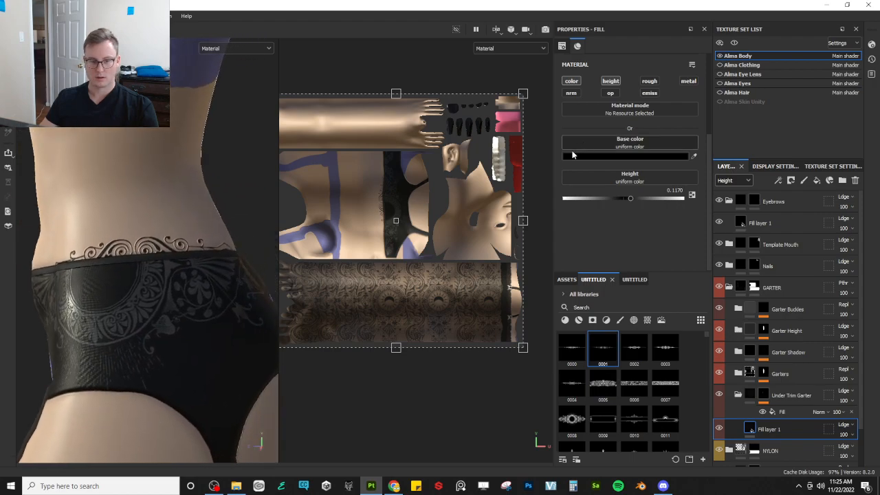
{"action": "left_click", "coordinate": [651, 81]}
{"action": "left_click_drag", "start_coordinate": [130, 253], "coordinate": [172, 243], "text": "alt"}
{"action": "scroll", "coordinate": [169, 243], "scroll_direction": "down", "scroll_amount": 3}
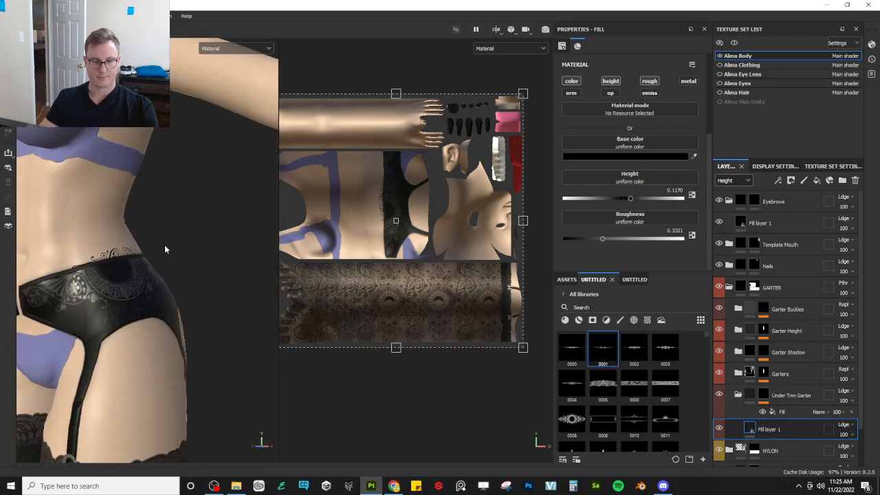
- Adjust the mask fill's projection on the hip and replace its grayscale pattern with 0005
{"action": "left_click", "coordinate": [784, 414]}
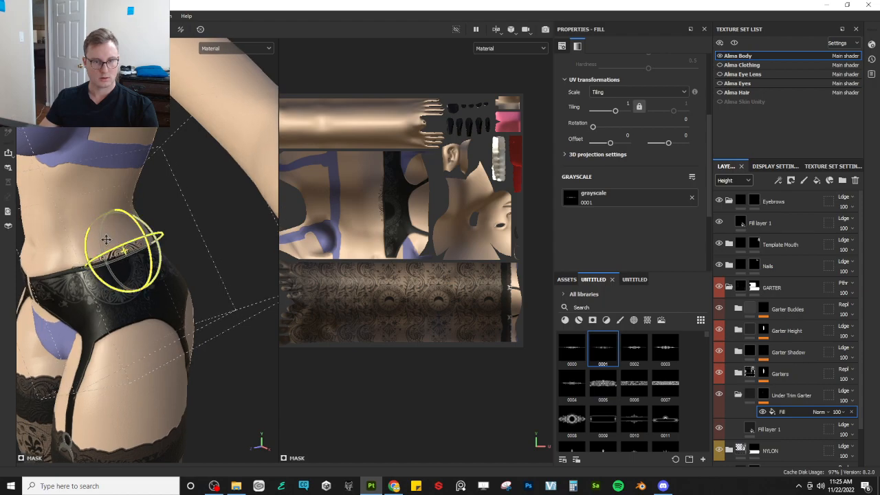
{"action": "left_click_drag", "start_coordinate": [110, 242], "coordinate": [158, 242], "text": "alt"}
{"action": "key", "text": "w"}
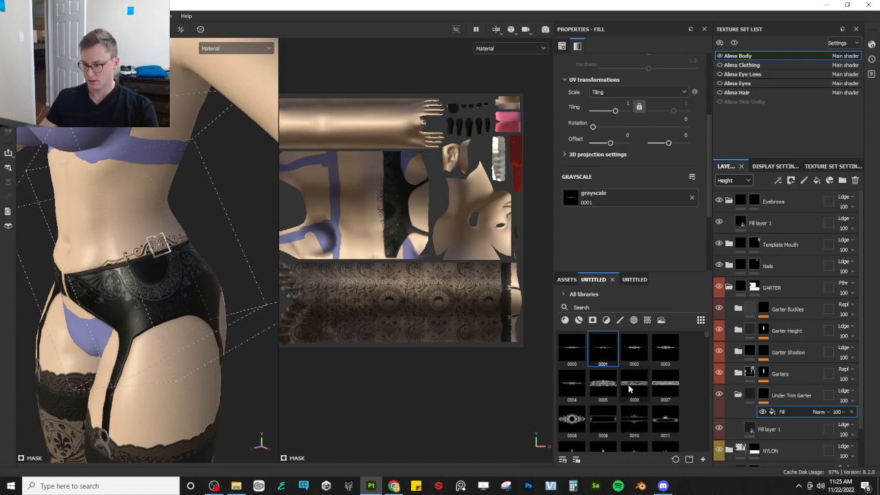
{"action": "left_click", "coordinate": [601, 383]}
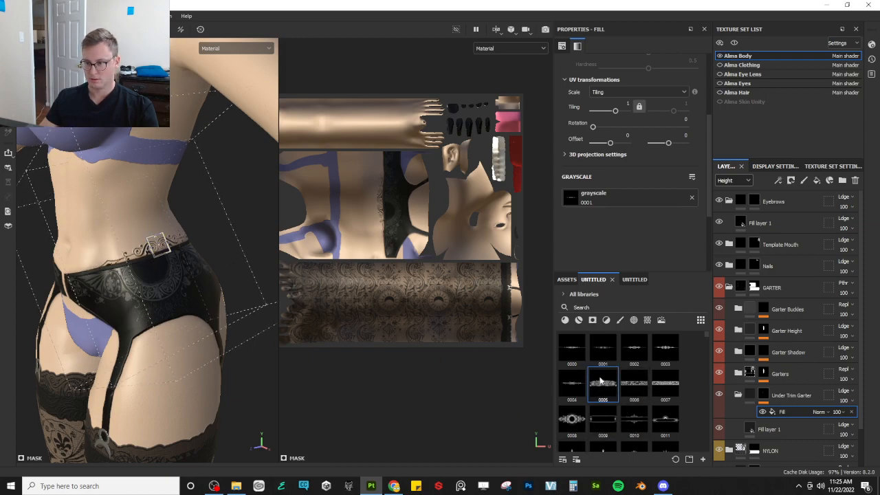
{"action": "left_click_drag", "start_coordinate": [601, 380], "coordinate": [607, 197]}
{"action": "left_click_drag", "start_coordinate": [241, 251], "coordinate": [212, 254], "text": "alt"}
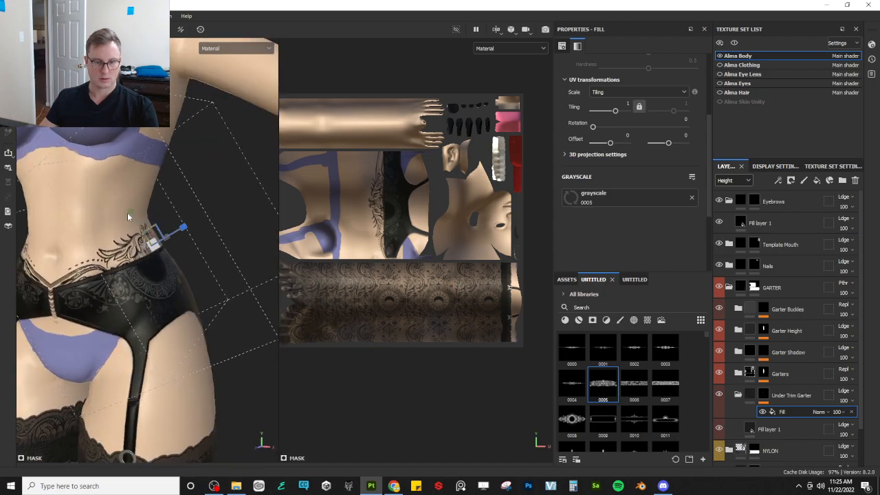
- Scale the 0005 pattern down and rotate it to follow the garter belt's upper edge around the hip
{"action": "left_click_drag", "start_coordinate": [130, 212], "coordinate": [142, 228]}
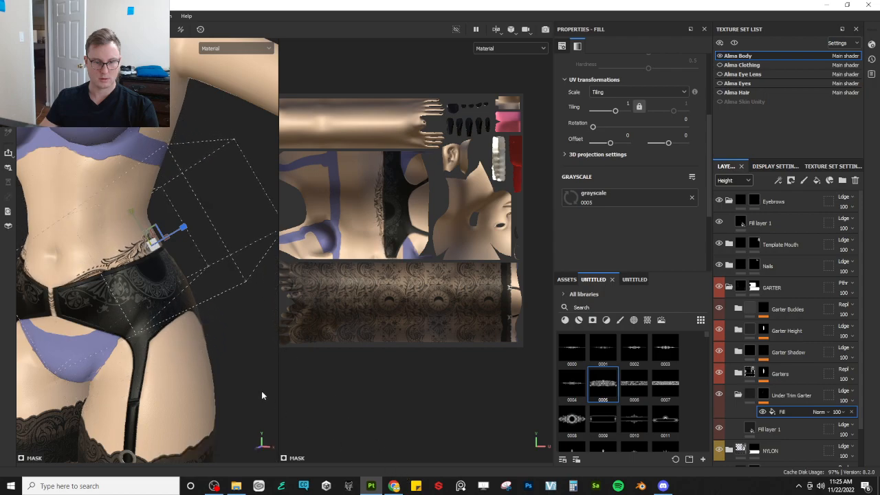
{"action": "left_click_drag", "start_coordinate": [223, 294], "coordinate": [175, 272], "text": "alt"}
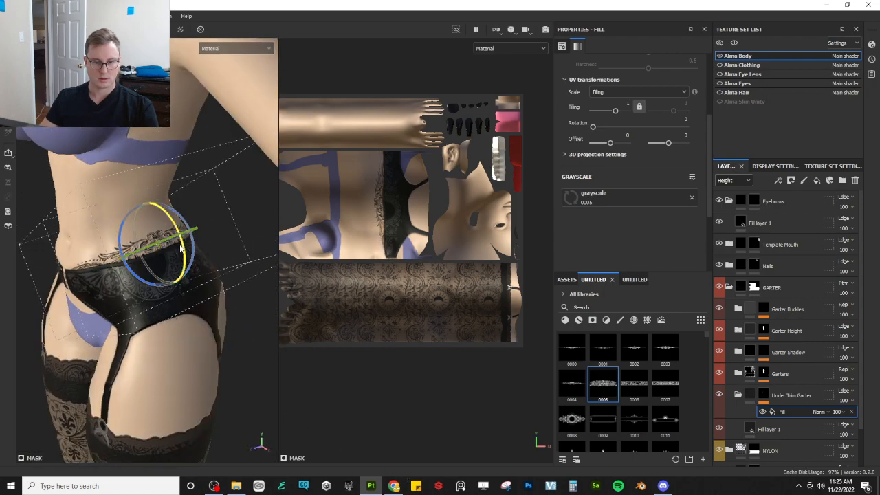
{"action": "key", "text": "w"}
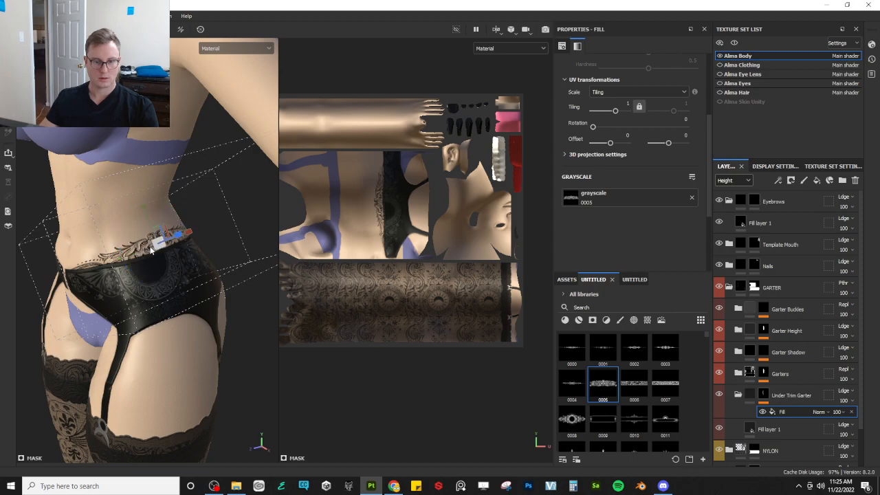
{"action": "left_click_drag", "start_coordinate": [149, 253], "coordinate": [141, 258]}
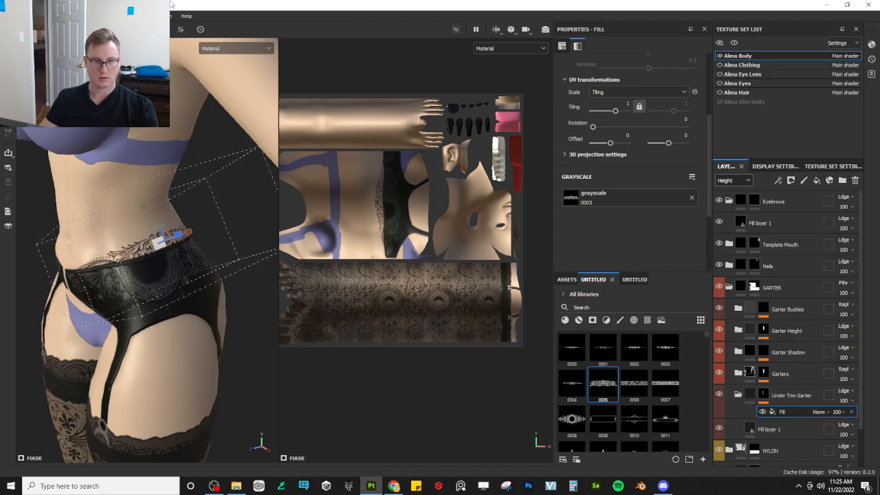
{"action": "key", "text": "e"}
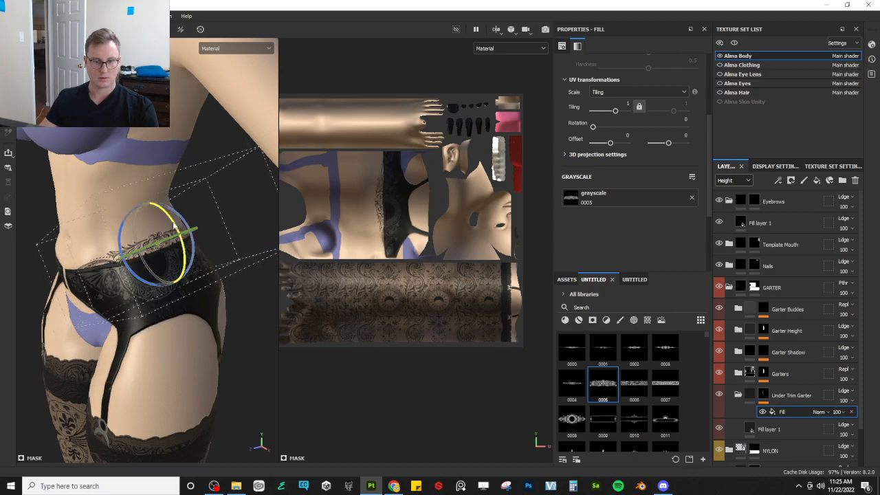
{"action": "mouse_move", "coordinate": [175, 224]}
{"action": "left_mouse_down"}
{"action": "mouse_move", "coordinate": [195, 210]}
{"action": "mouse_move", "coordinate": [152, 253]}
{"action": "mouse_move", "coordinate": [160, 232]}
{"action": "left_mouse_up"}
- Resize the 0005 projection's depth so the trim wraps around the hip, checking it from behind and the side
{"action": "key", "text": "w"}
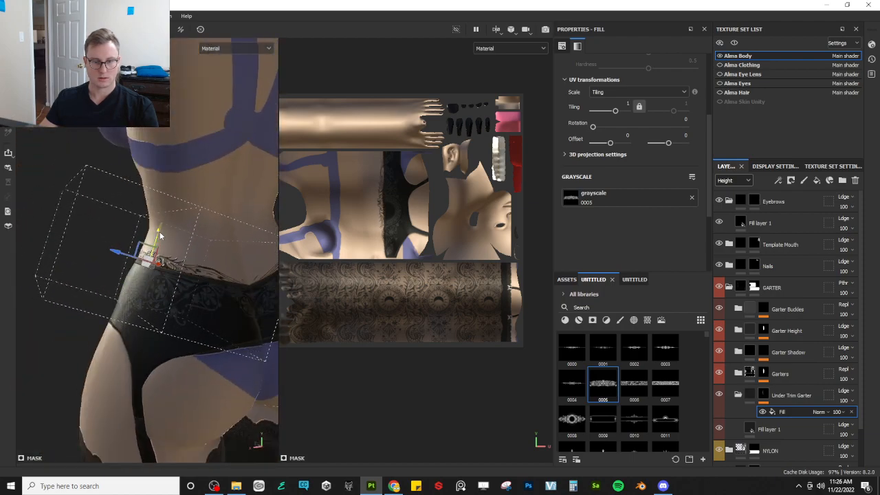
{"action": "left_click_drag", "start_coordinate": [186, 280], "coordinate": [191, 317], "text": "alt"}
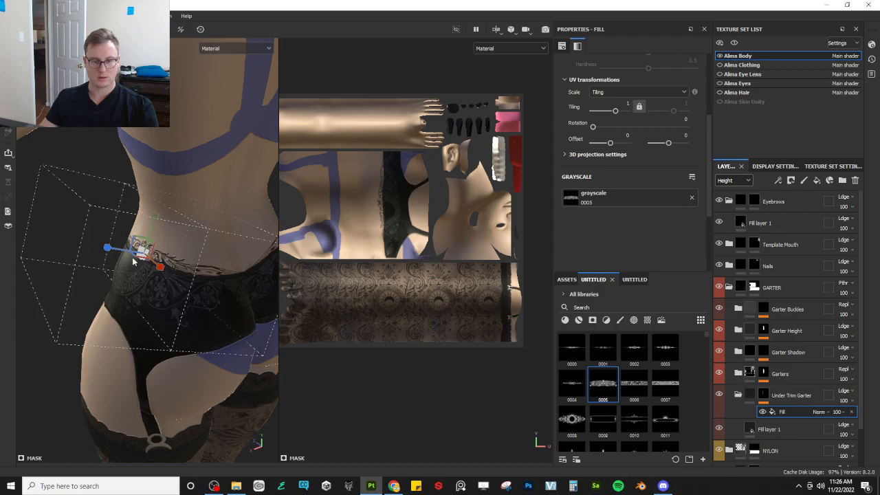
{"action": "left_click_drag", "start_coordinate": [241, 279], "coordinate": [631, 271]}
{"action": "left_click_drag", "start_coordinate": [682, 260], "coordinate": [756, 240]}
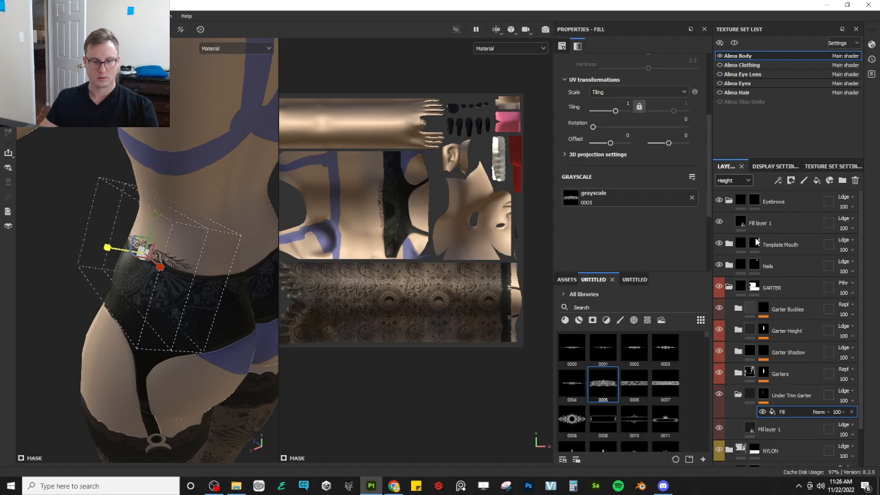
{"action": "left_click_drag", "start_coordinate": [159, 299], "coordinate": [207, 269], "text": "alt"}
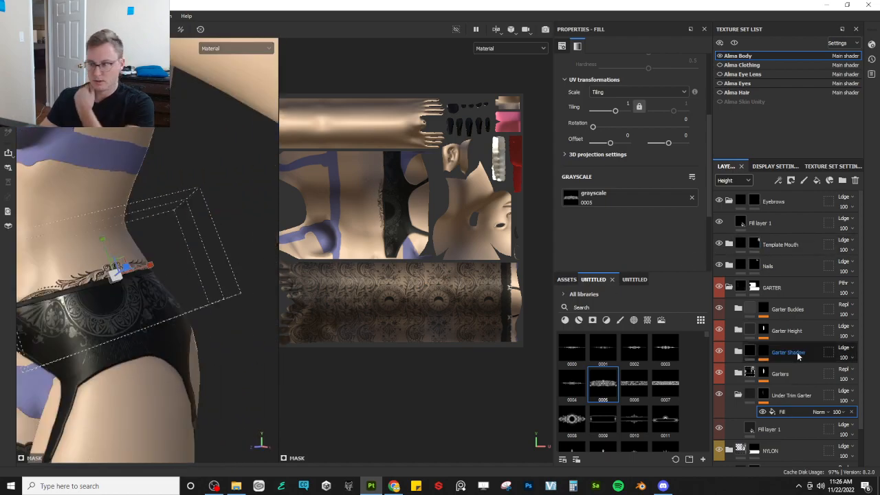
{"action": "scroll", "coordinate": [623, 110], "scroll_direction": "up", "scroll_amount": 4}
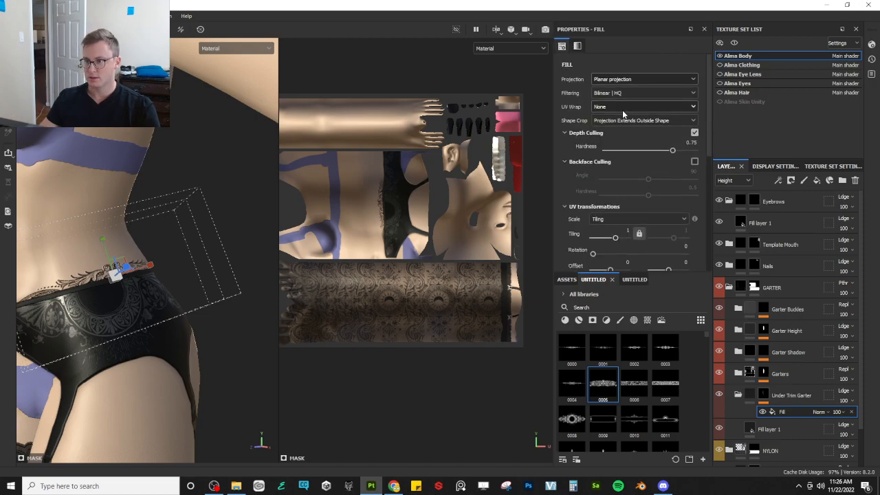
- Replace the mask's planar fill with a new fill on the Under Trim Garter mask and set its UV wrap to None
{"action": "left_click", "coordinate": [852, 412]}
{"action": "right_click", "coordinate": [766, 394]}
{"action": "left_click", "coordinate": [782, 334]}
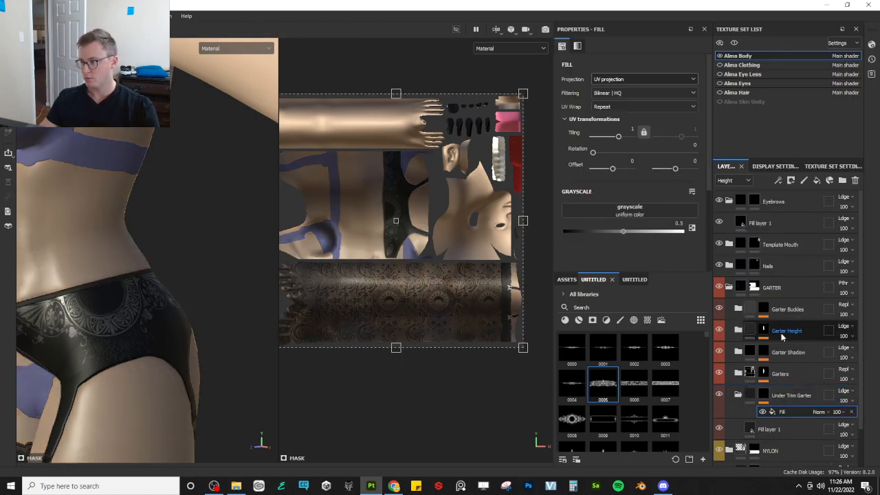
{"action": "left_click", "coordinate": [655, 81]}
{"action": "left_click", "coordinate": [655, 82]}
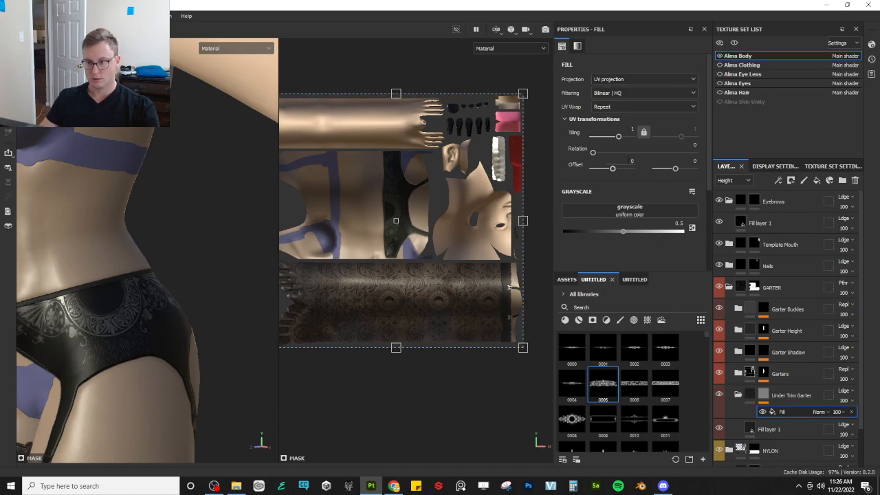
{"action": "left_click", "coordinate": [618, 106]}
{"action": "left_click", "coordinate": [608, 120]}
{"action": "scroll", "coordinate": [206, 309], "scroll_direction": "down", "scroll_amount": 3}
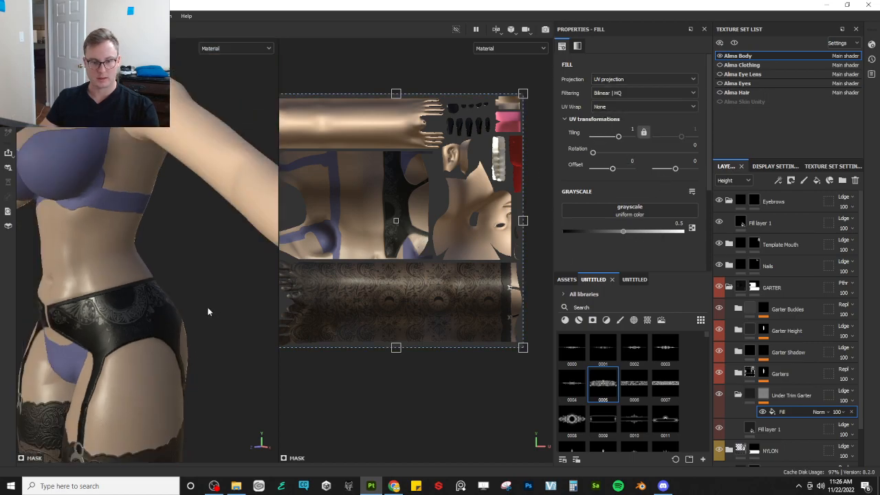
- Fill the Under Trim Garter mask with pattern 0005 and rotate it to 270 along the garter belt's upper edge
{"action": "scroll", "coordinate": [454, 258], "scroll_direction": "down", "scroll_amount": 3}
{"action": "mouse_move", "coordinate": [447, 259]}
{"action": "left_mouse_down"}
{"action": "mouse_move", "coordinate": [487, 379]}
{"action": "mouse_move", "coordinate": [453, 250]}
{"action": "mouse_move", "coordinate": [445, 254]}
{"action": "left_mouse_up"}
{"action": "left_click_drag", "start_coordinate": [608, 390], "coordinate": [629, 212]}
{"action": "left_click_drag", "start_coordinate": [414, 107], "coordinate": [287, 188]}
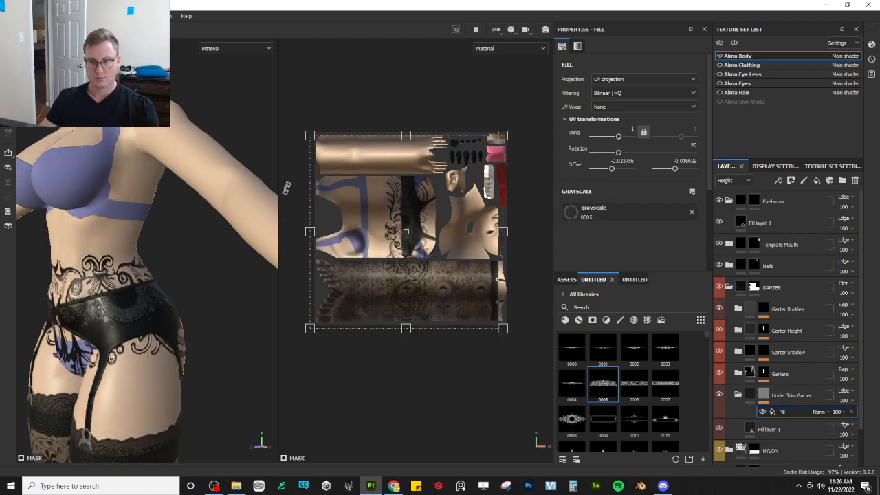
{"action": "left_click_drag", "start_coordinate": [503, 332], "coordinate": [429, 246]}
{"action": "scroll", "coordinate": [430, 246], "scroll_direction": "up", "scroll_amount": 2}
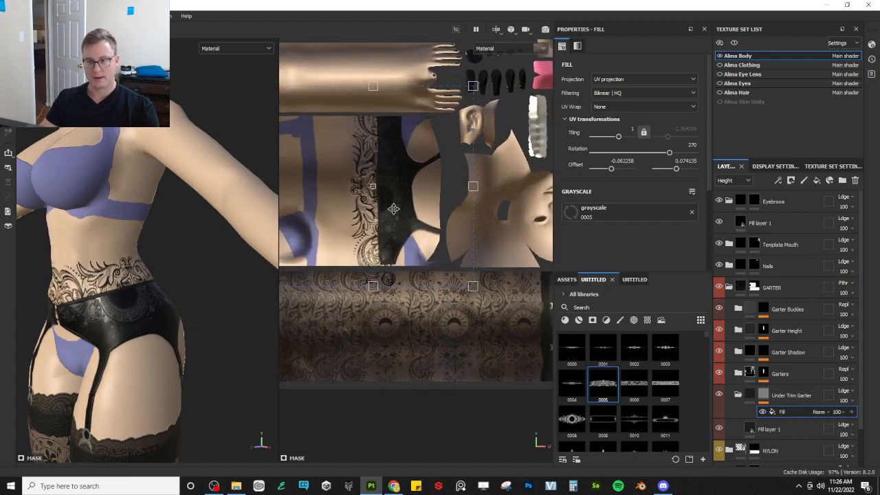
- Narrow the 0005 pattern to a tiling of about -3.82 and align it along the garter belt's upper edge
{"action": "scroll", "coordinate": [371, 228], "scroll_direction": "down", "scroll_amount": 2}
{"action": "left_click_drag", "start_coordinate": [336, 241], "coordinate": [424, 259]}
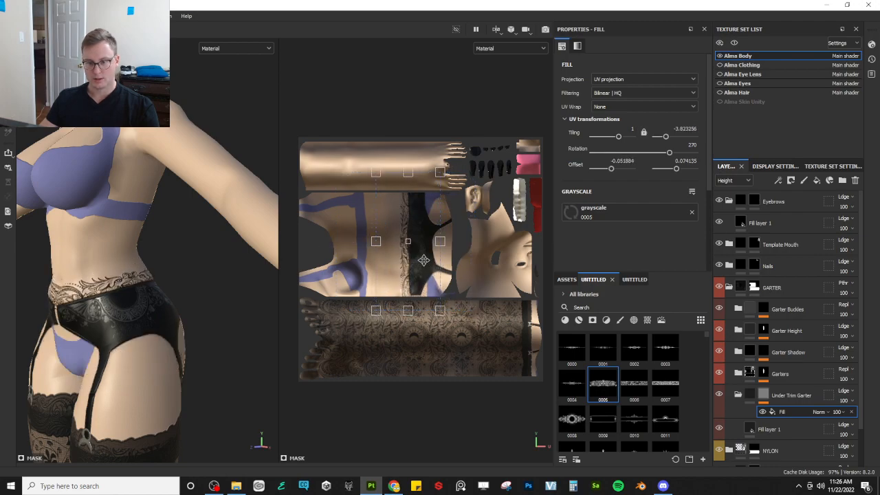
{"action": "scroll", "coordinate": [391, 308], "scroll_direction": "up", "scroll_amount": 2}
{"action": "left_click_drag", "start_coordinate": [415, 322], "coordinate": [417, 300]}
{"action": "scroll", "coordinate": [419, 304], "scroll_direction": "up", "scroll_amount": 2}
{"action": "scroll", "coordinate": [419, 303], "scroll_direction": "up", "scroll_amount": 1}
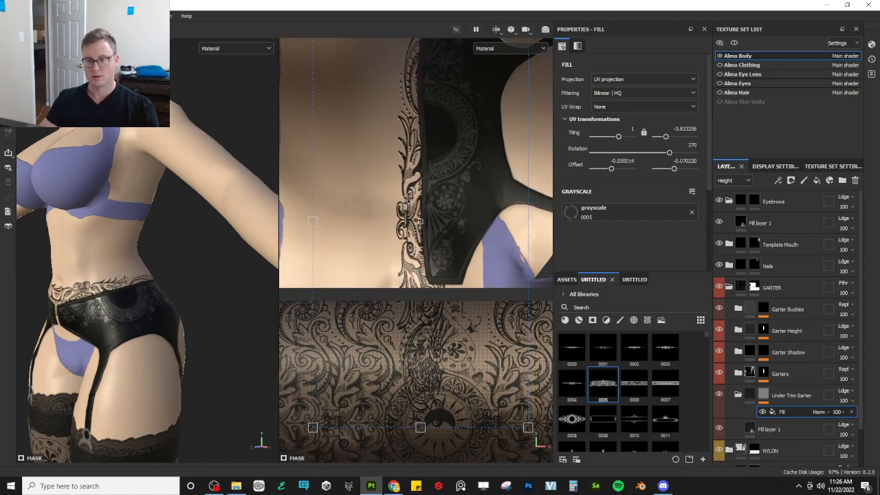
{"action": "middle_click_drag", "start_coordinate": [422, 77], "coordinate": [419, 274], "text": "alt"}
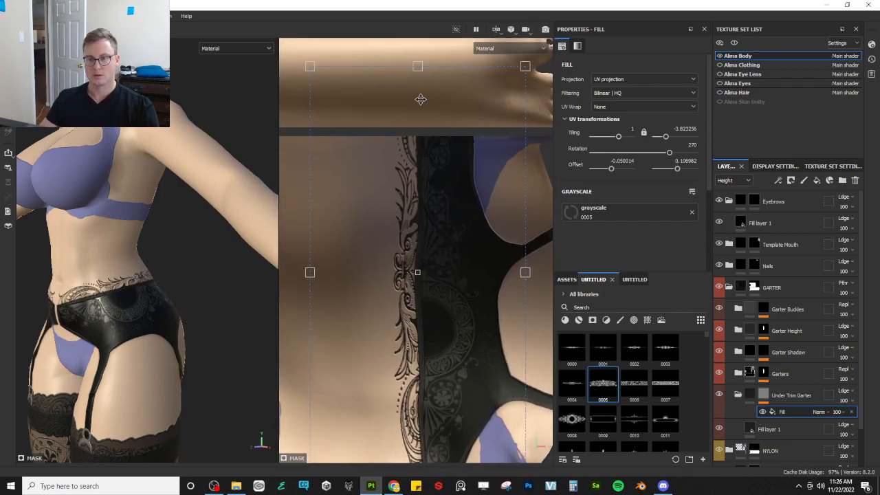
{"action": "left_click_drag", "start_coordinate": [419, 75], "coordinate": [425, 131]}
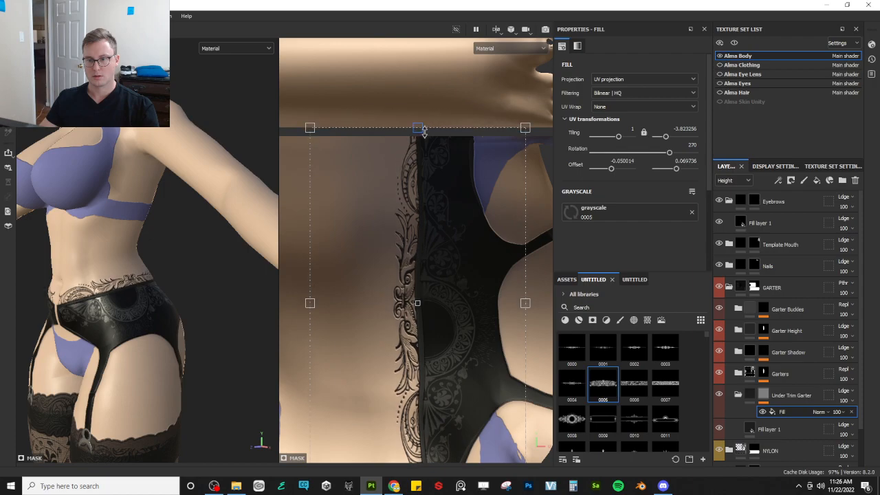
- Narrow the 0005 trim further to a tiling of about -7.13, checking it around the hips from behind, front and side
{"action": "left_click_drag", "start_coordinate": [144, 319], "coordinate": [13, 307], "text": "alt"}
{"action": "scroll", "coordinate": [361, 269], "scroll_direction": "down", "scroll_amount": 2}
{"action": "left_click_drag", "start_coordinate": [322, 293], "coordinate": [339, 295]}
{"action": "left_click_drag", "start_coordinate": [486, 298], "coordinate": [432, 309]}
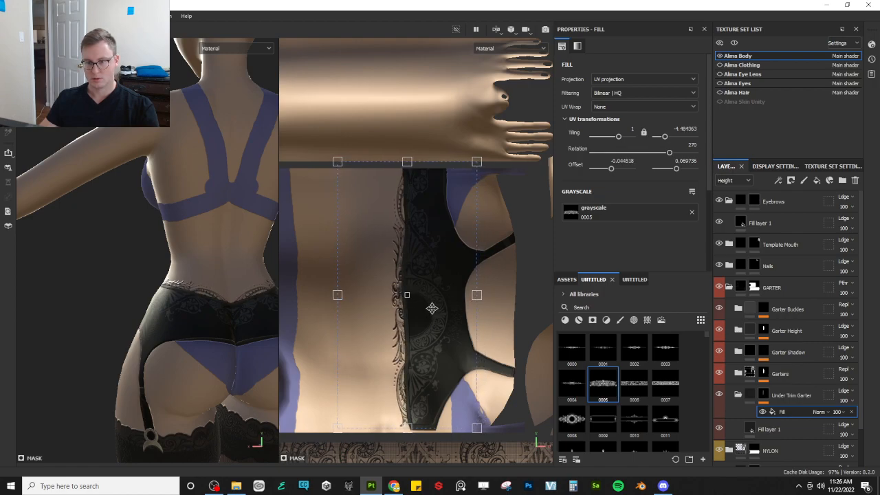
{"action": "left_click_drag", "start_coordinate": [171, 306], "coordinate": [350, 296], "text": "alt"}
{"action": "scroll", "coordinate": [424, 296], "scroll_direction": "up", "scroll_amount": 1}
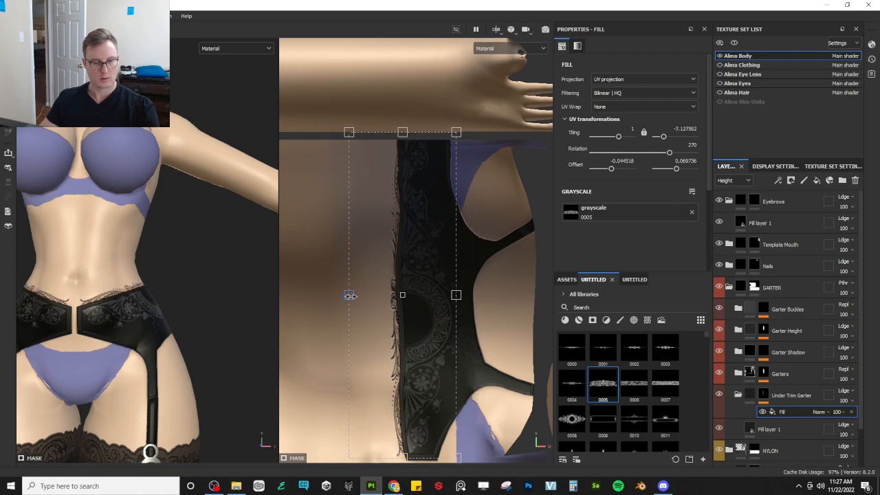
{"action": "mouse_move", "coordinate": [120, 316]}
{"action": "left_mouse_down", "text": "alt"}
{"action": "mouse_move", "coordinate": [113, 310]}
{"action": "mouse_move", "coordinate": [198, 309]}
{"action": "mouse_move", "coordinate": [117, 312]}
{"action": "left_mouse_up", "text": "alt"}
{"action": "right_click_drag", "start_coordinate": [117, 313], "coordinate": [131, 317], "text": "alt"}
{"action": "left_click_drag", "start_coordinate": [131, 317], "coordinate": [79, 296], "text": "alt"}
{"action": "left_click_drag", "start_coordinate": [144, 273], "coordinate": [170, 298], "text": "alt"}
{"action": "right_click_drag", "start_coordinate": [170, 298], "coordinate": [179, 295], "text": "alt"}
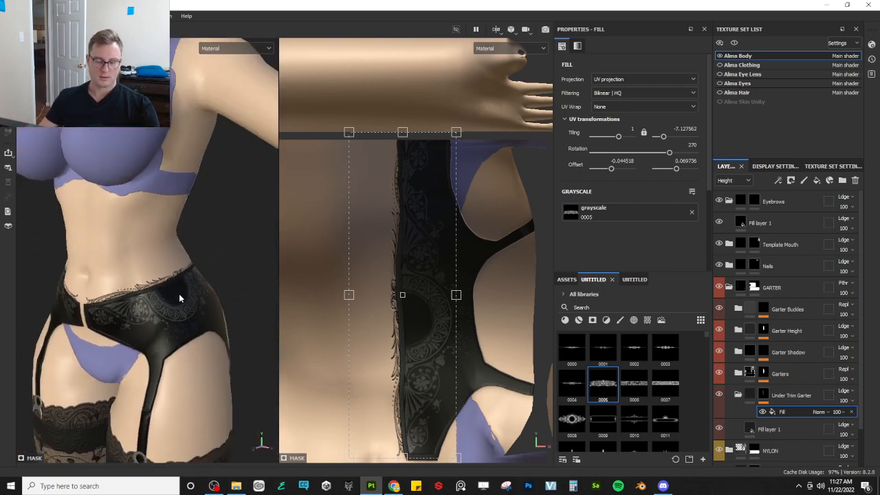
- Browse the ornament alphas and replace the mask fill's grayscale pattern with 0000
{"action": "mouse_move", "coordinate": [581, 338]}
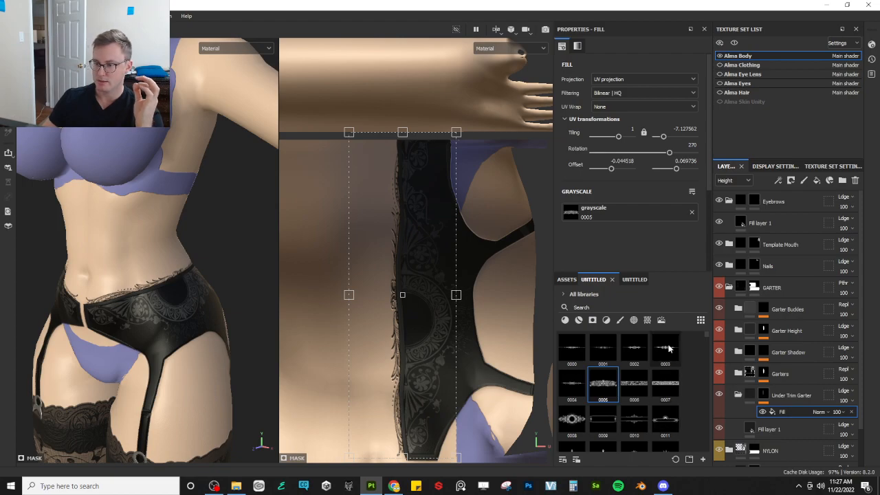
{"action": "scroll", "coordinate": [667, 361], "scroll_direction": "down", "scroll_amount": 5}
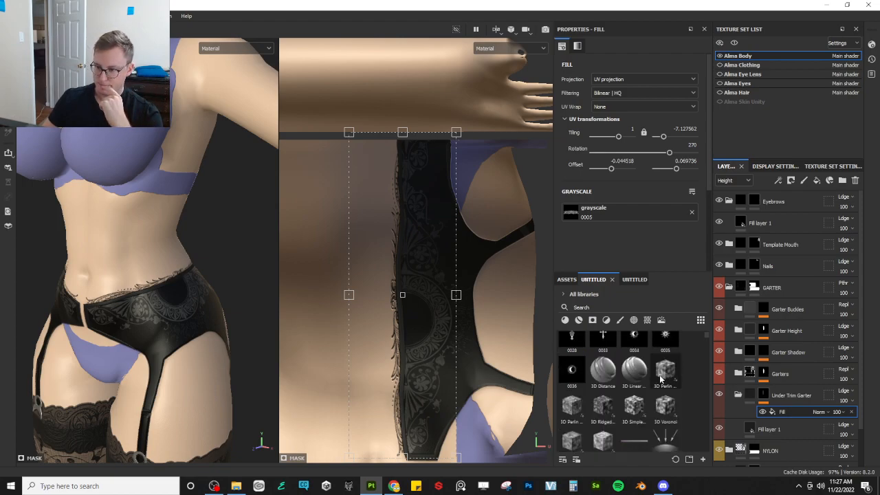
{"action": "scroll", "coordinate": [661, 377], "scroll_direction": "up", "scroll_amount": 5}
{"action": "scroll", "coordinate": [659, 379], "scroll_direction": "down", "scroll_amount": 5}
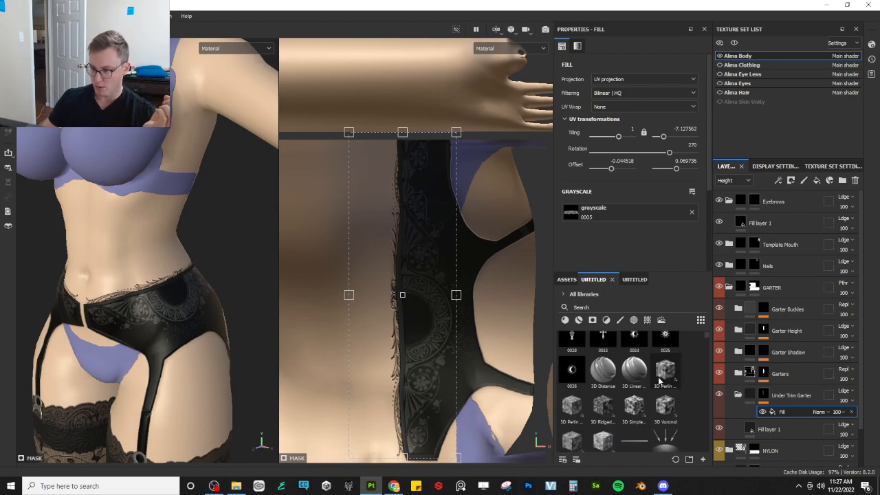
{"action": "scroll", "coordinate": [649, 373], "scroll_direction": "up", "scroll_amount": 5}
{"action": "left_click", "coordinate": [581, 352]}
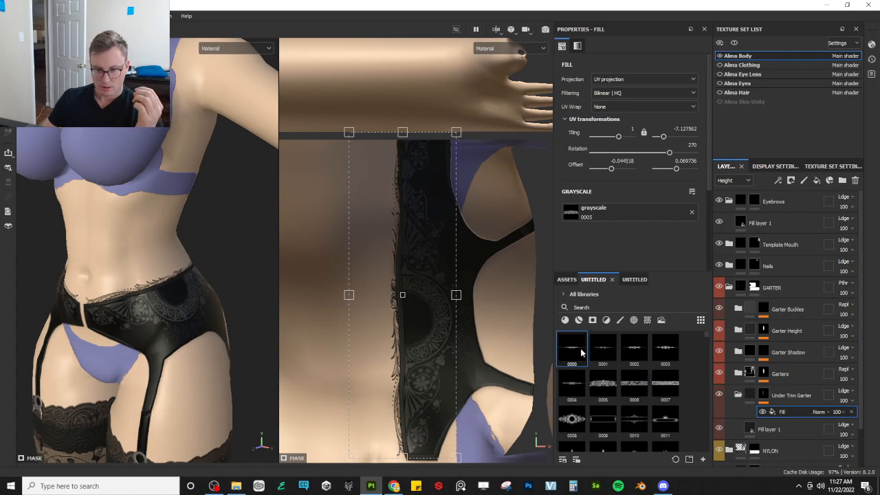
{"action": "left_click_drag", "start_coordinate": [574, 355], "coordinate": [595, 213]}
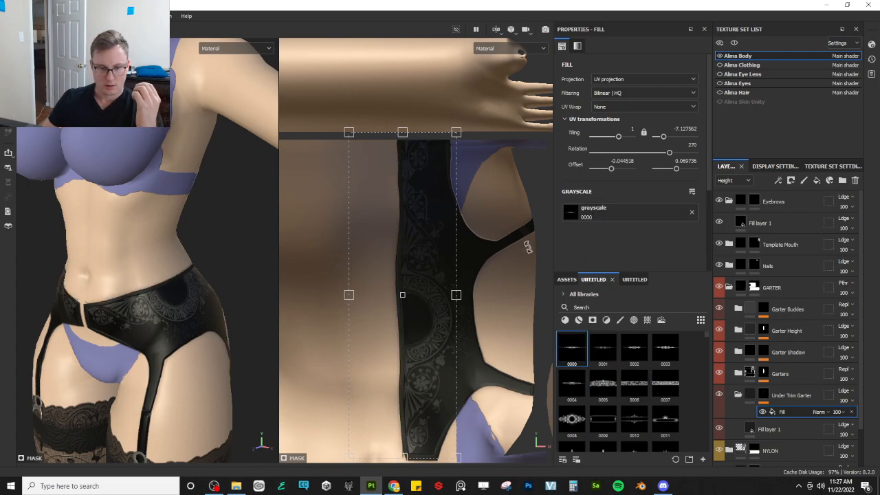
- Widen the 0000 pattern to a tiling of about -1.95 and shift it just above the garter belt's upper edge
{"action": "left_click_drag", "start_coordinate": [348, 295], "coordinate": [327, 294]}
{"action": "key", "text": "ctrl+z"}
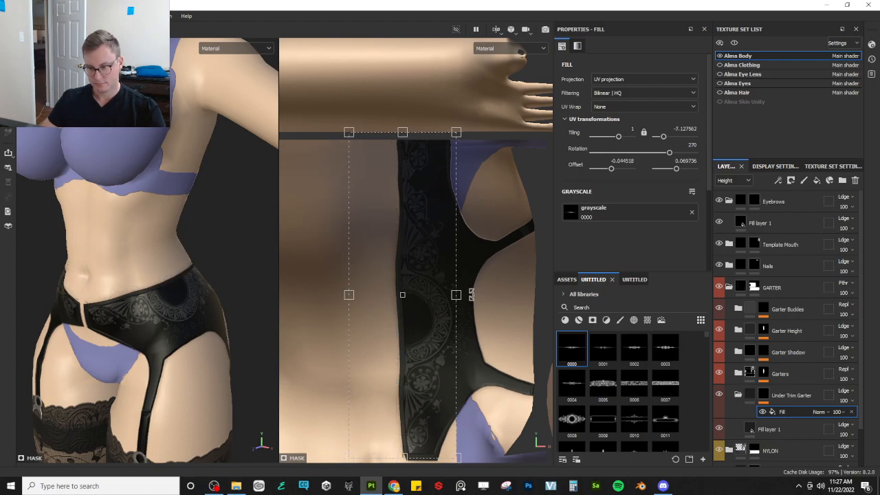
{"action": "left_click_drag", "start_coordinate": [454, 294], "coordinate": [581, 292]}
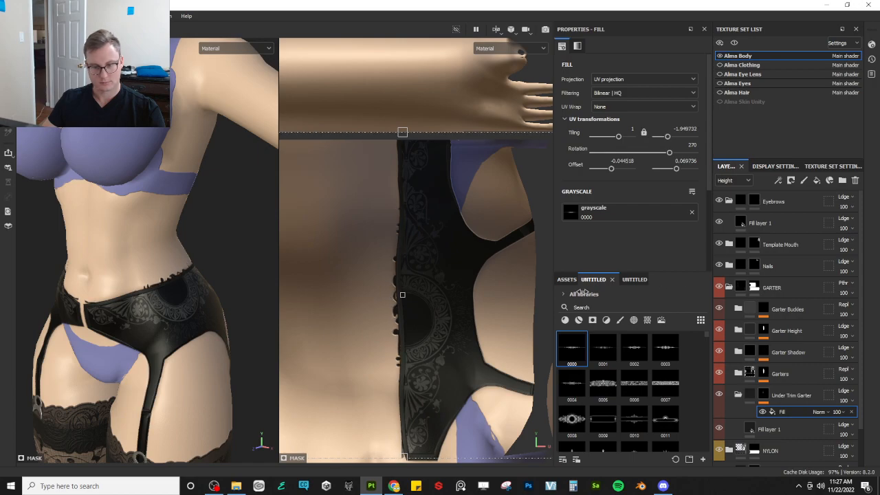
{"action": "left_click_drag", "start_coordinate": [488, 300], "coordinate": [481, 300]}
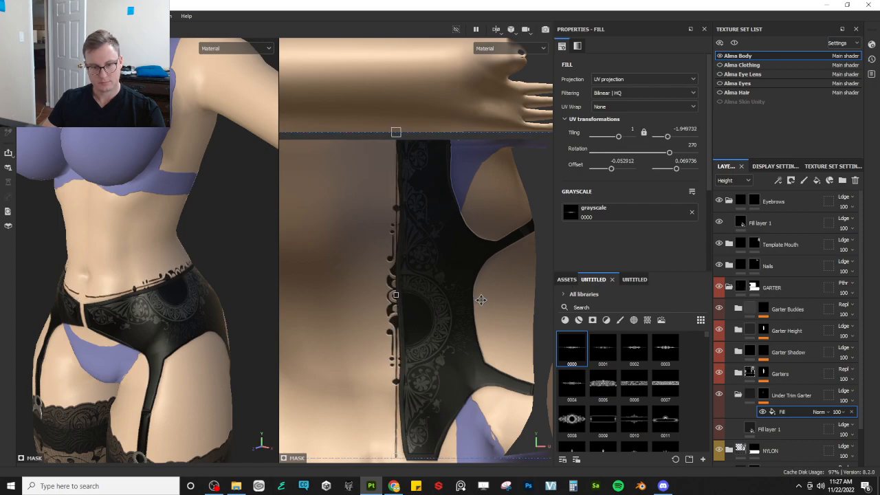
- Try rotating the 0000 trim to about 271.09, undo the rotation and shift the trim back towards the belt
{"action": "scroll", "coordinate": [449, 240], "scroll_direction": "down", "scroll_amount": 2}
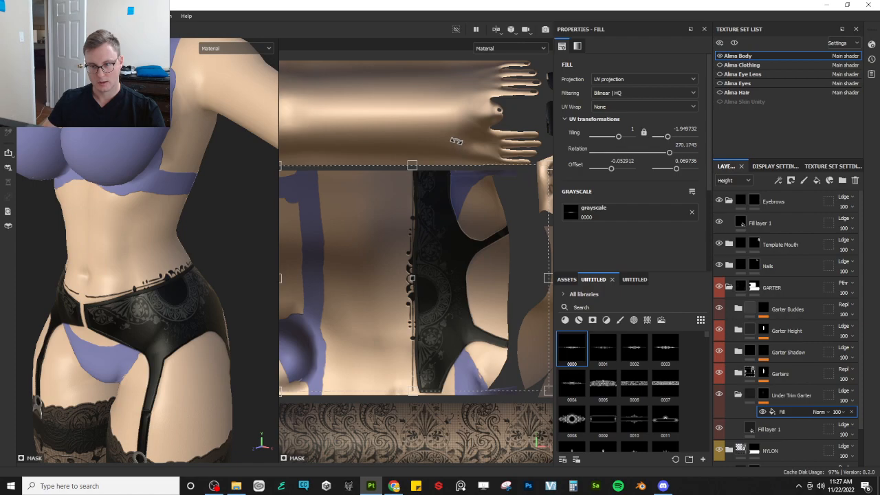
{"action": "left_click_drag", "start_coordinate": [456, 140], "coordinate": [457, 141]}
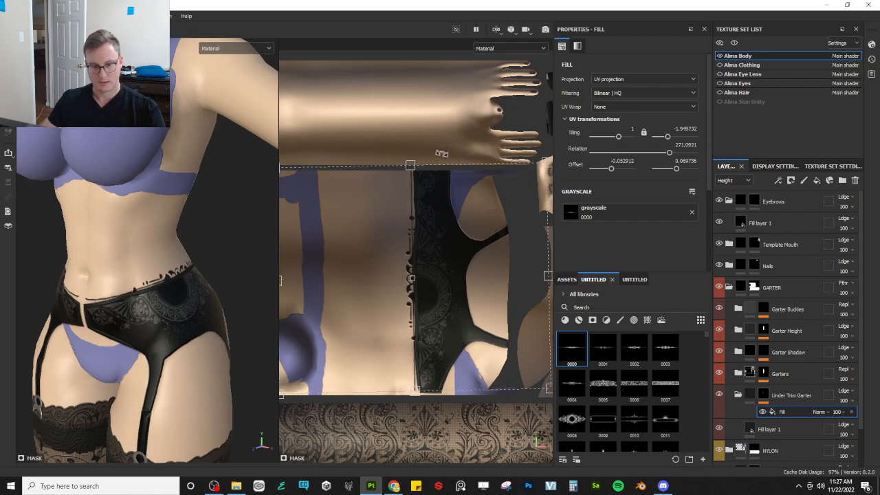
{"action": "left_click_drag", "start_coordinate": [105, 324], "coordinate": [179, 287], "text": "alt"}
{"action": "key", "text": "ctrl+z"}
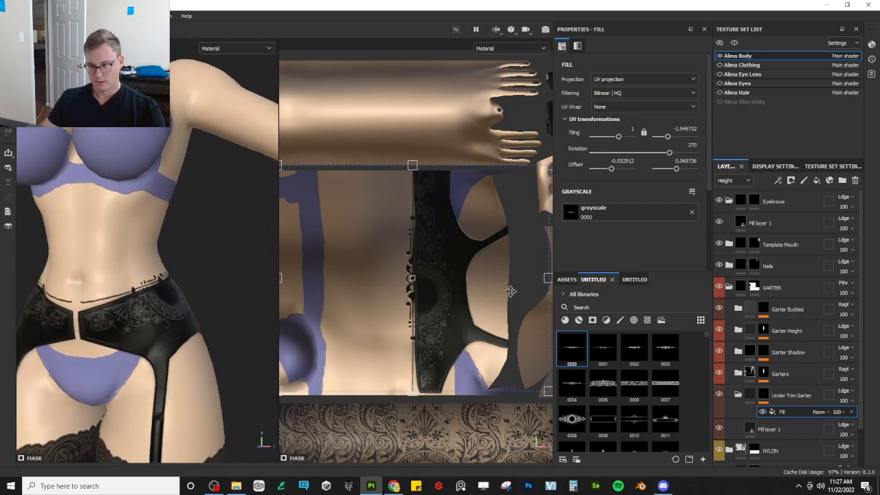
{"action": "left_click_drag", "start_coordinate": [438, 368], "coordinate": [442, 368]}
- Try patterns 0006 and 0007 as the mask fill's grayscale and compare them along the garter belt's upper edge
{"action": "left_click", "coordinate": [635, 390]}
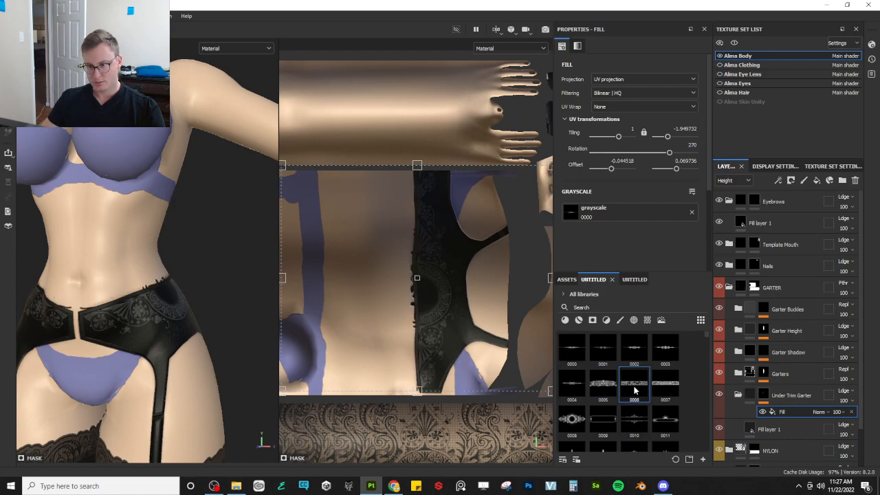
{"action": "left_click_drag", "start_coordinate": [635, 390], "coordinate": [605, 215]}
{"action": "scroll", "coordinate": [470, 294], "scroll_direction": "up", "scroll_amount": 2}
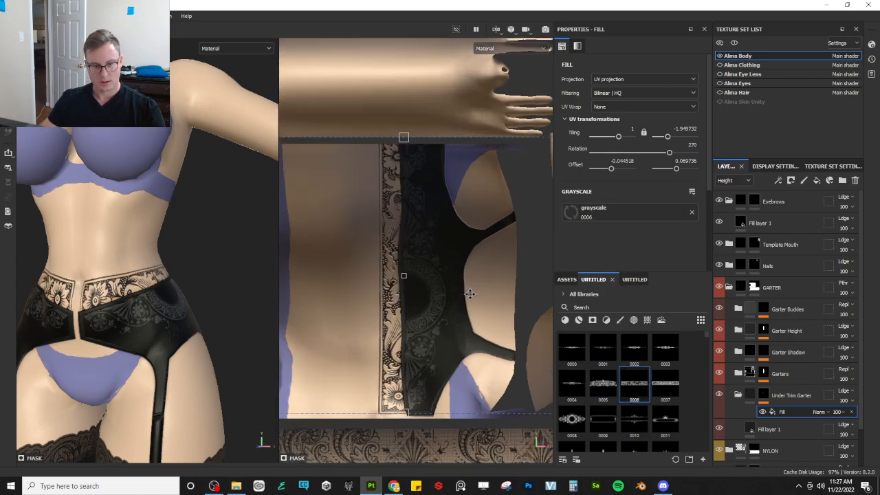
{"action": "scroll", "coordinate": [470, 295], "scroll_direction": "down", "scroll_amount": 3}
{"action": "scroll", "coordinate": [462, 248], "scroll_direction": "up", "scroll_amount": 3}
{"action": "scroll", "coordinate": [458, 254], "scroll_direction": "down", "scroll_amount": 2}
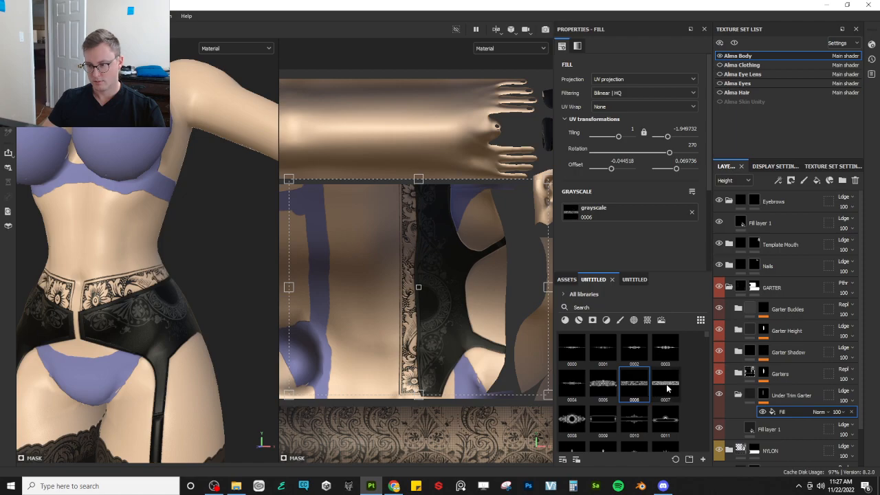
{"action": "left_click_drag", "start_coordinate": [666, 389], "coordinate": [615, 213]}
{"action": "scroll", "coordinate": [481, 292], "scroll_direction": "up", "scroll_amount": 2}
{"action": "scroll", "coordinate": [478, 227], "scroll_direction": "down", "scroll_amount": 2}
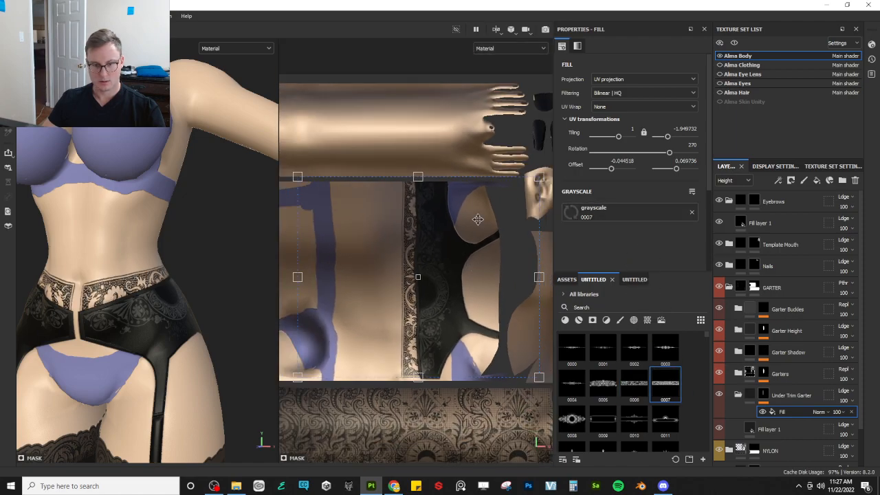
{"action": "scroll", "coordinate": [480, 267], "scroll_direction": "up", "scroll_amount": 1}
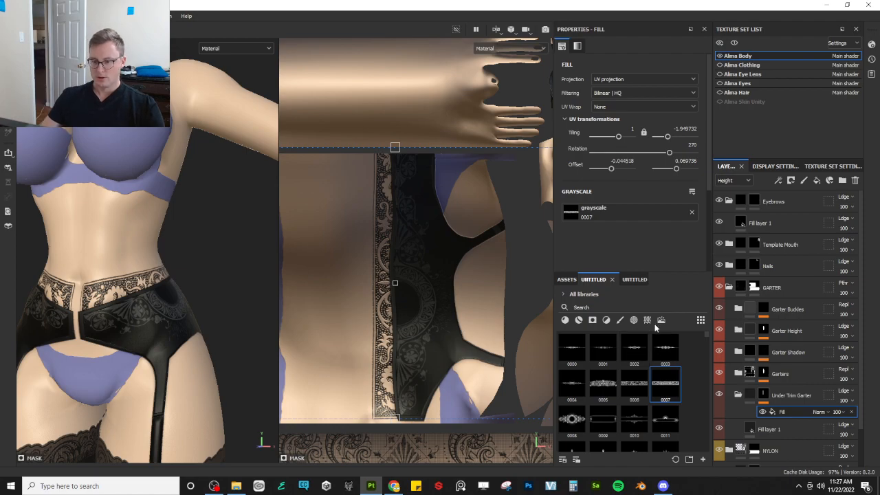
- Clear the 0007 pattern from the mask fill and search the grayscale resources for a club shape
{"action": "left_click", "coordinate": [693, 214]}
{"action": "left_click", "coordinate": [620, 214]}
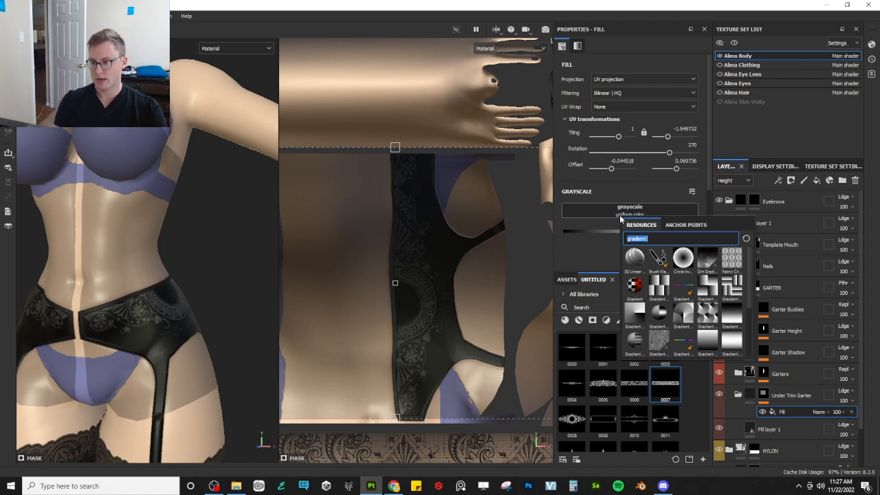
{"action": "type", "text": "sh"}
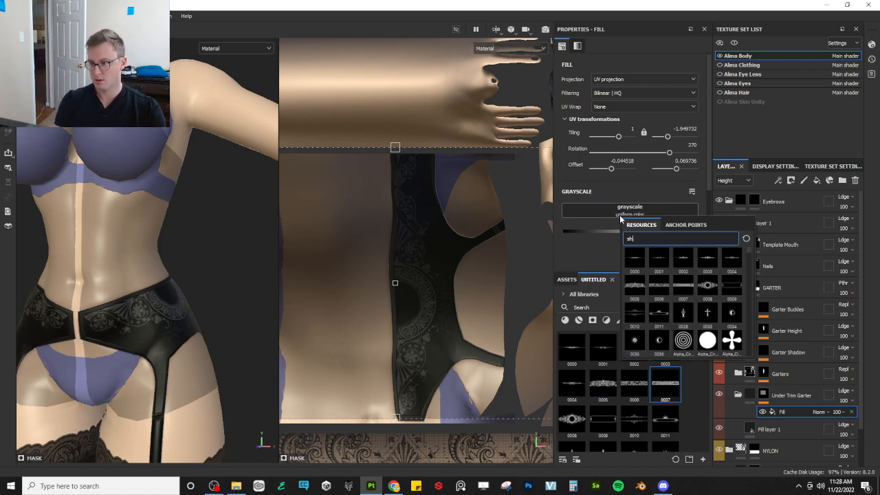
{"action": "key", "text": "BackSpace"}
{"action": "key", "text": "BackSpace"}
{"action": "type", "text": "club"}
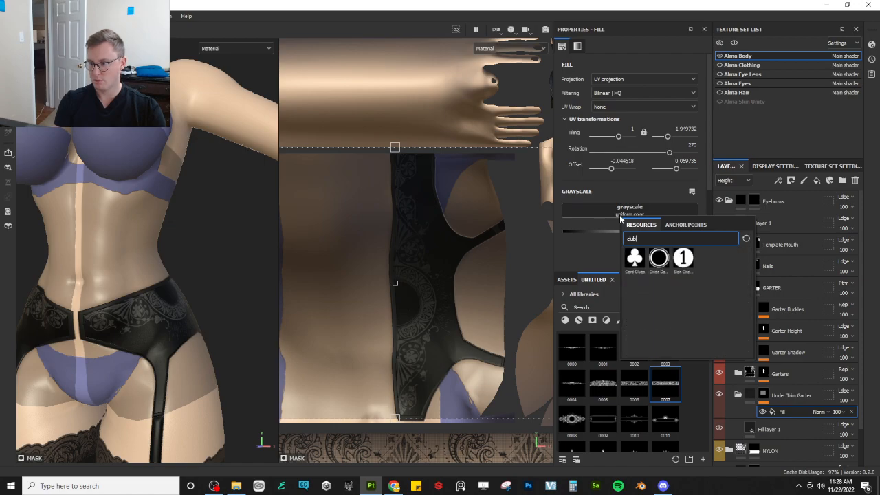
- Search the resources for "diam" instead and set Card Diamonds as the mask fill's grayscale
{"action": "key", "text": "BackSpace"}
{"action": "key", "text": "BackSpace"}
{"action": "key", "text": "BackSpace"}
{"action": "key", "text": "BackSpace"}
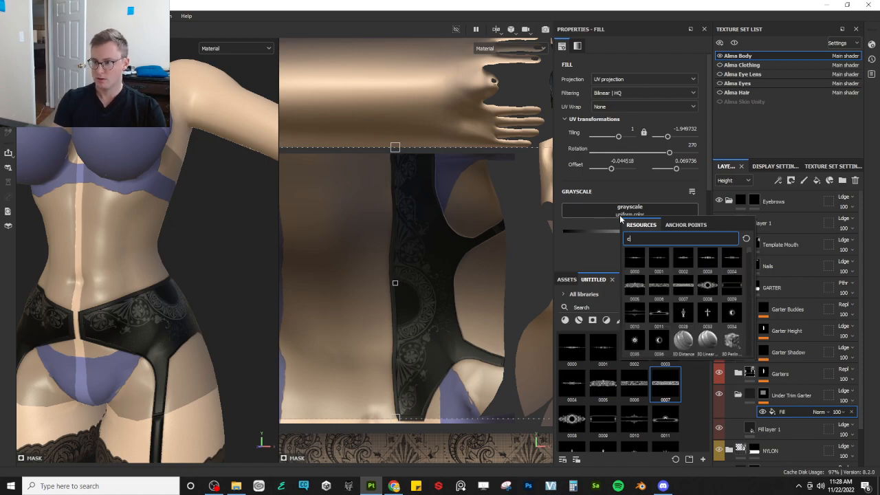
{"action": "type", "text": "diam"}
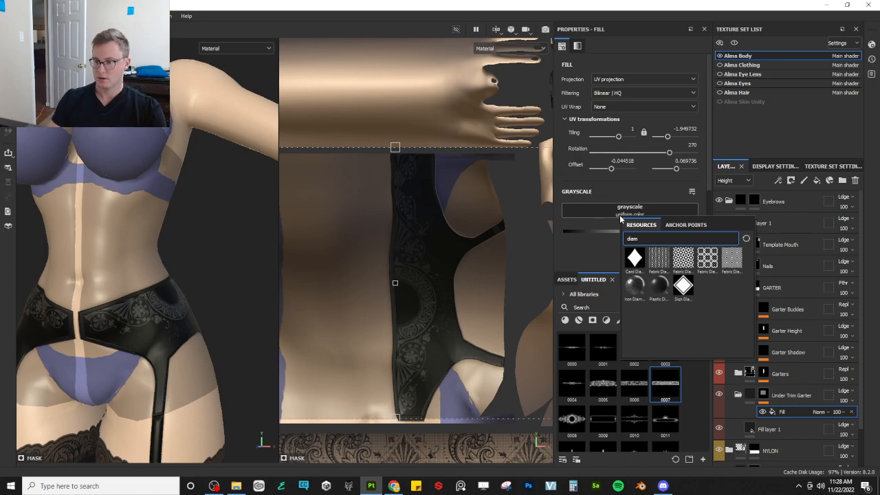
{"action": "left_click", "coordinate": [634, 259]}
{"action": "scroll", "coordinate": [500, 277], "scroll_direction": "down", "scroll_amount": 1}
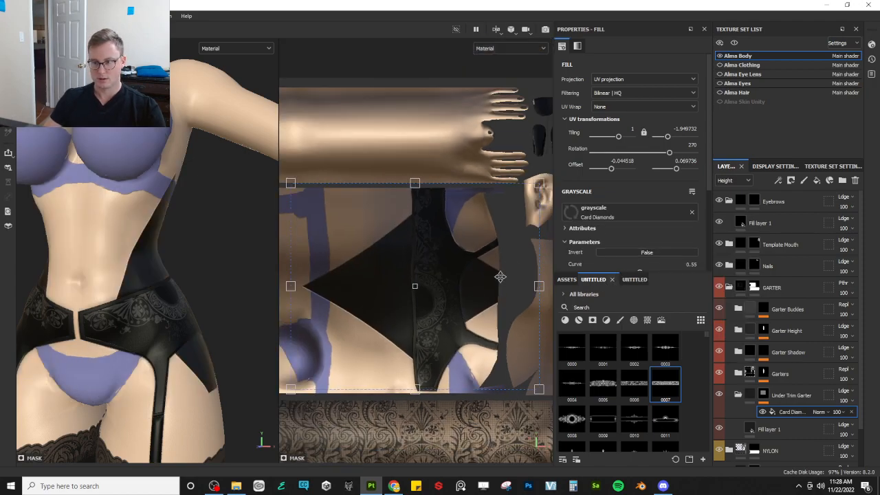
{"action": "scroll", "coordinate": [645, 182], "scroll_direction": "down", "scroll_amount": 2}
{"action": "scroll", "coordinate": [637, 152], "scroll_direction": "up", "scroll_amount": 2}
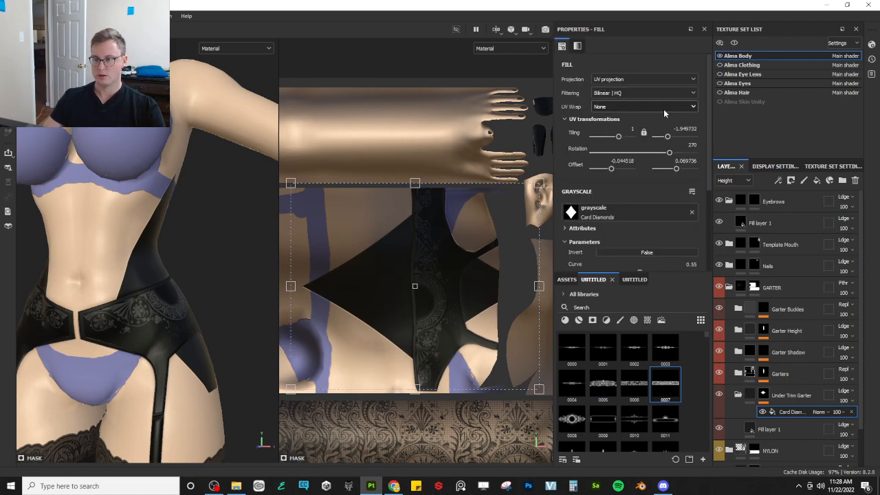
- Set the UV wrap to Repeat horizontally and shrink the diamond to a tiling of about -37.7, forming a small repeating chain
{"action": "left_click", "coordinate": [663, 107]}
{"action": "left_click", "coordinate": [642, 128]}
{"action": "scroll", "coordinate": [494, 260], "scroll_direction": "down", "scroll_amount": 1}
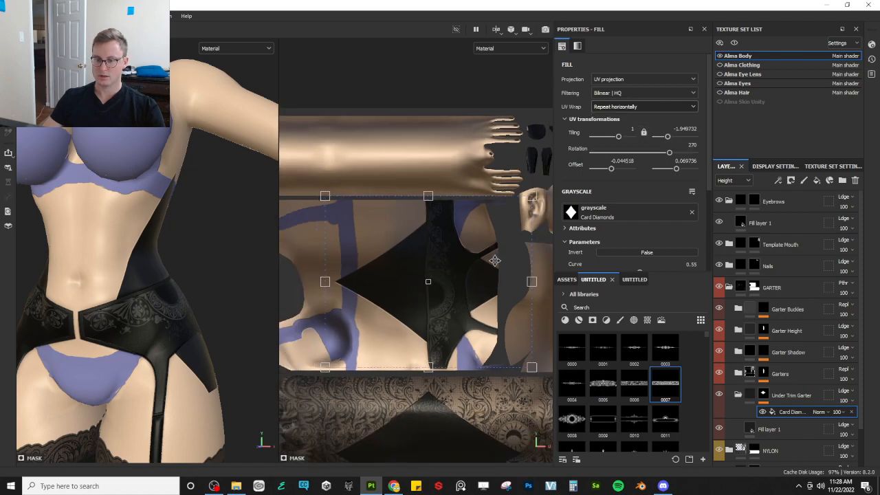
{"action": "scroll", "coordinate": [495, 260], "scroll_direction": "down", "scroll_amount": 1}
{"action": "left_click_drag", "start_coordinate": [507, 330], "coordinate": [344, 215]}
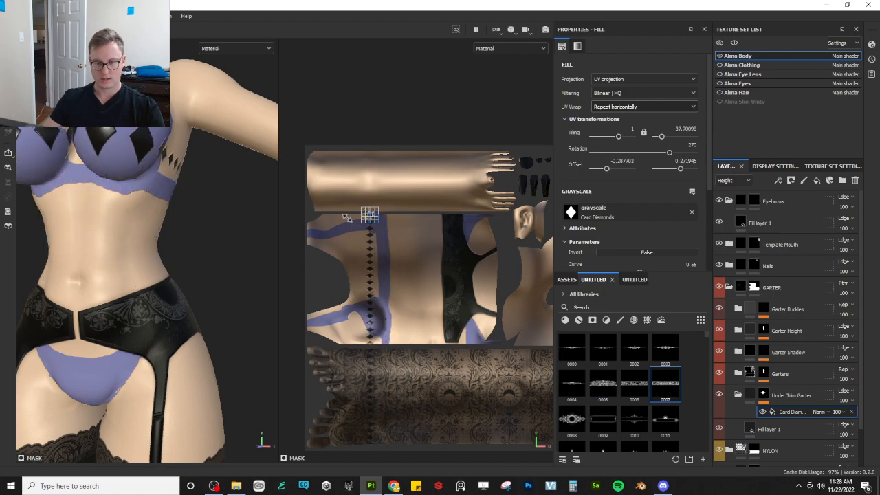
{"action": "scroll", "coordinate": [366, 229], "scroll_direction": "up", "scroll_amount": 2}
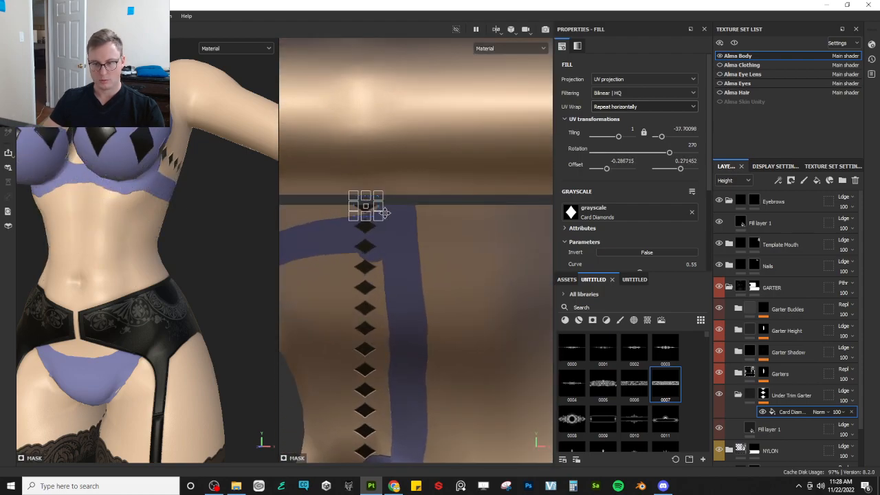
- Move the repeating diamond chain onto the garter belt's upper edge, at an offset of about -0.052 and 0.241
{"action": "left_click_drag", "start_coordinate": [385, 214], "coordinate": [549, 245]}
{"action": "middle_click_drag", "start_coordinate": [512, 293], "coordinate": [349, 277], "text": "alt"}
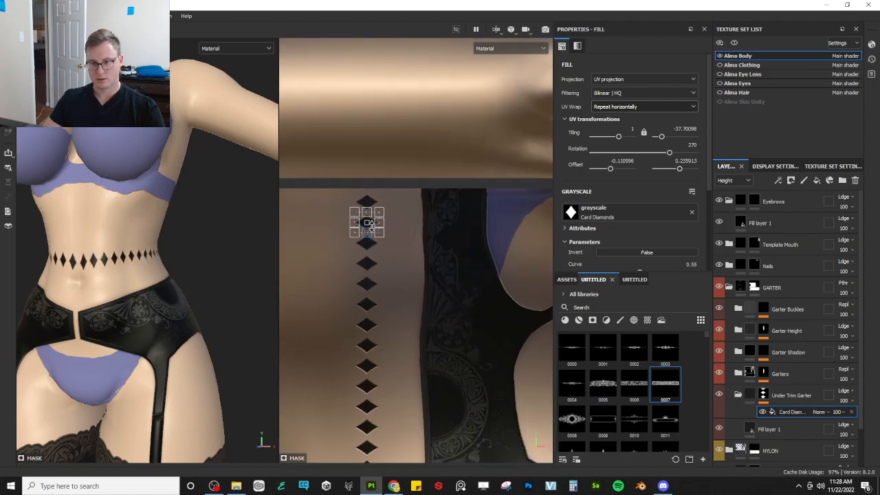
{"action": "left_click_drag", "start_coordinate": [370, 221], "coordinate": [425, 217]}
{"action": "scroll", "coordinate": [437, 236], "scroll_direction": "down", "scroll_amount": 3}
{"action": "middle_click_drag", "start_coordinate": [462, 301], "coordinate": [419, 236], "text": "alt"}
{"action": "scroll", "coordinate": [428, 254], "scroll_direction": "up", "scroll_amount": 3}
{"action": "scroll", "coordinate": [414, 227], "scroll_direction": "up", "scroll_amount": 5}
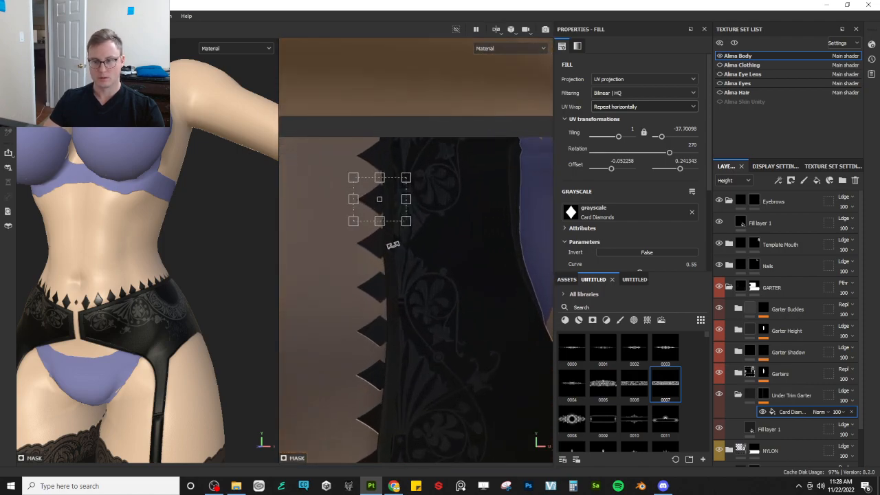
- Shrink the diamonds to a tiling of about -74, keeping the rotation at 270
{"action": "left_click_drag", "start_coordinate": [409, 217], "coordinate": [387, 190]}
{"action": "key", "text": "ctrl+z"}
{"action": "scroll", "coordinate": [388, 202], "scroll_direction": "up", "scroll_amount": 2}
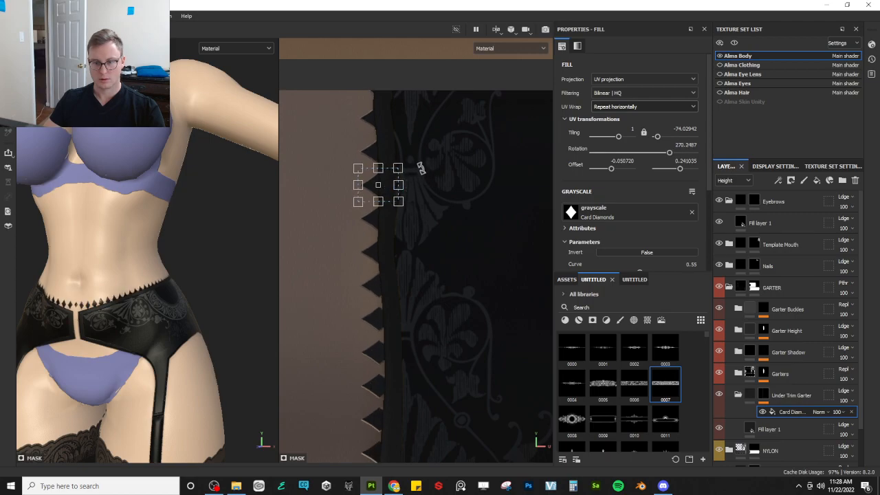
{"action": "scroll", "coordinate": [430, 196], "scroll_direction": "down", "scroll_amount": 5}
{"action": "middle_click_drag", "start_coordinate": [423, 389], "coordinate": [417, 187], "text": "alt"}
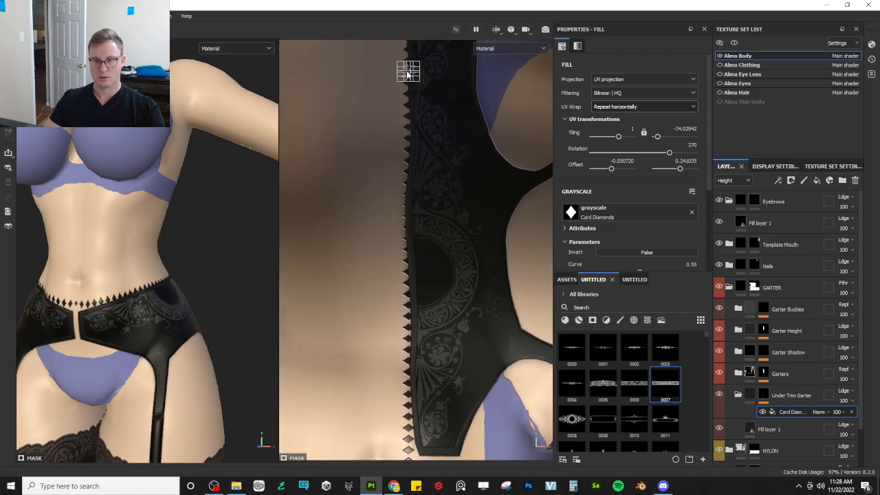
{"action": "scroll", "coordinate": [413, 156], "scroll_direction": "down", "scroll_amount": 2}
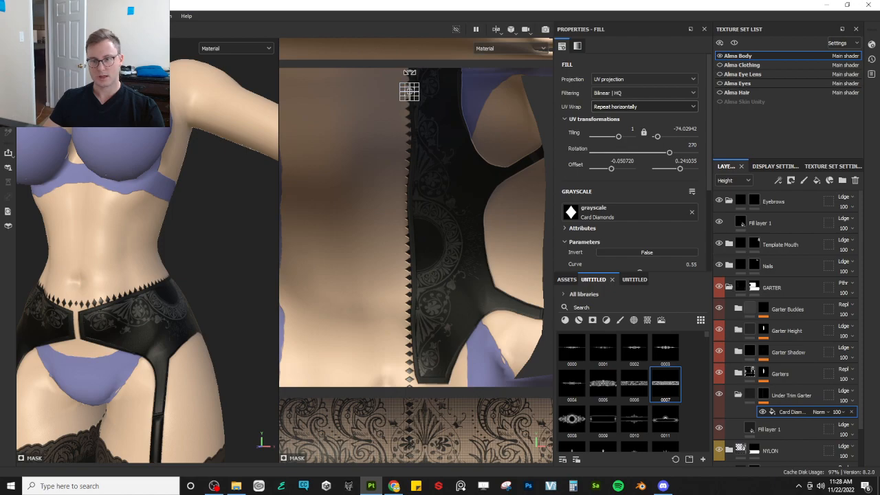
- Slide the diamond chain along the belt's upper edge to an offset of about -0.051 and 0.029
{"action": "mouse_move", "coordinate": [401, 327]}
{"action": "left_mouse_down", "text": "alt"}
{"action": "mouse_move", "coordinate": [350, 330]}
{"action": "mouse_move", "coordinate": [407, 311]}
{"action": "left_mouse_up", "text": "alt"}
{"action": "left_click_drag", "start_coordinate": [217, 302], "coordinate": [205, 268], "text": "alt"}
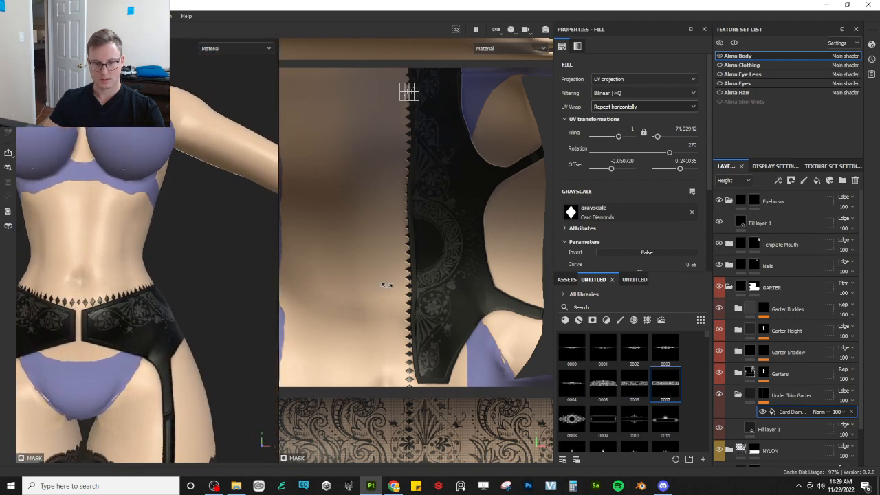
{"action": "scroll", "coordinate": [422, 137], "scroll_direction": "up", "scroll_amount": 2}
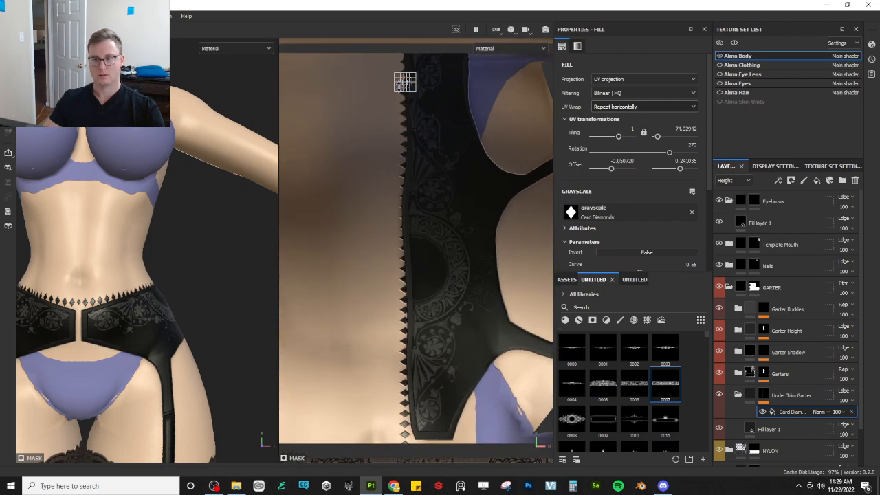
{"action": "scroll", "coordinate": [405, 81], "scroll_direction": "up", "scroll_amount": 3}
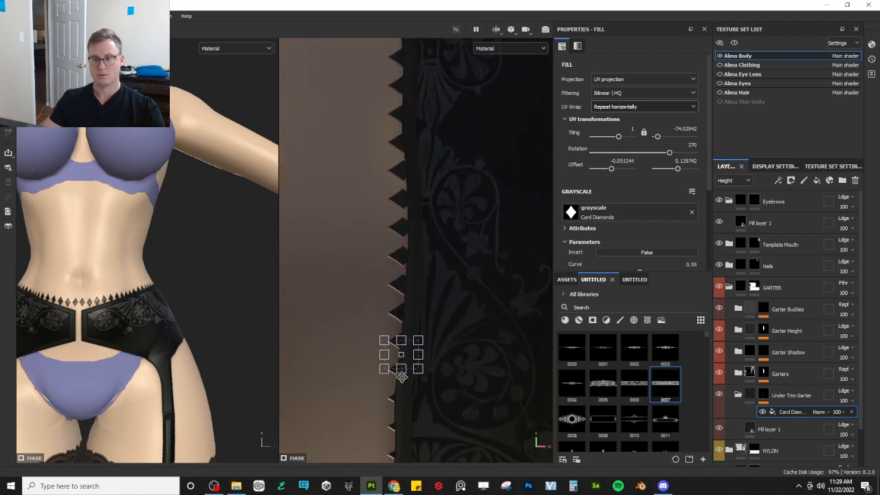
{"action": "scroll", "coordinate": [403, 357], "scroll_direction": "down", "scroll_amount": 2}
{"action": "scroll", "coordinate": [404, 356], "scroll_direction": "down", "scroll_amount": 3}
{"action": "middle_click_drag", "start_coordinate": [420, 293], "coordinate": [420, 206], "text": "alt"}
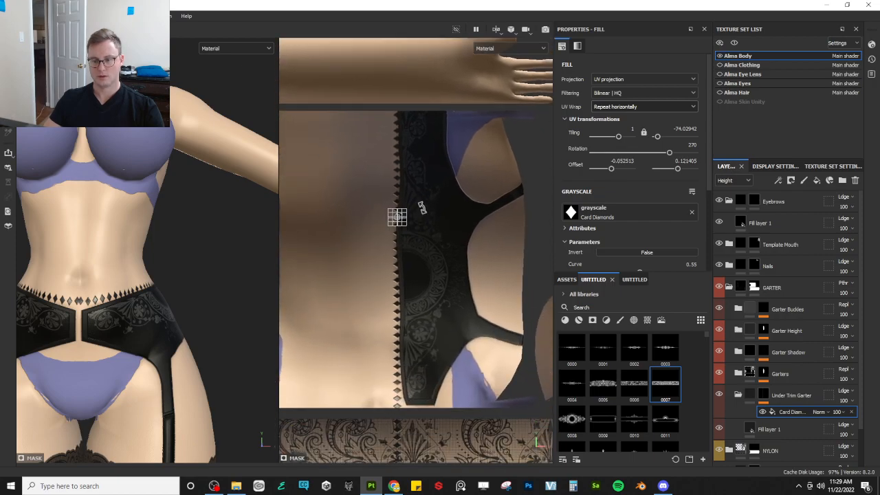
{"action": "scroll", "coordinate": [399, 216], "scroll_direction": "up", "scroll_amount": 3}
{"action": "scroll", "coordinate": [400, 189], "scroll_direction": "up", "scroll_amount": 2}
{"action": "left_click_drag", "start_coordinate": [400, 227], "coordinate": [404, 441]}
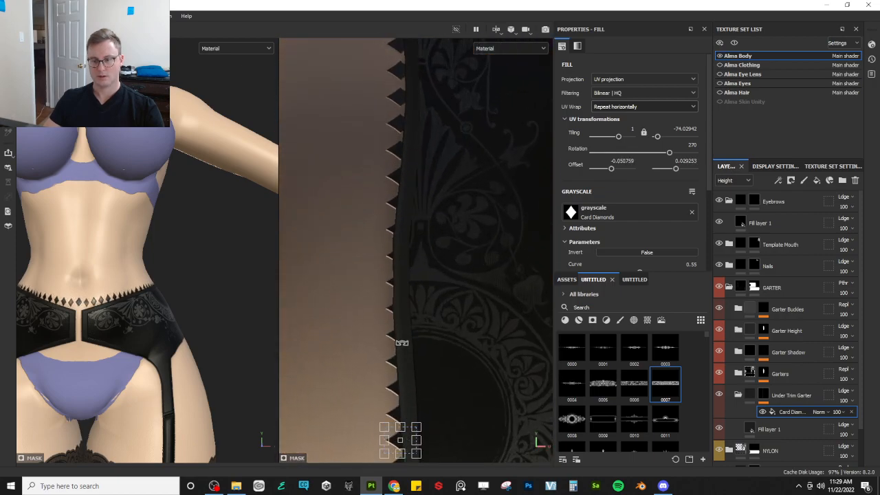
- Try stretching the diamonds outward to a tiling of about -49.3, and undo the change
{"action": "scroll", "coordinate": [404, 344], "scroll_direction": "down", "scroll_amount": 3}
{"action": "middle_click_drag", "start_coordinate": [414, 371], "coordinate": [396, 183], "text": "alt"}
{"action": "scroll", "coordinate": [394, 191], "scroll_direction": "up", "scroll_amount": 3}
{"action": "left_click_drag", "start_coordinate": [369, 181], "coordinate": [396, 162]}
{"action": "scroll", "coordinate": [396, 163], "scroll_direction": "down", "scroll_amount": 2}
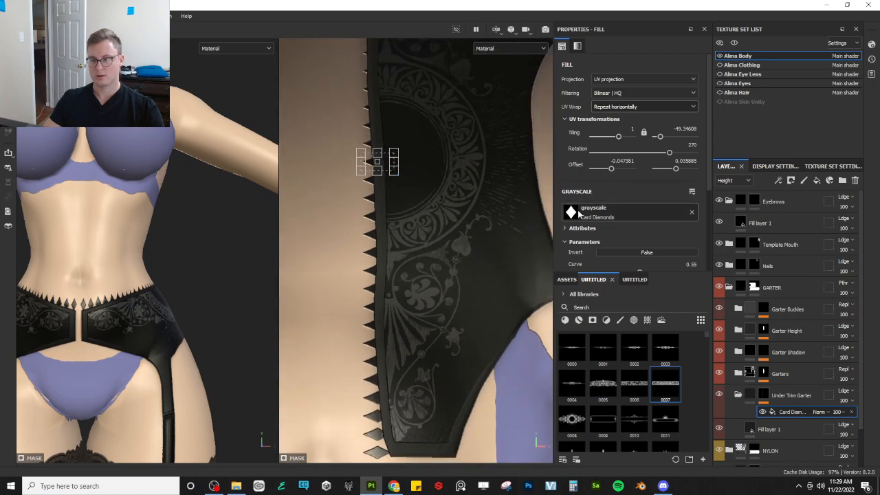
{"action": "key", "text": "ctrl+z"}
- Search the grayscale resources for "club" and replace the diamonds with Card Clubs in the mask fill
{"action": "left_click", "coordinate": [614, 217]}
{"action": "key", "text": "BackSpace"}
{"action": "key", "text": "BackSpace"}
{"action": "key", "text": "BackSpace"}
{"action": "key", "text": "BackSpace"}
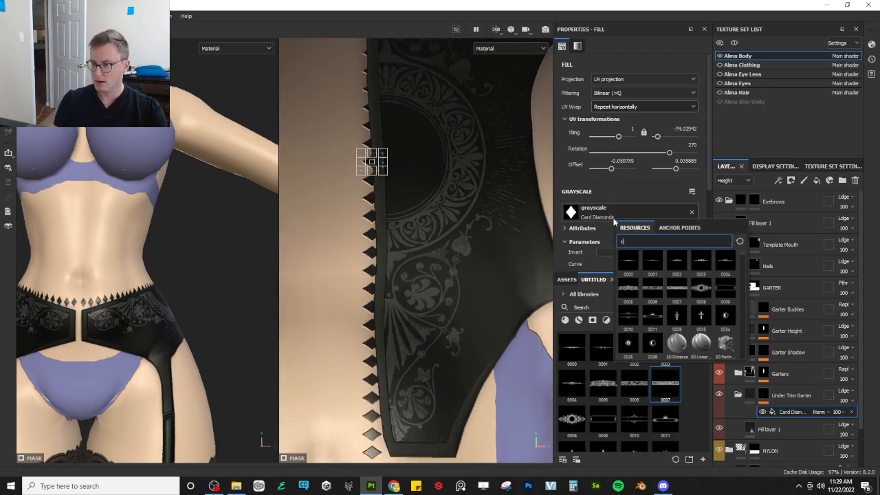
{"action": "type", "text": "club"}
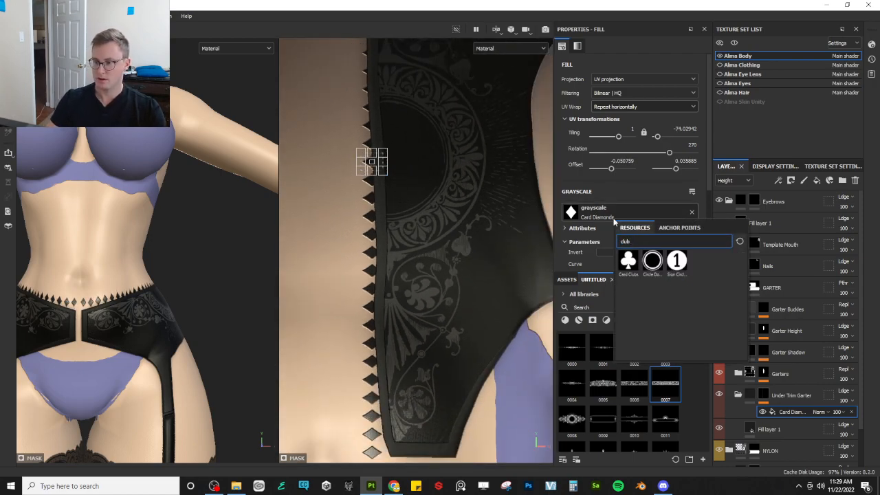
{"action": "left_click", "coordinate": [630, 267]}
- Stretch the trim shapes along the belt's edge to a tiling of about -63.2
{"action": "scroll", "coordinate": [420, 217], "scroll_direction": "down", "scroll_amount": 2}
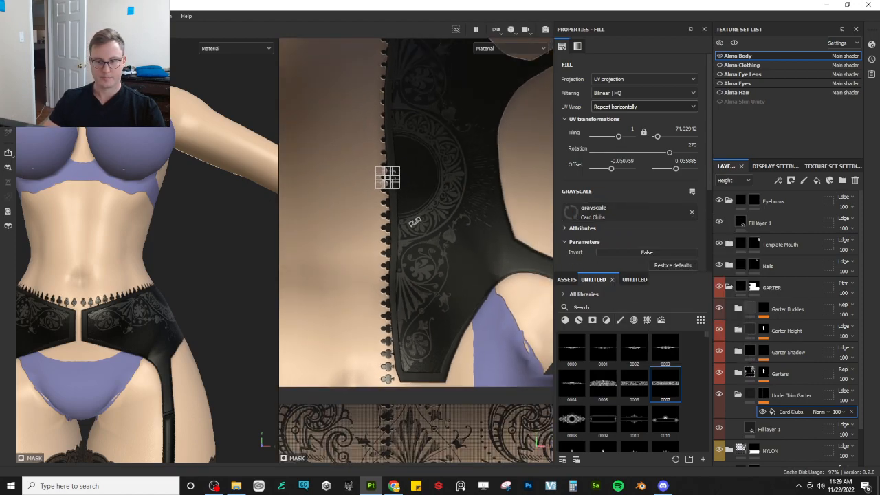
{"action": "middle_click_drag", "start_coordinate": [409, 216], "coordinate": [447, 298], "text": "alt"}
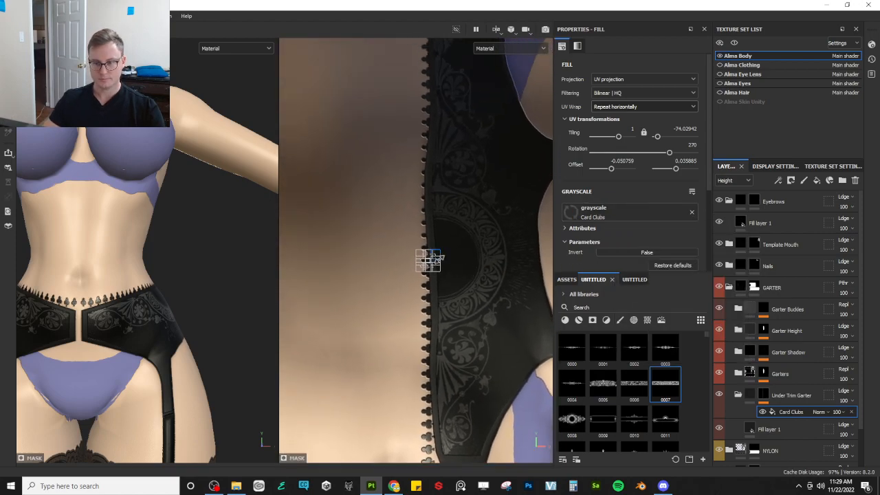
{"action": "mouse_move", "coordinate": [441, 261]}
{"action": "left_mouse_down"}
{"action": "mouse_move", "coordinate": [454, 260]}
{"action": "mouse_move", "coordinate": [443, 260]}
{"action": "left_mouse_up"}
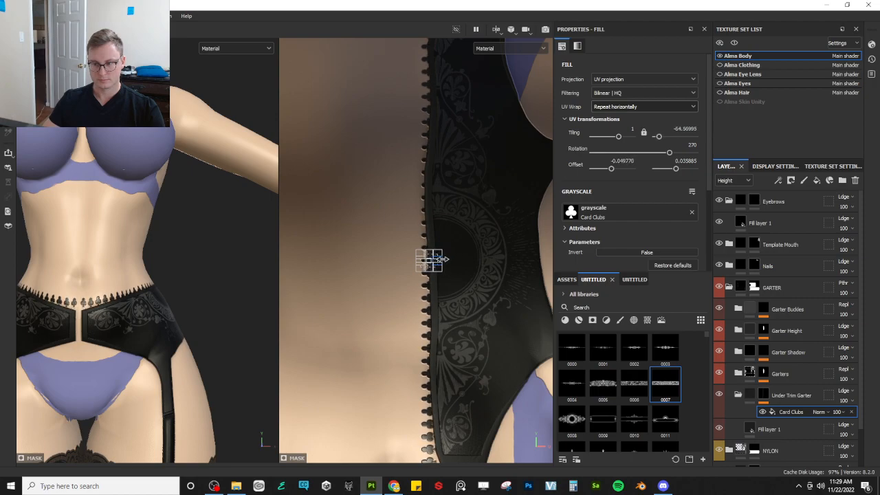
- Browse the asset library for other ornaments and try pattern 0034 as the mask fill's grayscale
{"action": "scroll", "coordinate": [654, 387], "scroll_direction": "down", "scroll_amount": 10}
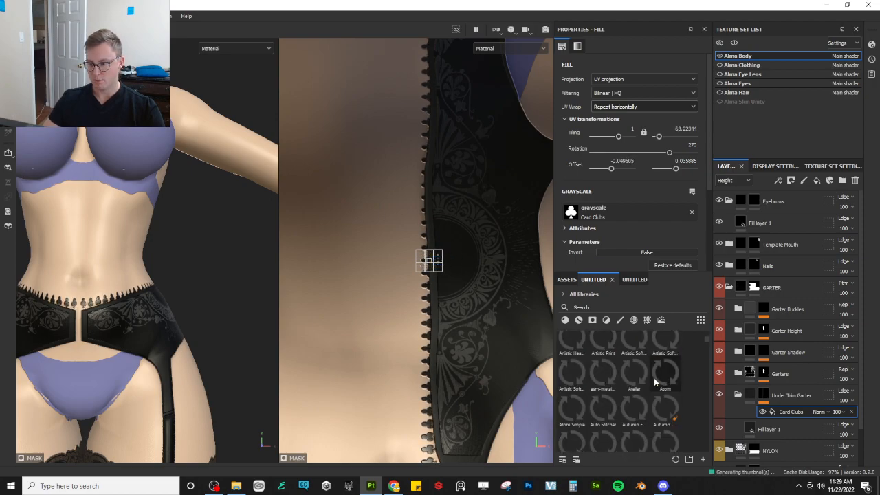
{"action": "scroll", "coordinate": [655, 386], "scroll_direction": "up", "scroll_amount": 5}
{"action": "scroll", "coordinate": [634, 352], "scroll_direction": "up", "scroll_amount": 10}
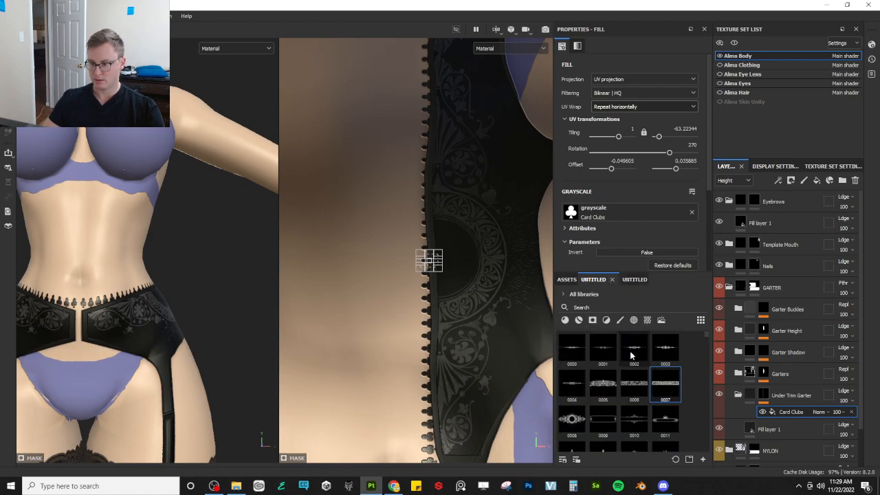
{"action": "scroll", "coordinate": [612, 372], "scroll_direction": "down", "scroll_amount": 5}
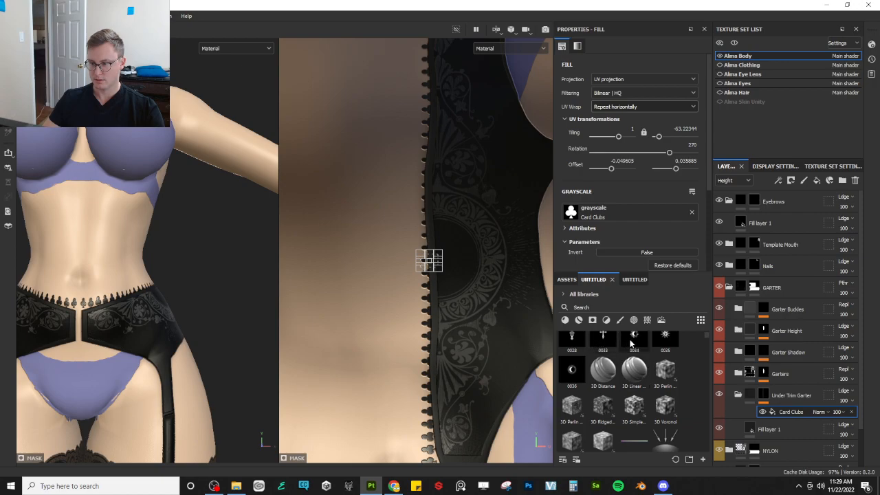
{"action": "left_click_drag", "start_coordinate": [631, 344], "coordinate": [604, 219]}
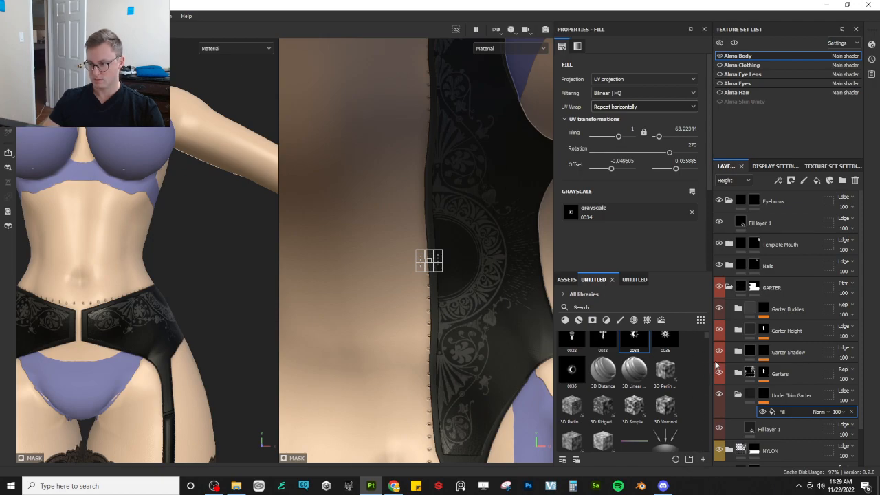
- Try pattern 0028 as the mask fill's grayscale, shift it along the belt's edge, and undo the shift
{"action": "scroll", "coordinate": [706, 336], "scroll_direction": "up", "scroll_amount": 5}
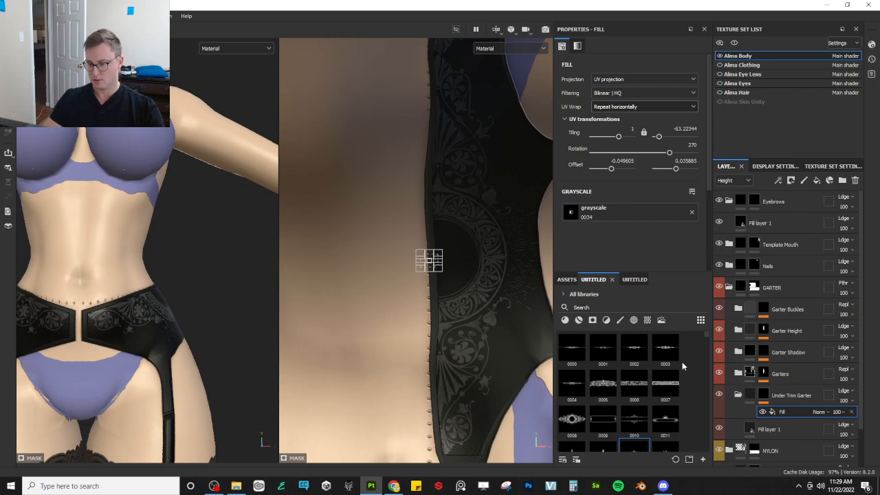
{"action": "scroll", "coordinate": [682, 363], "scroll_direction": "down", "scroll_amount": 3}
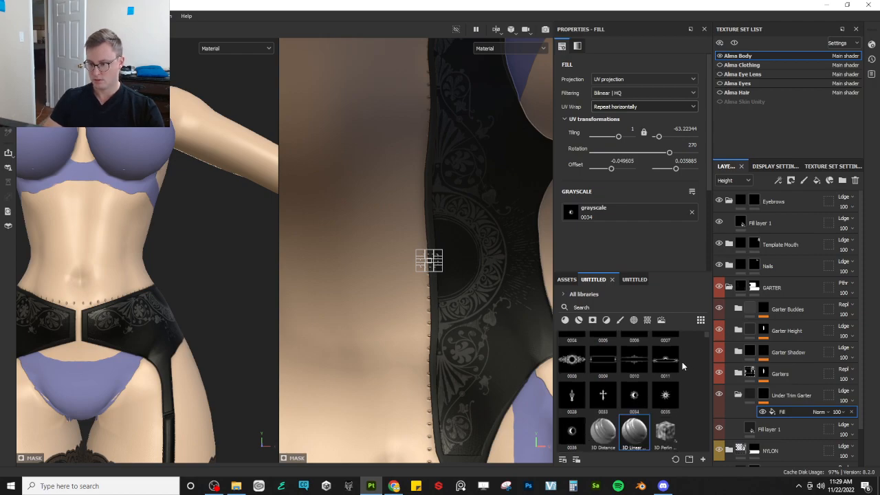
{"action": "left_click", "coordinate": [582, 407]}
{"action": "left_click_drag", "start_coordinate": [574, 402], "coordinate": [603, 218]}
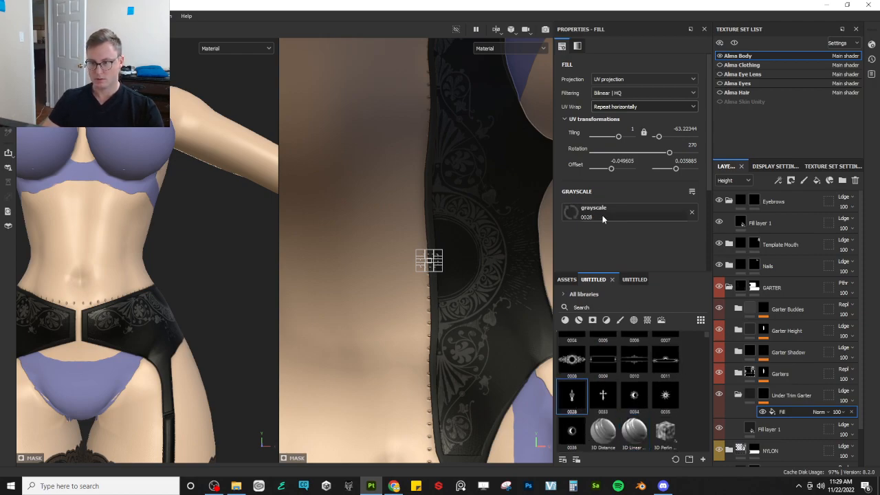
{"action": "left_click_drag", "start_coordinate": [429, 255], "coordinate": [440, 175]}
{"action": "key", "text": "ctrl+z"}
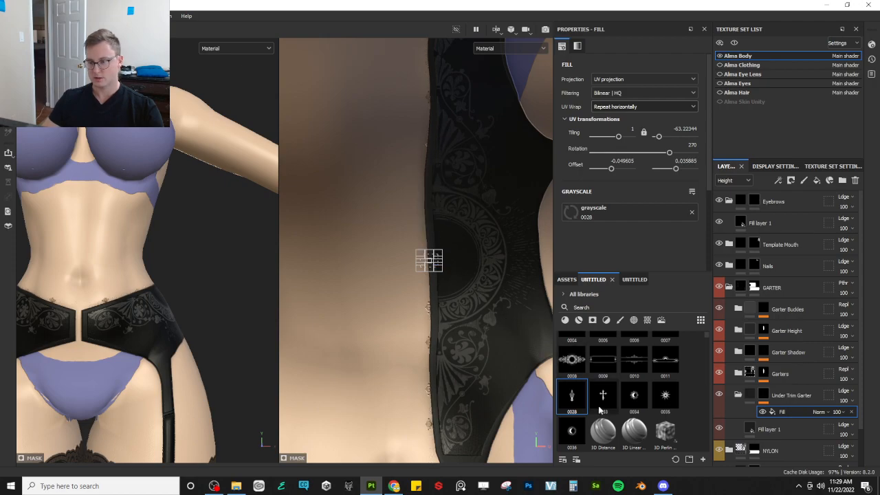
- Clear pattern 0028, search the grayscale resources for "alpha shape" and set Shape Circle Squeeze in the mask fill
{"action": "left_click", "coordinate": [692, 212]}
{"action": "left_click", "coordinate": [647, 214]}
{"action": "type", "text": "club"}
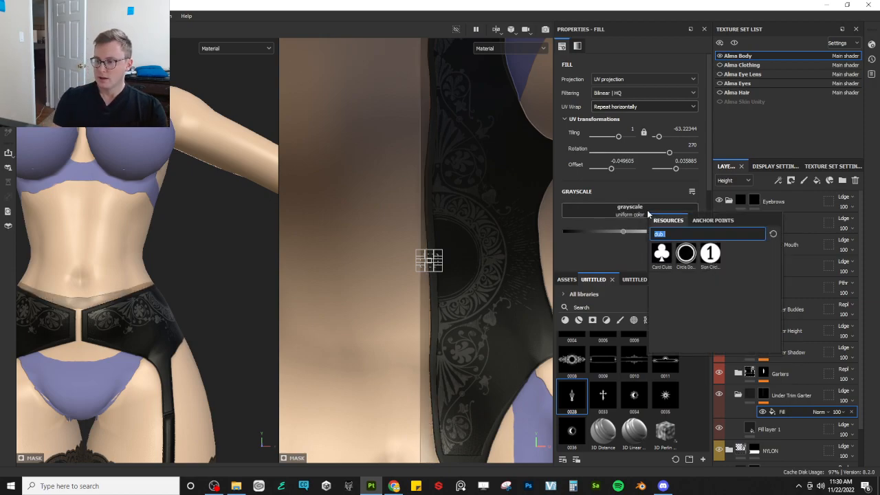
{"action": "type", "text": "shape"}
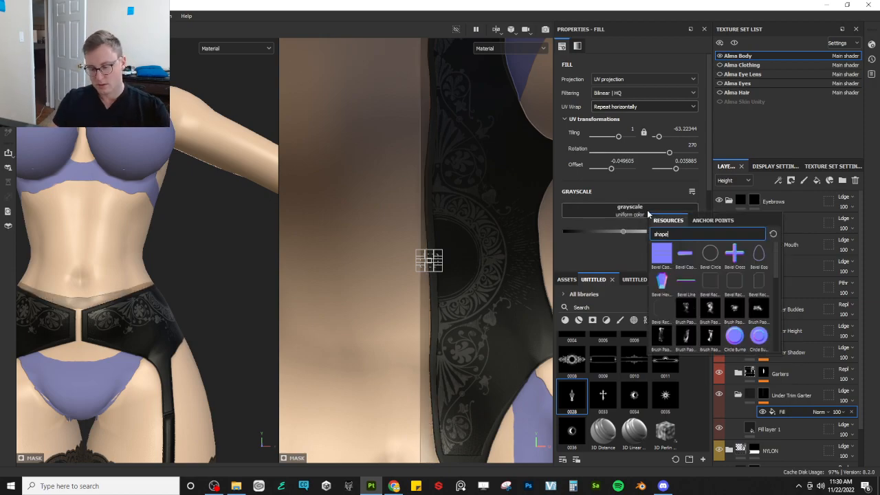
{"action": "type", "text": "alpha"}
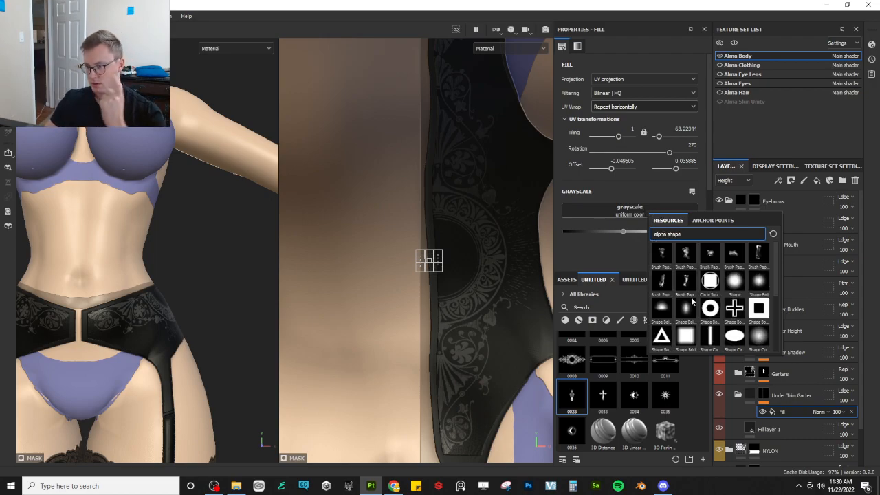
{"action": "scroll", "coordinate": [696, 329], "scroll_direction": "down", "scroll_amount": 5}
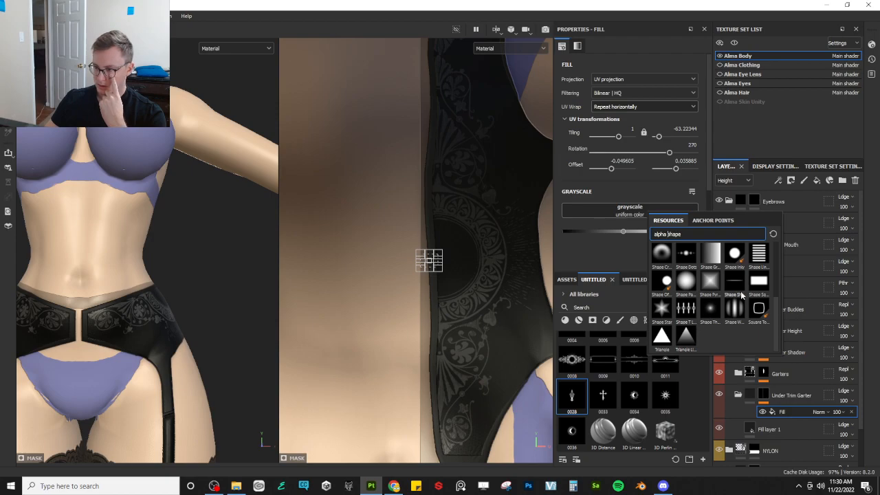
{"action": "scroll", "coordinate": [777, 314], "scroll_direction": "up", "scroll_amount": 3}
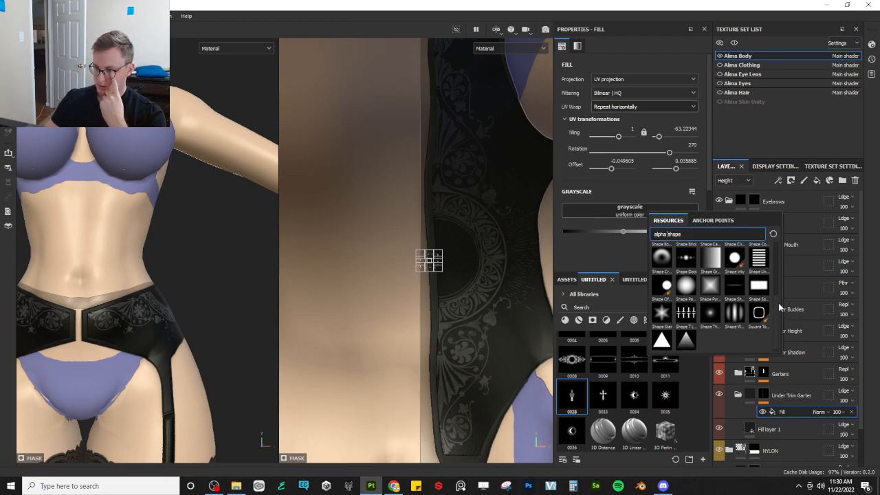
{"action": "scroll", "coordinate": [771, 280], "scroll_direction": "up", "scroll_amount": 2}
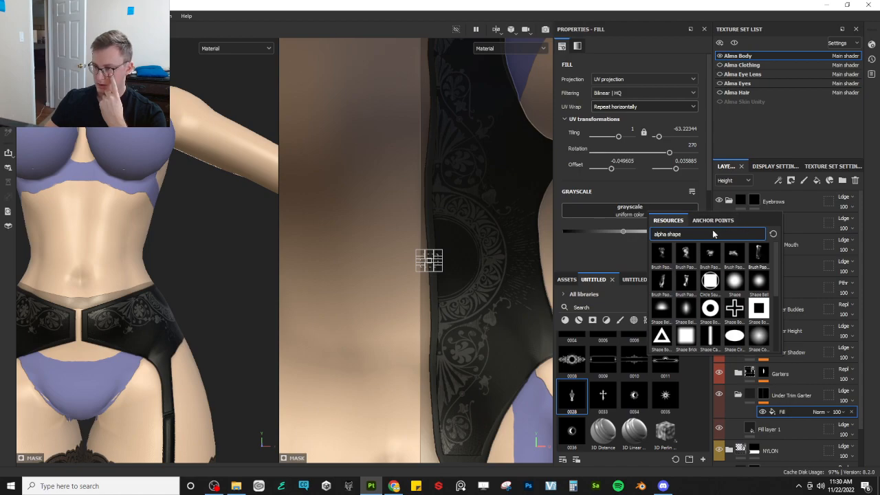
{"action": "left_click", "coordinate": [735, 335]}
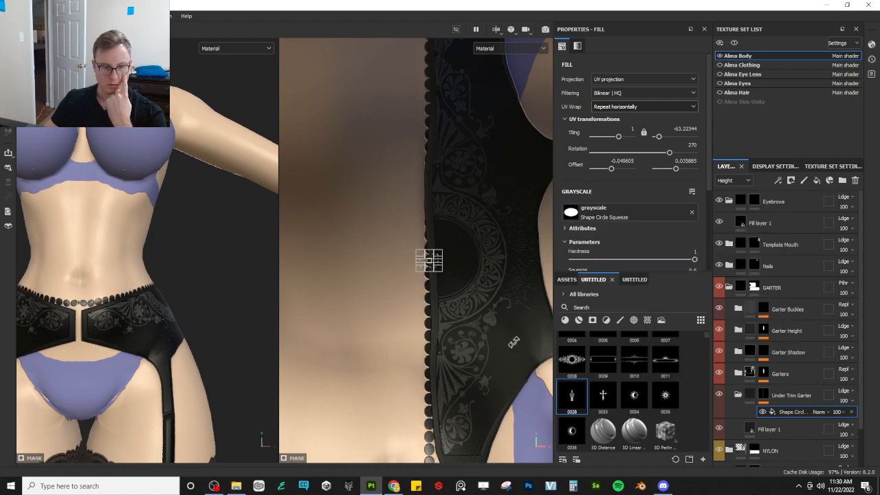
- Nudge the repeating circles outward along the belt's edge to an offset of about -0.050 and 0.039
{"action": "scroll", "coordinate": [434, 262], "scroll_direction": "up", "scroll_amount": 5}
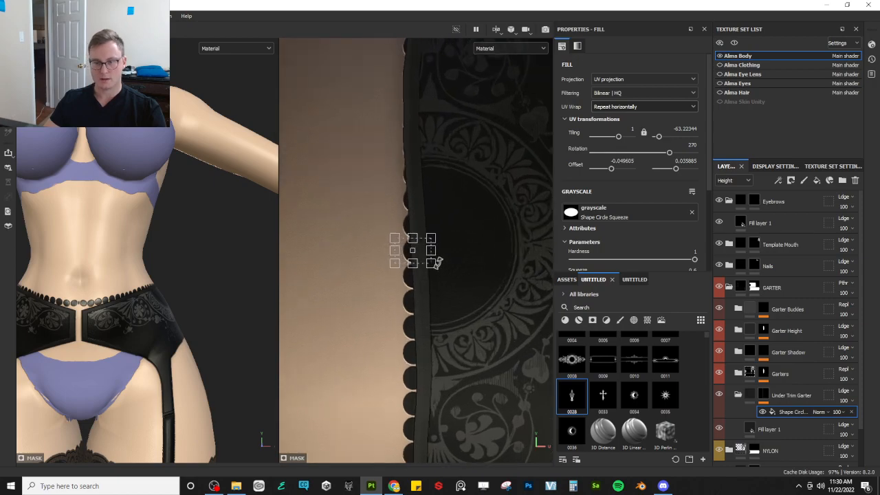
{"action": "mouse_move", "coordinate": [414, 253]}
{"action": "left_mouse_down"}
{"action": "mouse_move", "coordinate": [413, 244]}
{"action": "mouse_move", "coordinate": [405, 257]}
{"action": "left_mouse_up"}
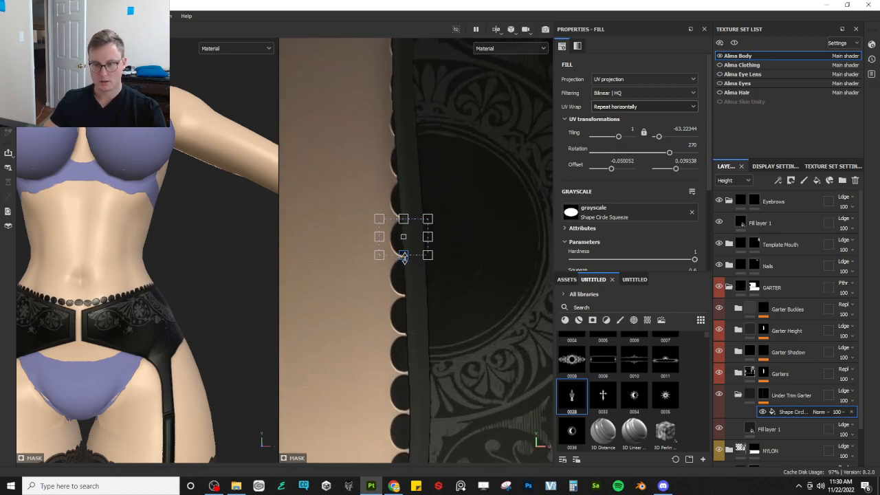
{"action": "scroll", "coordinate": [413, 254], "scroll_direction": "down", "scroll_amount": 5}
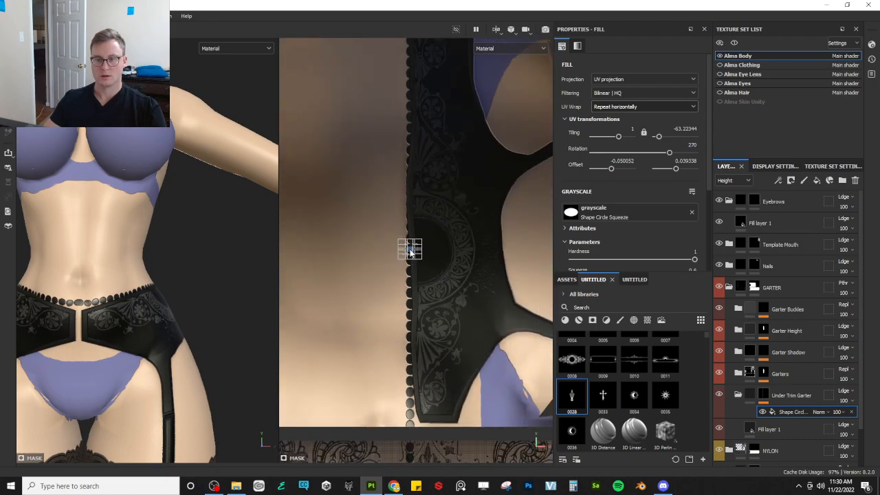
{"action": "middle_click_drag", "start_coordinate": [410, 249], "coordinate": [435, 295]}
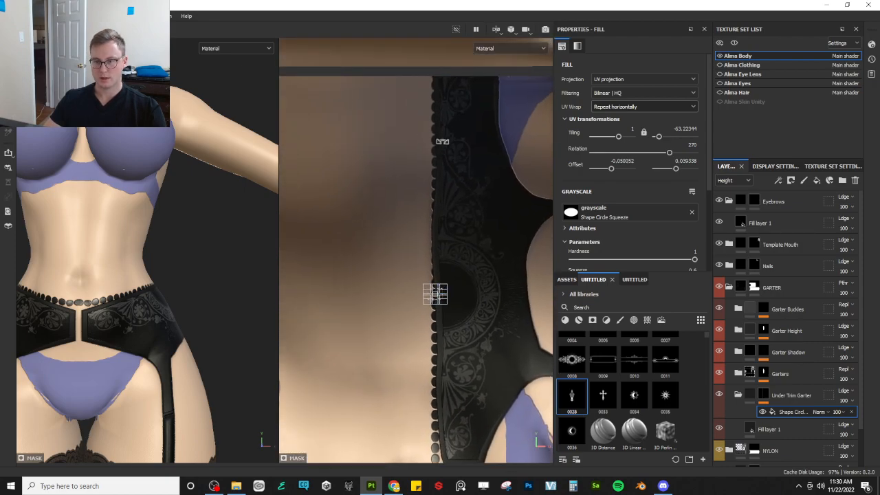
- Nudge the repeating circles farther outward along the belt's edge to an offset of about -0.054 and 0.041
{"action": "scroll", "coordinate": [435, 293], "scroll_direction": "up", "scroll_amount": 5}
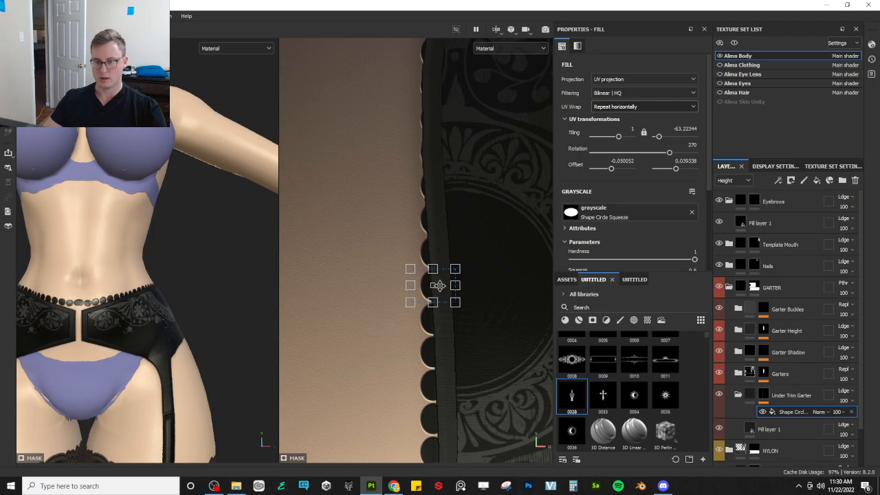
{"action": "left_click_drag", "start_coordinate": [432, 289], "coordinate": [428, 279]}
{"action": "scroll", "coordinate": [428, 279], "scroll_direction": "down", "scroll_amount": 5}
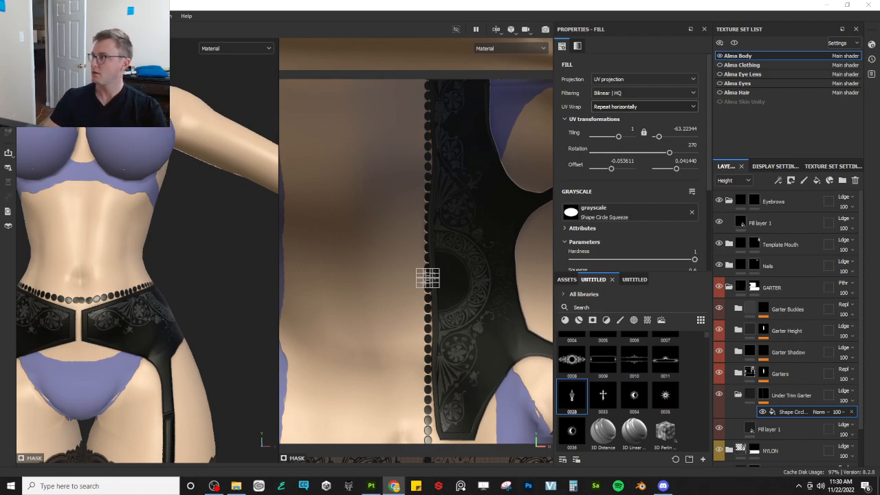
- Switch to Chrome and look through the search results for "substance painter path"
{"action": "left_click_drag", "start_coordinate": [879, 276], "coordinate": [408, 0]}
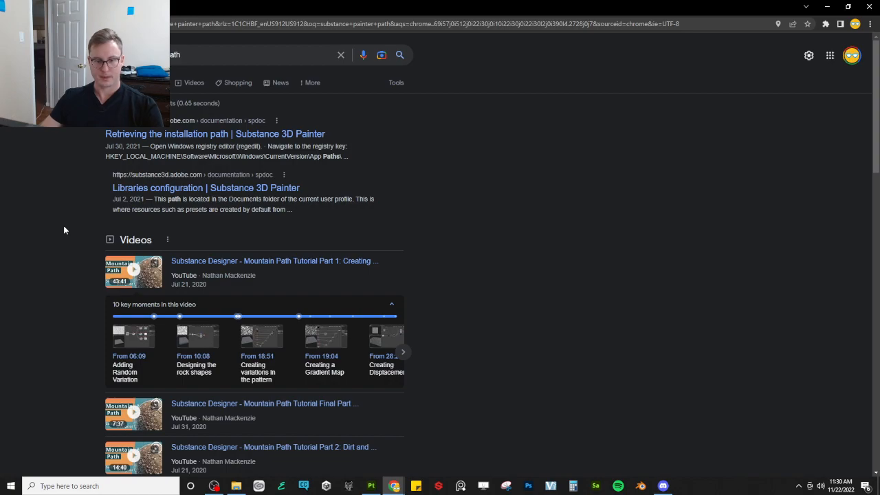
{"action": "scroll", "coordinate": [64, 230], "scroll_direction": "down", "scroll_amount": 5}
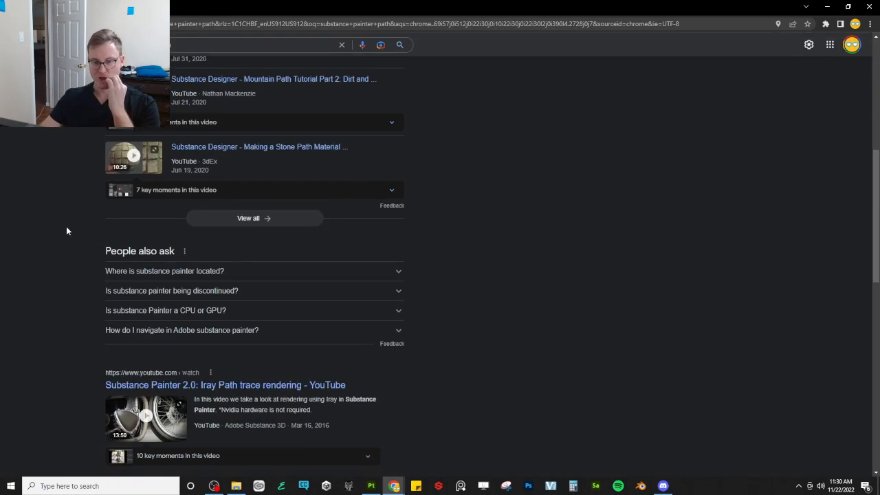
{"action": "scroll", "coordinate": [67, 231], "scroll_direction": "down", "scroll_amount": 5}
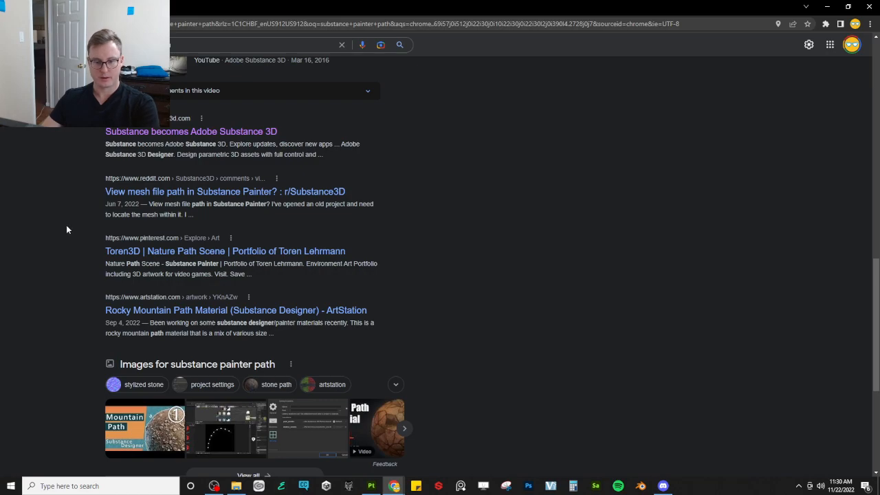
{"action": "scroll", "coordinate": [58, 266], "scroll_direction": "up", "scroll_amount": 5}
{"action": "scroll", "coordinate": [57, 266], "scroll_direction": "up", "scroll_amount": 1}
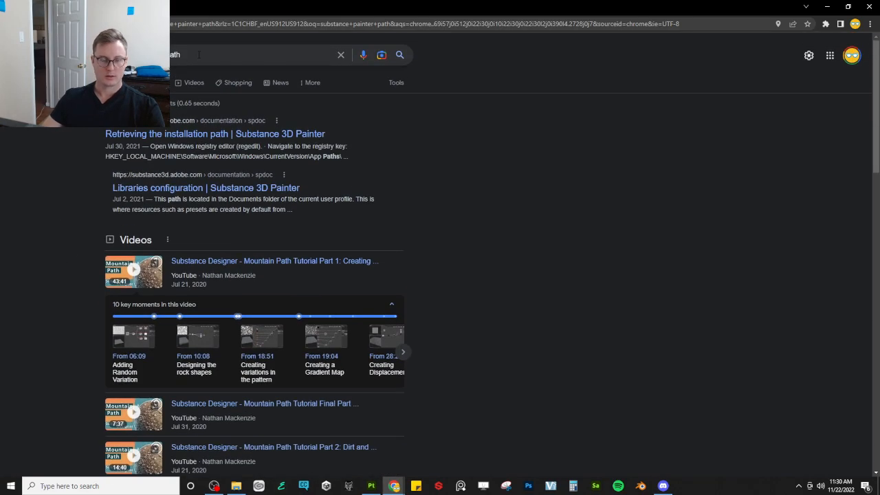
- Search the web for "substance painter path pattern" and check the Path expressions and filtering page before returning to the results
{"action": "triple_click", "coordinate": [199, 54]}
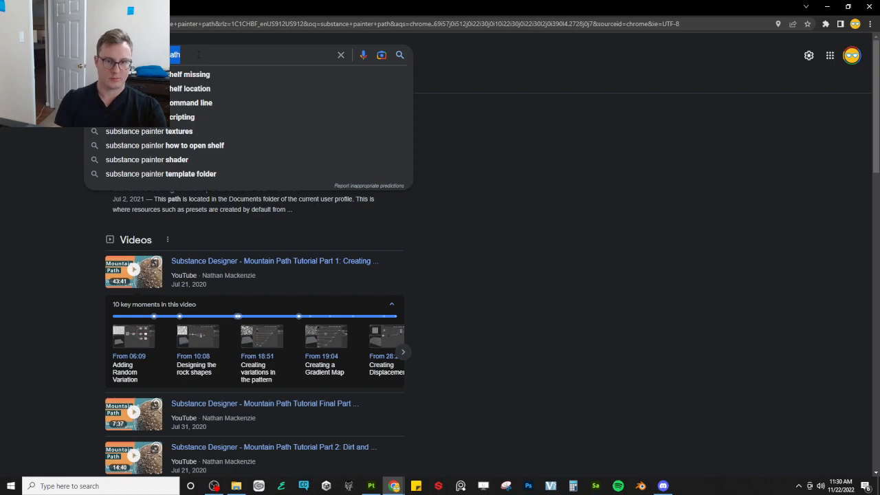
{"action": "left_click", "coordinate": [199, 54]}
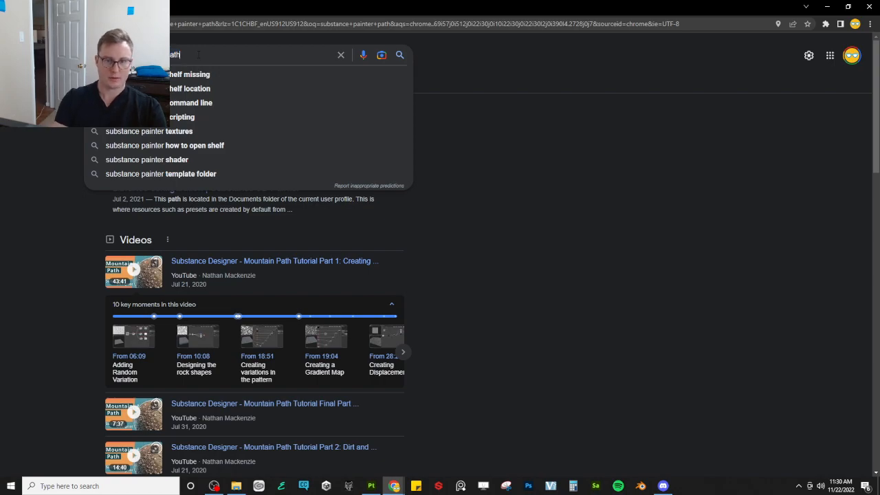
{"action": "type", "text": "pattern"}
{"action": "key", "text": "Return"}
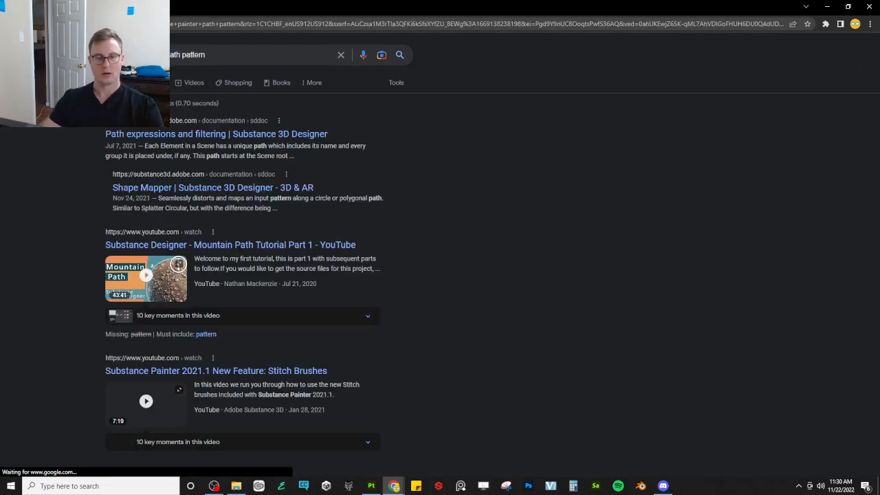
{"action": "left_click", "coordinate": [178, 135]}
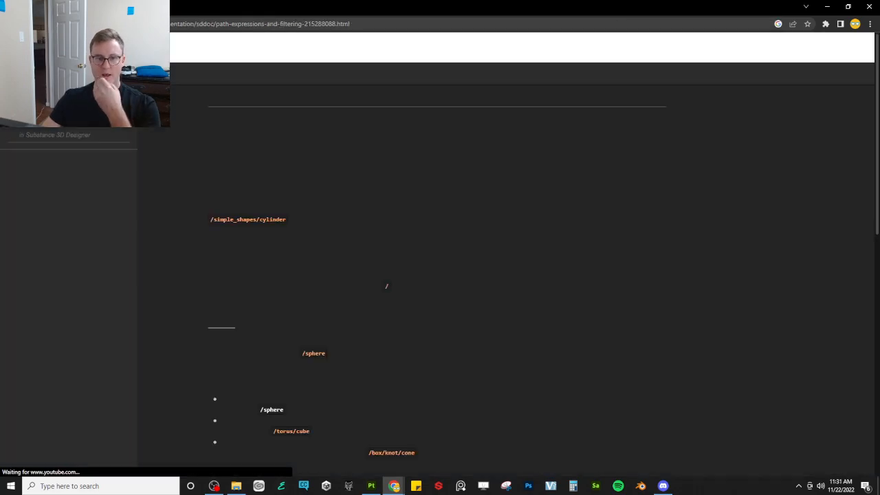
{"action": "key", "text": "alt+Left"}
- Look through the "path pattern" search results for a way to repeat a shape along a path
{"action": "scroll", "coordinate": [47, 147], "scroll_direction": "down", "scroll_amount": 5}
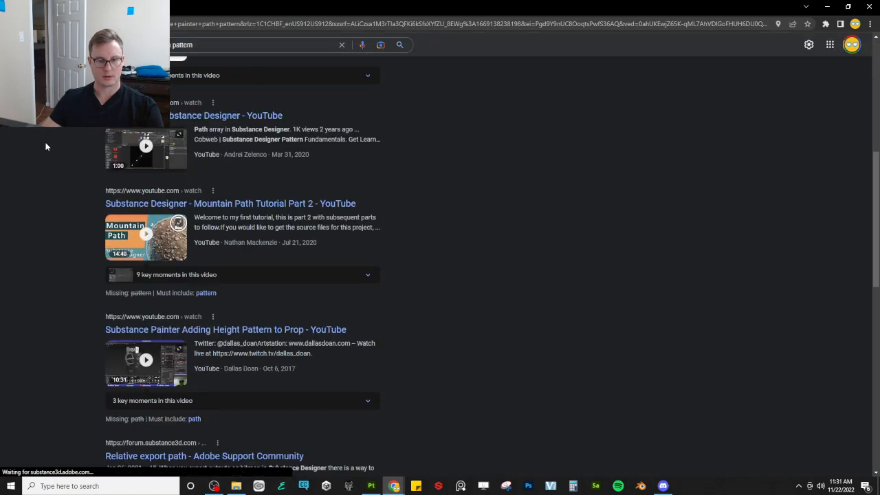
{"action": "scroll", "coordinate": [46, 146], "scroll_direction": "up", "scroll_amount": 3}
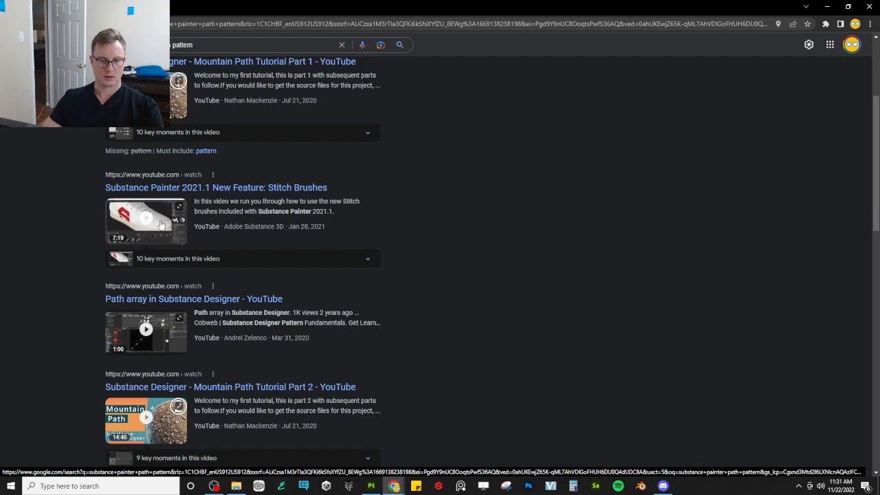
{"action": "scroll", "coordinate": [161, 225], "scroll_direction": "down", "scroll_amount": 4}
{"action": "scroll", "coordinate": [213, 203], "scroll_direction": "down", "scroll_amount": 4}
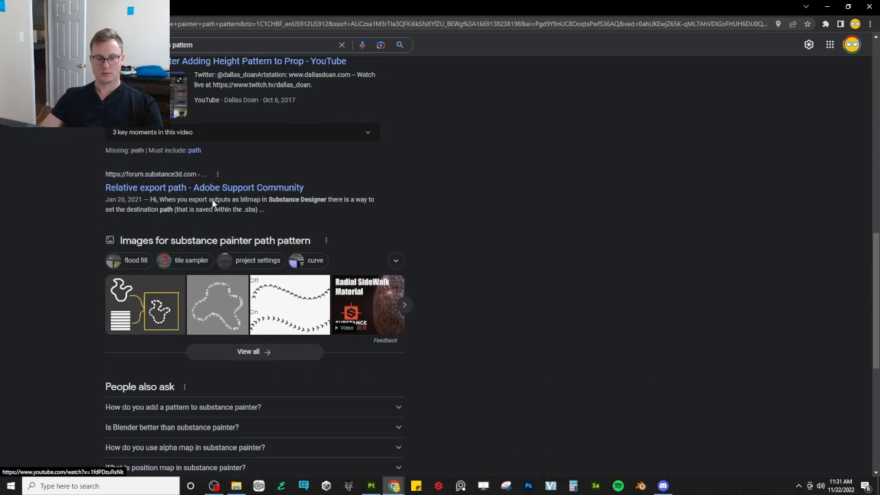
{"action": "scroll", "coordinate": [212, 199], "scroll_direction": "up", "scroll_amount": 1}
{"action": "scroll", "coordinate": [212, 199], "scroll_direction": "up", "scroll_amount": 8}
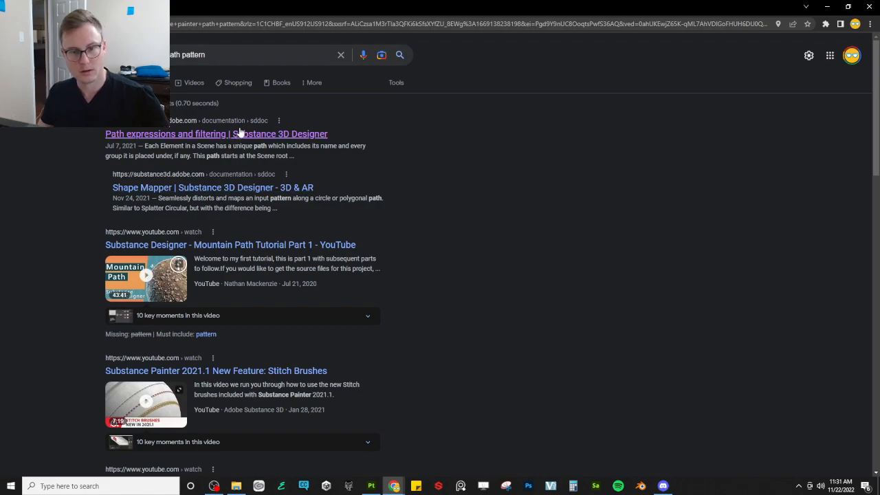
- Run the suggested search "substance painter follow path" and look through its results
{"action": "double_click", "coordinate": [229, 57]}
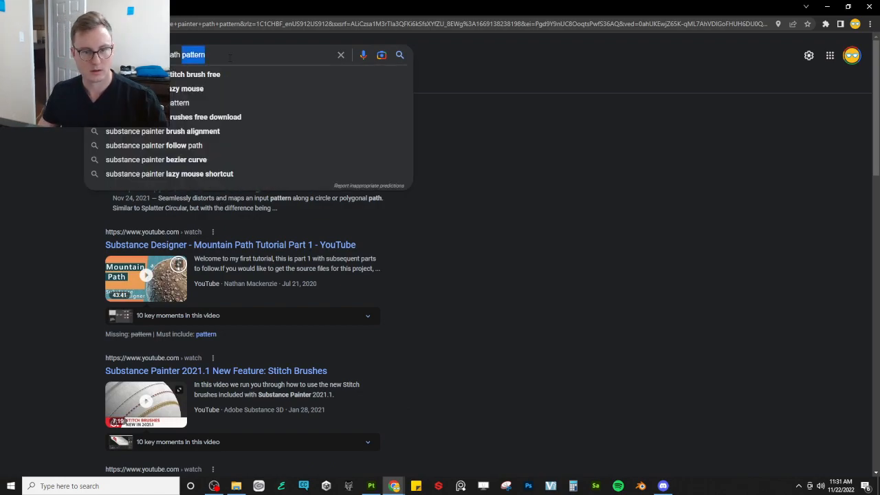
{"action": "left_click", "coordinate": [185, 146]}
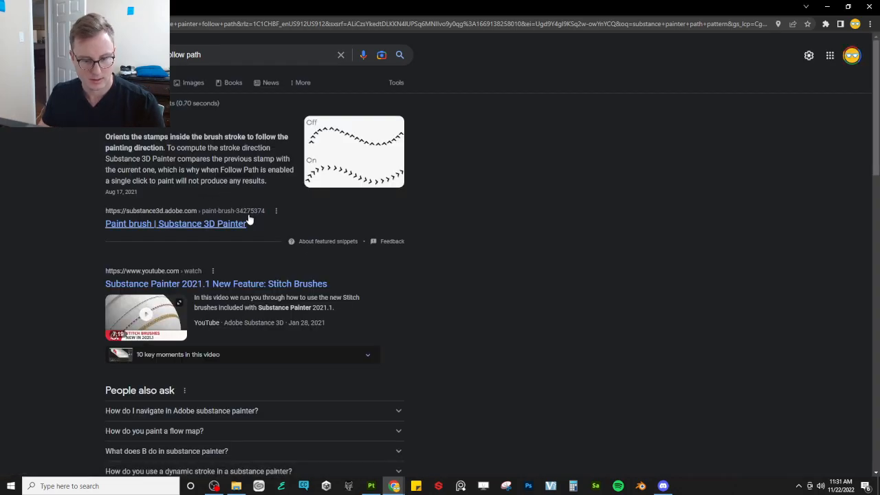
{"action": "scroll", "coordinate": [249, 219], "scroll_direction": "down", "scroll_amount": 7}
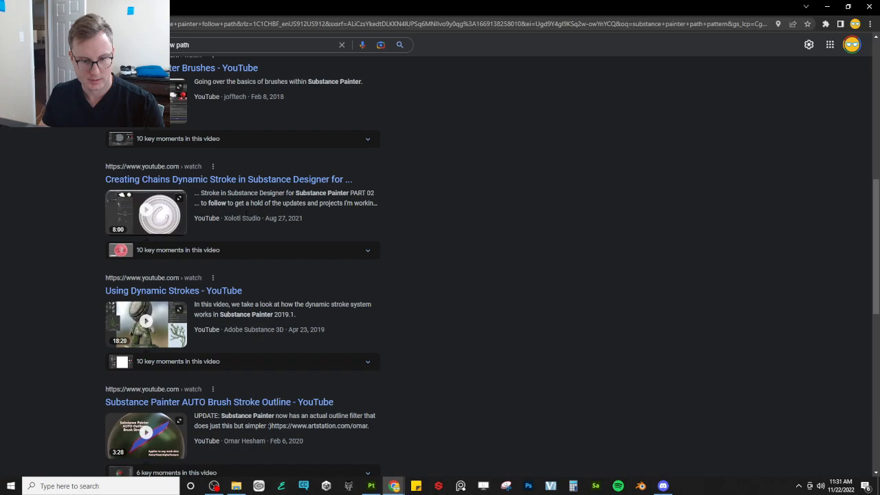
- Open the video "Using Dynamic Strokes" and look over its full description, chapters and comments
{"action": "left_click", "coordinate": [221, 291]}
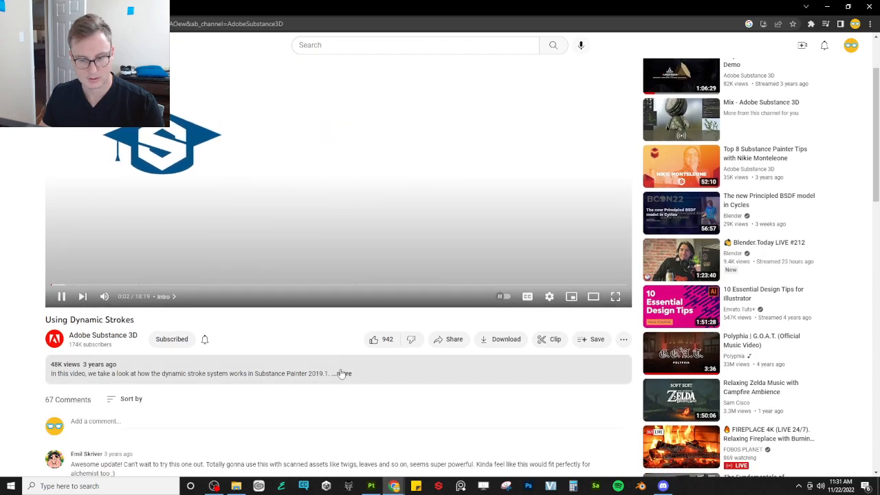
{"action": "left_click", "coordinate": [337, 371]}
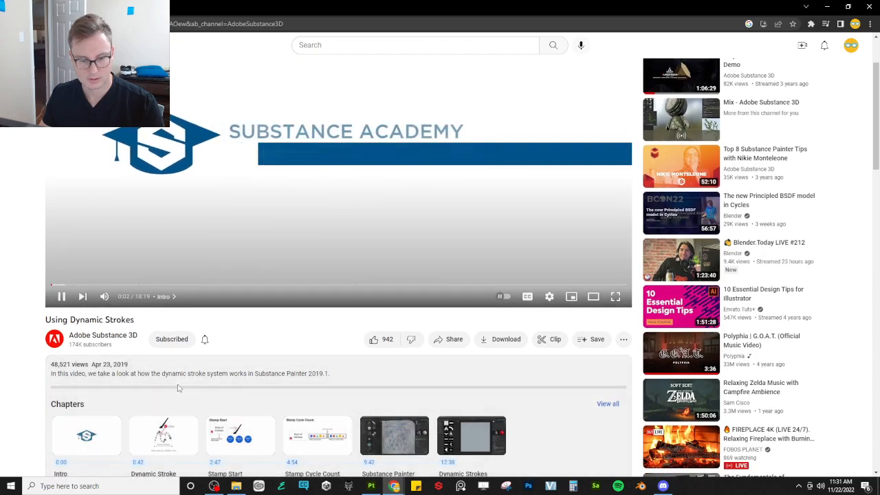
{"action": "scroll", "coordinate": [171, 386], "scroll_direction": "down", "scroll_amount": 5}
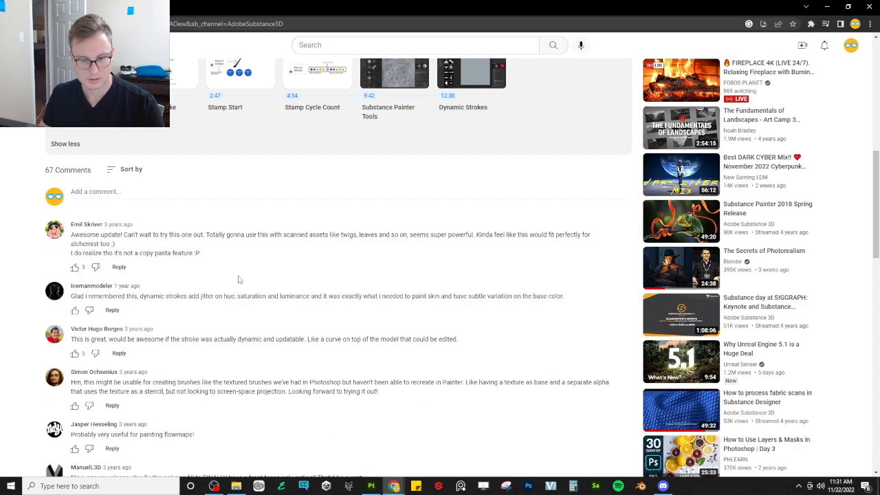
{"action": "scroll", "coordinate": [236, 284], "scroll_direction": "up", "scroll_amount": 8}
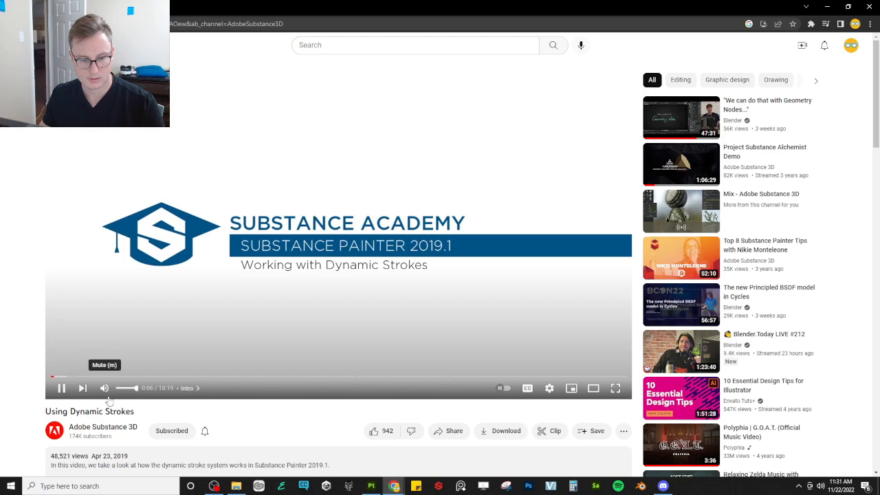
- Skim the "Using Dynamic Strokes" video by skipping ahead through its chapters
{"action": "left_click", "coordinate": [101, 377]}
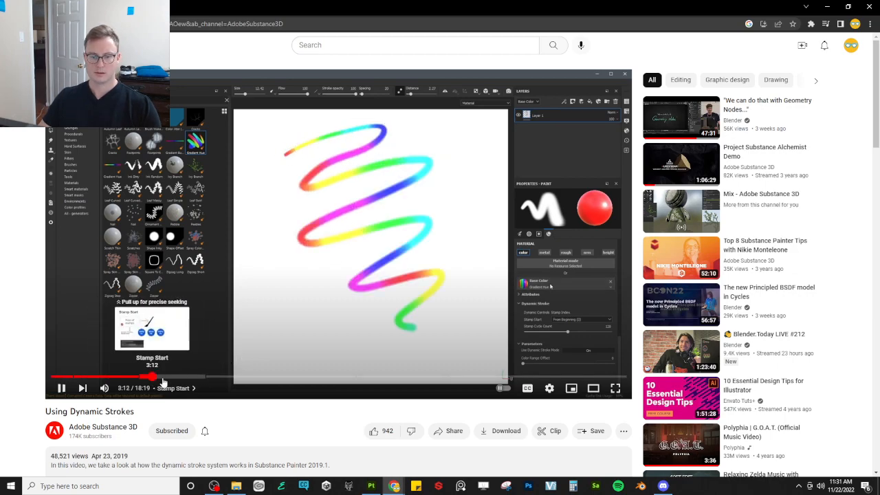
{"action": "left_click", "coordinate": [150, 377]}
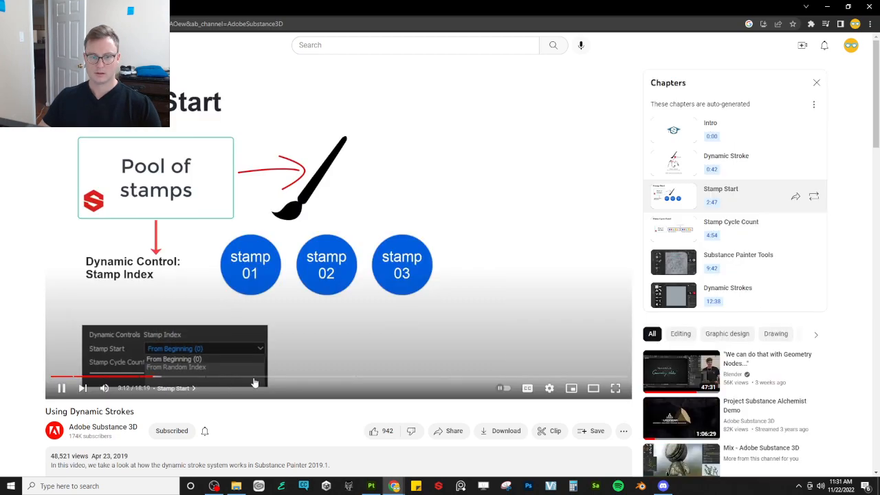
{"action": "left_click", "coordinate": [262, 377]}
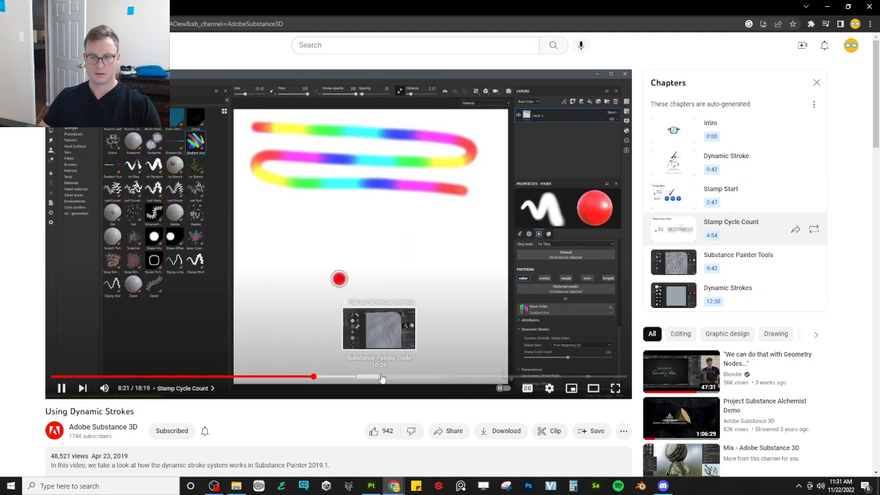
{"action": "left_click", "coordinate": [395, 377]}
{"action": "left_click", "coordinate": [443, 377]}
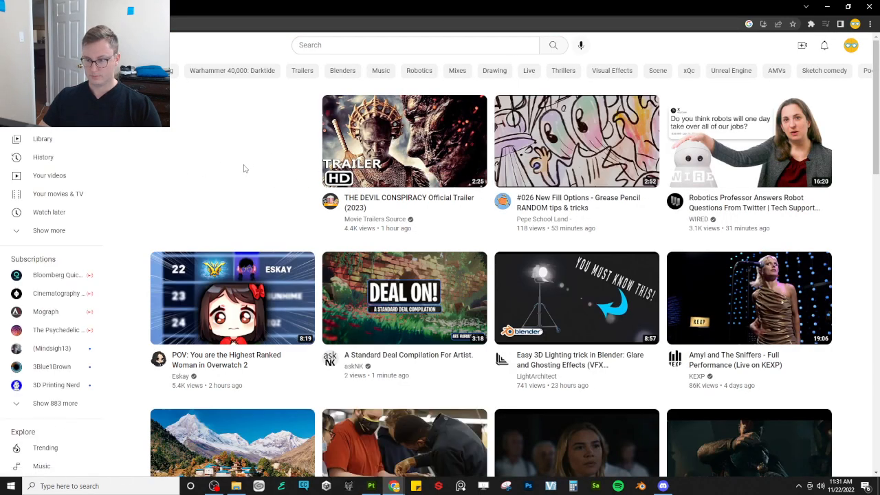
- Return to the "substance painter follow path" results and examine the remaining entries
{"action": "key", "text": "alt+Left"}
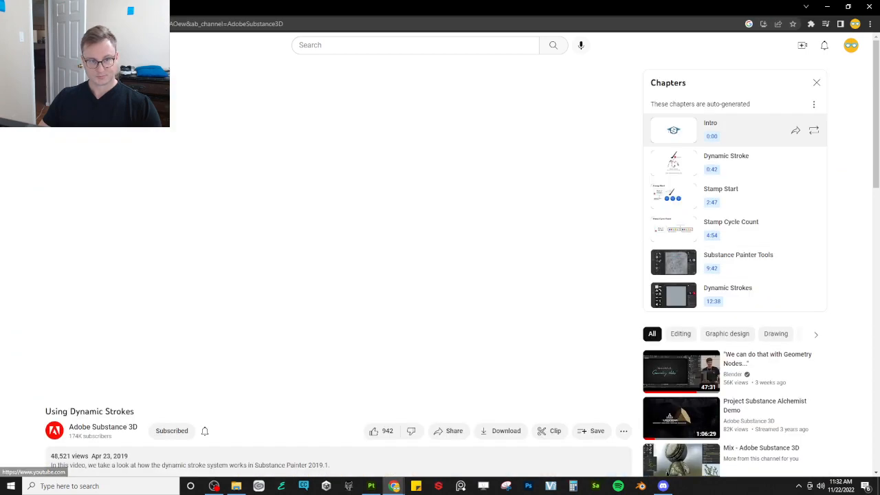
{"action": "key", "text": "alt+Left"}
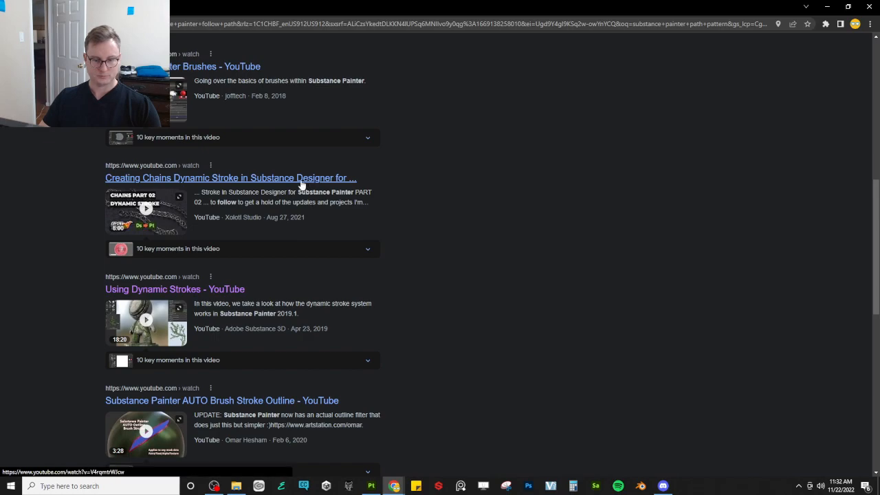
{"action": "scroll", "coordinate": [302, 184], "scroll_direction": "down", "scroll_amount": 3}
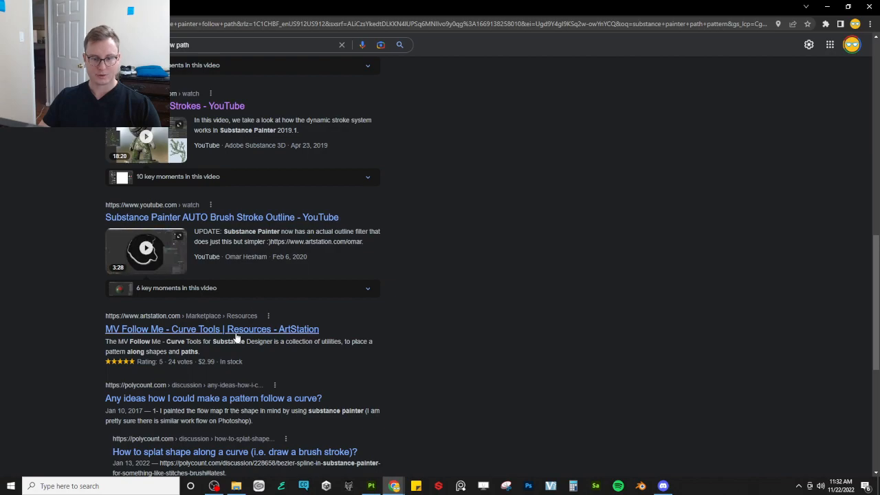
{"action": "scroll", "coordinate": [236, 338], "scroll_direction": "up", "scroll_amount": 5}
- Search the web for "substance painter CURVE"
{"action": "double_click", "coordinate": [220, 55]}
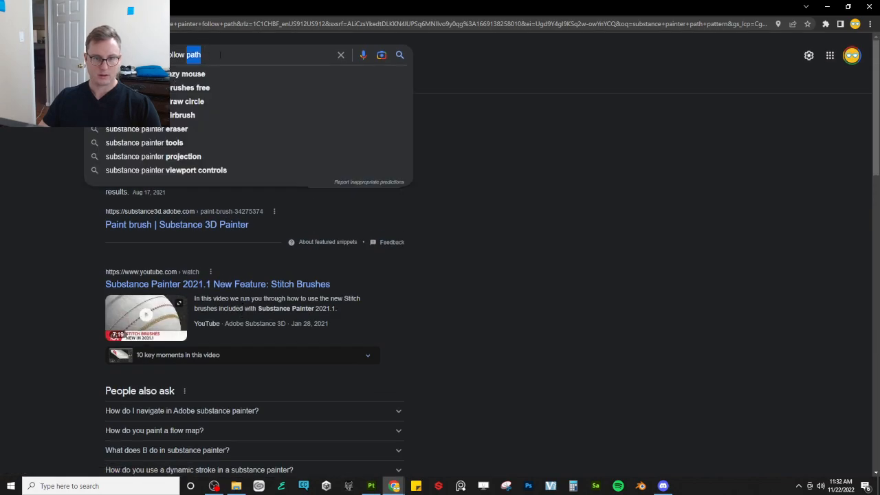
{"action": "triple_click", "coordinate": [220, 55]}
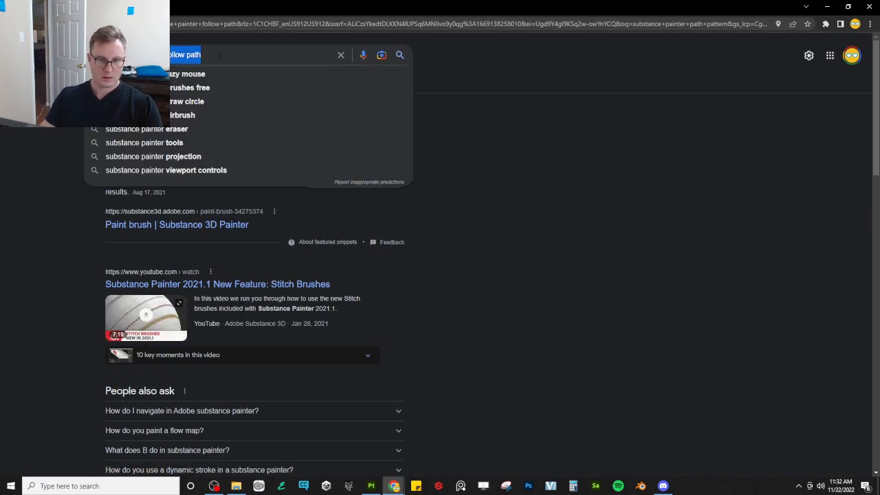
{"action": "type", "text": "CURVE"}
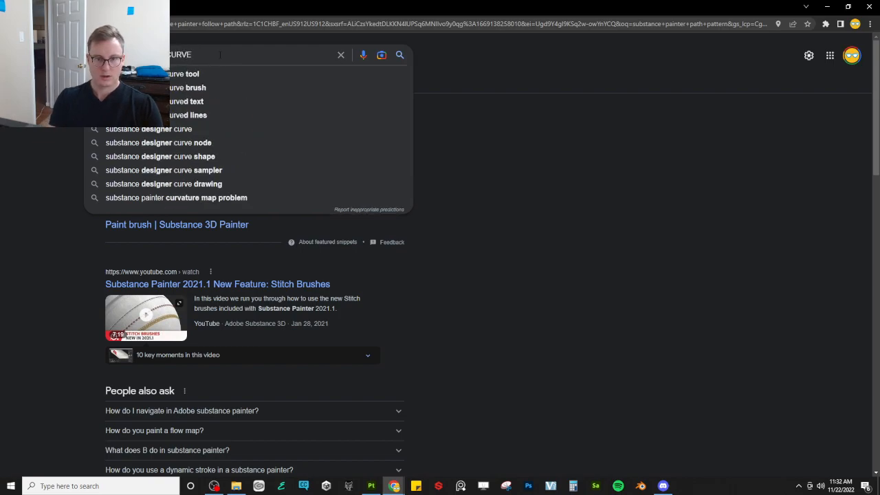
{"action": "key", "text": "Return"}
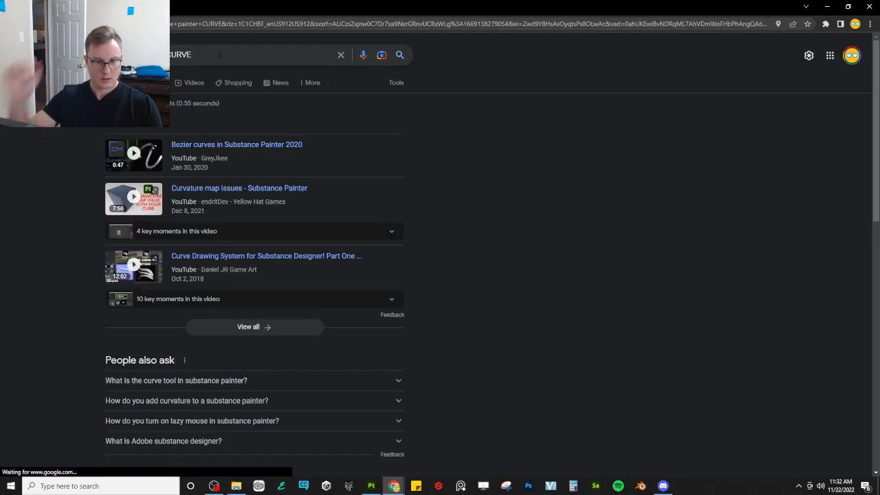
- Open the video "Bezier curves in Substance Painter 2020" and look over its description and comments
{"action": "left_click", "coordinate": [297, 145]}
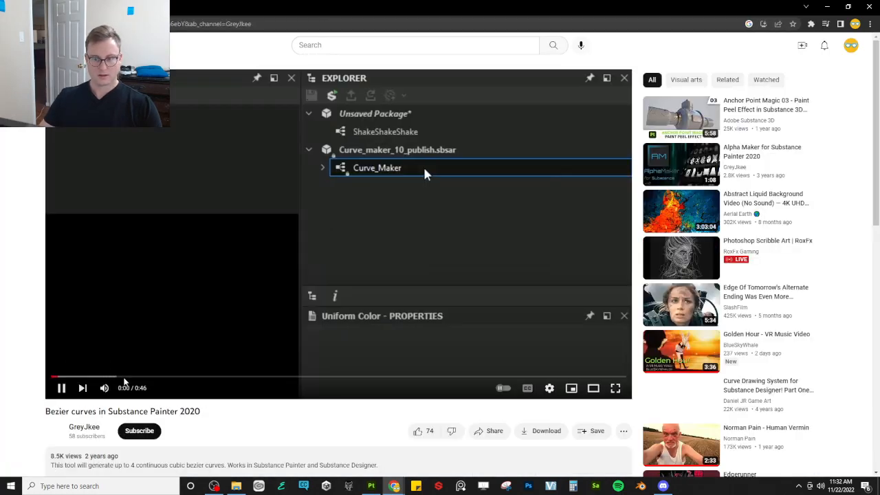
{"action": "scroll", "coordinate": [299, 282], "scroll_direction": "down", "scroll_amount": 4}
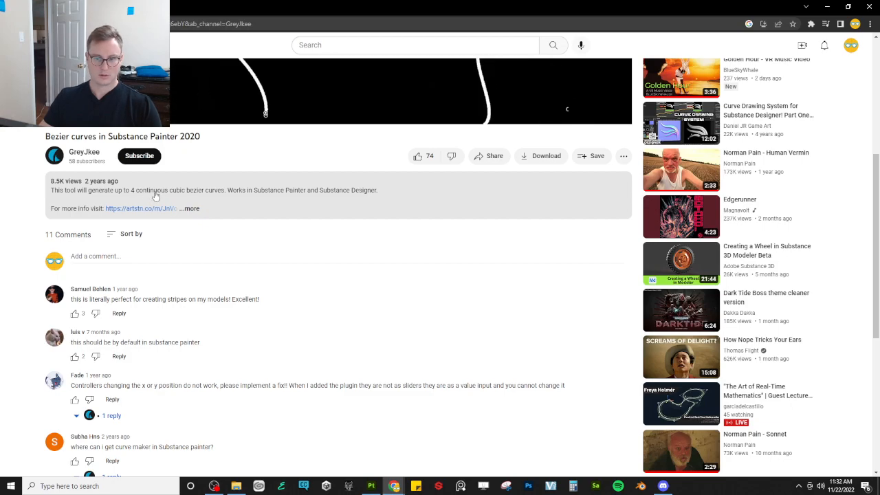
{"action": "scroll", "coordinate": [88, 155], "scroll_direction": "up", "scroll_amount": 4}
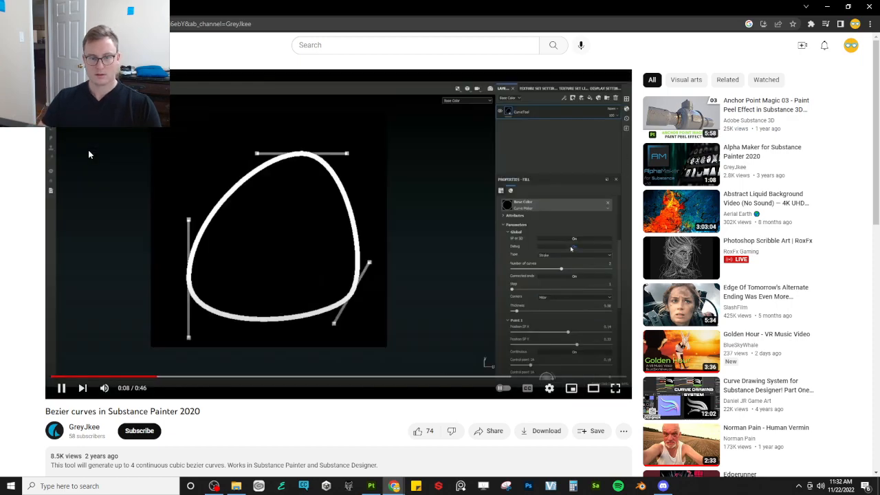
- Return to the "substance painter CURVE" results and examine the curve tool answer and the remaining entries
{"action": "key", "text": "alt+Left"}
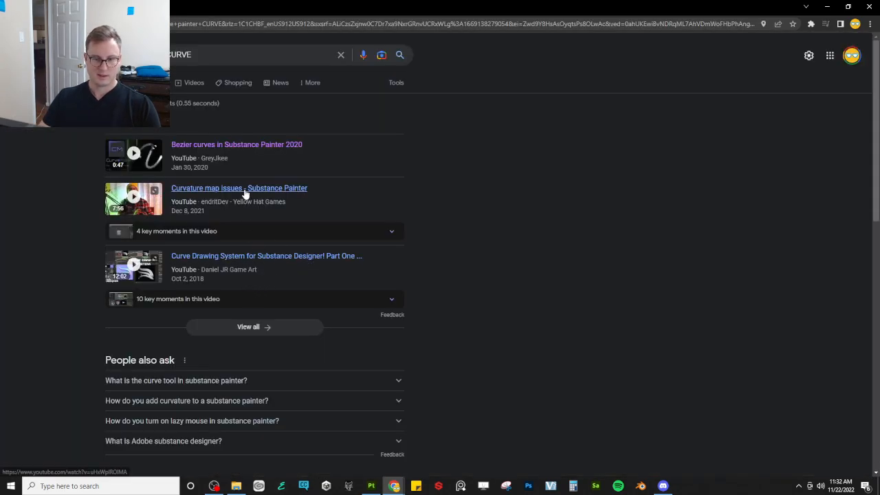
{"action": "scroll", "coordinate": [500, 257], "scroll_direction": "down", "scroll_amount": 3}
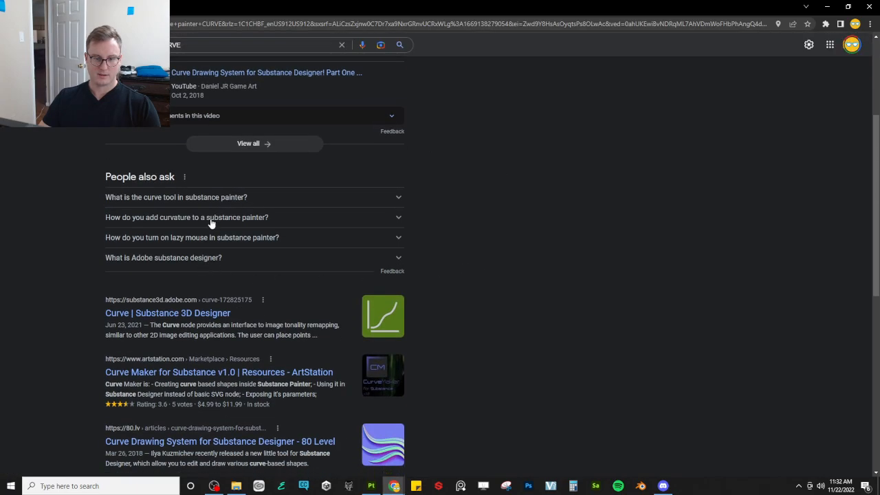
{"action": "left_click", "coordinate": [405, 197]}
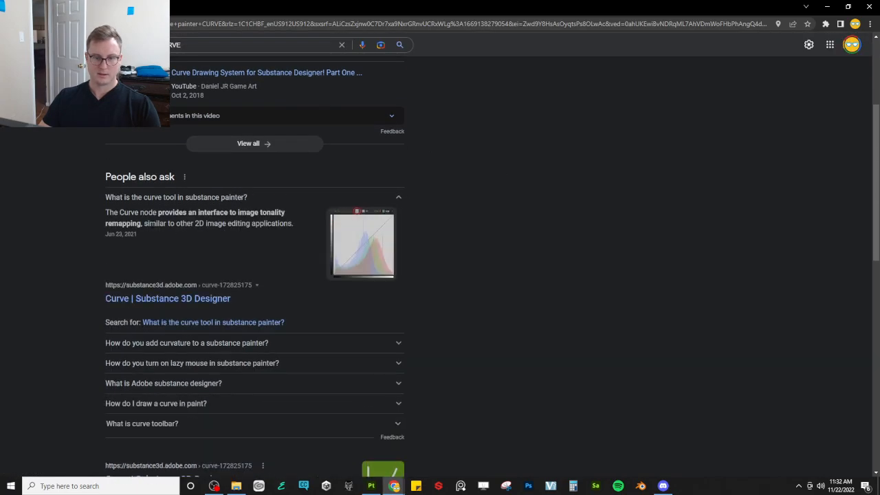
{"action": "scroll", "coordinate": [280, 239], "scroll_direction": "down", "scroll_amount": 3}
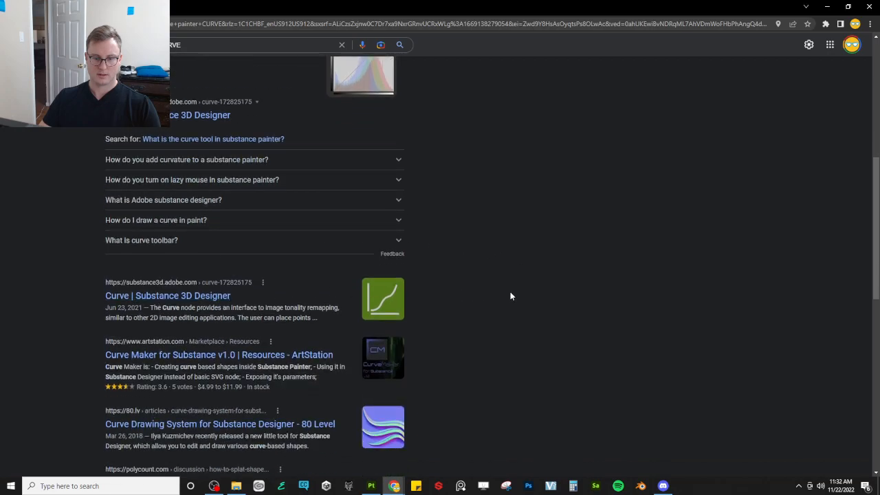
{"action": "scroll", "coordinate": [510, 296], "scroll_direction": "down", "scroll_amount": 3}
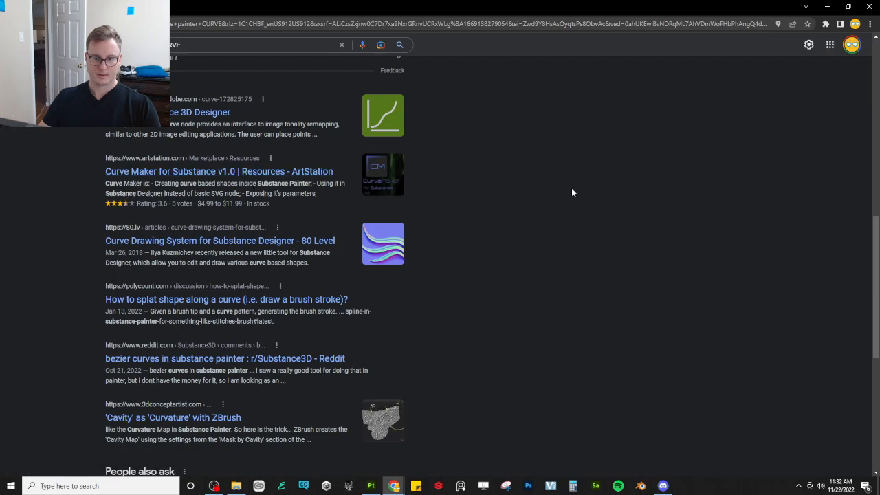
{"action": "key", "text": "alt+Tab"}
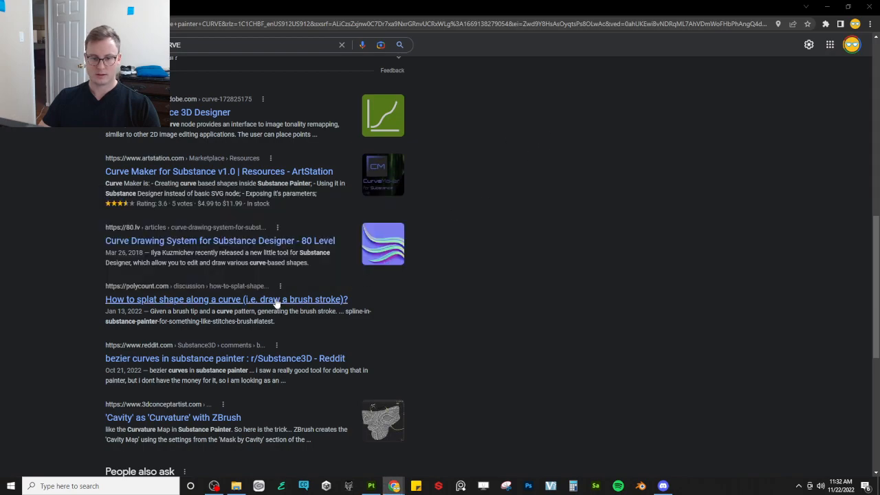
- Open the Polycount thread "How to splat shape along a curve (i.e. draw a brush stroke)?" and read through its replies
{"action": "left_click", "coordinate": [276, 303]}
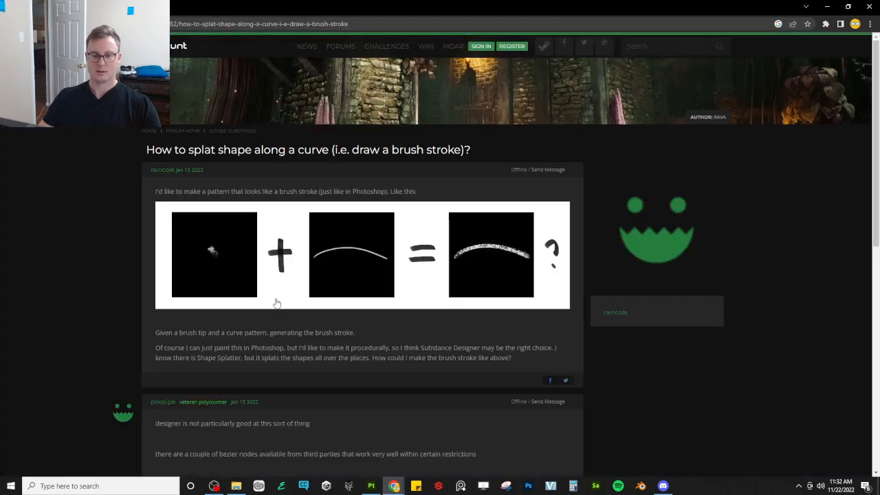
{"action": "scroll", "coordinate": [121, 284], "scroll_direction": "down", "scroll_amount": 5}
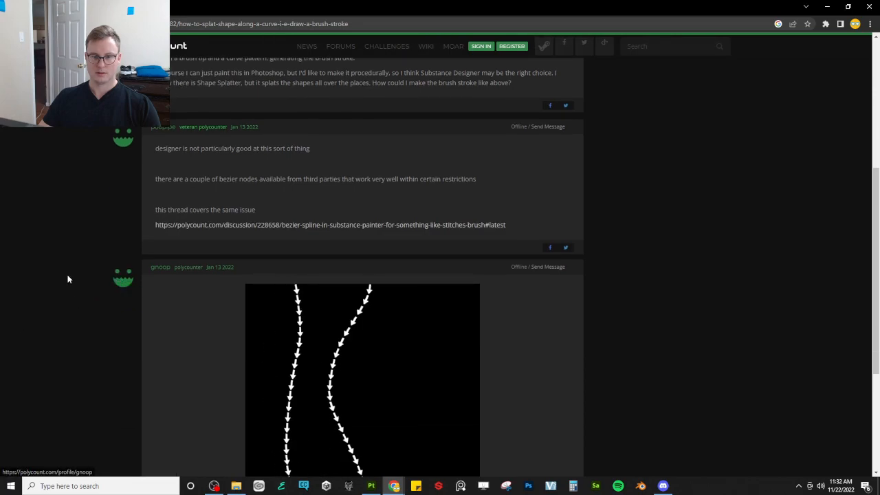
{"action": "scroll", "coordinate": [67, 278], "scroll_direction": "down", "scroll_amount": 3}
- Switch to Substance 3D Painter, rotate the circle trim fill to 270.6275 and move it to offset -0.050925, 0.041739
{"action": "key", "text": "alt+Tab"}
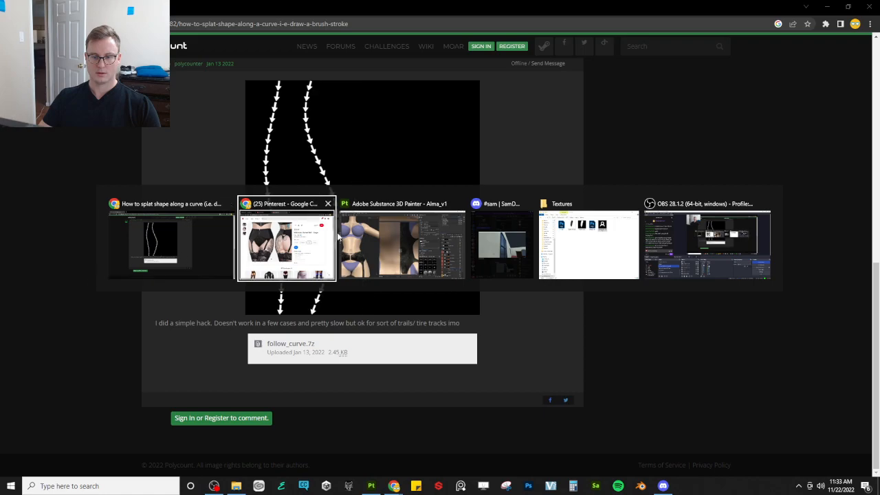
{"action": "left_click", "coordinate": [372, 242]}
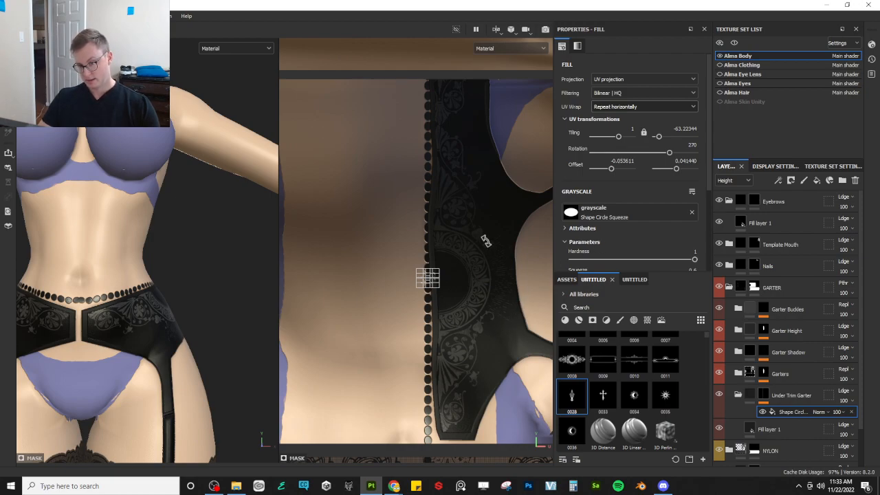
{"action": "left_click_drag", "start_coordinate": [128, 317], "coordinate": [200, 315], "text": "alt"}
{"action": "middle_click_drag", "start_coordinate": [434, 260], "coordinate": [439, 242], "text": "alt"}
{"action": "mouse_move", "coordinate": [440, 243]}
{"action": "right_mouse_down", "text": "alt"}
{"action": "mouse_move", "coordinate": [445, 254]}
{"action": "mouse_move", "coordinate": [454, 241]}
{"action": "right_mouse_up", "text": "alt"}
{"action": "left_click_drag", "start_coordinate": [455, 243], "coordinate": [454, 242]}
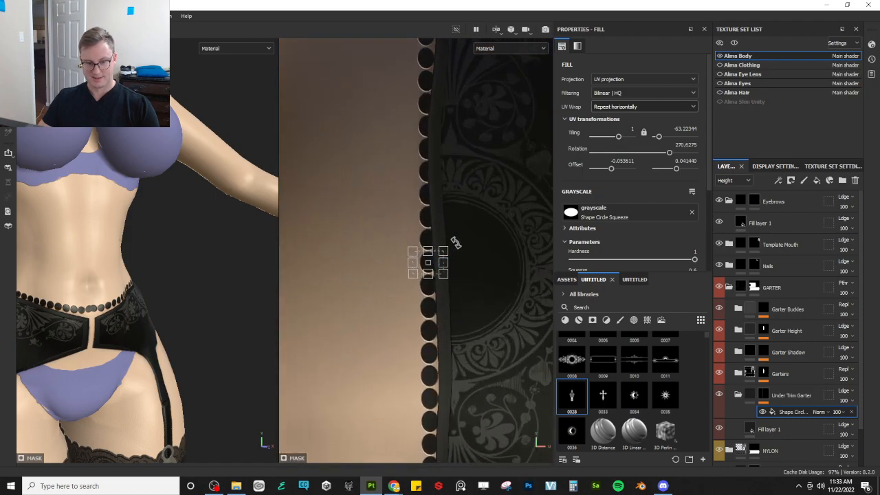
{"action": "scroll", "coordinate": [443, 251], "scroll_direction": "down", "scroll_amount": 4}
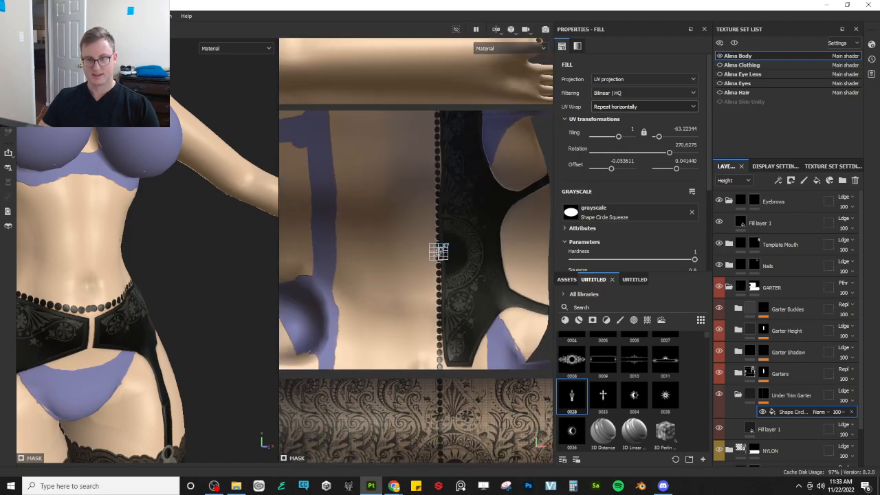
{"action": "scroll", "coordinate": [438, 253], "scroll_direction": "up", "scroll_amount": 4}
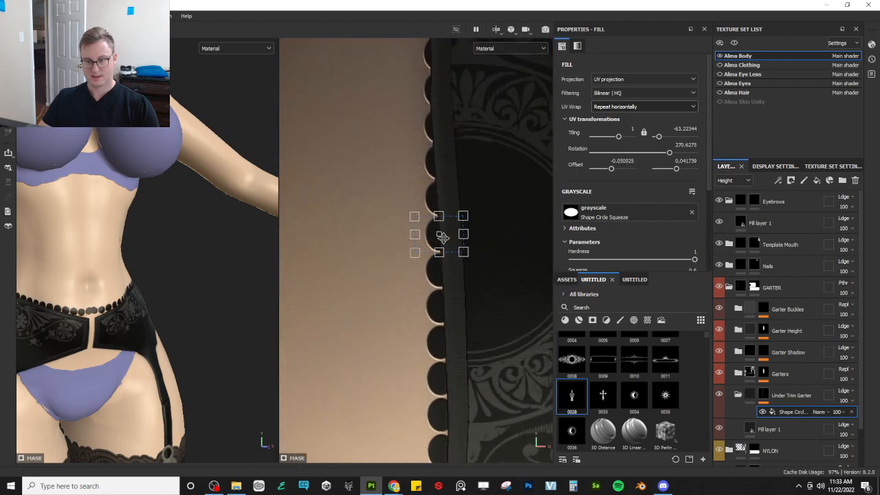
- Shift the circle trim fill to a horizontal offset of -0.050232 and check the belt's edge from behind
{"action": "scroll", "coordinate": [438, 239], "scroll_direction": "down", "scroll_amount": 3}
{"action": "scroll", "coordinate": [441, 243], "scroll_direction": "down", "scroll_amount": 2}
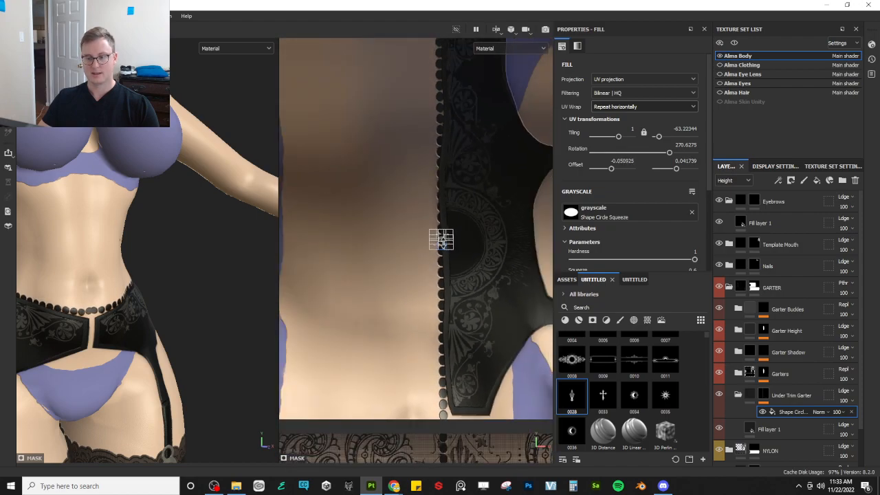
{"action": "scroll", "coordinate": [451, 250], "scroll_direction": "up", "scroll_amount": 5}
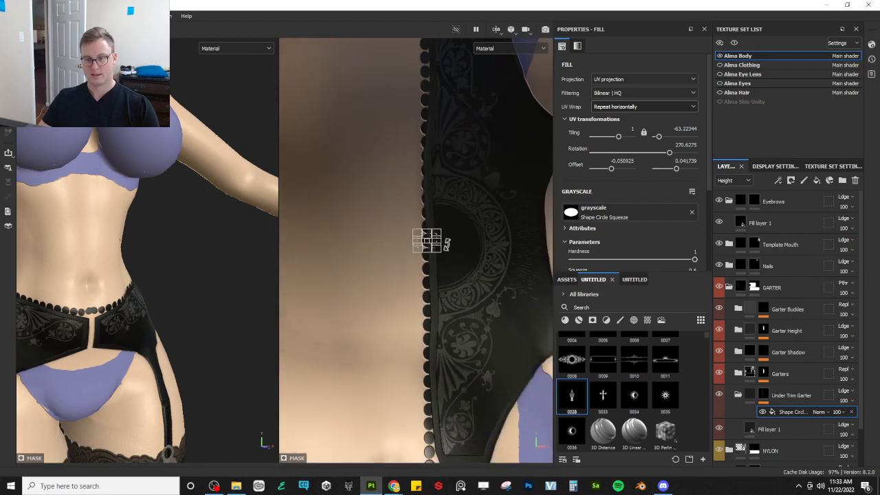
{"action": "left_click_drag", "start_coordinate": [428, 241], "coordinate": [439, 243]}
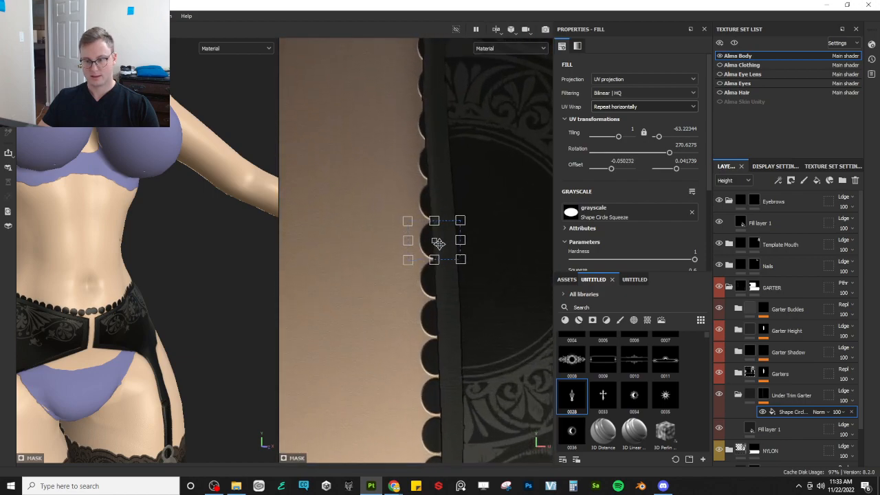
{"action": "scroll", "coordinate": [438, 243], "scroll_direction": "down", "scroll_amount": 3}
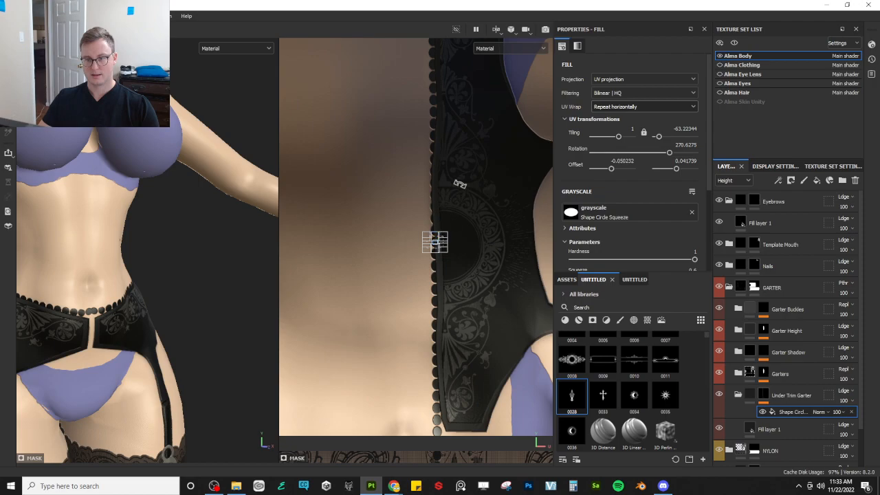
{"action": "middle_click_drag", "start_coordinate": [460, 187], "coordinate": [434, 180], "text": "alt"}
{"action": "mouse_move", "coordinate": [88, 308]}
{"action": "left_mouse_down", "text": "alt"}
{"action": "mouse_move", "coordinate": [225, 311]}
{"action": "mouse_move", "coordinate": [77, 314]}
{"action": "left_mouse_up", "text": "alt"}
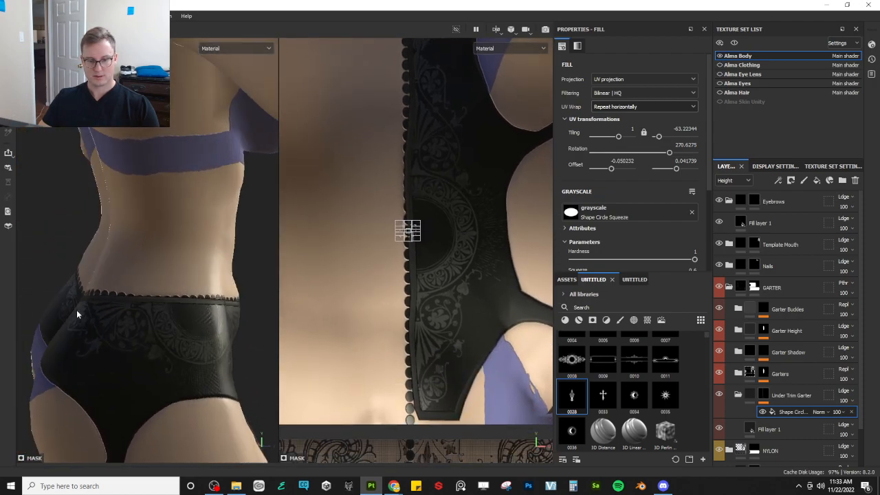
- Replace the circle fill on the Under Trim Garter mask with a paint effect
{"action": "left_click", "coordinate": [853, 412]}
{"action": "right_click", "coordinate": [765, 394]}
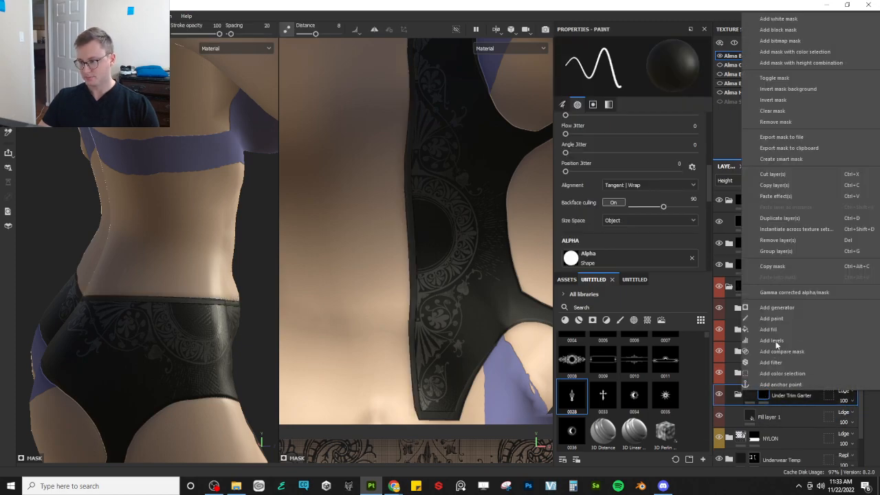
{"action": "left_click", "coordinate": [776, 321]}
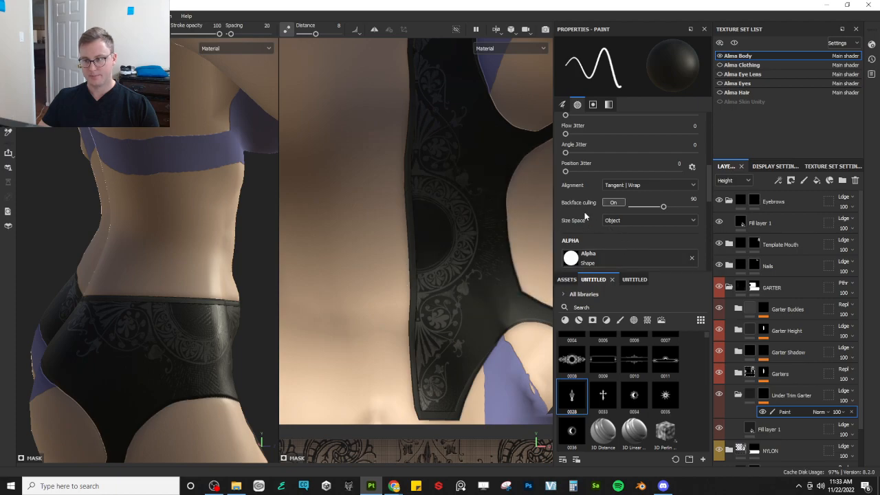
{"action": "left_click", "coordinate": [852, 412]}
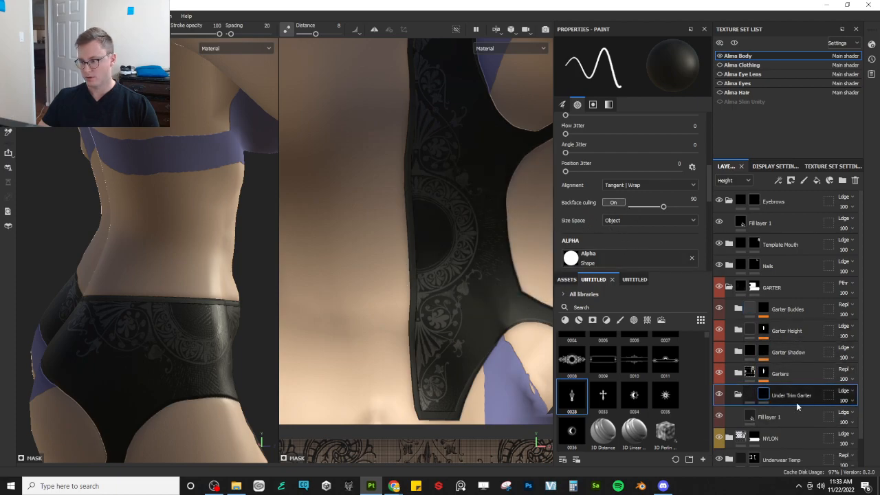
{"action": "right_click", "coordinate": [768, 399]}
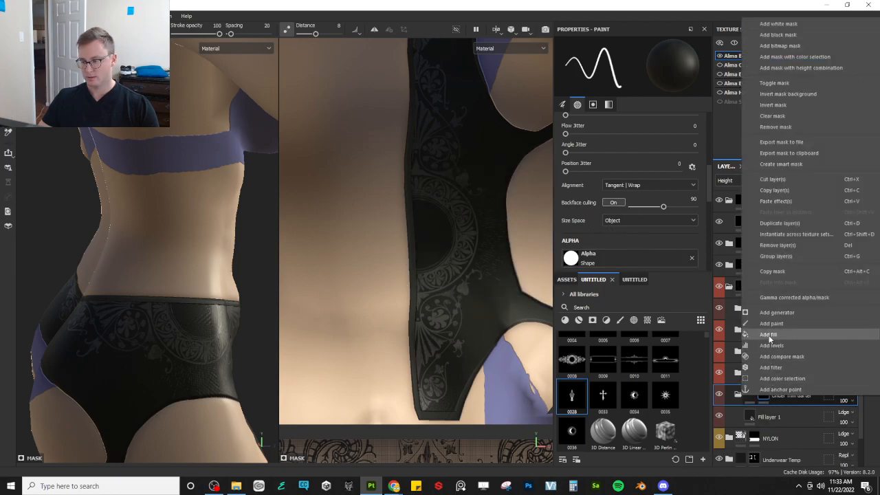
{"action": "left_click", "coordinate": [736, 344]}
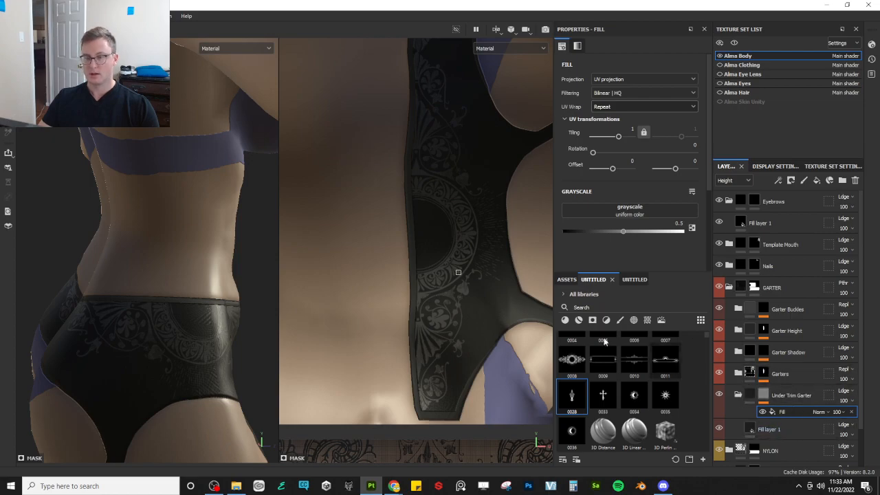
{"action": "left_click", "coordinate": [852, 412]}
{"action": "right_click", "coordinate": [763, 395]}
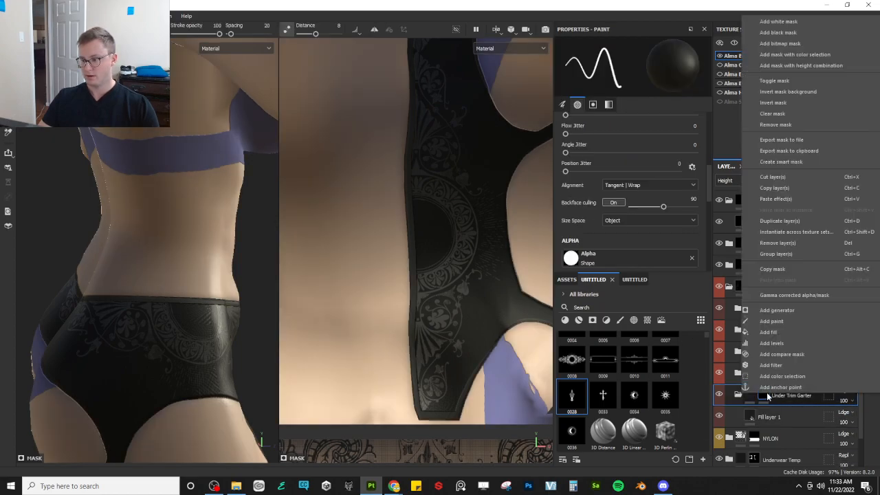
{"action": "left_click", "coordinate": [772, 321]}
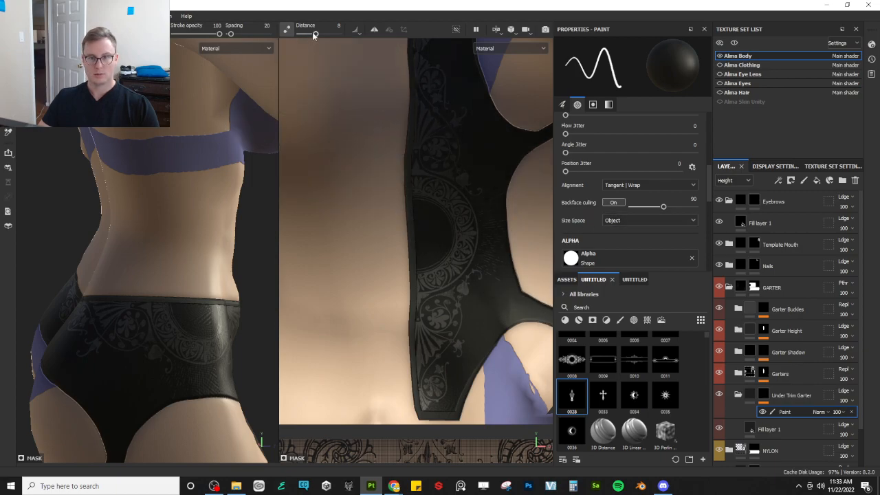
- Try a brush spacing of 179 with a stroke beside the garter belt's upper edge in the UV view
{"action": "left_click_drag", "start_coordinate": [244, 36], "coordinate": [247, 36]}
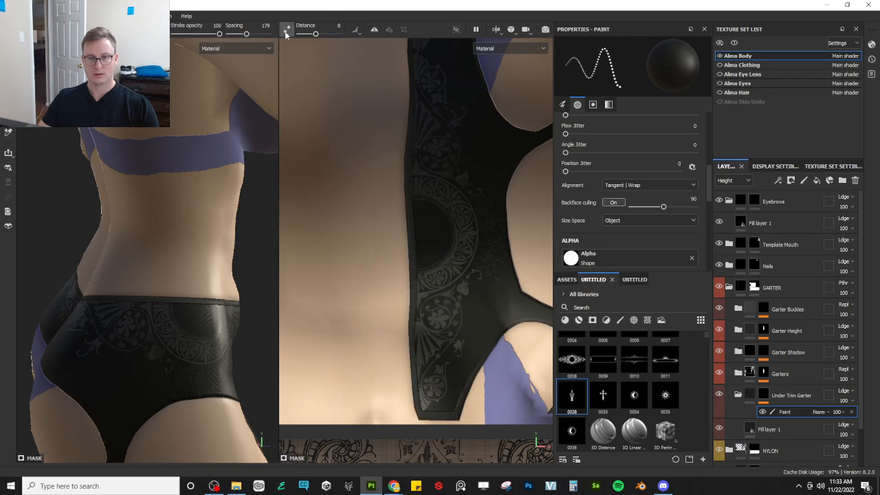
{"action": "left_click_drag", "start_coordinate": [393, 156], "coordinate": [392, 365]}
{"action": "key", "text": "ctrl+z"}
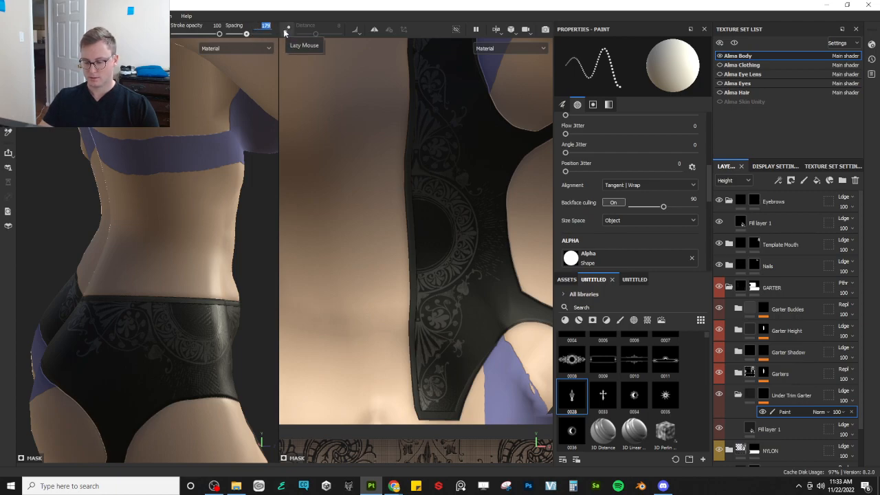
- Set the brush spacing to 120, test a row of dots beside the garter belt's upper edge, and undo the stroke
{"action": "key", "text": "BackSpace"}
{"action": "type", "text": "120"}
{"action": "key", "text": "Return"}
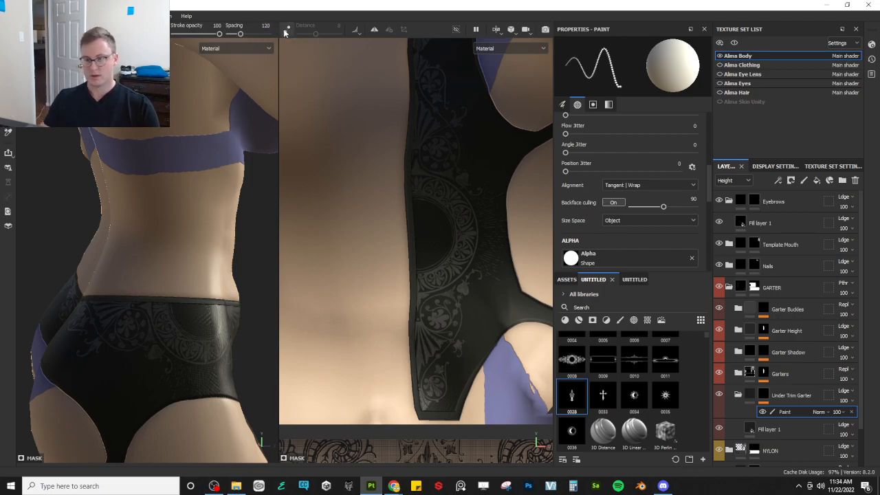
{"action": "left_click_drag", "start_coordinate": [396, 171], "coordinate": [404, 341]}
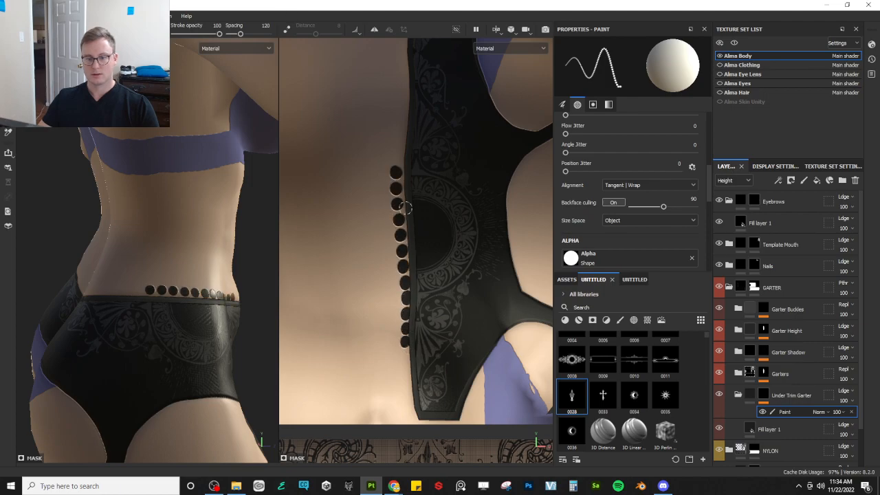
{"action": "key", "text": "ctrl+z"}
{"action": "key", "text": "ctrl+z"}
- Enable Lazy Mouse with a distance of 3.33 and line up the brush at the end of the garter belt's upper edge
{"action": "middle_click_drag", "start_coordinate": [404, 182], "coordinate": [410, 302], "text": "alt"}
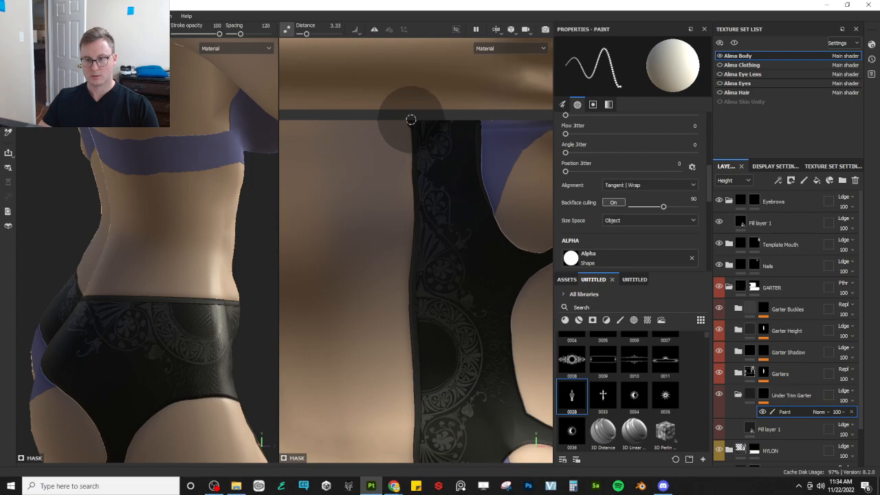
{"action": "left_click", "coordinate": [630, 186]}
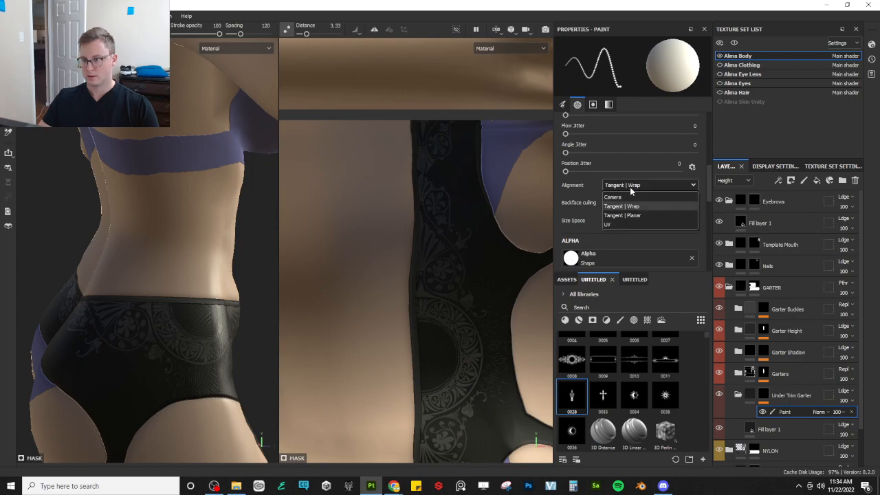
{"action": "key", "text": "Escape"}
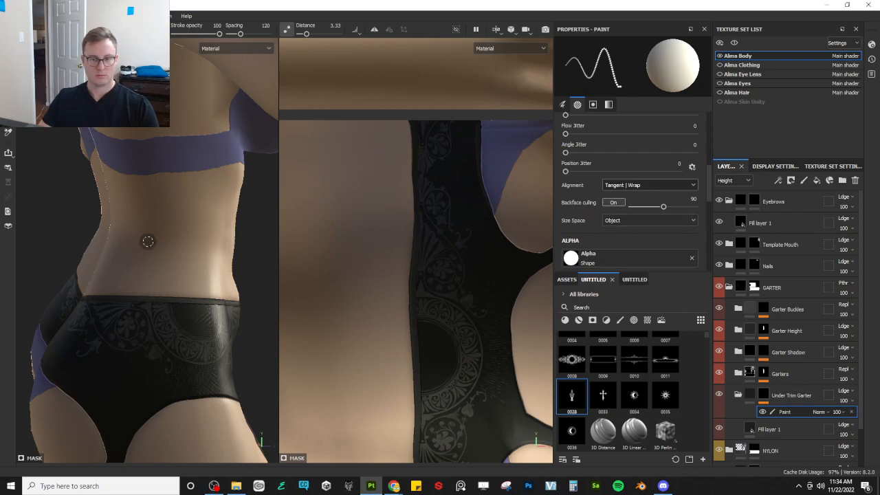
{"action": "left_click_drag", "start_coordinate": [148, 241], "coordinate": [224, 239], "text": "alt"}
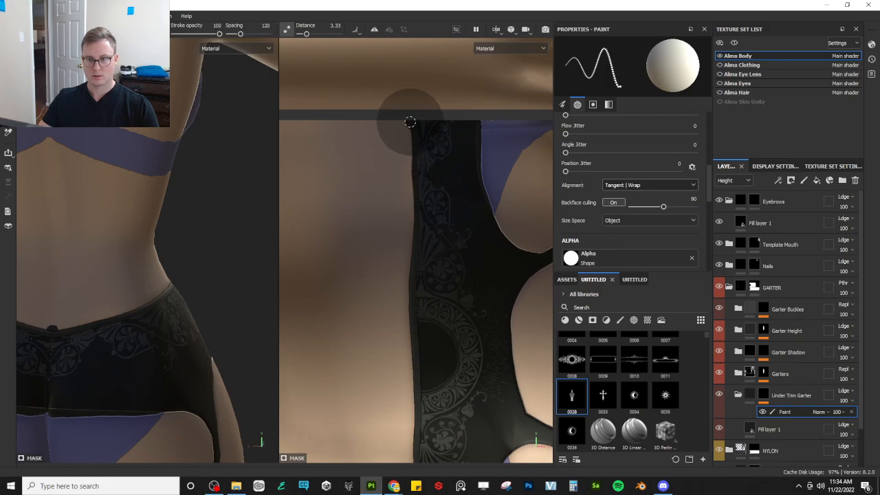
{"action": "left_click_drag", "start_coordinate": [410, 122], "coordinate": [411, 190]}
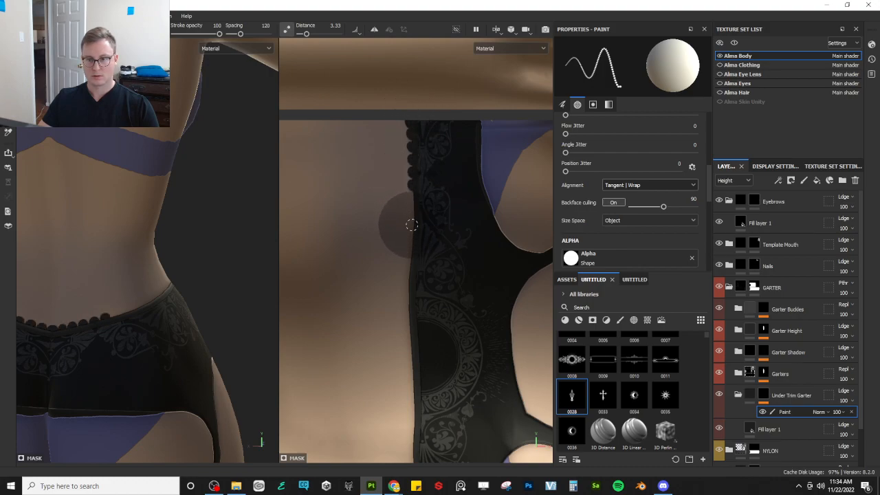
{"action": "left_click_drag", "start_coordinate": [412, 225], "coordinate": [409, 406]}
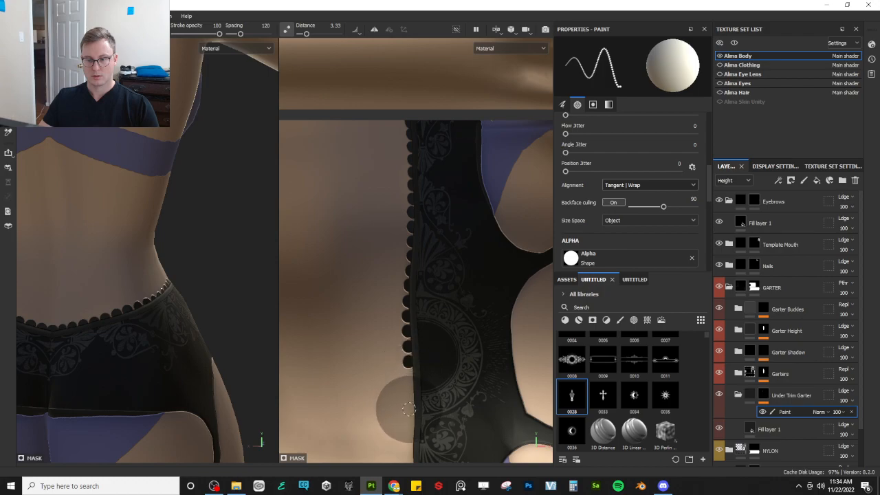
{"action": "key", "text": "ctrl+z"}
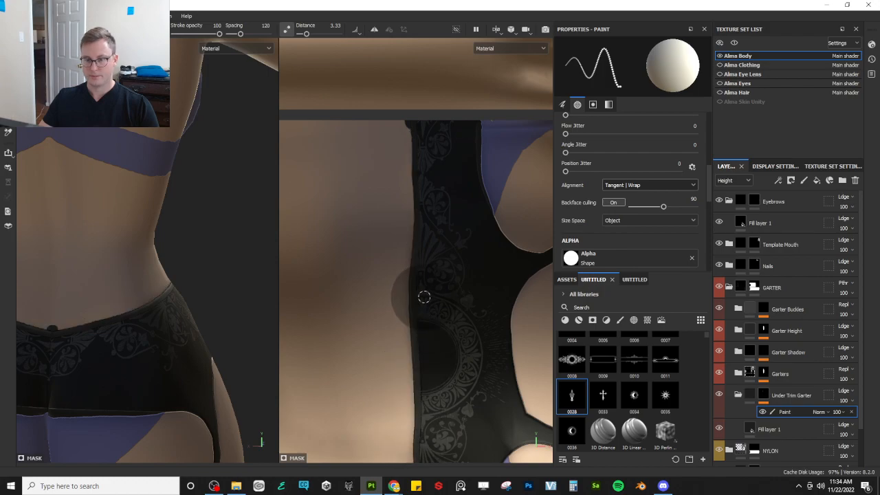
- Paint a row of round scallops along the garter belt's whole waist edge on the Under Trim Garter mask, working on the UV layout
{"action": "middle_click_drag", "start_coordinate": [424, 297], "coordinate": [416, 223], "text": "alt"}
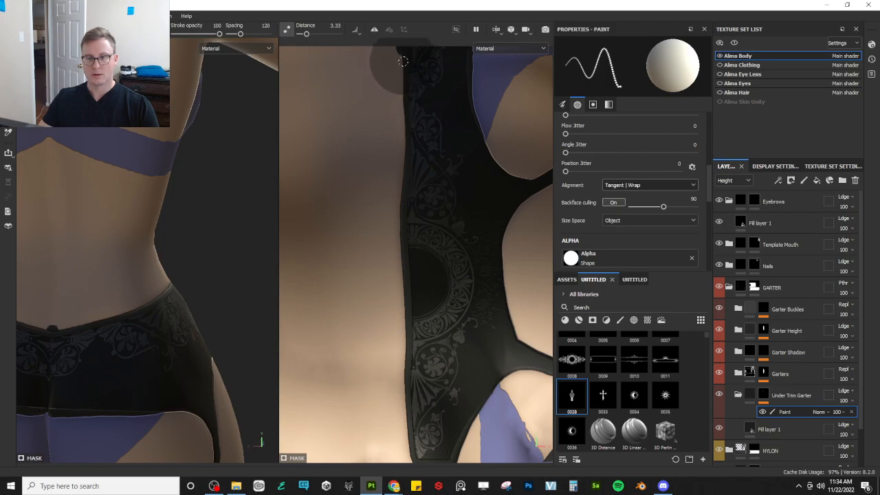
{"action": "left_click_drag", "start_coordinate": [402, 90], "coordinate": [403, 215]}
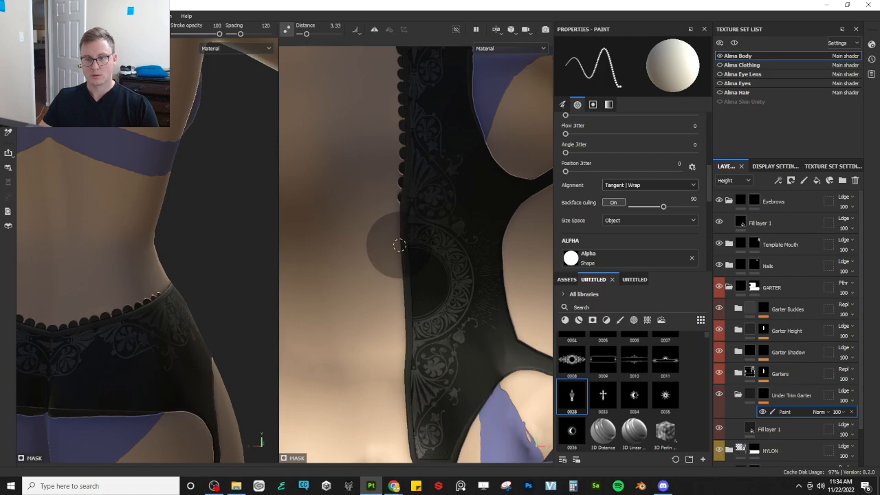
{"action": "left_click_drag", "start_coordinate": [398, 254], "coordinate": [398, 265]}
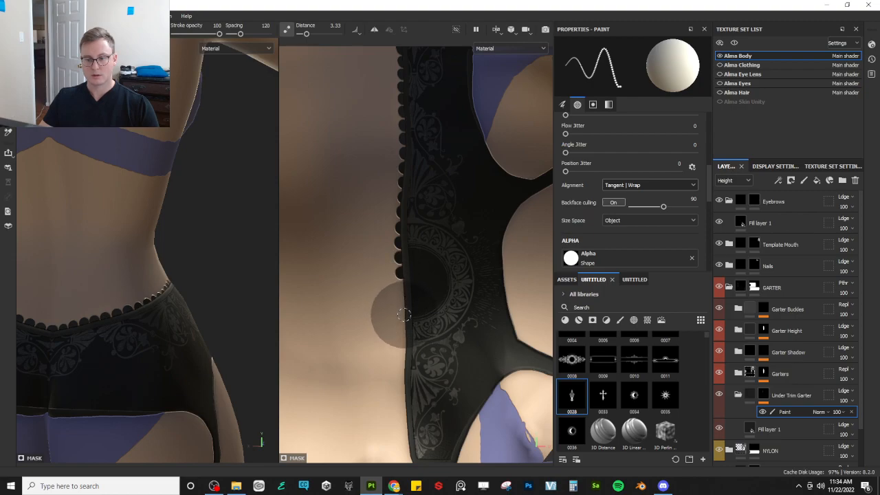
{"action": "left_click_drag", "start_coordinate": [404, 314], "coordinate": [406, 429]}
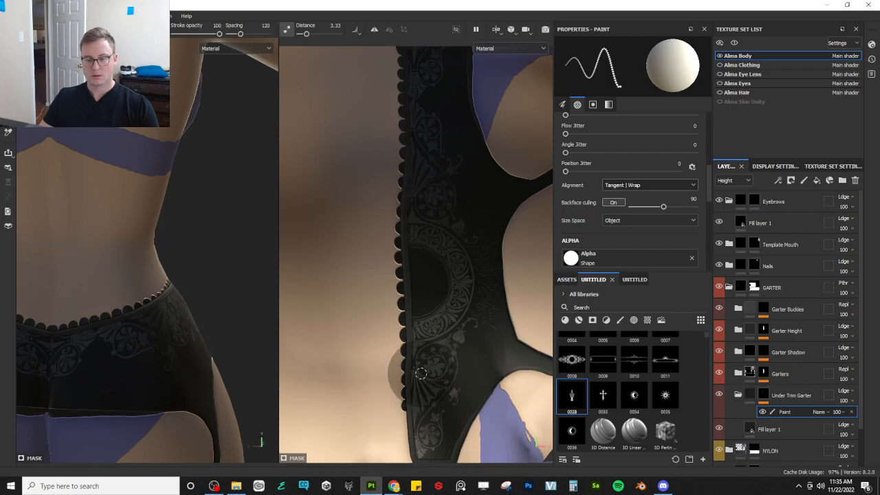
{"action": "middle_click_drag", "start_coordinate": [417, 390], "coordinate": [413, 267], "text": "alt"}
{"action": "scroll", "coordinate": [414, 309], "scroll_direction": "up", "scroll_amount": 3}
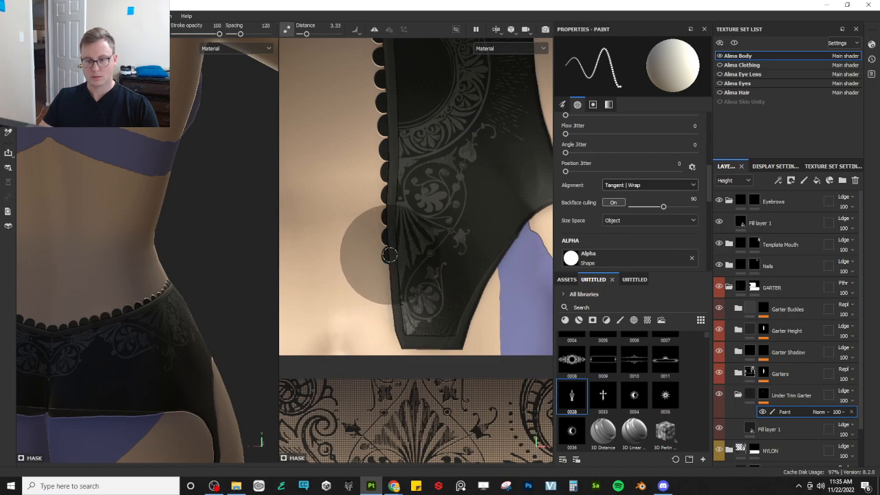
{"action": "left_click_drag", "start_coordinate": [390, 256], "coordinate": [389, 323]}
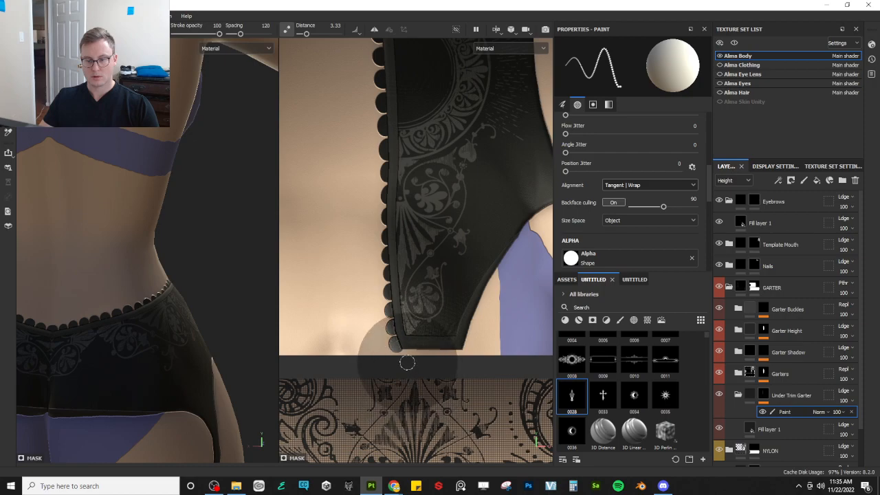
{"action": "key", "text": "ctrl+z"}
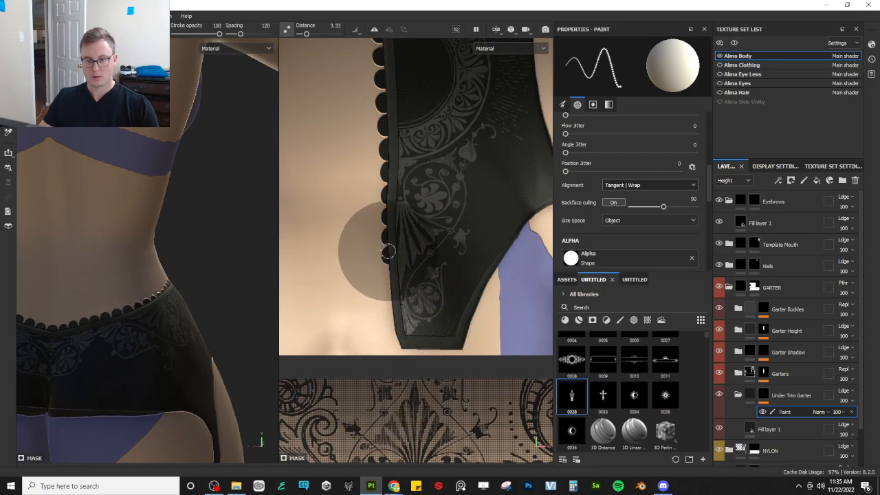
{"action": "left_click_drag", "start_coordinate": [389, 256], "coordinate": [394, 336]}
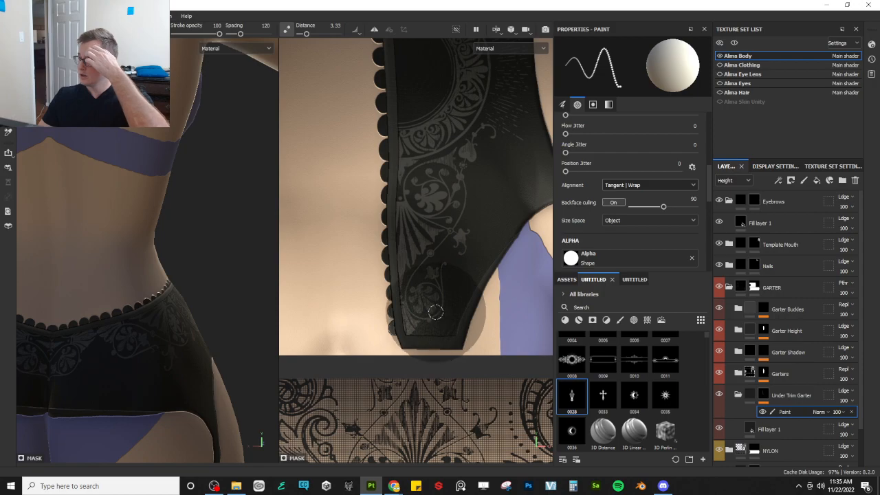
- Inspect the scalloped waist trim on the 3D model from the side, up close and from the front
{"action": "scroll", "coordinate": [453, 255], "scroll_direction": "down", "scroll_amount": 2}
{"action": "scroll", "coordinate": [182, 271], "scroll_direction": "down", "scroll_amount": 2}
{"action": "left_click_drag", "start_coordinate": [135, 252], "coordinate": [94, 257], "text": "alt"}
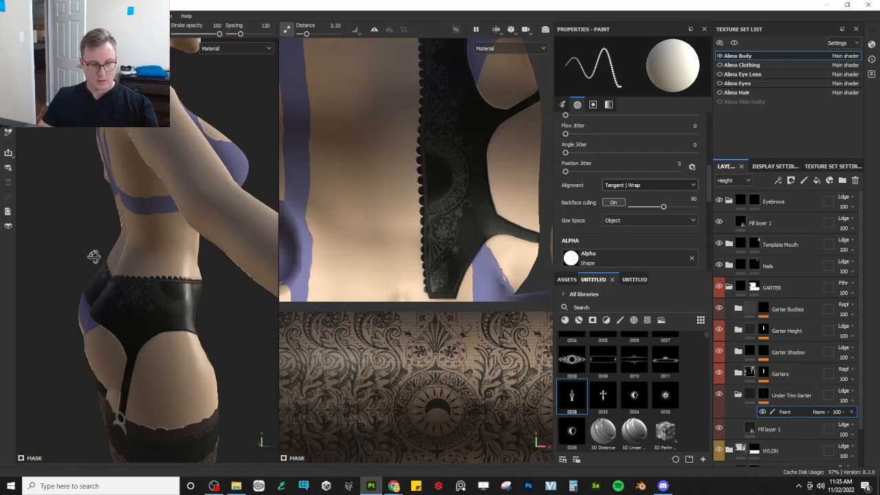
{"action": "left_click_drag", "start_coordinate": [155, 281], "coordinate": [153, 238], "text": "alt"}
{"action": "scroll", "coordinate": [161, 287], "scroll_direction": "up", "scroll_amount": 1}
{"action": "scroll", "coordinate": [191, 275], "scroll_direction": "up", "scroll_amount": 2}
{"action": "scroll", "coordinate": [154, 238], "scroll_direction": "up", "scroll_amount": 3}
{"action": "middle_click_drag", "start_coordinate": [87, 267], "coordinate": [103, 261], "text": "alt"}
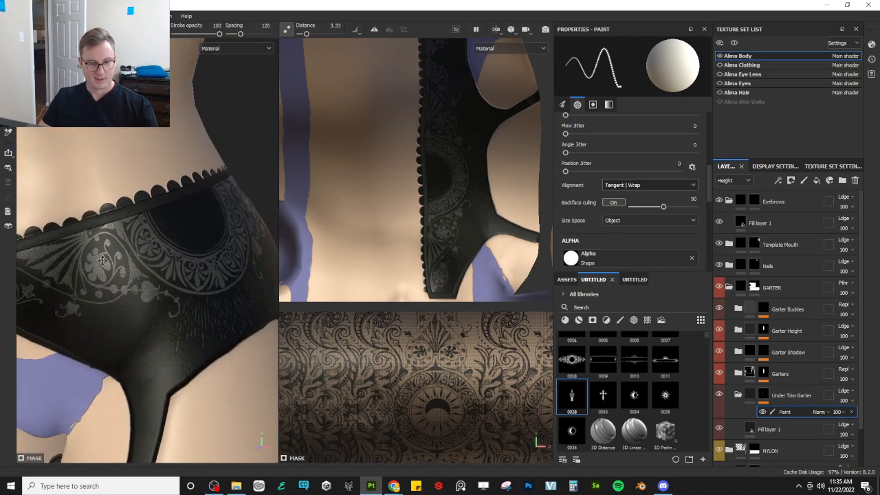
{"action": "scroll", "coordinate": [103, 261], "scroll_direction": "down", "scroll_amount": 3}
{"action": "left_click_drag", "start_coordinate": [102, 262], "coordinate": [222, 237], "text": "alt"}
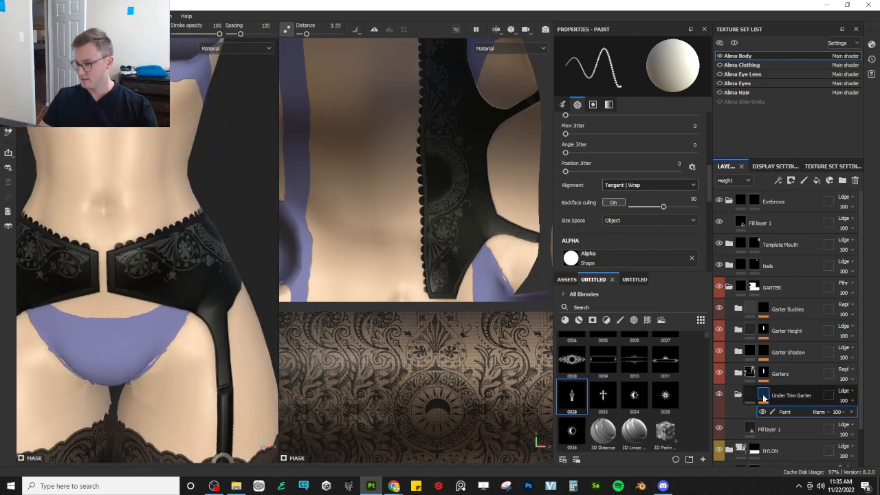
- Set the Under Trim Garter folder's height blend mode to Replace and check the scallops up close
{"action": "left_click", "coordinate": [852, 393]}
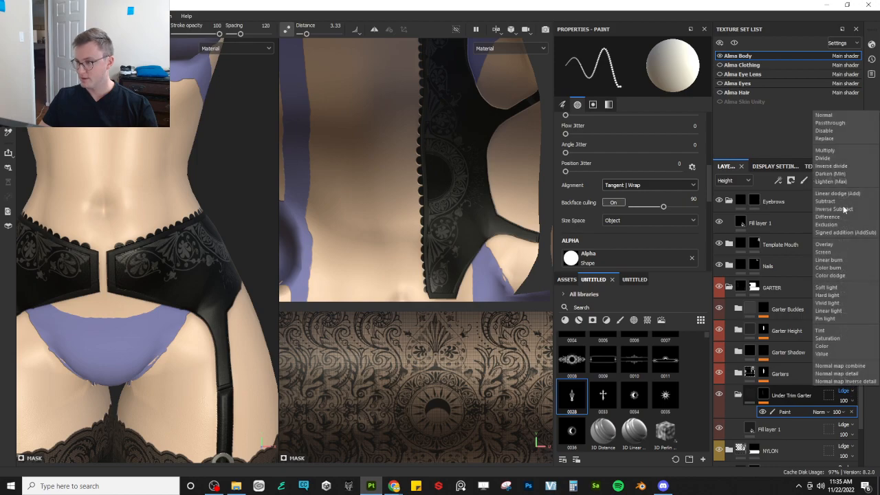
{"action": "left_click", "coordinate": [840, 139]}
{"action": "scroll", "coordinate": [136, 201], "scroll_direction": "up", "scroll_amount": 6}
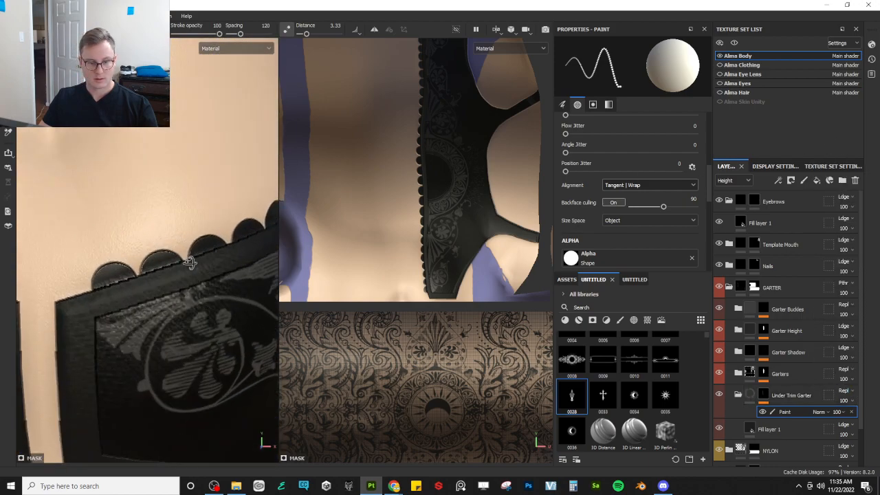
{"action": "scroll", "coordinate": [192, 241], "scroll_direction": "down", "scroll_amount": 3}
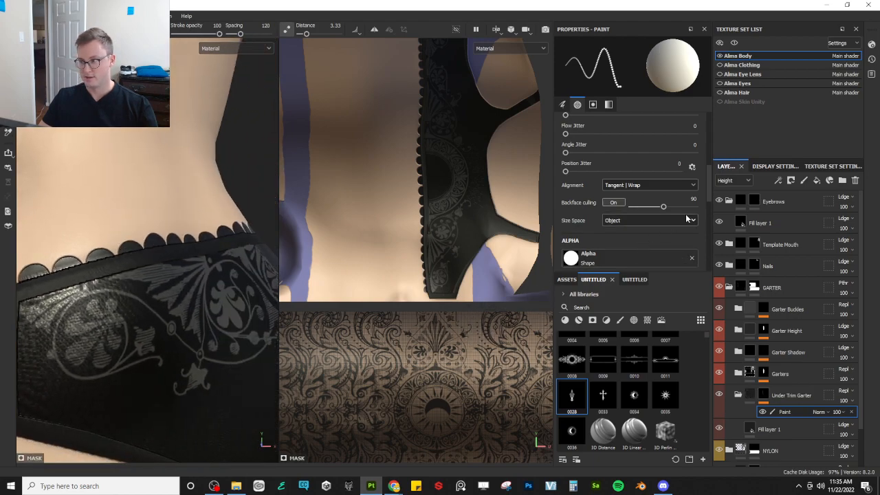
- Review the material settings of Fill layer 1 inside Under Trim Garter and examine the trim on the full figure
{"action": "scroll", "coordinate": [622, 218], "scroll_direction": "down", "scroll_amount": 3}
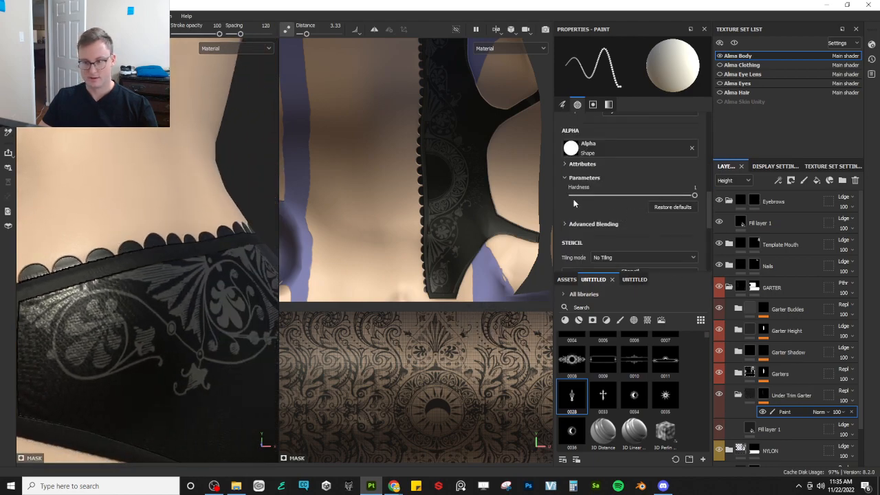
{"action": "left_click", "coordinate": [763, 429]}
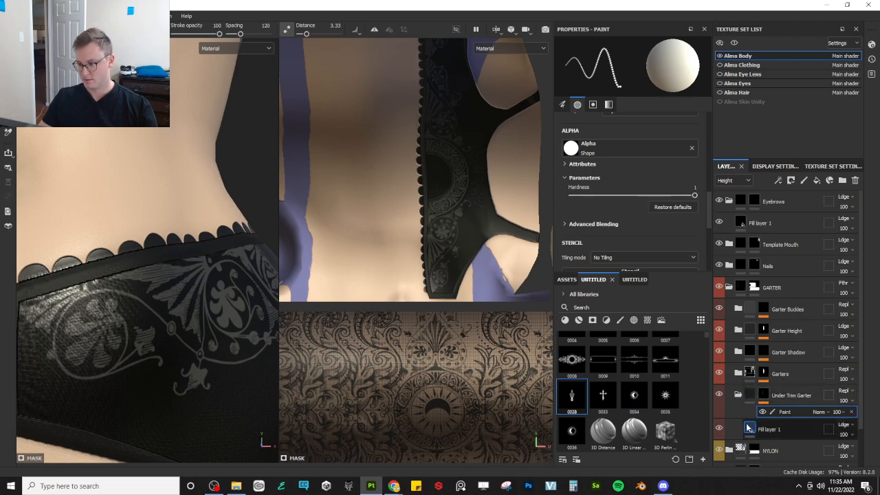
{"action": "scroll", "coordinate": [647, 224], "scroll_direction": "down", "scroll_amount": 3}
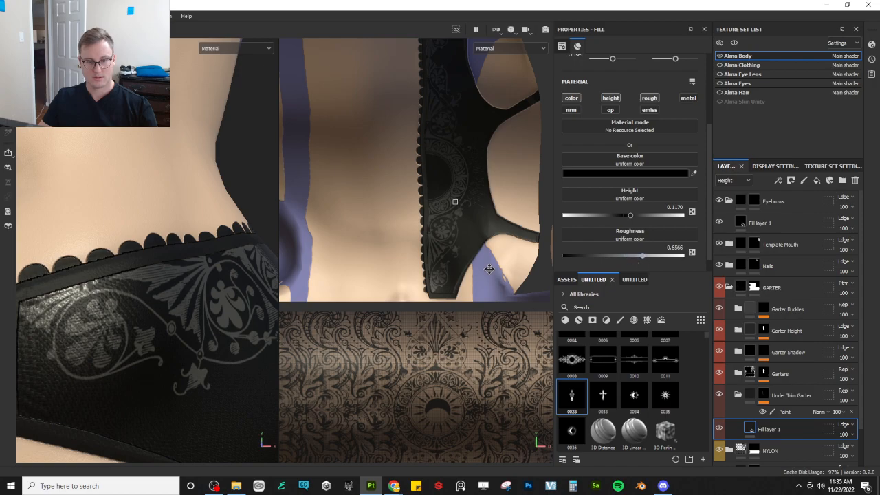
{"action": "scroll", "coordinate": [245, 243], "scroll_direction": "down", "scroll_amount": 10}
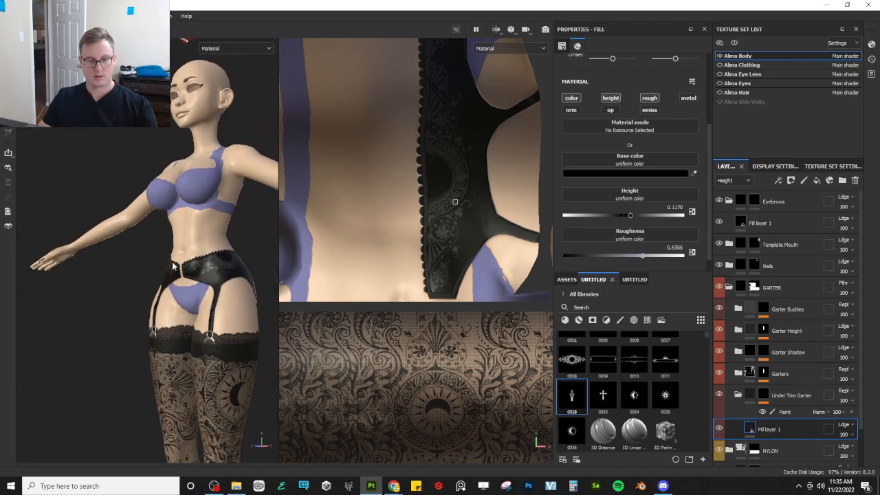
{"action": "left_click_drag", "start_coordinate": [174, 267], "coordinate": [245, 272], "text": "alt"}
{"action": "middle_click_drag", "start_coordinate": [245, 272], "coordinate": [203, 288], "text": "alt"}
{"action": "scroll", "coordinate": [214, 278], "scroll_direction": "up", "scroll_amount": 5}
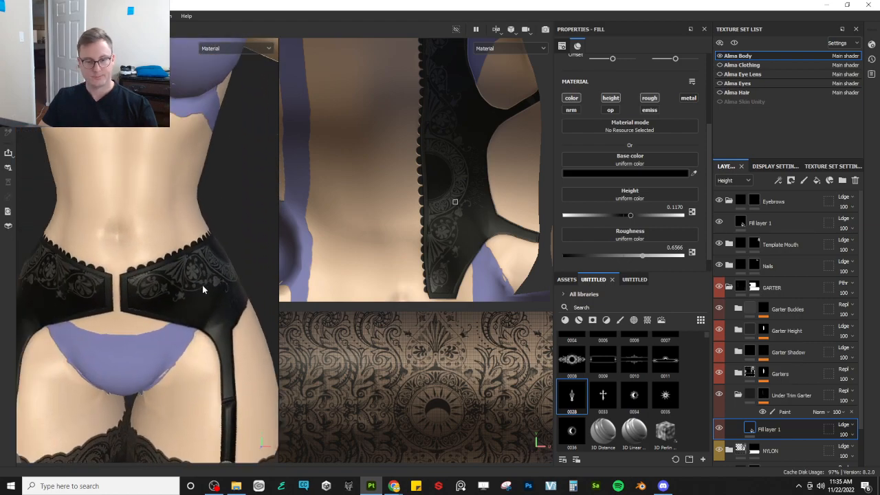
{"action": "right_click_drag", "start_coordinate": [203, 287], "coordinate": [329, 264], "text": "alt"}
{"action": "scroll", "coordinate": [424, 220], "scroll_direction": "down", "scroll_amount": 3}
- Replace the existing paint effect on the Under Trim Garter mask with a new, empty Paint effect
{"action": "left_click", "coordinate": [763, 397]}
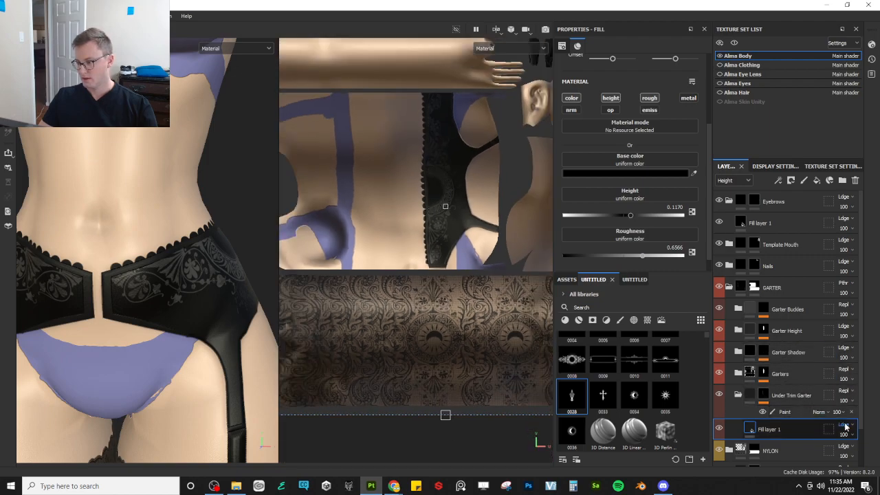
{"action": "right_click", "coordinate": [762, 401]}
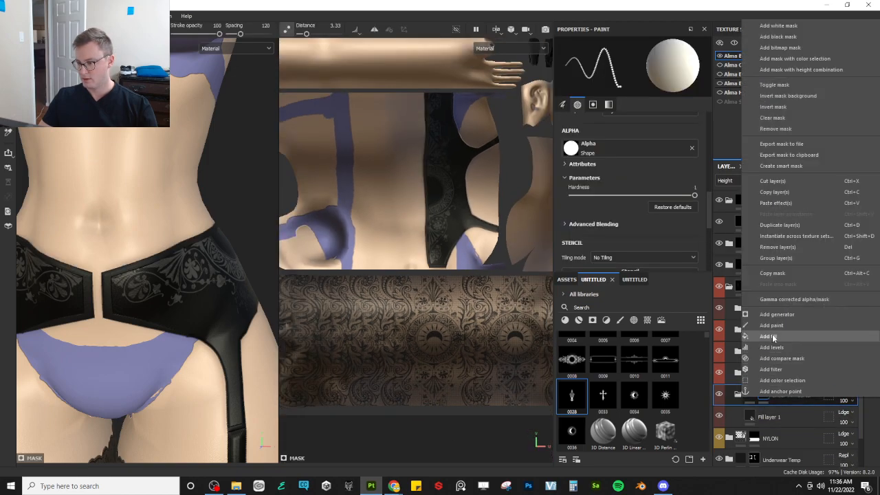
{"action": "left_click", "coordinate": [769, 336]}
{"action": "key", "text": "ctrl+z"}
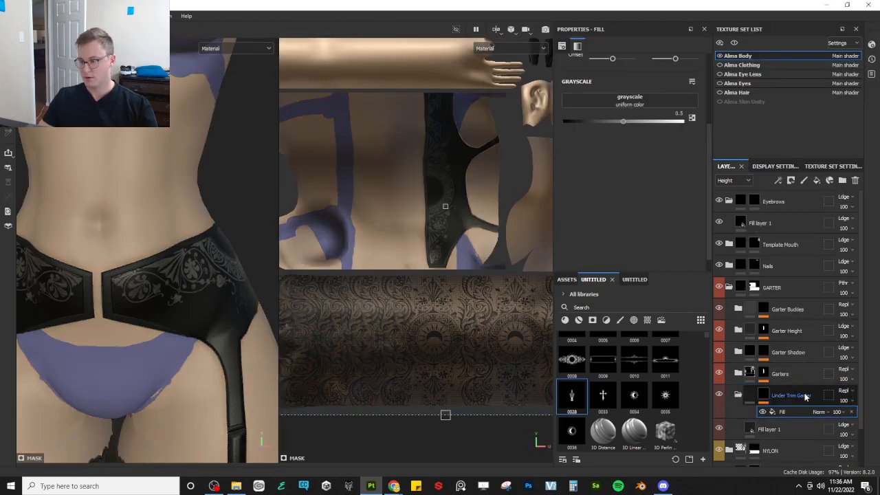
{"action": "right_click", "coordinate": [763, 397]}
{"action": "left_click", "coordinate": [771, 324]}
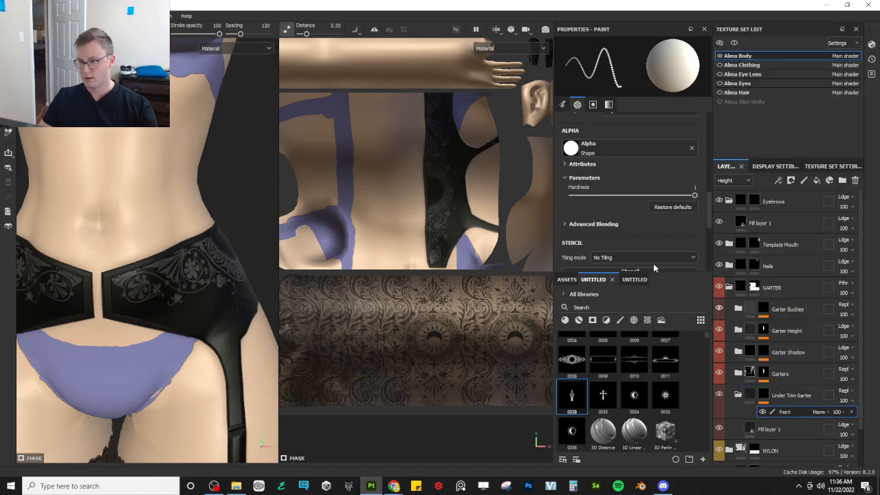
- Paint a row of smaller scallops along the garter belt's waist edge on the UV layout, from the upper end past the half-circle motif
{"action": "scroll", "coordinate": [393, 228], "scroll_direction": "up", "scroll_amount": 5}
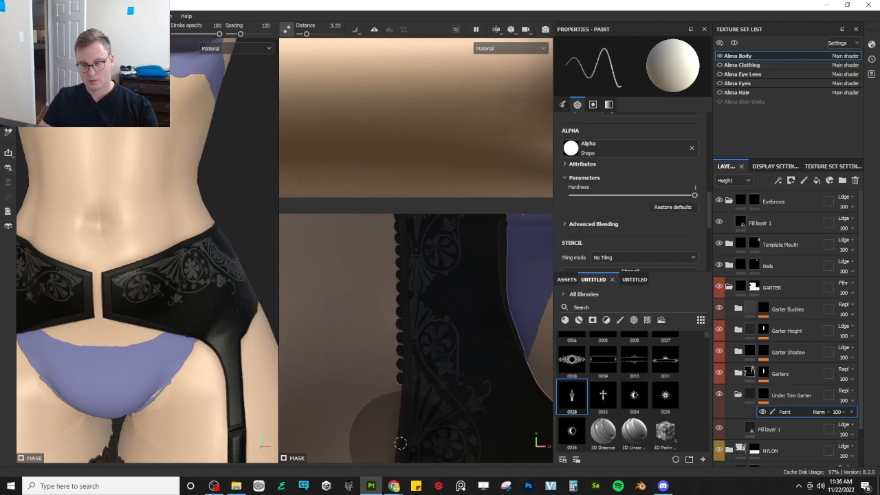
{"action": "middle_click_drag", "start_coordinate": [434, 388], "coordinate": [429, 239], "text": "alt"}
{"action": "middle_click_drag", "start_coordinate": [423, 280], "coordinate": [400, 174], "text": "alt"}
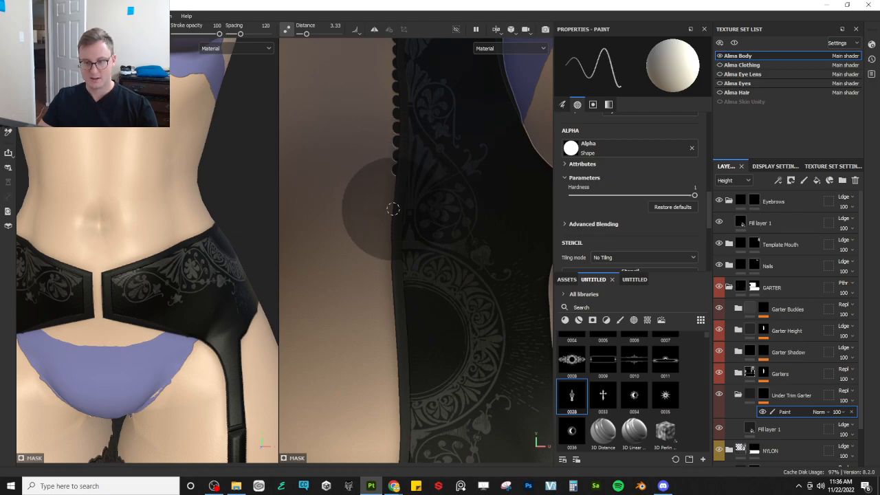
{"action": "mouse_move", "coordinate": [386, 293]}
{"action": "left_mouse_down"}
{"action": "mouse_move", "coordinate": [368, 344]}
{"action": "mouse_move", "coordinate": [403, 457]}
{"action": "left_mouse_up"}
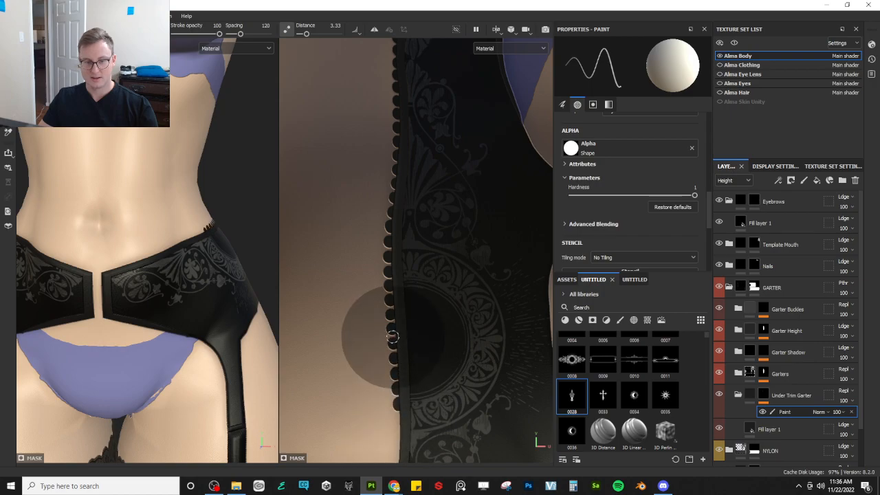
{"action": "middle_click_drag", "start_coordinate": [364, 314], "coordinate": [405, 178], "text": "alt"}
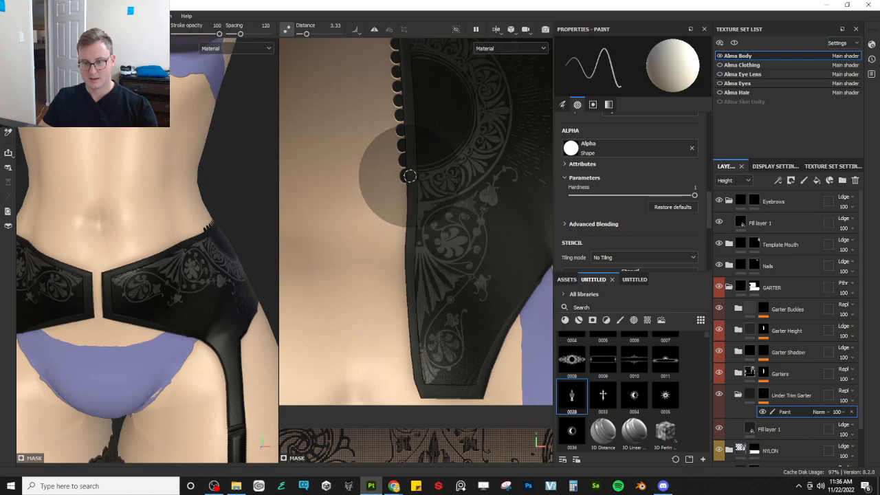
{"action": "left_click_drag", "start_coordinate": [406, 176], "coordinate": [406, 352]}
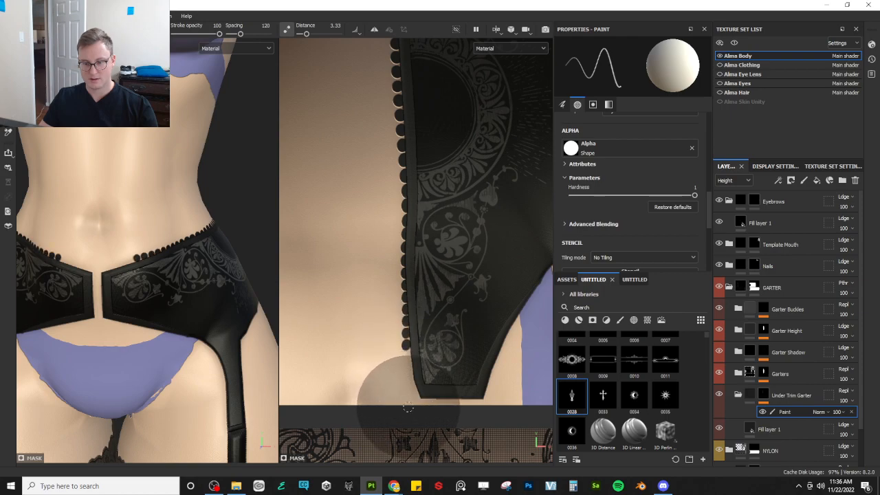
{"action": "key", "text": "ctrl+z"}
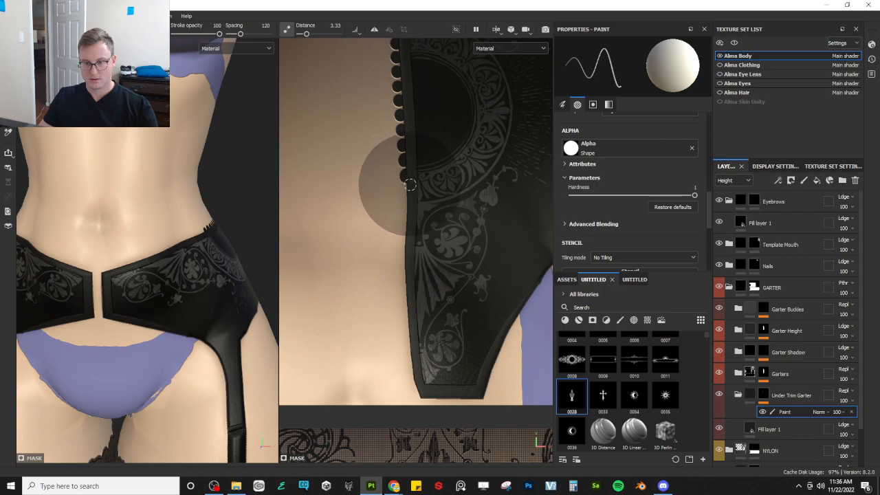
{"action": "mouse_move", "coordinate": [408, 185]}
{"action": "left_mouse_down"}
{"action": "mouse_move", "coordinate": [406, 378]}
{"action": "mouse_move", "coordinate": [414, 417]}
{"action": "left_mouse_up"}
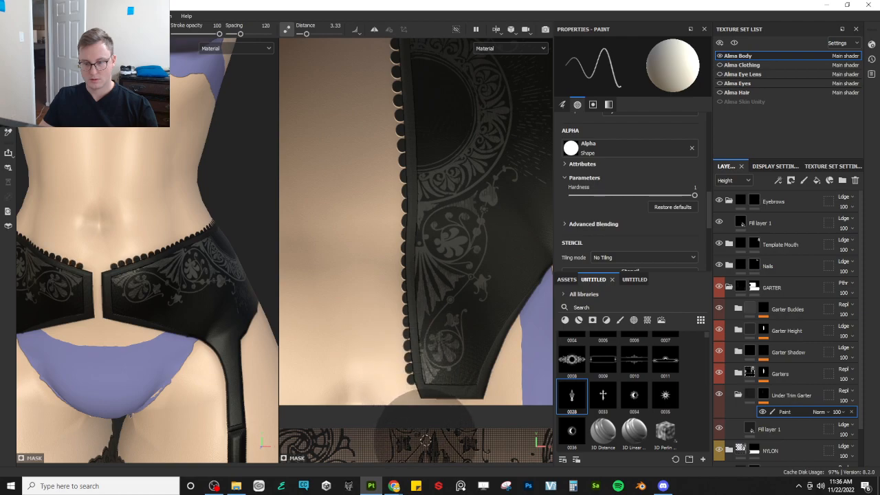
{"action": "scroll", "coordinate": [456, 239], "scroll_direction": "down", "scroll_amount": 4}
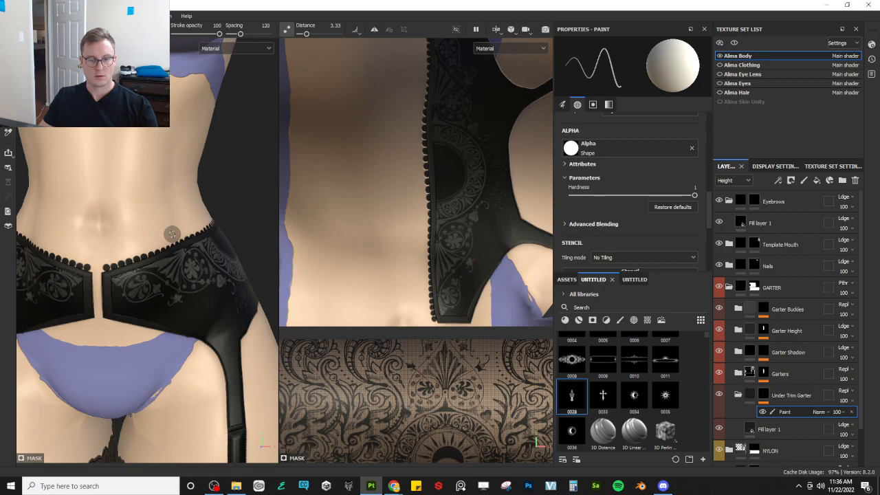
{"action": "key", "text": "ctrl+z"}
- Paint the remaining row of scallops down the garter belt's waist edge on the UV layout, ending at the belt's lower tip
{"action": "scroll", "coordinate": [434, 249], "scroll_direction": "up", "scroll_amount": 2}
{"action": "middle_click_drag", "start_coordinate": [436, 243], "coordinate": [415, 209], "text": "alt"}
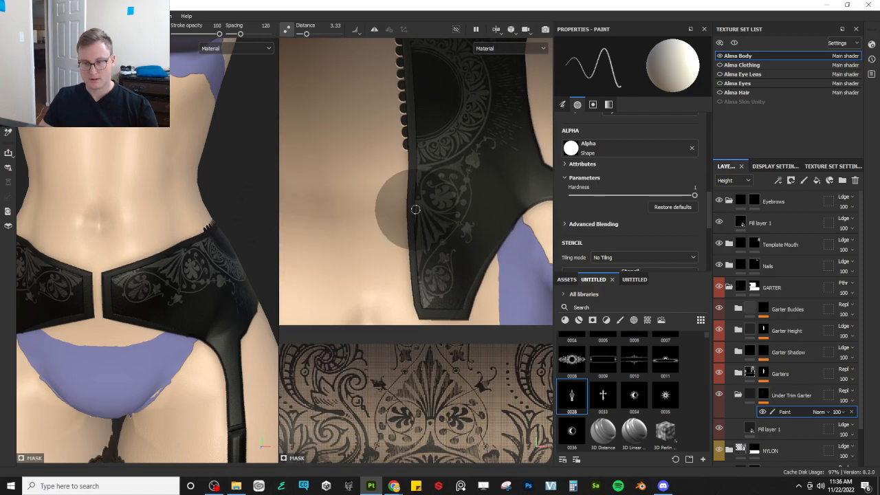
{"action": "scroll", "coordinate": [416, 209], "scroll_direction": "up", "scroll_amount": 1}
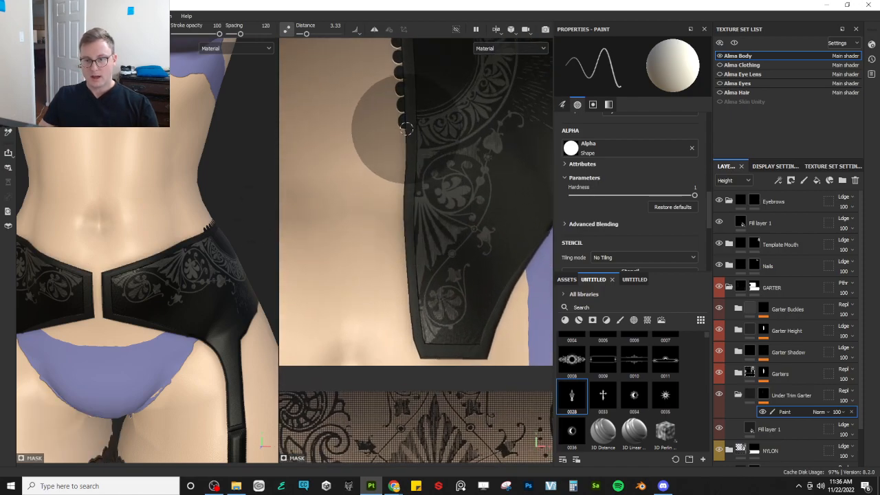
{"action": "left_click_drag", "start_coordinate": [406, 136], "coordinate": [409, 240]}
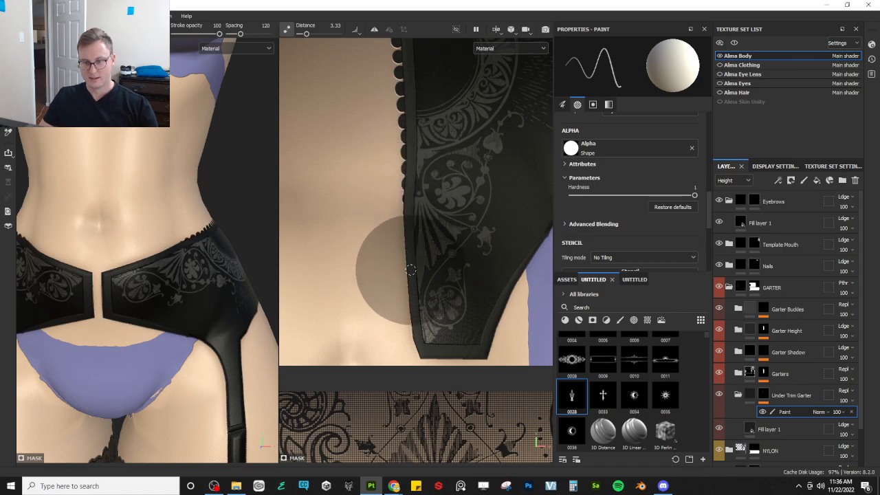
{"action": "key", "text": "ctrl+z"}
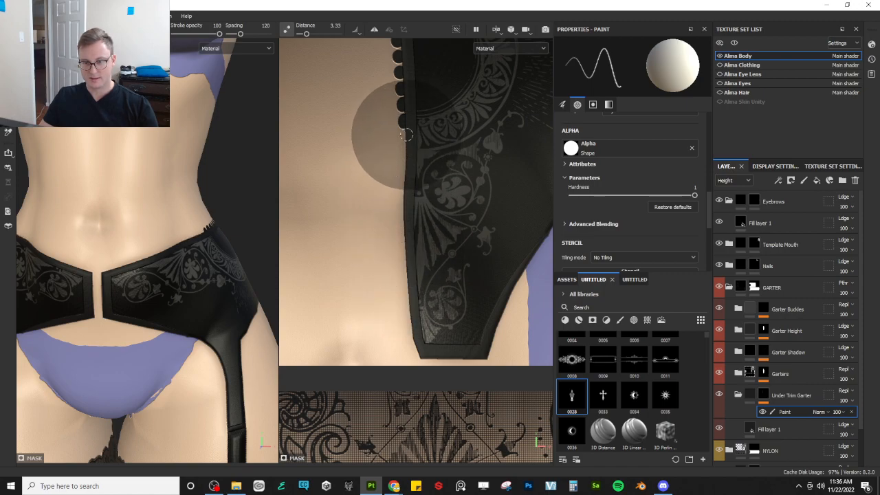
{"action": "left_click_drag", "start_coordinate": [405, 135], "coordinate": [408, 346]}
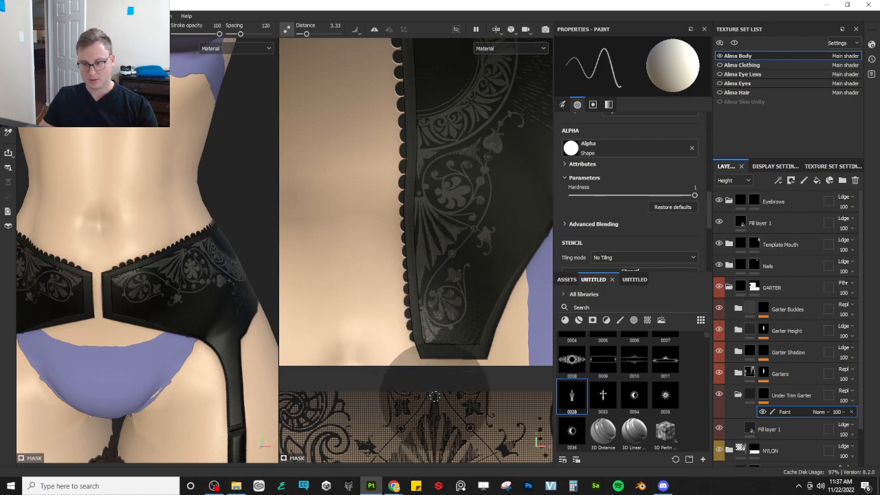
- Examine the finished scalloped trim up close and on the full figure from several angles
{"action": "left_click_drag", "start_coordinate": [181, 226], "coordinate": [136, 220], "text": "alt"}
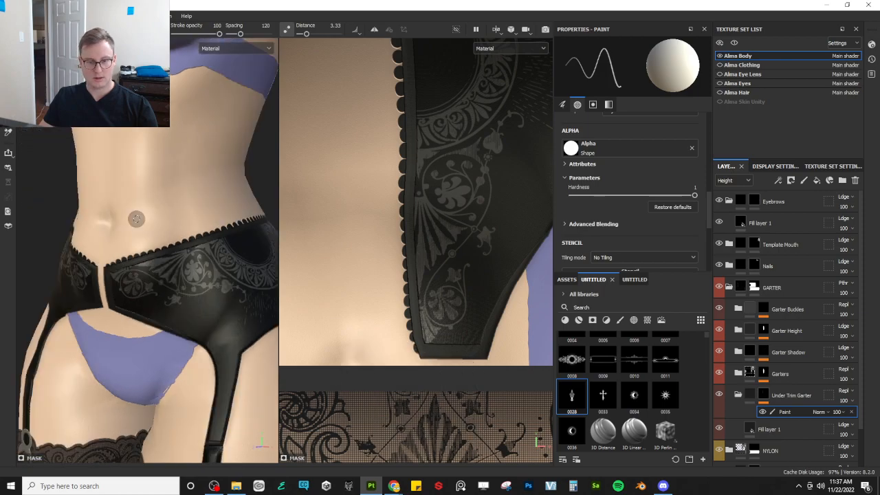
{"action": "scroll", "coordinate": [154, 207], "scroll_direction": "down", "scroll_amount": 4}
{"action": "left_click_drag", "start_coordinate": [224, 239], "coordinate": [110, 239], "text": "alt"}
{"action": "left_click_drag", "start_coordinate": [169, 222], "coordinate": [130, 185], "text": "alt"}
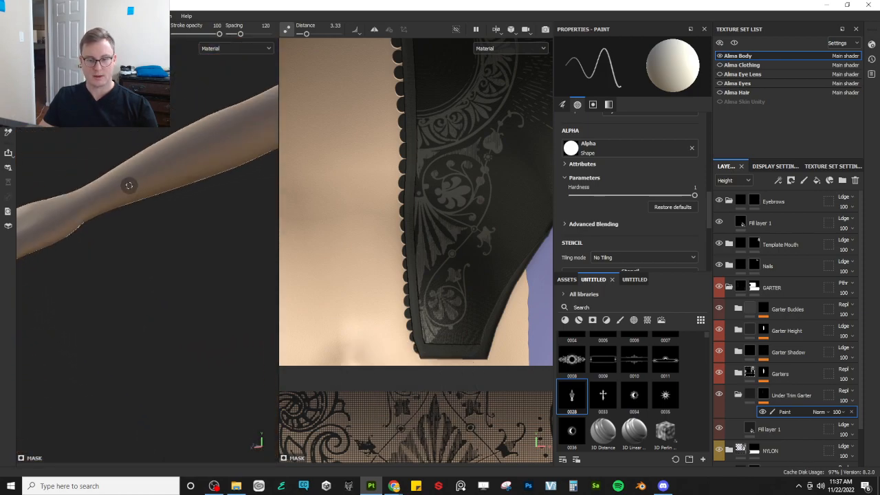
{"action": "scroll", "coordinate": [177, 181], "scroll_direction": "down", "scroll_amount": 5}
{"action": "middle_click_drag", "start_coordinate": [176, 220], "coordinate": [122, 200], "text": "alt"}
{"action": "left_click_drag", "start_coordinate": [123, 200], "coordinate": [76, 200], "text": "alt"}
{"action": "scroll", "coordinate": [184, 220], "scroll_direction": "down", "scroll_amount": 5}
{"action": "middle_click_drag", "start_coordinate": [97, 212], "coordinate": [167, 211], "text": "alt"}
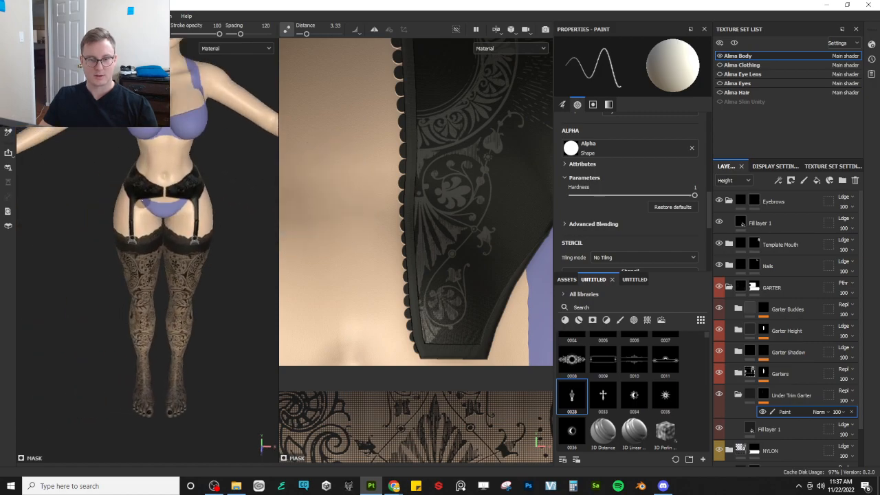
{"action": "left_click_drag", "start_coordinate": [142, 204], "coordinate": [182, 188], "text": "alt"}
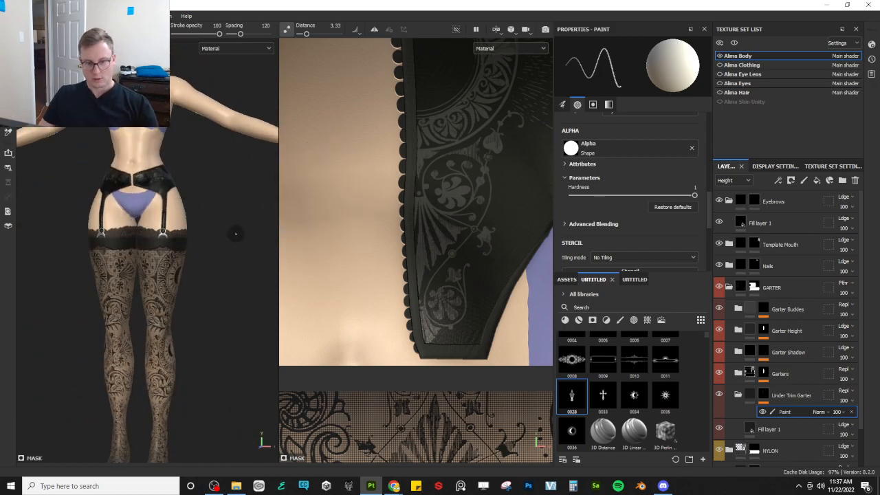
{"action": "scroll", "coordinate": [224, 233], "scroll_direction": "down", "scroll_amount": 3}
{"action": "left_click_drag", "start_coordinate": [198, 226], "coordinate": [141, 229], "text": "alt"}
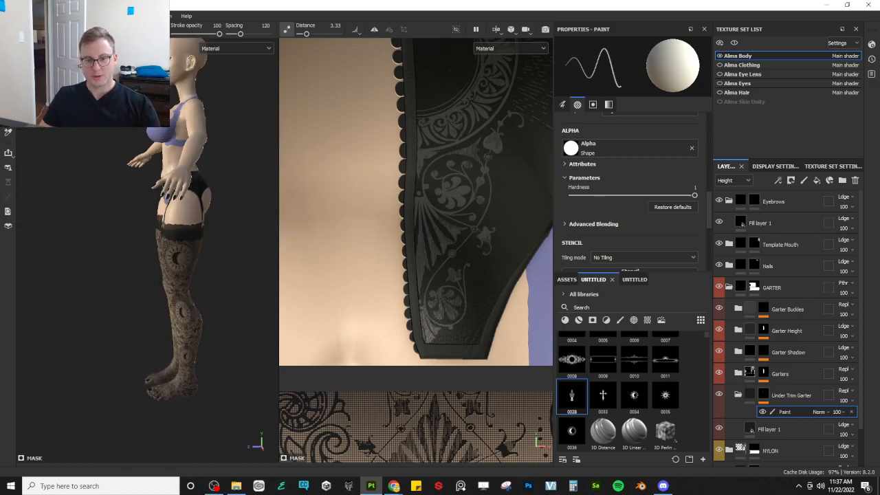
{"action": "left_click_drag", "start_coordinate": [167, 198], "coordinate": [255, 218], "text": "alt"}
{"action": "middle_click_drag", "start_coordinate": [256, 218], "coordinate": [177, 246], "text": "alt"}
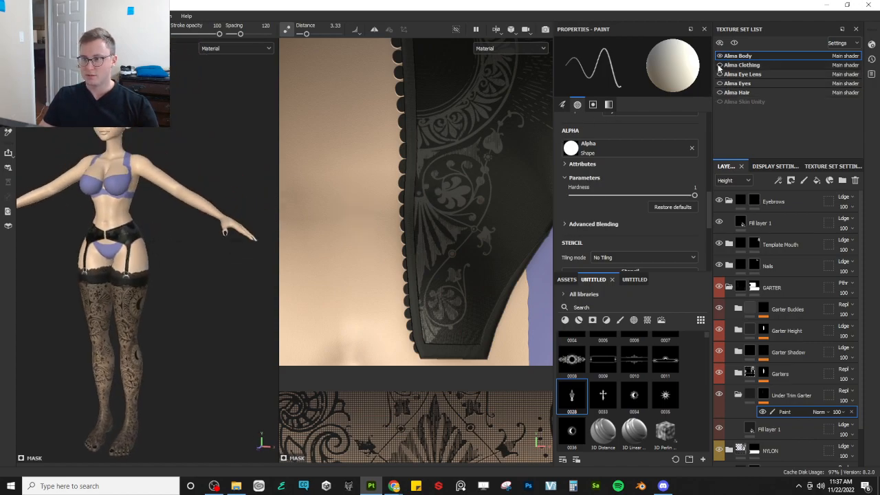
- Show the Alma Clothing, Alma Eye Lens, Alma Eyes and Alma Hair texture sets and view the fully dressed figure
{"action": "left_click", "coordinate": [720, 65]}
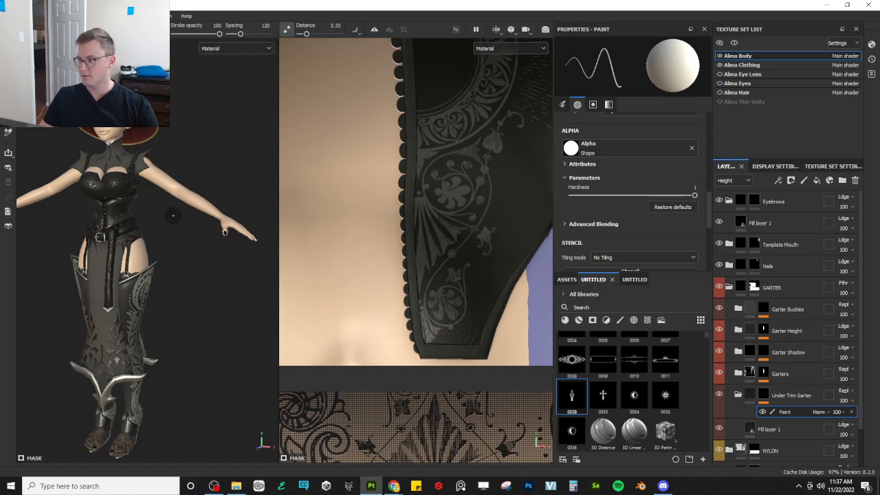
{"action": "key", "text": "Tab"}
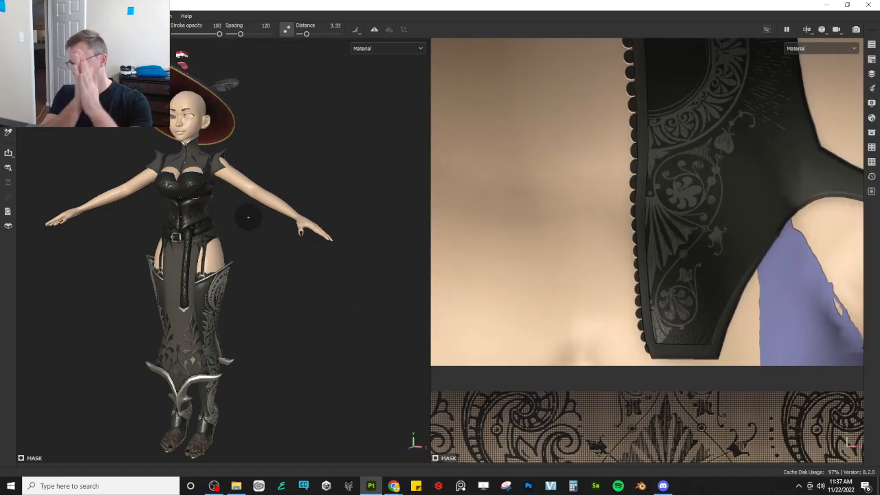
{"action": "scroll", "coordinate": [237, 201], "scroll_direction": "up", "scroll_amount": 3}
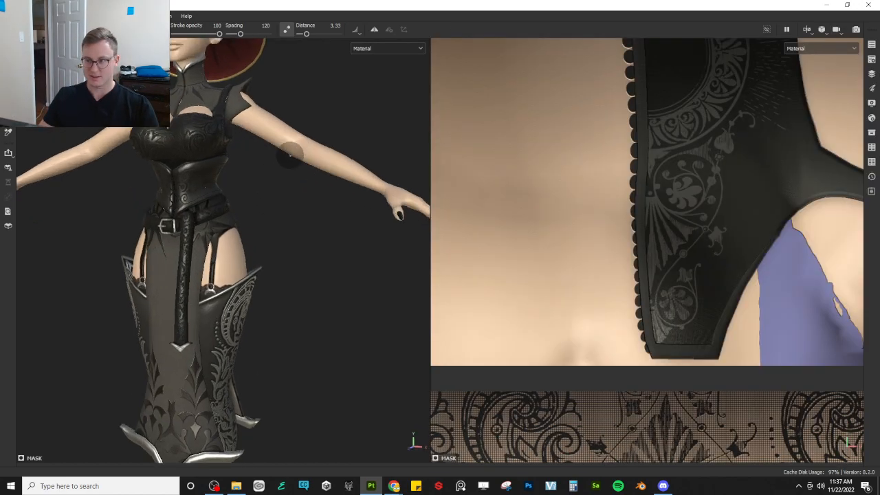
{"action": "scroll", "coordinate": [293, 146], "scroll_direction": "down", "scroll_amount": 3}
{"action": "key", "text": "Tab"}
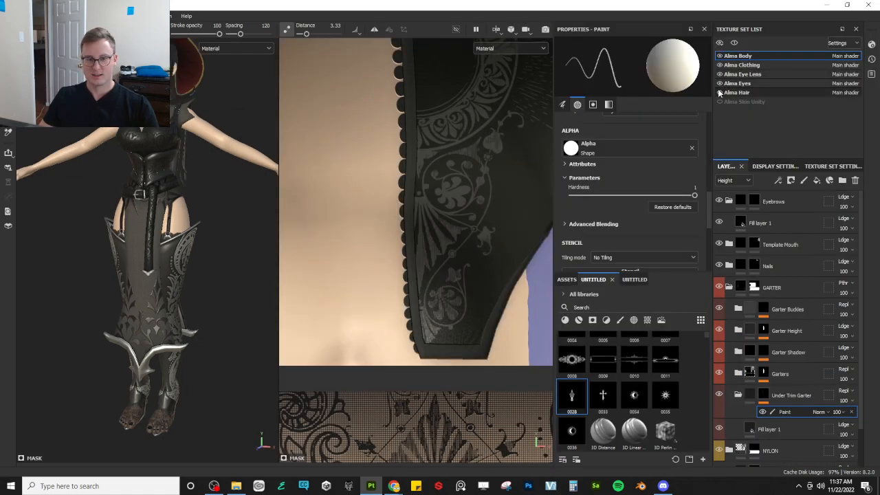
{"action": "left_click", "coordinate": [720, 93]}
{"action": "key", "text": "Tab"}
{"action": "left_click_drag", "start_coordinate": [283, 192], "coordinate": [333, 221], "text": "alt"}
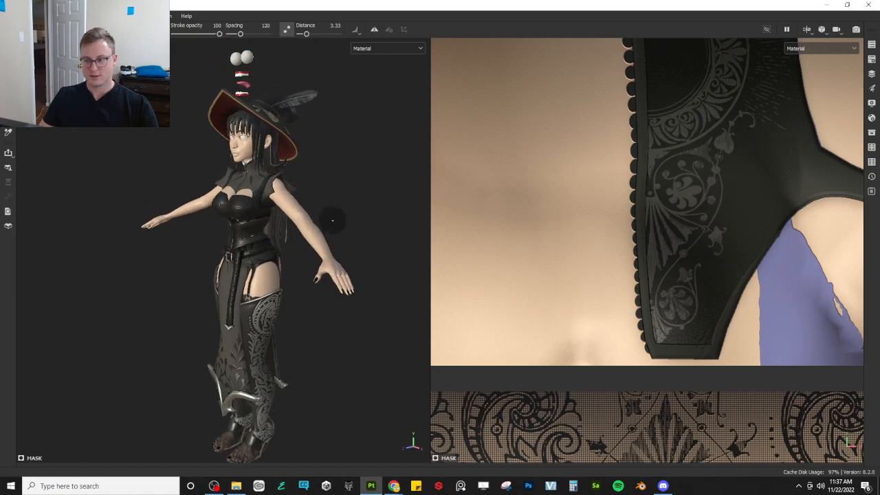
- Widen the 3D viewport and examine the hat ornaments, bodice and corset up close
{"action": "left_click_drag", "start_coordinate": [430, 215], "coordinate": [684, 206]}
{"action": "left_click_drag", "start_coordinate": [481, 213], "coordinate": [608, 232], "text": "alt"}
{"action": "middle_click_drag", "start_coordinate": [444, 178], "coordinate": [456, 328], "text": "alt"}
{"action": "right_click_drag", "start_coordinate": [456, 329], "coordinate": [523, 275], "text": "alt"}
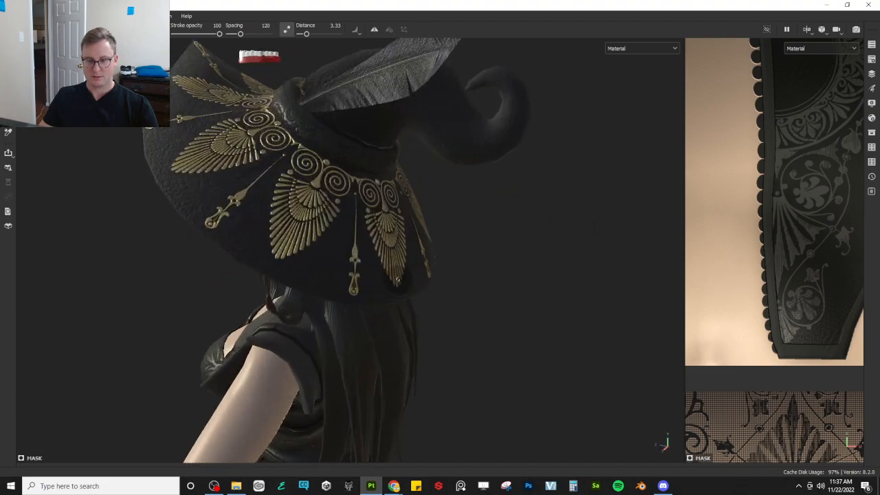
{"action": "left_click_drag", "start_coordinate": [406, 255], "coordinate": [392, 242], "text": "alt"}
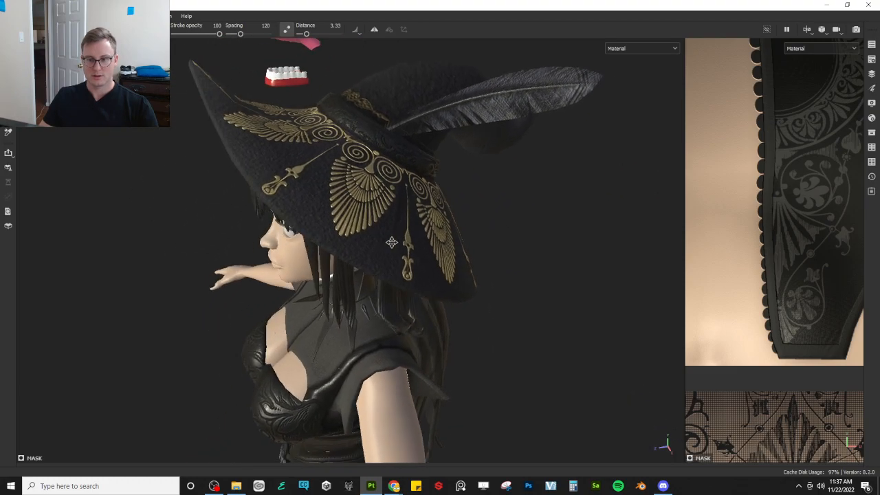
{"action": "right_click_drag", "start_coordinate": [391, 243], "coordinate": [344, 309], "text": "alt"}
{"action": "left_click_drag", "start_coordinate": [344, 316], "coordinate": [403, 298], "text": "alt"}
{"action": "middle_click_drag", "start_coordinate": [403, 298], "coordinate": [406, 223], "text": "alt"}
{"action": "right_click_drag", "start_coordinate": [405, 223], "coordinate": [440, 237], "text": "alt"}
{"action": "left_click_drag", "start_coordinate": [383, 275], "coordinate": [420, 234], "text": "alt"}
{"action": "middle_click_drag", "start_coordinate": [399, 323], "coordinate": [444, 201], "text": "alt"}
{"action": "left_click_drag", "start_coordinate": [432, 293], "coordinate": [411, 303], "text": "alt"}
{"action": "right_click_drag", "start_coordinate": [412, 302], "coordinate": [536, 292], "text": "alt"}
{"action": "middle_click_drag", "start_coordinate": [536, 293], "coordinate": [421, 276], "text": "alt"}
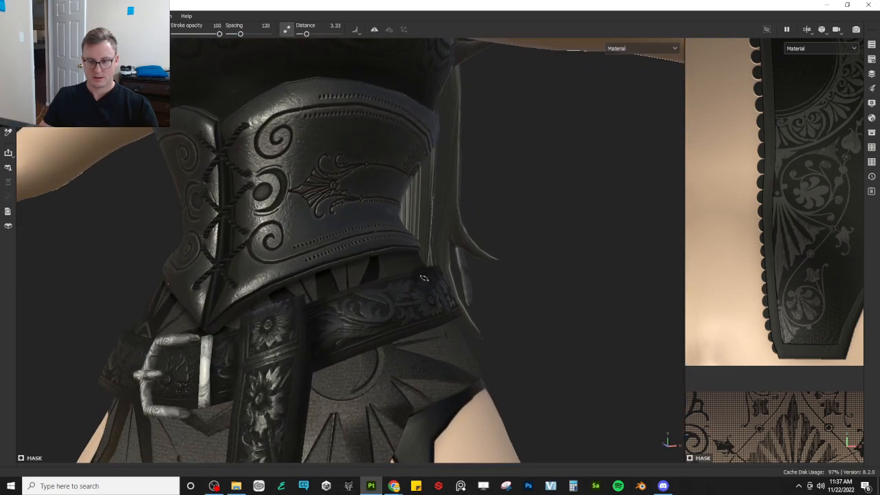
- Examine the belt, garter straps, front skirt panel and leg armour down to the feet
{"action": "left_click_drag", "start_coordinate": [421, 277], "coordinate": [415, 307], "text": "alt"}
{"action": "right_click_drag", "start_coordinate": [415, 306], "coordinate": [344, 303], "text": "alt"}
{"action": "middle_click_drag", "start_coordinate": [344, 303], "coordinate": [394, 215], "text": "alt"}
{"action": "right_click_drag", "start_coordinate": [395, 215], "coordinate": [324, 231], "text": "alt"}
{"action": "middle_click_drag", "start_coordinate": [386, 330], "coordinate": [402, 237], "text": "alt"}
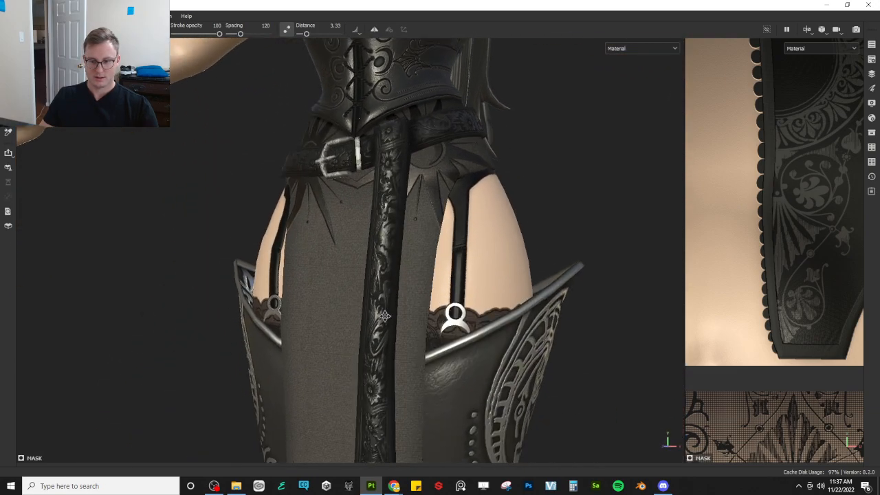
{"action": "middle_click_drag", "start_coordinate": [393, 375], "coordinate": [387, 263], "text": "alt"}
{"action": "left_click_drag", "start_coordinate": [387, 263], "coordinate": [395, 292], "text": "alt"}
{"action": "middle_click_drag", "start_coordinate": [392, 344], "coordinate": [383, 261], "text": "alt"}
{"action": "middle_click_drag", "start_coordinate": [377, 293], "coordinate": [361, 124], "text": "alt"}
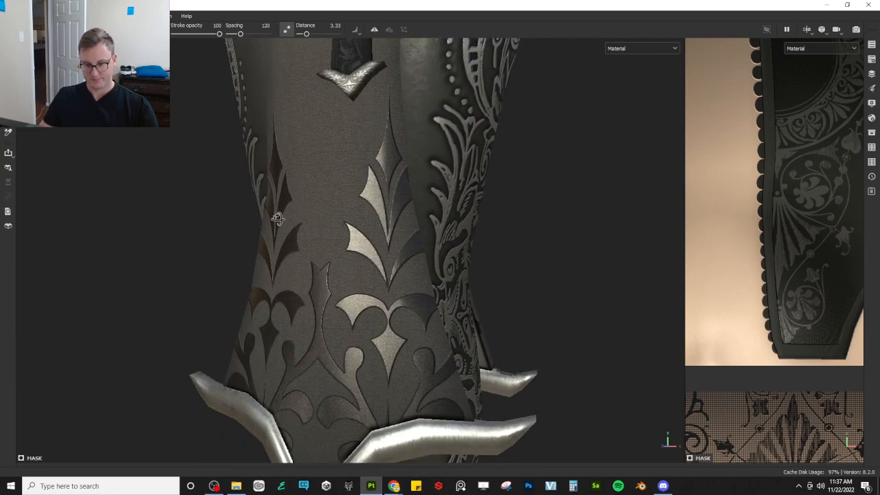
{"action": "left_click_drag", "start_coordinate": [277, 220], "coordinate": [320, 209], "text": "alt"}
{"action": "middle_click_drag", "start_coordinate": [372, 213], "coordinate": [371, 143], "text": "alt"}
{"action": "right_click_drag", "start_coordinate": [364, 185], "coordinate": [261, 209], "text": "alt"}
{"action": "middle_click_drag", "start_coordinate": [262, 208], "coordinate": [245, 158], "text": "alt"}
{"action": "left_click_drag", "start_coordinate": [244, 158], "coordinate": [378, 196], "text": "alt"}
- Hide the Alma Body texture set and examine the shoes and leg armour from both sides
{"action": "key", "text": "Tab"}
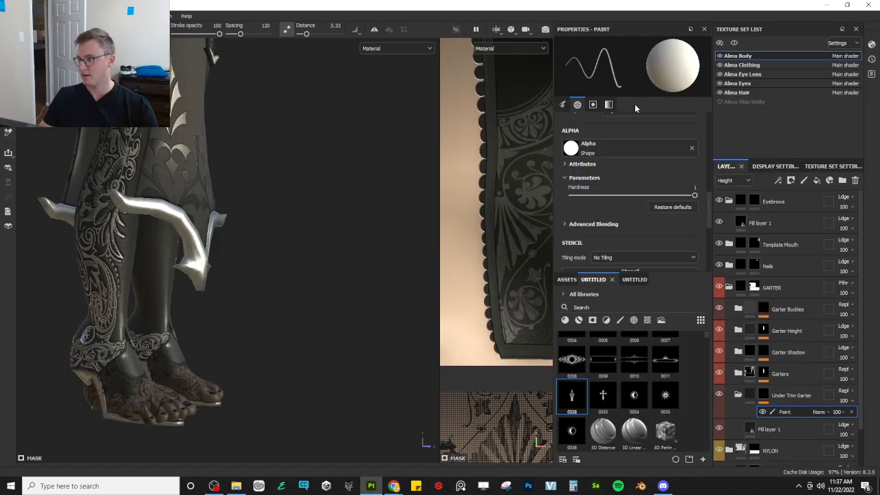
{"action": "left_click", "coordinate": [720, 57]}
{"action": "key", "text": "Tab"}
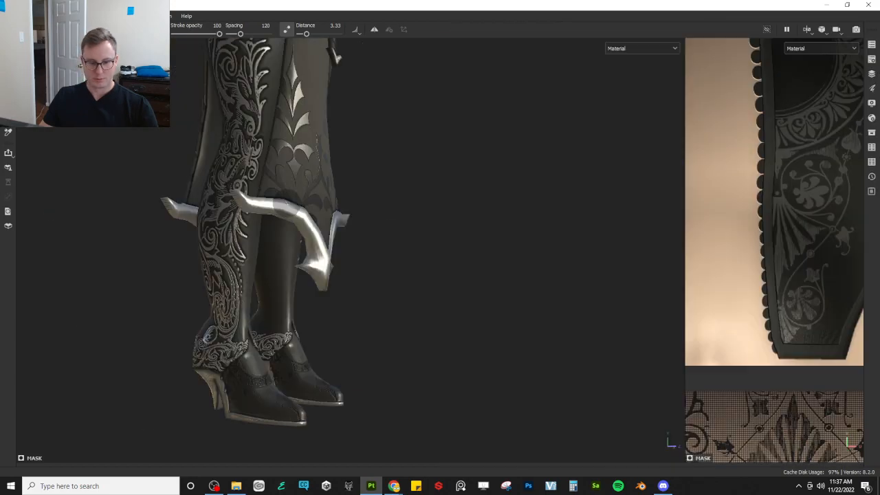
{"action": "left_click_drag", "start_coordinate": [337, 217], "coordinate": [298, 256], "text": "alt"}
{"action": "middle_click_drag", "start_coordinate": [298, 256], "coordinate": [318, 156], "text": "alt"}
{"action": "right_click_drag", "start_coordinate": [318, 156], "coordinate": [295, 303], "text": "alt"}
{"action": "left_click_drag", "start_coordinate": [286, 323], "coordinate": [214, 322], "text": "alt"}
{"action": "left_click_drag", "start_coordinate": [271, 280], "coordinate": [243, 284], "text": "alt"}
{"action": "mouse_move", "coordinate": [305, 322]}
{"action": "left_mouse_down", "text": "alt"}
{"action": "mouse_move", "coordinate": [485, 288]}
{"action": "mouse_move", "coordinate": [568, 285]}
{"action": "mouse_move", "coordinate": [299, 329]}
{"action": "mouse_move", "coordinate": [357, 303]}
{"action": "mouse_move", "coordinate": [436, 293]}
{"action": "mouse_move", "coordinate": [383, 261]}
{"action": "mouse_move", "coordinate": [418, 255]}
{"action": "mouse_move", "coordinate": [406, 228]}
{"action": "mouse_move", "coordinate": [401, 264]}
{"action": "left_mouse_up", "text": "alt"}
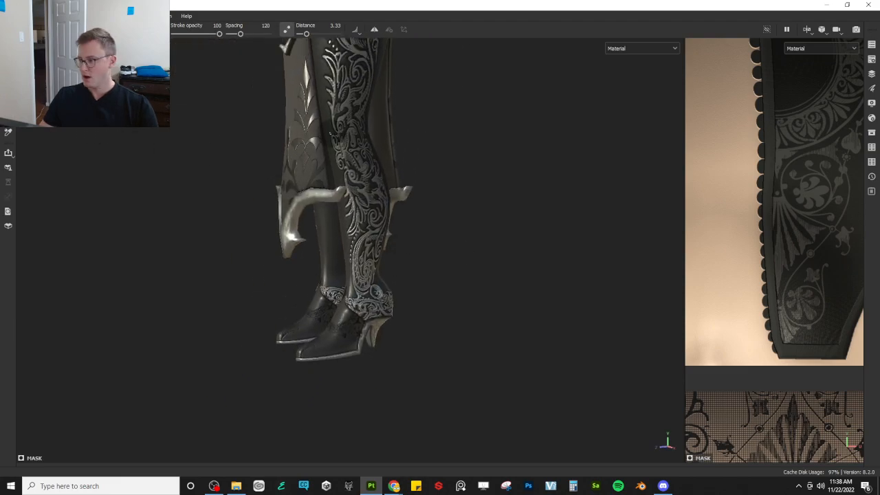
- Hide the Alma Hair, Alma Eyes, Alma Eye Lens and Alma Clothing texture sets and show Alma Body again
{"action": "key", "text": "Tab"}
{"action": "left_click_drag", "start_coordinate": [366, 178], "coordinate": [352, 182], "text": "alt"}
{"action": "right_click_drag", "start_coordinate": [351, 182], "coordinate": [301, 157], "text": "alt"}
{"action": "middle_click_drag", "start_coordinate": [302, 156], "coordinate": [278, 207], "text": "alt"}
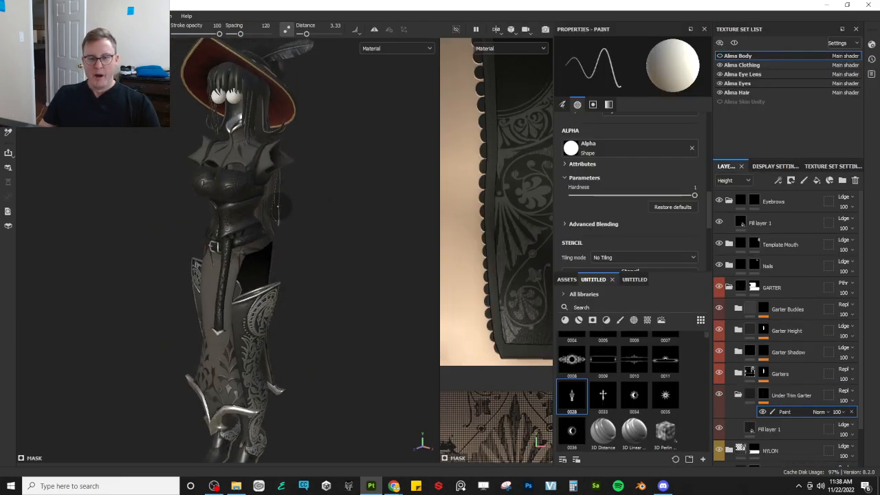
{"action": "left_click", "coordinate": [721, 93]}
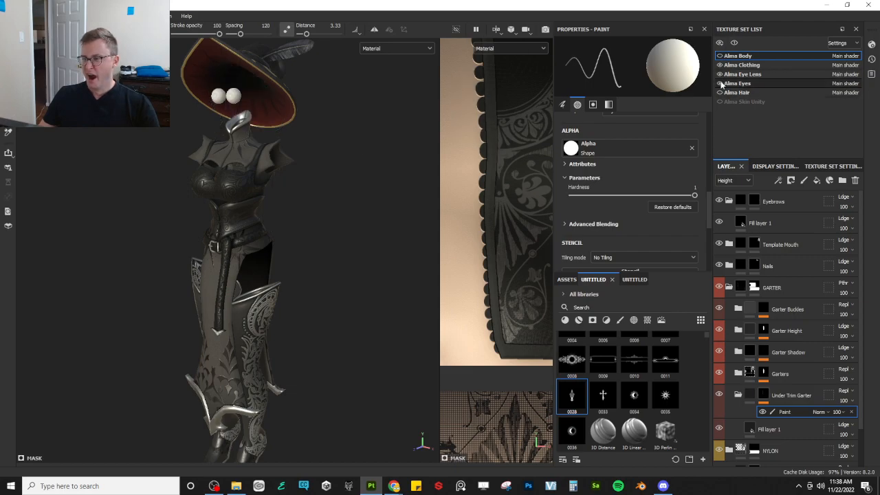
{"action": "left_click", "coordinate": [721, 83]}
{"action": "left_click", "coordinate": [720, 75]}
{"action": "left_click", "coordinate": [719, 65]}
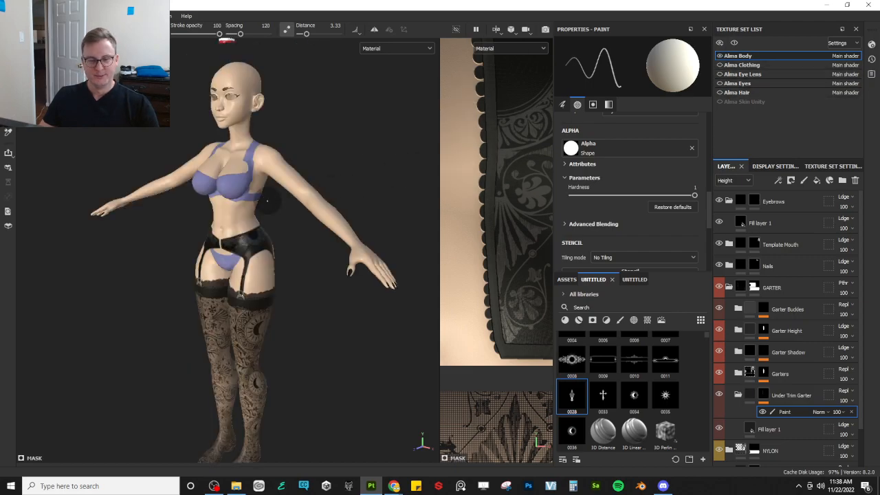
{"action": "left_click_drag", "start_coordinate": [313, 148], "coordinate": [333, 178], "text": "alt"}
{"action": "middle_click_drag", "start_coordinate": [333, 177], "coordinate": [344, 269], "text": "alt"}
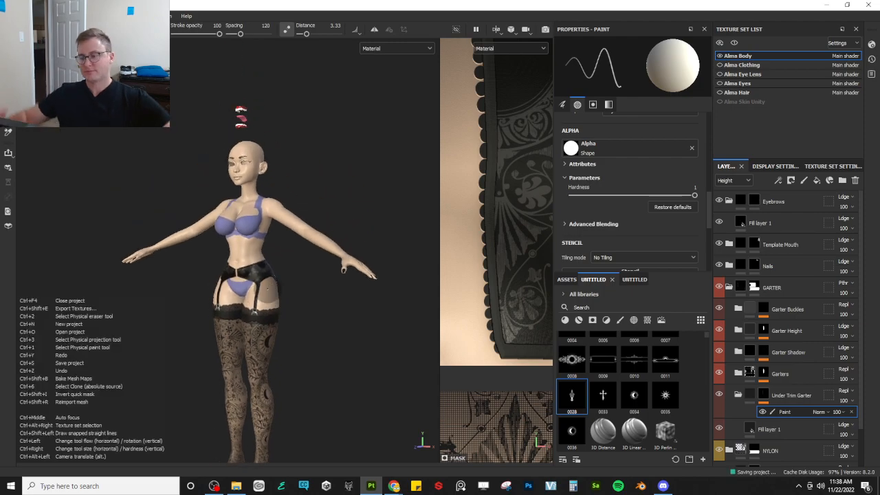
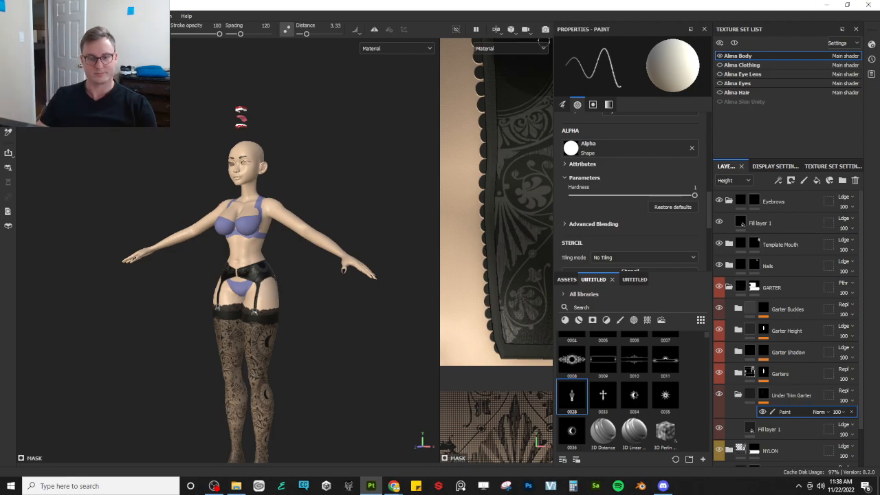
- Examine the scalloped trim along the waist edge and around the front opening of the garter belt
{"action": "scroll", "coordinate": [291, 226], "scroll_direction": "up", "scroll_amount": 5}
{"action": "middle_click_drag", "start_coordinate": [329, 184], "coordinate": [287, 241], "text": "alt"}
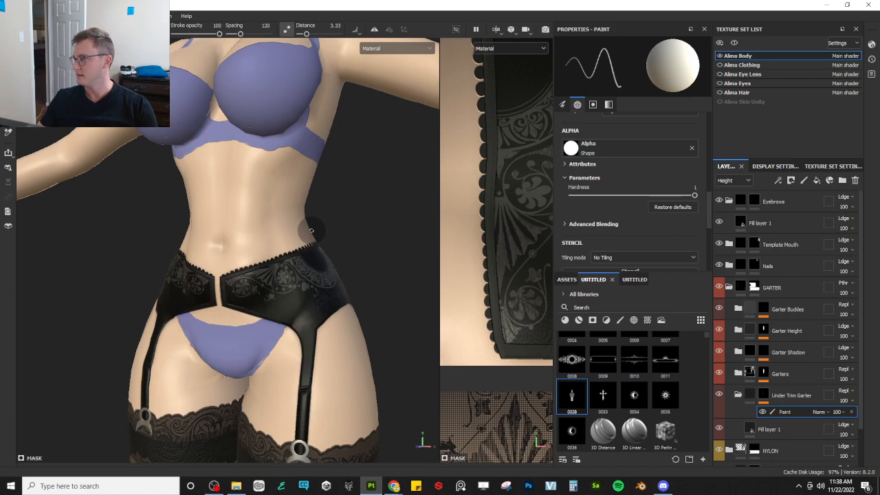
{"action": "right_click_drag", "start_coordinate": [311, 230], "coordinate": [309, 261], "text": "alt"}
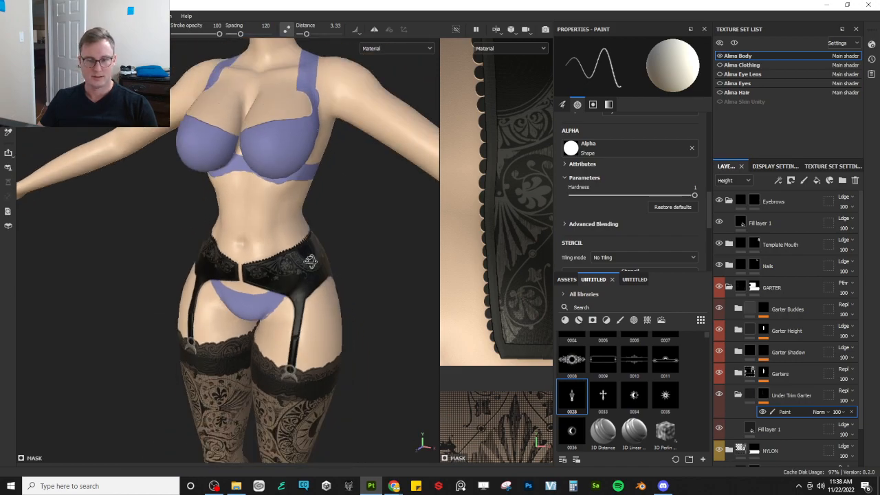
{"action": "middle_click_drag", "start_coordinate": [301, 213], "coordinate": [276, 267], "text": "alt"}
{"action": "right_click_drag", "start_coordinate": [276, 267], "coordinate": [290, 232], "text": "alt"}
{"action": "middle_click_drag", "start_coordinate": [286, 280], "coordinate": [265, 199], "text": "alt"}
{"action": "right_click_drag", "start_coordinate": [265, 200], "coordinate": [234, 310], "text": "alt"}
{"action": "middle_click_drag", "start_coordinate": [234, 310], "coordinate": [270, 323], "text": "alt"}
{"action": "right_click_drag", "start_coordinate": [230, 268], "coordinate": [222, 297], "text": "alt"}
{"action": "middle_click_drag", "start_coordinate": [222, 297], "coordinate": [234, 259], "text": "alt"}
{"action": "left_click_drag", "start_coordinate": [240, 235], "coordinate": [250, 235], "text": "alt"}
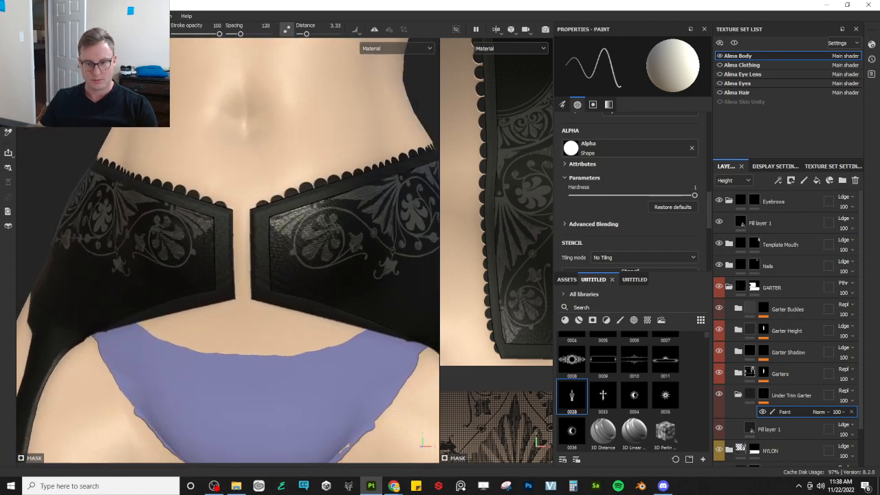
{"action": "right_click_drag", "start_coordinate": [250, 235], "coordinate": [247, 247], "text": "alt"}
{"action": "left_click_drag", "start_coordinate": [240, 223], "coordinate": [246, 223], "text": "alt+shift"}
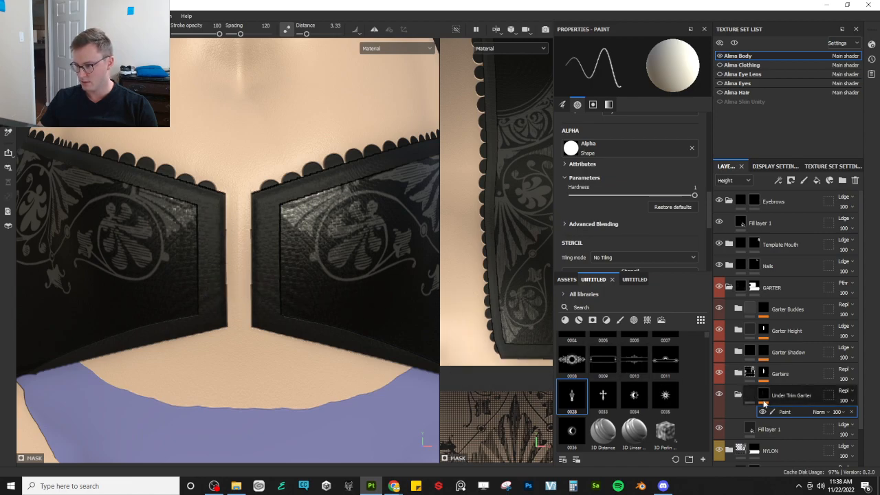
- Search the brush alphas for "alpha shape" and set the Shape Brick alpha
{"action": "left_click", "coordinate": [613, 148]}
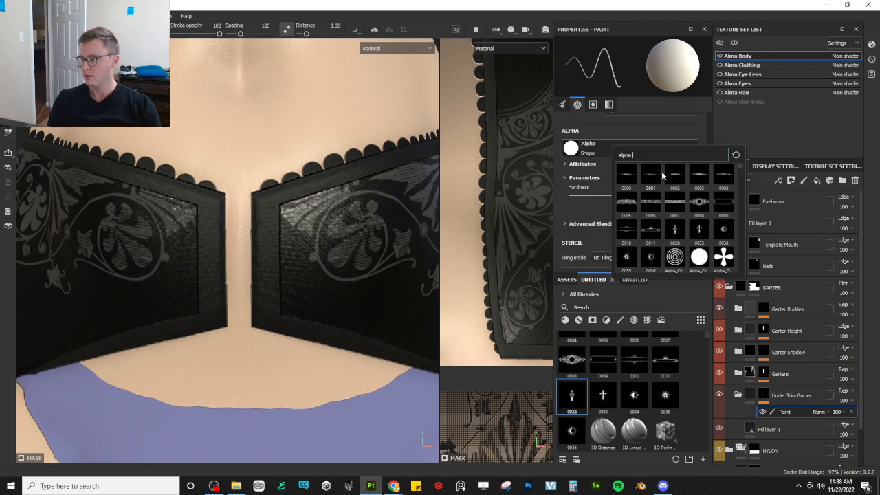
{"action": "type", "text": "shape"}
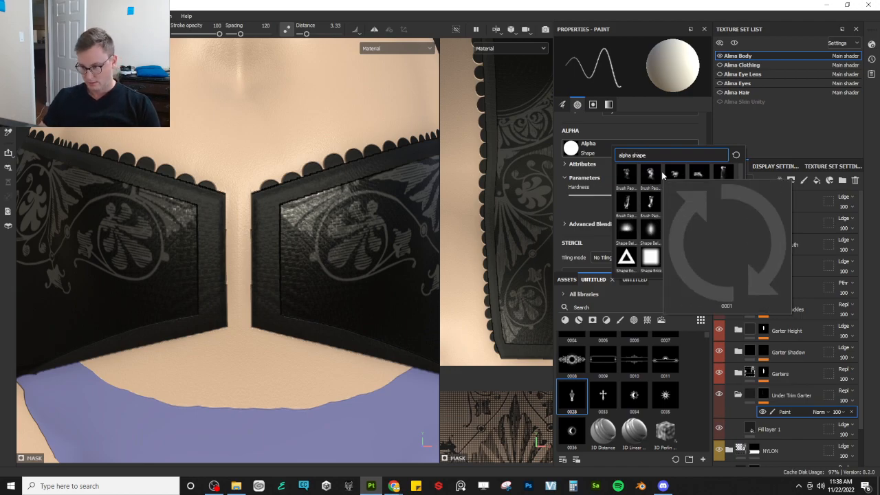
{"action": "left_click", "coordinate": [651, 257]}
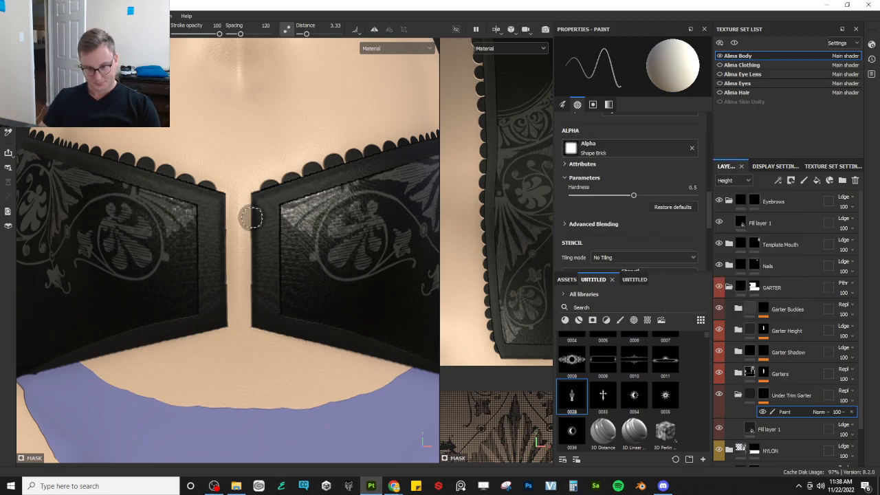
- Try to paint brick-shaped tabs along the inner edges of the garter belt's front opening
{"action": "mouse_move", "coordinate": [251, 217]}
{"action": "left_mouse_down"}
{"action": "mouse_move", "coordinate": [245, 318]}
{"action": "mouse_move", "coordinate": [255, 335]}
{"action": "left_mouse_up"}
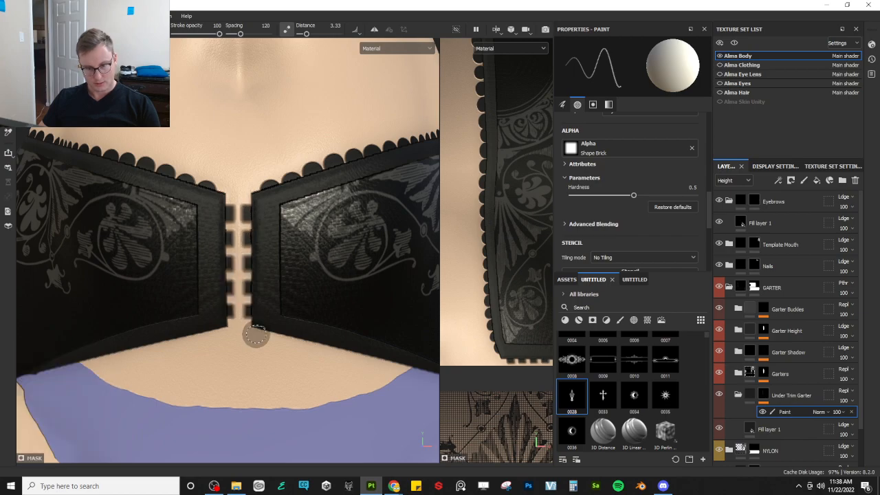
{"action": "key", "text": "ctrl+z"}
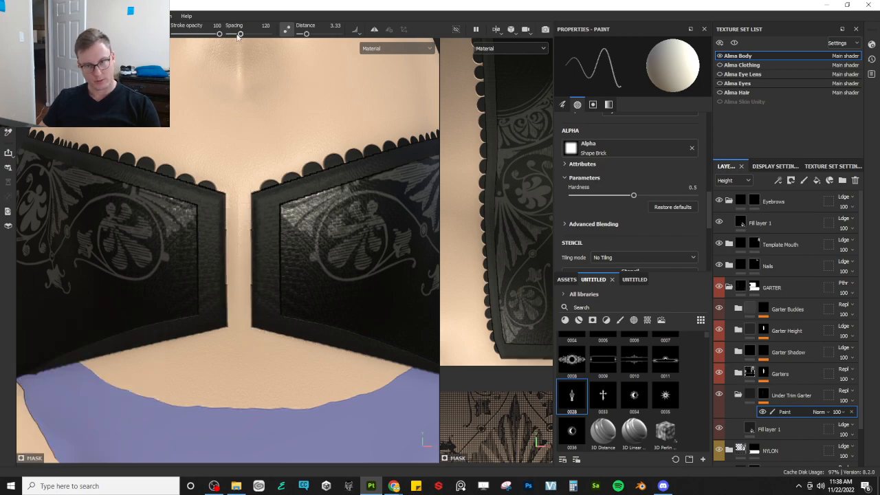
{"action": "left_click", "coordinate": [249, 213]}
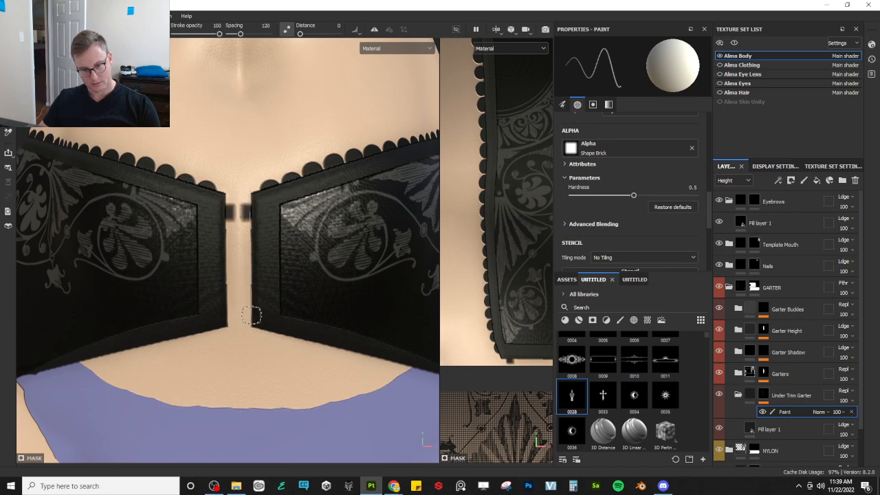
{"action": "key", "text": "ctrl+z"}
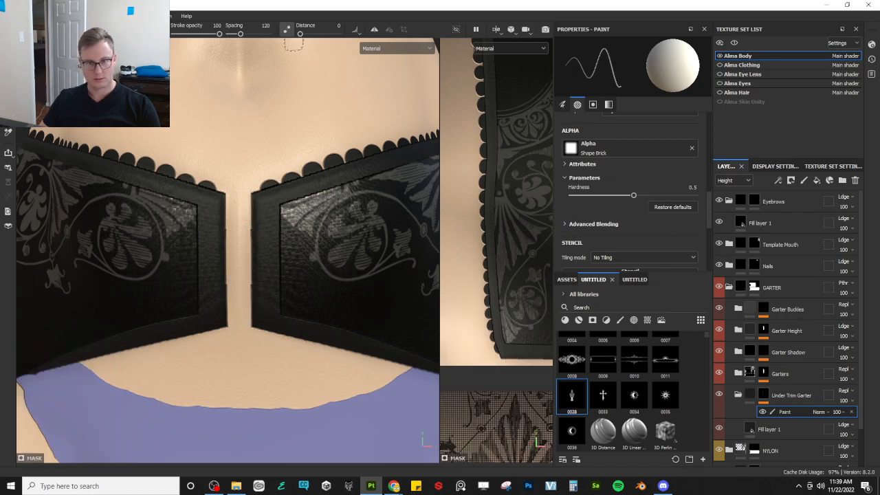
- Turn off lazy mouse and set the brush spacing to 5 and the alpha hardness to 0.9
{"action": "left_click", "coordinate": [289, 31]}
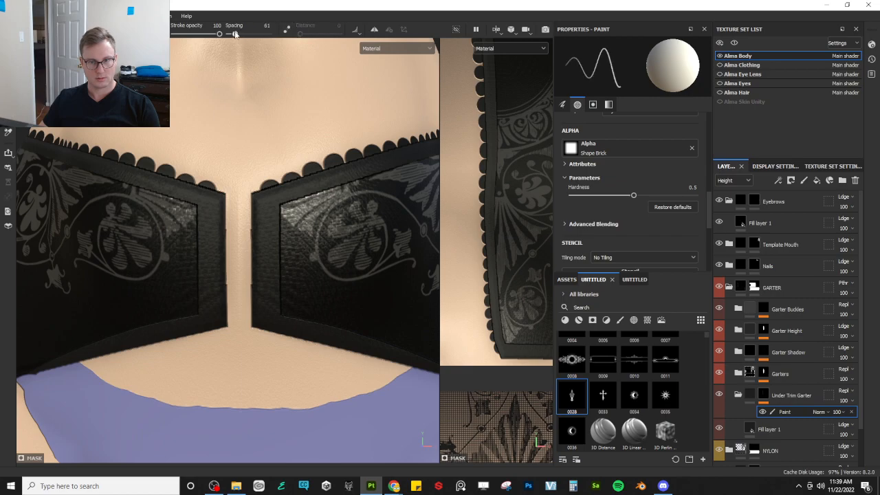
{"action": "left_click_drag", "start_coordinate": [235, 34], "coordinate": [224, 35]}
{"action": "left_click_drag", "start_coordinate": [632, 197], "coordinate": [696, 197]}
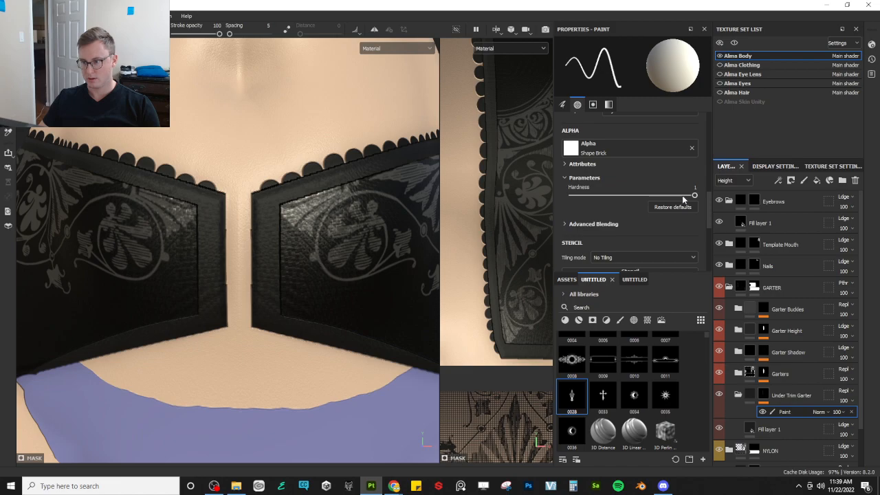
- Paint a straight vertical strip along both inner edges of the garter belt's front opening, leaving a thin central gap
{"action": "left_click", "coordinate": [253, 209]}
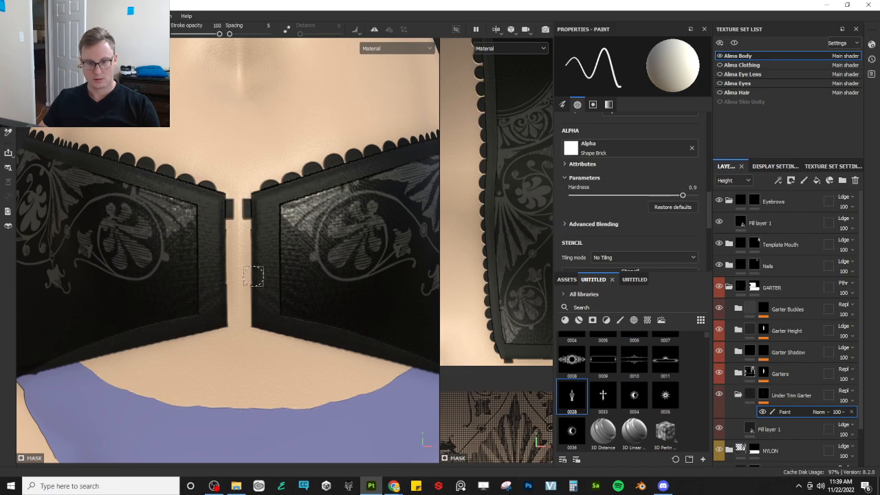
{"action": "left_click", "coordinate": [252, 317], "text": "shift"}
{"action": "key", "text": "ctrl+z"}
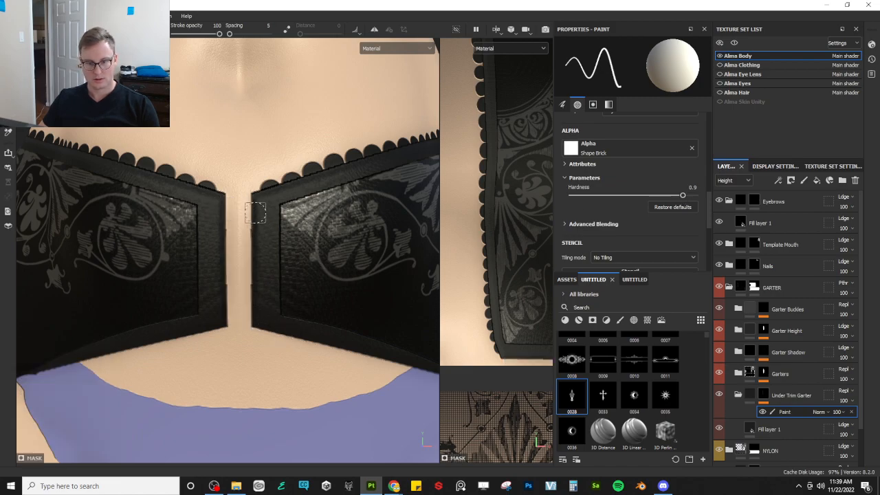
{"action": "left_click", "coordinate": [249, 209]}
{"action": "key", "text": "ctrl+z"}
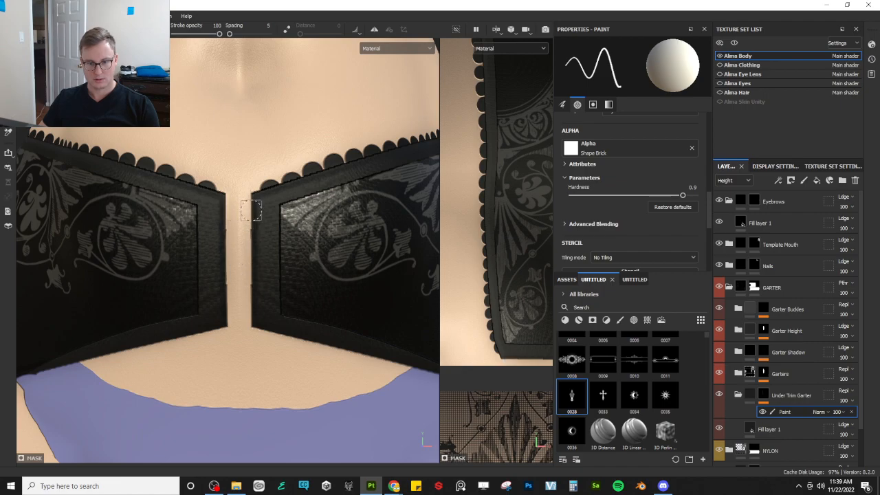
{"action": "left_click", "coordinate": [250, 209]}
{"action": "key", "text": "ctrl+z"}
{"action": "left_click", "coordinate": [249, 210]}
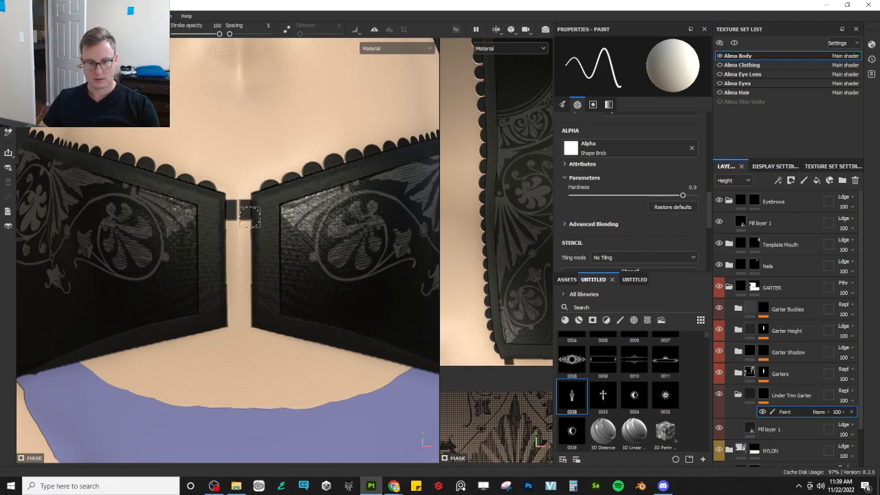
{"action": "left_click", "coordinate": [247, 313], "text": "shift"}
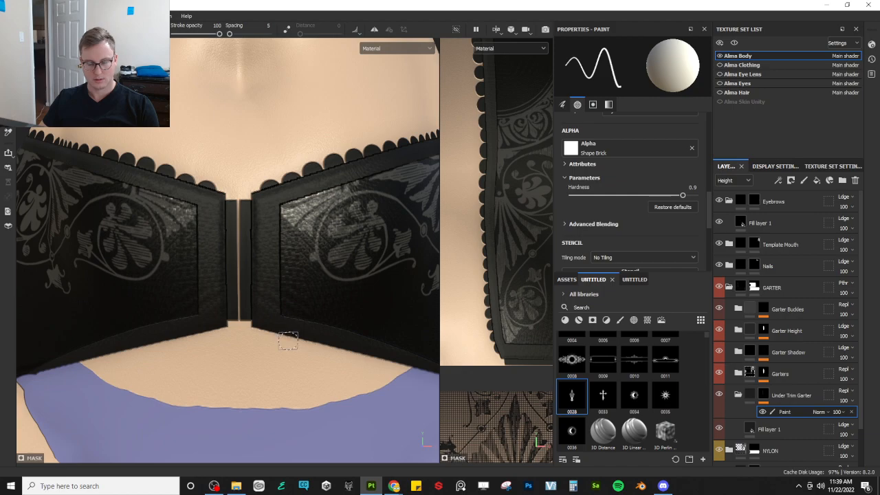
- Examine the front closure strips and the scalloped trim on the whole figure and close up
{"action": "scroll", "coordinate": [291, 298], "scroll_direction": "down", "scroll_amount": 6}
{"action": "left_click_drag", "start_coordinate": [277, 301], "coordinate": [301, 309], "text": "alt"}
{"action": "scroll", "coordinate": [293, 307], "scroll_direction": "up", "scroll_amount": 3}
{"action": "scroll", "coordinate": [292, 307], "scroll_direction": "down", "scroll_amount": 5}
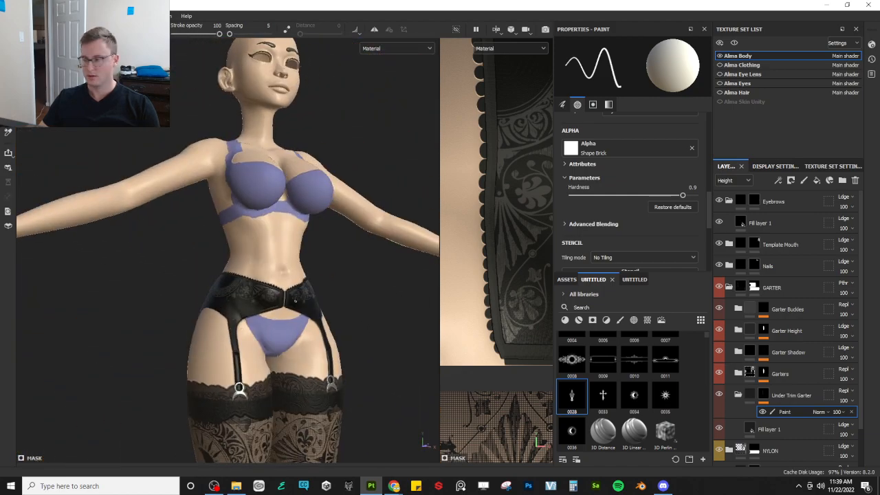
{"action": "scroll", "coordinate": [300, 311], "scroll_direction": "up", "scroll_amount": 4}
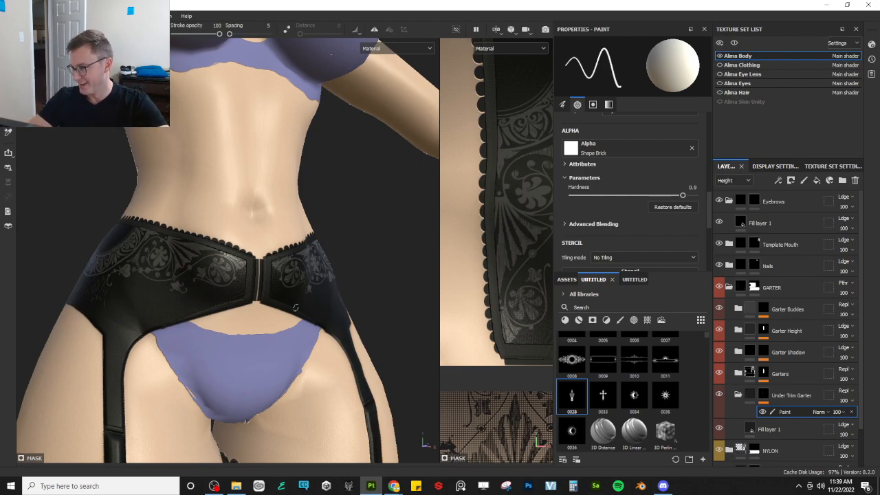
{"action": "scroll", "coordinate": [296, 307], "scroll_direction": "up", "scroll_amount": 10}
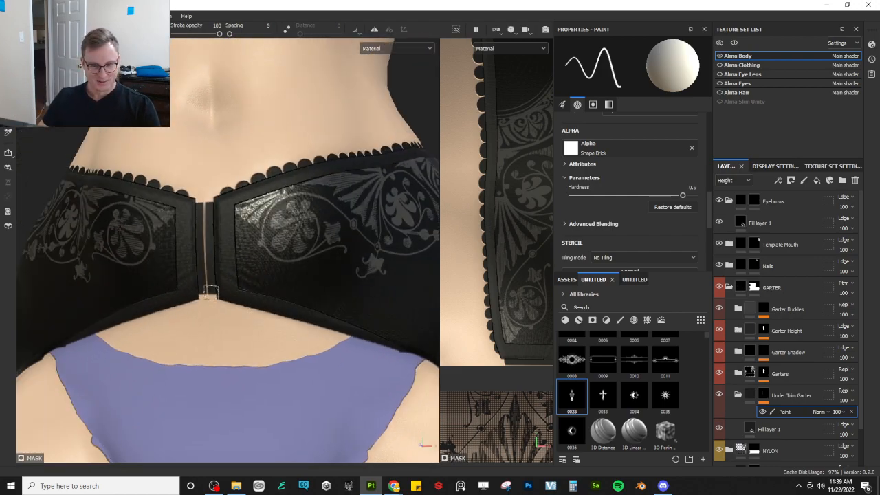
{"action": "left_click_drag", "start_coordinate": [249, 275], "coordinate": [241, 312], "text": "alt"}
{"action": "scroll", "coordinate": [250, 314], "scroll_direction": "up", "scroll_amount": 3}
{"action": "scroll", "coordinate": [250, 314], "scroll_direction": "down", "scroll_amount": 4}
{"action": "scroll", "coordinate": [255, 289], "scroll_direction": "down", "scroll_amount": 3}
{"action": "scroll", "coordinate": [248, 310], "scroll_direction": "up", "scroll_amount": 3}
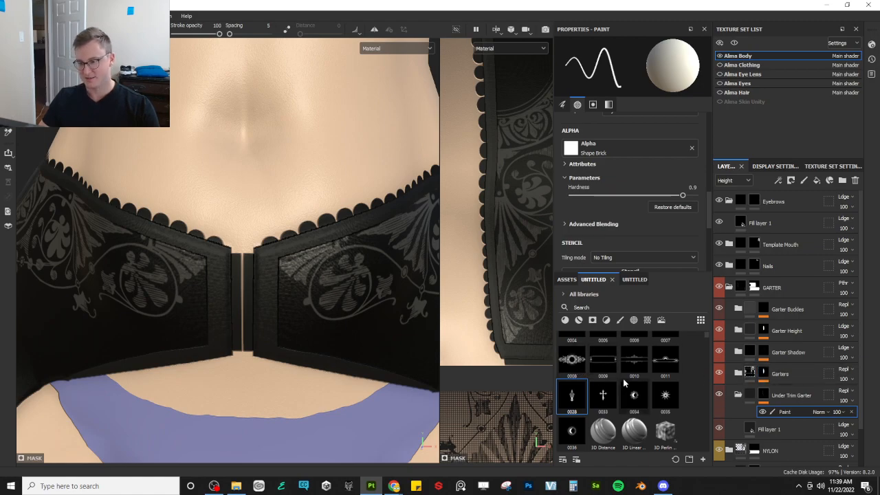
{"action": "scroll", "coordinate": [652, 365], "scroll_direction": "up", "scroll_amount": 2}
{"action": "left_click", "coordinate": [739, 394]}
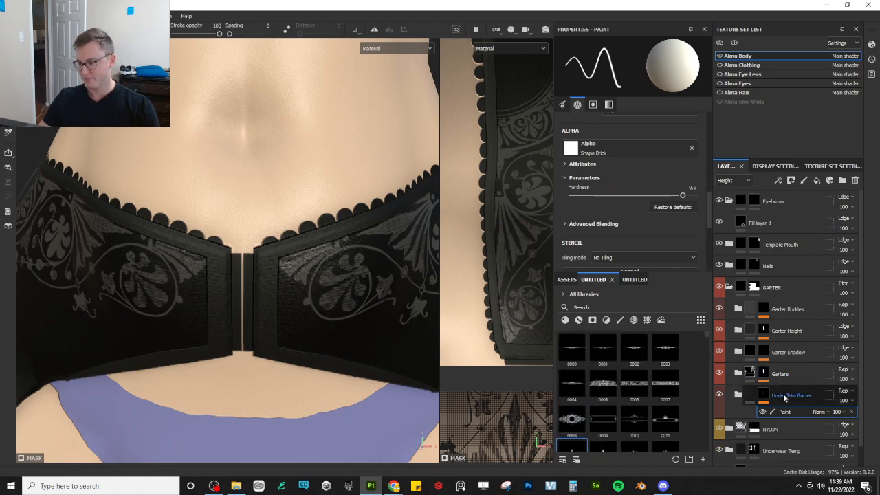
{"action": "left_click", "coordinate": [786, 397]}
{"action": "left_click", "coordinate": [634, 281]}
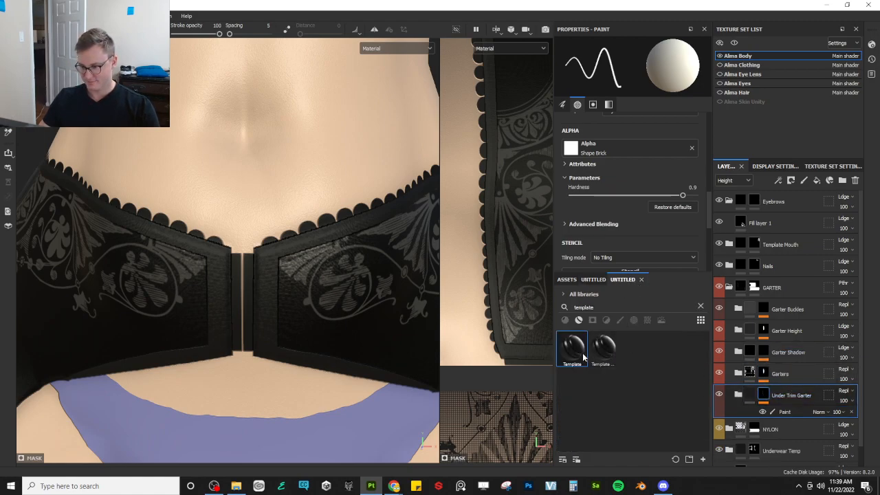
{"action": "left_click_drag", "start_coordinate": [582, 355], "coordinate": [758, 379]}
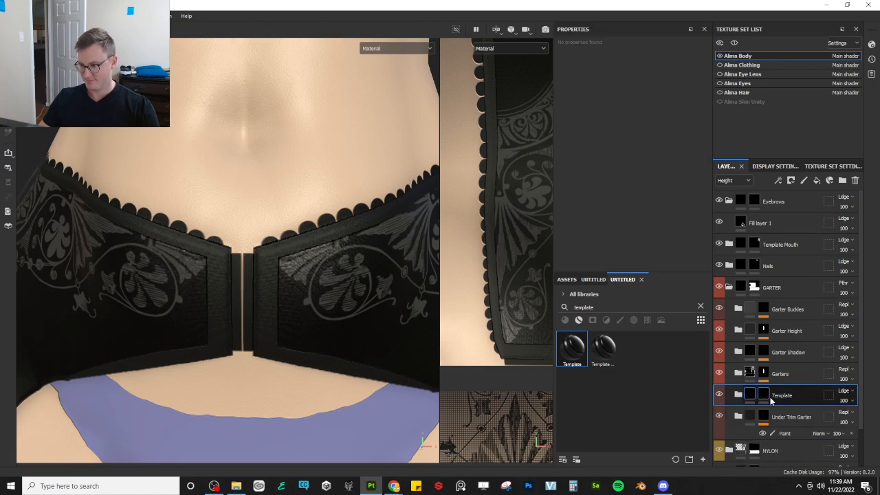
{"action": "double_click", "coordinate": [782, 396]}
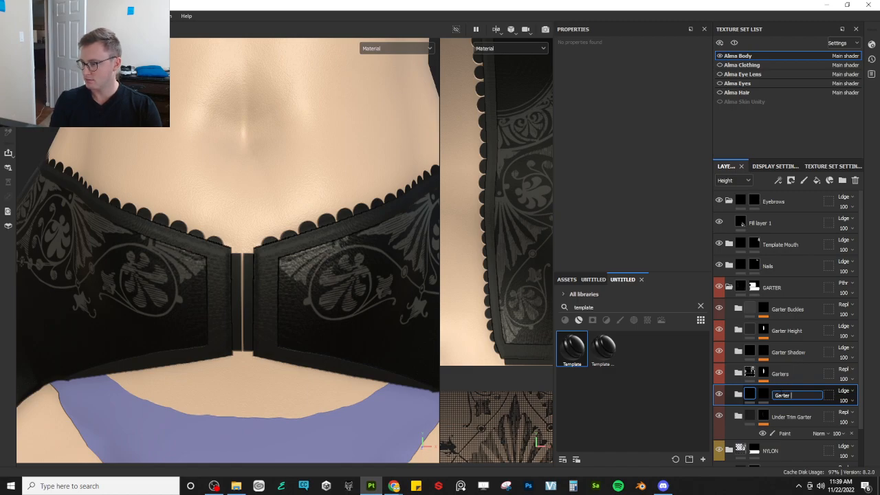
{"action": "key", "text": "Escape"}
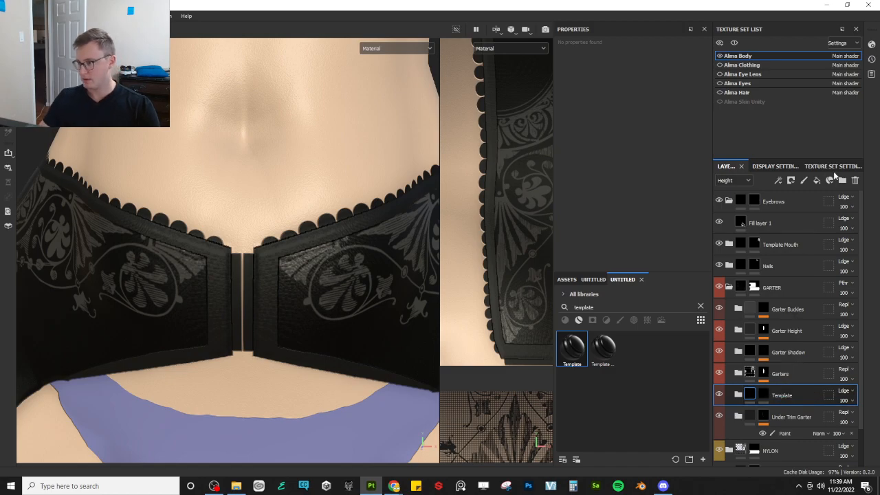
{"action": "left_click", "coordinate": [856, 181]}
- Add a paint effect to the mask of the Garter Buckles folder
{"action": "left_click", "coordinate": [764, 310]}
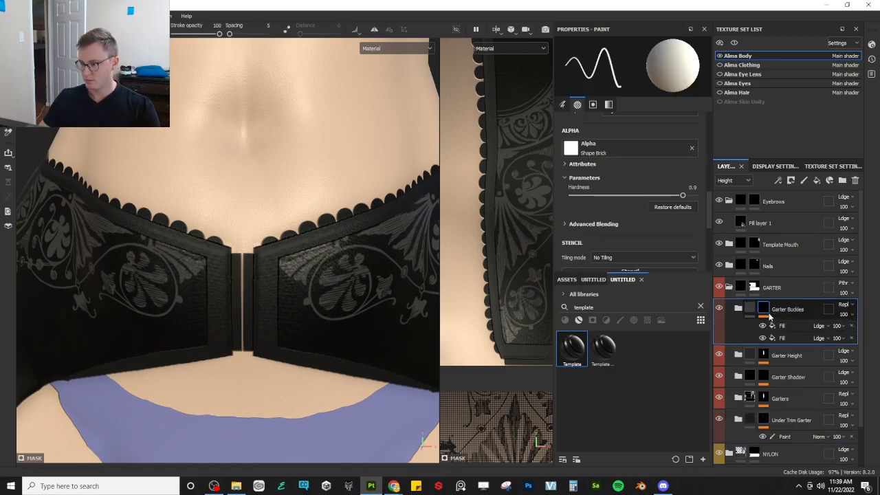
{"action": "right_click", "coordinate": [766, 314]}
{"action": "left_click", "coordinate": [791, 311]}
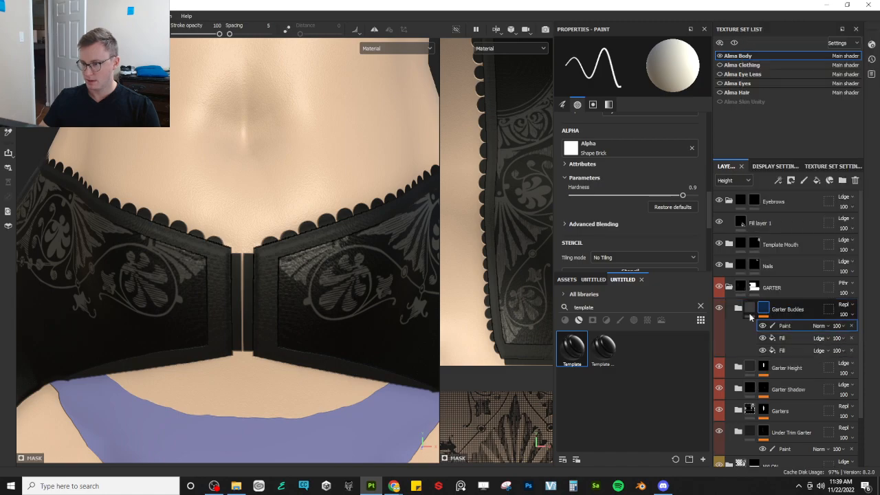
- Search the brush alphas for "alpha buck" and replace the current alpha with Buckle_Alpha
{"action": "left_click", "coordinate": [692, 148]}
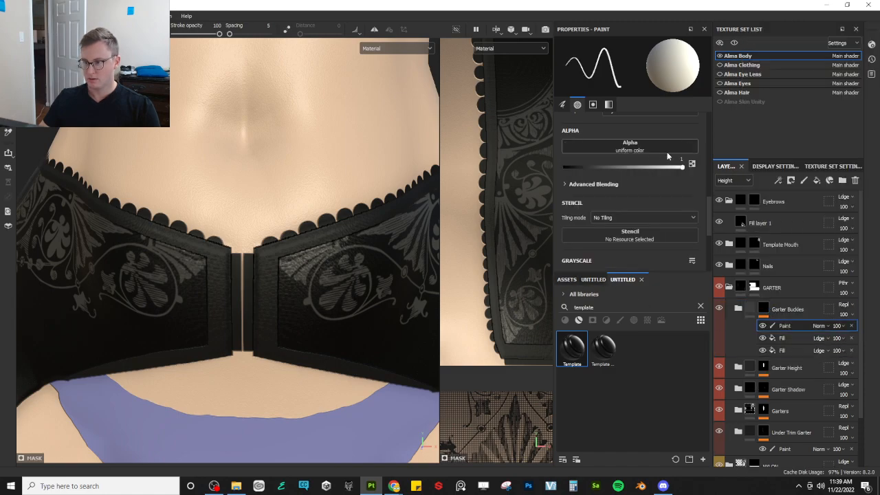
{"action": "left_click", "coordinate": [652, 151]}
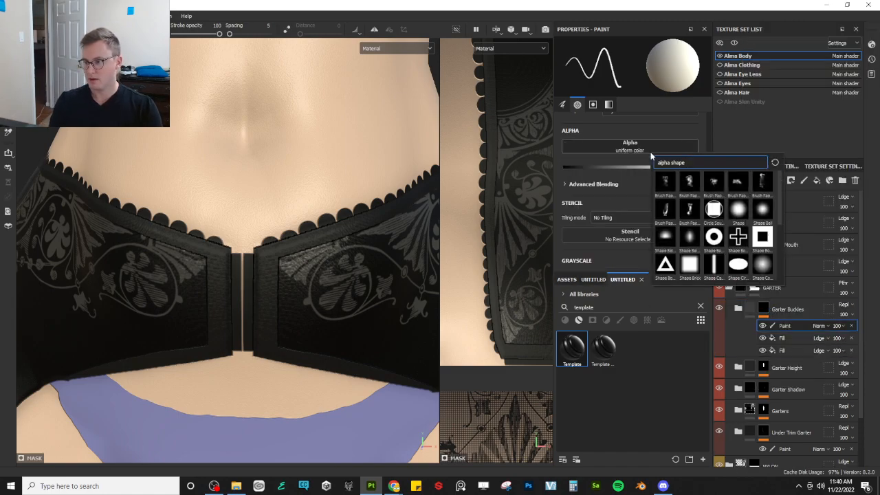
{"action": "type", "text": "alpha buck"}
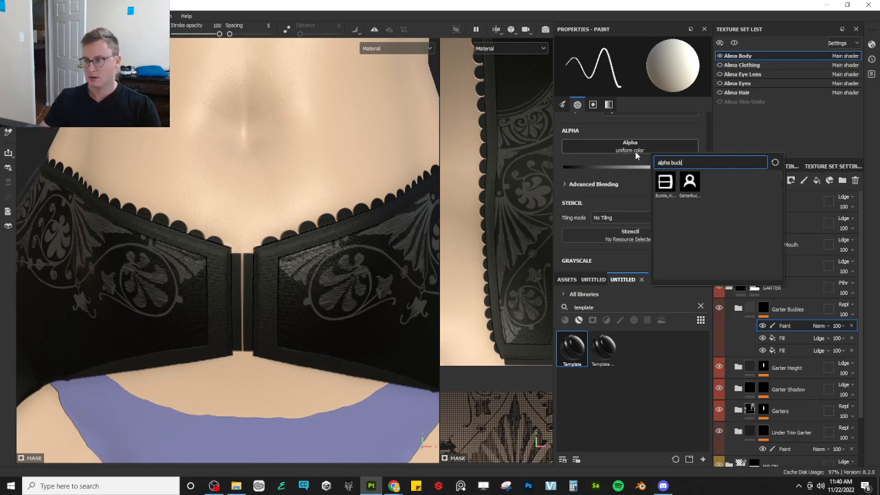
{"action": "left_click", "coordinate": [665, 183]}
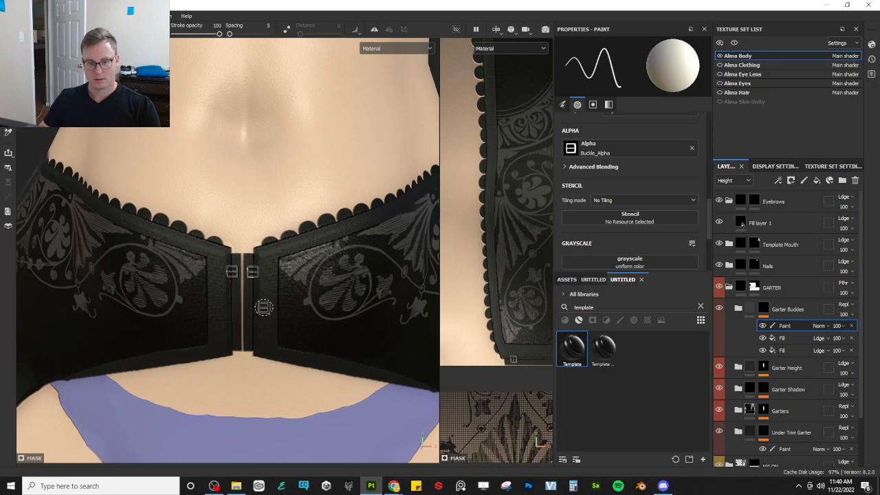
- Stamp three buckles across the front closure gap, at the top, middle and lower part of the garter belt's strips
{"action": "left_click", "coordinate": [243, 269]}
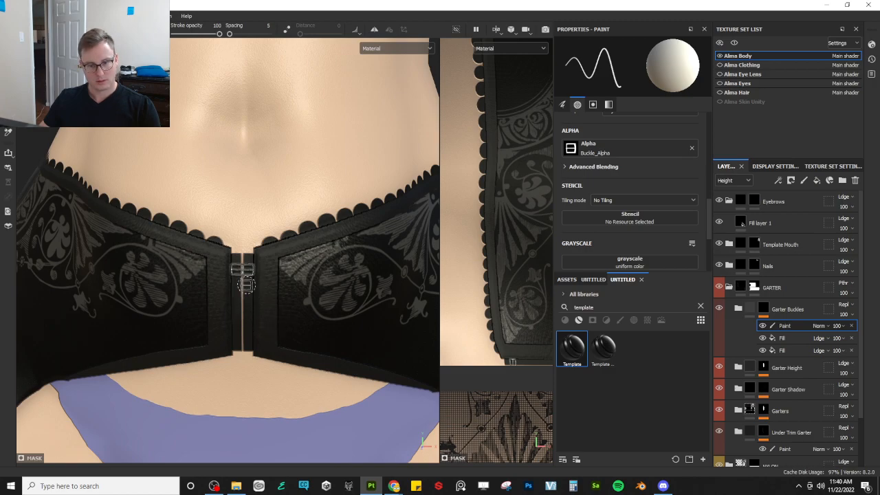
{"action": "scroll", "coordinate": [246, 286], "scroll_direction": "up", "scroll_amount": 3}
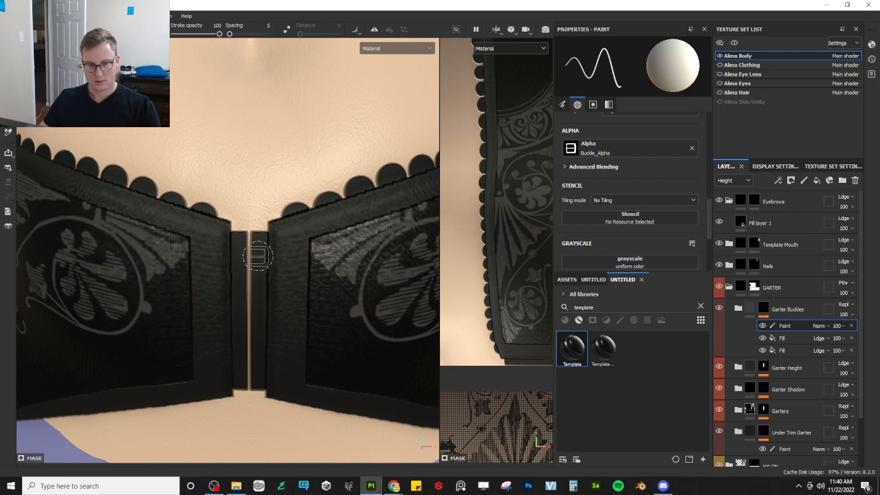
{"action": "left_click", "coordinate": [250, 256]}
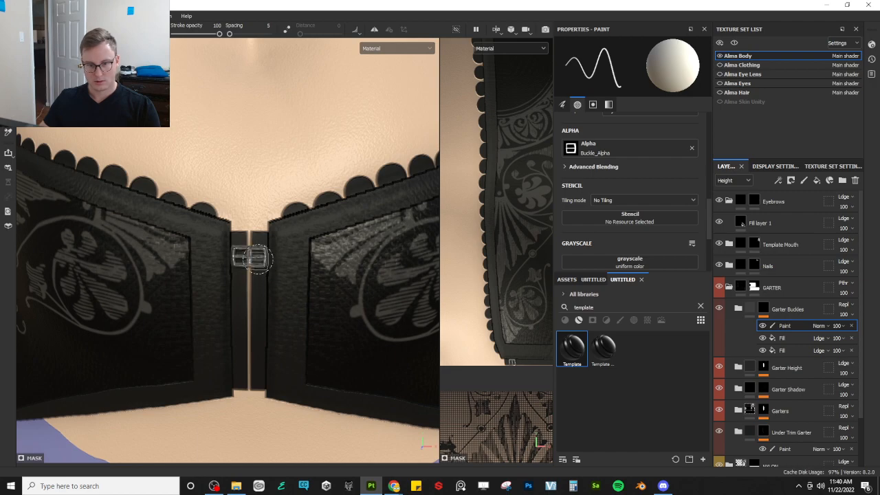
{"action": "left_click", "coordinate": [250, 309]}
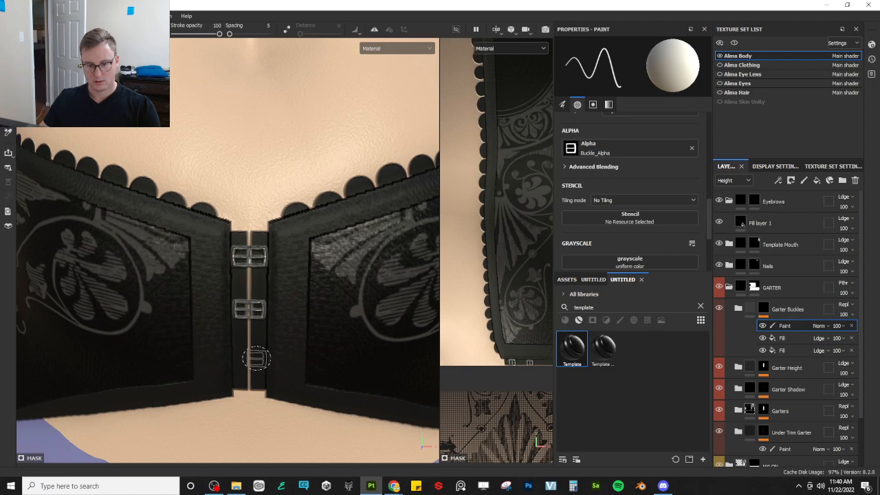
{"action": "left_click", "coordinate": [251, 358]}
{"action": "key", "text": "ctrl+z"}
{"action": "left_click", "coordinate": [255, 359]}
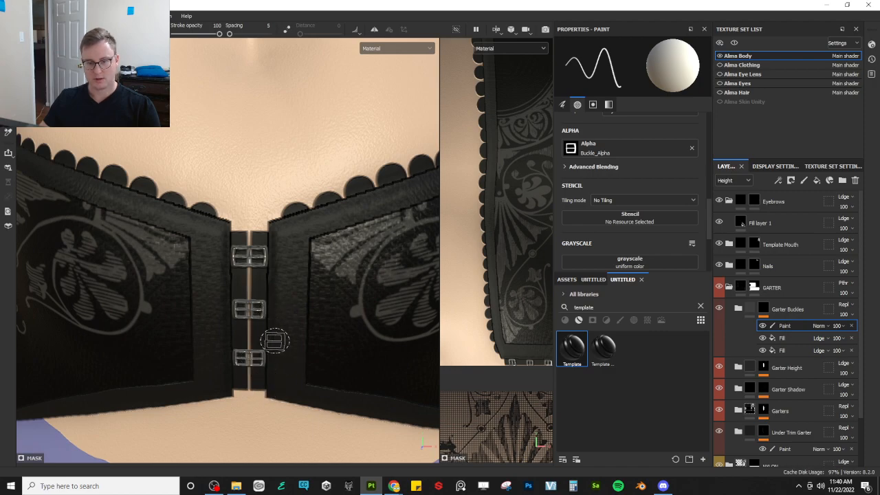
{"action": "left_click_drag", "start_coordinate": [275, 342], "coordinate": [289, 333], "text": "alt"}
{"action": "key", "text": "ctrl+z"}
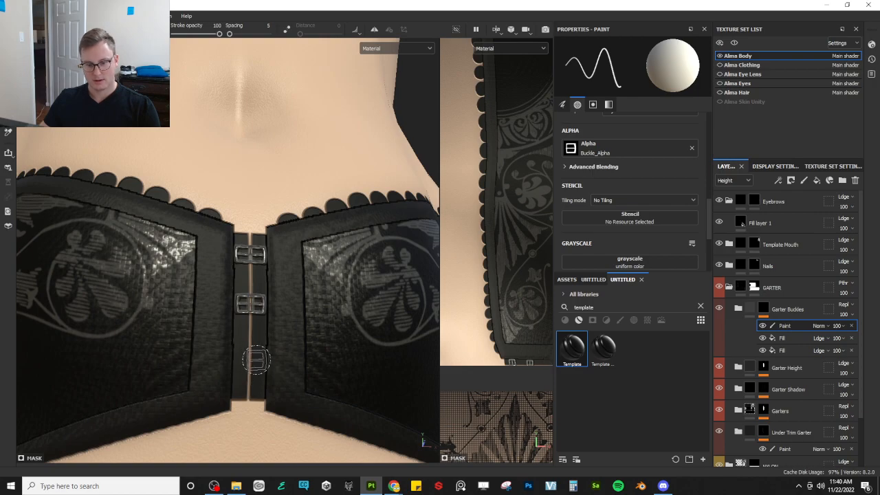
{"action": "left_click", "coordinate": [256, 360]}
- Stamp a larger, upright buckle on the front garter strap, just below the diagonal fold
{"action": "left_click_drag", "start_coordinate": [298, 394], "coordinate": [165, 312], "text": "alt"}
{"action": "scroll", "coordinate": [293, 332], "scroll_direction": "down", "scroll_amount": 6}
{"action": "scroll", "coordinate": [254, 337], "scroll_direction": "down", "scroll_amount": 5}
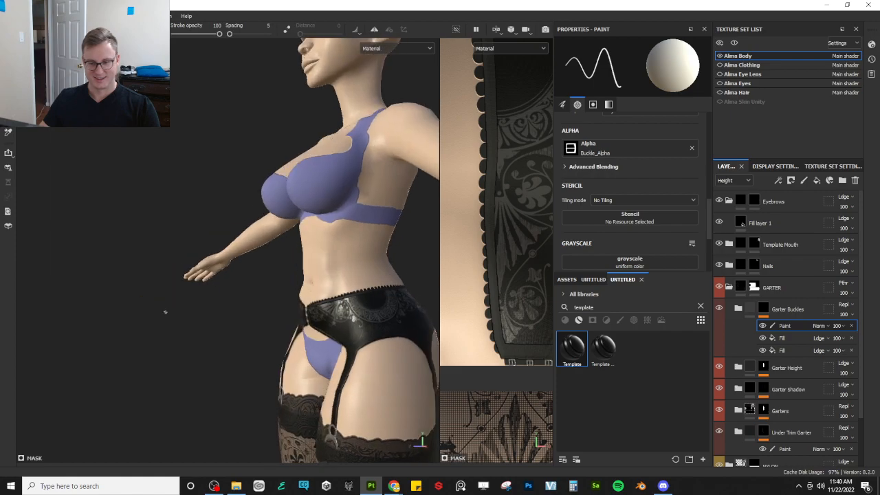
{"action": "left_click_drag", "start_coordinate": [275, 297], "coordinate": [285, 296], "text": "alt"}
{"action": "left_click_drag", "start_coordinate": [395, 299], "coordinate": [358, 306], "text": "alt"}
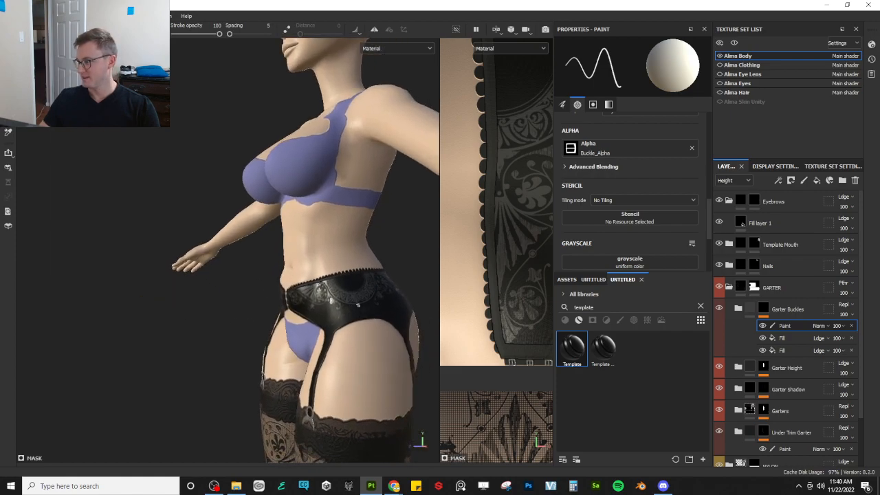
{"action": "scroll", "coordinate": [359, 306], "scroll_direction": "up", "scroll_amount": 4}
{"action": "left_click_drag", "start_coordinate": [339, 345], "coordinate": [358, 378], "text": "alt"}
{"action": "middle_click_drag", "start_coordinate": [255, 410], "coordinate": [232, 320], "text": "alt"}
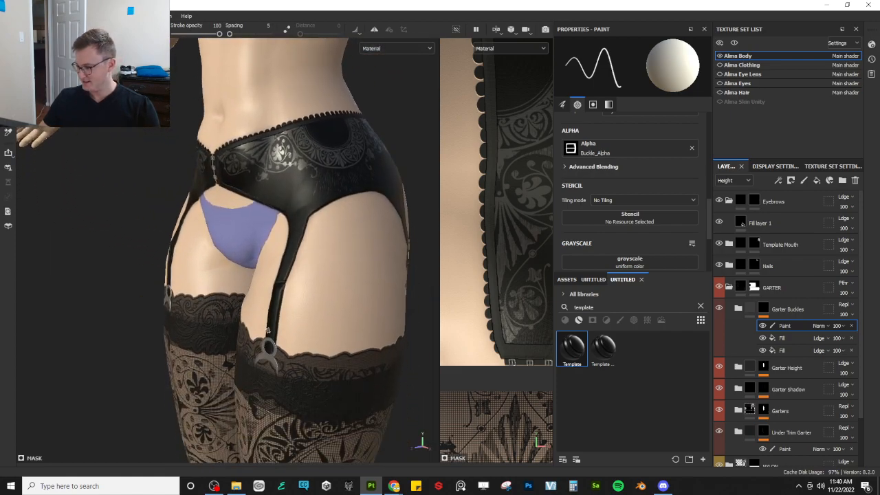
{"action": "scroll", "coordinate": [296, 313], "scroll_direction": "up", "scroll_amount": 2}
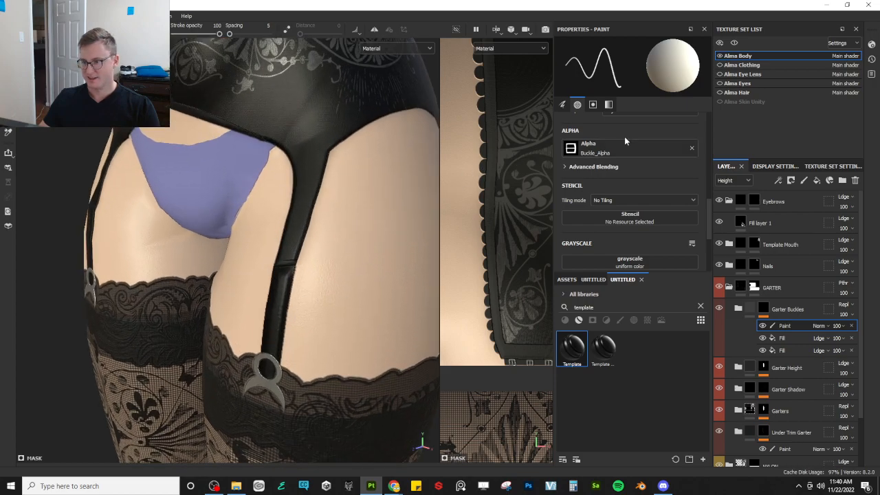
{"action": "left_click_drag", "start_coordinate": [349, 259], "coordinate": [296, 297], "text": "alt"}
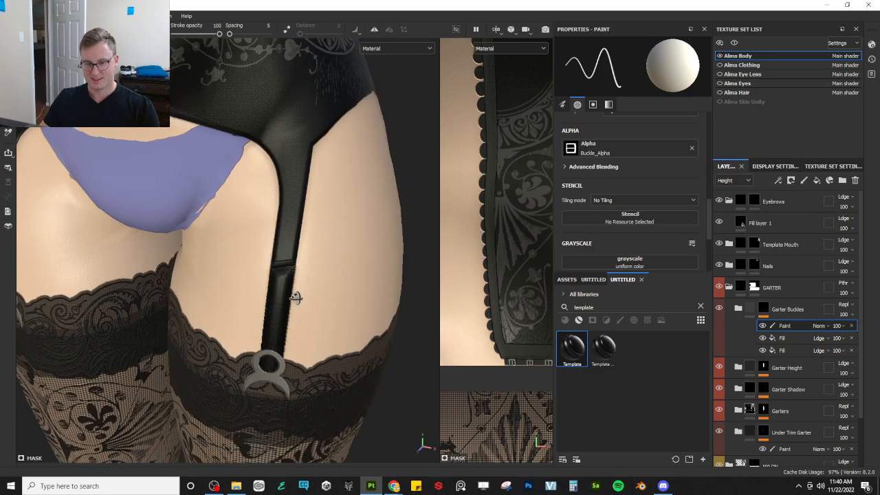
{"action": "right_click_drag", "start_coordinate": [275, 276], "coordinate": [278, 277], "text": "ctrl"}
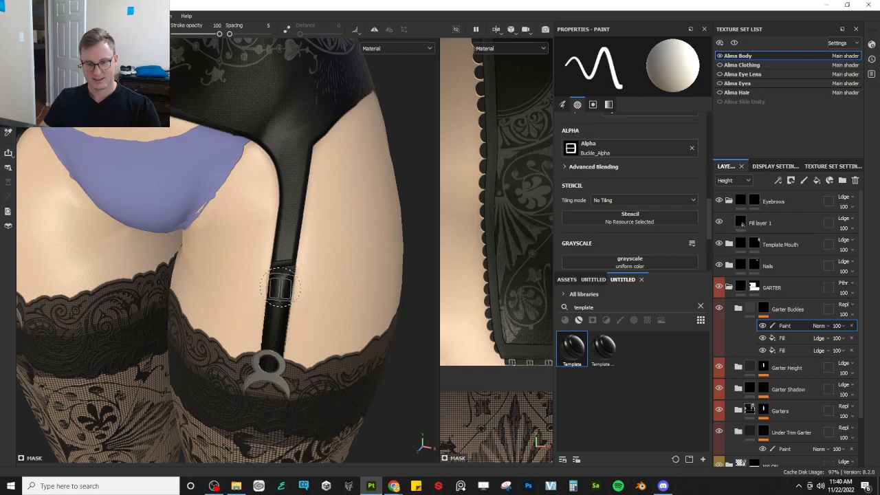
{"action": "left_click_drag", "start_coordinate": [280, 290], "coordinate": [346, 213], "text": "alt"}
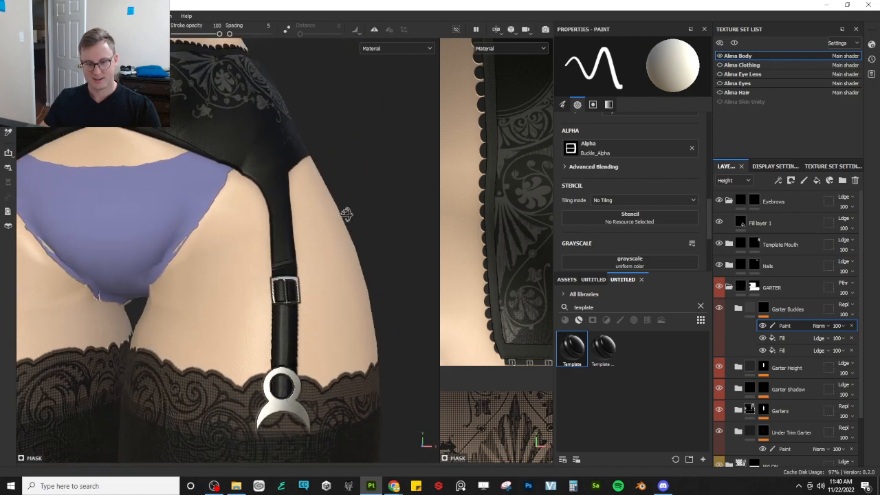
{"action": "left_click_drag", "start_coordinate": [290, 291], "coordinate": [281, 289], "text": "alt"}
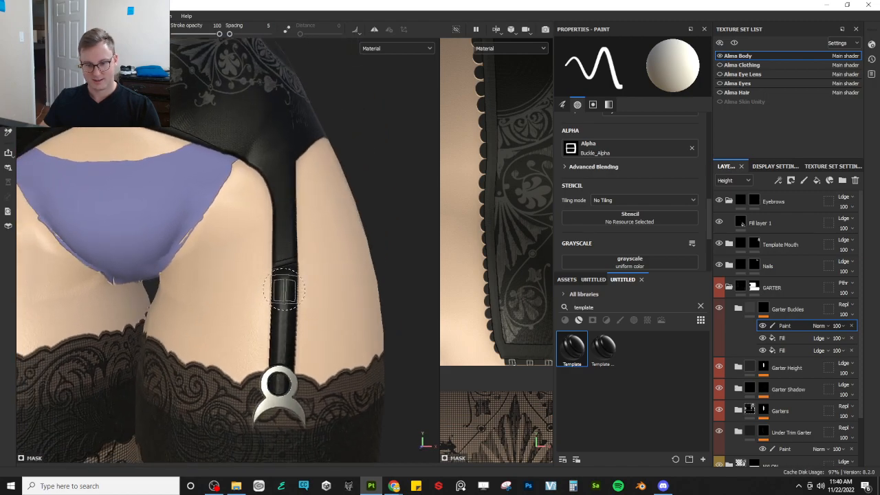
- Stamp a slightly larger buckle on the rear garter strap, between its fold and the ring clasp
{"action": "scroll", "coordinate": [330, 233], "scroll_direction": "down", "scroll_amount": 5}
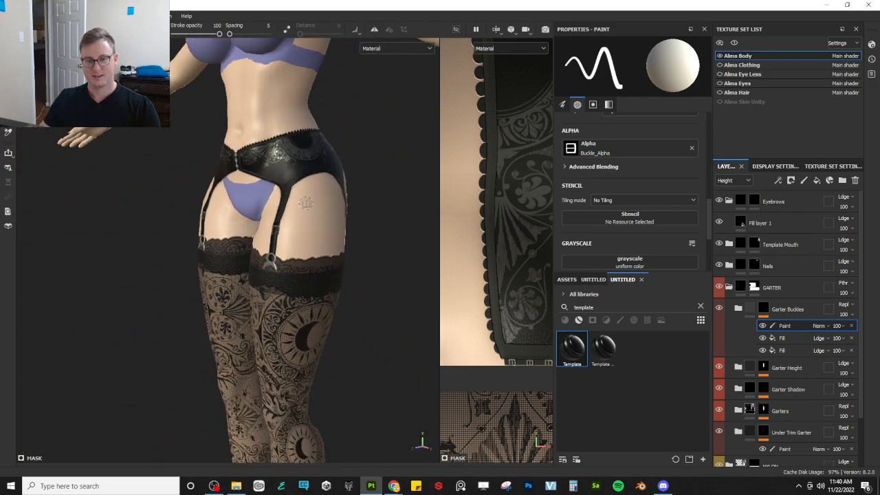
{"action": "left_click_drag", "start_coordinate": [306, 203], "coordinate": [159, 228], "text": "alt"}
{"action": "scroll", "coordinate": [272, 227], "scroll_direction": "up", "scroll_amount": 5}
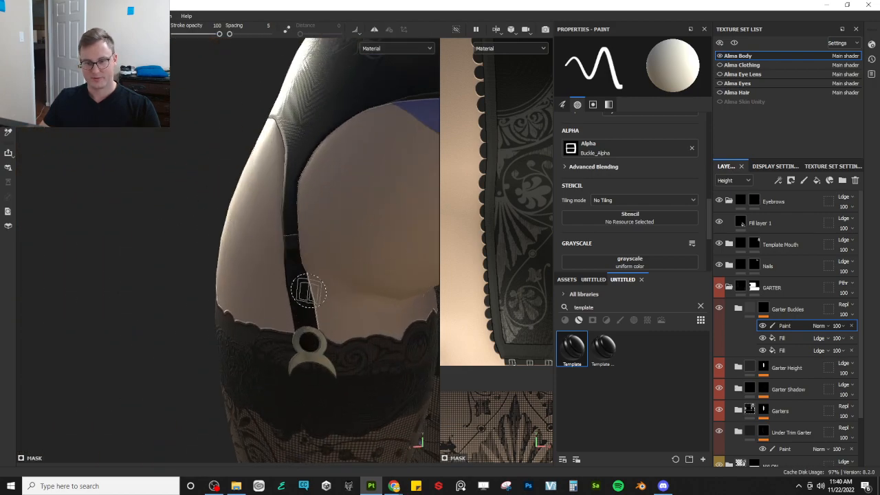
{"action": "left_click_drag", "start_coordinate": [308, 292], "coordinate": [302, 277], "text": "alt"}
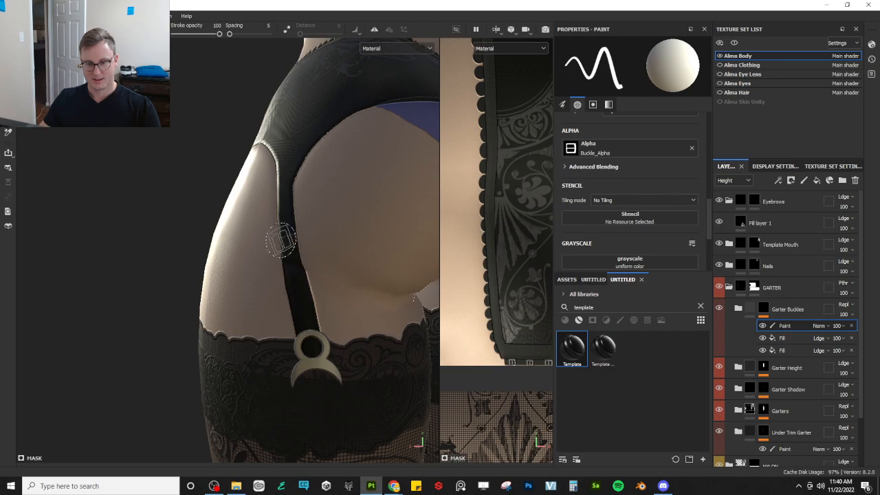
{"action": "left_click_drag", "start_coordinate": [281, 240], "coordinate": [374, 255], "text": "alt"}
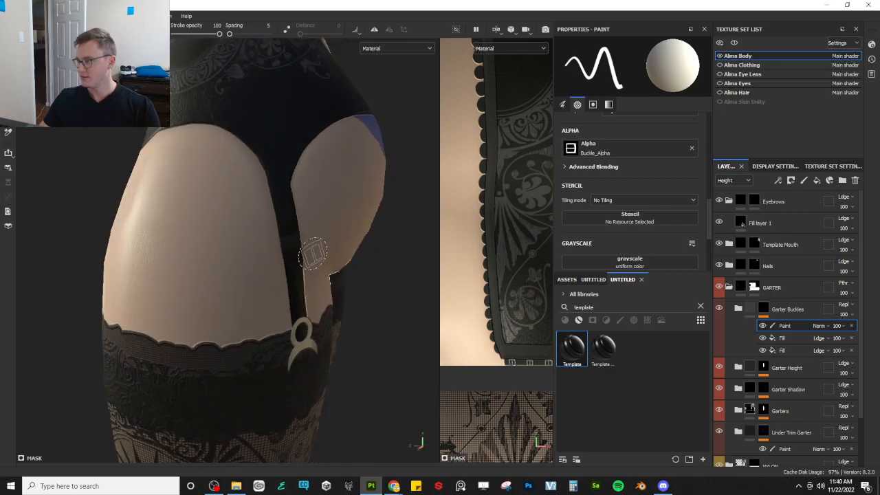
{"action": "left_click_drag", "start_coordinate": [309, 255], "coordinate": [326, 257], "text": "alt"}
{"action": "left_click_drag", "start_coordinate": [214, 285], "coordinate": [307, 283], "text": "alt"}
{"action": "mouse_move", "coordinate": [156, 245]}
{"action": "left_mouse_down", "text": "alt"}
{"action": "mouse_move", "coordinate": [89, 256]}
{"action": "mouse_move", "coordinate": [268, 305]}
{"action": "left_mouse_up", "text": "alt"}
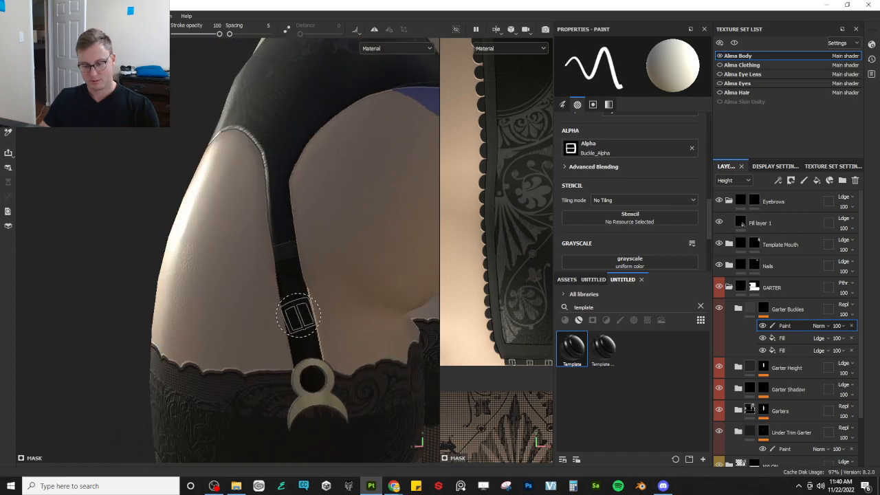
{"action": "key", "text": "bracketright"}
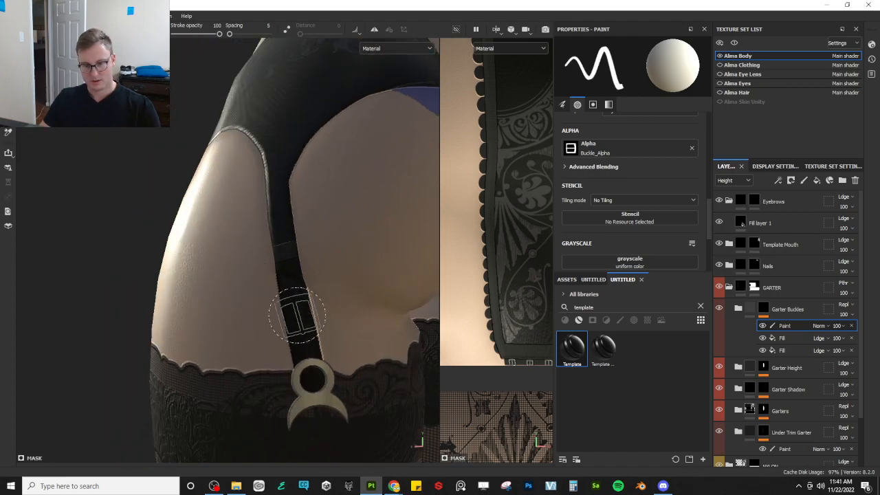
{"action": "left_click", "coordinate": [297, 315]}
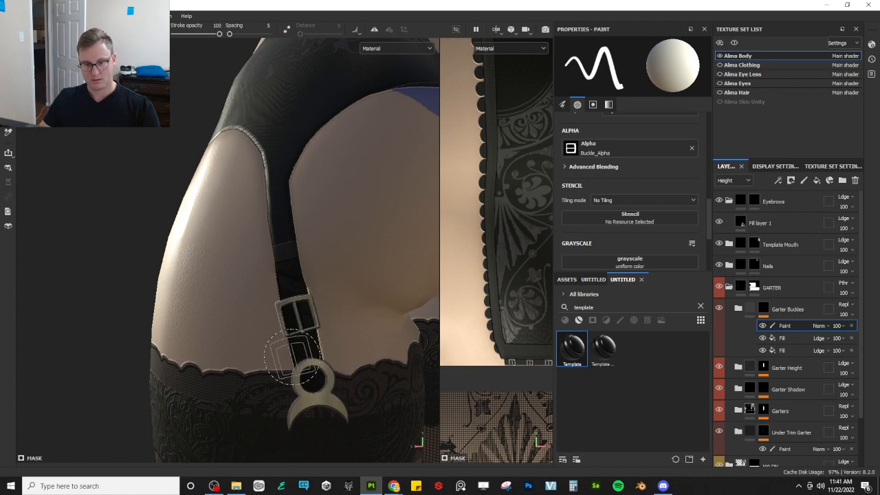
- Replace the brush alpha with Shape Brick, searching for "alpha shape", and set its hardness to 1
{"action": "left_click_drag", "start_coordinate": [292, 361], "coordinate": [337, 382], "text": "alt"}
{"action": "scroll", "coordinate": [307, 334], "scroll_direction": "up", "scroll_amount": 5}
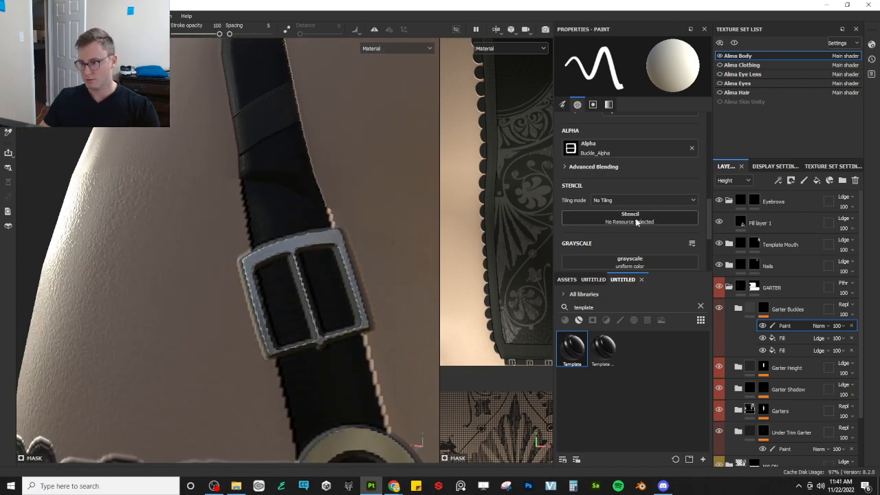
{"action": "left_click", "coordinate": [692, 148]}
{"action": "left_click", "coordinate": [658, 149]}
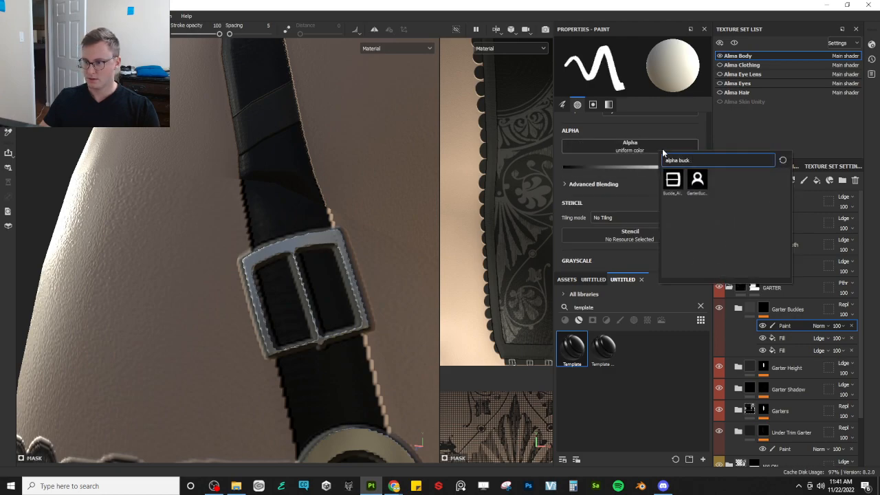
{"action": "key", "text": "ctrl+a"}
{"action": "key", "text": "BackSpace"}
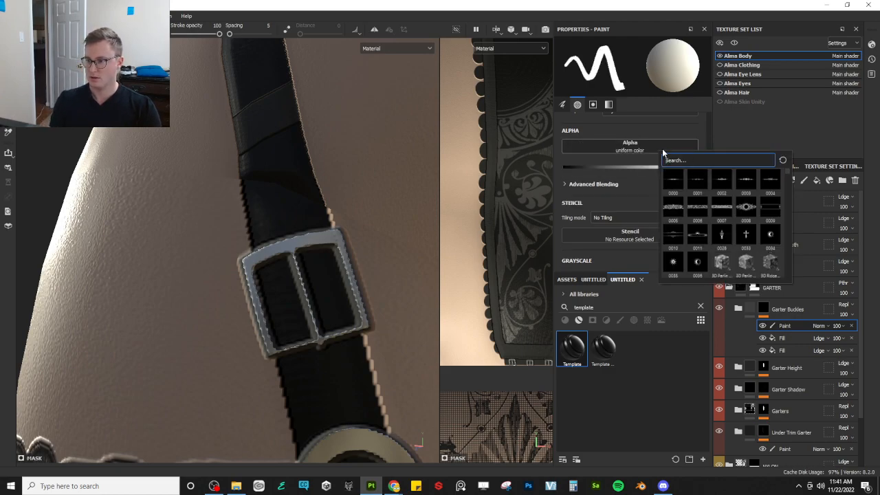
{"action": "type", "text": "alpha shape"}
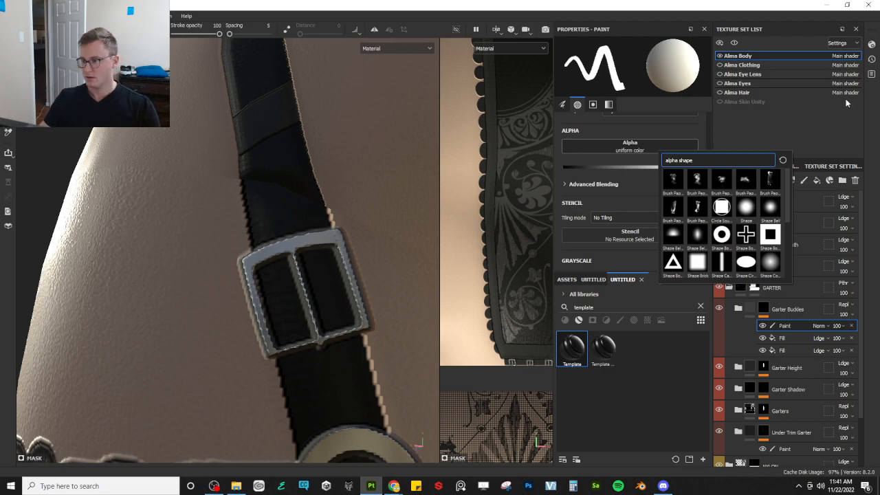
{"action": "left_click", "coordinate": [696, 263]}
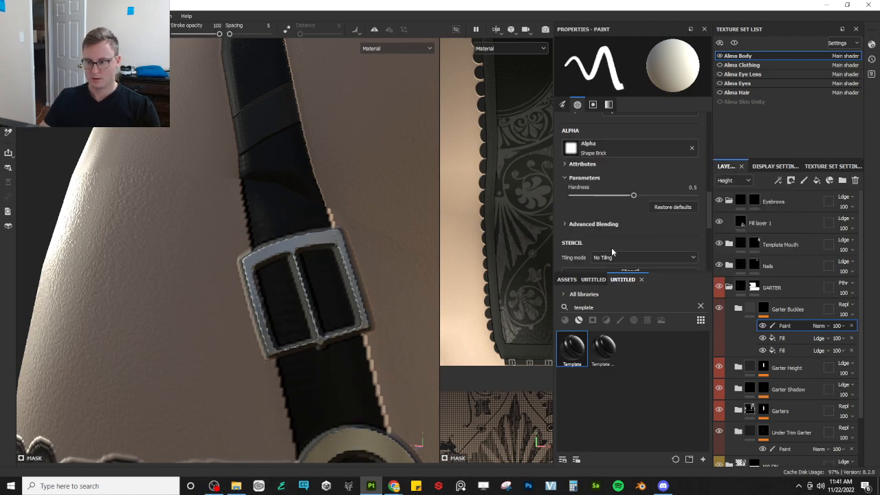
{"action": "left_click_drag", "start_coordinate": [657, 196], "coordinate": [698, 196]}
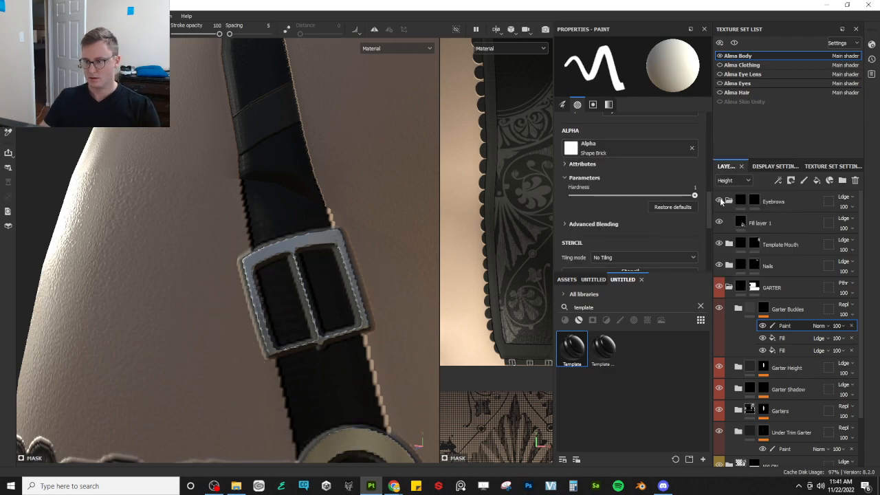
- Erase the lower bar and the end of the centre prong from the rear strap's buckle
{"action": "right_click_drag", "start_coordinate": [317, 356], "coordinate": [290, 356], "text": "ctrl"}
{"action": "left_click", "coordinate": [322, 355]}
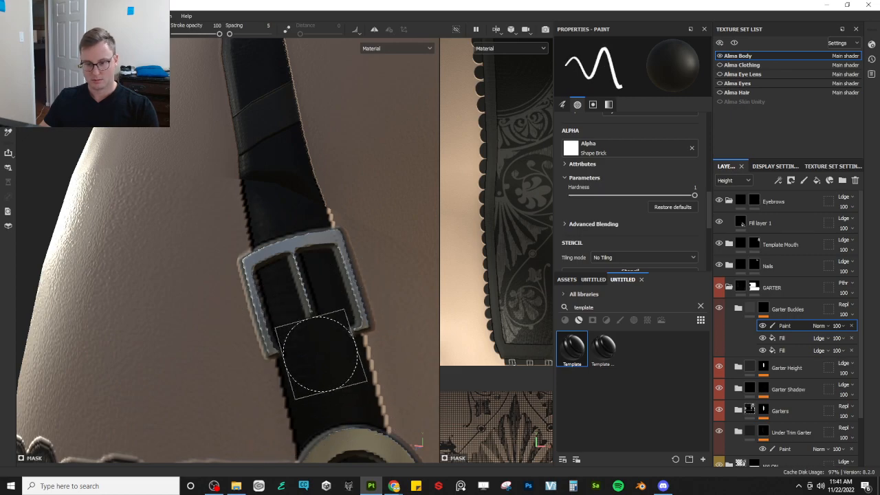
{"action": "mouse_move", "coordinate": [327, 354]}
{"action": "left_mouse_down"}
{"action": "mouse_move", "coordinate": [316, 359]}
{"action": "mouse_move", "coordinate": [312, 327]}
{"action": "left_mouse_up"}
- Erase the lower bar of the front strap's buckle and shorten its centre prong with a smaller brush
{"action": "scroll", "coordinate": [319, 343], "scroll_direction": "down", "scroll_amount": 5}
{"action": "left_click_drag", "start_coordinate": [249, 307], "coordinate": [320, 332], "text": "alt"}
{"action": "mouse_move", "coordinate": [143, 283]}
{"action": "left_mouse_down", "text": "alt"}
{"action": "mouse_move", "coordinate": [197, 305]}
{"action": "mouse_move", "coordinate": [190, 300]}
{"action": "mouse_move", "coordinate": [299, 262]}
{"action": "mouse_move", "coordinate": [137, 316]}
{"action": "mouse_move", "coordinate": [118, 353]}
{"action": "mouse_move", "coordinate": [161, 353]}
{"action": "mouse_move", "coordinate": [171, 336]}
{"action": "left_mouse_up", "text": "alt"}
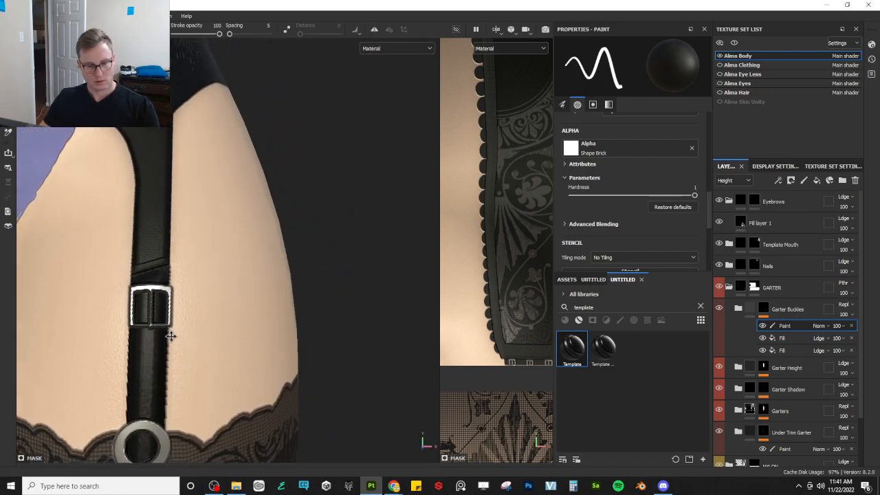
{"action": "middle_click_drag", "start_coordinate": [172, 337], "coordinate": [264, 306], "text": "alt"}
{"action": "scroll", "coordinate": [220, 341], "scroll_direction": "up", "scroll_amount": 3}
{"action": "scroll", "coordinate": [213, 346], "scroll_direction": "up", "scroll_amount": 3}
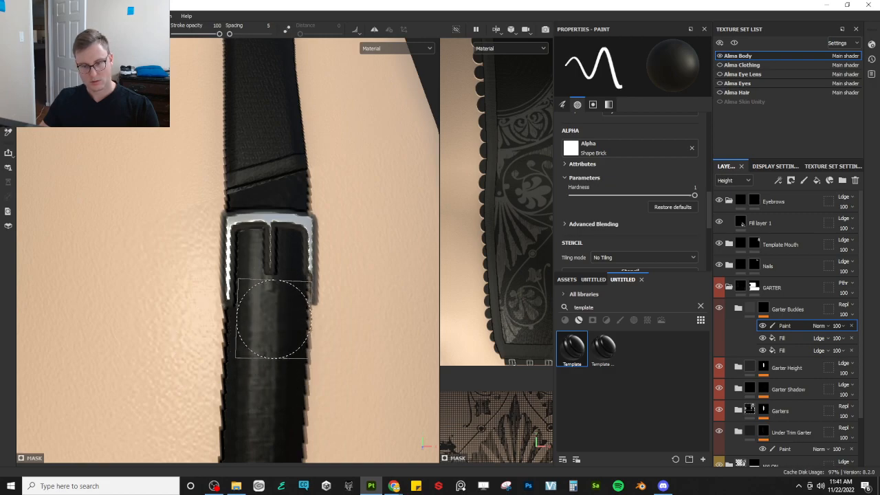
{"action": "key", "text": "bracketleft"}
{"action": "key", "text": "bracketleft"}
{"action": "key", "text": "bracketleft"}
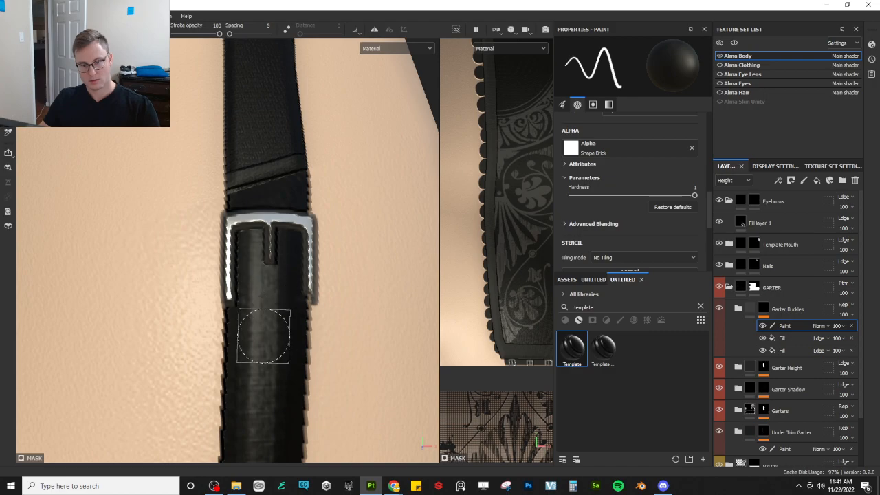
- Examine the garter belt, straps and buckles on the whole figure, from afar and close up
{"action": "scroll", "coordinate": [263, 336], "scroll_direction": "down", "scroll_amount": 10}
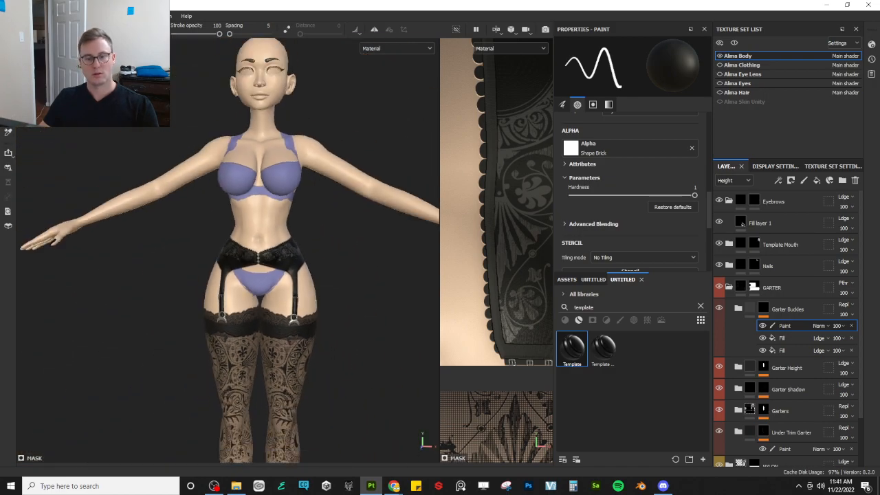
{"action": "left_click_drag", "start_coordinate": [316, 301], "coordinate": [265, 292], "text": "alt"}
{"action": "scroll", "coordinate": [293, 284], "scroll_direction": "up", "scroll_amount": 3}
{"action": "scroll", "coordinate": [268, 296], "scroll_direction": "up", "scroll_amount": 5}
{"action": "scroll", "coordinate": [279, 306], "scroll_direction": "down", "scroll_amount": 6}
{"action": "scroll", "coordinate": [275, 280], "scroll_direction": "down", "scroll_amount": 4}
{"action": "scroll", "coordinate": [261, 287], "scroll_direction": "up", "scroll_amount": 2}
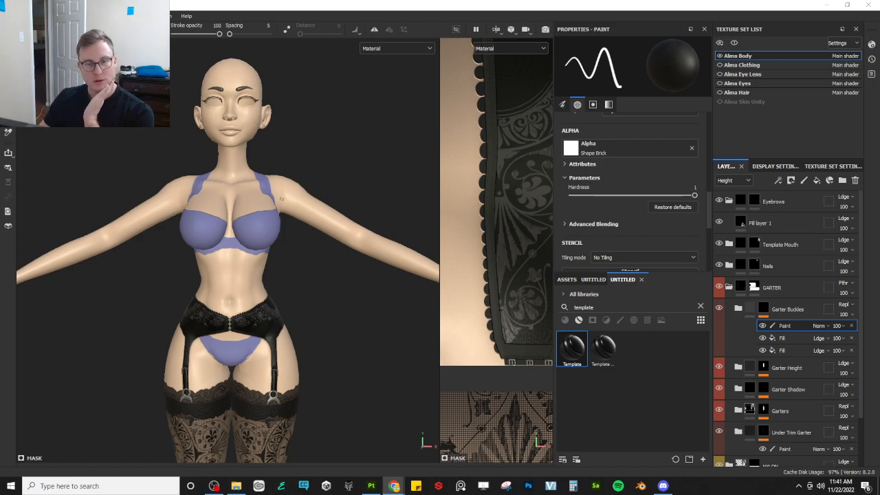
{"action": "scroll", "coordinate": [290, 214], "scroll_direction": "up", "scroll_amount": 2}
{"action": "left_click_drag", "start_coordinate": [337, 237], "coordinate": [313, 269], "text": "alt"}
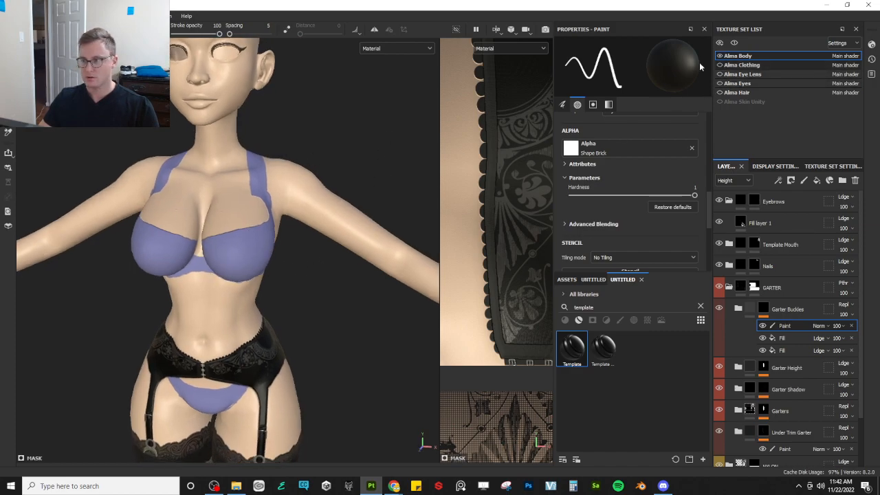
- Switch to the Alma Clothing texture set and view the bra from above
{"action": "left_click", "coordinate": [741, 65]}
{"action": "left_click_drag", "start_coordinate": [293, 172], "coordinate": [308, 269], "text": "alt"}
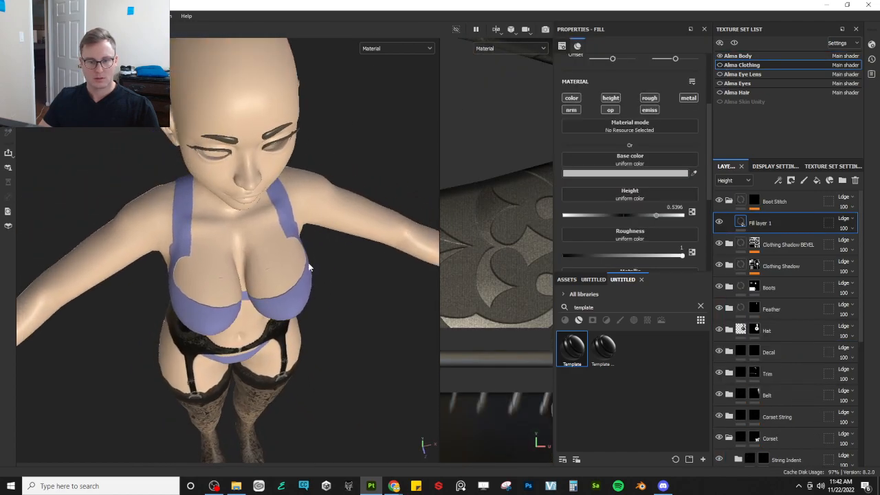
- Switch to the Alma Body texture set, toggle the GARTER and NYLON folders to check their coverage, and collapse the Eyebrows folder
{"action": "scroll", "coordinate": [270, 269], "scroll_direction": "up", "scroll_amount": 5}
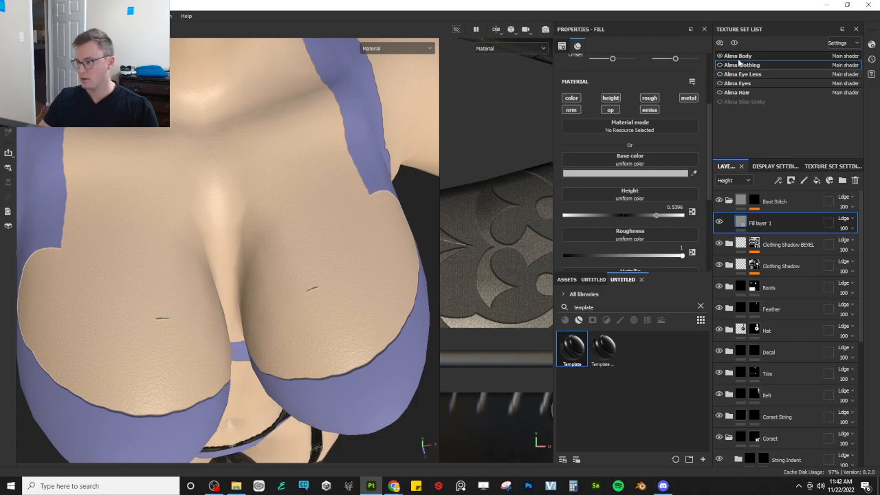
{"action": "left_click", "coordinate": [764, 55]}
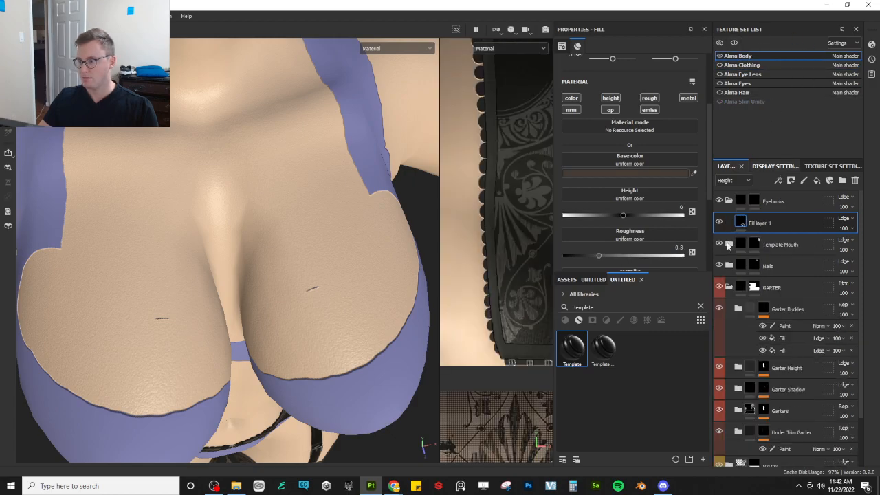
{"action": "left_click", "coordinate": [719, 288]}
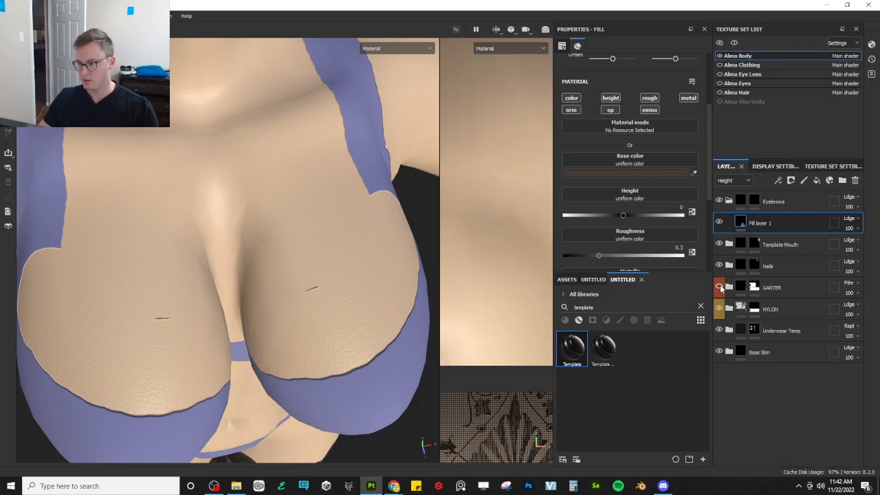
{"action": "left_click", "coordinate": [720, 288]}
{"action": "left_click", "coordinate": [720, 310]}
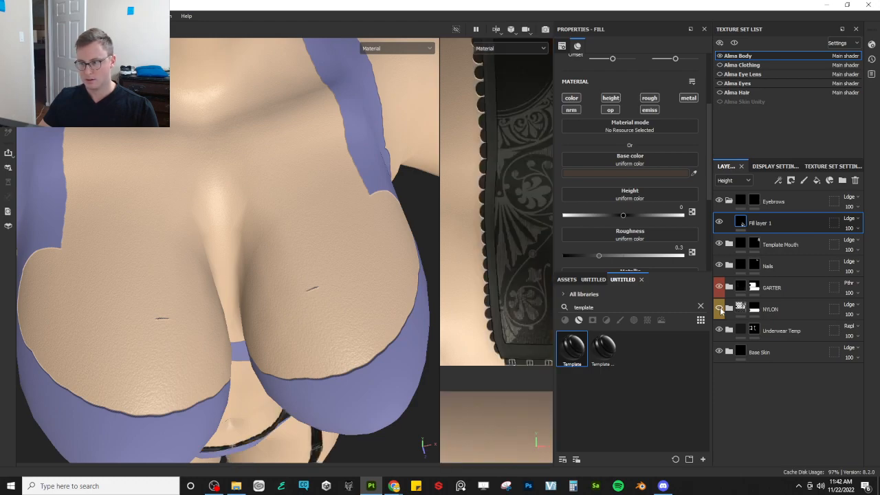
{"action": "left_click", "coordinate": [720, 309]}
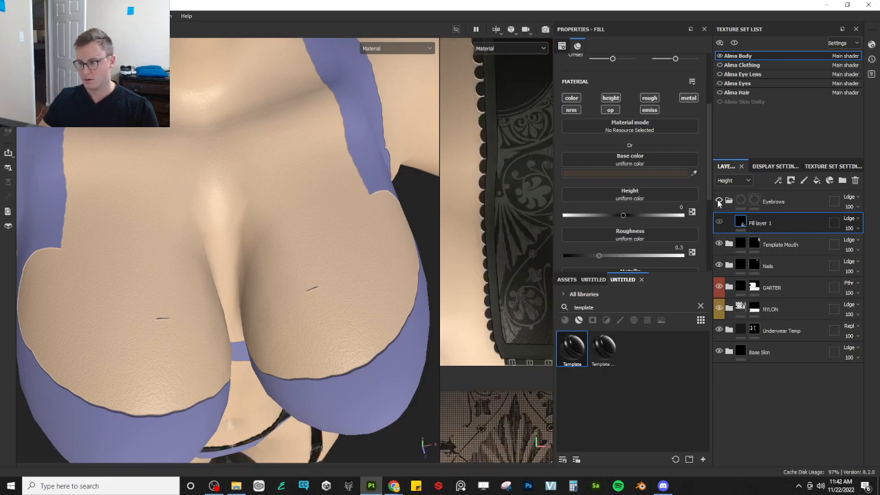
{"action": "key", "text": "Delete"}
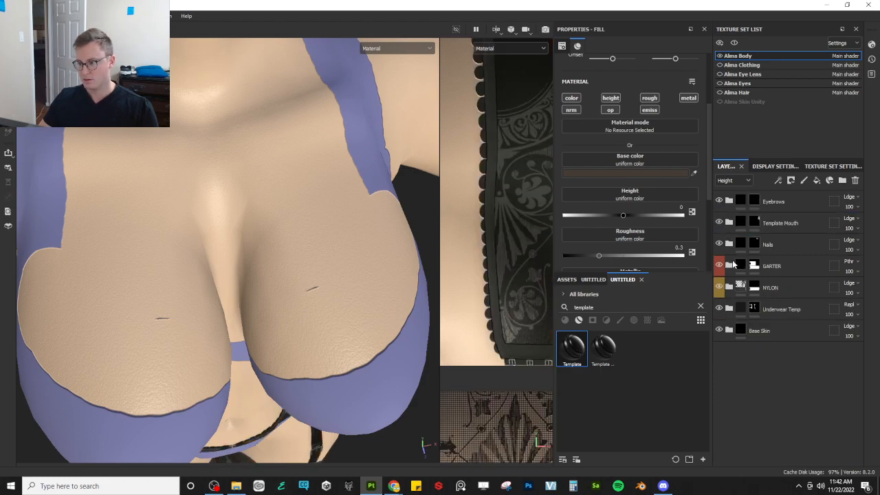
- Toggle the Base Skin, Underwear Temp and GARTER folders off and on to check which one covers the bra
{"action": "left_click", "coordinate": [720, 330]}
{"action": "left_click", "coordinate": [720, 330]}
{"action": "left_click", "coordinate": [720, 309]}
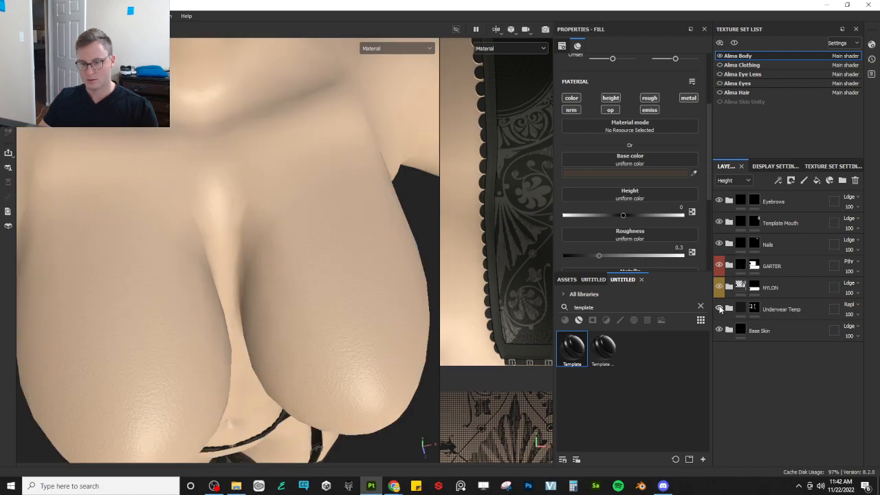
{"action": "left_click", "coordinate": [720, 309]}
{"action": "left_click", "coordinate": [720, 266]}
{"action": "left_click", "coordinate": [720, 266]}
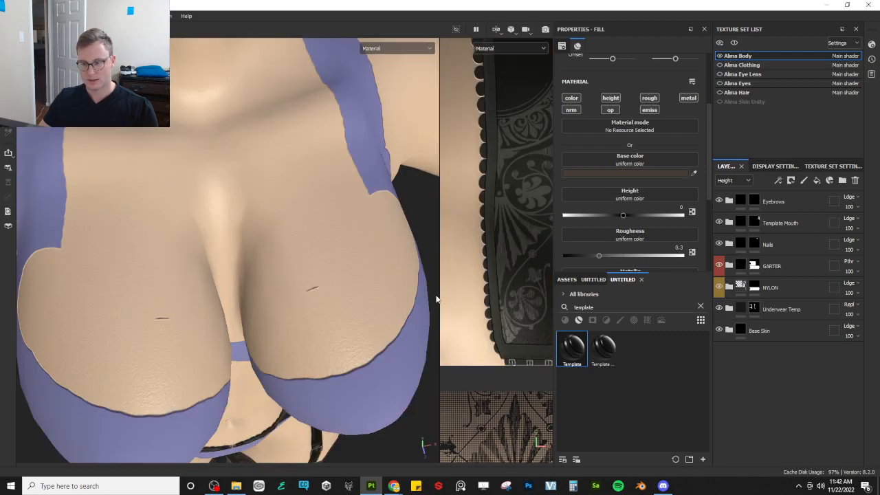
{"action": "left_click", "coordinate": [719, 309]}
{"action": "left_click", "coordinate": [720, 309]}
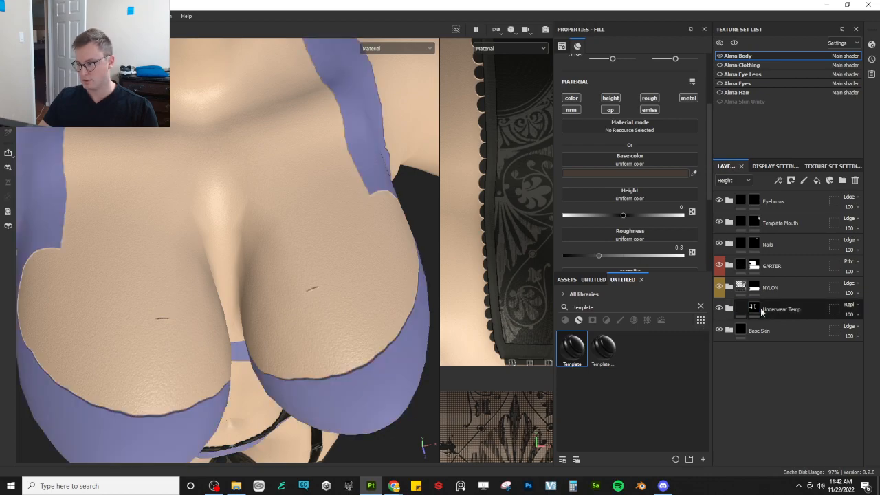
- Add the Template smart material above the GARTER folder, rename it BRA and expand it
{"action": "left_click", "coordinate": [757, 308]}
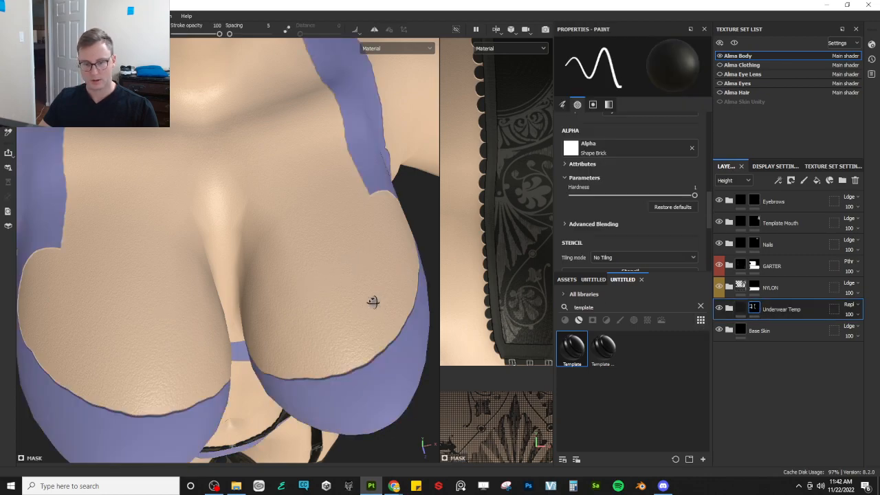
{"action": "right_click_drag", "start_coordinate": [373, 303], "coordinate": [336, 279], "text": "alt"}
{"action": "left_click_drag", "start_coordinate": [336, 279], "coordinate": [287, 280], "text": "alt"}
{"action": "middle_click_drag", "start_coordinate": [287, 280], "coordinate": [230, 281], "text": "alt"}
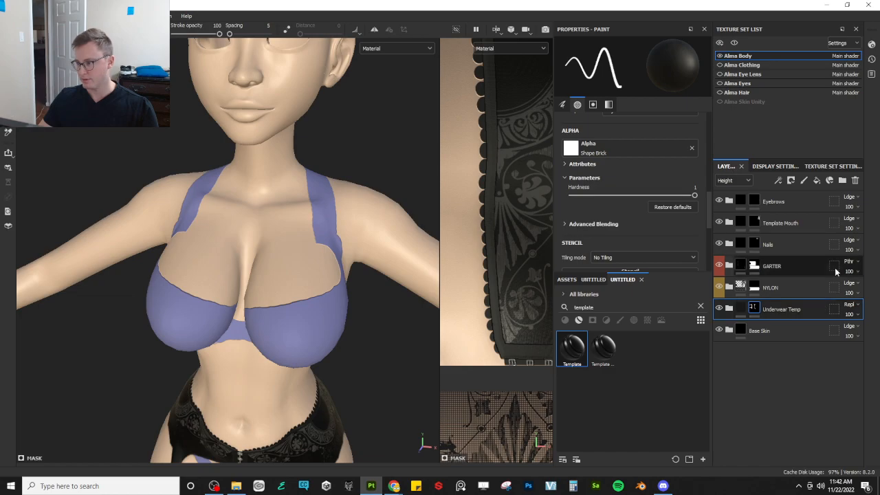
{"action": "left_click", "coordinate": [743, 265]}
{"action": "left_click_drag", "start_coordinate": [580, 349], "coordinate": [780, 258]}
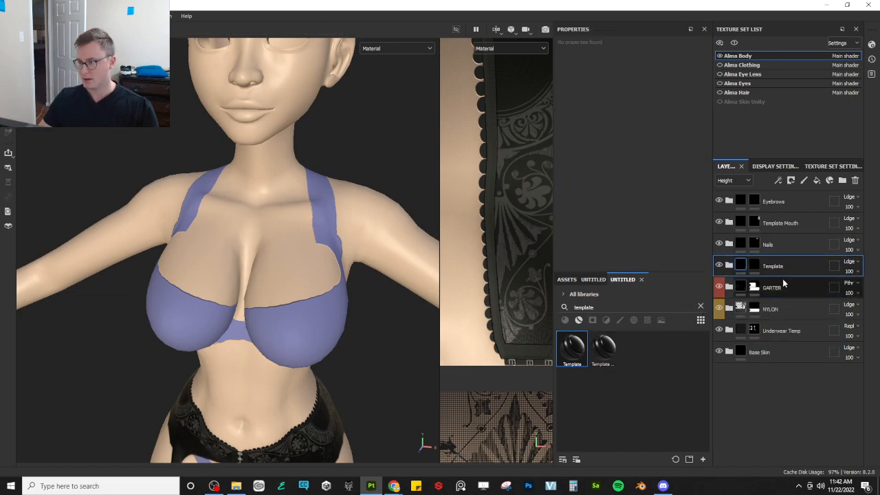
{"action": "double_click", "coordinate": [778, 267]}
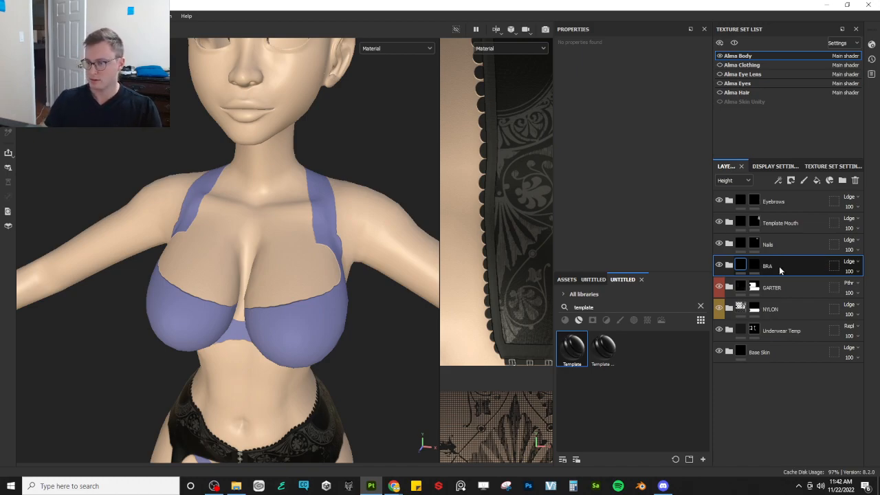
{"action": "key", "text": "Return"}
{"action": "left_click", "coordinate": [728, 266]}
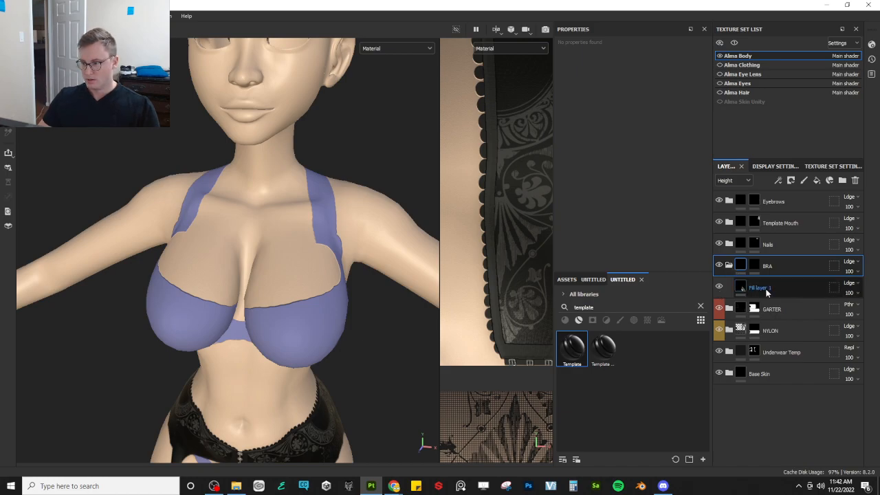
- Add a paint effect to the BRA folder's mask and switch the paint value to white
{"action": "left_click", "coordinate": [760, 268]}
{"action": "right_click", "coordinate": [757, 267]}
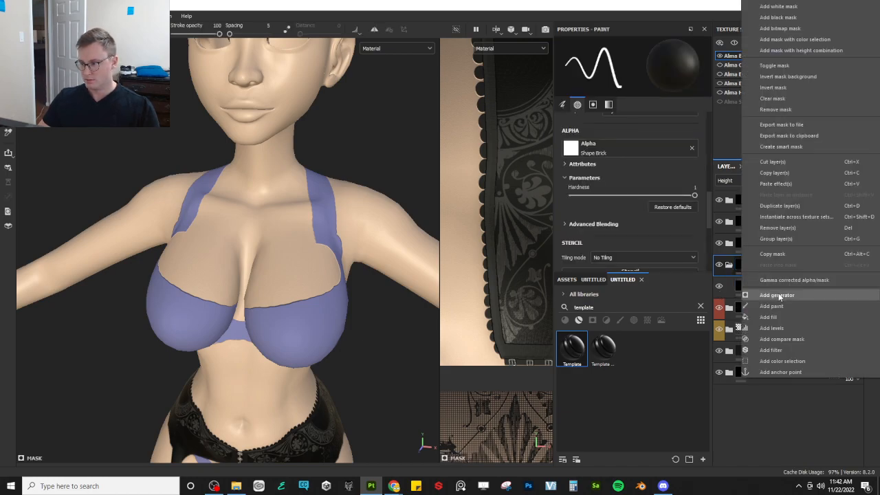
{"action": "left_click", "coordinate": [779, 292]}
{"action": "left_click_drag", "start_coordinate": [284, 241], "coordinate": [296, 251], "text": "alt"}
{"action": "key", "text": "x"}
- Try out mirrored diagonal and crossing strap lines over the upper cups in the BRA mask, undoing the strokes
{"action": "left_click_drag", "start_coordinate": [264, 220], "coordinate": [287, 295]}
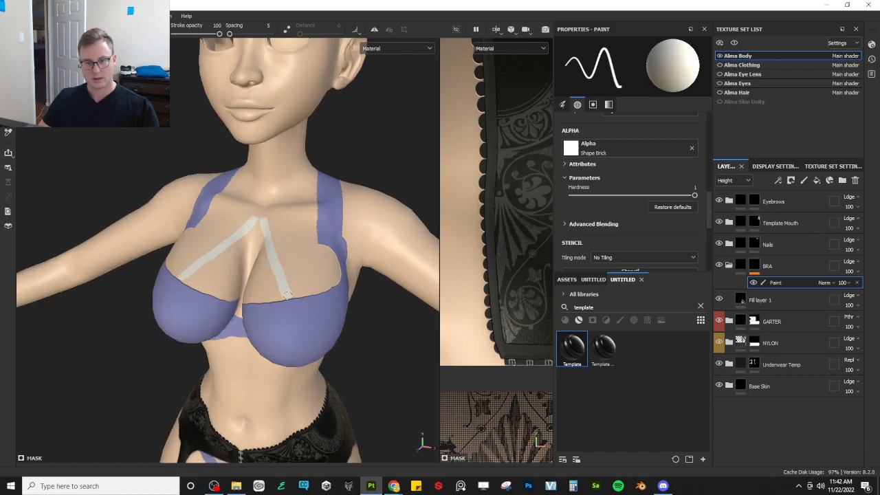
{"action": "key", "text": "ctrl+z"}
{"action": "left_click_drag", "start_coordinate": [269, 237], "coordinate": [286, 313]}
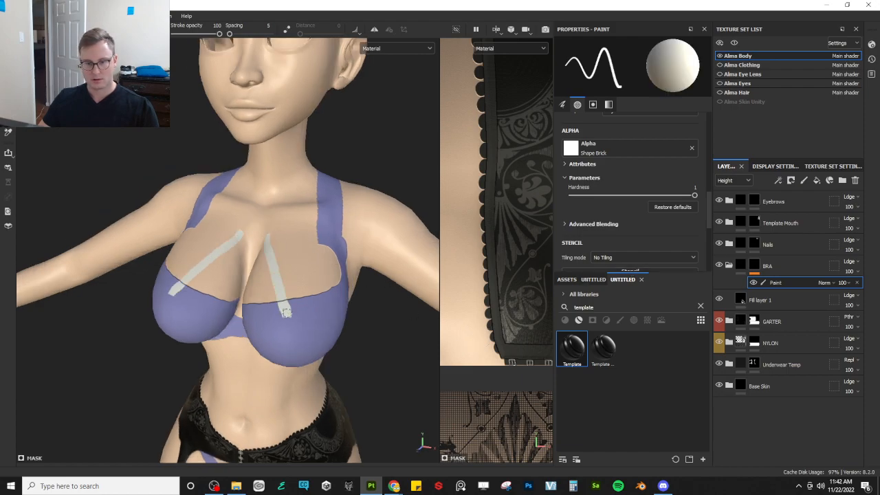
{"action": "left_click_drag", "start_coordinate": [226, 276], "coordinate": [184, 231]}
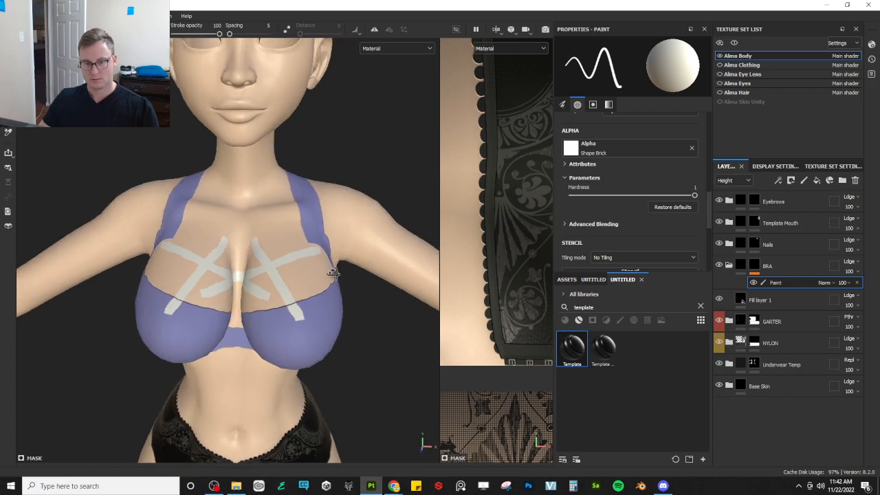
{"action": "key", "text": "ctrl+z"}
{"action": "key", "text": "ctrl+z"}
{"action": "left_click_drag", "start_coordinate": [280, 235], "coordinate": [315, 311]}
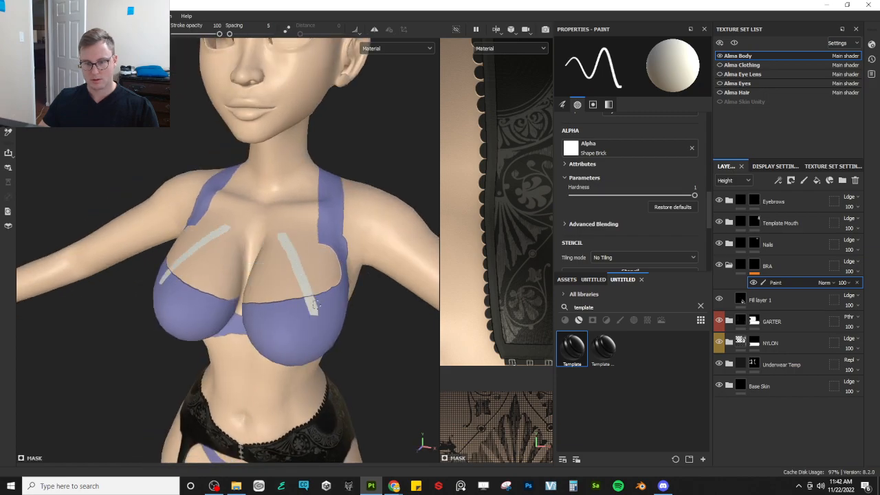
{"action": "mouse_move", "coordinate": [321, 233]}
{"action": "left_mouse_down"}
{"action": "mouse_move", "coordinate": [299, 286]}
{"action": "mouse_move", "coordinate": [308, 240]}
{"action": "mouse_move", "coordinate": [279, 265]}
{"action": "mouse_move", "coordinate": [320, 310]}
{"action": "left_mouse_up"}
{"action": "key", "text": "ctrl+z"}
- Show the Alma Clothing texture set and examine how far the corset's neckline leaves the chest uncovered
{"action": "left_click", "coordinate": [720, 65]}
{"action": "mouse_move", "coordinate": [245, 292]}
{"action": "left_mouse_down"}
{"action": "mouse_move", "coordinate": [278, 247]}
{"action": "mouse_move", "coordinate": [237, 293]}
{"action": "left_mouse_up"}
{"action": "key", "text": "ctrl+z"}
{"action": "mouse_move", "coordinate": [306, 293]}
{"action": "left_mouse_down", "text": "alt"}
{"action": "mouse_move", "coordinate": [293, 234]}
{"action": "mouse_move", "coordinate": [218, 314]}
{"action": "left_mouse_up", "text": "alt"}
{"action": "left_click_drag", "start_coordinate": [311, 282], "coordinate": [270, 319], "text": "alt"}
{"action": "scroll", "coordinate": [302, 288], "scroll_direction": "up", "scroll_amount": 3}
{"action": "scroll", "coordinate": [303, 283], "scroll_direction": "down", "scroll_amount": 3}
{"action": "scroll", "coordinate": [269, 318], "scroll_direction": "up", "scroll_amount": 5}
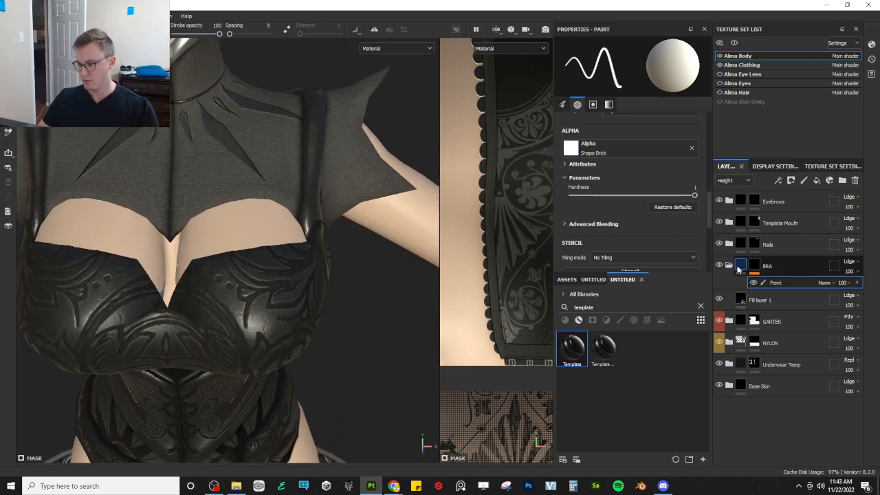
- Set the base color of the BRA folder's fill layer to black (000000)
{"action": "left_click", "coordinate": [742, 300]}
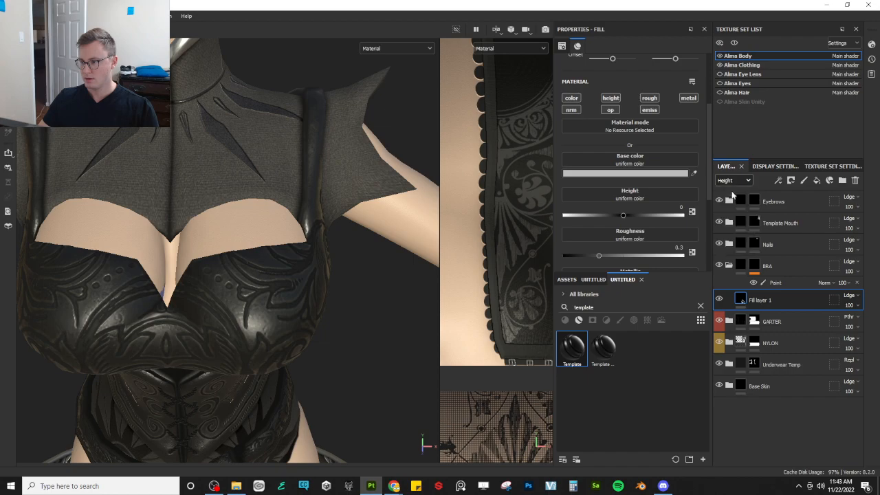
{"action": "left_click", "coordinate": [638, 174]}
{"action": "left_click_drag", "start_coordinate": [646, 244], "coordinate": [525, 350]}
- Show the hair and eye texture sets and examine the fully dressed figure from the front and side
{"action": "scroll", "coordinate": [316, 300], "scroll_direction": "down", "scroll_amount": 6}
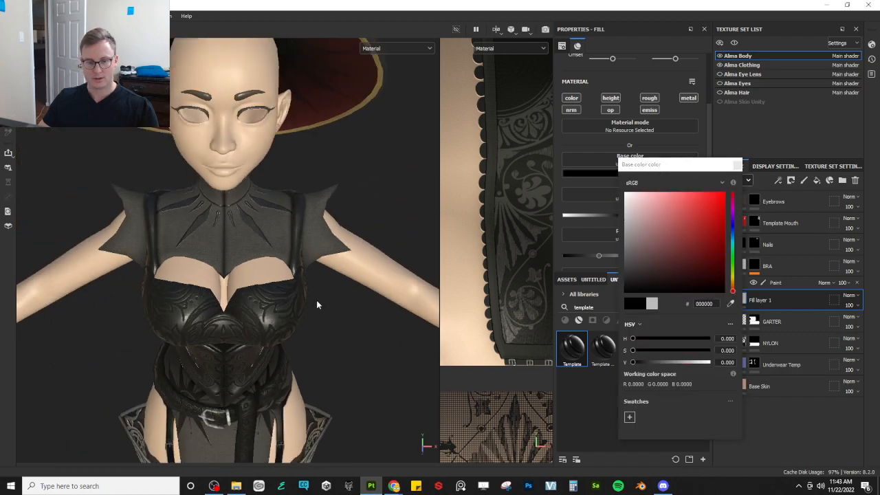
{"action": "left_click_drag", "start_coordinate": [268, 300], "coordinate": [229, 275], "text": "alt"}
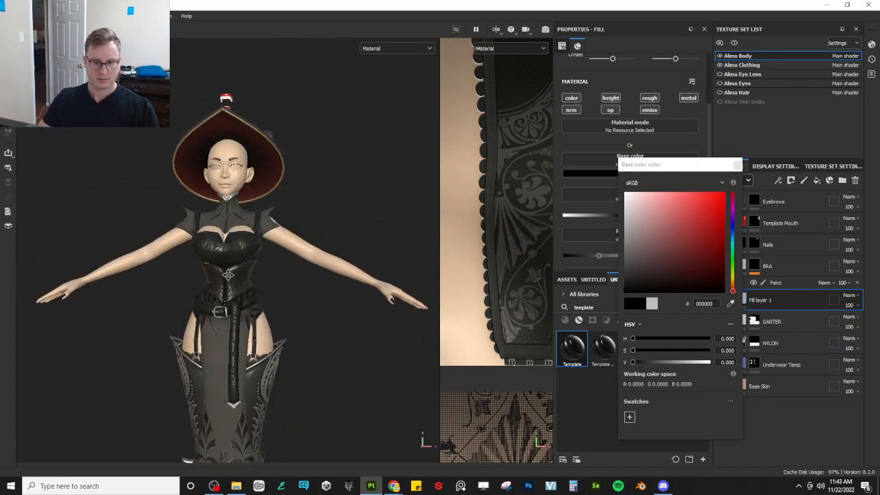
{"action": "left_click", "coordinate": [720, 92]}
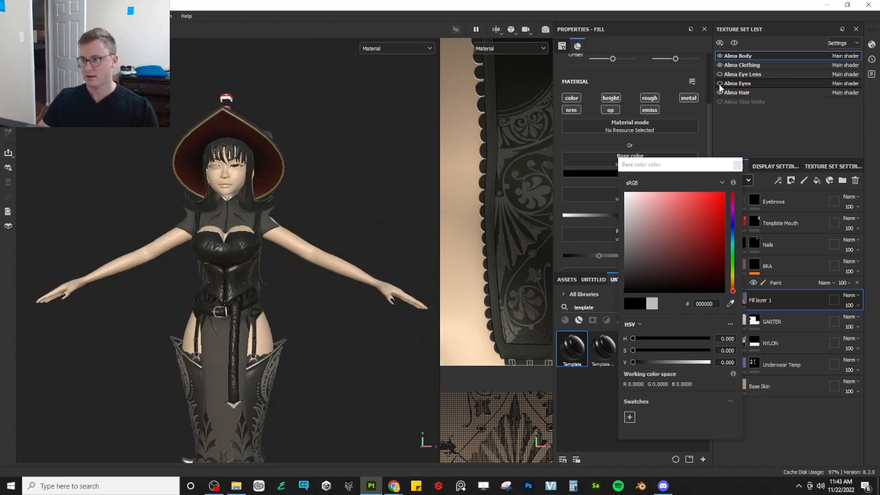
{"action": "left_click_drag", "start_coordinate": [234, 206], "coordinate": [269, 237], "text": "alt"}
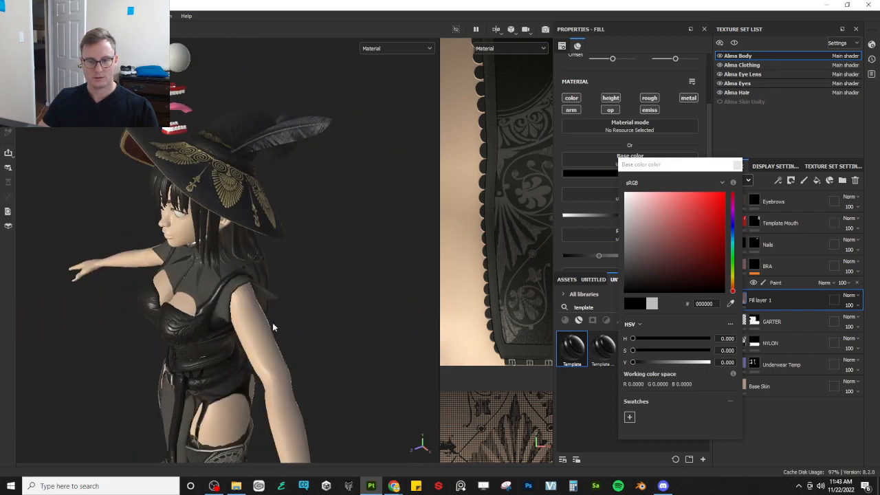
{"action": "middle_click_drag", "start_coordinate": [273, 323], "coordinate": [292, 217], "text": "alt"}
{"action": "left_click_drag", "start_coordinate": [241, 199], "coordinate": [290, 175], "text": "alt"}
{"action": "left_click_drag", "start_coordinate": [234, 241], "coordinate": [304, 229], "text": "alt"}
{"action": "middle_click_drag", "start_coordinate": [296, 192], "coordinate": [306, 297], "text": "alt"}
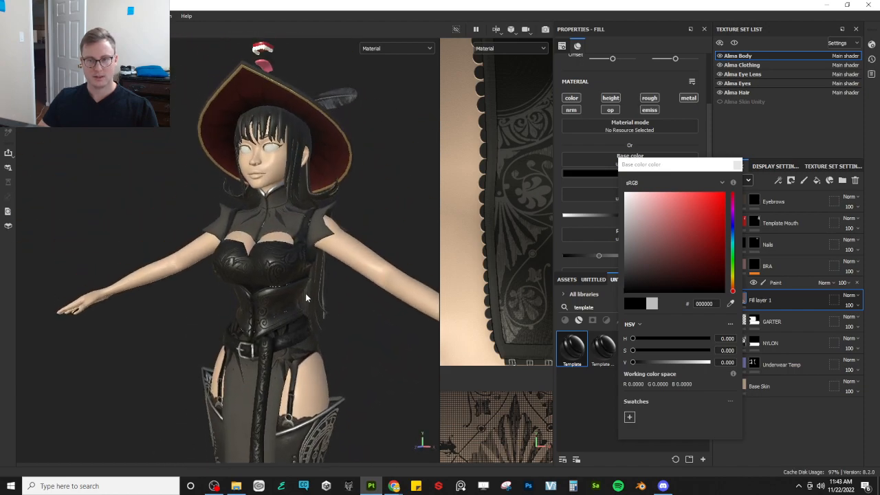
- Hide the hair, eyes, eye lens and clothing texture sets and make Alma Body the active set again
{"action": "left_click", "coordinate": [722, 92]}
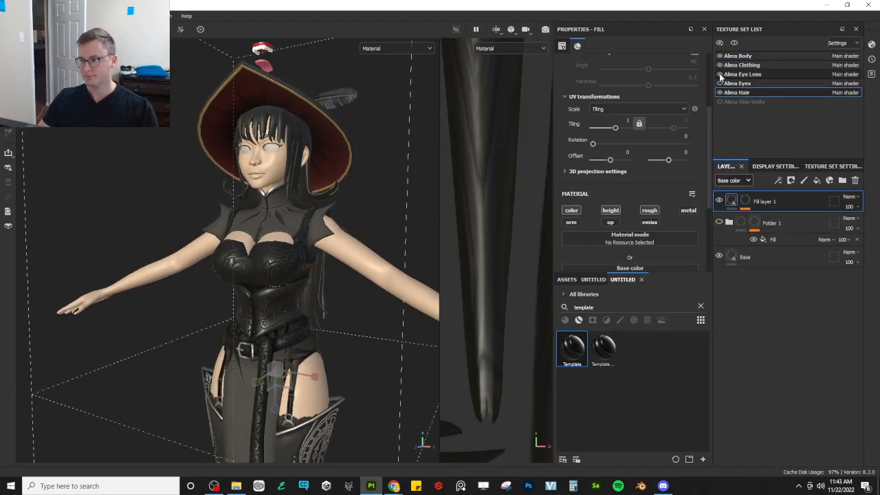
{"action": "left_click", "coordinate": [720, 92]}
{"action": "left_click", "coordinate": [720, 74]}
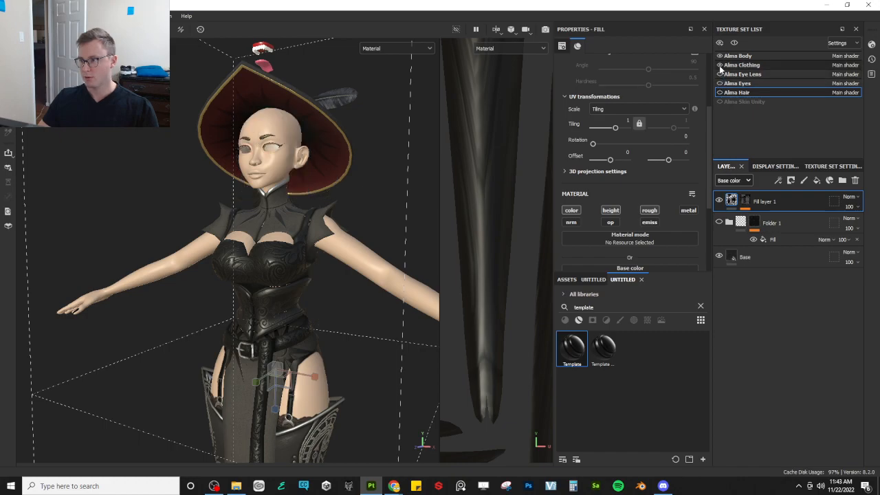
{"action": "left_click", "coordinate": [720, 65]}
{"action": "left_click_drag", "start_coordinate": [204, 321], "coordinate": [225, 323], "text": "alt"}
{"action": "middle_click_drag", "start_coordinate": [225, 323], "coordinate": [200, 251], "text": "alt"}
{"action": "left_click_drag", "start_coordinate": [232, 259], "coordinate": [182, 253], "text": "alt"}
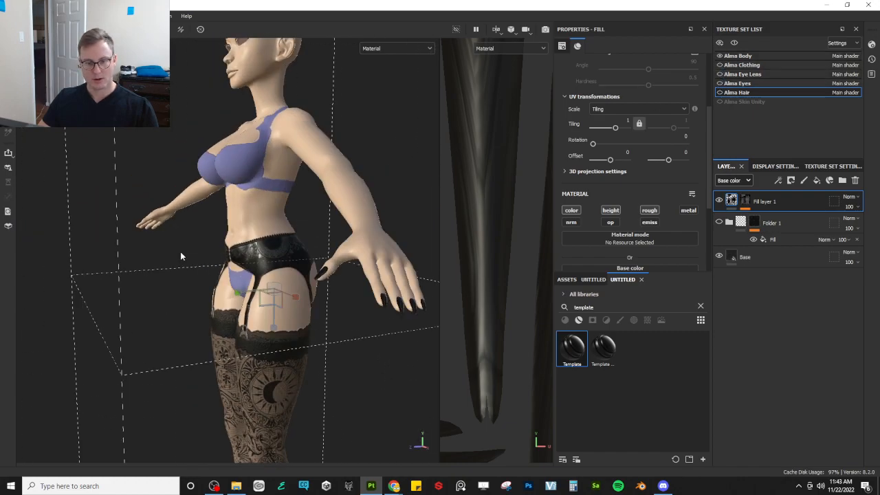
{"action": "middle_click_drag", "start_coordinate": [223, 200], "coordinate": [232, 287], "text": "alt"}
{"action": "scroll", "coordinate": [229, 281], "scroll_direction": "up", "scroll_amount": 5}
{"action": "left_click_drag", "start_coordinate": [228, 277], "coordinate": [282, 277], "text": "alt"}
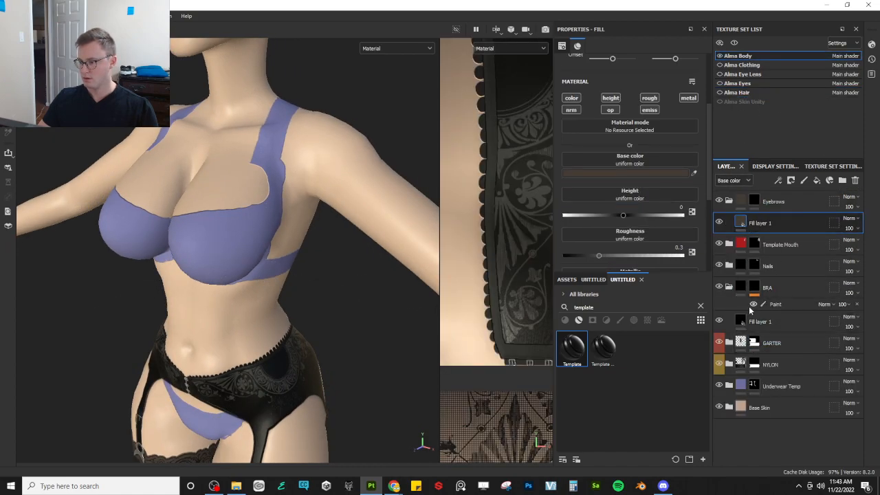
- Paint mirrored straight straps in the BRA folder's mask, fanning from the cleavage and sides to a peak above each cup
{"action": "left_click", "coordinate": [775, 304]}
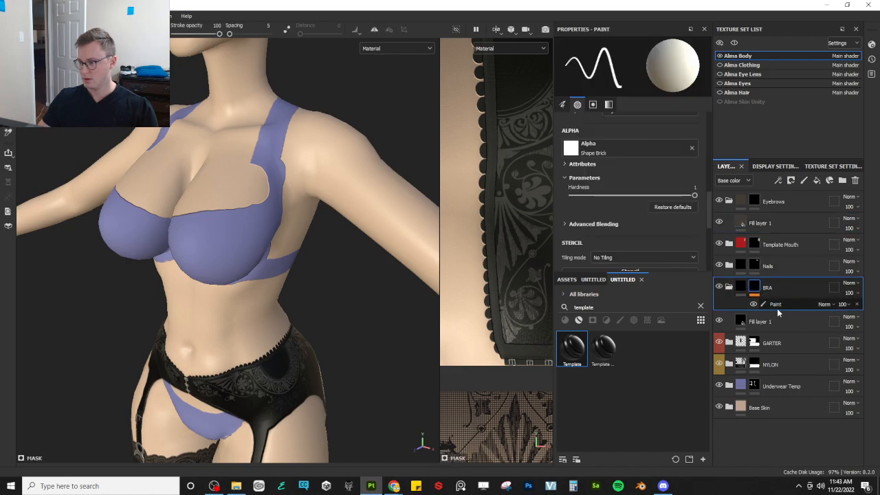
{"action": "left_click", "coordinate": [787, 303]}
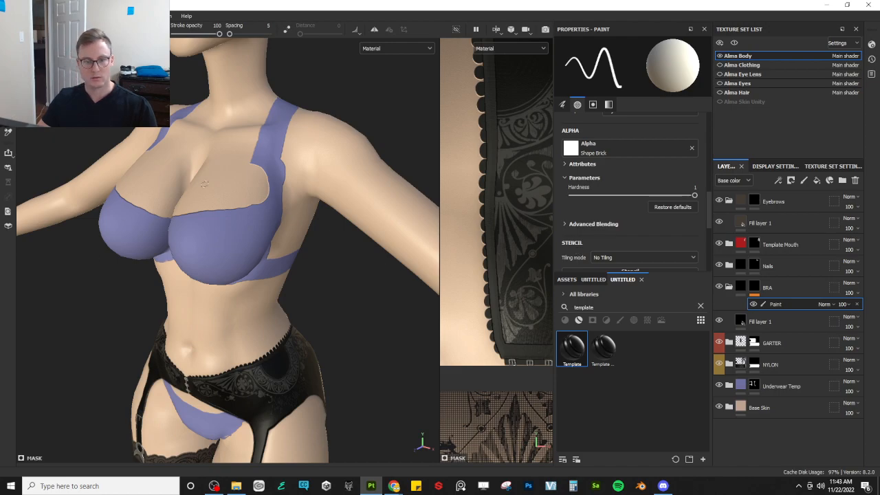
{"action": "left_click_drag", "start_coordinate": [243, 183], "coordinate": [305, 208], "text": "alt"}
{"action": "middle_click_drag", "start_coordinate": [199, 213], "coordinate": [206, 244], "text": "alt"}
{"action": "left_click_drag", "start_coordinate": [204, 244], "coordinate": [202, 267], "text": "alt"}
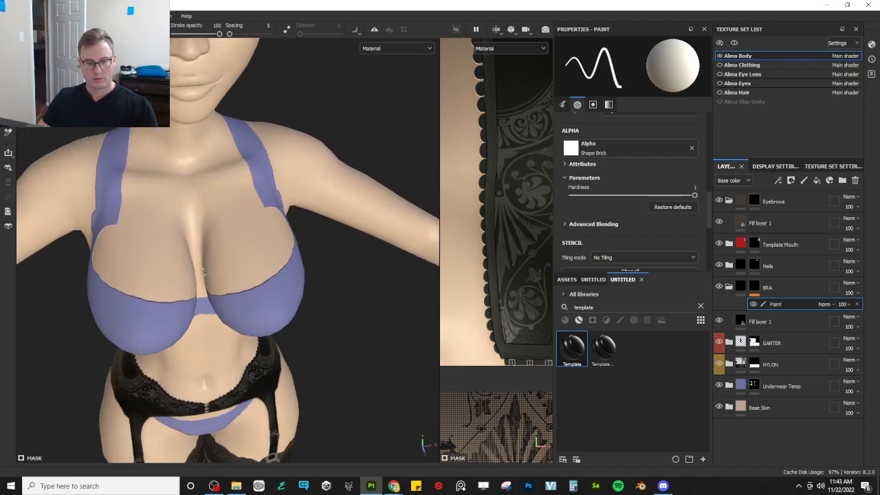
{"action": "left_click", "coordinate": [236, 215], "text": "shift"}
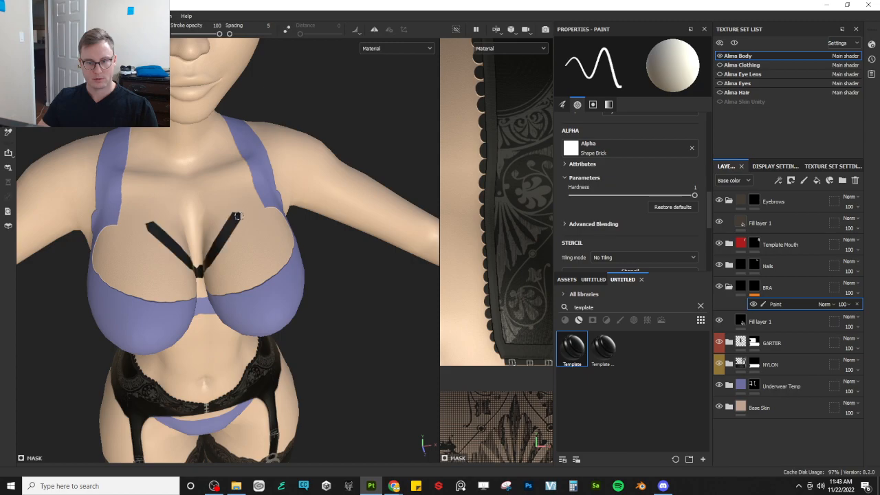
{"action": "left_click", "coordinate": [267, 278], "text": "shift"}
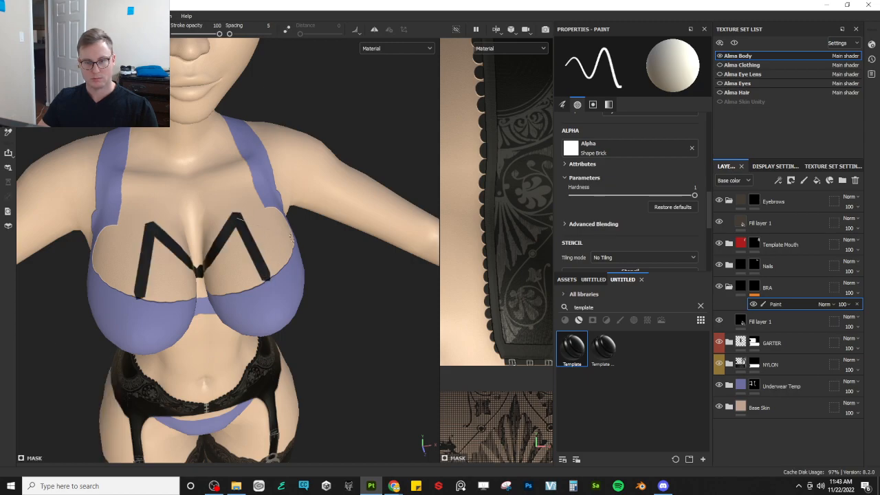
{"action": "left_click", "coordinate": [295, 241], "text": "shift"}
{"action": "left_click_drag", "start_coordinate": [294, 240], "coordinate": [263, 218], "text": "alt"}
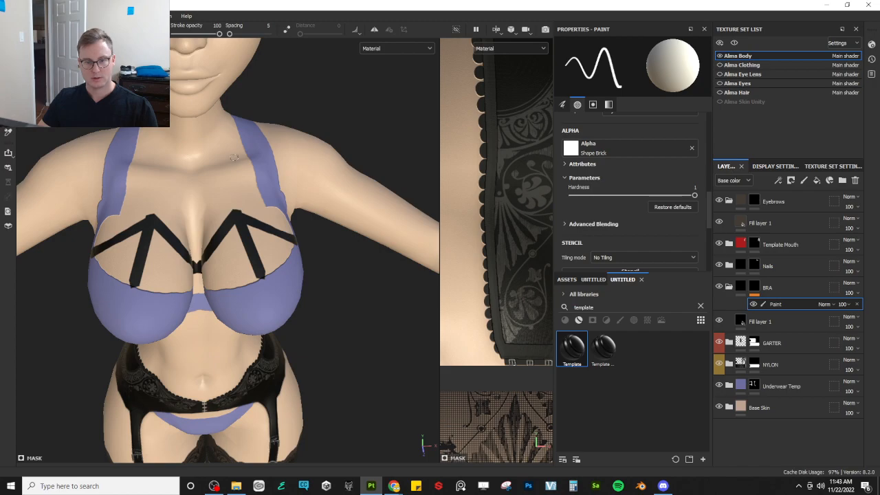
- Extend the straps from the peaks above the cups over the shoulders into a V on the upper back
{"action": "left_click", "coordinate": [230, 116], "text": "shift"}
{"action": "left_click_drag", "start_coordinate": [293, 180], "coordinate": [230, 130], "text": "alt"}
{"action": "scroll", "coordinate": [229, 130], "scroll_direction": "down", "scroll_amount": 3}
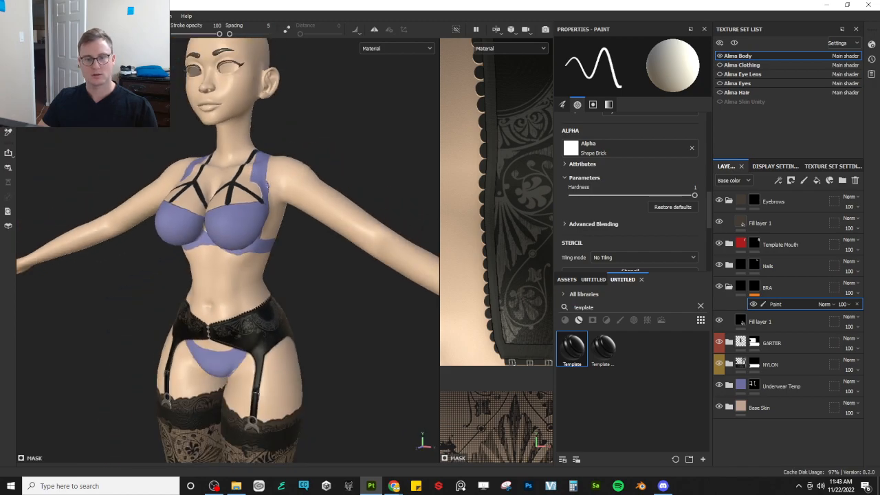
{"action": "mouse_move", "coordinate": [327, 186]}
{"action": "left_mouse_down", "text": "alt"}
{"action": "mouse_move", "coordinate": [252, 200]}
{"action": "mouse_move", "coordinate": [159, 246]}
{"action": "mouse_move", "coordinate": [251, 259]}
{"action": "left_mouse_up", "text": "alt"}
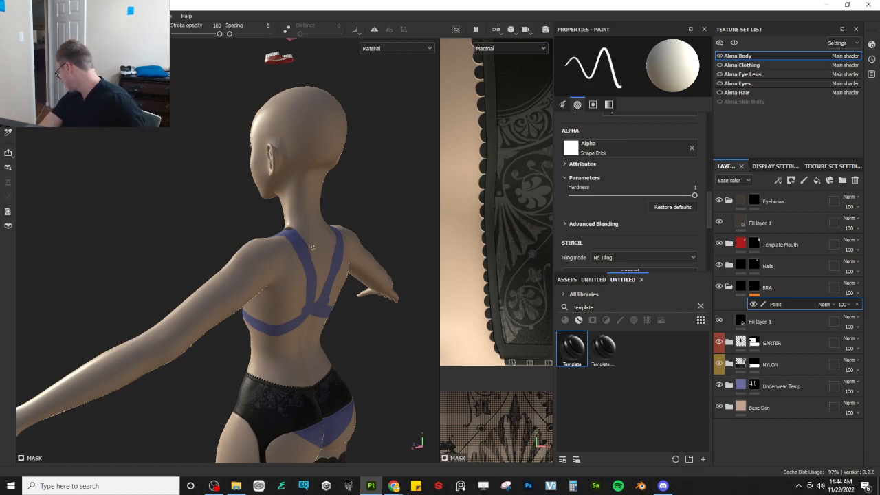
{"action": "scroll", "coordinate": [281, 246], "scroll_direction": "up", "scroll_amount": 5}
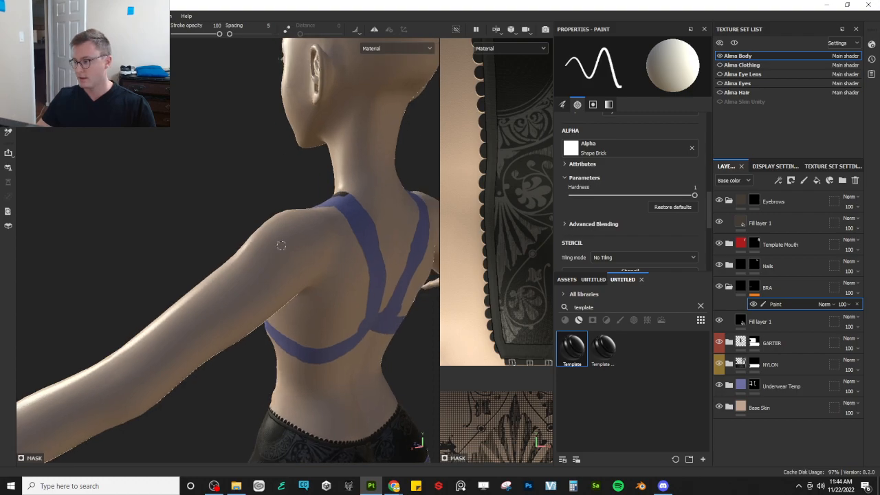
{"action": "left_click_drag", "start_coordinate": [334, 247], "coordinate": [312, 311], "text": "alt"}
{"action": "middle_click_drag", "start_coordinate": [311, 311], "coordinate": [328, 211], "text": "alt"}
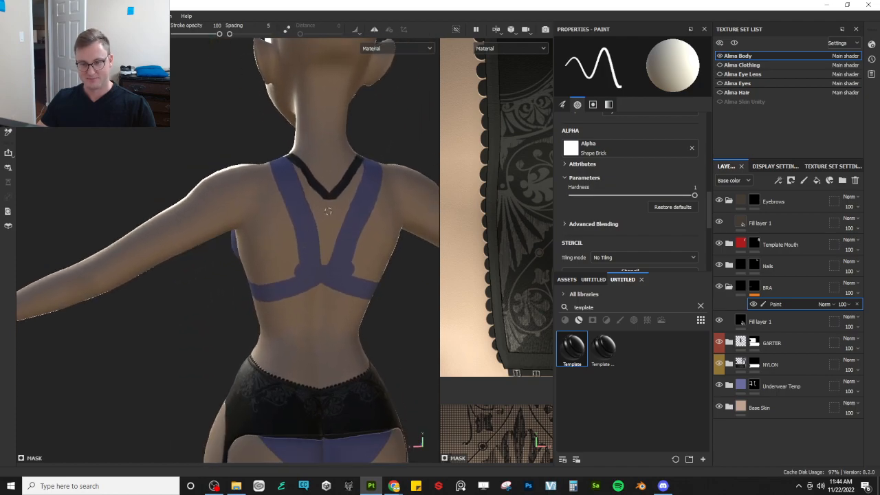
- Paint two straight side straps under the arm, joining the back strap to the upper and lower outer edge of the cup
{"action": "mouse_move", "coordinate": [278, 274]}
{"action": "left_mouse_down", "text": "alt"}
{"action": "mouse_move", "coordinate": [303, 248]}
{"action": "mouse_move", "coordinate": [284, 270]}
{"action": "mouse_move", "coordinate": [264, 268]}
{"action": "left_mouse_up", "text": "alt"}
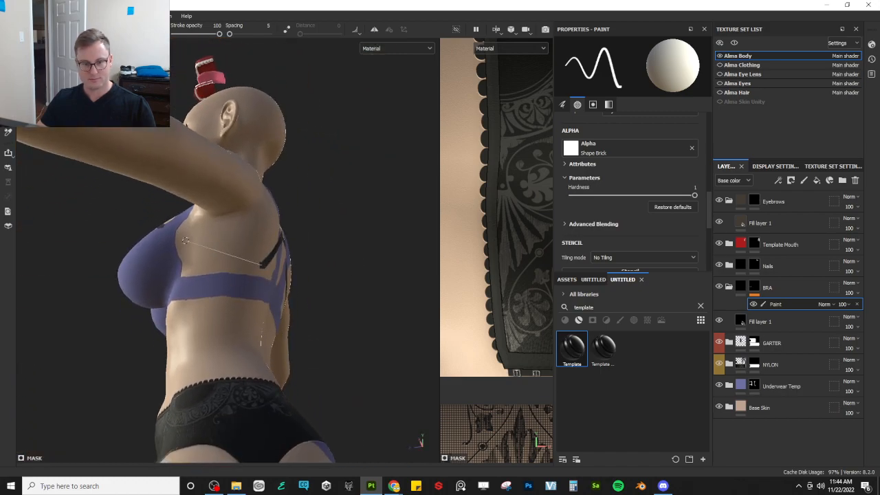
{"action": "left_click", "coordinate": [163, 235], "text": "shift"}
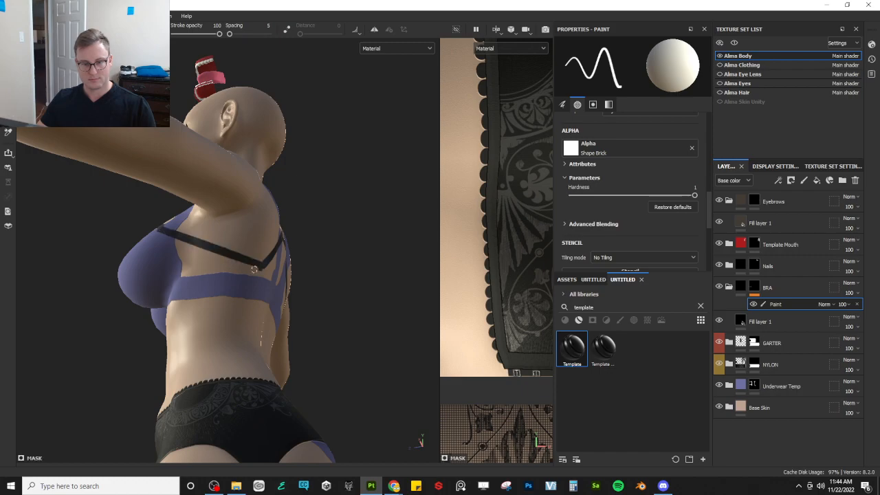
{"action": "left_click", "coordinate": [255, 269]}
{"action": "left_click", "coordinate": [172, 282], "text": "shift"}
- Paint a straight underbust strap from the side of the ribcage to the center front beneath the cups
{"action": "left_click_drag", "start_coordinate": [150, 305], "coordinate": [296, 300], "text": "alt"}
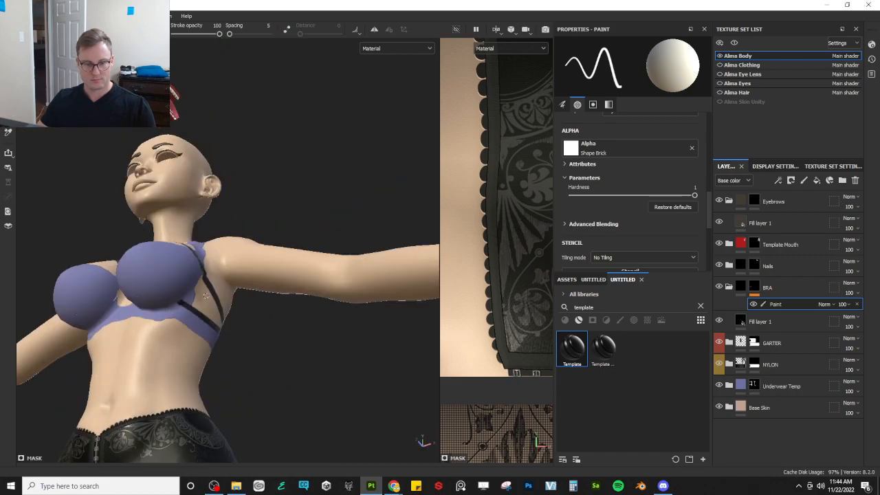
{"action": "left_click_drag", "start_coordinate": [205, 296], "coordinate": [249, 267], "text": "alt"}
{"action": "left_click_drag", "start_coordinate": [256, 298], "coordinate": [281, 273], "text": "alt"}
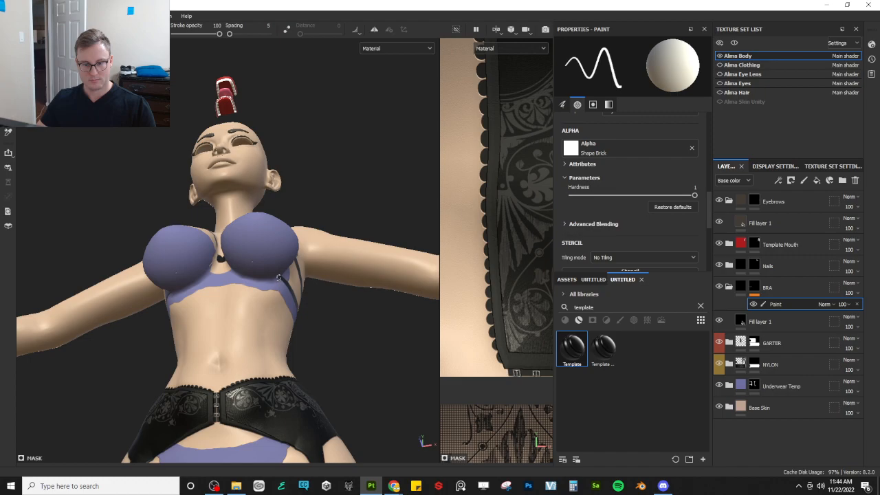
{"action": "left_click_drag", "start_coordinate": [298, 315], "coordinate": [240, 315], "text": "alt"}
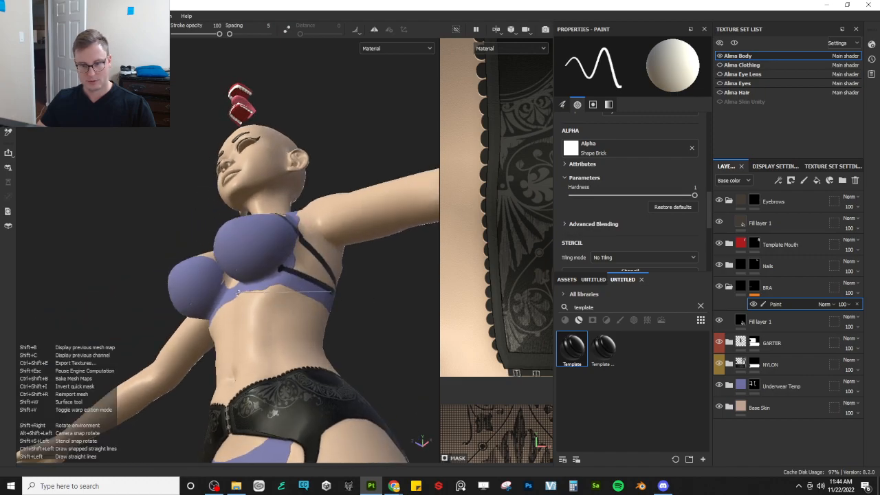
{"action": "left_click_drag", "start_coordinate": [250, 292], "coordinate": [344, 273], "text": "alt"}
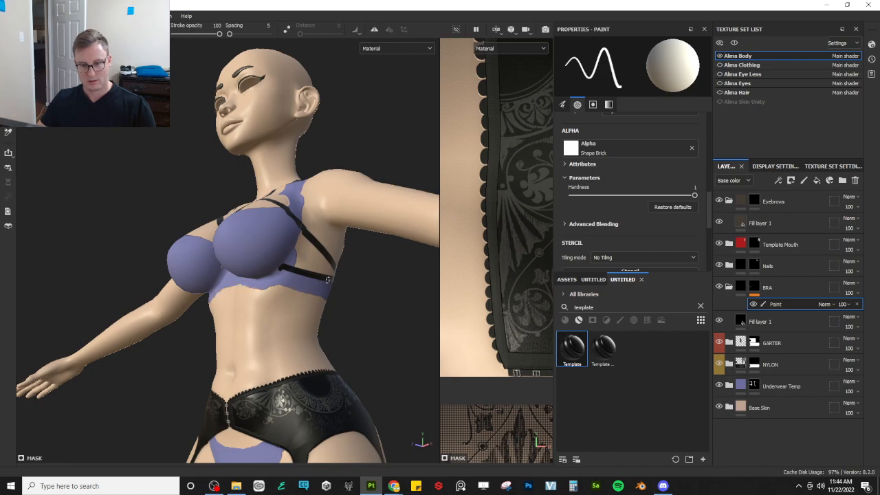
{"action": "left_click_drag", "start_coordinate": [237, 284], "coordinate": [150, 299], "text": "alt"}
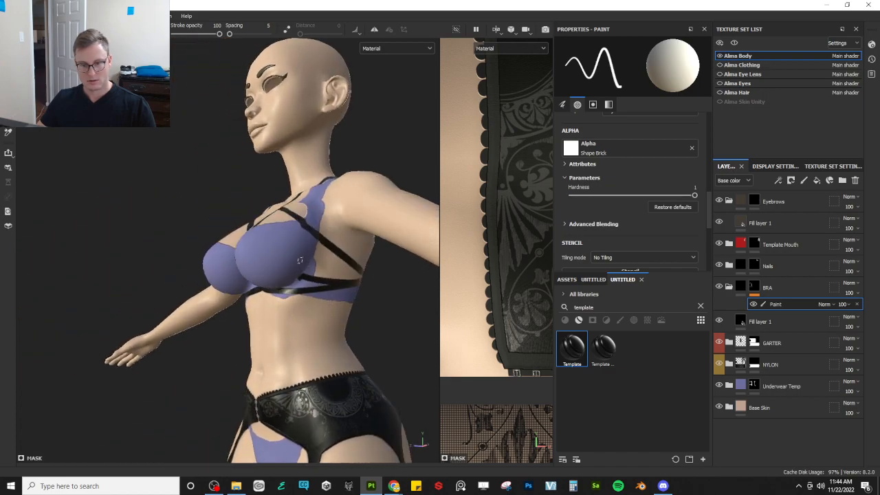
- Paint the upper edges of the cups and fill both cups in the BRA mask with a larger brush
{"action": "left_click_drag", "start_coordinate": [300, 259], "coordinate": [264, 220], "text": "alt"}
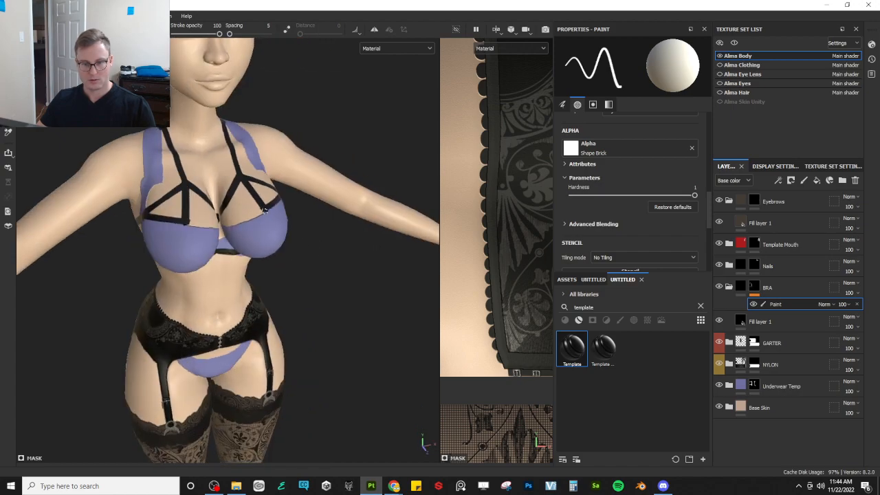
{"action": "left_click_drag", "start_coordinate": [278, 222], "coordinate": [219, 205], "text": "alt"}
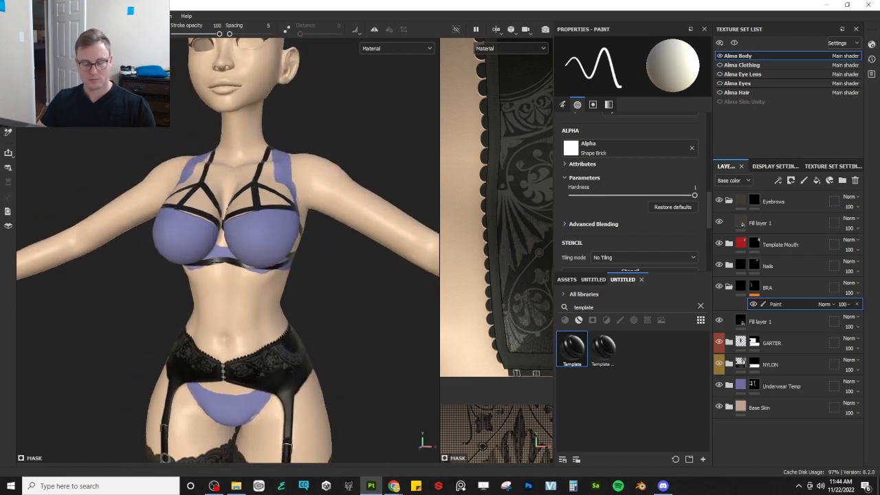
{"action": "mouse_move", "coordinate": [212, 246]}
{"action": "left_mouse_down", "text": "alt"}
{"action": "mouse_move", "coordinate": [291, 269]}
{"action": "mouse_move", "coordinate": [242, 249]}
{"action": "mouse_move", "coordinate": [252, 255]}
{"action": "mouse_move", "coordinate": [264, 244]}
{"action": "mouse_move", "coordinate": [249, 229]}
{"action": "mouse_move", "coordinate": [284, 262]}
{"action": "mouse_move", "coordinate": [287, 255]}
{"action": "mouse_move", "coordinate": [307, 265]}
{"action": "left_mouse_up", "text": "alt"}
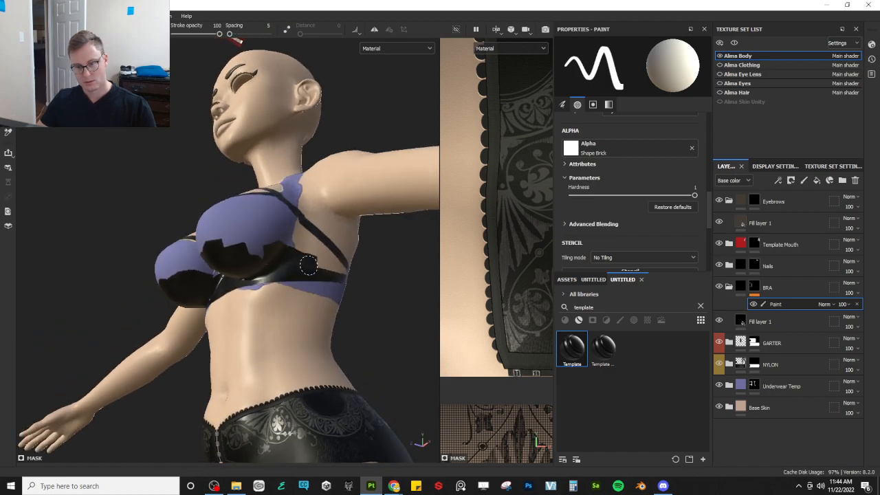
{"action": "mouse_move", "coordinate": [273, 240]}
{"action": "left_mouse_down"}
{"action": "mouse_move", "coordinate": [243, 249]}
{"action": "mouse_move", "coordinate": [225, 223]}
{"action": "mouse_move", "coordinate": [216, 231]}
{"action": "left_mouse_up"}
{"action": "left_click_drag", "start_coordinate": [222, 231], "coordinate": [267, 259], "text": "alt"}
{"action": "mouse_move", "coordinate": [211, 231]}
{"action": "left_mouse_down"}
{"action": "mouse_move", "coordinate": [194, 231]}
{"action": "mouse_move", "coordinate": [206, 212]}
{"action": "mouse_move", "coordinate": [218, 218]}
{"action": "mouse_move", "coordinate": [190, 202]}
{"action": "mouse_move", "coordinate": [205, 190]}
{"action": "mouse_move", "coordinate": [174, 200]}
{"action": "left_mouse_up"}
{"action": "mouse_move", "coordinate": [155, 203]}
{"action": "left_mouse_down", "text": "alt"}
{"action": "mouse_move", "coordinate": [166, 197]}
{"action": "mouse_move", "coordinate": [158, 204]}
{"action": "left_mouse_up", "text": "alt"}
{"action": "mouse_move", "coordinate": [149, 210]}
{"action": "left_mouse_down", "text": "alt"}
{"action": "mouse_move", "coordinate": [183, 216]}
{"action": "mouse_move", "coordinate": [166, 205]}
{"action": "mouse_move", "coordinate": [176, 208]}
{"action": "left_mouse_up", "text": "alt"}
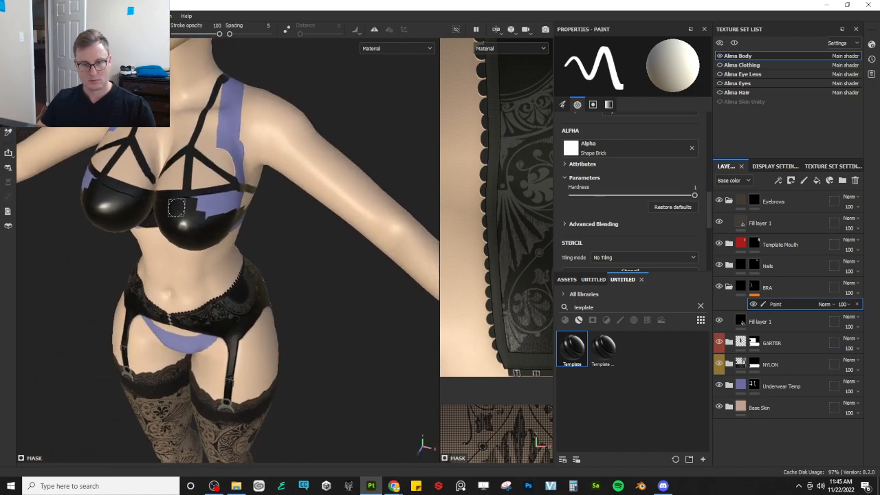
{"action": "left_click_drag", "start_coordinate": [227, 198], "coordinate": [228, 212], "text": "alt"}
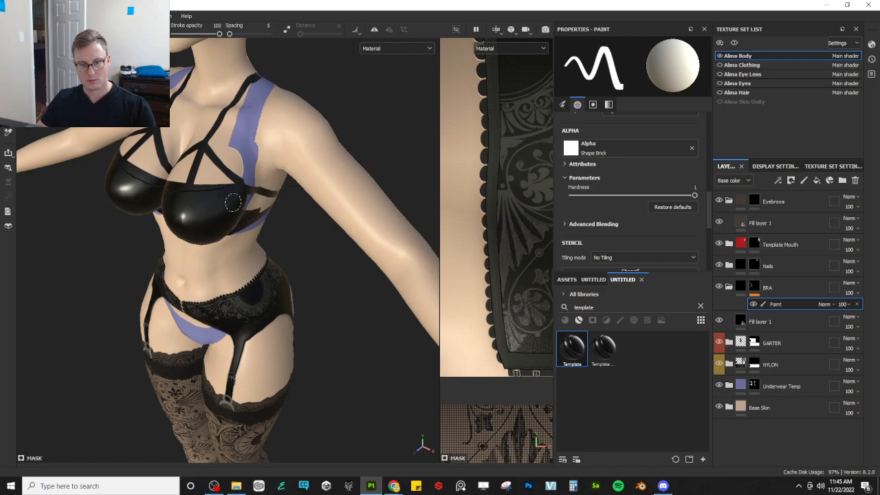
- Fill the area between the side straps to form a solid band from the cup toward the back
{"action": "left_click_drag", "start_coordinate": [279, 221], "coordinate": [243, 206], "text": "alt"}
{"action": "scroll", "coordinate": [224, 230], "scroll_direction": "up", "scroll_amount": 3}
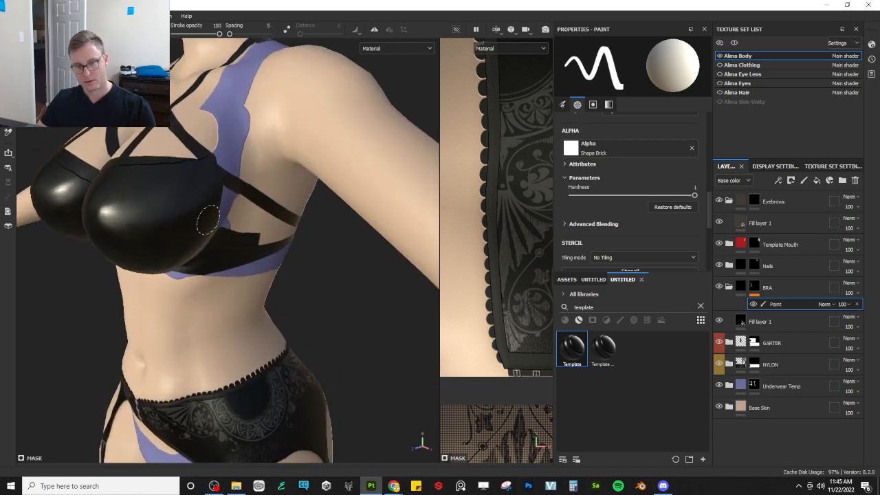
{"action": "mouse_move", "coordinate": [241, 209]}
{"action": "left_mouse_down", "text": "alt"}
{"action": "mouse_move", "coordinate": [255, 238]}
{"action": "mouse_move", "coordinate": [237, 231]}
{"action": "mouse_move", "coordinate": [281, 228]}
{"action": "mouse_move", "coordinate": [227, 249]}
{"action": "left_mouse_up", "text": "alt"}
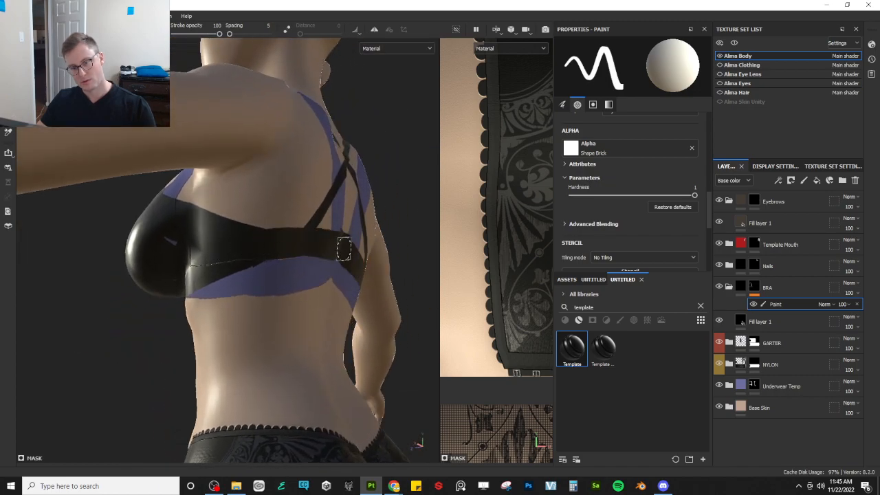
- Examine the painted bra on the whole figure and up close from the front and three-quarter angles
{"action": "left_click_drag", "start_coordinate": [344, 249], "coordinate": [431, 282], "text": "alt"}
{"action": "right_click_drag", "start_coordinate": [431, 283], "coordinate": [282, 265], "text": "alt"}
{"action": "middle_click_drag", "start_coordinate": [282, 265], "coordinate": [213, 381], "text": "alt"}
{"action": "right_click_drag", "start_coordinate": [213, 382], "coordinate": [172, 330], "text": "alt"}
{"action": "left_click_drag", "start_coordinate": [172, 330], "coordinate": [197, 322], "text": "alt"}
{"action": "middle_click_drag", "start_coordinate": [150, 301], "coordinate": [229, 299], "text": "alt"}
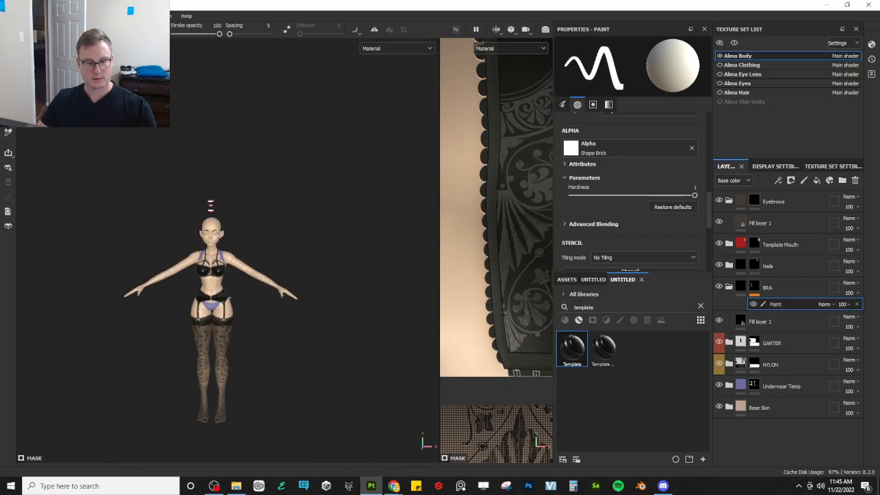
{"action": "right_click_drag", "start_coordinate": [229, 298], "coordinate": [323, 285], "text": "alt"}
{"action": "middle_click_drag", "start_coordinate": [213, 278], "coordinate": [227, 289], "text": "alt"}
{"action": "left_click_drag", "start_coordinate": [227, 289], "coordinate": [263, 296], "text": "alt"}
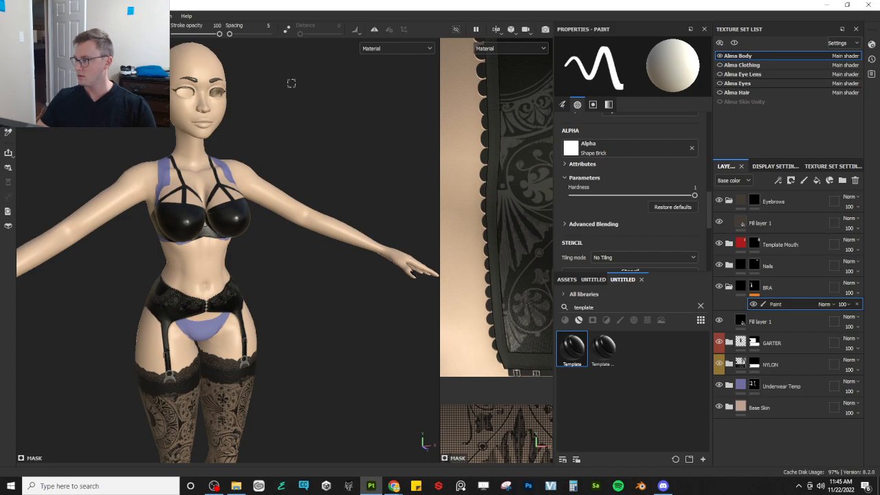
{"action": "left_click_drag", "start_coordinate": [180, 206], "coordinate": [266, 226], "text": "alt"}
{"action": "middle_click_drag", "start_coordinate": [265, 226], "coordinate": [282, 304], "text": "alt"}
{"action": "right_click_drag", "start_coordinate": [282, 304], "coordinate": [269, 273], "text": "alt"}
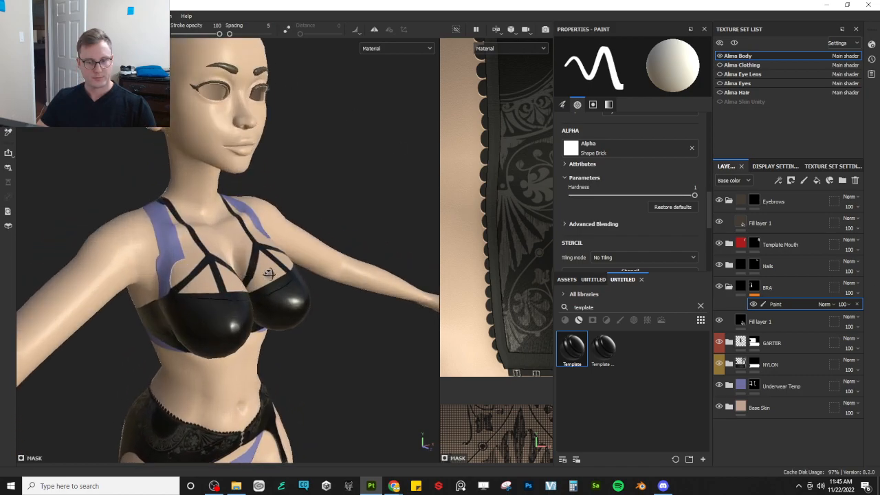
{"action": "left_click_drag", "start_coordinate": [269, 273], "coordinate": [231, 308], "text": "alt"}
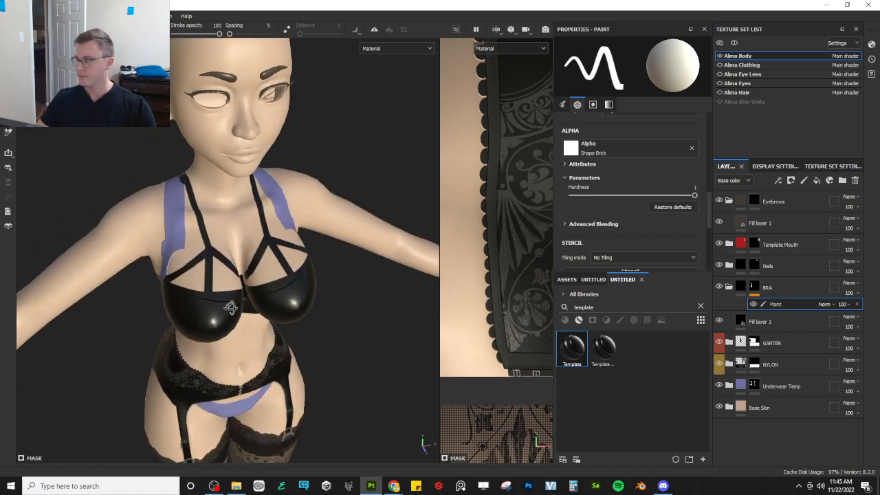
- Show the Alma Clothing texture set and examine how the bra straps look in the corset's neckline openings
{"action": "left_click", "coordinate": [720, 66]}
{"action": "right_click_drag", "start_coordinate": [193, 249], "coordinate": [269, 275], "text": "alt"}
{"action": "left_click_drag", "start_coordinate": [269, 275], "coordinate": [272, 242], "text": "alt"}
{"action": "right_click_drag", "start_coordinate": [272, 242], "coordinate": [314, 200], "text": "alt"}
{"action": "left_click_drag", "start_coordinate": [283, 210], "coordinate": [288, 286], "text": "alt"}
{"action": "mouse_move", "coordinate": [288, 286]}
{"action": "right_mouse_down", "text": "alt"}
{"action": "mouse_move", "coordinate": [269, 214]}
{"action": "mouse_move", "coordinate": [282, 278]}
{"action": "right_mouse_up", "text": "alt"}
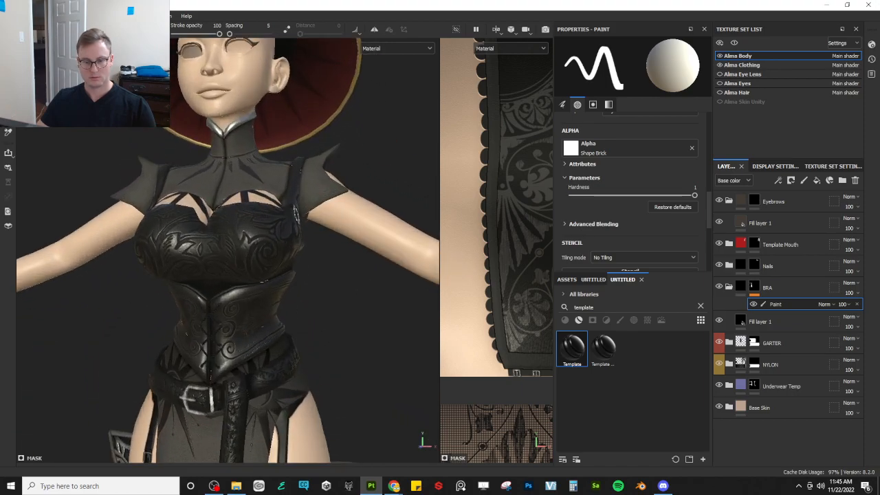
{"action": "left_click_drag", "start_coordinate": [282, 278], "coordinate": [302, 260], "text": "alt"}
{"action": "right_click_drag", "start_coordinate": [303, 260], "coordinate": [317, 277], "text": "alt"}
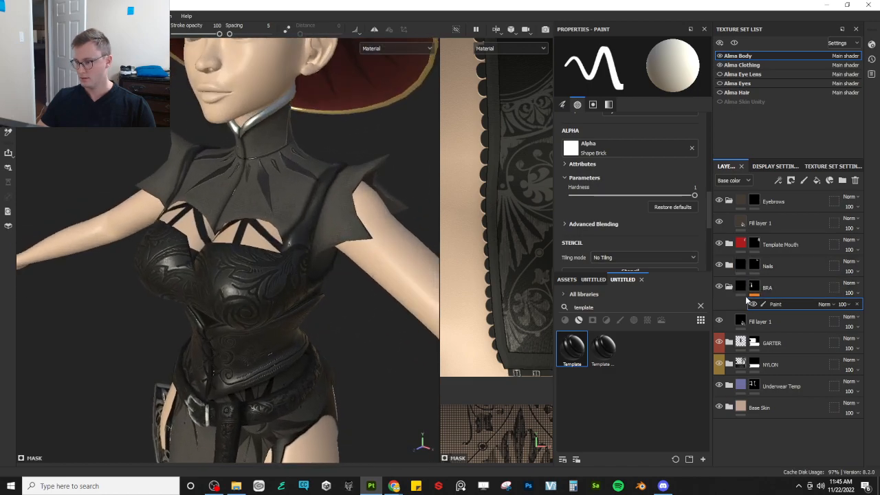
- Raise the height of the BRA folder's fill layer to 0.1472
{"action": "left_click", "coordinate": [756, 321]}
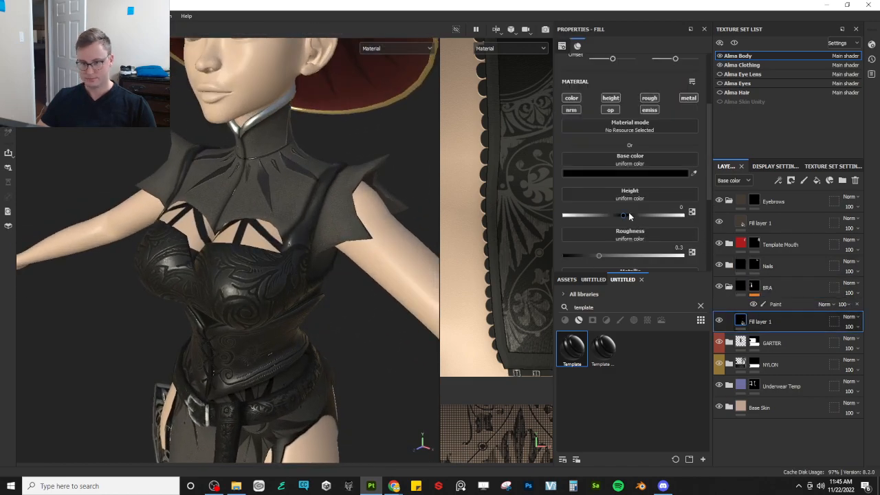
{"action": "left_click_drag", "start_coordinate": [624, 215], "coordinate": [633, 216]}
{"action": "right_click_drag", "start_coordinate": [263, 249], "coordinate": [271, 261], "text": "alt"}
{"action": "left_click_drag", "start_coordinate": [271, 261], "coordinate": [409, 255], "text": "alt"}
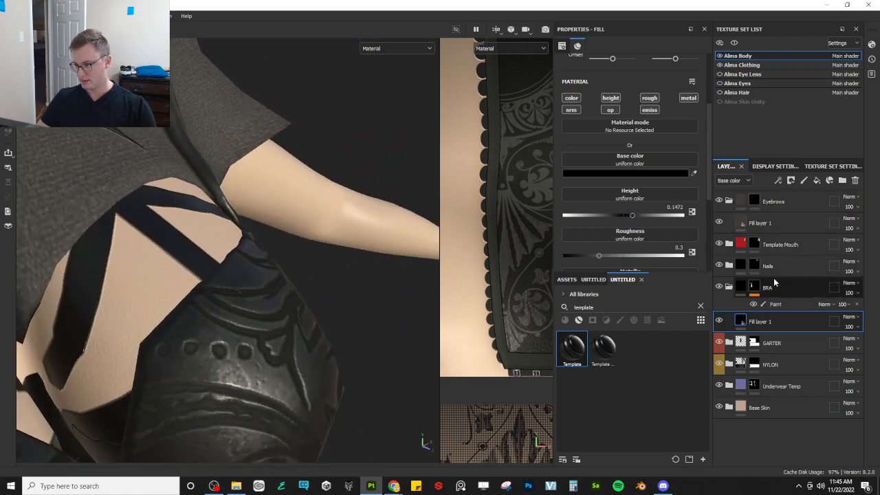
- Set the BRA folder's blending mode to Passthrough for the Height channel
{"action": "left_click", "coordinate": [802, 282]}
{"action": "left_click", "coordinate": [741, 181]}
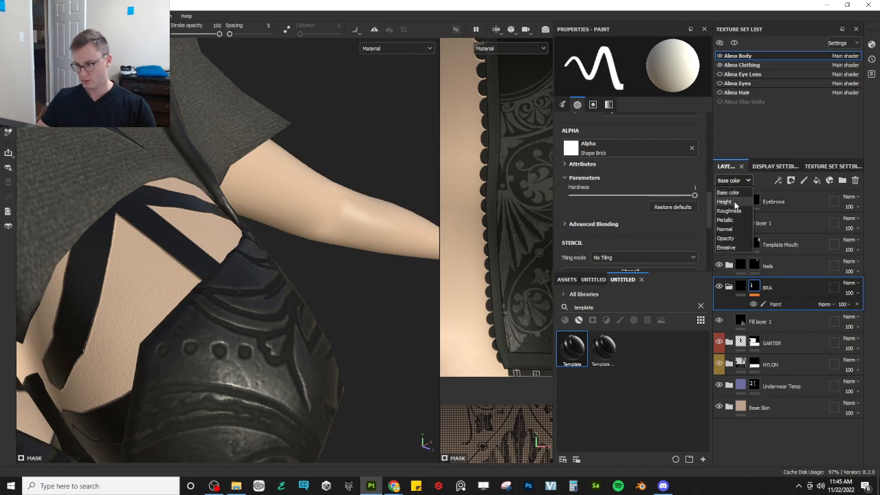
{"action": "left_click", "coordinate": [729, 200]}
{"action": "left_click", "coordinate": [853, 282]}
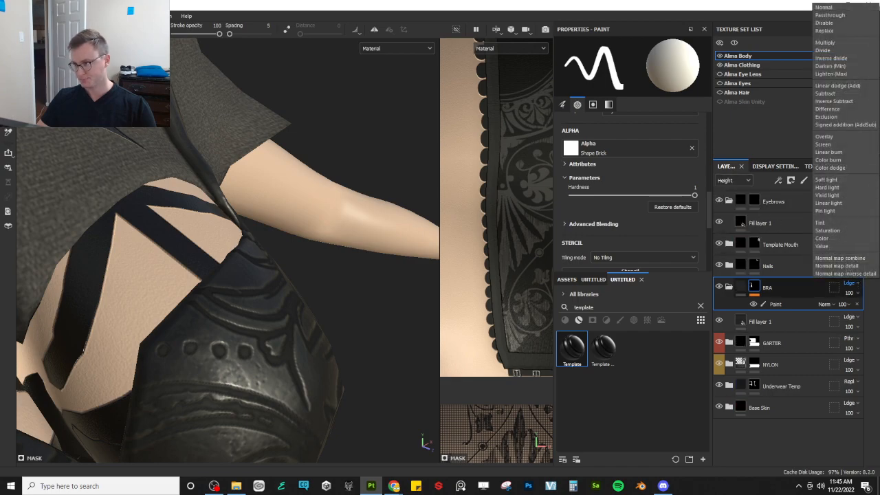
{"action": "left_click", "coordinate": [831, 15]}
{"action": "left_click_drag", "start_coordinate": [187, 246], "coordinate": [196, 304], "text": "alt"}
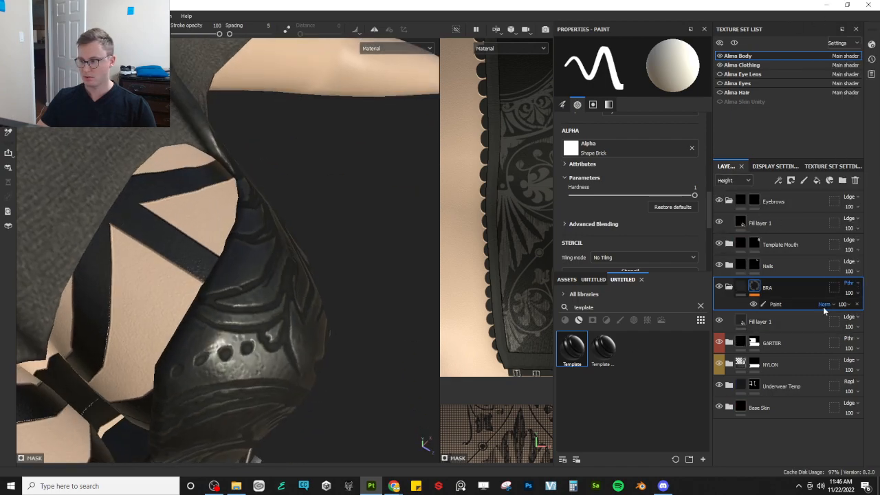
- Set the BRA folder's blending mode to Replace for the Height channel
{"action": "left_click", "coordinate": [850, 284]}
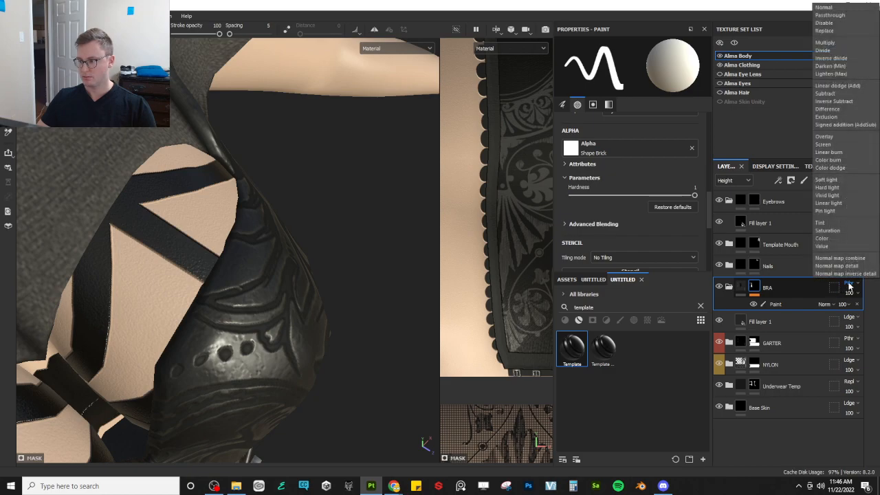
{"action": "left_click", "coordinate": [829, 31]}
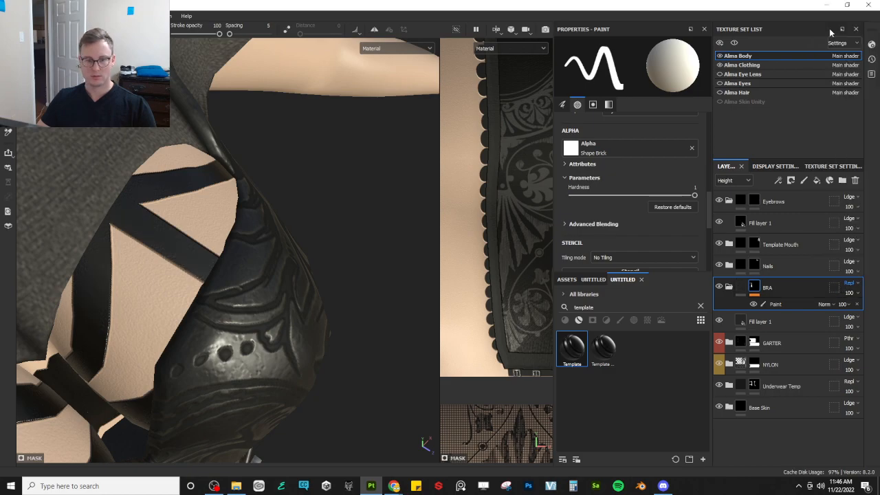
- Examine how the bra straps look in the corset's neckline openings from the front and three-quarter angles
{"action": "scroll", "coordinate": [251, 333], "scroll_direction": "down", "scroll_amount": 5}
{"action": "left_click_drag", "start_coordinate": [296, 350], "coordinate": [135, 315], "text": "alt"}
{"action": "scroll", "coordinate": [275, 315], "scroll_direction": "up", "scroll_amount": 4}
{"action": "left_click_drag", "start_coordinate": [275, 314], "coordinate": [289, 338], "text": "alt"}
{"action": "scroll", "coordinate": [295, 338], "scroll_direction": "down", "scroll_amount": 4}
{"action": "scroll", "coordinate": [296, 309], "scroll_direction": "down", "scroll_amount": 4}
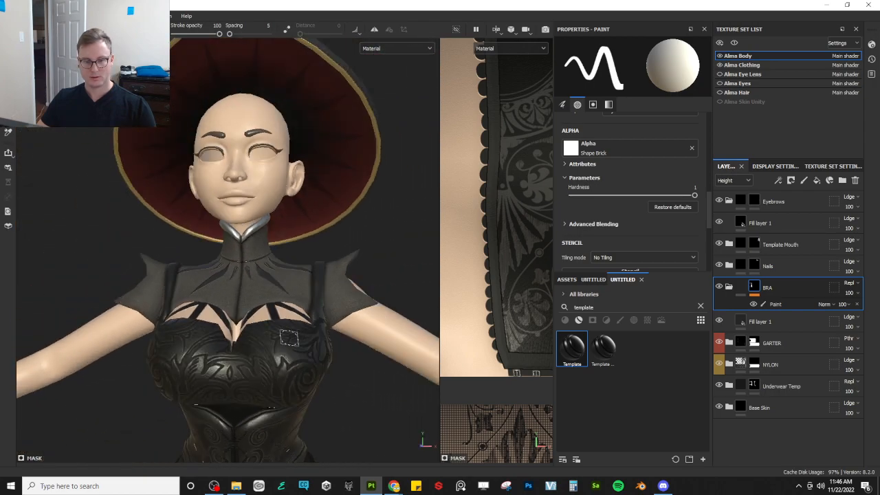
{"action": "middle_click_drag", "start_coordinate": [289, 337], "coordinate": [291, 274], "text": "alt"}
{"action": "scroll", "coordinate": [286, 276], "scroll_direction": "up", "scroll_amount": 1}
{"action": "mouse_move", "coordinate": [286, 276]}
{"action": "left_mouse_down", "text": "alt"}
{"action": "mouse_move", "coordinate": [336, 293]}
{"action": "mouse_move", "coordinate": [288, 326]}
{"action": "mouse_move", "coordinate": [259, 236]}
{"action": "left_mouse_up", "text": "alt"}
{"action": "scroll", "coordinate": [288, 327], "scroll_direction": "up", "scroll_amount": 3}
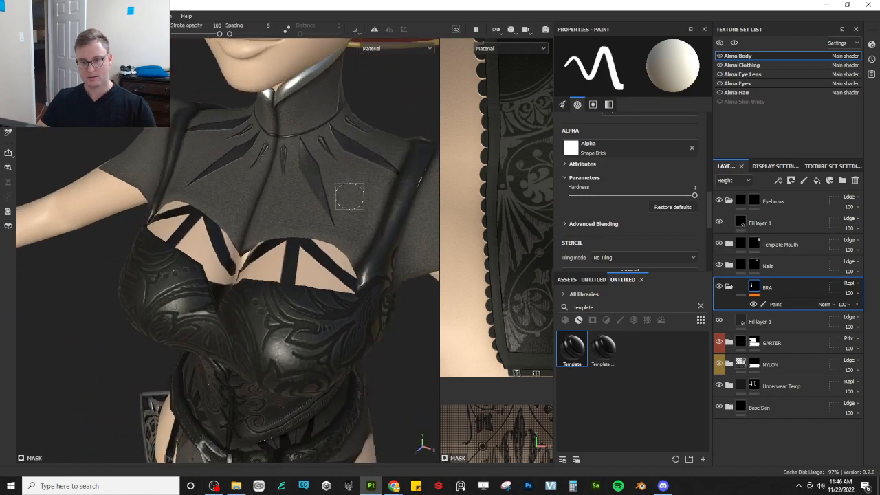
- Hide the Alma Clothing texture set and return to the Alma Body layers with the whole bra in view
{"action": "left_click", "coordinate": [718, 66]}
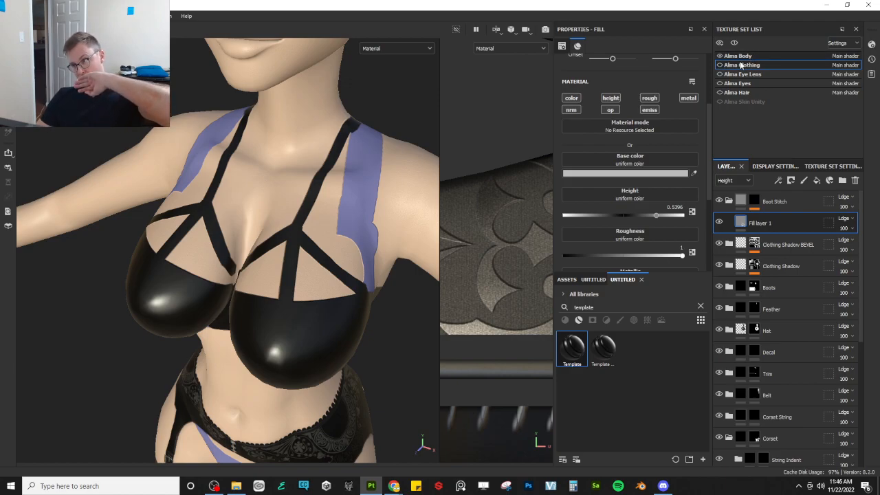
{"action": "left_click", "coordinate": [743, 57]}
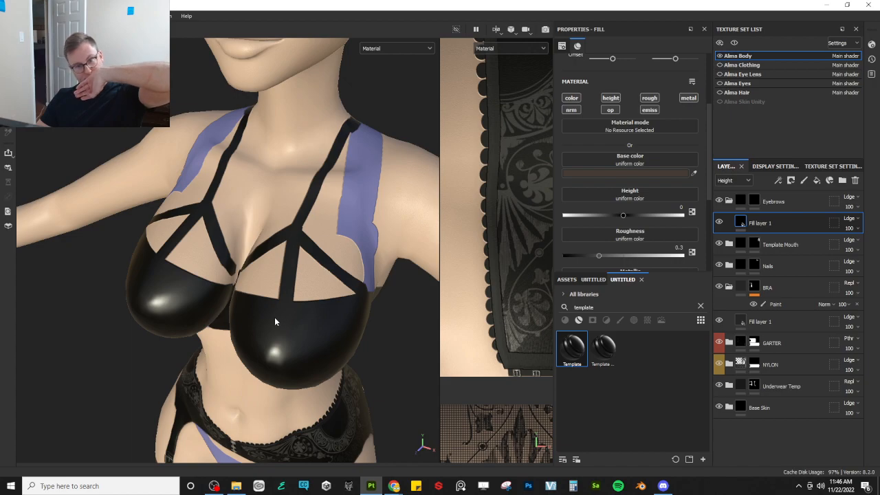
{"action": "scroll", "coordinate": [307, 301], "scroll_direction": "down", "scroll_amount": 3}
{"action": "left_click_drag", "start_coordinate": [270, 335], "coordinate": [306, 313], "text": "alt"}
{"action": "middle_click_drag", "start_coordinate": [306, 314], "coordinate": [307, 347], "text": "alt"}
{"action": "scroll", "coordinate": [307, 346], "scroll_direction": "up", "scroll_amount": 3}
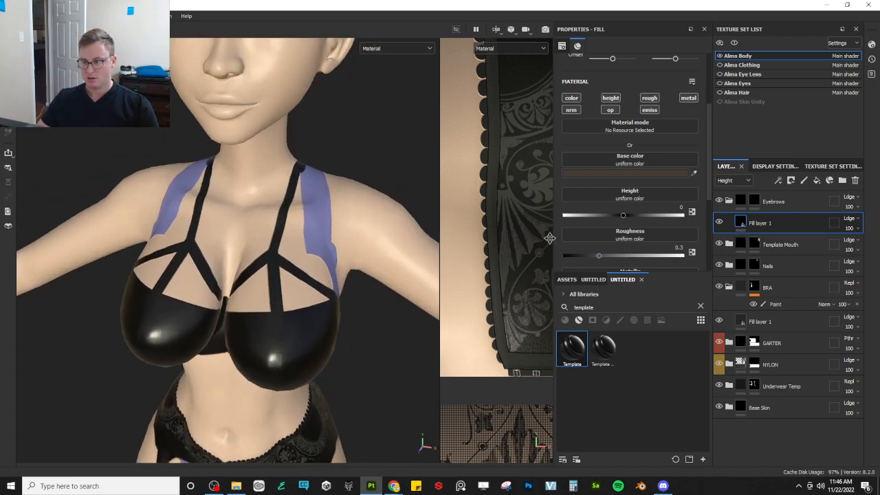
- Hide the BRA mask's Paint effect and add a fill effect with ornament 0005 as its grayscale
{"action": "left_click", "coordinate": [754, 305]}
{"action": "right_click", "coordinate": [786, 306]}
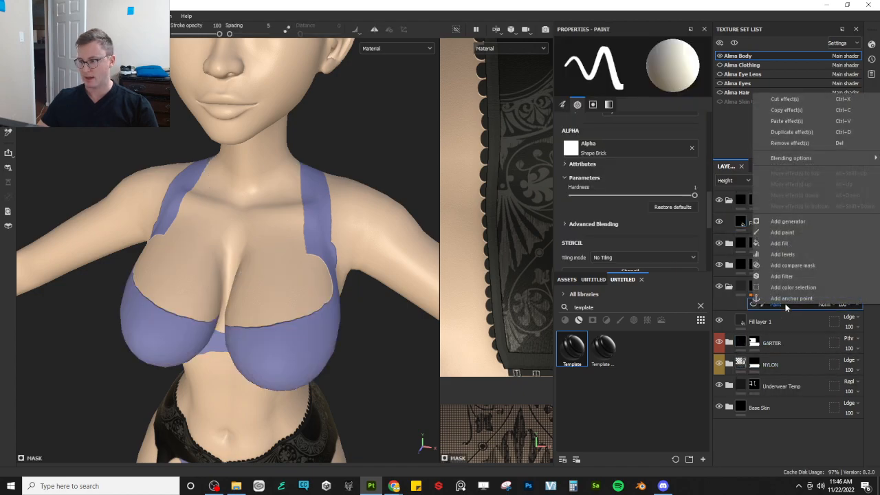
{"action": "left_click", "coordinate": [784, 244]}
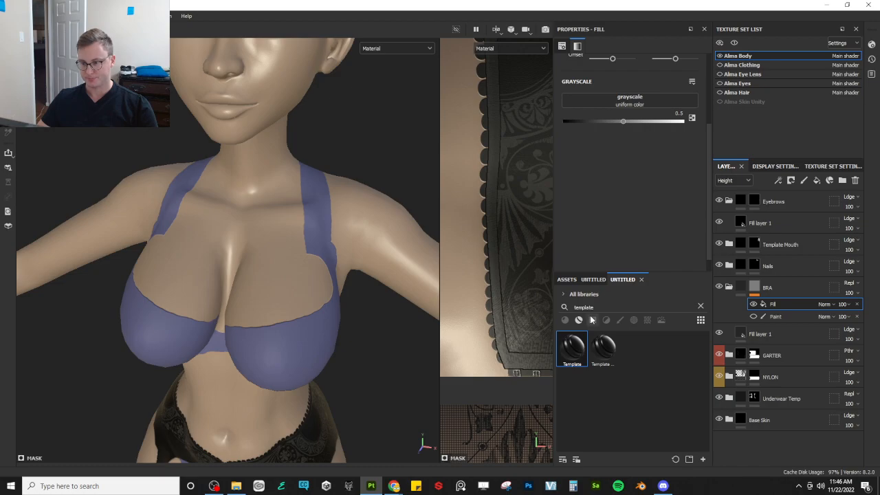
{"action": "left_click", "coordinate": [594, 279]}
{"action": "left_click_drag", "start_coordinate": [616, 370], "coordinate": [630, 102]}
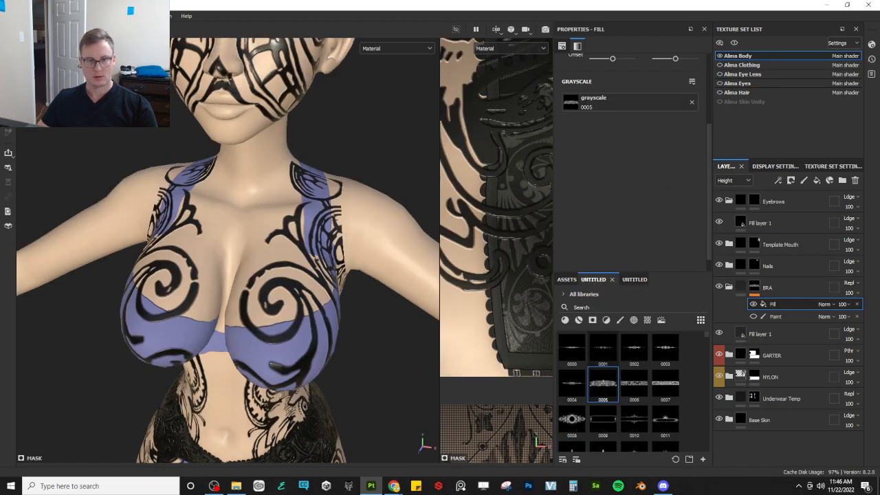
- Set the fill effect's UV wrap to None and its projection to Planar projection
{"action": "scroll", "coordinate": [581, 100], "scroll_direction": "up", "scroll_amount": 3}
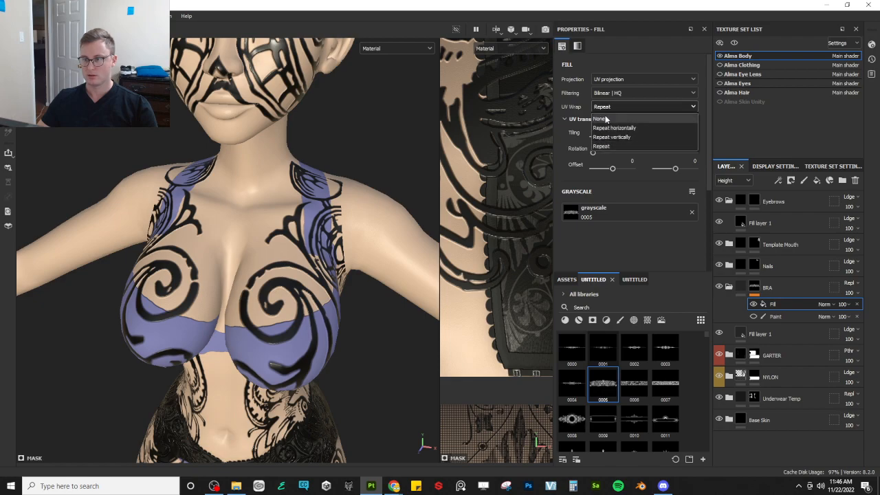
{"action": "left_click", "coordinate": [608, 121]}
{"action": "left_click", "coordinate": [613, 80]}
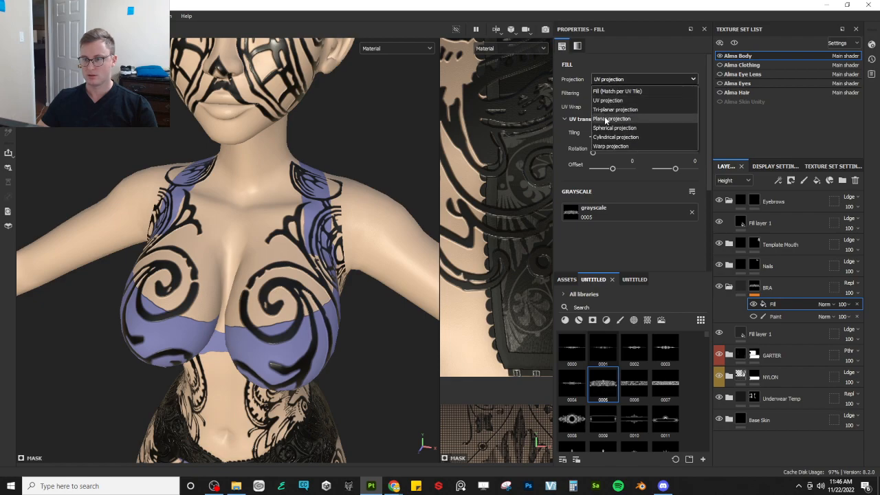
{"action": "left_click", "coordinate": [612, 103]}
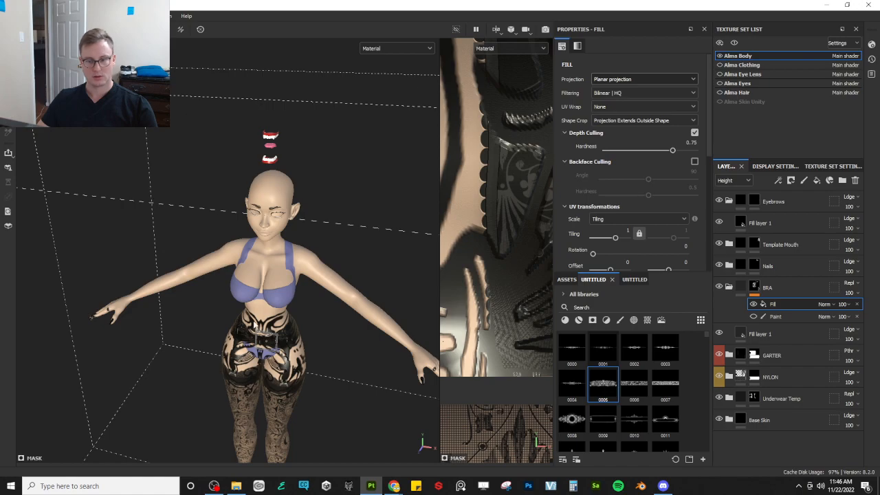
- Position and scale down the planar projection so the ornament runs across the upper chest above the cups
{"action": "left_click_drag", "start_coordinate": [263, 343], "coordinate": [164, 313]}
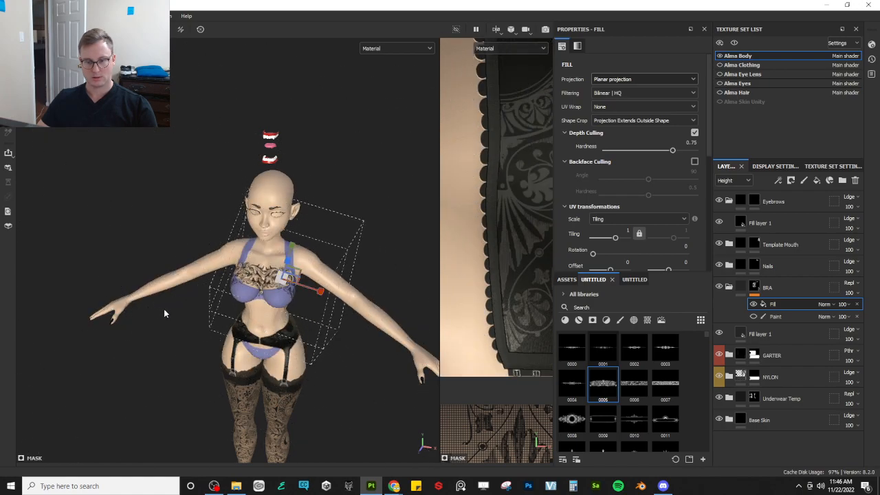
{"action": "scroll", "coordinate": [290, 300], "scroll_direction": "up", "scroll_amount": 5}
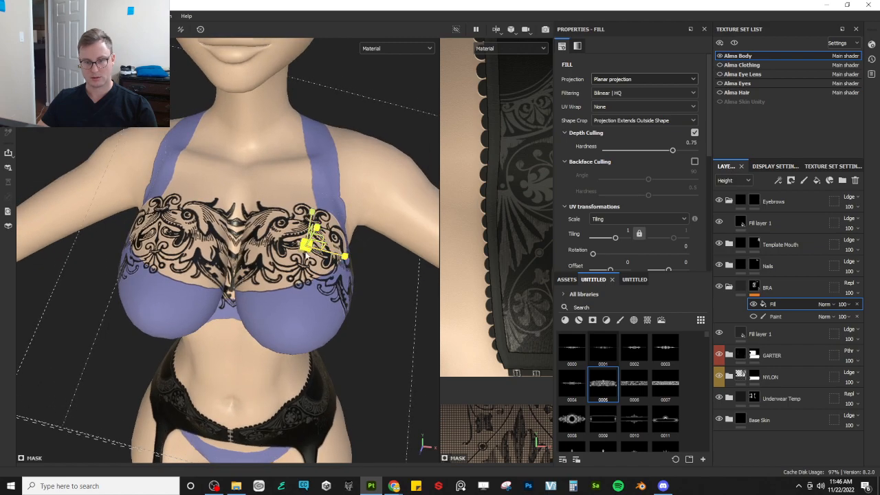
{"action": "left_click_drag", "start_coordinate": [306, 254], "coordinate": [326, 315]}
{"action": "key", "text": "e"}
{"action": "key", "text": "r"}
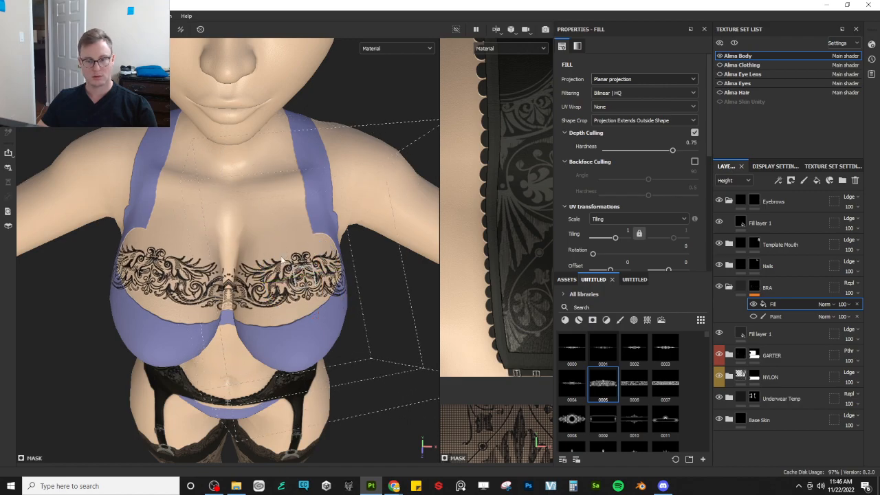
{"action": "left_click_drag", "start_coordinate": [293, 274], "coordinate": [271, 242]}
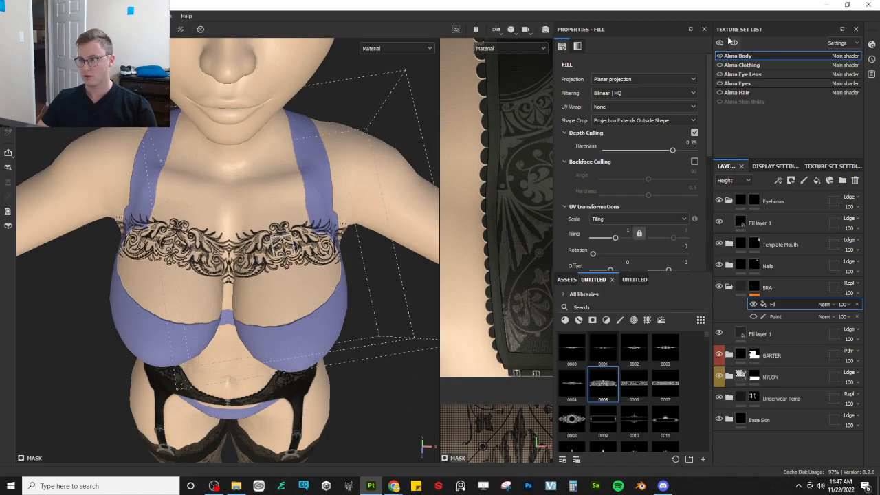
- Show the Alma Clothing texture set and set the fill effect's blending mode to Linear dodge (Add)
{"action": "left_click", "coordinate": [721, 65]}
{"action": "left_click_drag", "start_coordinate": [375, 237], "coordinate": [338, 205], "text": "alt"}
{"action": "left_click_drag", "start_coordinate": [298, 265], "coordinate": [267, 275], "text": "alt"}
{"action": "scroll", "coordinate": [287, 269], "scroll_direction": "up", "scroll_amount": 4}
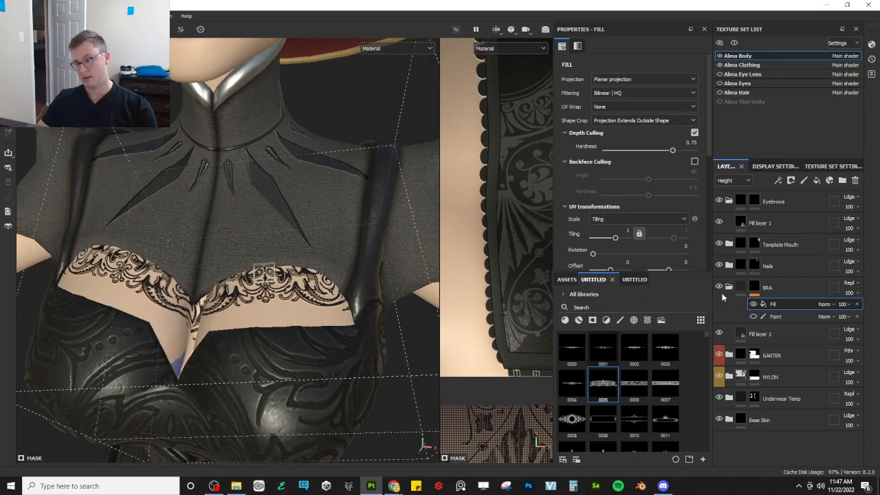
{"action": "left_click", "coordinate": [825, 304]}
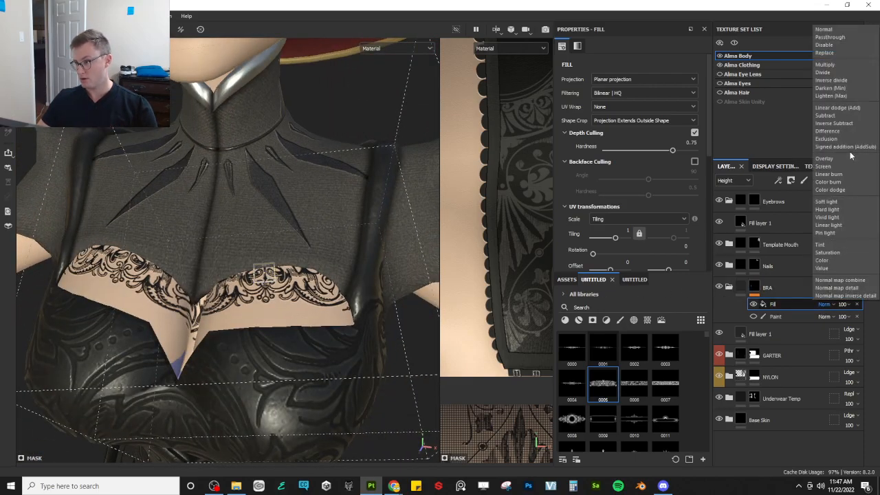
{"action": "left_click", "coordinate": [832, 109]}
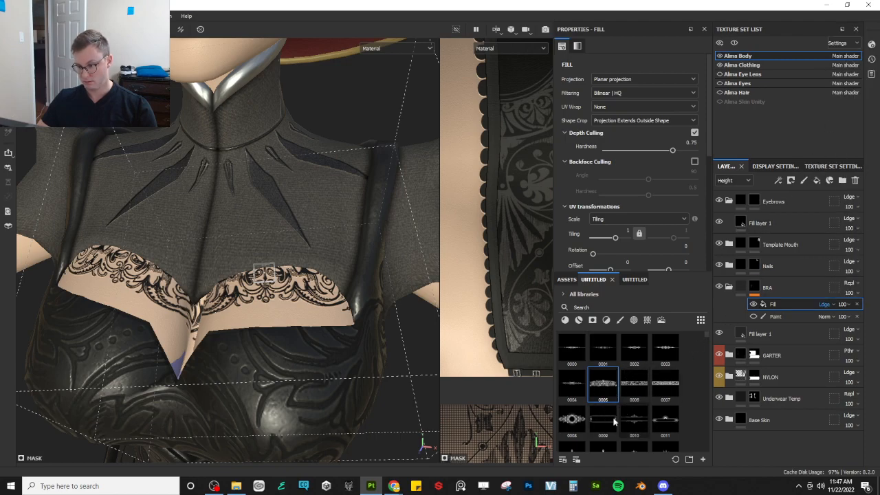
- Try ornament 0008 as the fill effect's grayscale and check its projection in the neckline openings
{"action": "left_click_drag", "start_coordinate": [576, 424], "coordinate": [602, 212]}
{"action": "scroll", "coordinate": [684, 193], "scroll_direction": "down", "scroll_amount": 4}
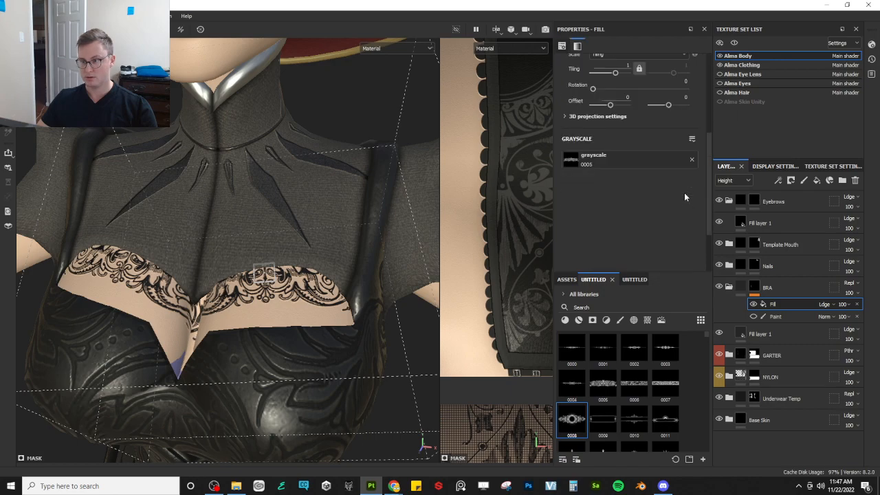
{"action": "left_click_drag", "start_coordinate": [636, 138], "coordinate": [622, 158]}
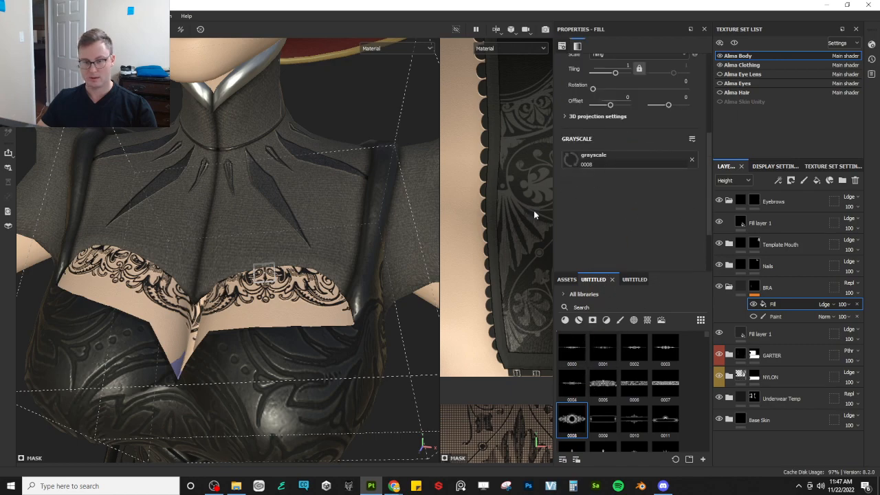
{"action": "mouse_move", "coordinate": [302, 237]}
{"action": "left_mouse_down", "text": "alt"}
{"action": "mouse_move", "coordinate": [285, 264]}
{"action": "mouse_move", "coordinate": [261, 269]}
{"action": "mouse_move", "coordinate": [275, 246]}
{"action": "mouse_move", "coordinate": [306, 238]}
{"action": "left_mouse_up", "text": "alt"}
{"action": "left_click_drag", "start_coordinate": [279, 282], "coordinate": [261, 230], "text": "alt"}
{"action": "key", "text": "e"}
{"action": "scroll", "coordinate": [293, 233], "scroll_direction": "down", "scroll_amount": 5}
{"action": "middle_click_drag", "start_coordinate": [260, 228], "coordinate": [280, 286], "text": "alt"}
{"action": "scroll", "coordinate": [283, 283], "scroll_direction": "up", "scroll_amount": 5}
{"action": "left_click_drag", "start_coordinate": [288, 280], "coordinate": [334, 282], "text": "alt"}
- Replace the fill effect's grayscale with ornament 0028
{"action": "left_click", "coordinate": [640, 162]}
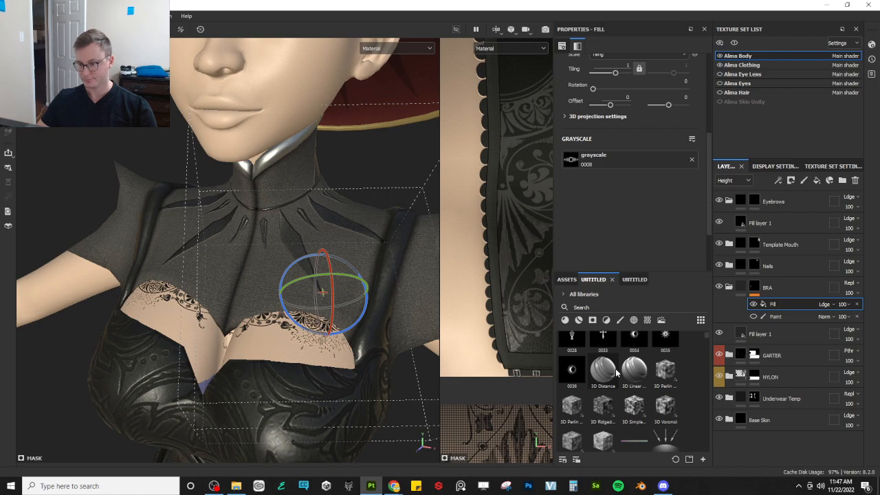
{"action": "scroll", "coordinate": [592, 371], "scroll_direction": "down", "scroll_amount": 5}
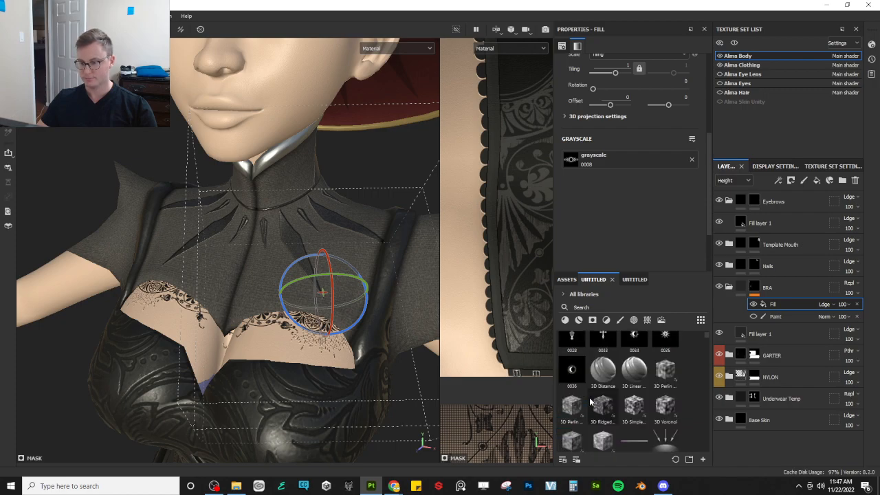
{"action": "left_click_drag", "start_coordinate": [586, 208], "coordinate": [573, 160]}
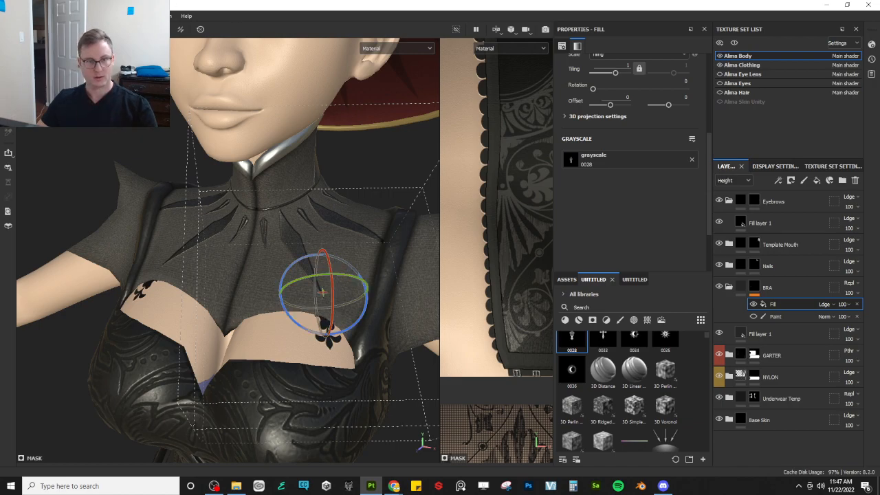
- Show the Paint effect again and align the projected ornament with the middle strap in the neckline opening
{"action": "mouse_move", "coordinate": [333, 331]}
{"action": "left_mouse_down"}
{"action": "mouse_move", "coordinate": [346, 344]}
{"action": "mouse_move", "coordinate": [325, 334]}
{"action": "left_mouse_up"}
{"action": "left_click", "coordinate": [755, 316]}
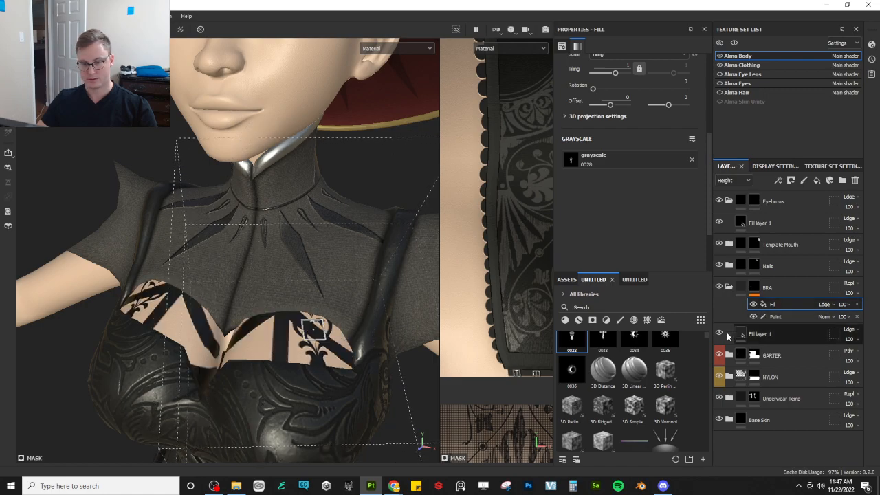
{"action": "mouse_move", "coordinate": [289, 335]}
{"action": "left_mouse_down", "text": "alt"}
{"action": "mouse_move", "coordinate": [311, 357]}
{"action": "mouse_move", "coordinate": [282, 339]}
{"action": "mouse_move", "coordinate": [323, 343]}
{"action": "mouse_move", "coordinate": [283, 333]}
{"action": "left_mouse_up", "text": "alt"}
{"action": "key", "text": "e"}
{"action": "key", "text": "q"}
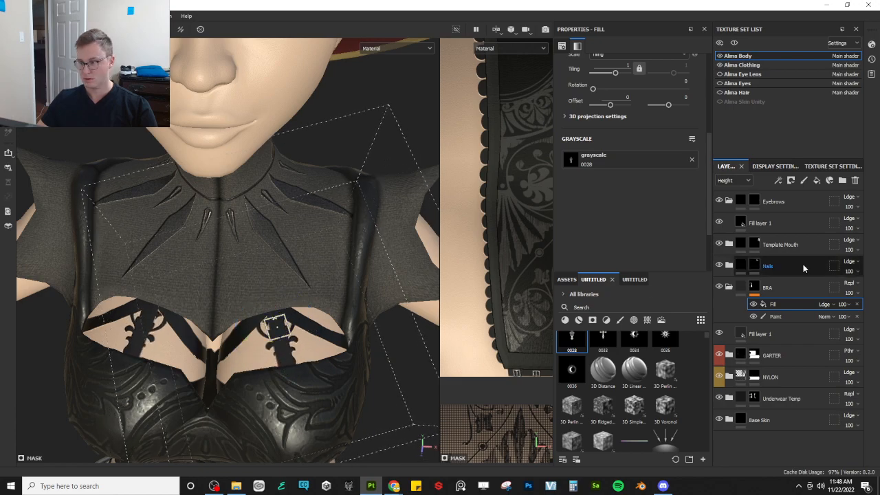
- Erase the painted straps in the neckline openings on the BRA mask's Paint effect, leaving the ornaments
{"action": "left_click", "coordinate": [791, 318]}
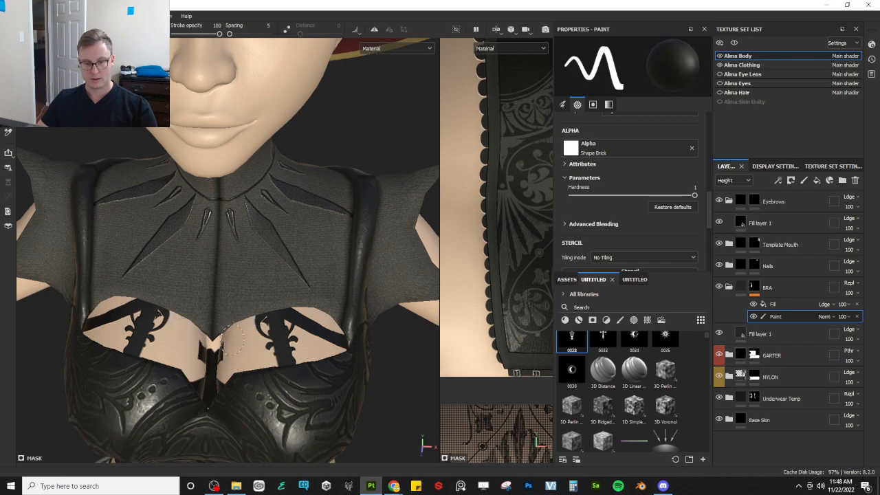
{"action": "left_click_drag", "start_coordinate": [265, 322], "coordinate": [327, 337]}
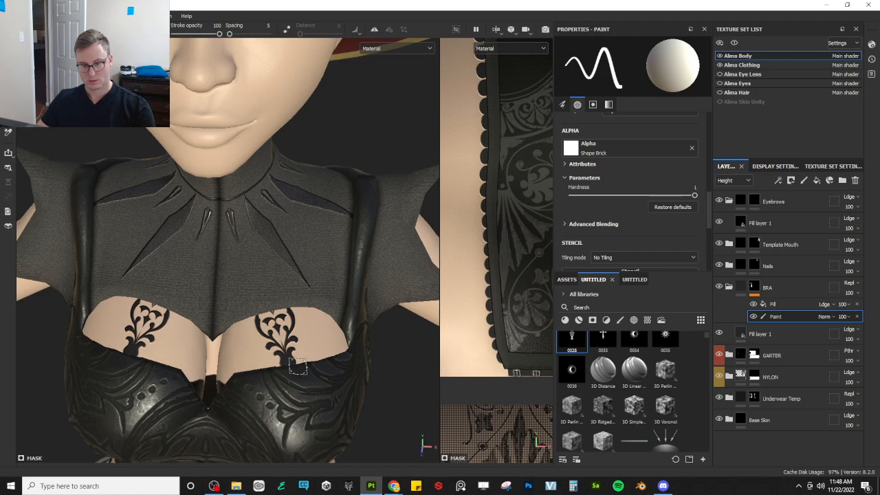
{"action": "key", "text": "ctrl+z"}
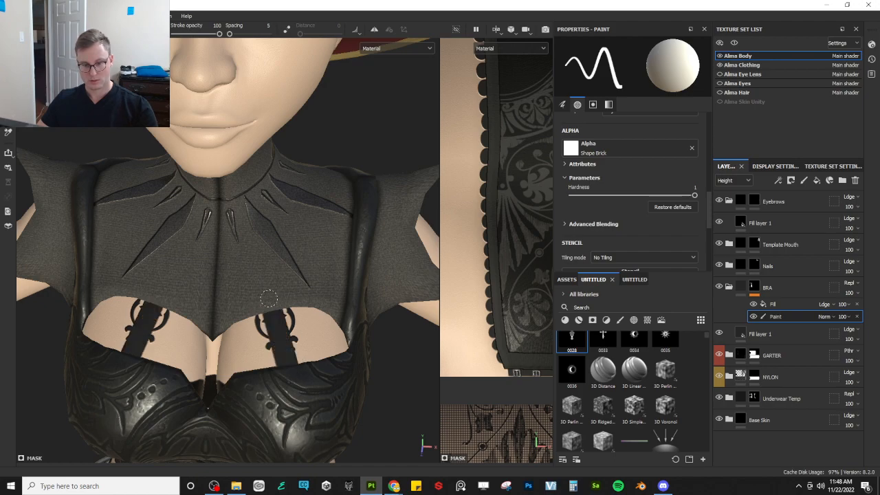
{"action": "key", "text": "ctrl+y"}
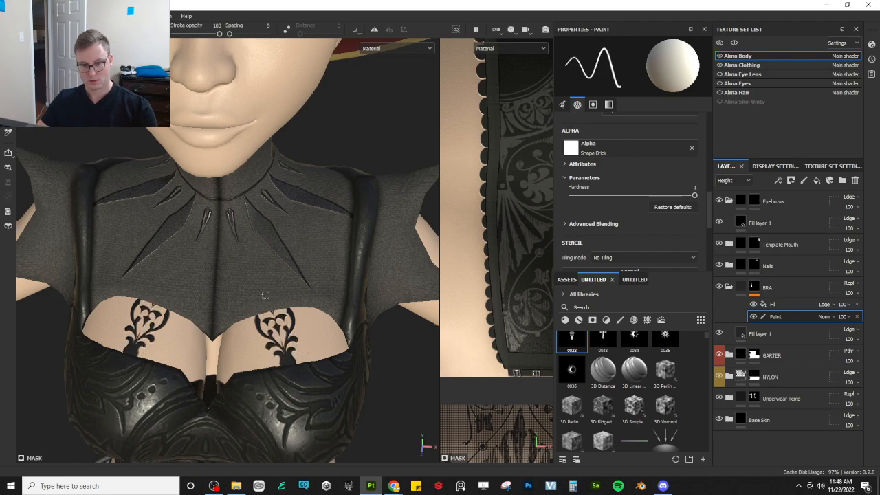
- Paint thin diagonal straps on both sides of each ornament in the neckline openings
{"action": "left_click_drag", "start_coordinate": [296, 353], "coordinate": [306, 303], "text": "alt"}
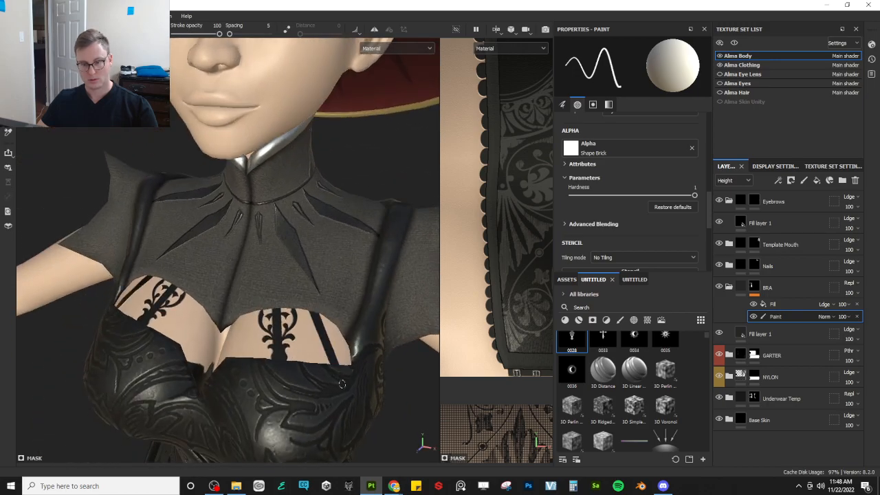
{"action": "left_click_drag", "start_coordinate": [342, 384], "coordinate": [215, 293], "text": "alt"}
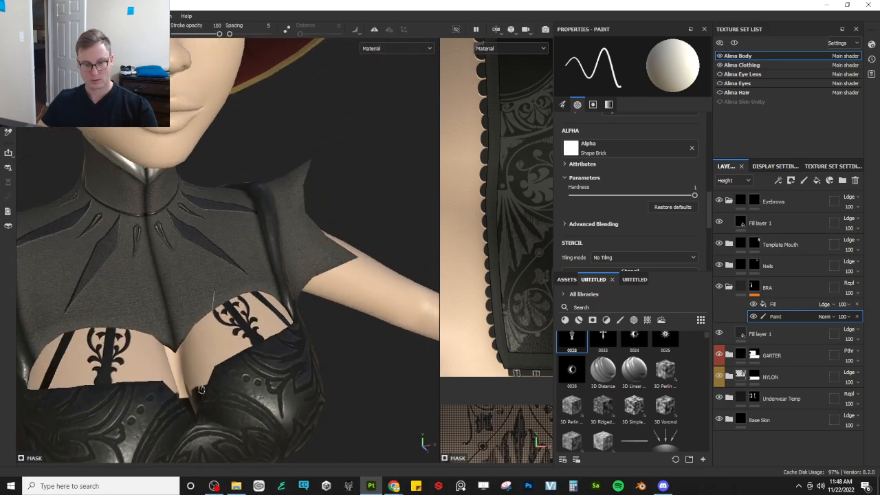
{"action": "left_click_drag", "start_coordinate": [203, 390], "coordinate": [279, 388], "text": "alt"}
{"action": "scroll", "coordinate": [296, 371], "scroll_direction": "down", "scroll_amount": 4}
{"action": "left_click_drag", "start_coordinate": [310, 351], "coordinate": [149, 298], "text": "alt"}
{"action": "scroll", "coordinate": [220, 269], "scroll_direction": "up", "scroll_amount": 5}
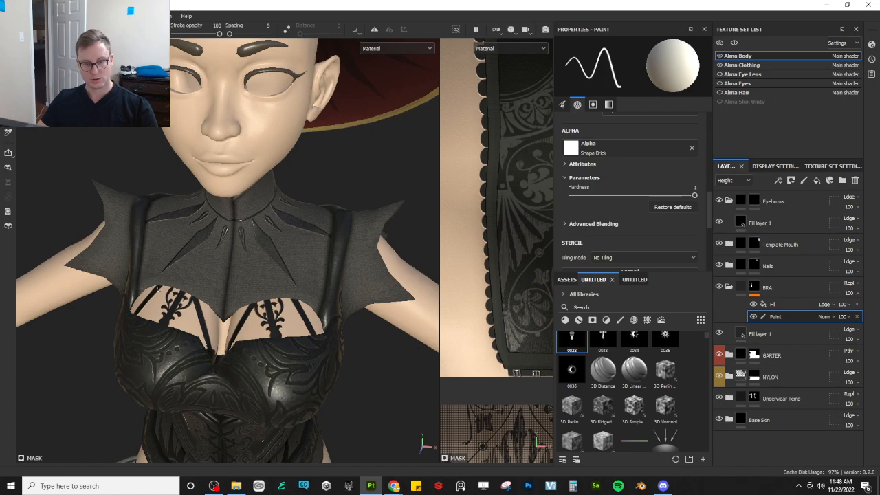
{"action": "left_click_drag", "start_coordinate": [181, 278], "coordinate": [143, 254], "text": "alt"}
{"action": "scroll", "coordinate": [149, 290], "scroll_direction": "up", "scroll_amount": 3}
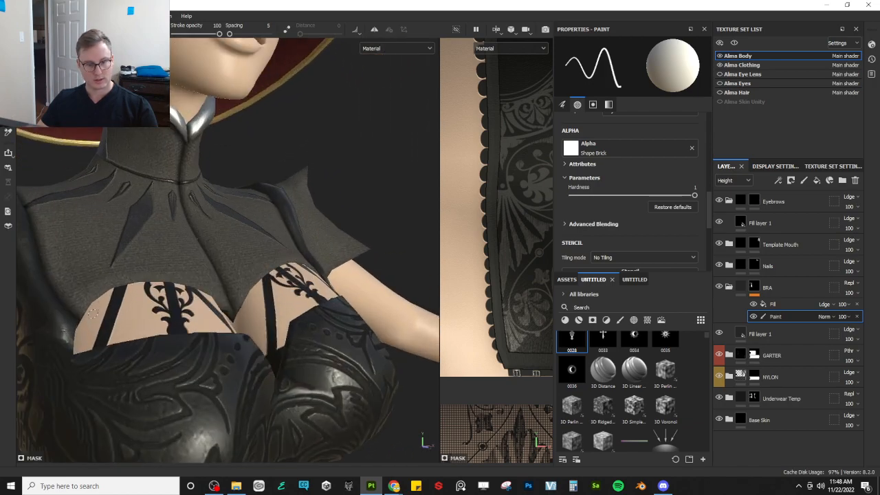
- Duplicate the ornament fill effect in the BRA mask and move the copy onto the outer strap in the neckline opening
{"action": "left_click_drag", "start_coordinate": [168, 273], "coordinate": [238, 320], "text": "alt"}
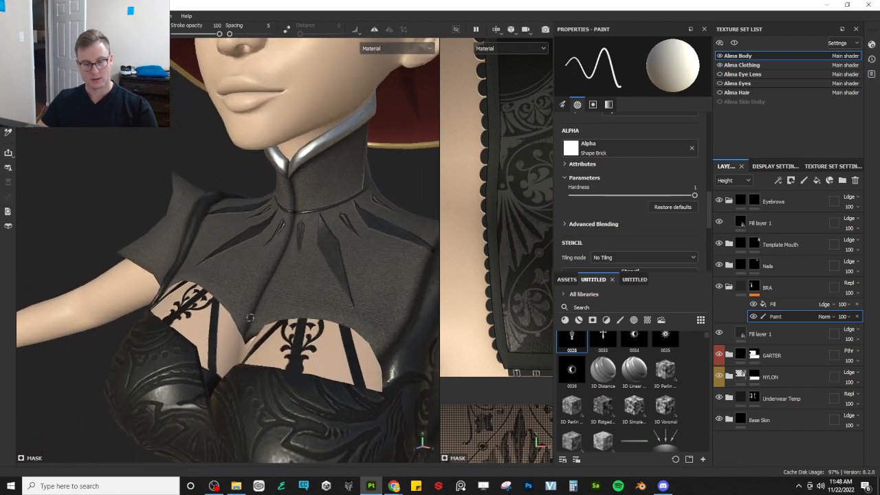
{"action": "scroll", "coordinate": [240, 337], "scroll_direction": "up", "scroll_amount": 2}
{"action": "scroll", "coordinate": [240, 338], "scroll_direction": "down", "scroll_amount": 3}
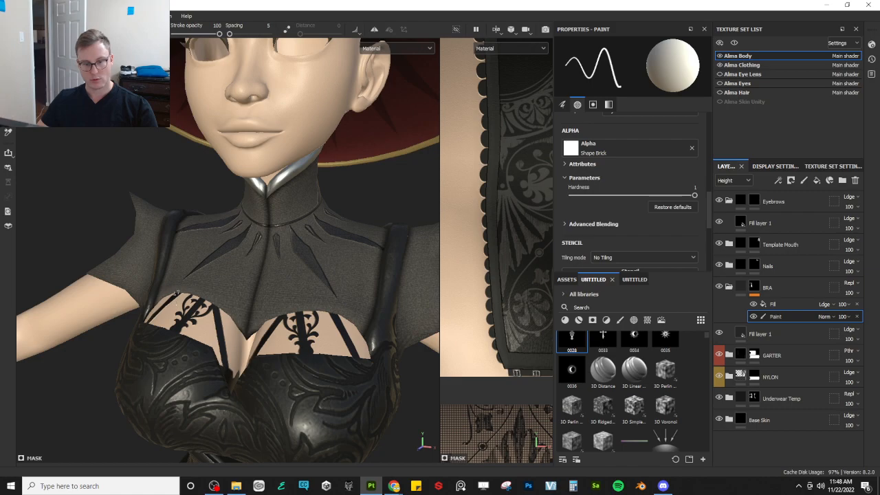
{"action": "left_click_drag", "start_coordinate": [262, 316], "coordinate": [283, 342], "text": "alt"}
{"action": "scroll", "coordinate": [283, 342], "scroll_direction": "up", "scroll_amount": 3}
{"action": "left_click", "coordinate": [774, 305]}
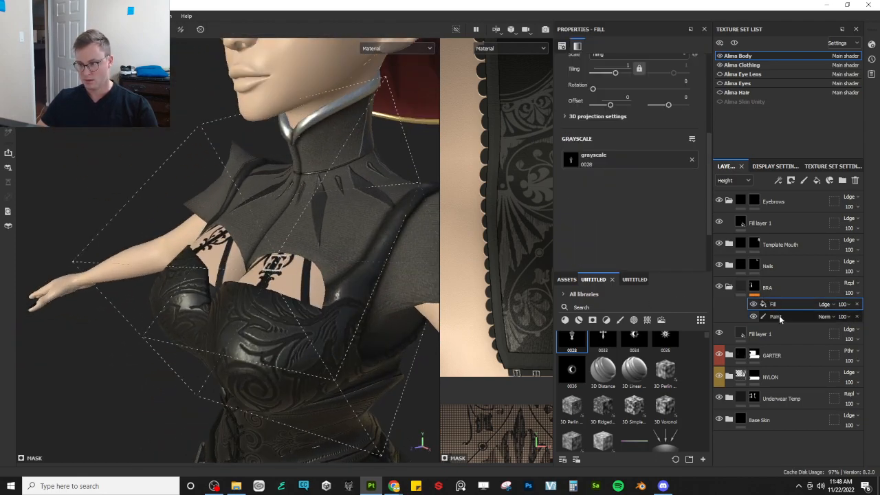
{"action": "scroll", "coordinate": [320, 294], "scroll_direction": "up", "scroll_amount": 4}
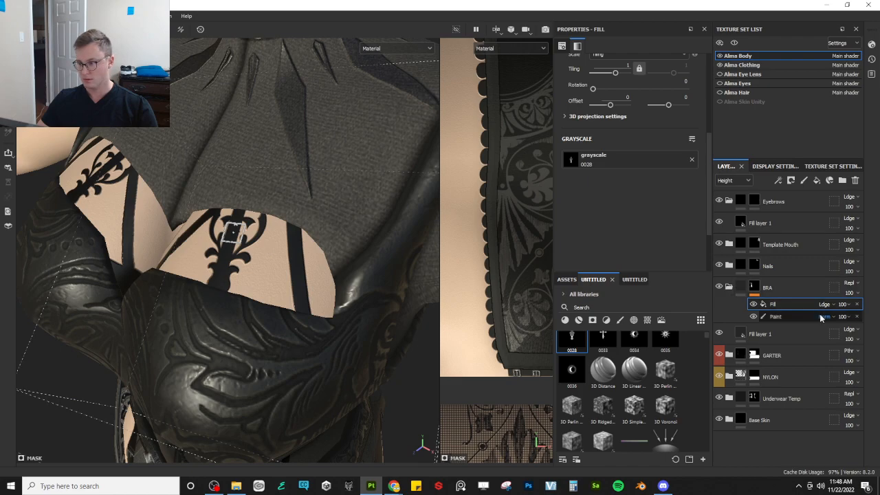
{"action": "key", "text": "ctrl+d"}
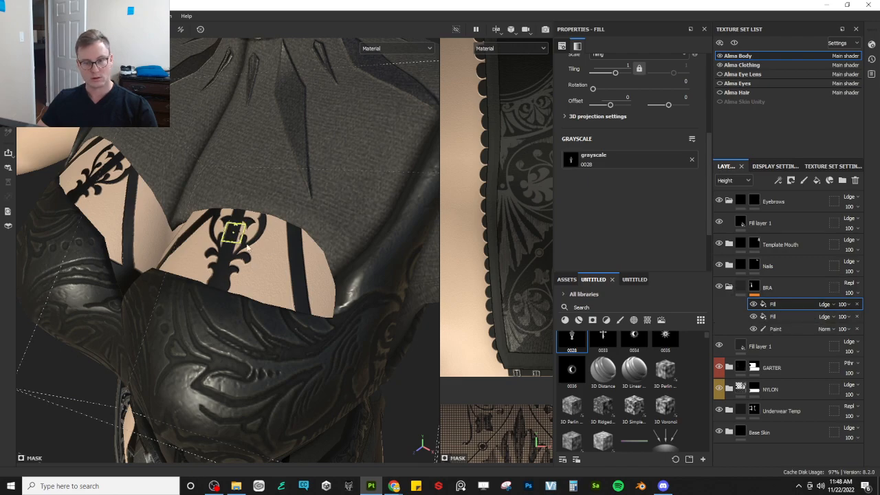
{"action": "left_click_drag", "start_coordinate": [247, 247], "coordinate": [354, 290]}
{"action": "key", "text": "e"}
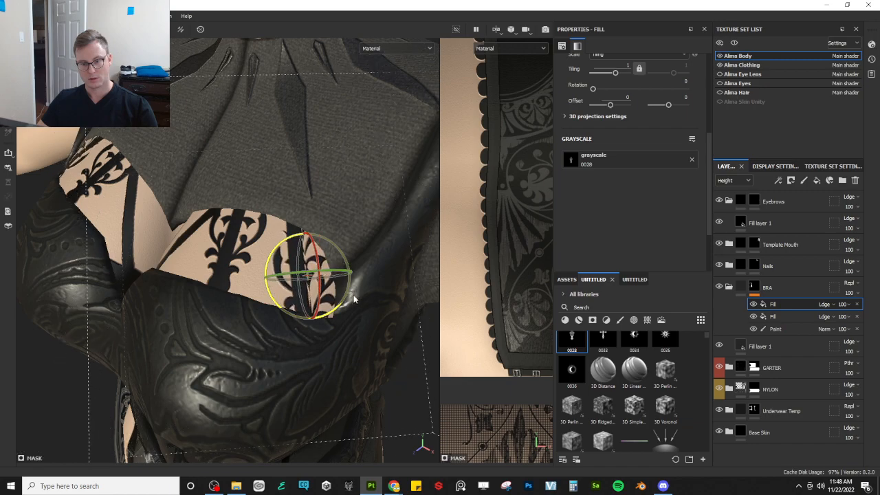
{"action": "key", "text": "w"}
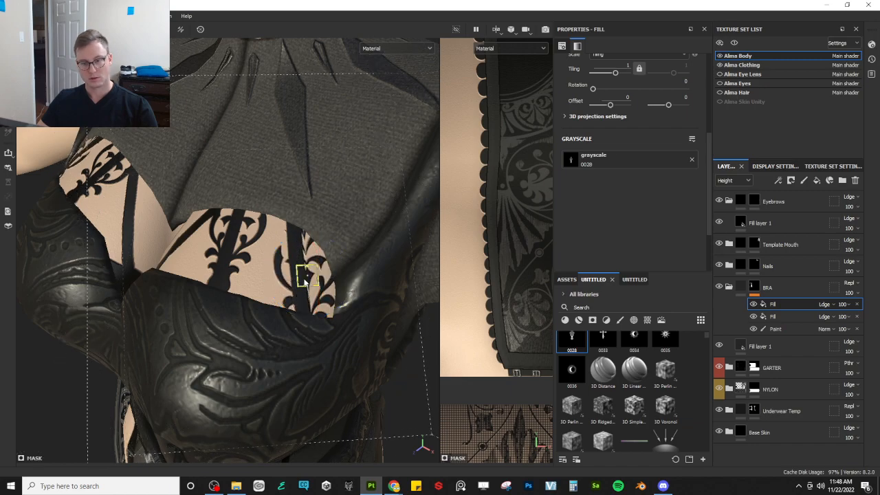
{"action": "left_click_drag", "start_coordinate": [289, 247], "coordinate": [290, 242]}
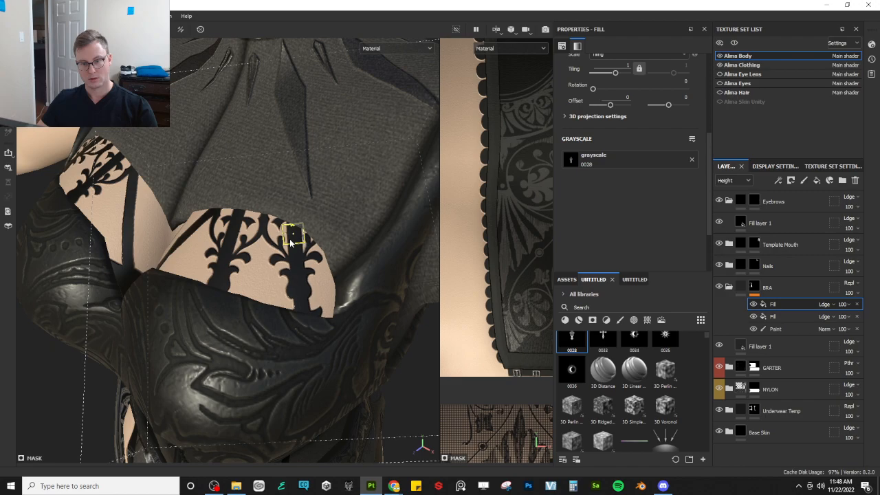
- Duplicate the ornament fill effect again and place the copy, rotated to match, over the inner strap beside the cleavage
{"action": "left_click_drag", "start_coordinate": [225, 285], "coordinate": [296, 274], "text": "alt"}
{"action": "scroll", "coordinate": [295, 274], "scroll_direction": "down", "scroll_amount": 4}
{"action": "middle_click_drag", "start_coordinate": [295, 273], "coordinate": [367, 321], "text": "alt"}
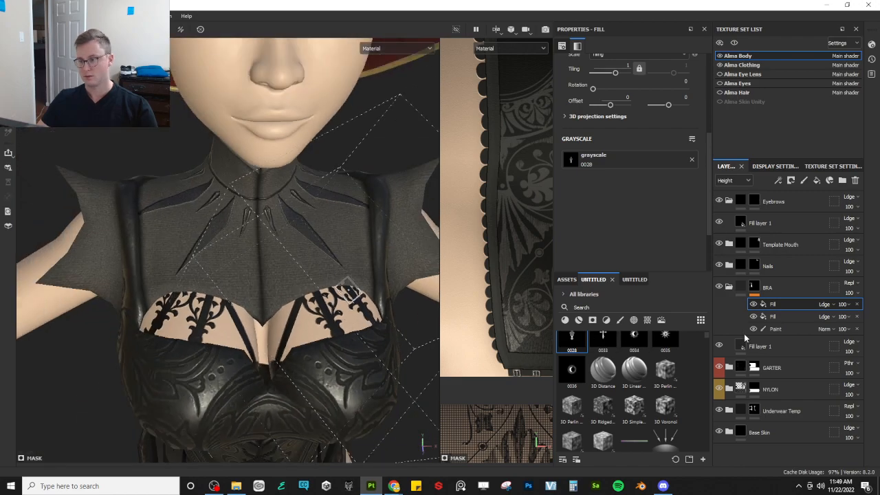
{"action": "key", "text": "ctrl+d"}
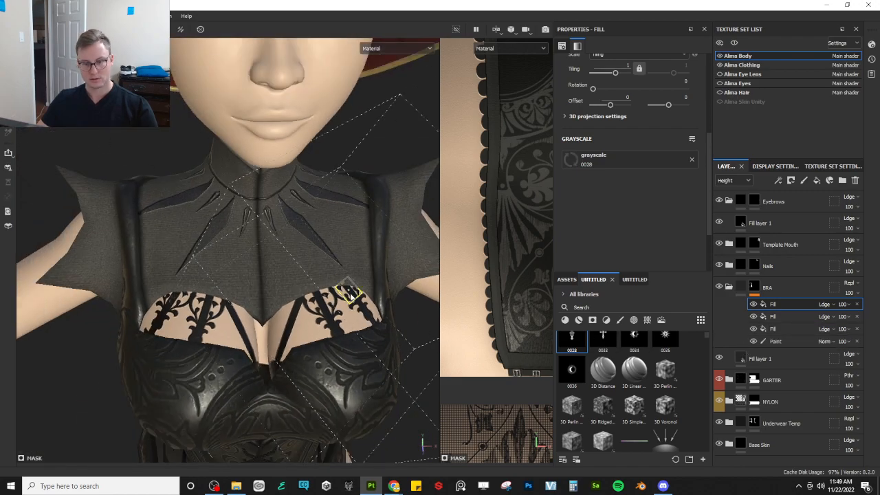
{"action": "left_click_drag", "start_coordinate": [303, 315], "coordinate": [296, 316]}
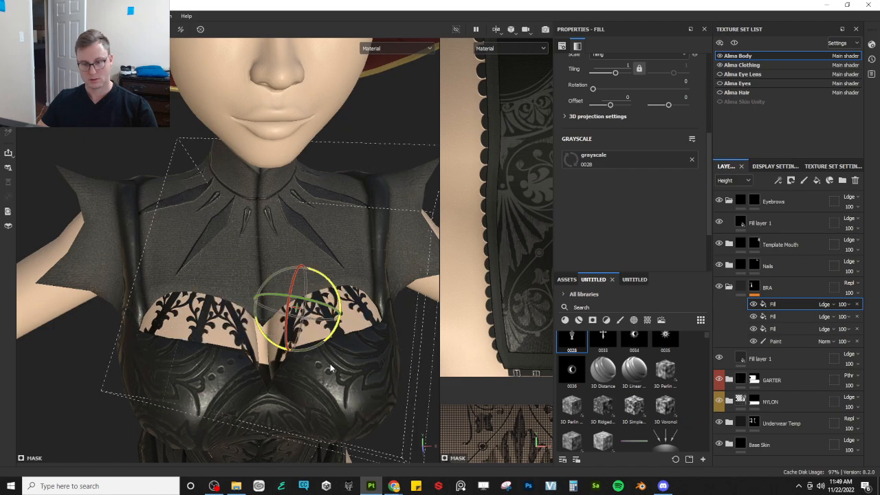
{"action": "left_click_drag", "start_coordinate": [330, 370], "coordinate": [335, 367]}
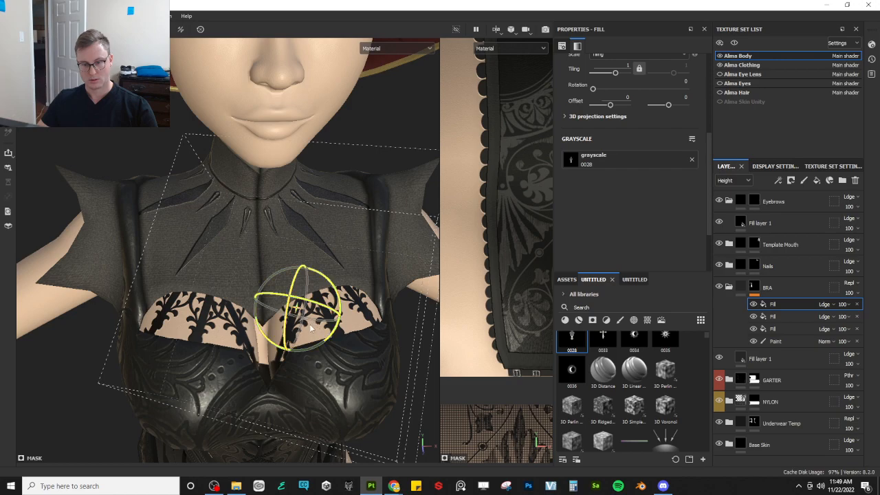
{"action": "left_click", "coordinate": [64, 29]}
{"action": "left_click_drag", "start_coordinate": [296, 310], "coordinate": [198, 273]}
- Check the three ornaments from a distance and delete both duplicated fill effects from the BRA mask
{"action": "scroll", "coordinate": [294, 311], "scroll_direction": "down", "scroll_amount": 10}
{"action": "middle_click_drag", "start_coordinate": [266, 300], "coordinate": [207, 255], "text": "alt"}
{"action": "scroll", "coordinate": [274, 251], "scroll_direction": "up", "scroll_amount": 8}
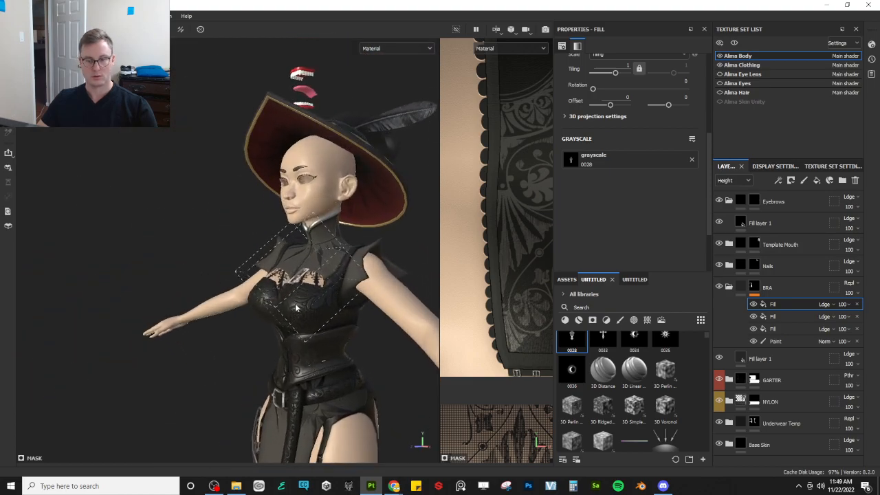
{"action": "left_click_drag", "start_coordinate": [276, 251], "coordinate": [370, 299], "text": "alt"}
{"action": "middle_click_drag", "start_coordinate": [362, 194], "coordinate": [375, 238], "text": "alt"}
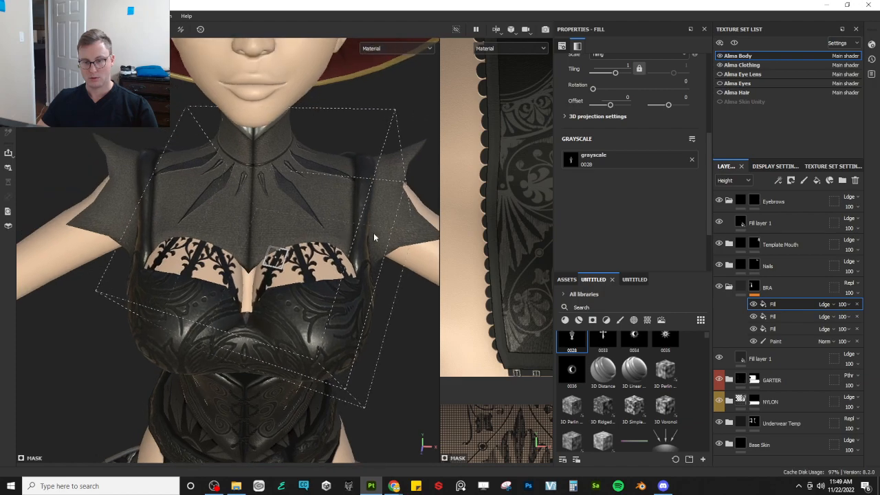
{"action": "left_click", "coordinate": [857, 304]}
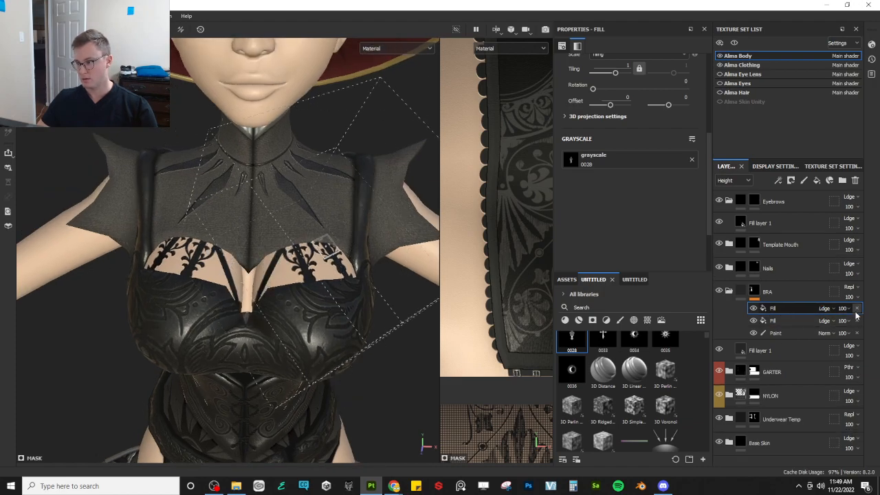
{"action": "left_click", "coordinate": [857, 304]}
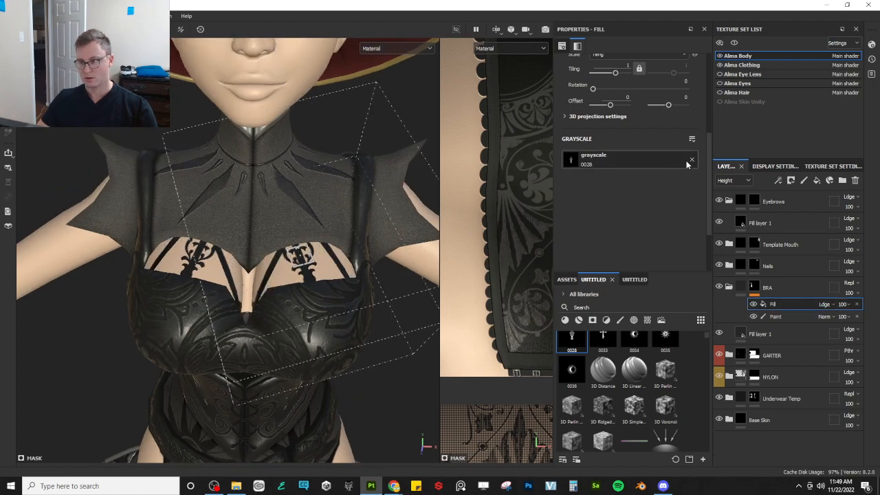
- Try ornament 0004 as the grayscale of the BRA mask's fill effect
{"action": "left_click", "coordinate": [664, 162]}
{"action": "left_click", "coordinate": [648, 216]}
{"action": "scroll", "coordinate": [643, 354], "scroll_direction": "up", "scroll_amount": 3}
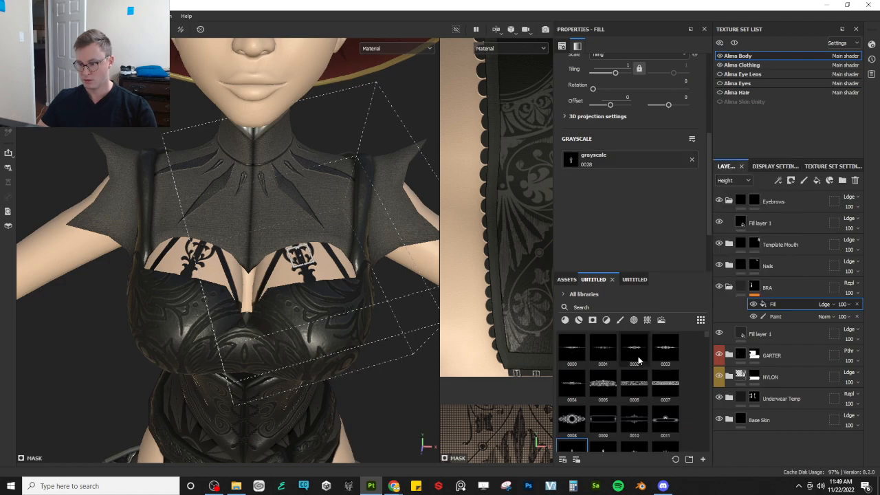
{"action": "left_click_drag", "start_coordinate": [579, 390], "coordinate": [625, 180]}
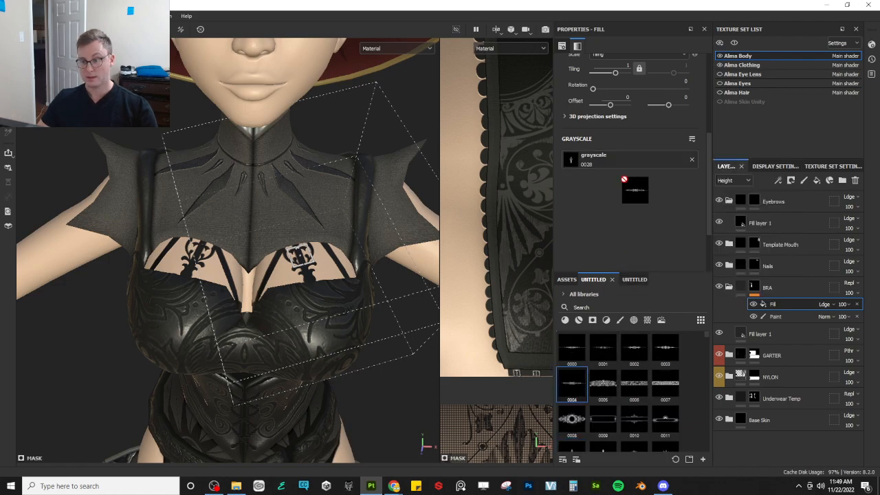
{"action": "left_click_drag", "start_coordinate": [345, 285], "coordinate": [311, 285], "text": "alt"}
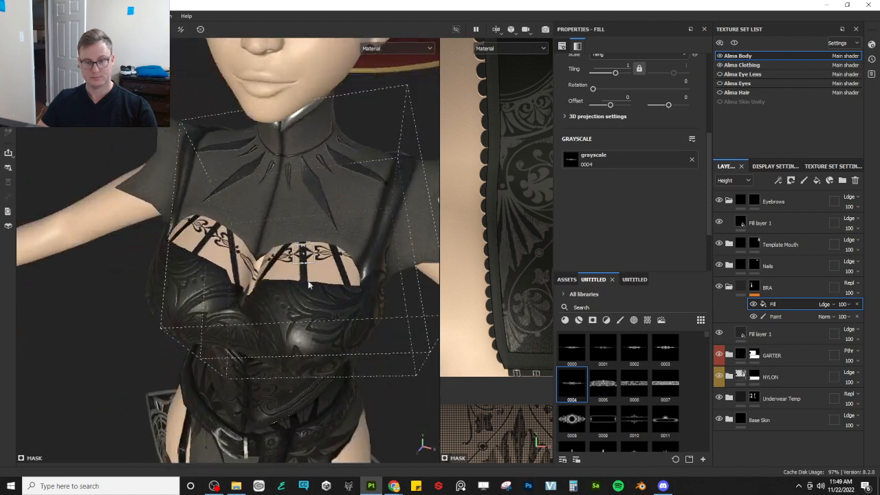
- Replace the fill effect's grayscale with ornament 0005 and check the pattern in the corset's neckline
{"action": "left_click", "coordinate": [604, 387]}
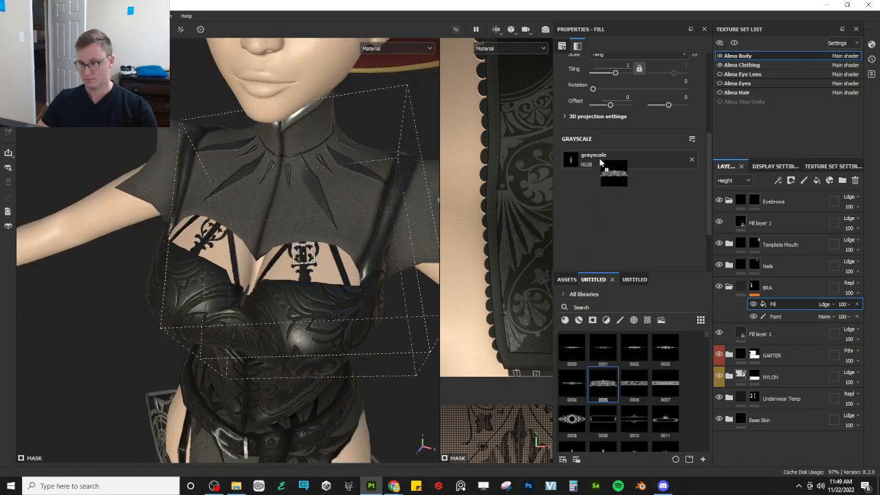
{"action": "left_click_drag", "start_coordinate": [311, 258], "coordinate": [303, 255], "text": "alt"}
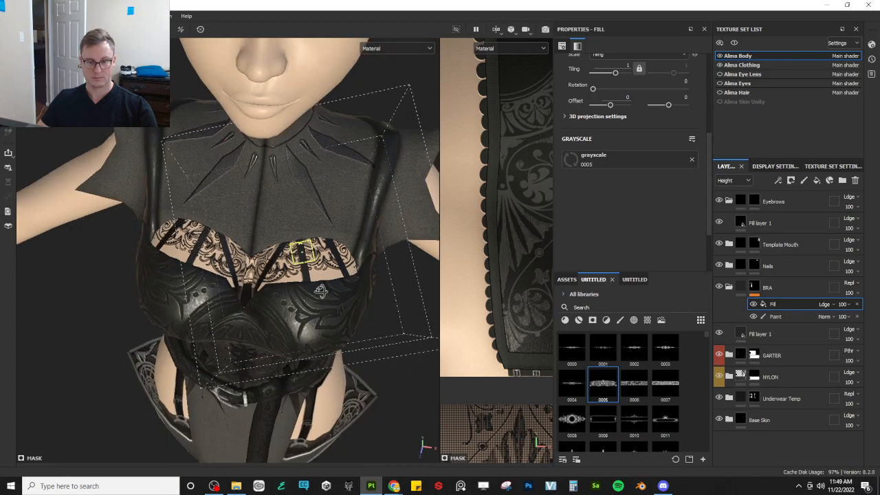
{"action": "left_click_drag", "start_coordinate": [245, 285], "coordinate": [250, 257], "text": "alt"}
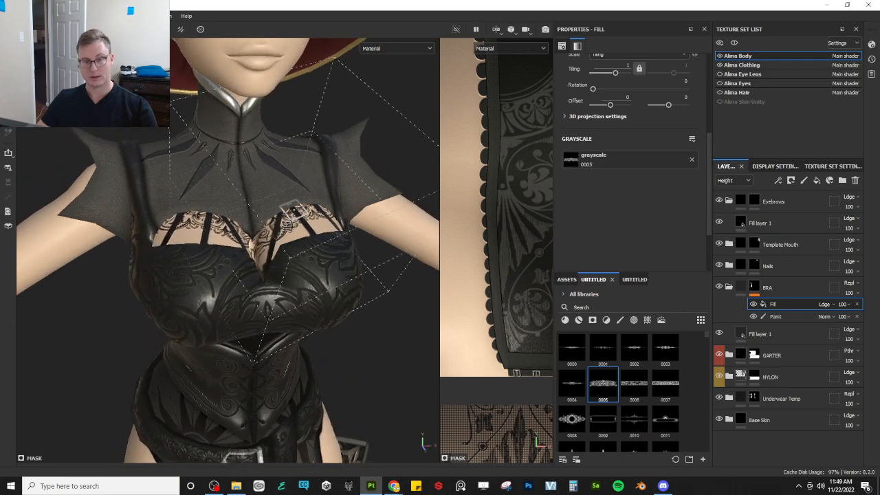
{"action": "scroll", "coordinate": [296, 275], "scroll_direction": "down", "scroll_amount": 3}
{"action": "left_click_drag", "start_coordinate": [296, 275], "coordinate": [292, 302], "text": "alt"}
{"action": "scroll", "coordinate": [211, 284], "scroll_direction": "up", "scroll_amount": 3}
{"action": "scroll", "coordinate": [286, 344], "scroll_direction": "down", "scroll_amount": 4}
{"action": "scroll", "coordinate": [286, 367], "scroll_direction": "up", "scroll_amount": 4}
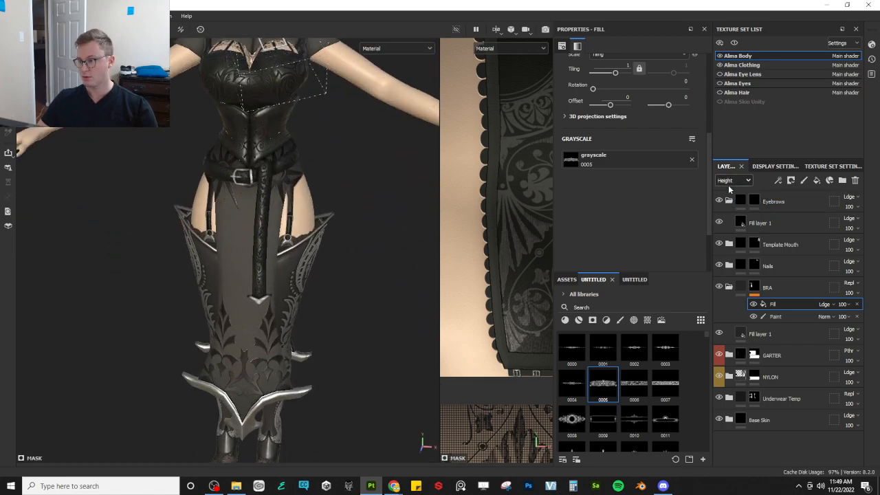
- Hide the Alma Clothing texture set and examine the garter belt and the patterned stockings
{"action": "left_click", "coordinate": [720, 65]}
{"action": "left_click_drag", "start_coordinate": [292, 292], "coordinate": [260, 274], "text": "alt"}
{"action": "scroll", "coordinate": [295, 275], "scroll_direction": "down", "scroll_amount": 4}
{"action": "scroll", "coordinate": [262, 289], "scroll_direction": "up", "scroll_amount": 2}
{"action": "scroll", "coordinate": [272, 275], "scroll_direction": "up", "scroll_amount": 4}
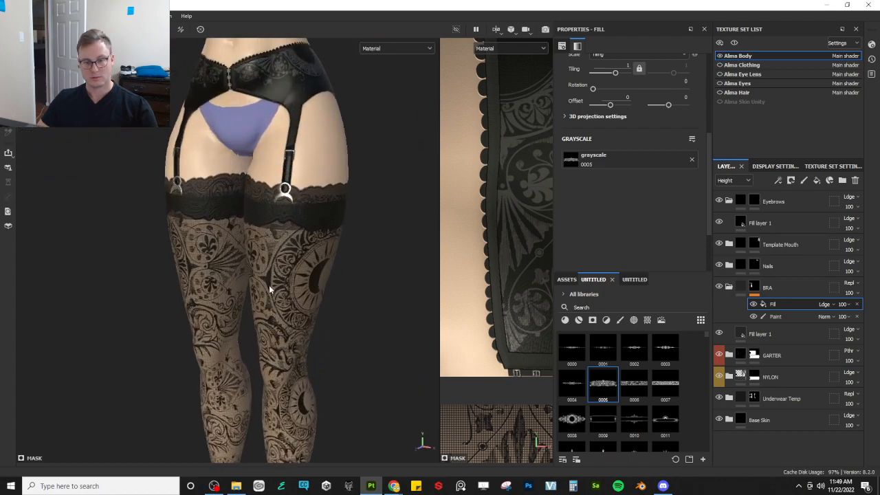
{"action": "scroll", "coordinate": [245, 227], "scroll_direction": "up", "scroll_amount": 2}
{"action": "scroll", "coordinate": [296, 191], "scroll_direction": "down", "scroll_amount": 4}
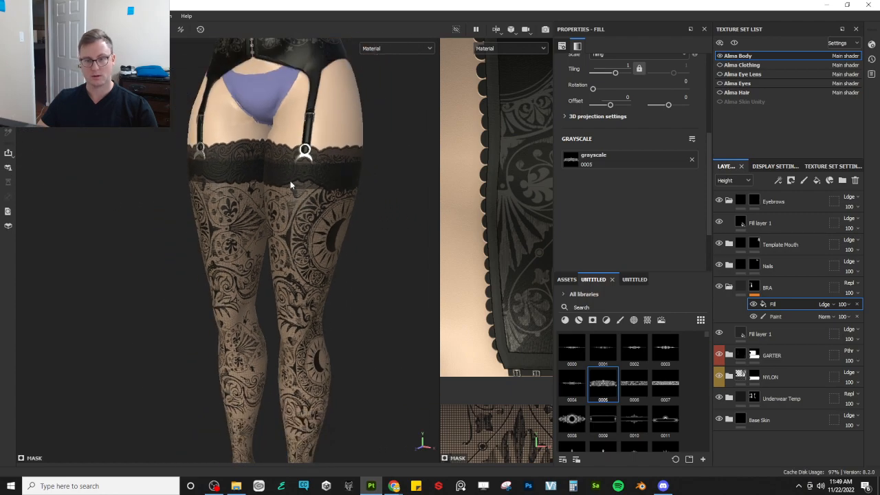
{"action": "middle_click_drag", "start_coordinate": [291, 185], "coordinate": [274, 332], "text": "alt"}
- Examine the bra's projected lace and straps up close, and the whole underwear set from a distance
{"action": "middle_click_drag", "start_coordinate": [271, 243], "coordinate": [285, 297], "text": "alt"}
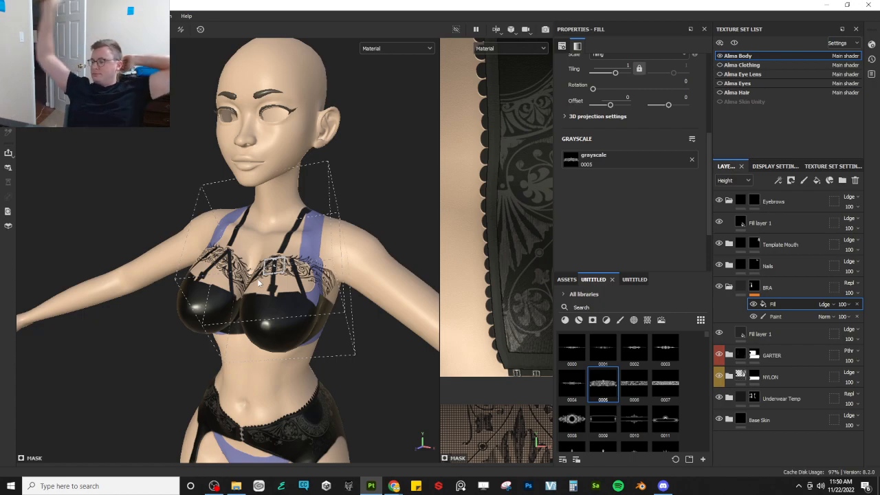
{"action": "scroll", "coordinate": [253, 292], "scroll_direction": "up", "scroll_amount": 3}
{"action": "scroll", "coordinate": [255, 286], "scroll_direction": "down", "scroll_amount": 3}
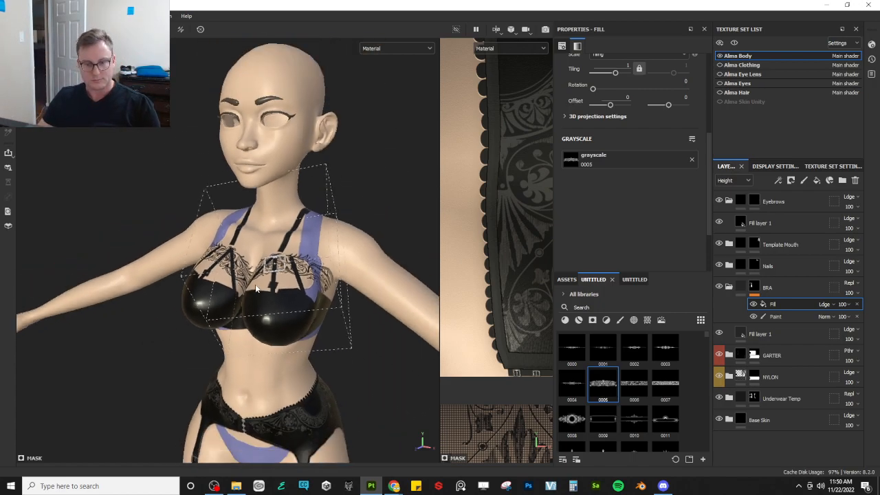
{"action": "scroll", "coordinate": [255, 289], "scroll_direction": "up", "scroll_amount": 5}
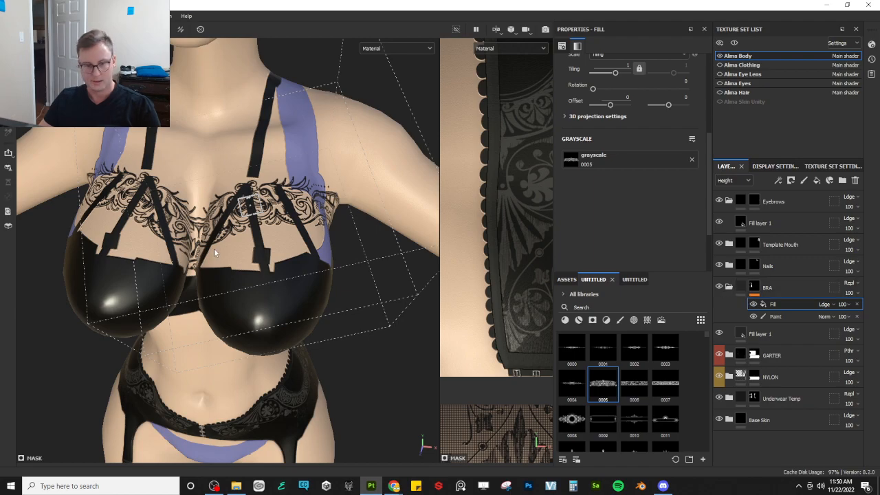
{"action": "scroll", "coordinate": [214, 253], "scroll_direction": "down", "scroll_amount": 5}
{"action": "left_click_drag", "start_coordinate": [219, 238], "coordinate": [102, 218], "text": "alt"}
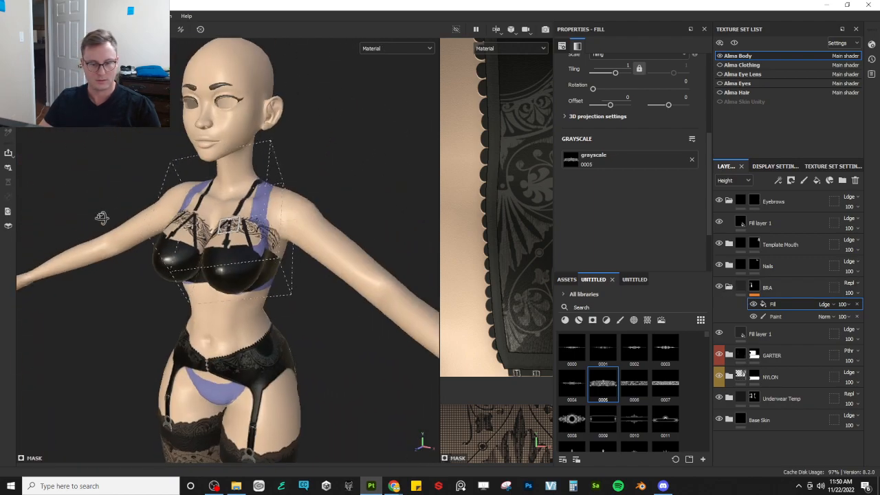
{"action": "middle_click_drag", "start_coordinate": [232, 213], "coordinate": [243, 244], "text": "alt"}
{"action": "mouse_move", "coordinate": [243, 245]}
{"action": "left_mouse_down", "text": "alt"}
{"action": "mouse_move", "coordinate": [184, 236]}
{"action": "mouse_move", "coordinate": [183, 243]}
{"action": "mouse_move", "coordinate": [255, 253]}
{"action": "left_mouse_up", "text": "alt"}
{"action": "middle_click_drag", "start_coordinate": [255, 253], "coordinate": [275, 192], "text": "alt"}
{"action": "scroll", "coordinate": [281, 231], "scroll_direction": "down", "scroll_amount": 3}
{"action": "left_click_drag", "start_coordinate": [316, 259], "coordinate": [275, 268], "text": "alt"}
{"action": "scroll", "coordinate": [316, 269], "scroll_direction": "up", "scroll_amount": 4}
- Show the Alma Clothing texture set again and examine how the bra's lace and straps look in the neckline openings
{"action": "left_click", "coordinate": [720, 93]}
{"action": "left_click", "coordinate": [720, 92]}
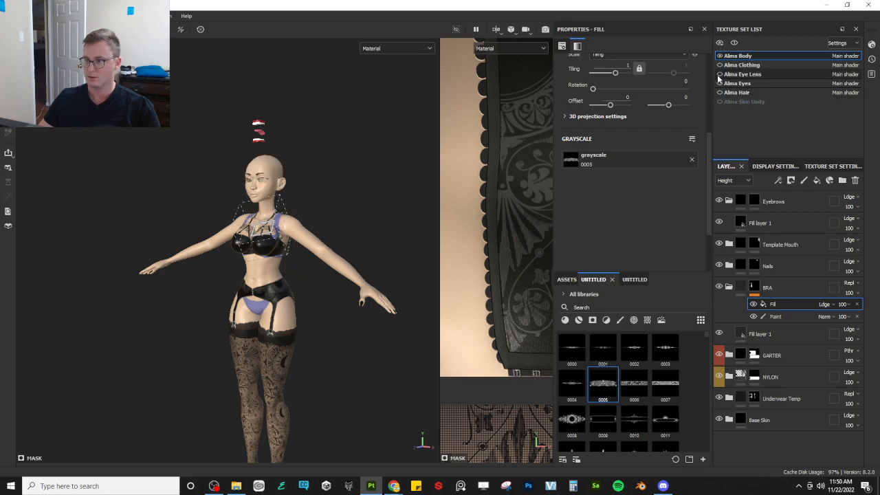
{"action": "left_click", "coordinate": [720, 65]}
{"action": "right_click_drag", "start_coordinate": [303, 200], "coordinate": [326, 202], "text": "alt"}
{"action": "middle_click_drag", "start_coordinate": [326, 203], "coordinate": [340, 276], "text": "alt"}
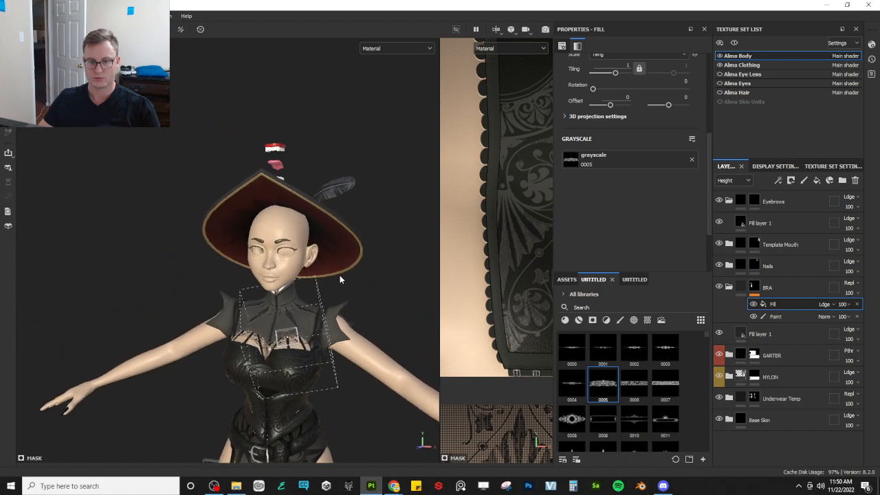
{"action": "right_click_drag", "start_coordinate": [340, 276], "coordinate": [315, 327], "text": "alt"}
{"action": "middle_click_drag", "start_coordinate": [315, 327], "coordinate": [335, 227], "text": "alt"}
{"action": "right_click_drag", "start_coordinate": [334, 227], "coordinate": [349, 285], "text": "alt"}
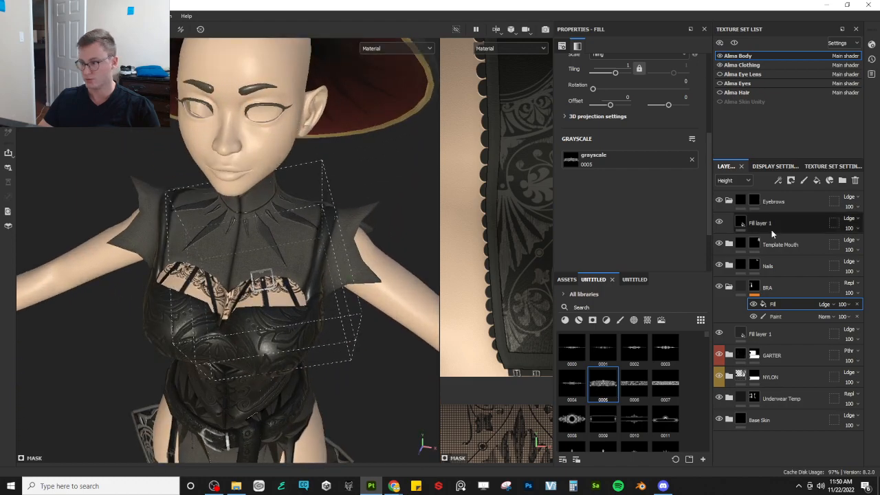
{"action": "right_click_drag", "start_coordinate": [292, 239], "coordinate": [304, 286], "text": "alt"}
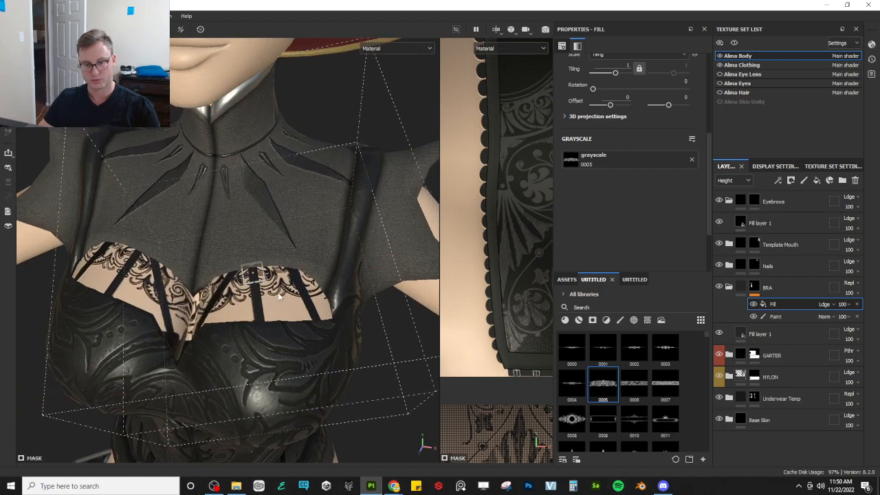
{"action": "left_click_drag", "start_coordinate": [289, 283], "coordinate": [143, 250], "text": "alt"}
{"action": "left_click_drag", "start_coordinate": [273, 242], "coordinate": [278, 267], "text": "alt"}
{"action": "right_click_drag", "start_coordinate": [278, 267], "coordinate": [281, 299], "text": "alt"}
{"action": "middle_click_drag", "start_coordinate": [281, 299], "coordinate": [269, 369], "text": "alt"}
{"action": "left_click_drag", "start_coordinate": [269, 368], "coordinate": [213, 379], "text": "alt"}
{"action": "left_click_drag", "start_coordinate": [260, 346], "coordinate": [284, 360], "text": "alt"}
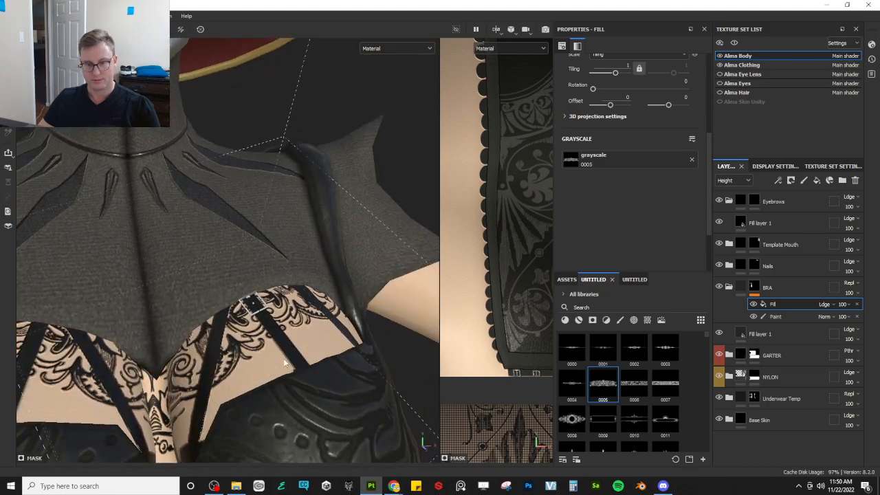
- Switch to the character model in Blender
{"action": "left_click", "coordinate": [642, 486]}
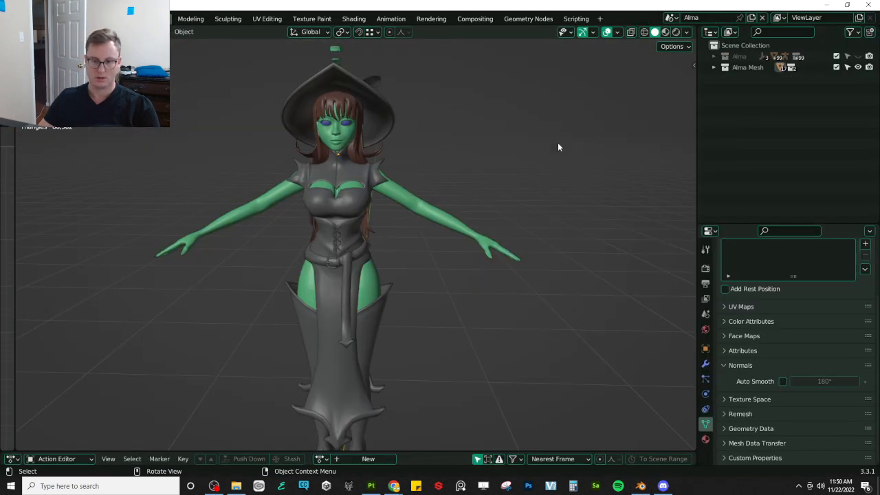
- Edit the corset top's mesh and select two adjacent faces under the edge above the character's left neckline opening
{"action": "scroll", "coordinate": [384, 190], "scroll_direction": "up", "scroll_amount": 5}
{"action": "middle_click_drag", "start_coordinate": [365, 127], "coordinate": [433, 269]}
{"action": "left_click", "coordinate": [434, 298]}
{"action": "key", "text": "Tab"}
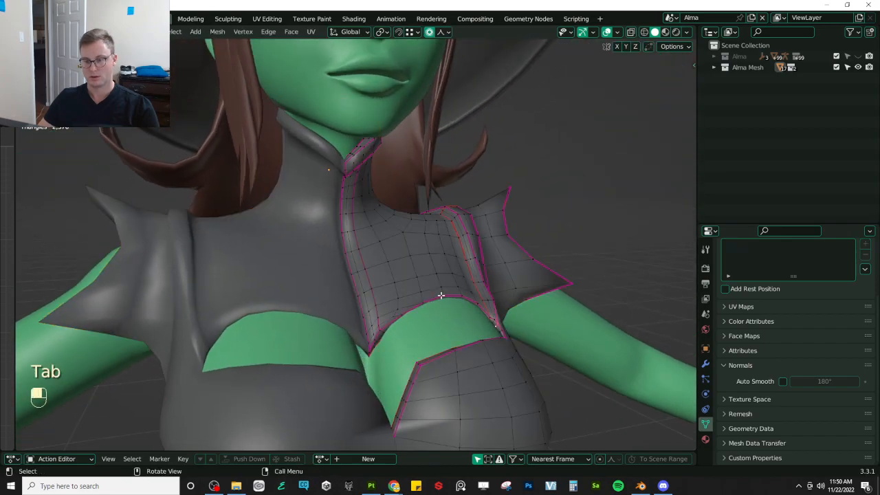
{"action": "key", "text": "KP_Decimal"}
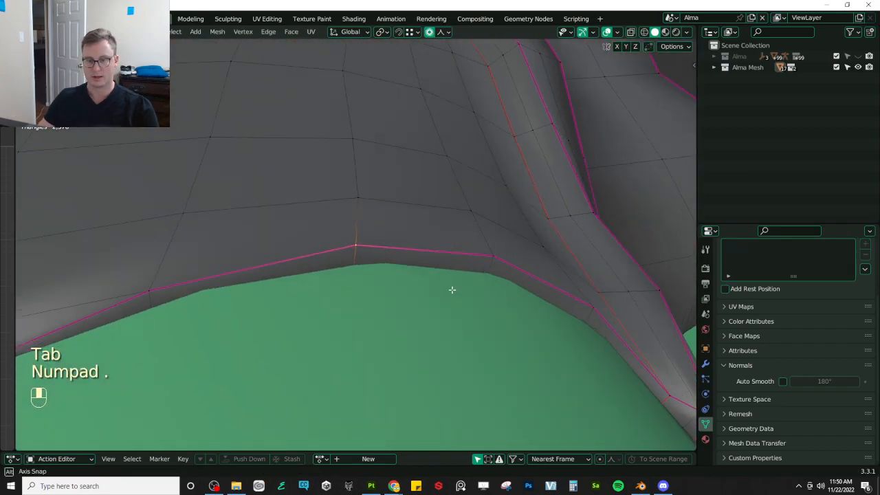
{"action": "key", "text": "z"}
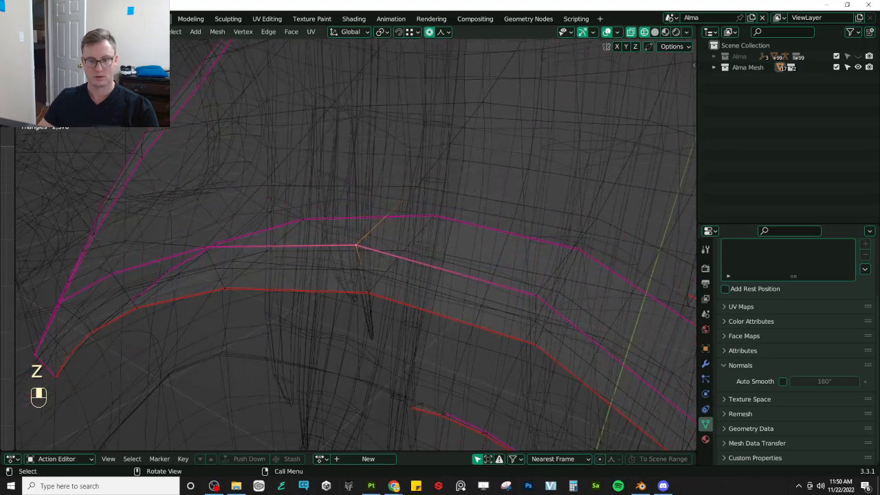
{"action": "left_click", "coordinate": [340, 248]}
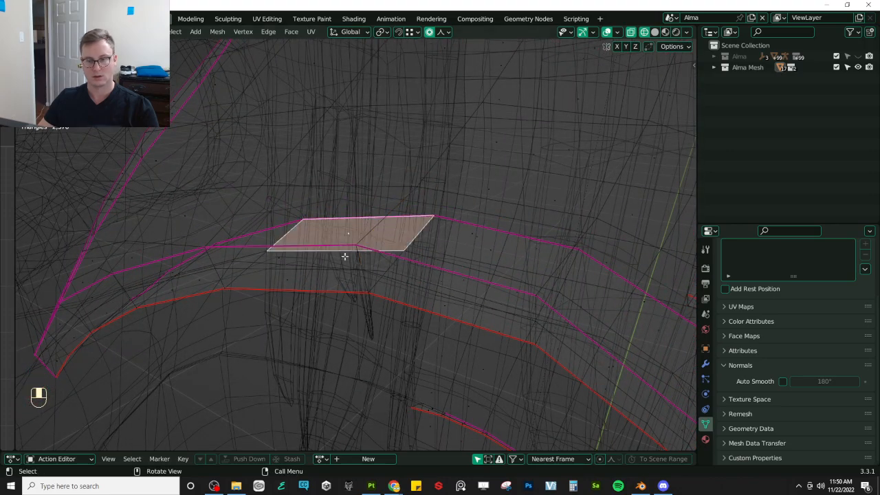
{"action": "middle_click_drag", "start_coordinate": [344, 254], "coordinate": [498, 325]}
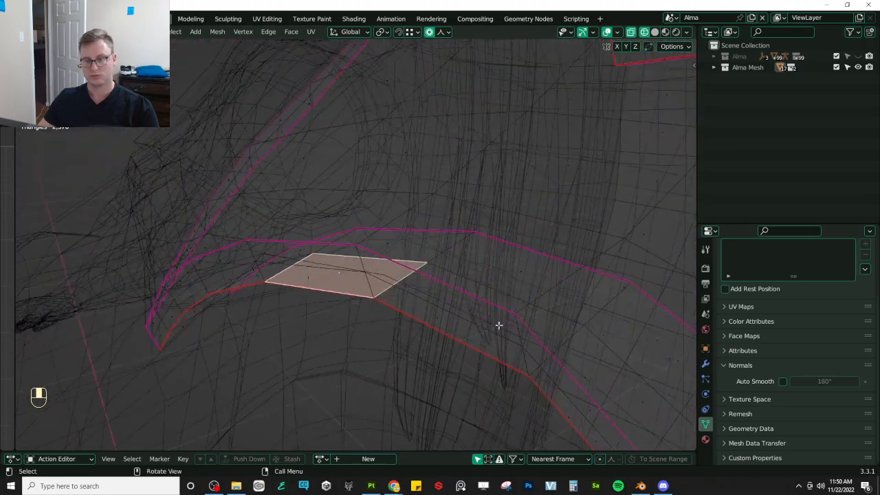
{"action": "left_click", "coordinate": [448, 309], "text": "shift"}
{"action": "key", "text": "z"}
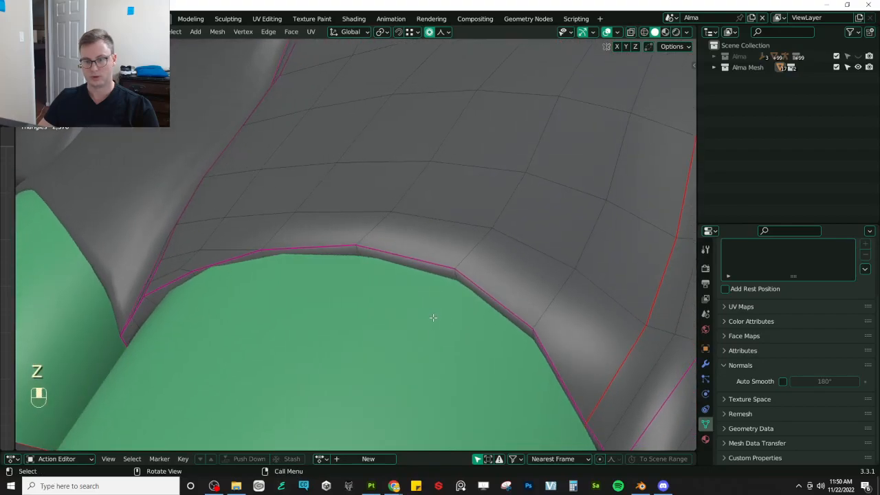
- Try to raise the two selected neckline faces in the side view with proportional editing, and undo the move
{"action": "key", "text": "o"}
{"action": "scroll", "coordinate": [425, 314], "scroll_direction": "down", "scroll_amount": 3}
{"action": "middle_click_drag", "start_coordinate": [409, 303], "coordinate": [326, 285]}
{"action": "key", "text": "KP_3"}
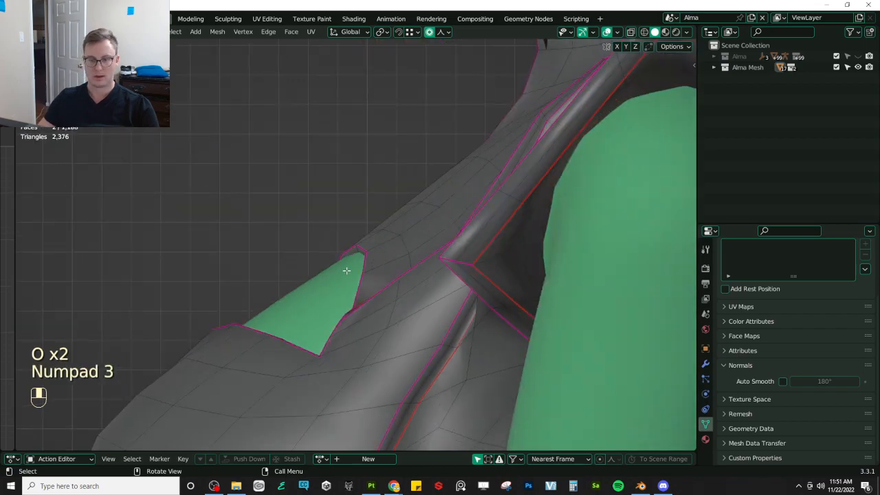
{"action": "key", "text": "z"}
{"action": "key", "text": "g"}
{"action": "scroll", "coordinate": [368, 222], "scroll_direction": "down", "scroll_amount": 10}
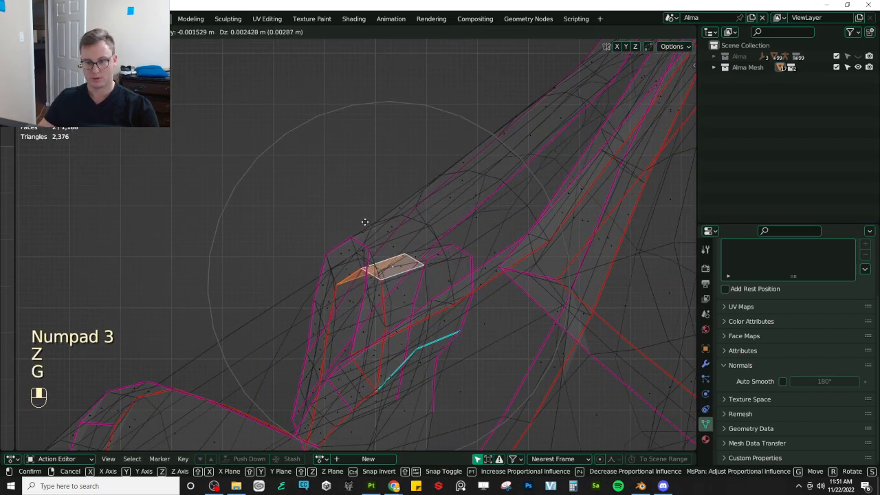
{"action": "left_click", "coordinate": [356, 221]}
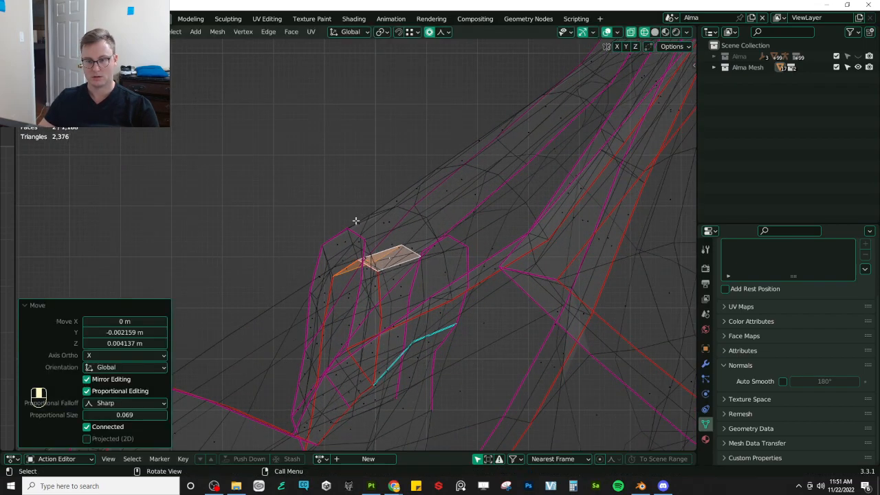
{"action": "key", "text": "z"}
{"action": "middle_click_drag", "start_coordinate": [341, 266], "coordinate": [323, 271]}
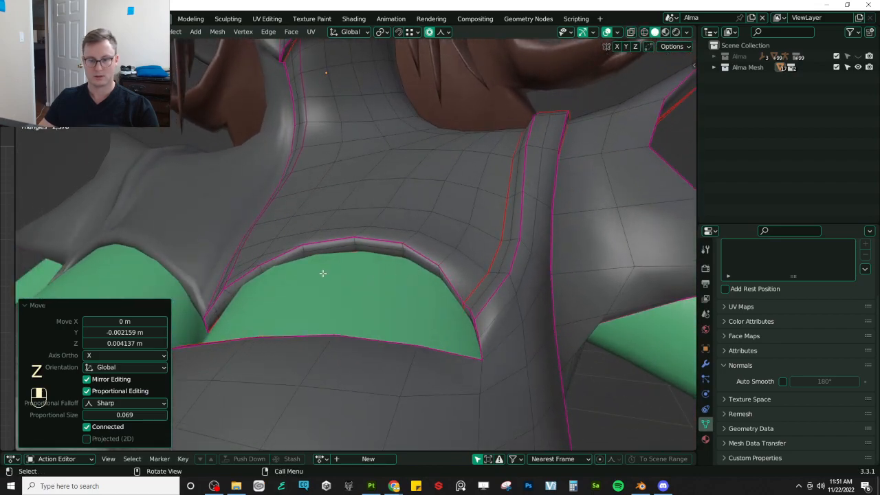
{"action": "key", "text": "ctrl+z"}
- Add the neighbouring underside face to the selection and raise the neckline edge in the side view with proportional editing
{"action": "key", "text": "z"}
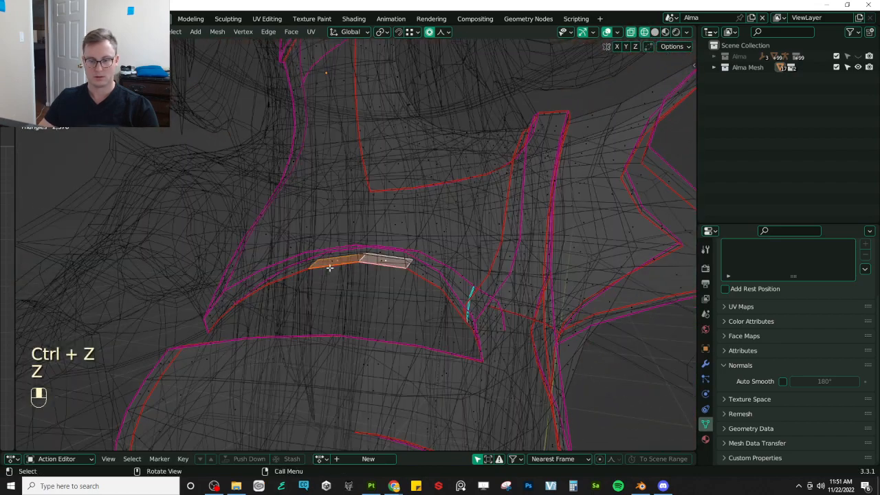
{"action": "left_click", "coordinate": [252, 280], "text": "shift"}
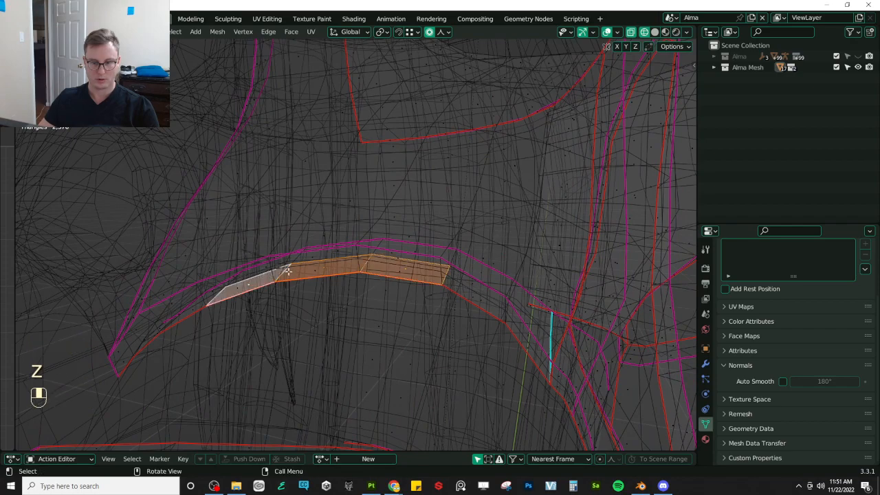
{"action": "key", "text": "KP_3"}
{"action": "key", "text": "z"}
{"action": "key", "text": "g"}
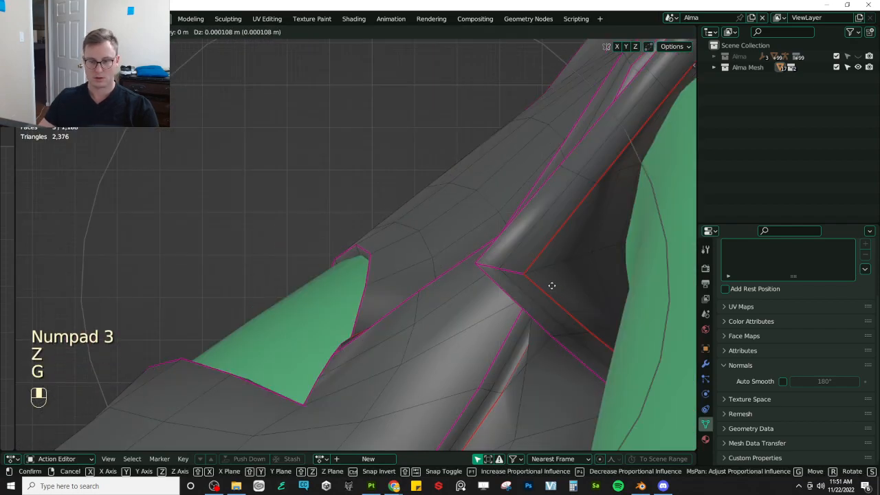
{"action": "left_click", "coordinate": [542, 269]}
- Refine the raised neckline edge's shape with two further axis-constrained moves, reselecting a part of the edge between them
{"action": "middle_click_drag", "start_coordinate": [337, 265], "coordinate": [358, 271]}
{"action": "key", "text": "g"}
{"action": "middle_click", "coordinate": [425, 275]}
{"action": "left_click", "coordinate": [427, 276]}
{"action": "left_click", "coordinate": [356, 262]}
{"action": "key", "text": "g"}
{"action": "middle_click", "coordinate": [355, 264]}
{"action": "left_click", "coordinate": [358, 261]}
- Check the neckline from a distance, adjust its edge with one more constrained move, and save the file
{"action": "key", "text": "Tab"}
{"action": "scroll", "coordinate": [391, 248], "scroll_direction": "down", "scroll_amount": 4}
{"action": "scroll", "coordinate": [422, 304], "scroll_direction": "up", "scroll_amount": 1}
{"action": "scroll", "coordinate": [442, 298], "scroll_direction": "up", "scroll_amount": 3}
{"action": "key", "text": "Tab"}
{"action": "key", "text": "Tab"}
{"action": "key", "text": "Tab"}
{"action": "key", "text": "g"}
{"action": "middle_click", "coordinate": [429, 305]}
{"action": "left_click", "coordinate": [430, 301]}
{"action": "key", "text": "Tab"}
{"action": "key", "text": "ctrl+s"}
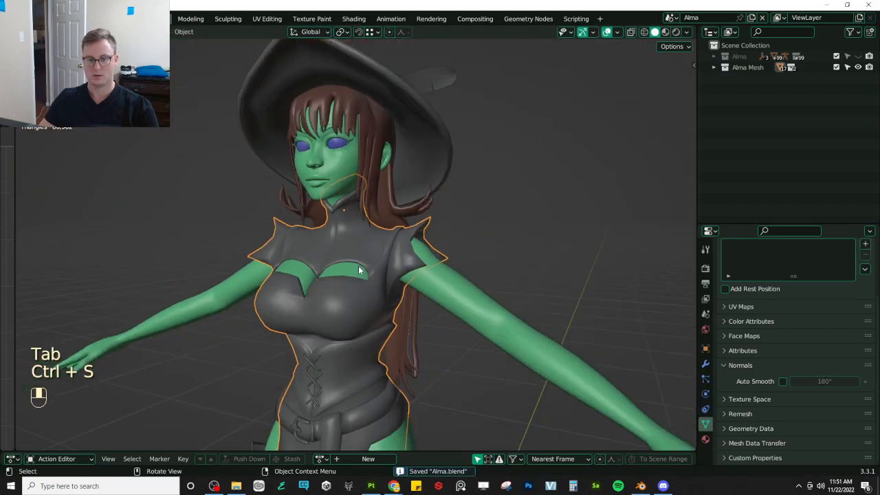
- Select all the character's objects, save the file, and set up an FBX export with the Substance Painter v2 preset
{"action": "scroll", "coordinate": [358, 271], "scroll_direction": "down", "scroll_amount": 5}
{"action": "key", "text": "a"}
{"action": "key", "text": "ctrl+s"}
{"action": "left_click", "coordinate": [25, 18]}
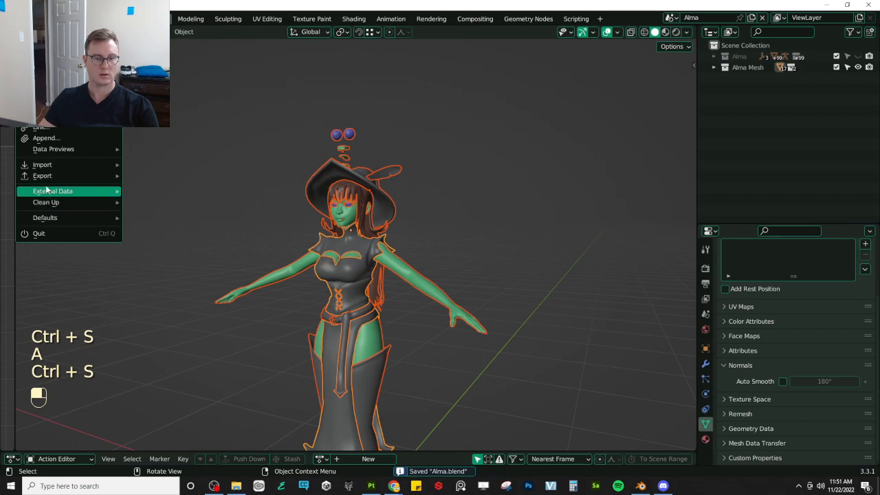
{"action": "mouse_move", "coordinate": [51, 177]}
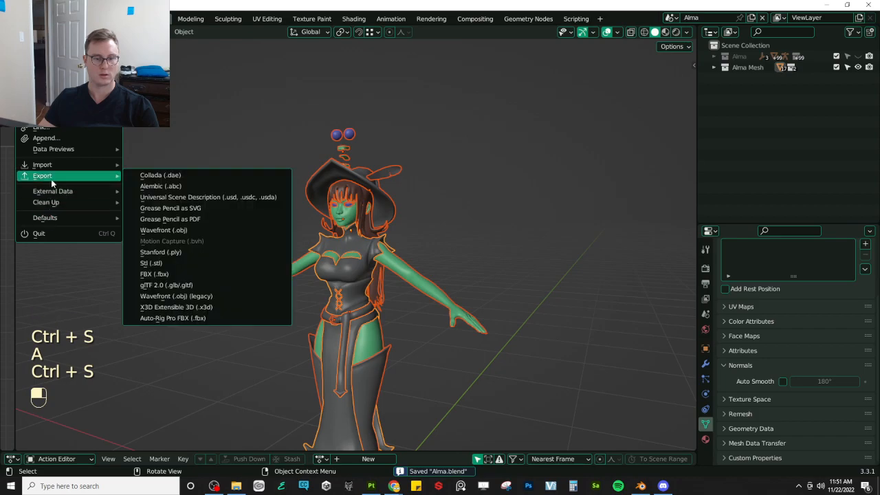
{"action": "left_click", "coordinate": [156, 273]}
{"action": "left_click", "coordinate": [678, 108]}
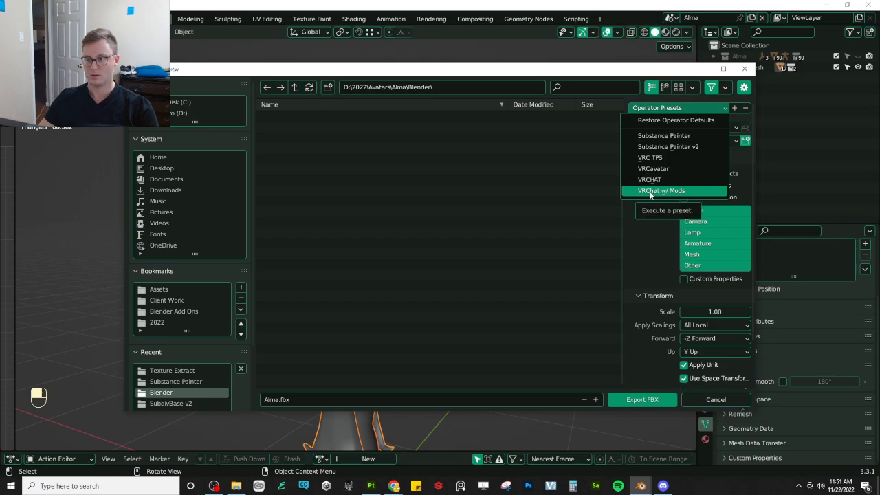
{"action": "left_click", "coordinate": [664, 146]}
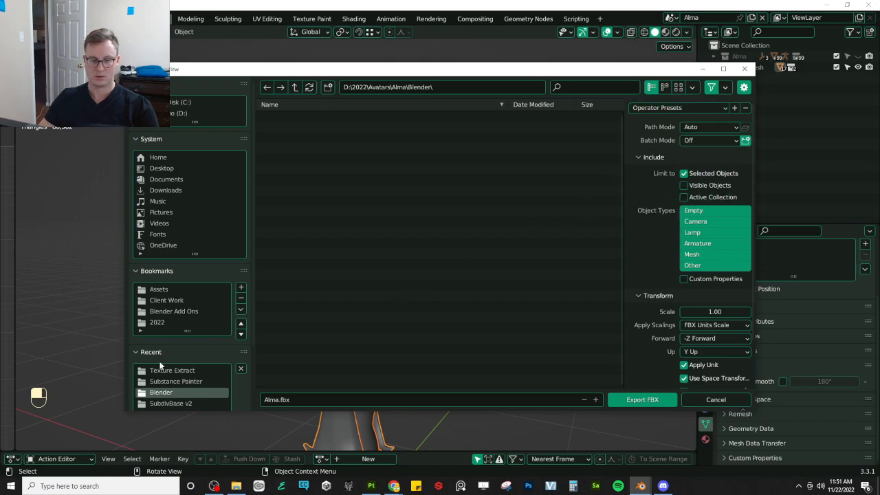
- Export the FBX into the Substance Painter folder over the existing model file
{"action": "left_click", "coordinate": [165, 381]}
{"action": "left_click", "coordinate": [328, 117]}
{"action": "left_click", "coordinate": [634, 400]}
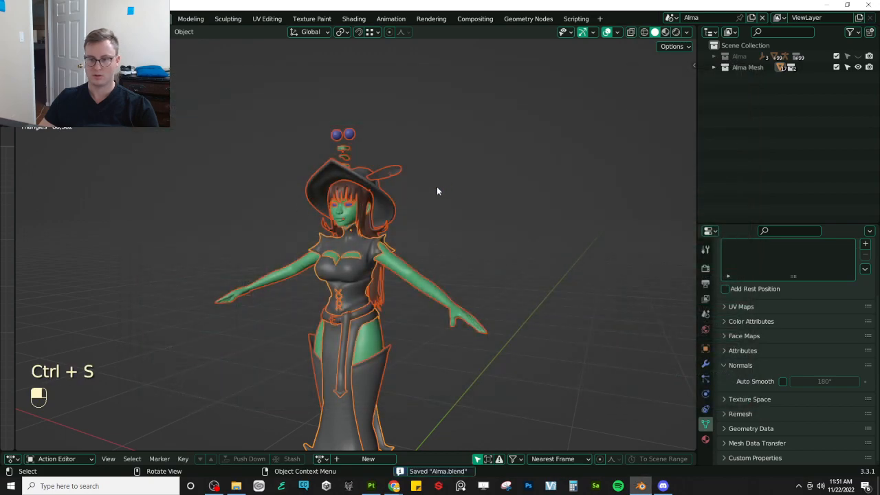
- Switch to Substance Painter and examine the bra's lace and straps under the reshaped neckline from several angles
{"action": "key", "text": "alt+Tab"}
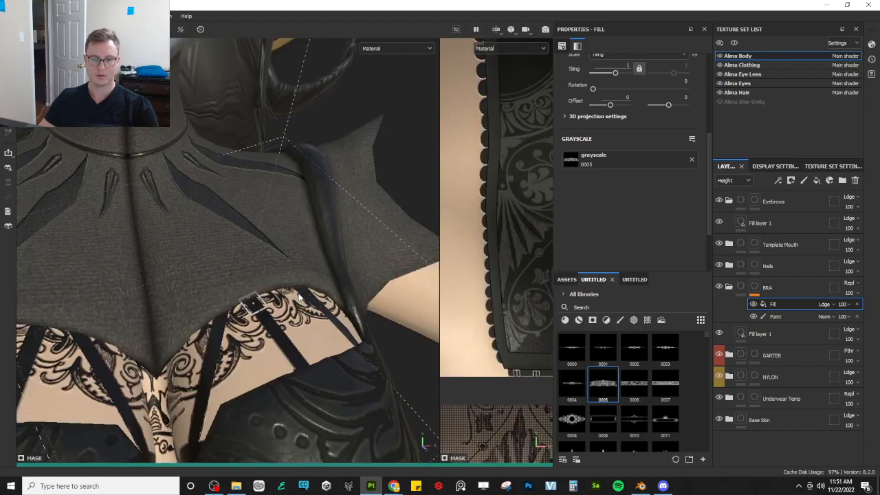
{"action": "scroll", "coordinate": [300, 298], "scroll_direction": "down", "scroll_amount": 3}
{"action": "left_click_drag", "start_coordinate": [299, 297], "coordinate": [304, 330], "text": "alt"}
{"action": "scroll", "coordinate": [300, 332], "scroll_direction": "up", "scroll_amount": 5}
{"action": "left_click_drag", "start_coordinate": [217, 277], "coordinate": [173, 293], "text": "alt"}
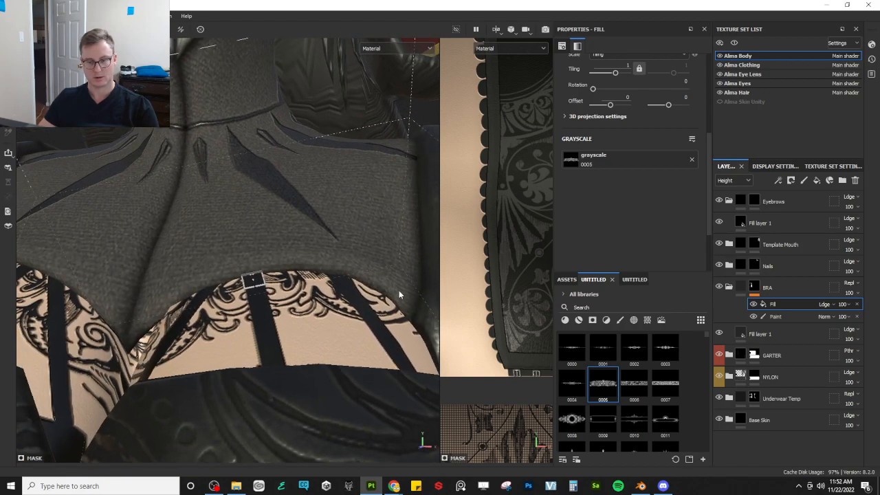
{"action": "scroll", "coordinate": [222, 303], "scroll_direction": "down", "scroll_amount": 3}
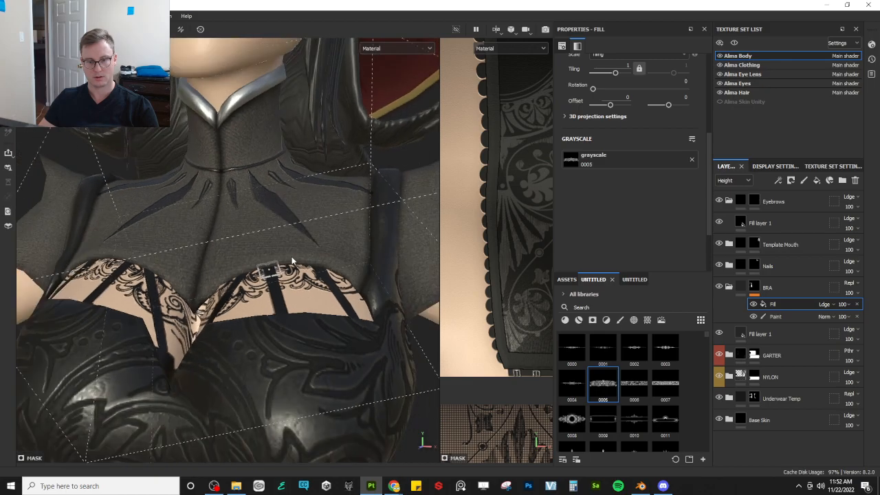
{"action": "left_click_drag", "start_coordinate": [222, 302], "coordinate": [145, 287], "text": "alt"}
{"action": "scroll", "coordinate": [138, 260], "scroll_direction": "down", "scroll_amount": 4}
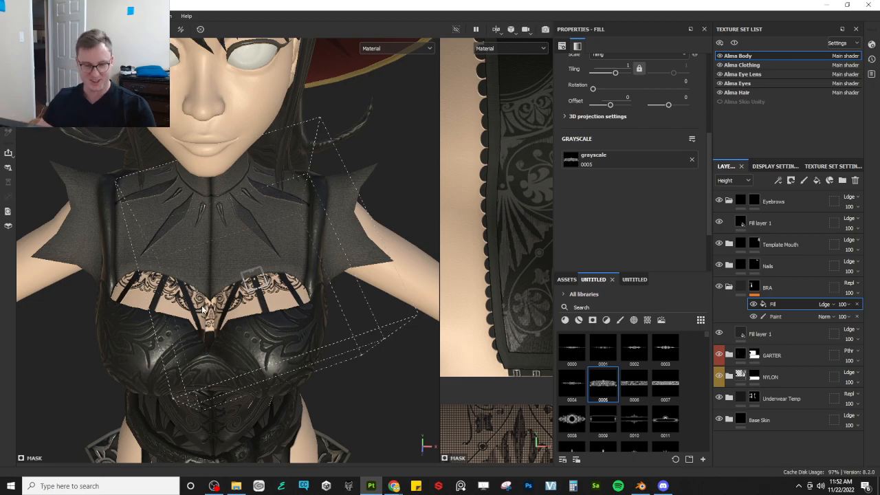
{"action": "scroll", "coordinate": [203, 309], "scroll_direction": "up", "scroll_amount": 2}
{"action": "left_click_drag", "start_coordinate": [211, 309], "coordinate": [230, 308], "text": "alt"}
{"action": "scroll", "coordinate": [237, 282], "scroll_direction": "down", "scroll_amount": 4}
{"action": "scroll", "coordinate": [235, 272], "scroll_direction": "down", "scroll_amount": 5}
{"action": "scroll", "coordinate": [231, 308], "scroll_direction": "up", "scroll_amount": 6}
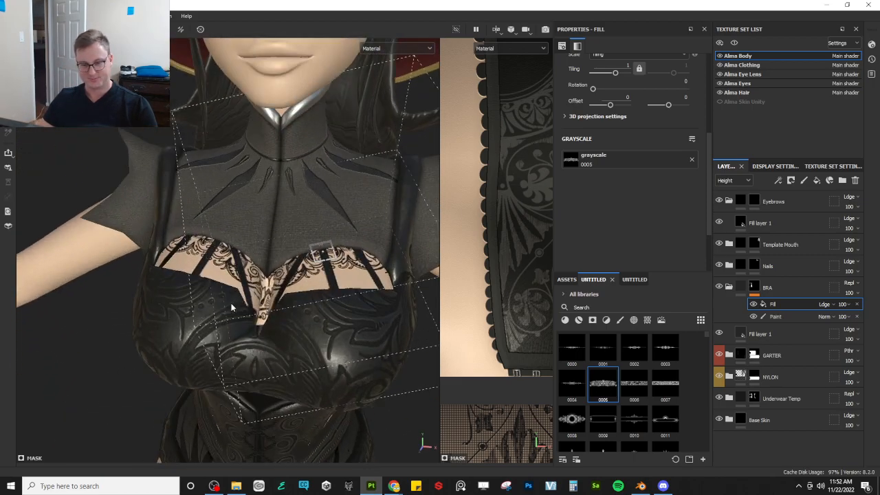
{"action": "middle_click_drag", "start_coordinate": [231, 308], "coordinate": [178, 339], "text": "alt"}
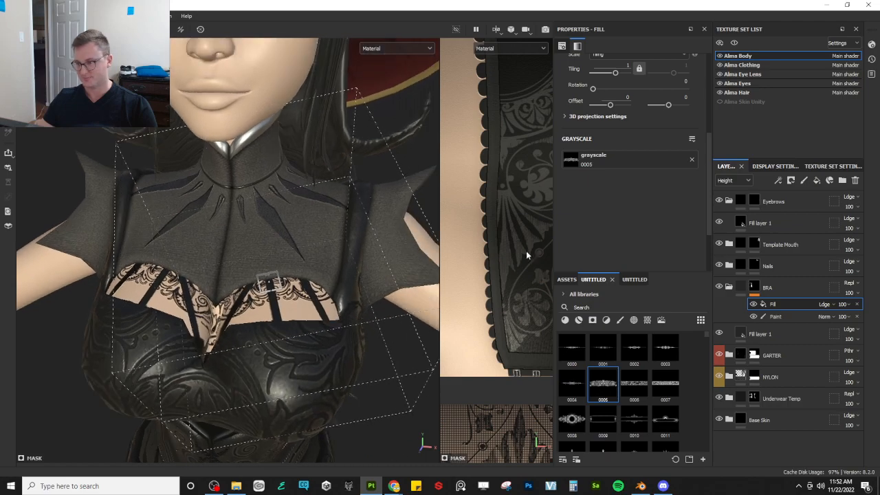
- Collapse the Eyebrows and BRA layer folders and select the BRA folder
{"action": "left_click", "coordinate": [729, 201]}
{"action": "left_click", "coordinate": [729, 264]}
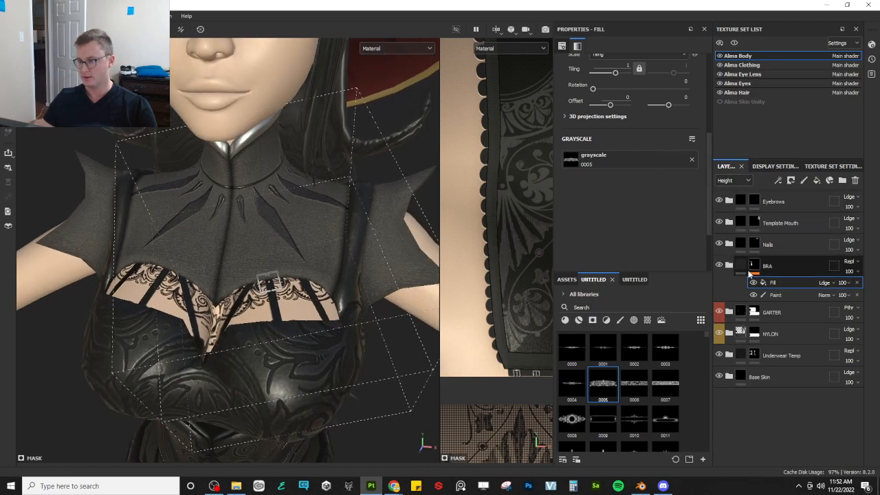
{"action": "left_click", "coordinate": [741, 268]}
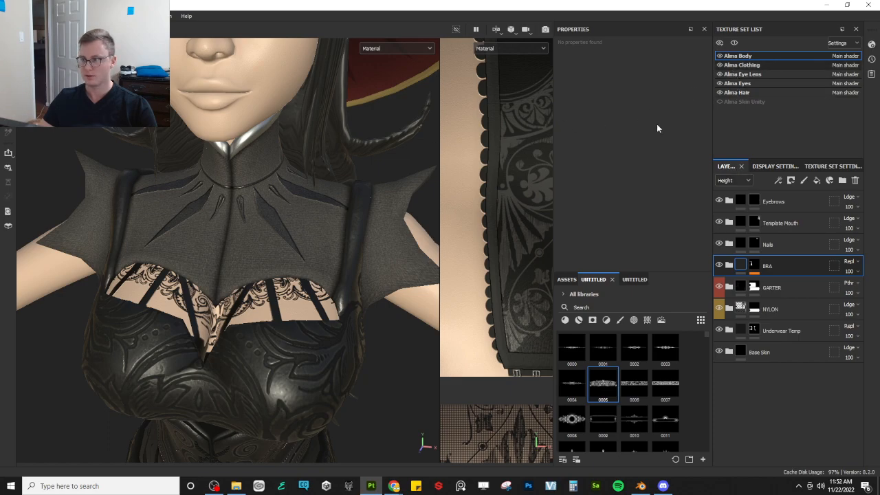
- Make Alma Clothing the active texture set and collapse its Boot Stitch folder
{"action": "left_click", "coordinate": [742, 65]}
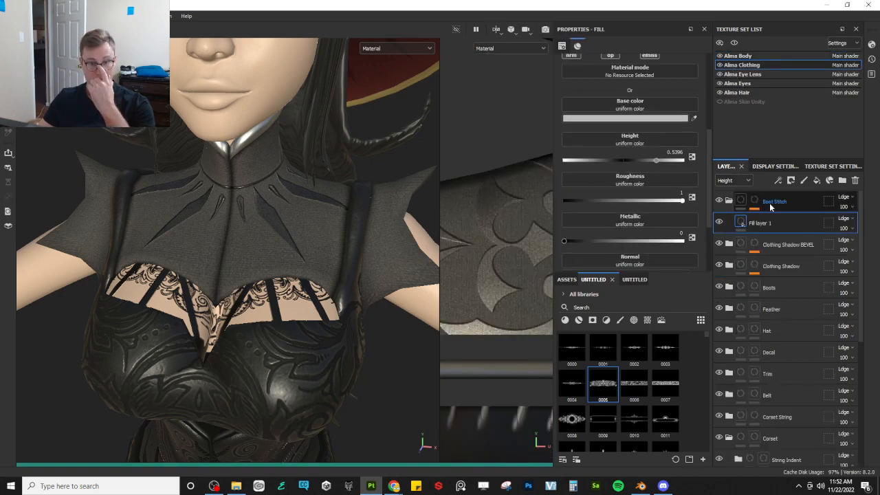
{"action": "left_click", "coordinate": [739, 202]}
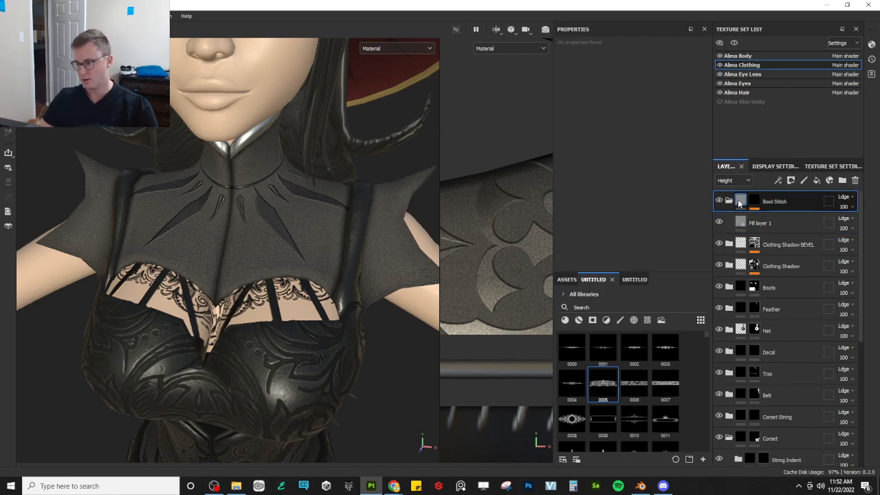
{"action": "left_click", "coordinate": [730, 200]}
- Hide the Clothing Shadow BEVEL folder and show it again to compare its effect on the clothing
{"action": "left_click", "coordinate": [783, 224]}
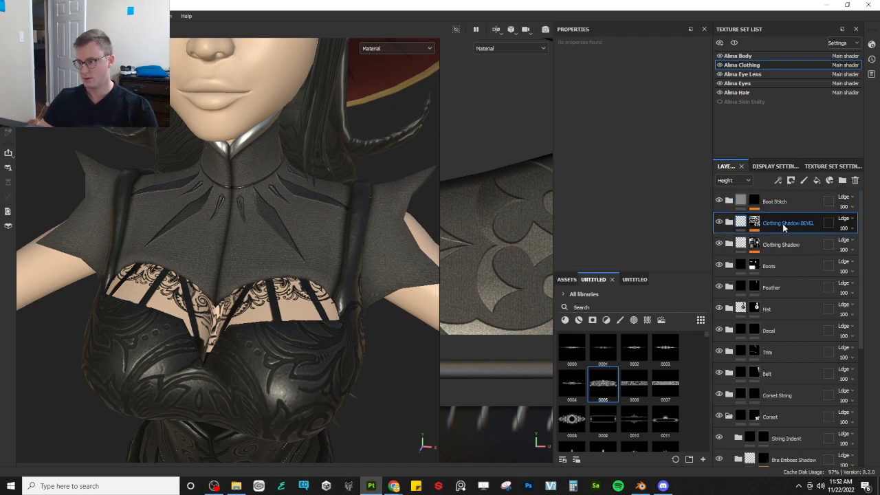
{"action": "left_click", "coordinate": [719, 223]}
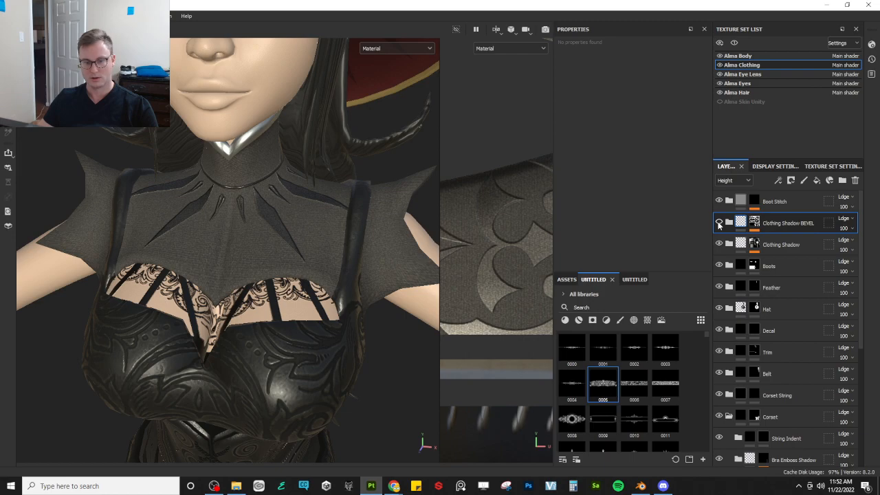
{"action": "left_click", "coordinate": [719, 224]}
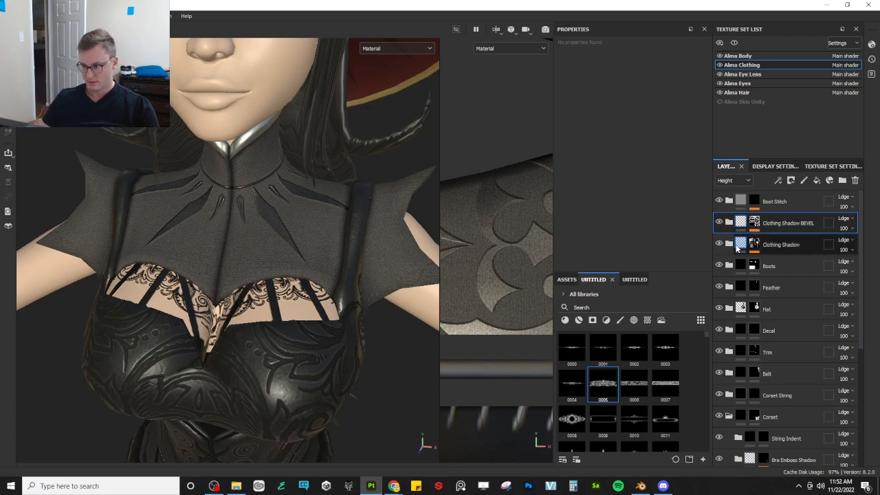
- Expand the Clothing Shadow mask's effects, select the top Paint effect, and enlarge the UV view around the collar piece
{"action": "left_click", "coordinate": [729, 244]}
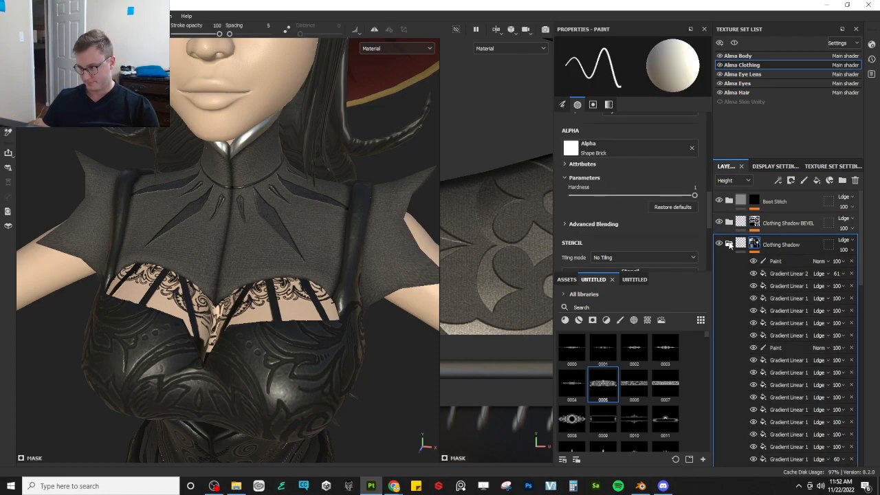
{"action": "left_click", "coordinate": [784, 261]}
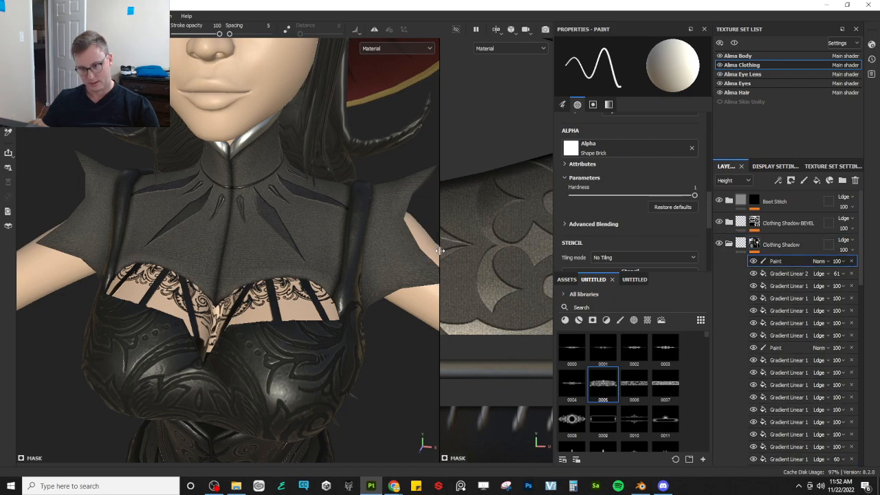
{"action": "left_click_drag", "start_coordinate": [440, 251], "coordinate": [131, 253]}
{"action": "scroll", "coordinate": [354, 210], "scroll_direction": "down", "scroll_amount": 8}
{"action": "middle_click_drag", "start_coordinate": [315, 117], "coordinate": [349, 272], "text": "alt"}
{"action": "middle_click_drag", "start_coordinate": [246, 179], "coordinate": [356, 314], "text": "alt"}
{"action": "scroll", "coordinate": [358, 287], "scroll_direction": "up", "scroll_amount": 5}
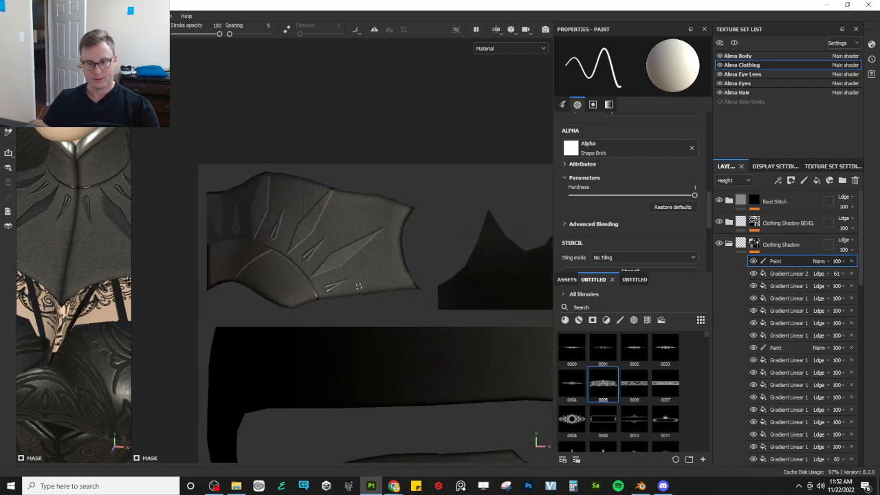
{"action": "scroll", "coordinate": [359, 287], "scroll_direction": "up", "scroll_amount": 2}
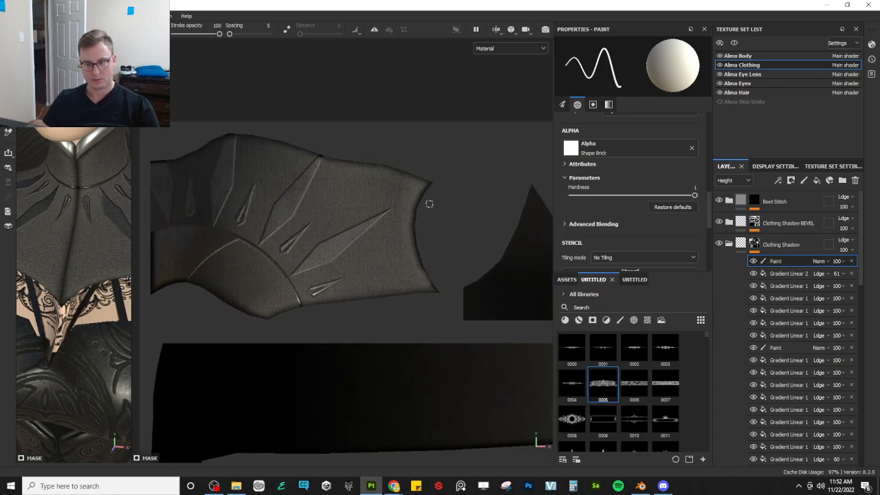
- Duplicate the Gradient Linear 2 effect in the Clothing Shadow mask and move the copy toward the collar piece in the UV layout
{"action": "left_click", "coordinate": [790, 287]}
{"action": "scroll", "coordinate": [413, 317], "scroll_direction": "down", "scroll_amount": 10}
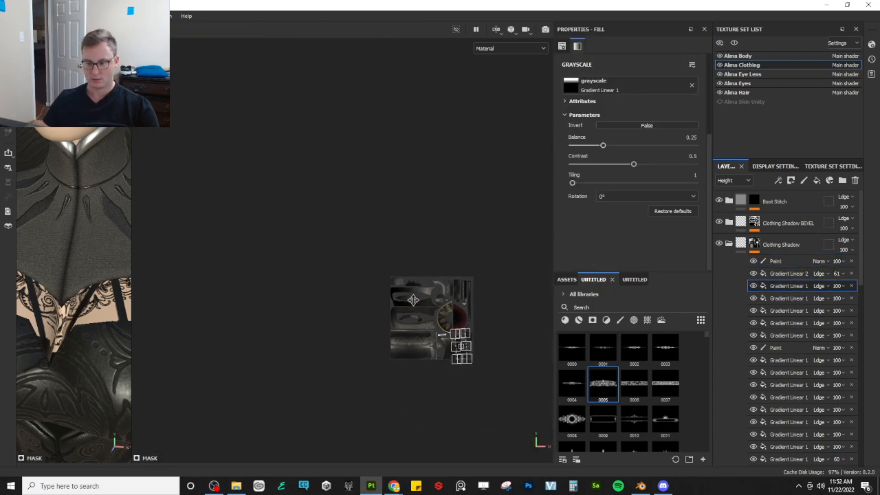
{"action": "scroll", "coordinate": [413, 300], "scroll_direction": "up", "scroll_amount": 3}
{"action": "left_click", "coordinate": [783, 274]}
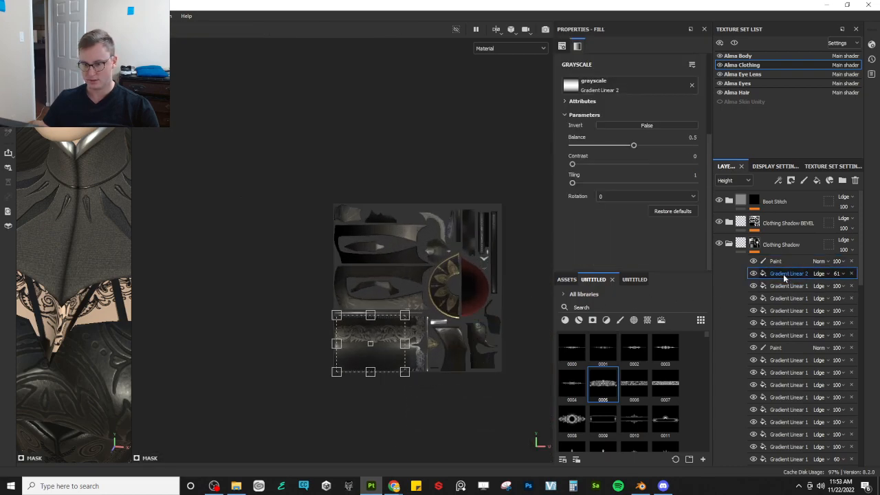
{"action": "key", "text": "ctrl+d"}
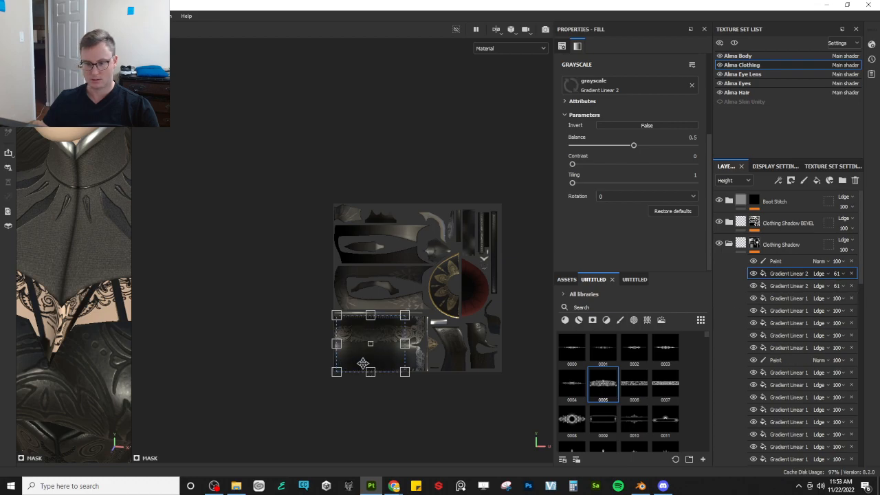
{"action": "left_click_drag", "start_coordinate": [362, 364], "coordinate": [348, 231]}
- Rotate the copied gradient 90 degrees and position it to cover the collar piece in the UV layout
{"action": "scroll", "coordinate": [357, 239], "scroll_direction": "up", "scroll_amount": 1}
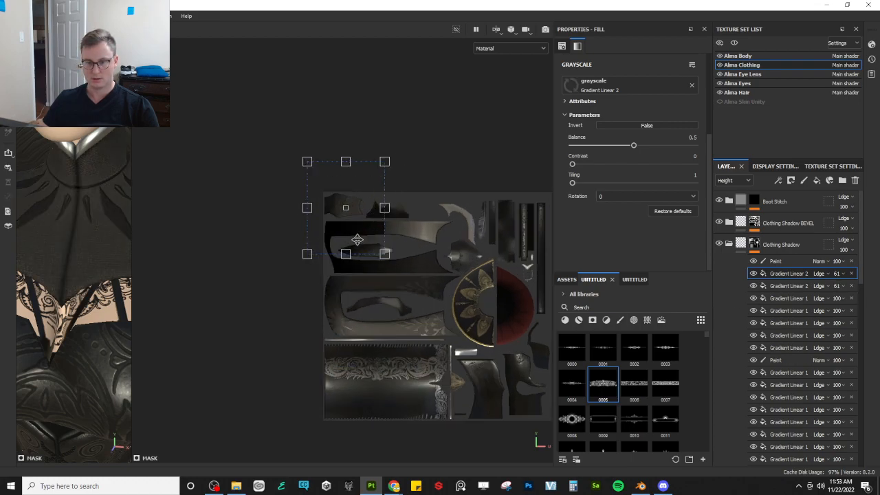
{"action": "scroll", "coordinate": [357, 239], "scroll_direction": "up", "scroll_amount": 2}
{"action": "left_click_drag", "start_coordinate": [397, 259], "coordinate": [343, 195]}
{"action": "middle_click_drag", "start_coordinate": [317, 181], "coordinate": [357, 310], "text": "alt"}
{"action": "scroll", "coordinate": [357, 310], "scroll_direction": "up", "scroll_amount": 3}
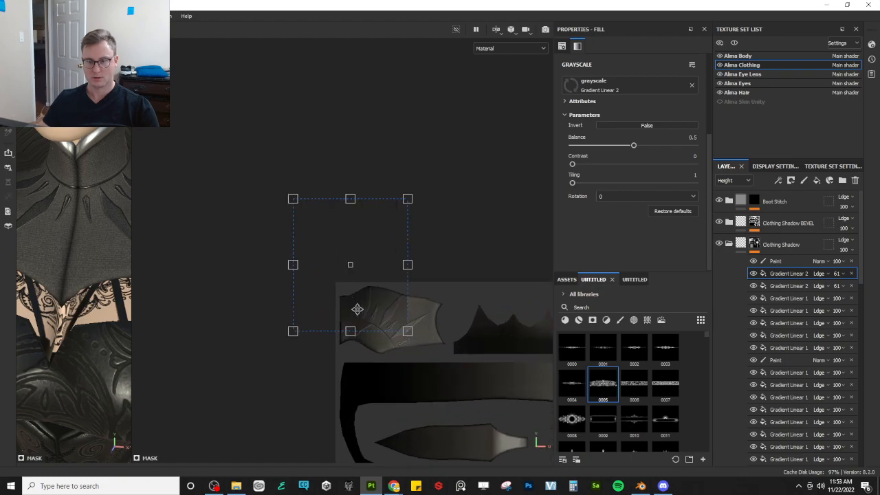
{"action": "left_click_drag", "start_coordinate": [491, 228], "coordinate": [503, 372]}
{"action": "left_click_drag", "start_coordinate": [389, 289], "coordinate": [436, 331]}
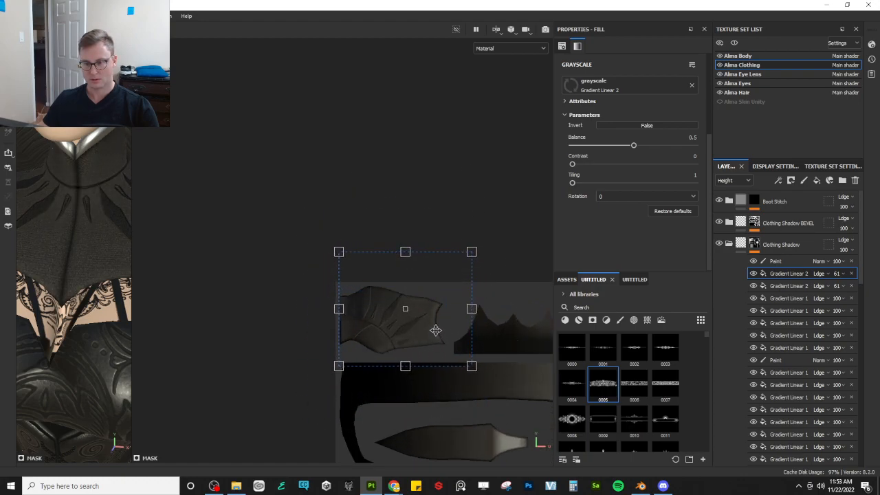
{"action": "scroll", "coordinate": [485, 316], "scroll_direction": "up", "scroll_amount": 5}
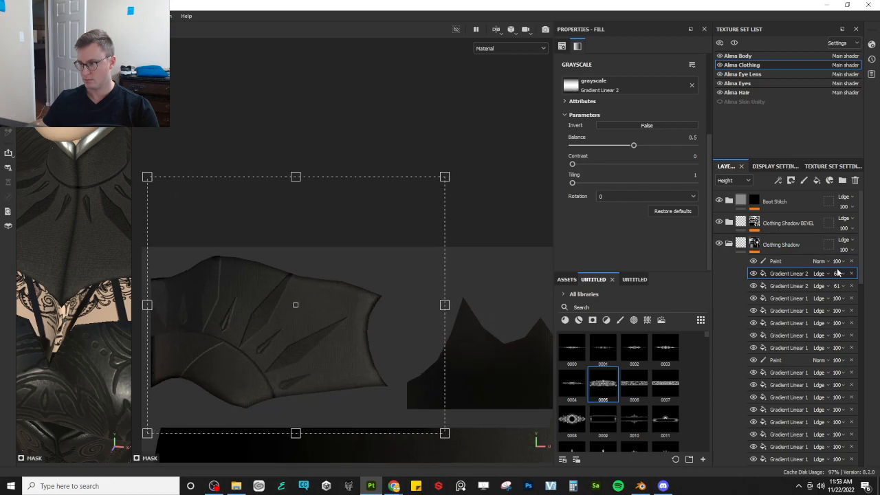
- Raise the copied gradient's opacity to 100 and reduce its height to fit the collar piece
{"action": "left_click", "coordinate": [830, 263]}
{"action": "left_click_drag", "start_coordinate": [856, 289], "coordinate": [877, 289]}
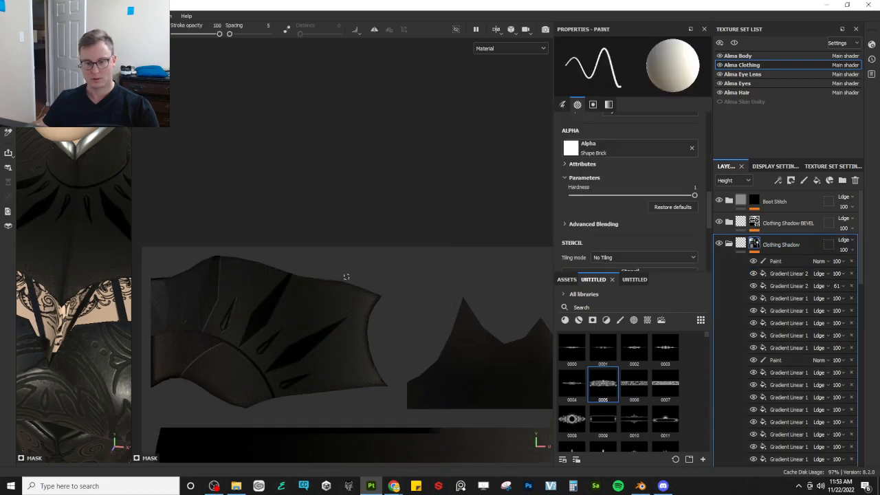
{"action": "scroll", "coordinate": [346, 276], "scroll_direction": "down", "scroll_amount": 2}
{"action": "left_click", "coordinate": [770, 273]}
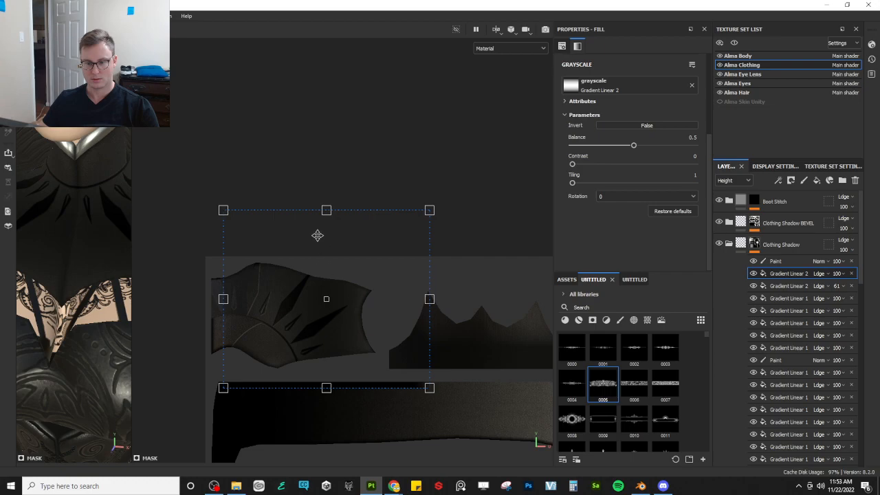
{"action": "left_click_drag", "start_coordinate": [328, 212], "coordinate": [326, 266]}
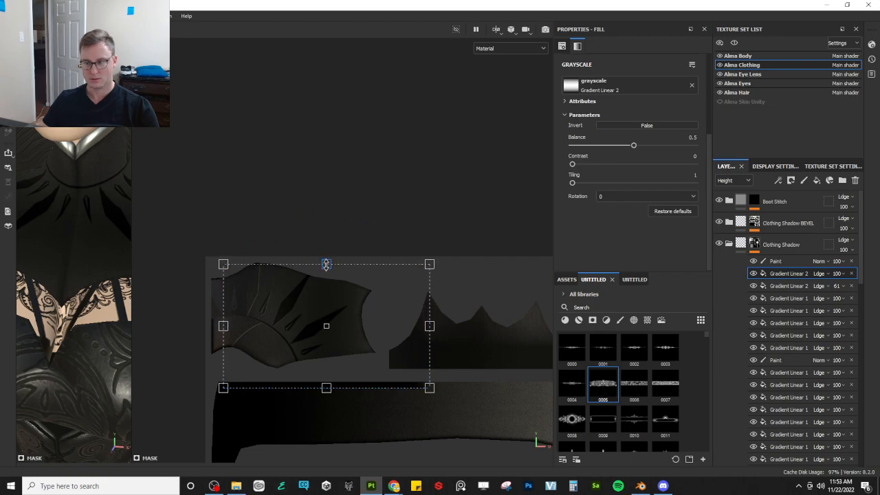
- Replace the copy's texture with Gradient Linear 1, then narrow and shorten it to cover the outer half of the collar piece
{"action": "left_click", "coordinate": [622, 88]}
{"action": "type", "text": "gradient"}
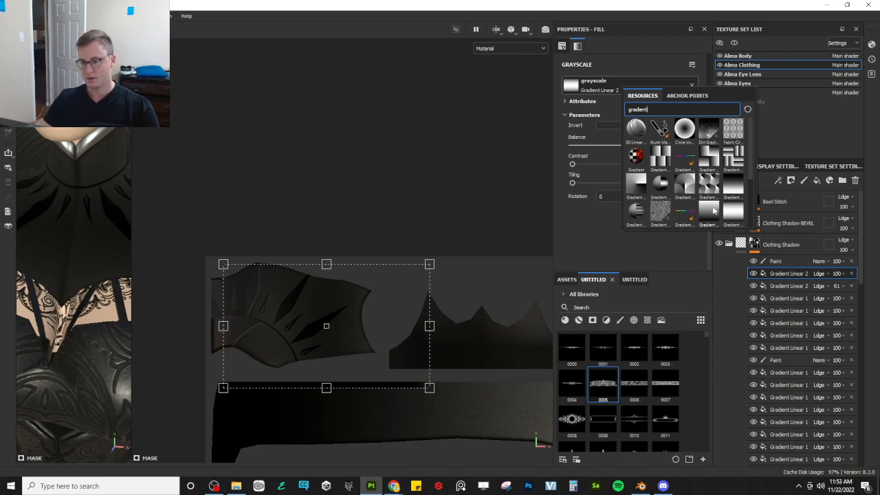
{"action": "left_click", "coordinate": [714, 211]}
{"action": "scroll", "coordinate": [299, 334], "scroll_direction": "up", "scroll_amount": 2}
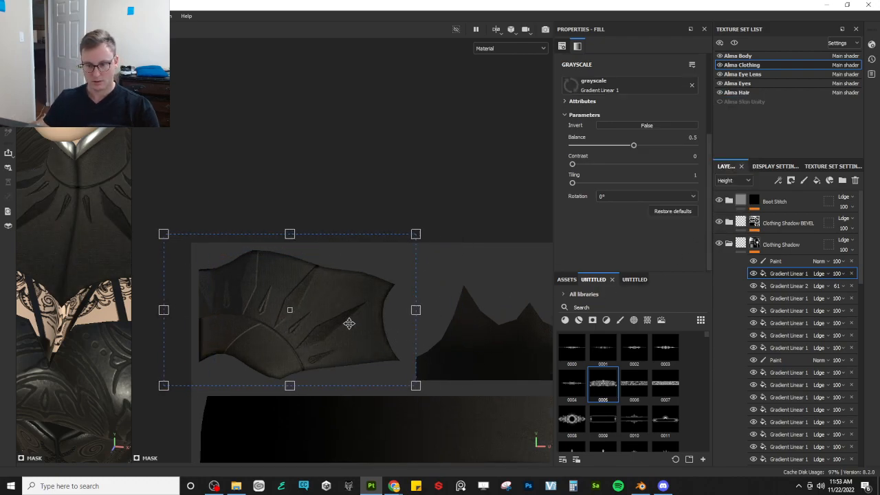
{"action": "left_click_drag", "start_coordinate": [175, 311], "coordinate": [316, 311]}
{"action": "left_click_drag", "start_coordinate": [401, 354], "coordinate": [392, 350]}
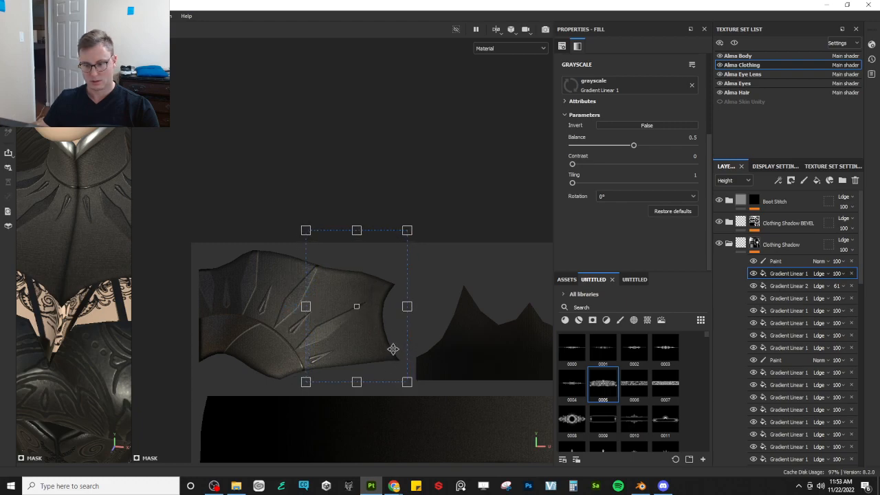
{"action": "left_click_drag", "start_coordinate": [355, 231], "coordinate": [355, 264]}
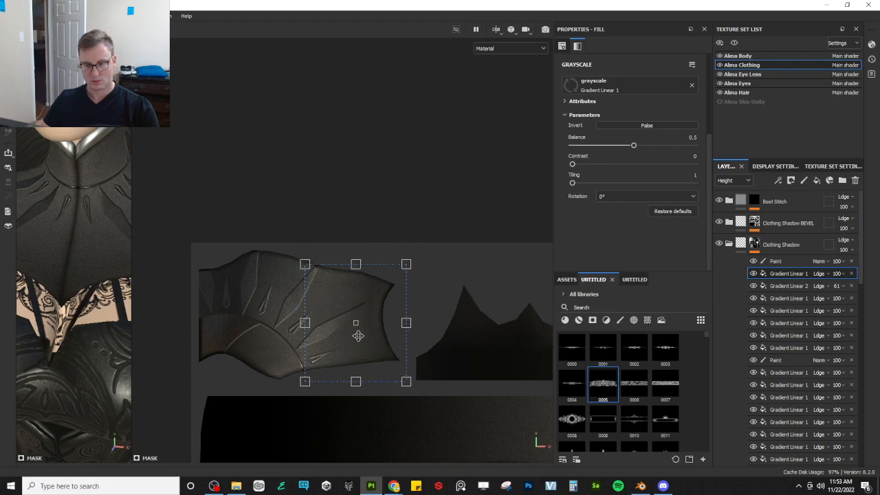
{"action": "left_click_drag", "start_coordinate": [358, 335], "coordinate": [371, 337]}
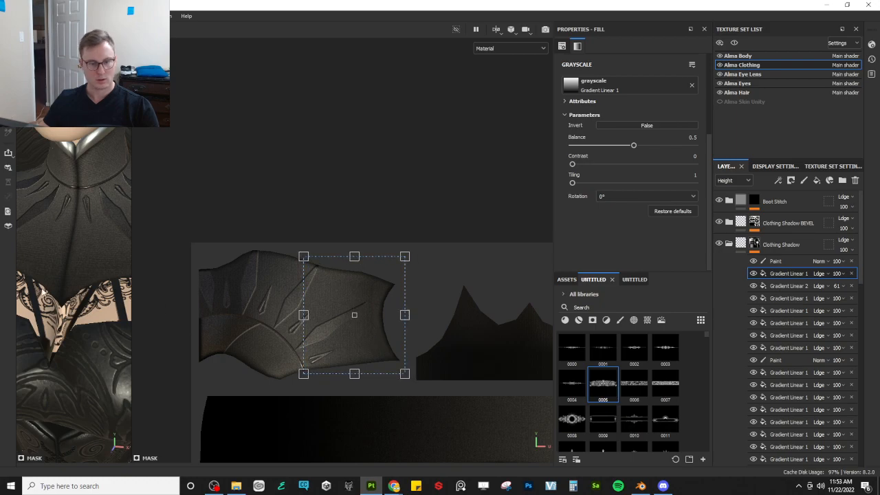
- Check the collar shading on the widened 3D view and narrow the gradient further toward the collar's outer edge
{"action": "scroll", "coordinate": [19, 244], "scroll_direction": "down", "scroll_amount": 3}
{"action": "left_click_drag", "start_coordinate": [131, 236], "coordinate": [330, 227]}
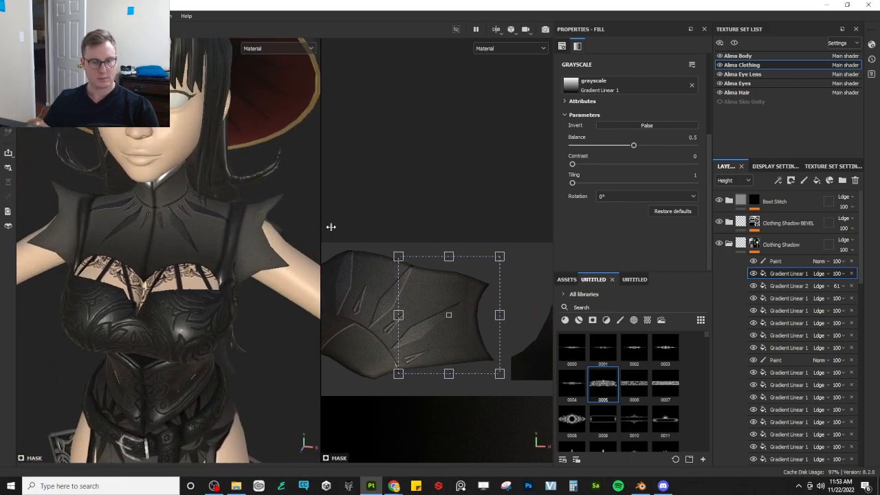
{"action": "scroll", "coordinate": [127, 265], "scroll_direction": "up", "scroll_amount": 4}
{"action": "left_click_drag", "start_coordinate": [124, 265], "coordinate": [170, 271], "text": "alt"}
{"action": "middle_click_drag", "start_coordinate": [171, 271], "coordinate": [158, 325], "text": "alt"}
{"action": "left_click_drag", "start_coordinate": [158, 326], "coordinate": [179, 324], "text": "alt"}
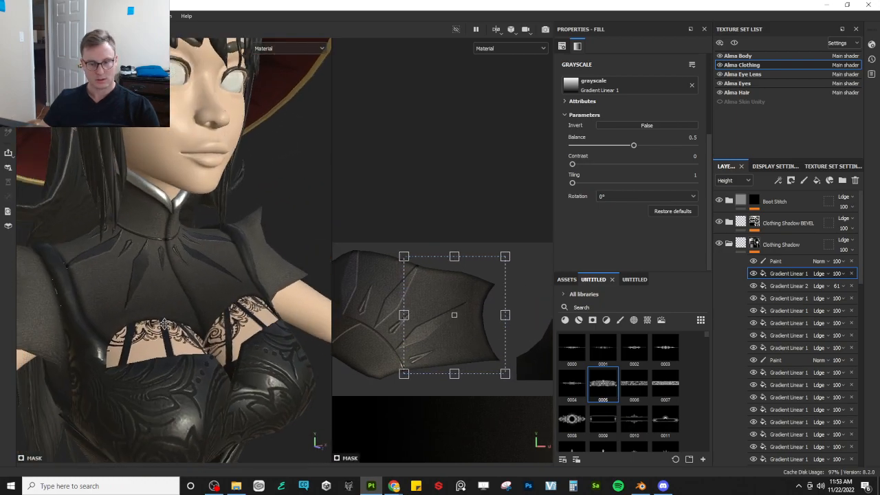
{"action": "middle_click_drag", "start_coordinate": [180, 323], "coordinate": [192, 335], "text": "alt"}
{"action": "left_click_drag", "start_coordinate": [405, 316], "coordinate": [454, 316]}
- Examine the collar and neckline shading on the model from several angles, in material view and in the Base color channel
{"action": "scroll", "coordinate": [116, 284], "scroll_direction": "down", "scroll_amount": 6}
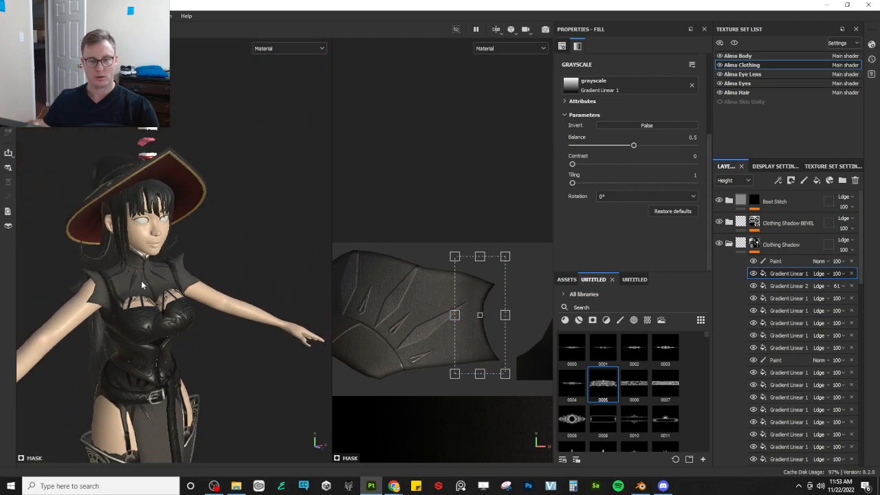
{"action": "left_click_drag", "start_coordinate": [141, 280], "coordinate": [157, 311], "text": "alt"}
{"action": "middle_click_drag", "start_coordinate": [157, 311], "coordinate": [208, 325], "text": "alt"}
{"action": "scroll", "coordinate": [209, 325], "scroll_direction": "up", "scroll_amount": 3}
{"action": "scroll", "coordinate": [209, 325], "scroll_direction": "up", "scroll_amount": 8}
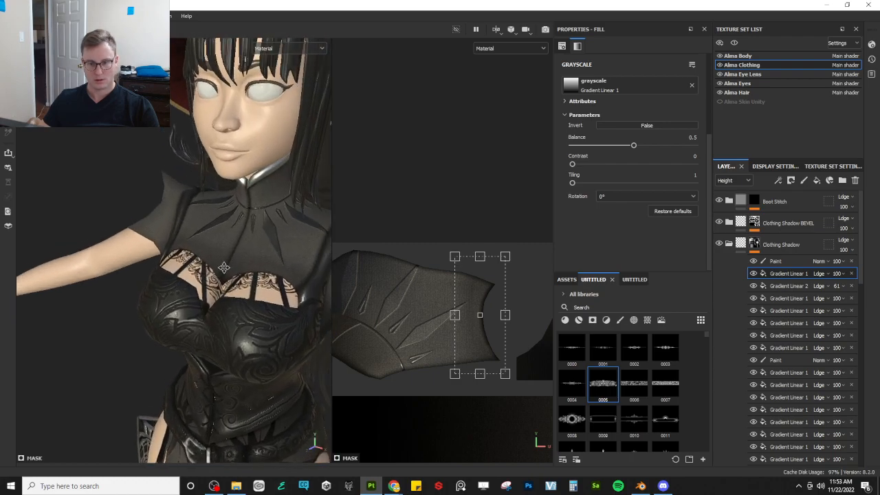
{"action": "left_click_drag", "start_coordinate": [219, 290], "coordinate": [234, 303], "text": "alt"}
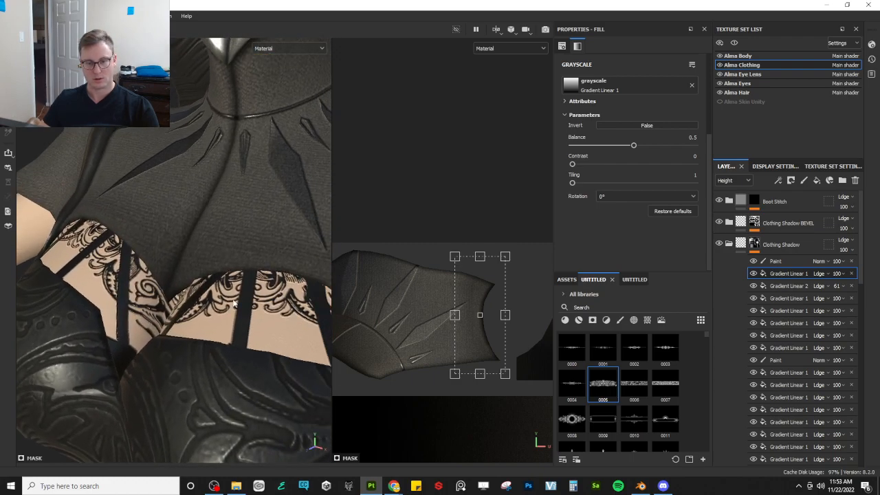
{"action": "key", "text": "c"}
{"action": "scroll", "coordinate": [240, 295], "scroll_direction": "down", "scroll_amount": 5}
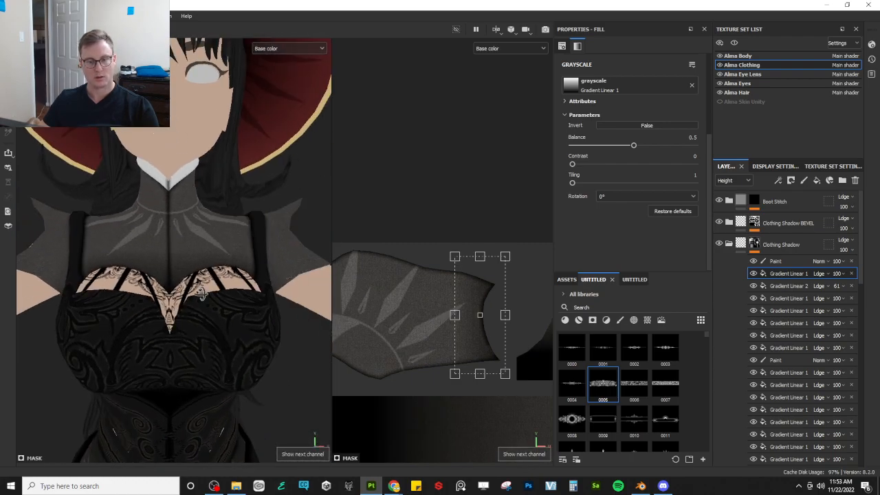
{"action": "left_click_drag", "start_coordinate": [201, 294], "coordinate": [478, 309], "text": "alt"}
- Duplicate the Gradient Linear 1 effect, rotate the copy a quarter turn, and place it over the collar piece's upper edge
{"action": "key", "text": "ctrl+d"}
{"action": "middle_click_drag", "start_coordinate": [431, 332], "coordinate": [473, 357], "text": "alt"}
{"action": "left_click_drag", "start_coordinate": [494, 346], "coordinate": [446, 283]}
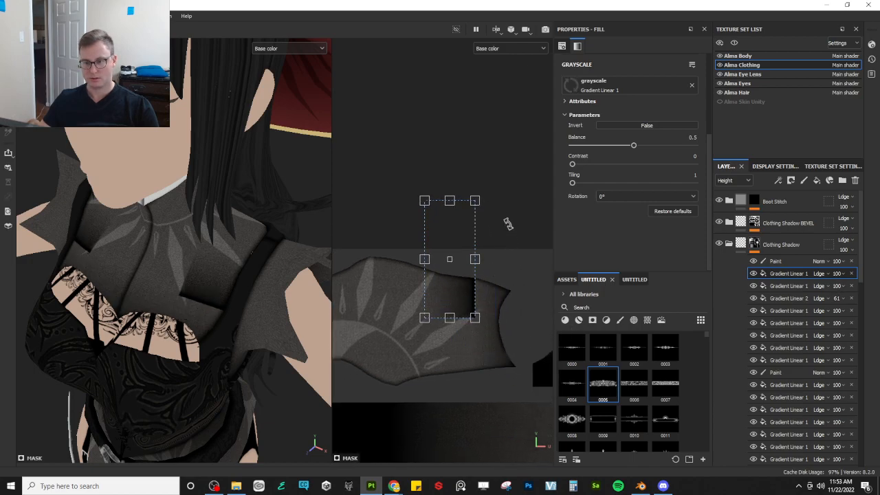
{"action": "left_click_drag", "start_coordinate": [508, 224], "coordinate": [439, 182], "text": "shift"}
{"action": "left_click_drag", "start_coordinate": [457, 265], "coordinate": [431, 264]}
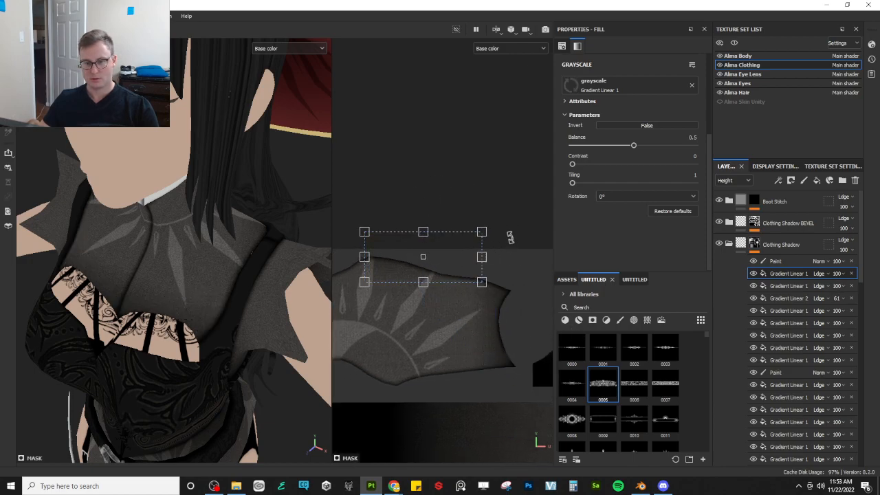
- Stretch the copied gradient across the full width of the collar's upper edge and extend it slightly downward
{"action": "left_click_drag", "start_coordinate": [511, 215], "coordinate": [514, 235]}
{"action": "scroll", "coordinate": [514, 235], "scroll_direction": "down", "scroll_amount": 2}
{"action": "key", "text": "ctrl+z"}
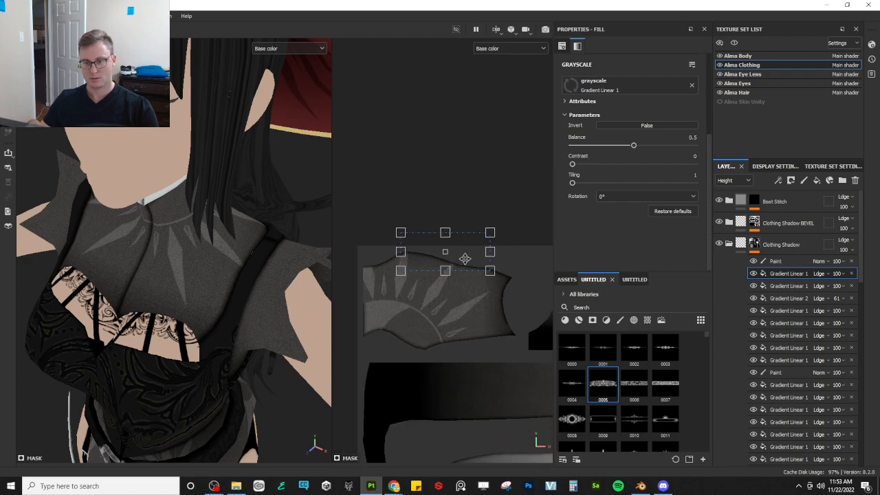
{"action": "left_click_drag", "start_coordinate": [466, 260], "coordinate": [512, 263]}
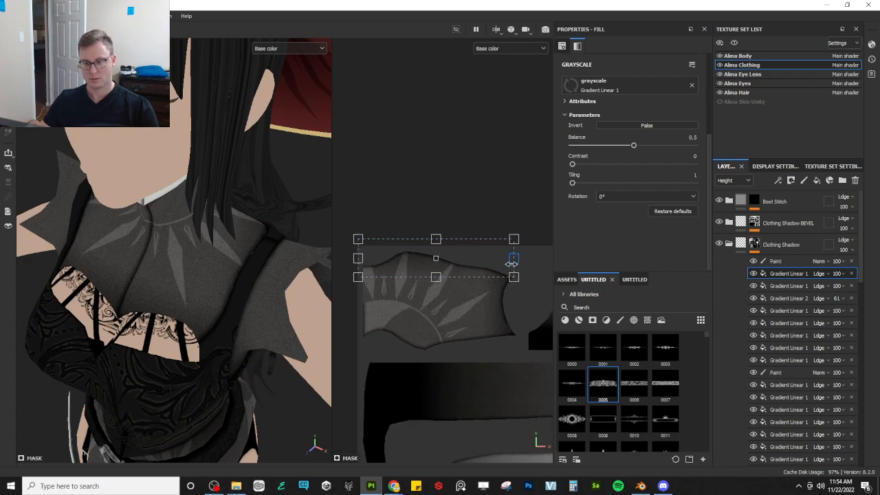
{"action": "left_click_drag", "start_coordinate": [438, 277], "coordinate": [432, 291]}
- Hide the Alma Hair texture set and examine the shaded collar from the side
{"action": "left_click_drag", "start_coordinate": [180, 275], "coordinate": [365, 266], "text": "alt"}
{"action": "left_click_drag", "start_coordinate": [110, 303], "coordinate": [194, 284], "text": "alt"}
{"action": "left_click", "coordinate": [720, 92]}
{"action": "left_click_drag", "start_coordinate": [90, 262], "coordinate": [319, 308], "text": "alt"}
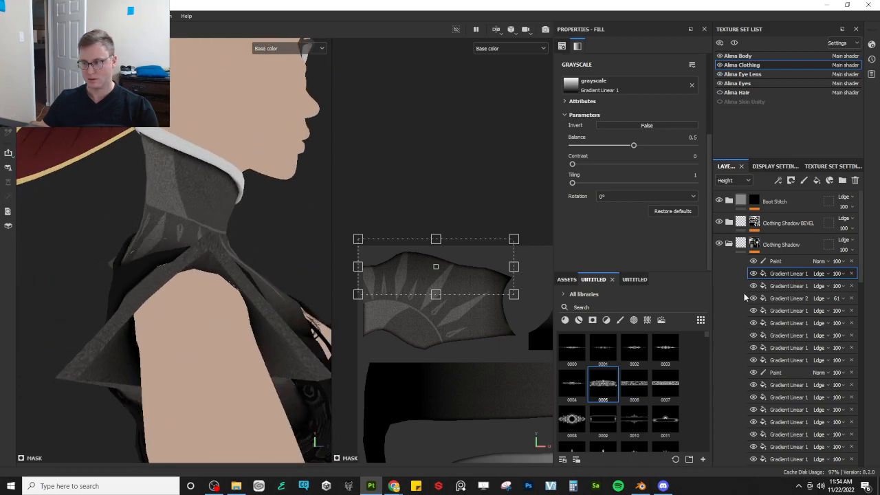
- Try shading the collar's back edge with a rotated, resized copy of the gradient, and delete that copy
{"action": "key", "text": "ctrl+d"}
{"action": "left_click_drag", "start_coordinate": [496, 206], "coordinate": [365, 197], "text": "shift"}
{"action": "left_click_drag", "start_coordinate": [429, 309], "coordinate": [362, 314]}
{"action": "left_click_drag", "start_coordinate": [368, 218], "coordinate": [368, 255]}
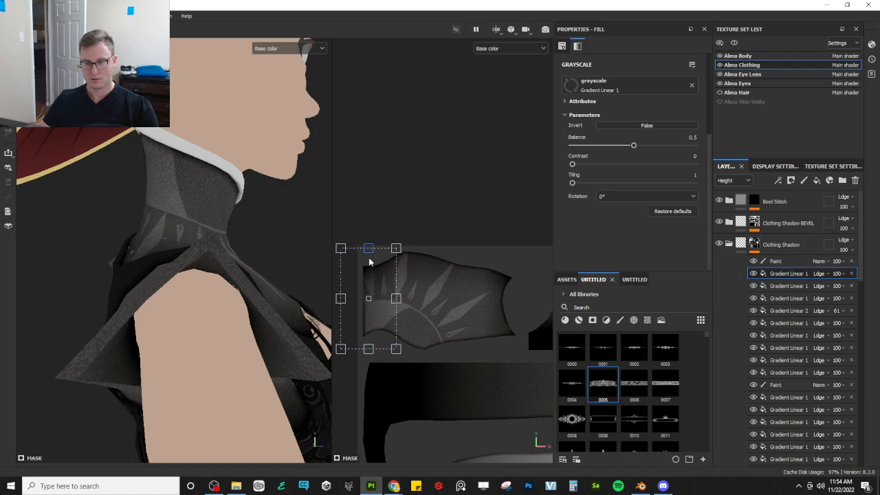
{"action": "left_click_drag", "start_coordinate": [369, 351], "coordinate": [370, 341]}
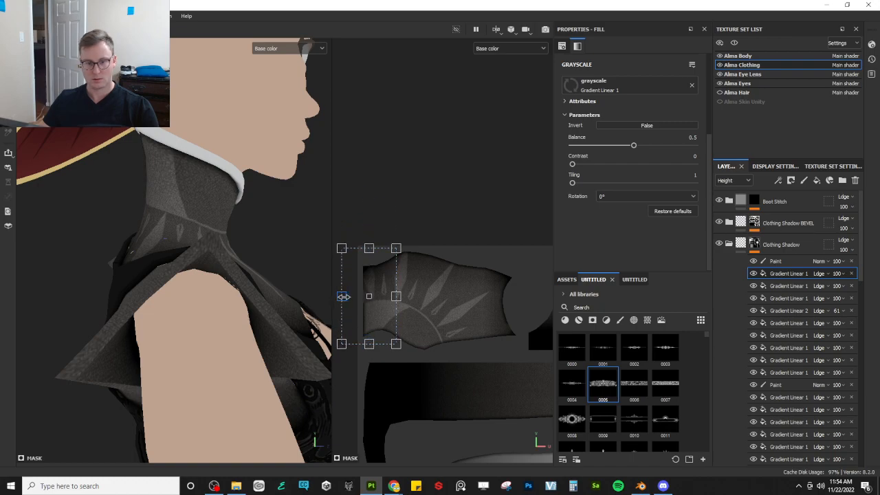
{"action": "left_click_drag", "start_coordinate": [343, 297], "coordinate": [347, 297]}
{"action": "left_click_drag", "start_coordinate": [186, 260], "coordinate": [242, 249], "text": "alt"}
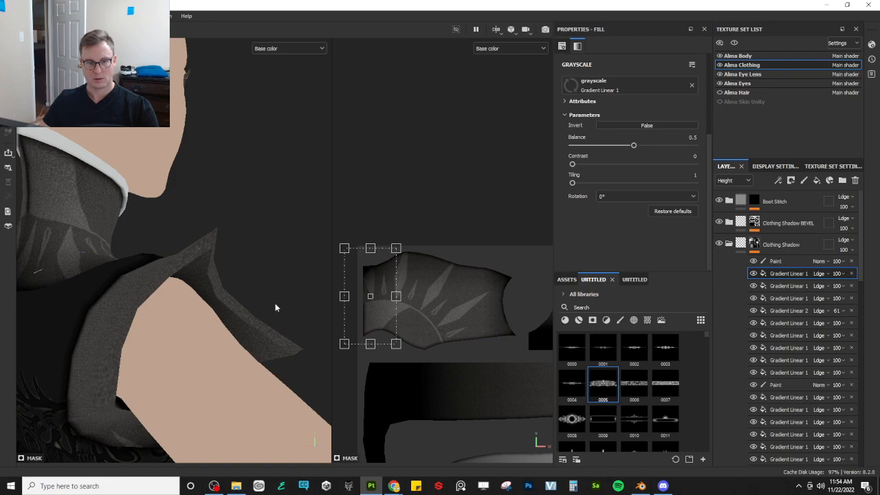
{"action": "left_click_drag", "start_coordinate": [121, 246], "coordinate": [199, 257], "text": "alt"}
{"action": "mouse_move", "coordinate": [342, 296]}
{"action": "left_mouse_down"}
{"action": "mouse_move", "coordinate": [355, 296]}
{"action": "mouse_move", "coordinate": [343, 296]}
{"action": "left_mouse_up"}
{"action": "left_click", "coordinate": [852, 274]}
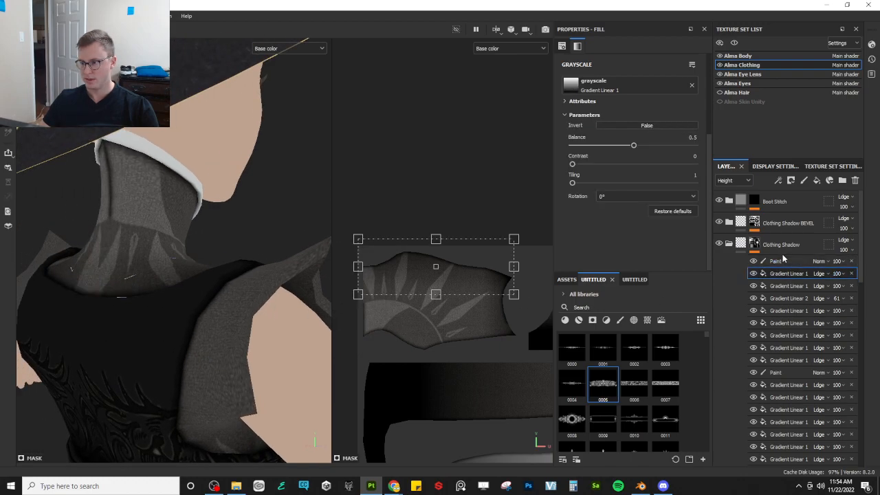
- Set the Clothing Shadow mask's paint brush to the soft Shape alpha, UV alignment and Texture size space, with a larger black tip
{"action": "scroll", "coordinate": [381, 297], "scroll_direction": "up", "scroll_amount": 2}
{"action": "scroll", "coordinate": [380, 297], "scroll_direction": "up", "scroll_amount": 2}
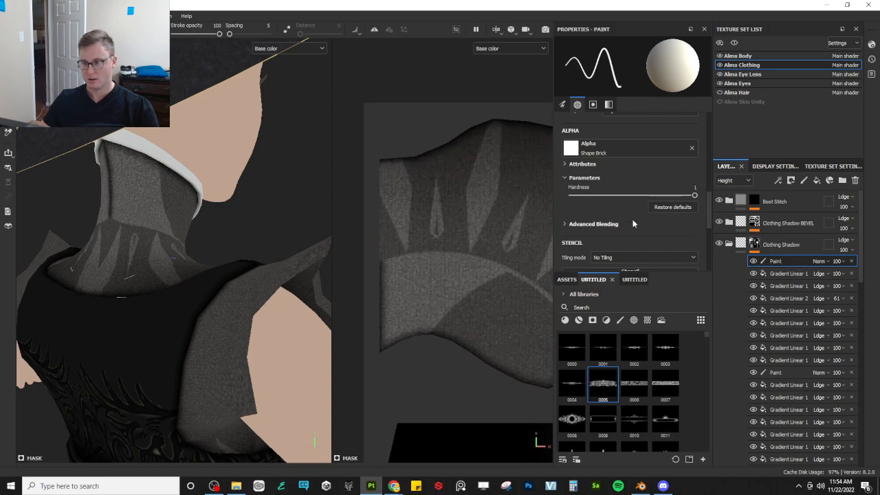
{"action": "scroll", "coordinate": [635, 214], "scroll_direction": "down", "scroll_amount": 2}
{"action": "scroll", "coordinate": [636, 214], "scroll_direction": "up", "scroll_amount": 5}
{"action": "scroll", "coordinate": [637, 208], "scroll_direction": "down", "scroll_amount": 2}
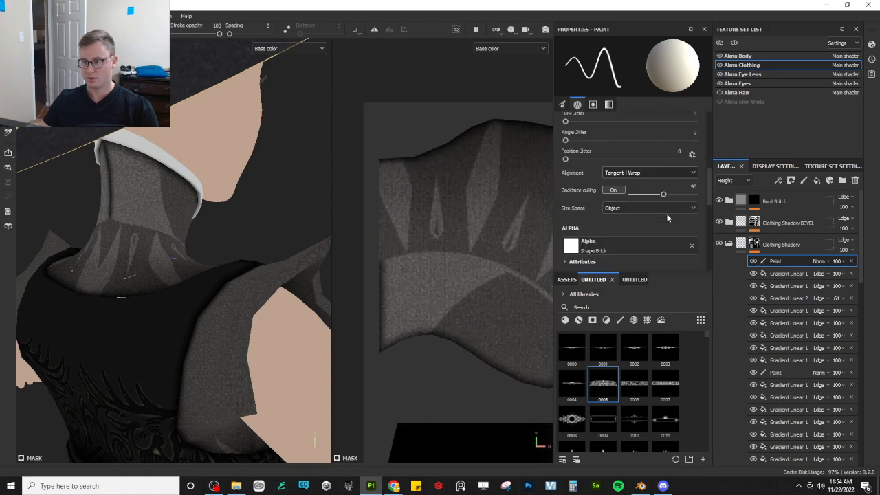
{"action": "left_click", "coordinate": [645, 246]}
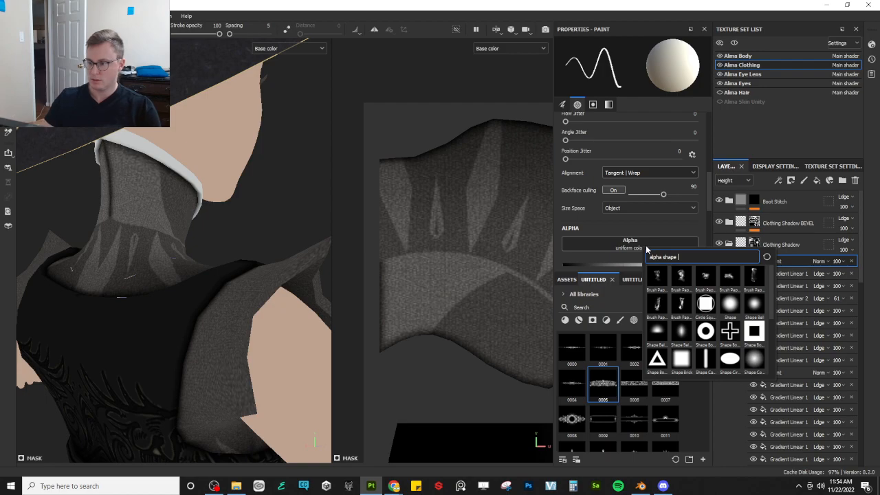
{"action": "left_click", "coordinate": [729, 309]}
{"action": "left_click", "coordinate": [661, 173]}
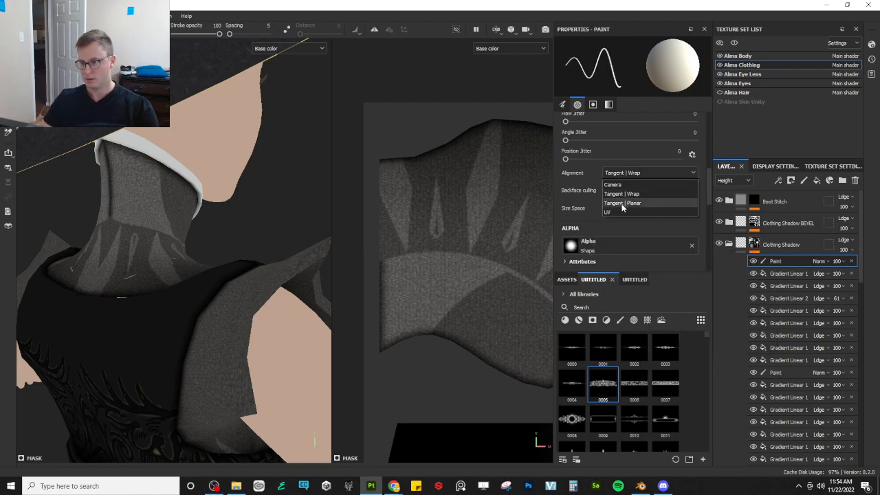
{"action": "left_click", "coordinate": [624, 209]}
{"action": "left_click", "coordinate": [619, 208]}
{"action": "left_click", "coordinate": [619, 238]}
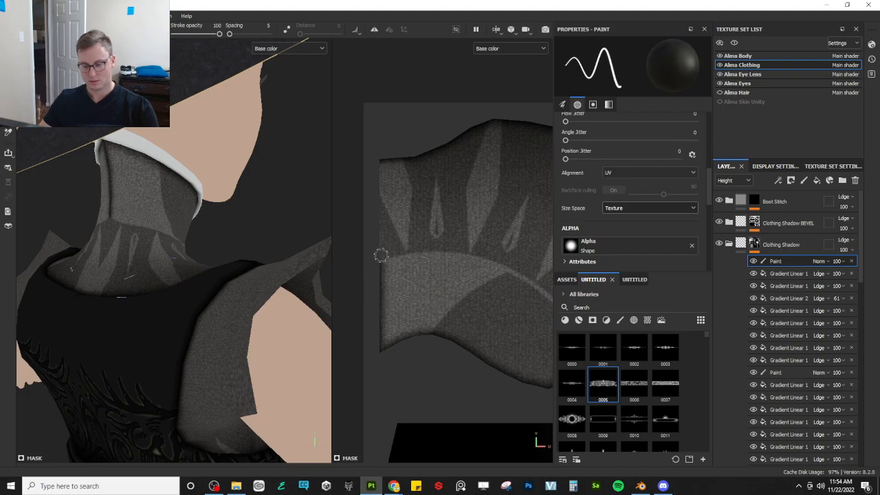
{"action": "right_click_drag", "start_coordinate": [382, 256], "coordinate": [401, 255], "text": "ctrl"}
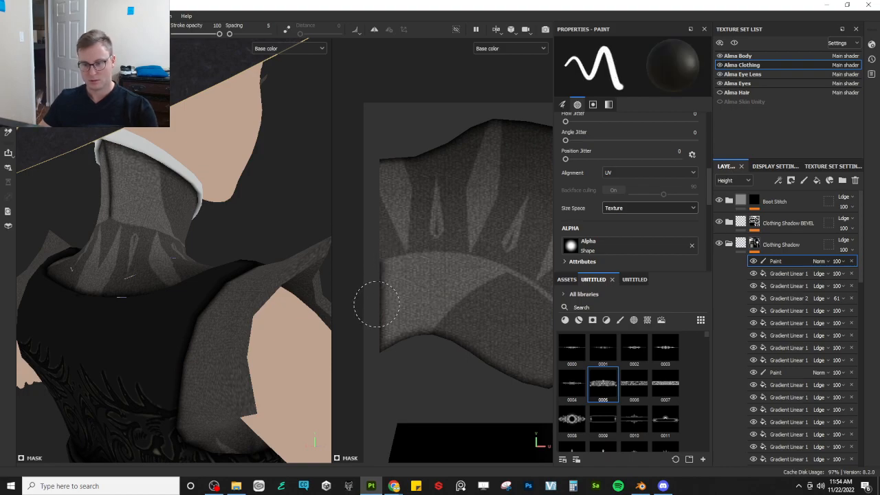
- Paint out the dark bevel along the collar's back seam using the Clothing Shadow BEVEL folder's Bevel Mask Paint effect
{"action": "left_click", "coordinate": [776, 372]}
{"action": "scroll", "coordinate": [754, 363], "scroll_direction": "down", "scroll_amount": 5}
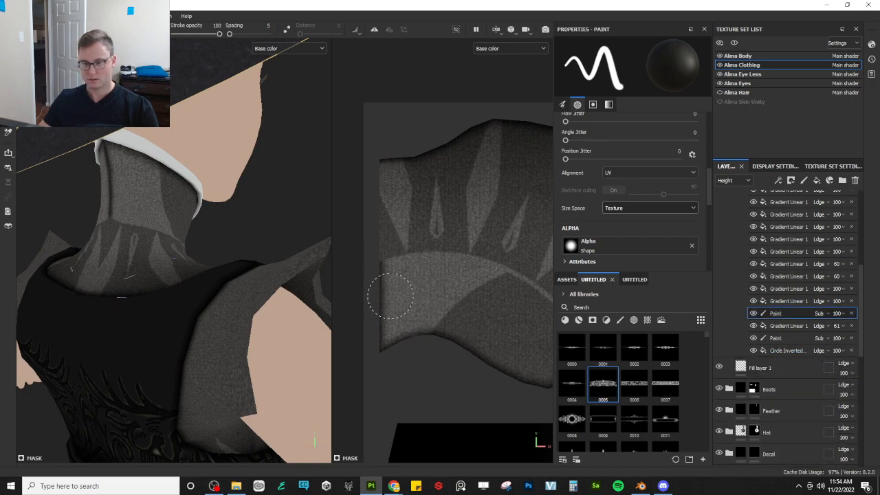
{"action": "left_click", "coordinate": [781, 338]}
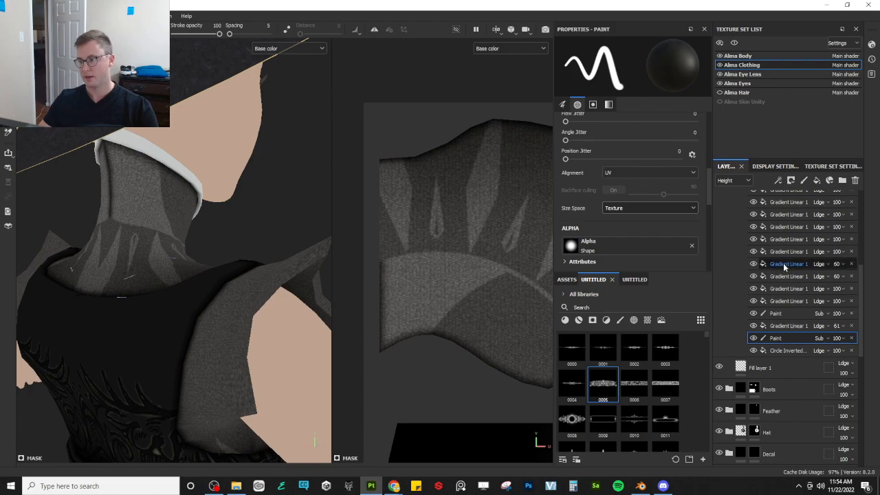
{"action": "scroll", "coordinate": [786, 267], "scroll_direction": "up", "scroll_amount": 6}
{"action": "left_click", "coordinate": [778, 240]}
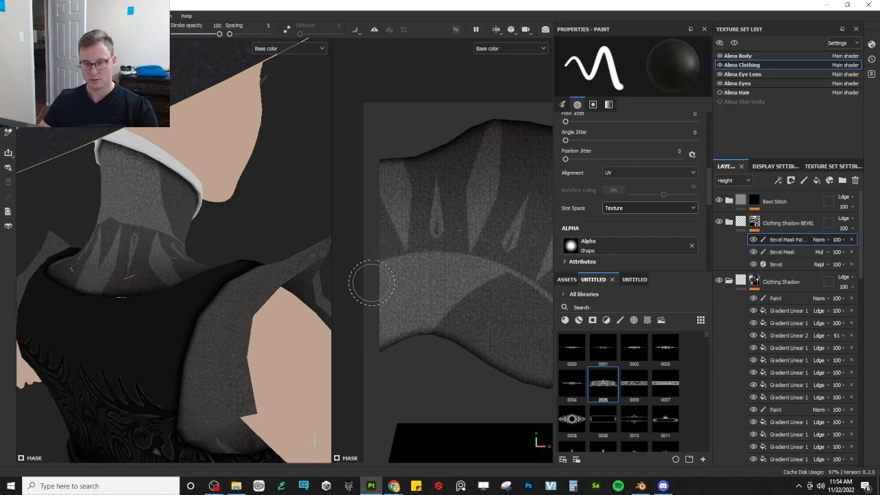
{"action": "left_click_drag", "start_coordinate": [112, 204], "coordinate": [258, 190], "text": "alt"}
{"action": "scroll", "coordinate": [459, 267], "scroll_direction": "down", "scroll_amount": 4}
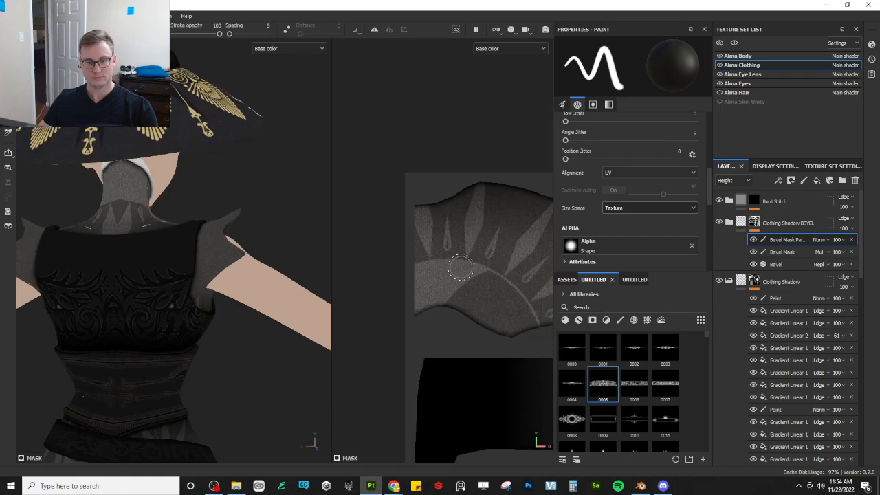
- Locate the white collar band in the UV layout and paint out the bevel at its back seam end
{"action": "mouse_move", "coordinate": [459, 267]}
{"action": "middle_mouse_down", "text": "alt"}
{"action": "mouse_move", "coordinate": [419, 165]}
{"action": "mouse_move", "coordinate": [381, 231]}
{"action": "mouse_move", "coordinate": [344, 172]}
{"action": "middle_mouse_up", "text": "alt"}
{"action": "middle_click_drag", "start_coordinate": [438, 277], "coordinate": [354, 266], "text": "alt"}
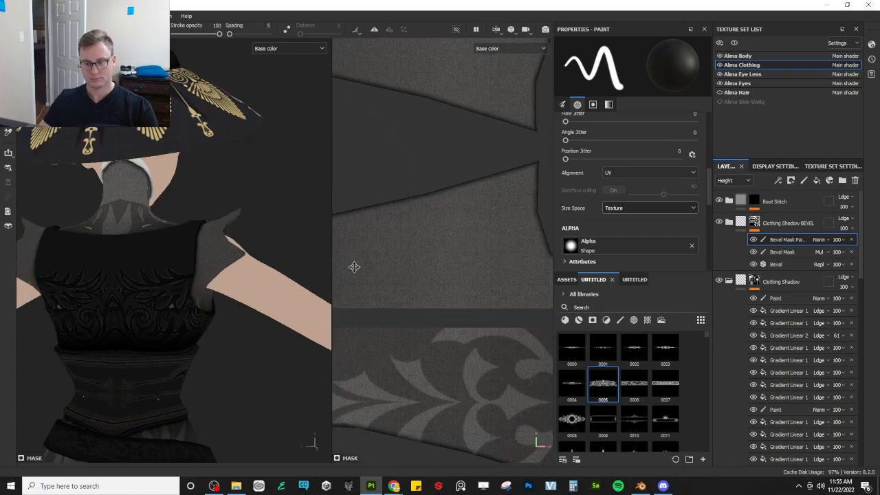
{"action": "scroll", "coordinate": [412, 268], "scroll_direction": "down", "scroll_amount": 3}
{"action": "mouse_move", "coordinate": [537, 296]}
{"action": "middle_mouse_down", "text": "alt"}
{"action": "mouse_move", "coordinate": [437, 269]}
{"action": "mouse_move", "coordinate": [422, 234]}
{"action": "middle_mouse_up", "text": "alt"}
{"action": "scroll", "coordinate": [437, 269], "scroll_direction": "down", "scroll_amount": 5}
{"action": "middle_click_drag", "start_coordinate": [435, 264], "coordinate": [431, 195], "text": "alt"}
{"action": "scroll", "coordinate": [437, 266], "scroll_direction": "up", "scroll_amount": 6}
{"action": "middle_click_drag", "start_coordinate": [208, 198], "coordinate": [243, 261], "text": "alt"}
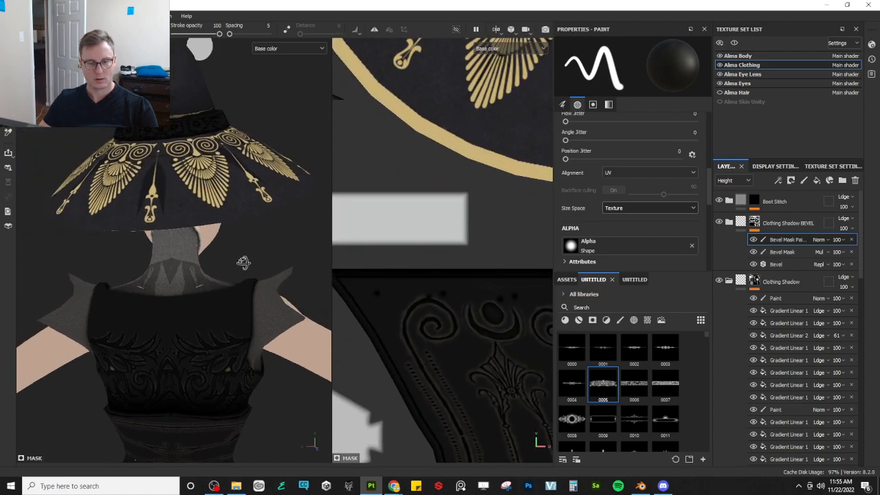
{"action": "left_click_drag", "start_coordinate": [243, 261], "coordinate": [256, 206], "text": "alt"}
{"action": "right_click_drag", "start_coordinate": [256, 206], "coordinate": [337, 205], "text": "alt"}
{"action": "middle_click_drag", "start_coordinate": [445, 223], "coordinate": [508, 234], "text": "alt"}
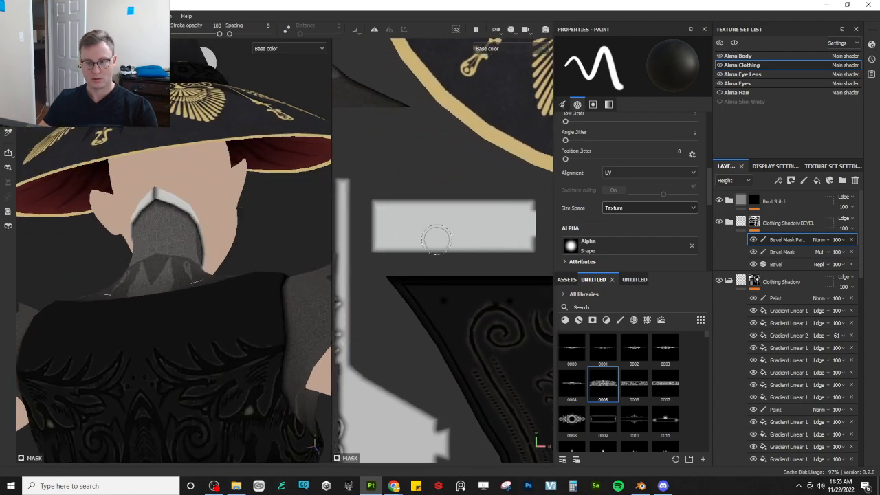
{"action": "key", "text": "ctrl+z"}
{"action": "left_click", "coordinate": [375, 226]}
{"action": "key", "text": "ctrl+z"}
{"action": "middle_click_drag", "start_coordinate": [375, 225], "coordinate": [405, 235], "text": "alt"}
{"action": "scroll", "coordinate": [414, 234], "scroll_direction": "up", "scroll_amount": 1}
{"action": "scroll", "coordinate": [413, 235], "scroll_direction": "up", "scroll_amount": 1}
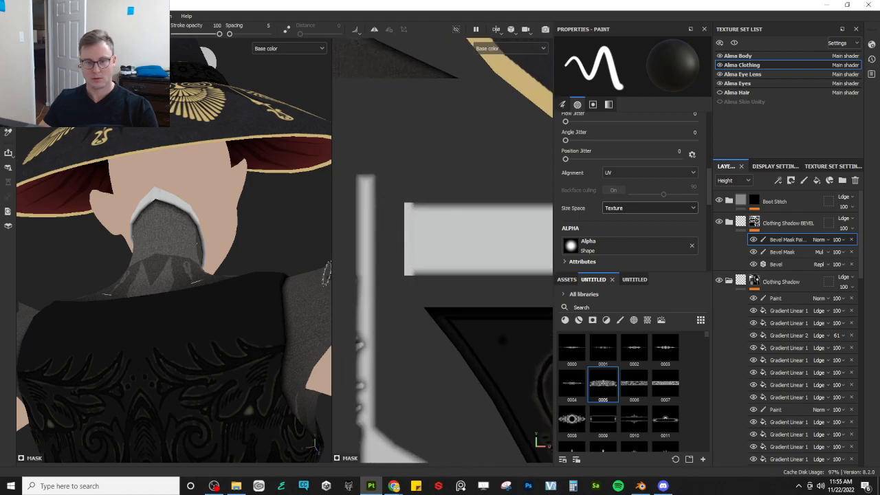
{"action": "scroll", "coordinate": [392, 219], "scroll_direction": "up", "scroll_amount": 1}
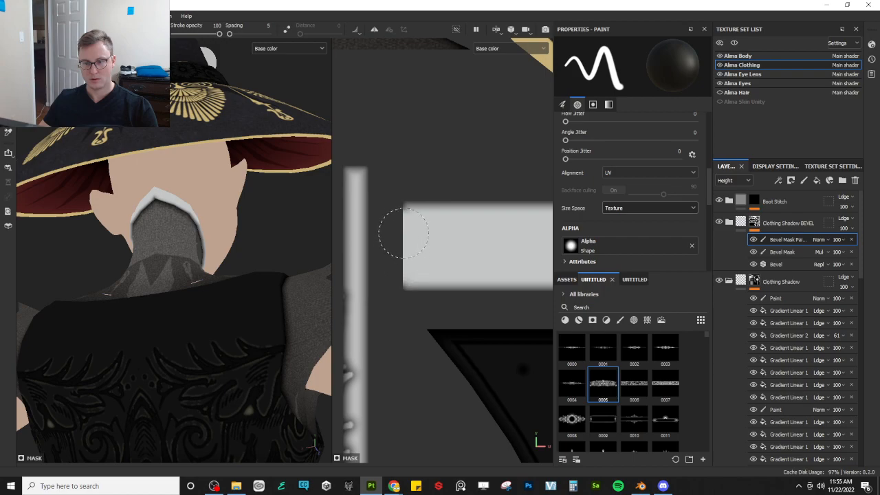
- Paint out the bevel at the opposite end of the white collar band, at the front of the neck
{"action": "left_click_drag", "start_coordinate": [204, 269], "coordinate": [27, 271], "text": "alt"}
{"action": "scroll", "coordinate": [443, 270], "scroll_direction": "down", "scroll_amount": 3}
{"action": "middle_click_drag", "start_coordinate": [461, 261], "coordinate": [348, 256], "text": "alt"}
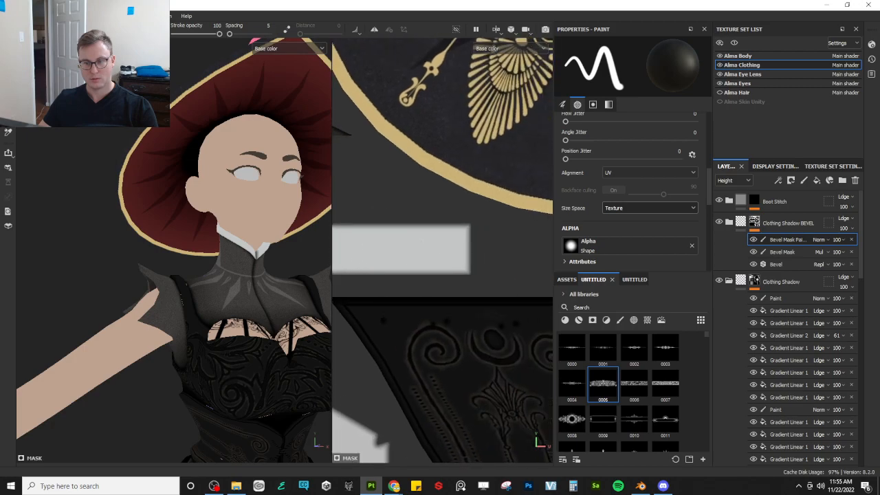
{"action": "scroll", "coordinate": [475, 250], "scroll_direction": "up", "scroll_amount": 2}
{"action": "key", "text": "ctrl+z"}
{"action": "left_click", "coordinate": [466, 236]}
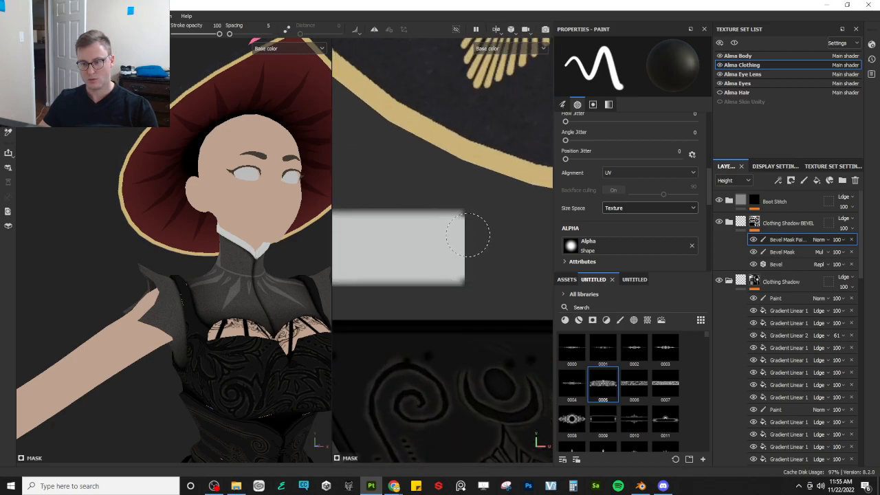
{"action": "left_click_drag", "start_coordinate": [237, 240], "coordinate": [176, 238], "text": "alt"}
{"action": "scroll", "coordinate": [192, 248], "scroll_direction": "up", "scroll_amount": 3}
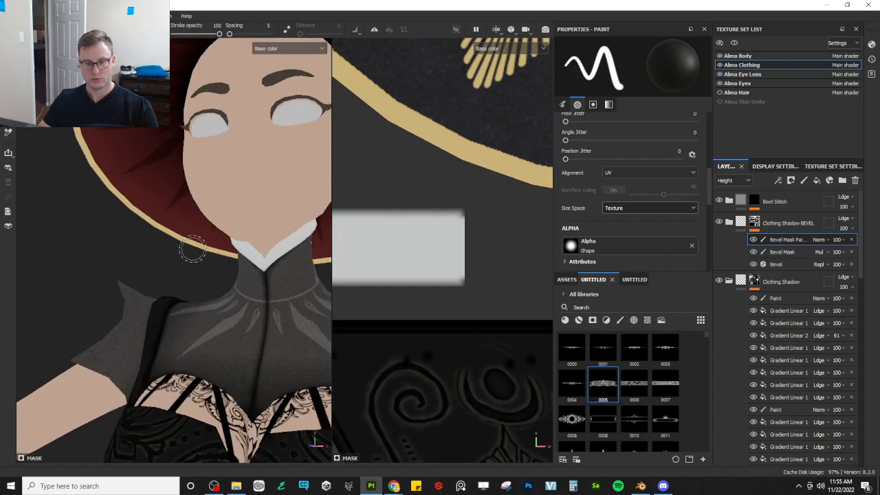
- Switch both viewports to the full Material display and show the Alma Hair texture set again
{"action": "scroll", "coordinate": [193, 249], "scroll_direction": "down", "scroll_amount": 6}
{"action": "key", "text": "m"}
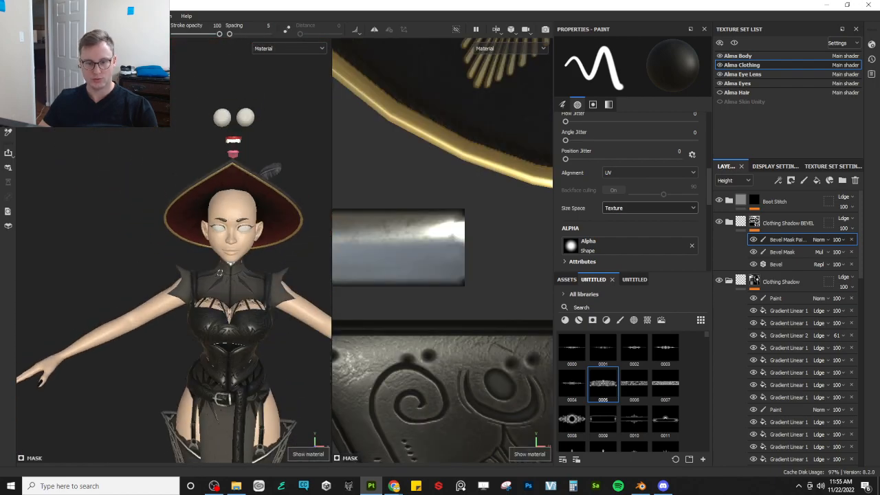
{"action": "scroll", "coordinate": [220, 272], "scroll_direction": "down", "scroll_amount": 5}
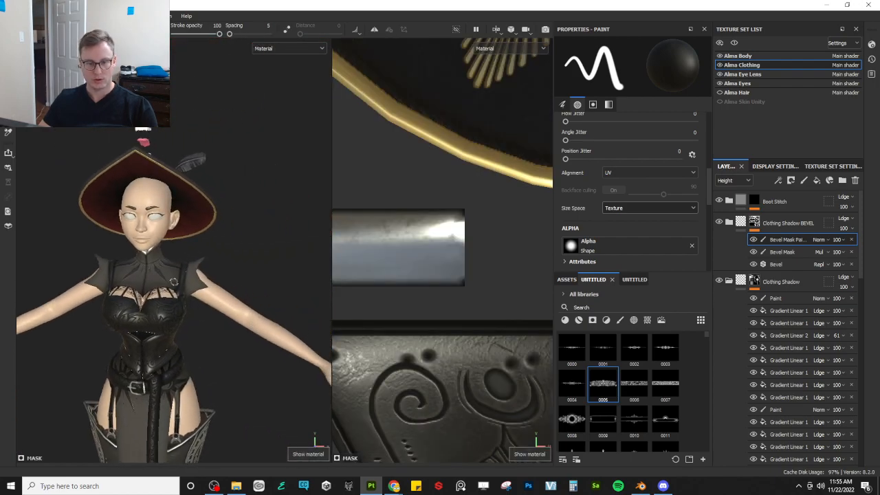
{"action": "left_click", "coordinate": [719, 92]}
{"action": "scroll", "coordinate": [140, 263], "scroll_direction": "up", "scroll_amount": 3}
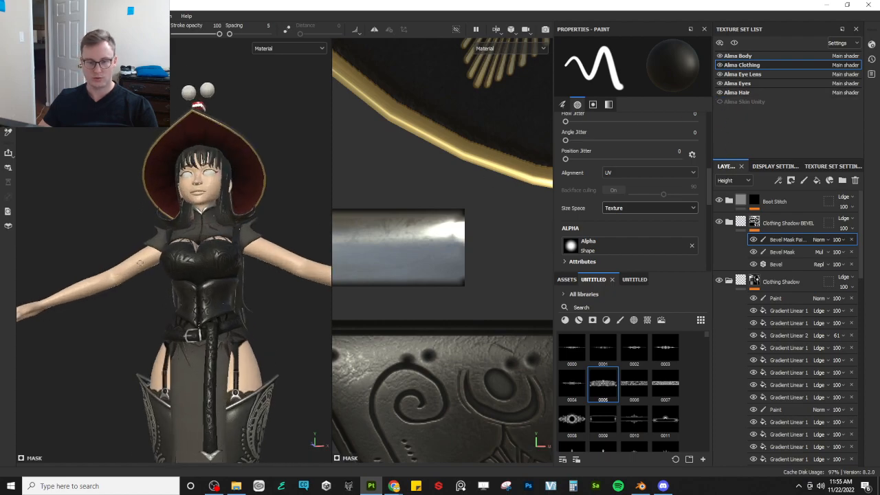
- Save the project
{"action": "left_click_drag", "start_coordinate": [140, 262], "coordinate": [118, 299], "text": "alt"}
{"action": "key", "text": "ctrl"}
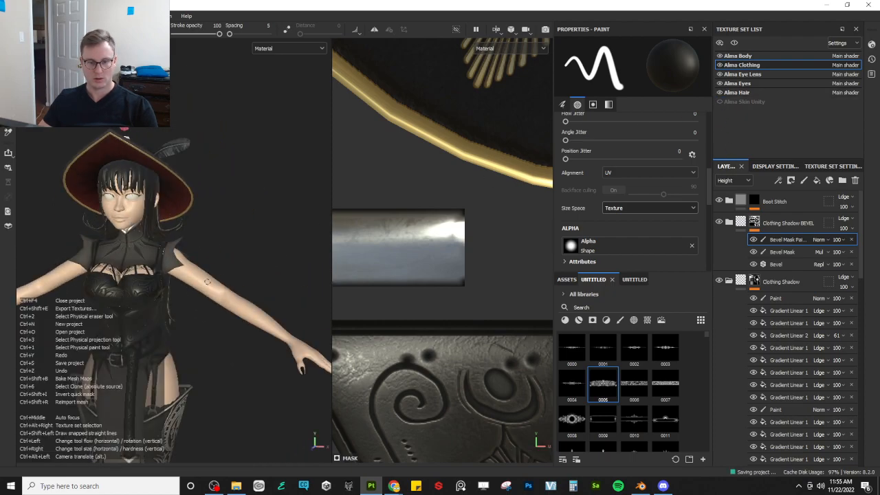
{"action": "left_click_drag", "start_coordinate": [169, 255], "coordinate": [111, 301], "text": "alt"}
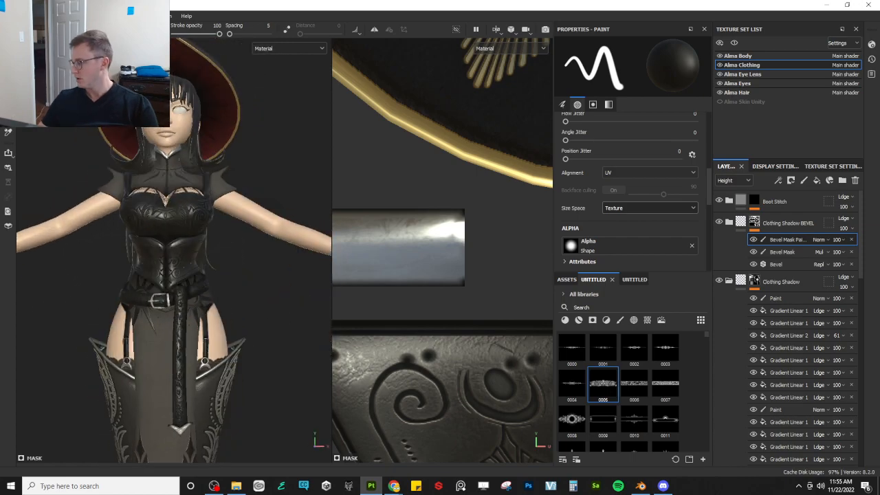
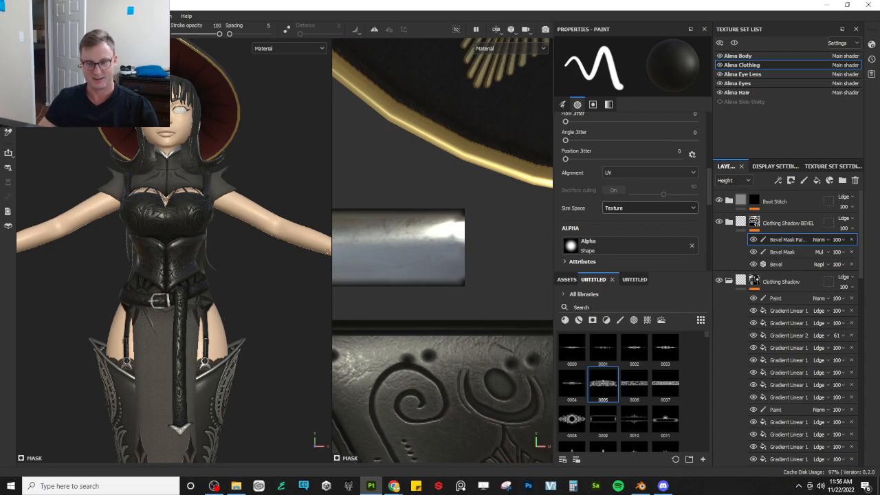
- Widen the 3D viewport and examine the fully clothed character from several angles
{"action": "left_click_drag", "start_coordinate": [332, 252], "coordinate": [510, 249]}
{"action": "left_click_drag", "start_coordinate": [275, 239], "coordinate": [167, 255], "text": "alt"}
{"action": "scroll", "coordinate": [326, 245], "scroll_direction": "down", "scroll_amount": 3}
{"action": "scroll", "coordinate": [298, 290], "scroll_direction": "up", "scroll_amount": 5}
{"action": "scroll", "coordinate": [298, 291], "scroll_direction": "up", "scroll_amount": 2}
{"action": "left_click_drag", "start_coordinate": [298, 291], "coordinate": [231, 258], "text": "alt"}
{"action": "scroll", "coordinate": [304, 269], "scroll_direction": "down", "scroll_amount": 5}
{"action": "left_click_drag", "start_coordinate": [305, 269], "coordinate": [199, 269], "text": "alt"}
{"action": "left_click_drag", "start_coordinate": [369, 269], "coordinate": [516, 286], "text": "alt"}
{"action": "middle_click_drag", "start_coordinate": [256, 201], "coordinate": [256, 254], "text": "alt"}
{"action": "scroll", "coordinate": [256, 254], "scroll_direction": "up", "scroll_amount": 3}
{"action": "scroll", "coordinate": [256, 254], "scroll_direction": "down", "scroll_amount": 4}
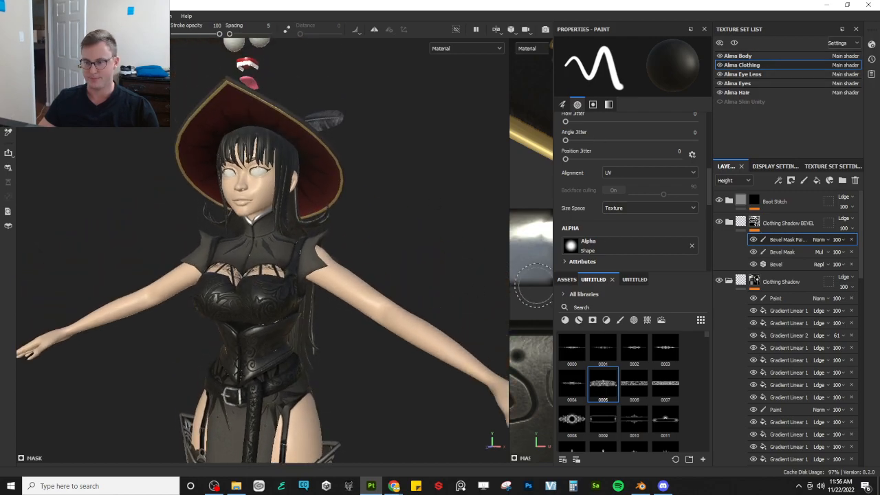
- Bring up the asset library and inspect the character's side, face and collar at close range
{"action": "left_click", "coordinate": [559, 281]}
{"action": "scroll", "coordinate": [321, 264], "scroll_direction": "up", "scroll_amount": 3}
{"action": "left_click_drag", "start_coordinate": [303, 207], "coordinate": [273, 261], "text": "alt"}
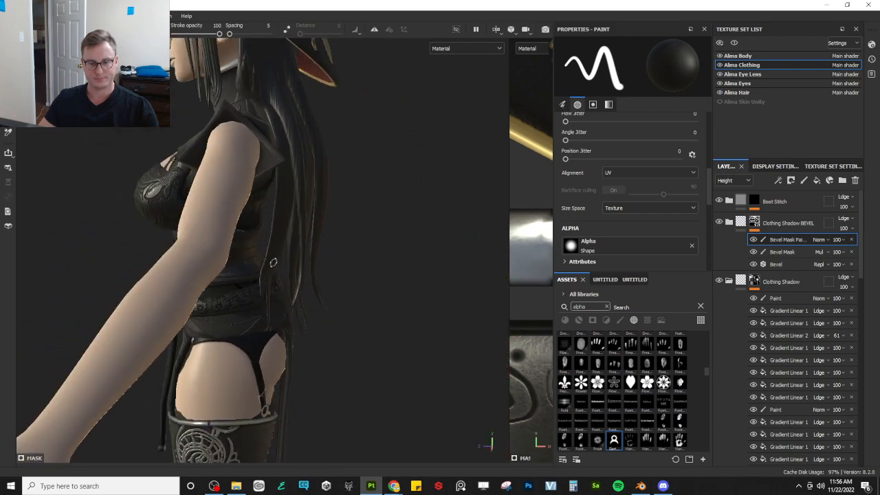
{"action": "middle_click_drag", "start_coordinate": [273, 262], "coordinate": [413, 417], "text": "alt"}
{"action": "left_click_drag", "start_coordinate": [331, 426], "coordinate": [380, 391], "text": "alt"}
{"action": "right_click_drag", "start_coordinate": [381, 391], "coordinate": [413, 358], "text": "alt"}
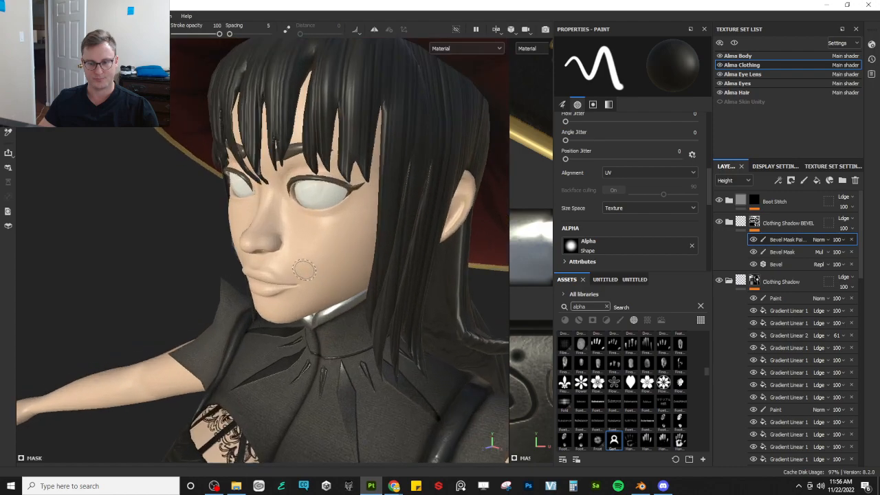
{"action": "left_click_drag", "start_coordinate": [295, 275], "coordinate": [343, 292], "text": "alt"}
{"action": "middle_click_drag", "start_coordinate": [302, 426], "coordinate": [245, 254], "text": "alt"}
{"action": "left_click_drag", "start_coordinate": [244, 255], "coordinate": [289, 276], "text": "alt"}
{"action": "right_click_drag", "start_coordinate": [288, 276], "coordinate": [259, 254], "text": "alt"}
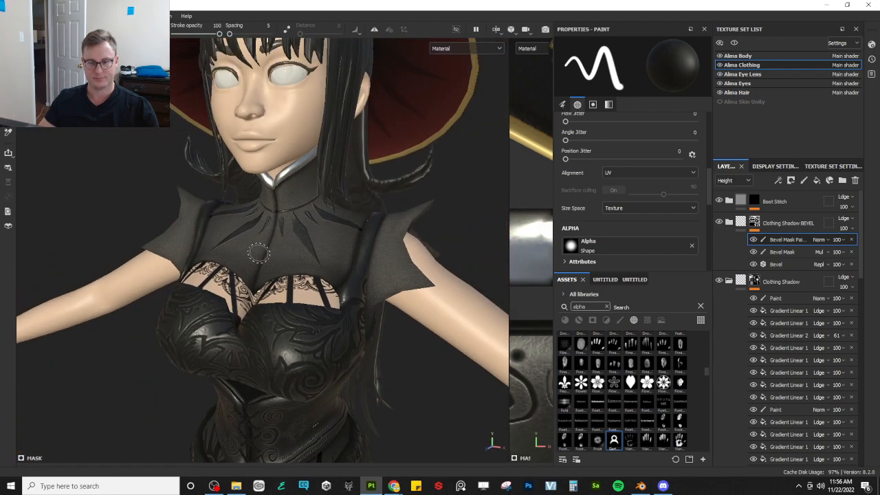
- Hide the Alma Clothing texture set and examine the body and undergarments beneath it
{"action": "left_click", "coordinate": [720, 66]}
{"action": "right_click_drag", "start_coordinate": [385, 289], "coordinate": [337, 261], "text": "alt"}
{"action": "left_click_drag", "start_coordinate": [337, 261], "coordinate": [375, 275], "text": "alt"}
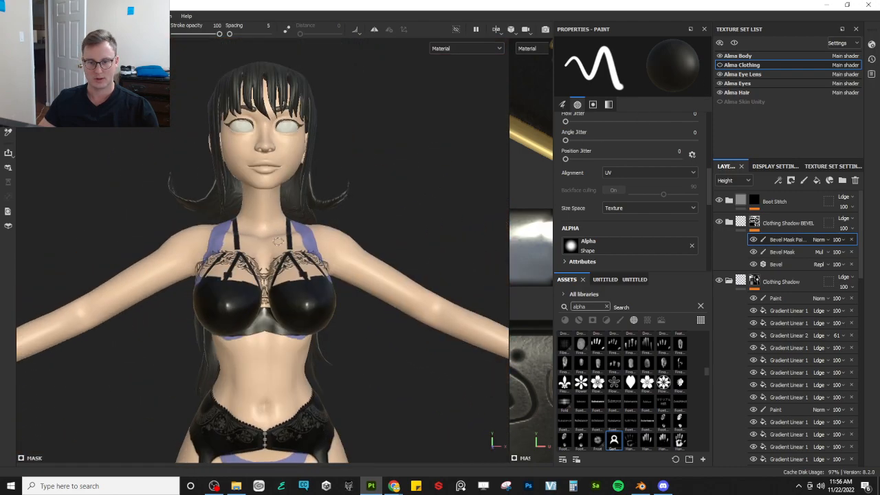
{"action": "middle_click_drag", "start_coordinate": [371, 303], "coordinate": [370, 175], "text": "alt"}
{"action": "left_click_drag", "start_coordinate": [370, 207], "coordinate": [323, 175], "text": "alt"}
{"action": "left_click_drag", "start_coordinate": [294, 385], "coordinate": [385, 261], "text": "alt"}
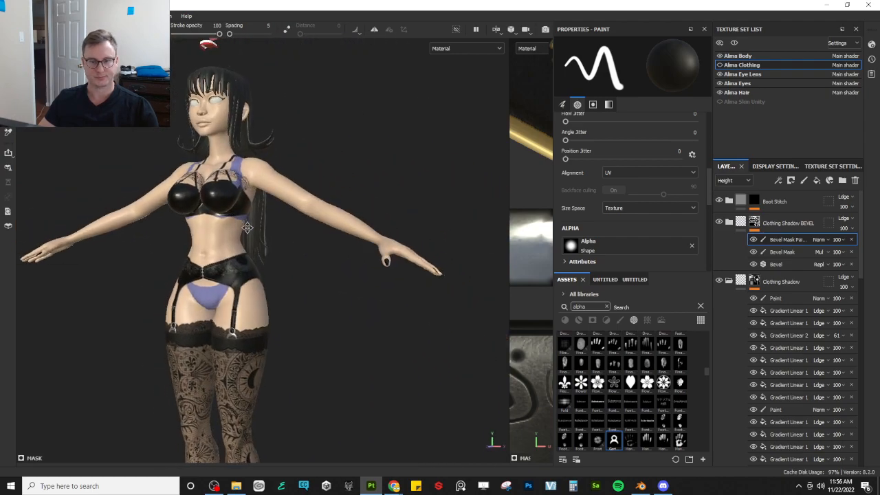
- Inspect the lace bra, garter belt and stockings up close and at full figure from different angles
{"action": "scroll", "coordinate": [206, 206], "scroll_direction": "up", "scroll_amount": 4}
{"action": "middle_click_drag", "start_coordinate": [193, 199], "coordinate": [258, 267], "text": "alt"}
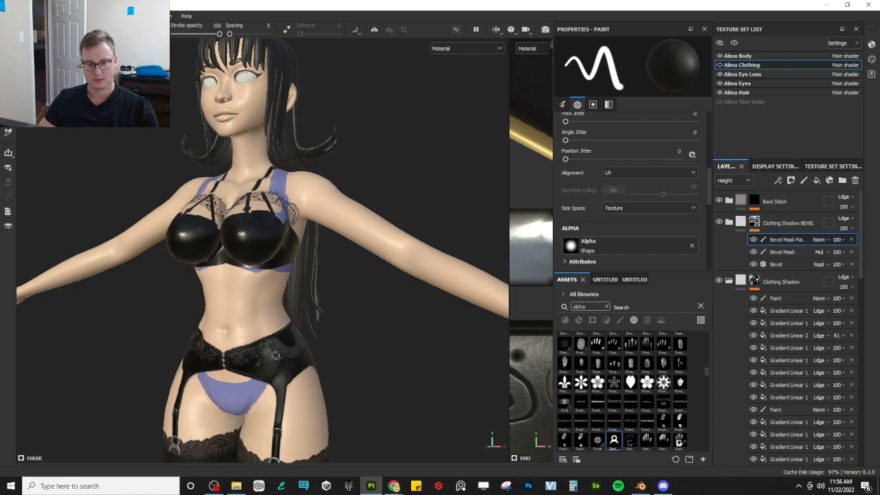
{"action": "left_click_drag", "start_coordinate": [274, 224], "coordinate": [282, 261], "text": "alt"}
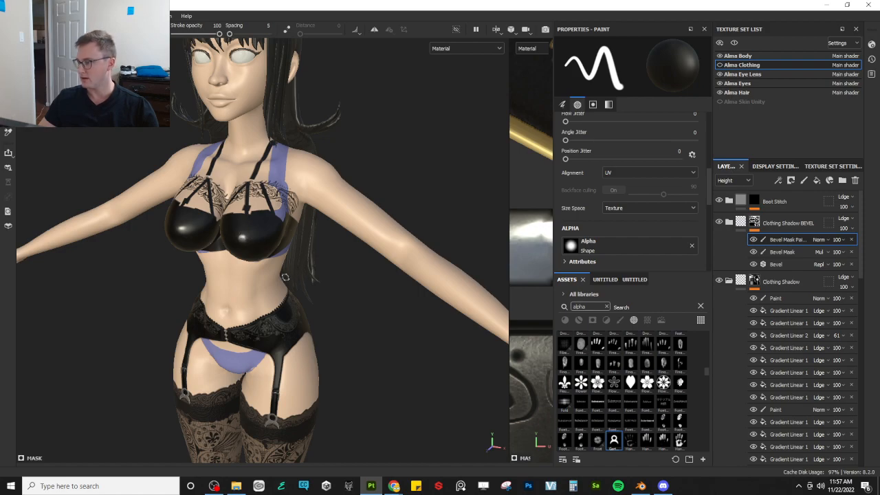
{"action": "key", "text": "f"}
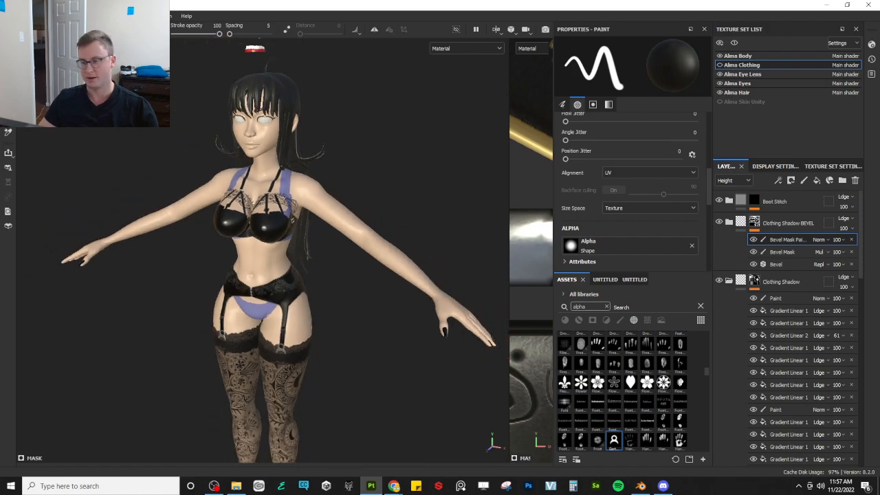
{"action": "left_click_drag", "start_coordinate": [288, 237], "coordinate": [301, 201], "text": "alt"}
{"action": "middle_click_drag", "start_coordinate": [301, 200], "coordinate": [301, 249], "text": "alt"}
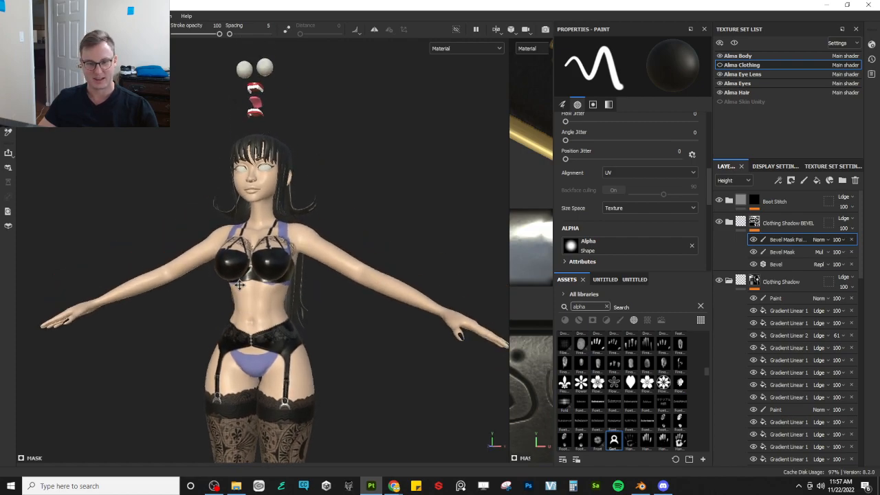
{"action": "scroll", "coordinate": [301, 249], "scroll_direction": "up", "scroll_amount": 5}
{"action": "left_click_drag", "start_coordinate": [304, 264], "coordinate": [269, 279], "text": "alt"}
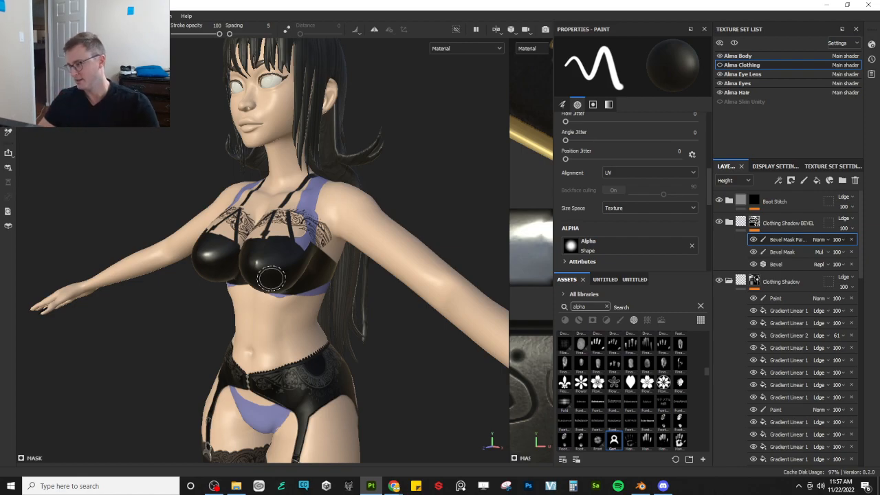
- Examine the character in her undergarments, from the torso to the full figure, in front and three-quarter views
{"action": "left_click_drag", "start_coordinate": [265, 267], "coordinate": [293, 262], "text": "alt"}
{"action": "middle_click_drag", "start_coordinate": [301, 300], "coordinate": [317, 269], "text": "alt"}
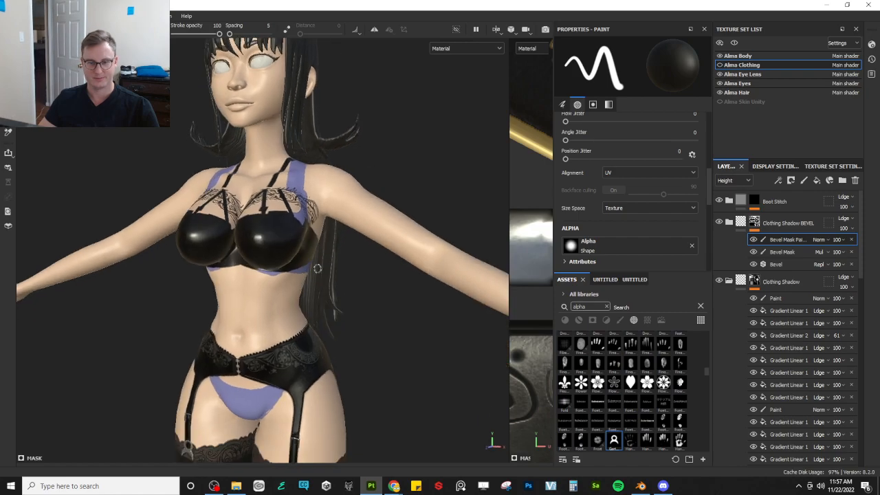
{"action": "scroll", "coordinate": [316, 269], "scroll_direction": "down", "scroll_amount": 4}
{"action": "left_click_drag", "start_coordinate": [302, 274], "coordinate": [281, 285], "text": "alt"}
{"action": "middle_click_drag", "start_coordinate": [286, 305], "coordinate": [265, 263], "text": "alt"}
{"action": "left_click_drag", "start_coordinate": [266, 263], "coordinate": [273, 258], "text": "alt"}
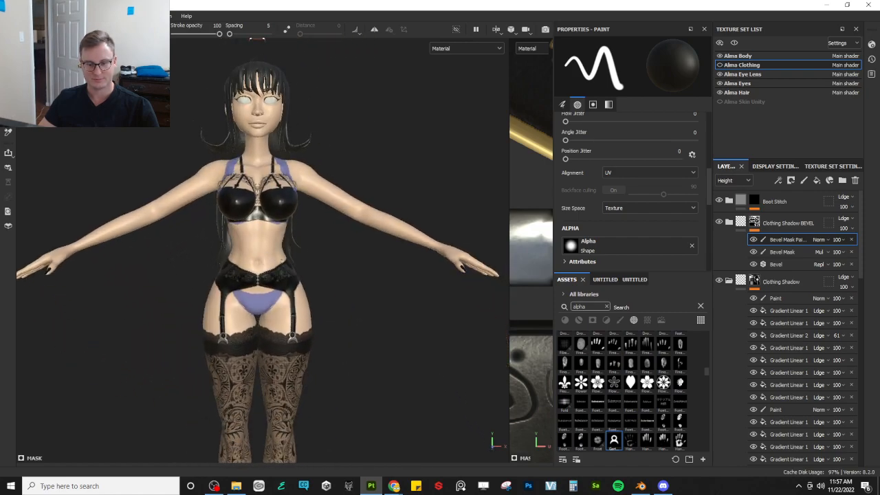
{"action": "middle_click_drag", "start_coordinate": [198, 326], "coordinate": [130, 271], "text": "alt"}
{"action": "left_click_drag", "start_coordinate": [131, 271], "coordinate": [196, 198], "text": "alt"}
{"action": "middle_click_drag", "start_coordinate": [258, 198], "coordinate": [271, 272], "text": "alt"}
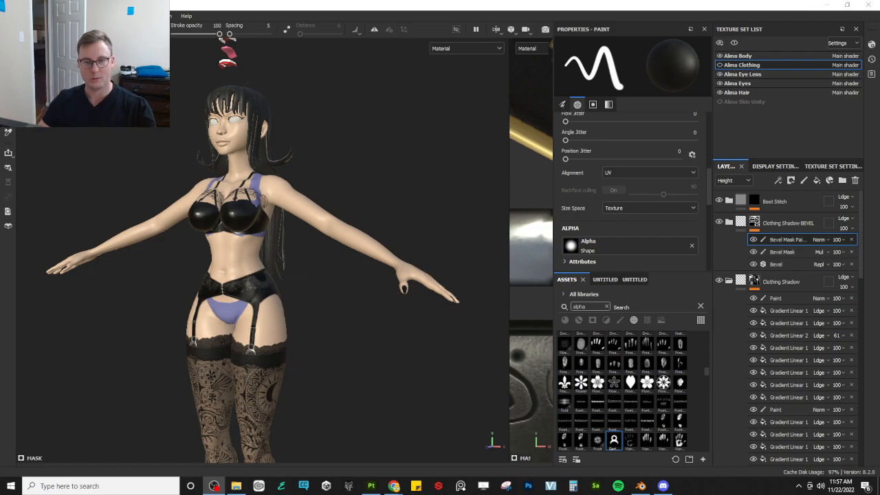
- Show the Alma Clothing texture set again and inspect the embossed leather corset at close range
{"action": "left_click", "coordinate": [718, 67]}
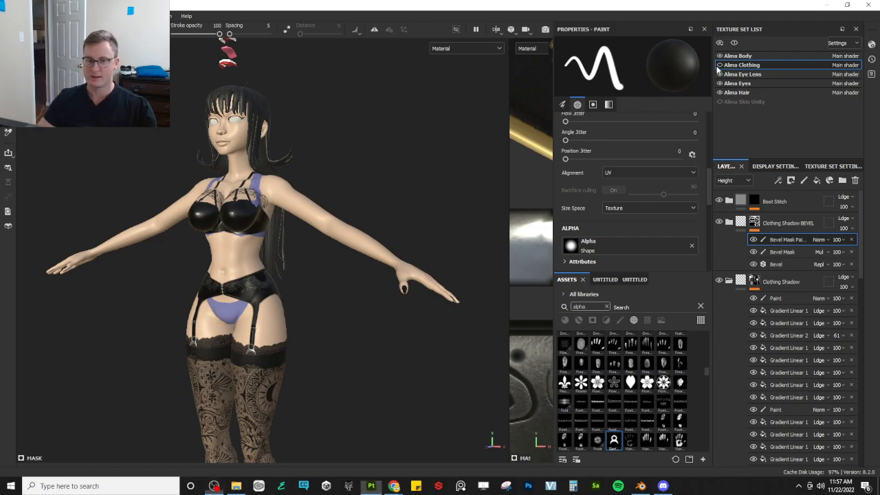
{"action": "left_click", "coordinate": [720, 65]}
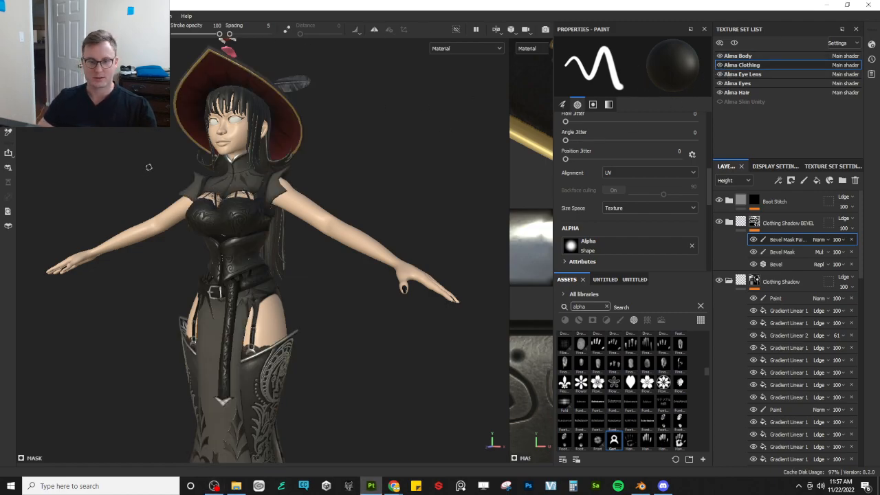
{"action": "left_click_drag", "start_coordinate": [148, 167], "coordinate": [210, 196], "text": "alt"}
{"action": "middle_click_drag", "start_coordinate": [209, 196], "coordinate": [265, 241], "text": "alt"}
{"action": "scroll", "coordinate": [326, 275], "scroll_direction": "up", "scroll_amount": 5}
{"action": "left_click_drag", "start_coordinate": [326, 275], "coordinate": [263, 241], "text": "alt"}
{"action": "middle_click_drag", "start_coordinate": [263, 241], "coordinate": [224, 117], "text": "alt"}
{"action": "scroll", "coordinate": [326, 255], "scroll_direction": "up", "scroll_amount": 6}
{"action": "middle_click_drag", "start_coordinate": [207, 244], "coordinate": [166, 196], "text": "alt"}
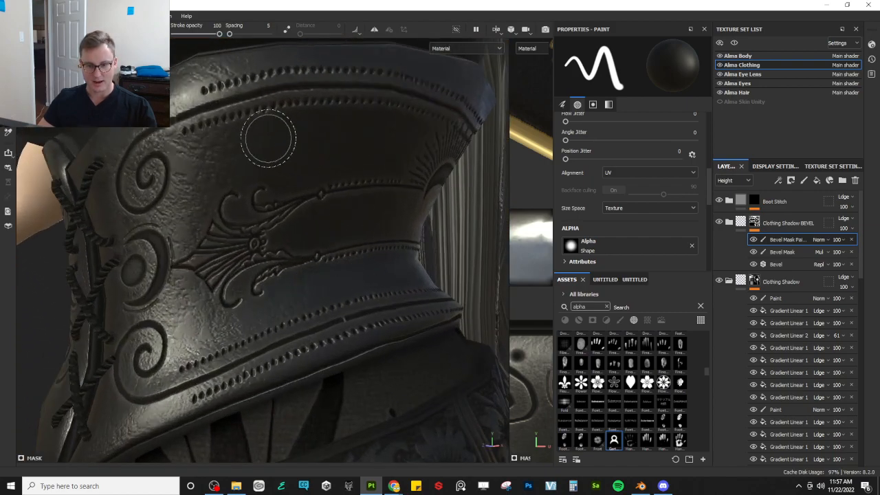
- Inspect the clothed torso, belt and skirt panels up close, and review the whole outfit from the front
{"action": "scroll", "coordinate": [271, 180], "scroll_direction": "down", "scroll_amount": 8}
{"action": "left_click_drag", "start_coordinate": [273, 181], "coordinate": [308, 327], "text": "alt"}
{"action": "middle_click_drag", "start_coordinate": [307, 327], "coordinate": [267, 217], "text": "alt"}
{"action": "scroll", "coordinate": [332, 279], "scroll_direction": "up", "scroll_amount": 6}
{"action": "left_click_drag", "start_coordinate": [267, 216], "coordinate": [268, 255], "text": "alt"}
{"action": "scroll", "coordinate": [283, 238], "scroll_direction": "down", "scroll_amount": 8}
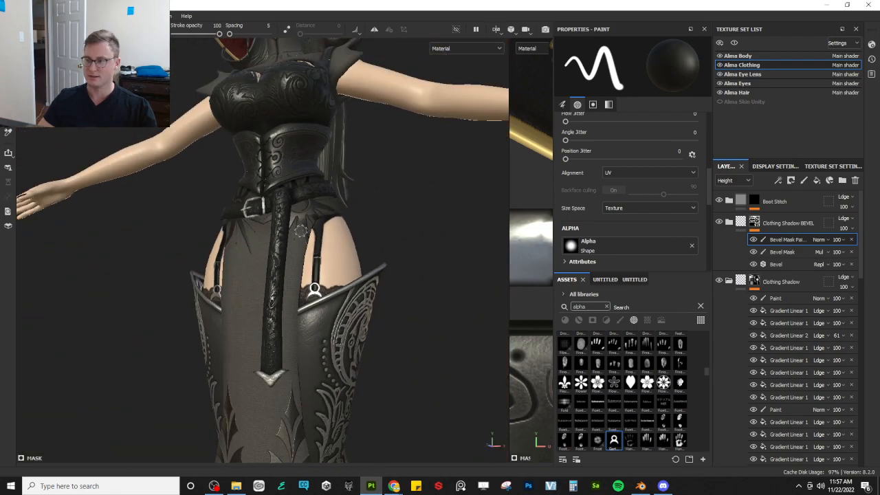
{"action": "scroll", "coordinate": [301, 231], "scroll_direction": "down", "scroll_amount": 6}
{"action": "left_click_drag", "start_coordinate": [301, 231], "coordinate": [339, 271], "text": "alt"}
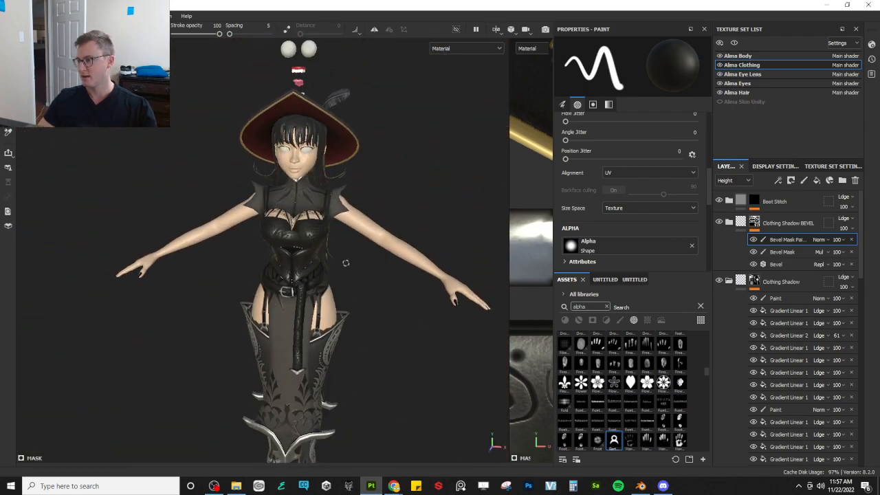